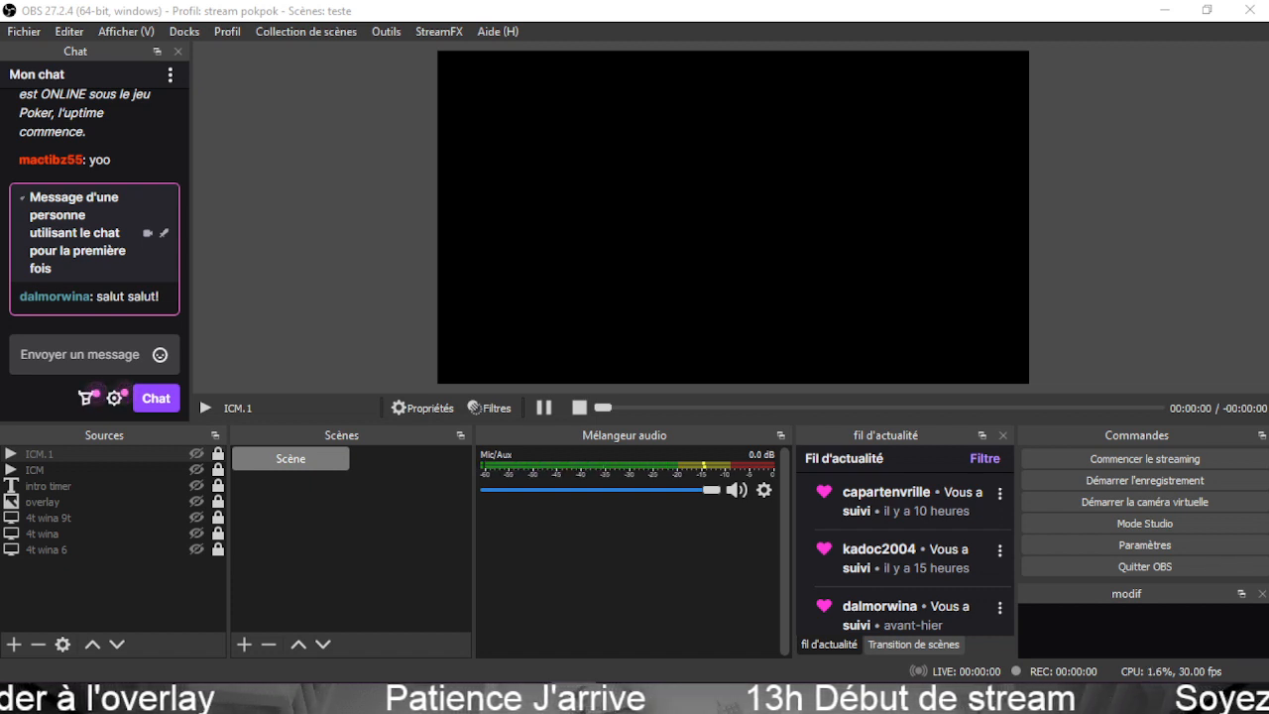
Send the !discord command in the stream chat.
{"action": "left_click", "coordinate": [96, 357]}
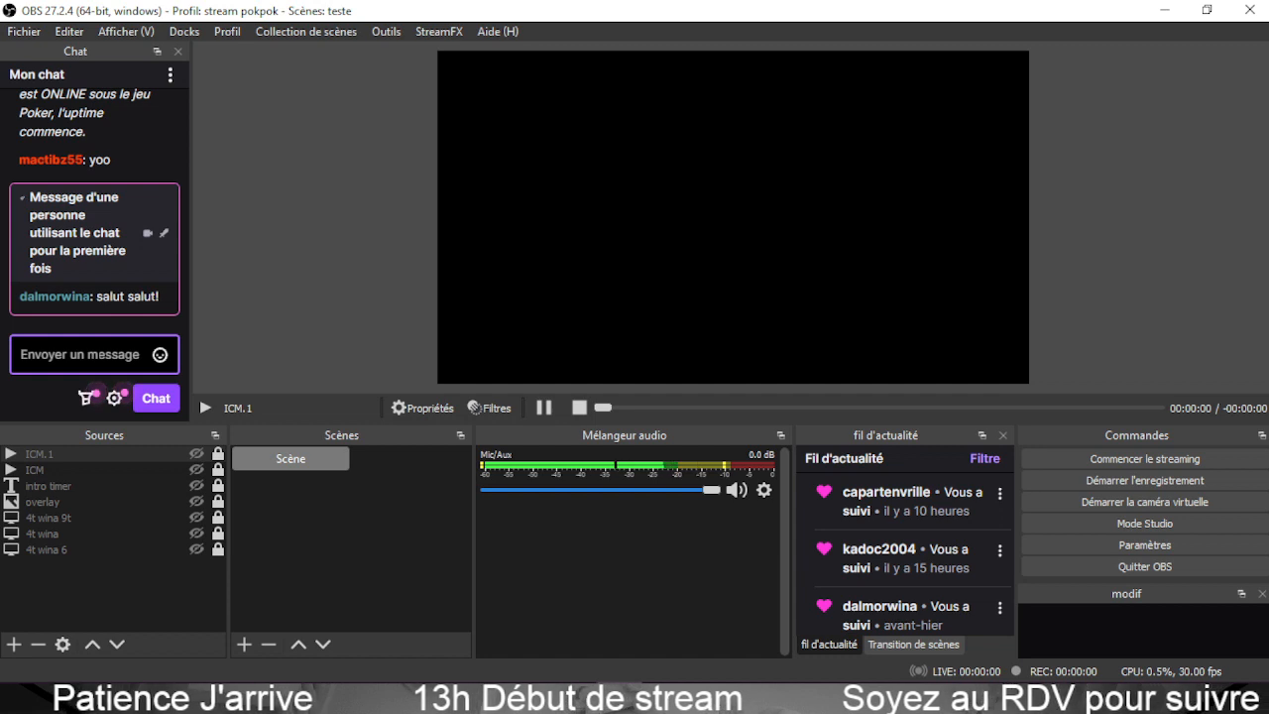
{"action": "type", "text": "!discord"}
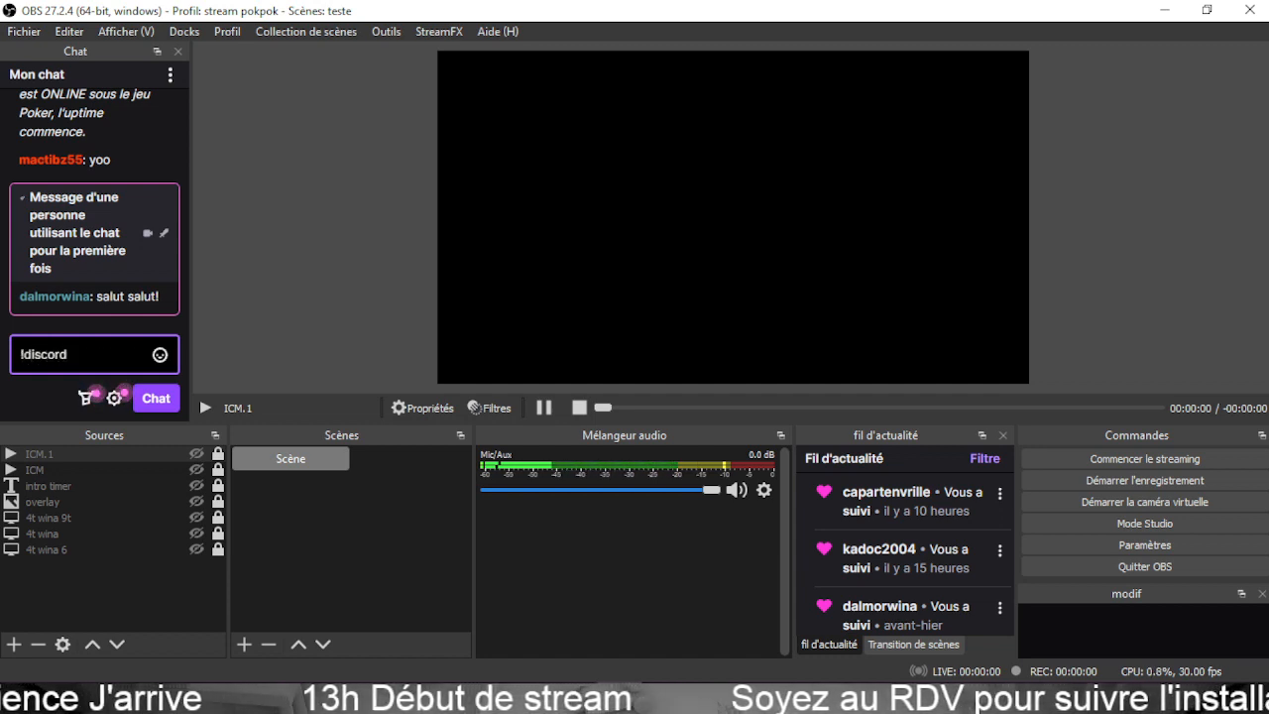
{"action": "key", "text": "Return"}
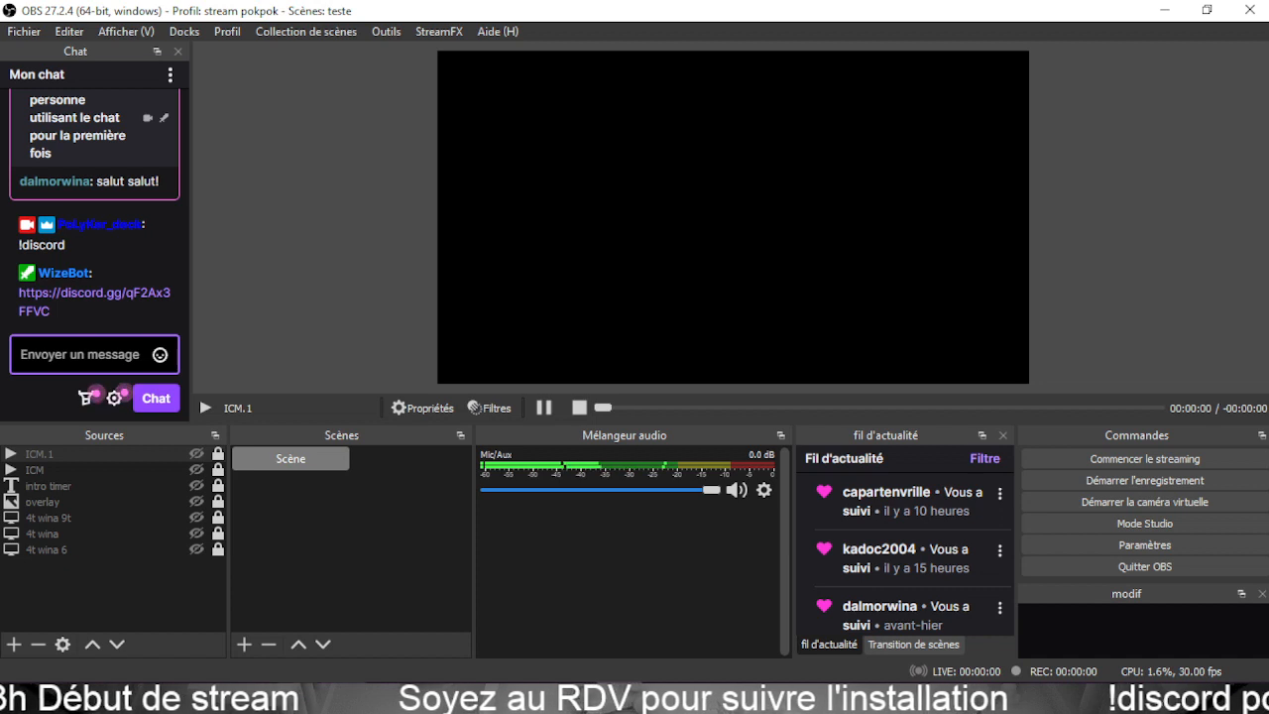
Switch to Discord and move its window down over OBS.
{"action": "key", "text": "alt+Tab"}
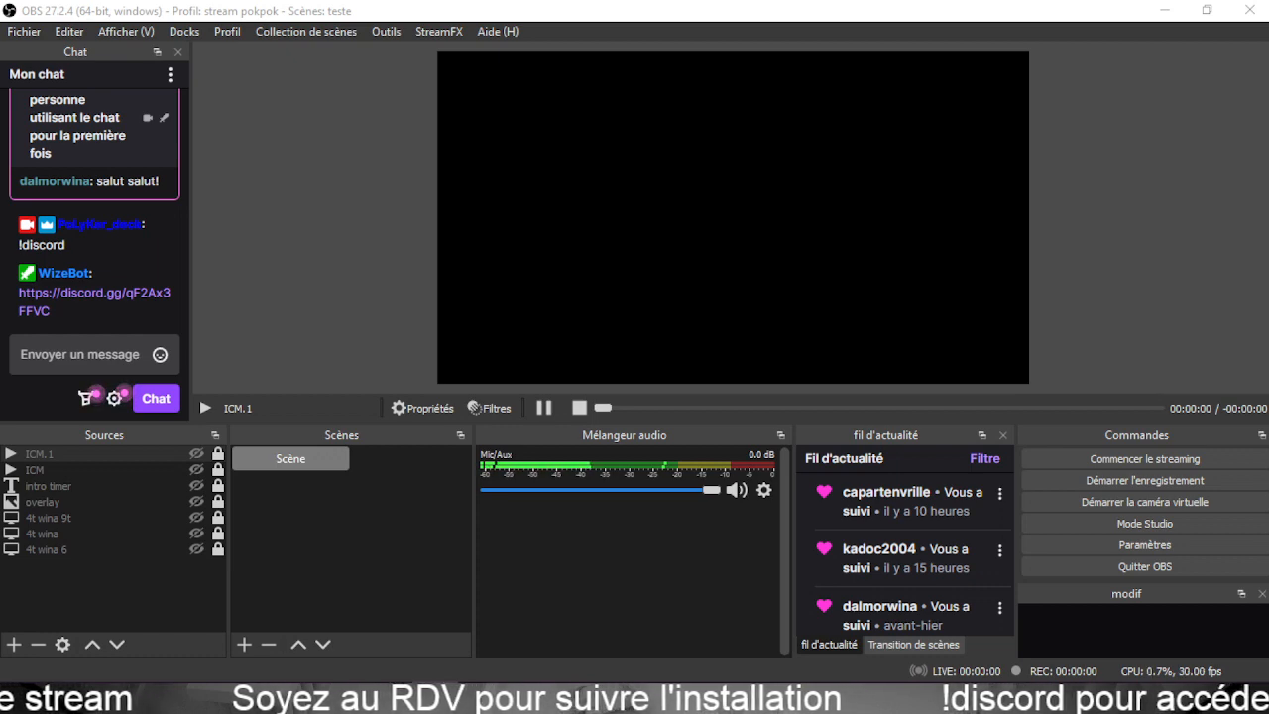
{"action": "left_click_drag", "start_coordinate": [0, 40], "coordinate": [320, 22]}
{"action": "left_click", "coordinate": [1234, 15]}
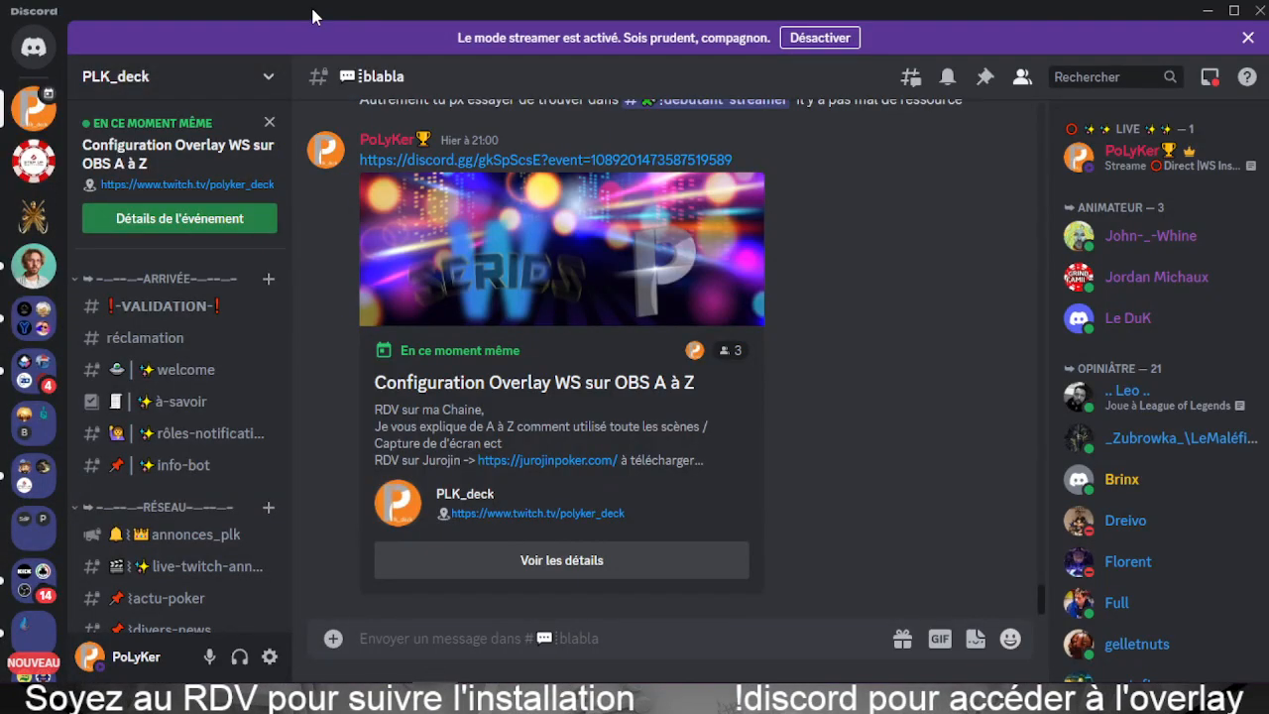
{"action": "left_click_drag", "start_coordinate": [312, 10], "coordinate": [255, 75]}
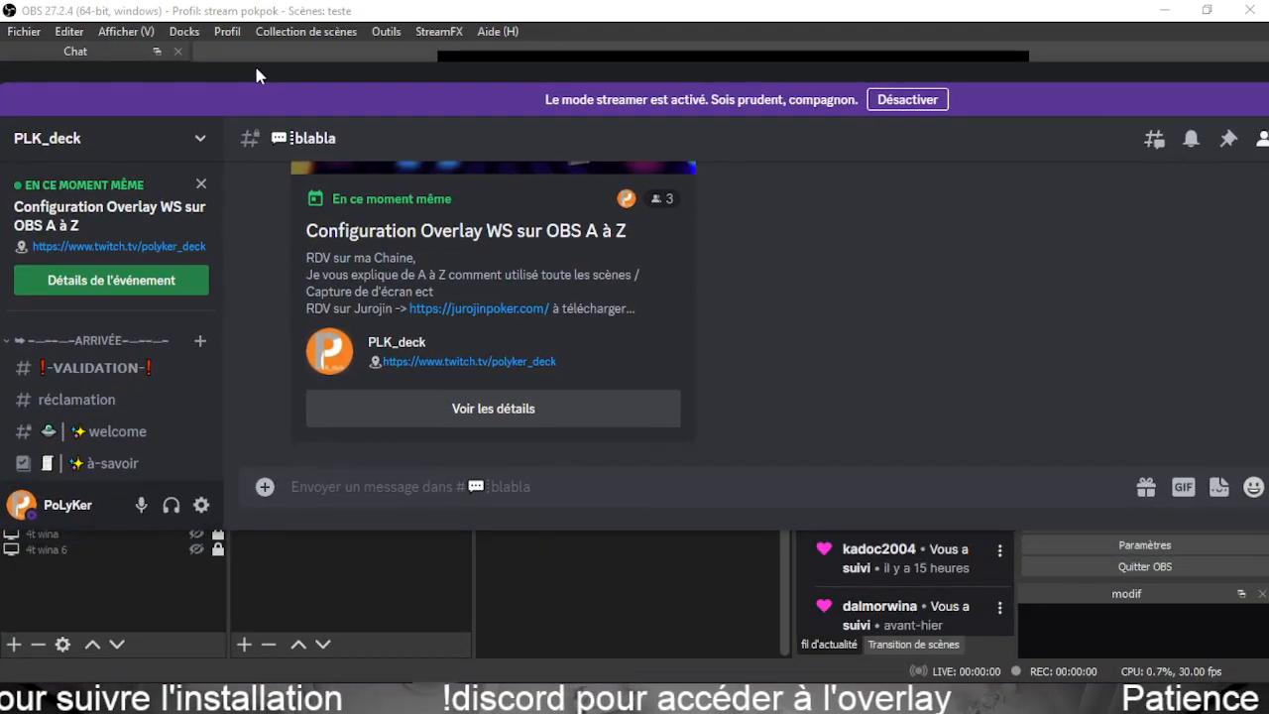
Make the Discord window taller and open the overlay-free channel of the PLK_deck server.
{"action": "scroll", "coordinate": [45, 392], "scroll_direction": "down", "scroll_amount": 5}
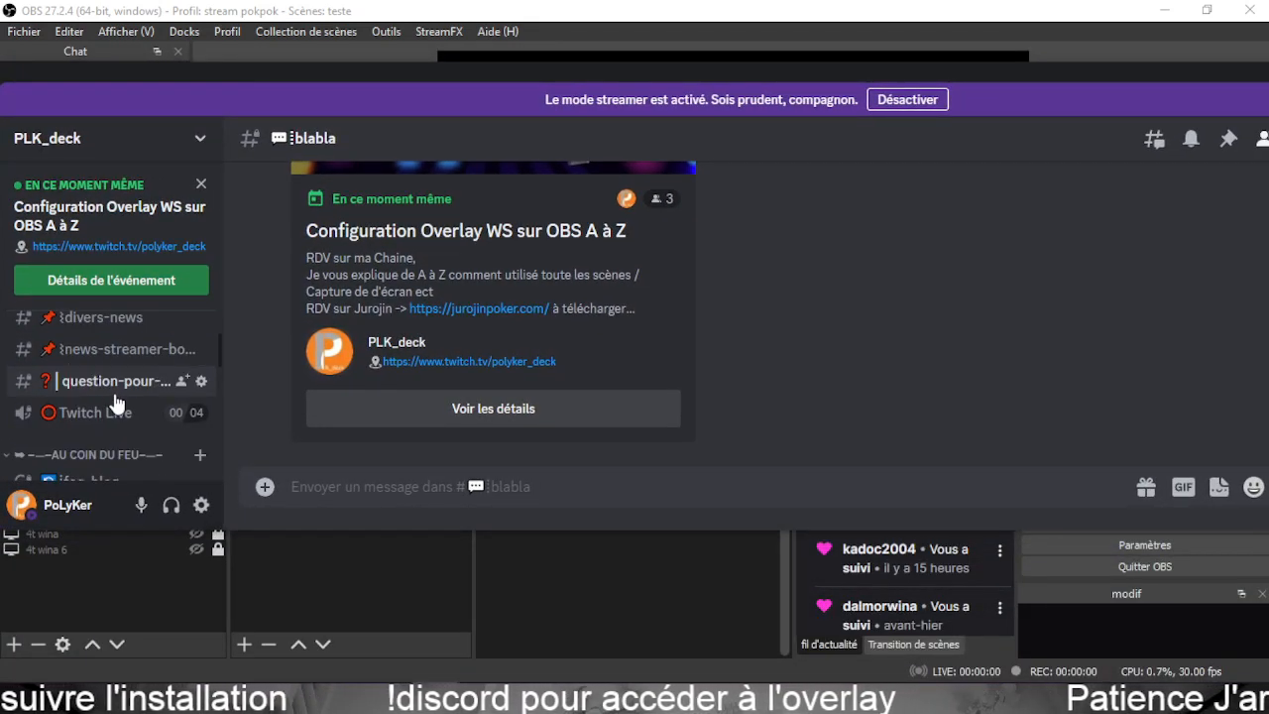
{"action": "scroll", "coordinate": [116, 402], "scroll_direction": "up", "scroll_amount": 2}
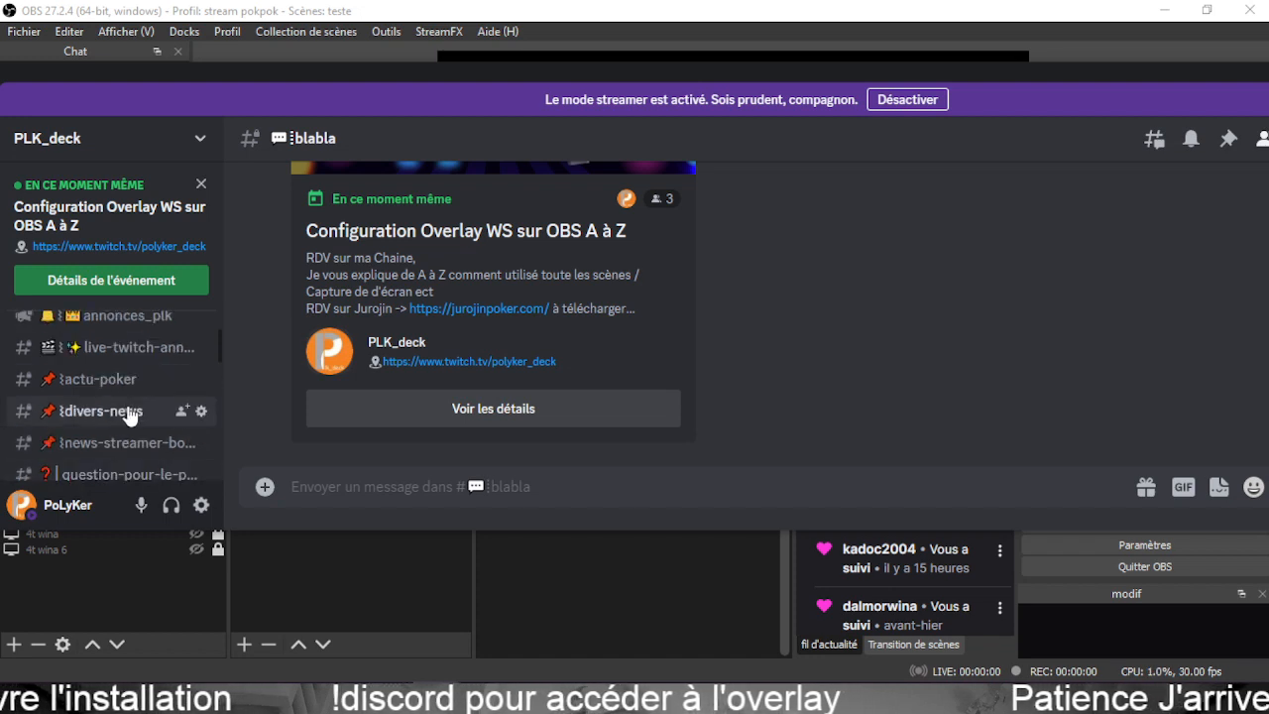
{"action": "left_click_drag", "start_coordinate": [271, 529], "coordinate": [260, 631]}
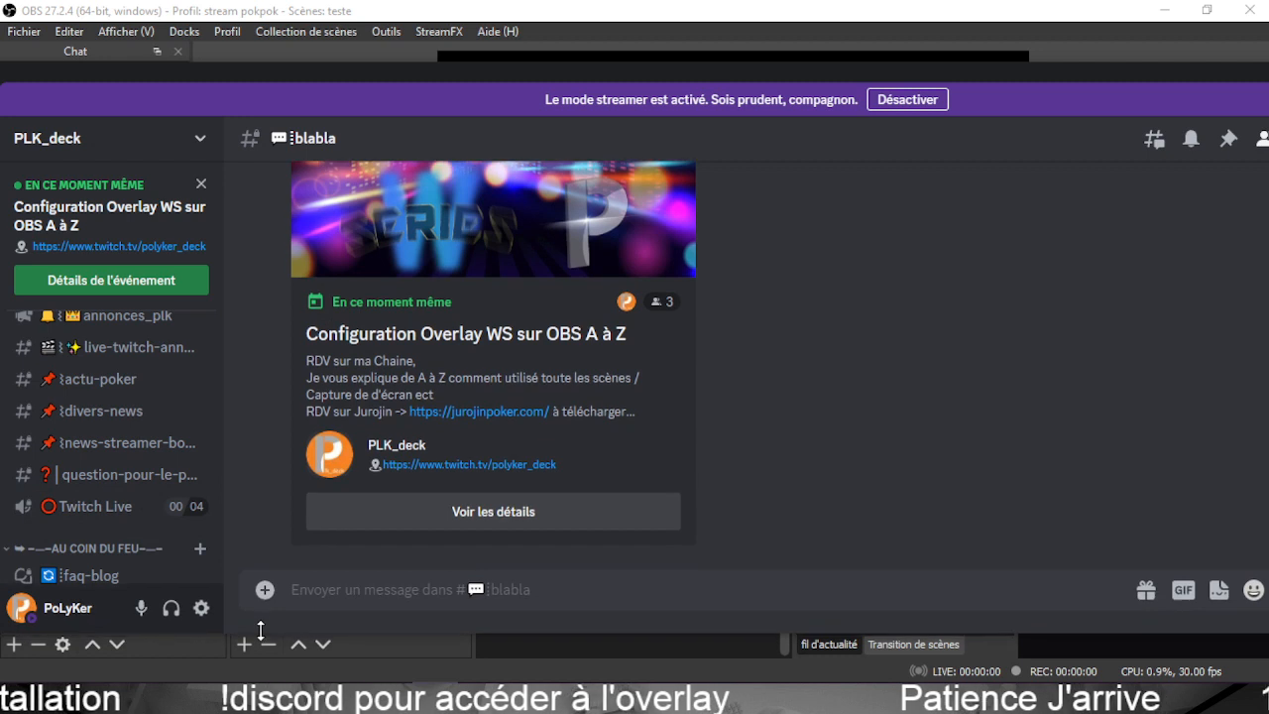
{"action": "scroll", "coordinate": [113, 439], "scroll_direction": "down", "scroll_amount": 6}
{"action": "mouse_move", "coordinate": [114, 504]}
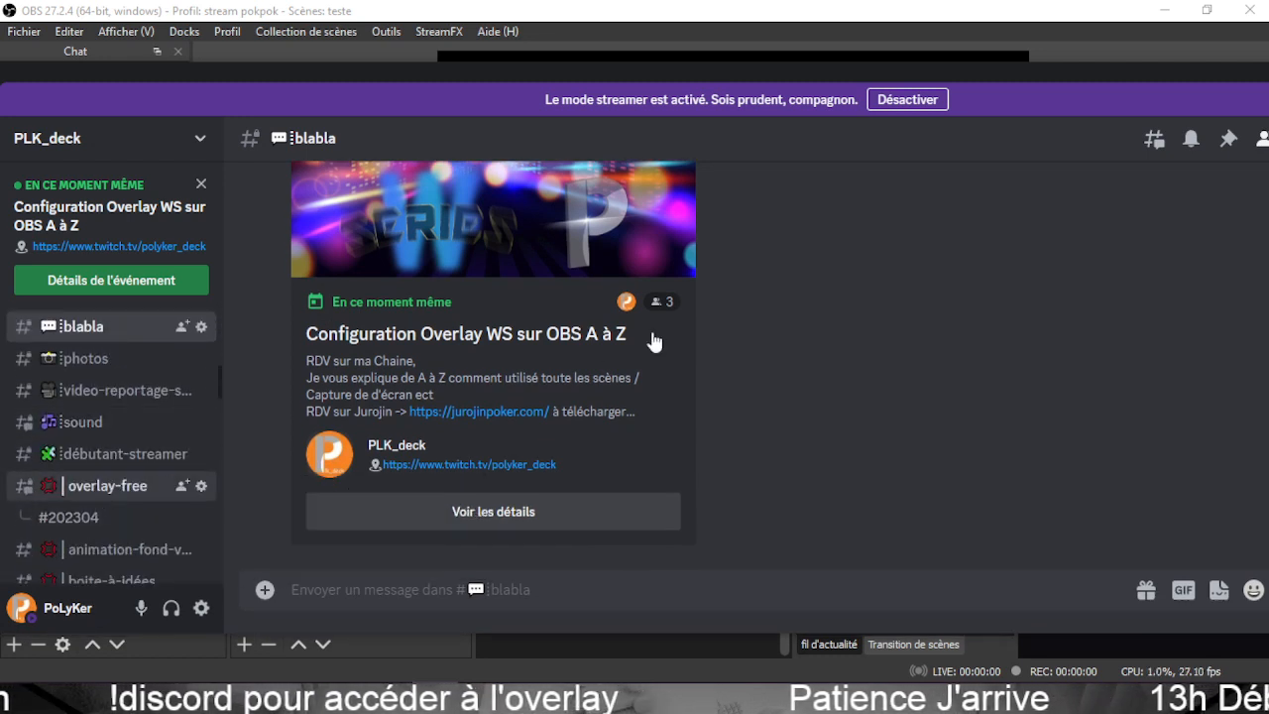
{"action": "scroll", "coordinate": [510, 376], "scroll_direction": "up", "scroll_amount": 12}
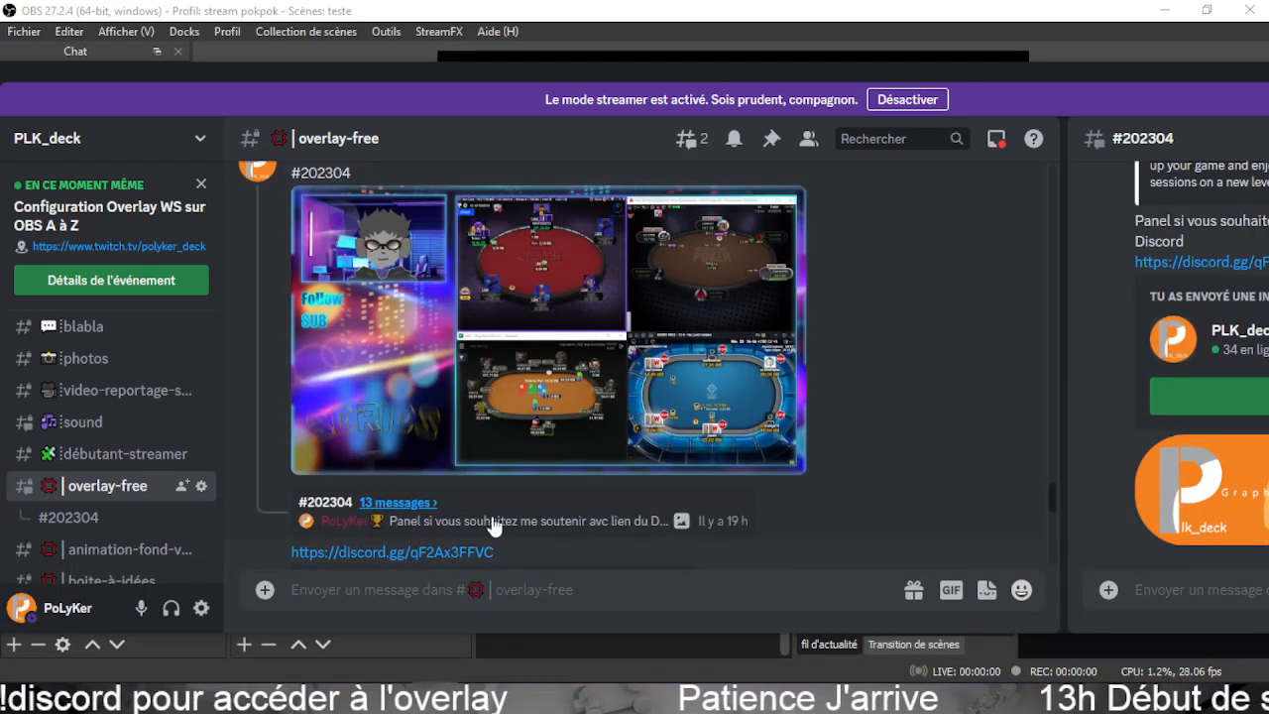
Move the Discord window up and open the #202304 thread from its post in the overlay-free channel.
{"action": "left_click_drag", "start_coordinate": [610, 73], "coordinate": [556, 48]}
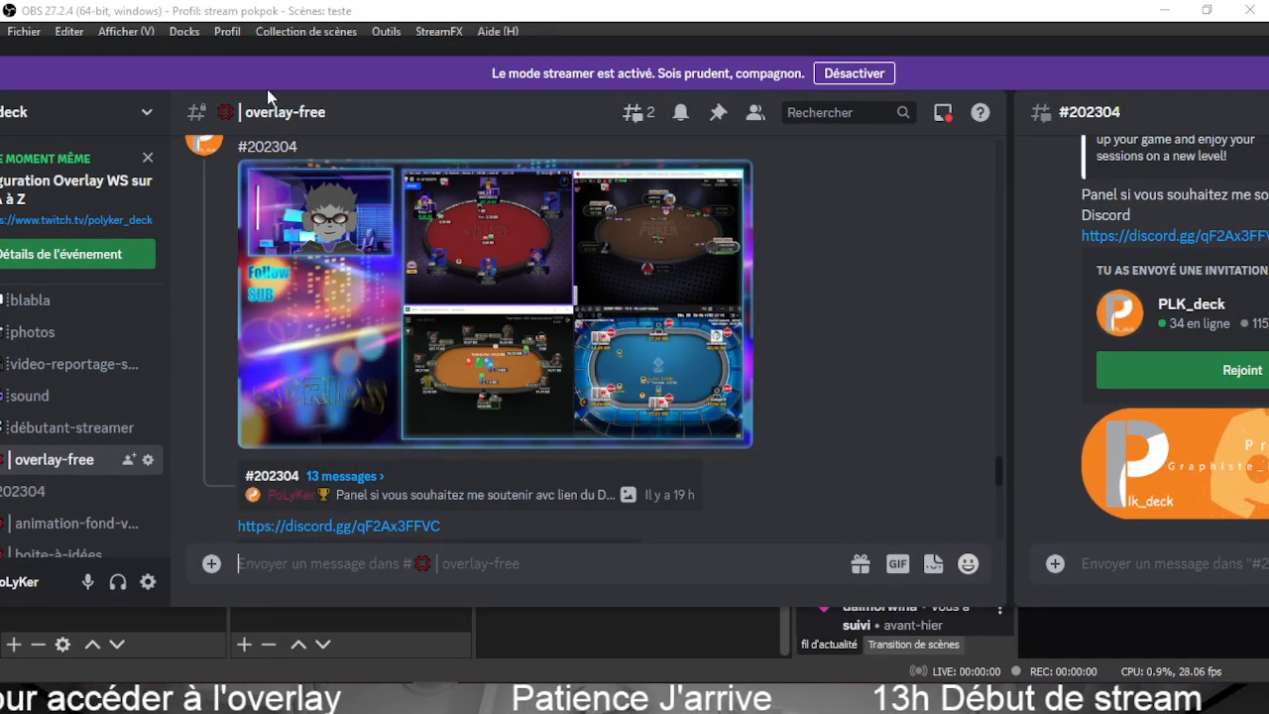
{"action": "double_click", "coordinate": [312, 37]}
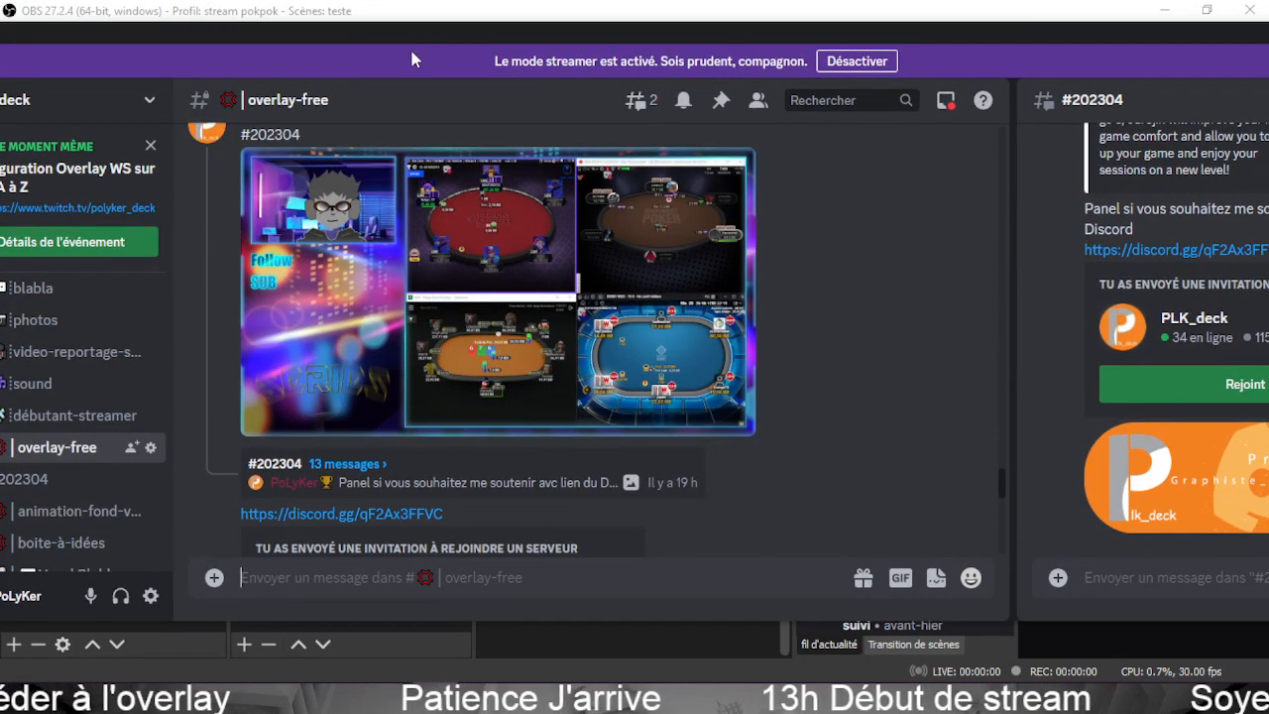
{"action": "scroll", "coordinate": [149, 360], "scroll_direction": "up", "scroll_amount": 10}
{"action": "scroll", "coordinate": [99, 372], "scroll_direction": "down", "scroll_amount": 5}
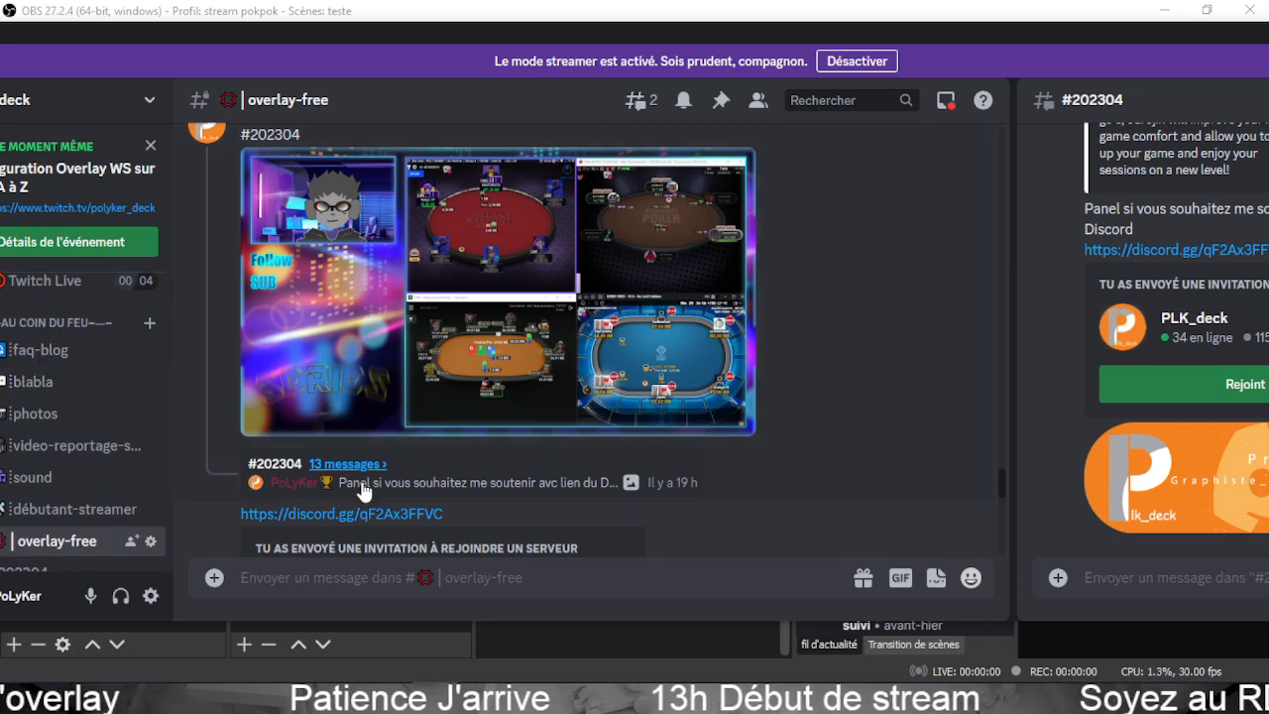
{"action": "scroll", "coordinate": [364, 491], "scroll_direction": "down", "scroll_amount": 3}
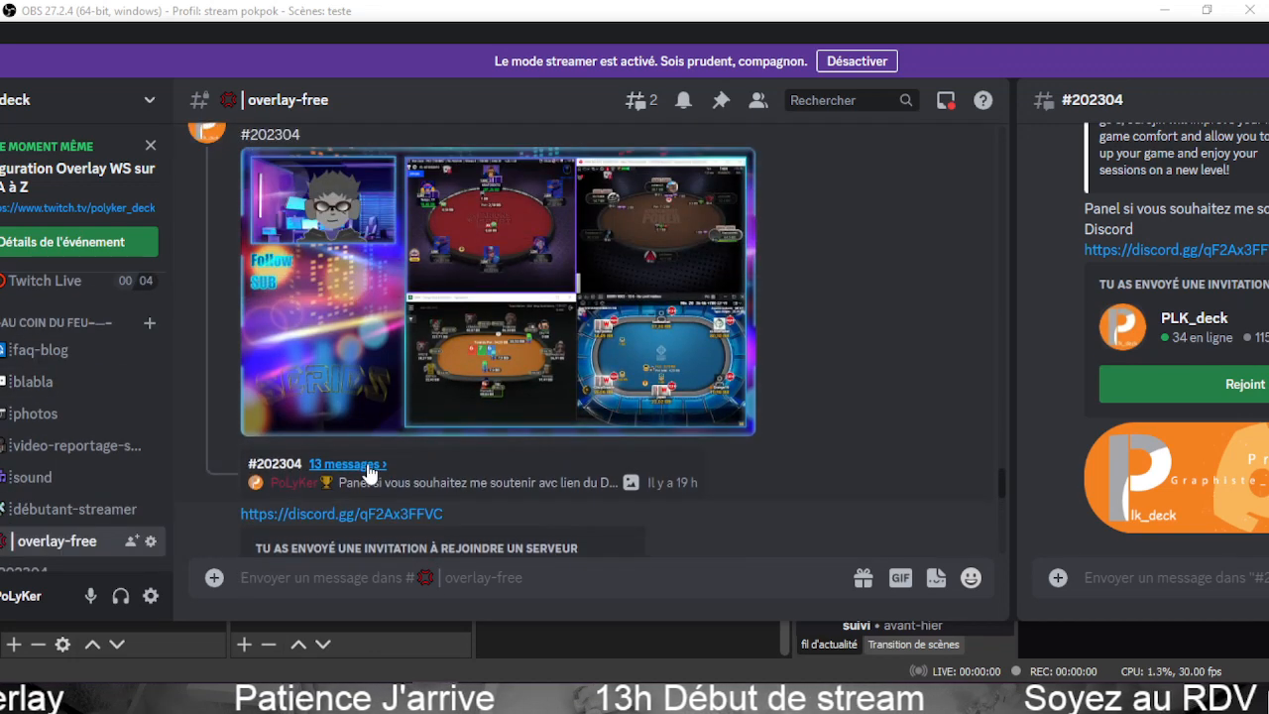
Move and resize the Discord window so the server list, the channel and the thread all fit in the captured area.
{"action": "left_click_drag", "start_coordinate": [994, 38], "coordinate": [791, 31]}
{"action": "left_click_drag", "start_coordinate": [0, 210], "coordinate": [4, 210]}
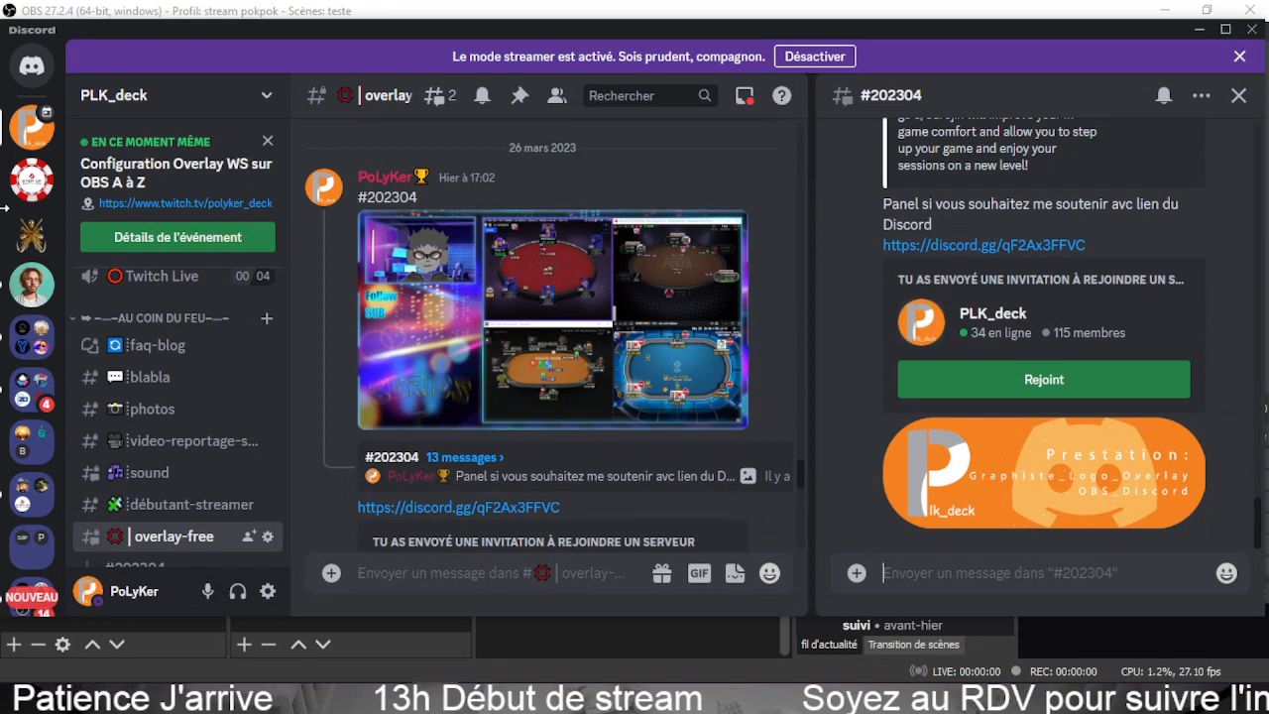
{"action": "left_click_drag", "start_coordinate": [387, 22], "coordinate": [388, 9]}
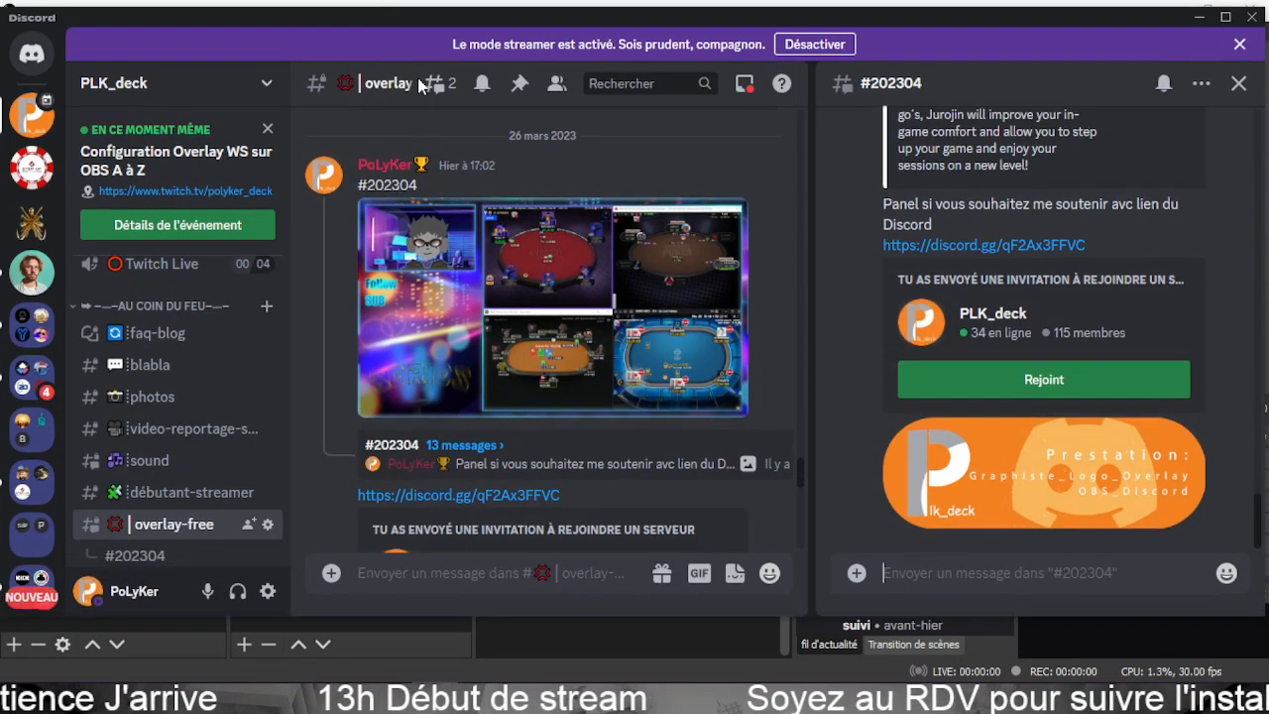
{"action": "left_click_drag", "start_coordinate": [761, 617], "coordinate": [758, 666]}
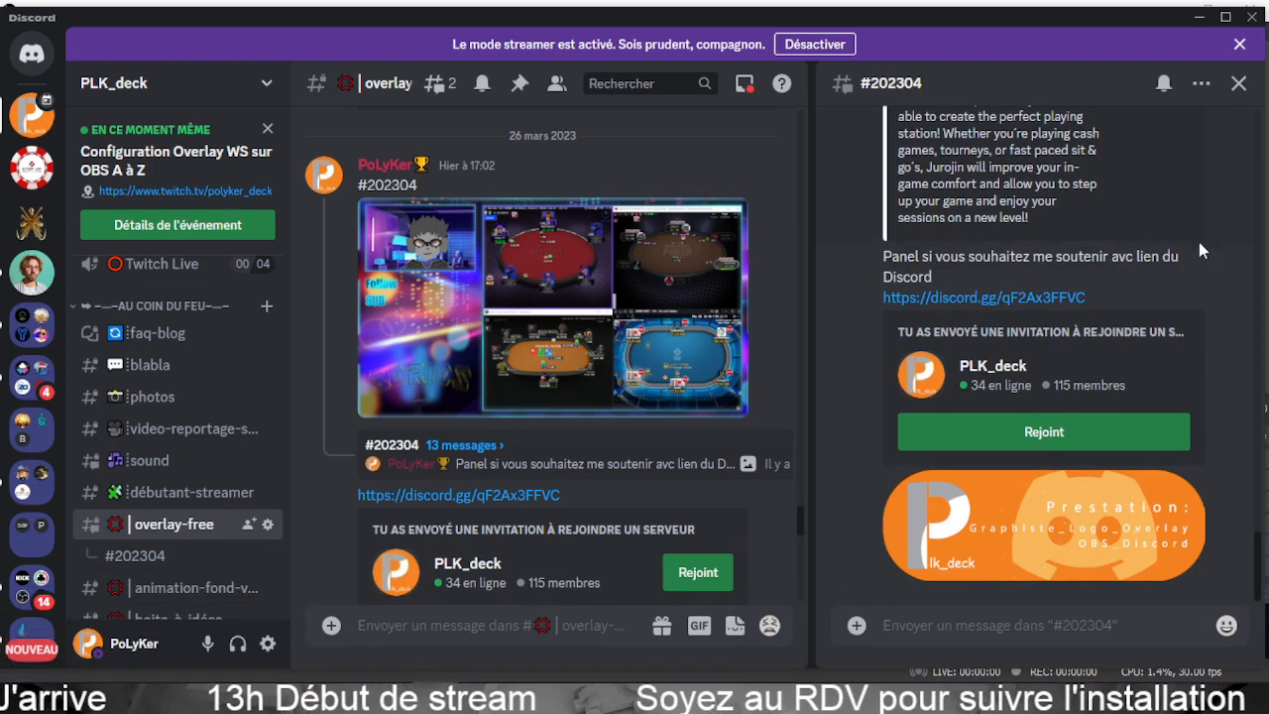
{"action": "left_click_drag", "start_coordinate": [1260, 262], "coordinate": [1169, 274]}
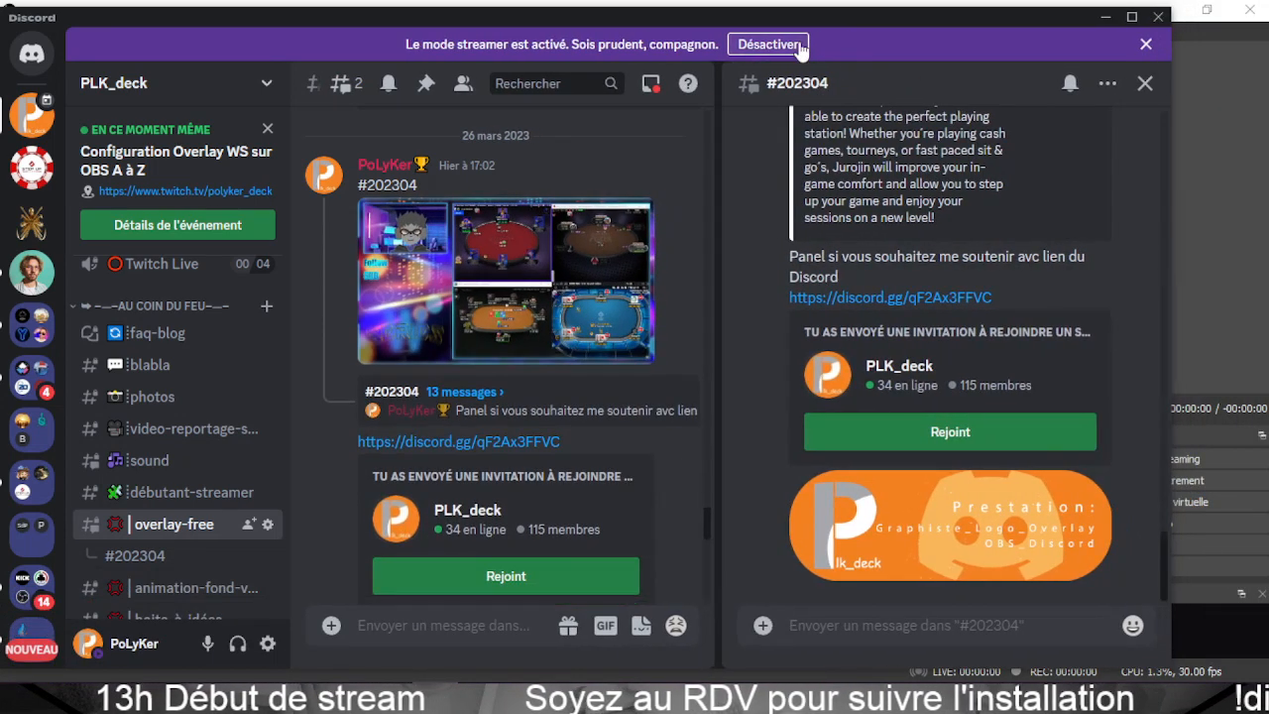
{"action": "left_click_drag", "start_coordinate": [344, 21], "coordinate": [344, 12]}
Go back through the #202304 thread to its first message.
{"action": "scroll", "coordinate": [936, 451], "scroll_direction": "up", "scroll_amount": 1}
{"action": "scroll", "coordinate": [935, 452], "scroll_direction": "up", "scroll_amount": 10}
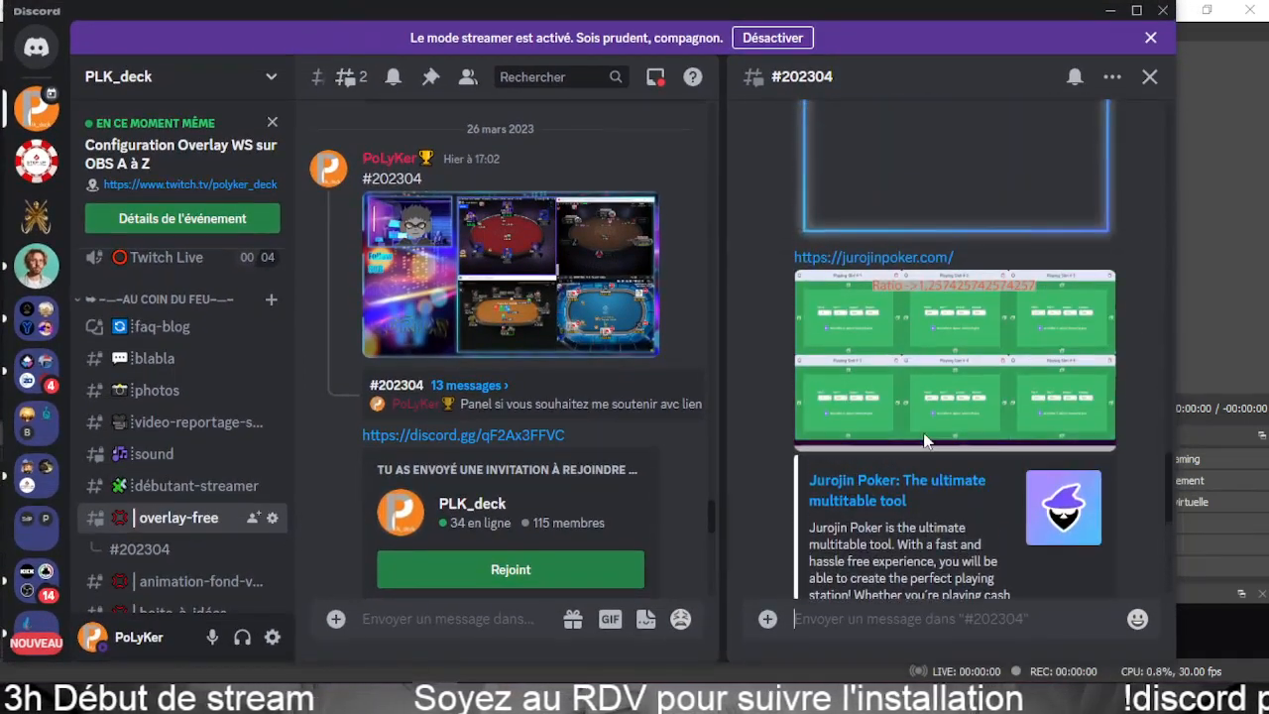
{"action": "scroll", "coordinate": [930, 428], "scroll_direction": "up", "scroll_amount": 15}
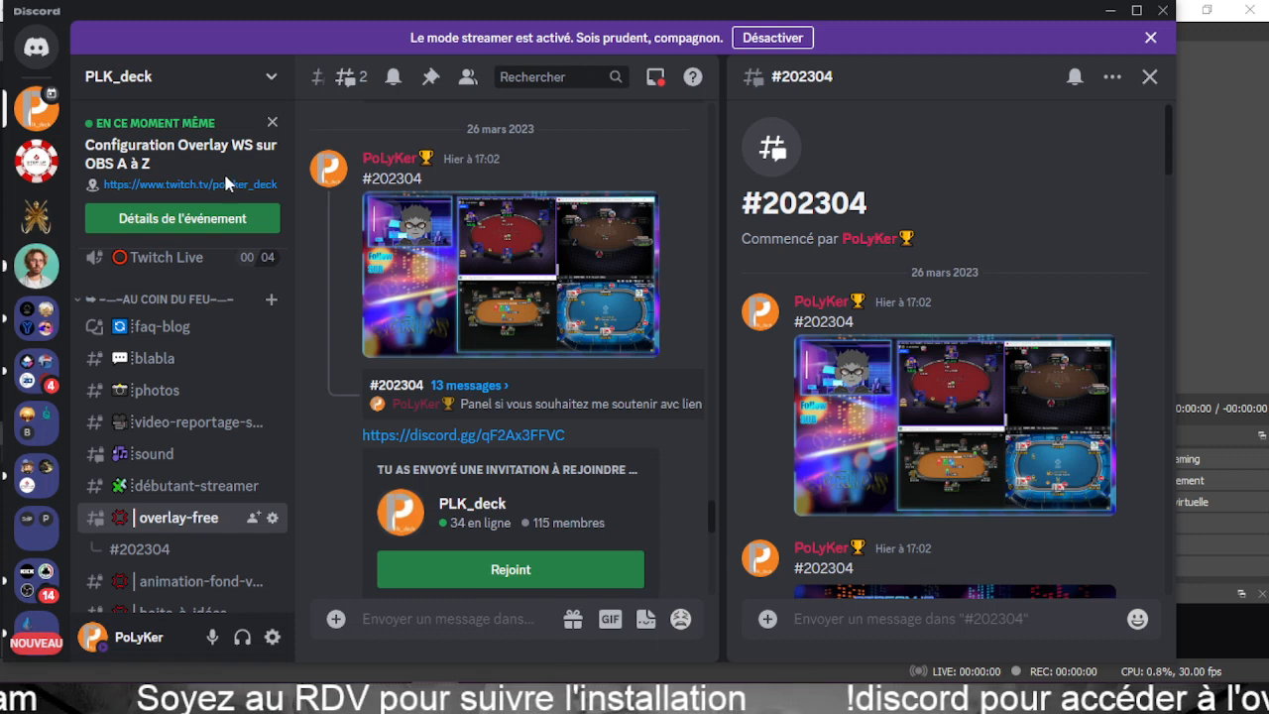
{"action": "mouse_move", "coordinate": [532, 18]}
{"action": "left_mouse_down"}
{"action": "mouse_move", "coordinate": [585, 20]}
{"action": "mouse_move", "coordinate": [528, 18]}
{"action": "mouse_move", "coordinate": [521, 2]}
{"action": "mouse_move", "coordinate": [510, 30]}
{"action": "mouse_move", "coordinate": [530, 12]}
{"action": "mouse_move", "coordinate": [532, 39]}
{"action": "mouse_move", "coordinate": [538, 27]}
{"action": "left_mouse_up"}
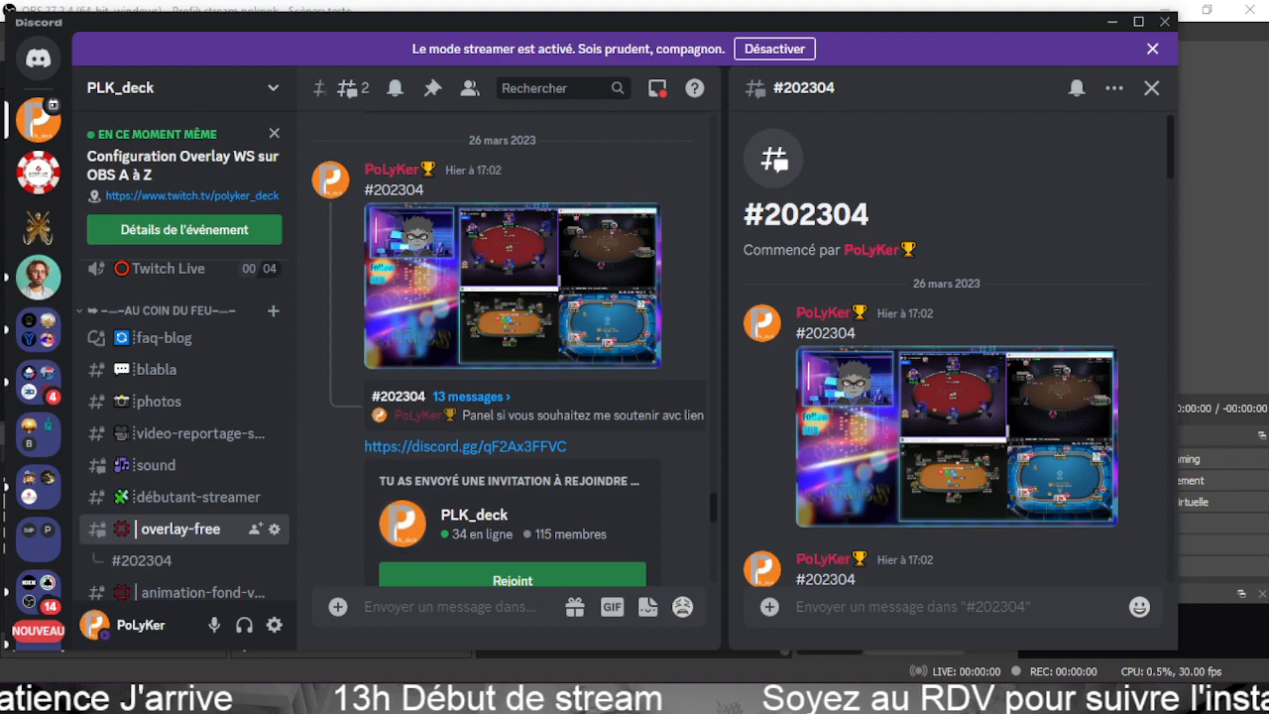
Browse the overlay posts in the overlay-free channel and the overlay images in the #202304 thread.
{"action": "scroll", "coordinate": [459, 420], "scroll_direction": "up", "scroll_amount": 10}
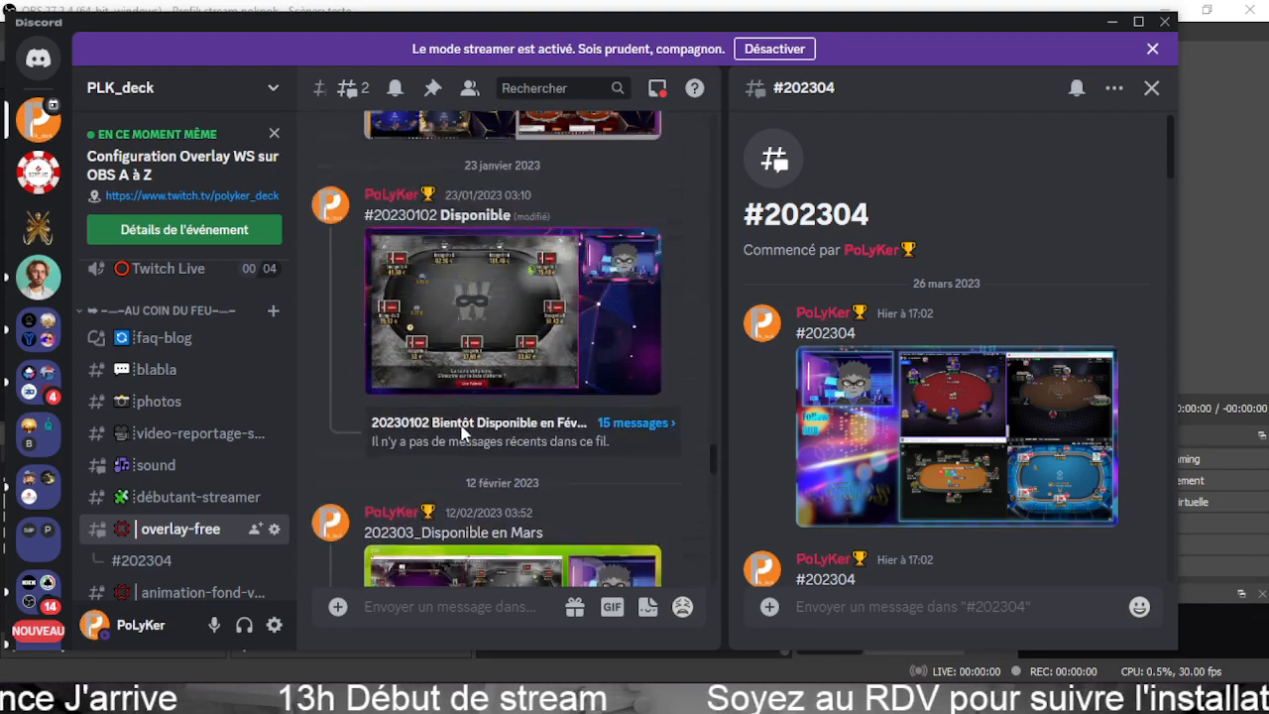
{"action": "scroll", "coordinate": [461, 429], "scroll_direction": "up", "scroll_amount": 10}
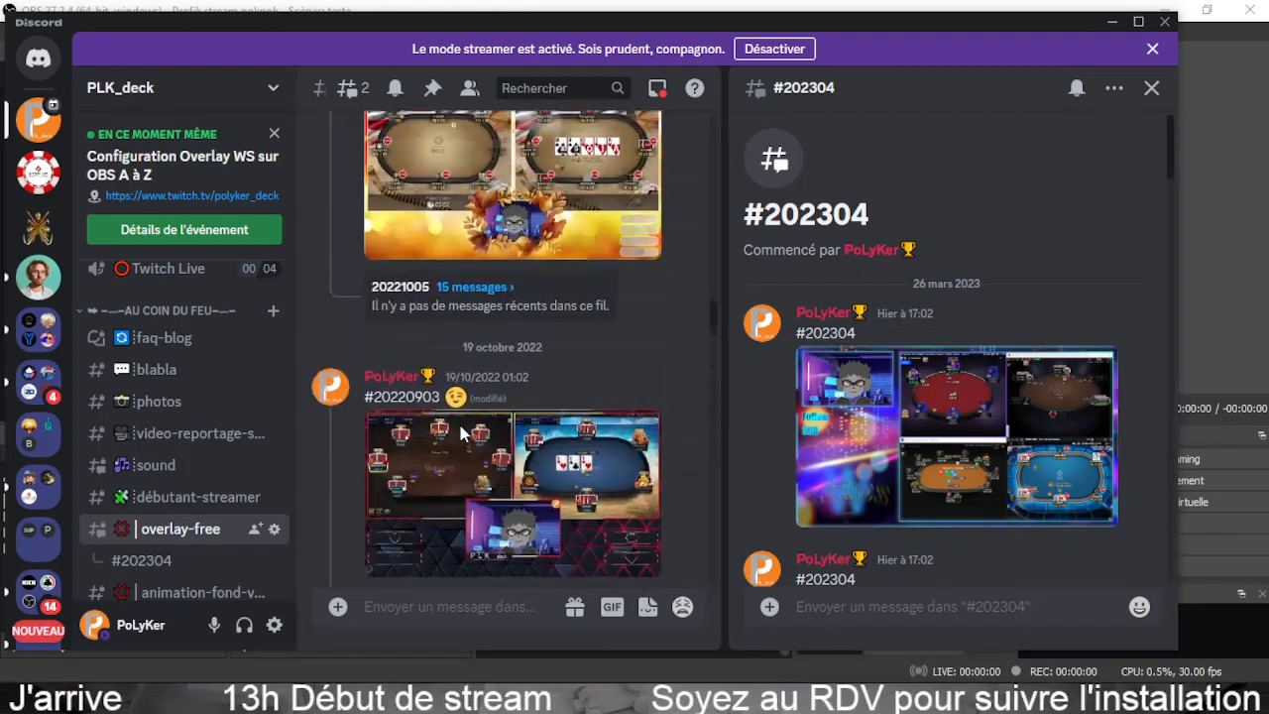
{"action": "scroll", "coordinate": [460, 437], "scroll_direction": "down", "scroll_amount": 15}
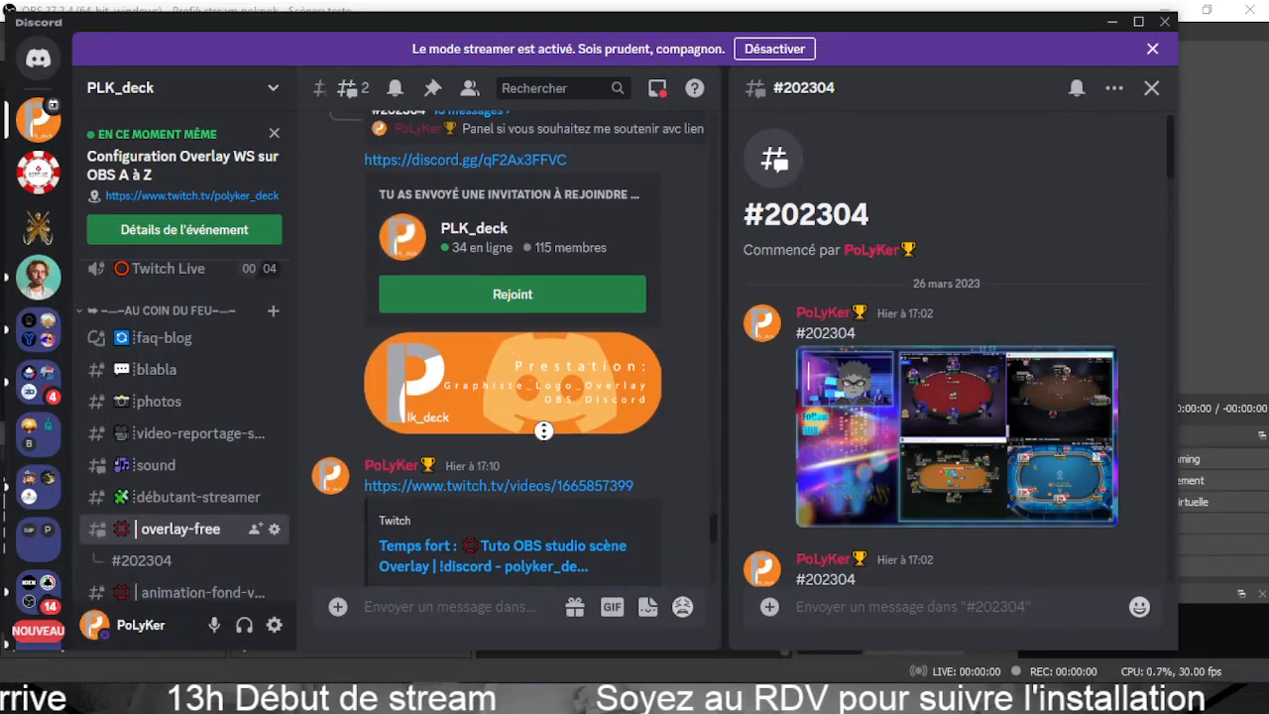
{"action": "scroll", "coordinate": [537, 395], "scroll_direction": "up", "scroll_amount": 5}
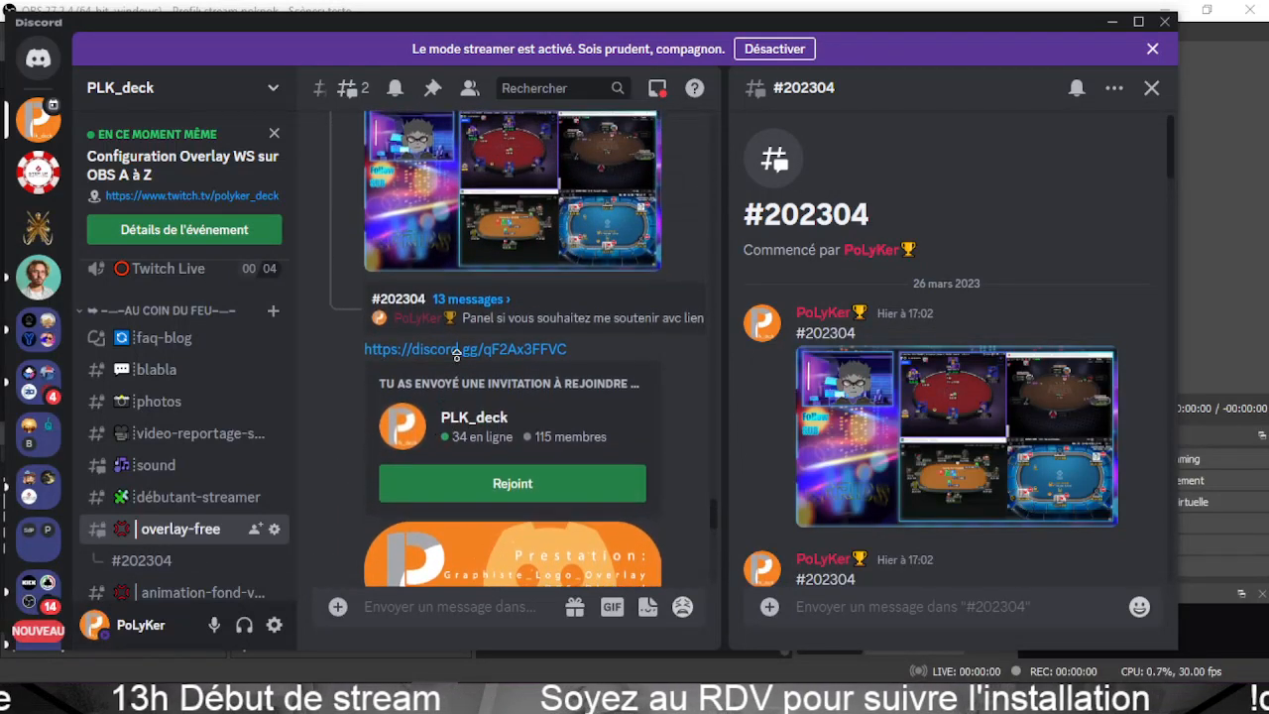
{"action": "scroll", "coordinate": [436, 560], "scroll_direction": "down", "scroll_amount": 2}
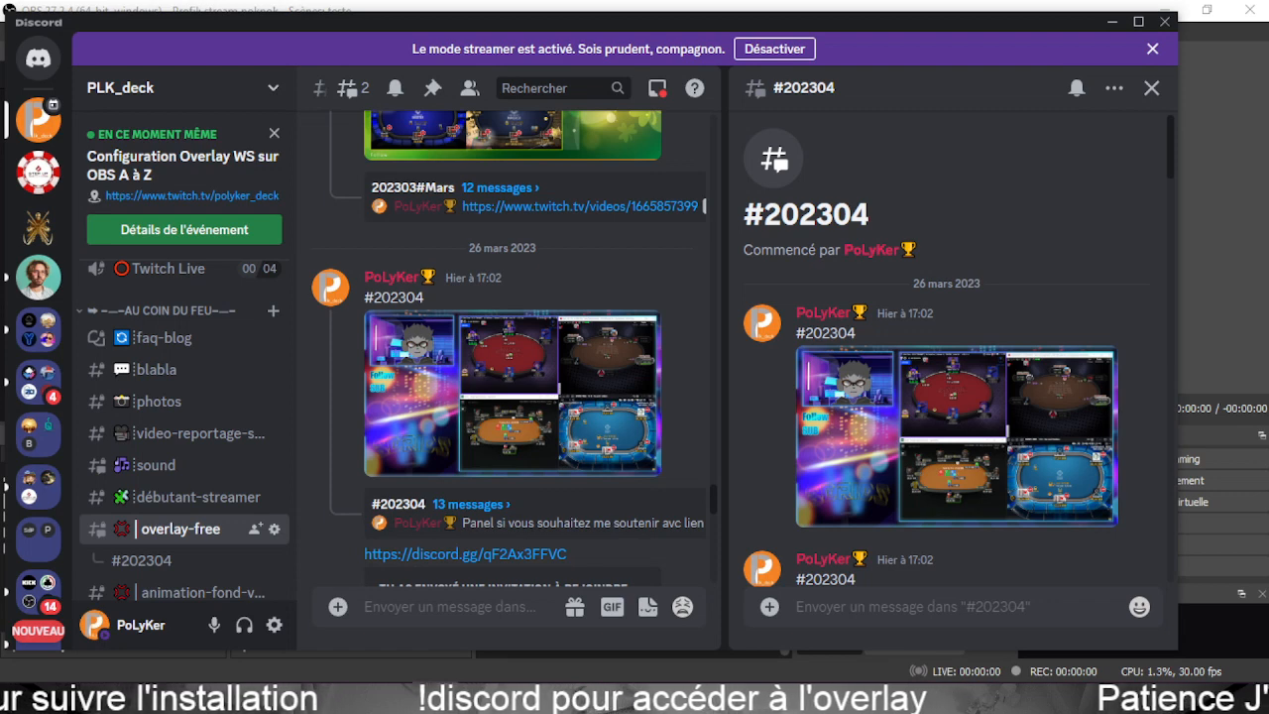
{"action": "scroll", "coordinate": [451, 421], "scroll_direction": "up", "scroll_amount": 3}
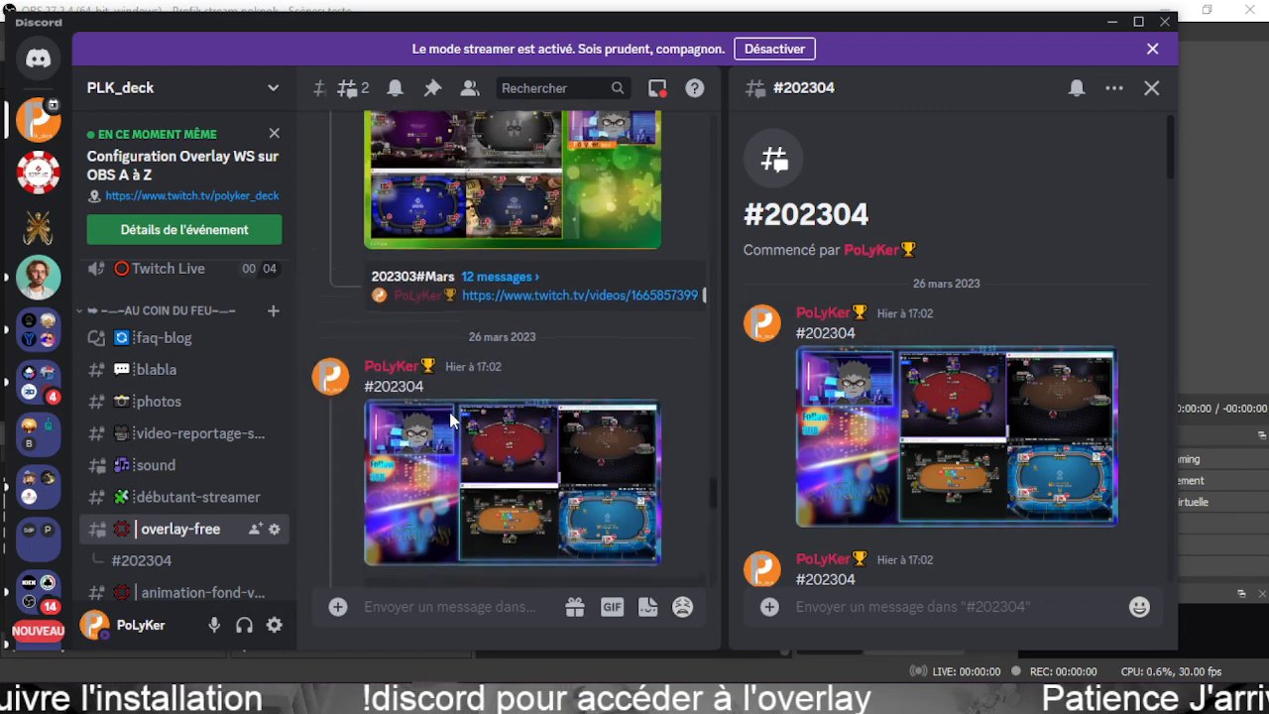
{"action": "scroll", "coordinate": [451, 420], "scroll_direction": "down", "scroll_amount": 5}
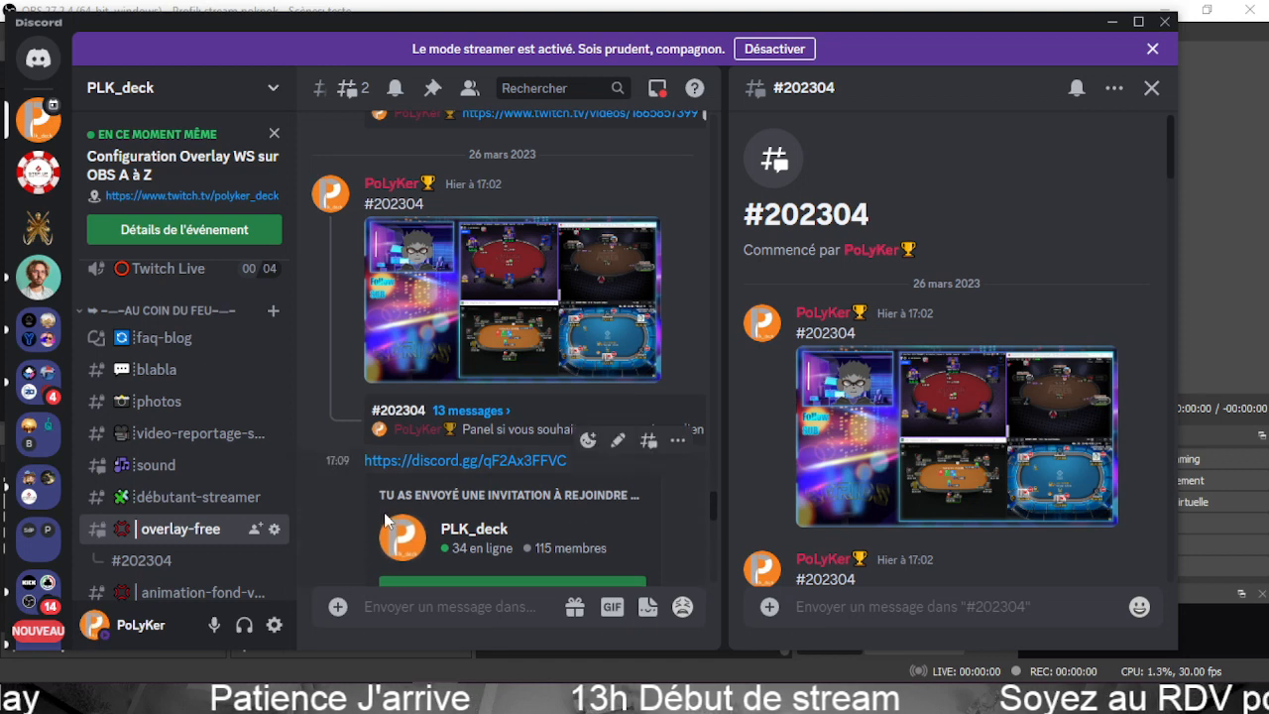
{"action": "scroll", "coordinate": [471, 488], "scroll_direction": "up", "scroll_amount": 2}
{"action": "scroll", "coordinate": [471, 488], "scroll_direction": "down", "scroll_amount": 1}
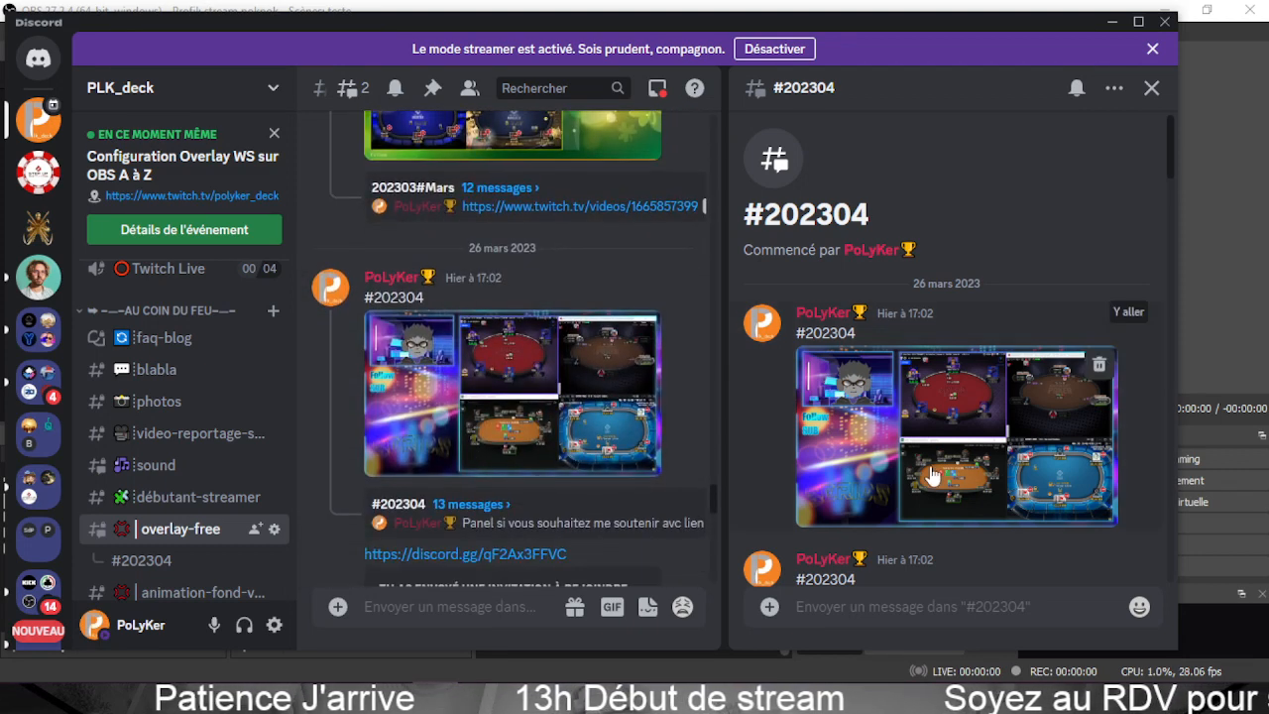
{"action": "scroll", "coordinate": [933, 426], "scroll_direction": "down", "scroll_amount": 5}
{"action": "scroll", "coordinate": [911, 462], "scroll_direction": "down", "scroll_amount": 5}
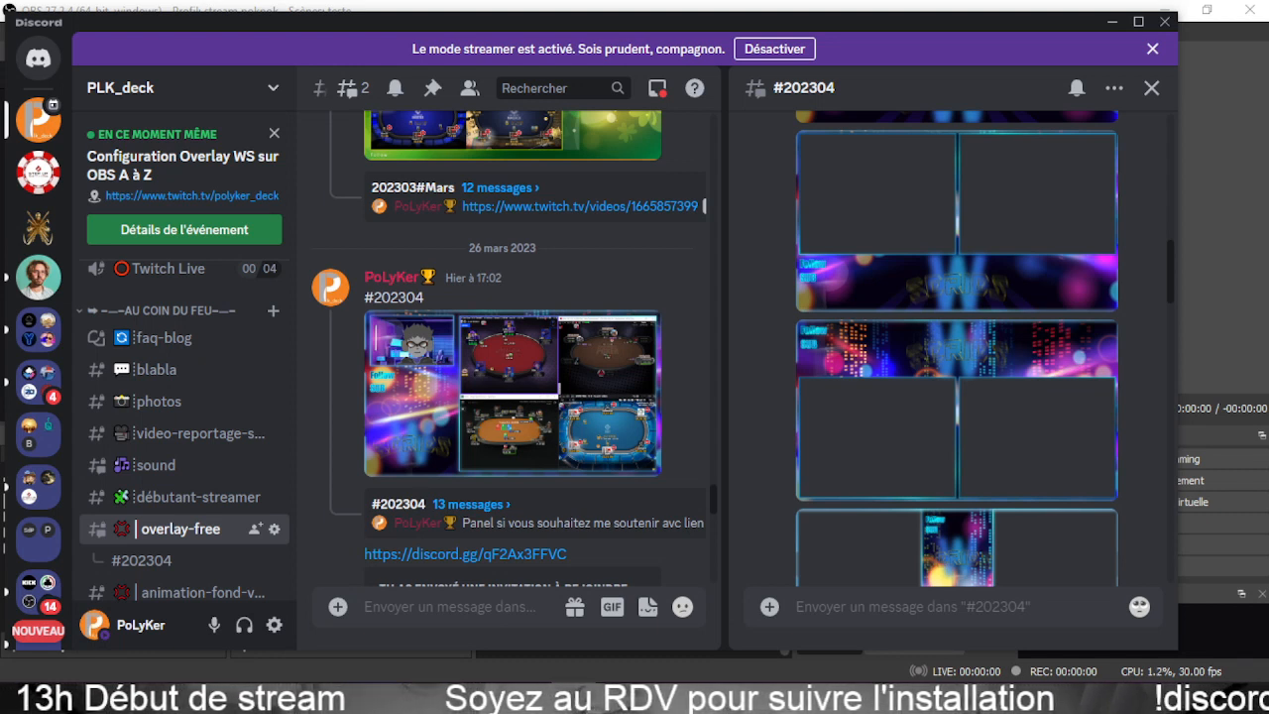
Open the question-pour-le-prochain-stream-de-lundi channel and read the questions asked at its beginning.
{"action": "scroll", "coordinate": [228, 396], "scroll_direction": "up", "scroll_amount": 5}
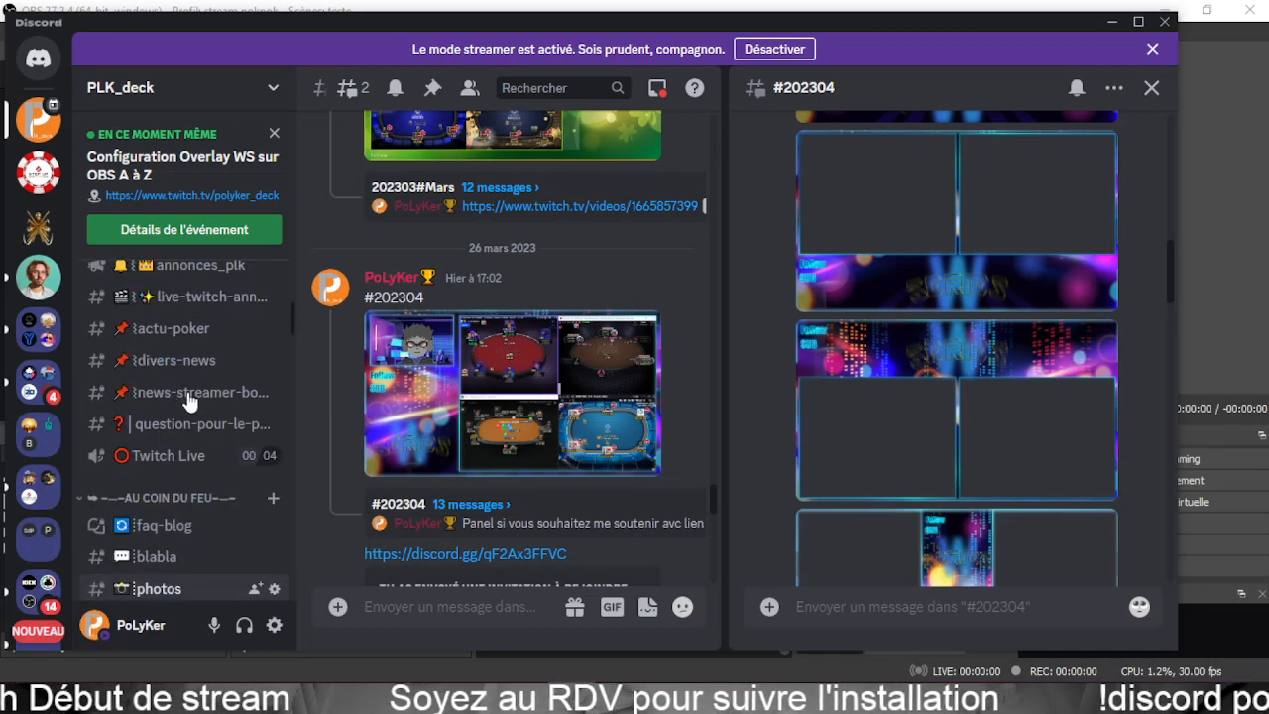
{"action": "scroll", "coordinate": [187, 405], "scroll_direction": "up", "scroll_amount": 2}
{"action": "scroll", "coordinate": [184, 402], "scroll_direction": "down", "scroll_amount": 6}
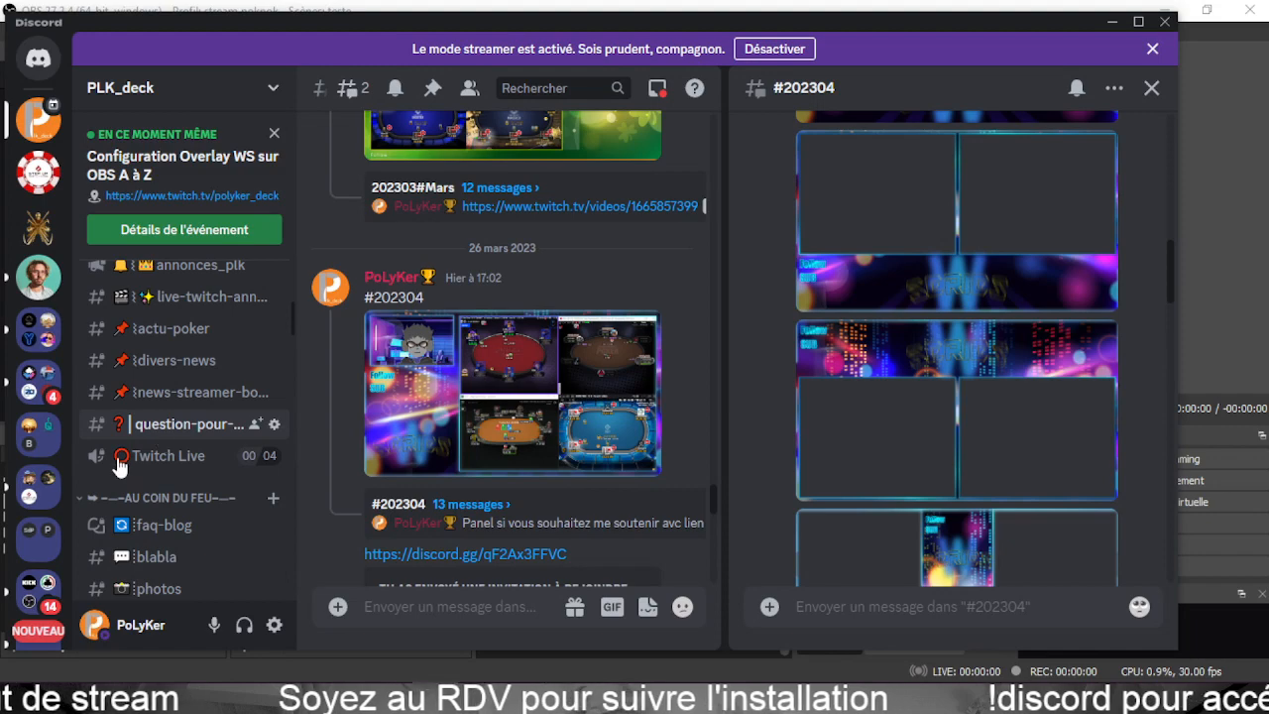
{"action": "scroll", "coordinate": [446, 530], "scroll_direction": "up", "scroll_amount": 10}
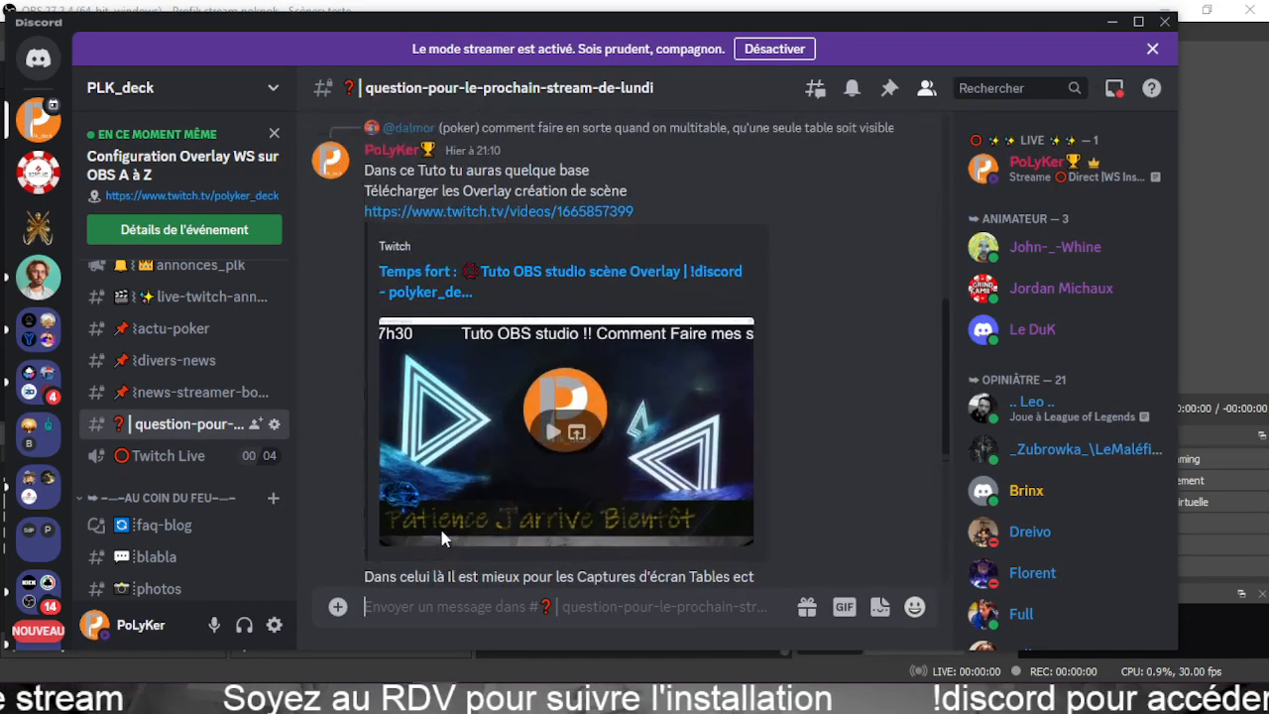
{"action": "scroll", "coordinate": [449, 530], "scroll_direction": "down", "scroll_amount": 2}
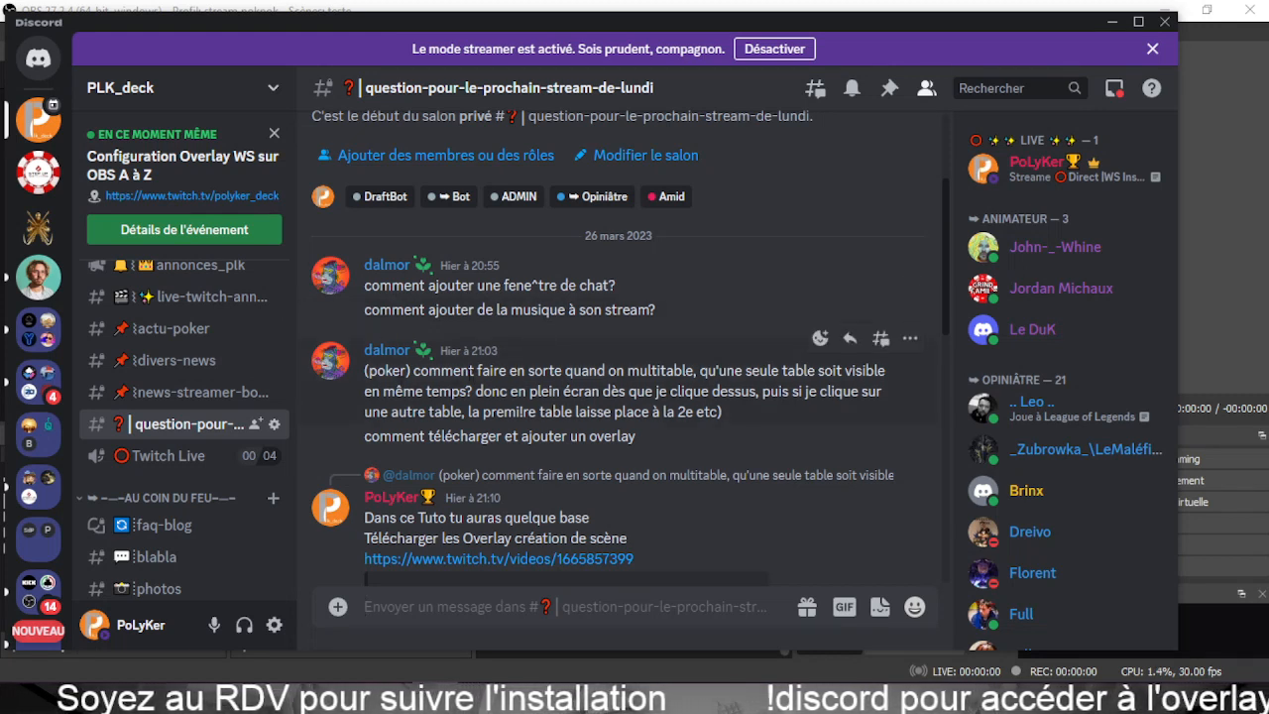
Highlight the question about showing only one table while multitabling, and the one about downloading and adding an overlay.
{"action": "left_click_drag", "start_coordinate": [482, 371], "coordinate": [849, 400]}
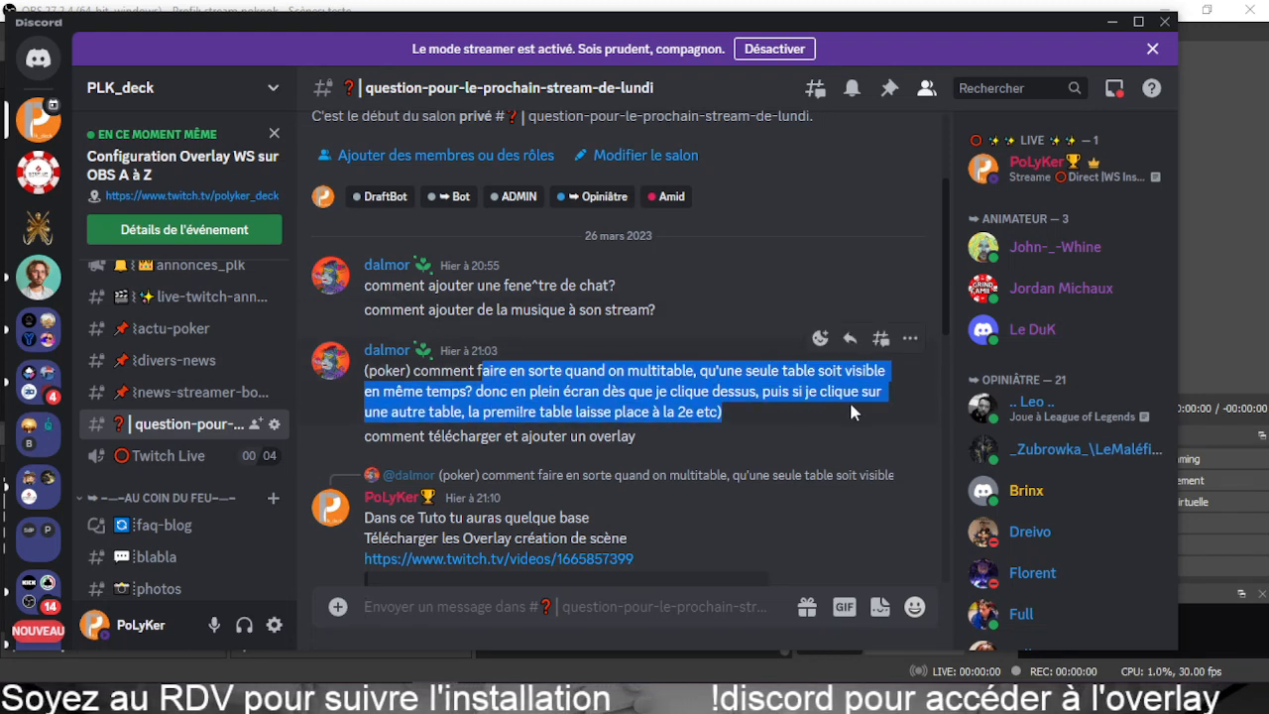
{"action": "scroll", "coordinate": [603, 404], "scroll_direction": "down", "scroll_amount": 1}
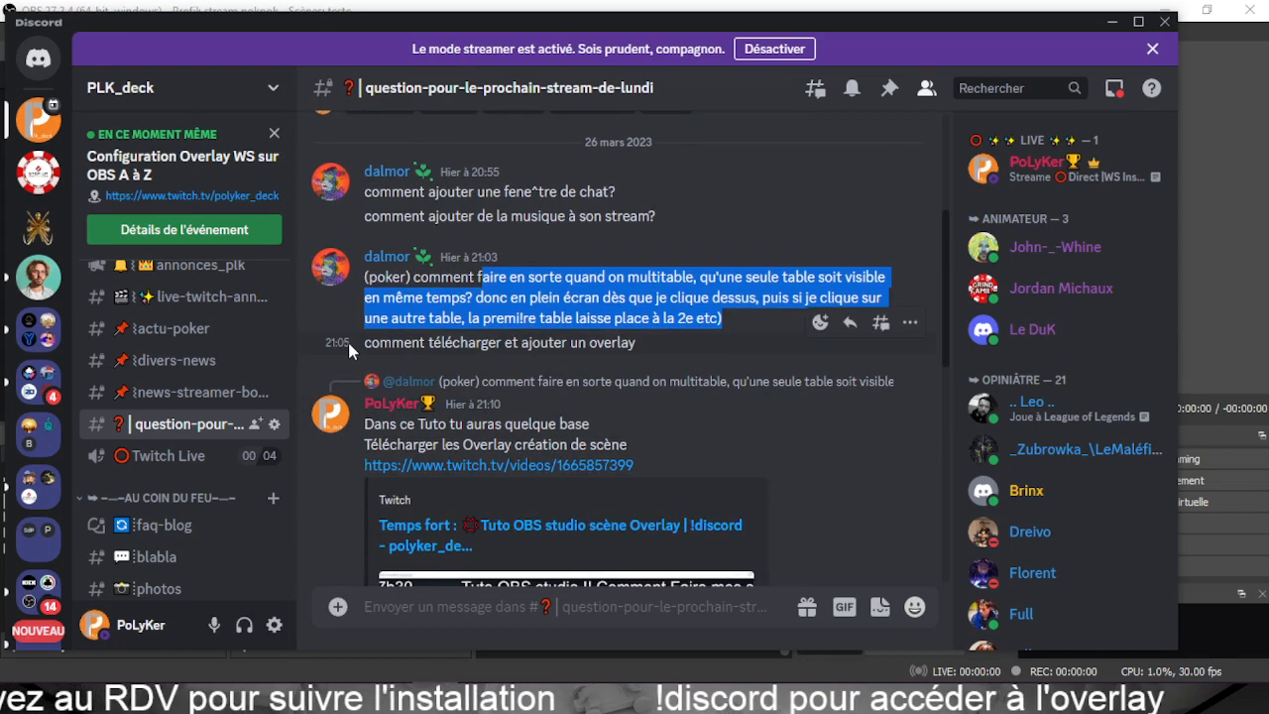
{"action": "left_click_drag", "start_coordinate": [392, 342], "coordinate": [640, 344]}
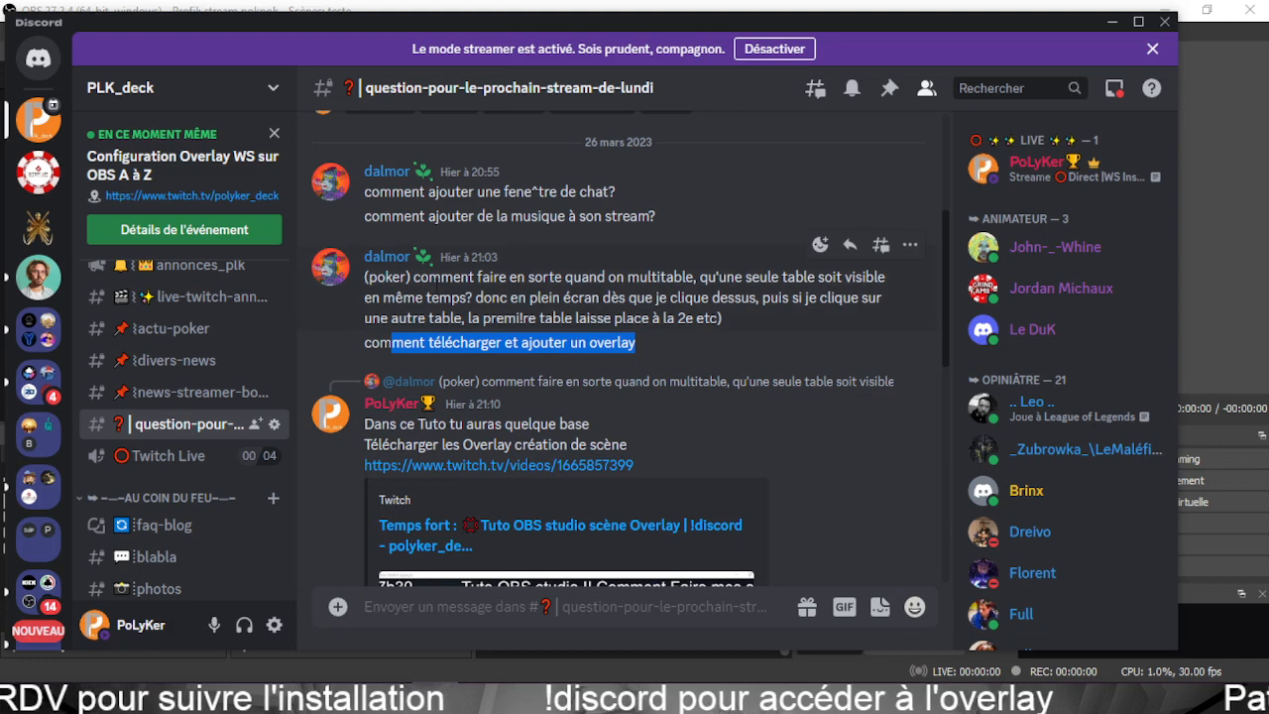
Review the reply with the OBS overlay scene tutorial link and return to the beginning of the question channel.
{"action": "scroll", "coordinate": [525, 318], "scroll_direction": "up", "scroll_amount": 2}
{"action": "scroll", "coordinate": [543, 319], "scroll_direction": "down", "scroll_amount": 4}
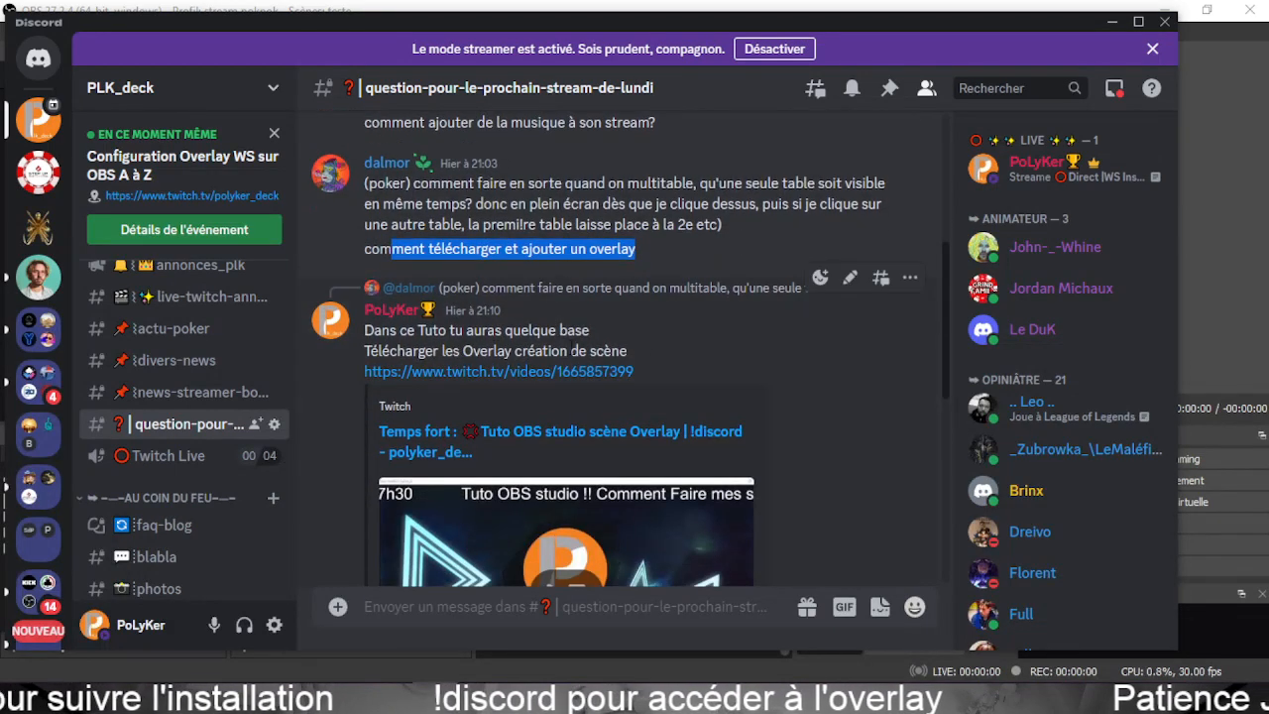
{"action": "scroll", "coordinate": [641, 338], "scroll_direction": "up", "scroll_amount": 2}
{"action": "scroll", "coordinate": [641, 338], "scroll_direction": "down", "scroll_amount": 12}
{"action": "scroll", "coordinate": [641, 338], "scroll_direction": "up", "scroll_amount": 11}
{"action": "scroll", "coordinate": [641, 344], "scroll_direction": "up", "scroll_amount": 6}
{"action": "scroll", "coordinate": [644, 342], "scroll_direction": "down", "scroll_amount": 2}
{"action": "scroll", "coordinate": [643, 343], "scroll_direction": "up", "scroll_amount": 3}
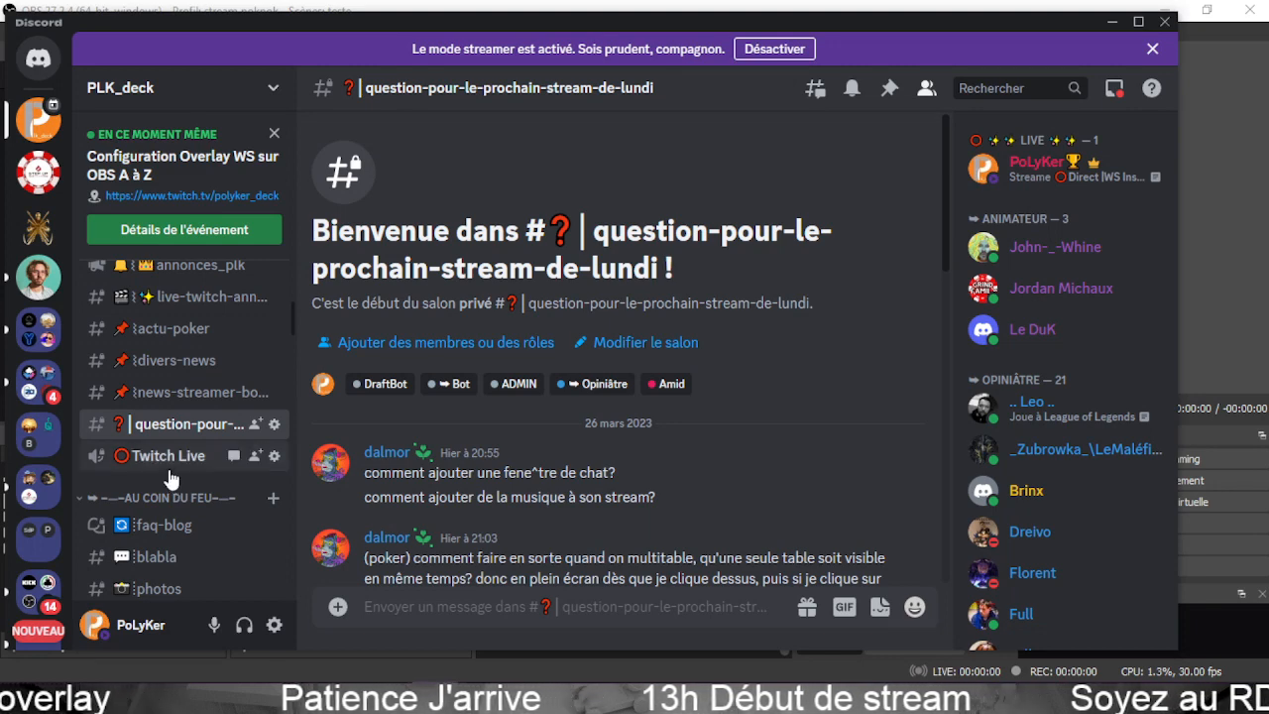
Open the débutant-streamer channel and its LES ETAPES thread.
{"action": "scroll", "coordinate": [231, 479], "scroll_direction": "down", "scroll_amount": 2}
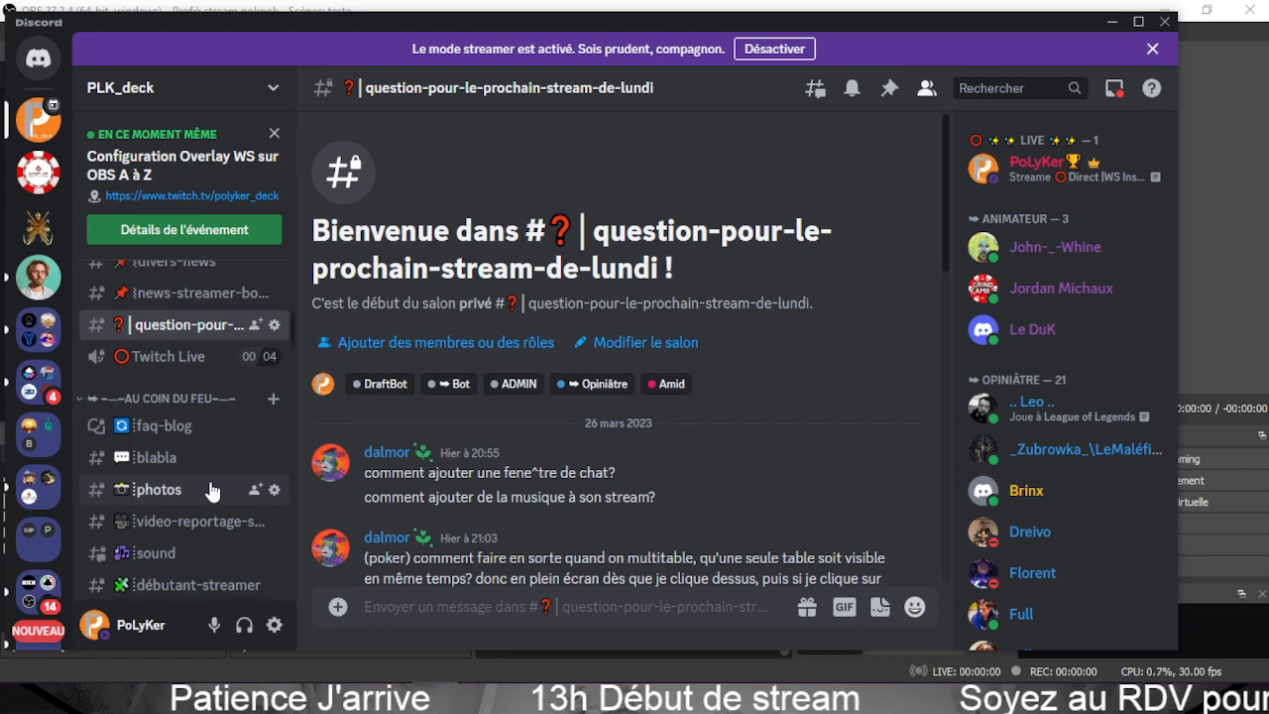
{"action": "scroll", "coordinate": [211, 493], "scroll_direction": "down", "scroll_amount": 4}
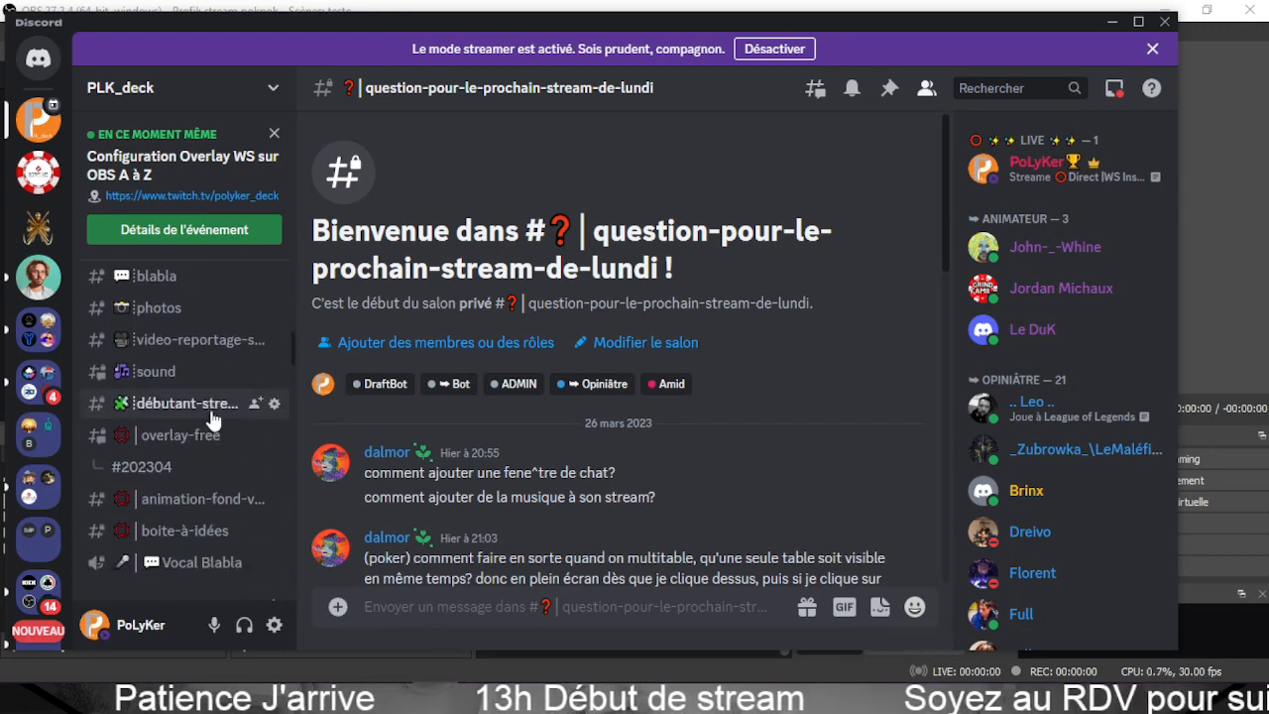
{"action": "left_click", "coordinate": [178, 403]}
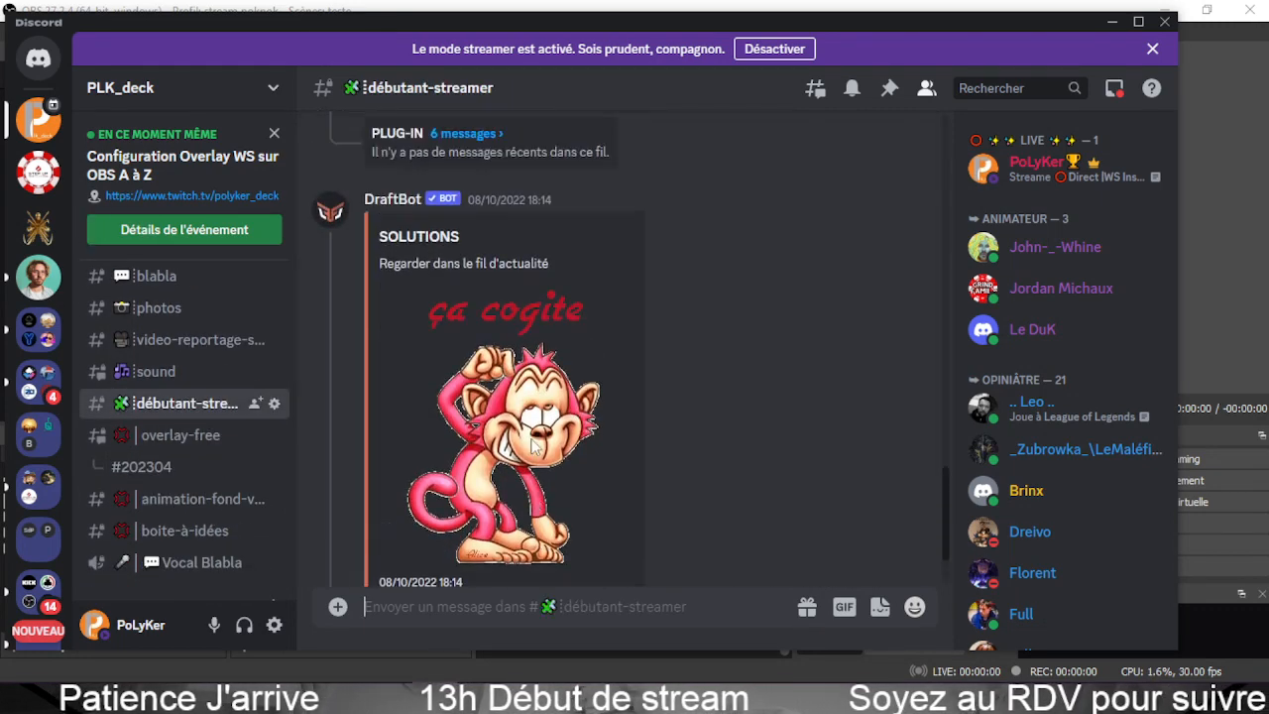
{"action": "scroll", "coordinate": [527, 439], "scroll_direction": "up", "scroll_amount": 10}
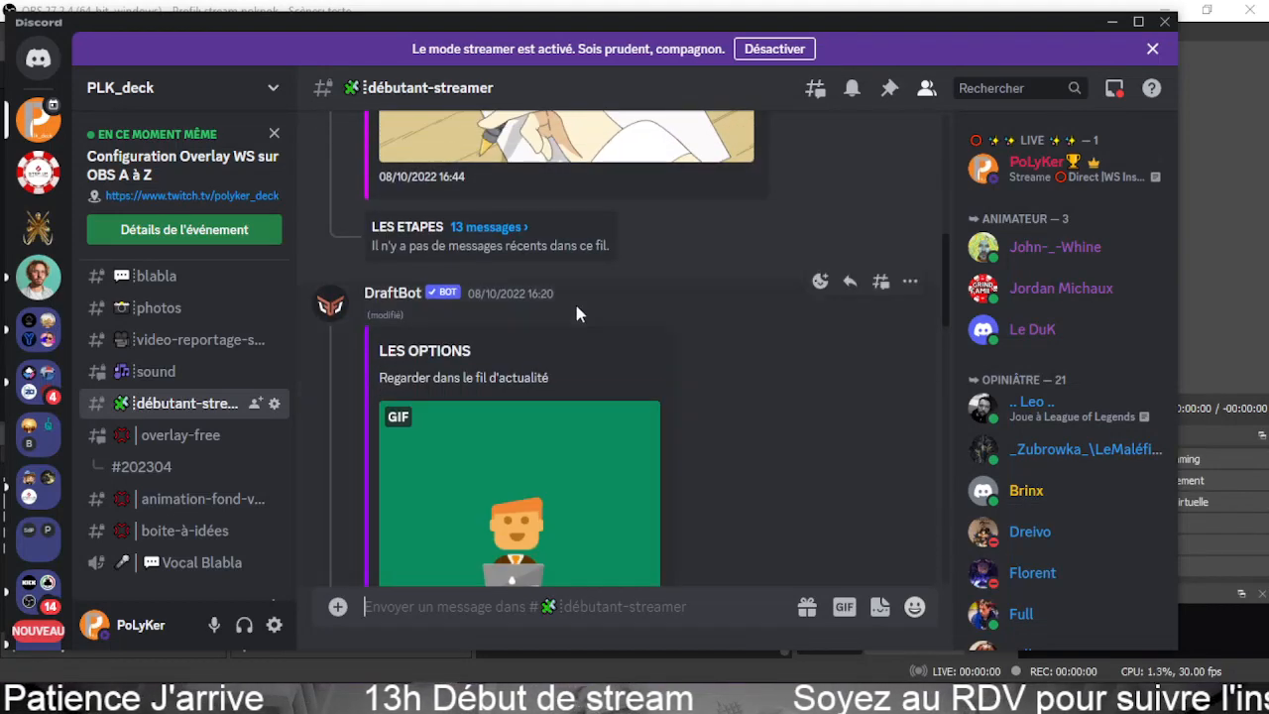
{"action": "scroll", "coordinate": [479, 452], "scroll_direction": "down", "scroll_amount": 5}
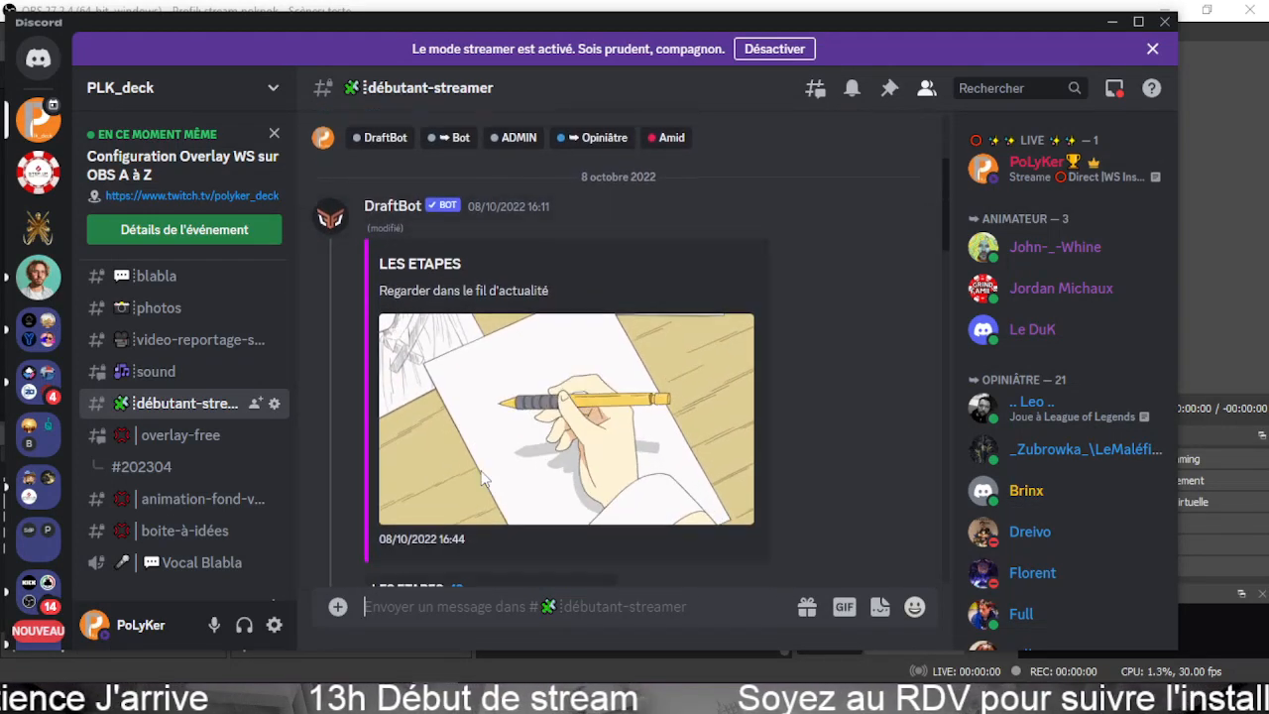
{"action": "left_click", "coordinate": [491, 416]}
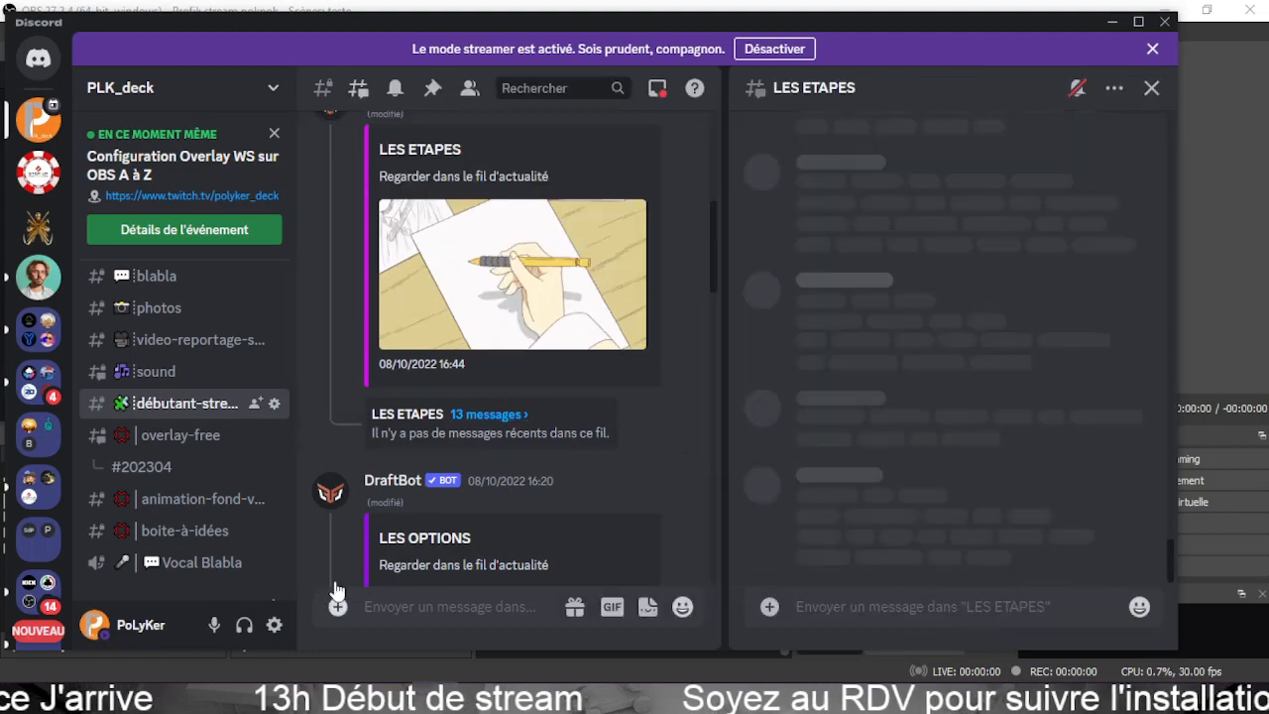
Review the LES ETAPES thread from its early folder-organisation advice through the audio settings to the GIMP links.
{"action": "scroll", "coordinate": [961, 461], "scroll_direction": "up", "scroll_amount": 10}
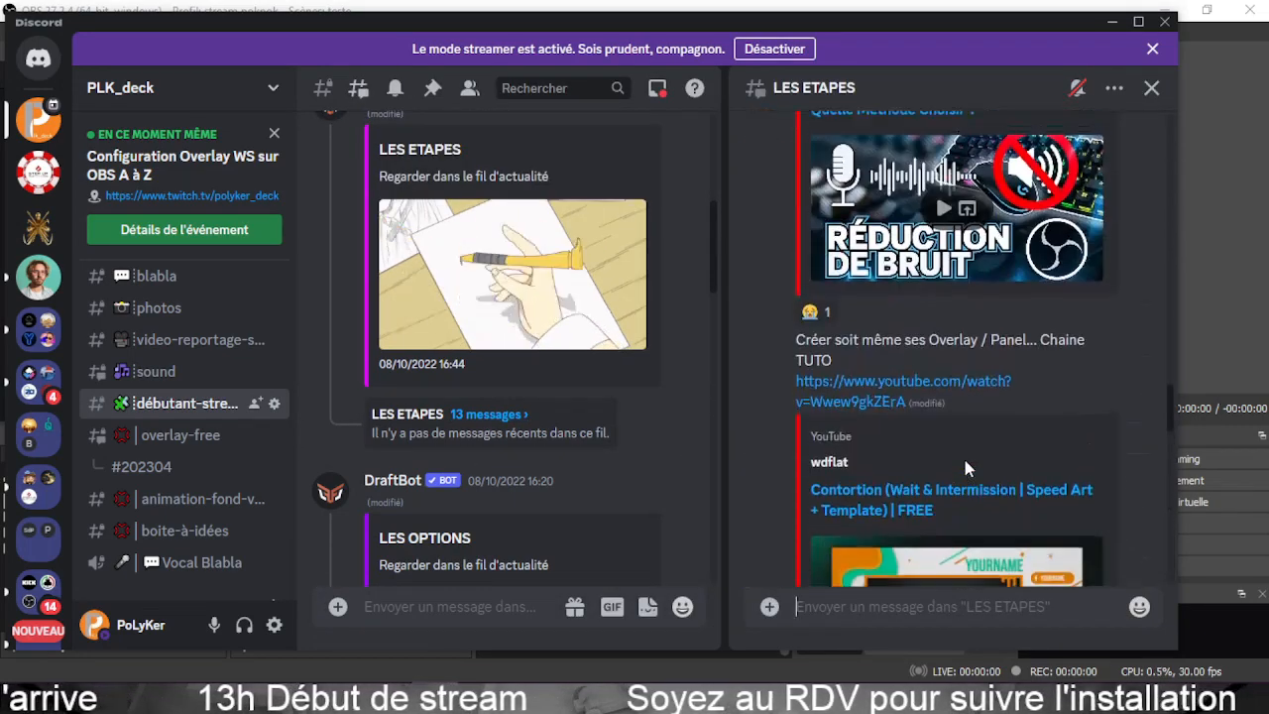
{"action": "scroll", "coordinate": [966, 466], "scroll_direction": "up", "scroll_amount": 10}
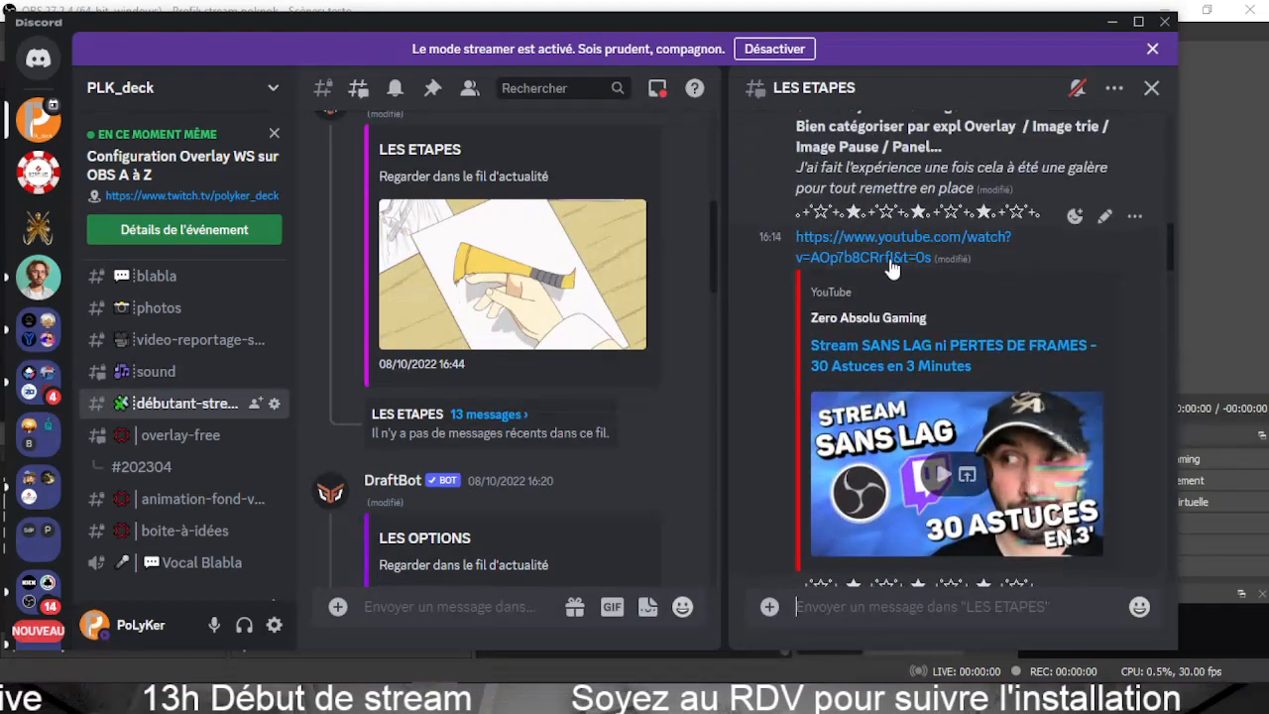
{"action": "scroll", "coordinate": [947, 391], "scroll_direction": "up", "scroll_amount": 3}
{"action": "scroll", "coordinate": [938, 416], "scroll_direction": "down", "scroll_amount": 3}
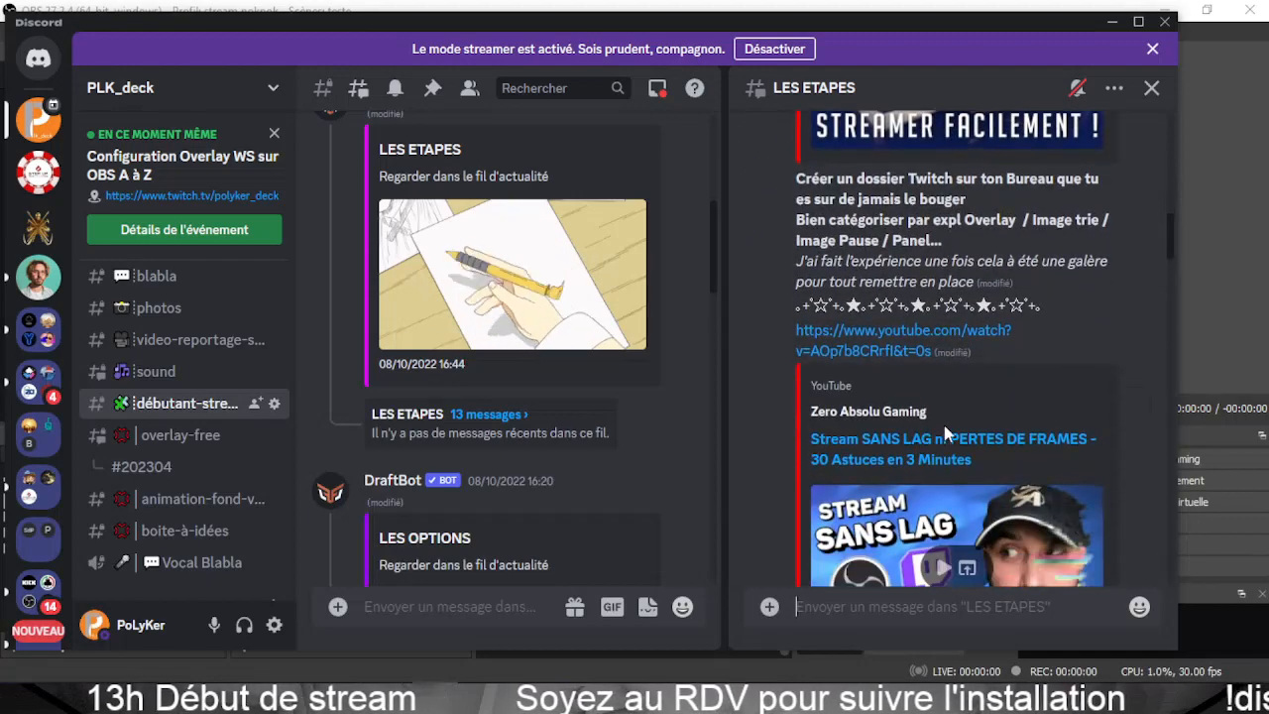
{"action": "scroll", "coordinate": [923, 470], "scroll_direction": "up", "scroll_amount": 5}
{"action": "scroll", "coordinate": [972, 466], "scroll_direction": "down", "scroll_amount": 4}
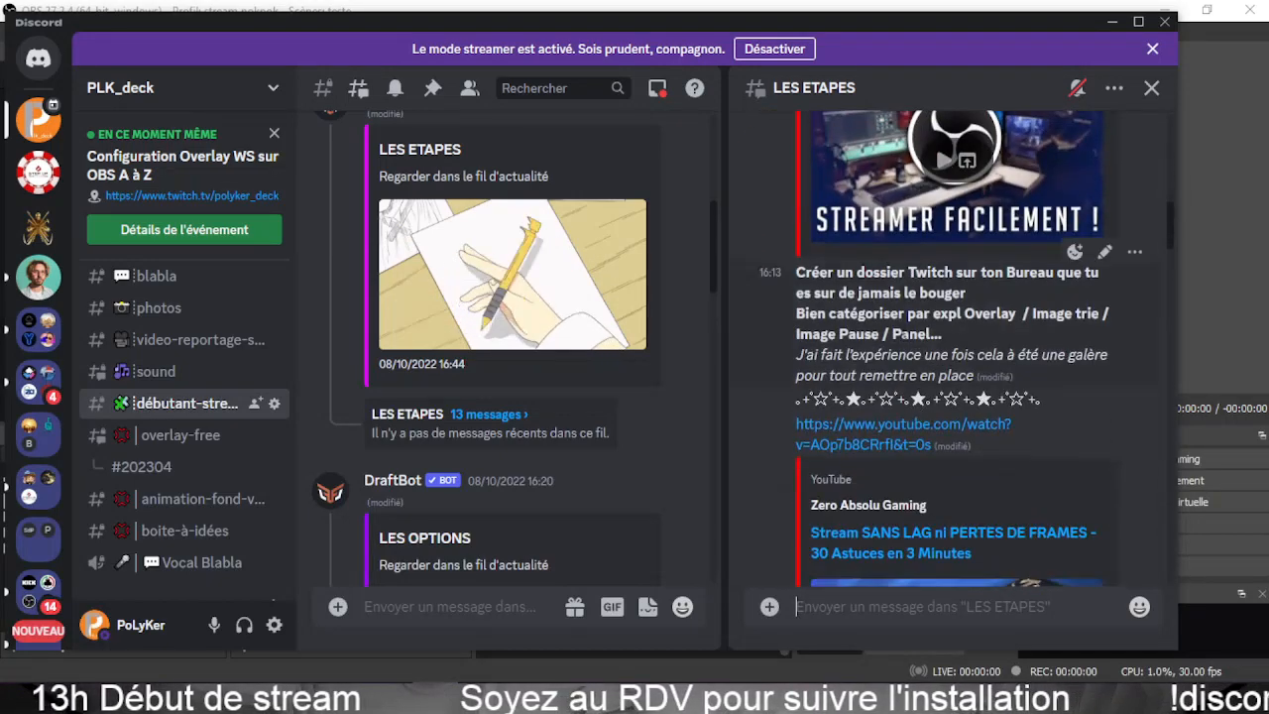
{"action": "scroll", "coordinate": [1004, 465], "scroll_direction": "down", "scroll_amount": 8}
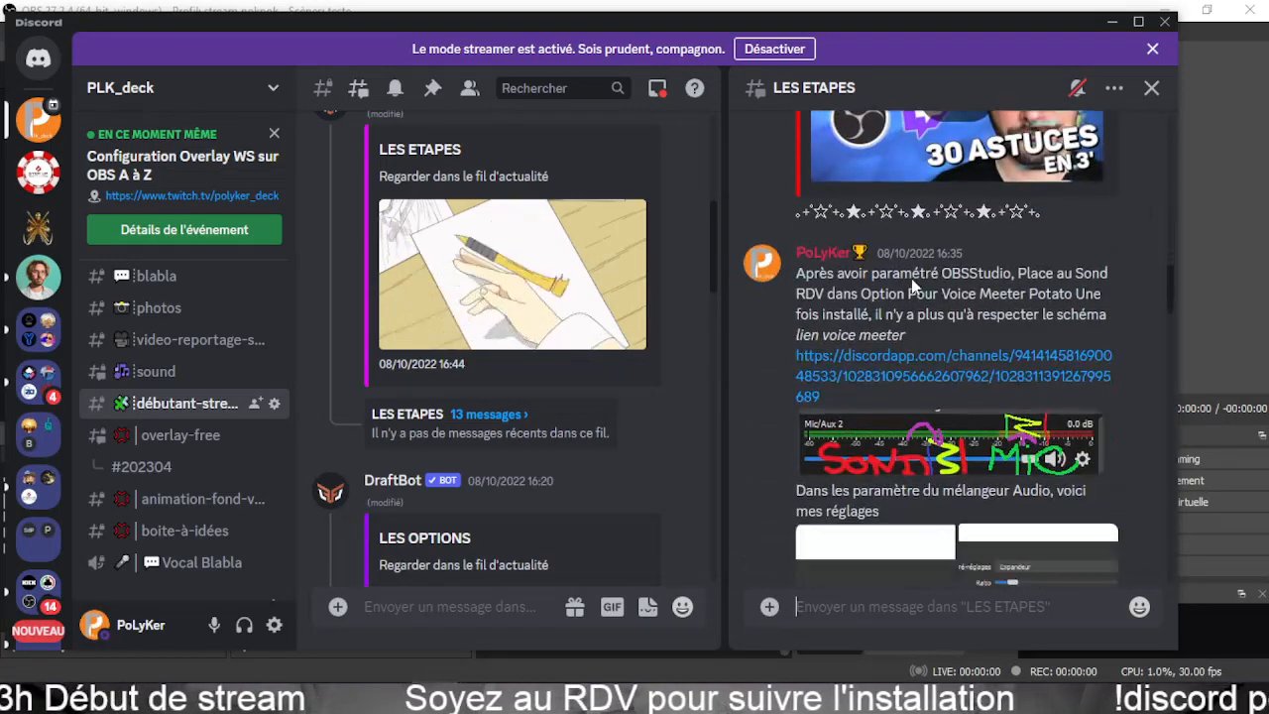
{"action": "scroll", "coordinate": [917, 288], "scroll_direction": "down", "scroll_amount": 5}
{"action": "scroll", "coordinate": [942, 436], "scroll_direction": "down", "scroll_amount": 4}
{"action": "scroll", "coordinate": [942, 434], "scroll_direction": "down", "scroll_amount": 6}
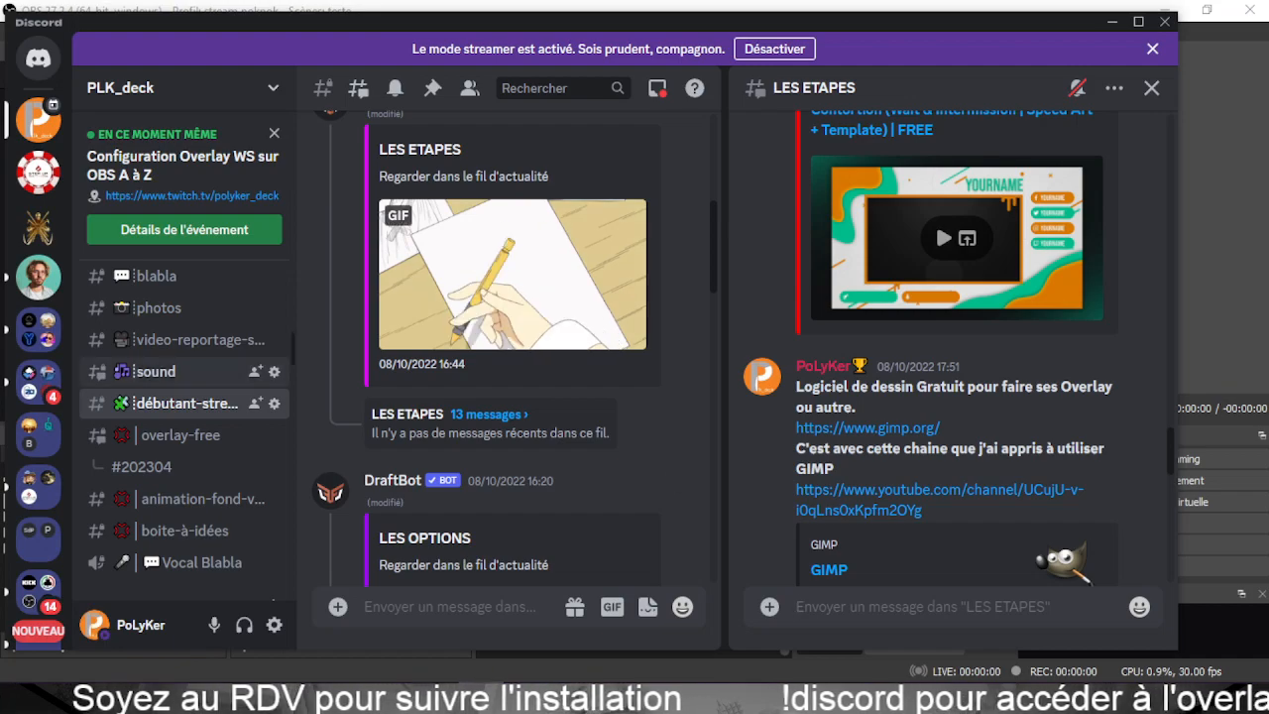
Bring the Voicemeeter mixer window over Discord to show it, and move it back out of the captured area.
{"action": "left_click_drag", "start_coordinate": [0, 144], "coordinate": [10, 55]}
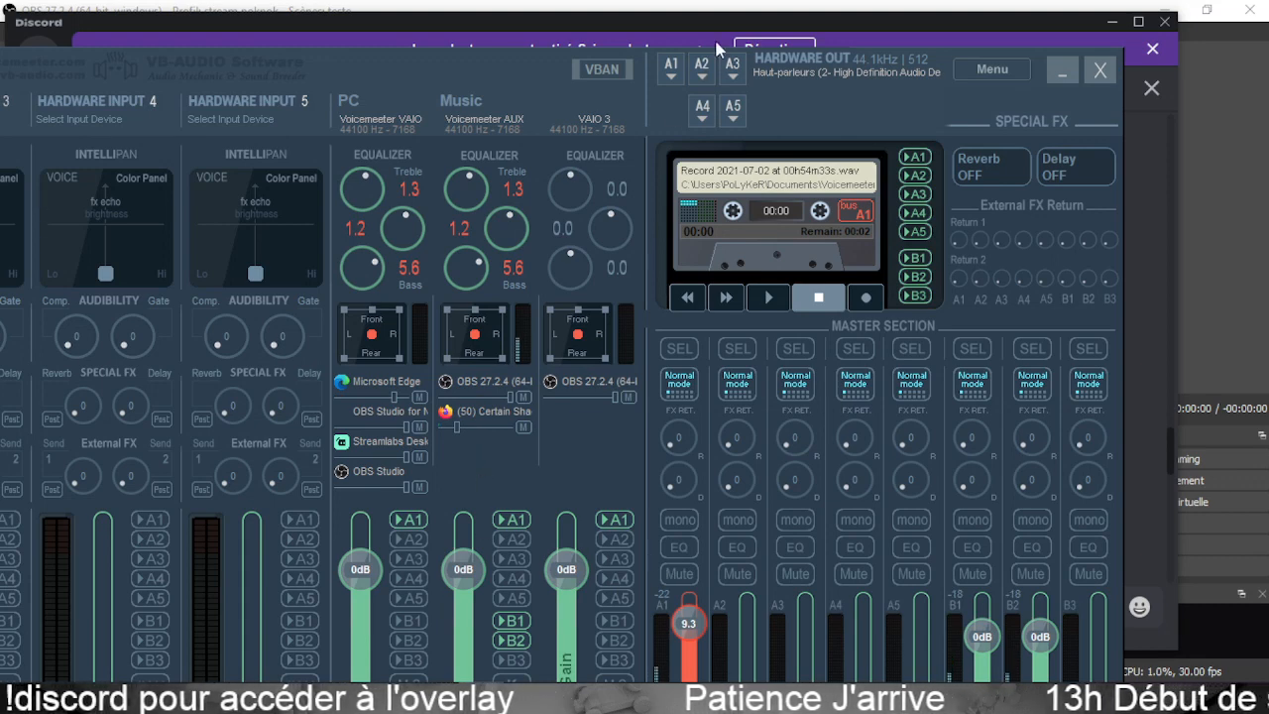
{"action": "left_click_drag", "start_coordinate": [543, 59], "coordinate": [1268, 41]}
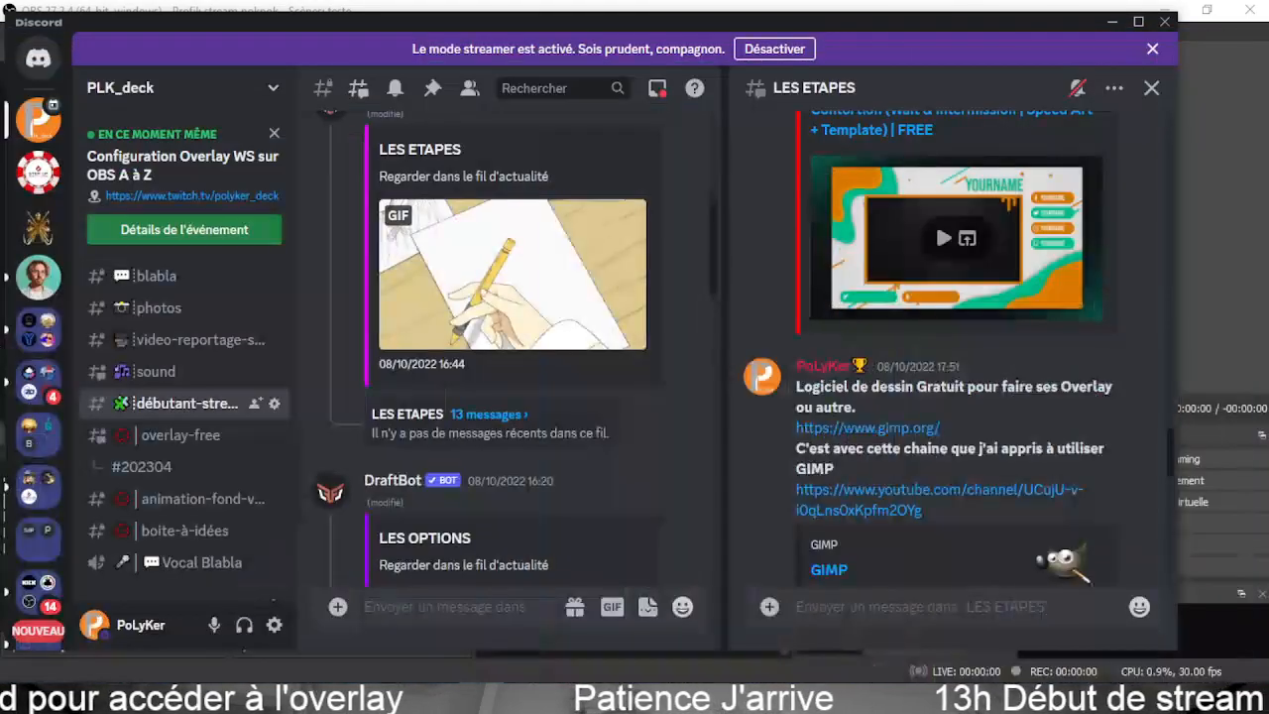
Look through the last posts of the LES ETAPES thread and open the LES OPTIONS thread.
{"action": "scroll", "coordinate": [952, 366], "scroll_direction": "down", "scroll_amount": 10}
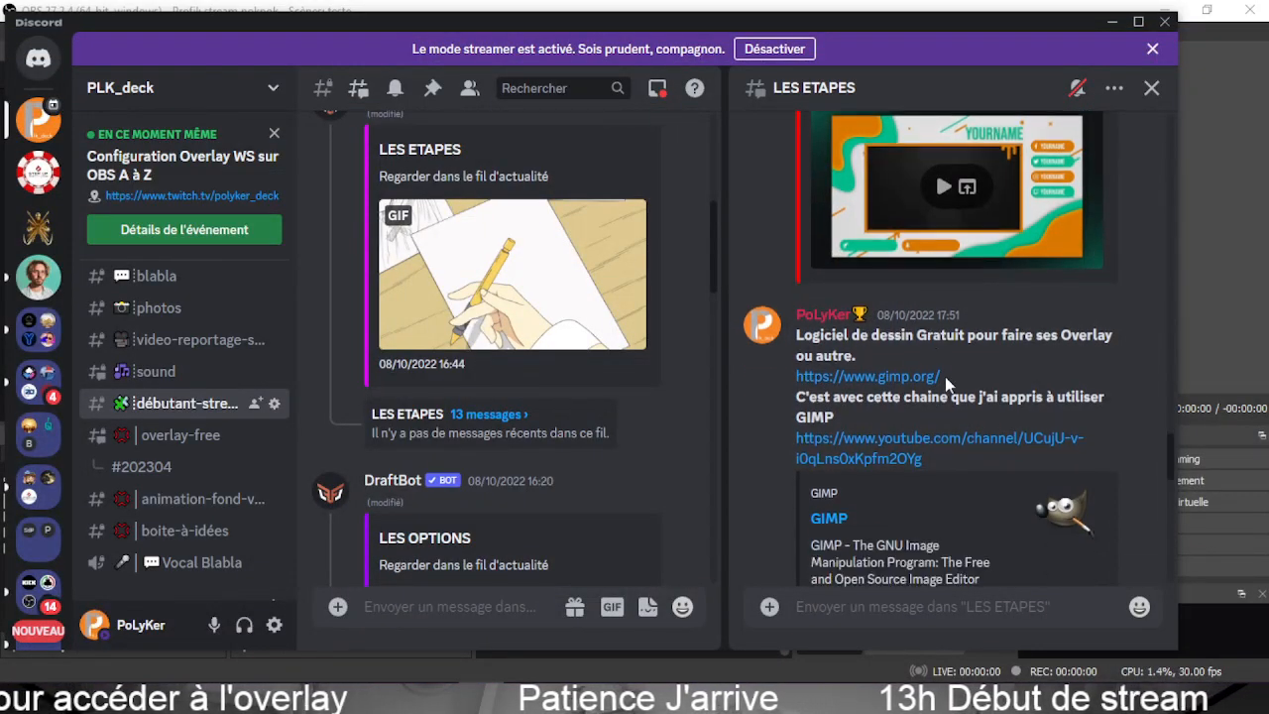
{"action": "scroll", "coordinate": [955, 367], "scroll_direction": "up", "scroll_amount": 1}
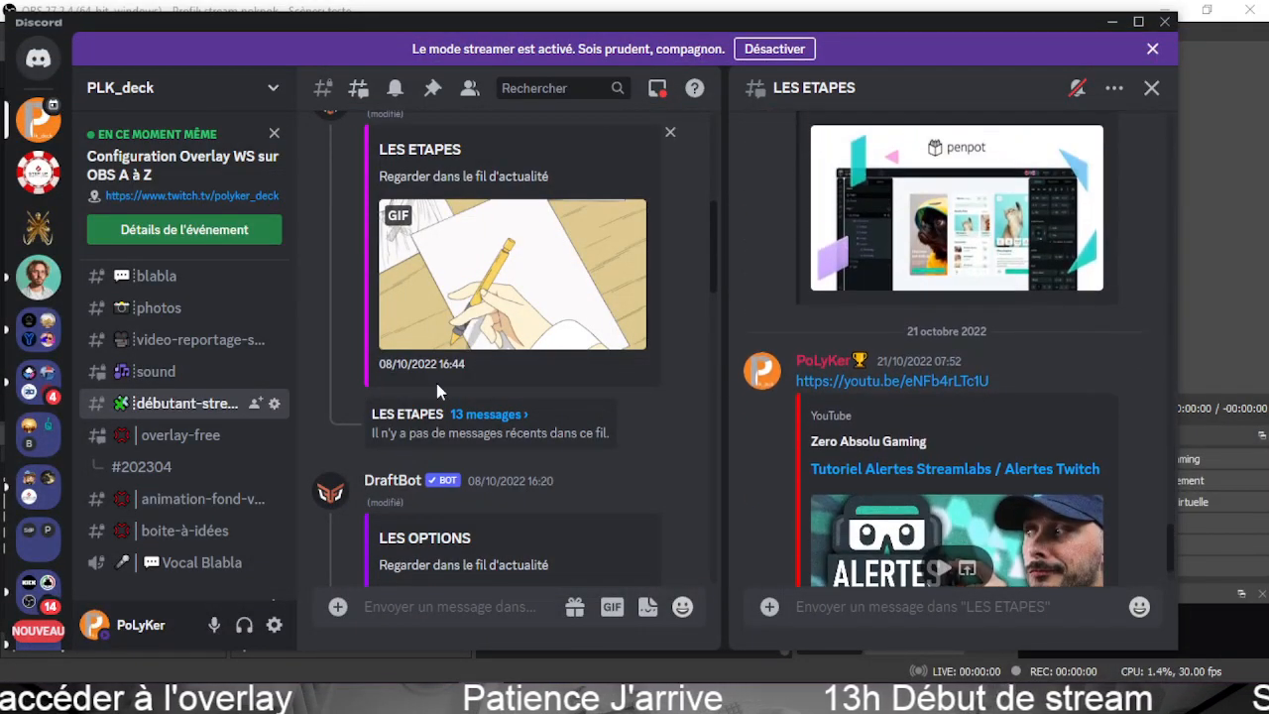
{"action": "scroll", "coordinate": [473, 380], "scroll_direction": "down", "scroll_amount": 4}
{"action": "scroll", "coordinate": [481, 397], "scroll_direction": "down", "scroll_amount": 3}
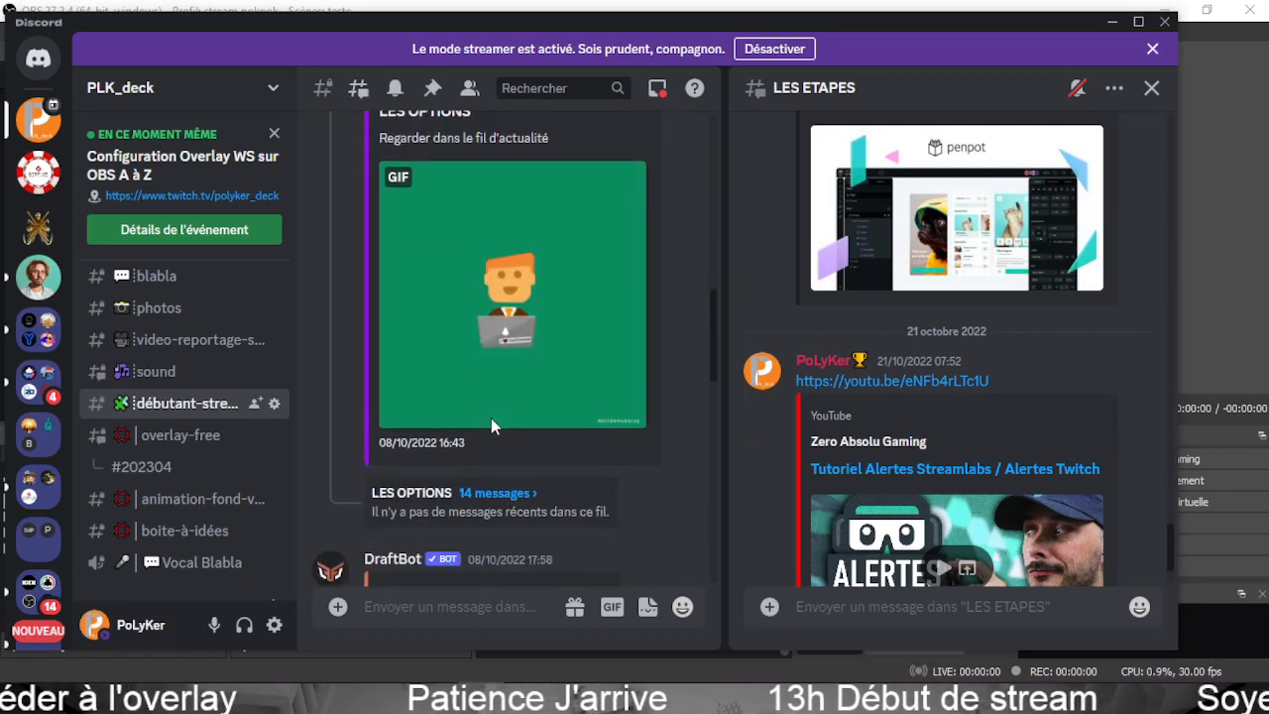
{"action": "left_click", "coordinate": [585, 466]}
Go back to the beginning of the LES OPTIONS thread and examine the post with the Voicemeeter tutorial.
{"action": "scroll", "coordinate": [896, 388], "scroll_direction": "up", "scroll_amount": 10}
{"action": "scroll", "coordinate": [928, 394], "scroll_direction": "up", "scroll_amount": 10}
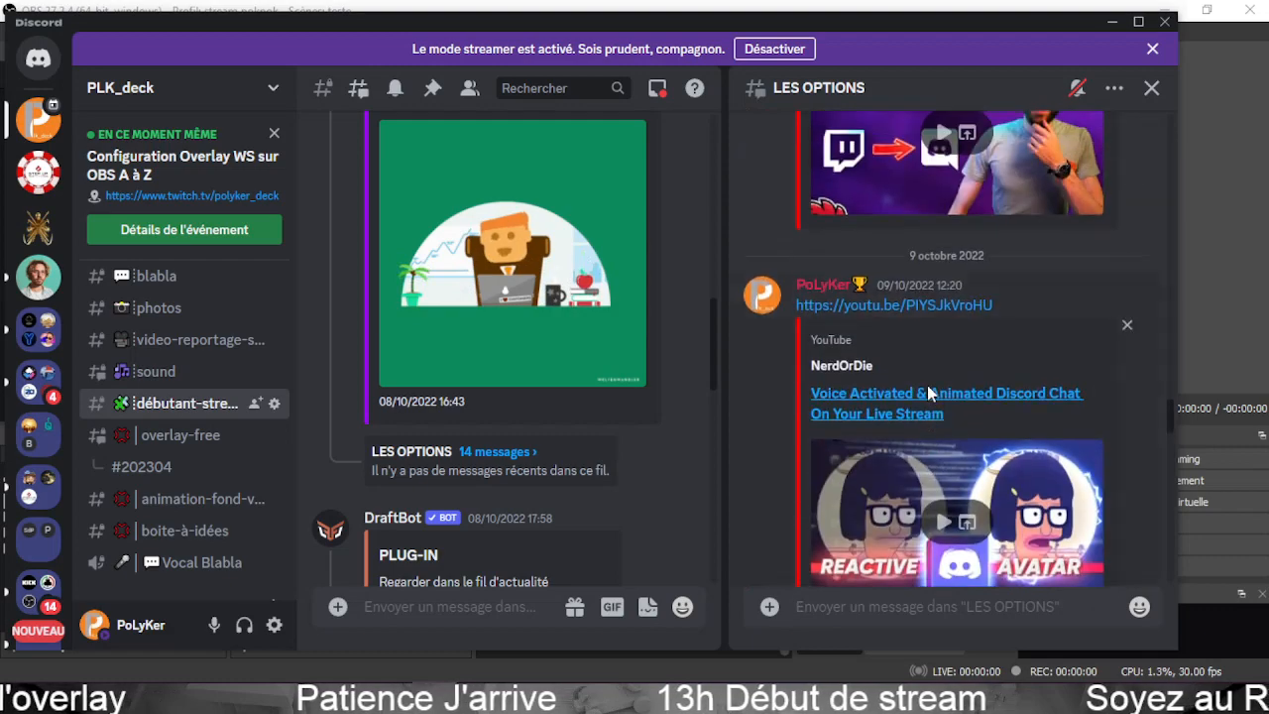
{"action": "scroll", "coordinate": [929, 394], "scroll_direction": "up", "scroll_amount": 10}
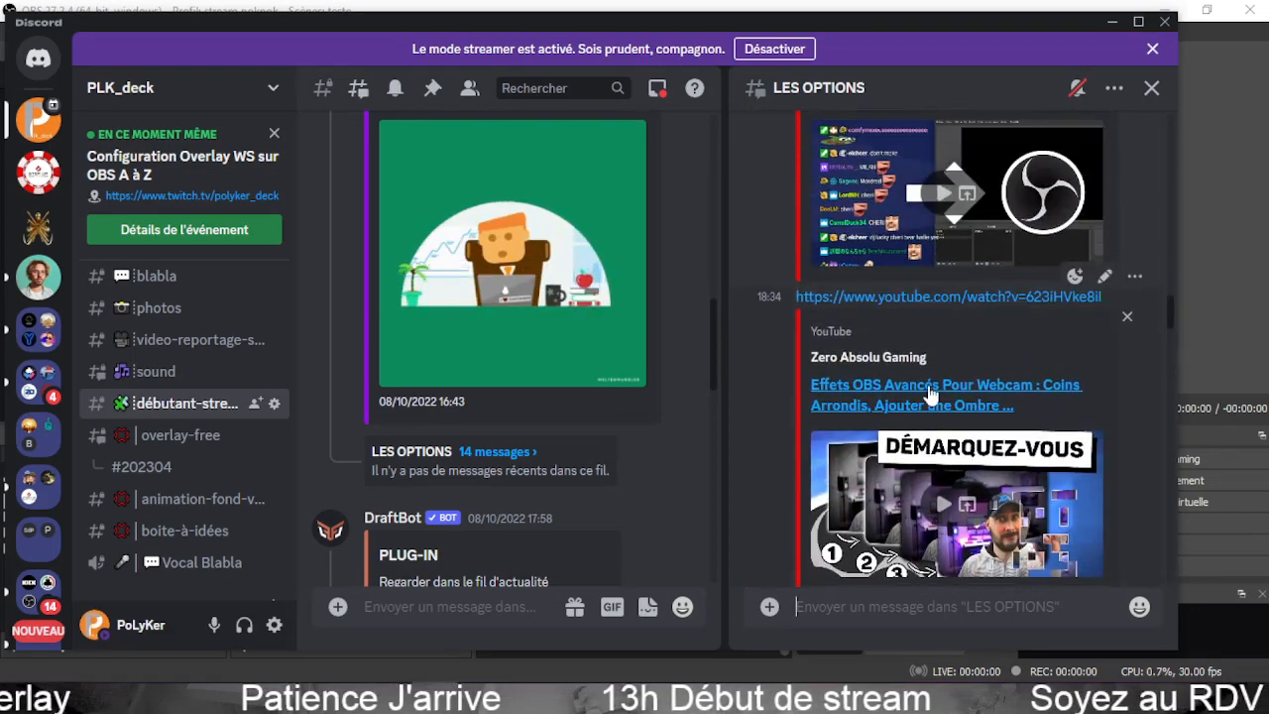
{"action": "scroll", "coordinate": [930, 387], "scroll_direction": "up", "scroll_amount": 6}
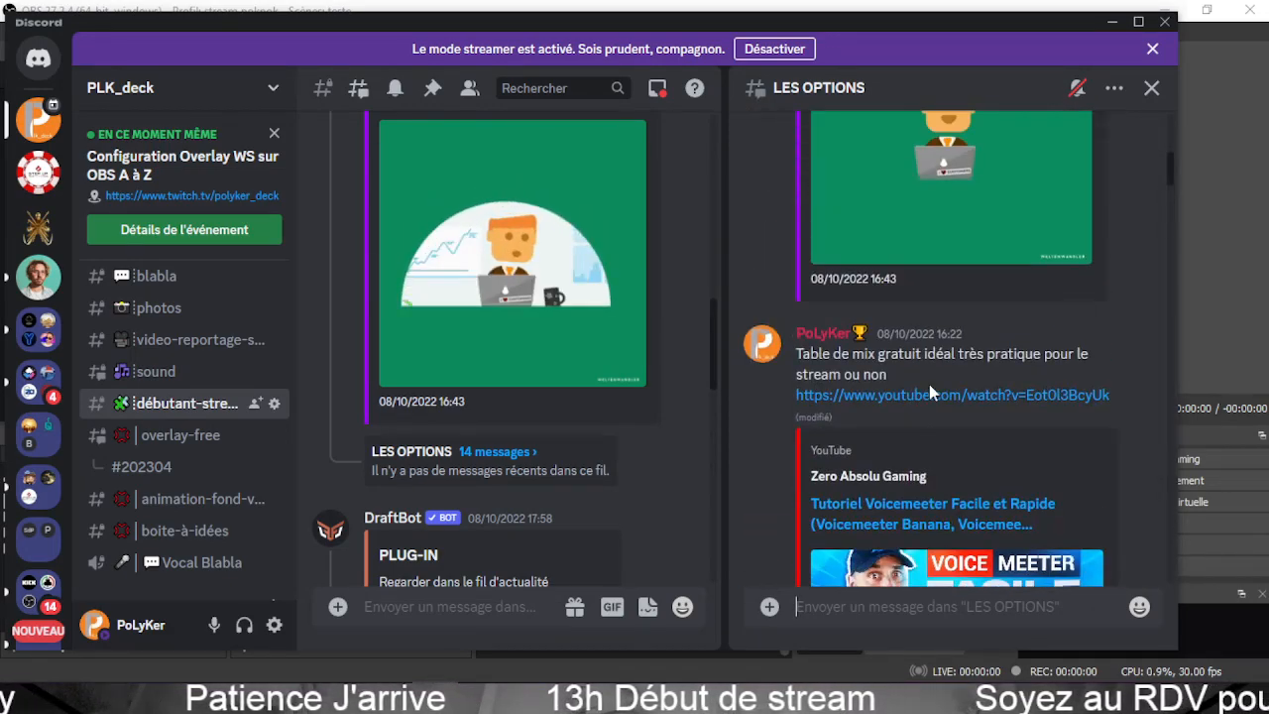
{"action": "scroll", "coordinate": [928, 382], "scroll_direction": "down", "scroll_amount": 3}
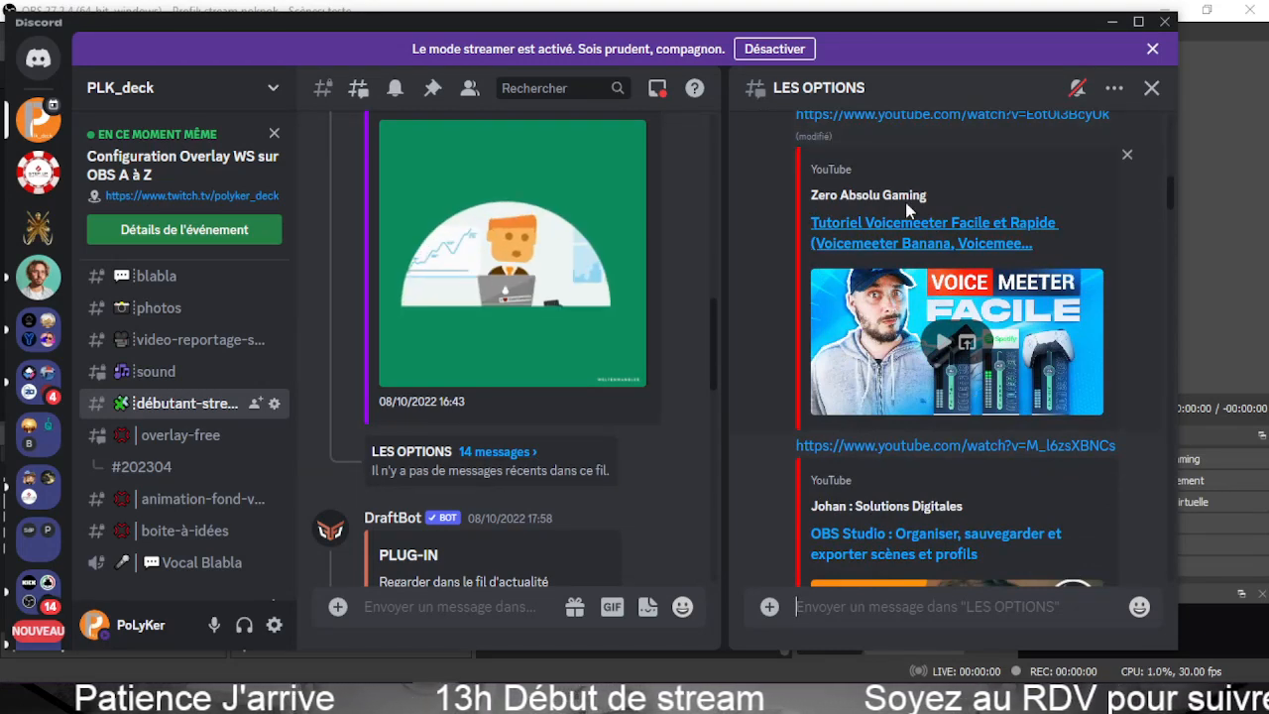
{"action": "scroll", "coordinate": [892, 238], "scroll_direction": "up", "scroll_amount": 4}
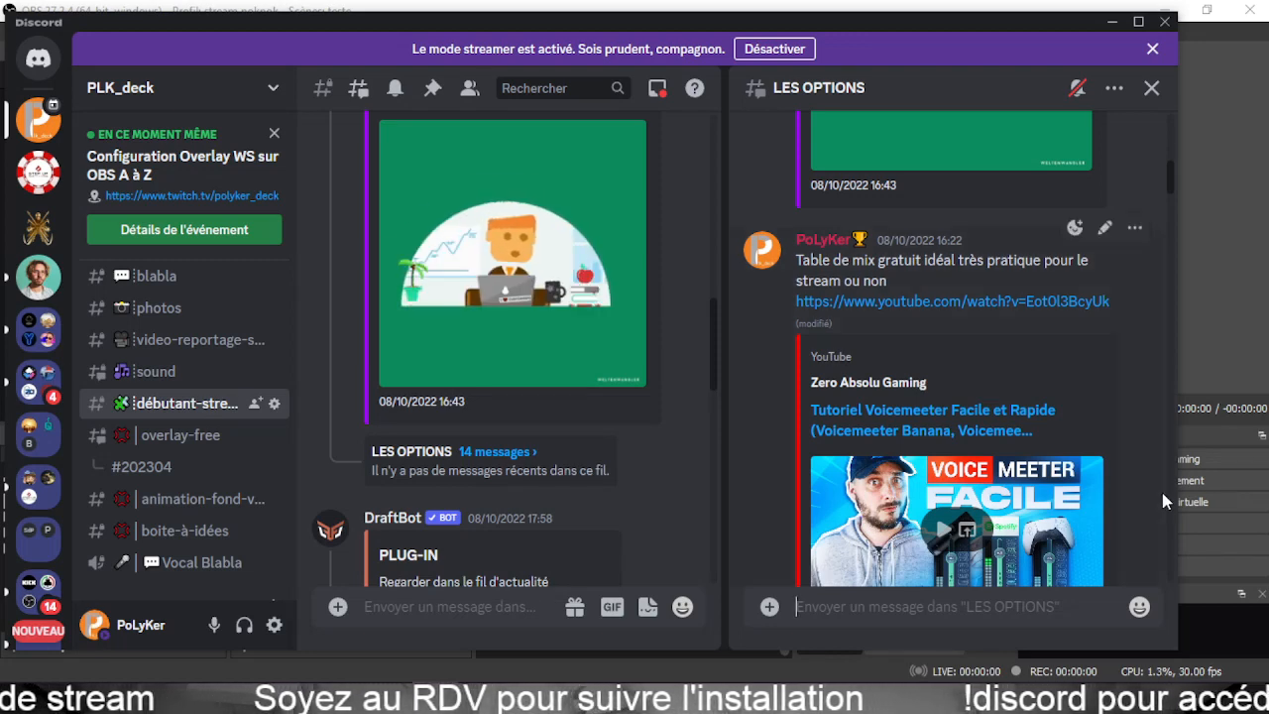
{"action": "scroll", "coordinate": [1004, 417], "scroll_direction": "up", "scroll_amount": 5}
Browse the LES OPTIONS tutorials down to the webcam_6_masques_gratos.zip file and return to the Touch Portal post.
{"action": "scroll", "coordinate": [1007, 424], "scroll_direction": "down", "scroll_amount": 10}
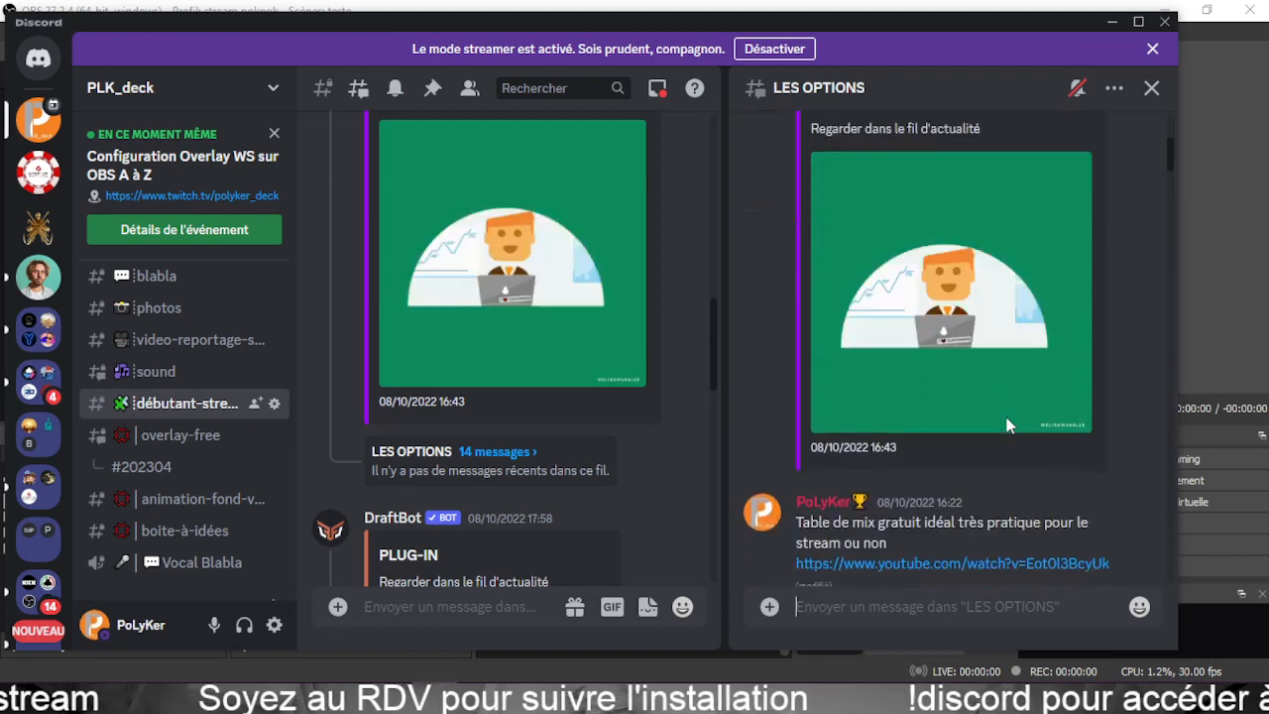
{"action": "scroll", "coordinate": [1007, 423], "scroll_direction": "down", "scroll_amount": 10}
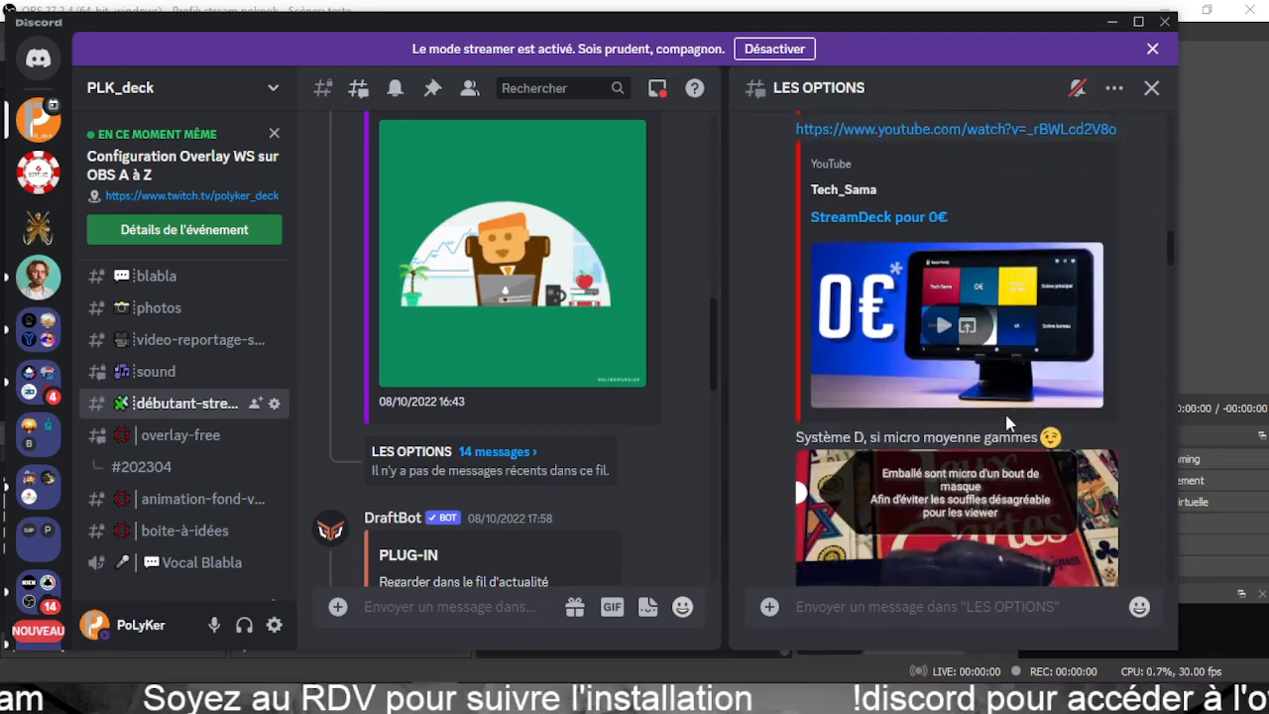
{"action": "scroll", "coordinate": [1007, 422], "scroll_direction": "down", "scroll_amount": 10}
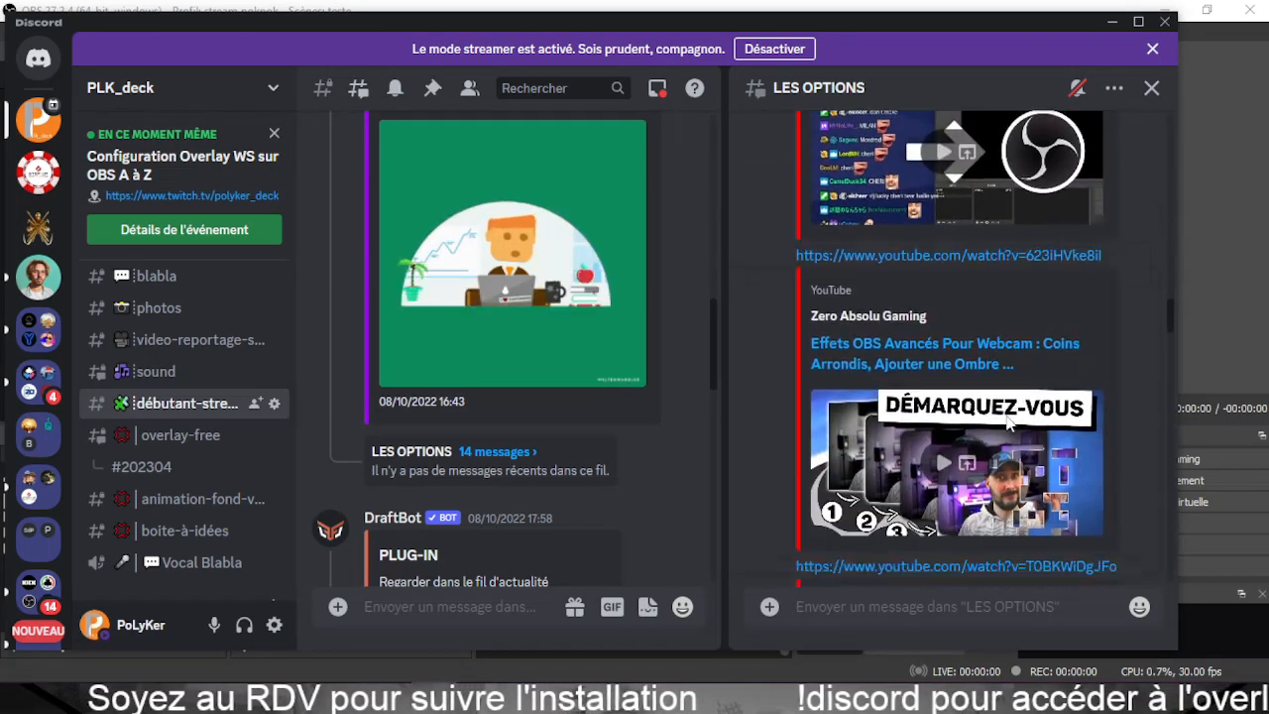
{"action": "scroll", "coordinate": [1006, 425], "scroll_direction": "down", "scroll_amount": 10}
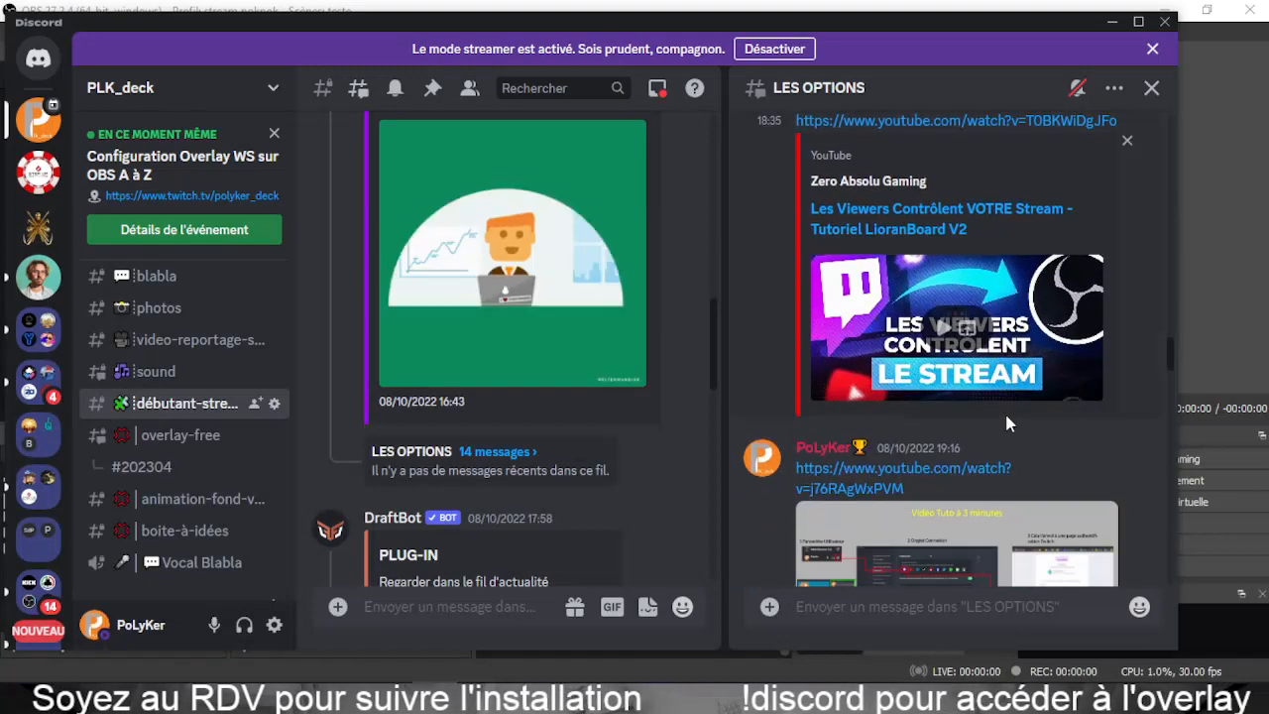
{"action": "scroll", "coordinate": [1006, 423], "scroll_direction": "down", "scroll_amount": 10}
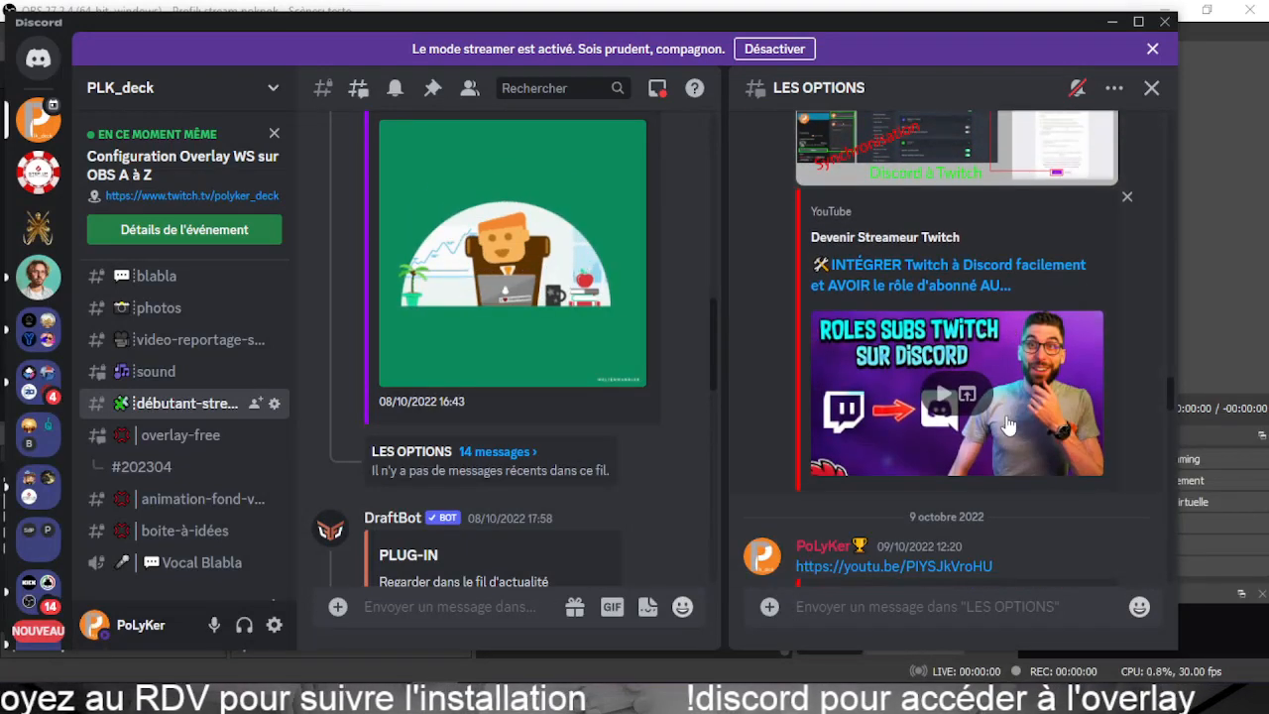
{"action": "scroll", "coordinate": [1011, 410], "scroll_direction": "down", "scroll_amount": 4}
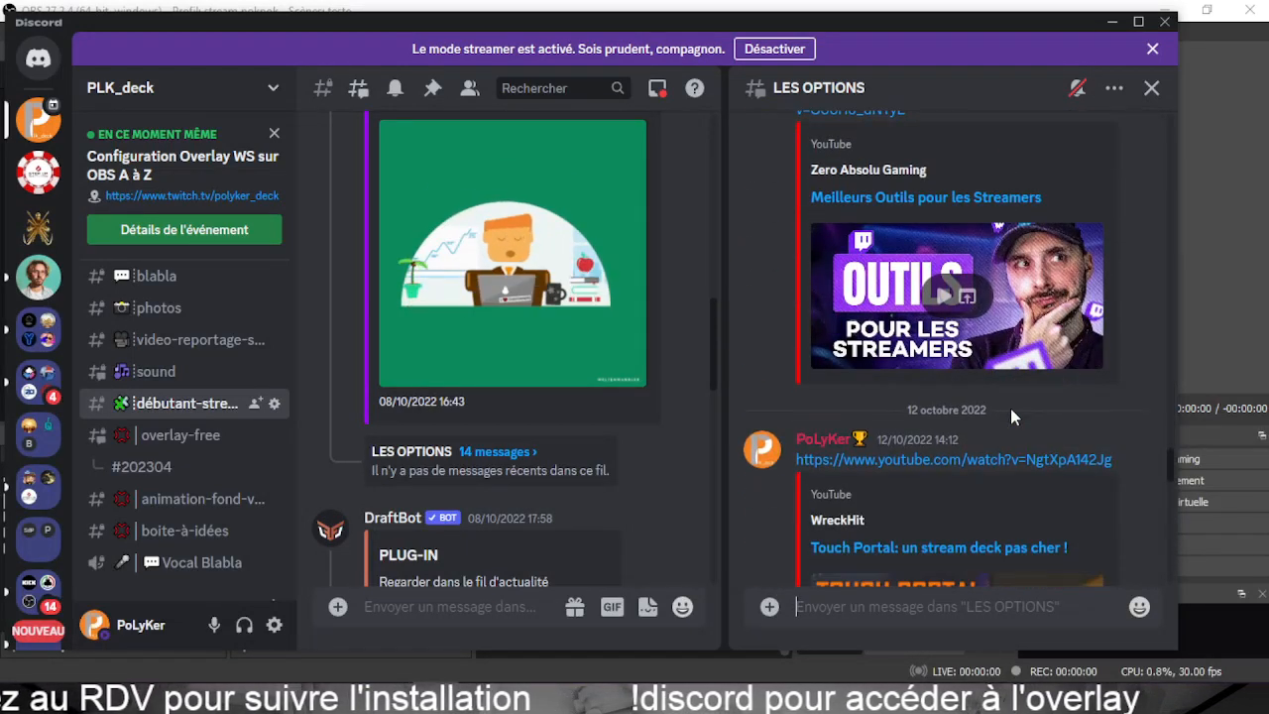
{"action": "scroll", "coordinate": [1012, 410], "scroll_direction": "down", "scroll_amount": 2}
{"action": "scroll", "coordinate": [1009, 403], "scroll_direction": "down", "scroll_amount": 4}
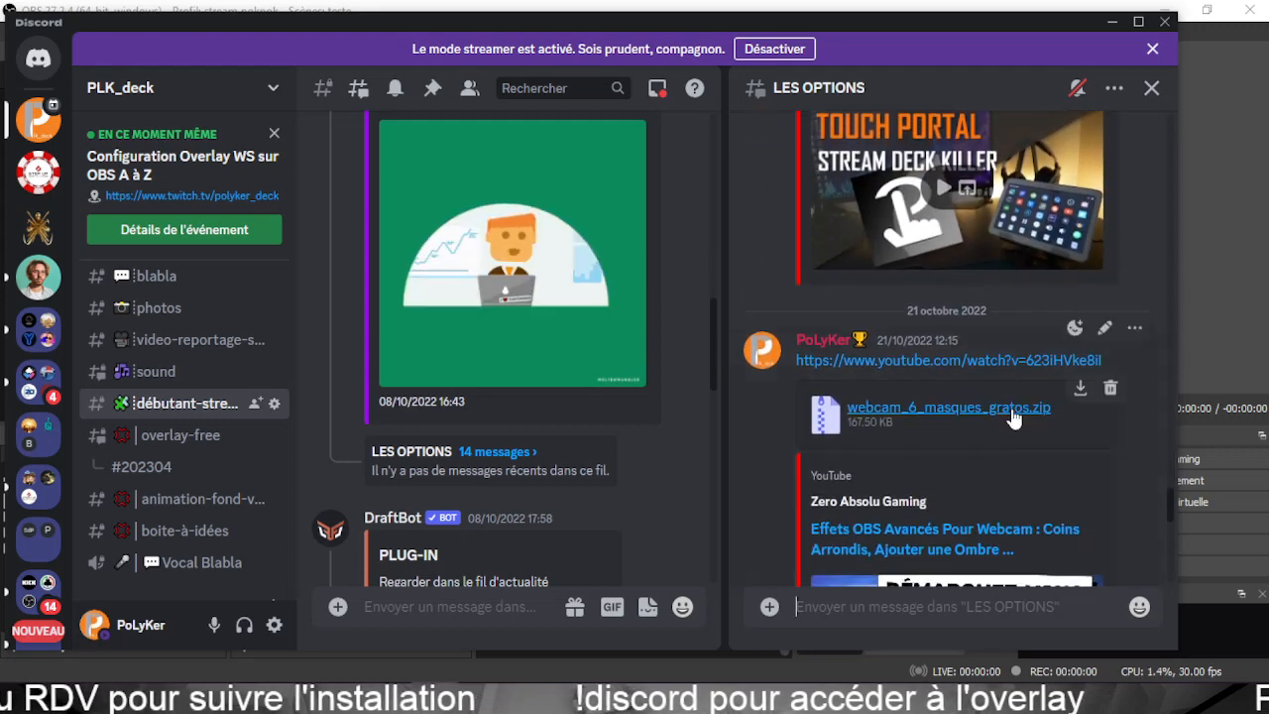
{"action": "scroll", "coordinate": [1020, 410], "scroll_direction": "up", "scroll_amount": 3}
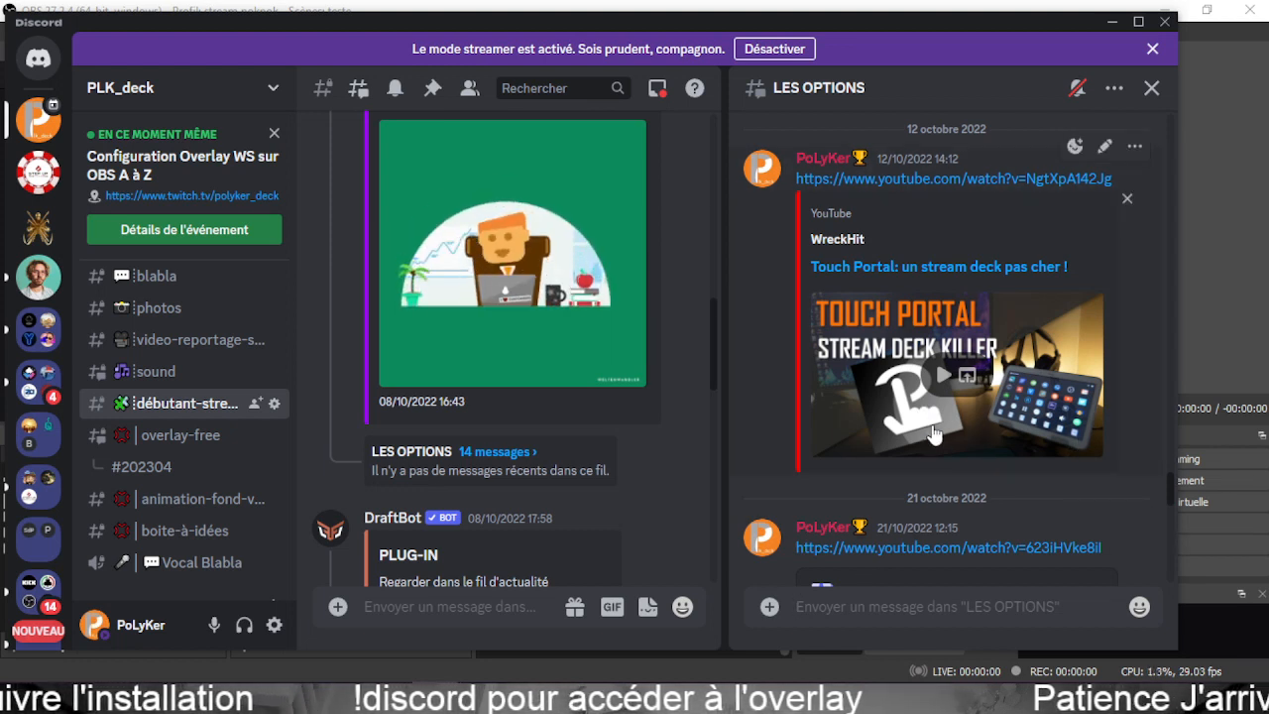
Close the LES OPTIONS thread by returning to the débutant-streamer channel, switch to OBS, and bring Discord back to the front.
{"action": "left_click", "coordinate": [160, 405]}
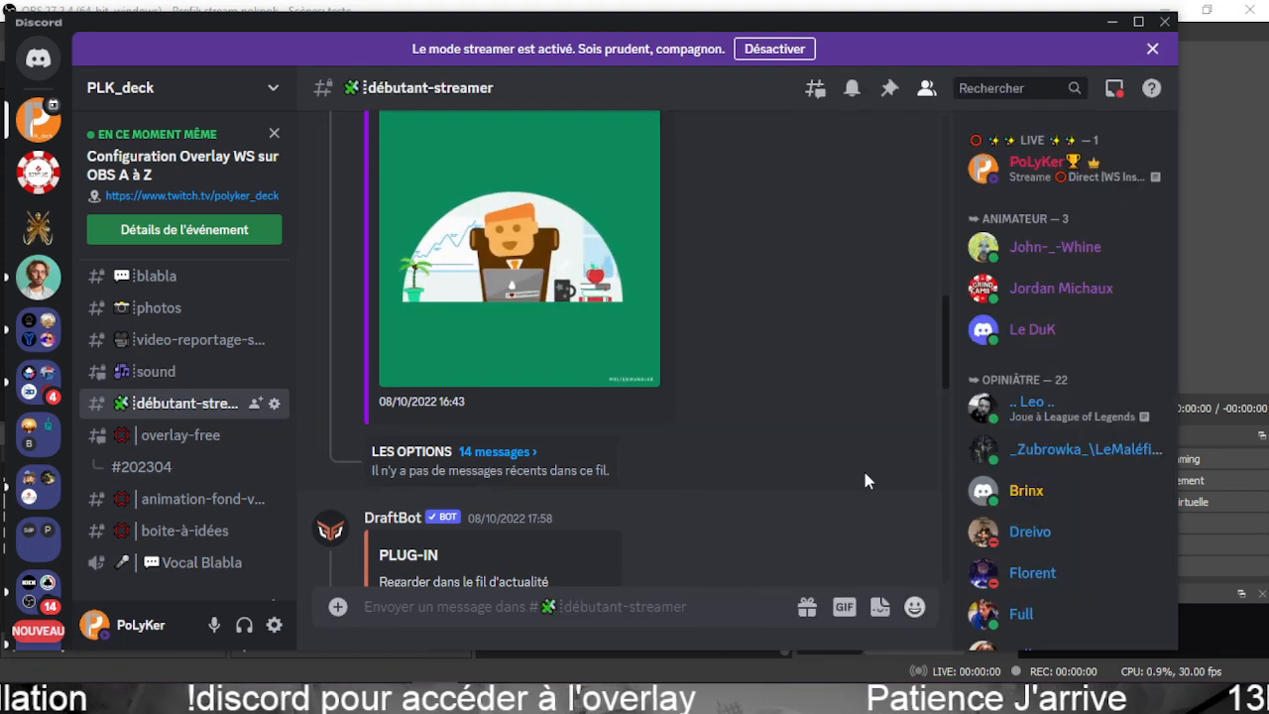
{"action": "mouse_move", "coordinate": [195, 440]}
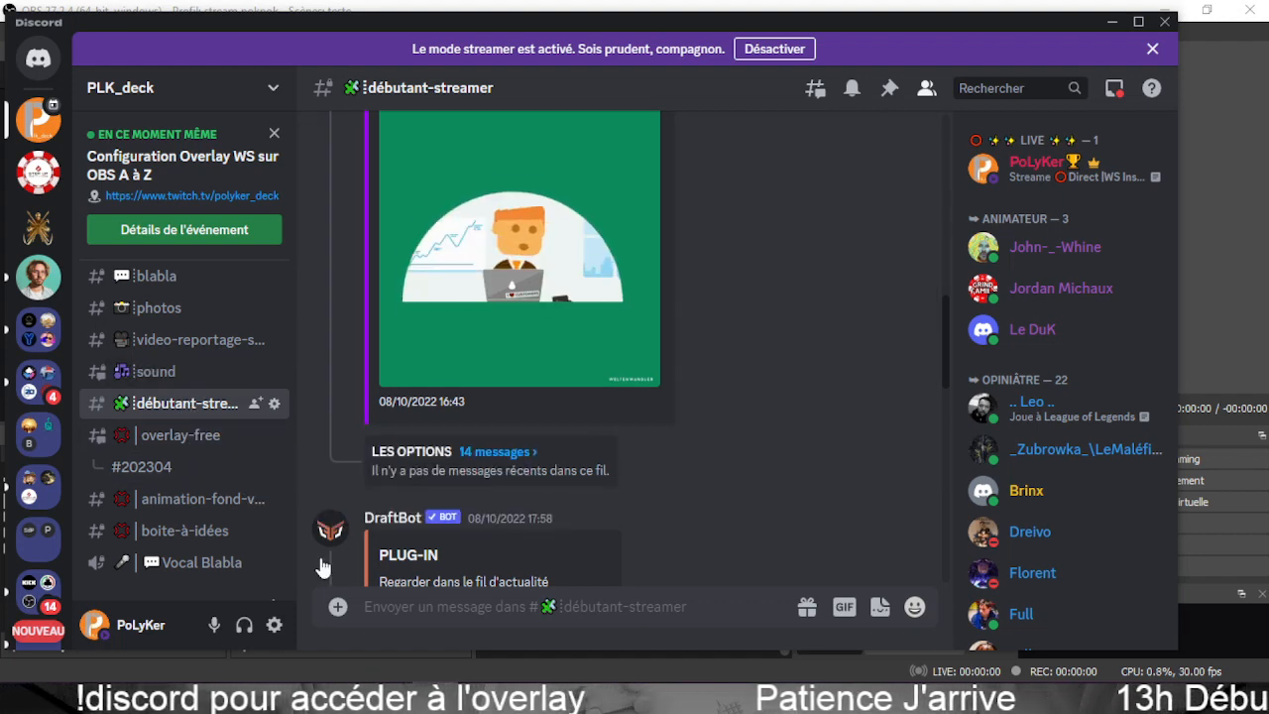
{"action": "key", "text": "alt+Tab"}
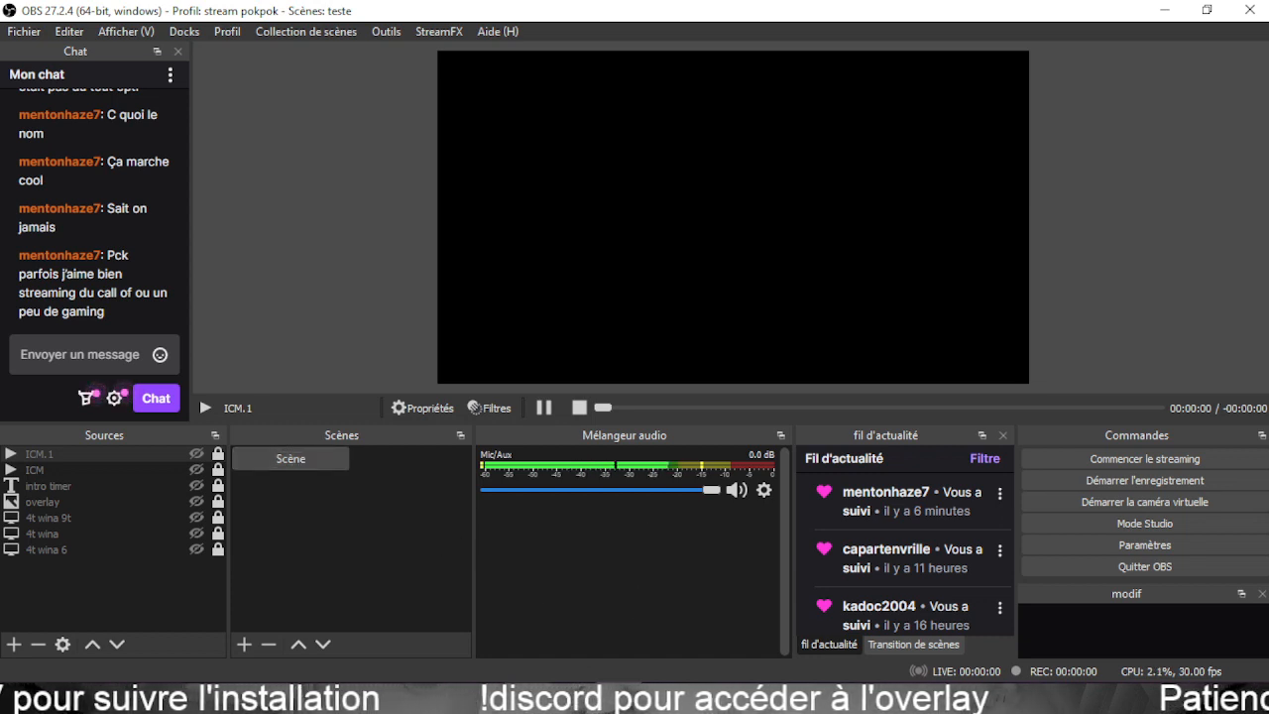
{"action": "left_click", "coordinate": [570, 700]}
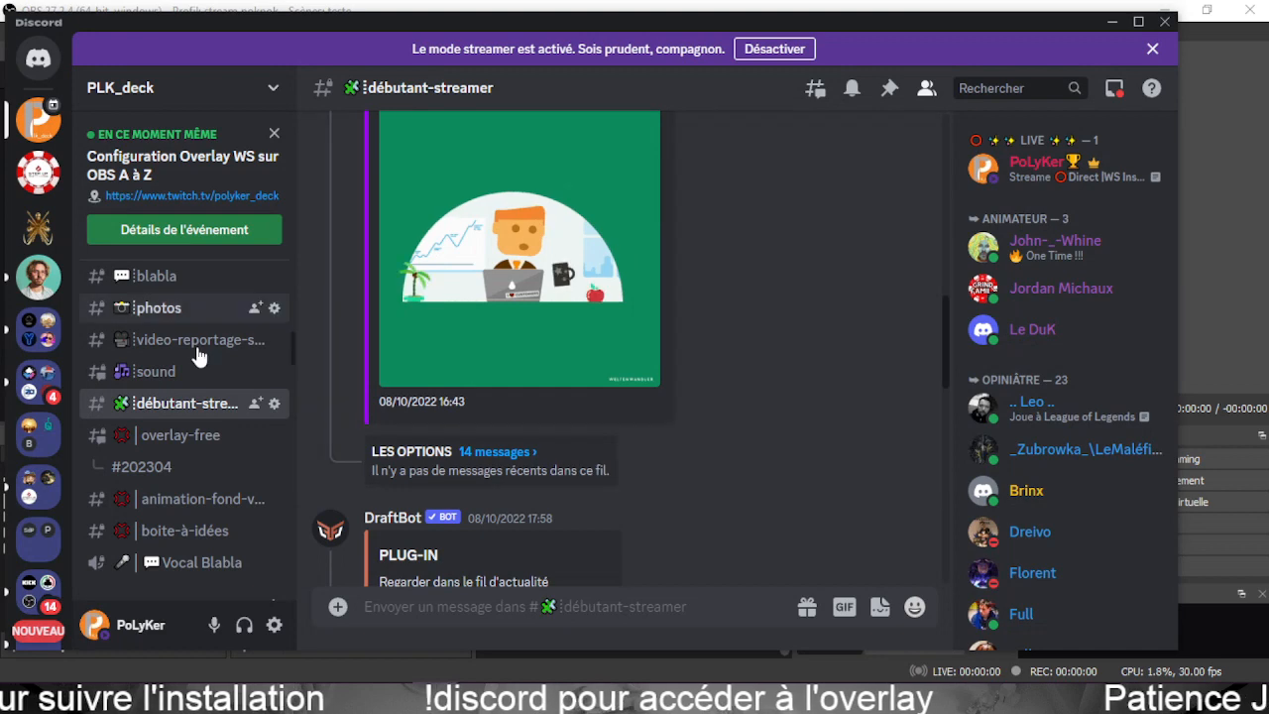
Open the #202304 thread under overlay-free and view its first post with the four-table overlay image.
{"action": "left_click", "coordinate": [158, 466]}
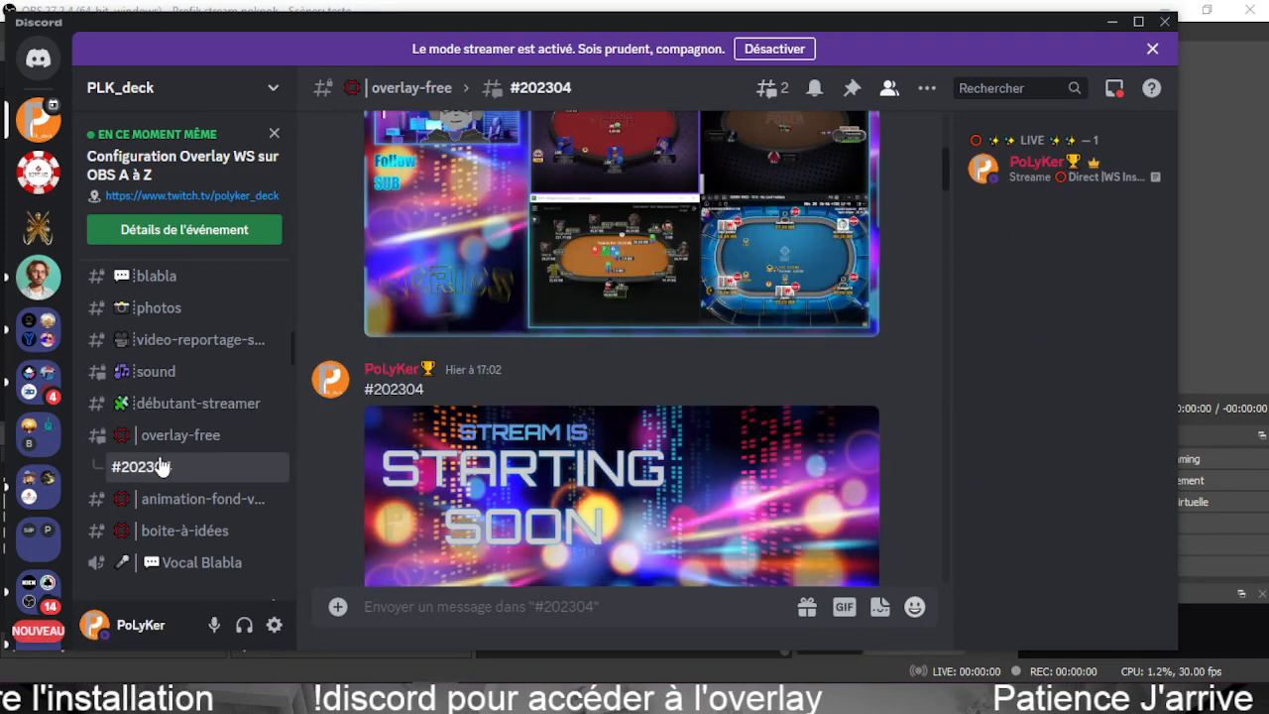
{"action": "scroll", "coordinate": [495, 397], "scroll_direction": "up", "scroll_amount": 3}
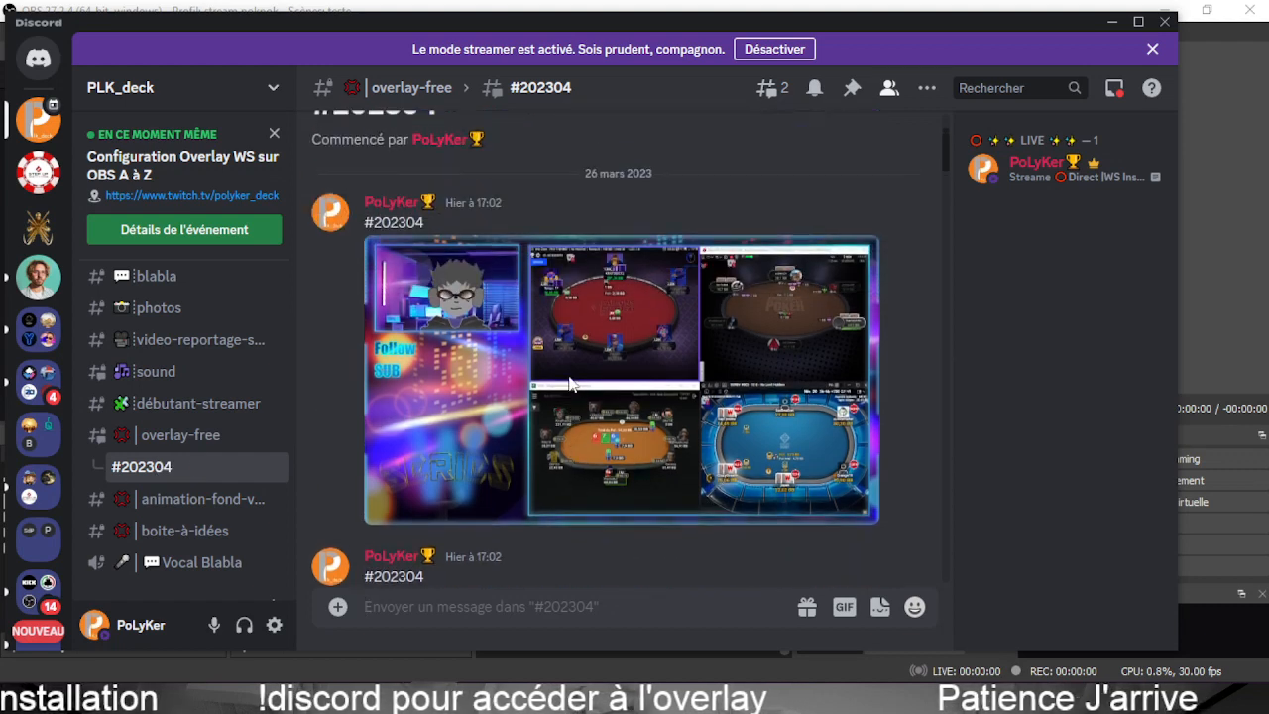
{"action": "scroll", "coordinate": [177, 411], "scroll_direction": "up", "scroll_amount": 5}
{"action": "scroll", "coordinate": [170, 428], "scroll_direction": "down", "scroll_amount": 1}
{"action": "scroll", "coordinate": [170, 428], "scroll_direction": "down", "scroll_amount": 1}
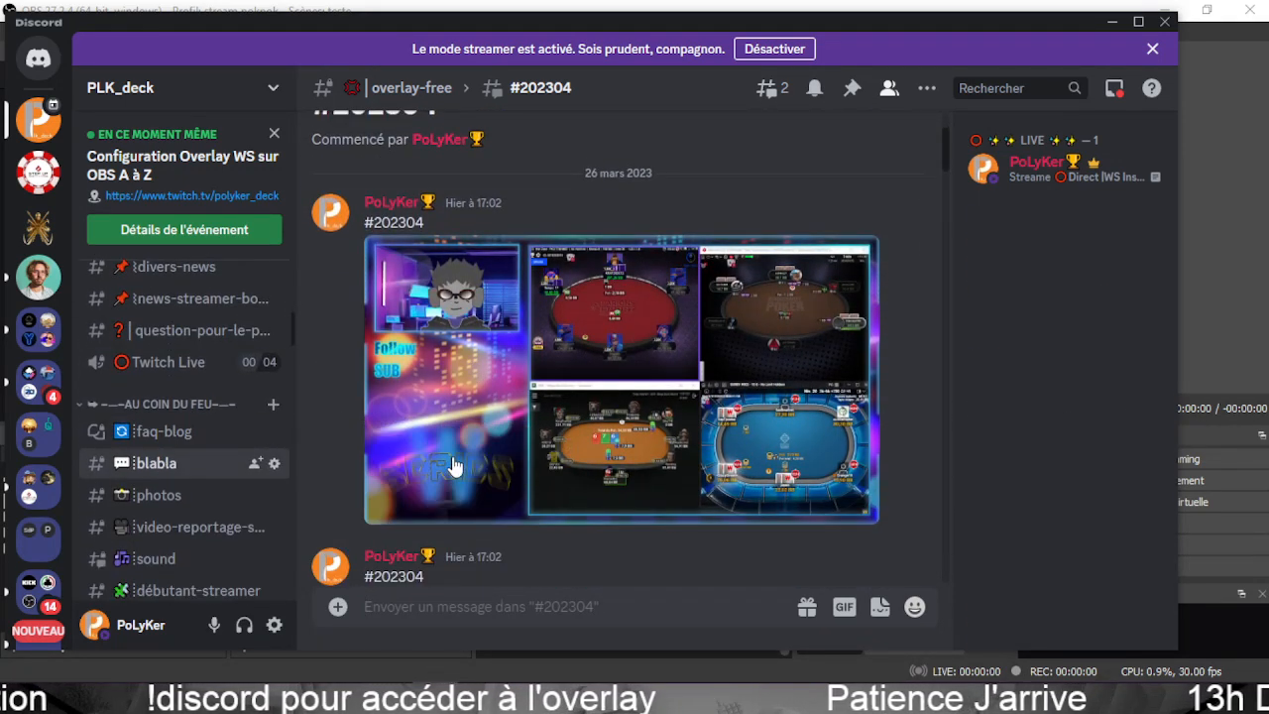
Post a message in the blabla channel mentioning the #202304 thread, followed by a left-pointing hand emoji and "Overlay à télécharger".
{"action": "left_click", "coordinate": [158, 462]}
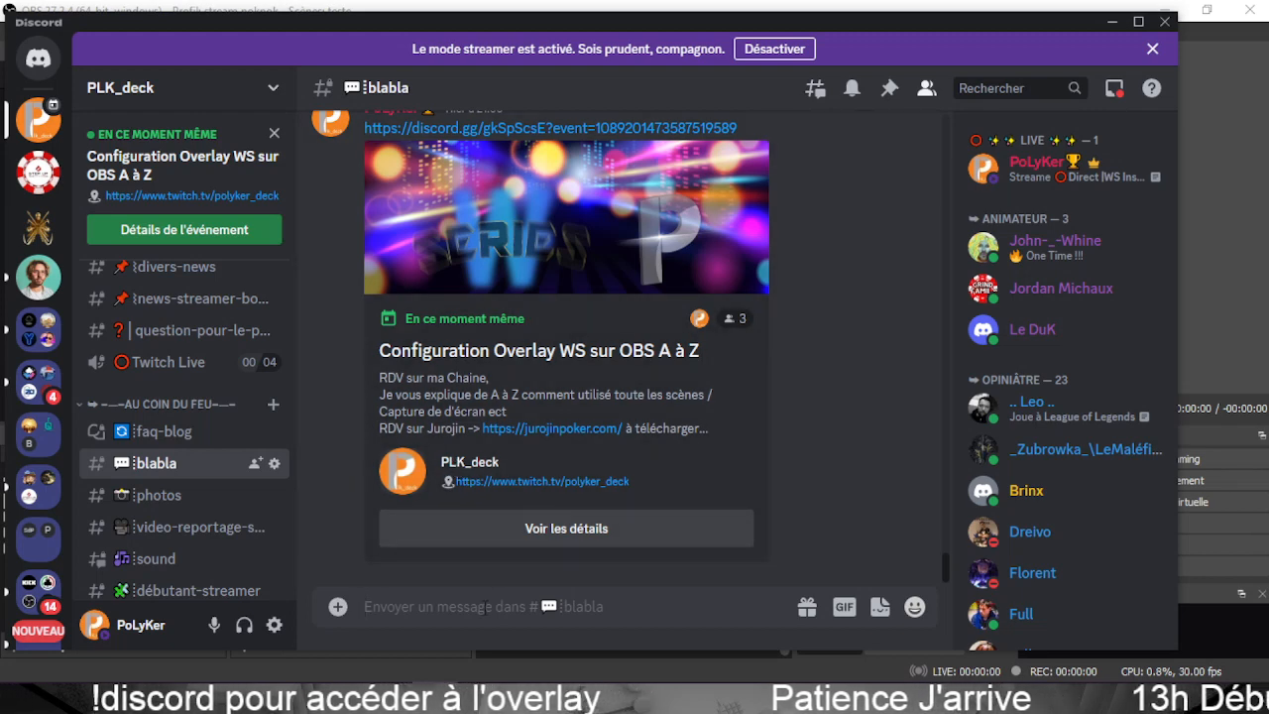
{"action": "type", "text": "#2023"}
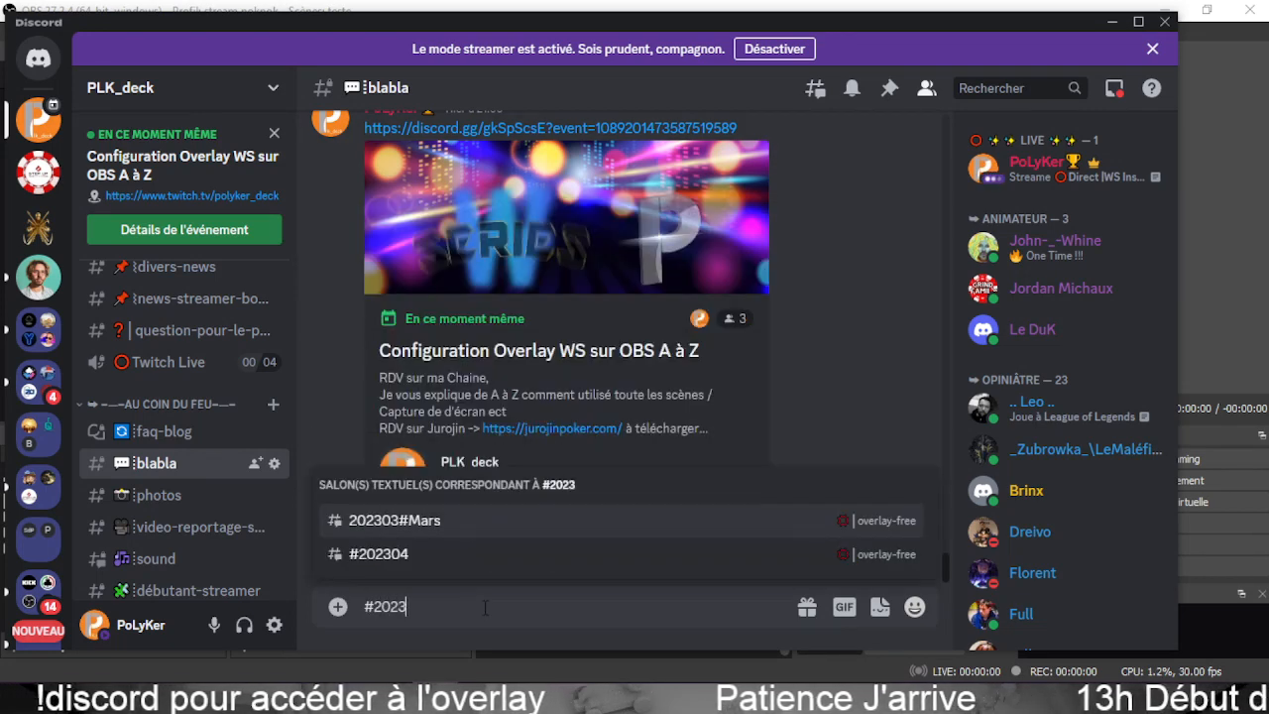
{"action": "left_click", "coordinate": [386, 555]}
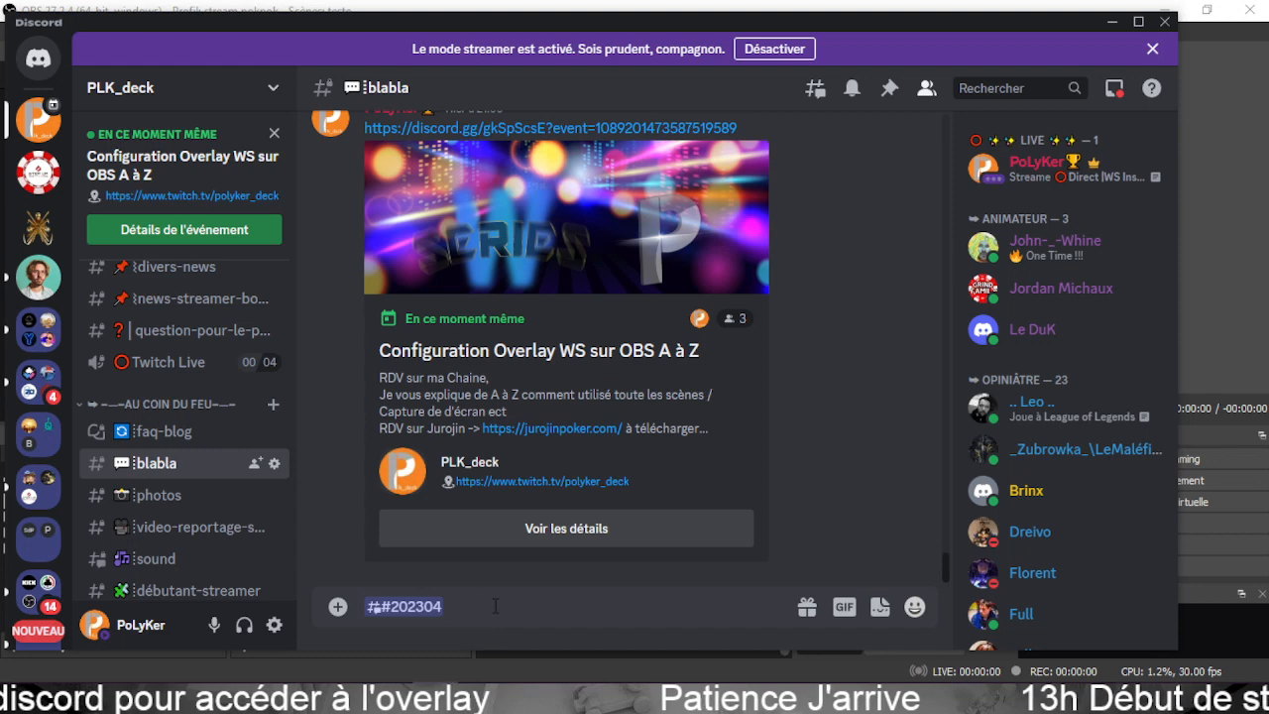
{"action": "left_click", "coordinate": [912, 607]}
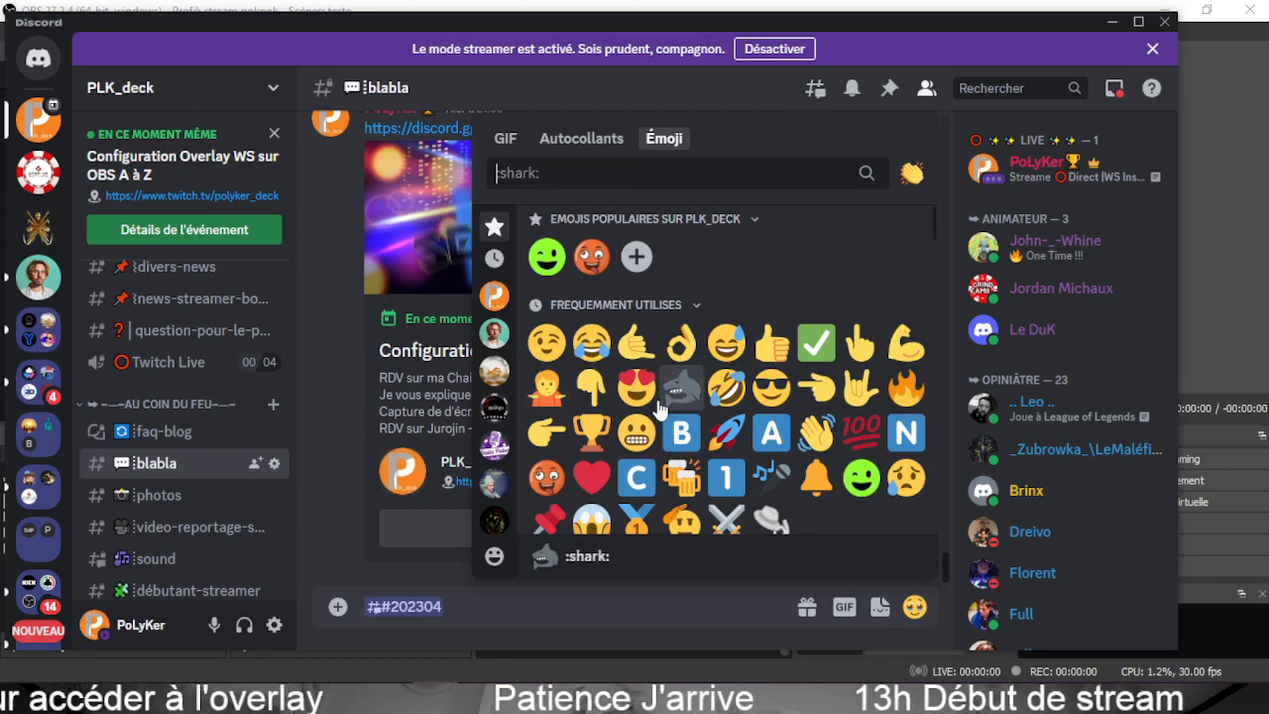
{"action": "left_click", "coordinate": [816, 387]}
{"action": "type", "text": "O"}
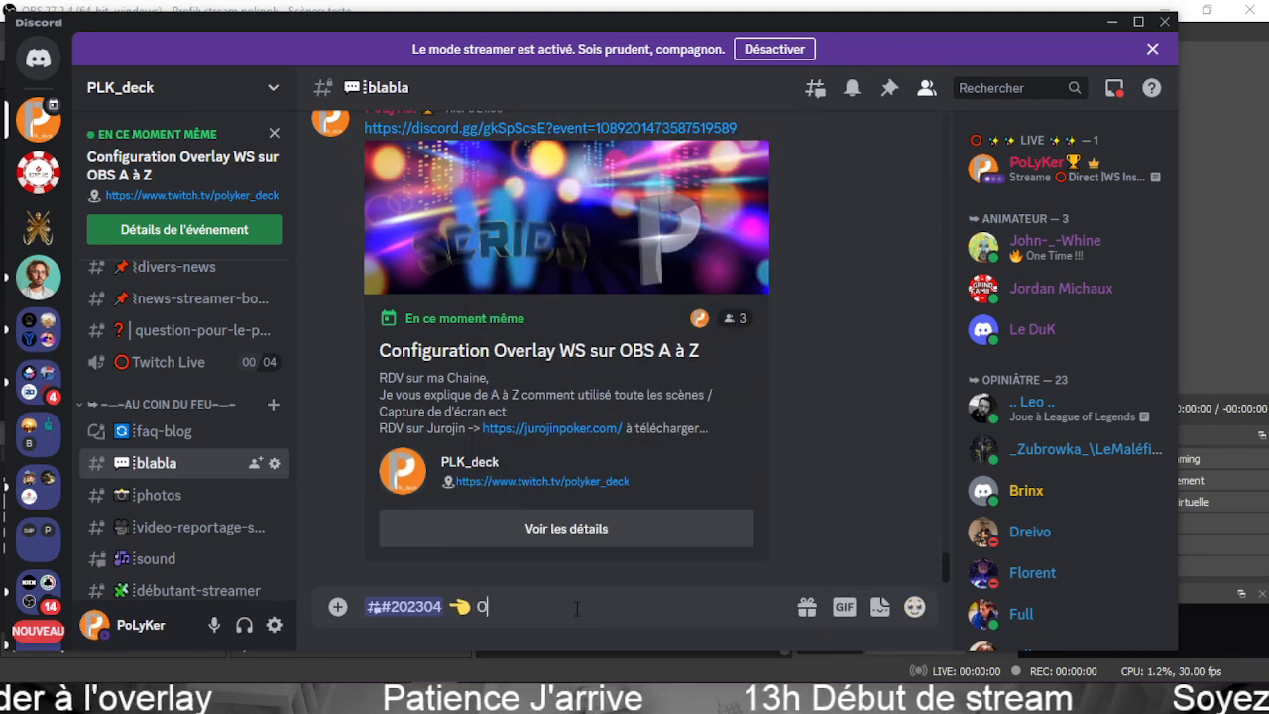
{"action": "type", "text": "verlay "}
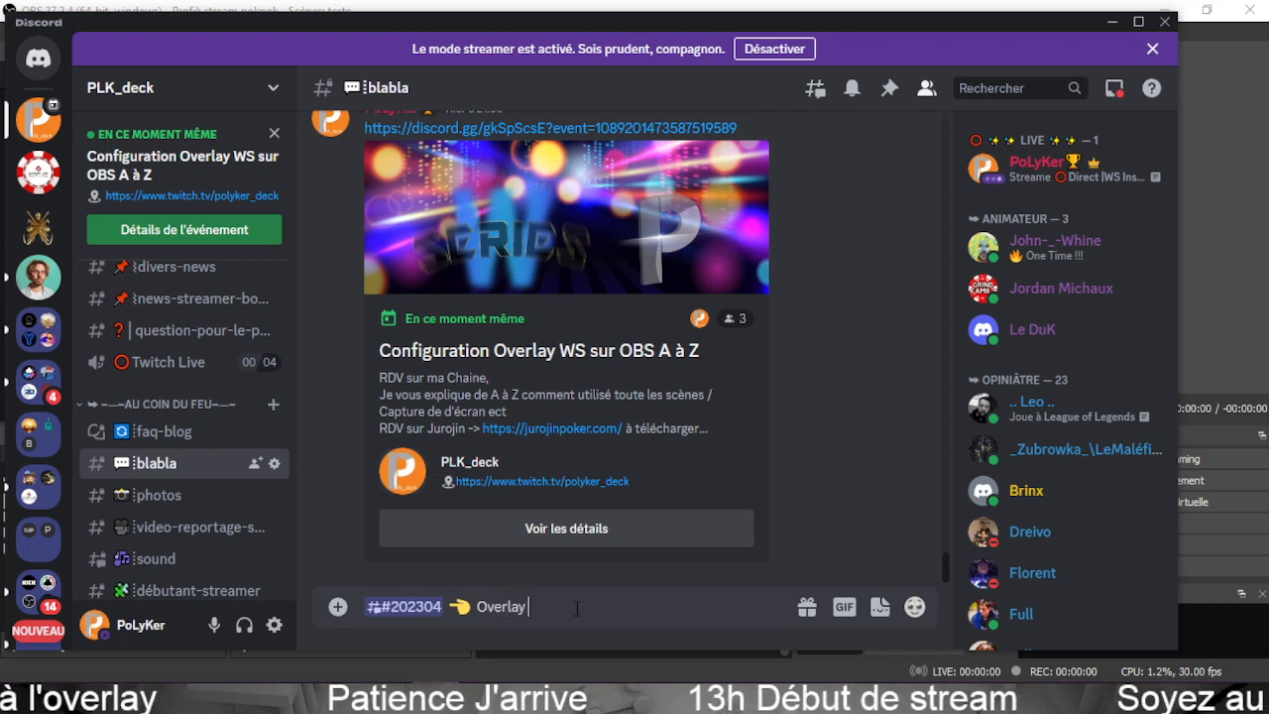
{"action": "type", "text": "à télécharger"}
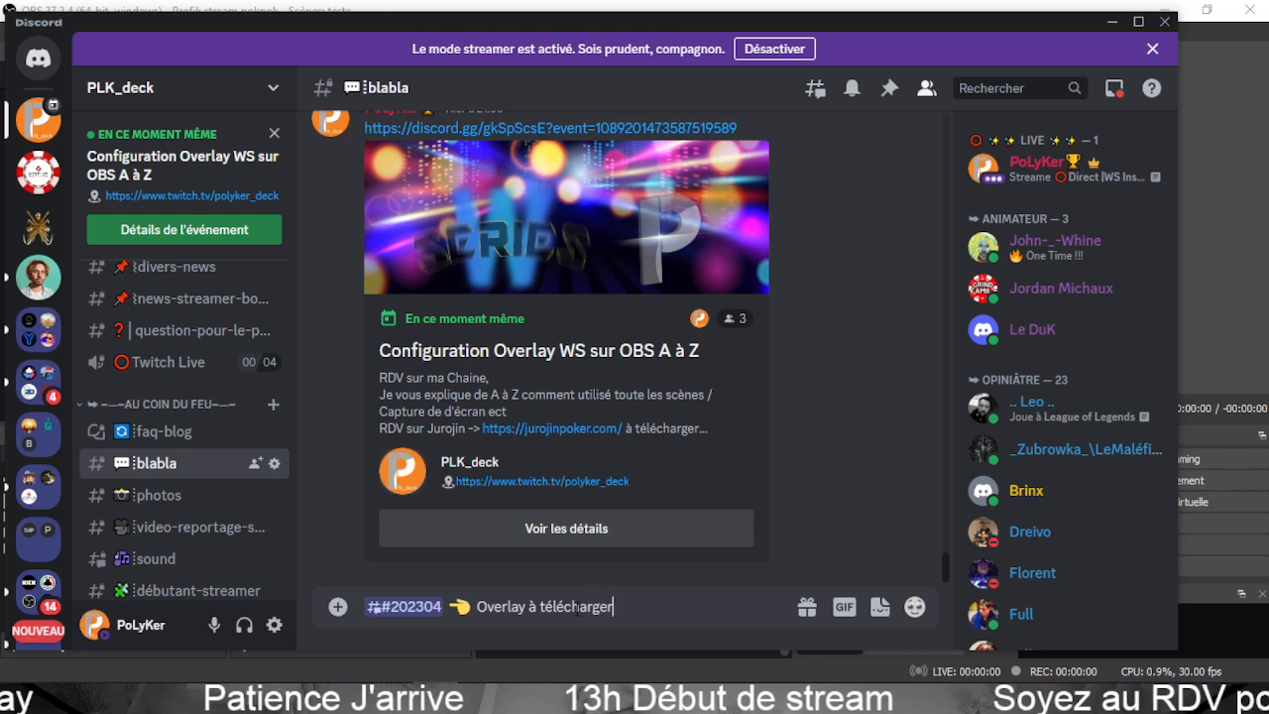
{"action": "key", "text": "Return"}
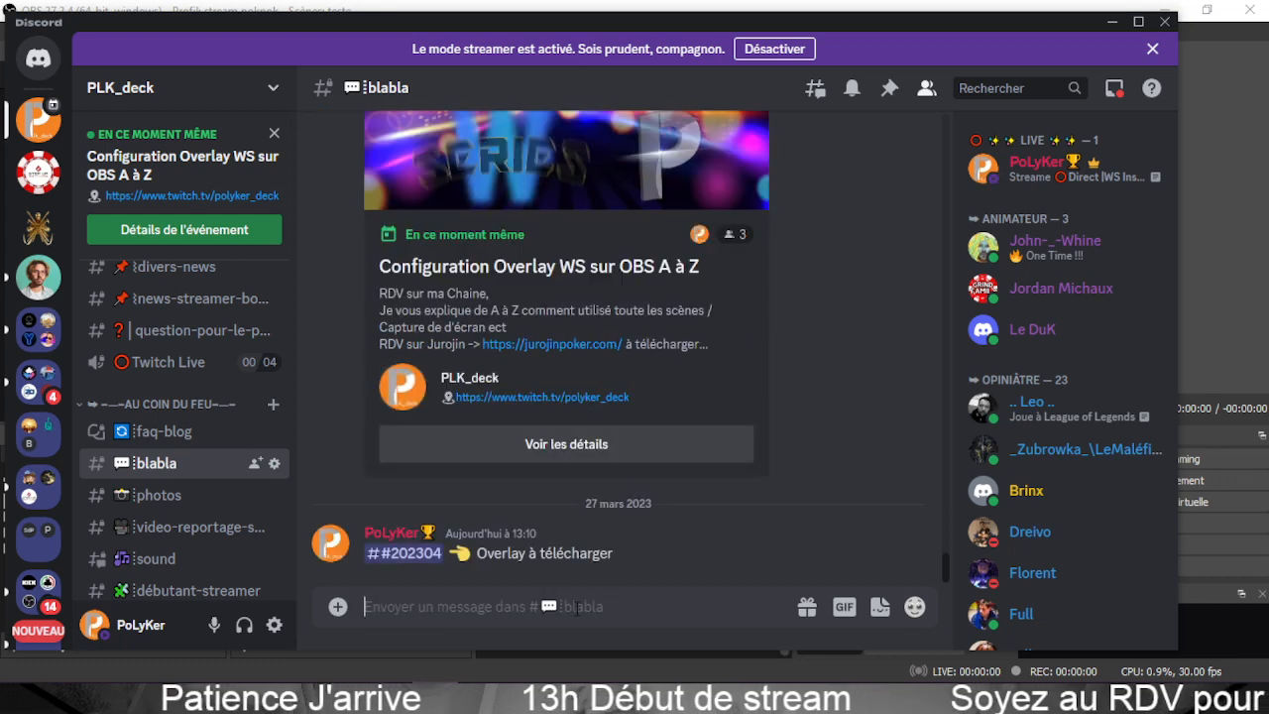
Follow the posted #202304 link and look through the thread to its last post, returning to the STREAM IS STARTING SOON image.
{"action": "left_click", "coordinate": [408, 555]}
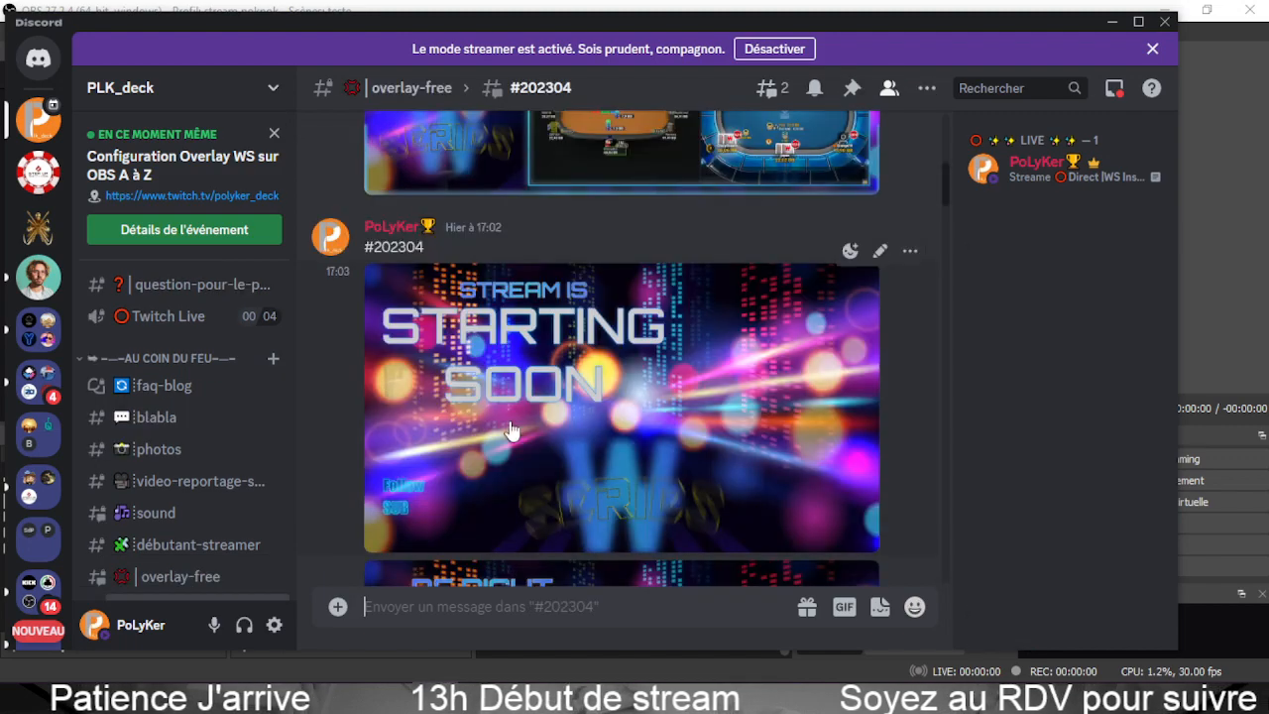
{"action": "scroll", "coordinate": [590, 493], "scroll_direction": "down", "scroll_amount": 10}
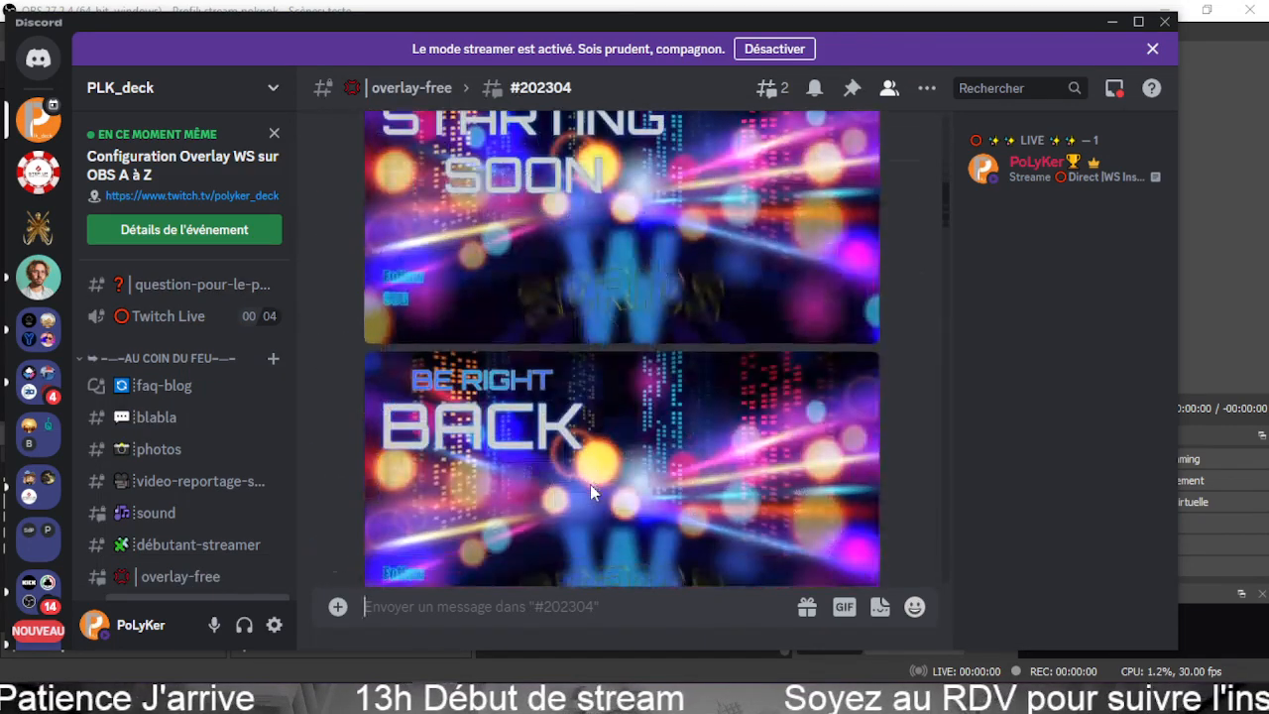
{"action": "scroll", "coordinate": [592, 493], "scroll_direction": "down", "scroll_amount": 10}
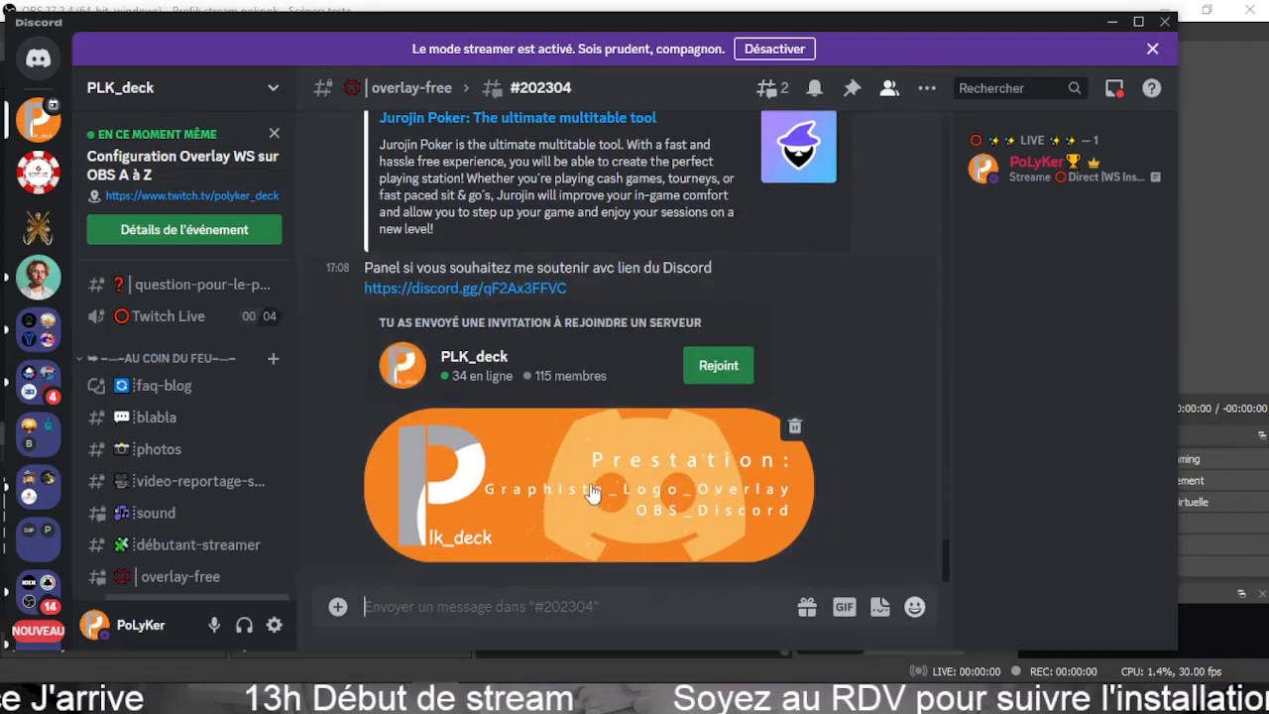
{"action": "scroll", "coordinate": [590, 485], "scroll_direction": "up", "scroll_amount": 10}
{"action": "scroll", "coordinate": [588, 504], "scroll_direction": "up", "scroll_amount": 10}
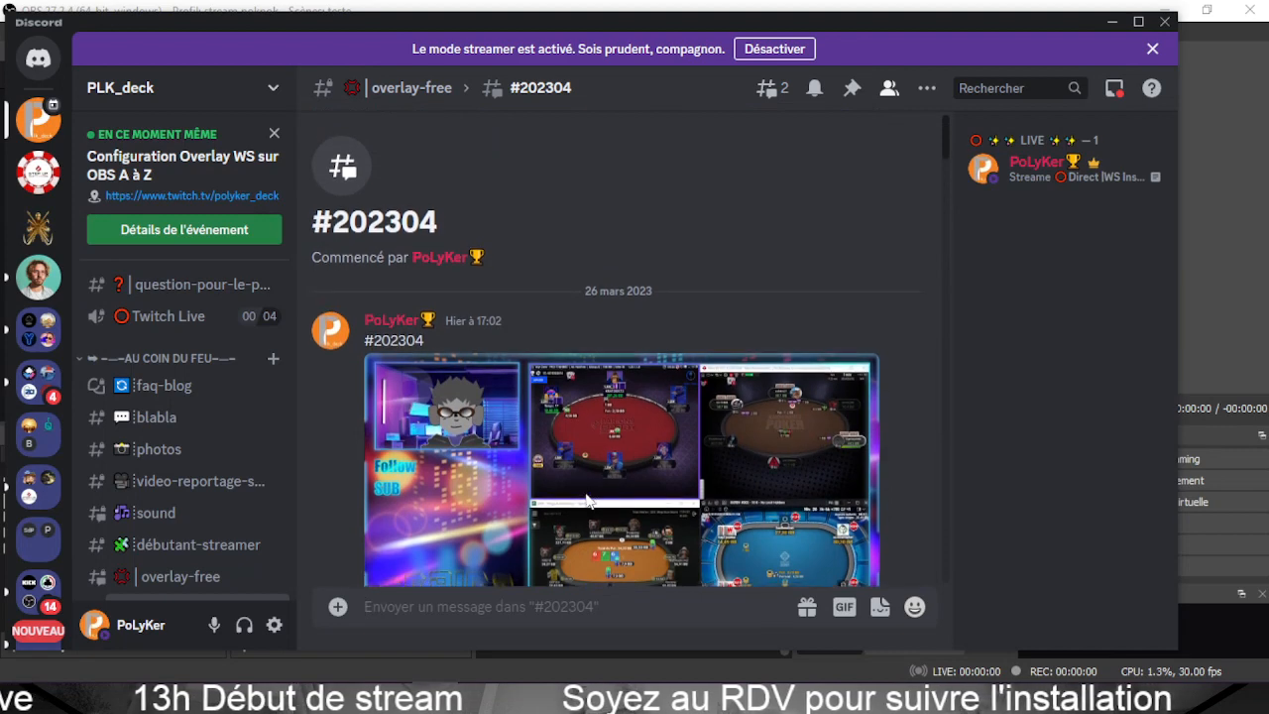
{"action": "scroll", "coordinate": [585, 503], "scroll_direction": "down", "scroll_amount": 3}
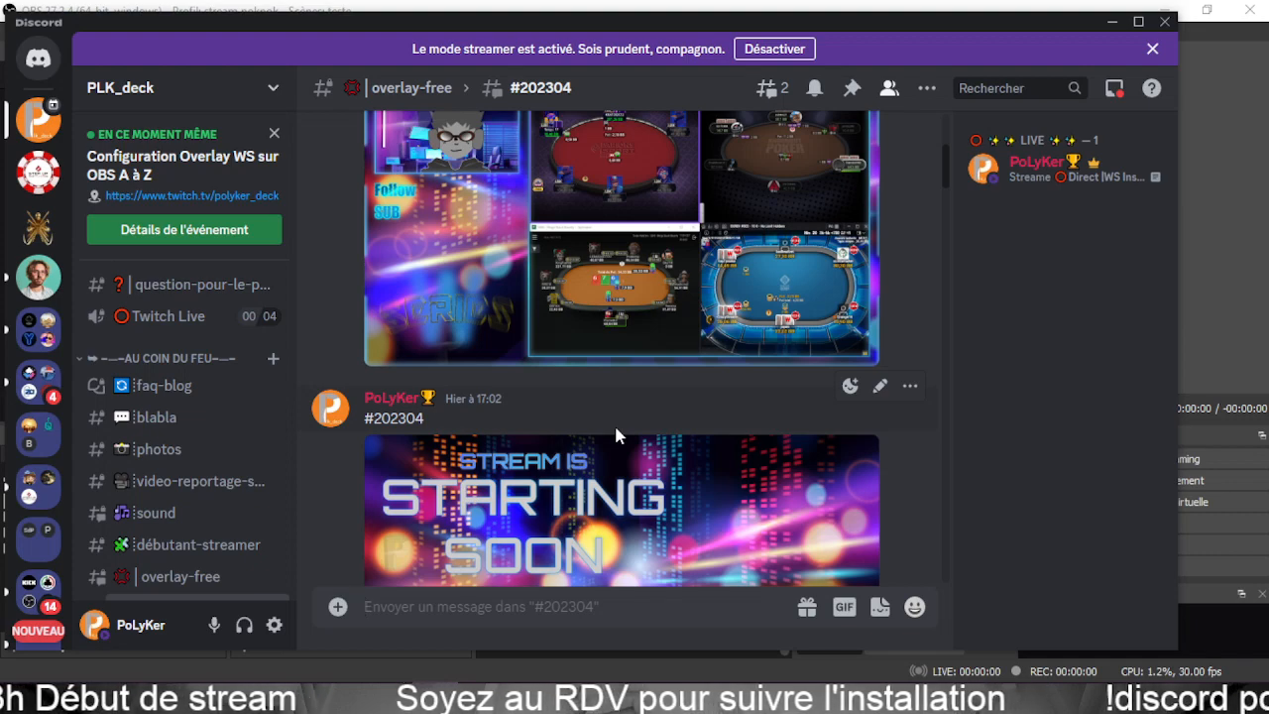
{"action": "scroll", "coordinate": [623, 489], "scroll_direction": "down", "scroll_amount": 2}
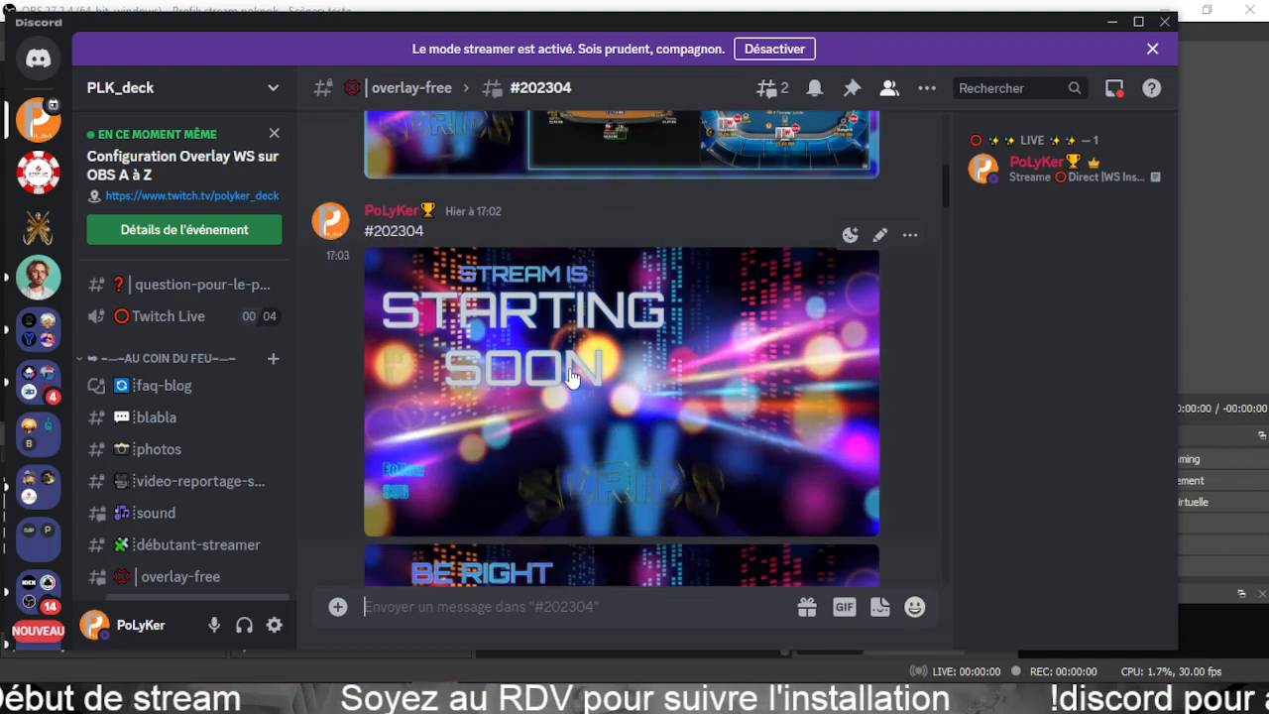
Open the STREAM IS STARTING SOON image in the web browser and move the browser window fully into view.
{"action": "left_click", "coordinate": [573, 379]}
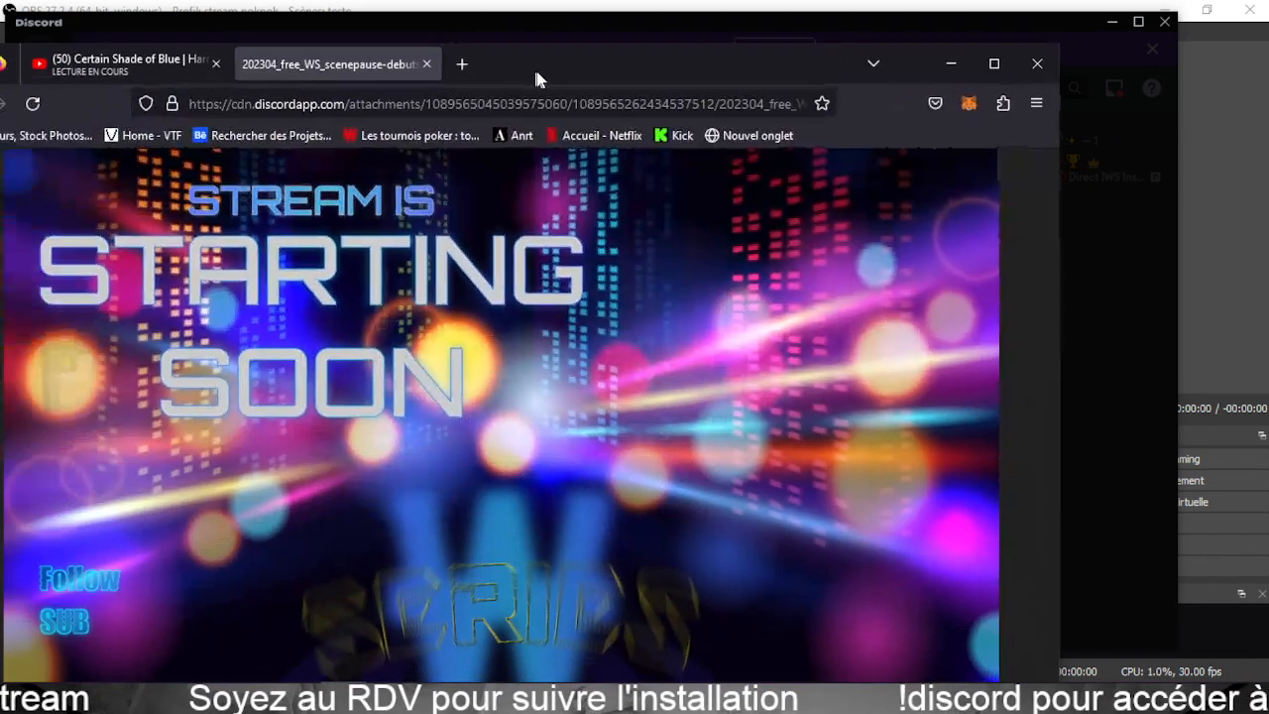
{"action": "left_click_drag", "start_coordinate": [534, 65], "coordinate": [617, 46]}
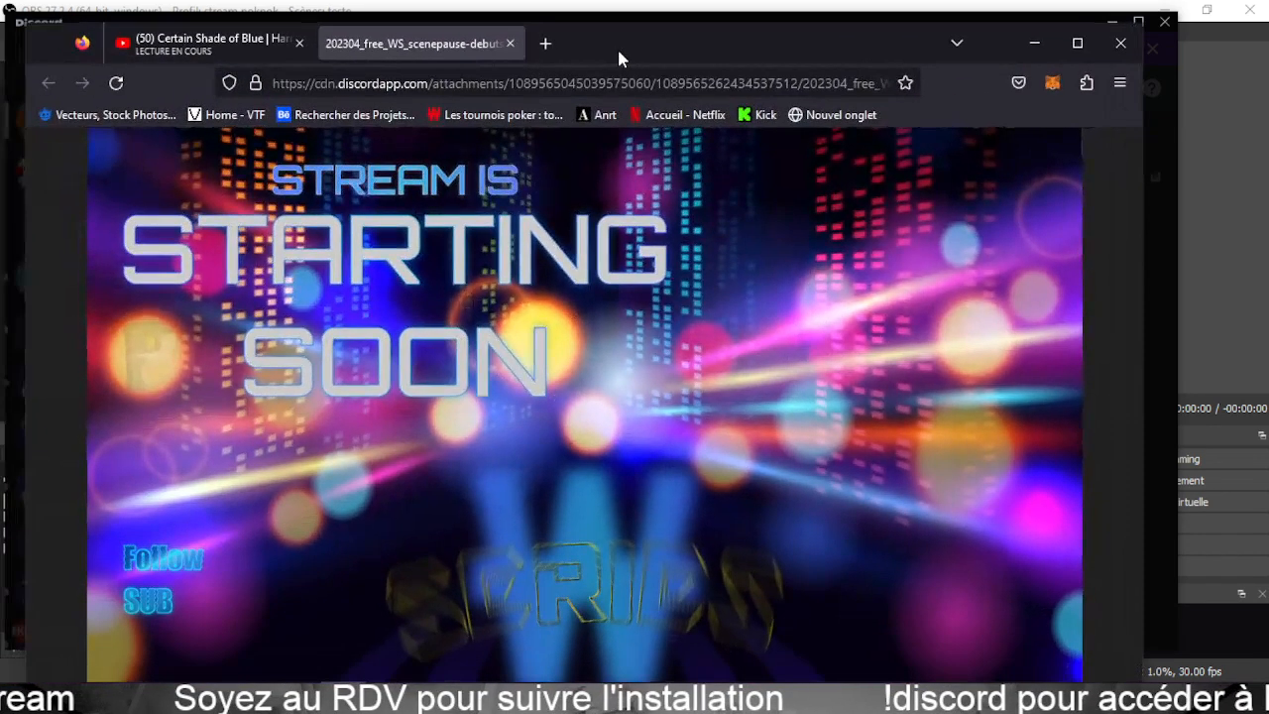
{"action": "right_click", "coordinate": [586, 215]}
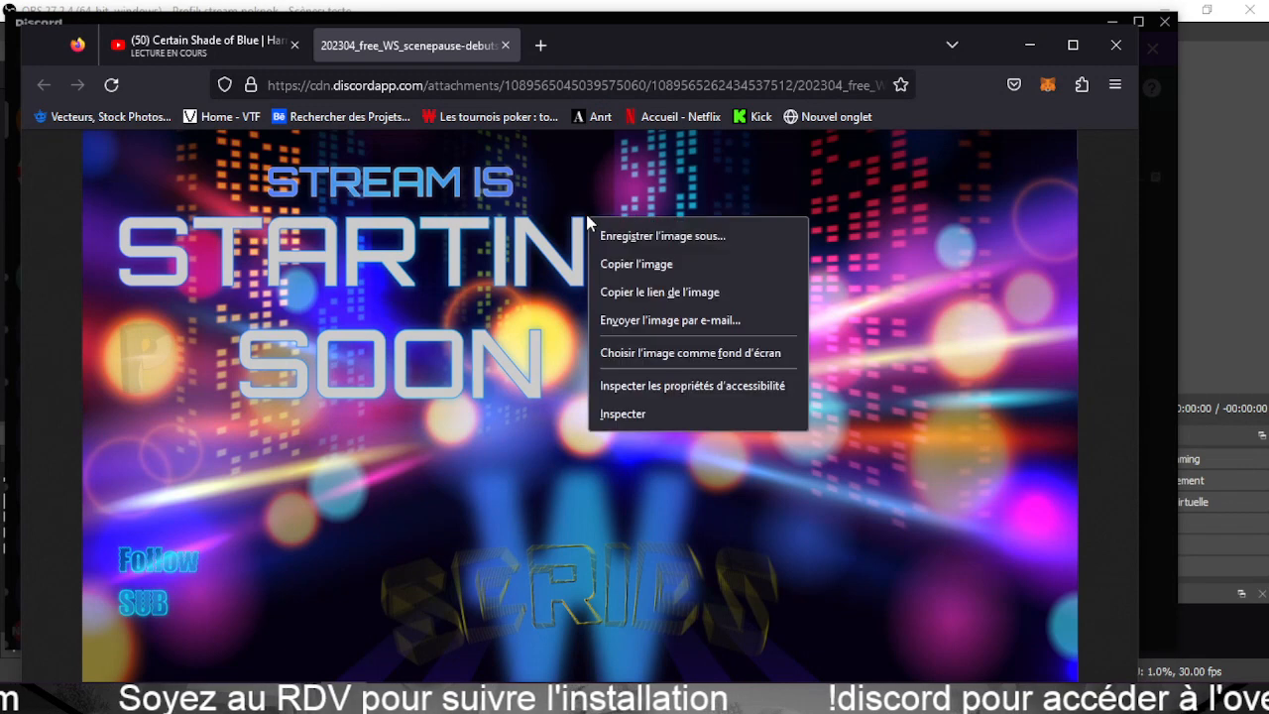
{"action": "left_click_drag", "start_coordinate": [650, 54], "coordinate": [649, 33]}
Save the STREAM IS STARTING SOON image as 202304_free_WS_scenepause-debutstream, a PNG Image, in the Twtcht 23 folder on the Bureau.
{"action": "right_click", "coordinate": [588, 228]}
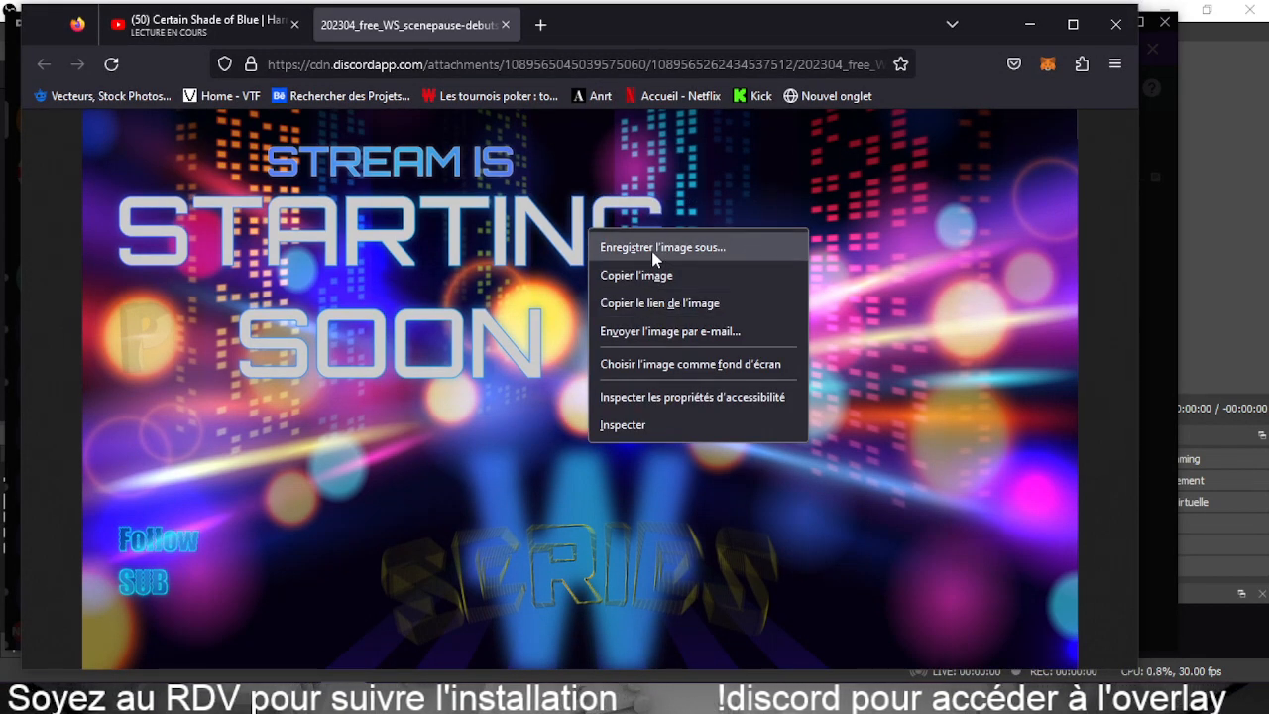
{"action": "left_click", "coordinate": [639, 272]}
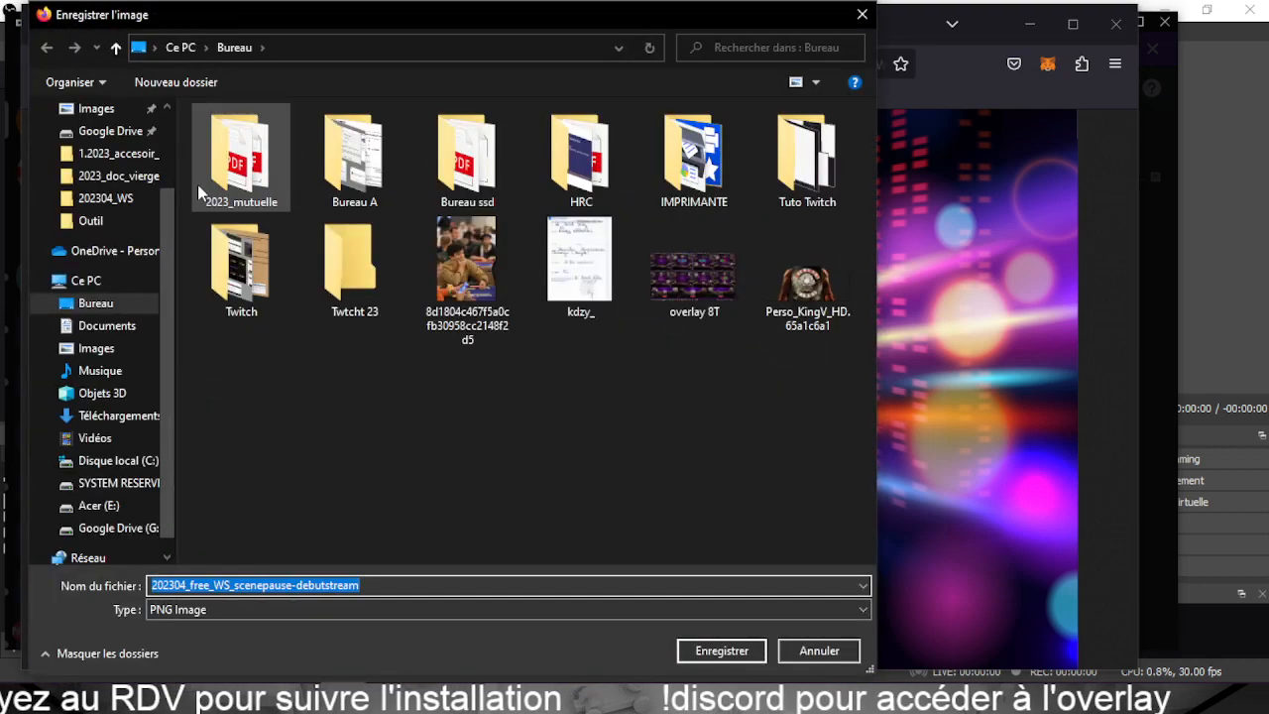
{"action": "left_click", "coordinate": [671, 374]}
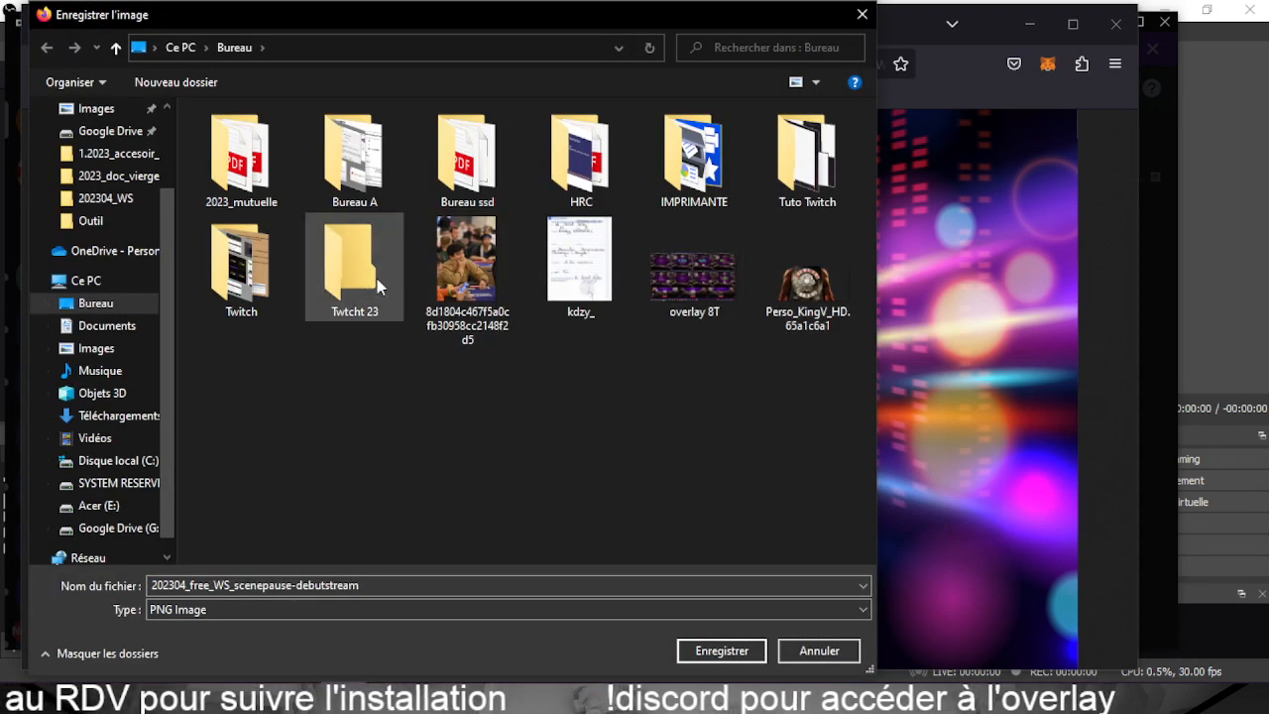
{"action": "double_click", "coordinate": [354, 265]}
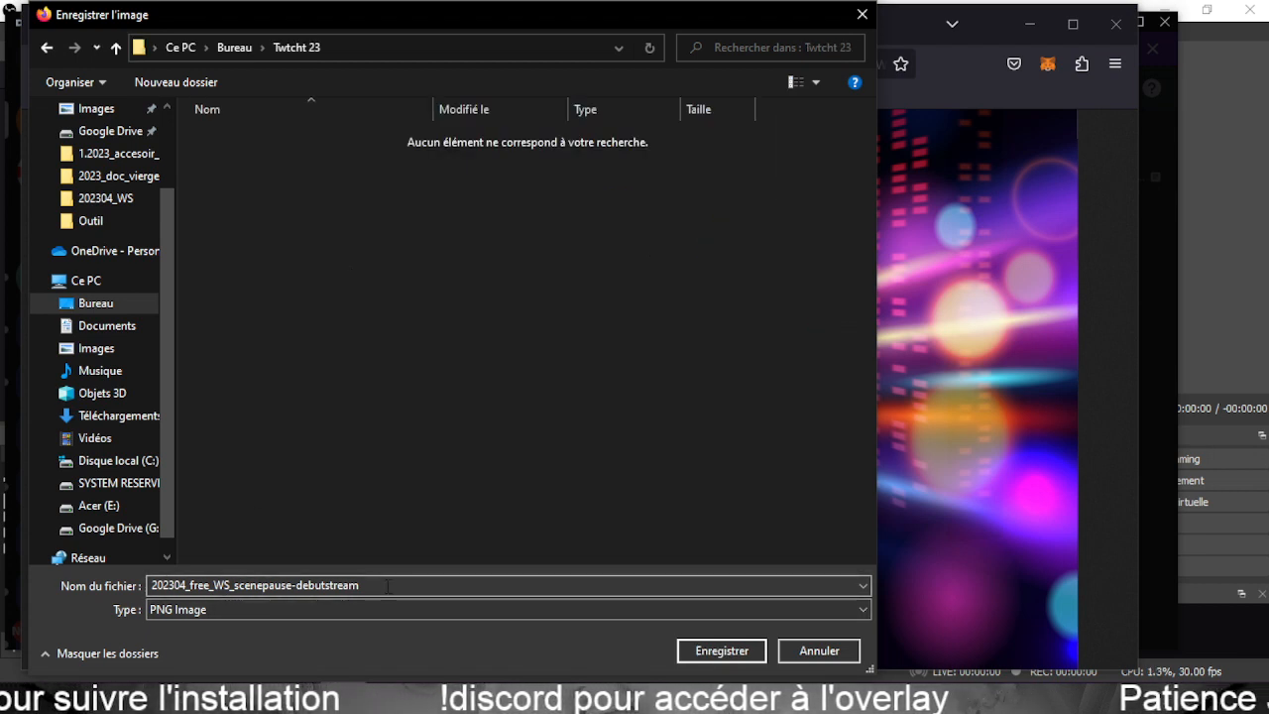
{"action": "double_click", "coordinate": [283, 583]}
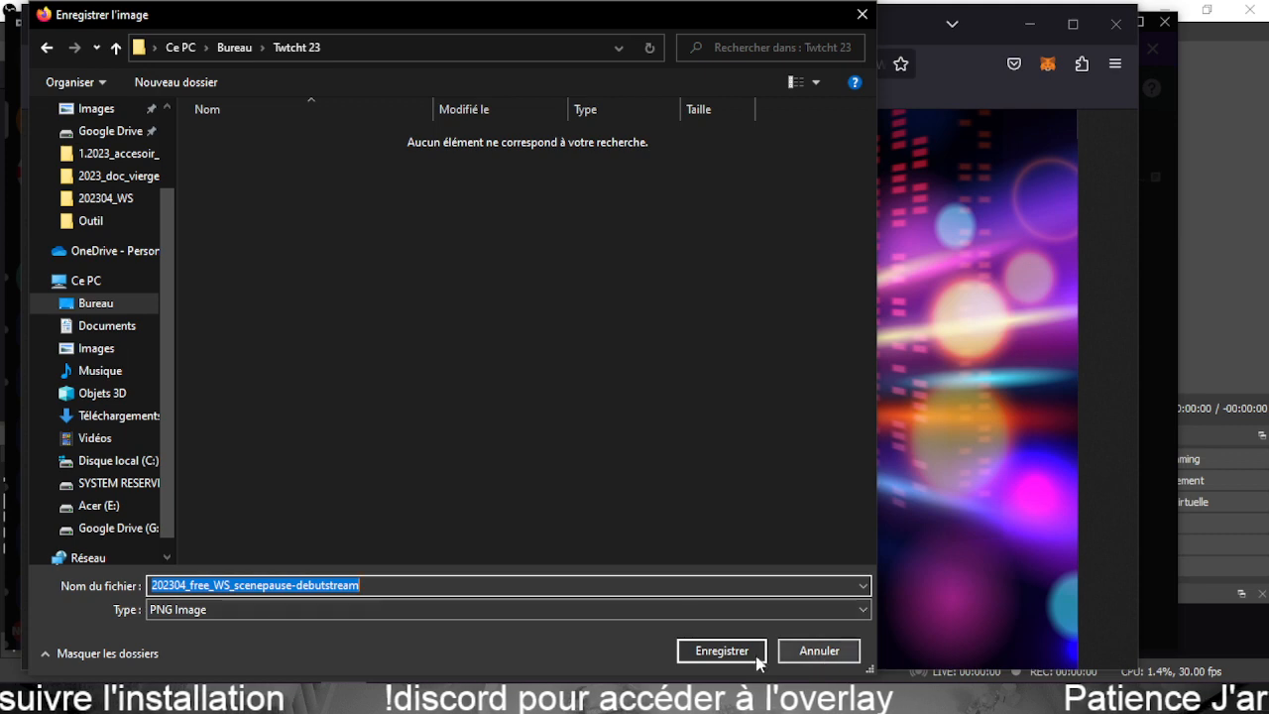
{"action": "left_click", "coordinate": [721, 651]}
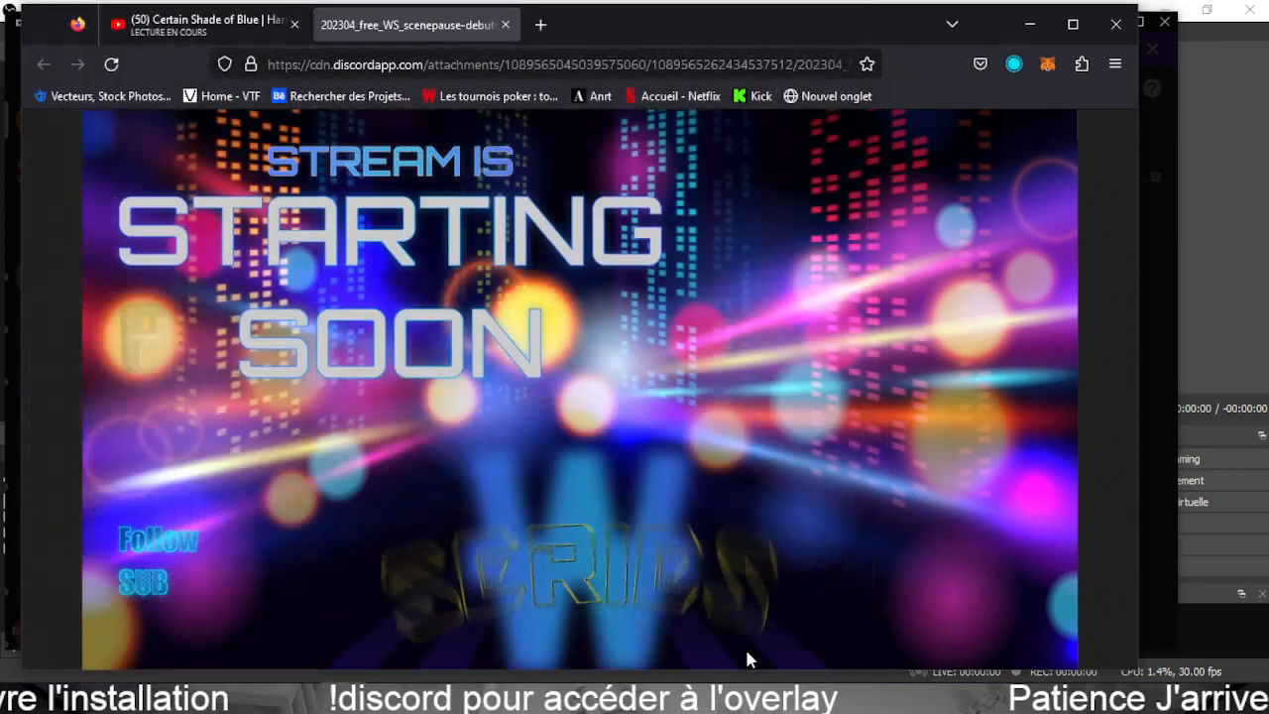
Move the browser aside, return to the #202304 thread and open the BE RIGHT BACK image in the web browser.
{"action": "left_click_drag", "start_coordinate": [652, 23], "coordinate": [0, 104]}
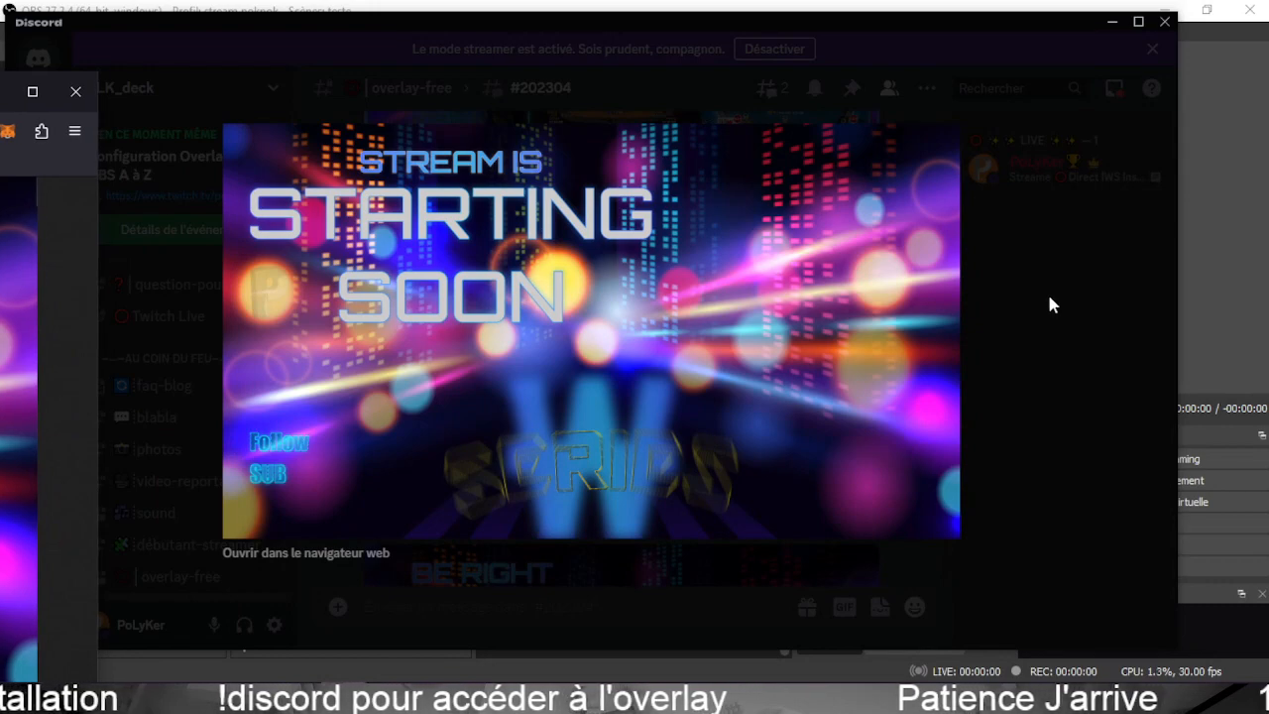
{"action": "left_click", "coordinate": [1047, 292]}
{"action": "scroll", "coordinate": [766, 509], "scroll_direction": "down", "scroll_amount": 3}
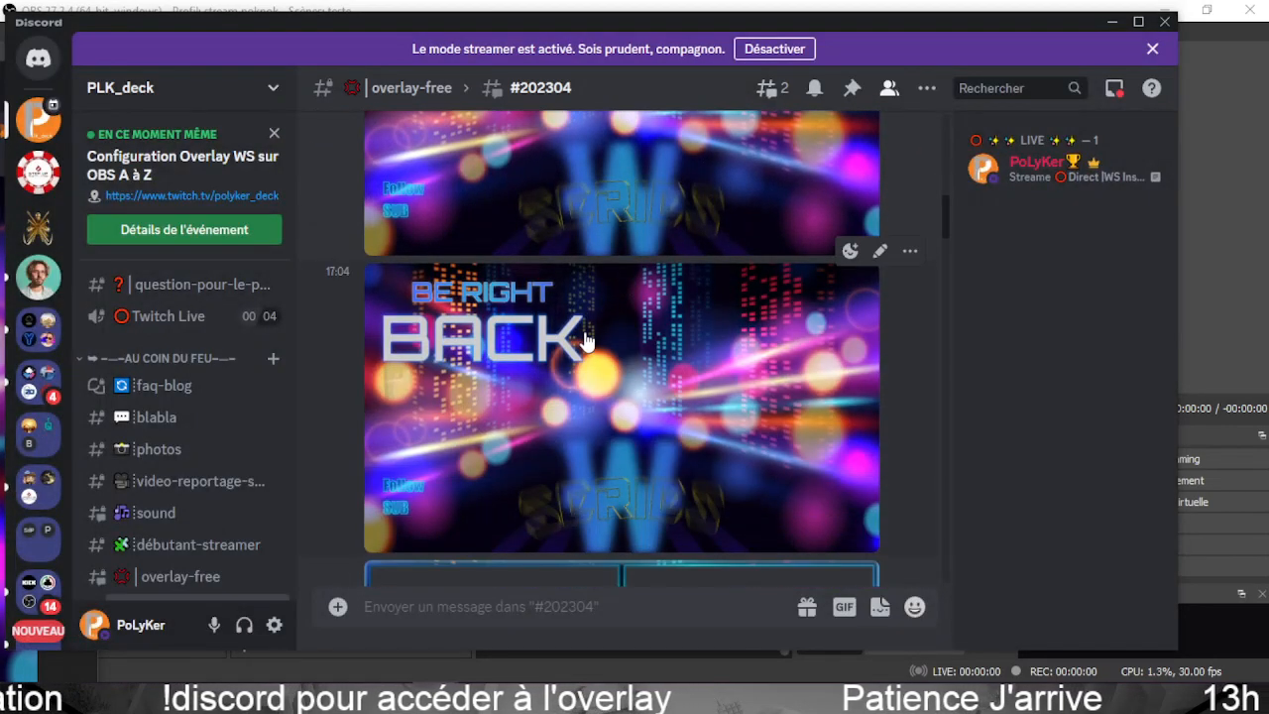
{"action": "left_click", "coordinate": [584, 340]}
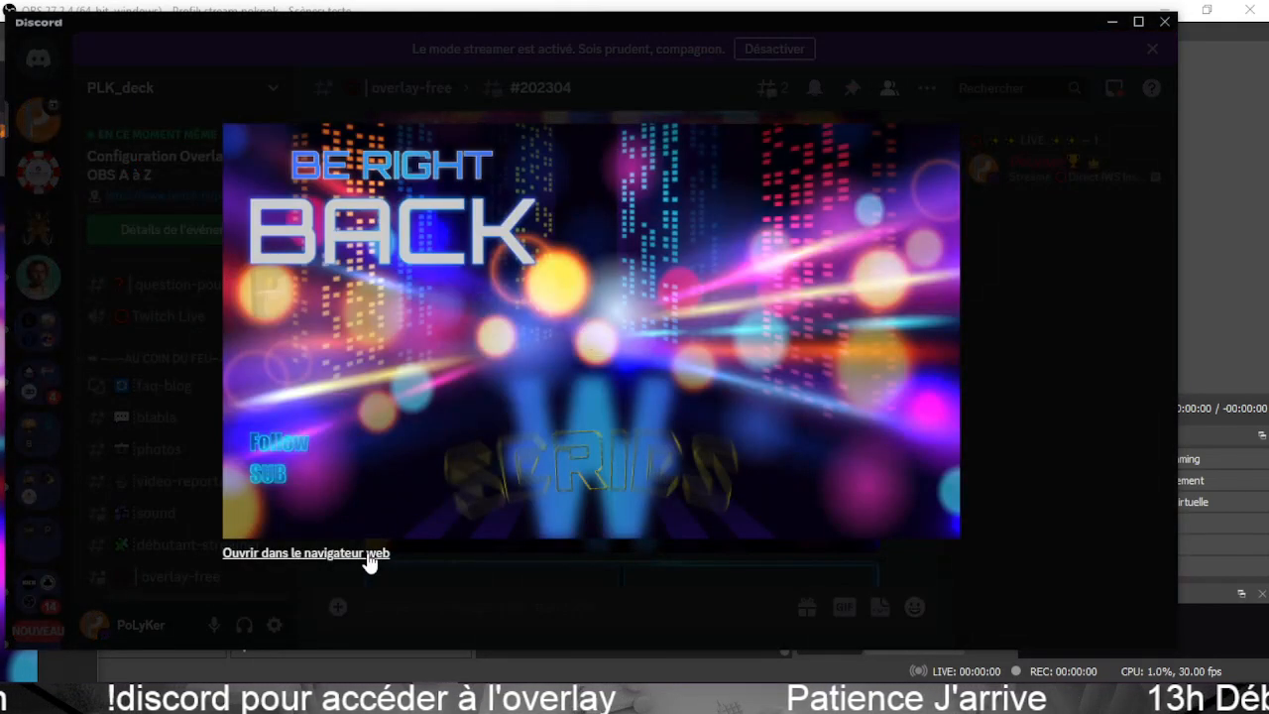
{"action": "left_click", "coordinate": [368, 553]}
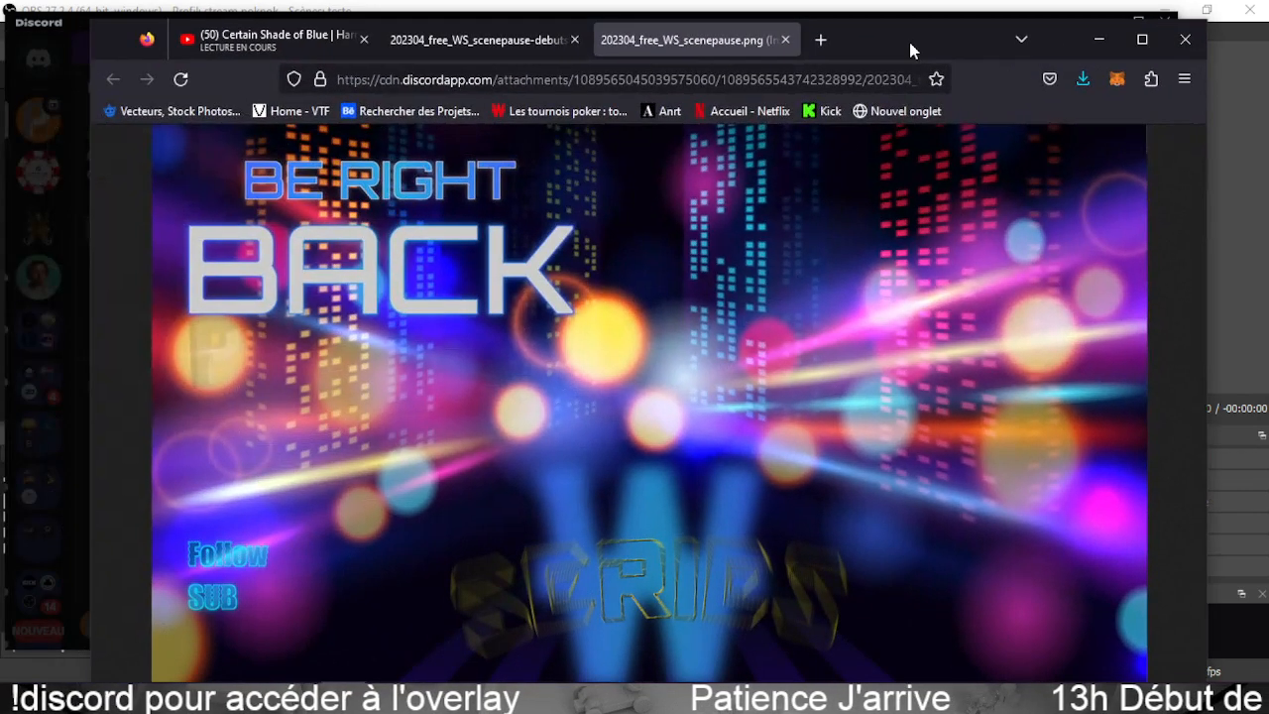
Save the BE RIGHT BACK image as 202304_free_WS_scenepause, a PNG Image, in the Twtcht 23 folder and close the scenepause-debutstream tab.
{"action": "right_click", "coordinate": [727, 299]}
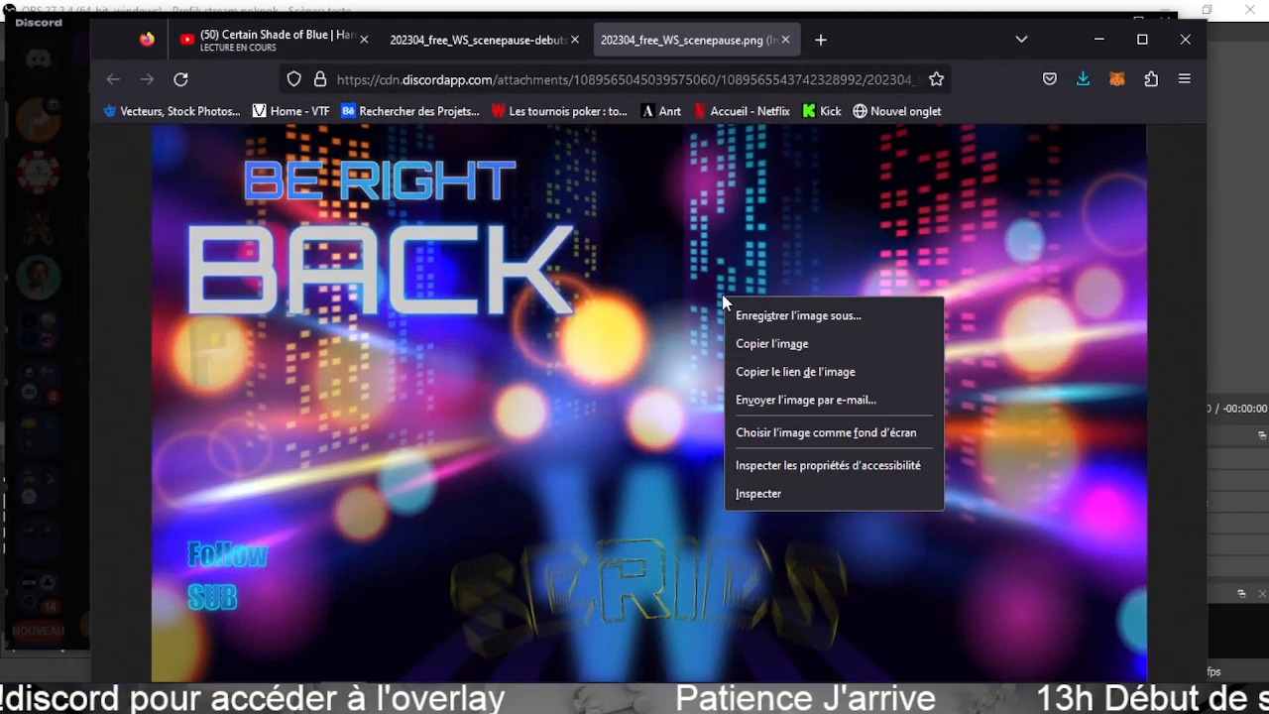
{"action": "left_click", "coordinate": [781, 317]}
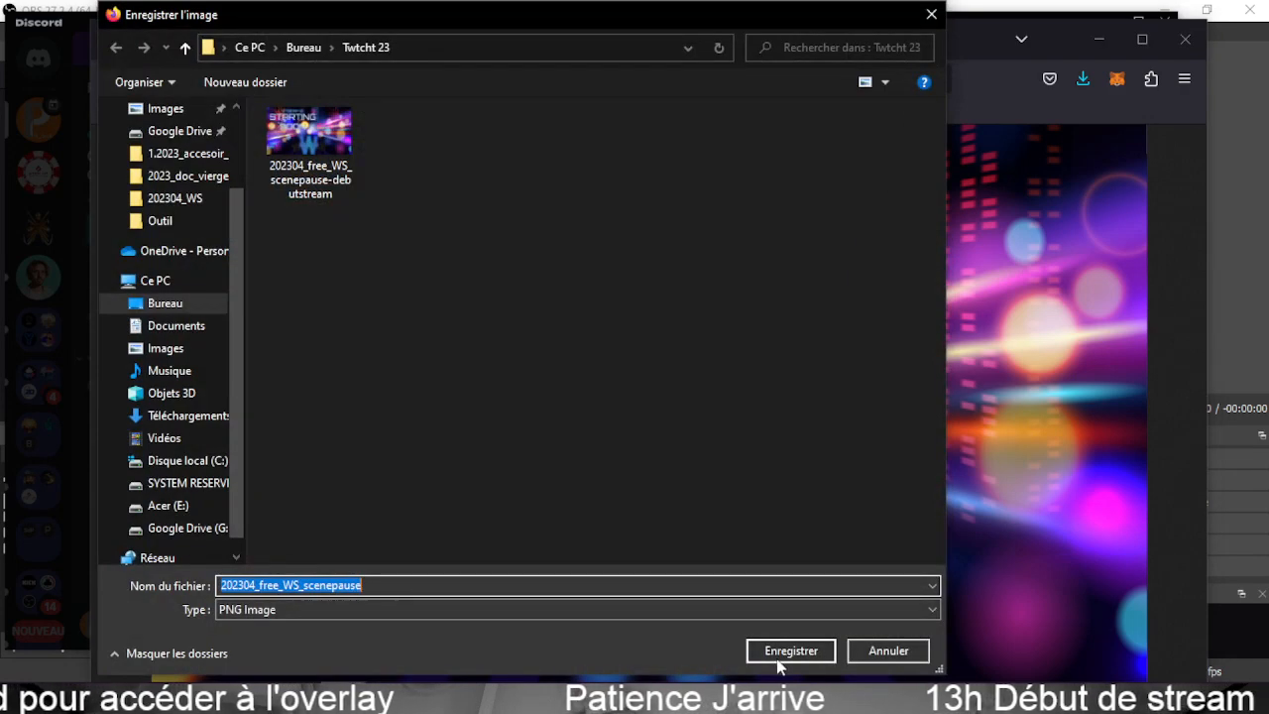
{"action": "left_click", "coordinate": [791, 651]}
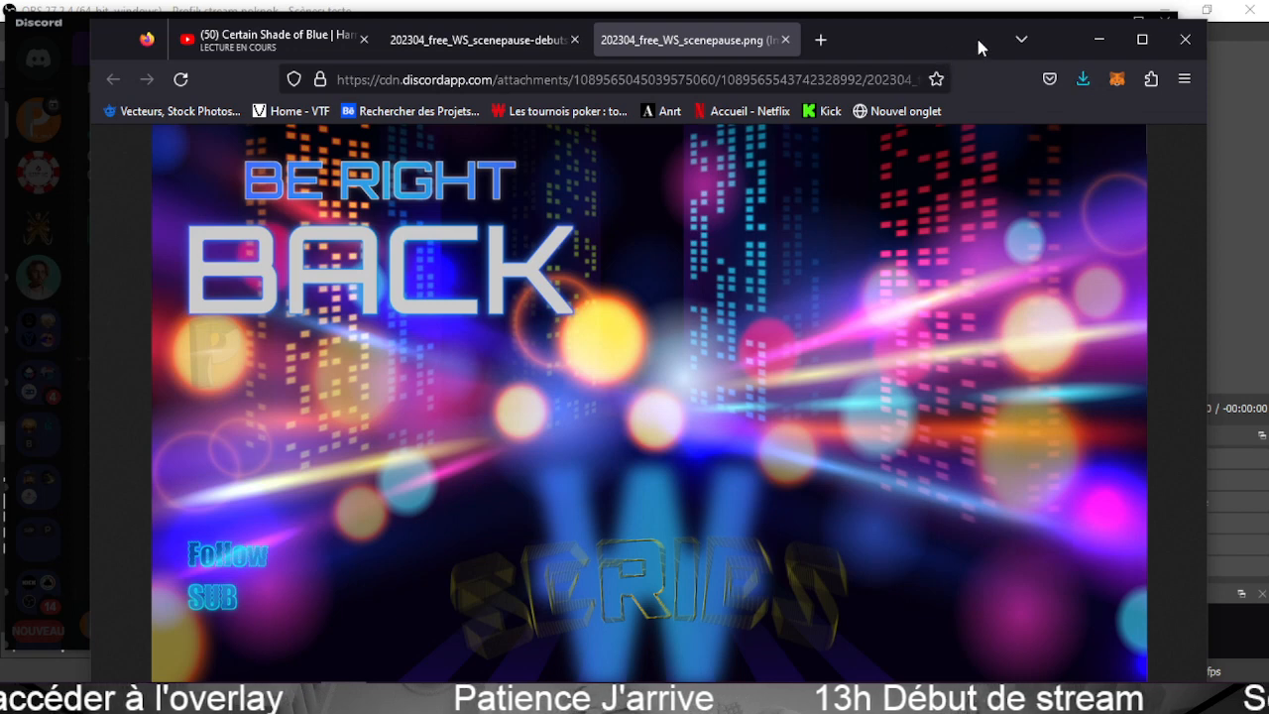
{"action": "left_click_drag", "start_coordinate": [962, 37], "coordinate": [887, 54]}
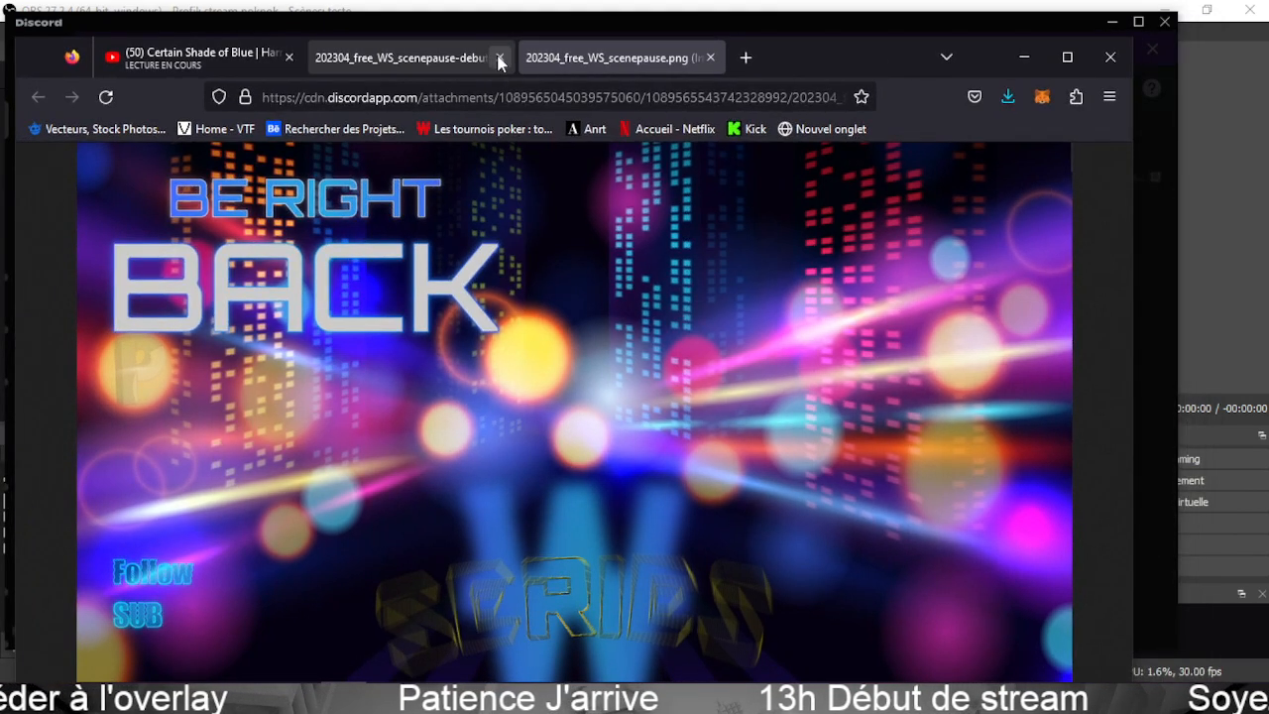
{"action": "left_click", "coordinate": [499, 61]}
{"action": "left_click_drag", "start_coordinate": [615, 61], "coordinate": [0, 128]}
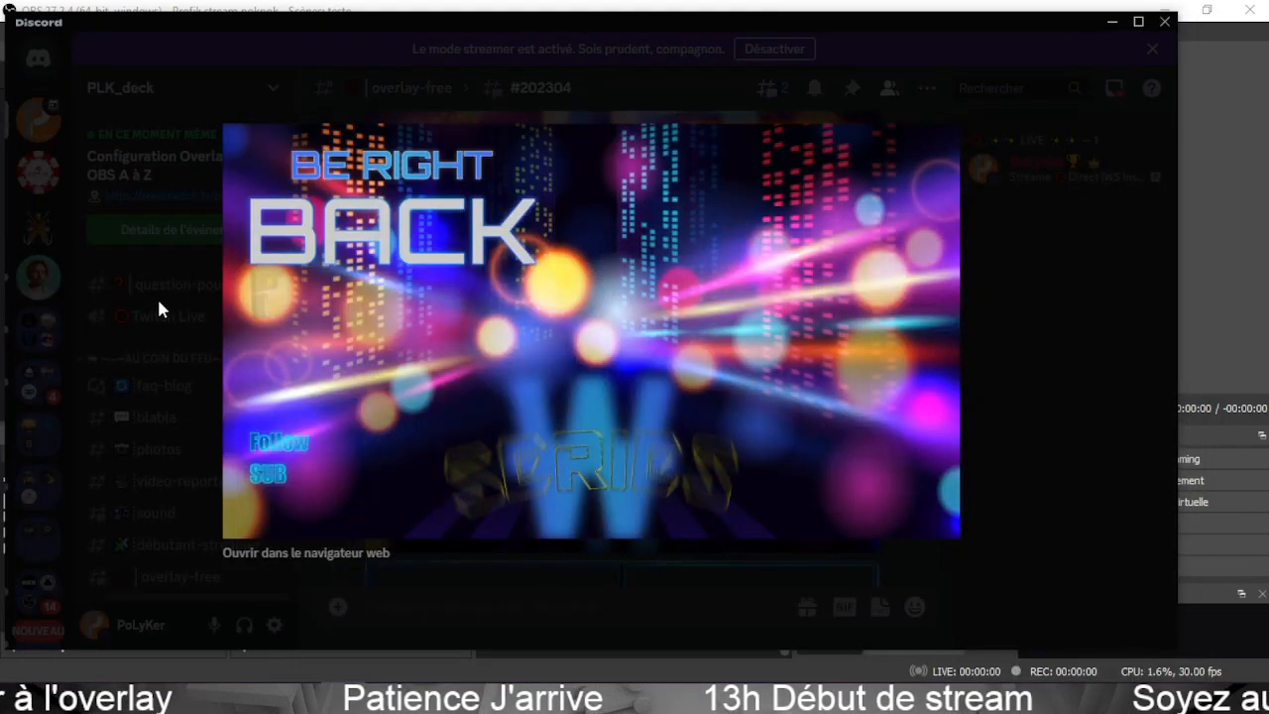
Return to the #202304 thread and open the two-table overlay with the bottom SERIES banner in the web browser.
{"action": "key", "text": "Escape"}
{"action": "scroll", "coordinate": [637, 396], "scroll_direction": "down", "scroll_amount": 5}
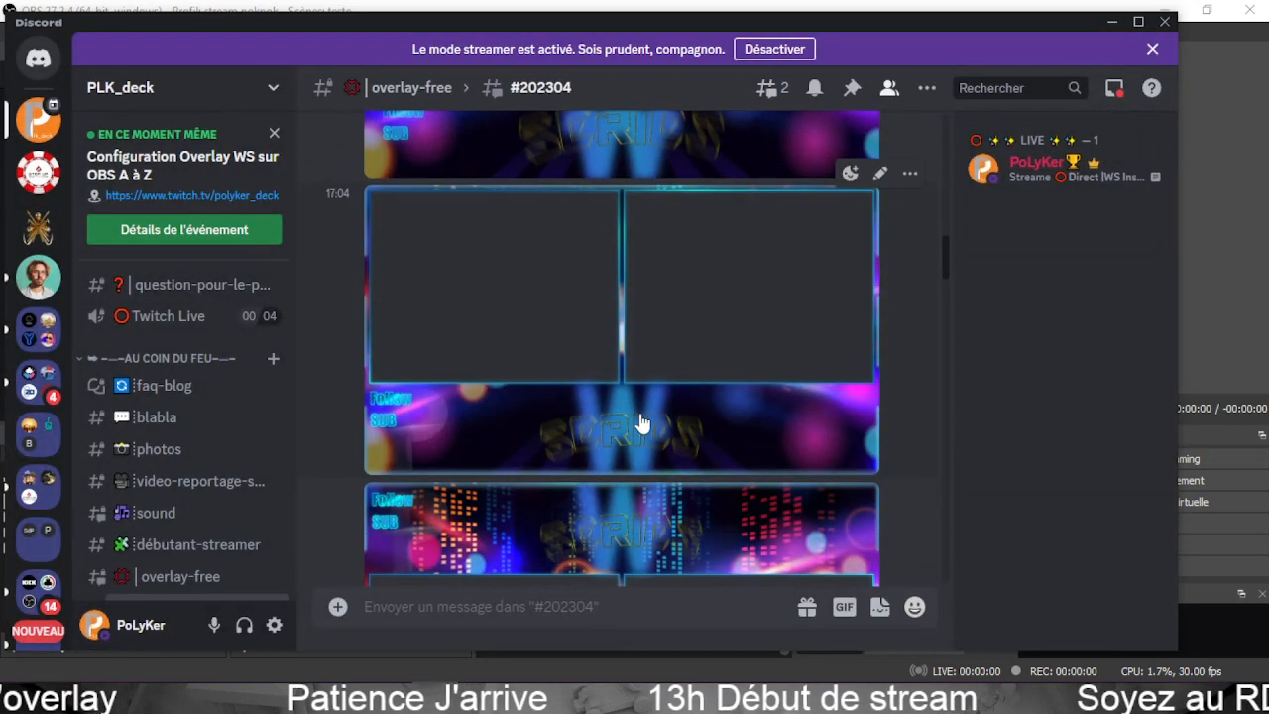
{"action": "scroll", "coordinate": [719, 397], "scroll_direction": "down", "scroll_amount": 3}
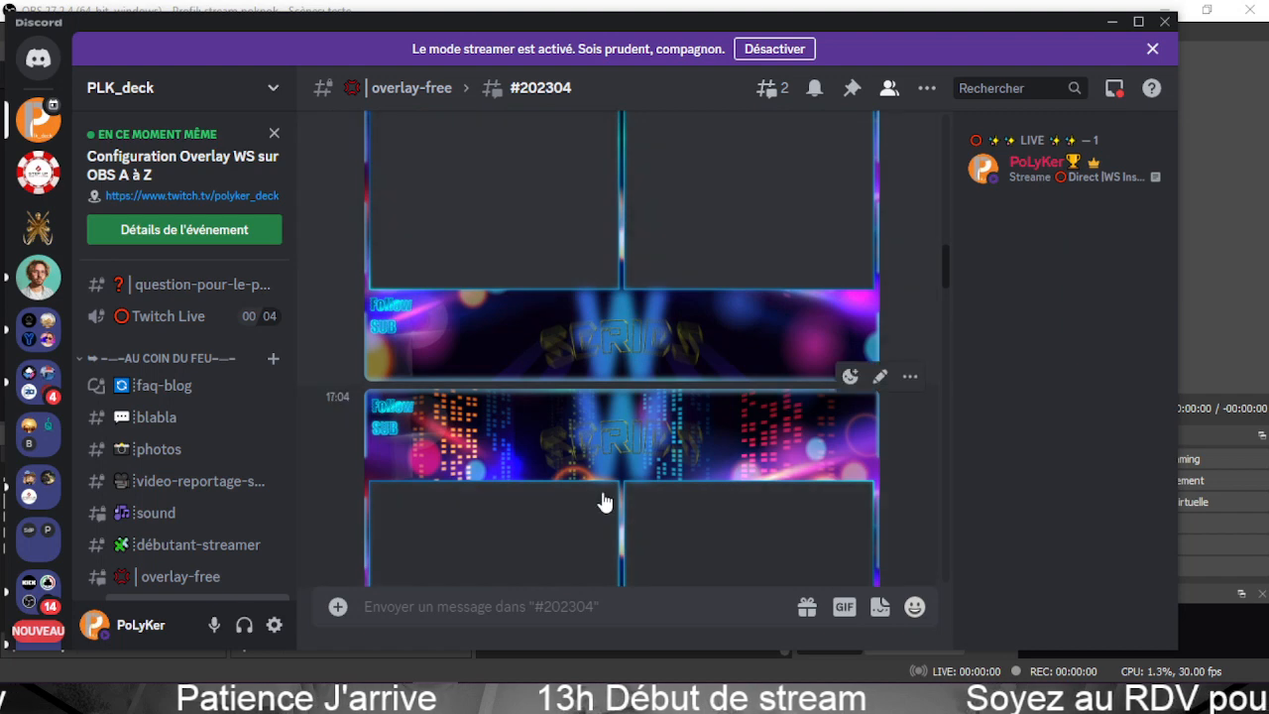
{"action": "left_click", "coordinate": [586, 325]}
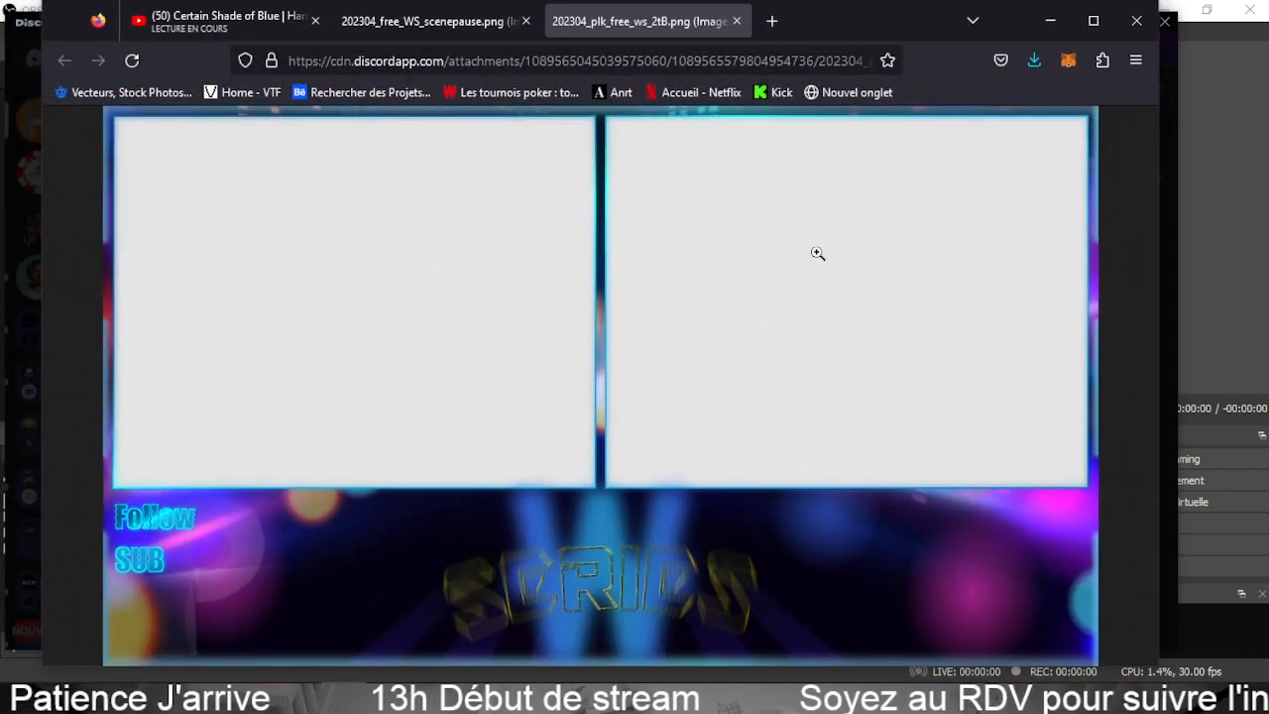
Save the two-table overlay as 202304_plk_free_ws_2tB, a PNG Image, in the Twtcht 23 folder and move the browser aside.
{"action": "right_click", "coordinate": [819, 252]}
{"action": "left_click", "coordinate": [954, 273]}
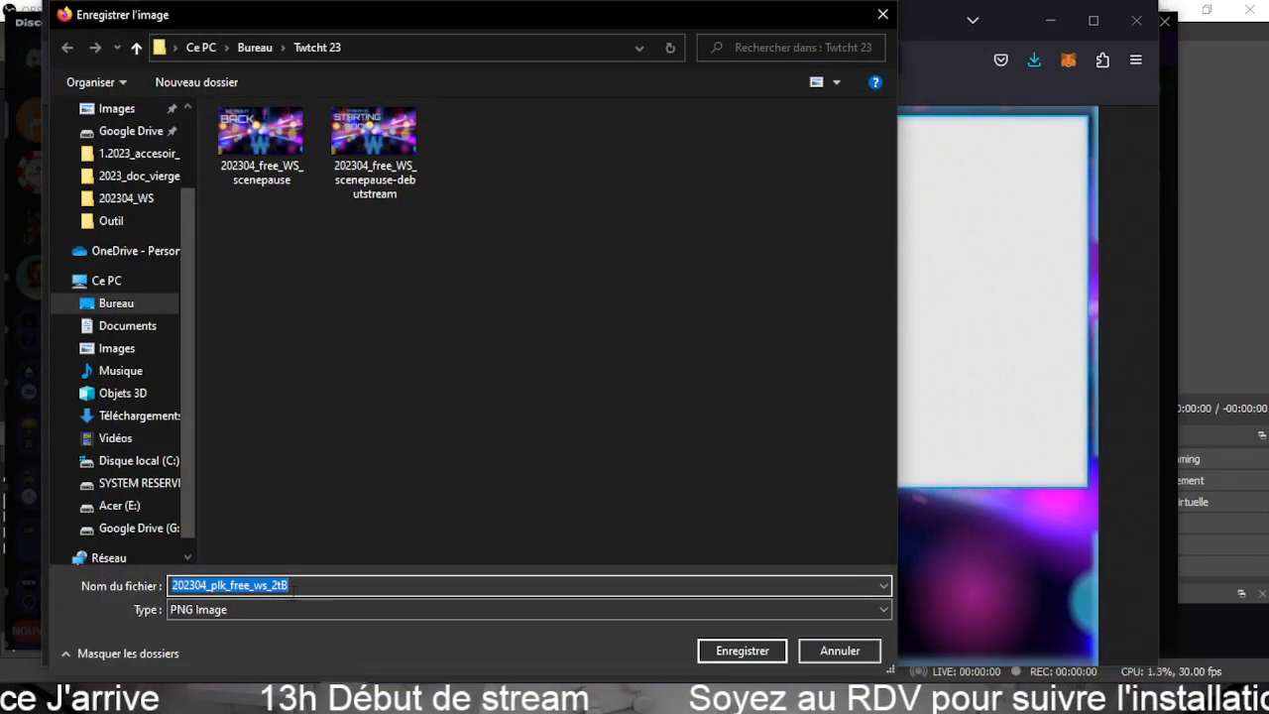
{"action": "left_click", "coordinate": [740, 651]}
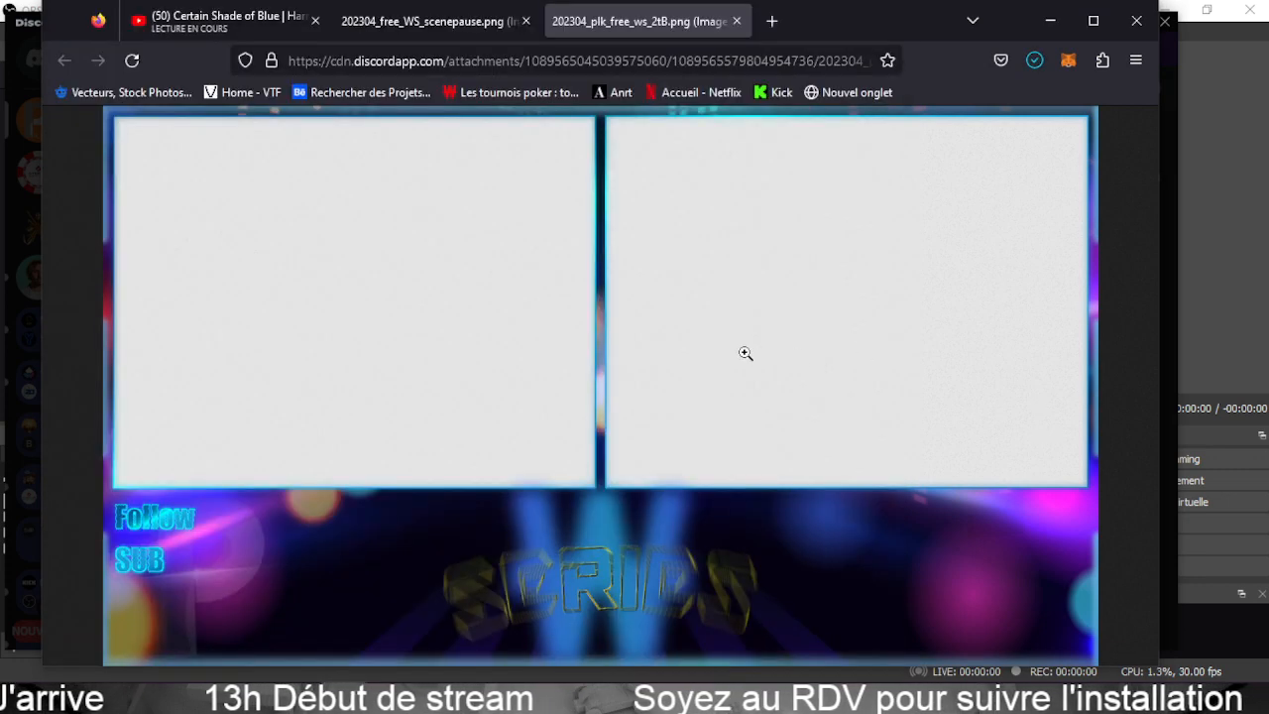
{"action": "left_click_drag", "start_coordinate": [875, 23], "coordinate": [0, 94]}
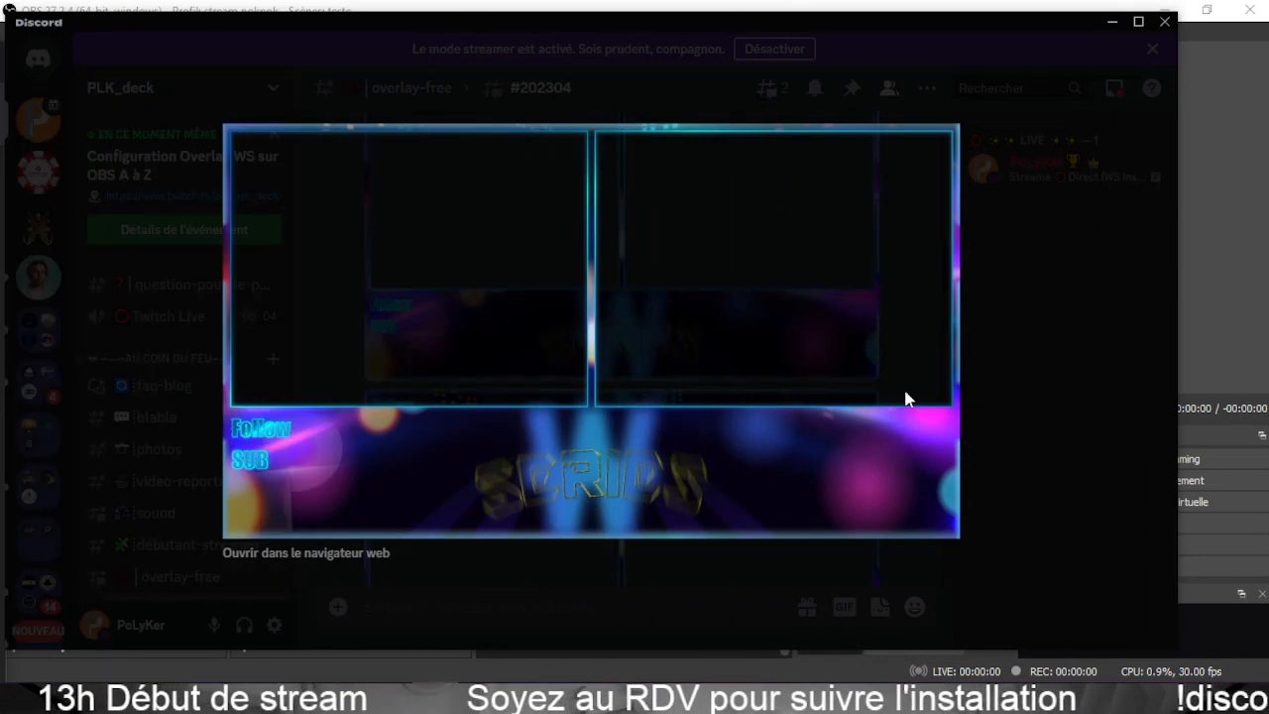
Close the two-table preview in Discord and open the three-table overlay in the web browser.
{"action": "left_click", "coordinate": [1050, 380]}
{"action": "scroll", "coordinate": [607, 445], "scroll_direction": "up", "scroll_amount": 5}
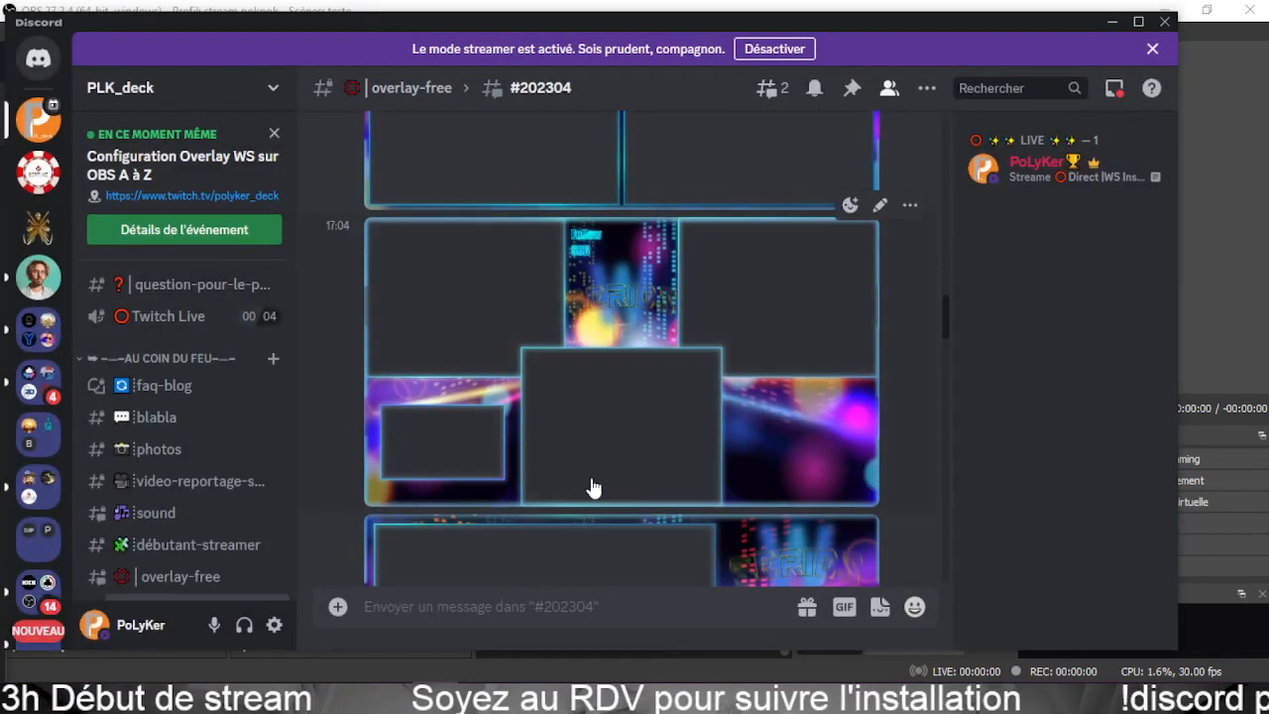
{"action": "left_click", "coordinate": [613, 272]}
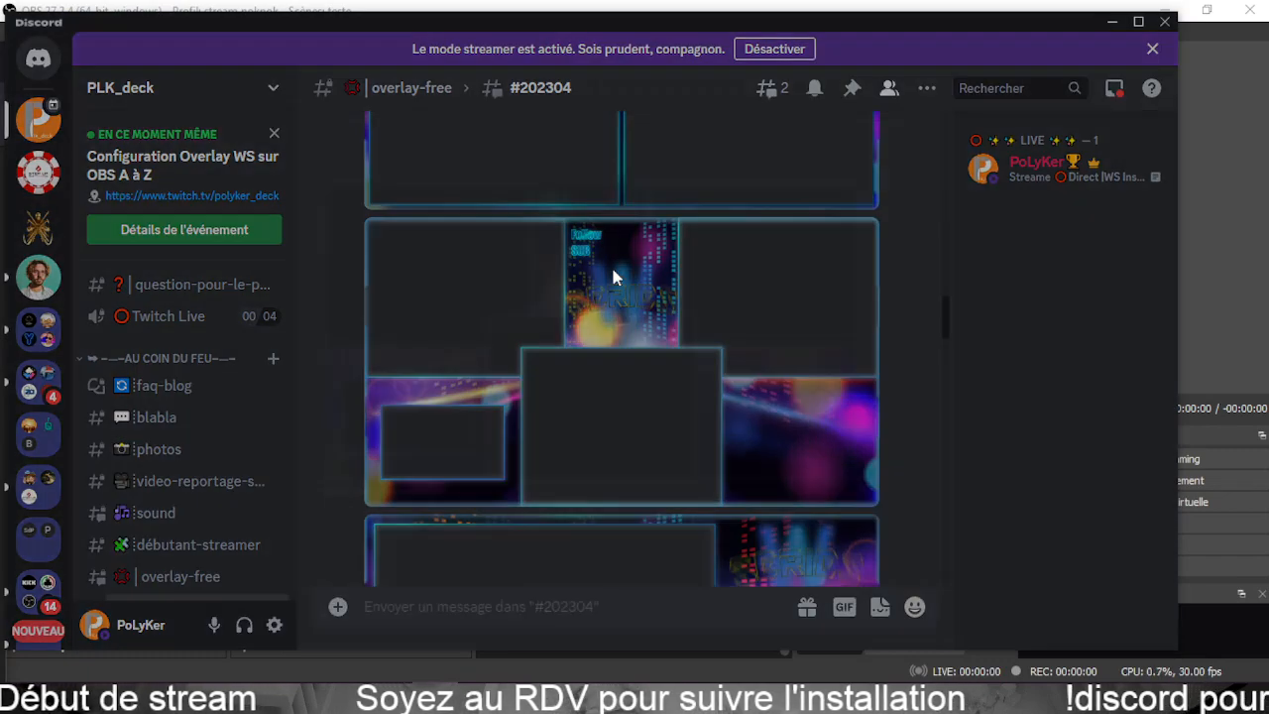
{"action": "left_click", "coordinate": [305, 552]}
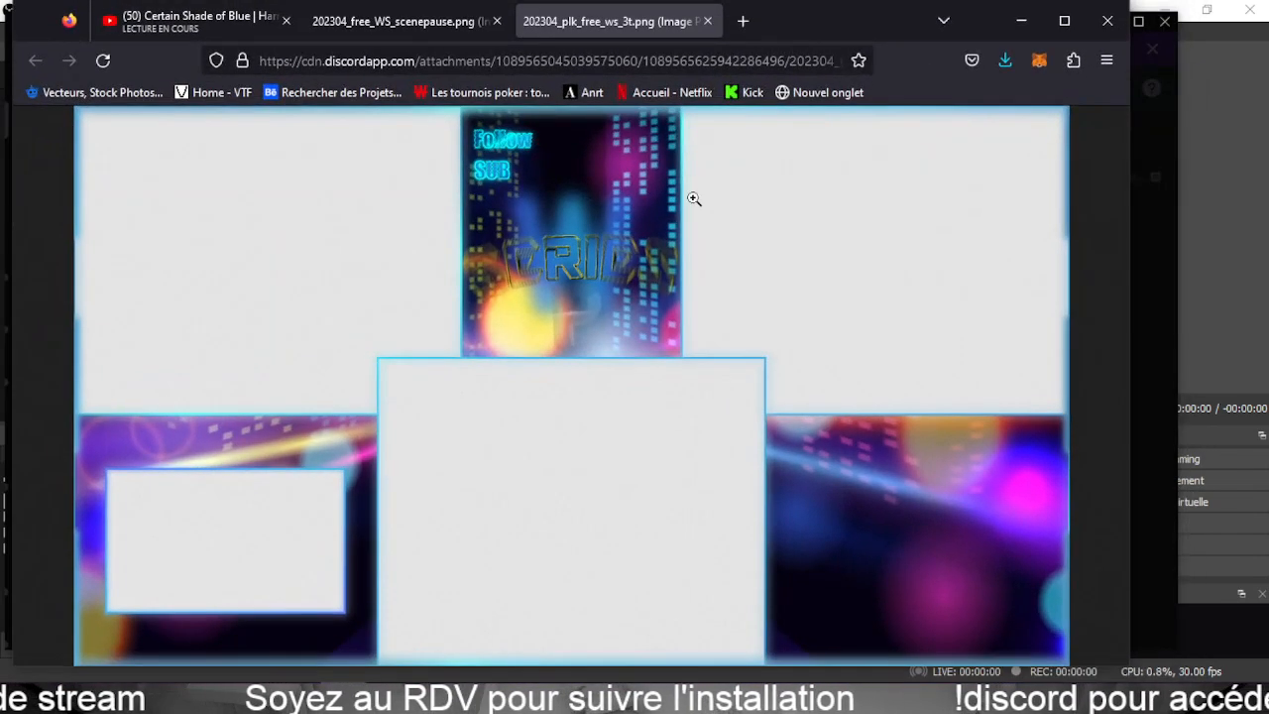
Save the three-table overlay as 202304_plk_free_ws_3t, a PNG Image, in the Twtcht 23 folder and move the browser aside.
{"action": "right_click", "coordinate": [603, 158]}
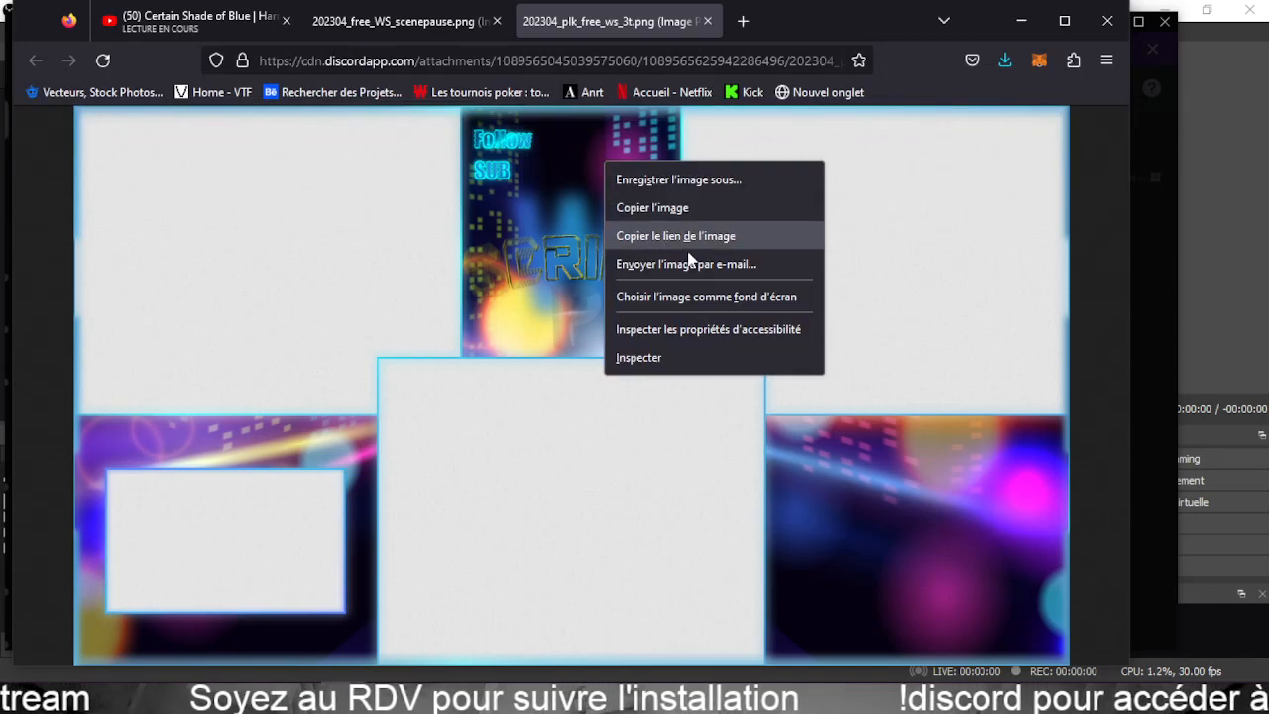
{"action": "left_click", "coordinate": [699, 185]}
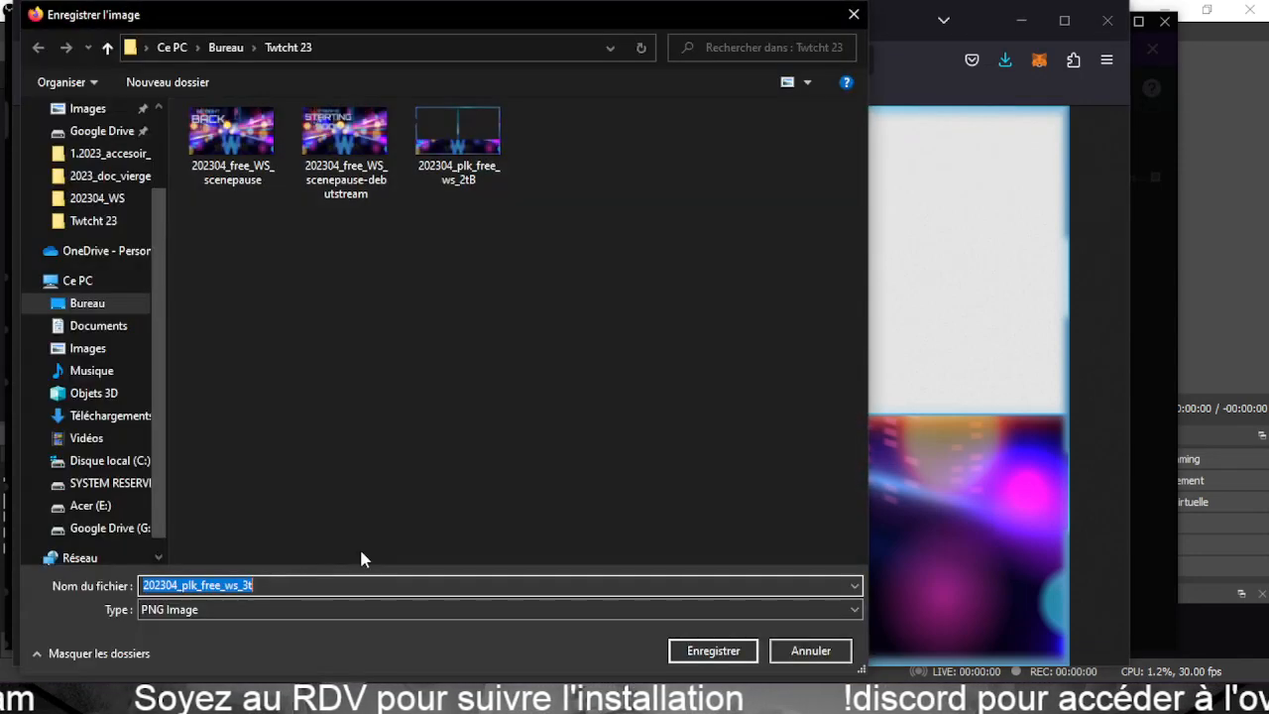
{"action": "left_click", "coordinate": [725, 659]}
{"action": "left_click_drag", "start_coordinate": [815, 22], "coordinate": [0, 149]}
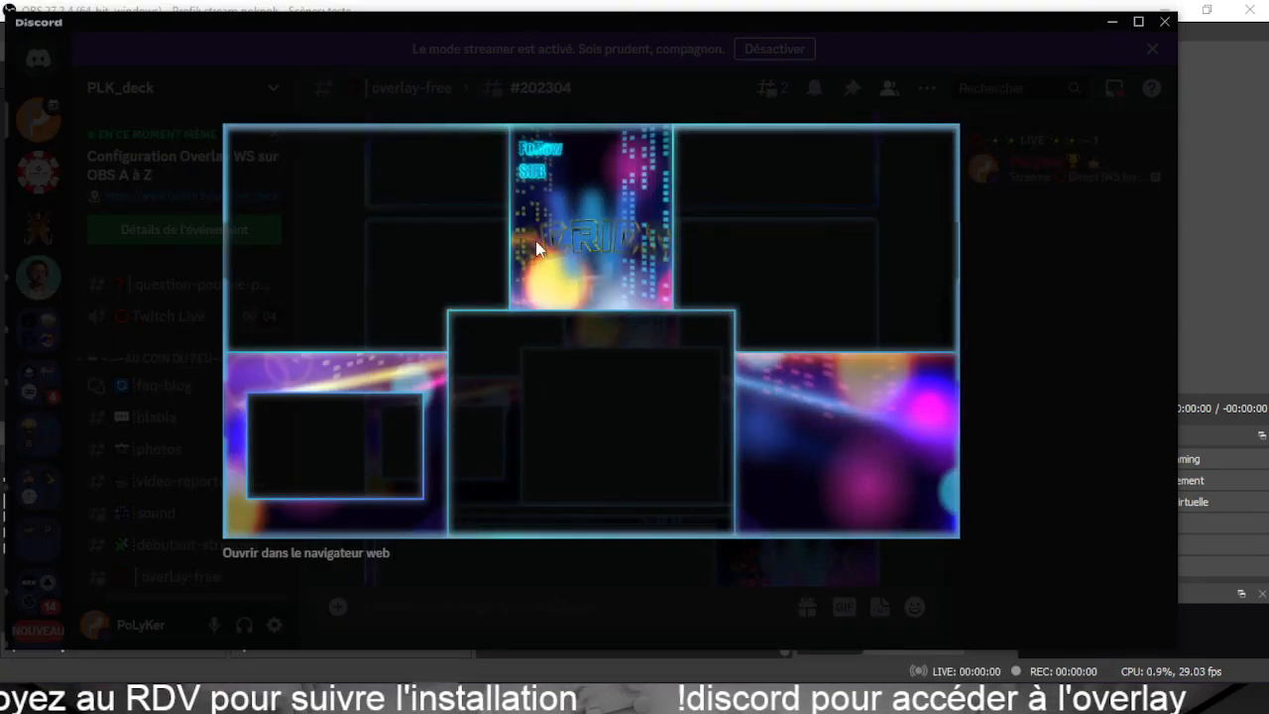
Compare the remaining overlays in the #202304 thread and open the one with the small frame at its upper right in the web browser.
{"action": "left_click", "coordinate": [497, 202]}
{"action": "scroll", "coordinate": [683, 415], "scroll_direction": "down", "scroll_amount": 5}
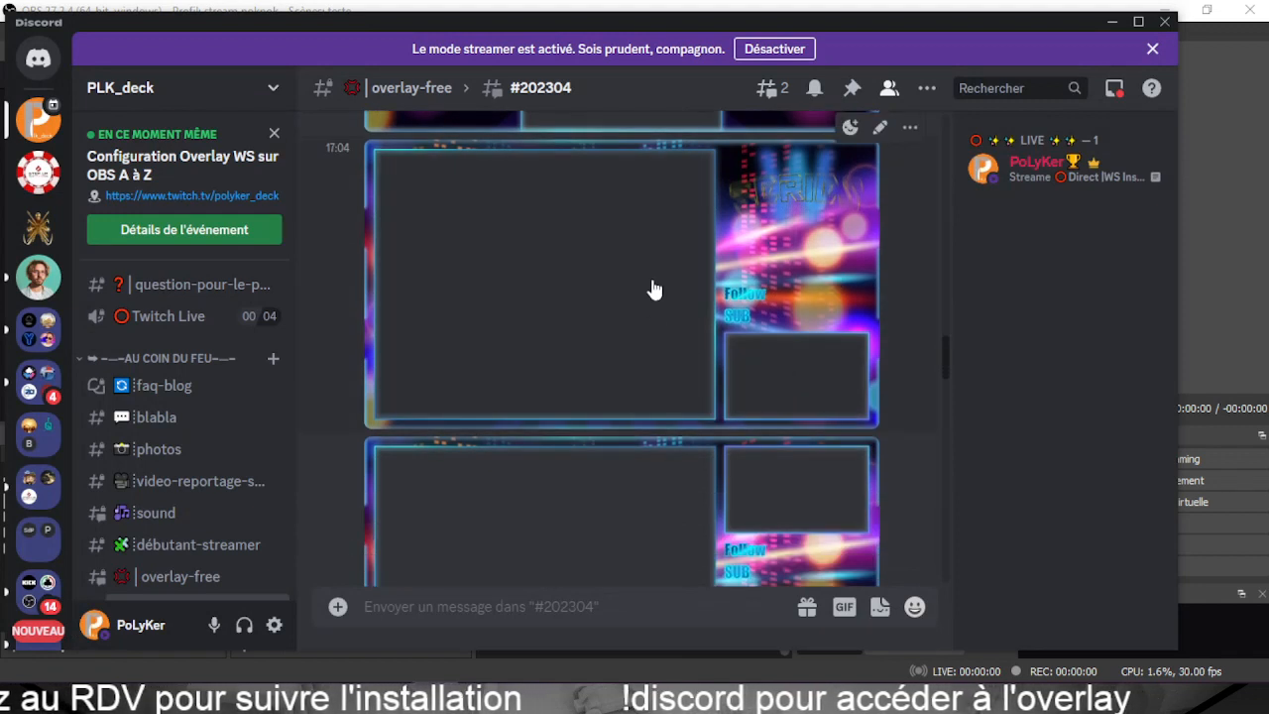
{"action": "scroll", "coordinate": [689, 211], "scroll_direction": "down", "scroll_amount": 5}
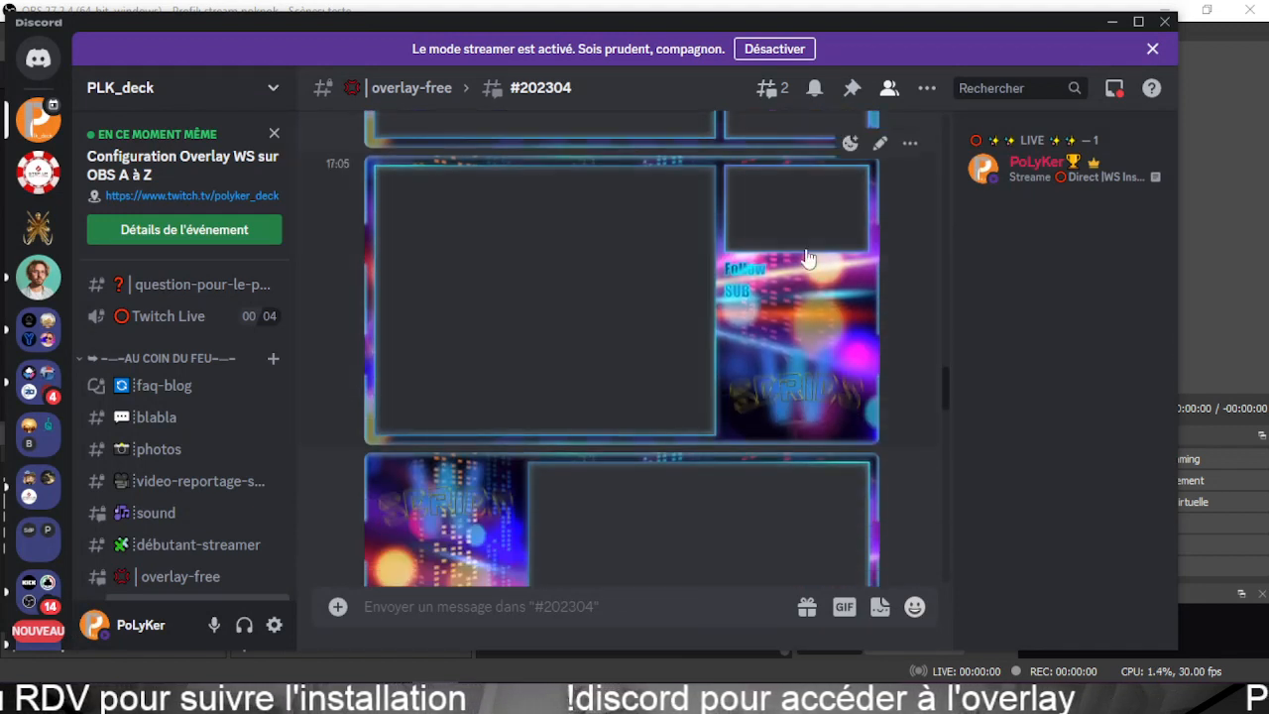
{"action": "scroll", "coordinate": [573, 339], "scroll_direction": "down", "scroll_amount": 10}
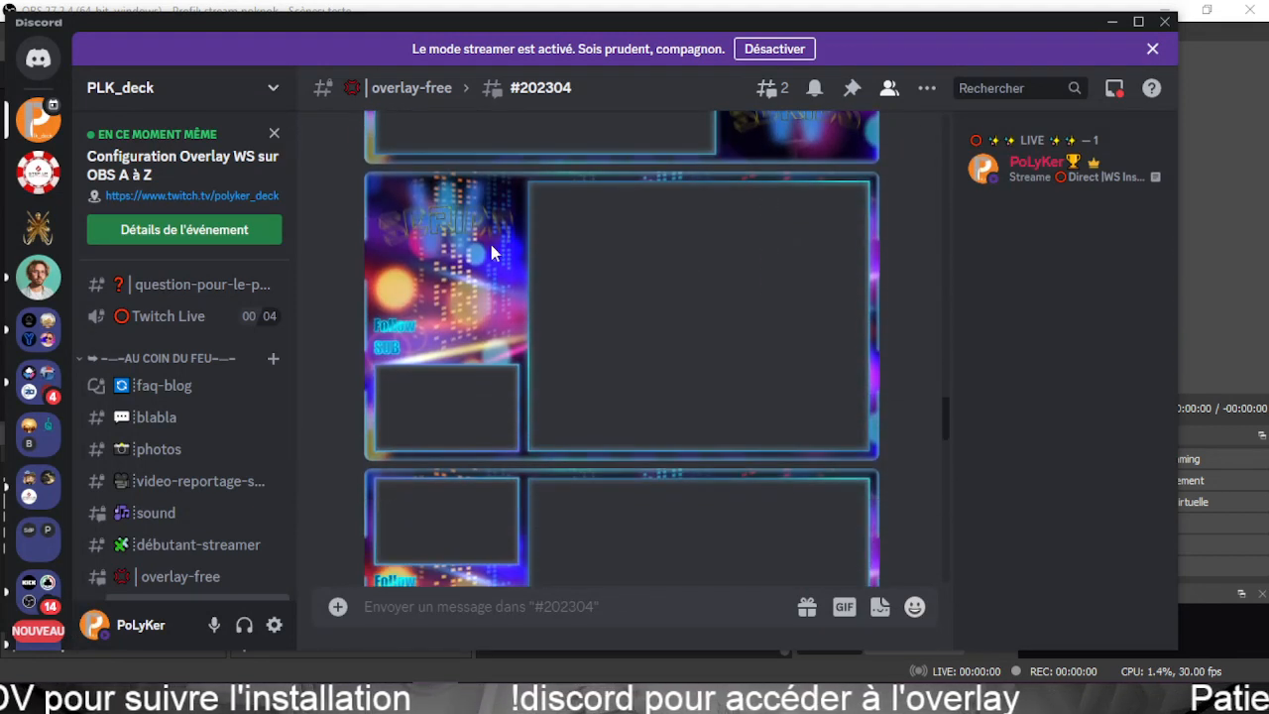
{"action": "scroll", "coordinate": [476, 361], "scroll_direction": "down", "scroll_amount": 10}
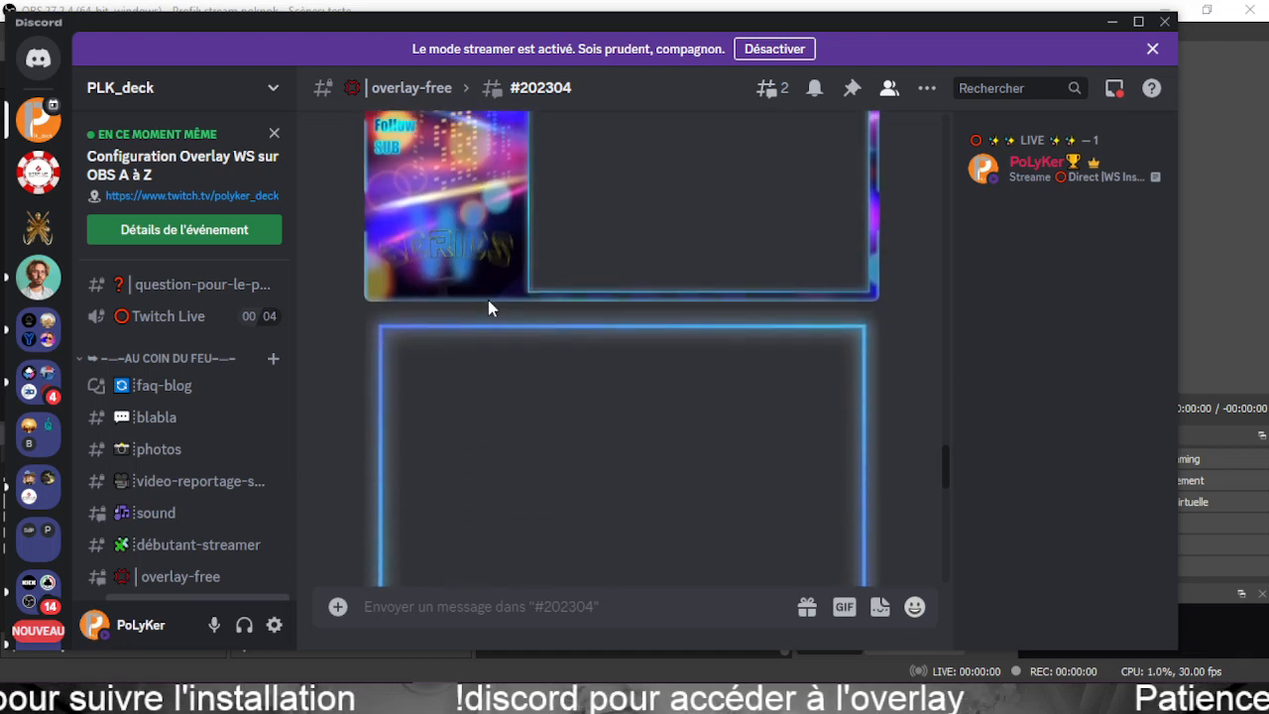
{"action": "scroll", "coordinate": [610, 417], "scroll_direction": "down", "scroll_amount": 6}
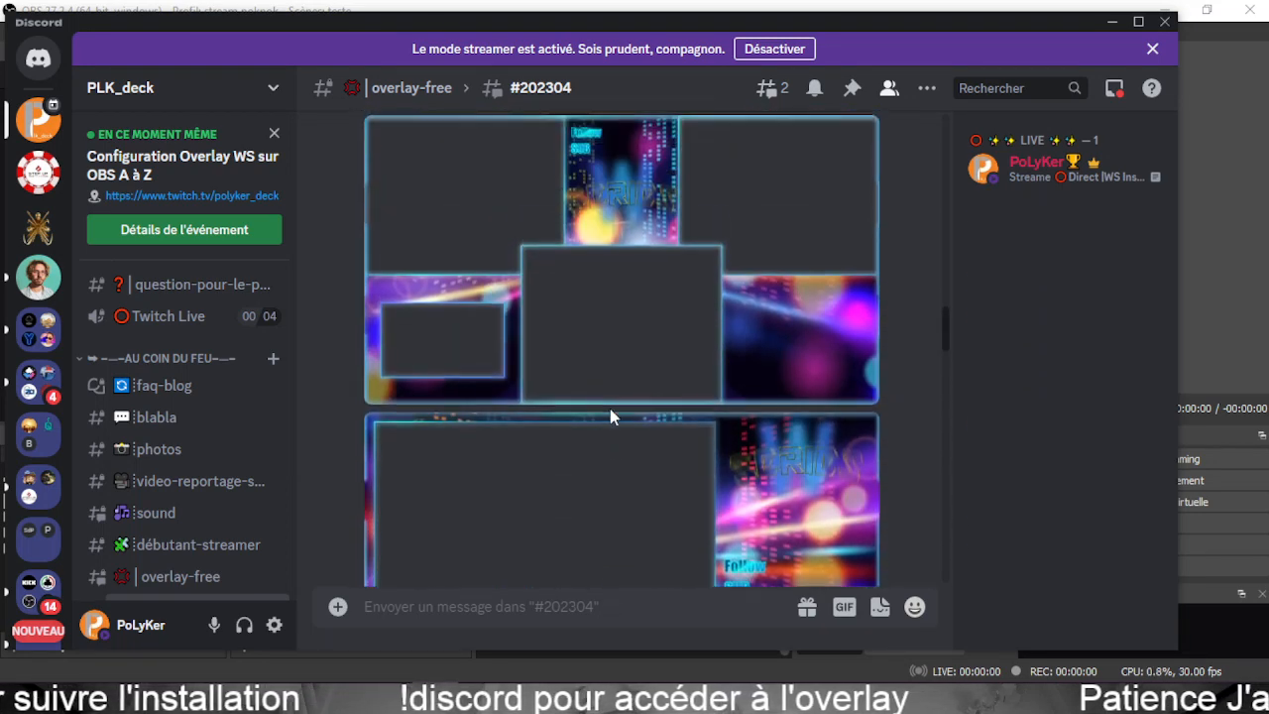
{"action": "scroll", "coordinate": [609, 397], "scroll_direction": "down", "scroll_amount": 5}
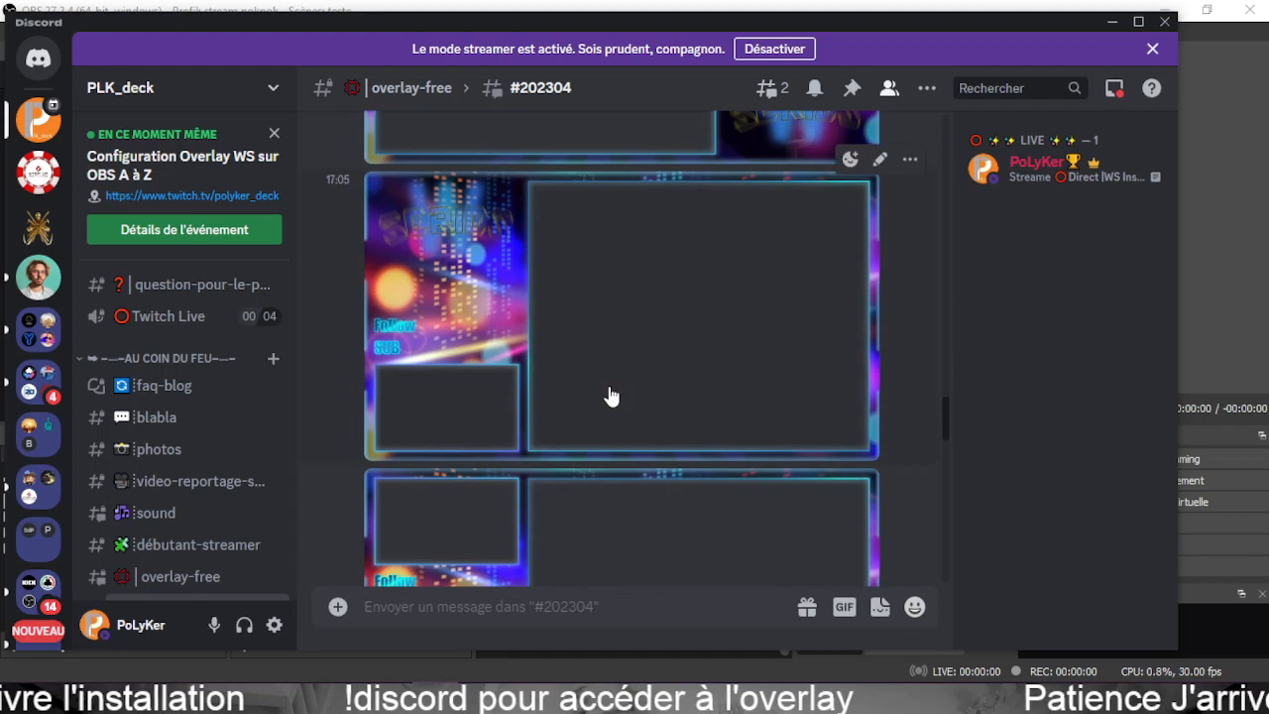
{"action": "scroll", "coordinate": [699, 402], "scroll_direction": "down", "scroll_amount": 5}
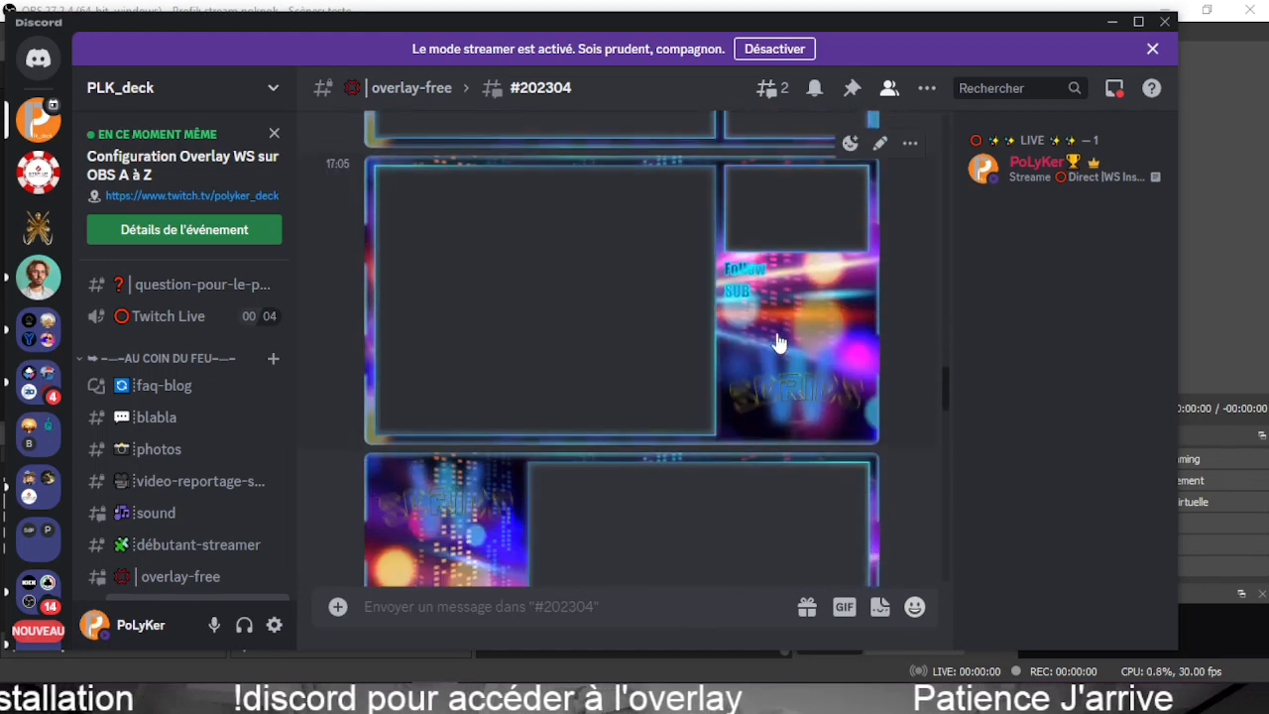
{"action": "left_click", "coordinate": [779, 342]}
{"action": "left_click", "coordinate": [364, 563]}
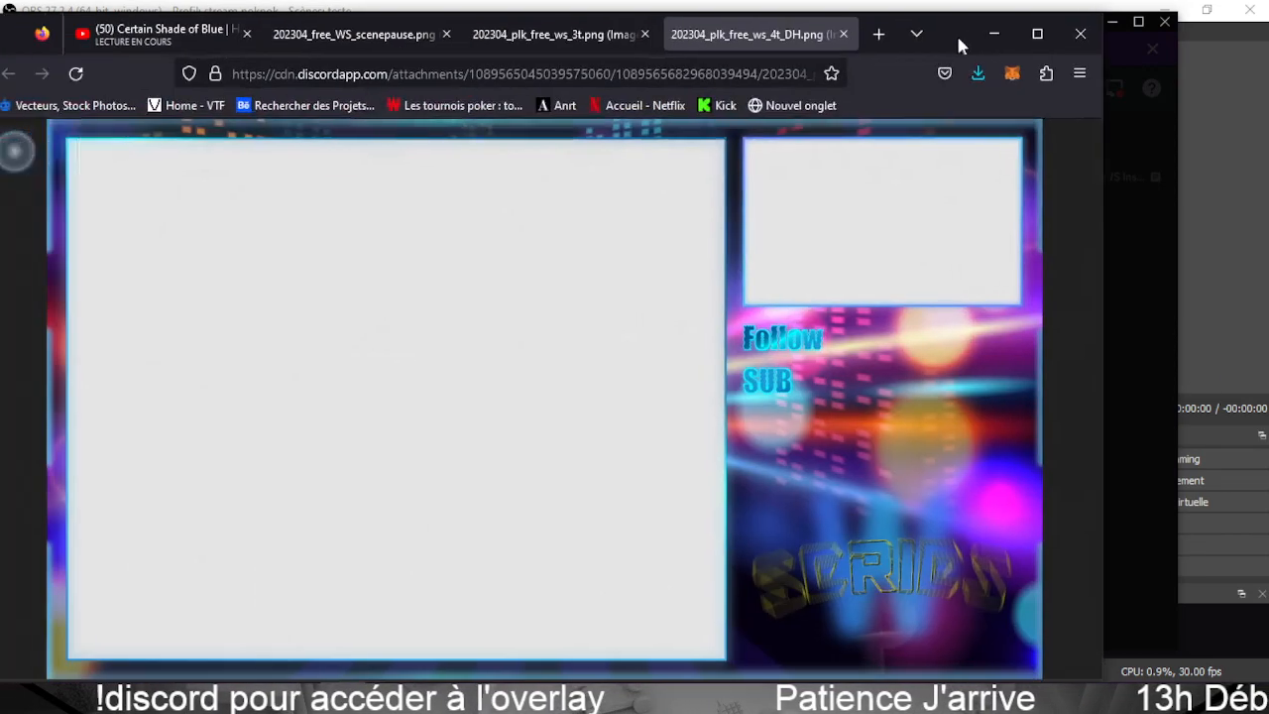
{"action": "left_click_drag", "start_coordinate": [956, 33], "coordinate": [902, 77]}
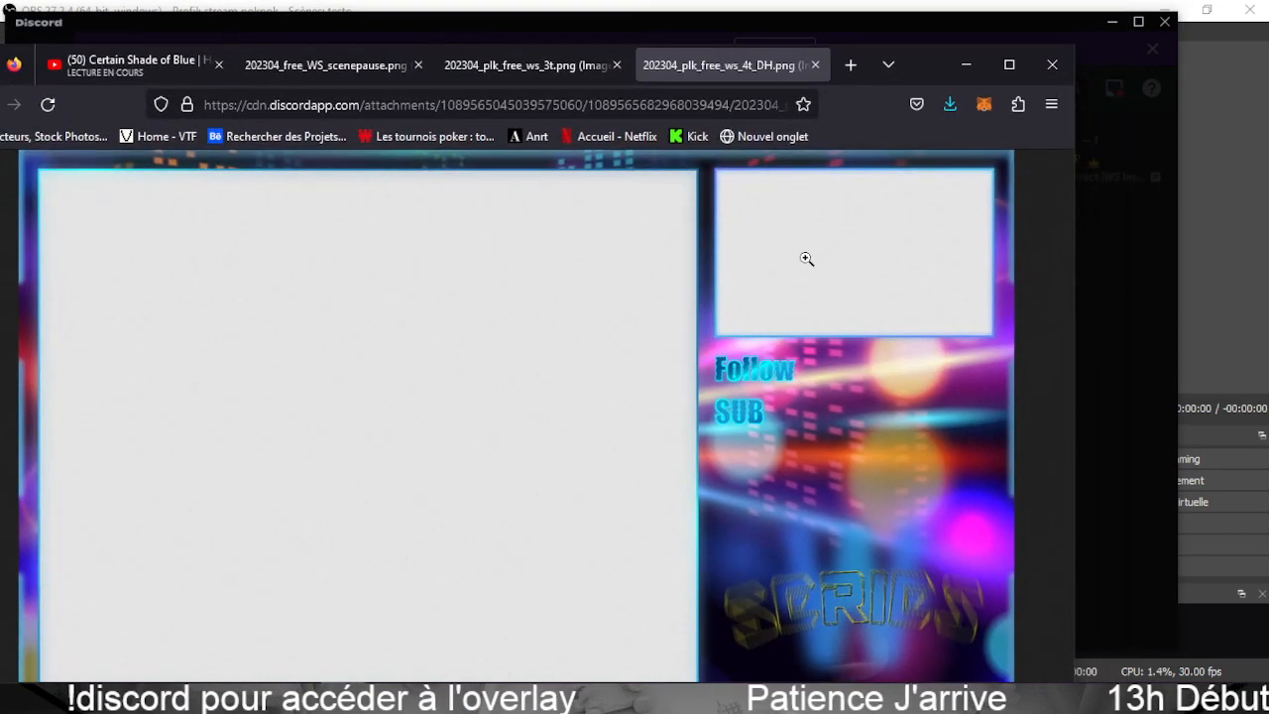
Save the opened overlay as 202304_plk_free_ws_4t_DH, a PNG Image, in the Twtcht 23 folder and minimize the browser.
{"action": "right_click", "coordinate": [815, 266]}
{"action": "left_click", "coordinate": [865, 283]}
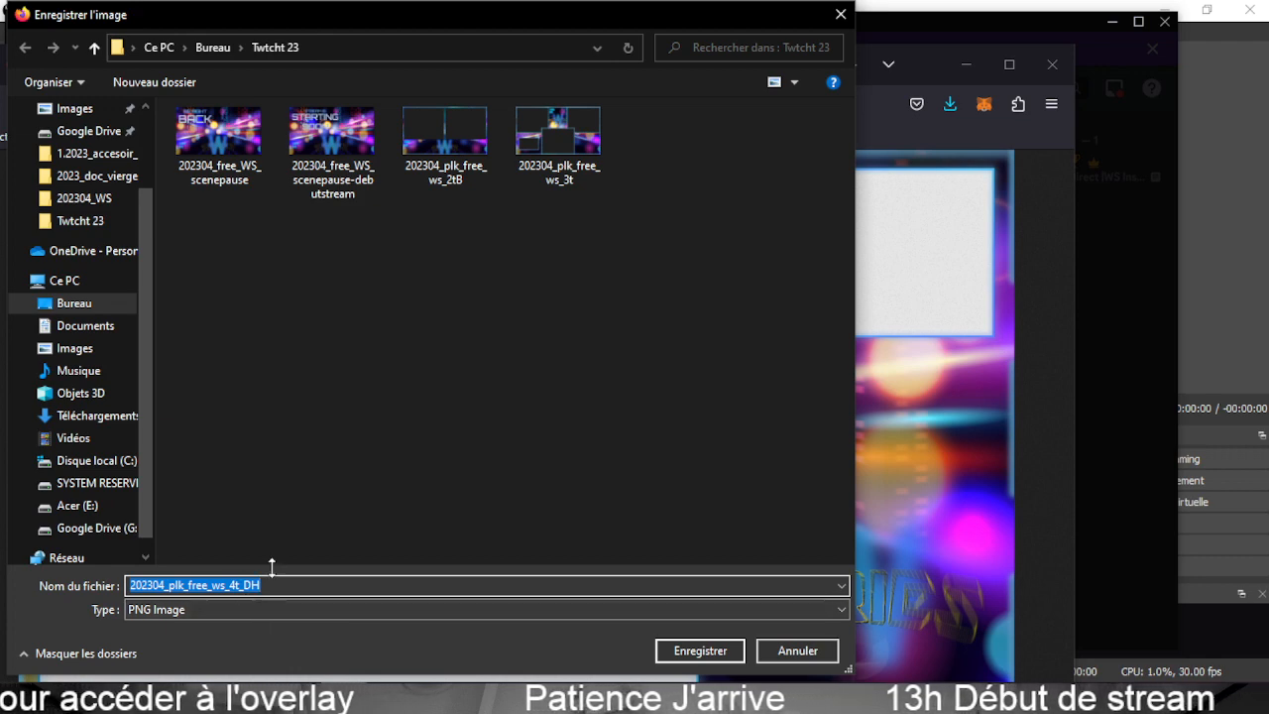
{"action": "left_click", "coordinate": [727, 657]}
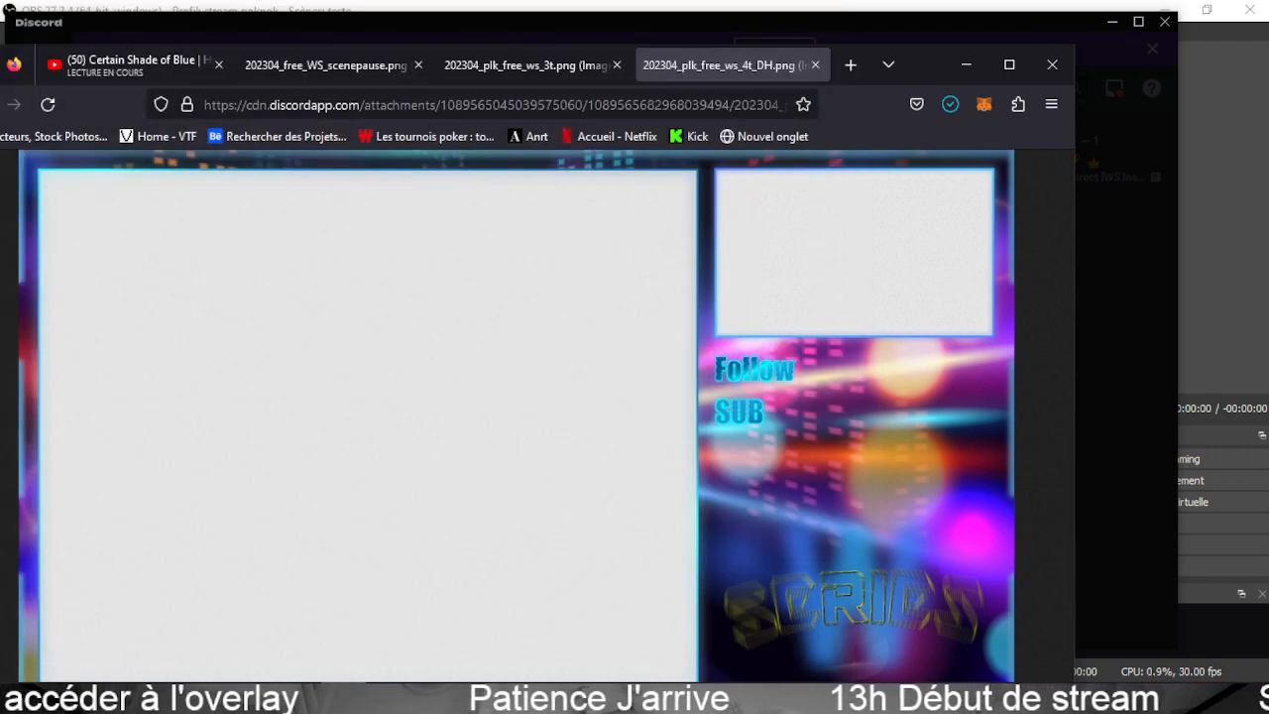
{"action": "left_click", "coordinate": [966, 65]}
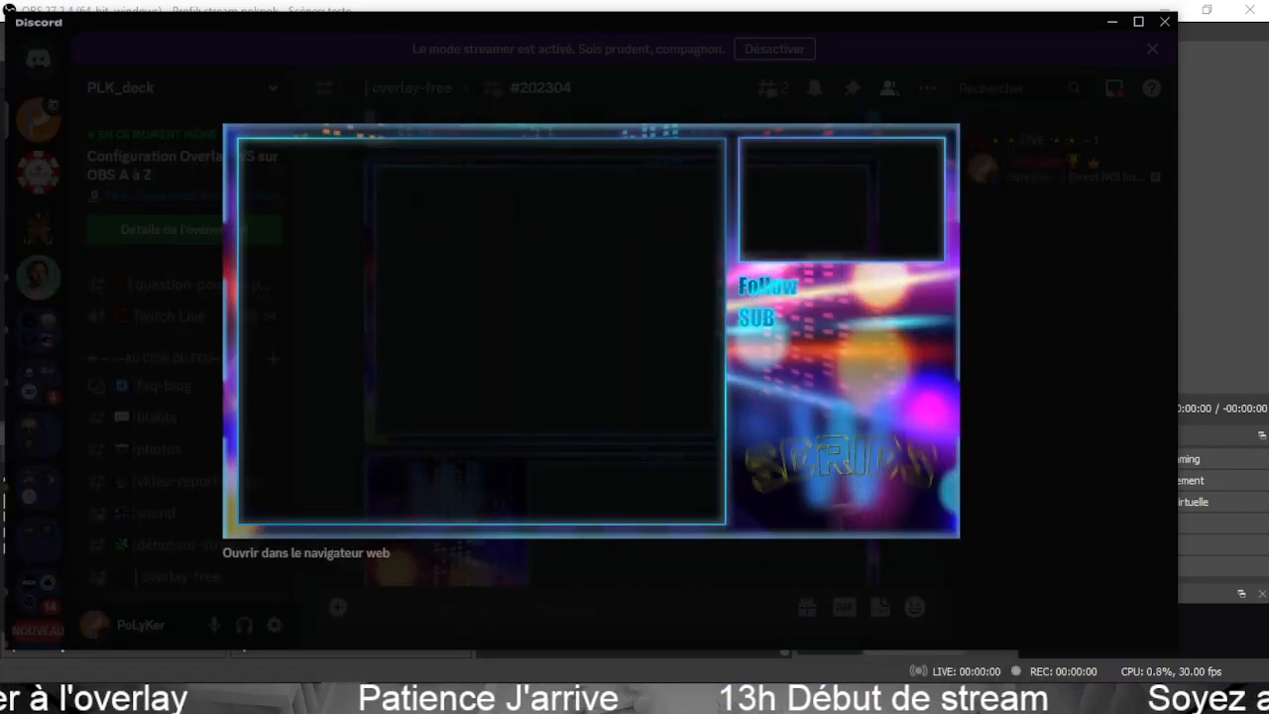
Close the enlarged overlay and review the table overlays, webcam frame and Jurojin Poker slot layout in the #202304 thread.
{"action": "left_click", "coordinate": [1028, 337]}
{"action": "scroll", "coordinate": [534, 431], "scroll_direction": "down", "scroll_amount": 6}
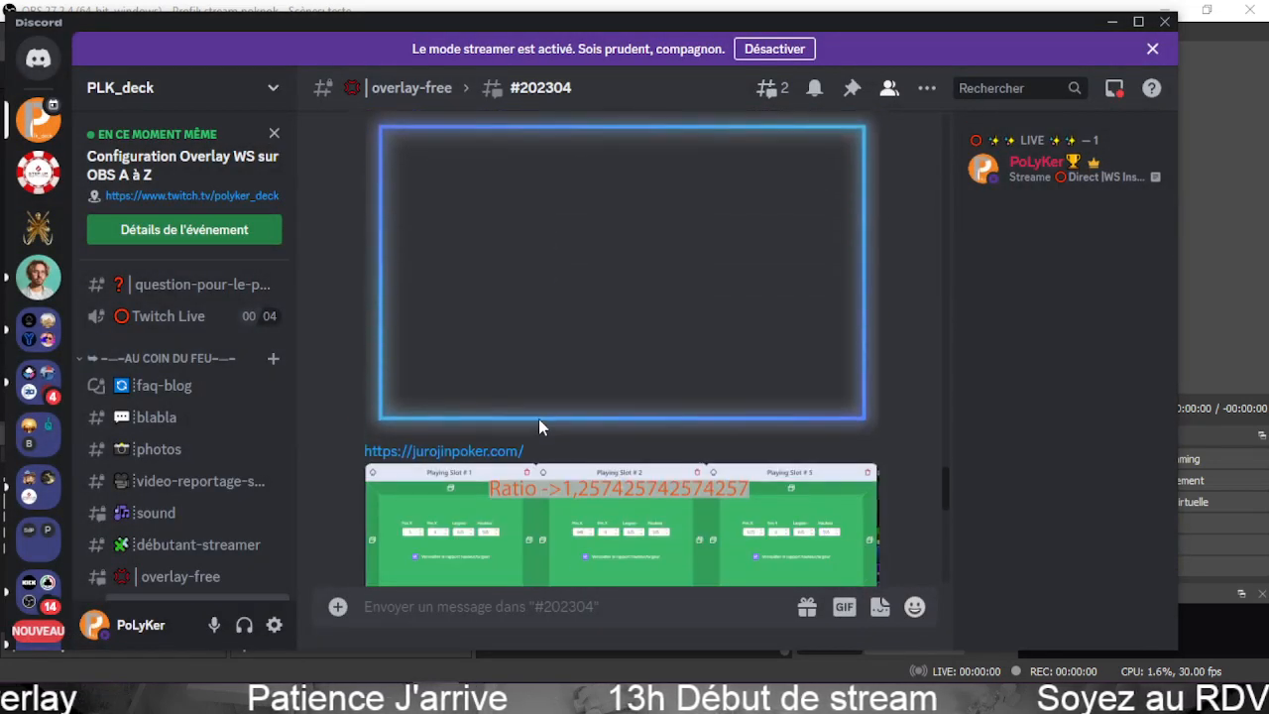
{"action": "scroll", "coordinate": [463, 328], "scroll_direction": "up", "scroll_amount": 3}
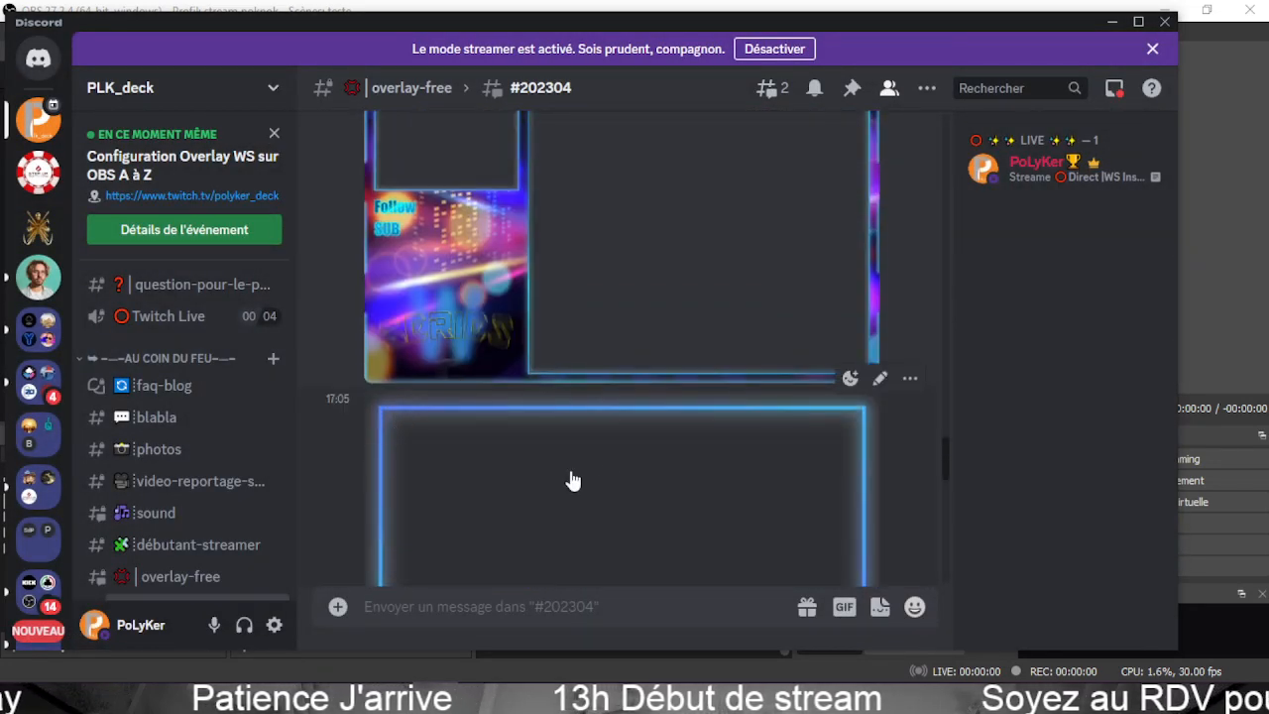
{"action": "scroll", "coordinate": [555, 456], "scroll_direction": "down", "scroll_amount": 3}
{"action": "scroll", "coordinate": [656, 511], "scroll_direction": "up", "scroll_amount": 10}
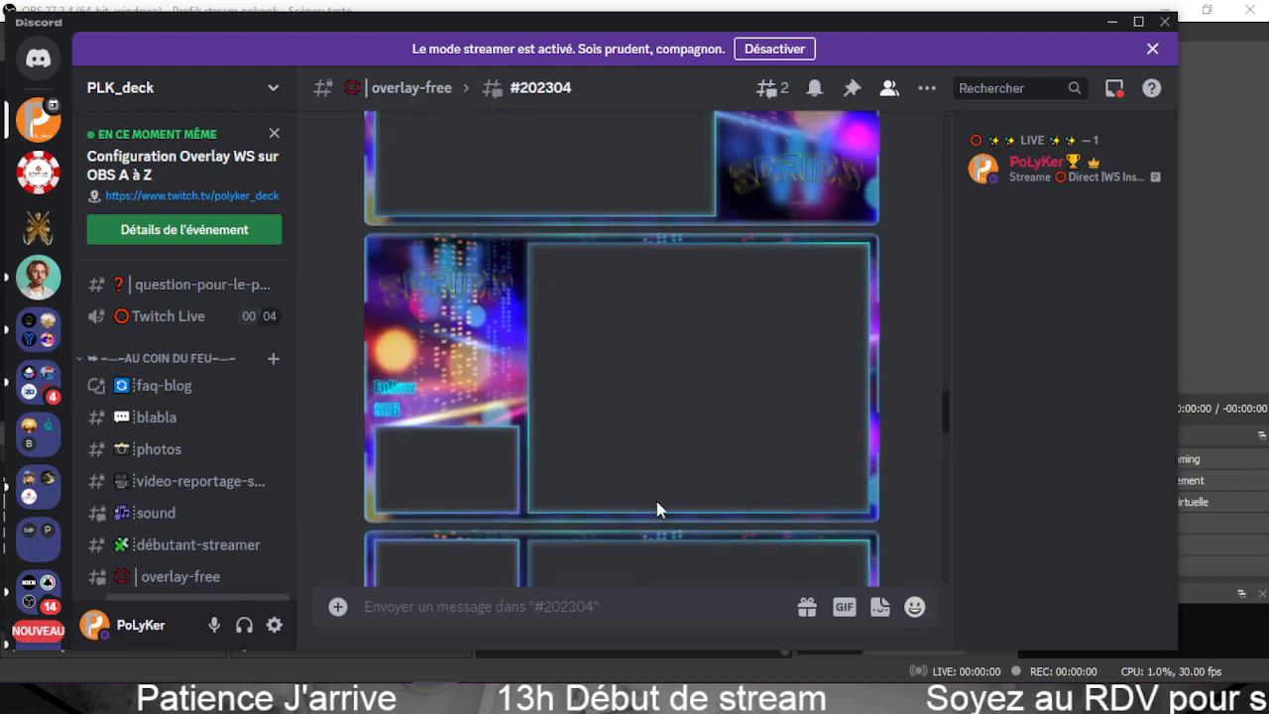
{"action": "scroll", "coordinate": [657, 504], "scroll_direction": "up", "scroll_amount": 5}
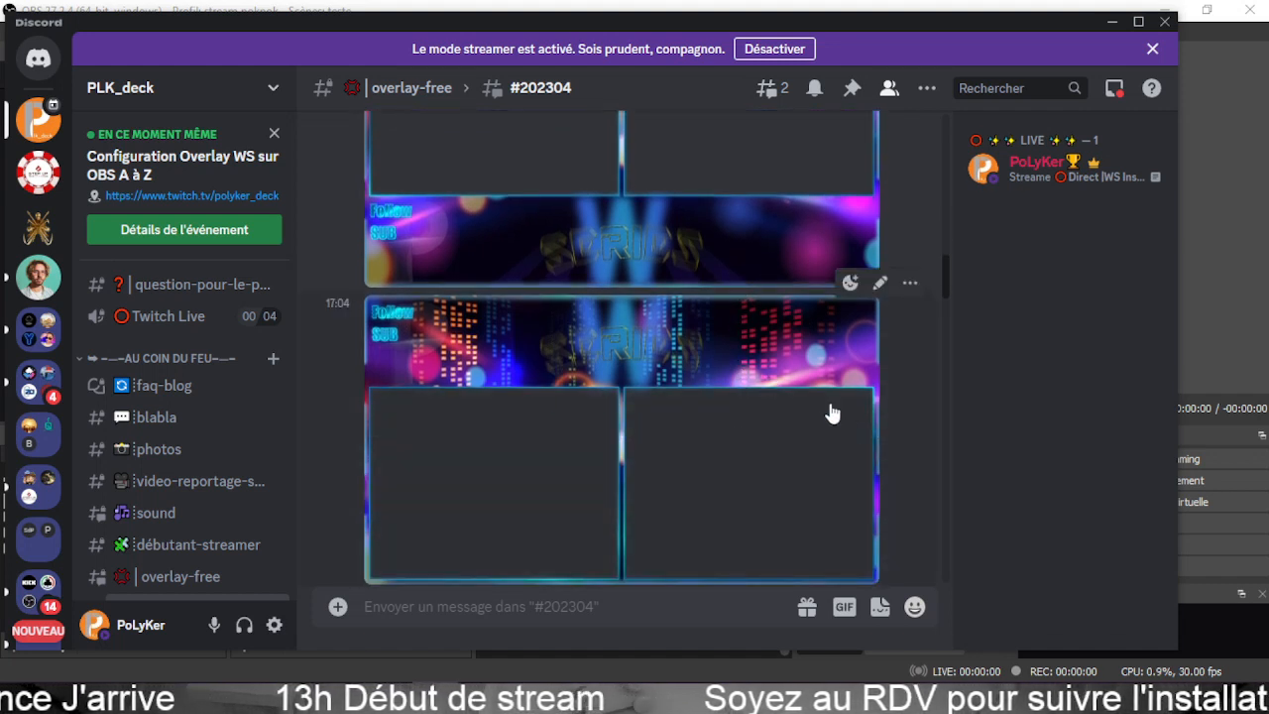
{"action": "scroll", "coordinate": [645, 417], "scroll_direction": "down", "scroll_amount": 2}
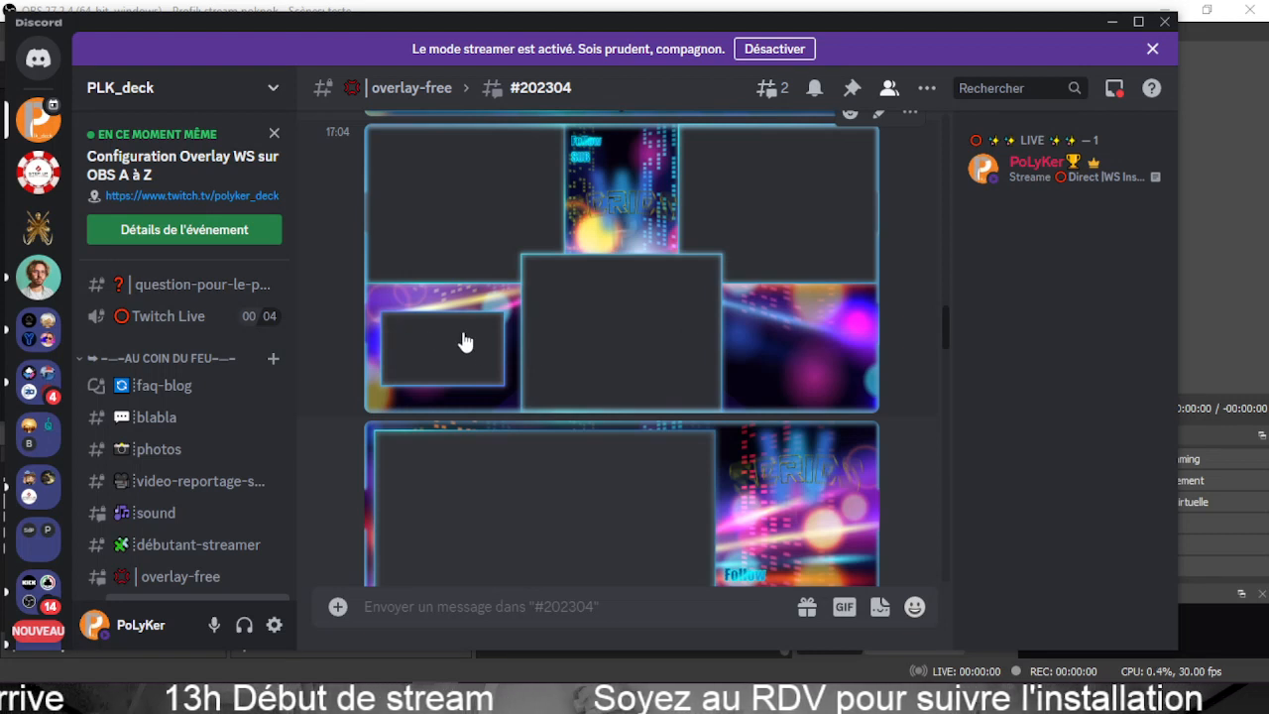
{"action": "scroll", "coordinate": [632, 380], "scroll_direction": "down", "scroll_amount": 5}
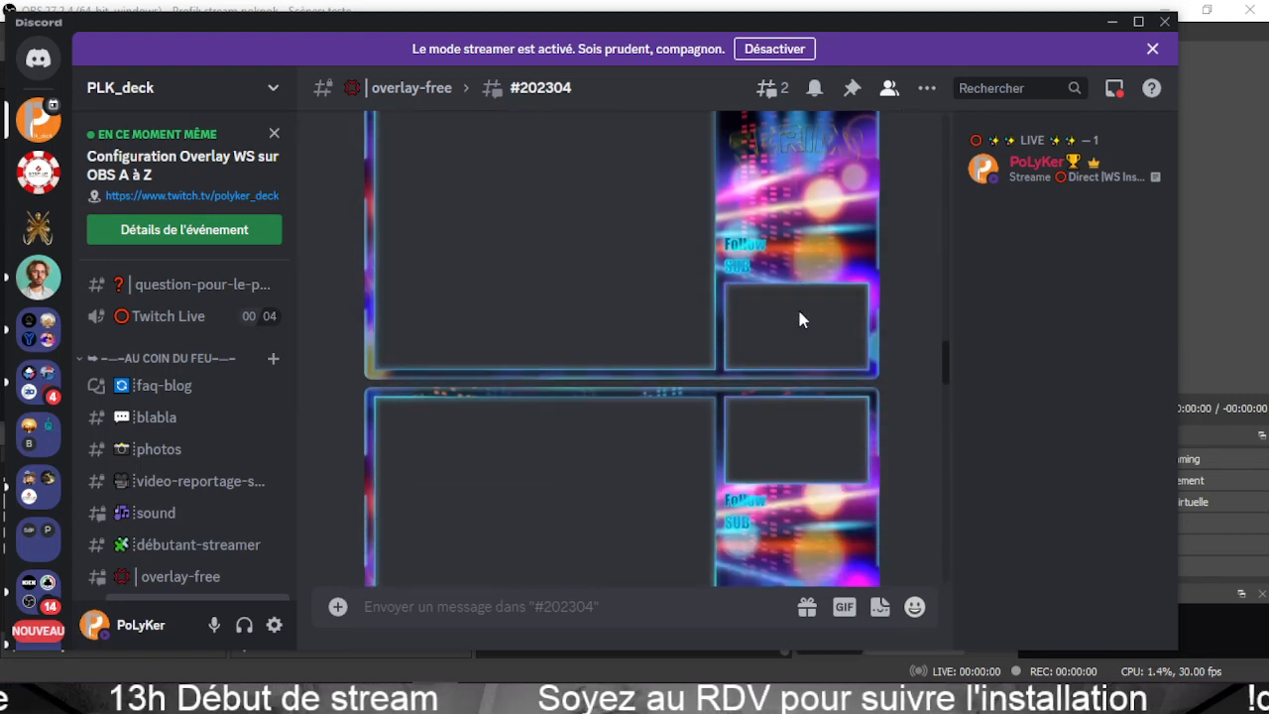
{"action": "scroll", "coordinate": [799, 315], "scroll_direction": "down", "scroll_amount": 10}
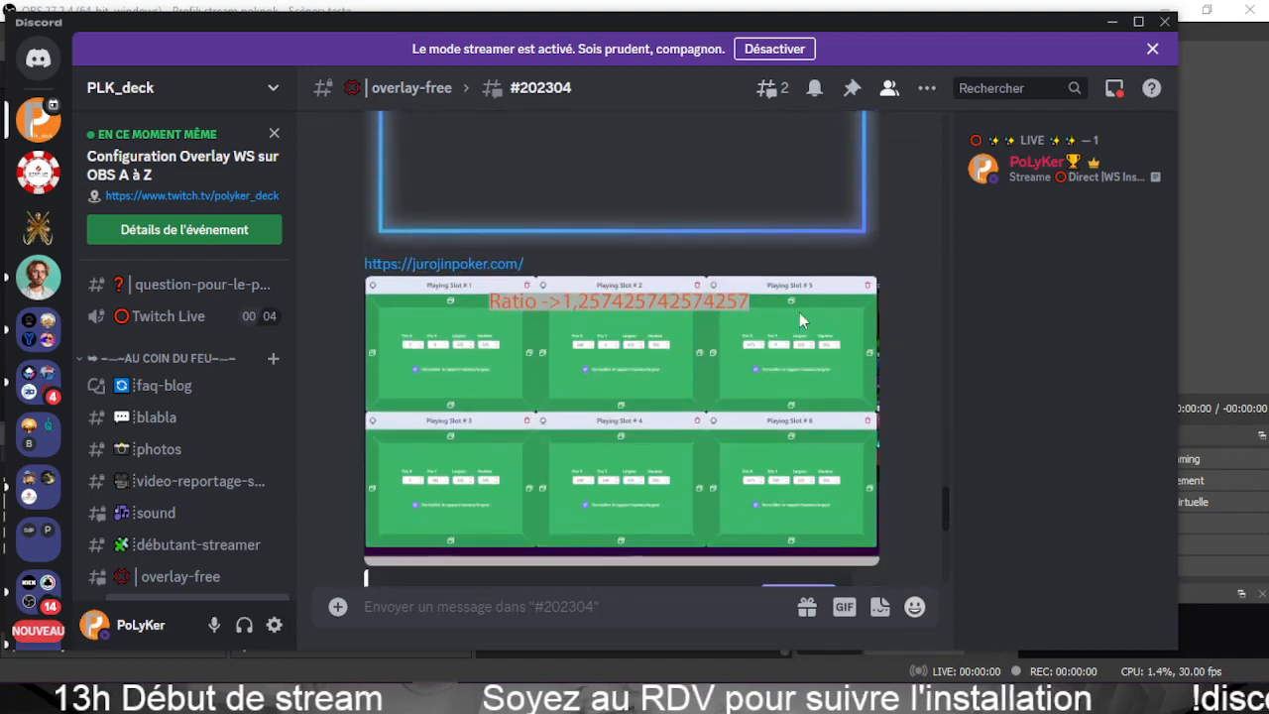
{"action": "scroll", "coordinate": [800, 320], "scroll_direction": "up", "scroll_amount": 7}
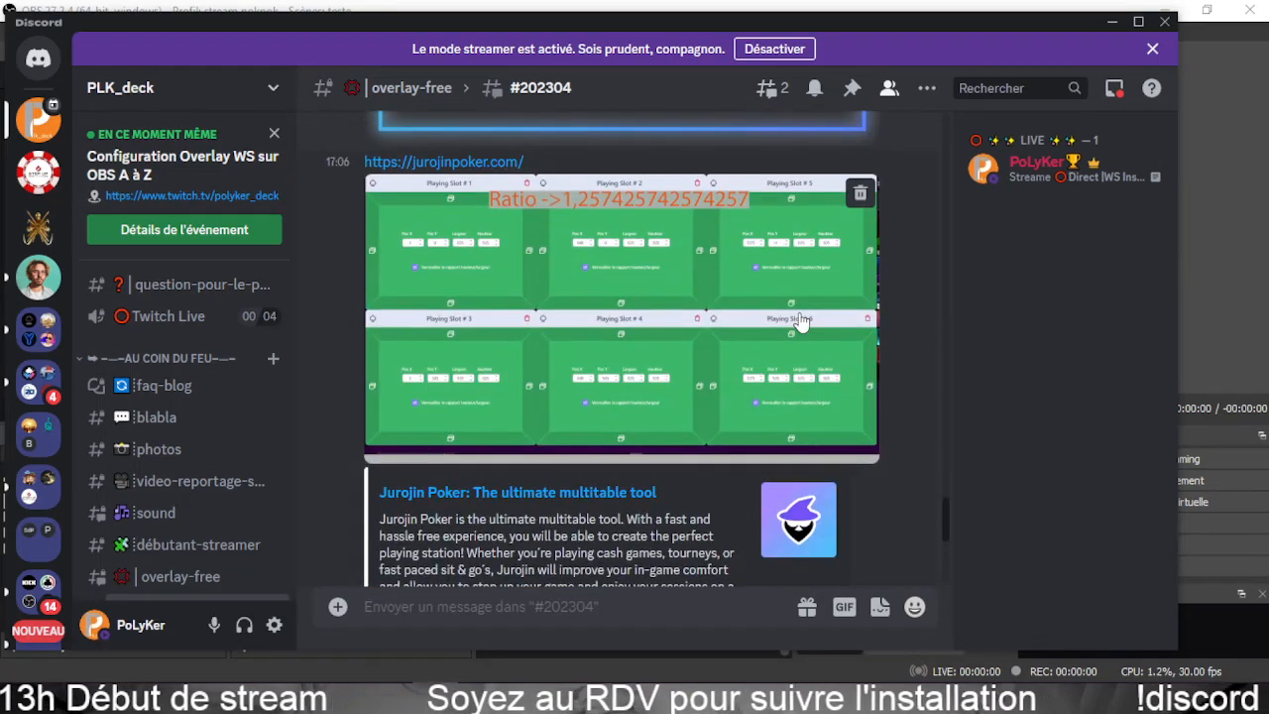
{"action": "scroll", "coordinate": [799, 319], "scroll_direction": "down", "scroll_amount": 5}
{"action": "scroll", "coordinate": [799, 319], "scroll_direction": "up", "scroll_amount": 3}
{"action": "scroll", "coordinate": [797, 308], "scroll_direction": "down", "scroll_amount": 4}
{"action": "scroll", "coordinate": [797, 307], "scroll_direction": "up", "scroll_amount": 3}
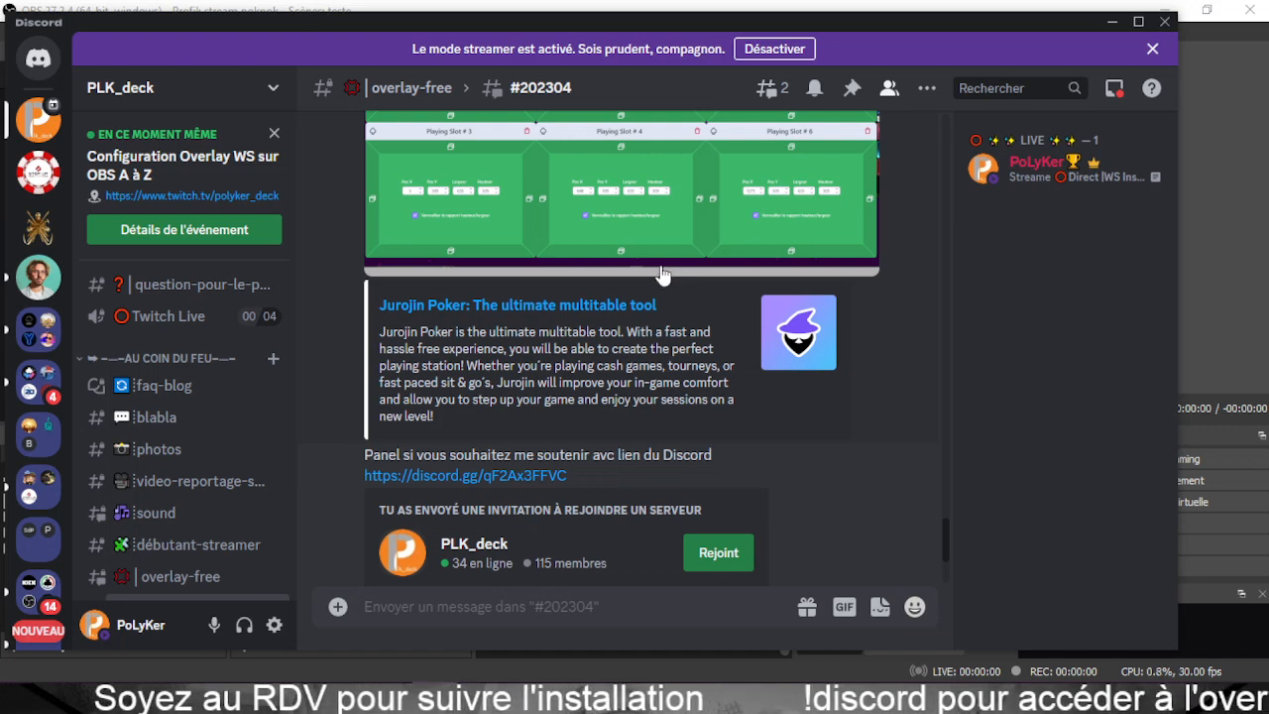
Open the blue webcam frame in the web browser and save it as 202304_plk_free_ws_cadreCam, a PNG Image, in the Twtcht 23 folder.
{"action": "scroll", "coordinate": [626, 287], "scroll_direction": "up", "scroll_amount": 5}
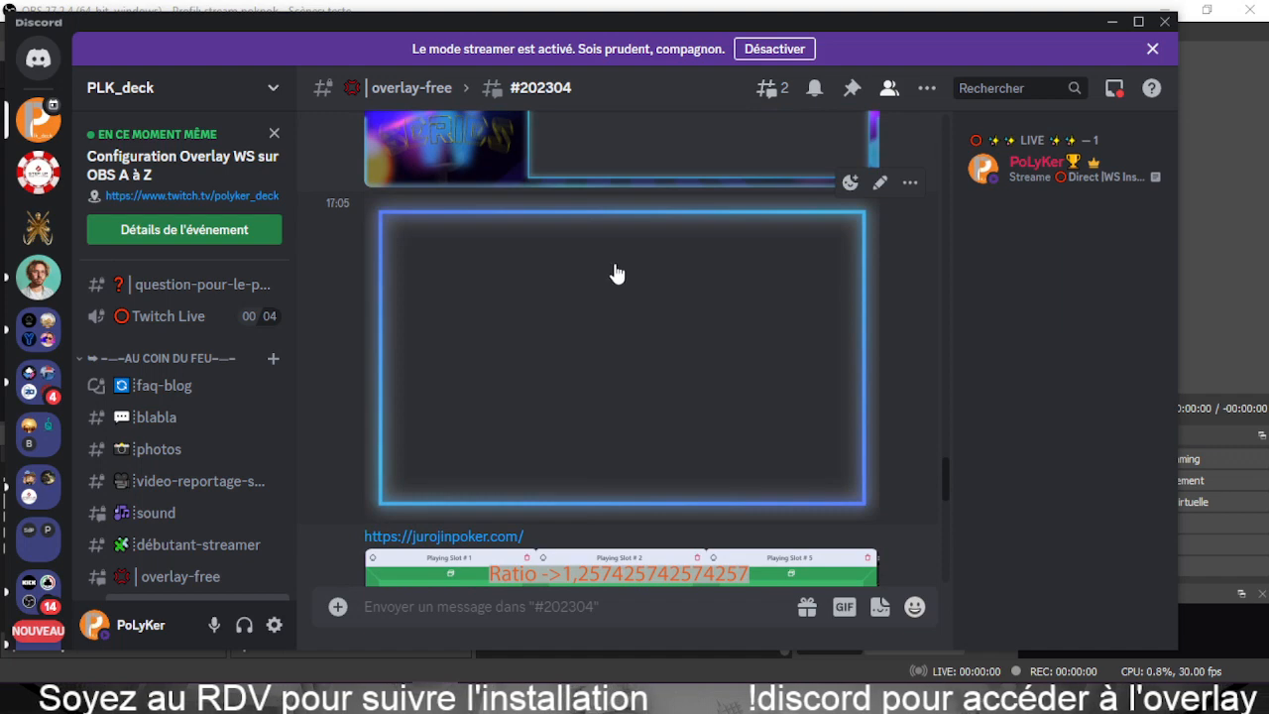
{"action": "left_click", "coordinate": [614, 273]}
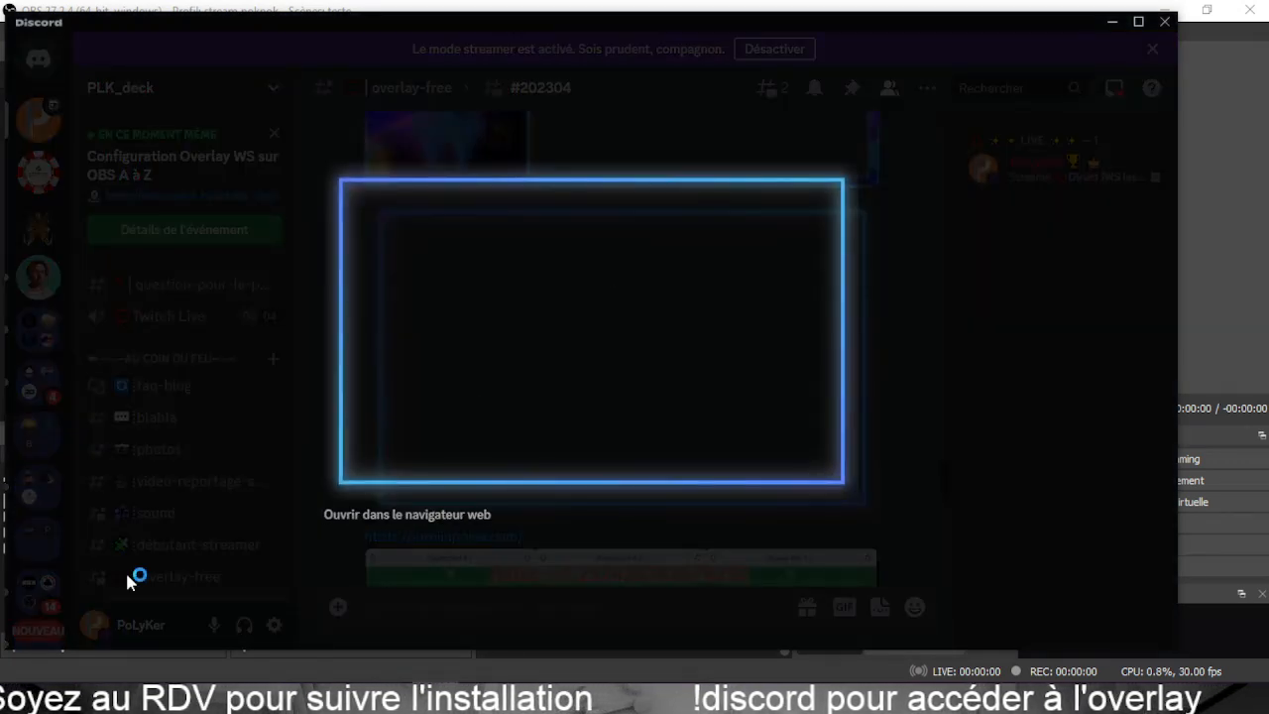
{"action": "left_click_drag", "start_coordinate": [0, 159], "coordinate": [814, 8]}
{"action": "right_click", "coordinate": [785, 282]}
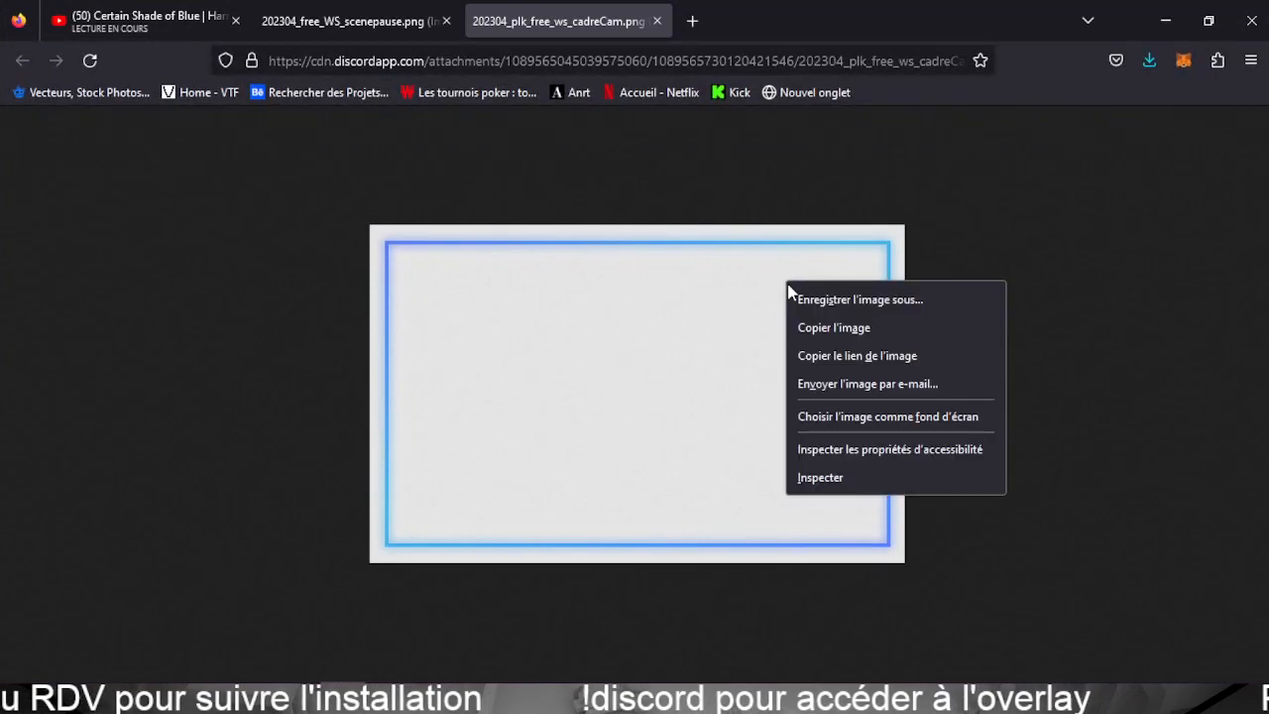
{"action": "left_click", "coordinate": [812, 300]}
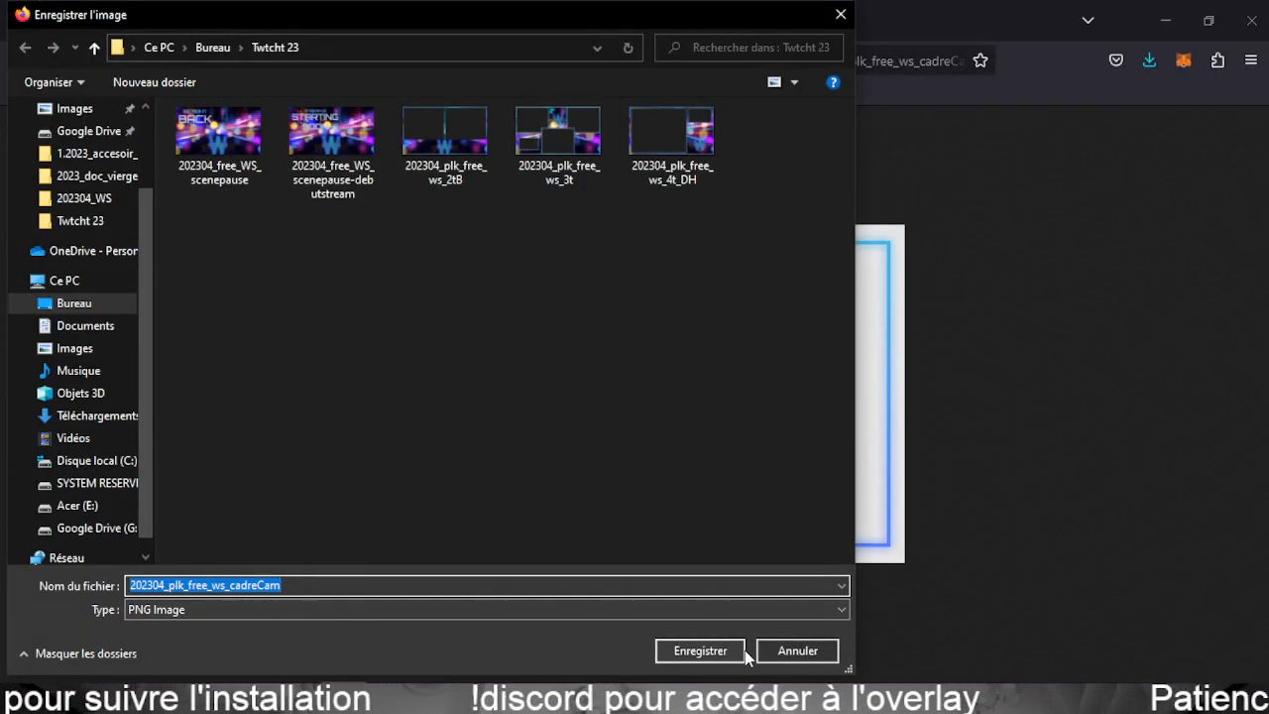
{"action": "left_click", "coordinate": [726, 656]}
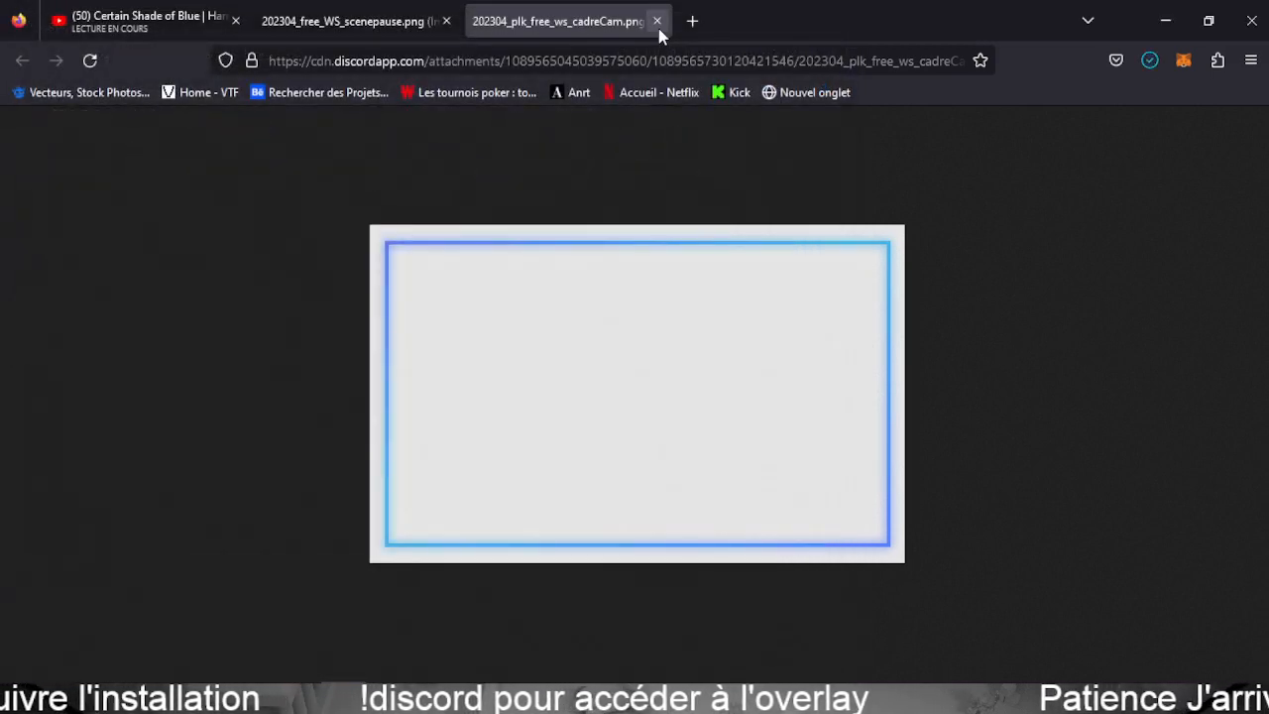
Put the browser away, close the webcam frame preview and minimize Discord to switch to OBS.
{"action": "left_click_drag", "start_coordinate": [768, 28], "coordinate": [0, 212]}
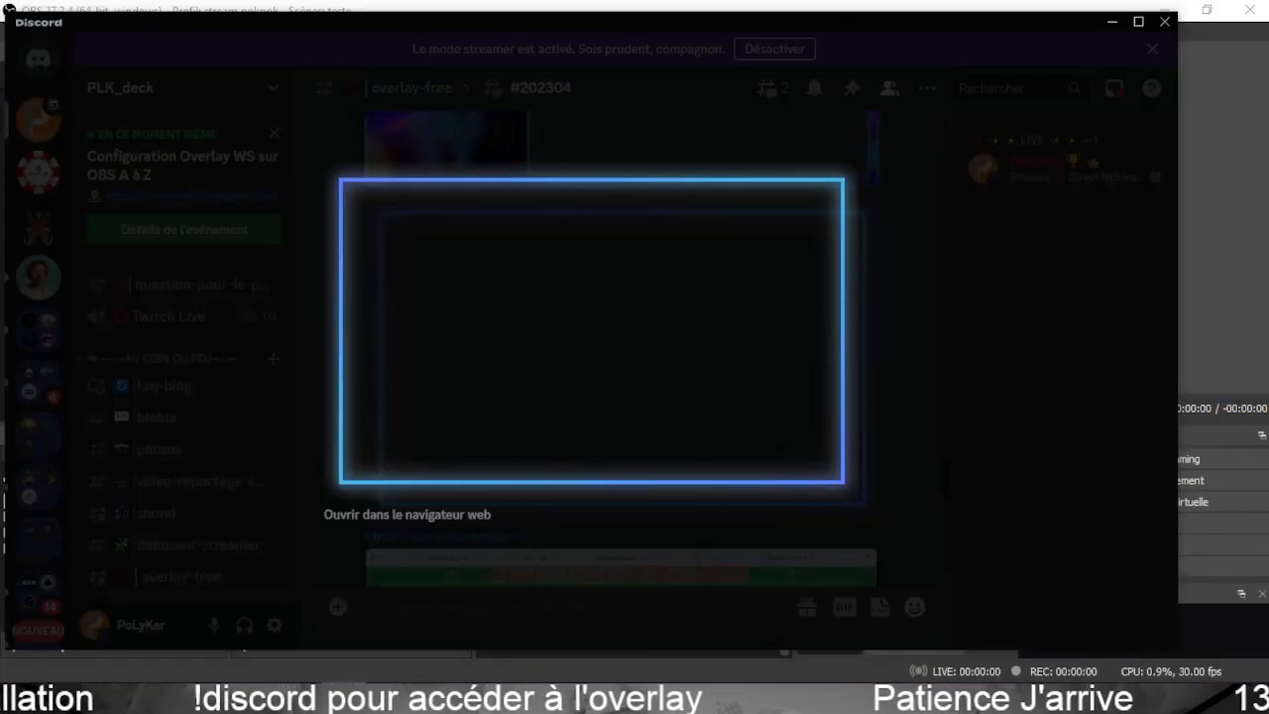
{"action": "left_click", "coordinate": [281, 227]}
{"action": "left_click", "coordinate": [1111, 21]}
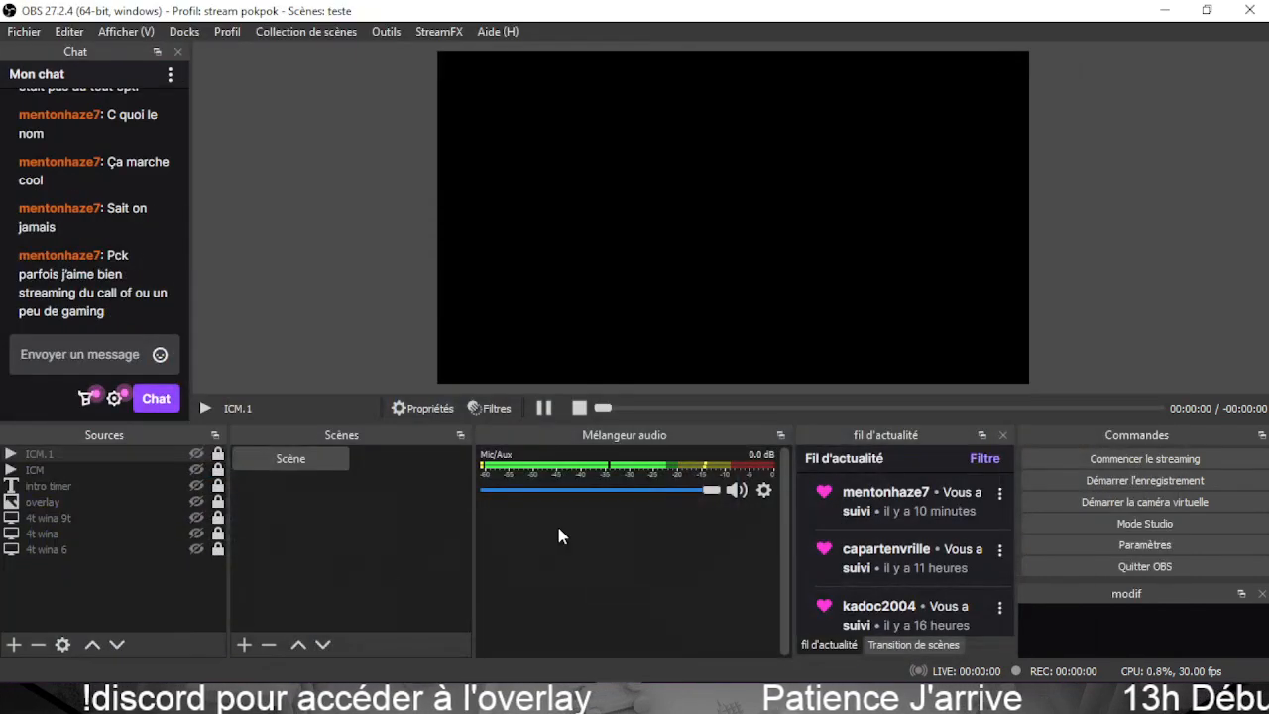
Switch the scene display to list mode and back to grid mode, keeping Scène selected.
{"action": "right_click", "coordinate": [323, 466]}
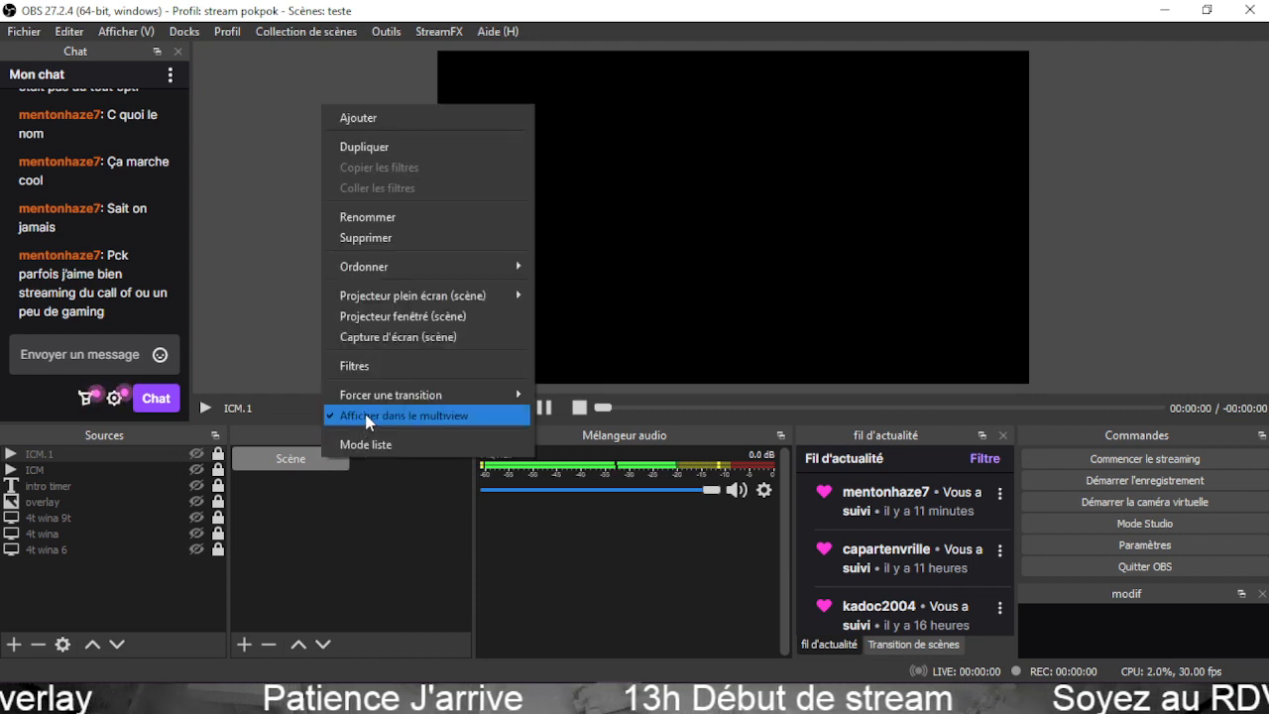
{"action": "left_click", "coordinate": [365, 446]}
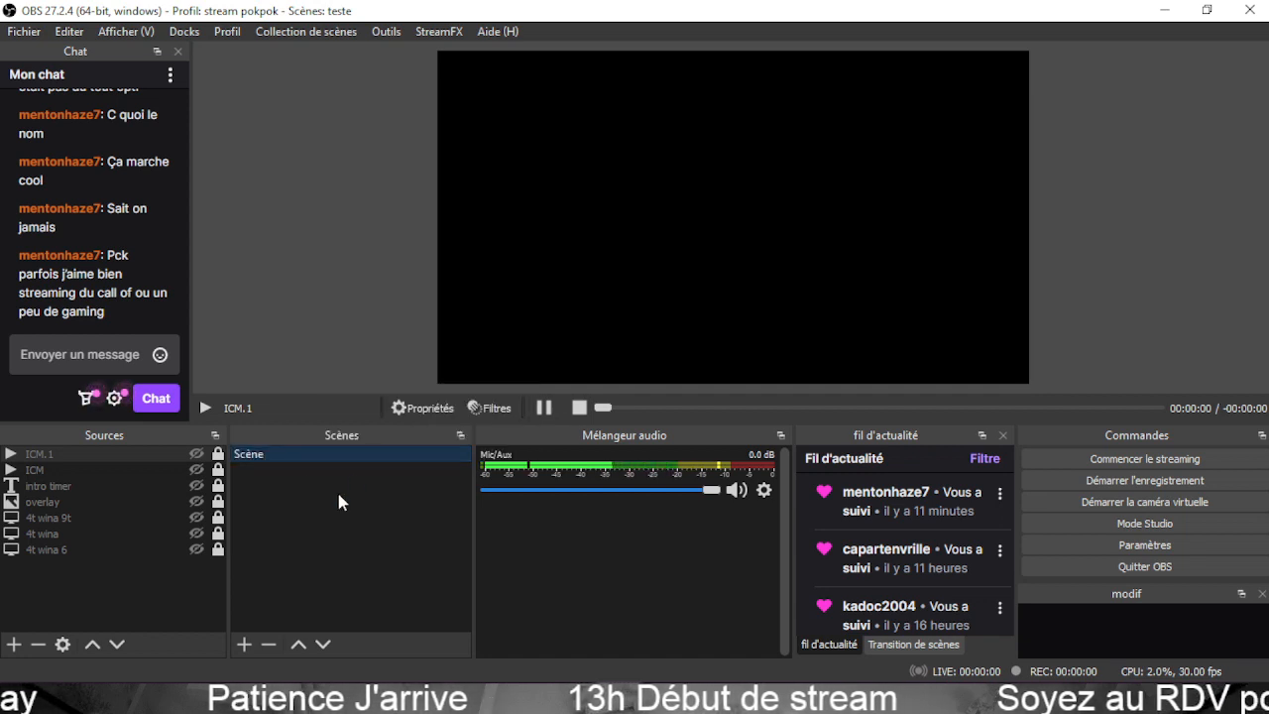
{"action": "right_click", "coordinate": [273, 451]}
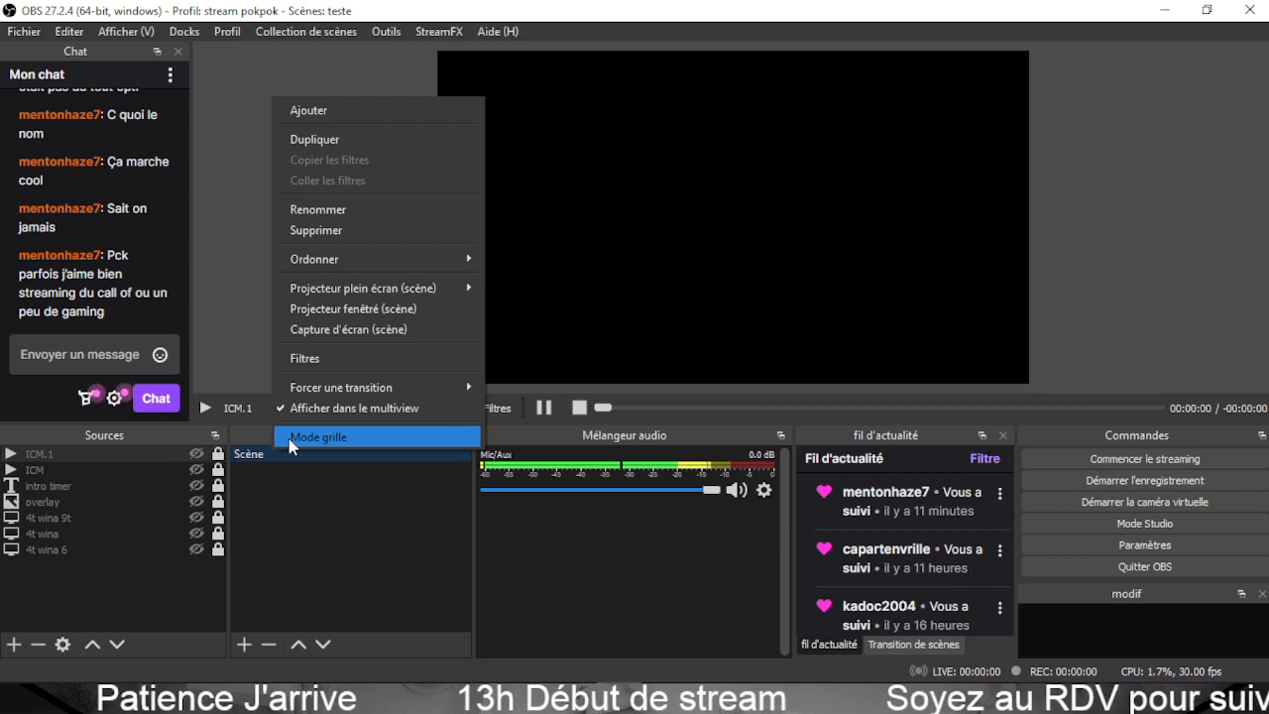
{"action": "left_click", "coordinate": [289, 439]}
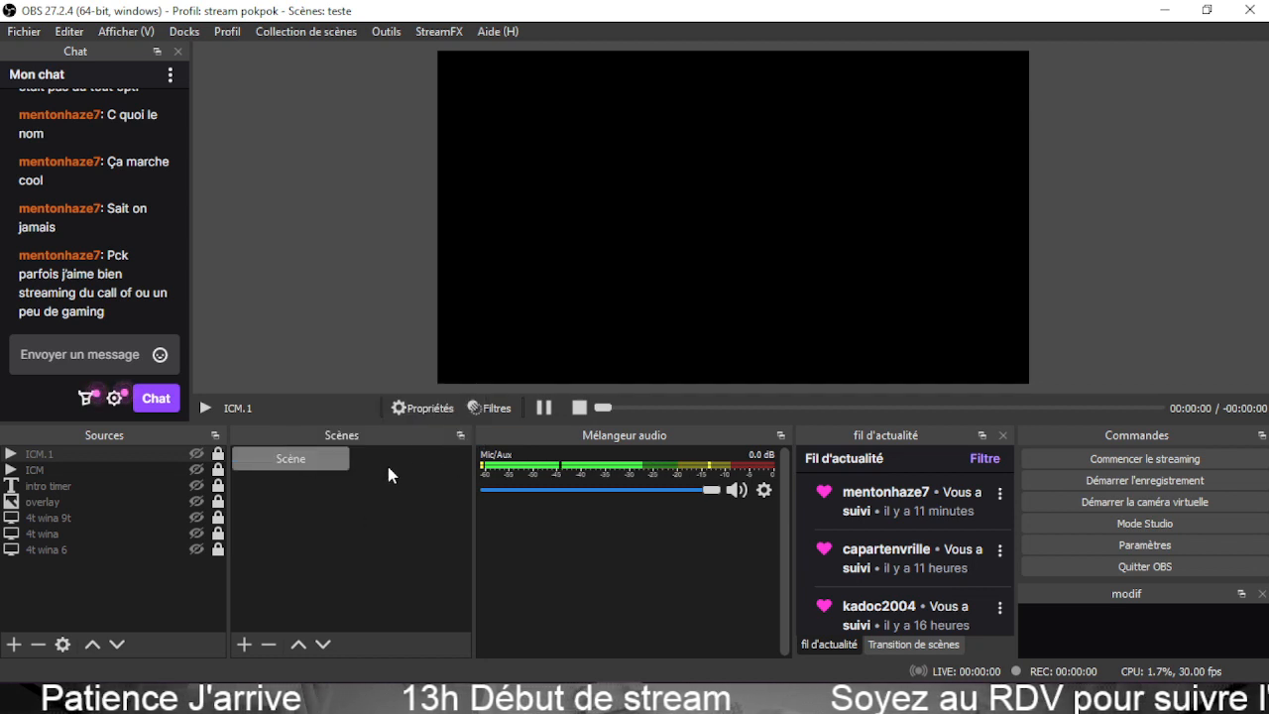
{"action": "left_click", "coordinate": [288, 454]}
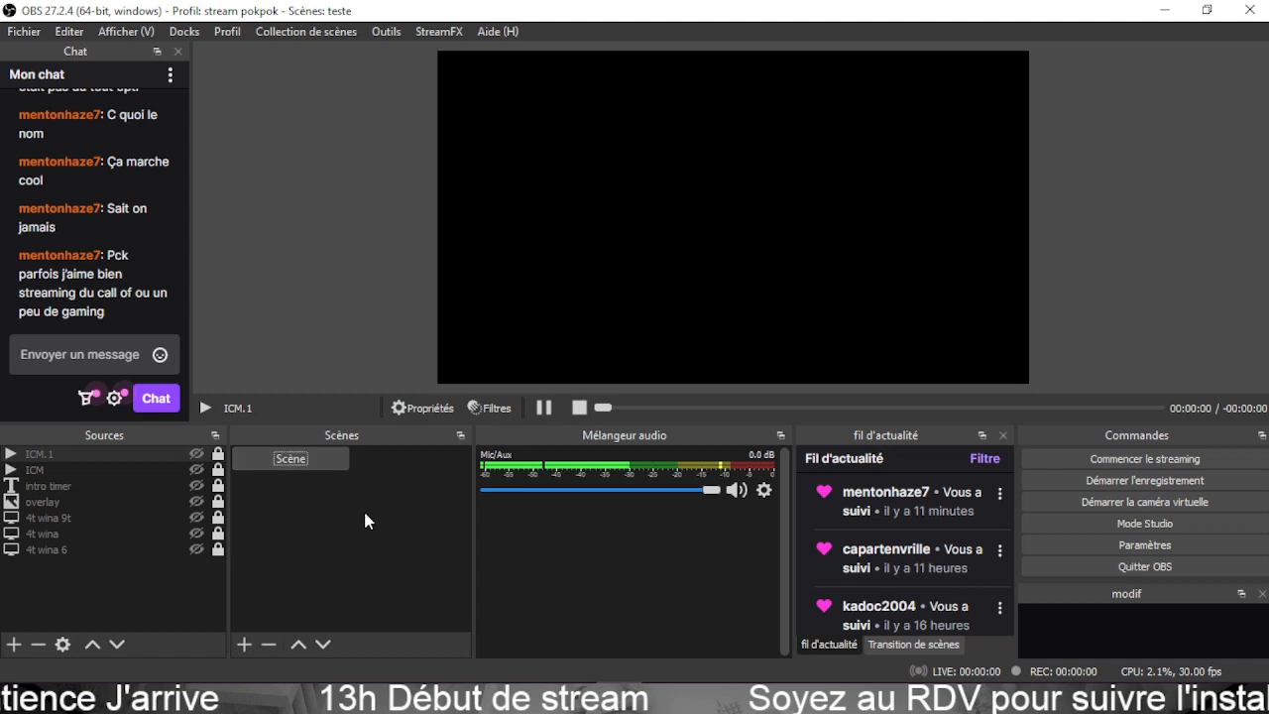
Add a new scene named "Scène de départ".
{"action": "left_click", "coordinate": [244, 643]}
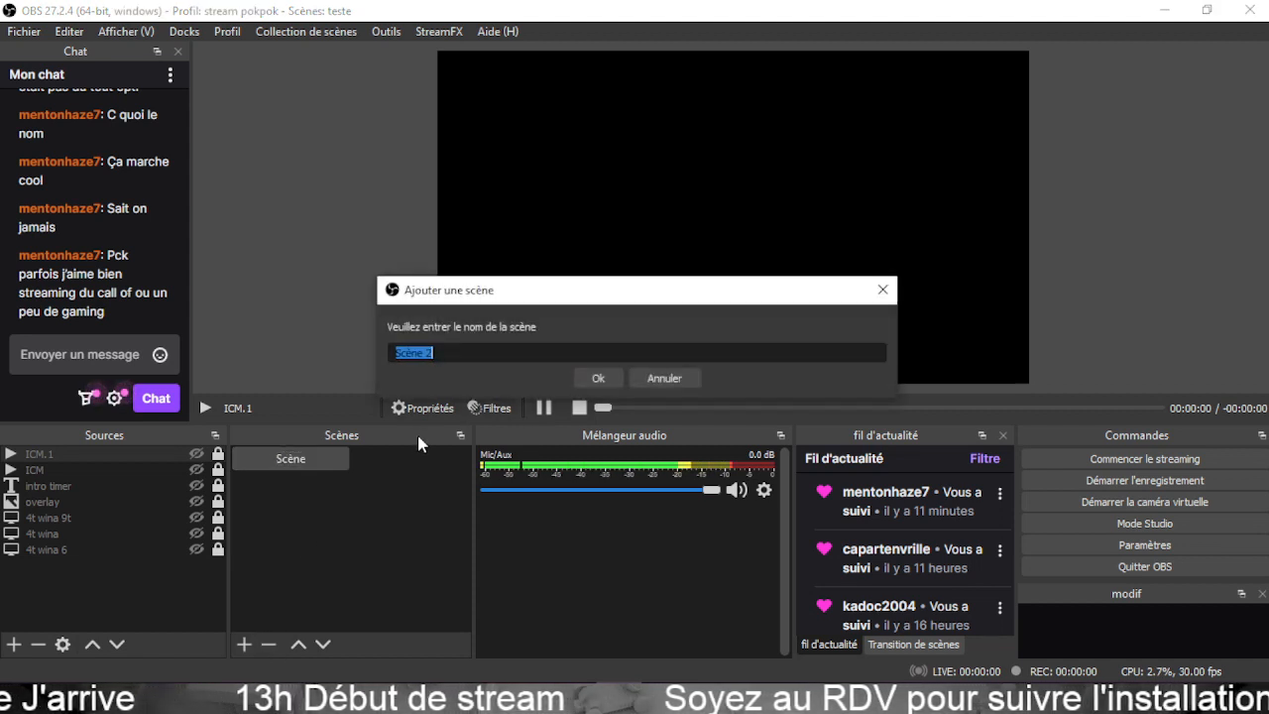
{"action": "type", "text": "S"}
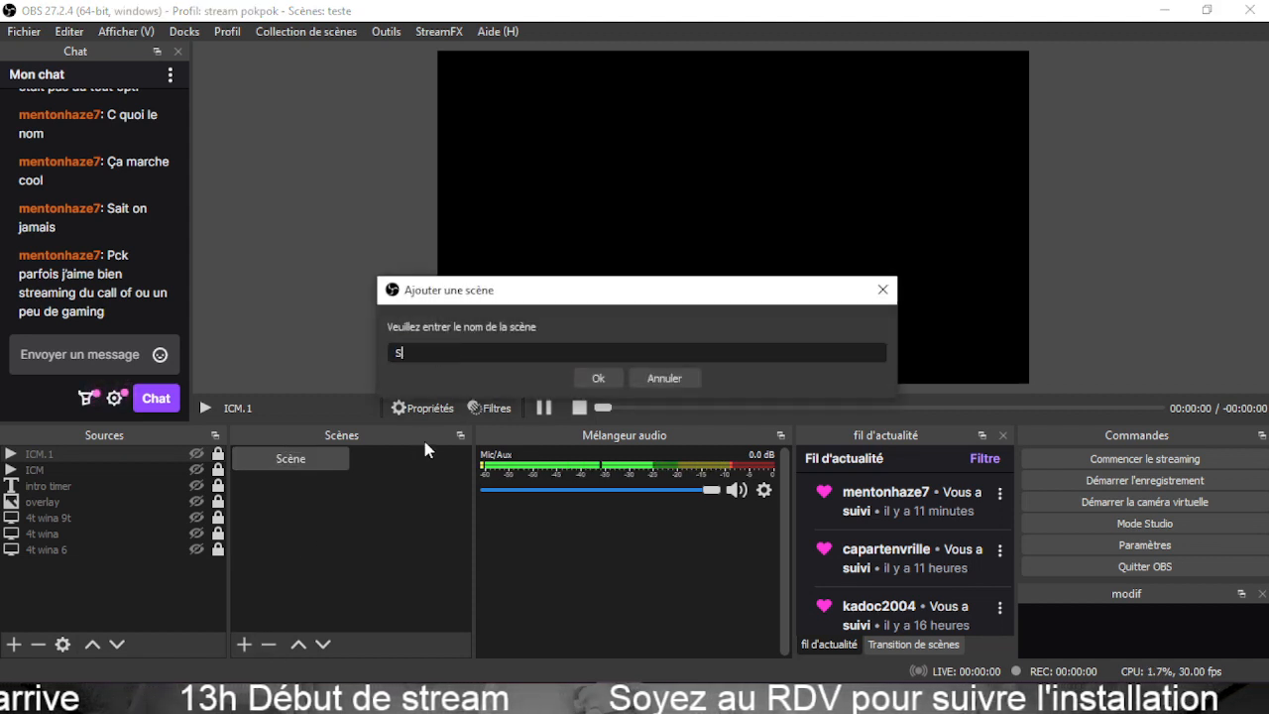
{"action": "type", "text": "cè"}
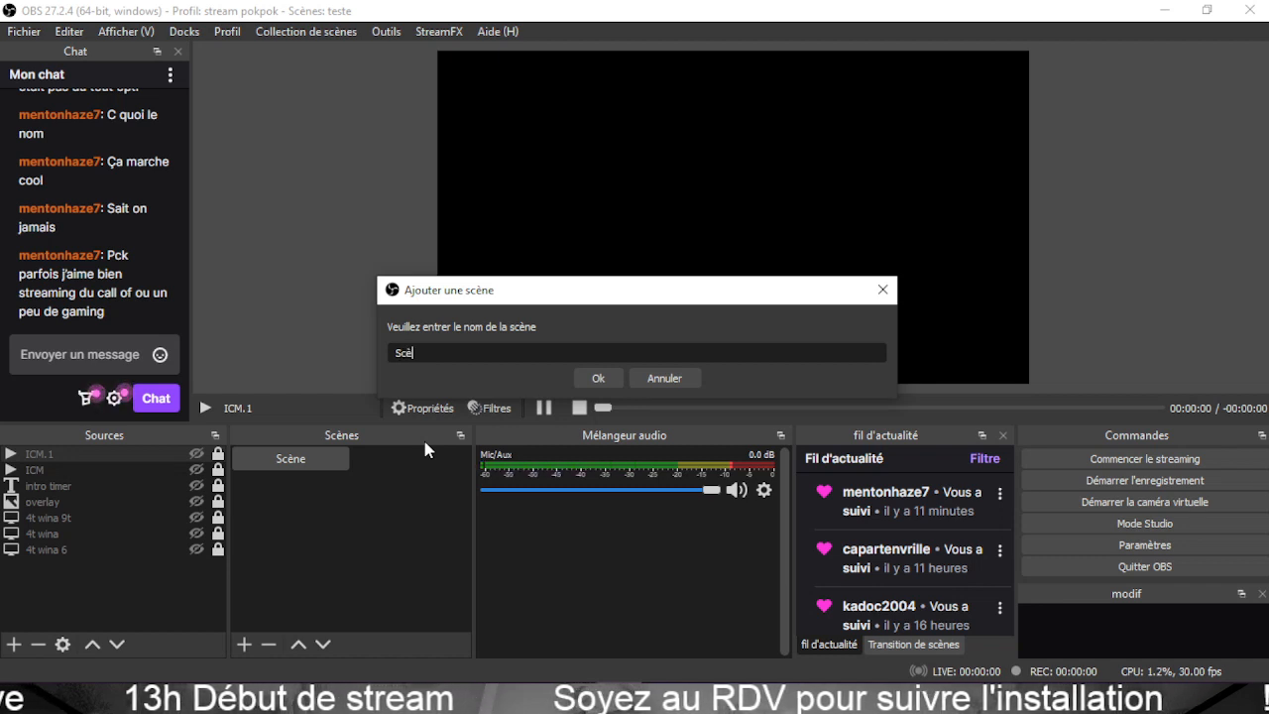
{"action": "type", "text": "ne de départ"}
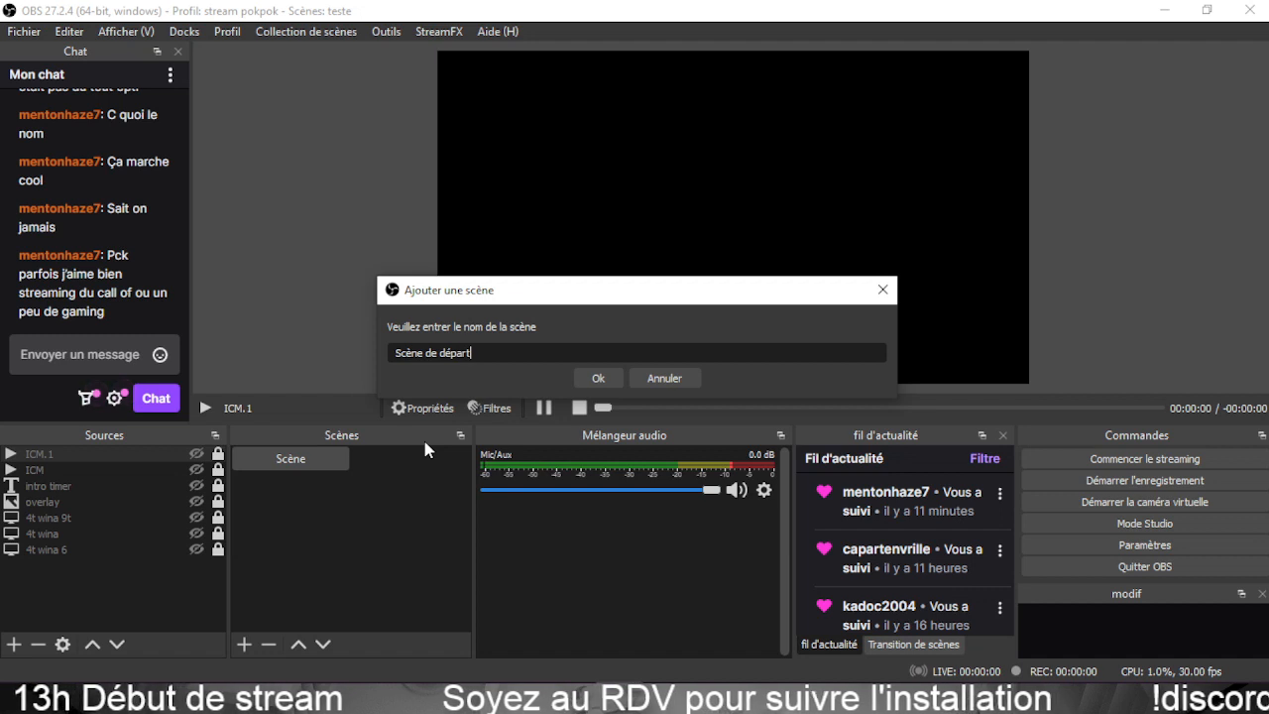
{"action": "left_click", "coordinate": [598, 379]}
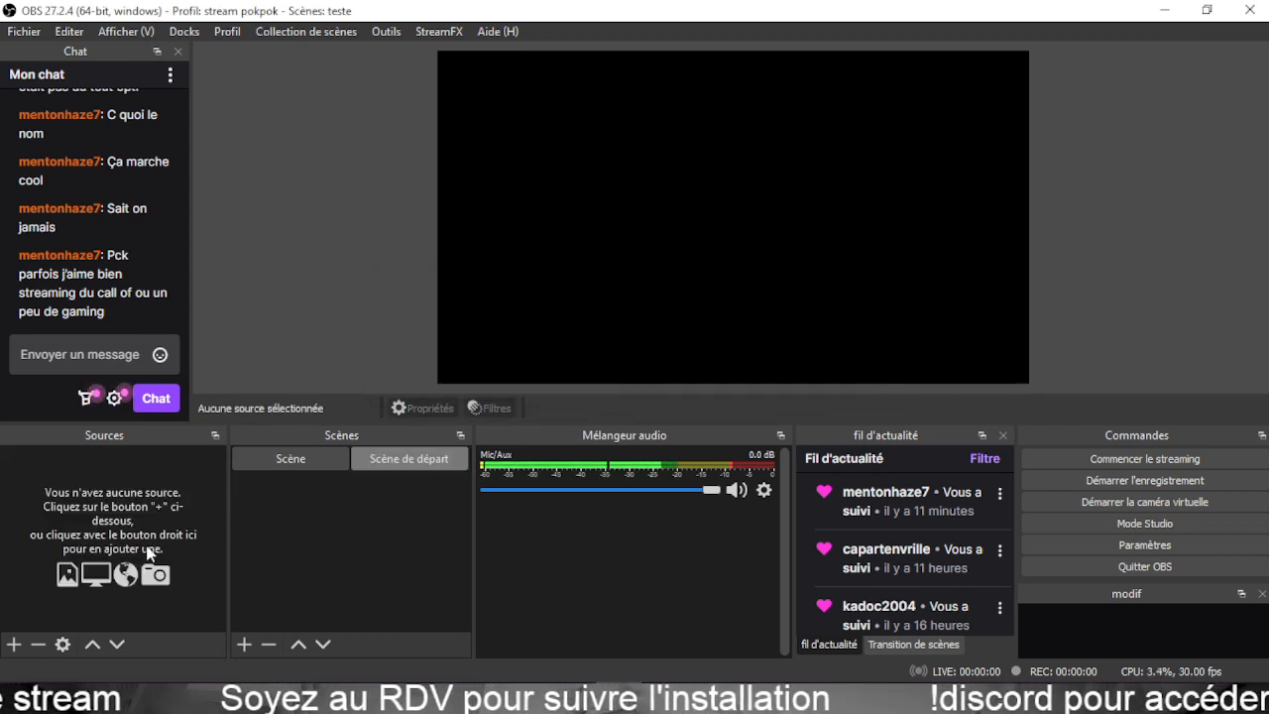
Add a new scene named "Scène de pause".
{"action": "left_click", "coordinate": [243, 644]}
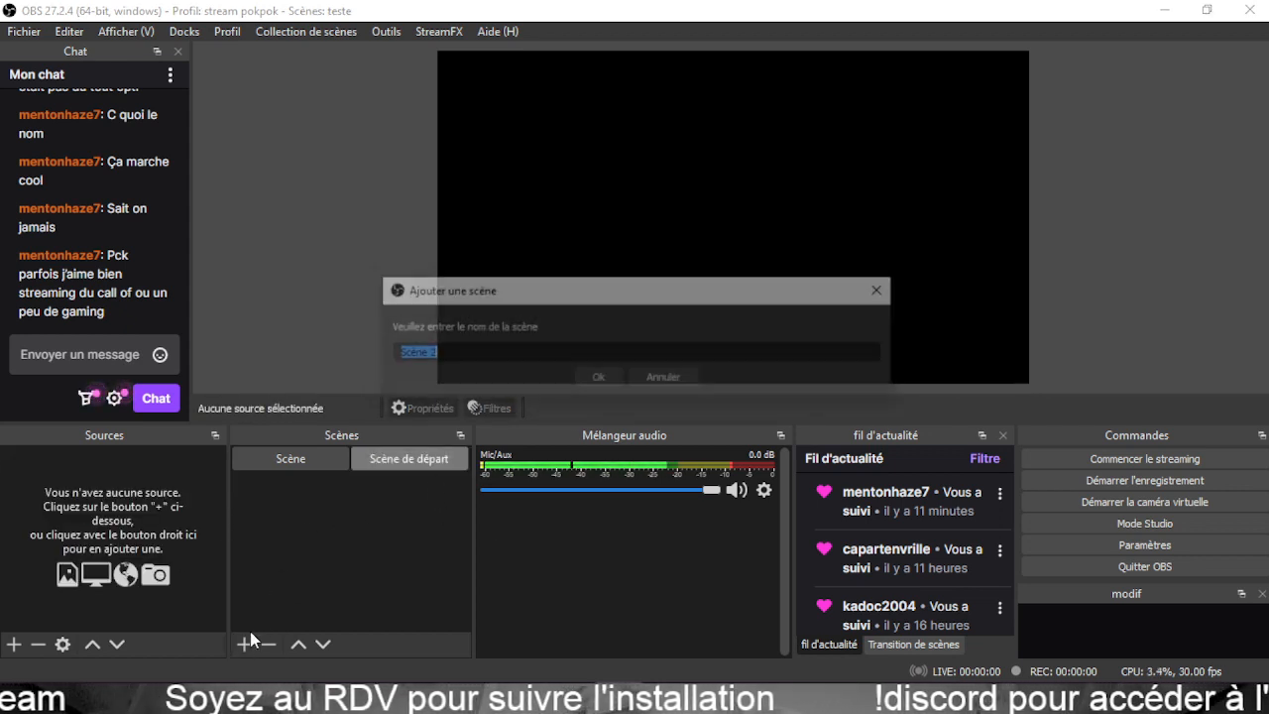
{"action": "type", "text": "Sc"}
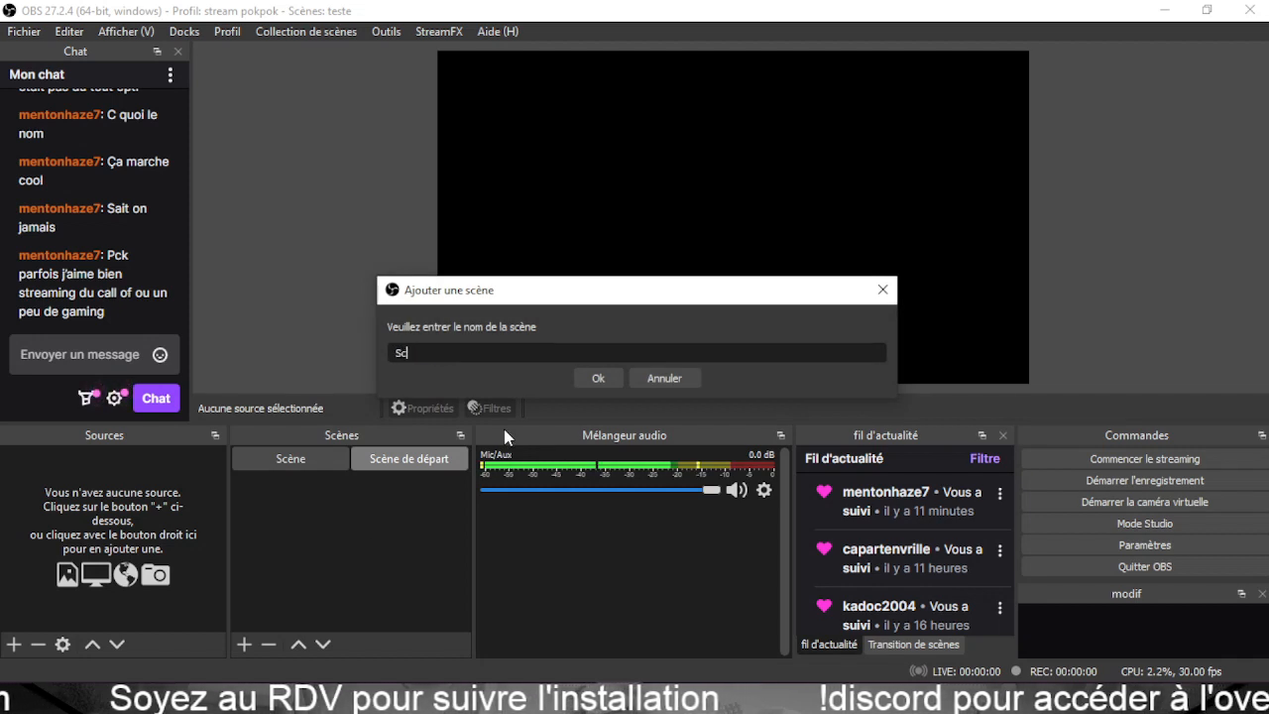
{"action": "type", "text": "ène de pause"}
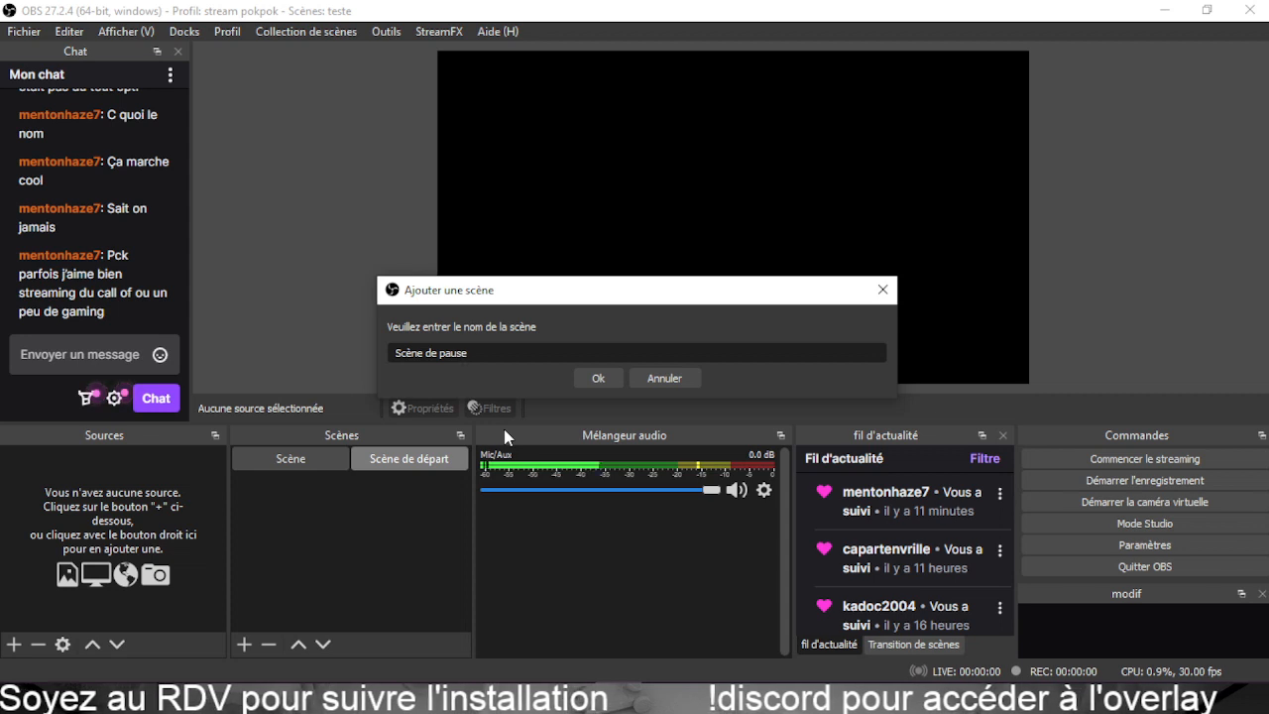
{"action": "left_click", "coordinate": [607, 381]}
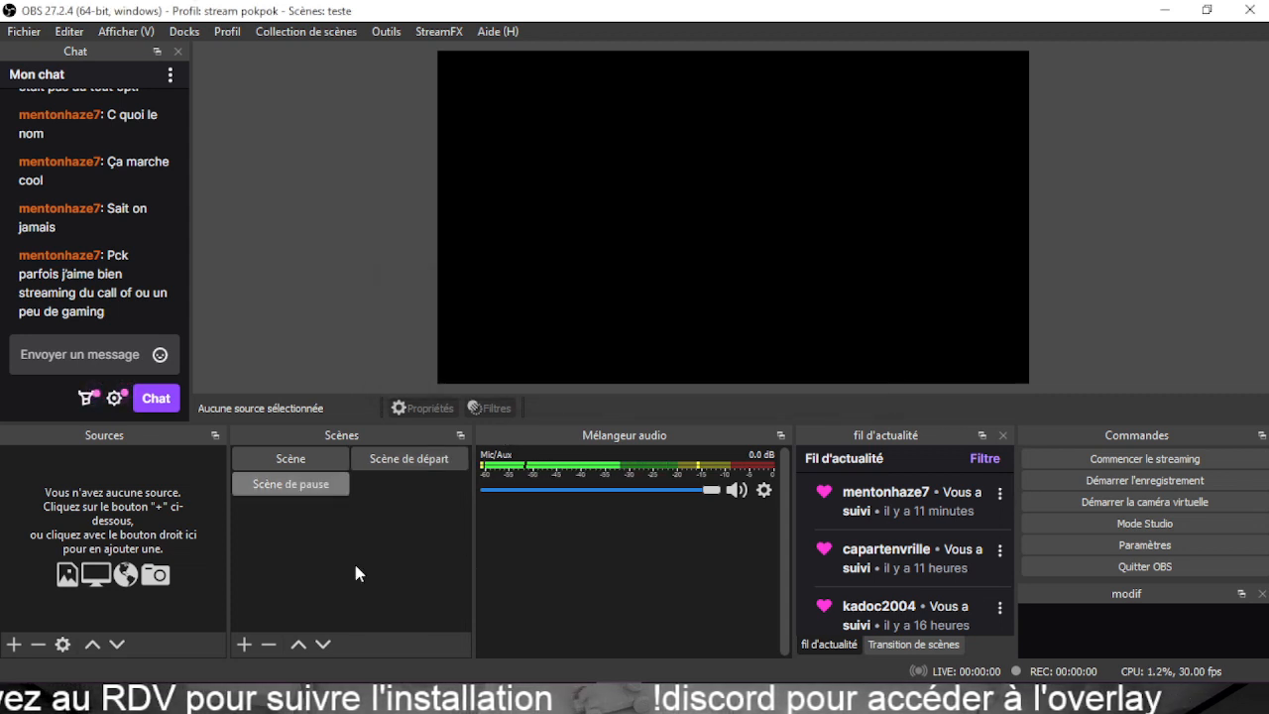
Add a new scene named "1T".
{"action": "left_click", "coordinate": [244, 643]}
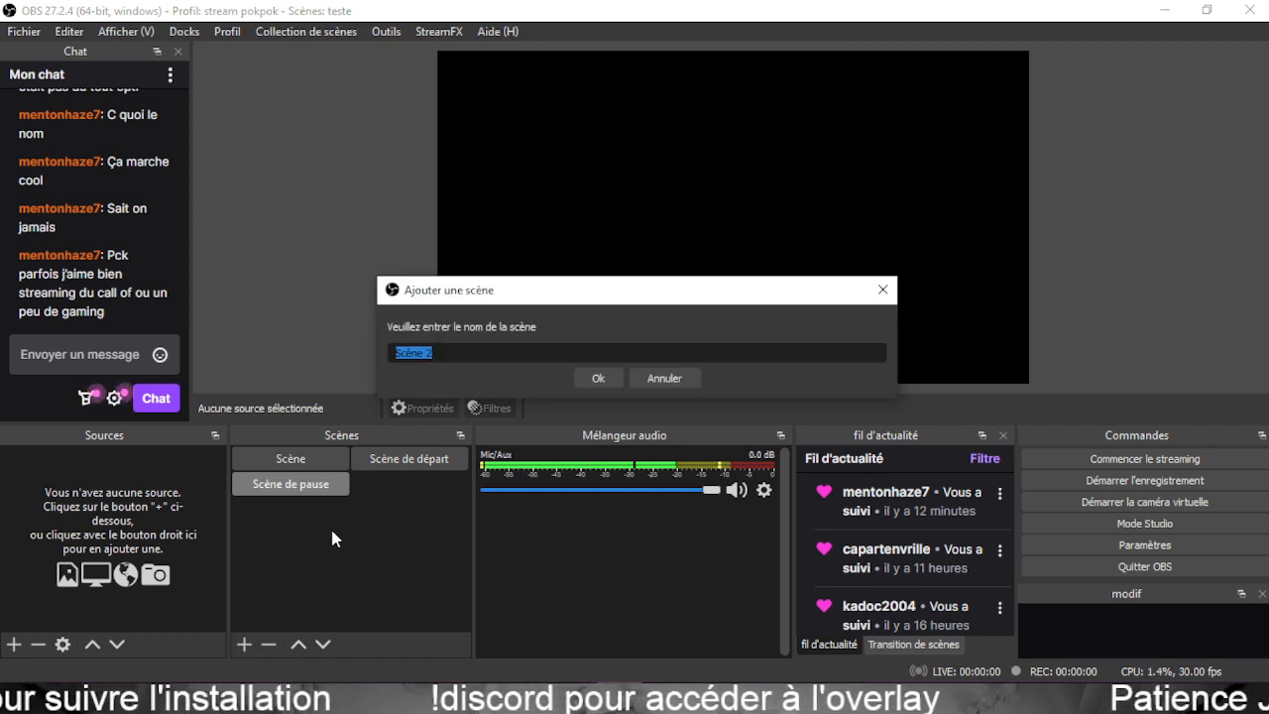
{"action": "type", "text": "Scè"}
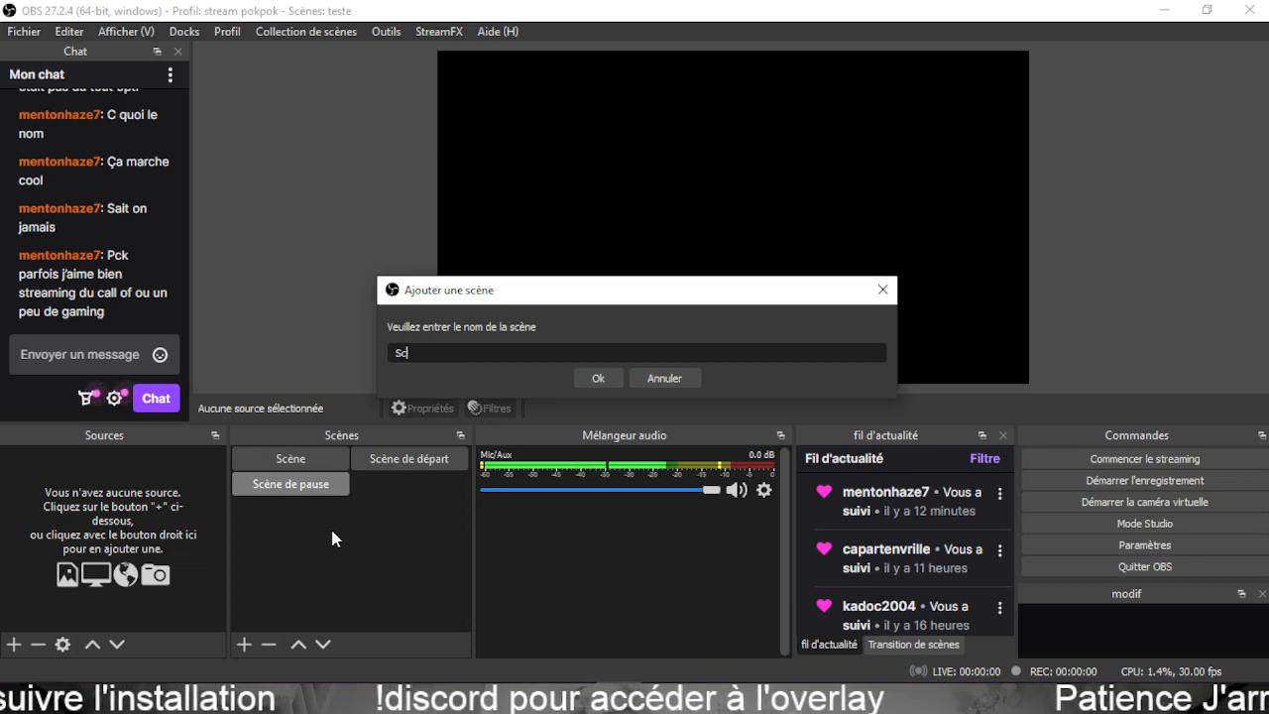
{"action": "key", "text": "BackSpace"}
{"action": "key", "text": "BackSpace"}
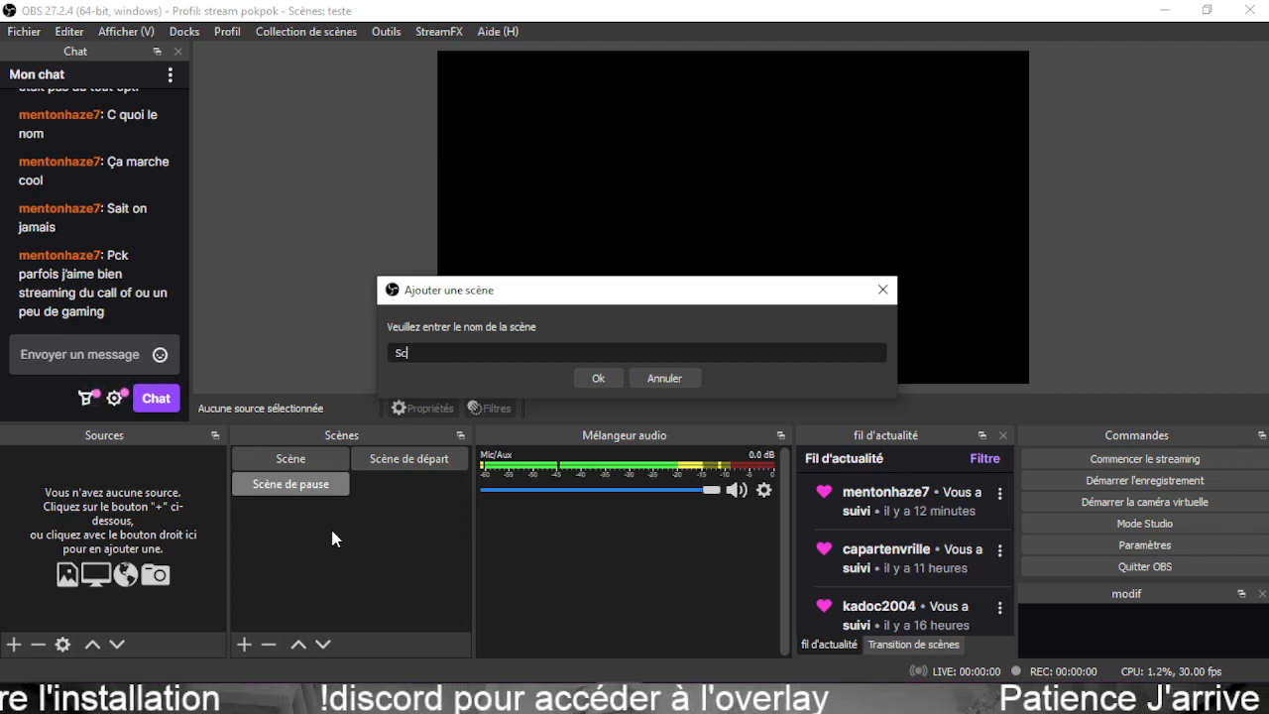
{"action": "type", "text": "ec"}
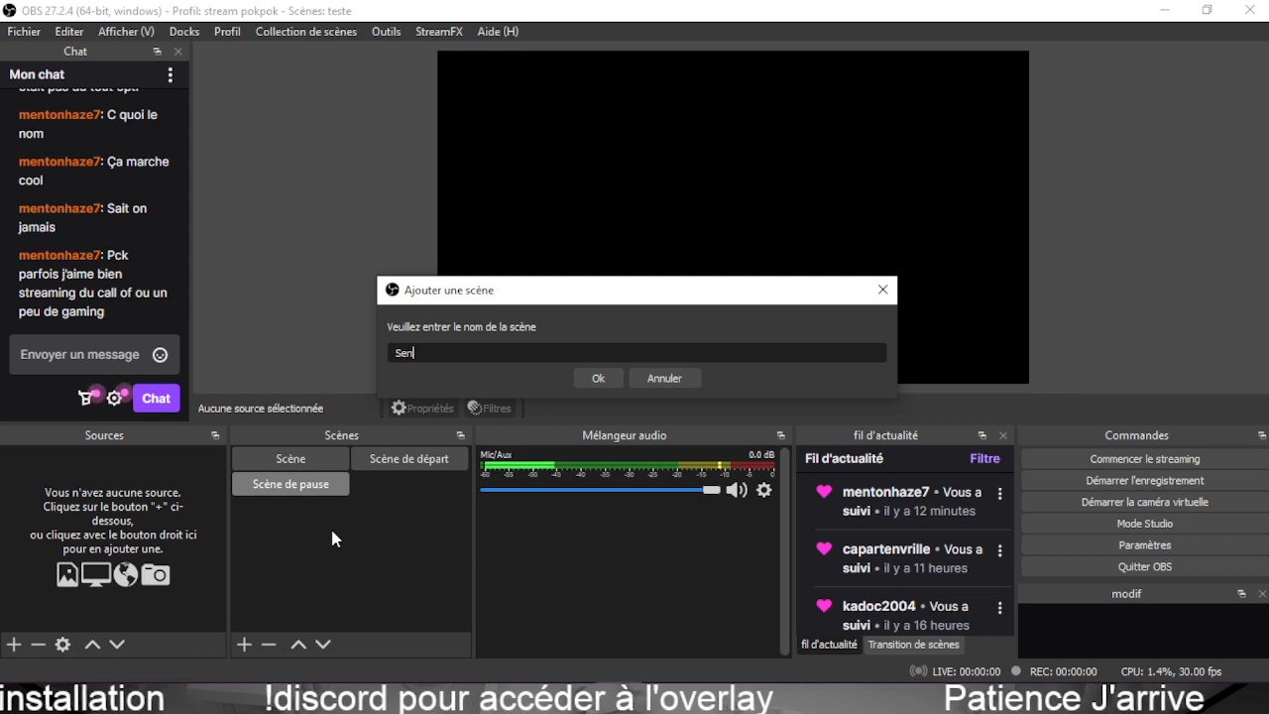
{"action": "key", "text": "BackSpace"}
{"action": "key", "text": "BackSpace"}
{"action": "key", "text": "BackSpace"}
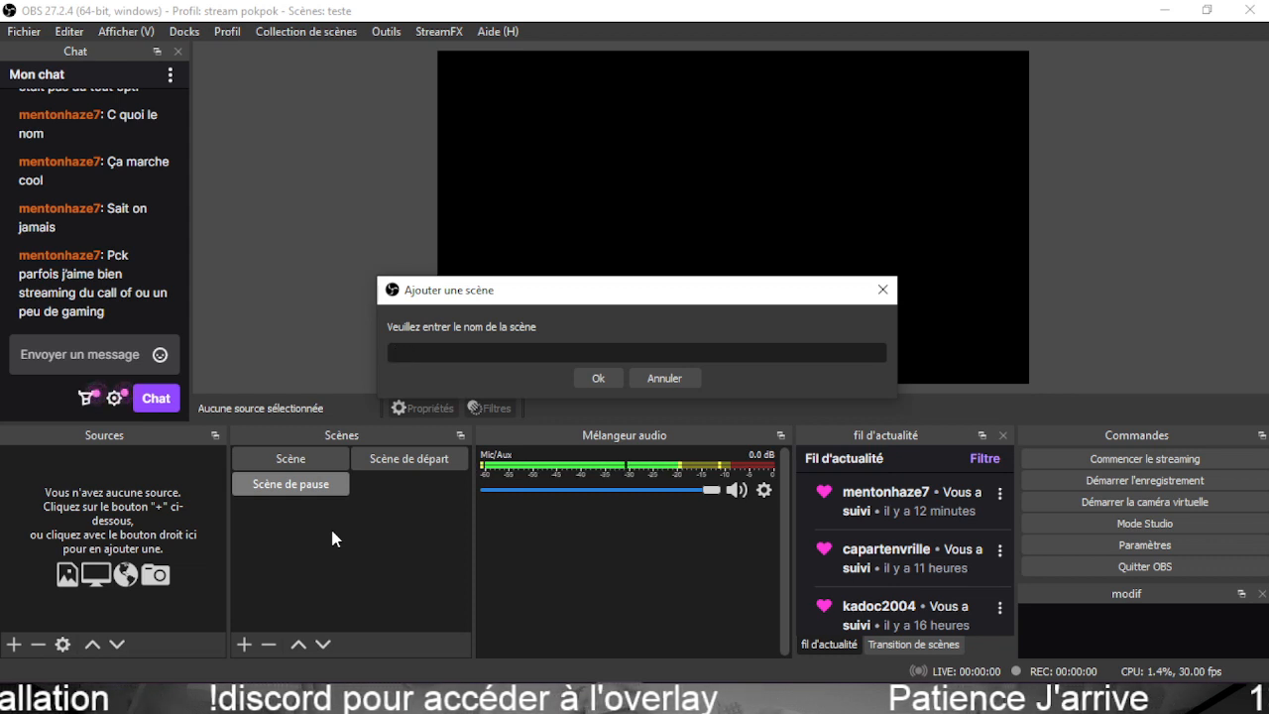
{"action": "type", "text": "1T"}
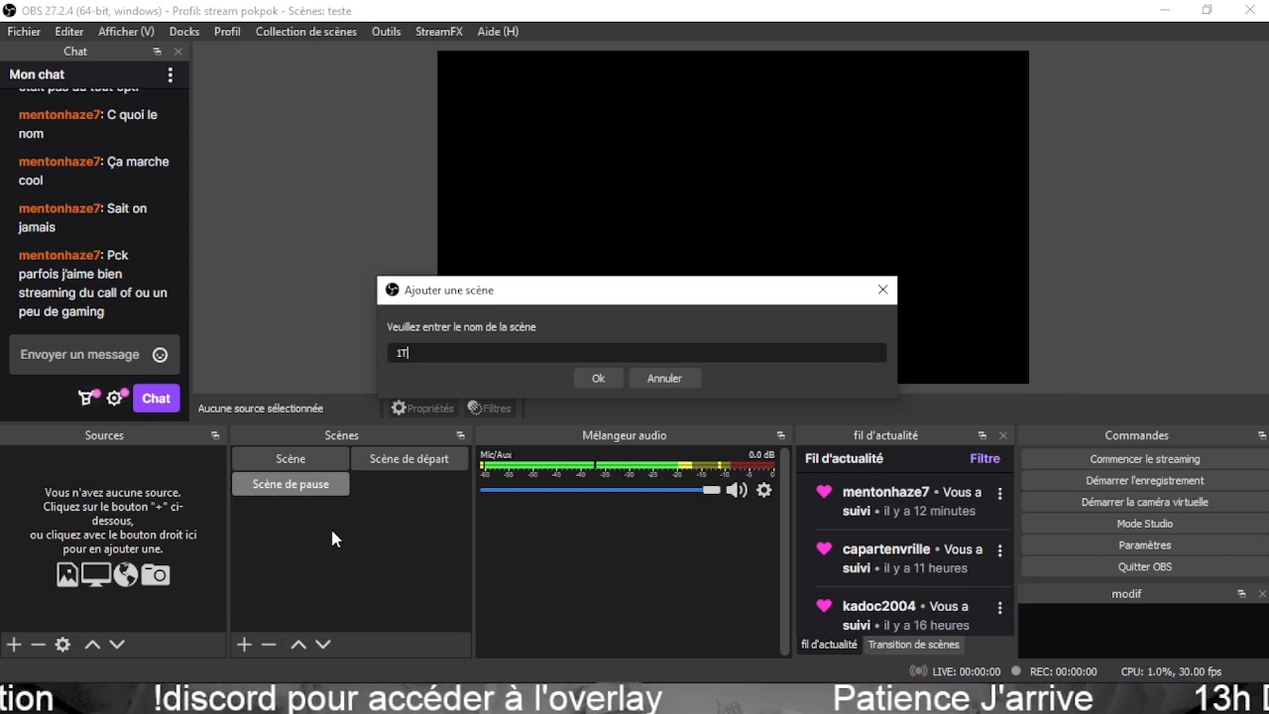
{"action": "left_click", "coordinate": [615, 376]}
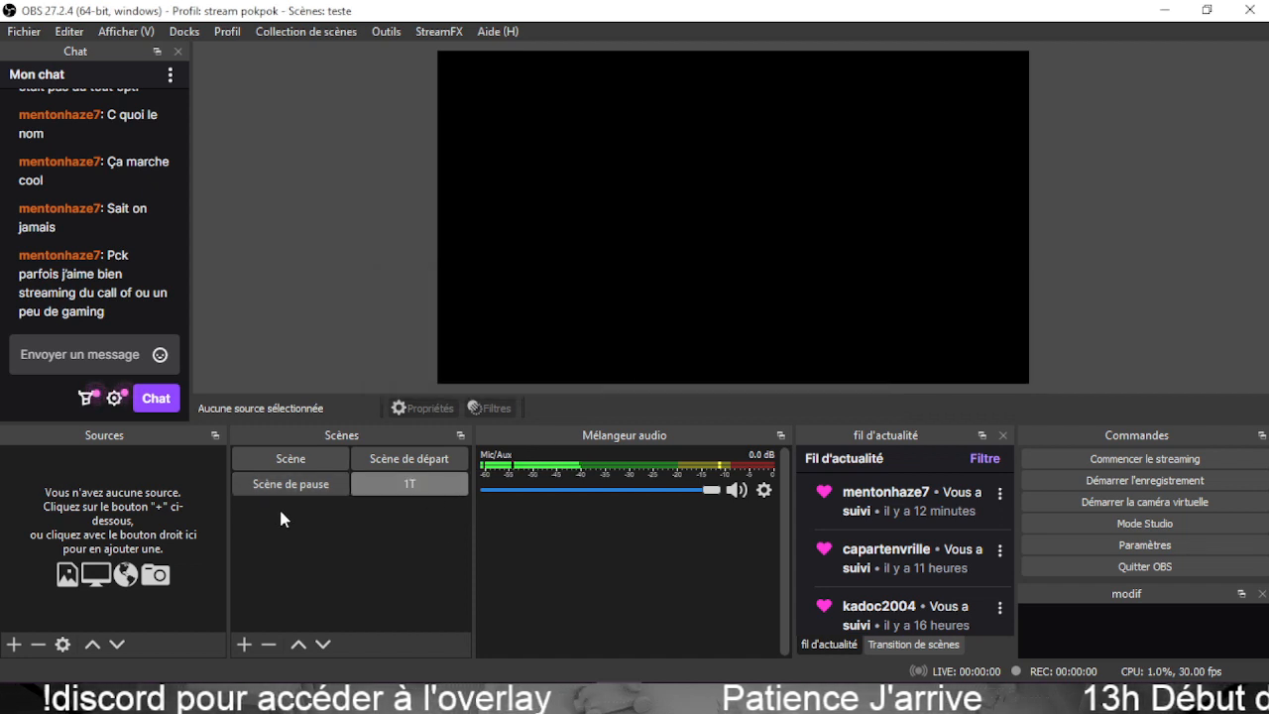
Add a new scene named "2t Hg".
{"action": "left_click", "coordinate": [245, 643]}
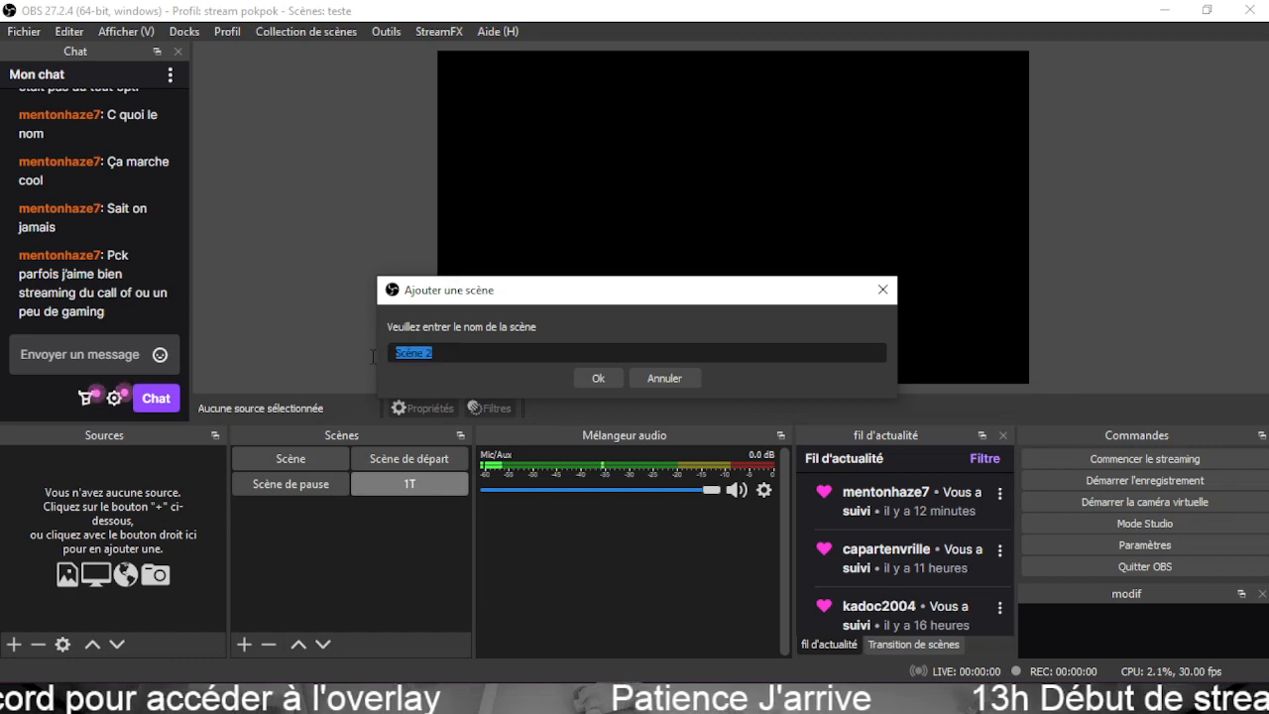
{"action": "type", "text": "2t"}
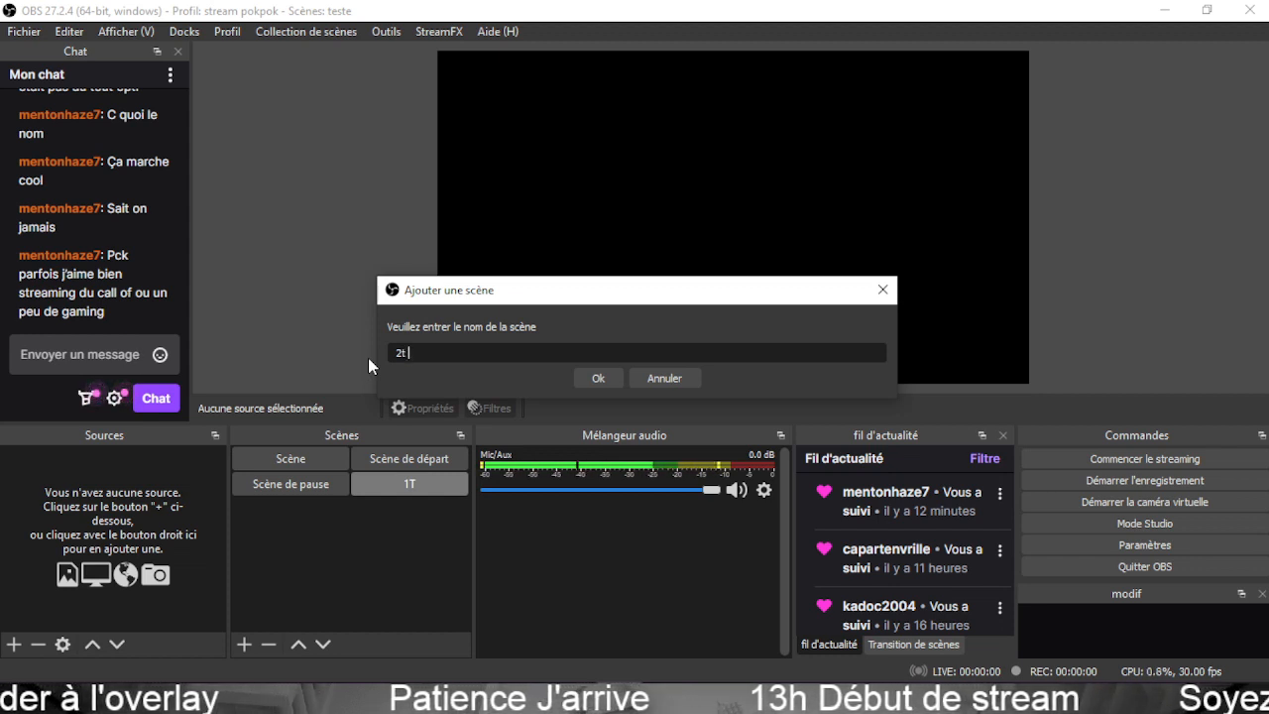
{"action": "type", "text": " H"}
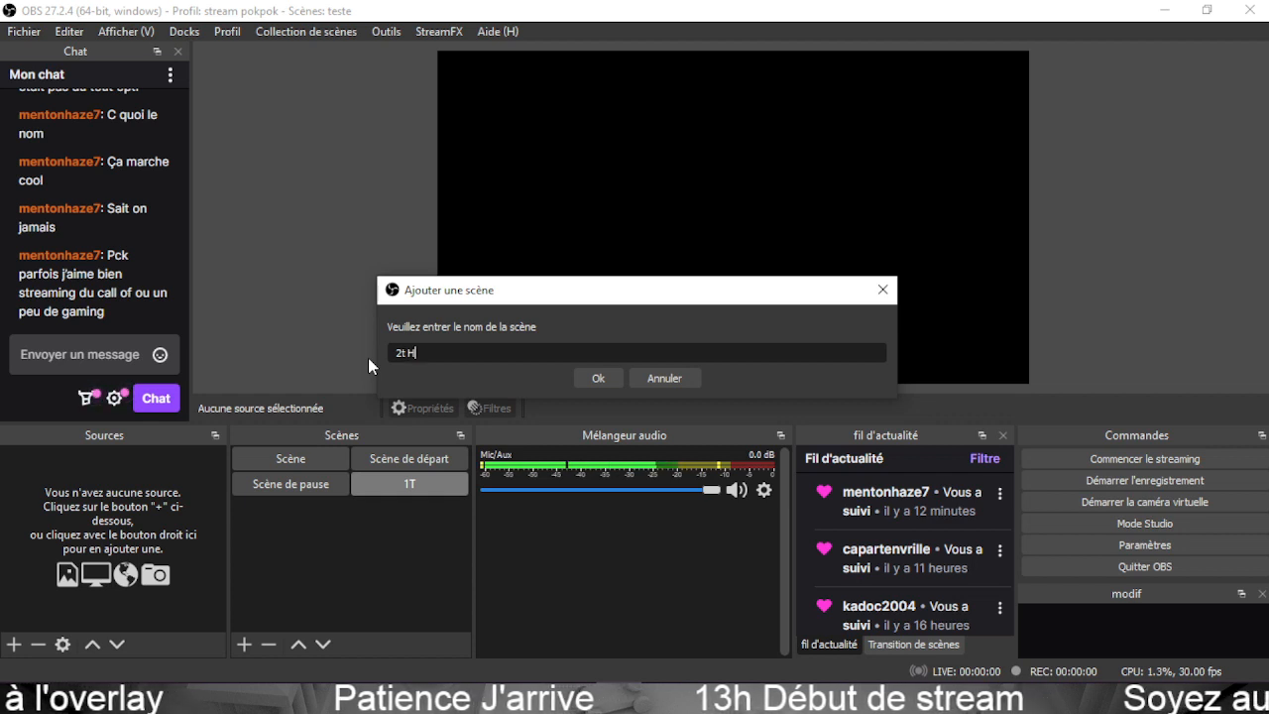
{"action": "type", "text": "g"}
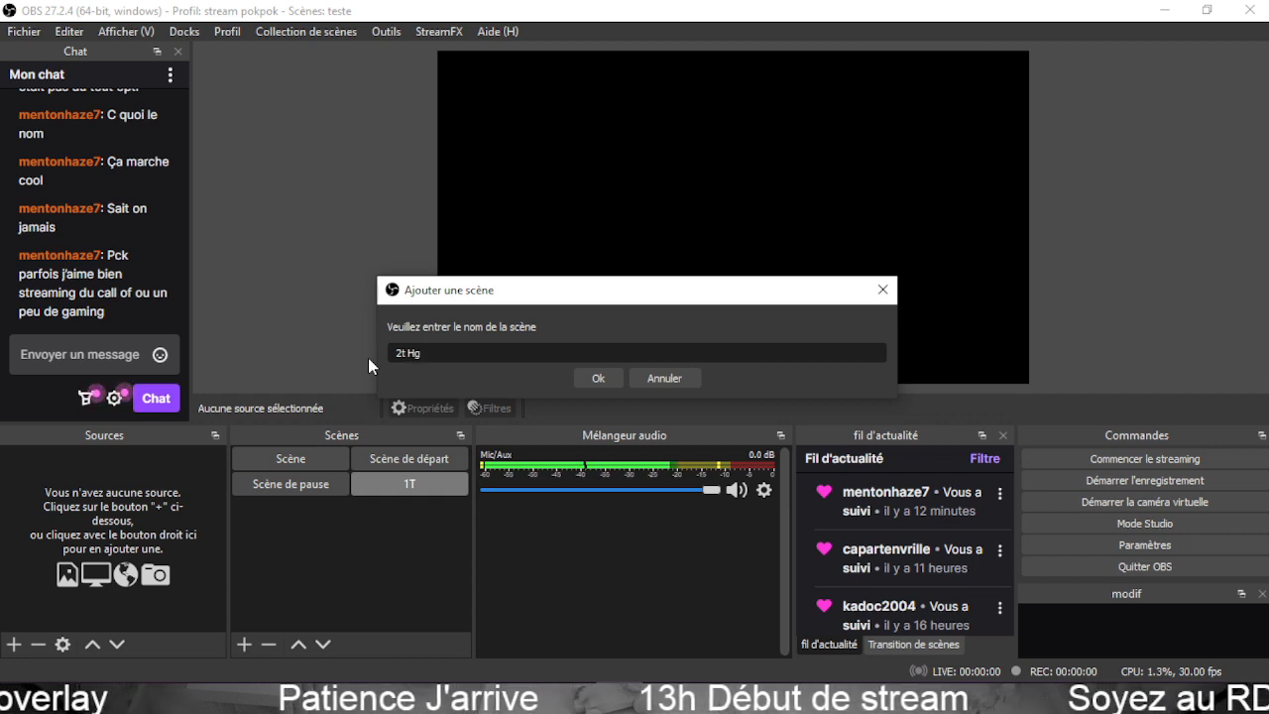
{"action": "left_click", "coordinate": [599, 383]}
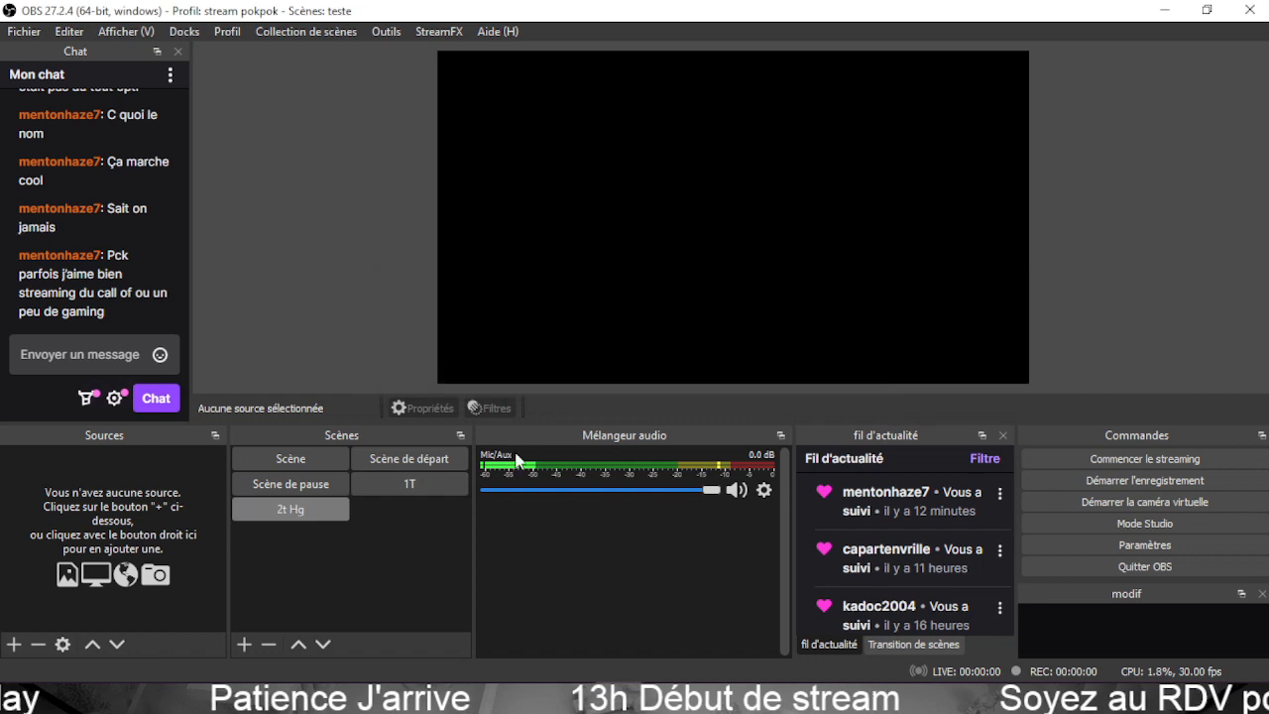
Add a new scene named "2tBg".
{"action": "left_click", "coordinate": [245, 645]}
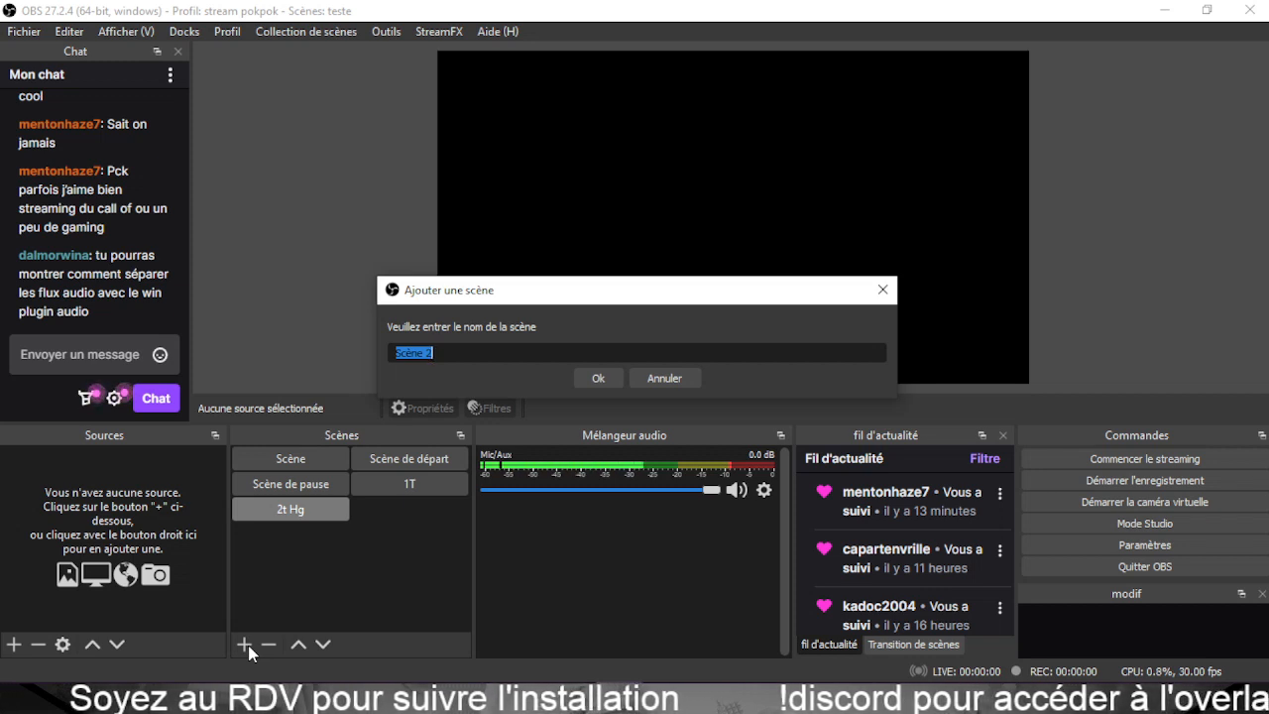
{"action": "type", "text": "2t"}
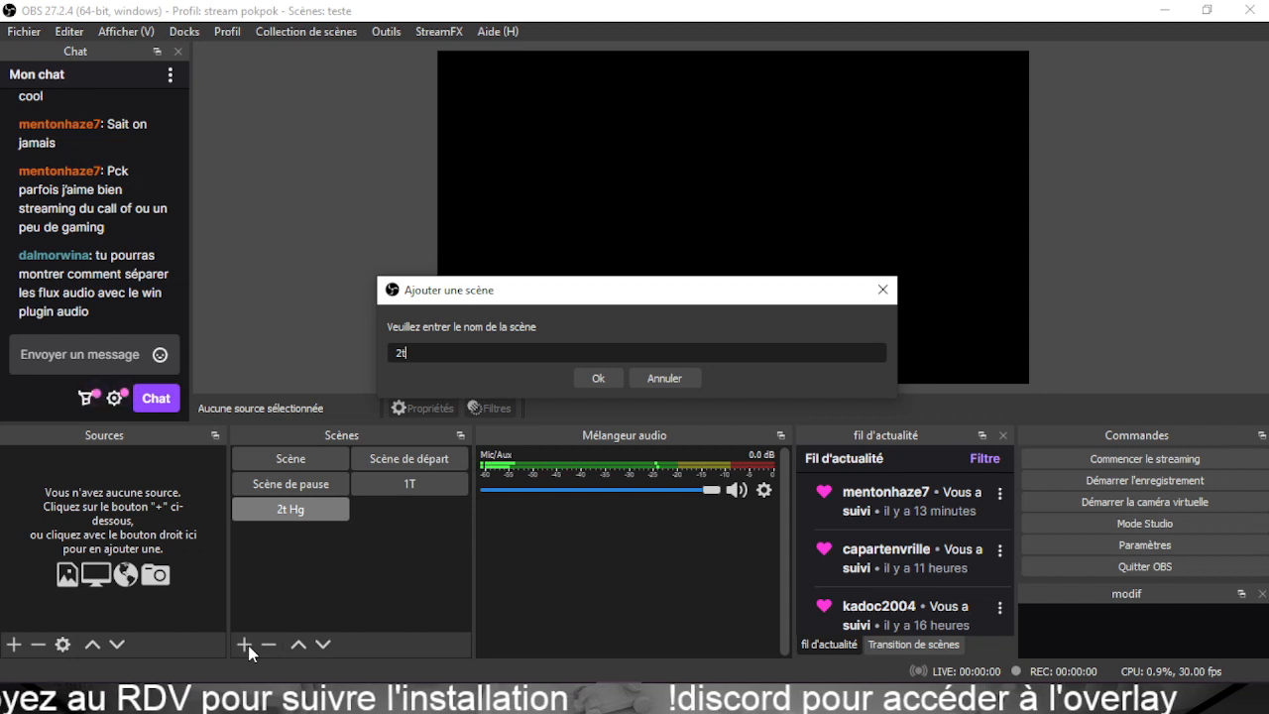
{"action": "type", "text": "Bg"}
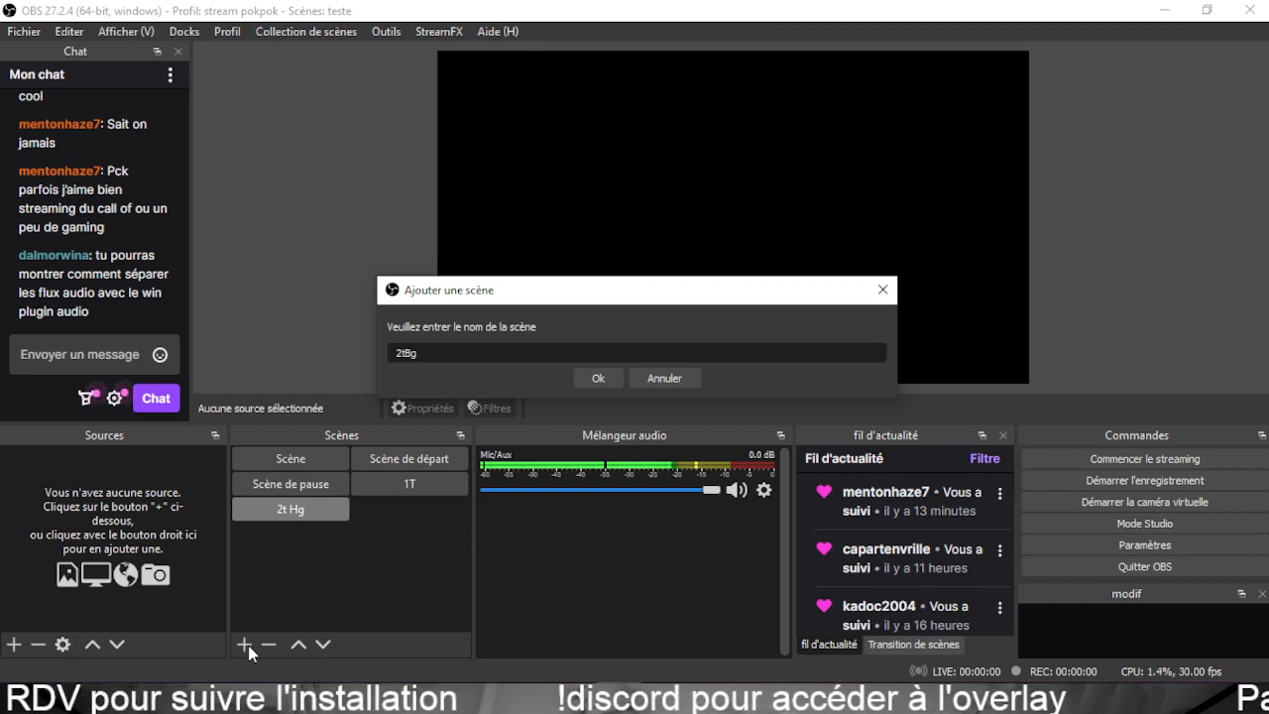
{"action": "left_click", "coordinate": [604, 377]}
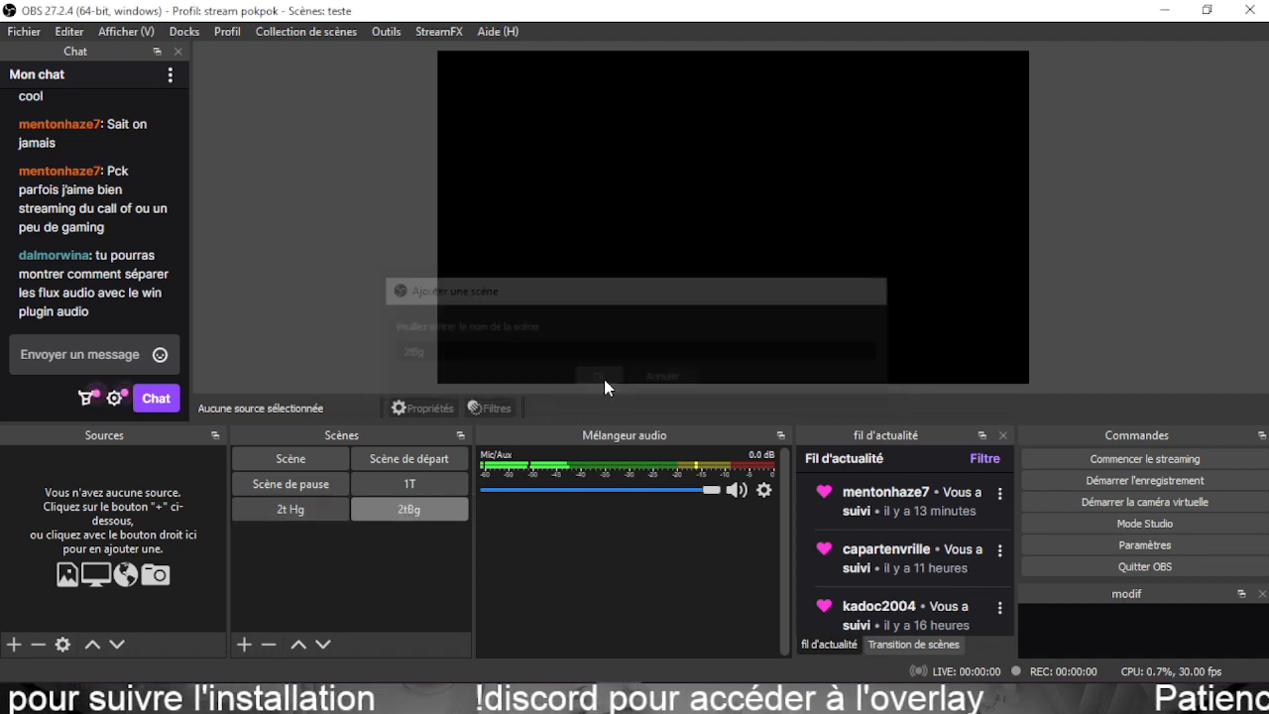
Add a new scene named "4T 6".
{"action": "left_click", "coordinate": [241, 645]}
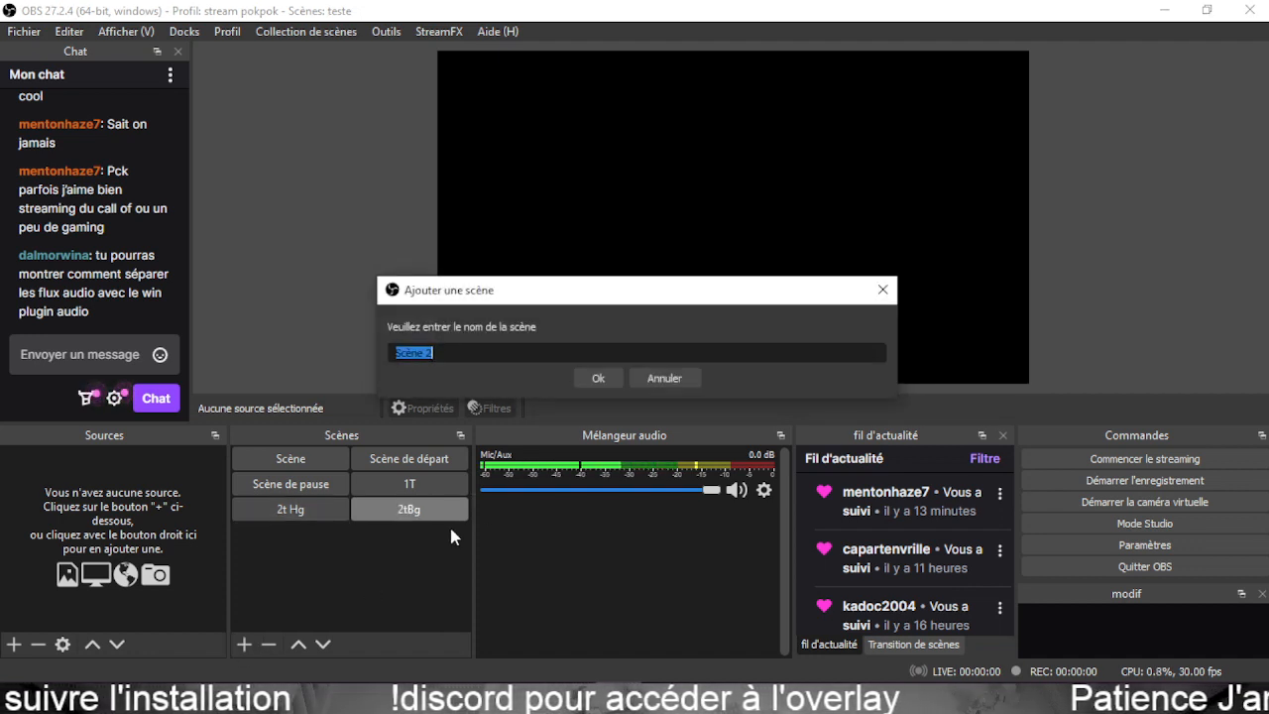
{"action": "type", "text": "4T"}
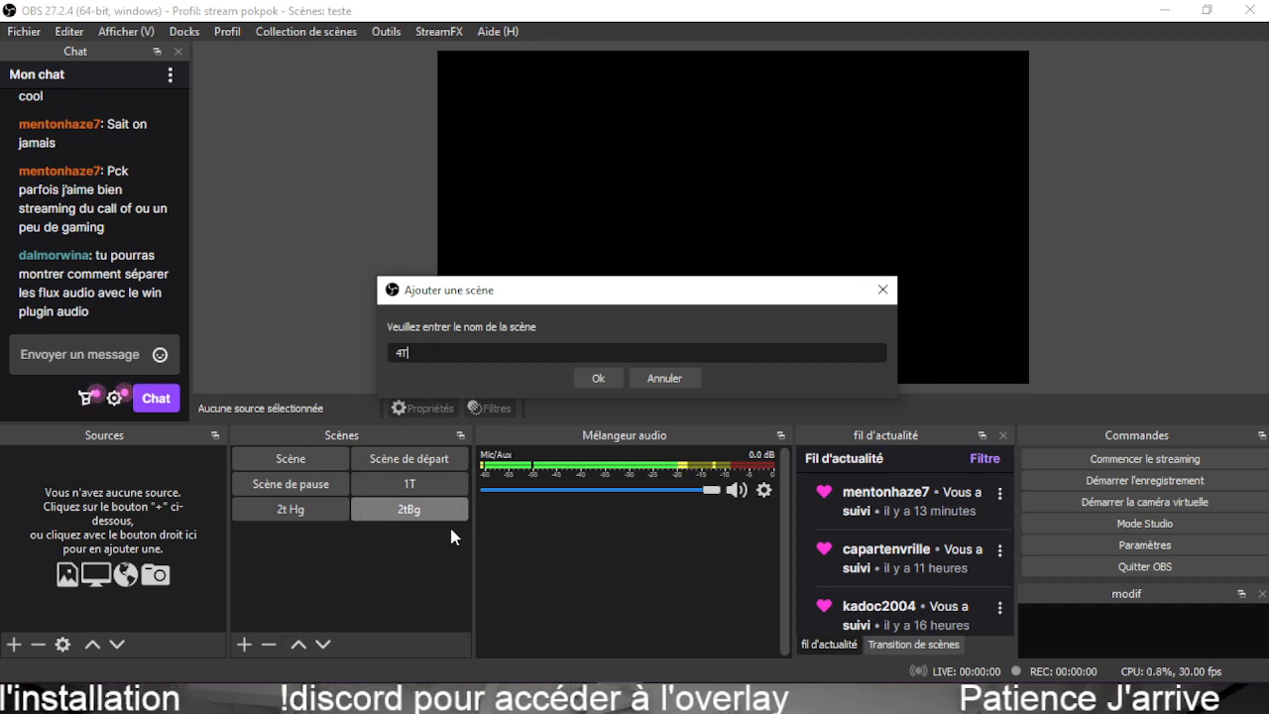
{"action": "type", "text": " 6"}
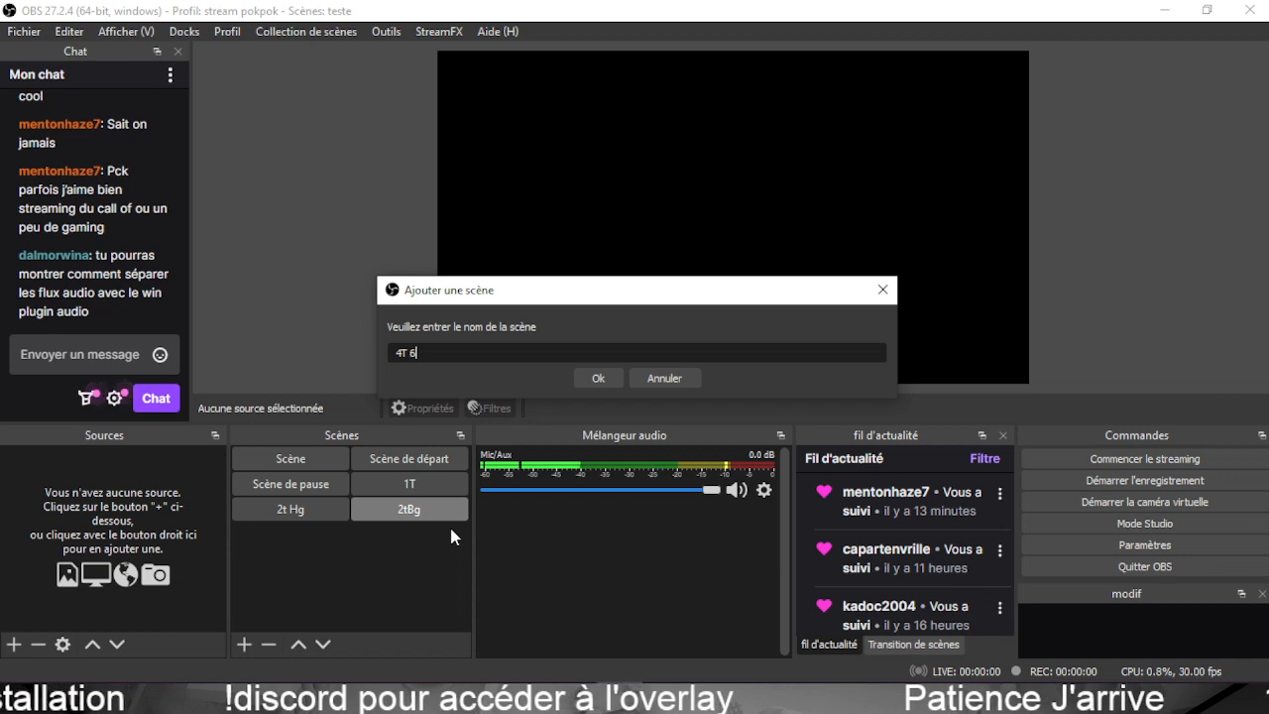
{"action": "left_click", "coordinate": [598, 378]}
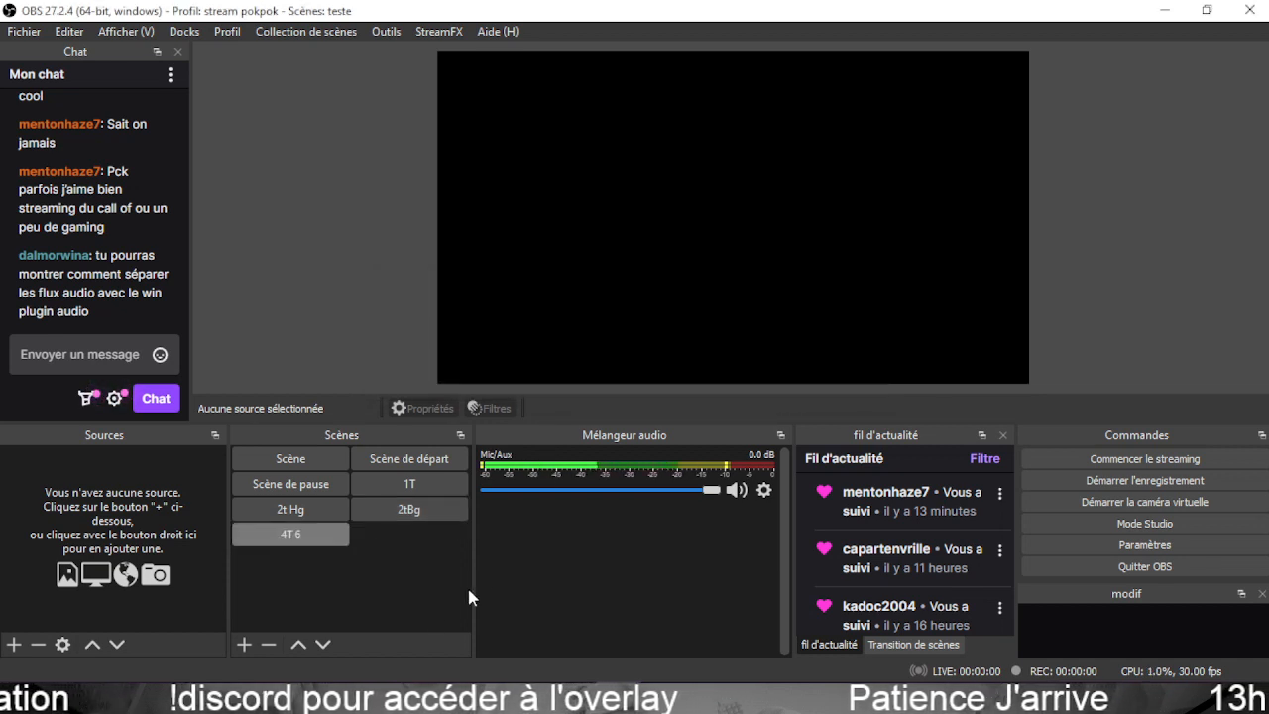
Add a new scene named "4t 8".
{"action": "left_click", "coordinate": [244, 644]}
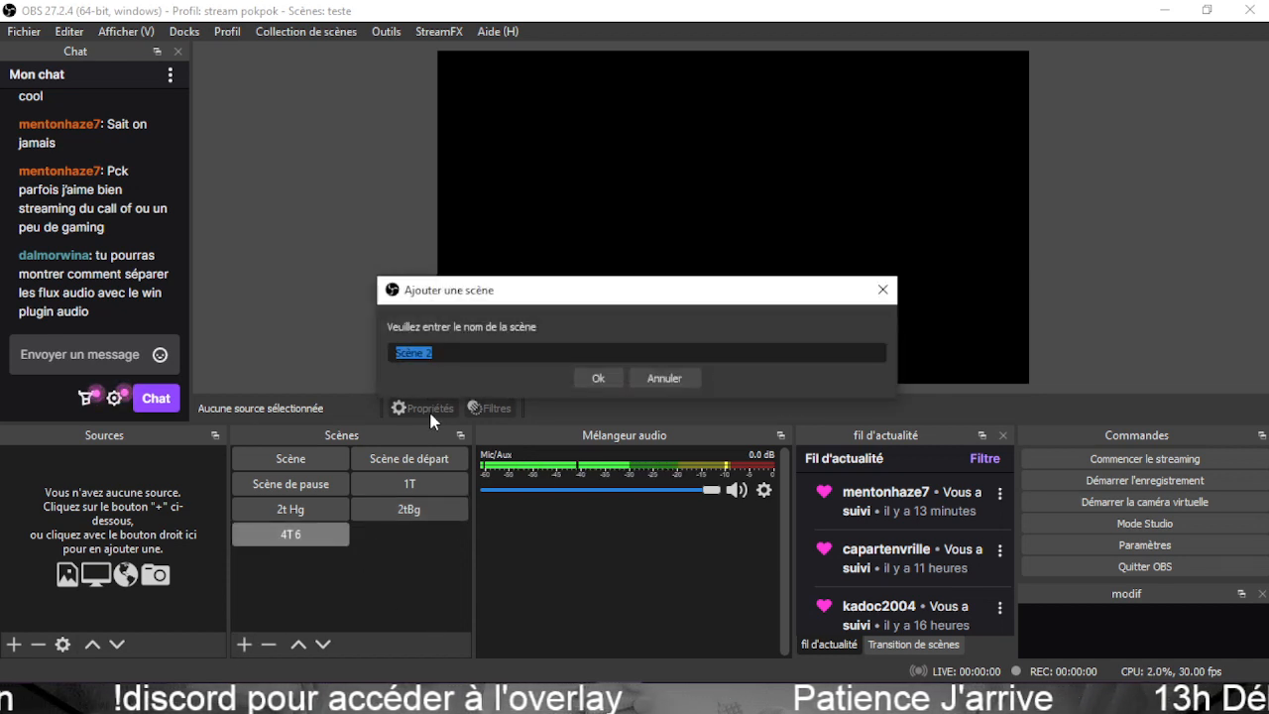
{"action": "type", "text": "4t "}
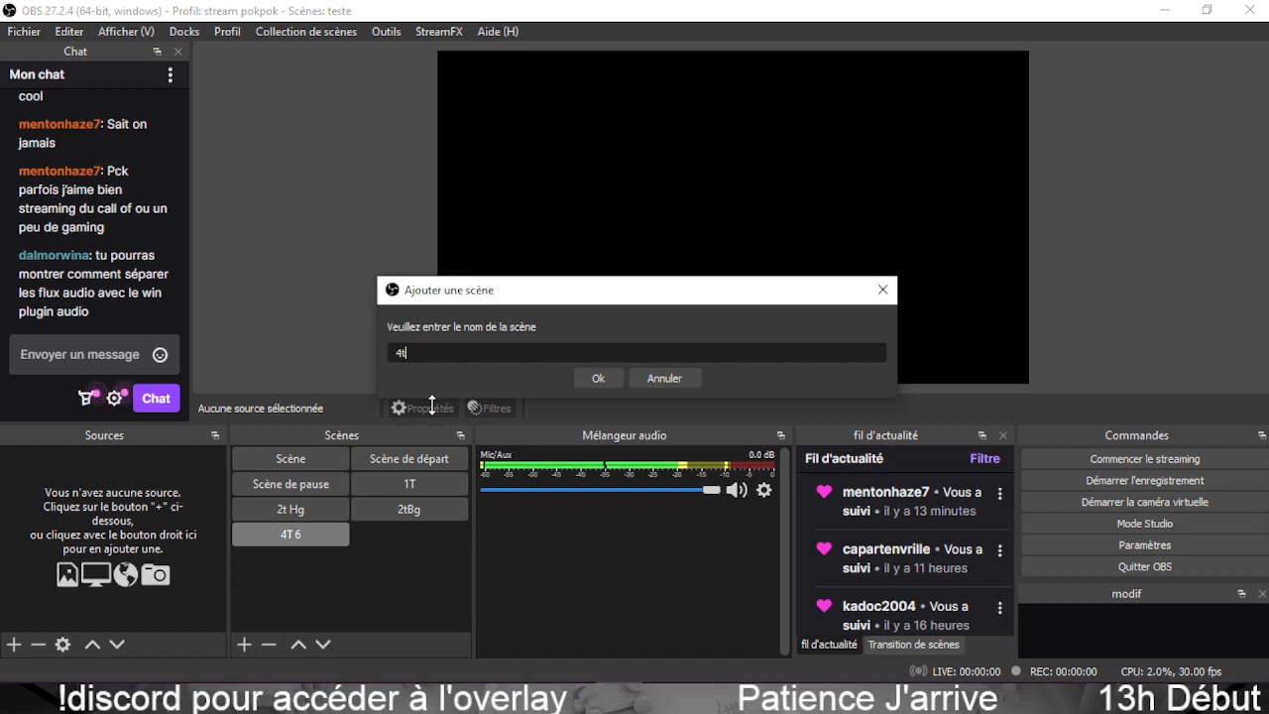
{"action": "type", "text": "8"}
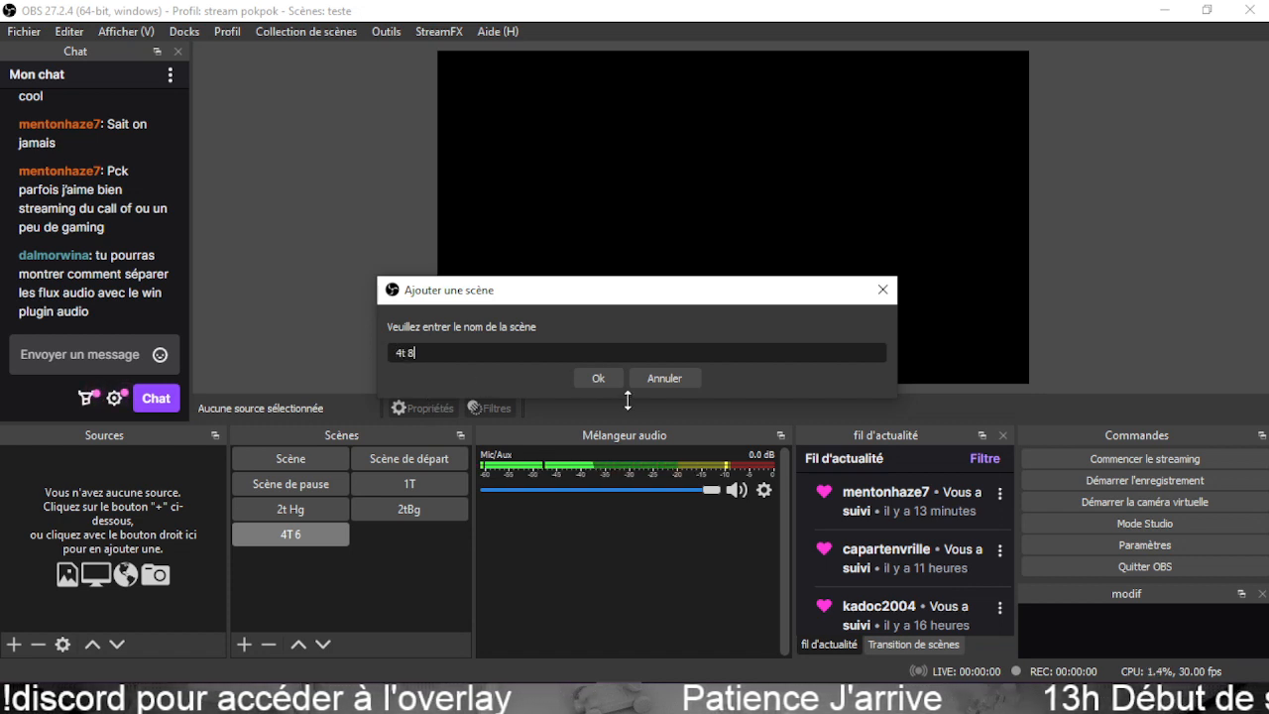
{"action": "left_click", "coordinate": [598, 378]}
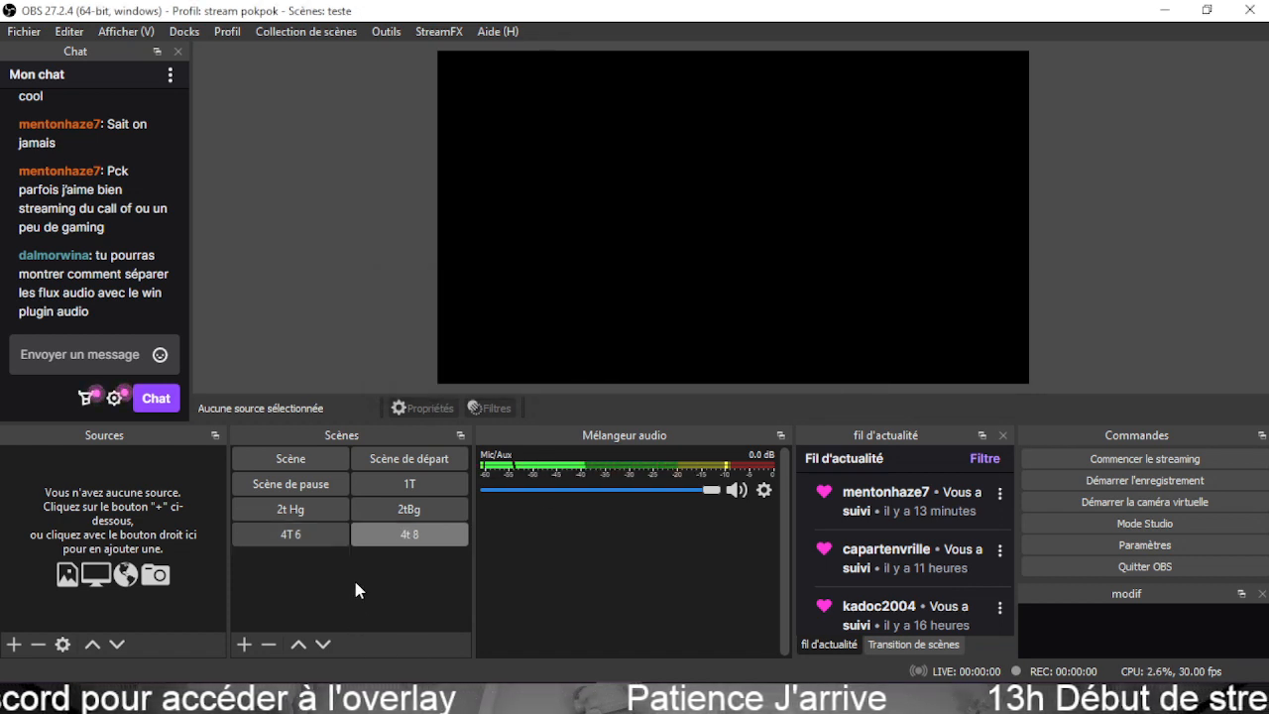
In the Scène de départ scene, create a new image source named "scen de dépar WS".
{"action": "left_click", "coordinate": [404, 459]}
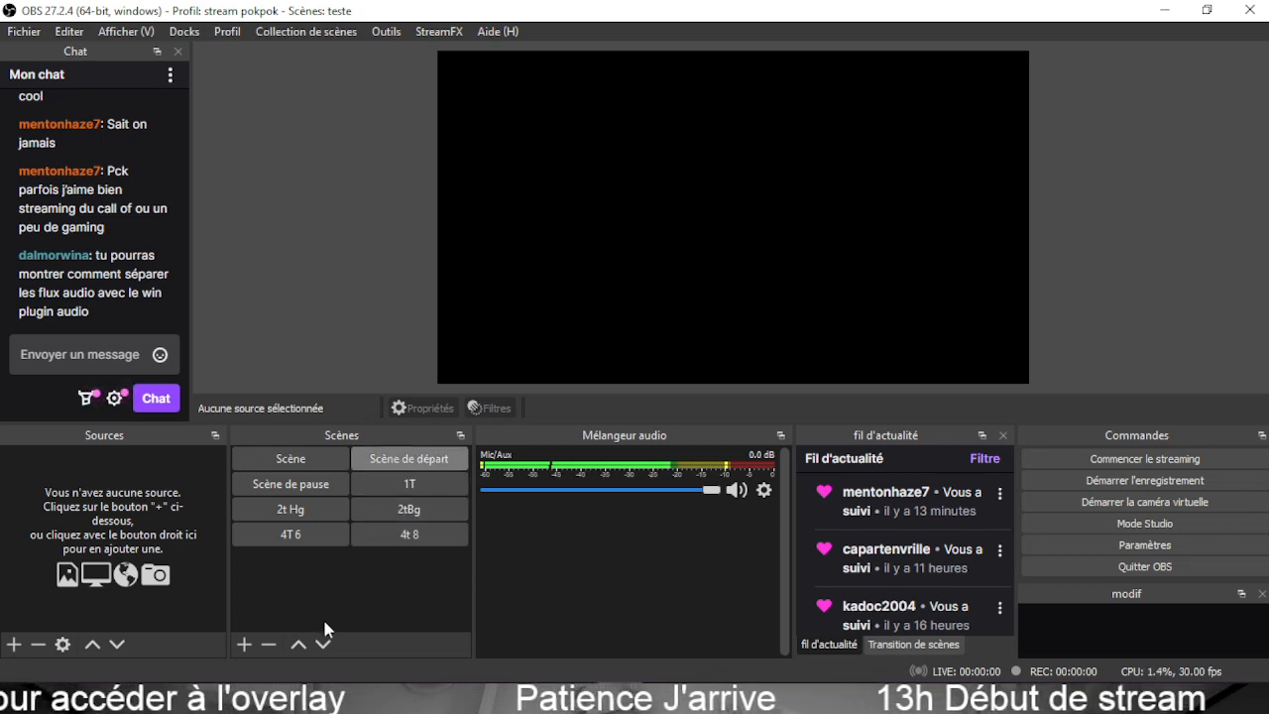
{"action": "left_click", "coordinate": [15, 644]}
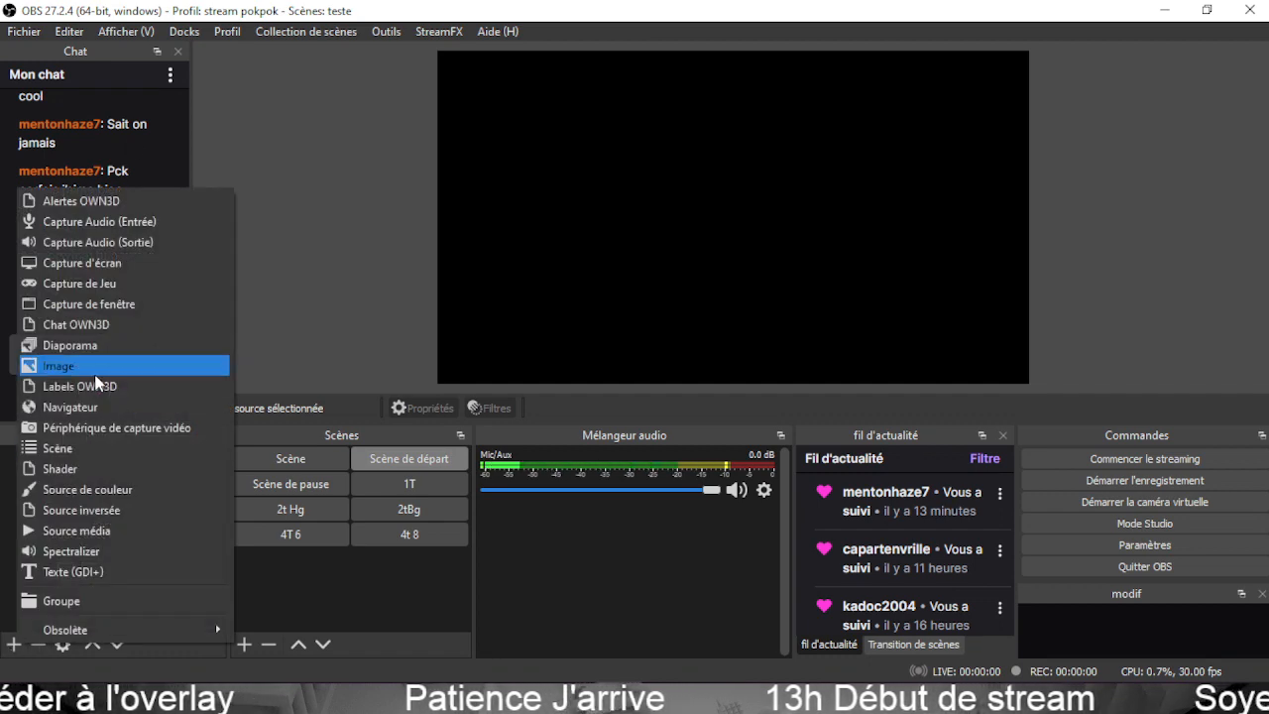
{"action": "left_click", "coordinate": [59, 366]}
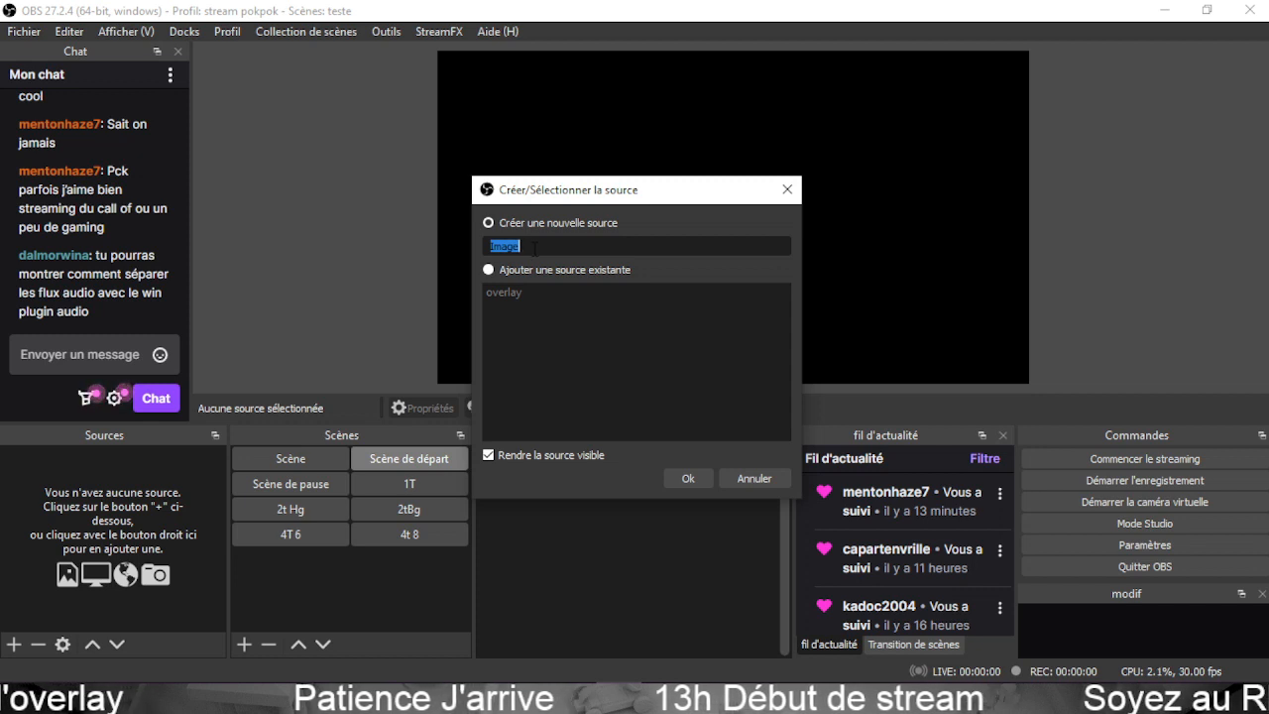
{"action": "left_click_drag", "start_coordinate": [490, 247], "coordinate": [509, 247]}
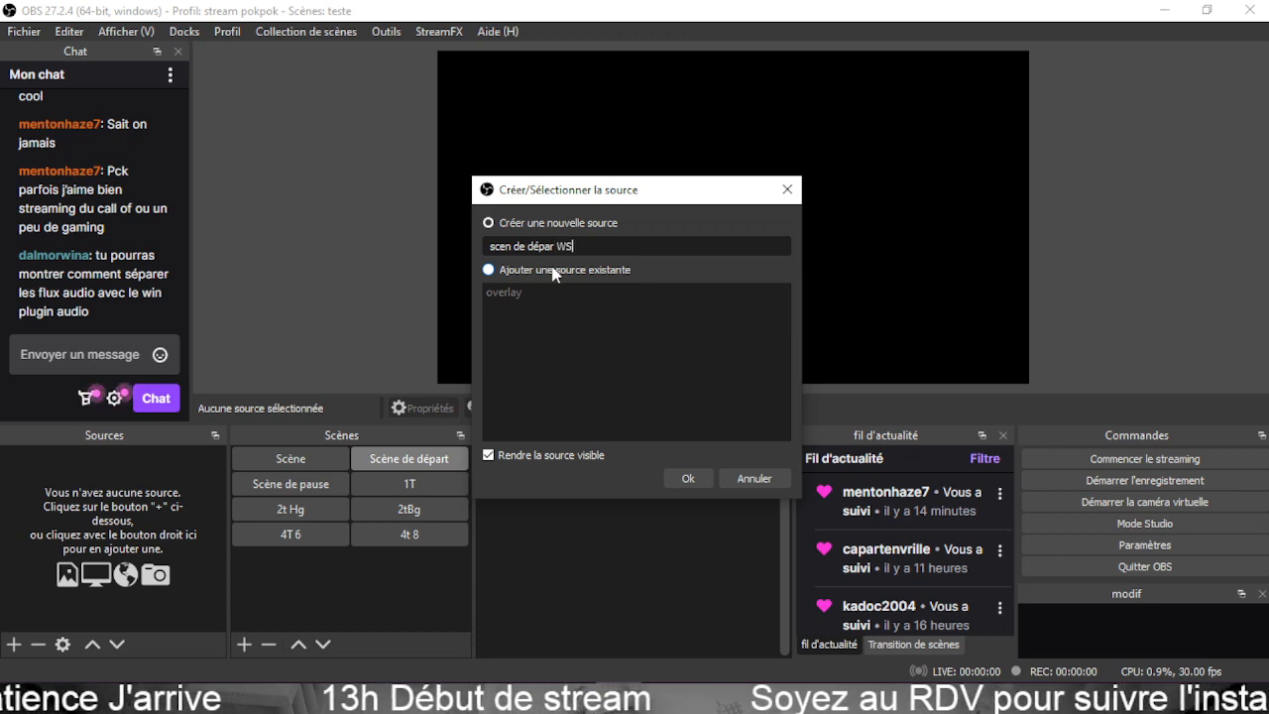
{"action": "left_click", "coordinate": [687, 480]}
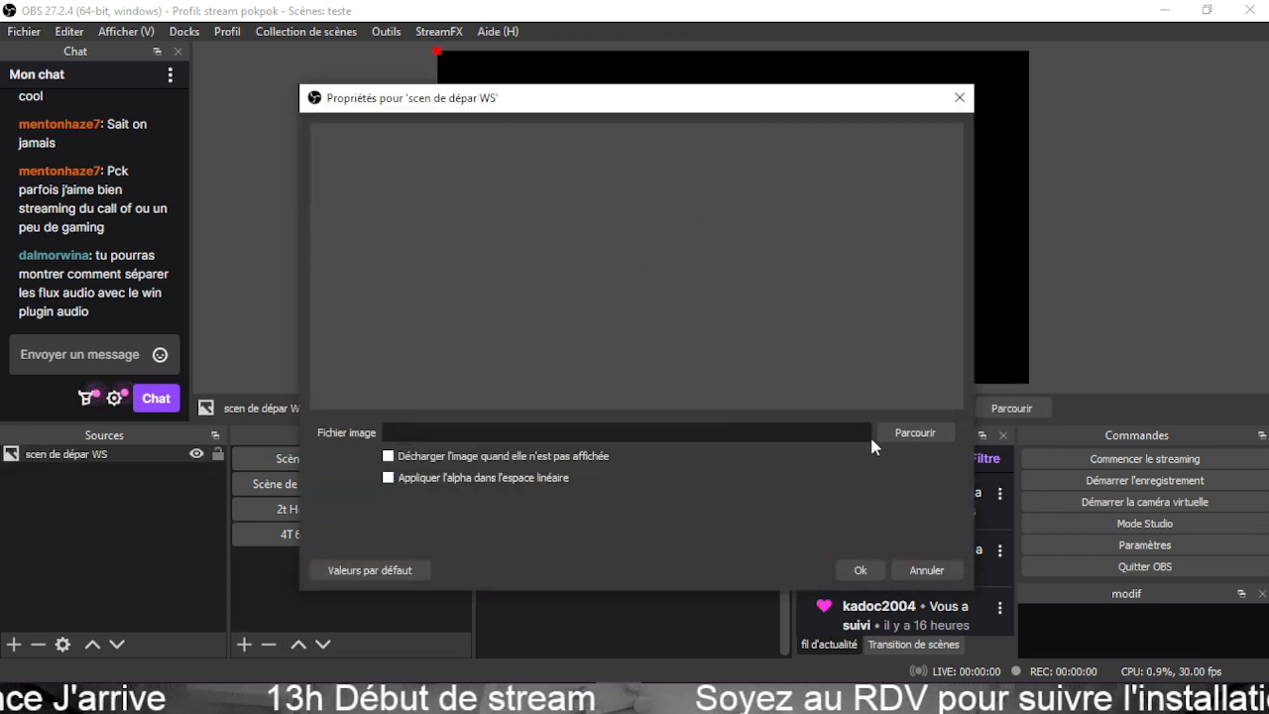
Load 202304_free_WS_scenepause-debutstream from the desktop folder Twtcht 23 as the source's image and accept its properties.
{"action": "left_click", "coordinate": [910, 435]}
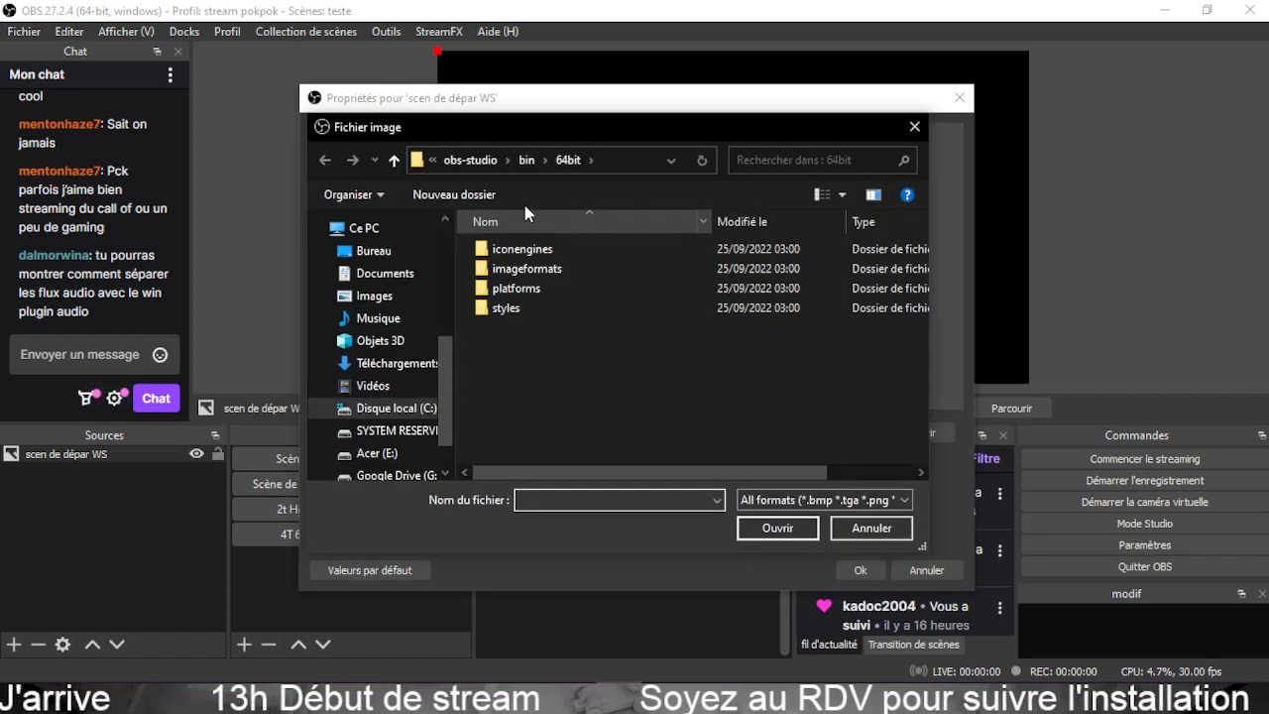
{"action": "left_click", "coordinate": [374, 251]}
{"action": "scroll", "coordinate": [625, 352], "scroll_direction": "down", "scroll_amount": 2}
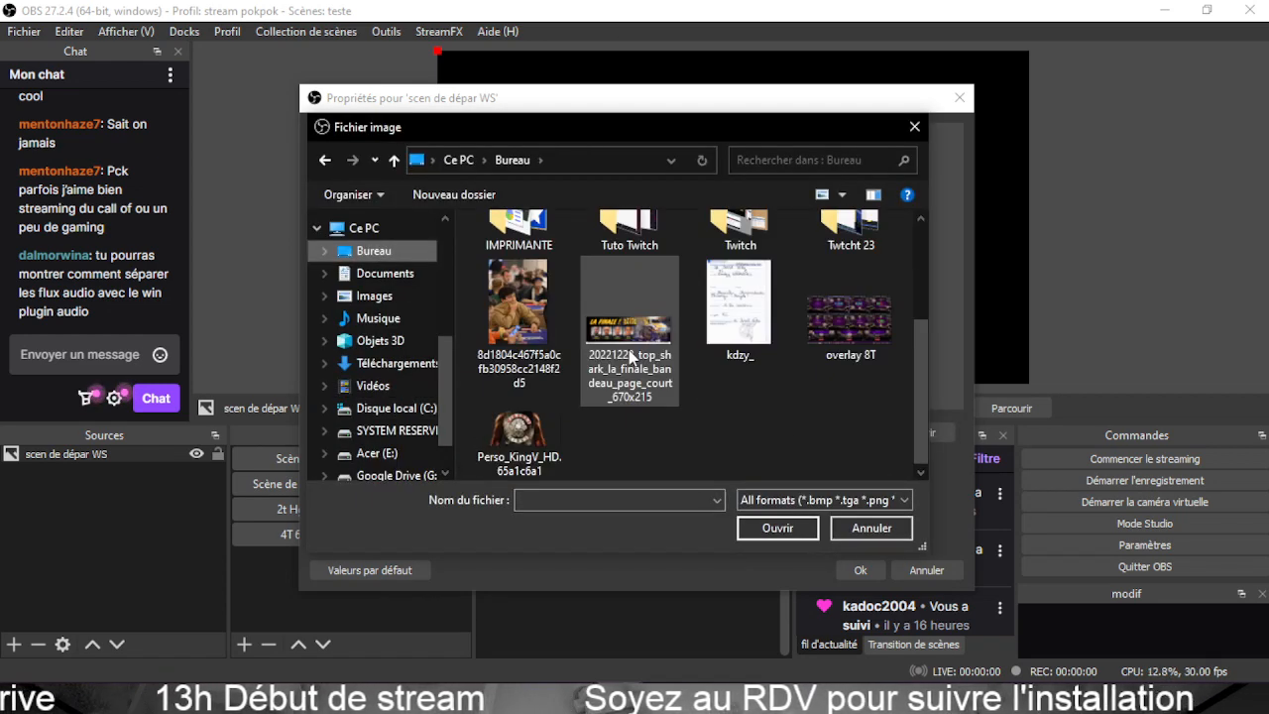
{"action": "scroll", "coordinate": [809, 346], "scroll_direction": "up", "scroll_amount": 1}
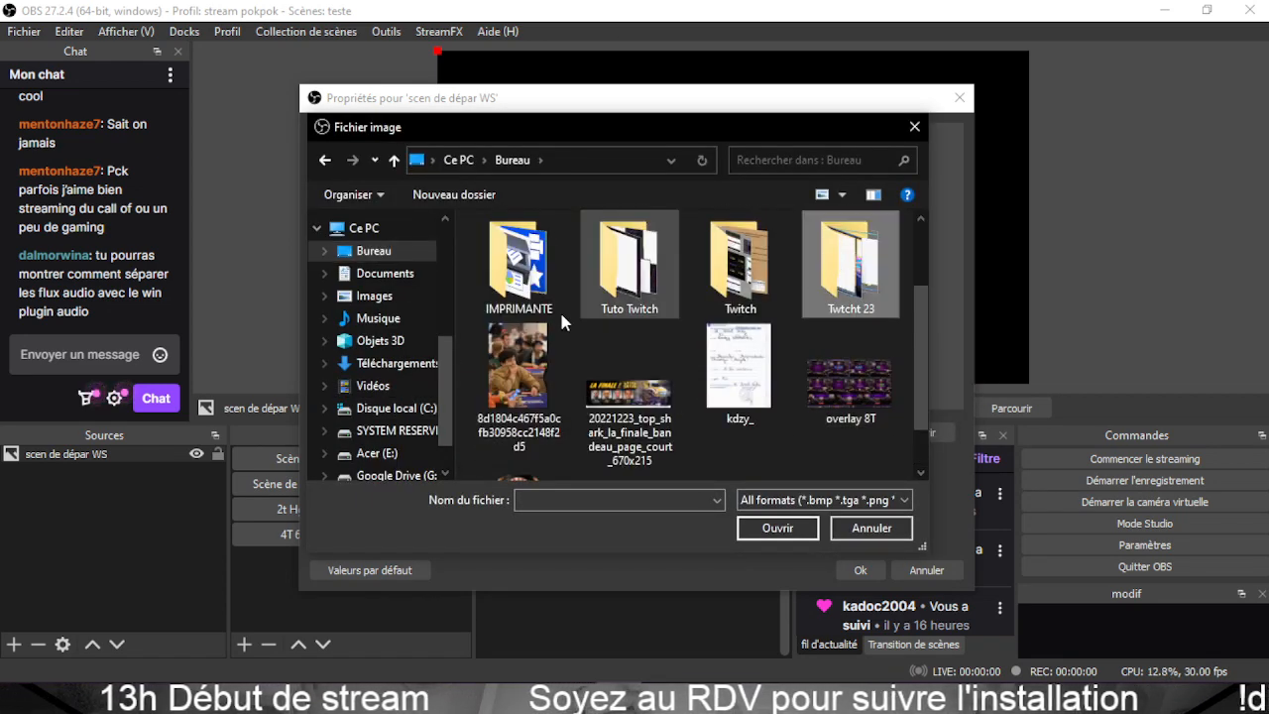
{"action": "double_click", "coordinate": [849, 265]}
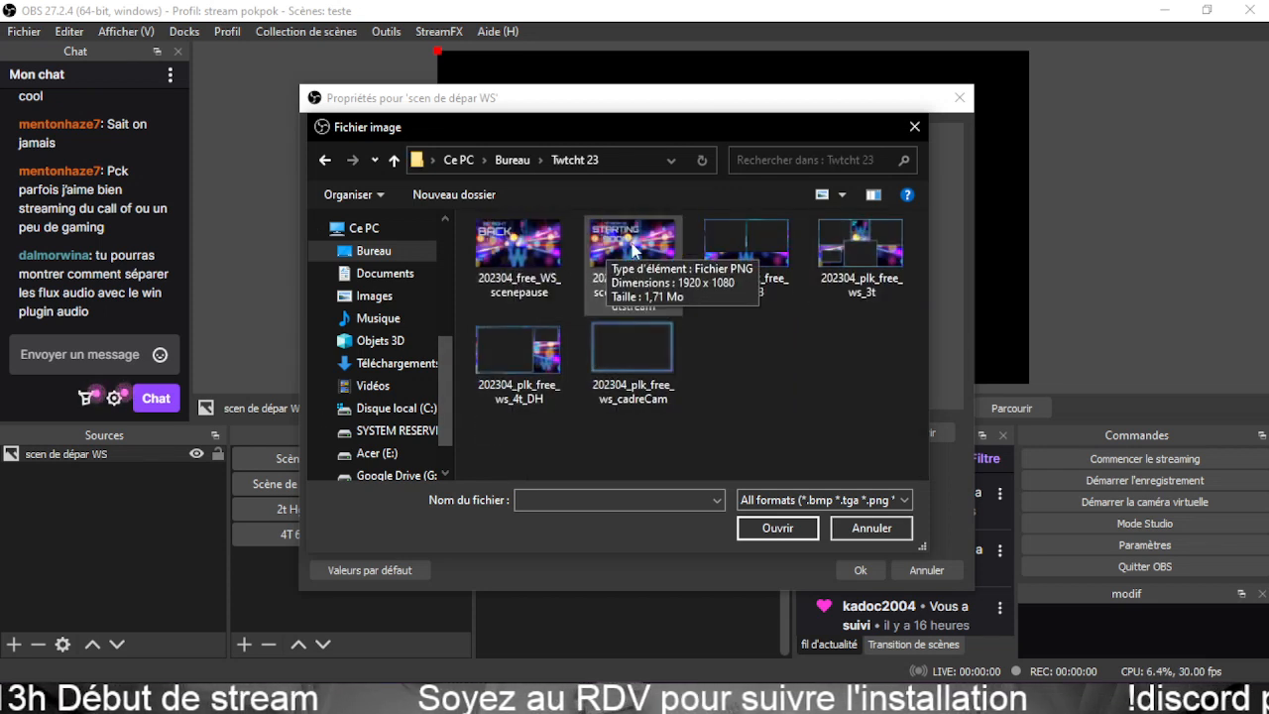
{"action": "left_click", "coordinate": [611, 286]}
{"action": "left_click", "coordinate": [763, 536]}
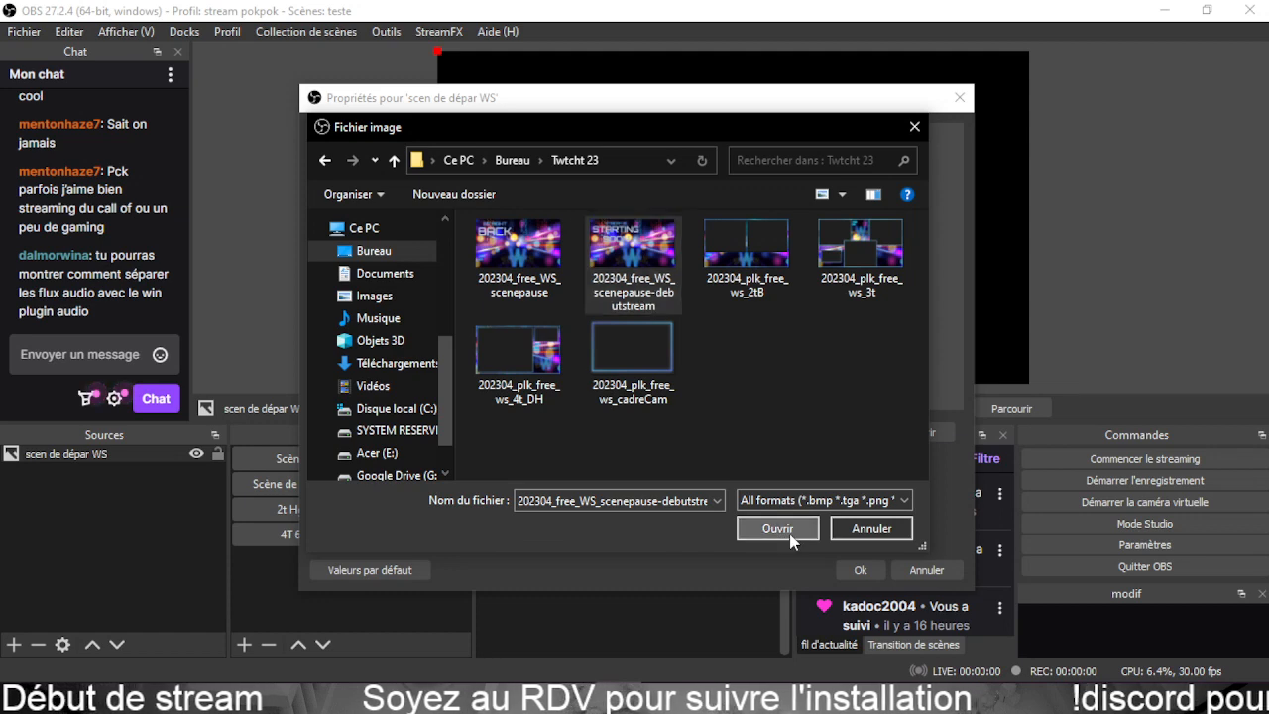
{"action": "left_click", "coordinate": [858, 573]}
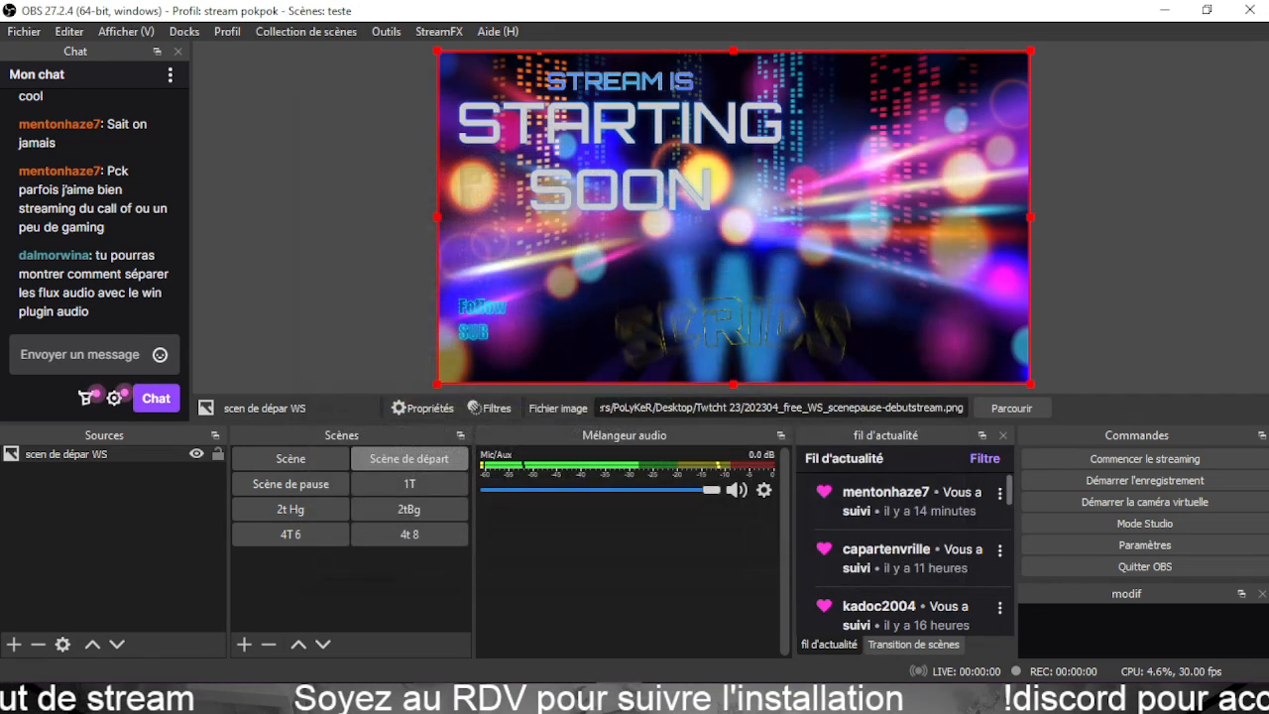
Deselect the "scen de dépar WS" source and lock it against changes.
{"action": "left_click", "coordinate": [163, 536]}
{"action": "left_click", "coordinate": [218, 456]}
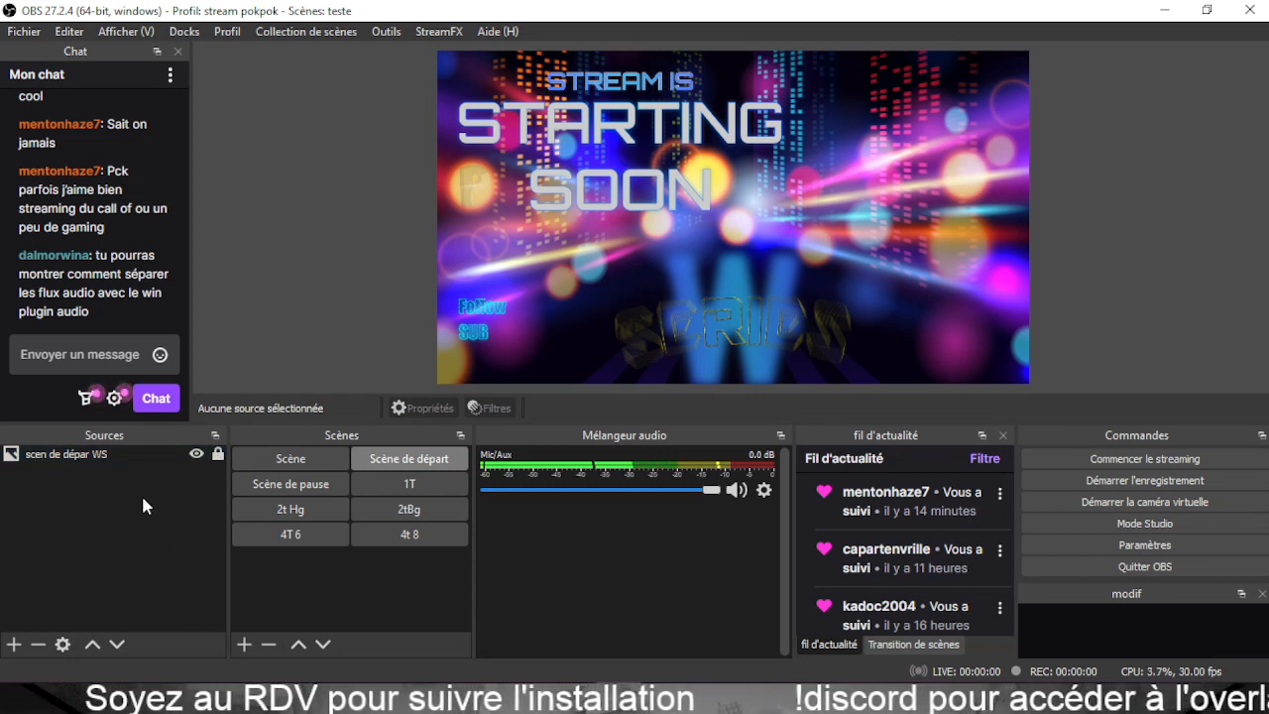
In the Scène de pause scene, create a new image source named "Pause WS".
{"action": "left_click", "coordinate": [345, 485]}
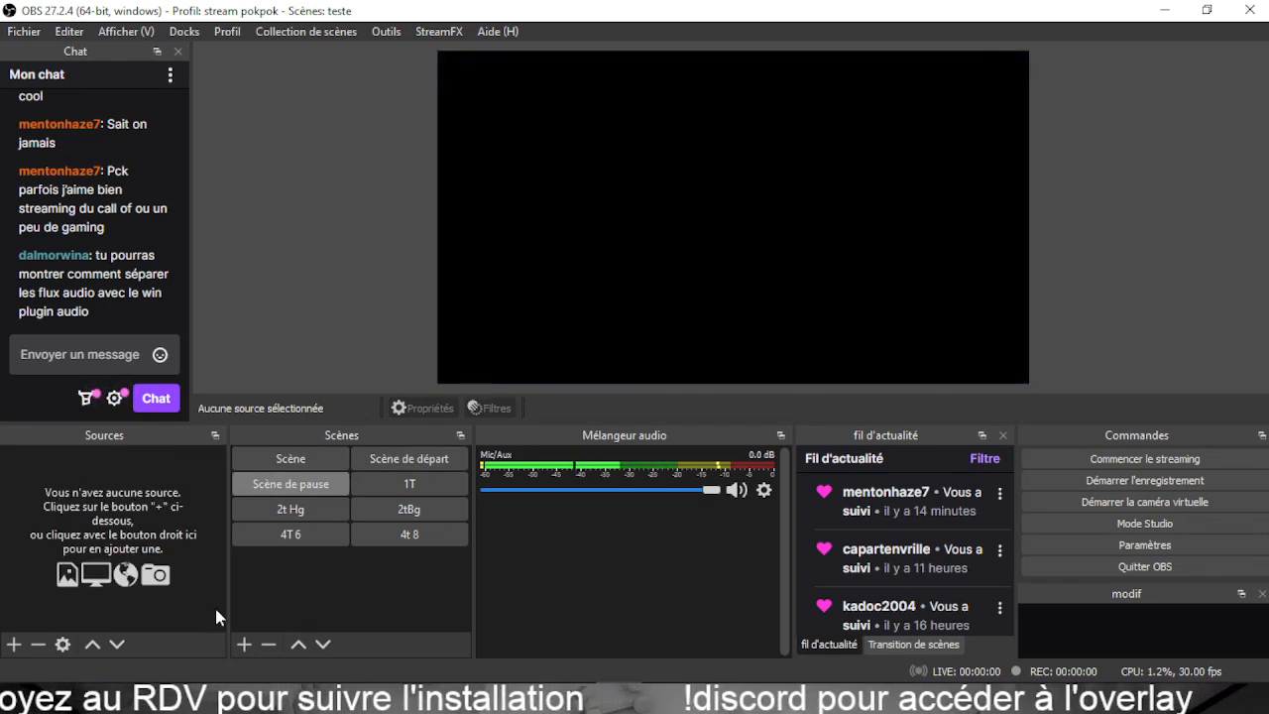
{"action": "left_click", "coordinate": [13, 645]}
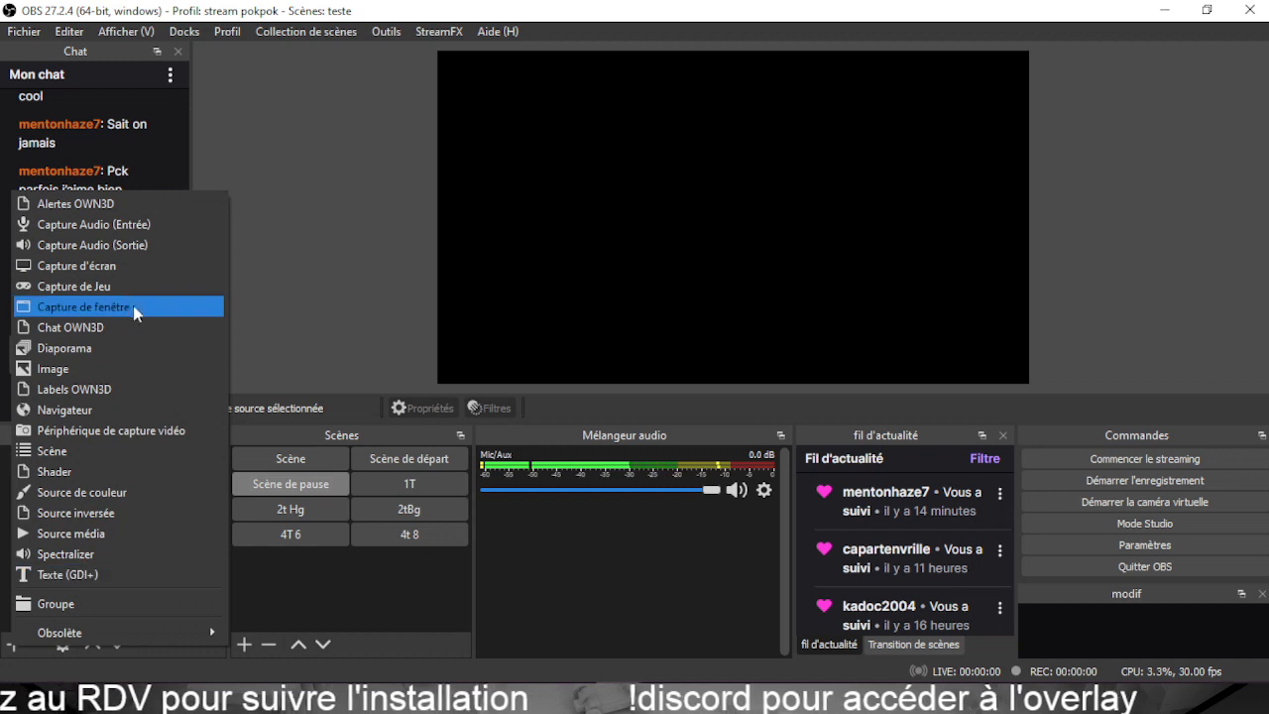
{"action": "left_click", "coordinate": [91, 370]}
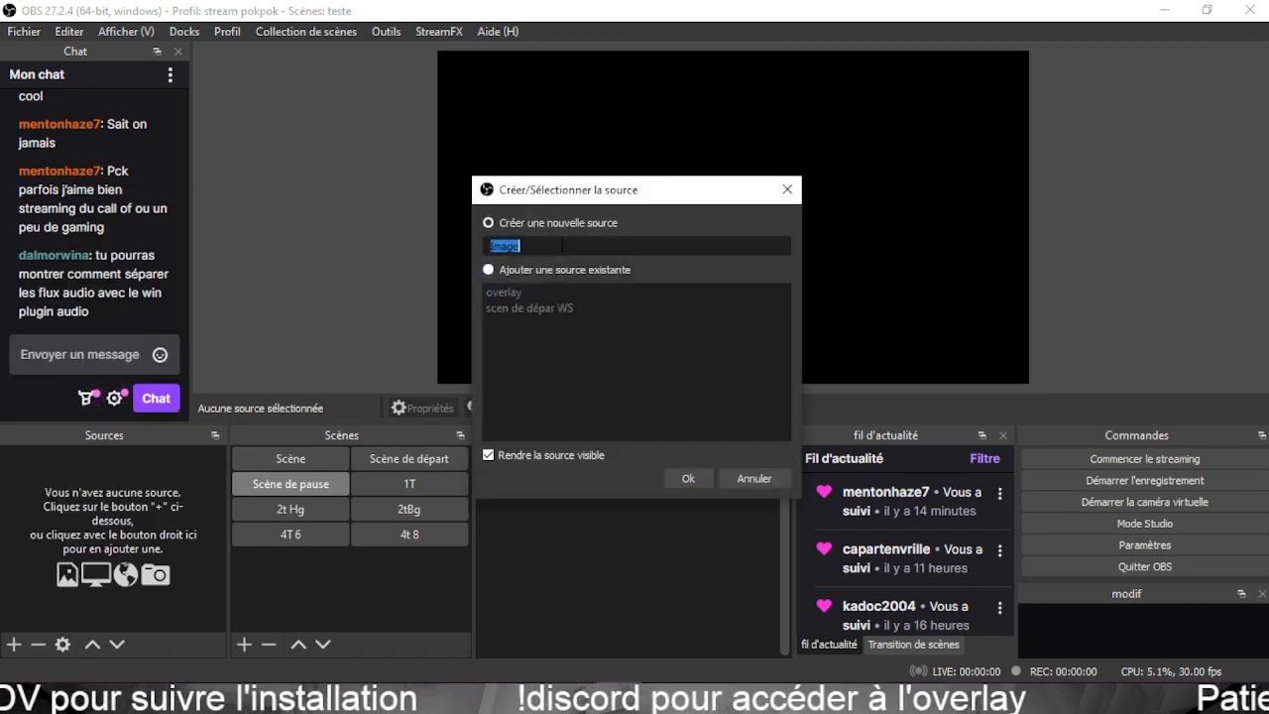
{"action": "type", "text": "Pause WS"}
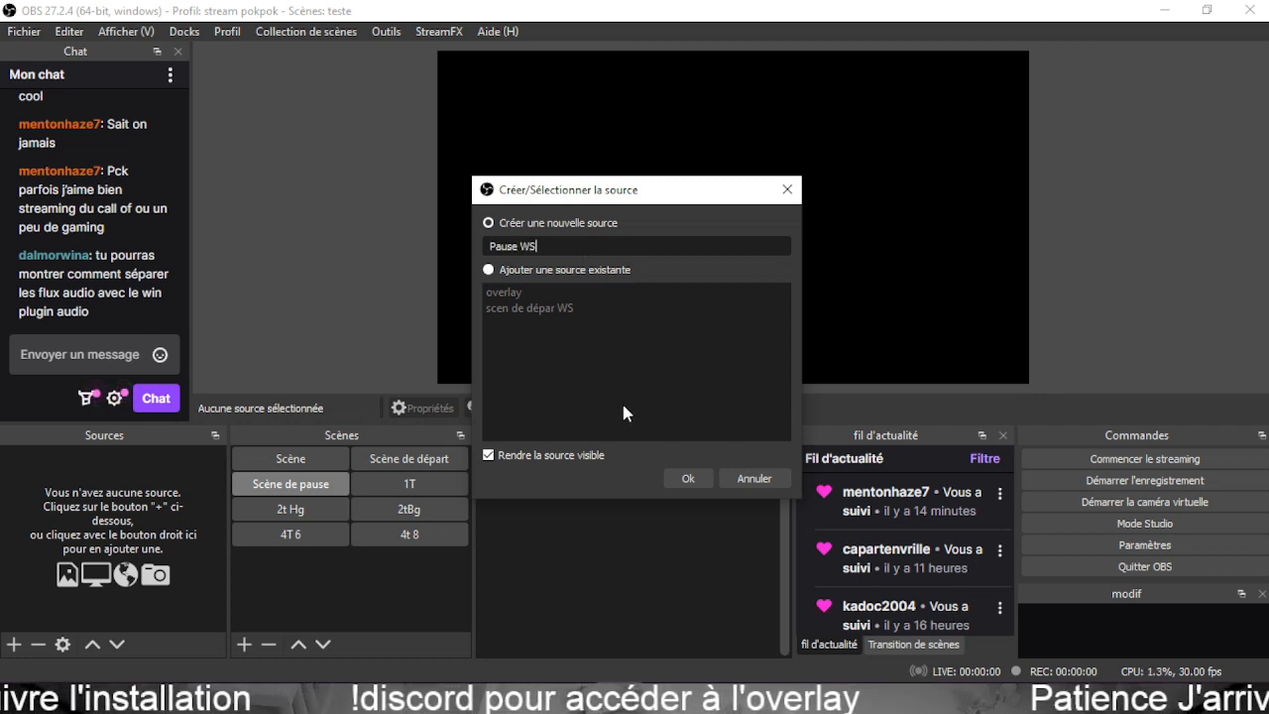
{"action": "left_click", "coordinate": [688, 478]}
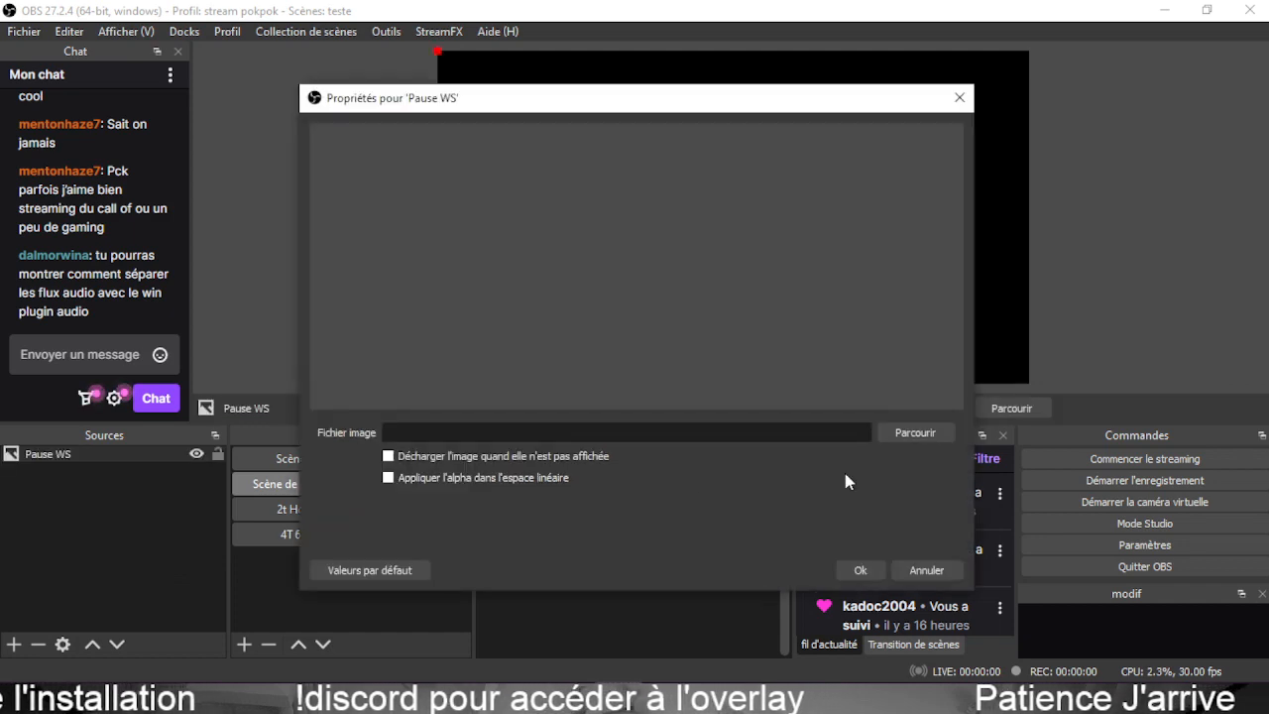
Load 202304_free_WS_scenepause from the Twtcht 23 folder as the Pause WS image, accept its properties and lock the source.
{"action": "left_click", "coordinate": [916, 433]}
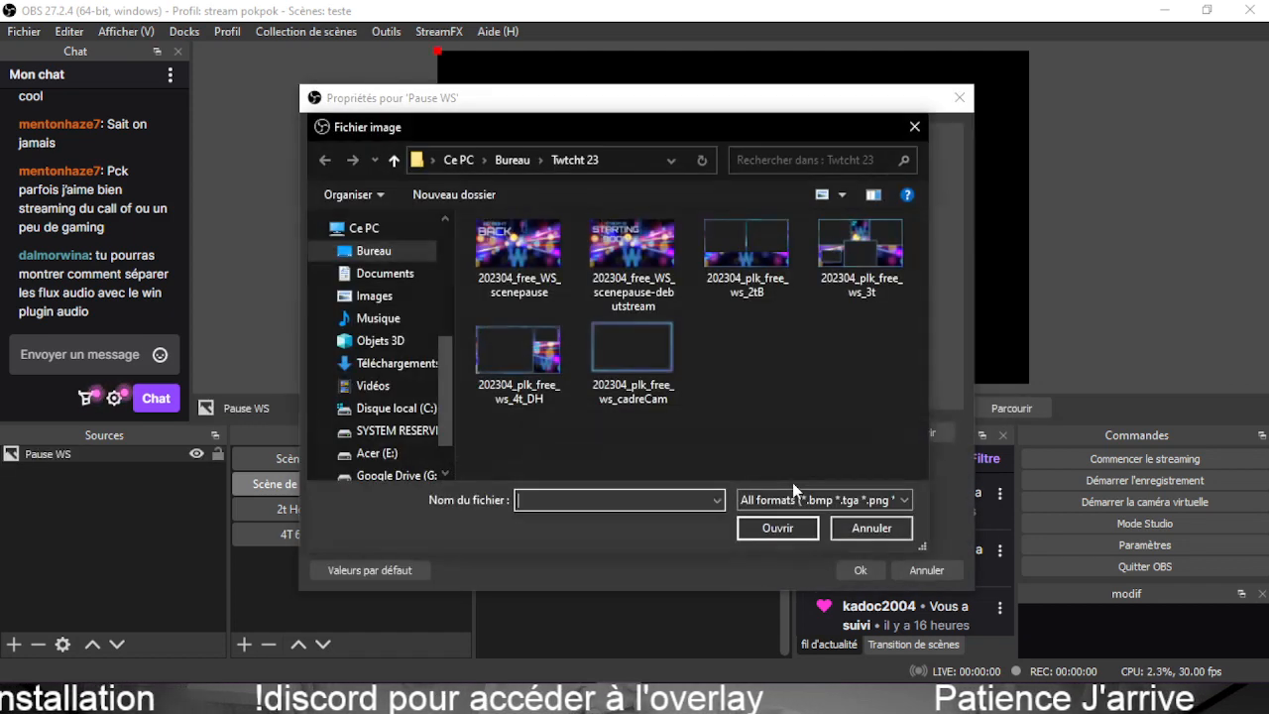
{"action": "left_click", "coordinate": [553, 290]}
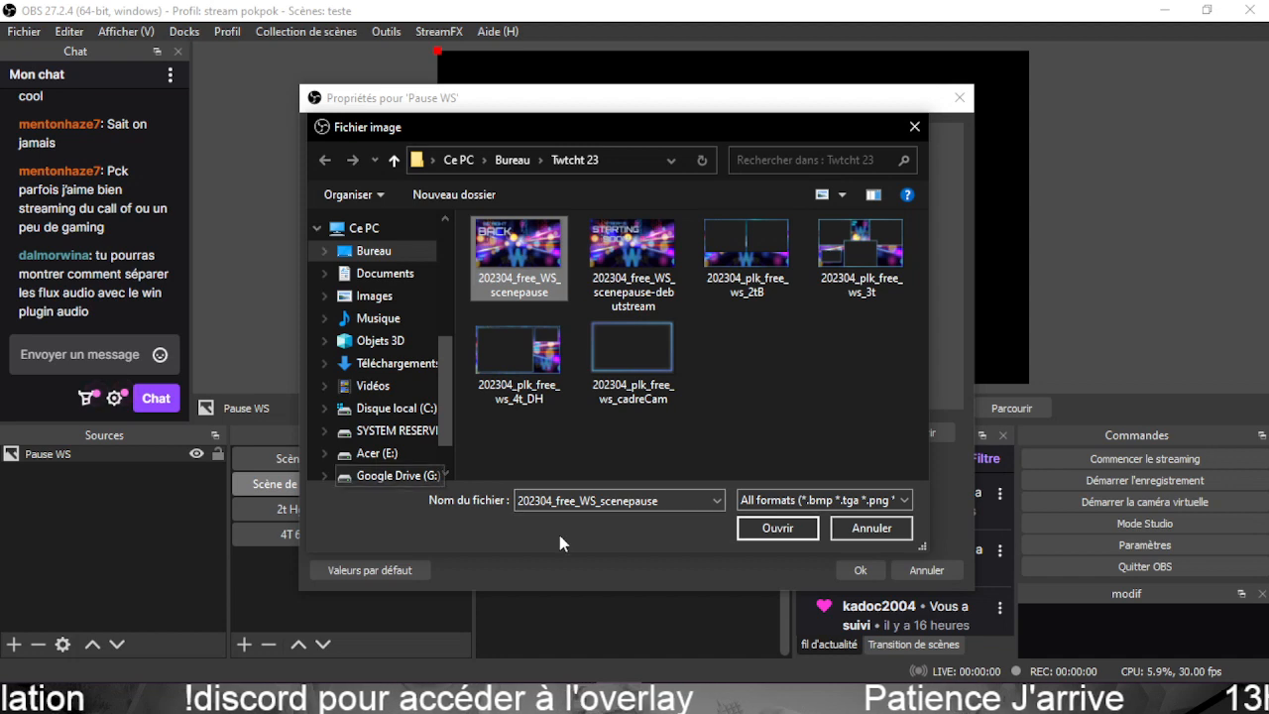
{"action": "left_click", "coordinate": [777, 527]}
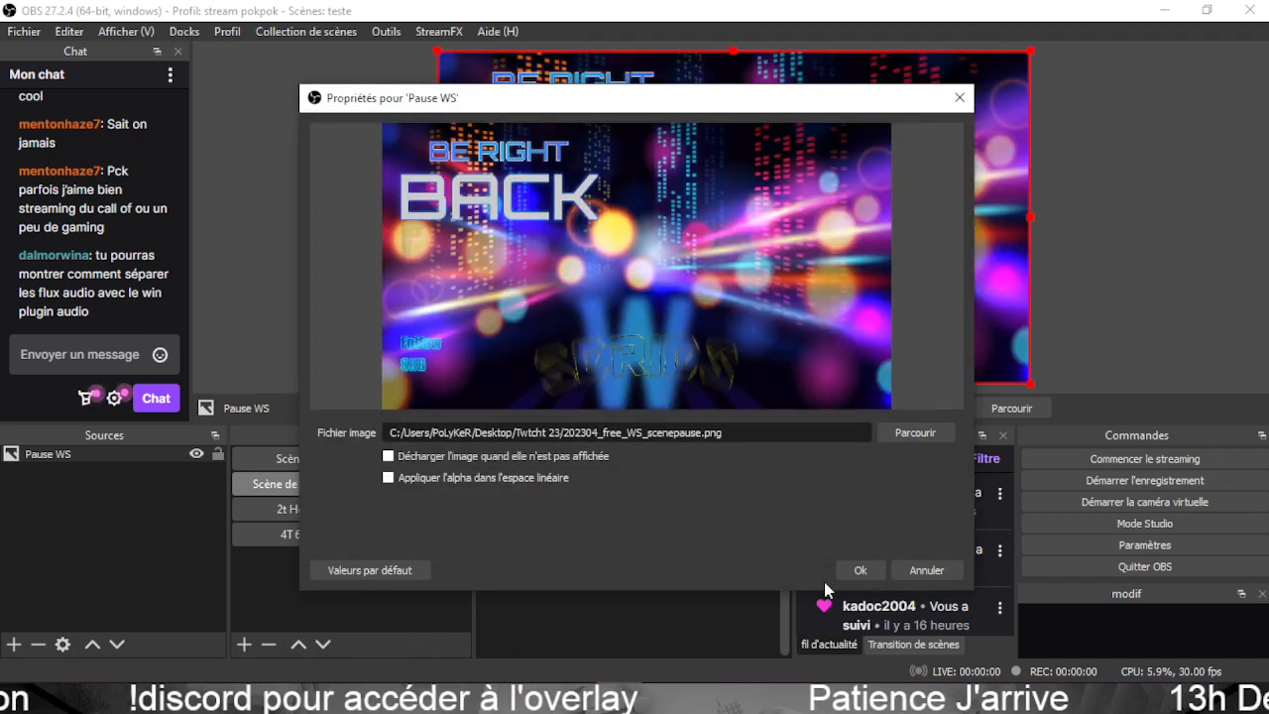
{"action": "left_click", "coordinate": [861, 570]}
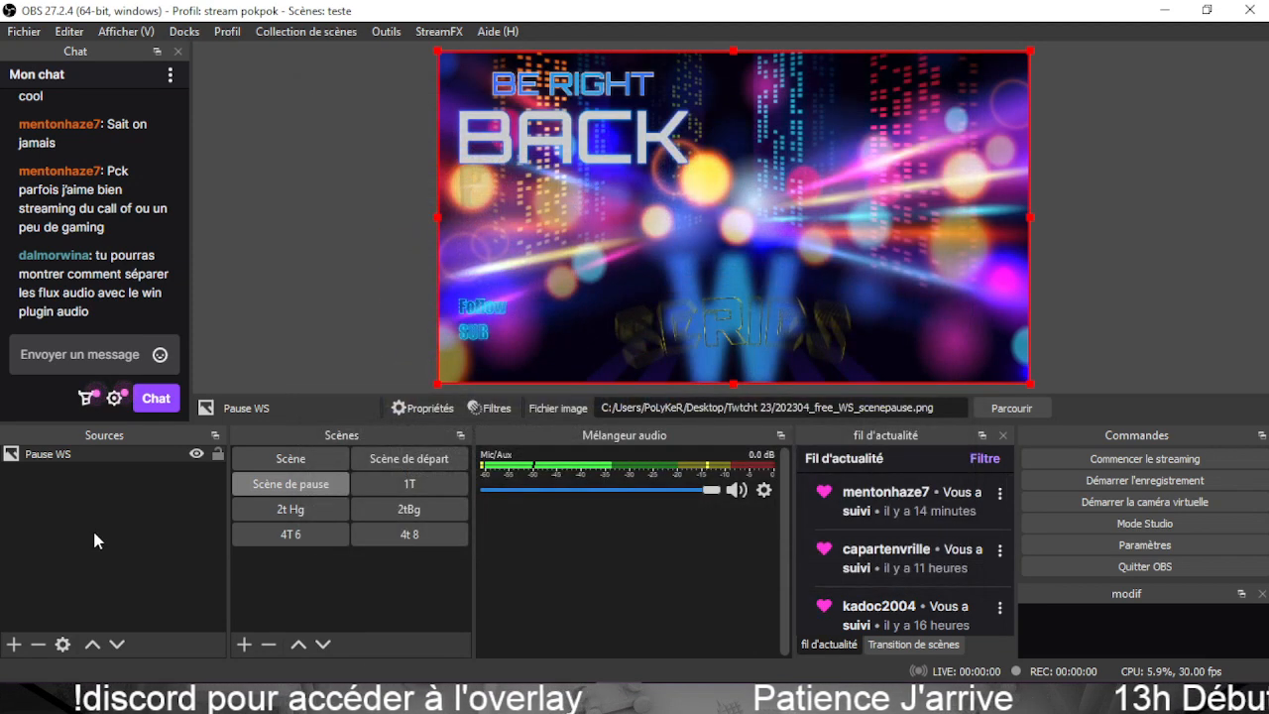
{"action": "left_click", "coordinate": [219, 454]}
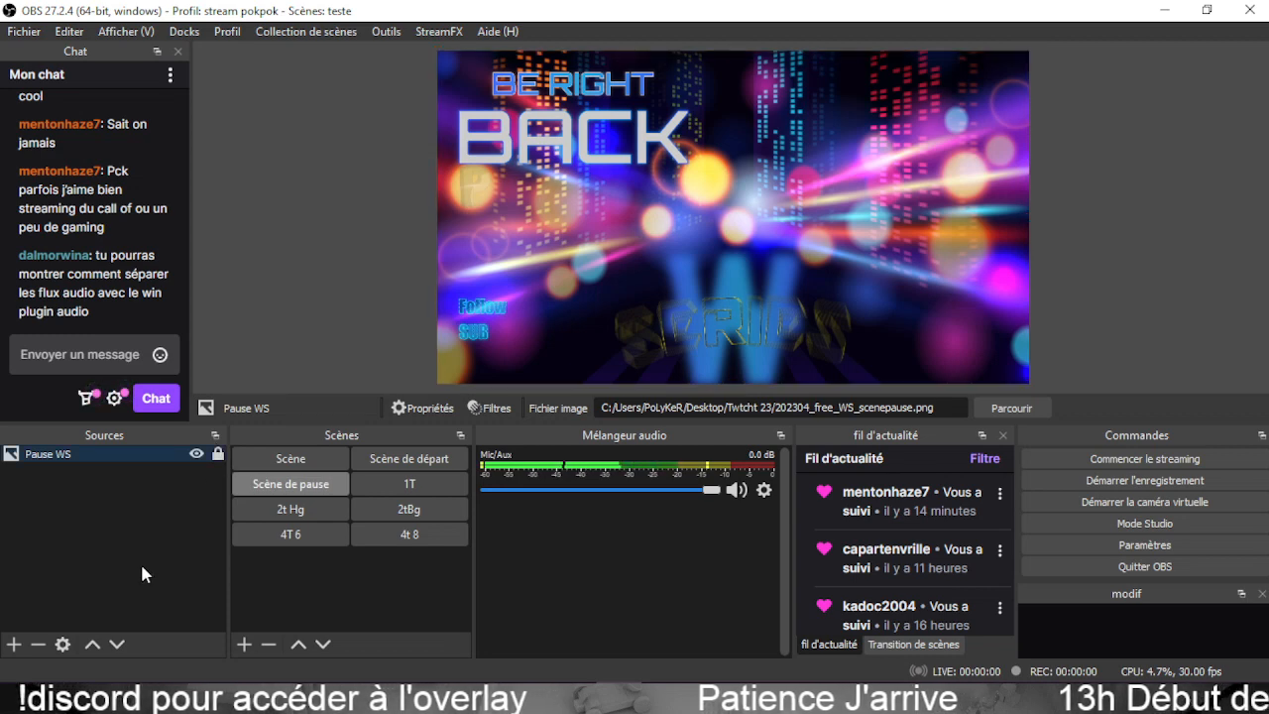
Force the Fondu transition on the Scène de départ scene and try it by switching between that scene and Scène de pause.
{"action": "left_click", "coordinate": [419, 460]}
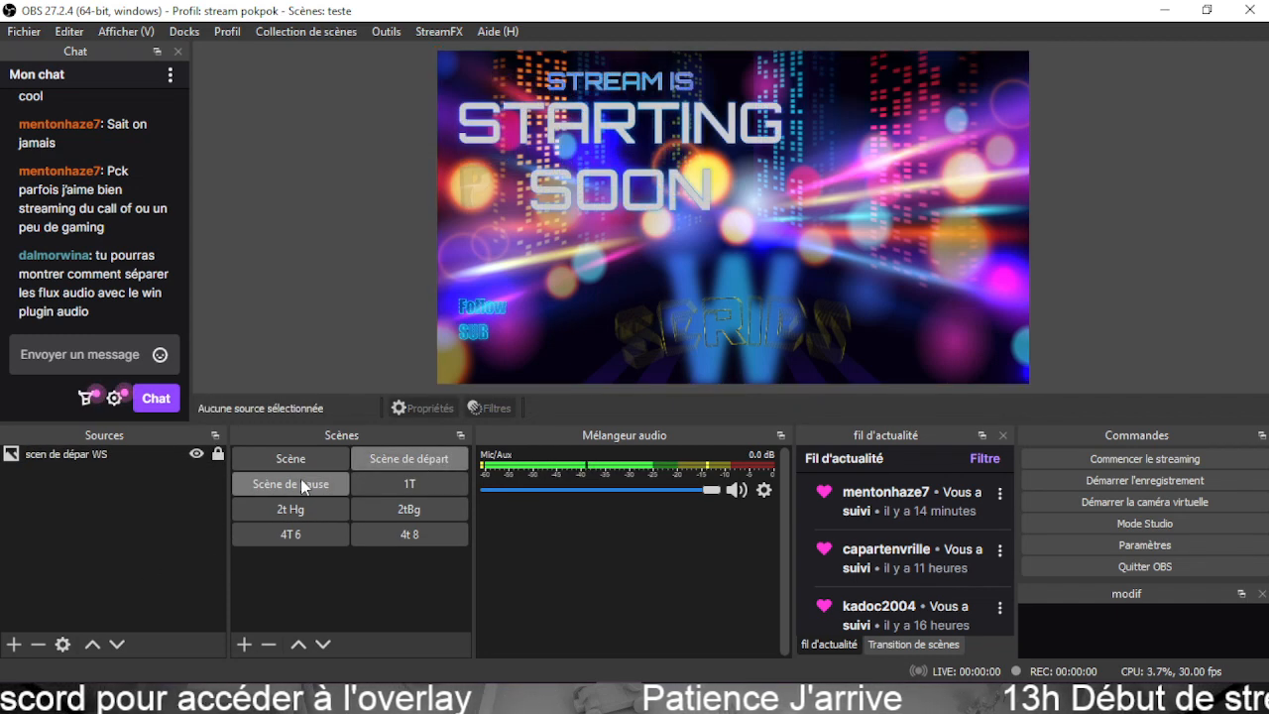
{"action": "left_click", "coordinate": [300, 479]}
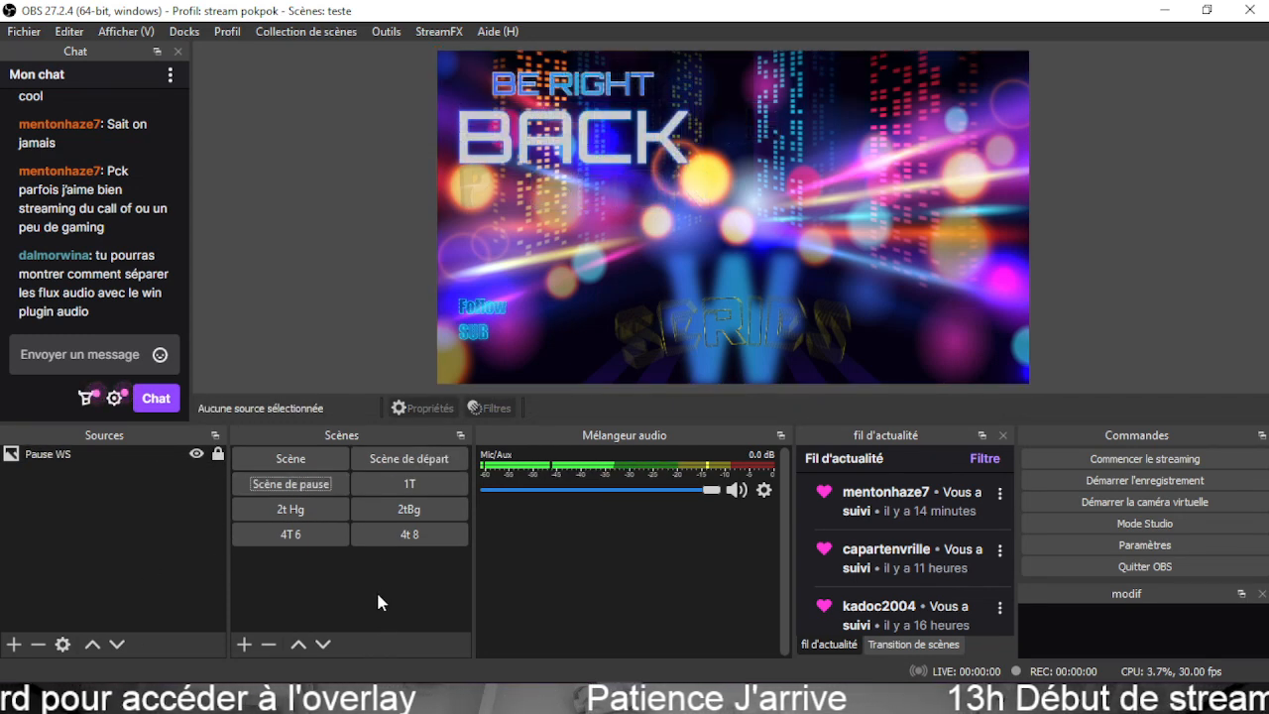
{"action": "right_click", "coordinate": [387, 458]}
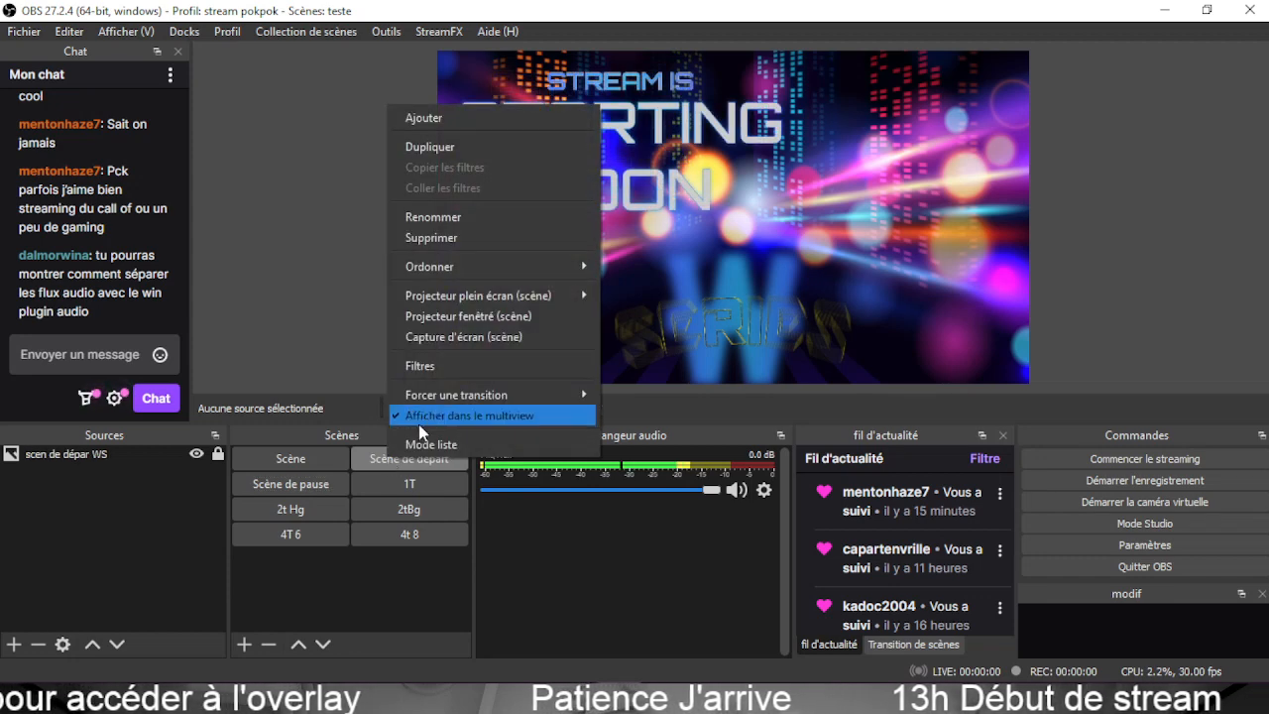
{"action": "mouse_move", "coordinate": [437, 405]}
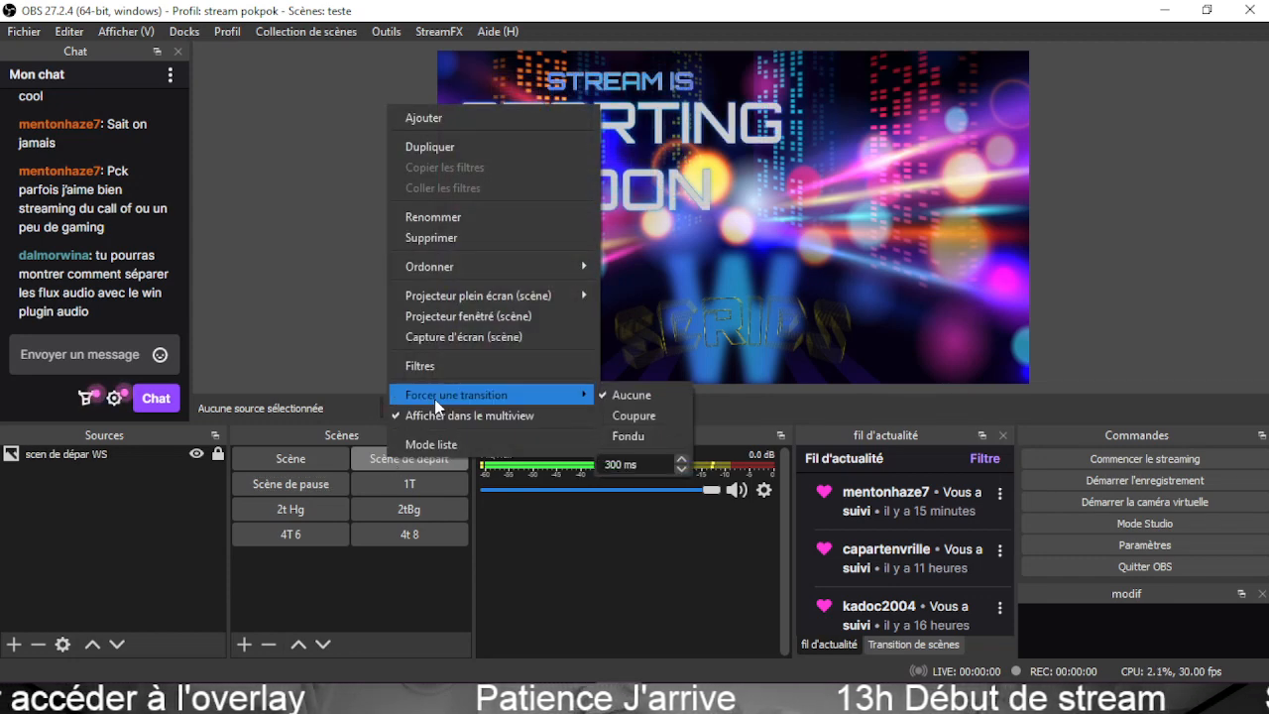
{"action": "left_click", "coordinate": [635, 415]}
{"action": "left_click", "coordinate": [297, 485]}
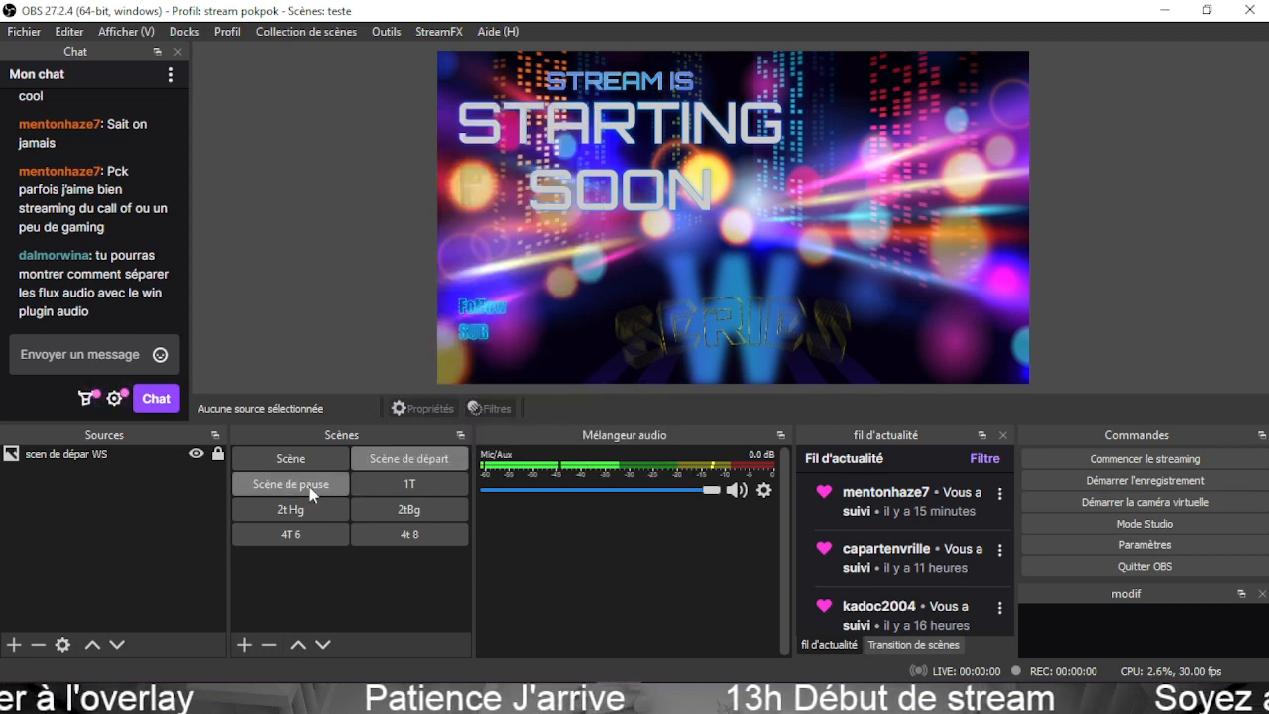
{"action": "left_click", "coordinate": [436, 459]}
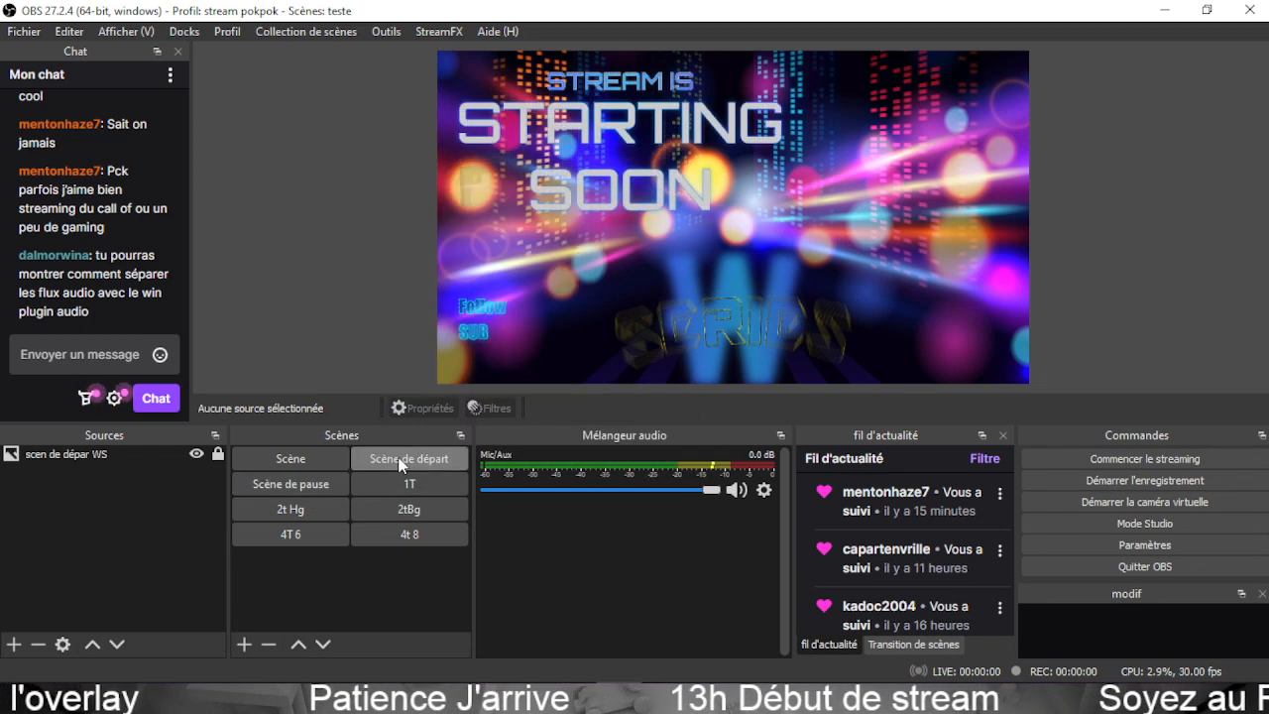
Force the Fondu transition on the Scène de pause scene.
{"action": "left_click", "coordinate": [330, 486]}
{"action": "right_click", "coordinate": [297, 487]}
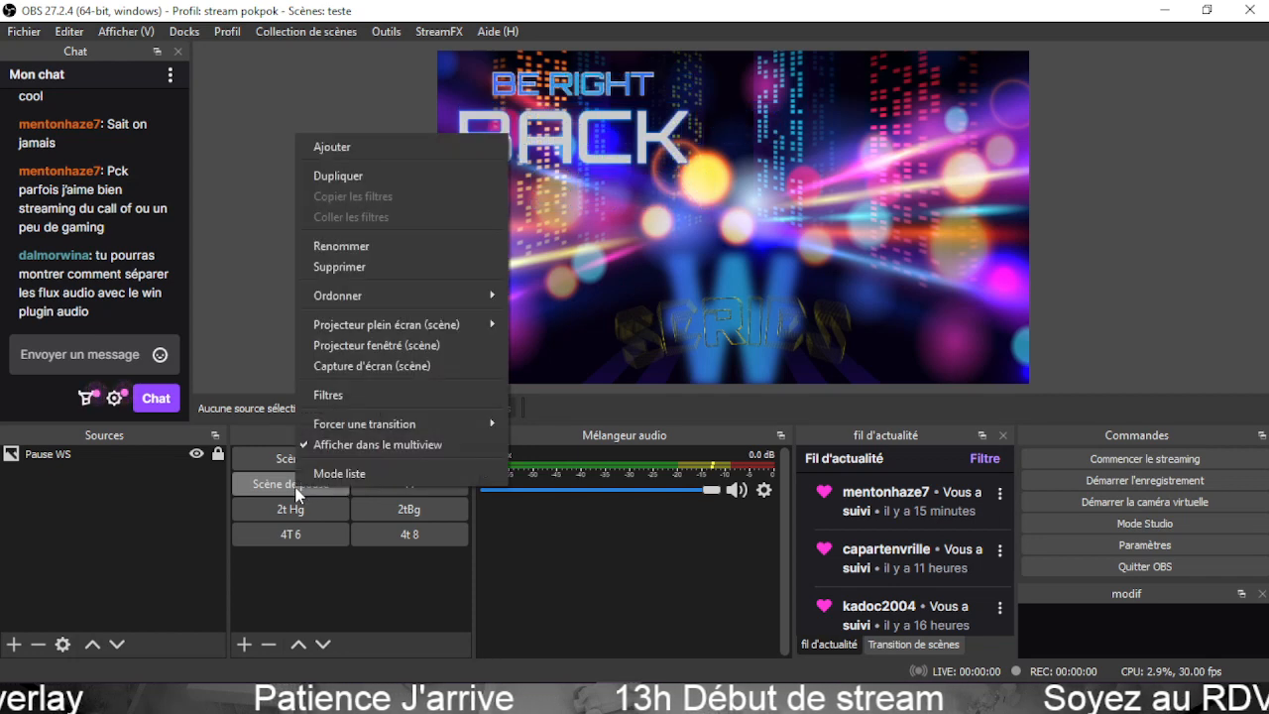
{"action": "mouse_move", "coordinate": [460, 425]}
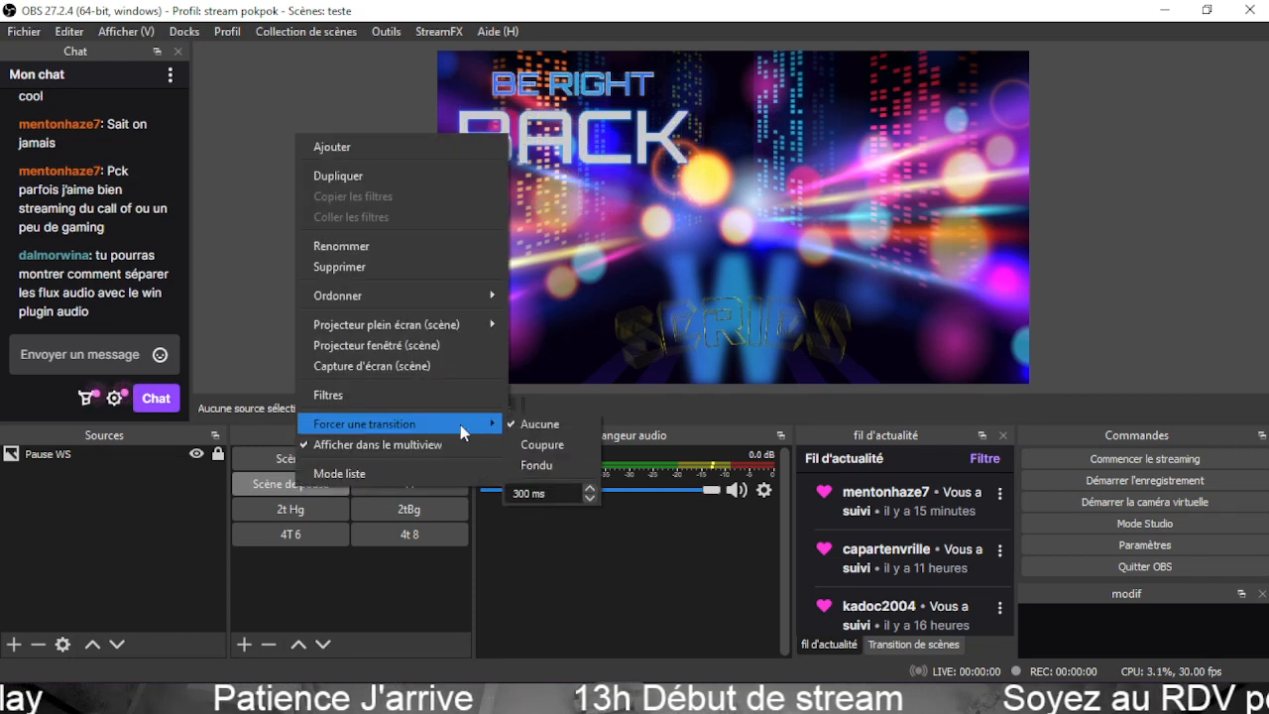
{"action": "left_click", "coordinate": [554, 462]}
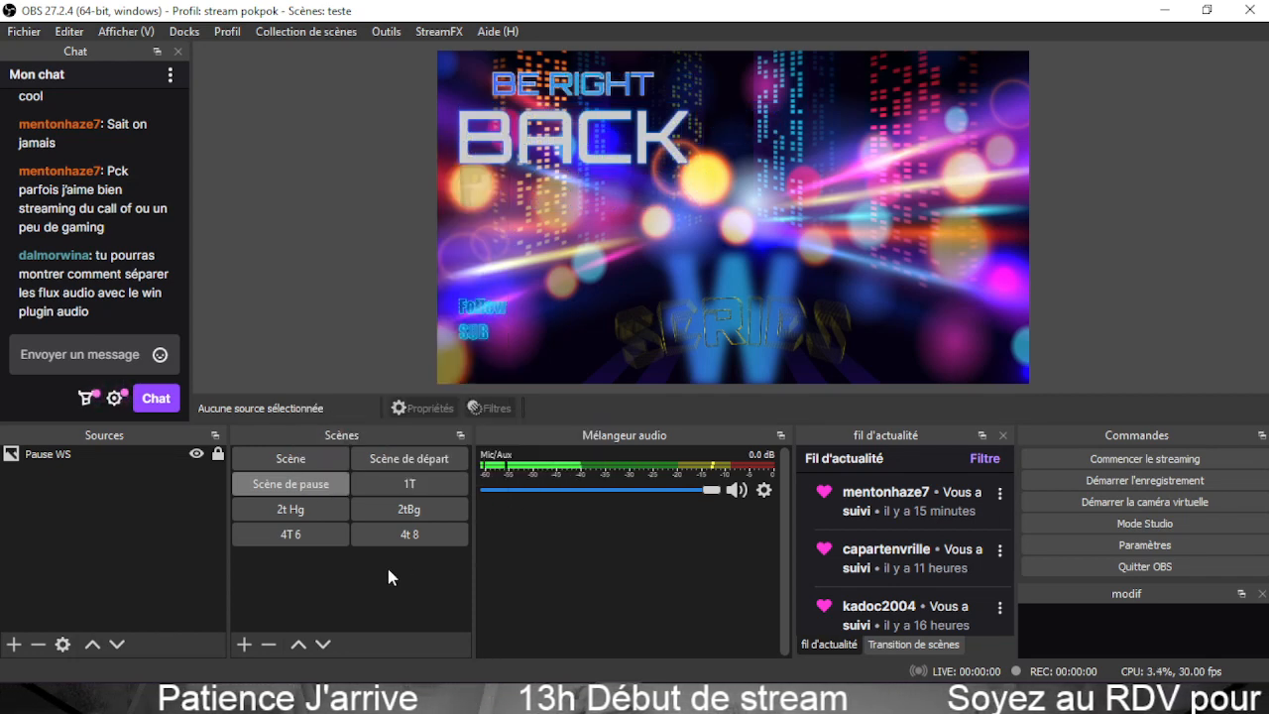
Set the forced transition duration of Scène de départ to 750 ms and test switching to Scène de pause and back.
{"action": "left_click", "coordinate": [402, 459]}
{"action": "right_click", "coordinate": [401, 459]}
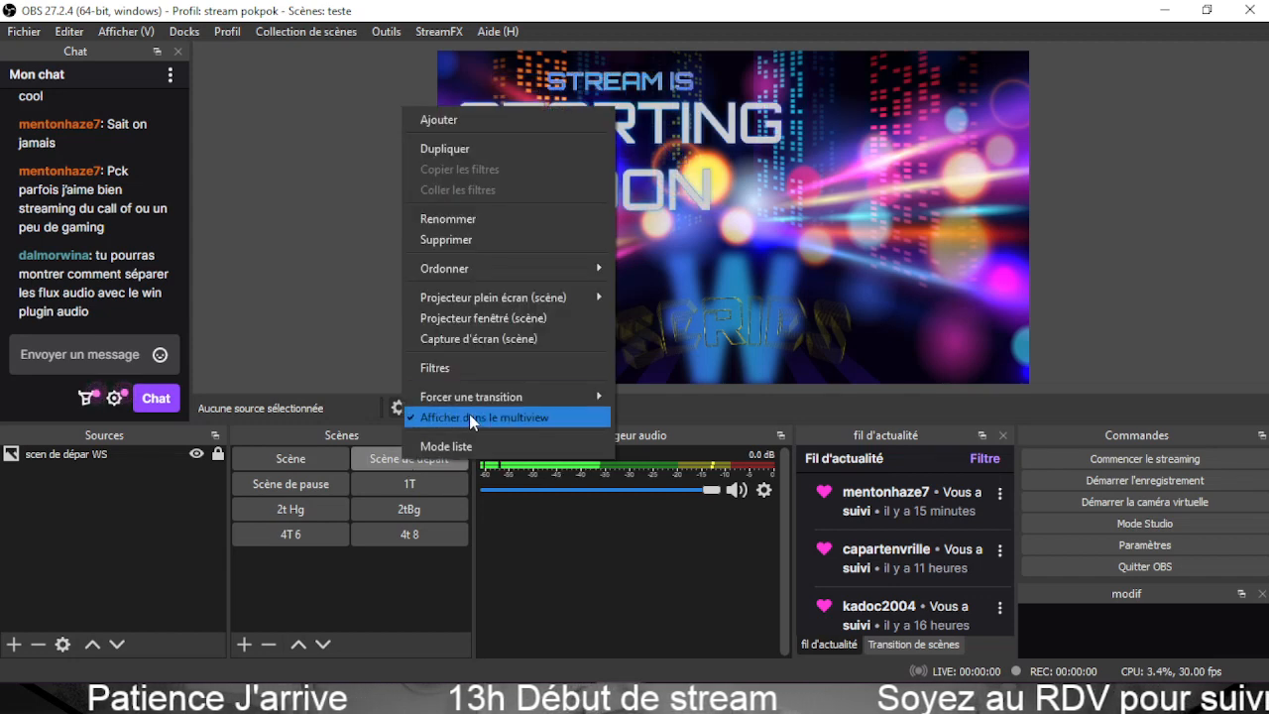
{"action": "mouse_move", "coordinate": [487, 399]}
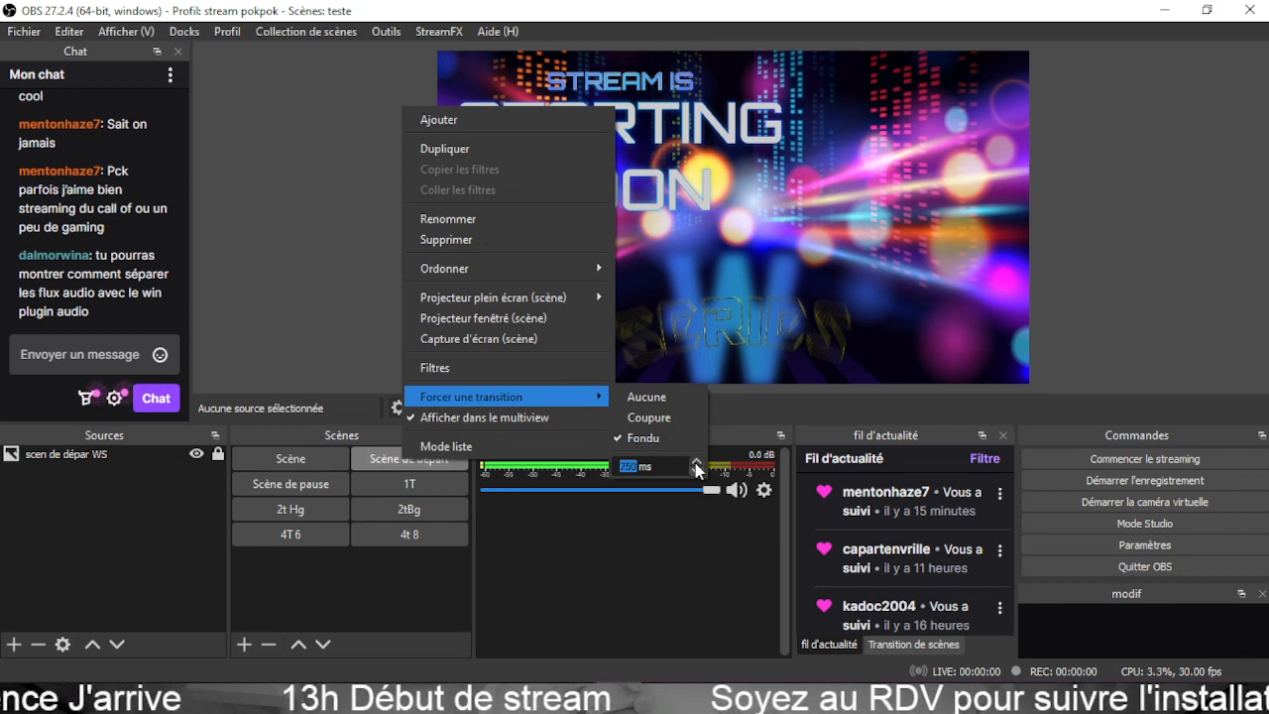
{"action": "left_click", "coordinate": [305, 570]}
{"action": "left_click", "coordinate": [333, 482]}
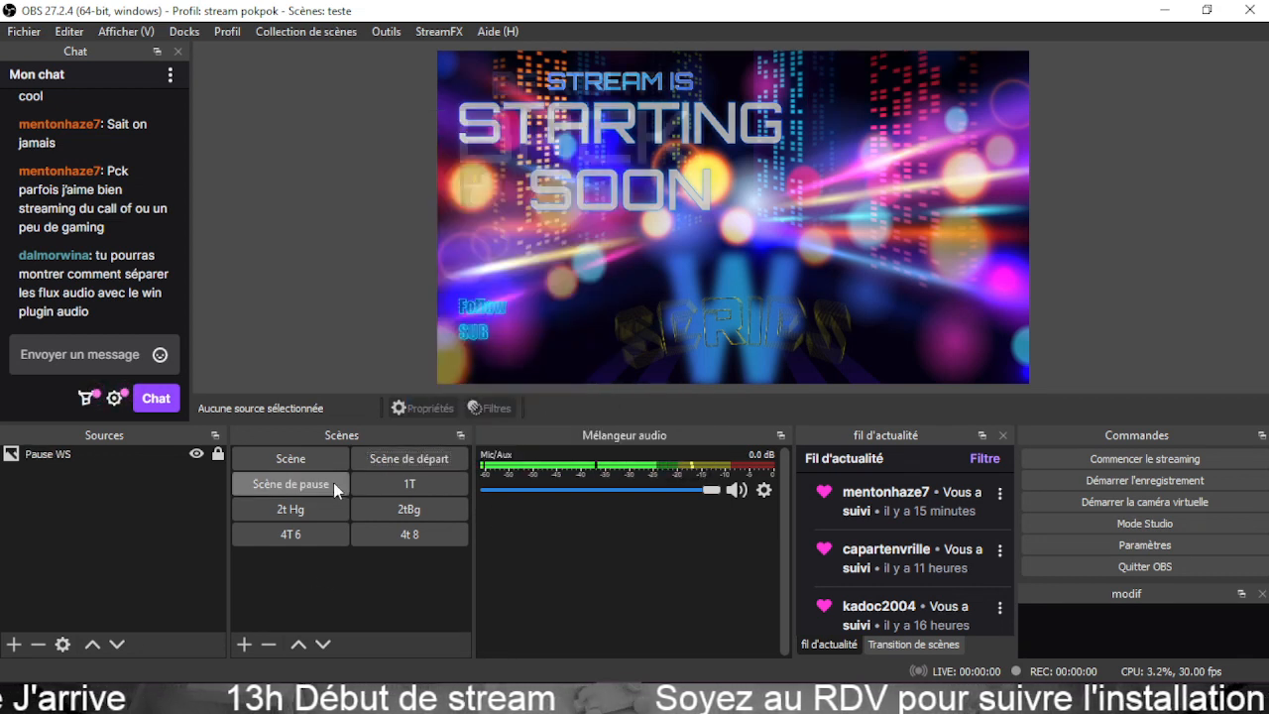
{"action": "left_click", "coordinate": [414, 458]}
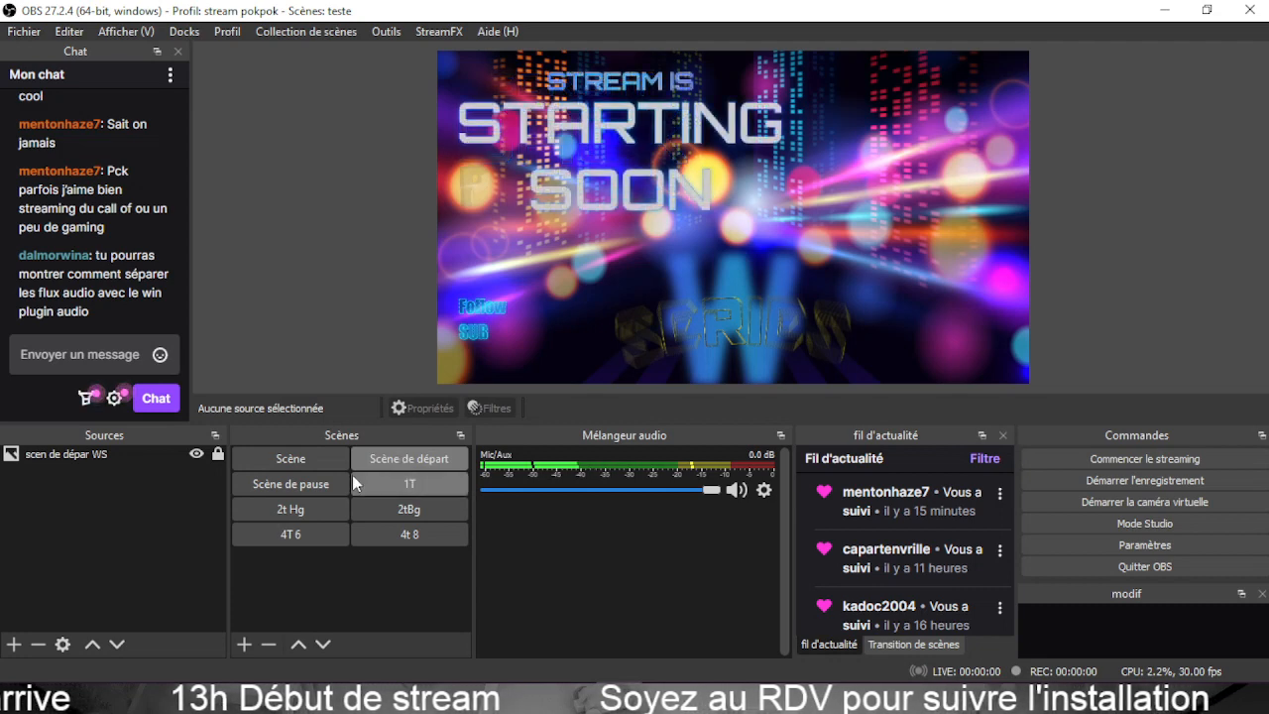
Increase the duration of the forced Fondu transition on the Scène de pause scene.
{"action": "left_click", "coordinate": [309, 483]}
{"action": "right_click", "coordinate": [309, 483]}
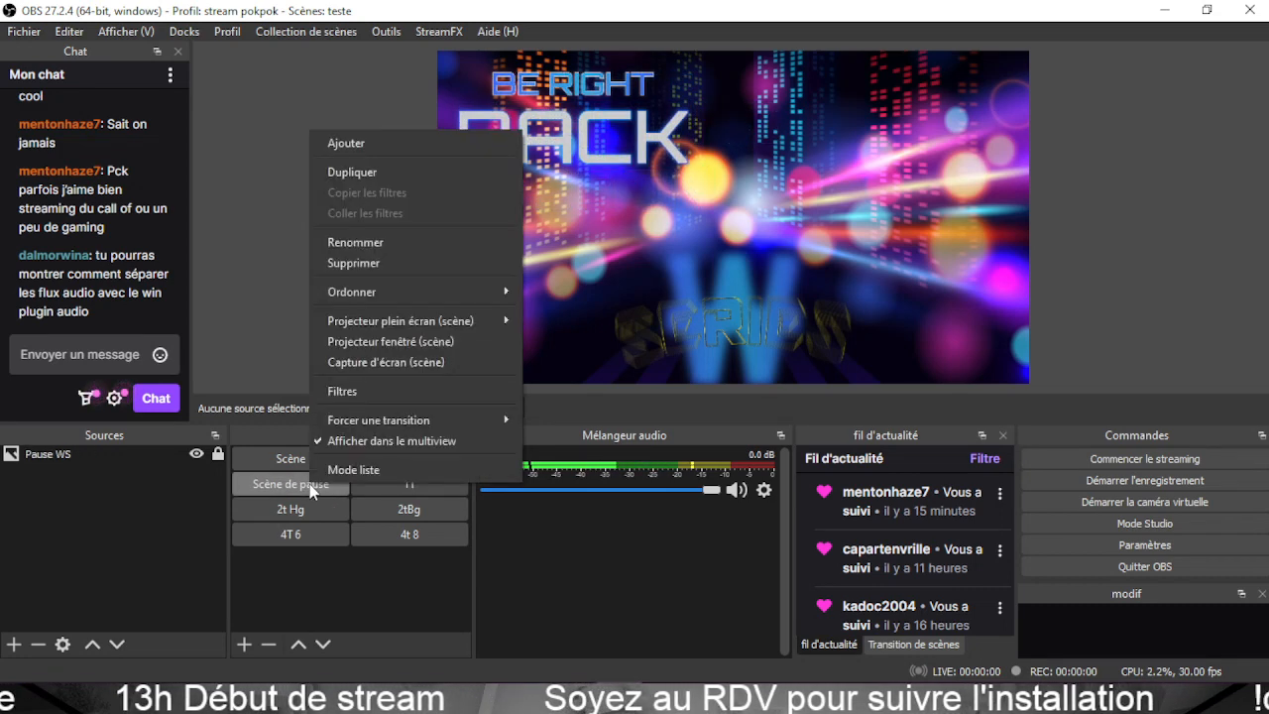
{"action": "mouse_move", "coordinate": [488, 420]}
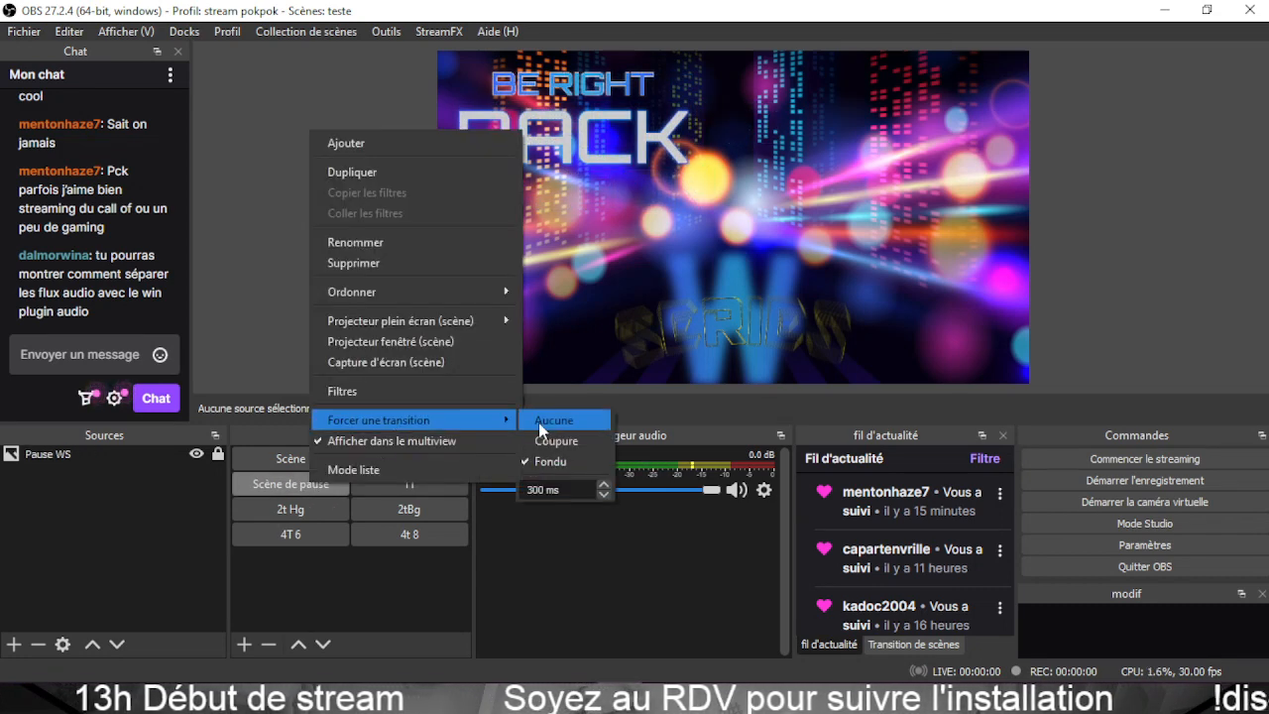
{"action": "left_click", "coordinate": [604, 485]}
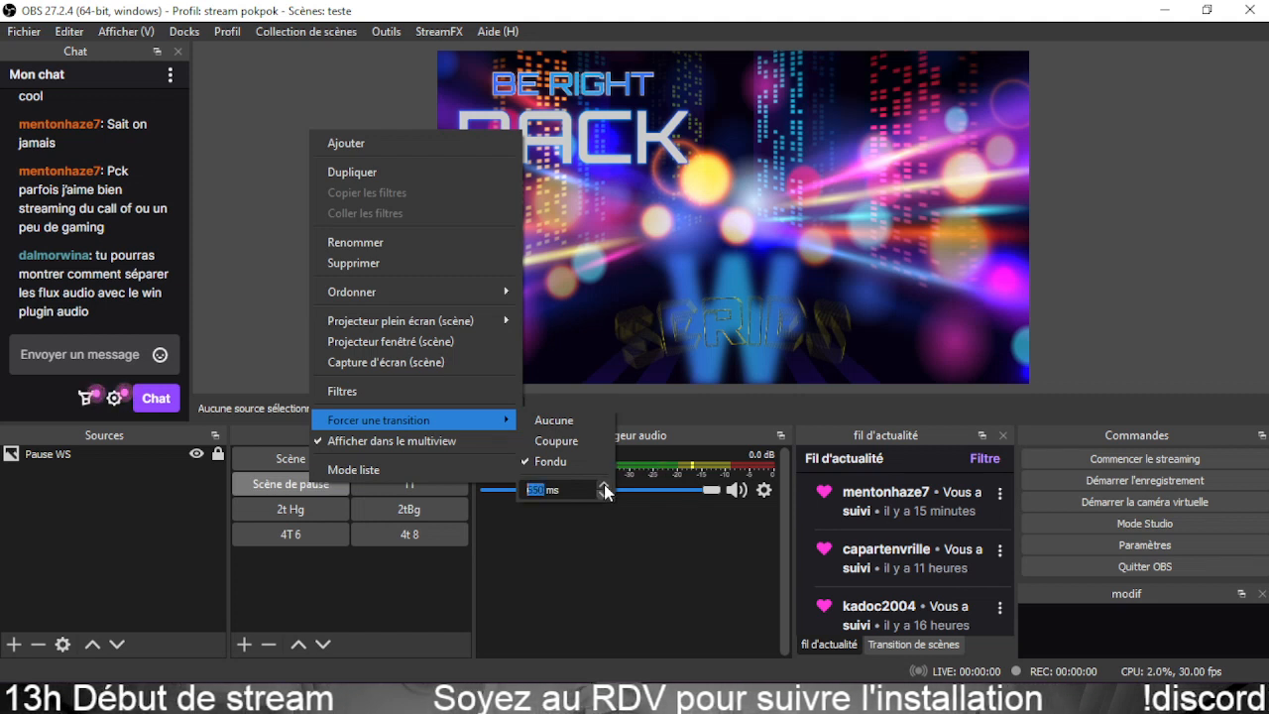
{"action": "left_click", "coordinate": [351, 587]}
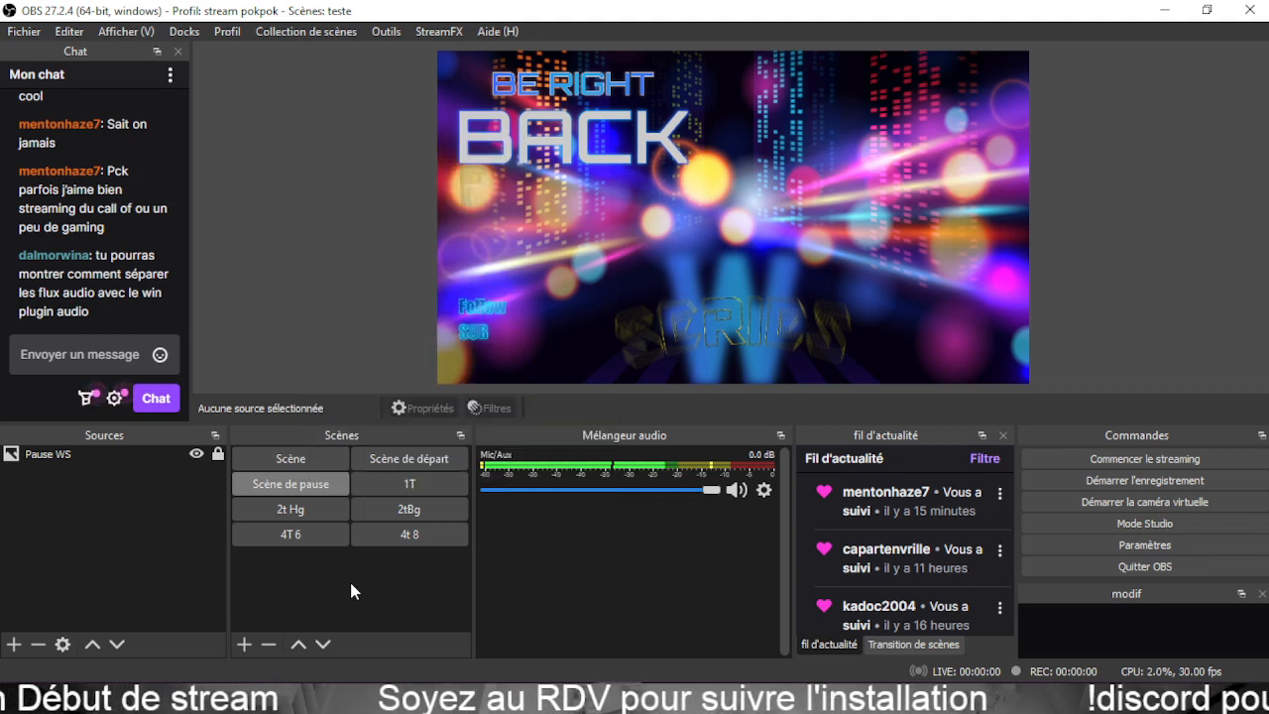
Switch back and forth between Scène de départ and Scène de pause to check both fade transitions.
{"action": "left_click", "coordinate": [389, 458]}
{"action": "left_click", "coordinate": [330, 485]}
{"action": "left_click", "coordinate": [390, 454]}
{"action": "left_click", "coordinate": [342, 483]}
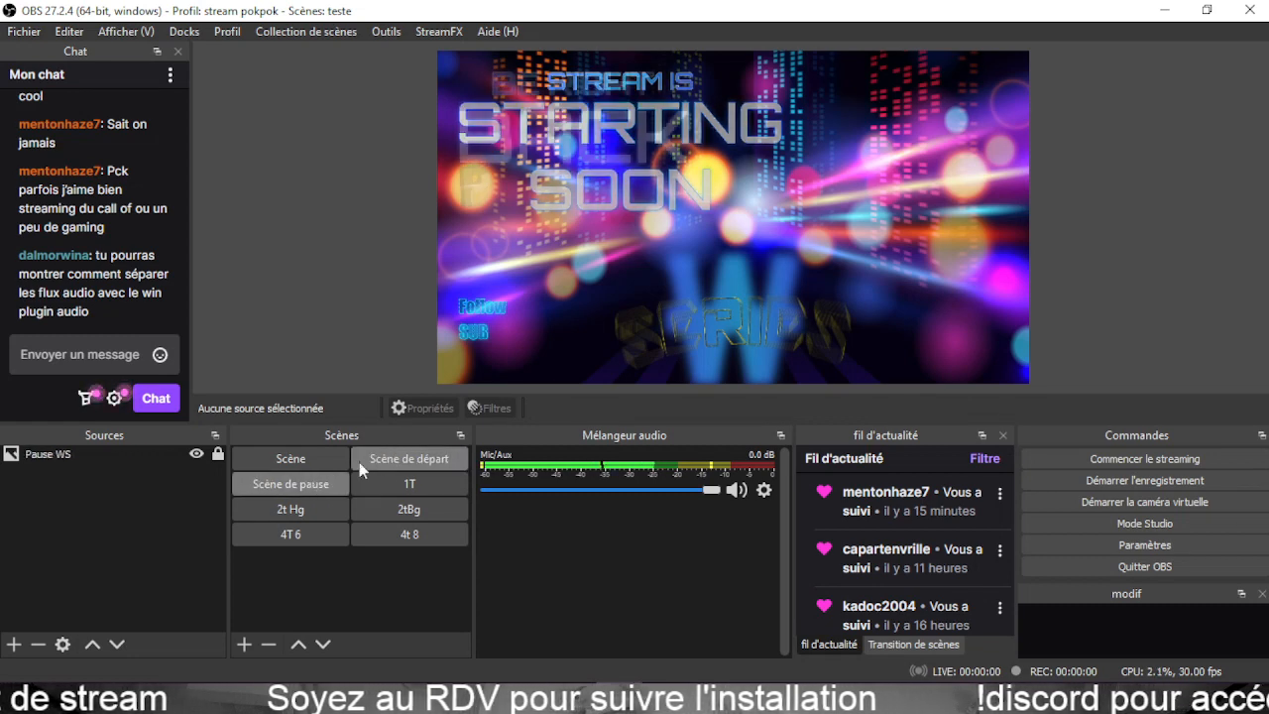
{"action": "left_click", "coordinate": [417, 458]}
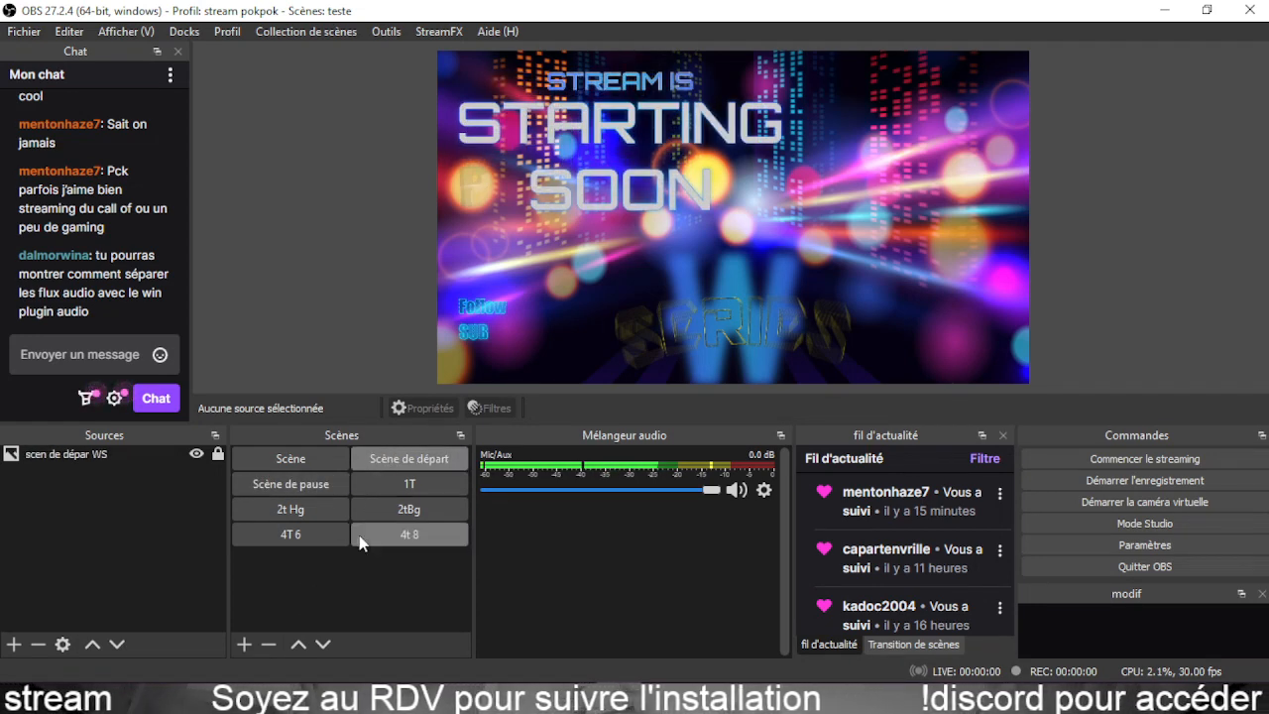
In the 1T scene, create a new image source named "Overlay 4t1t".
{"action": "left_click", "coordinate": [375, 485]}
{"action": "left_click", "coordinate": [16, 645]}
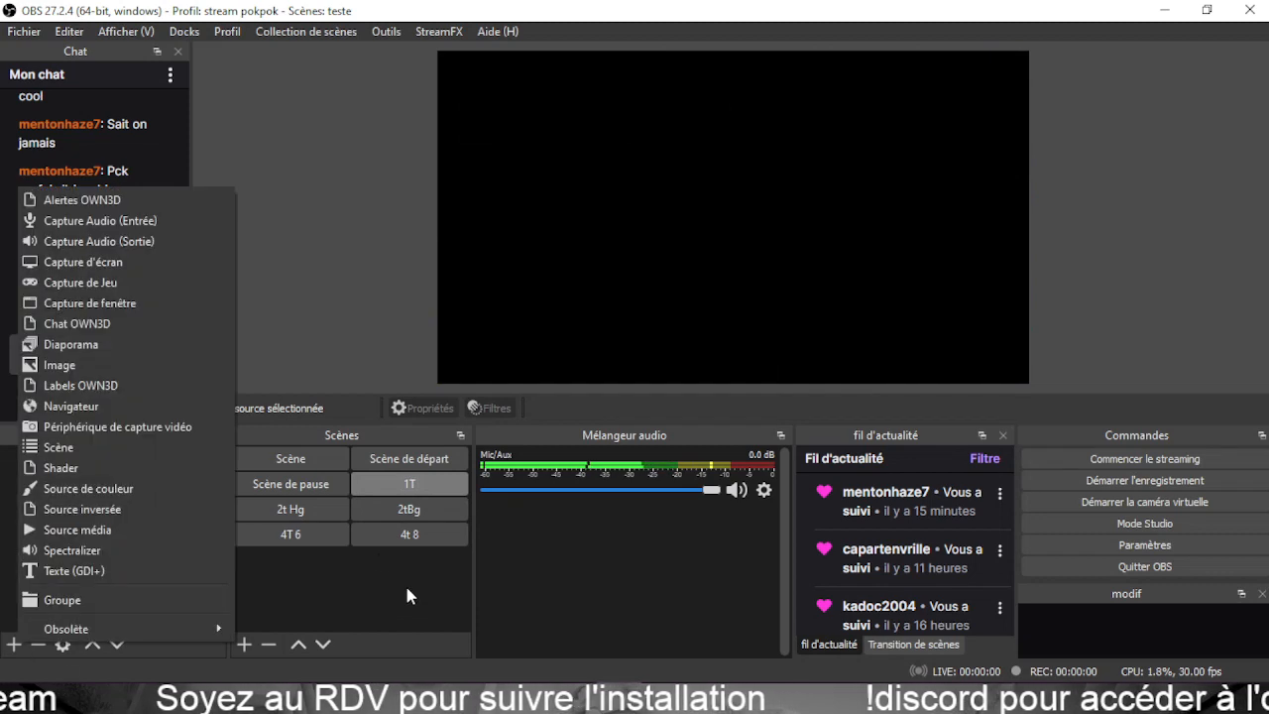
{"action": "left_click", "coordinate": [94, 367]}
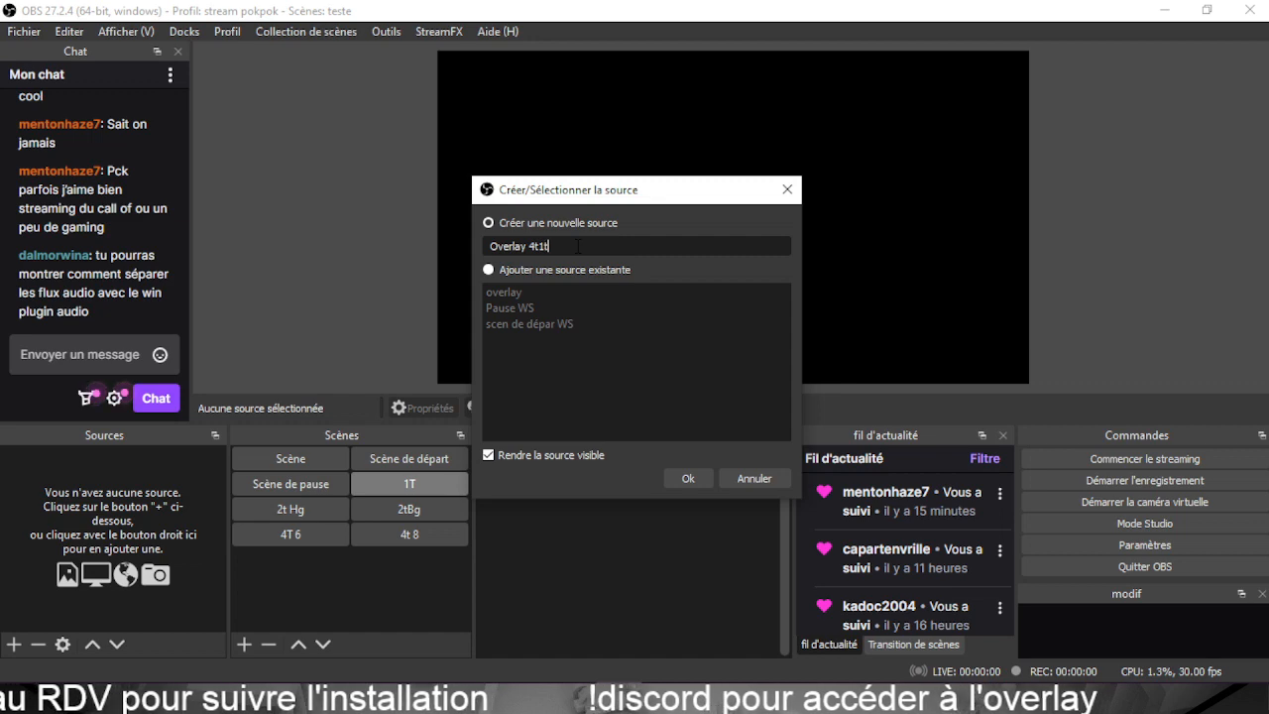
{"action": "left_click", "coordinate": [693, 477]}
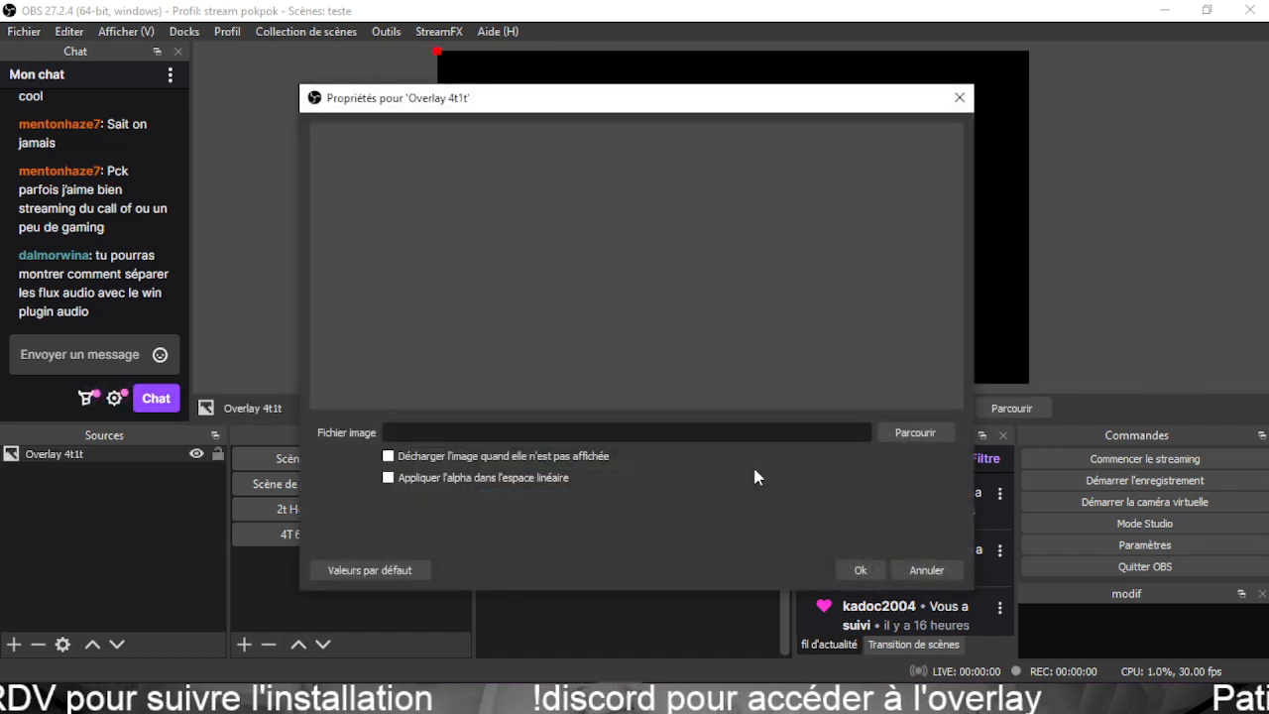
Load 202304_plk_free_ws_4t_DH from the Twtcht 23 folder as the image of the Overlay 4t1t source.
{"action": "left_click", "coordinate": [890, 433]}
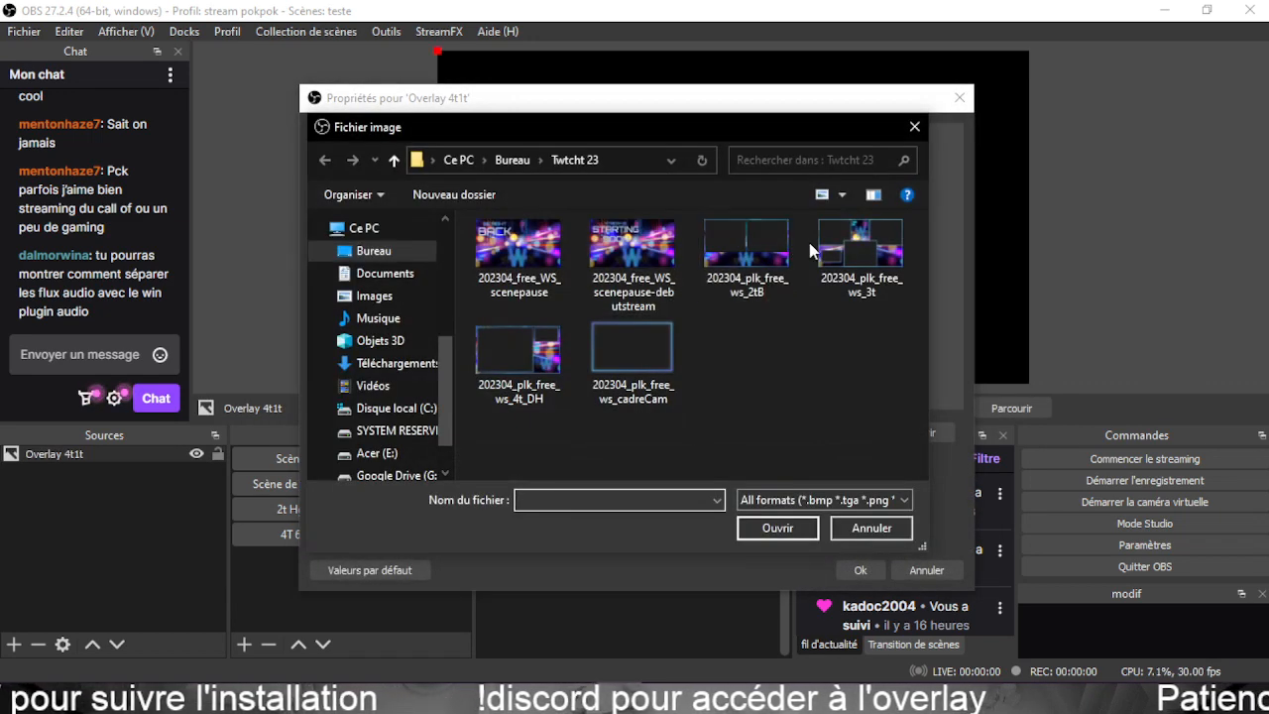
{"action": "left_click", "coordinate": [553, 353]}
{"action": "left_click", "coordinate": [766, 528]}
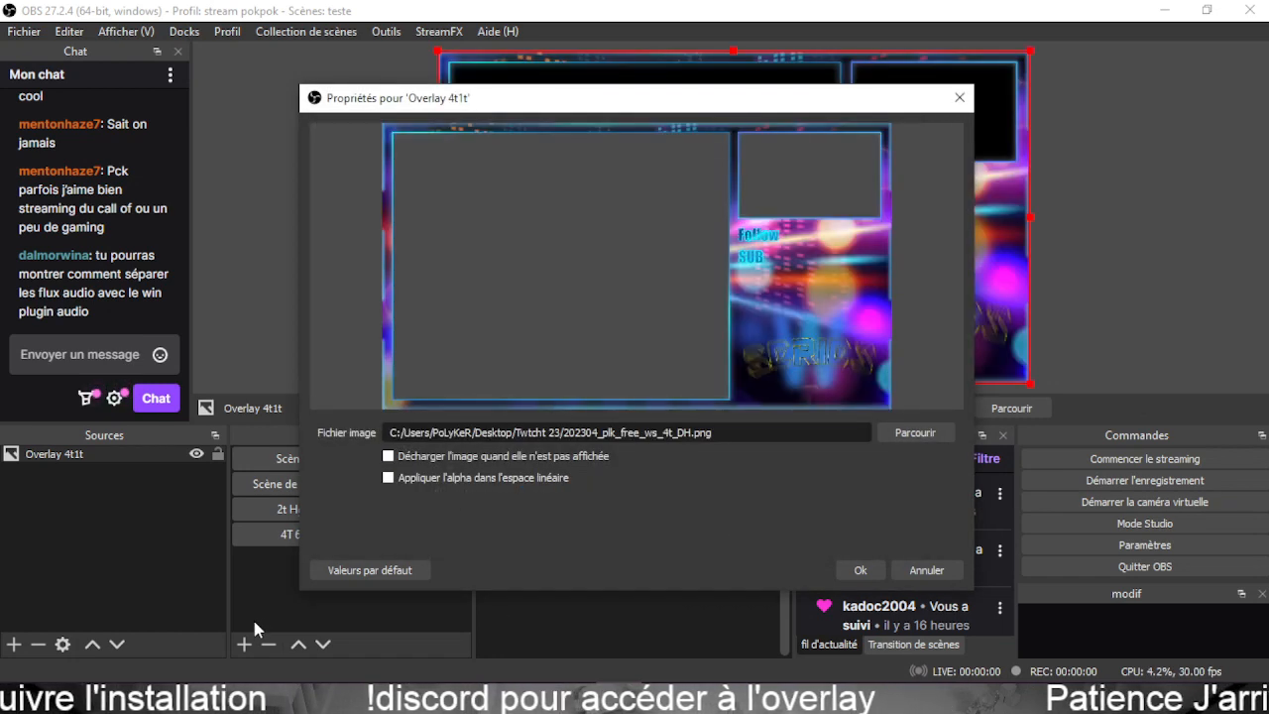
Accept the Overlay 4t1t image settings, then lock the source in the 1T scene and copy it.
{"action": "left_click", "coordinate": [861, 572]}
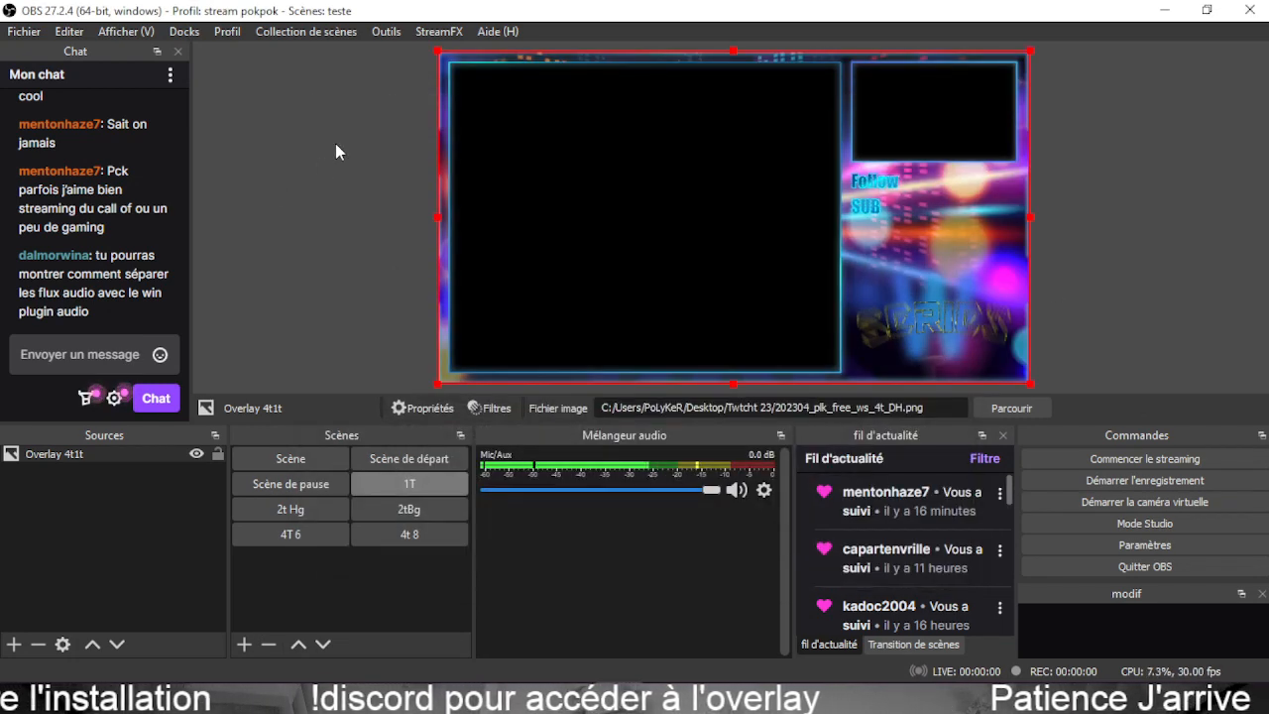
{"action": "left_click", "coordinate": [179, 556]}
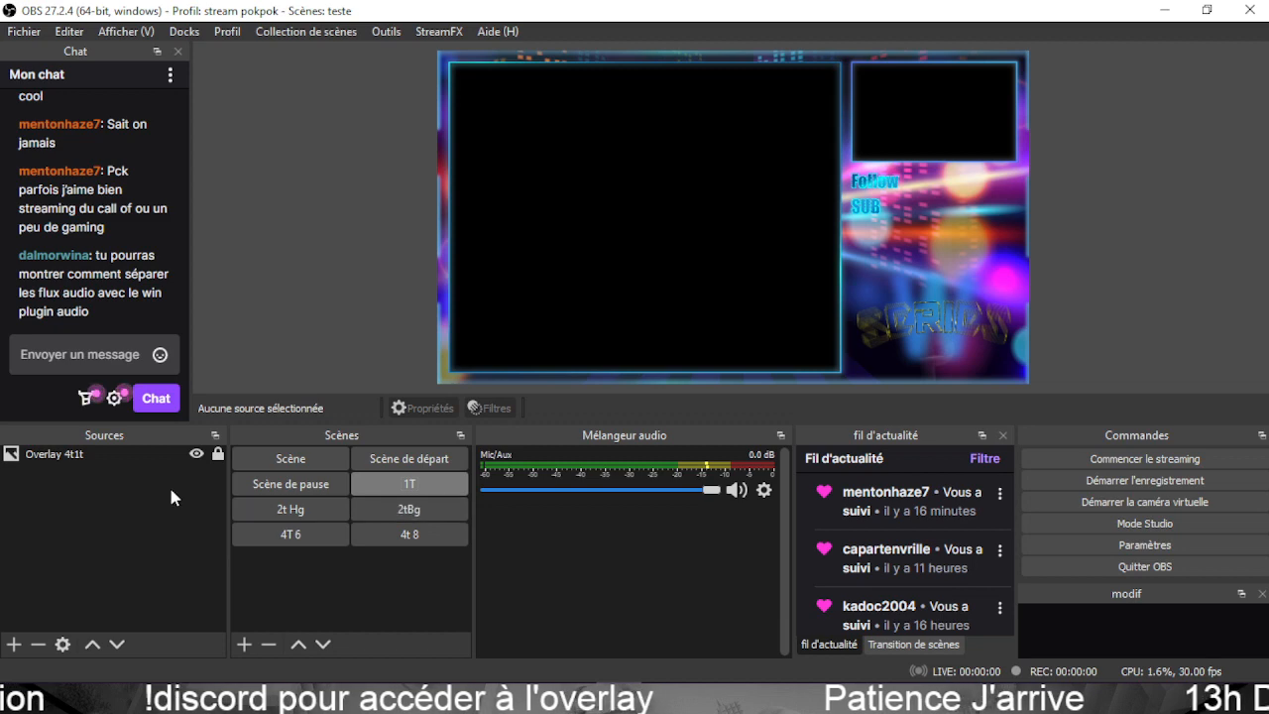
{"action": "right_click", "coordinate": [74, 453]}
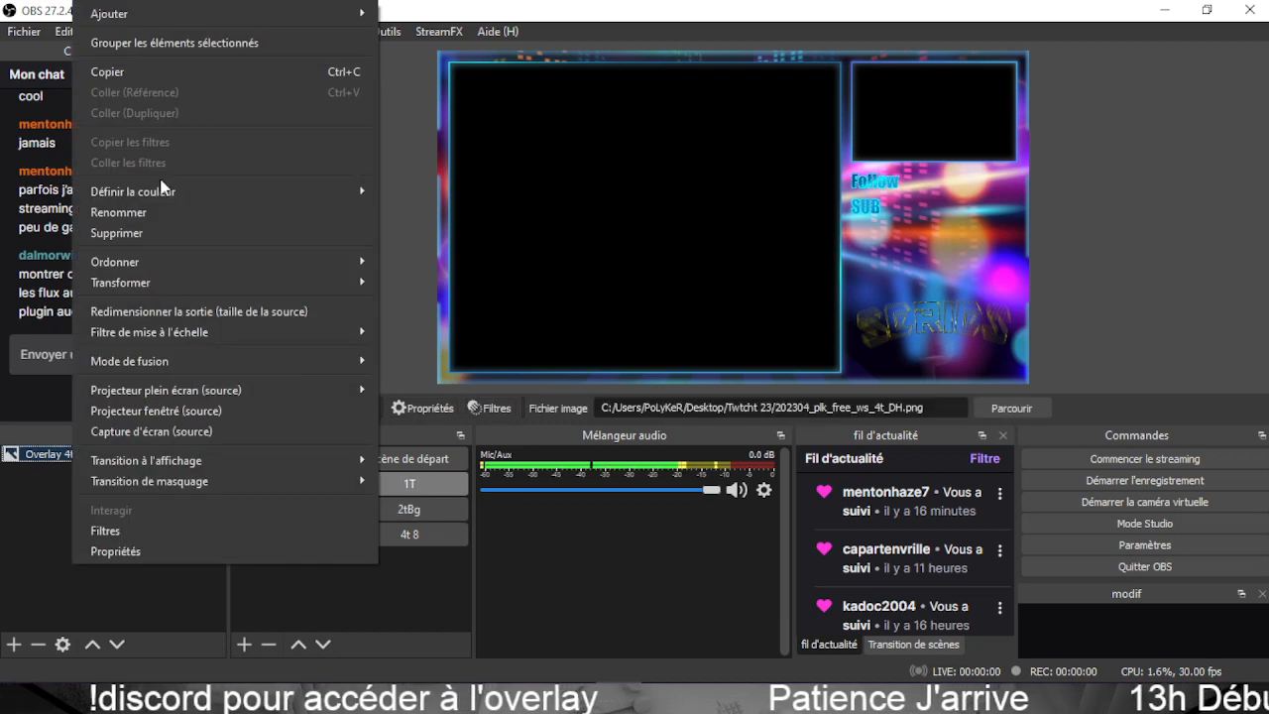
{"action": "left_click", "coordinate": [156, 72]}
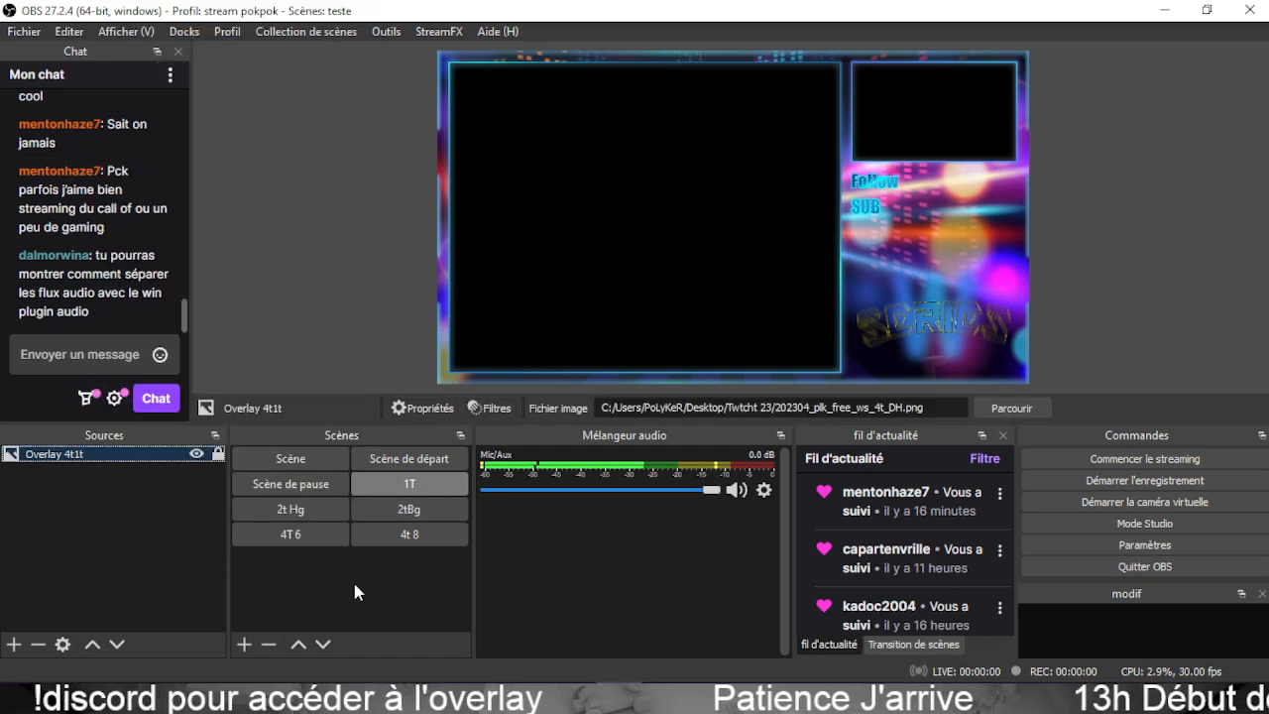
Paste the copied Overlay 4t1t source as a reference into the 4T 6 scene and lock it.
{"action": "left_click", "coordinate": [290, 534]}
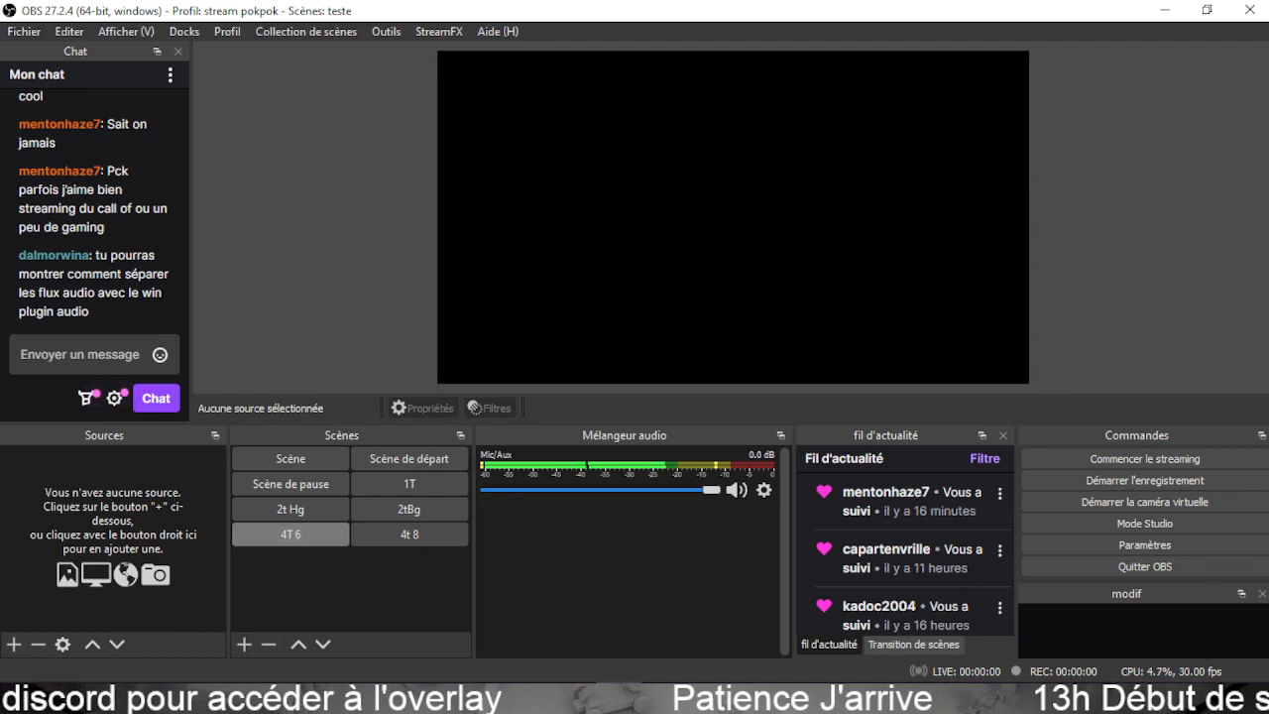
{"action": "right_click", "coordinate": [47, 522]}
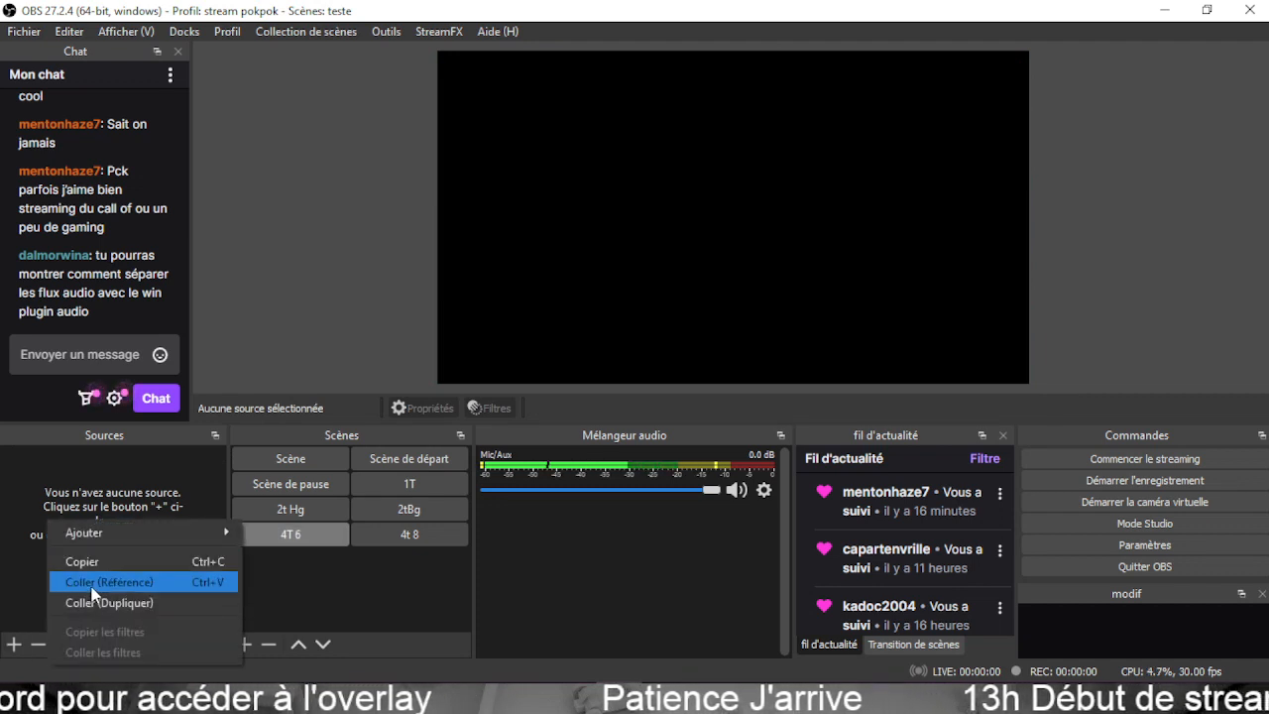
{"action": "left_click", "coordinate": [92, 589]}
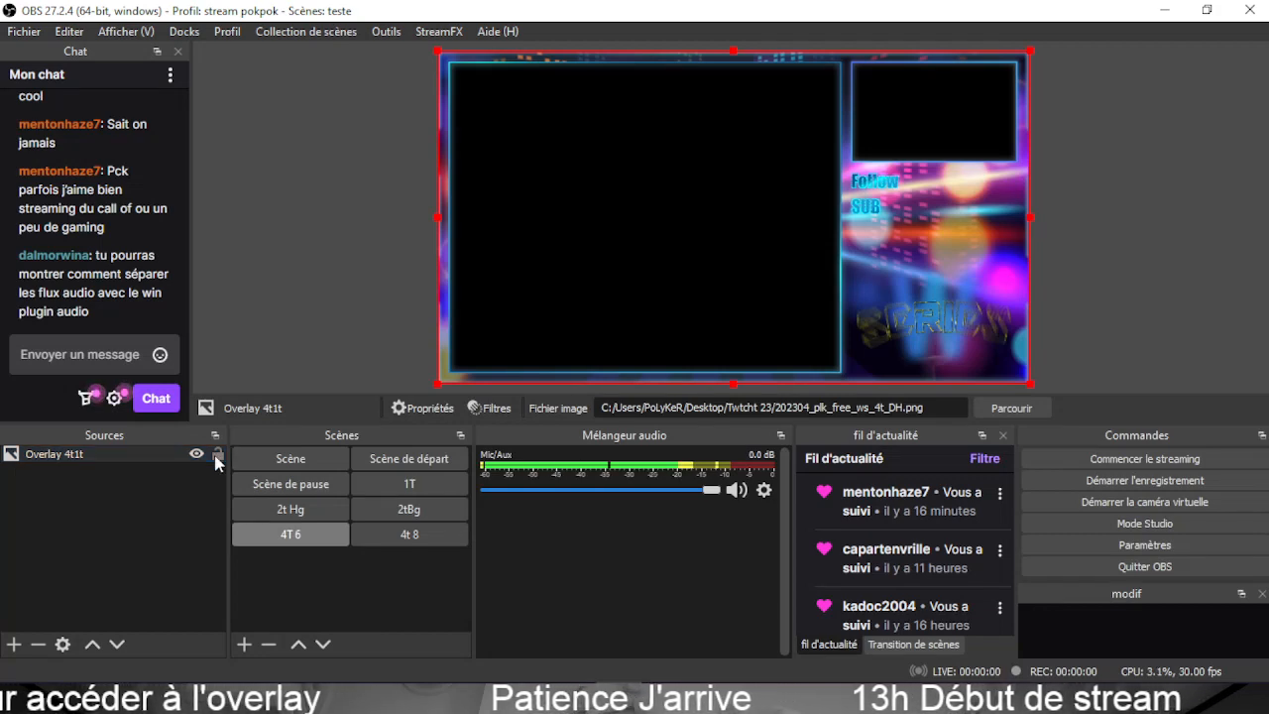
{"action": "left_click", "coordinate": [141, 539]}
Paste the Overlay 4t1t source as a reference into the 4t 8 scene and lock it there.
{"action": "left_click", "coordinate": [411, 535]}
{"action": "right_click", "coordinate": [64, 494]}
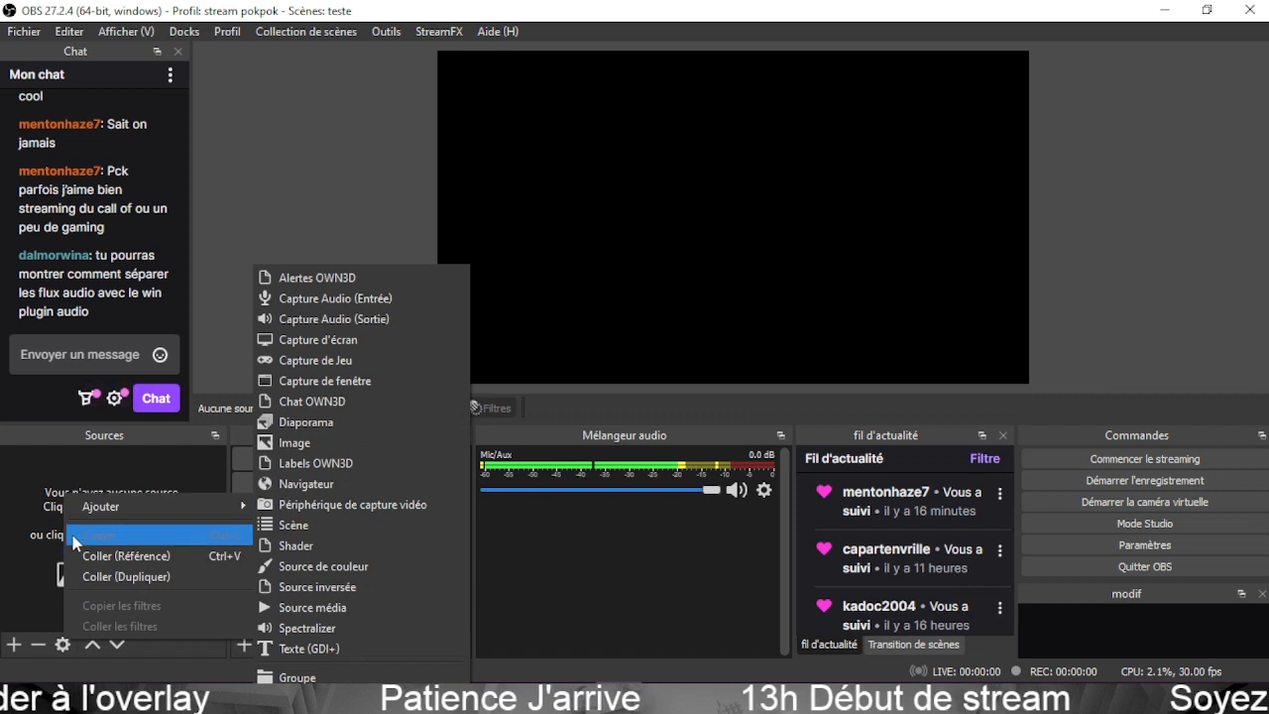
{"action": "left_click", "coordinate": [94, 556]}
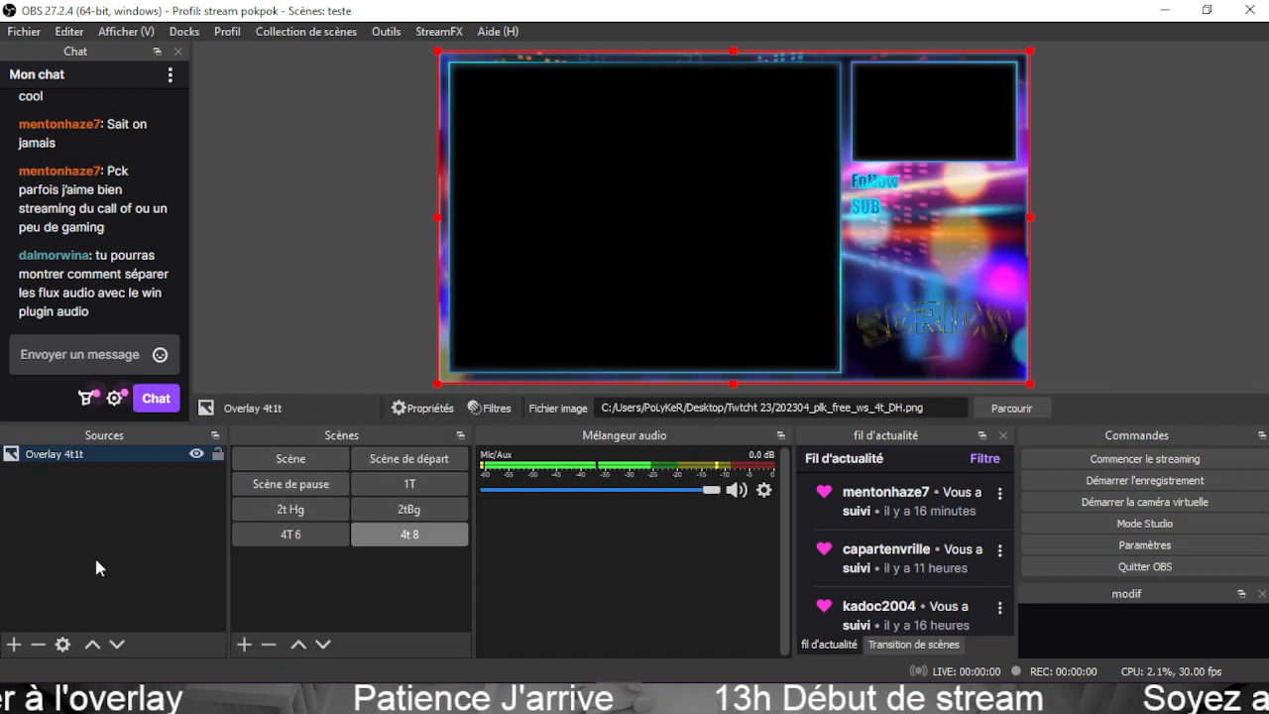
{"action": "left_click", "coordinate": [218, 454]}
Switch between the 4T 6, 1T and 2t Hg scenes to check their overlays and transitions.
{"action": "left_click", "coordinate": [322, 540]}
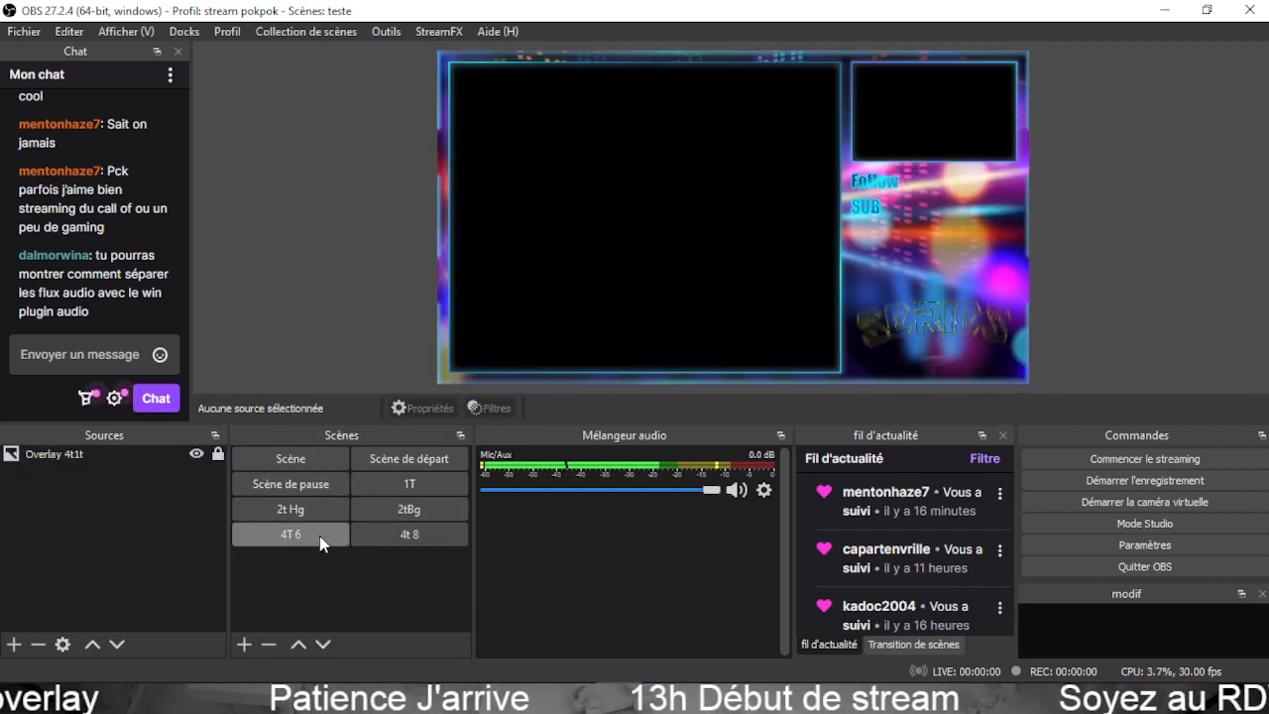
{"action": "left_click", "coordinate": [408, 484]}
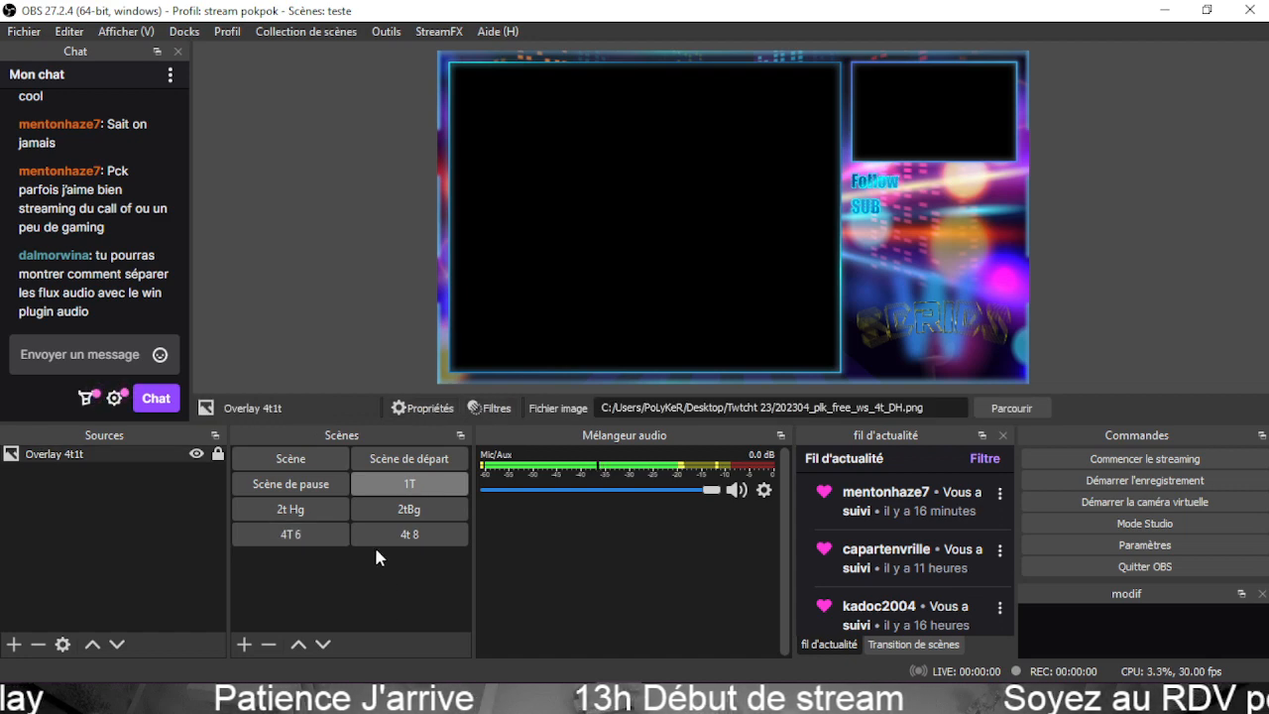
{"action": "left_click", "coordinate": [313, 537]}
{"action": "left_click", "coordinate": [304, 507]}
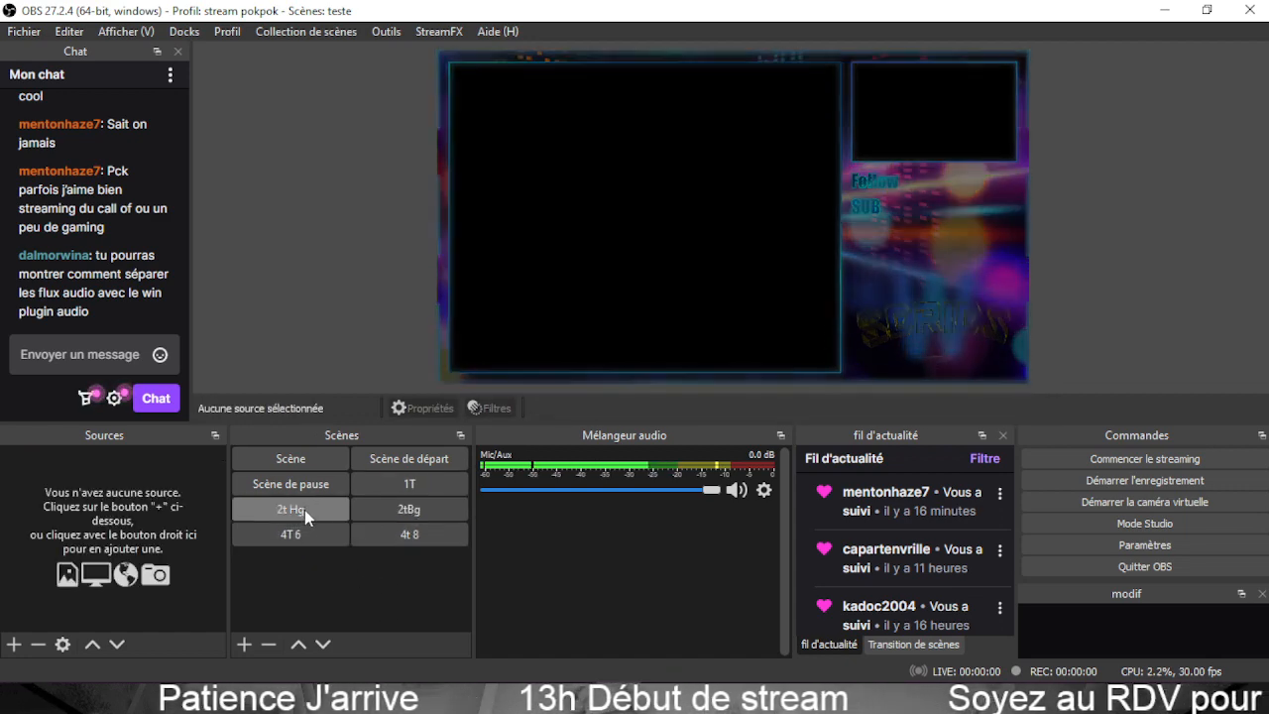
{"action": "left_click", "coordinate": [405, 480]}
In the 2t Hg scene, create a new image source named "overlay 2t".
{"action": "left_click", "coordinate": [310, 510]}
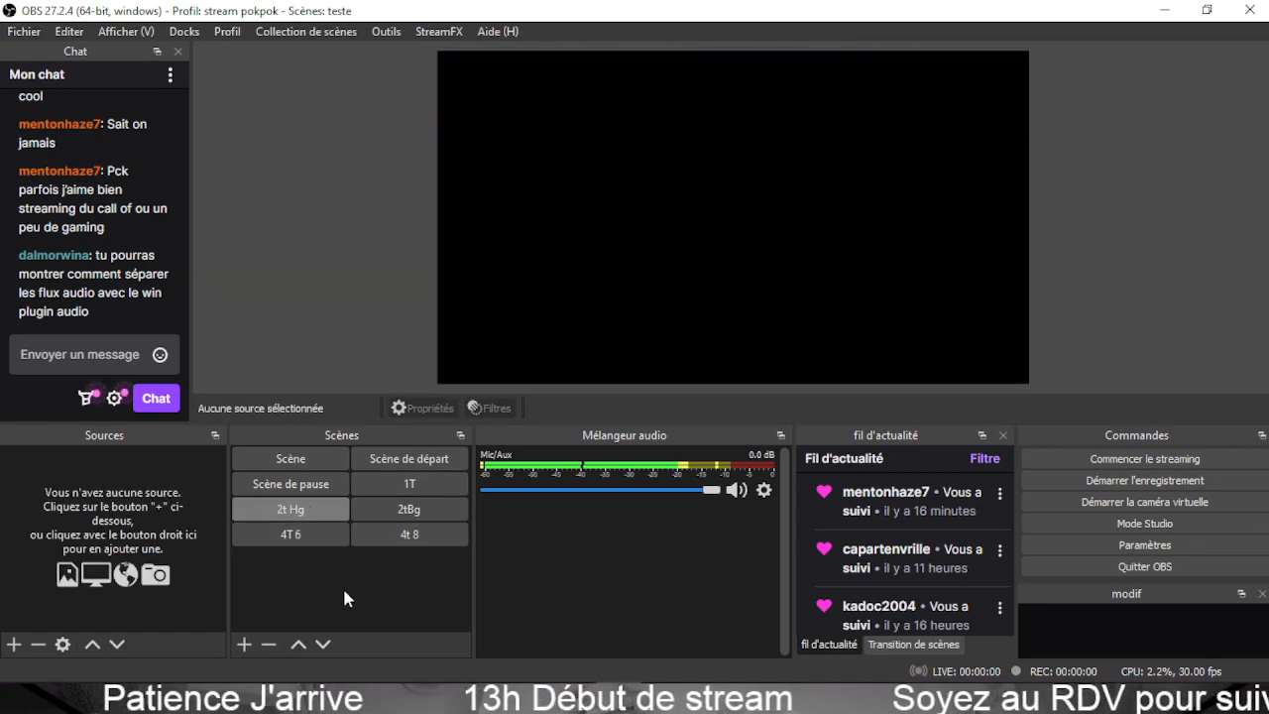
{"action": "left_click", "coordinate": [13, 645]}
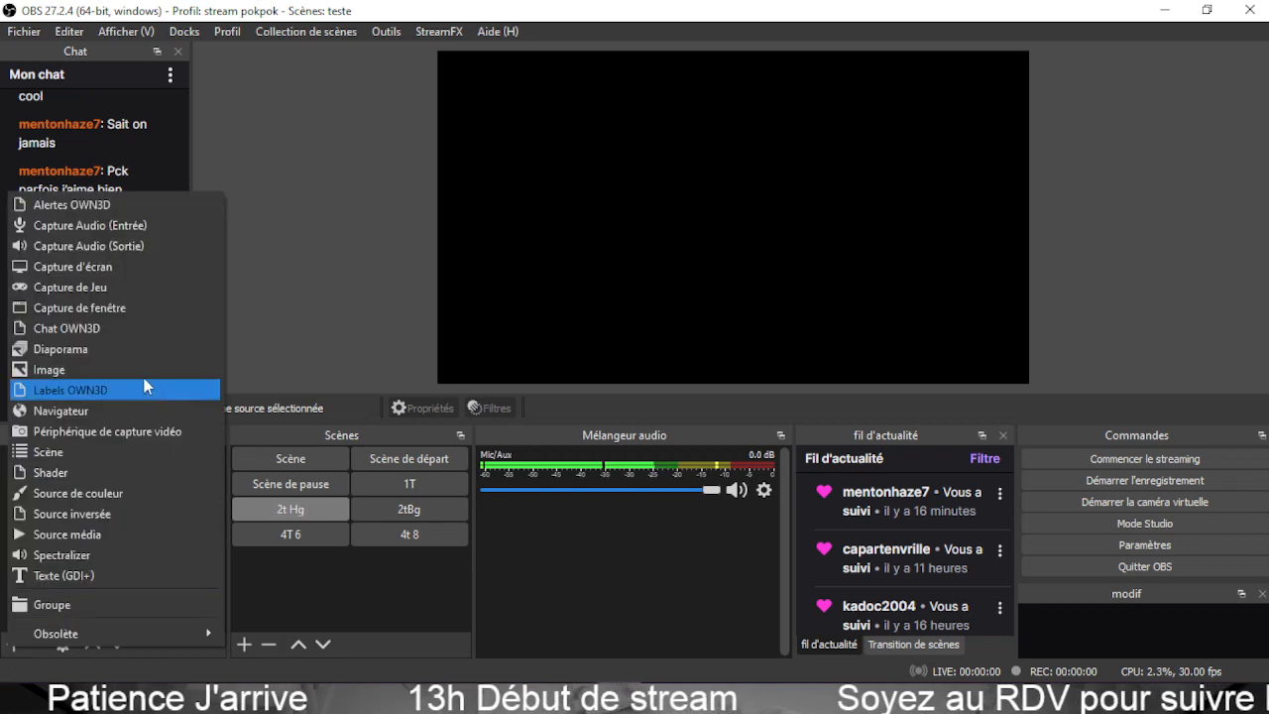
{"action": "left_click", "coordinate": [108, 371]}
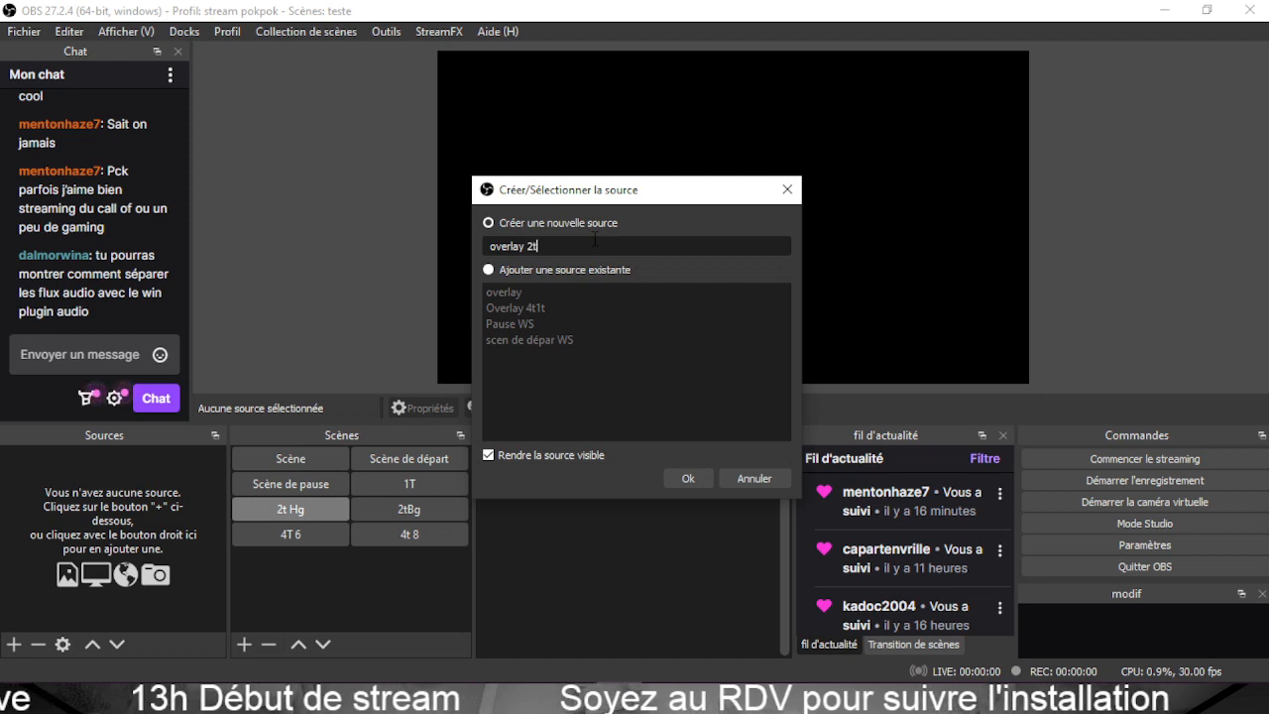
{"action": "left_click", "coordinate": [705, 486]}
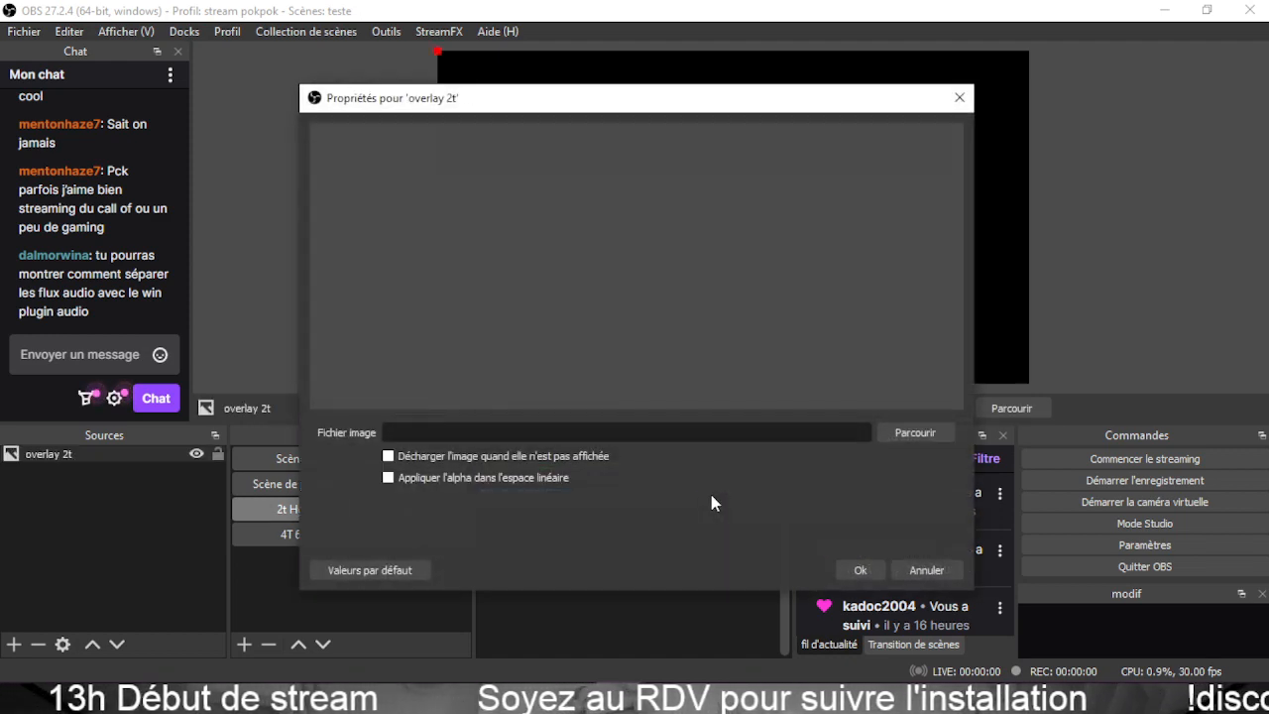
Load 202304_plk_free_ws_2tB from the Twtcht 23 folder as the image of the overlay 2t source.
{"action": "left_click", "coordinate": [916, 433]}
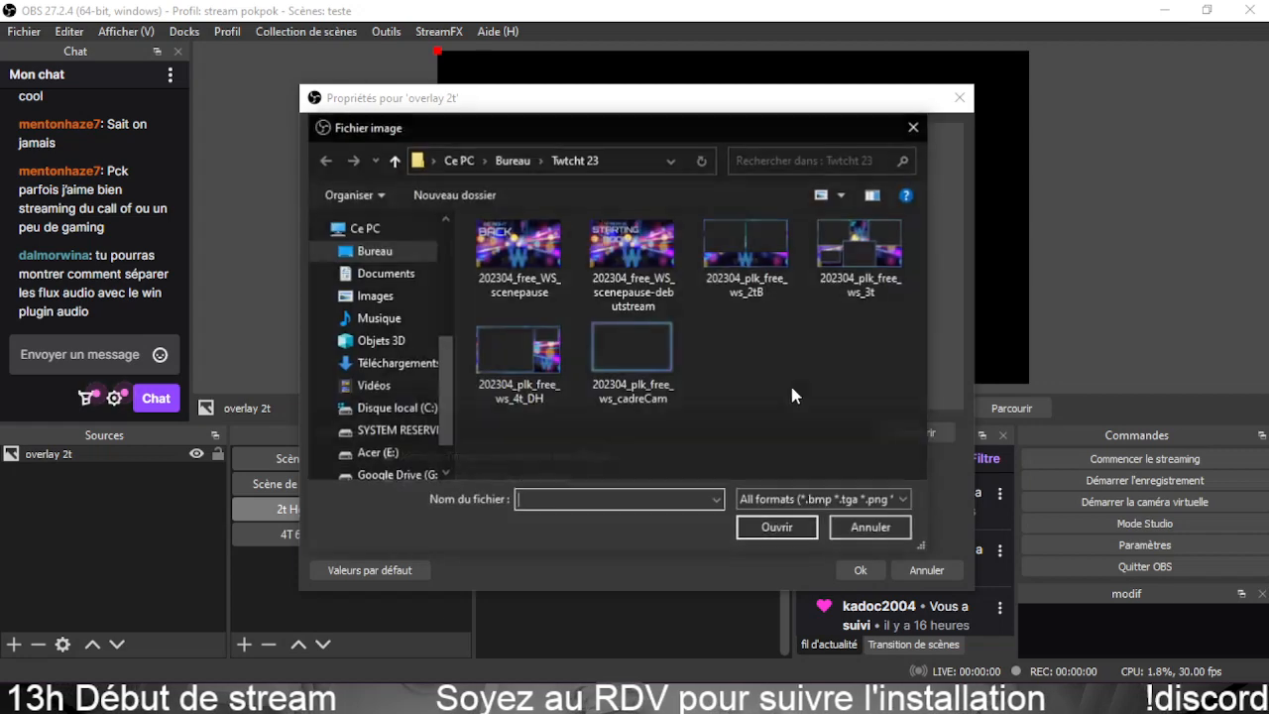
{"action": "left_click", "coordinate": [759, 258]}
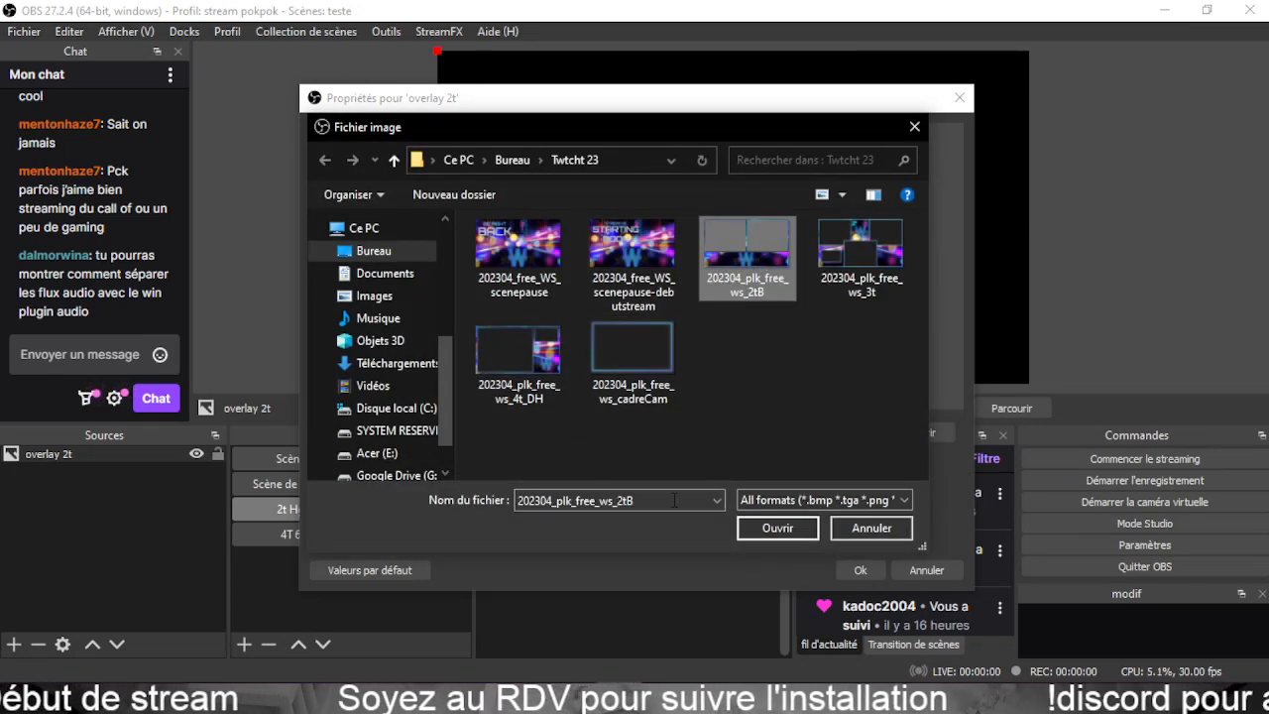
{"action": "left_click", "coordinate": [770, 528]}
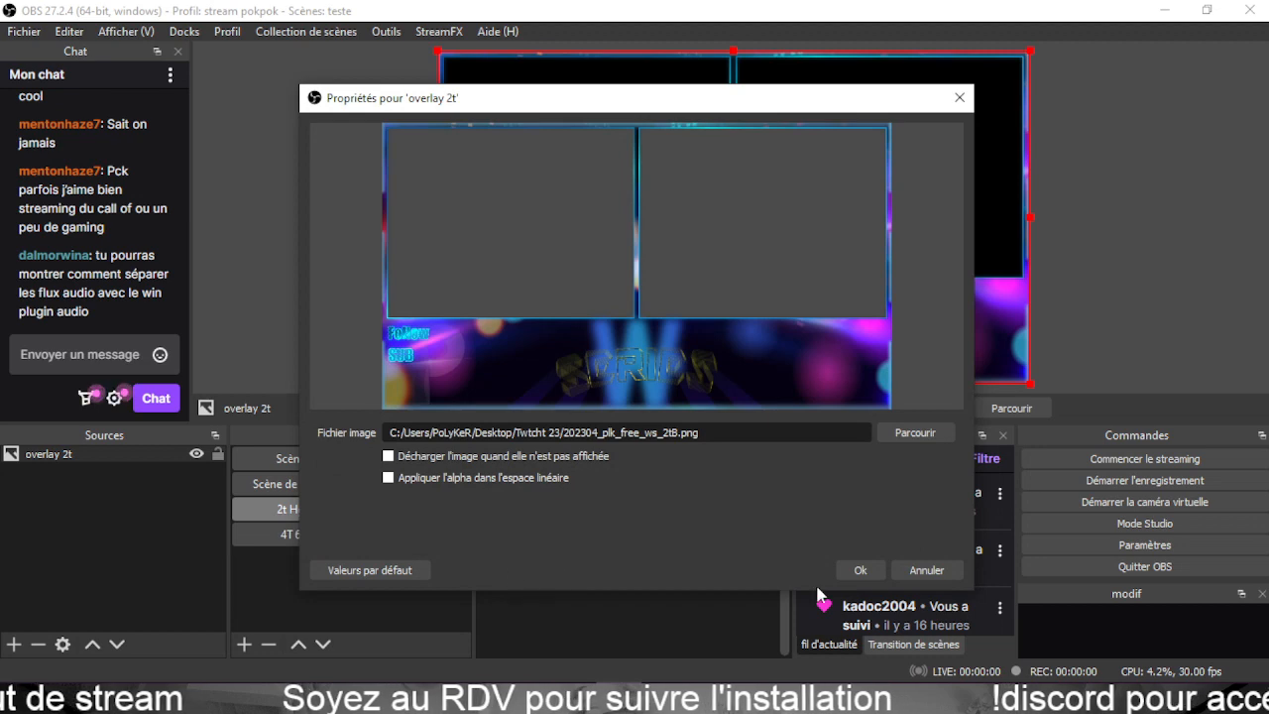
{"action": "left_click", "coordinate": [859, 570]}
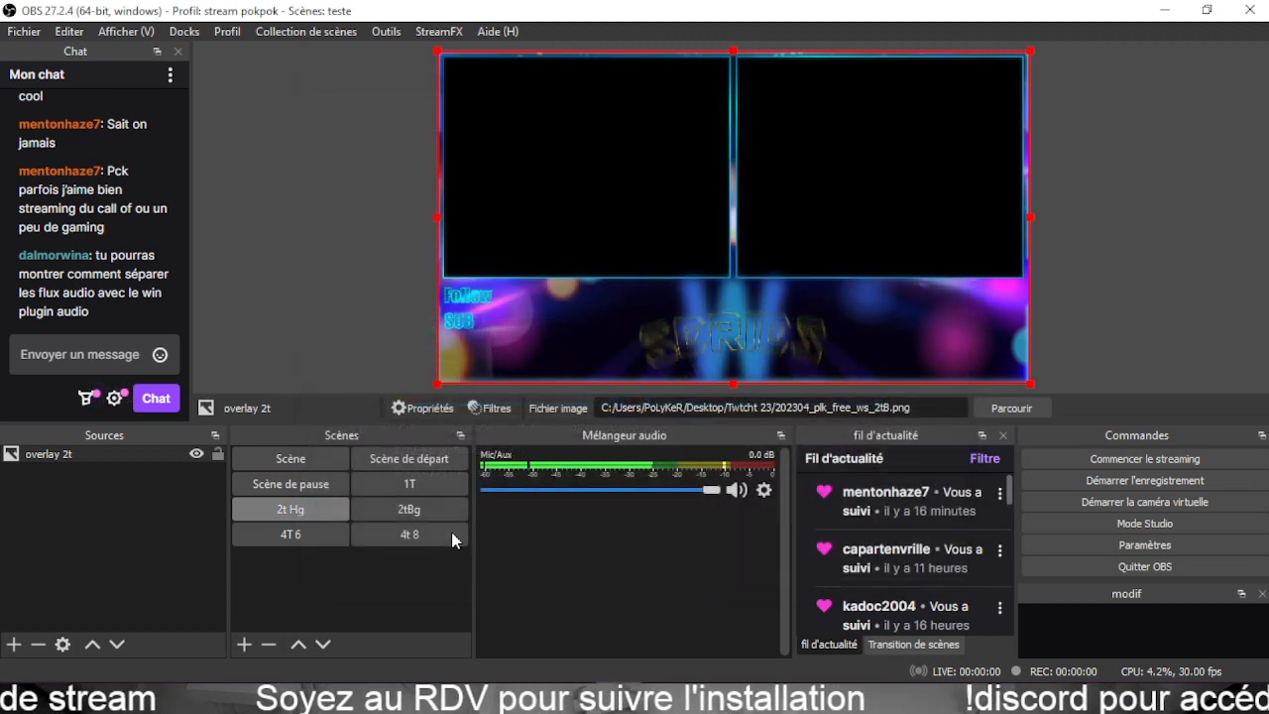
Lock the overlay 2t source in the 2t Hg scene and paste a reference copy of it into the 2tBg scene.
{"action": "left_click", "coordinate": [218, 455]}
{"action": "right_click", "coordinate": [82, 458]}
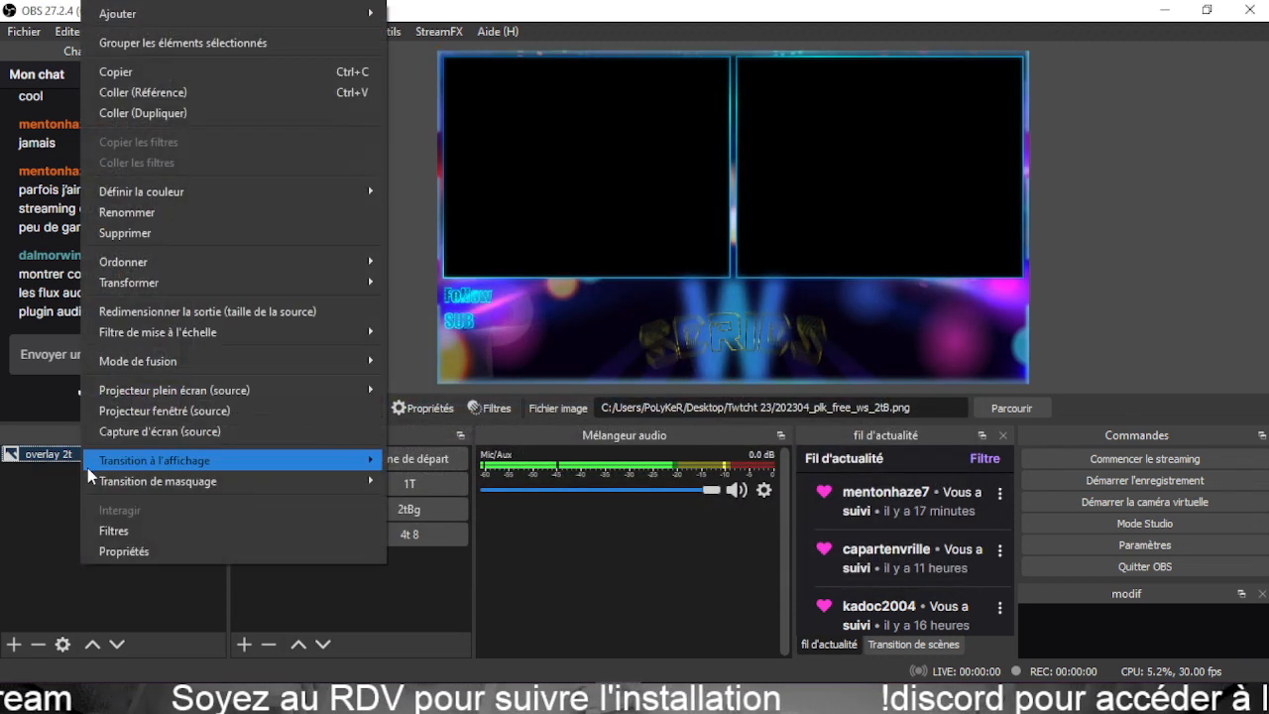
{"action": "left_click", "coordinate": [198, 74]}
{"action": "left_click", "coordinate": [409, 508]}
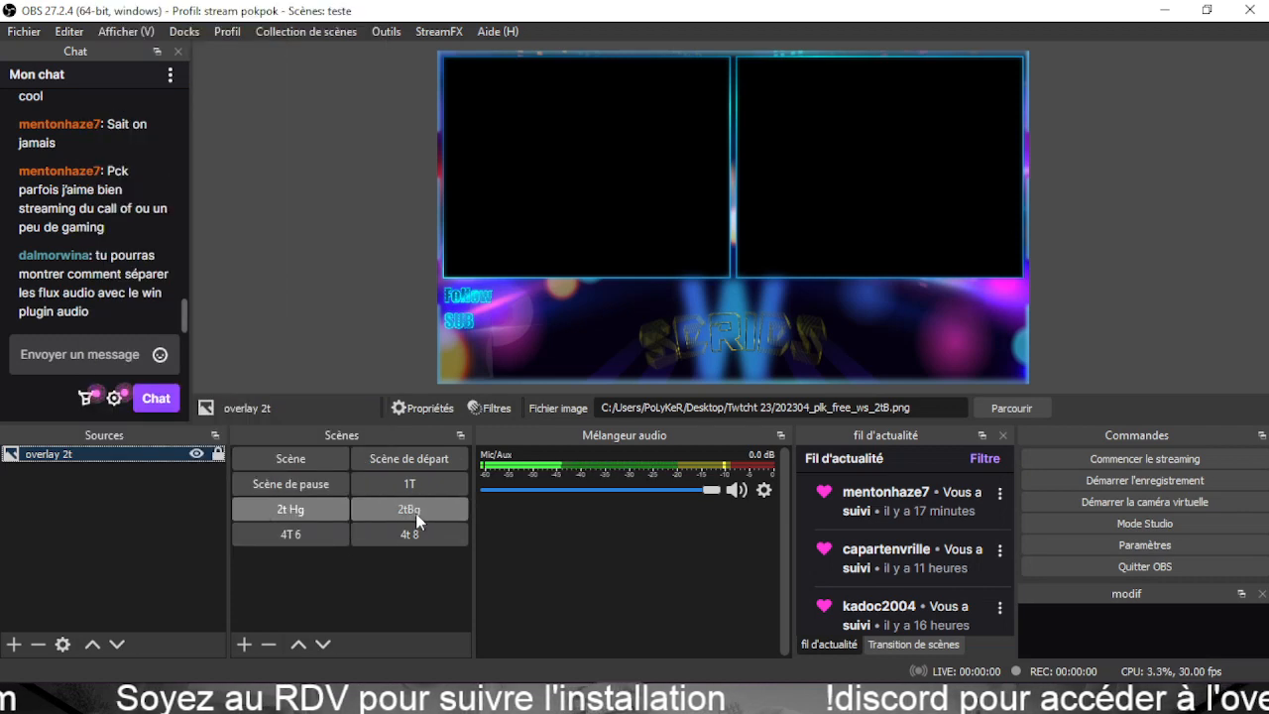
{"action": "right_click", "coordinate": [97, 451]}
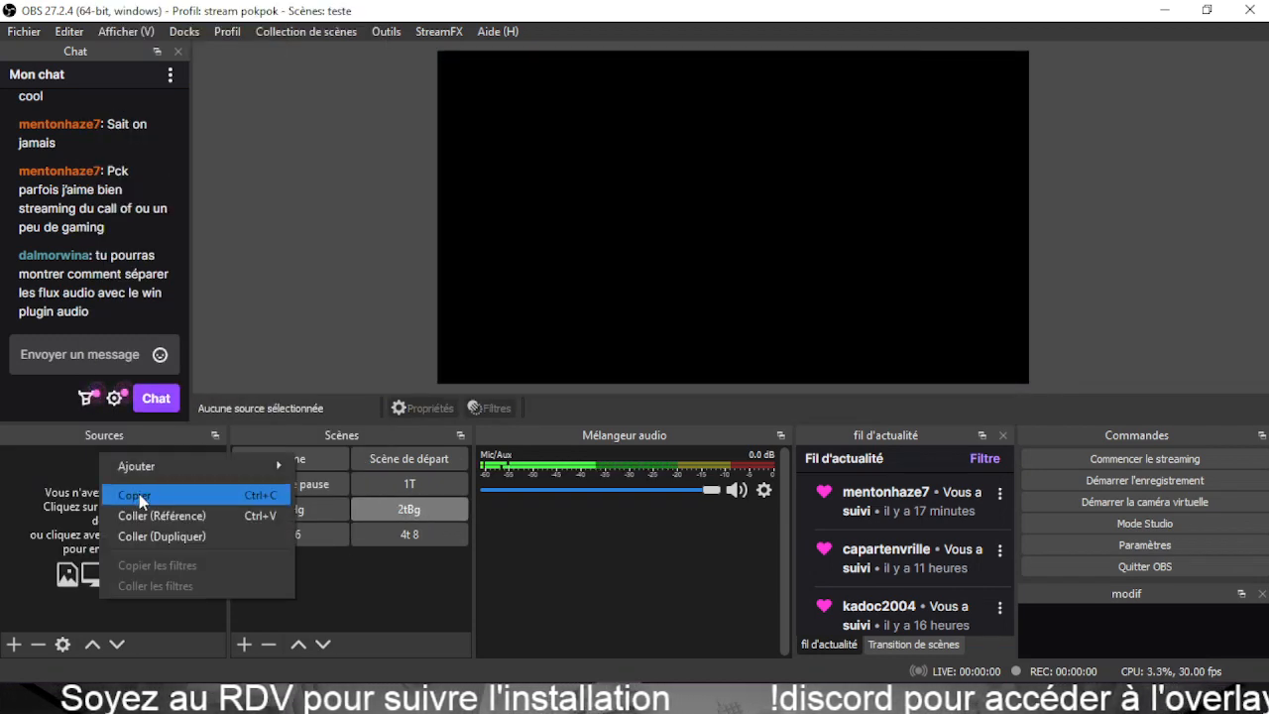
{"action": "left_click", "coordinate": [151, 515]}
Switch through all the start, pause and table scenes to check their overlays and the transitions between them.
{"action": "left_click", "coordinate": [290, 484]}
{"action": "left_click", "coordinate": [290, 459]}
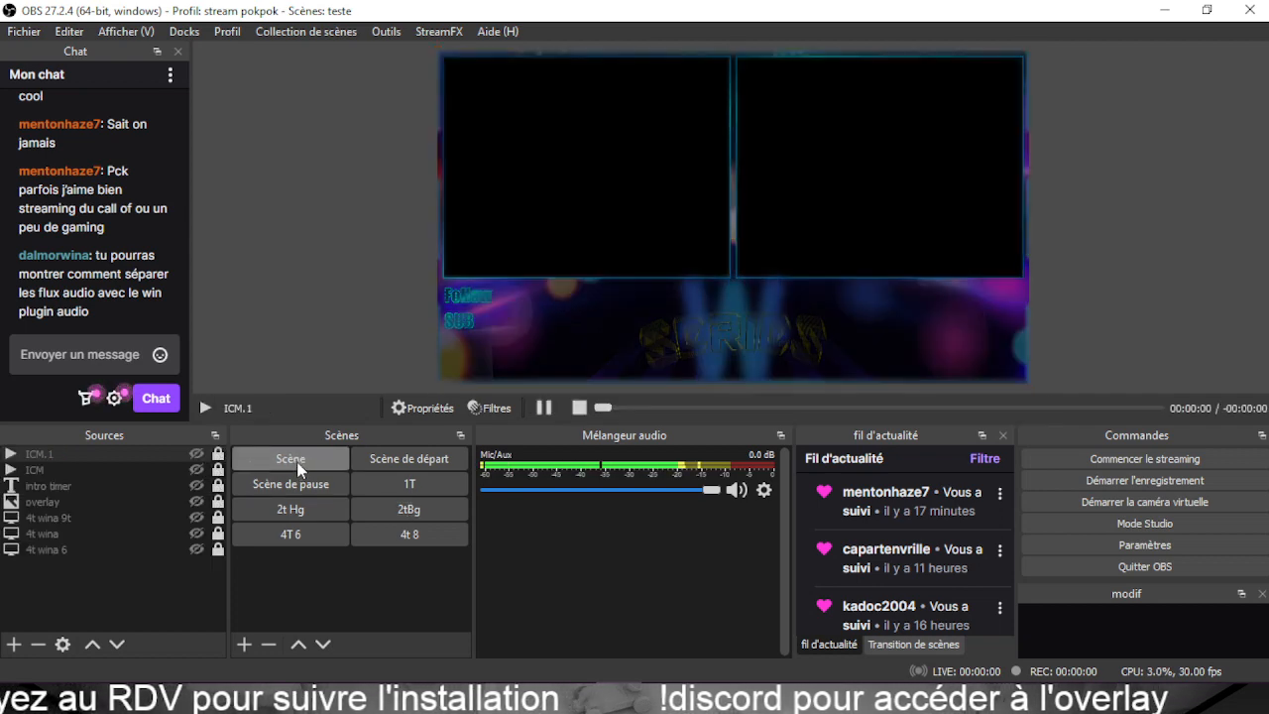
{"action": "left_click", "coordinate": [390, 461]}
{"action": "left_click", "coordinate": [395, 479]}
{"action": "left_click", "coordinate": [291, 507]}
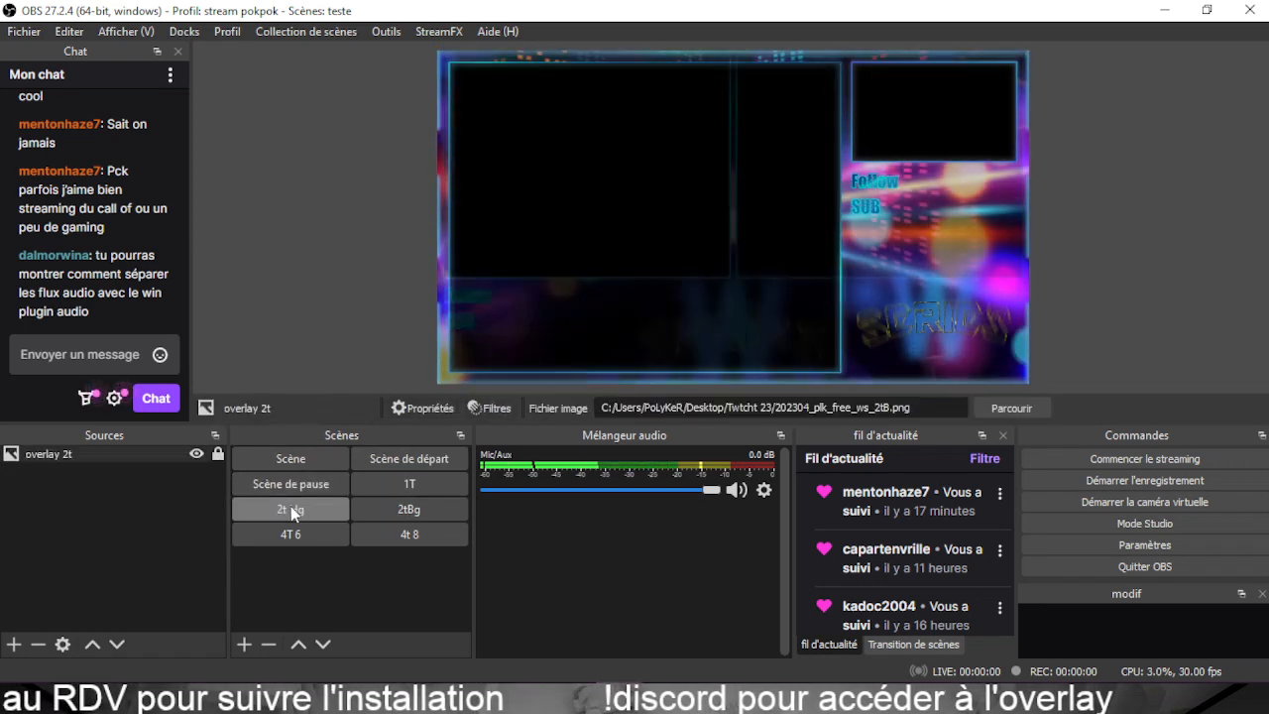
{"action": "left_click", "coordinate": [290, 535]}
{"action": "left_click", "coordinate": [385, 537]}
{"action": "left_click", "coordinate": [397, 514]}
{"action": "left_click", "coordinate": [289, 484]}
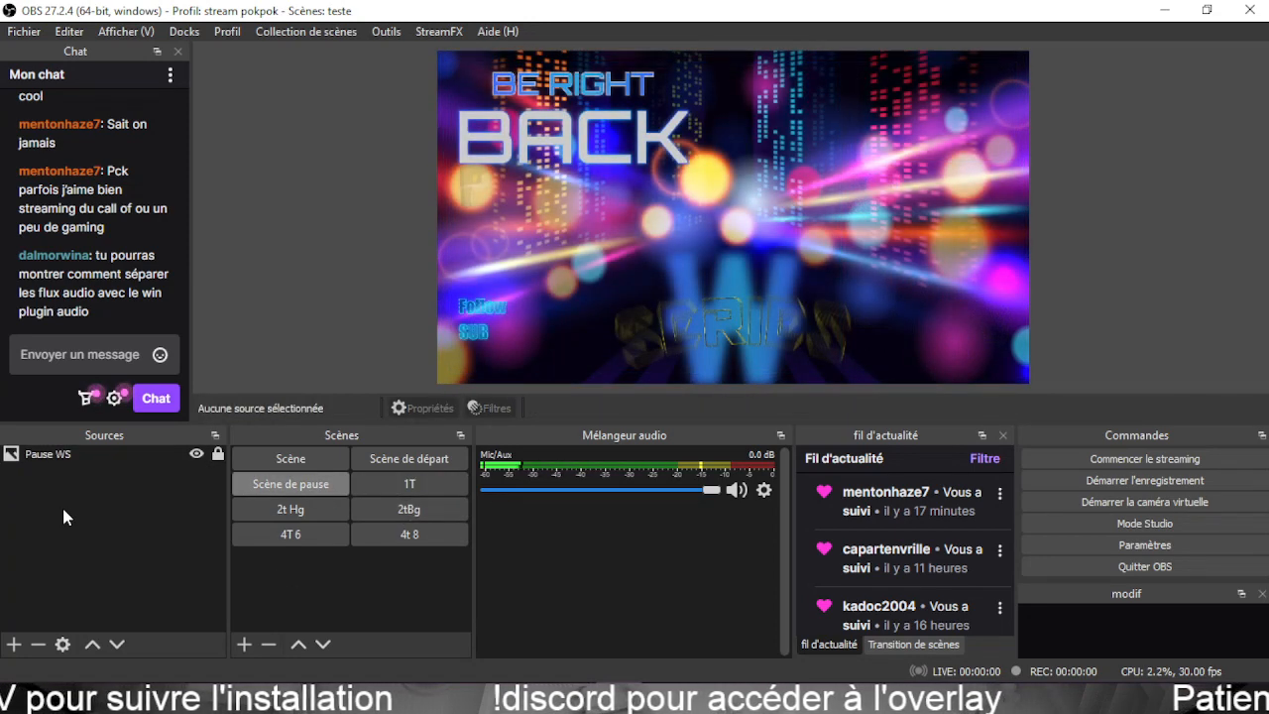
{"action": "left_click", "coordinate": [417, 502]}
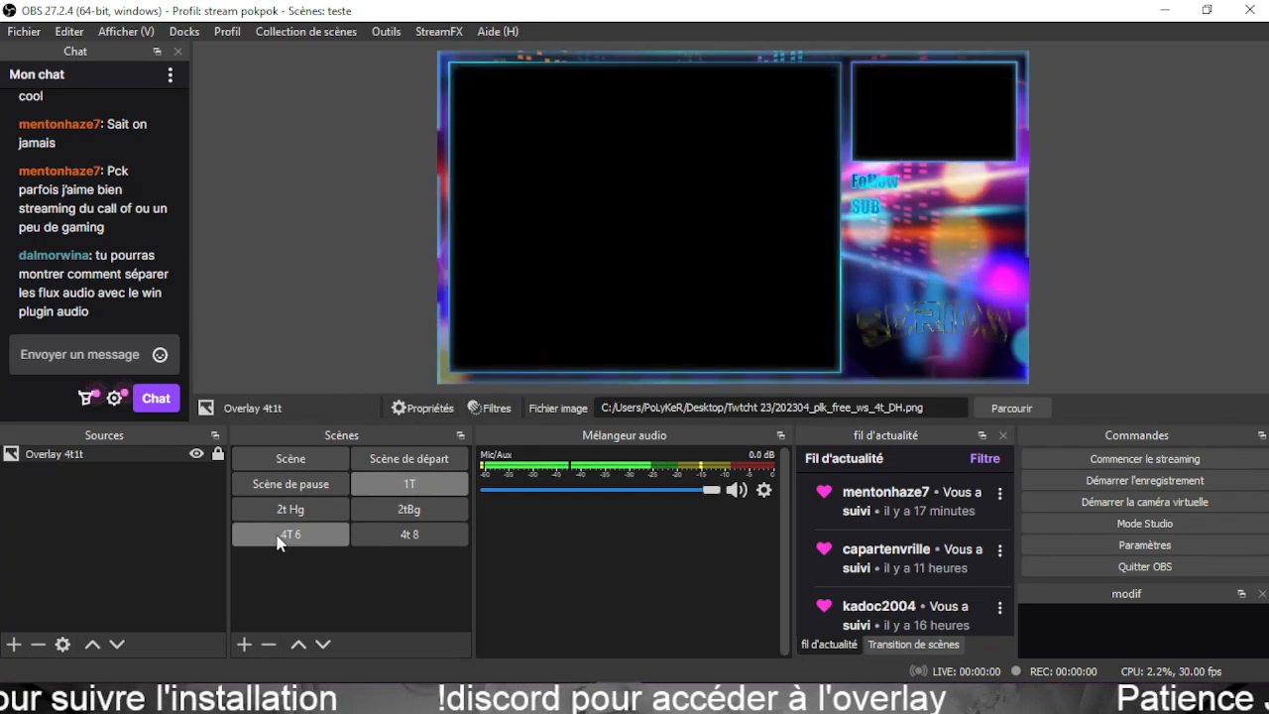
{"action": "left_click", "coordinate": [91, 493]}
{"action": "left_click", "coordinate": [317, 511]}
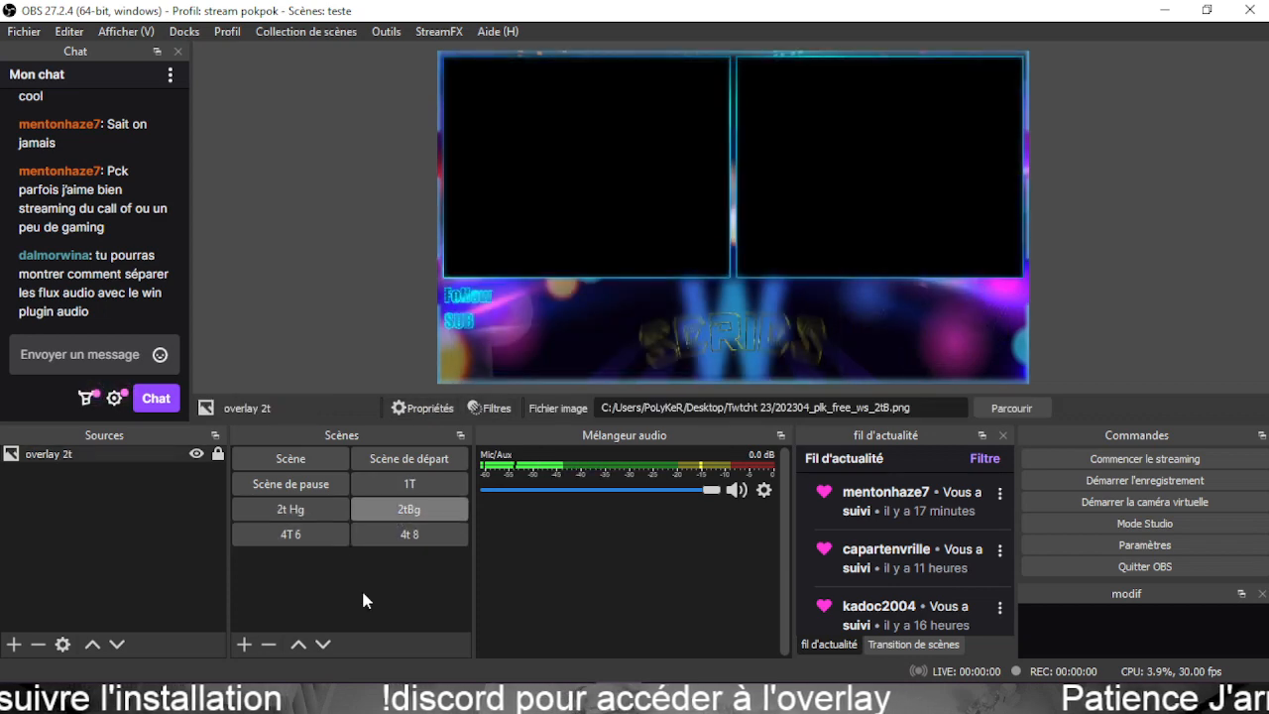
Add a new scene named "3t 123".
{"action": "left_click", "coordinate": [244, 645]}
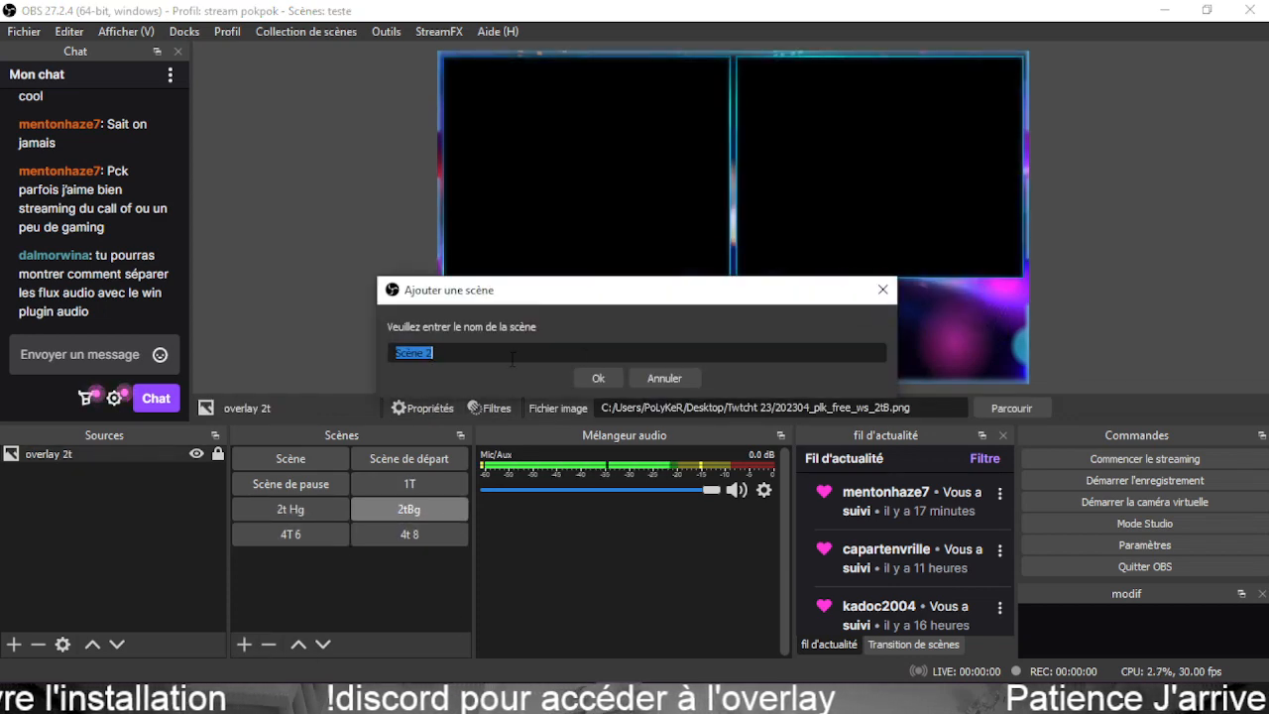
{"action": "type", "text": "3t"}
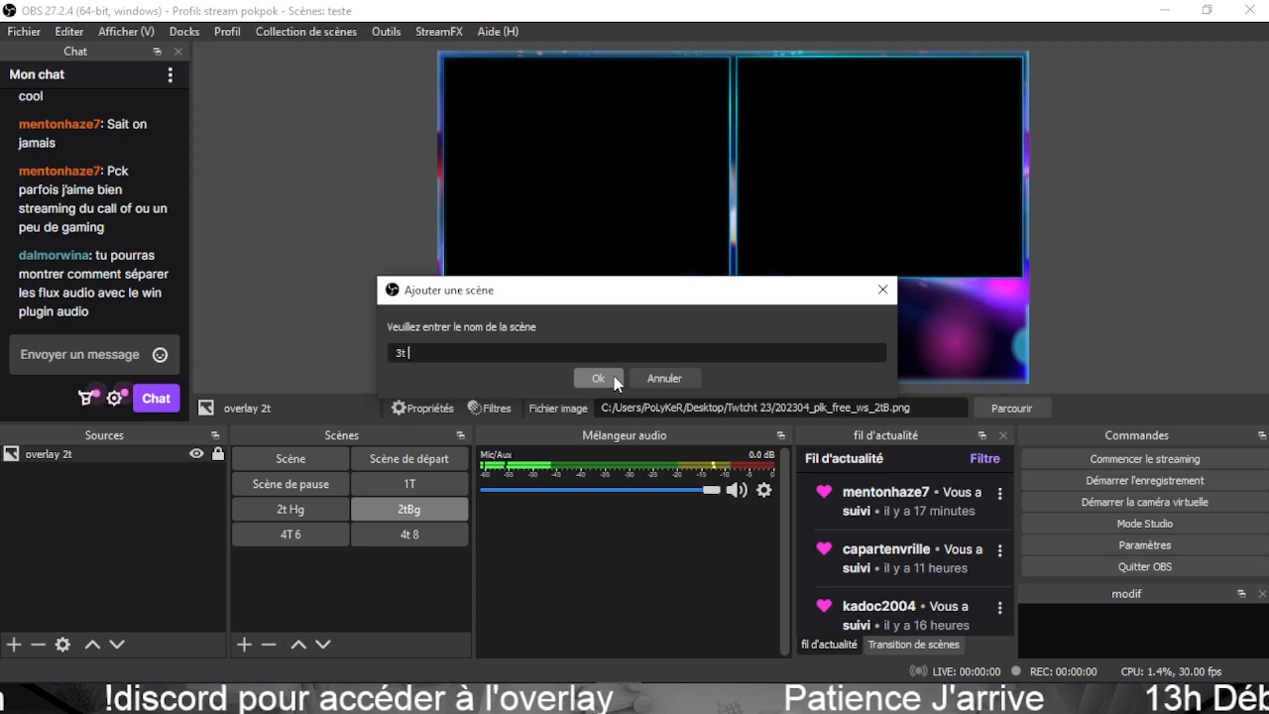
{"action": "type", "text": "123"}
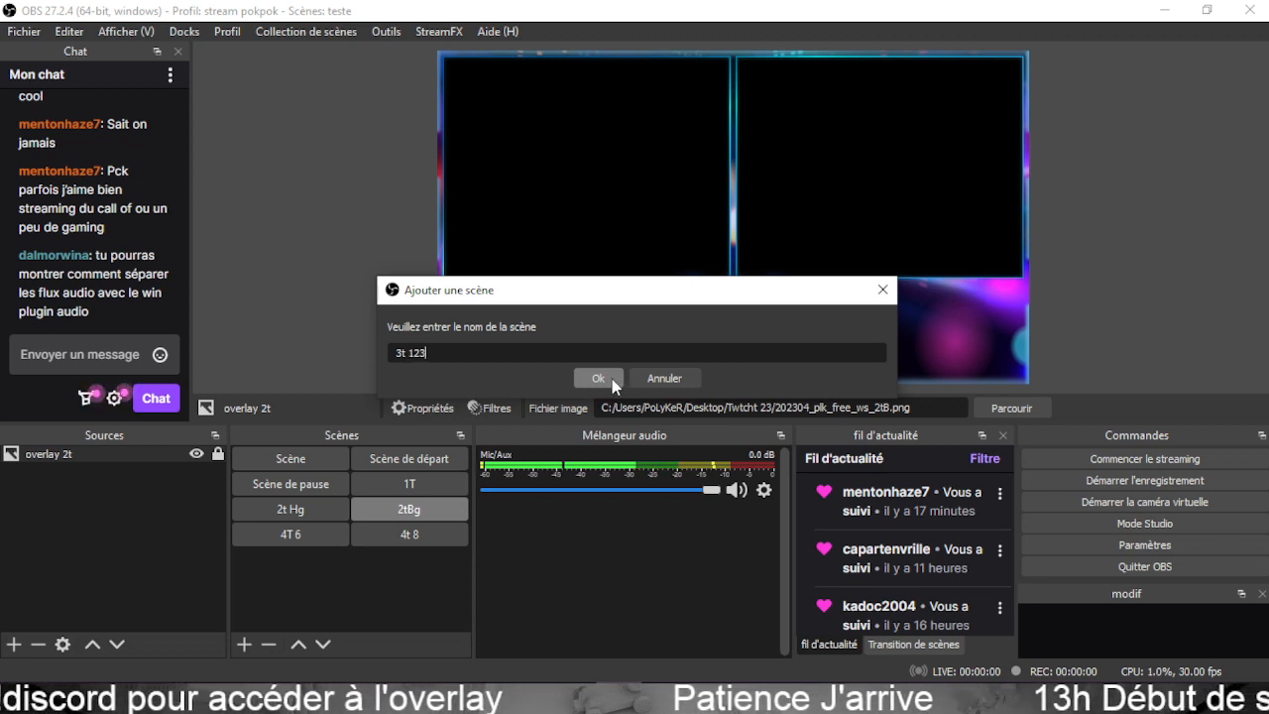
{"action": "left_click", "coordinate": [614, 376]}
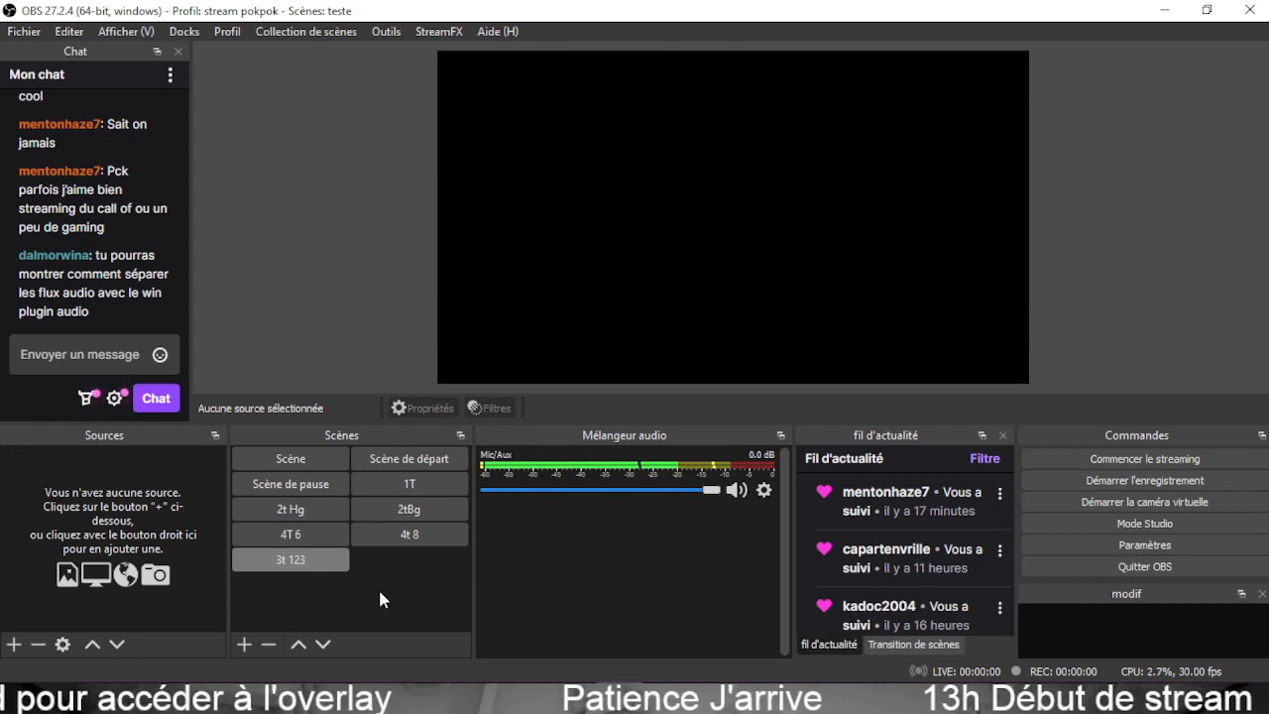
Add another new scene named "3t 456".
{"action": "left_click", "coordinate": [243, 644]}
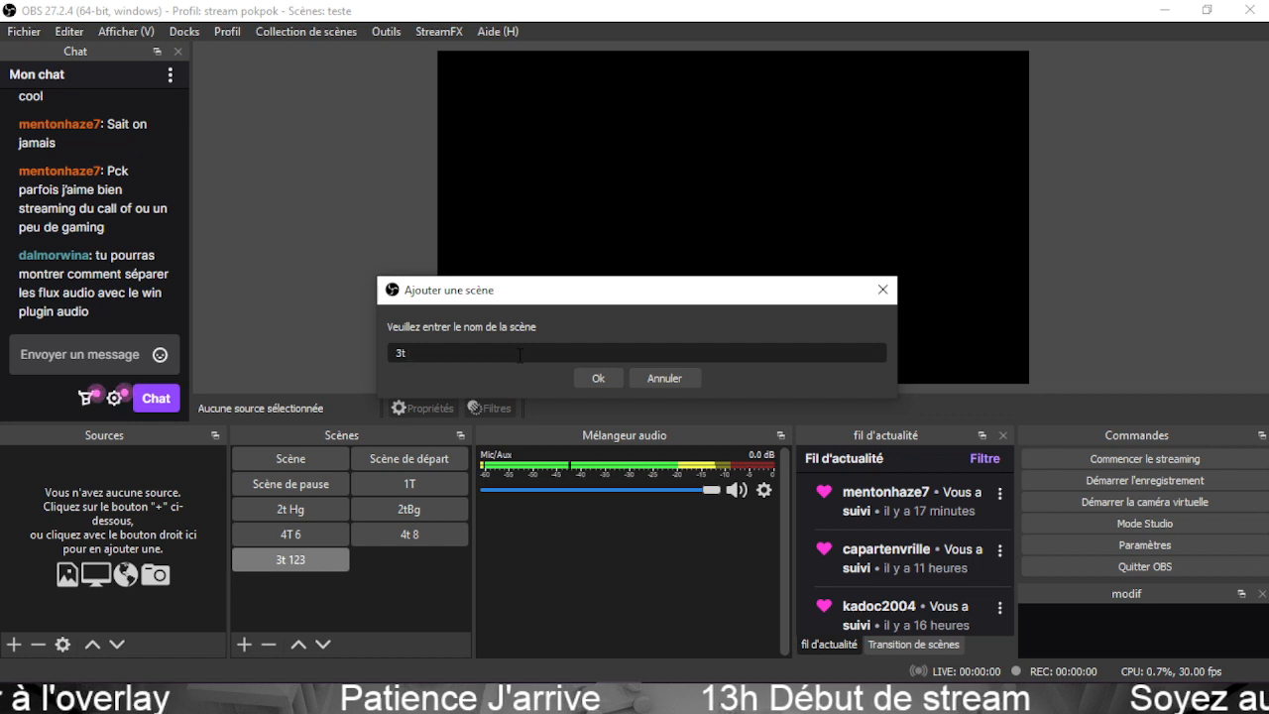
{"action": "type", "text": "3t 456"}
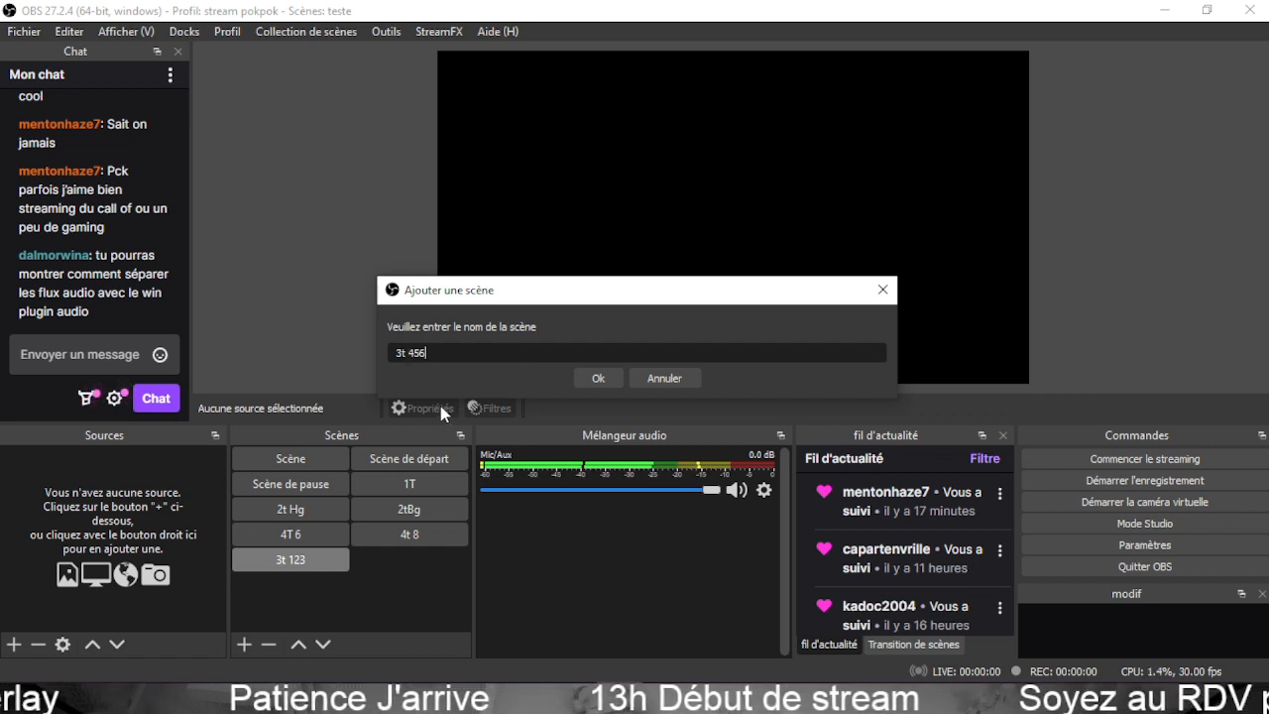
{"action": "left_click", "coordinate": [599, 381]}
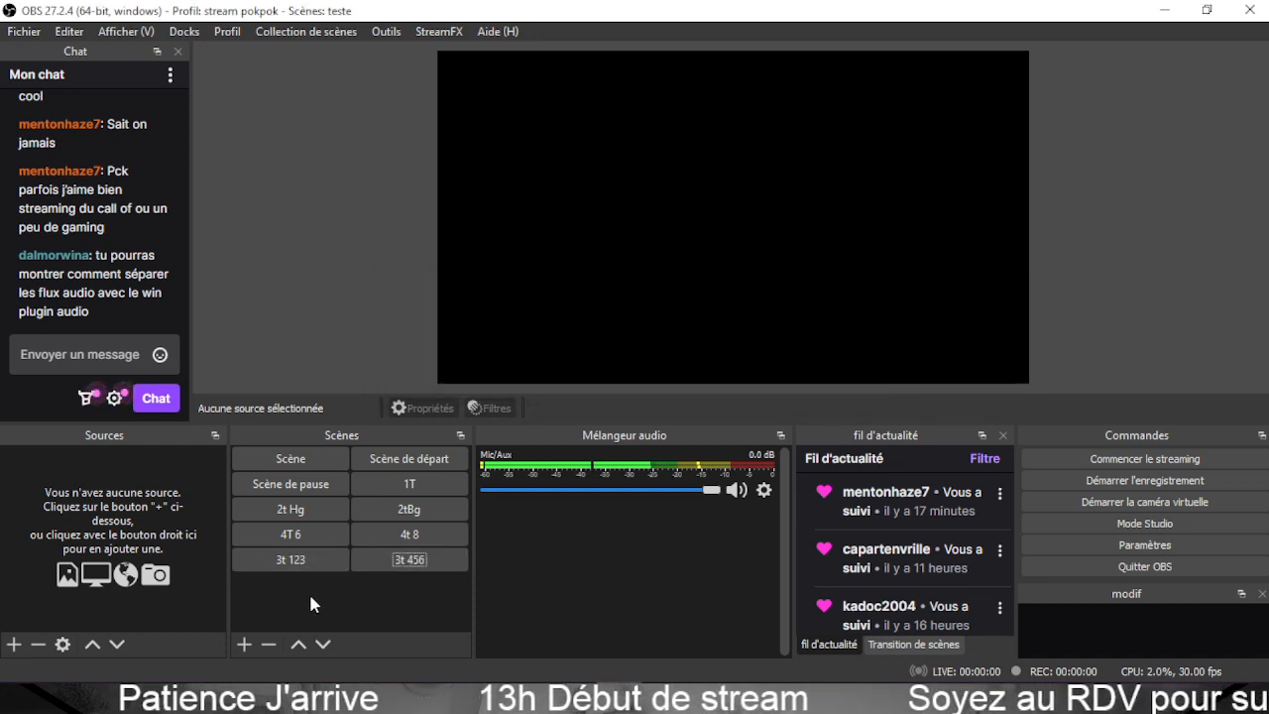
Reorder the scenes so that 3t 123 and 3t 456 sit directly after 2tBg and before 4T 6.
{"action": "left_click", "coordinate": [289, 567]}
{"action": "left_click_drag", "start_coordinate": [292, 572], "coordinate": [402, 570]}
{"action": "left_click", "coordinate": [402, 570]}
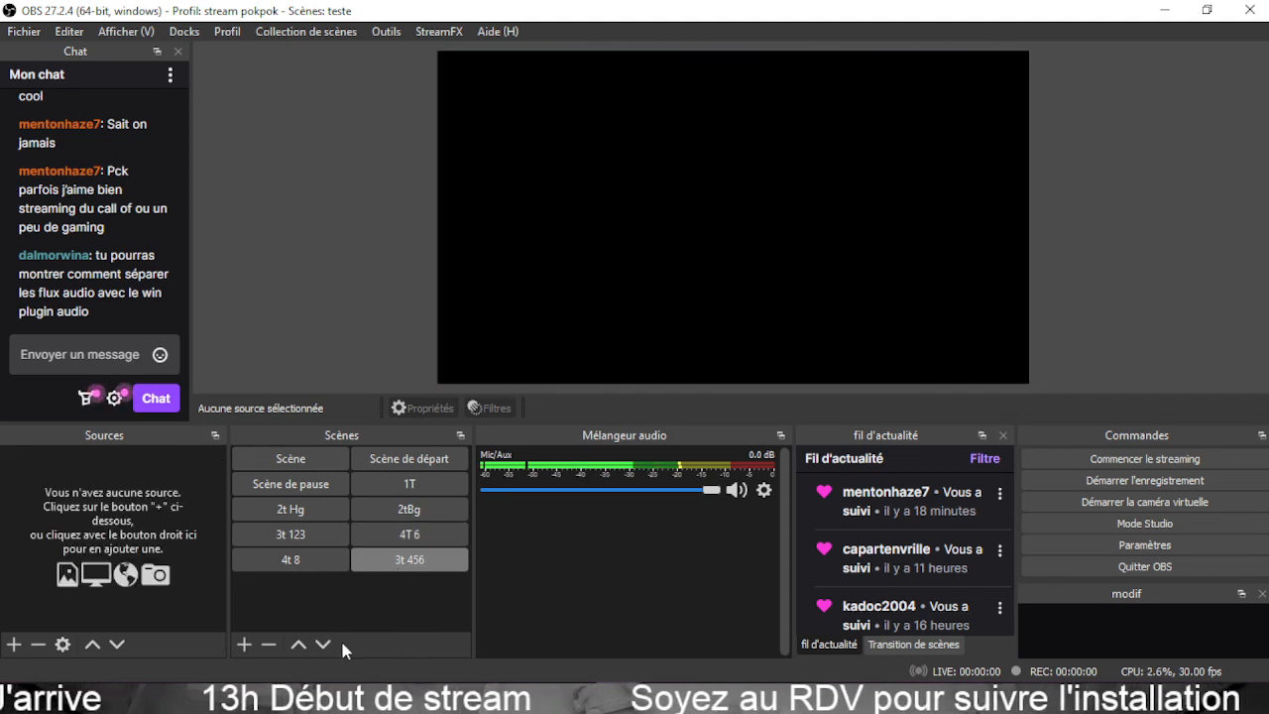
{"action": "left_click", "coordinate": [306, 643]}
{"action": "left_click", "coordinate": [305, 643]}
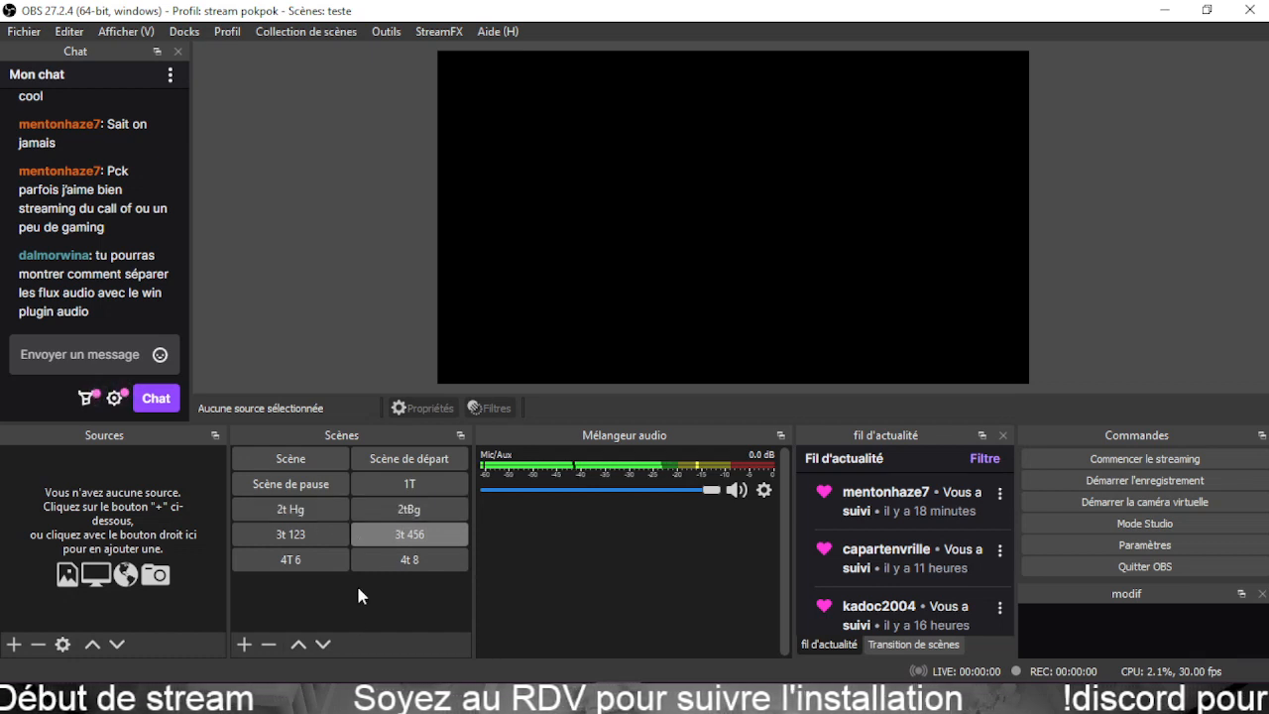
Create a new image source named "overlay 3t" in the 3t 123 scene.
{"action": "left_click", "coordinate": [285, 532]}
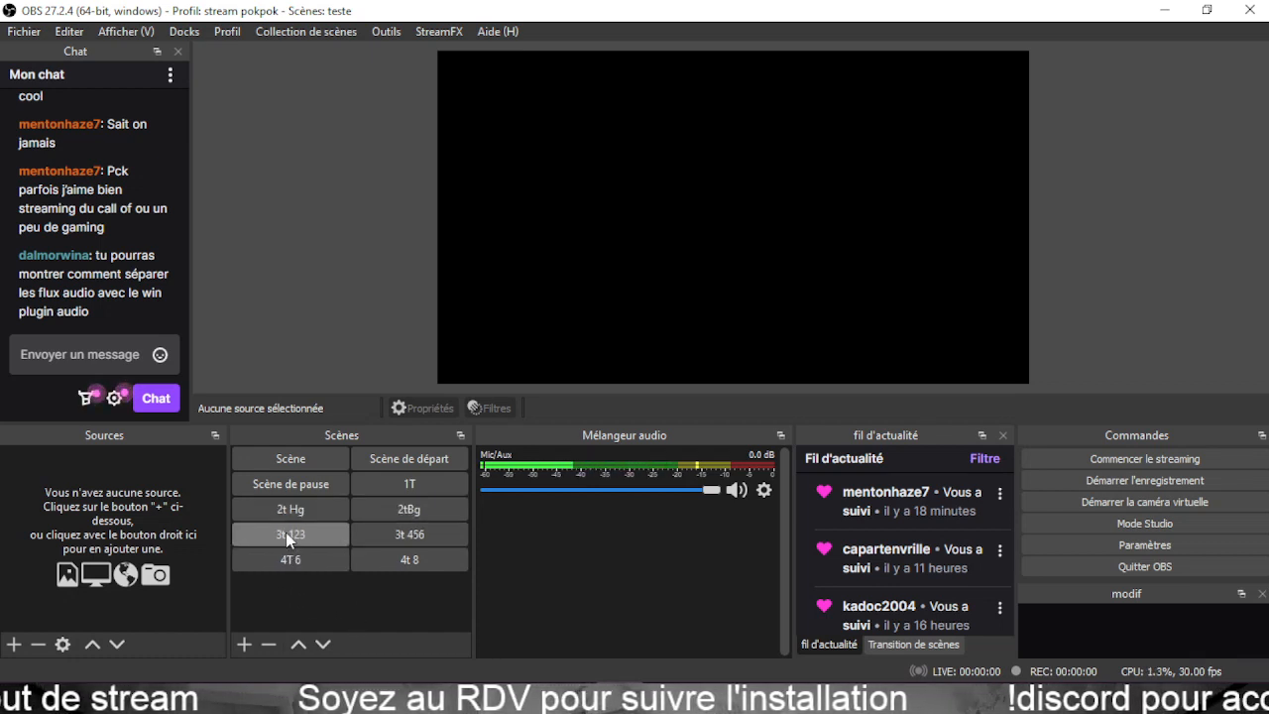
{"action": "left_click", "coordinate": [14, 643]}
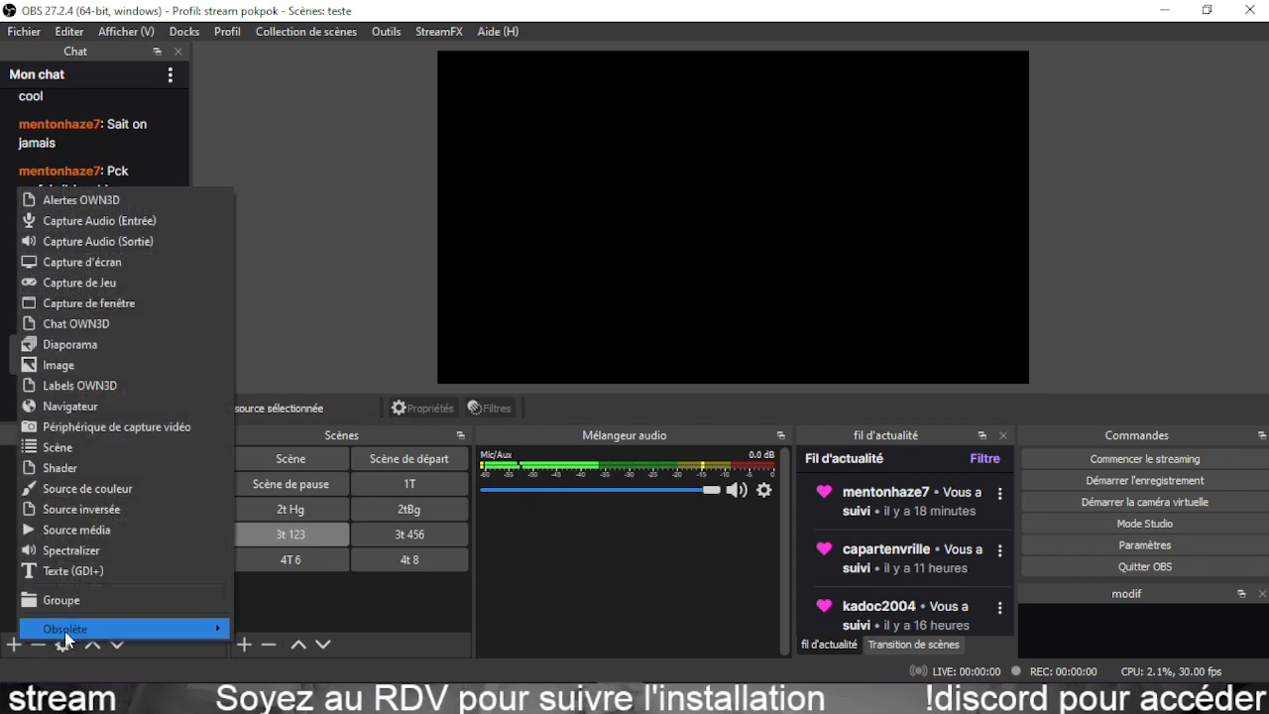
{"action": "left_click", "coordinate": [57, 365]}
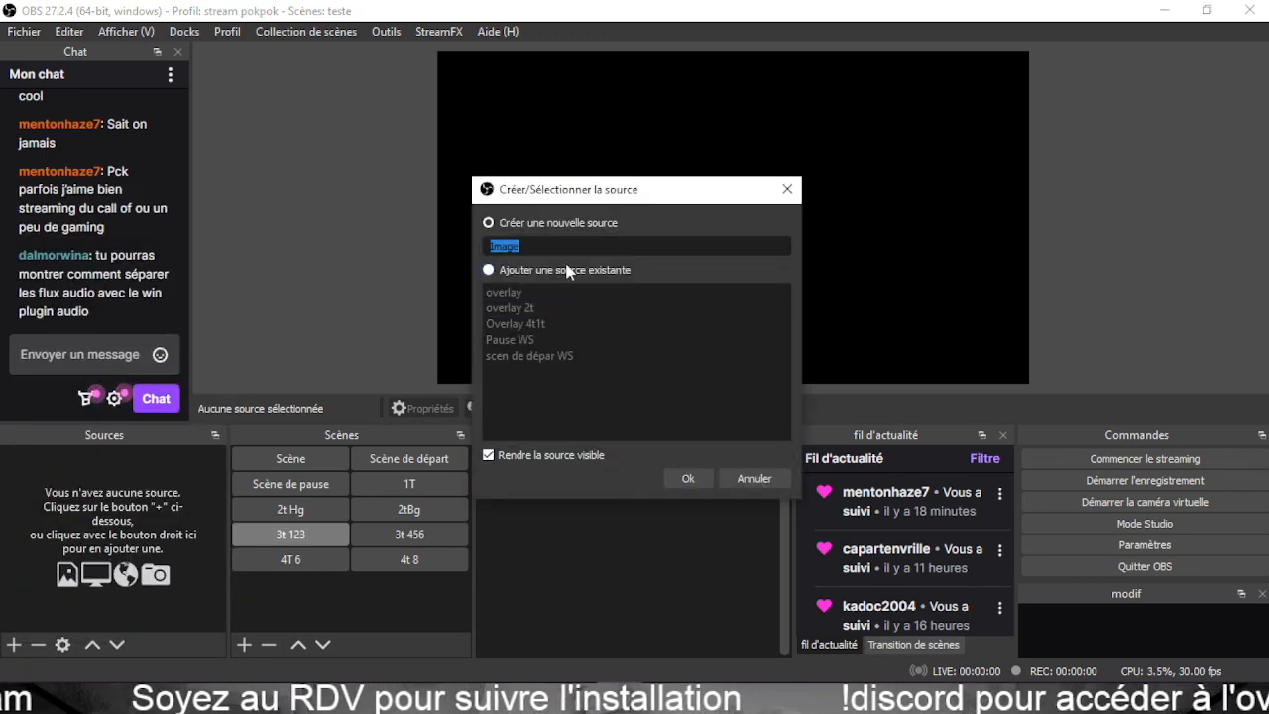
{"action": "type", "text": "ob"}
{"action": "key", "text": "BackSpace"}
{"action": "type", "text": "ve"}
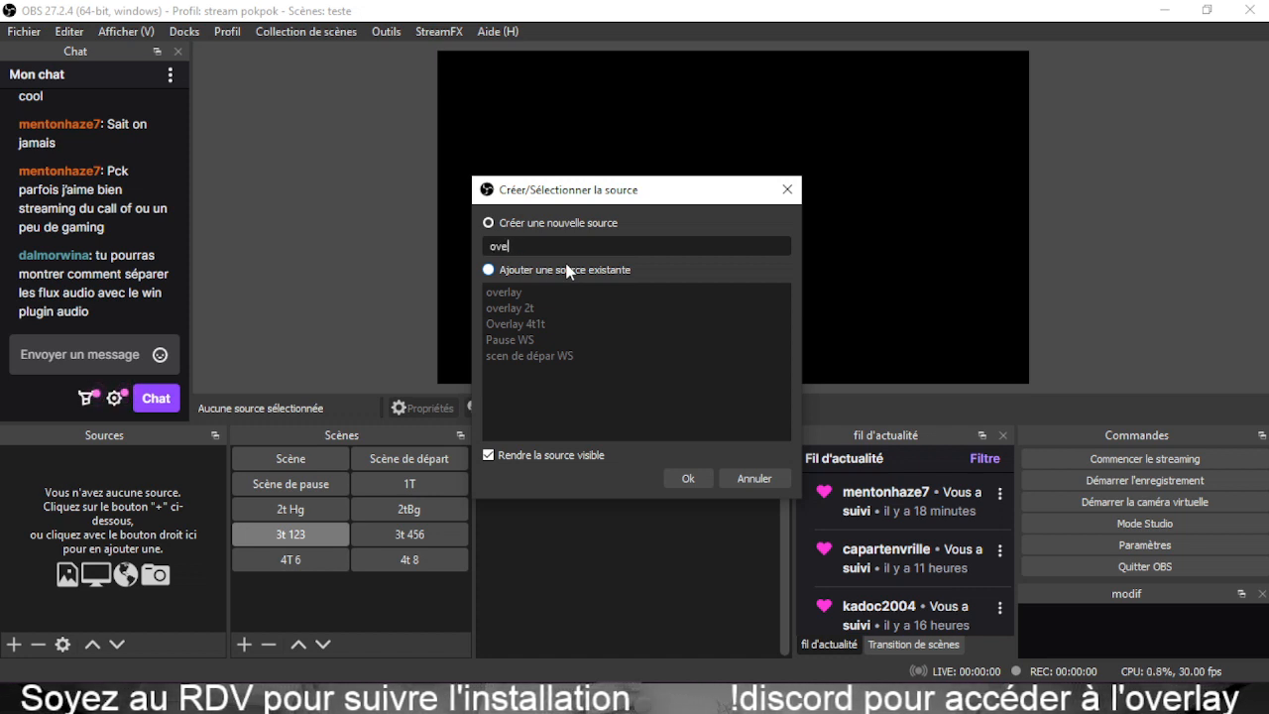
{"action": "type", "text": "rlay 3t"}
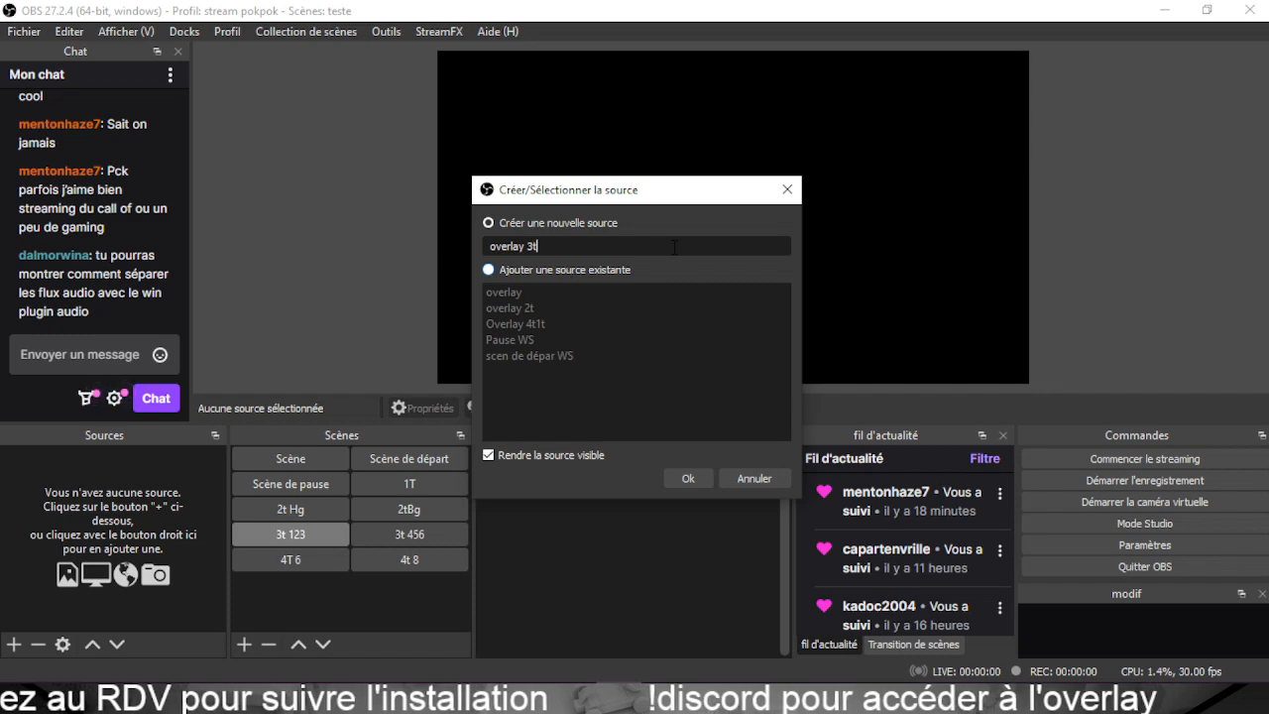
{"action": "left_click", "coordinate": [688, 479]}
Load the file 202304_plk_free_ws_3t from the Twtcht 23 folder as the overlay 3t image and accept the properties.
{"action": "left_click", "coordinate": [883, 432]}
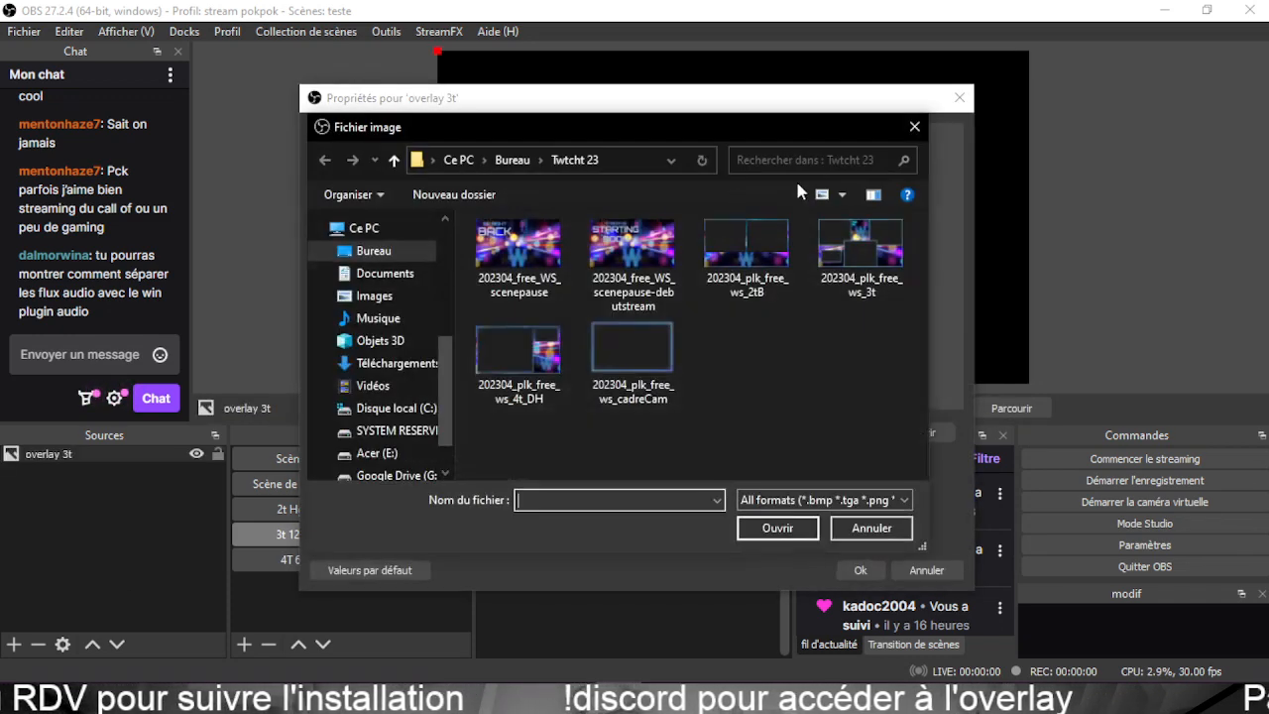
{"action": "left_click", "coordinate": [861, 256]}
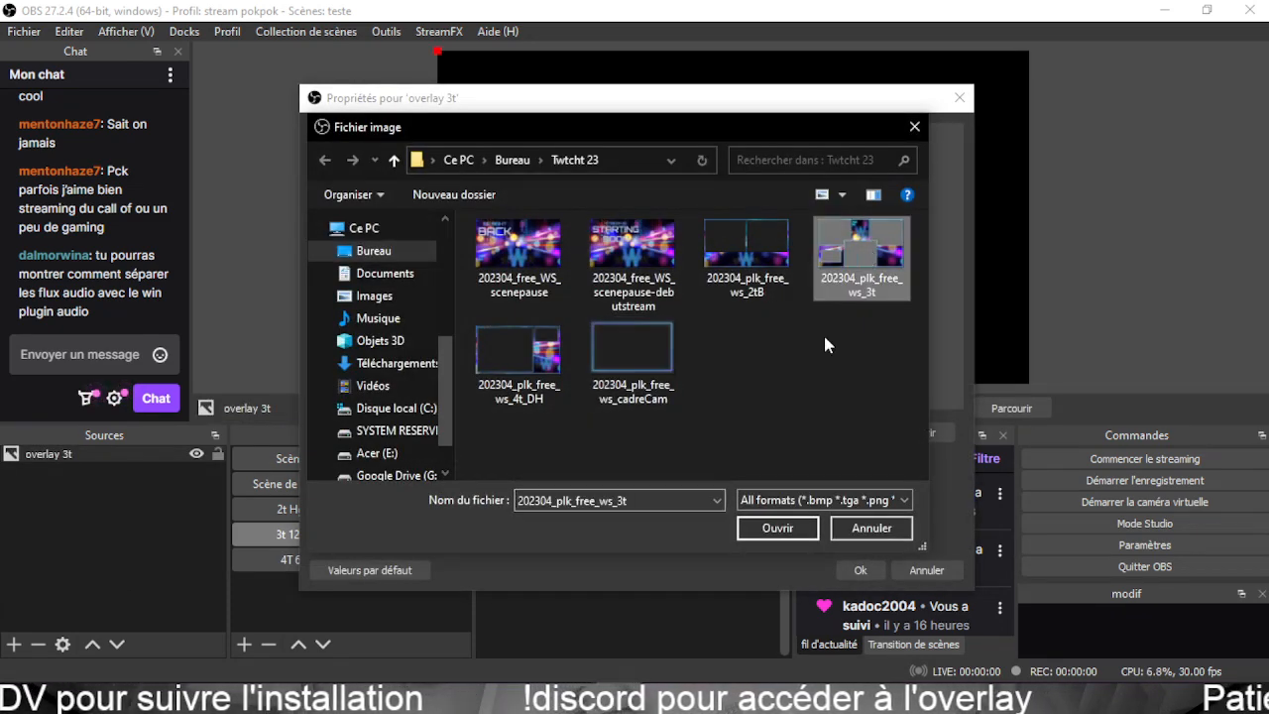
{"action": "left_click", "coordinate": [778, 527]}
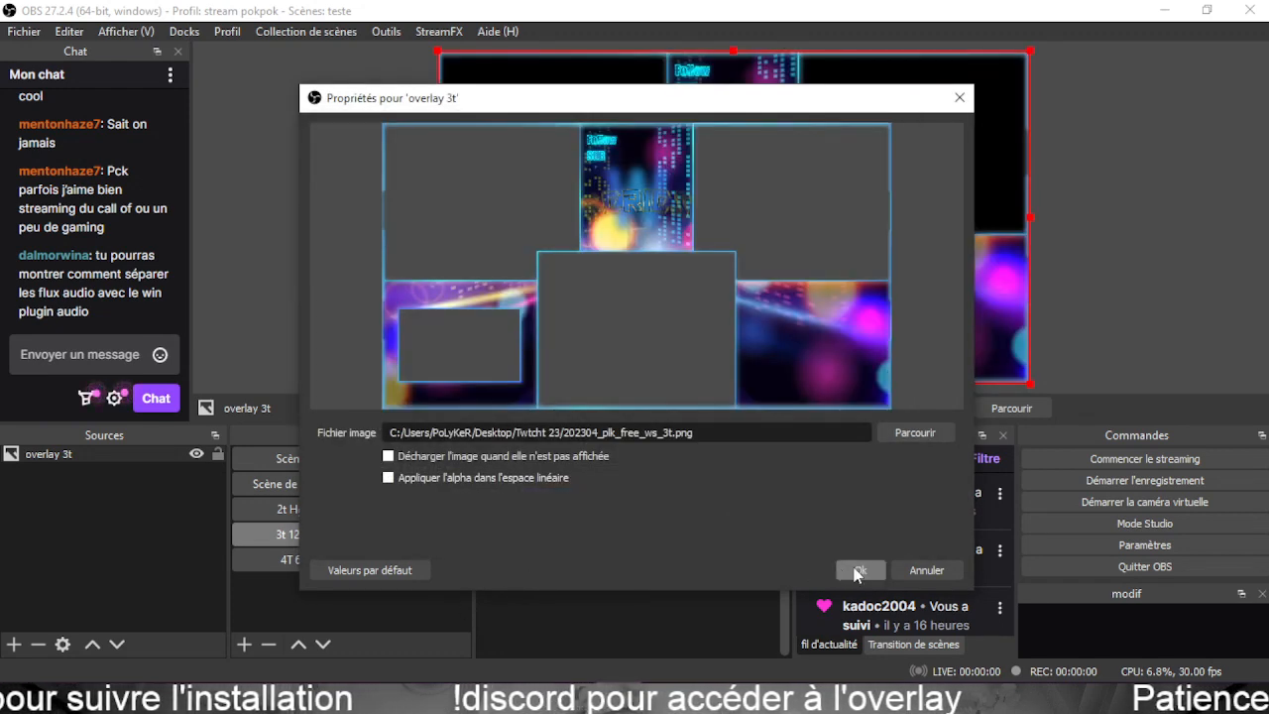
{"action": "left_click", "coordinate": [855, 571]}
Lock the overlay 3t source and paste a reference copy of it into the 3t 456 scene.
{"action": "left_click", "coordinate": [218, 455]}
{"action": "right_click", "coordinate": [70, 463]}
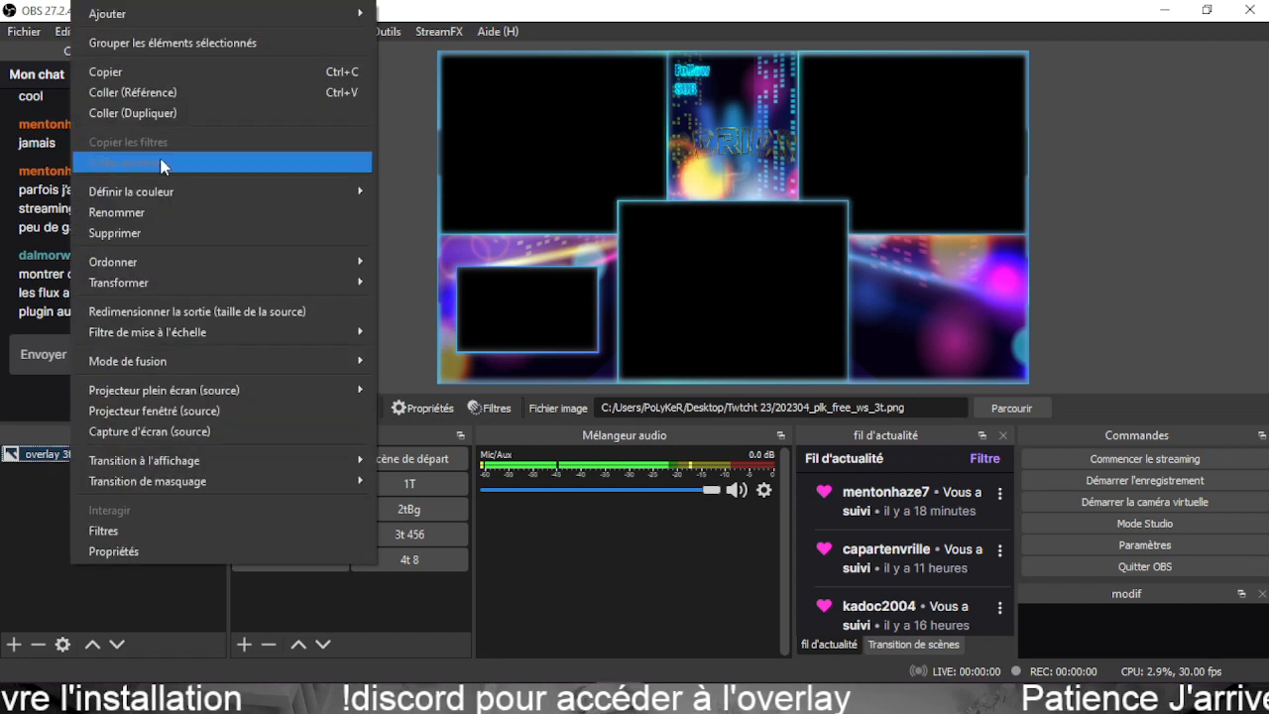
{"action": "left_click", "coordinate": [157, 77]}
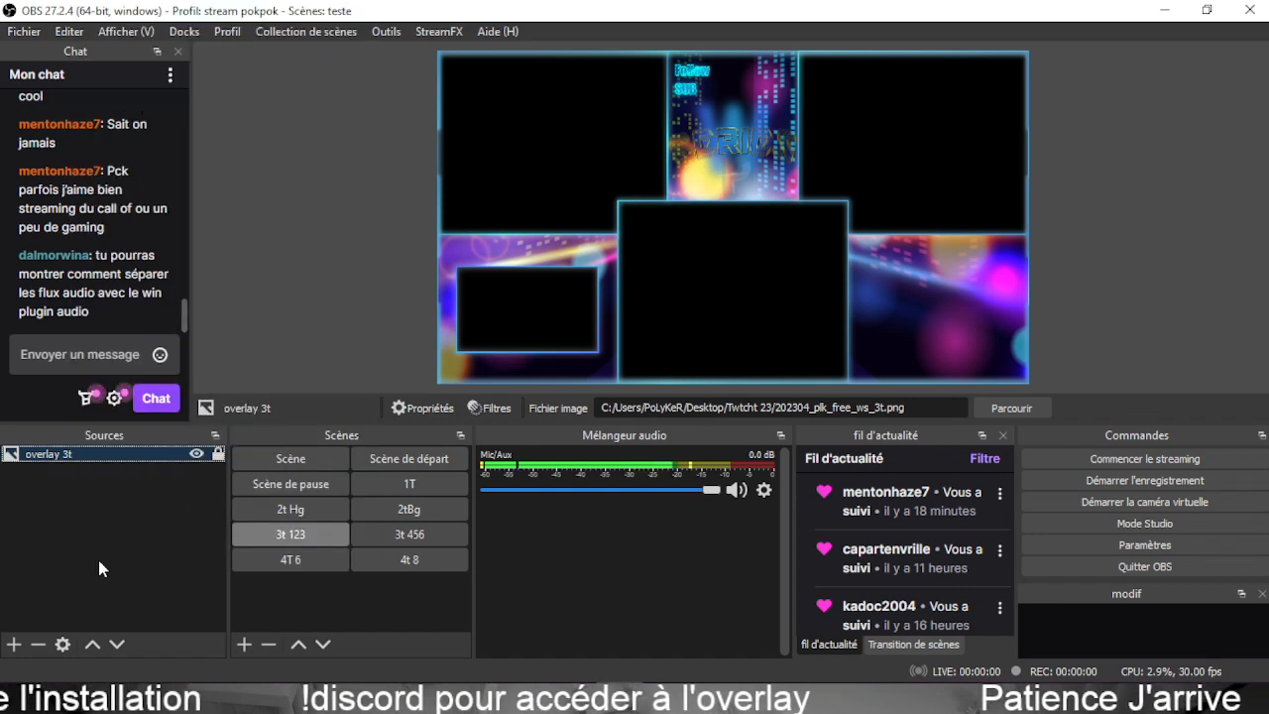
{"action": "left_click", "coordinate": [393, 541]}
{"action": "right_click", "coordinate": [67, 496]}
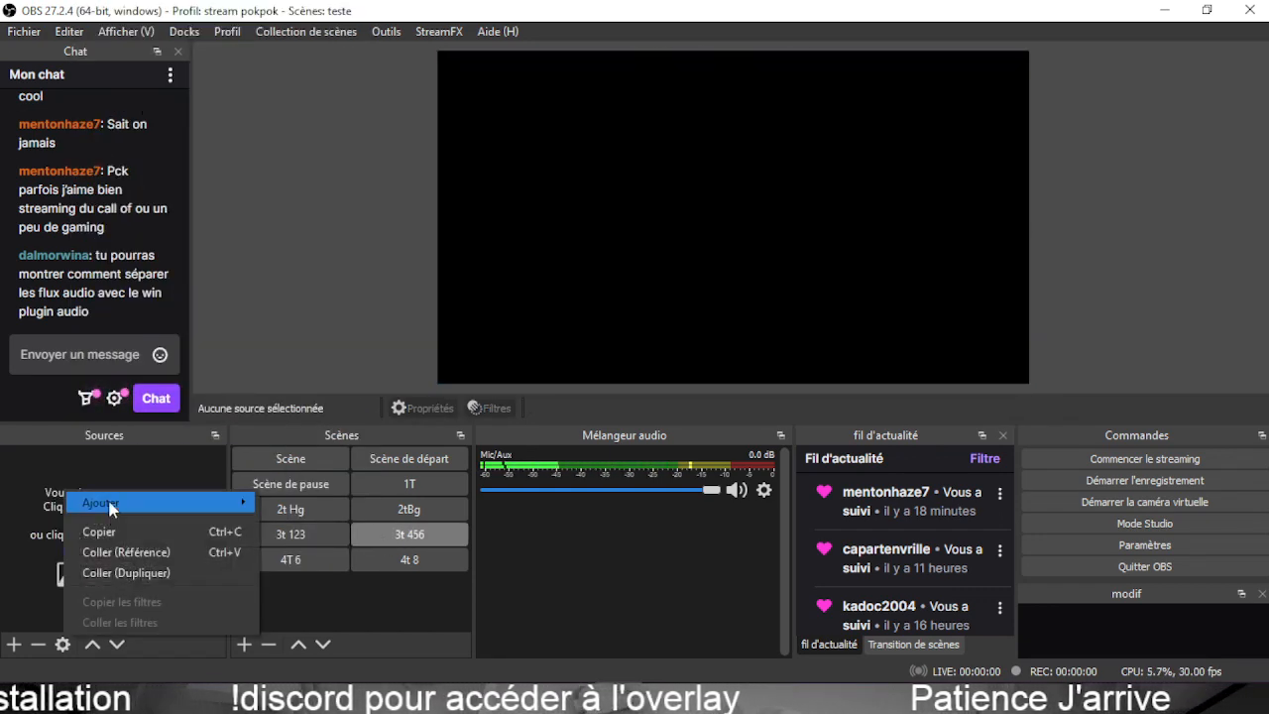
{"action": "left_click", "coordinate": [129, 552]}
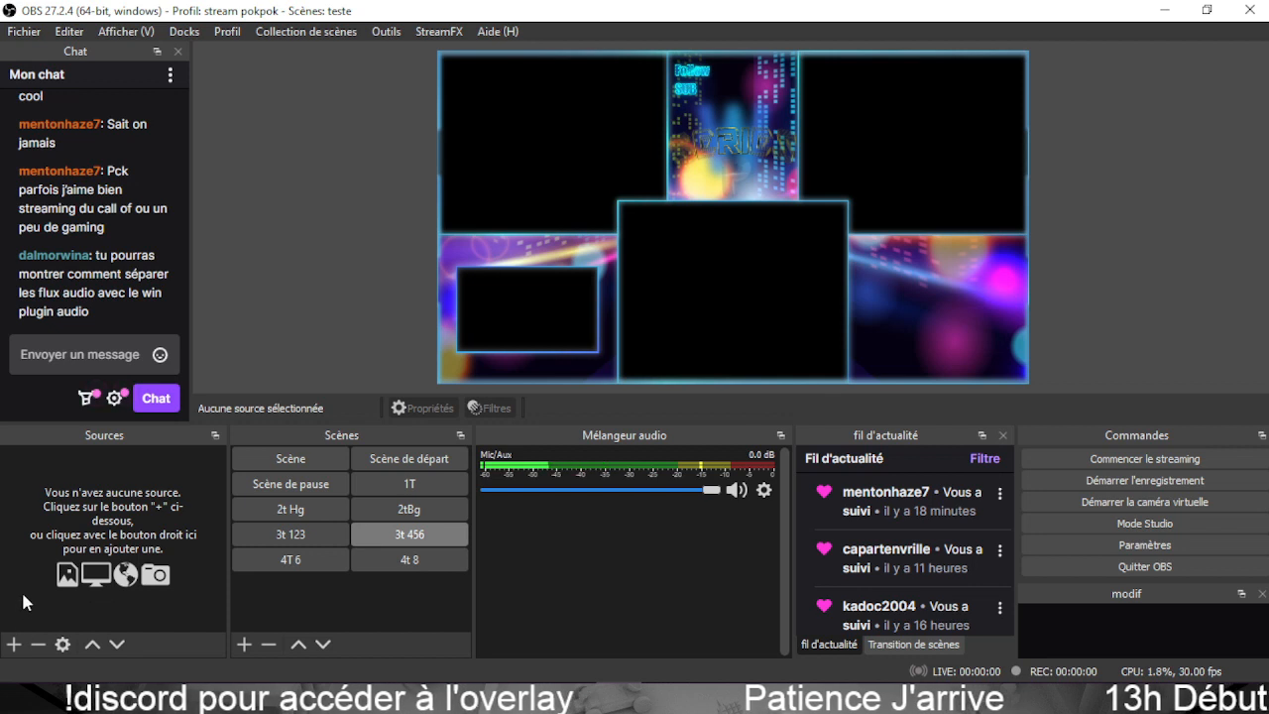
Switch through the 3t, 4t and start scenes to check their overlays and transitions, finishing on the 1T scene.
{"action": "left_click", "coordinate": [304, 531]}
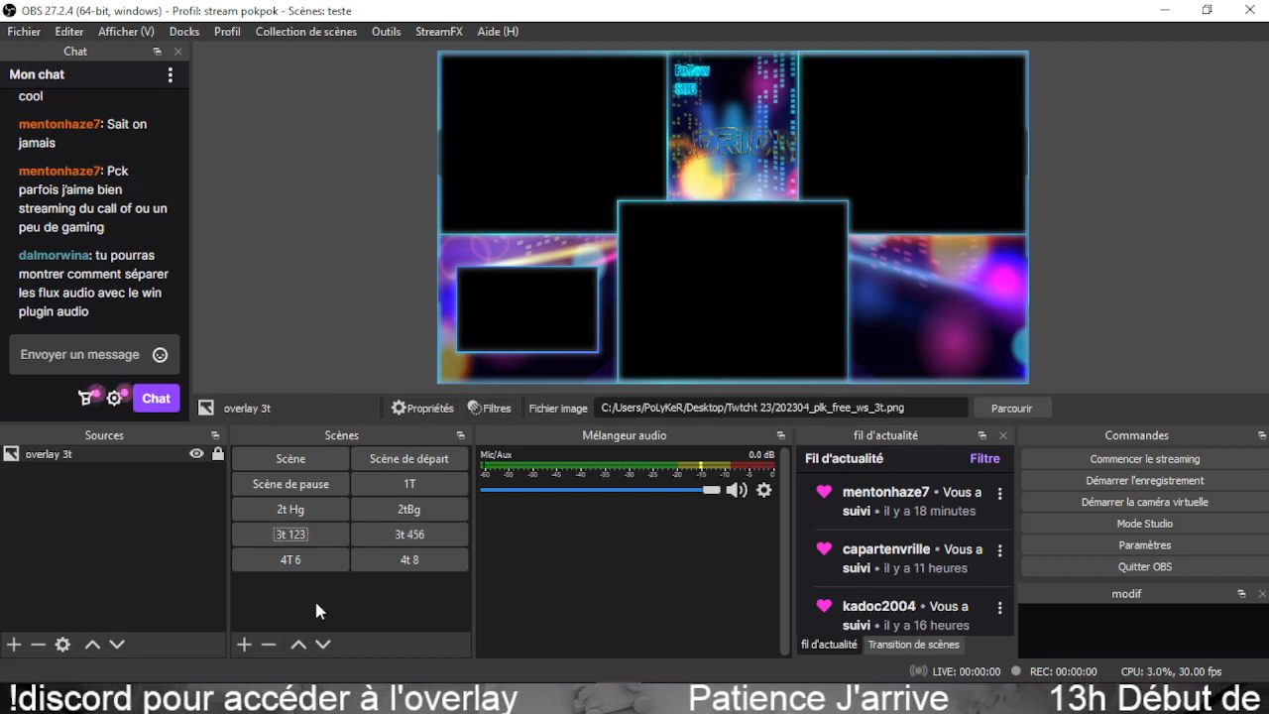
{"action": "left_click", "coordinate": [401, 533]}
{"action": "left_click", "coordinate": [286, 532]}
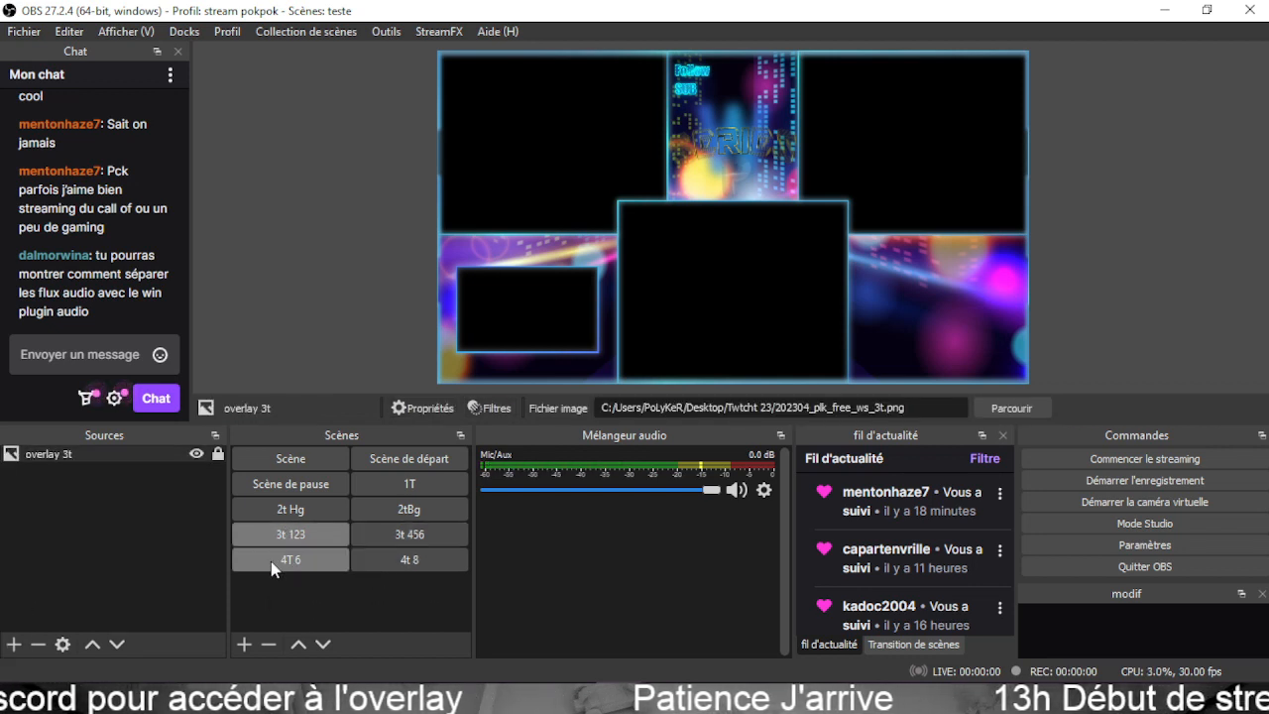
{"action": "left_click", "coordinate": [393, 535]}
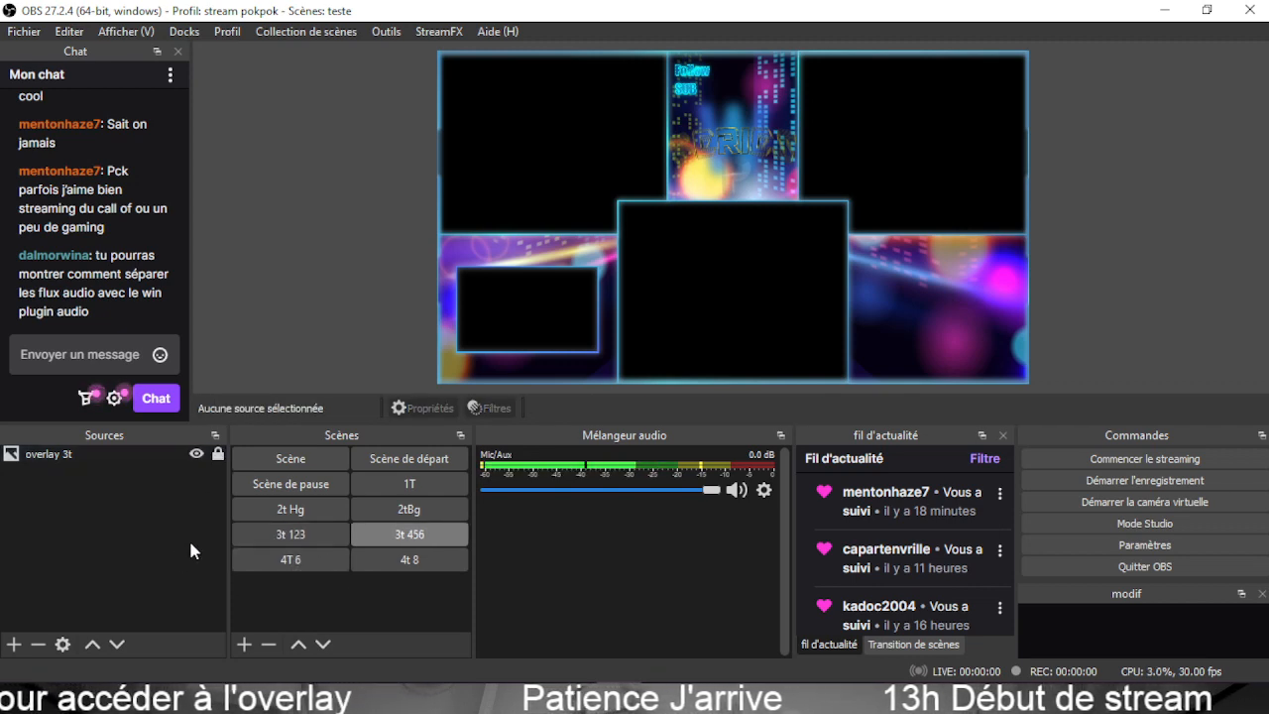
{"action": "left_click", "coordinate": [288, 534]}
{"action": "left_click", "coordinate": [293, 560]}
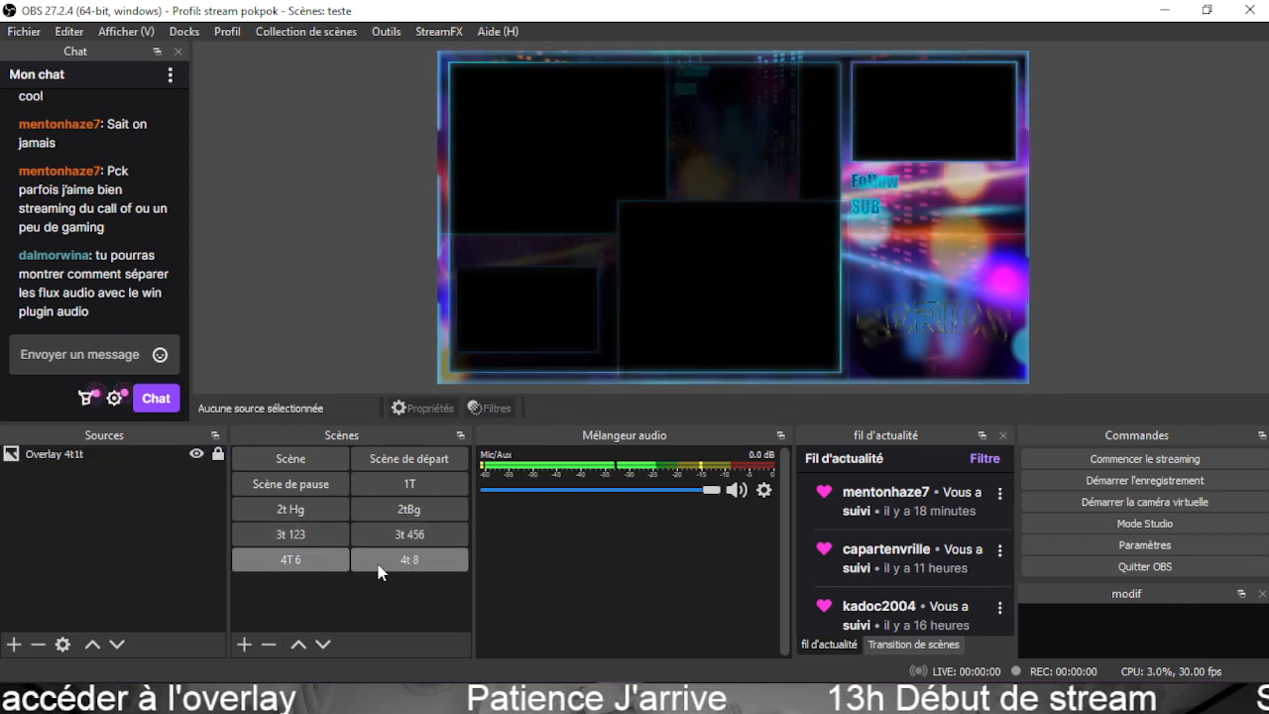
{"action": "left_click", "coordinate": [406, 560]}
{"action": "left_click", "coordinate": [133, 546]}
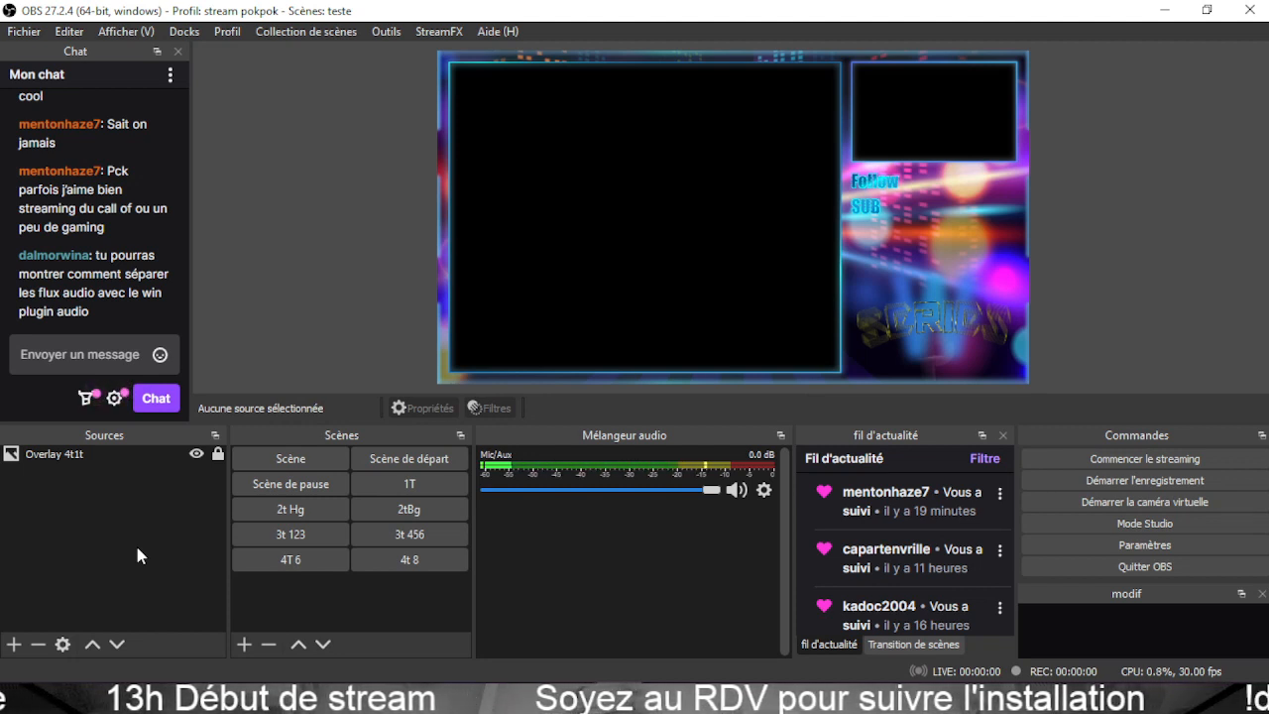
{"action": "left_click", "coordinate": [406, 462]}
{"action": "left_click", "coordinate": [401, 482]}
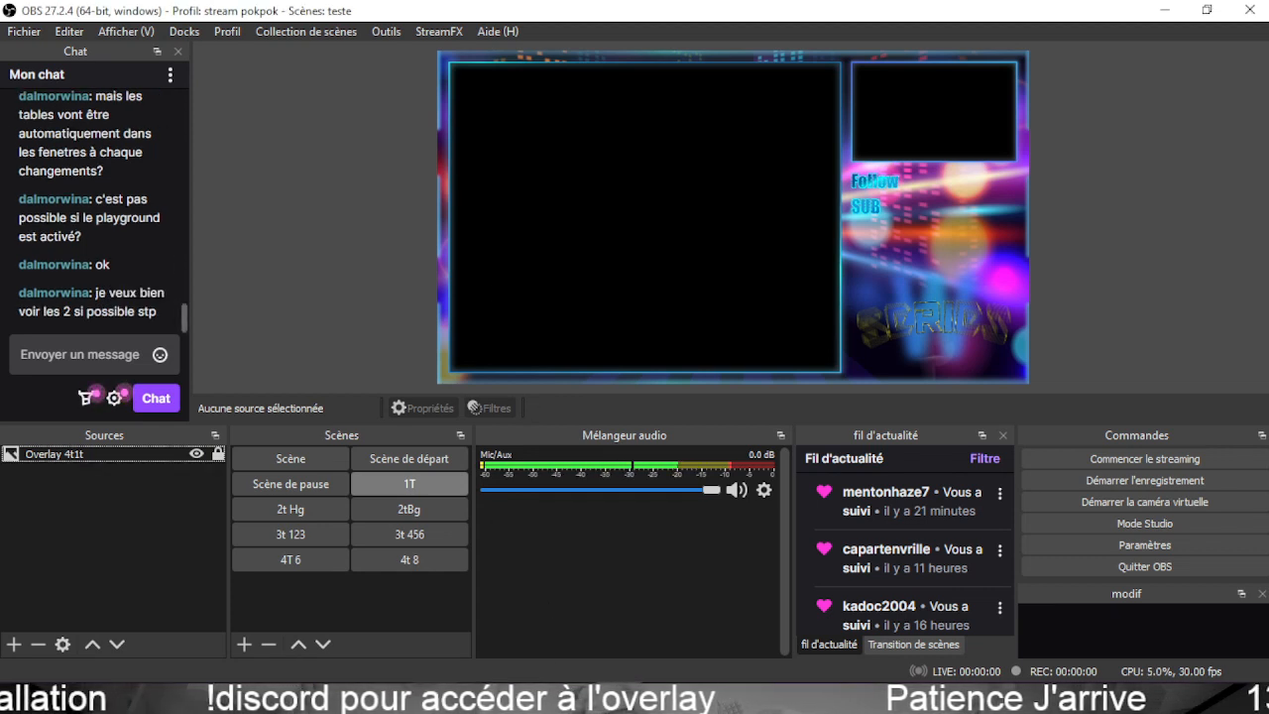
Add a screen capture source named "Ecranc total" to the 1T scene, capturing Écran 1 (1920x1080) with the automatic method.
{"action": "mouse_move", "coordinate": [436, 699]}
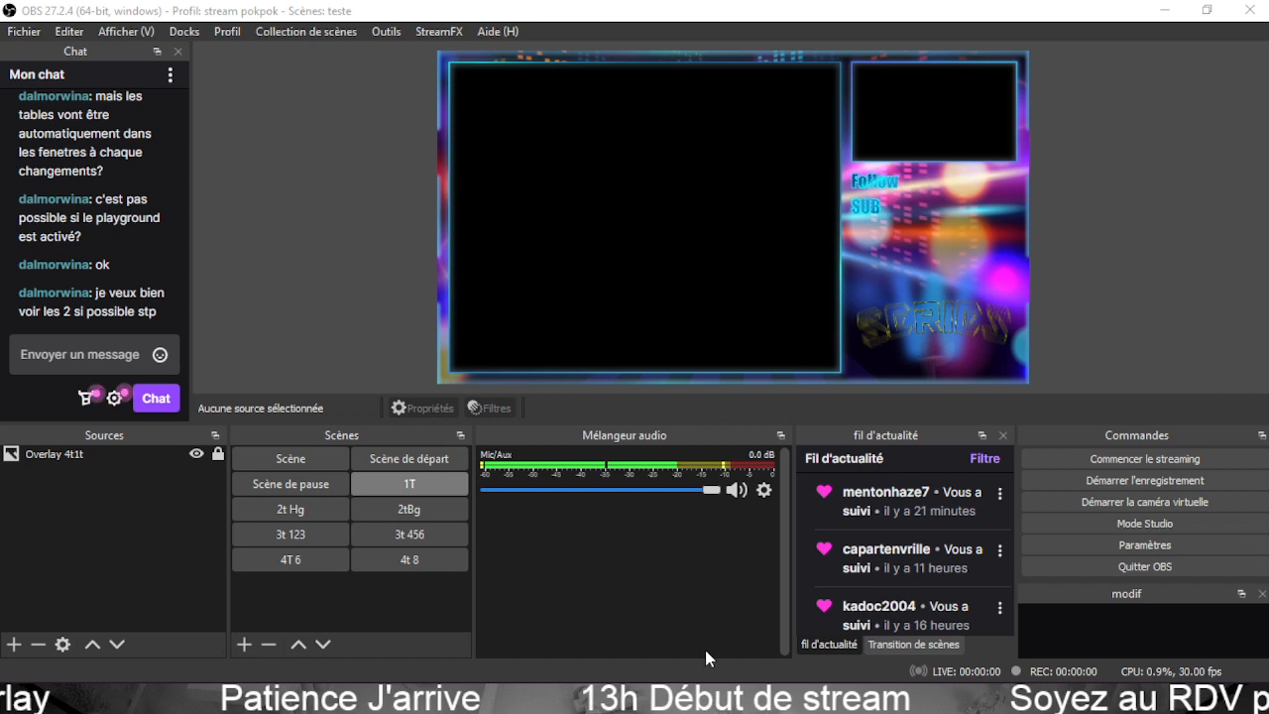
{"action": "mouse_move", "coordinate": [640, 702]}
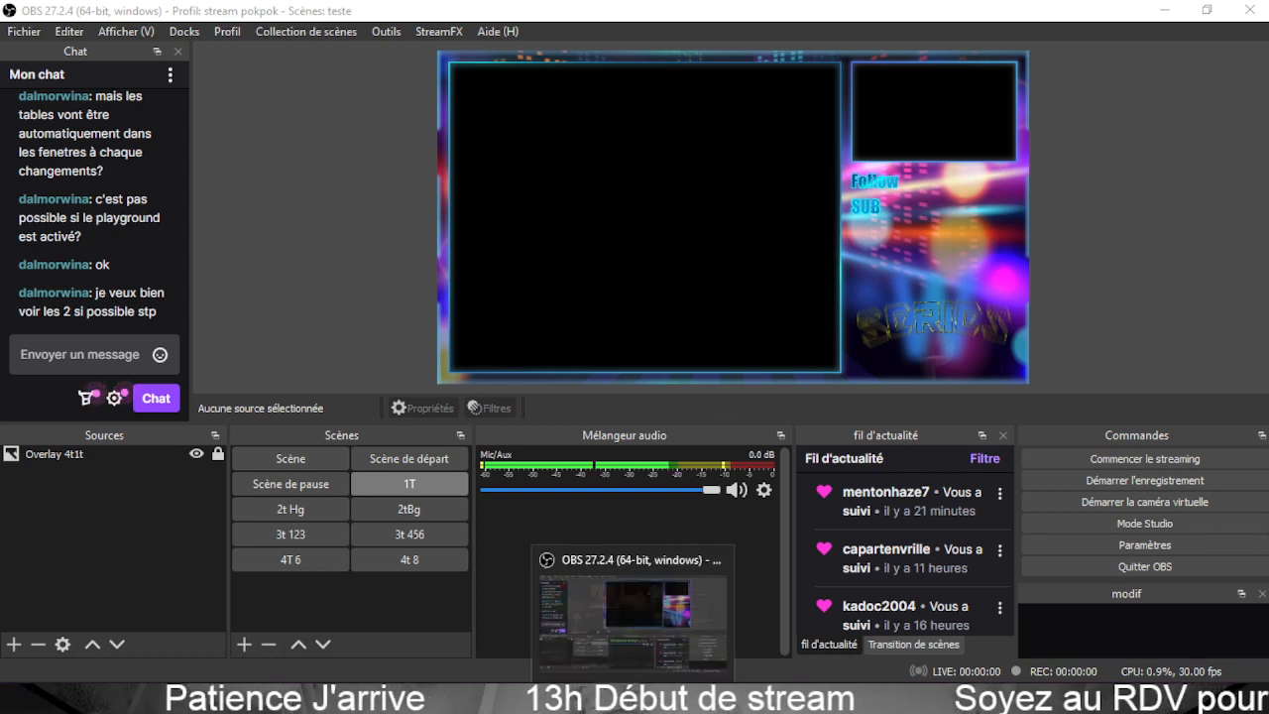
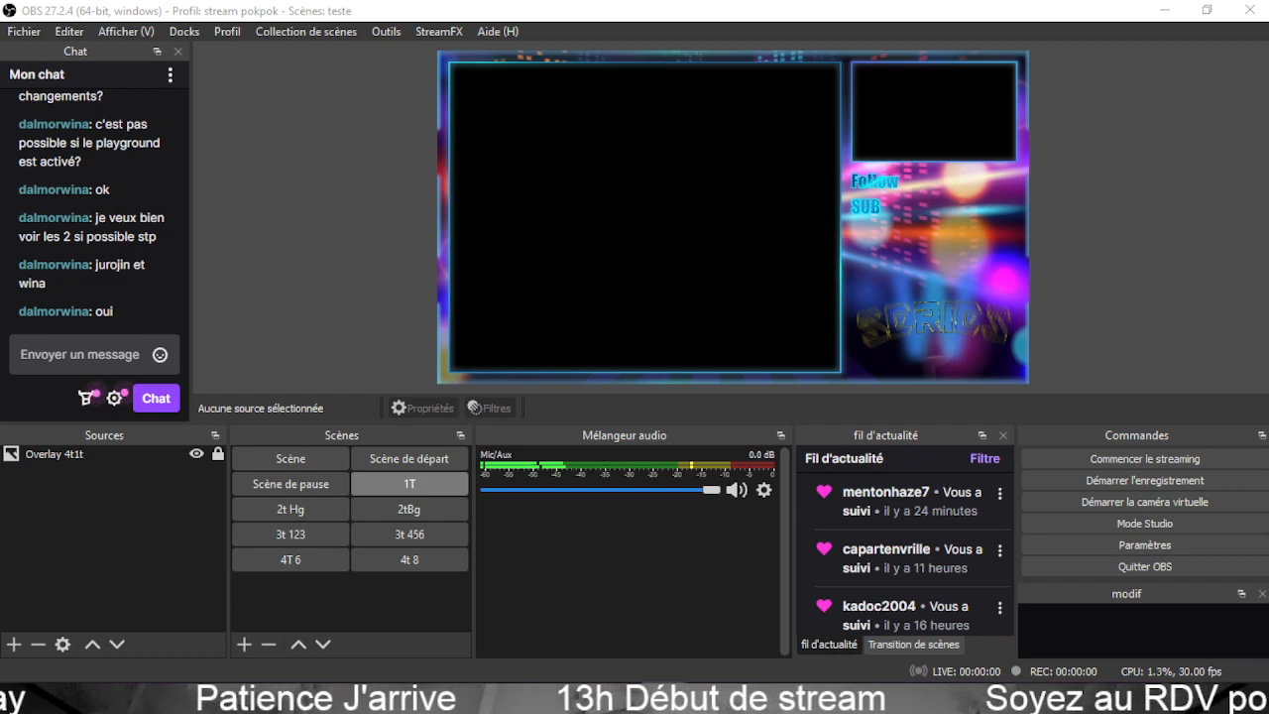
{"action": "left_click", "coordinate": [131, 492]}
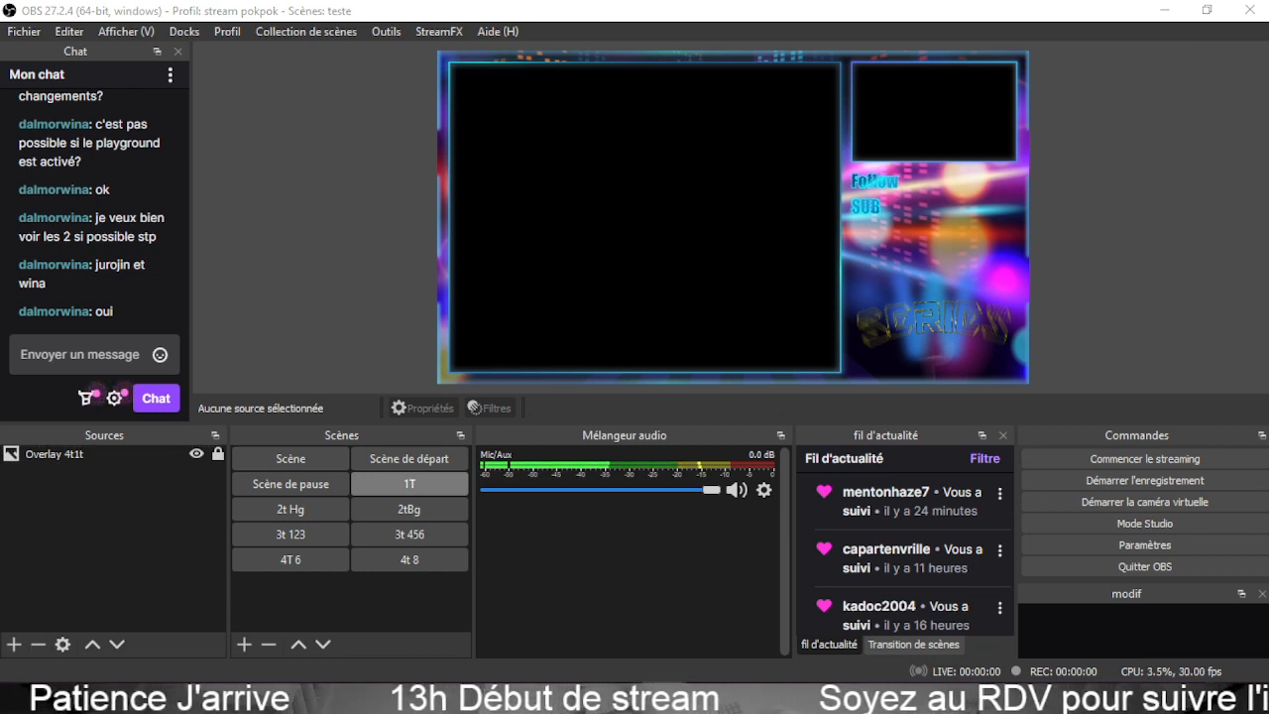
{"action": "mouse_move", "coordinate": [665, 698]}
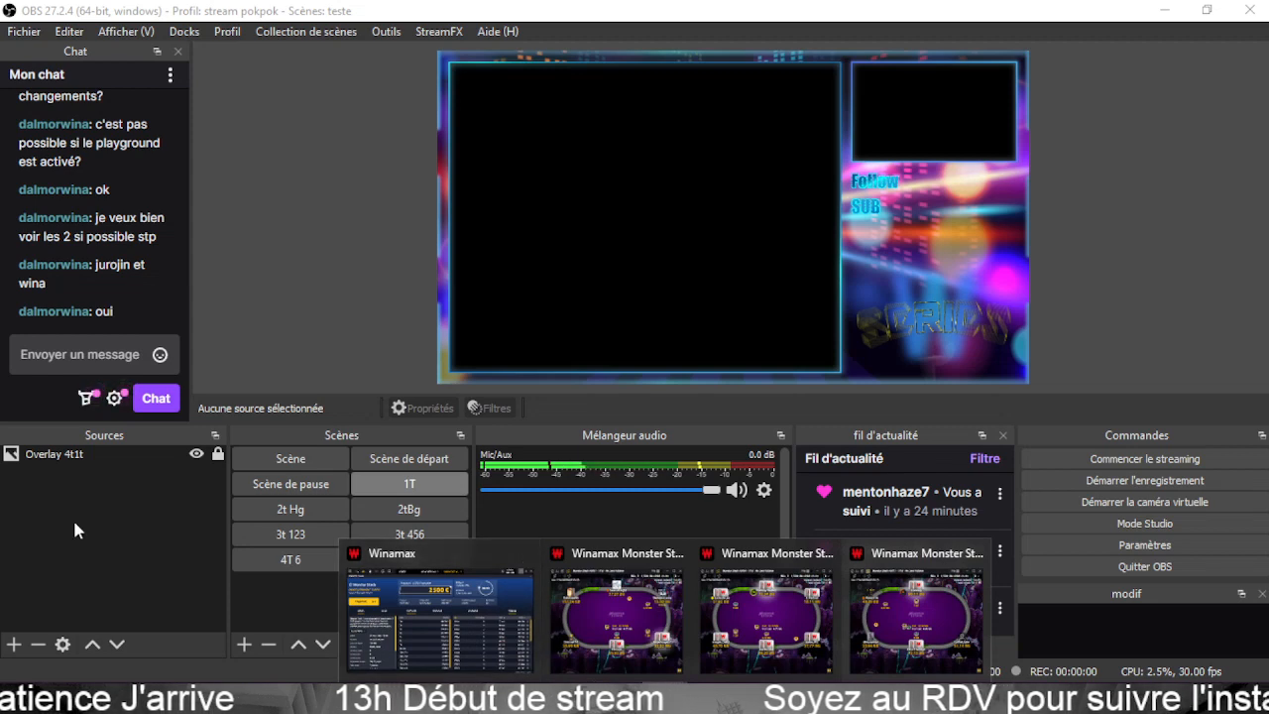
{"action": "left_click", "coordinate": [14, 646]}
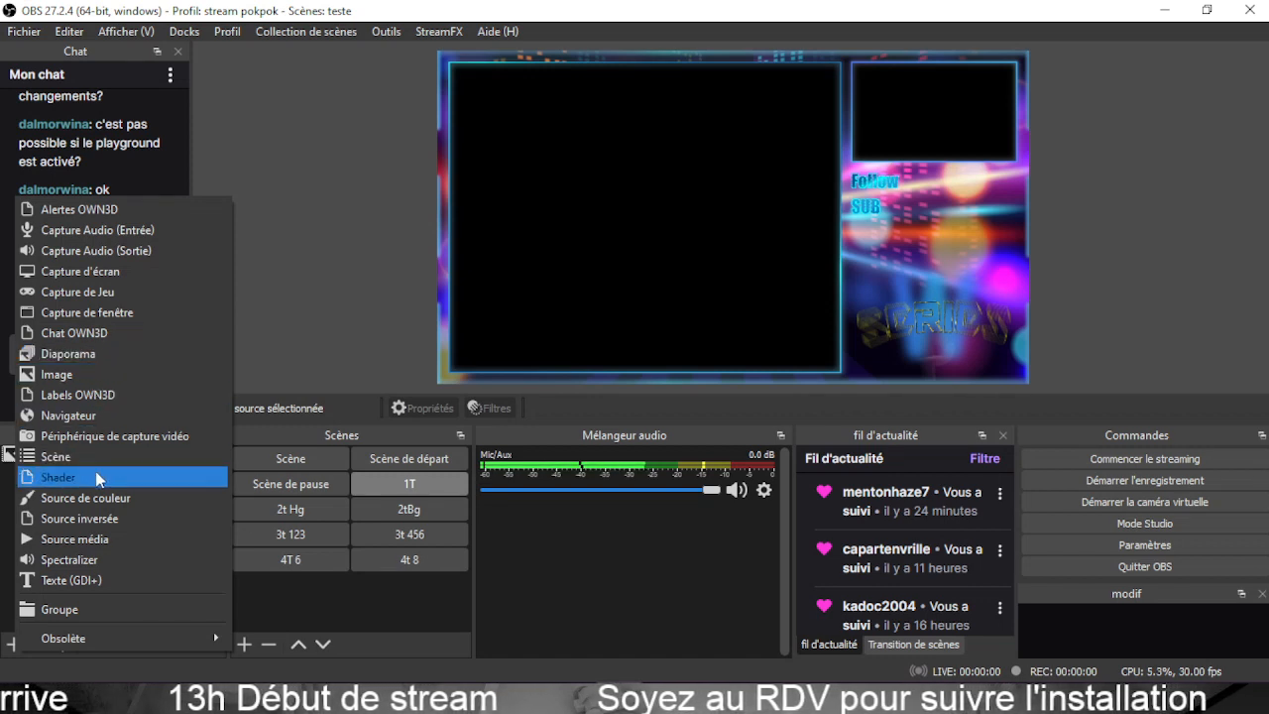
{"action": "left_click", "coordinate": [92, 273]}
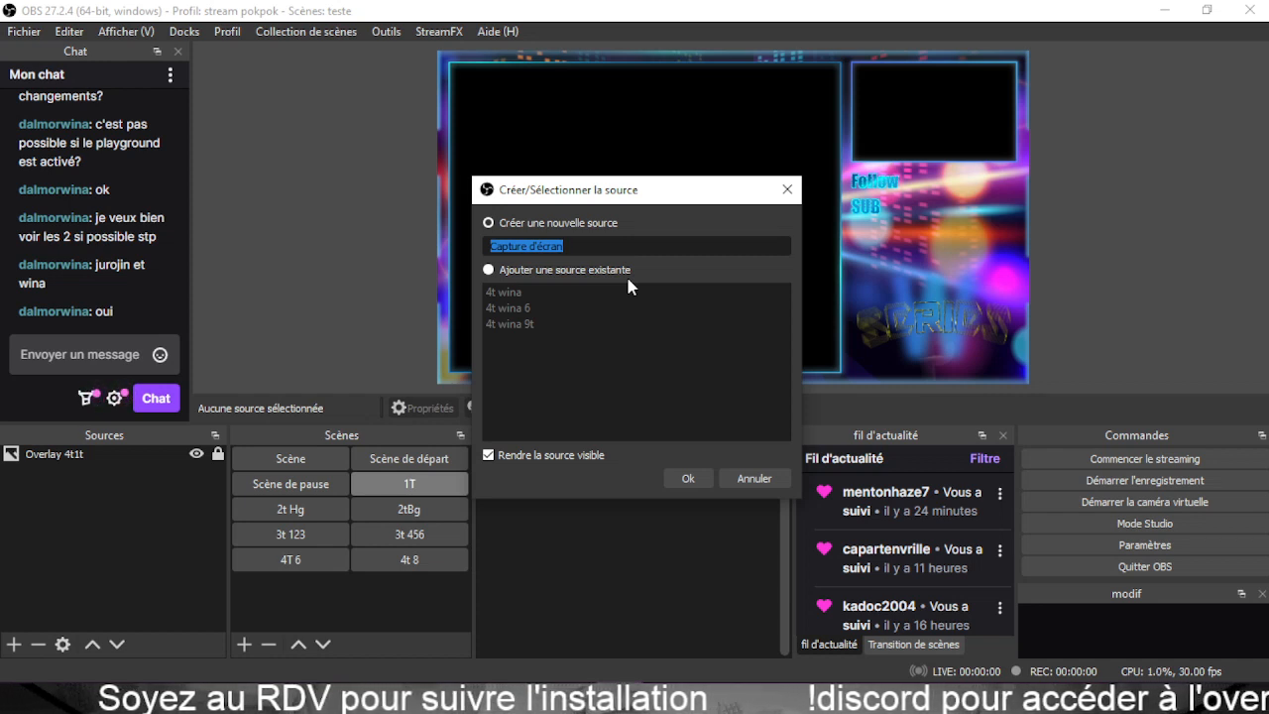
{"action": "type", "text": "1"}
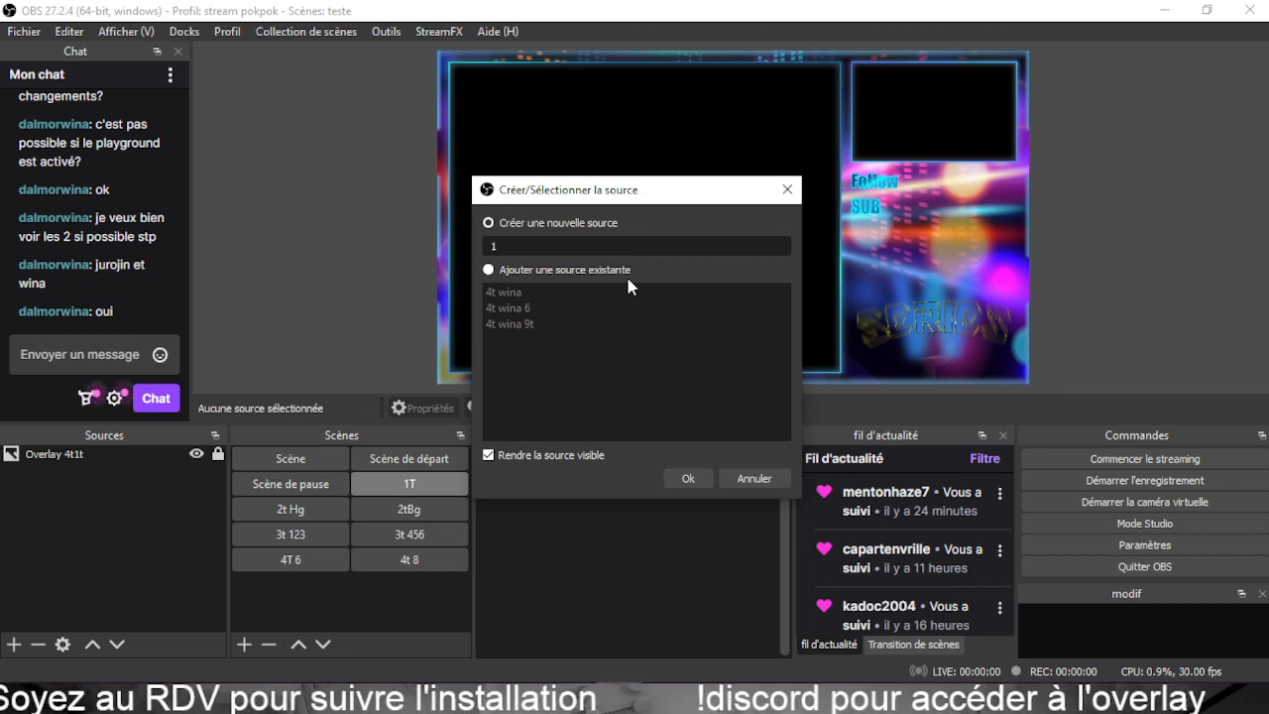
{"action": "key", "text": "BackSpace"}
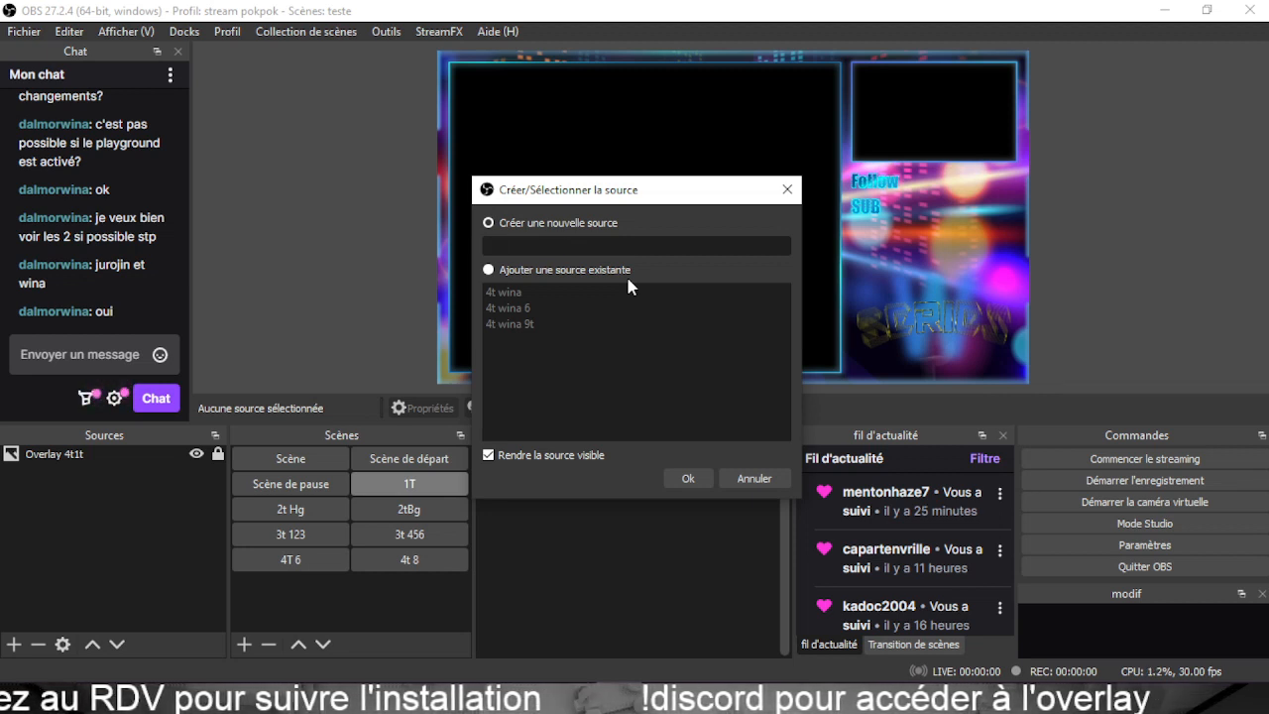
{"action": "type", "text": "Ecra"}
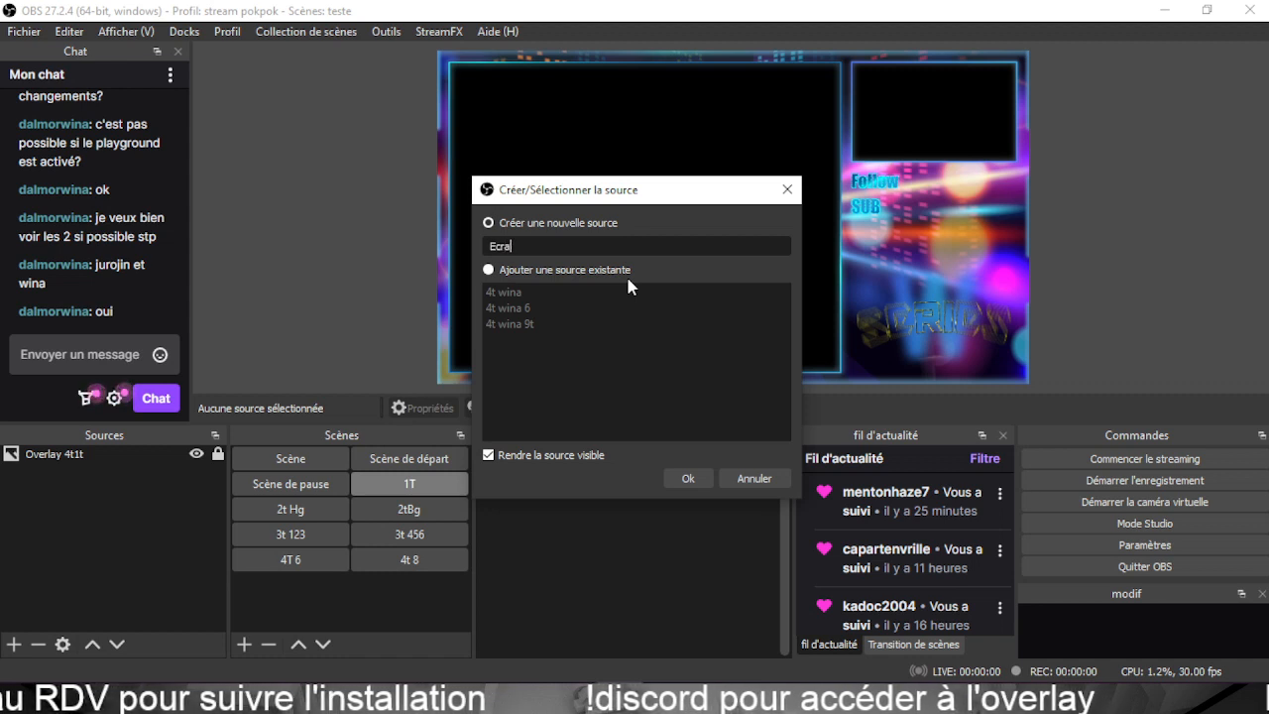
{"action": "type", "text": "nc "}
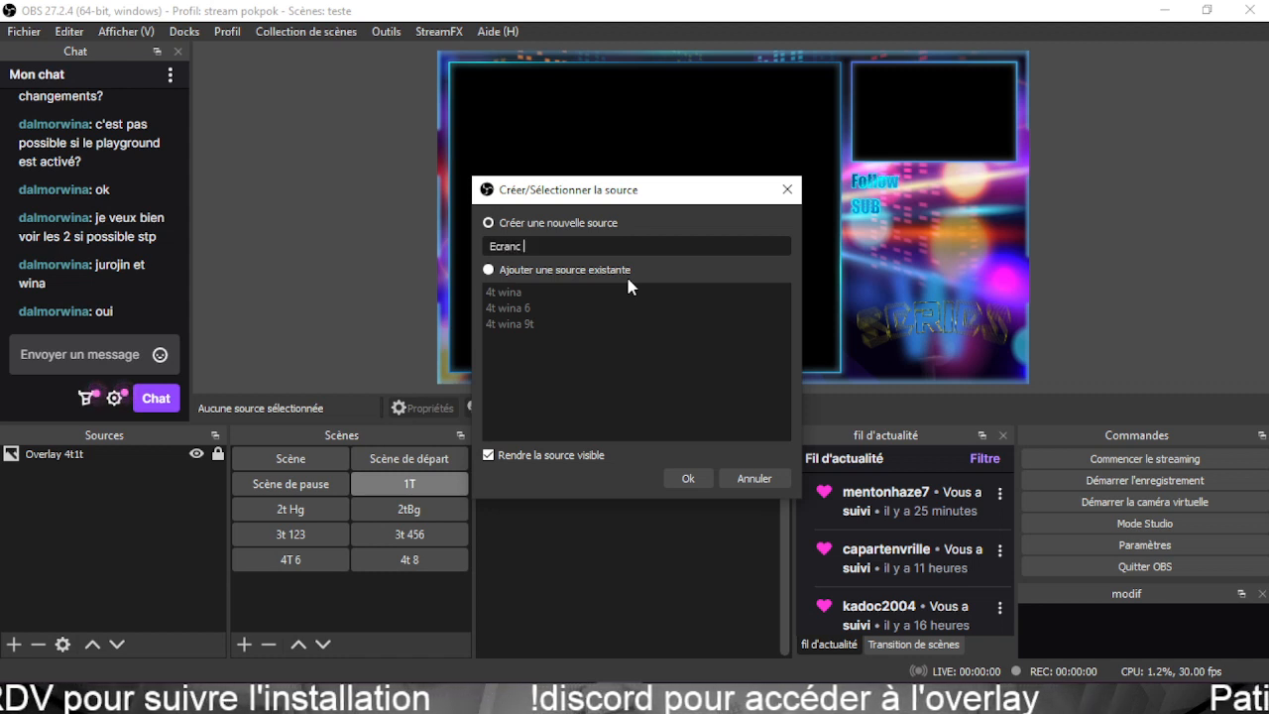
{"action": "type", "text": "total"}
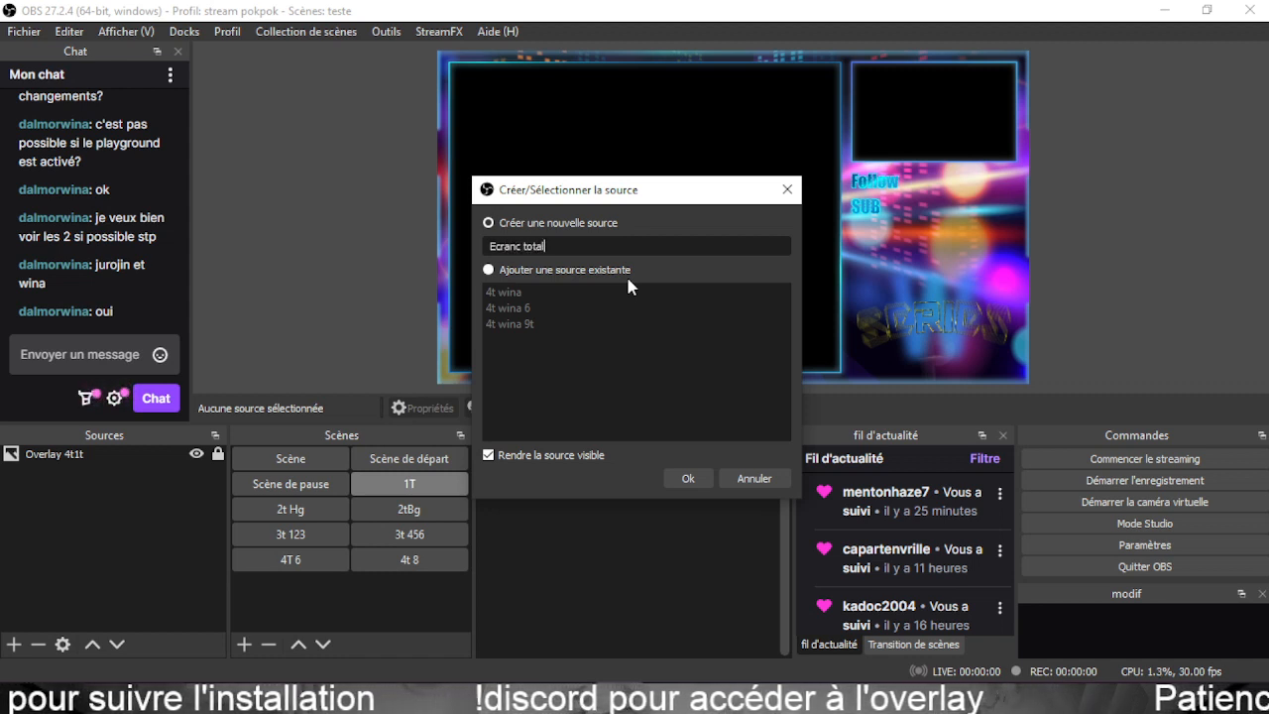
{"action": "left_click", "coordinate": [683, 481]}
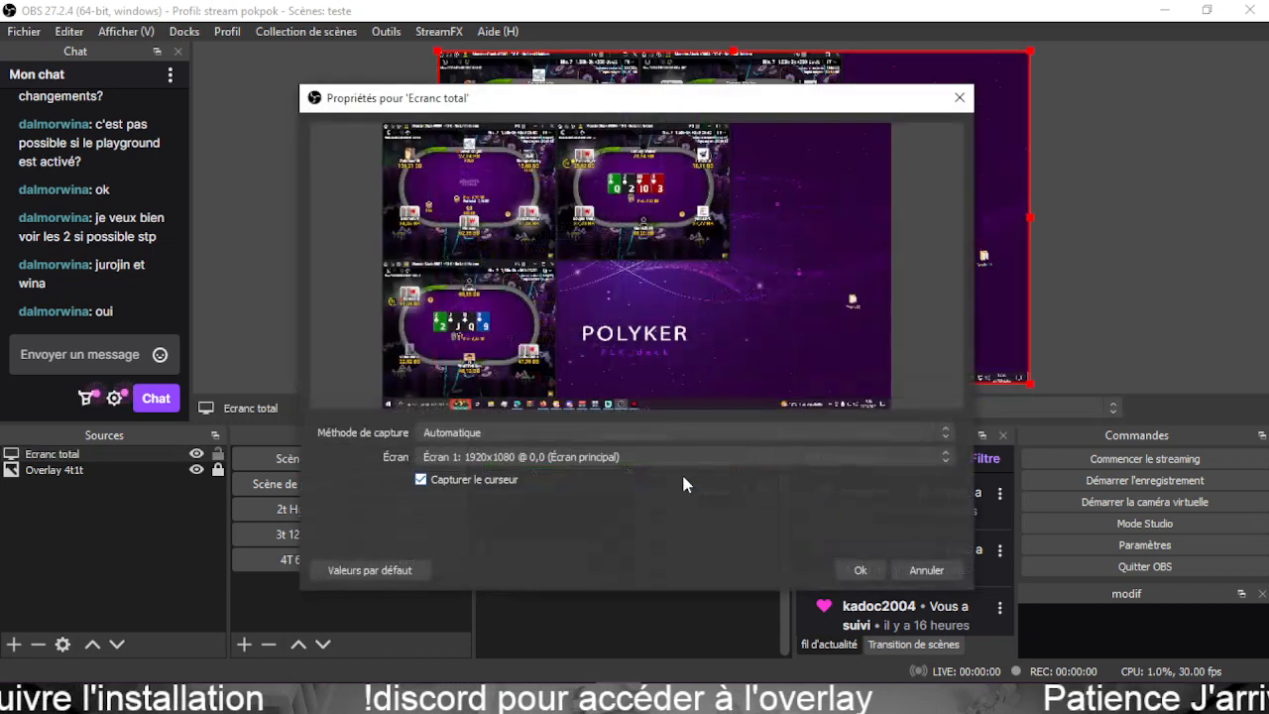
{"action": "left_click", "coordinate": [870, 568]}
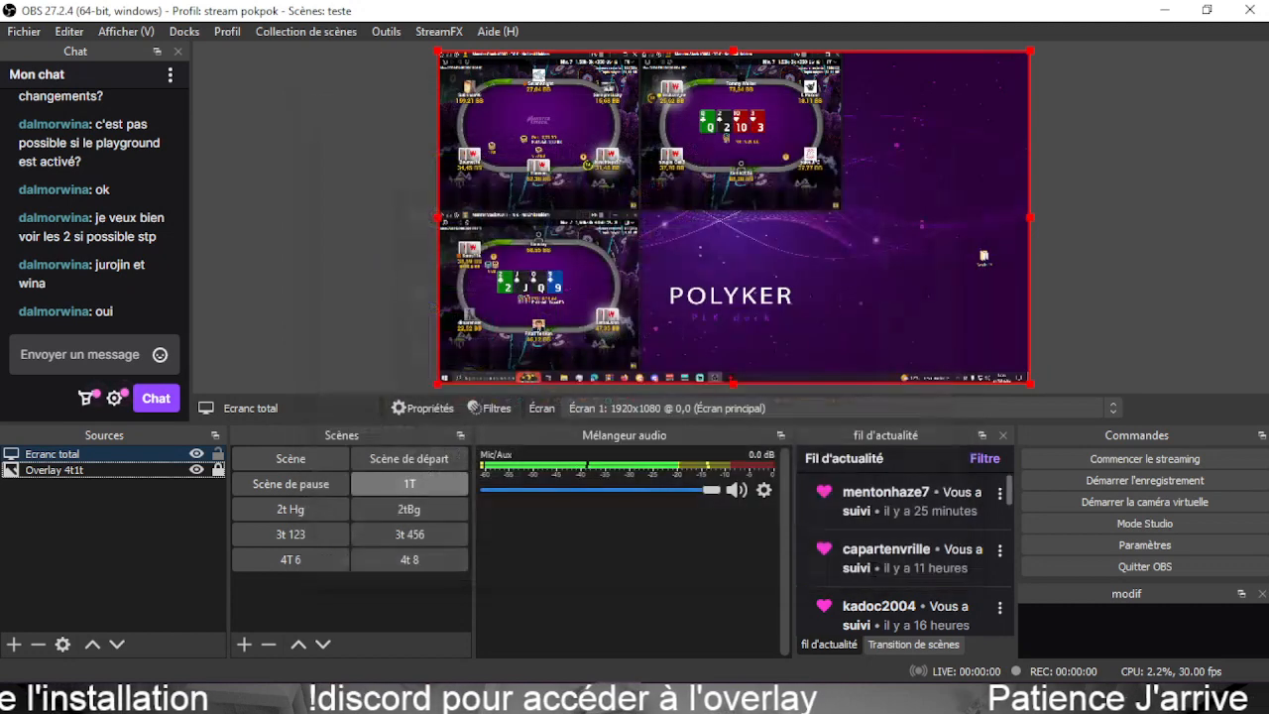
{"action": "left_click", "coordinate": [335, 208]}
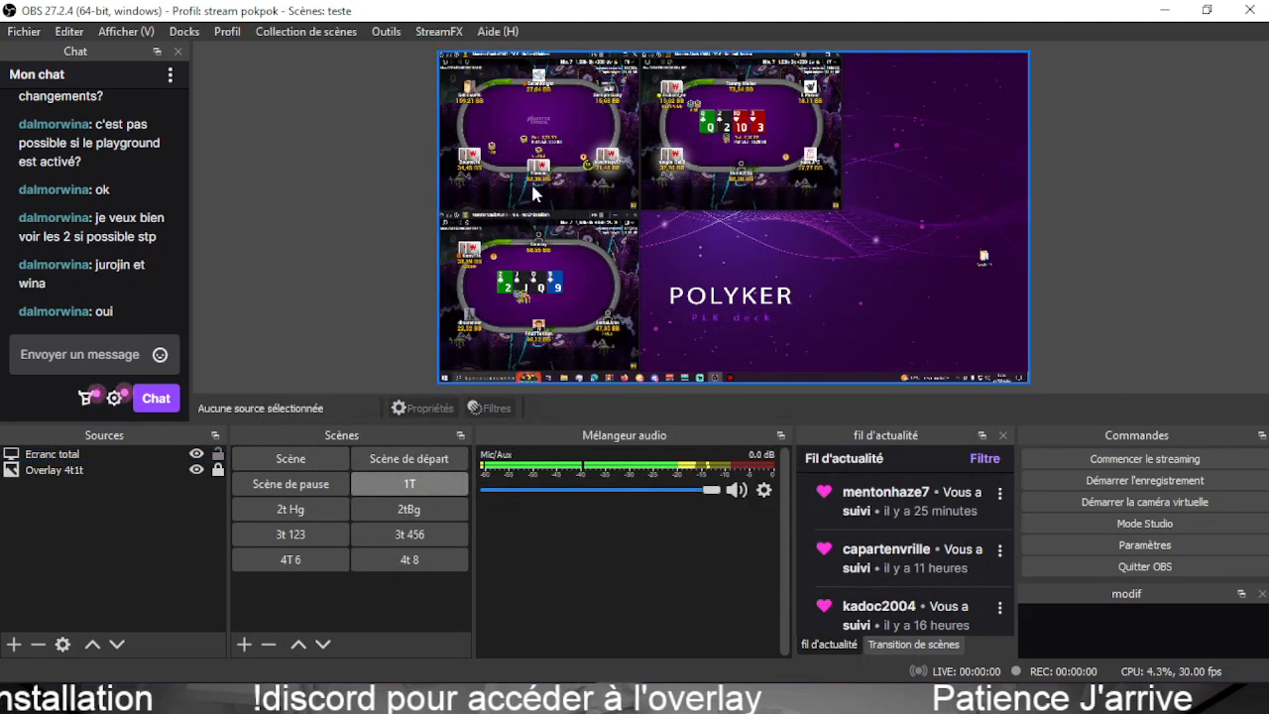
Move the Ecranc total capture below the Overlay 4t1t image in the 1T scene's source order.
{"action": "left_click", "coordinate": [116, 451]}
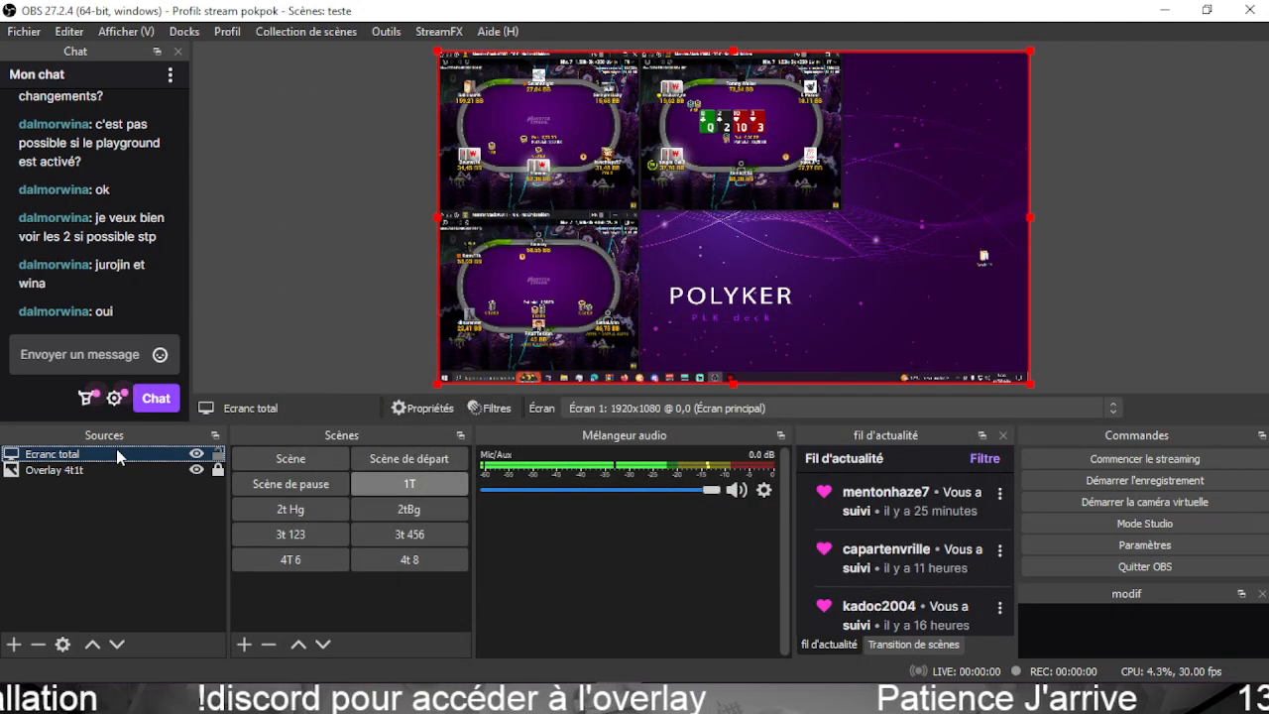
{"action": "left_click", "coordinate": [119, 646]}
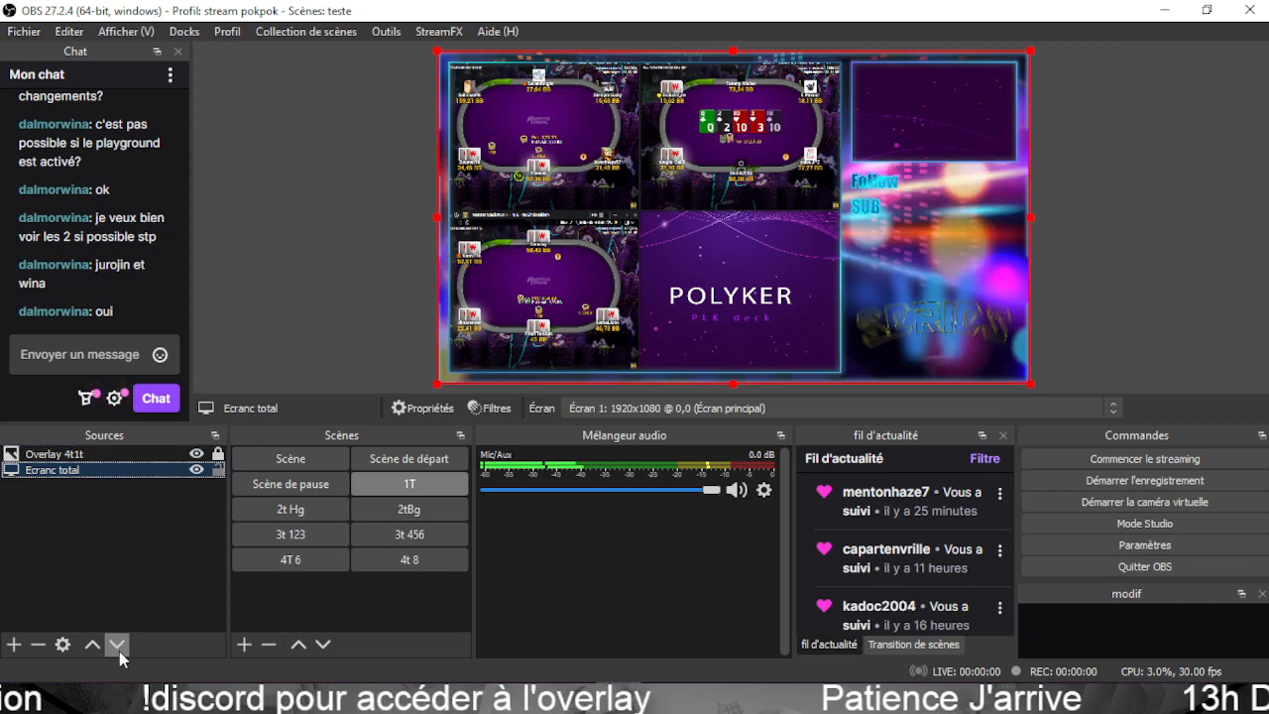
{"action": "left_click", "coordinate": [364, 230]}
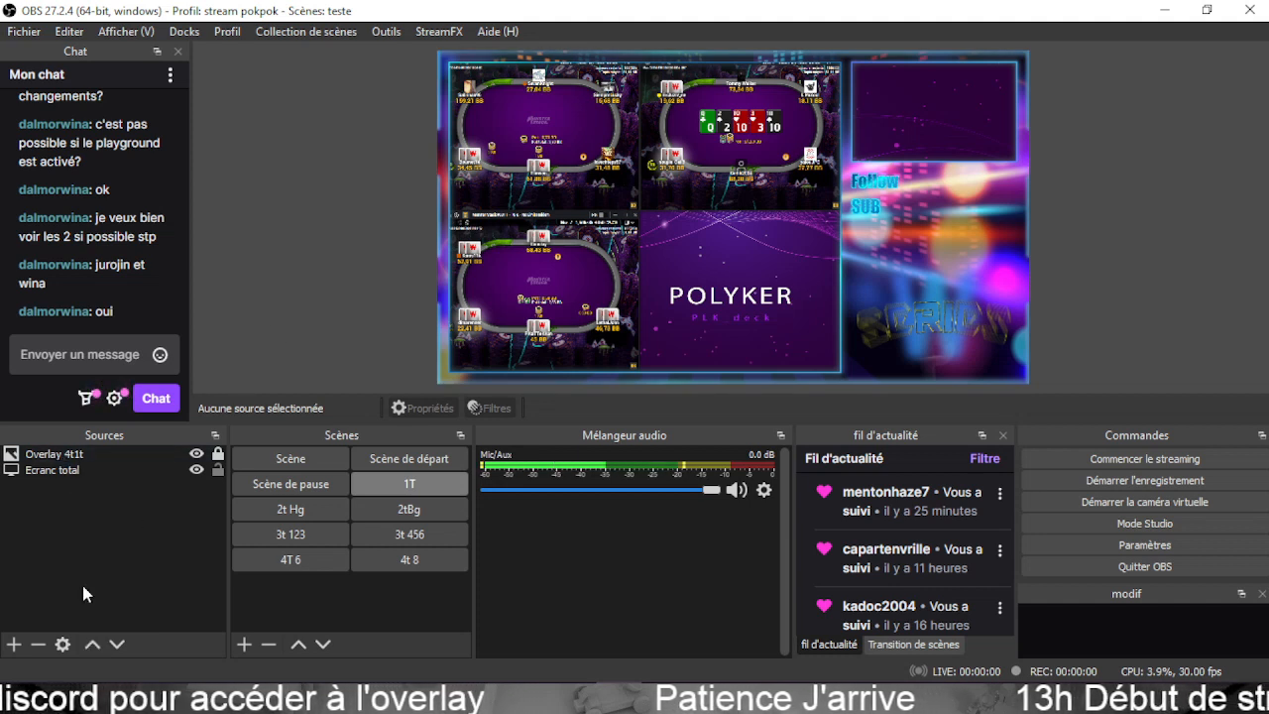
Move the Ecranc total capture back above Overlay 4t1t and lock it.
{"action": "left_click", "coordinate": [60, 470]}
{"action": "left_click", "coordinate": [92, 645]}
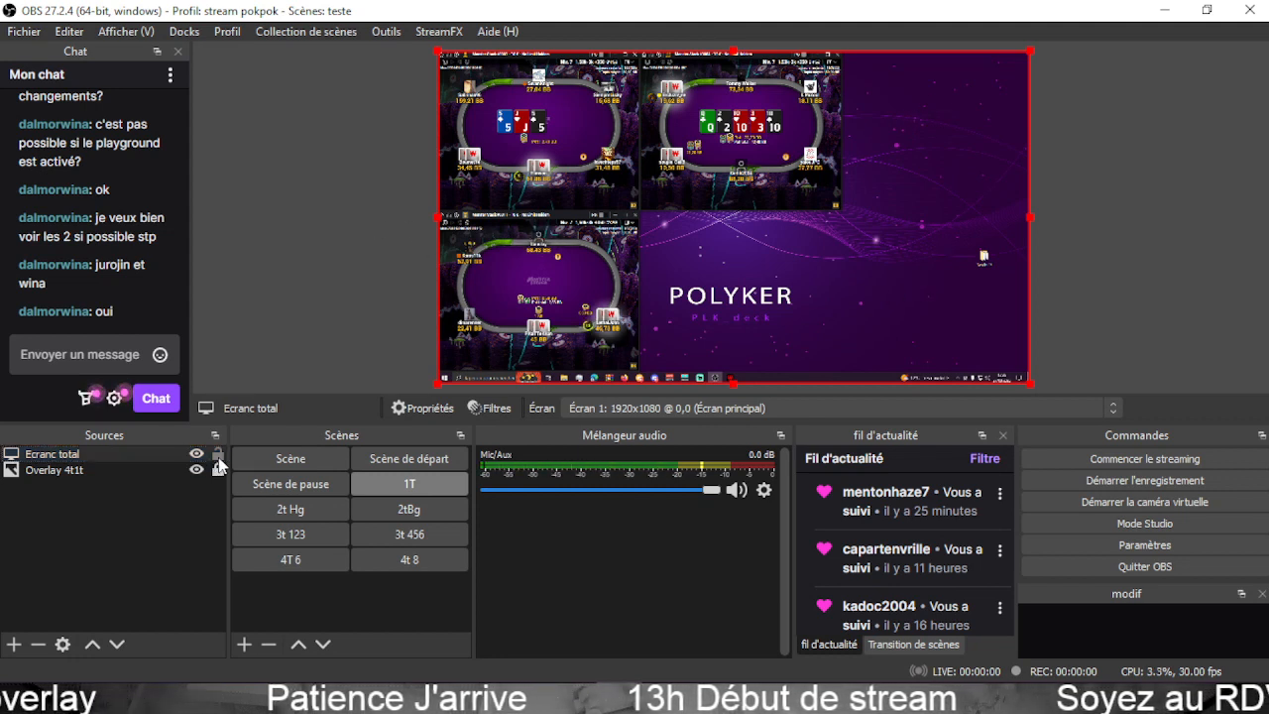
{"action": "left_click", "coordinate": [297, 274]}
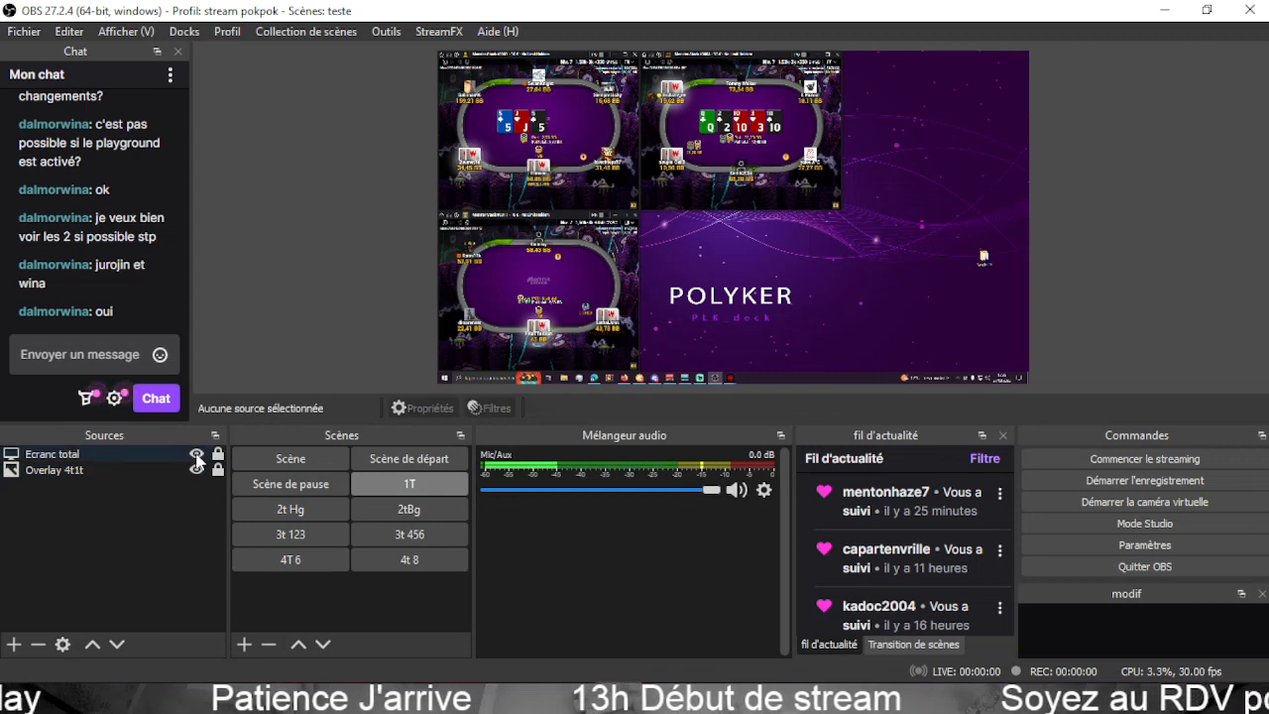
{"action": "left_click", "coordinate": [196, 454]}
{"action": "left_click", "coordinate": [13, 645]}
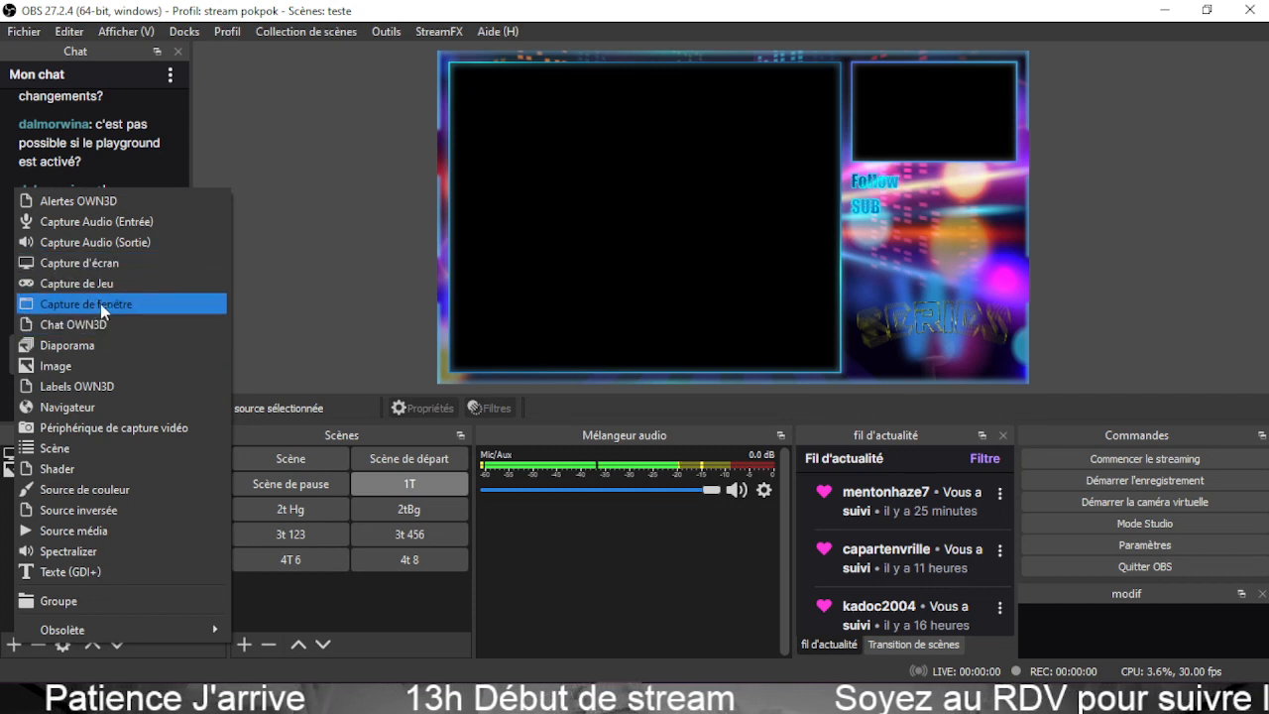
{"action": "left_click", "coordinate": [95, 263]}
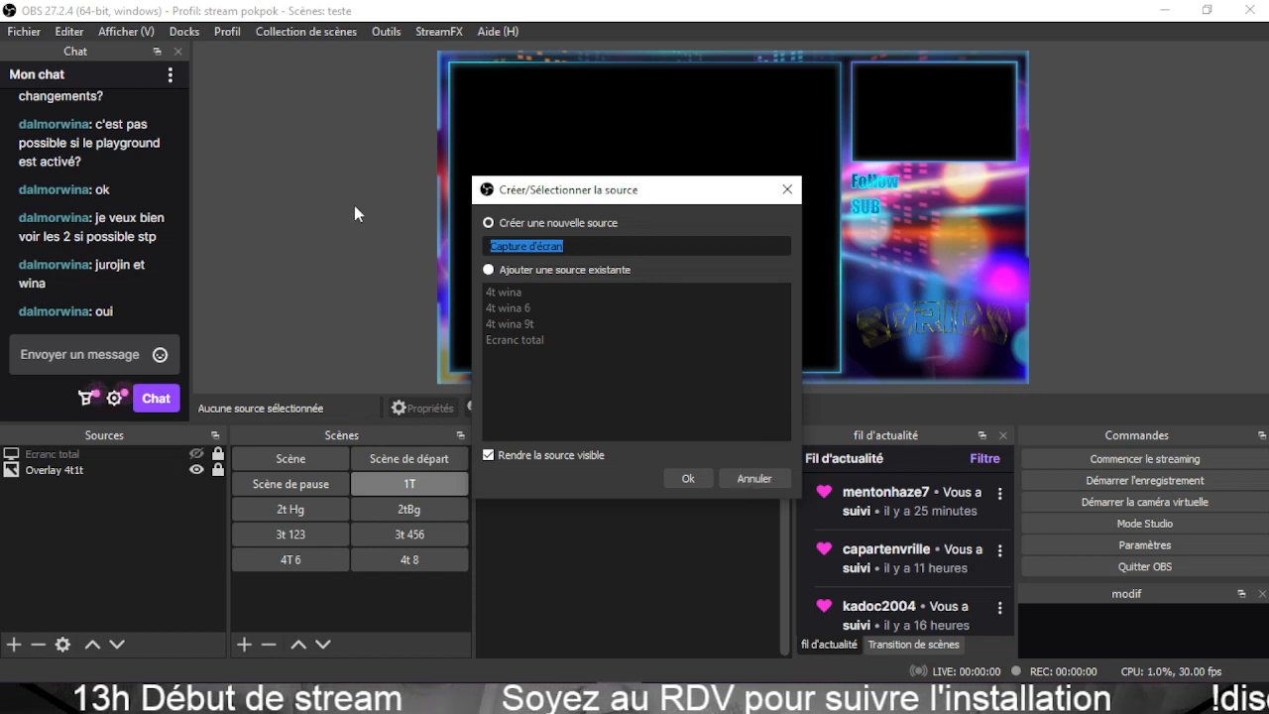
{"action": "left_click", "coordinate": [787, 191]}
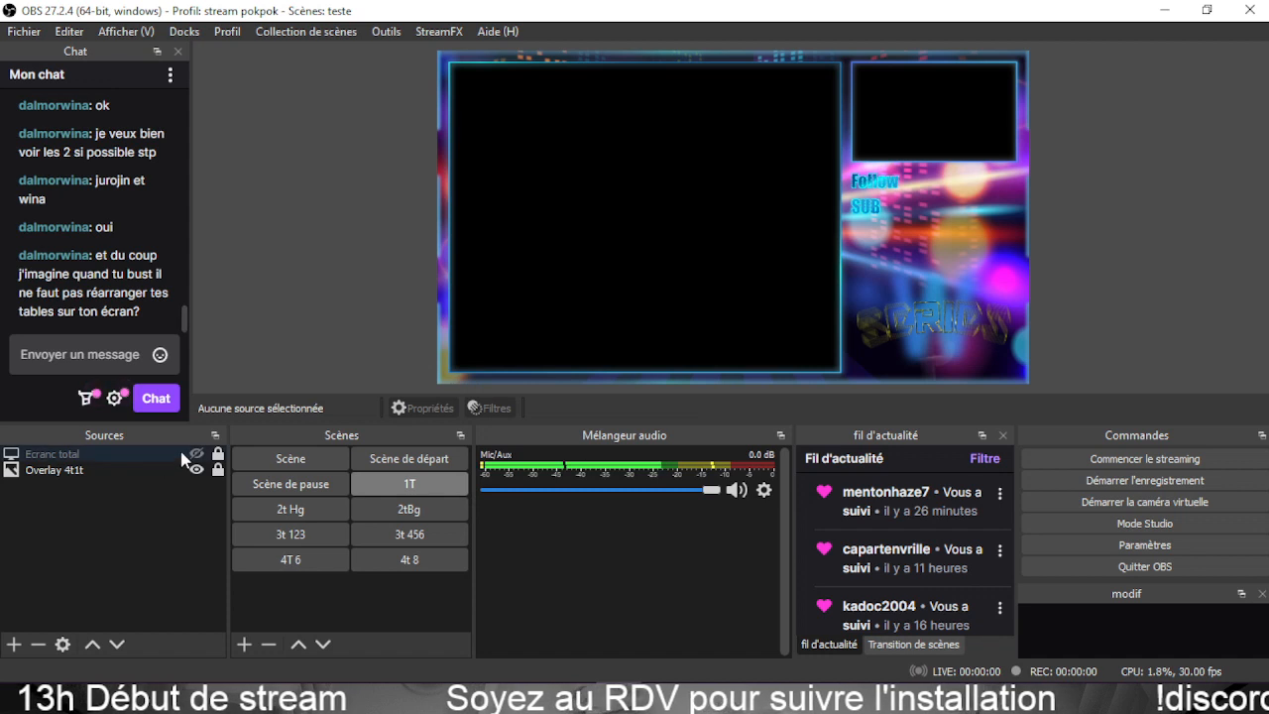
{"action": "left_click", "coordinate": [198, 454]}
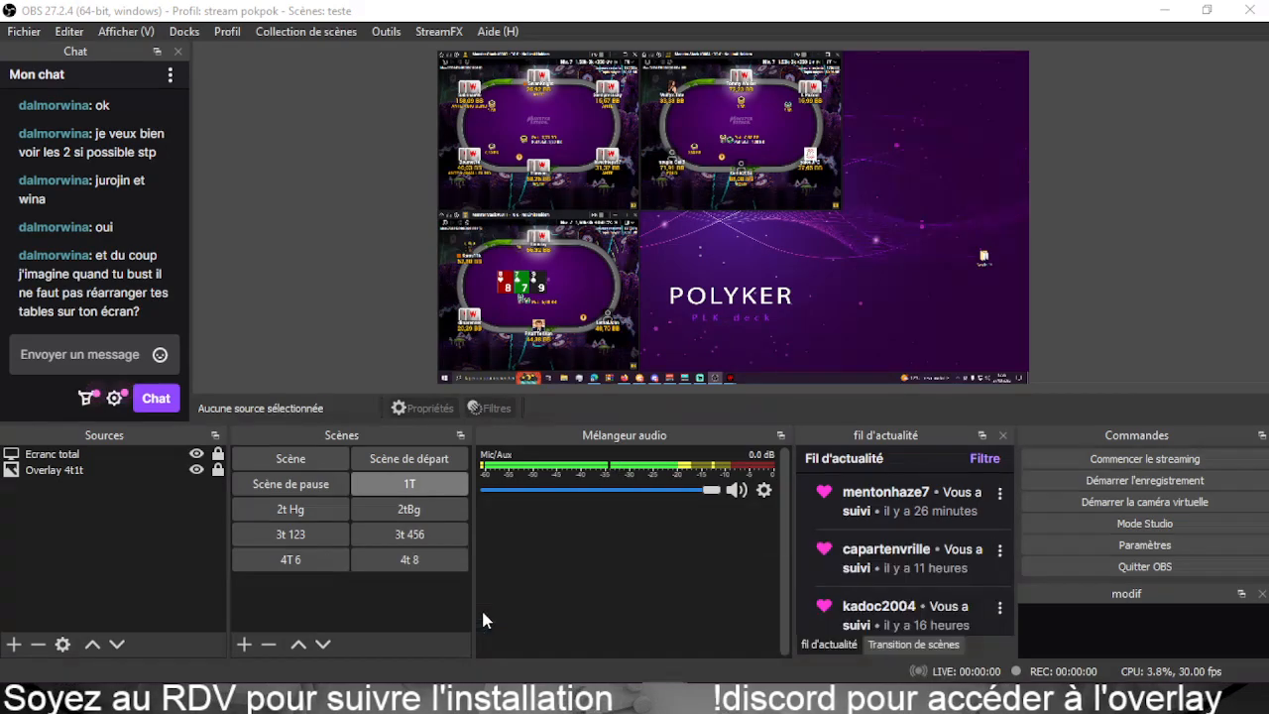
Switch to the poker client and open additional tables from the Monster Stack tournament's table list.
{"action": "left_click_drag", "start_coordinate": [0, 173], "coordinate": [0, 170]}
{"action": "left_click_drag", "start_coordinate": [813, 97], "coordinate": [843, 100]}
{"action": "scroll", "coordinate": [873, 241], "scroll_direction": "down", "scroll_amount": 5}
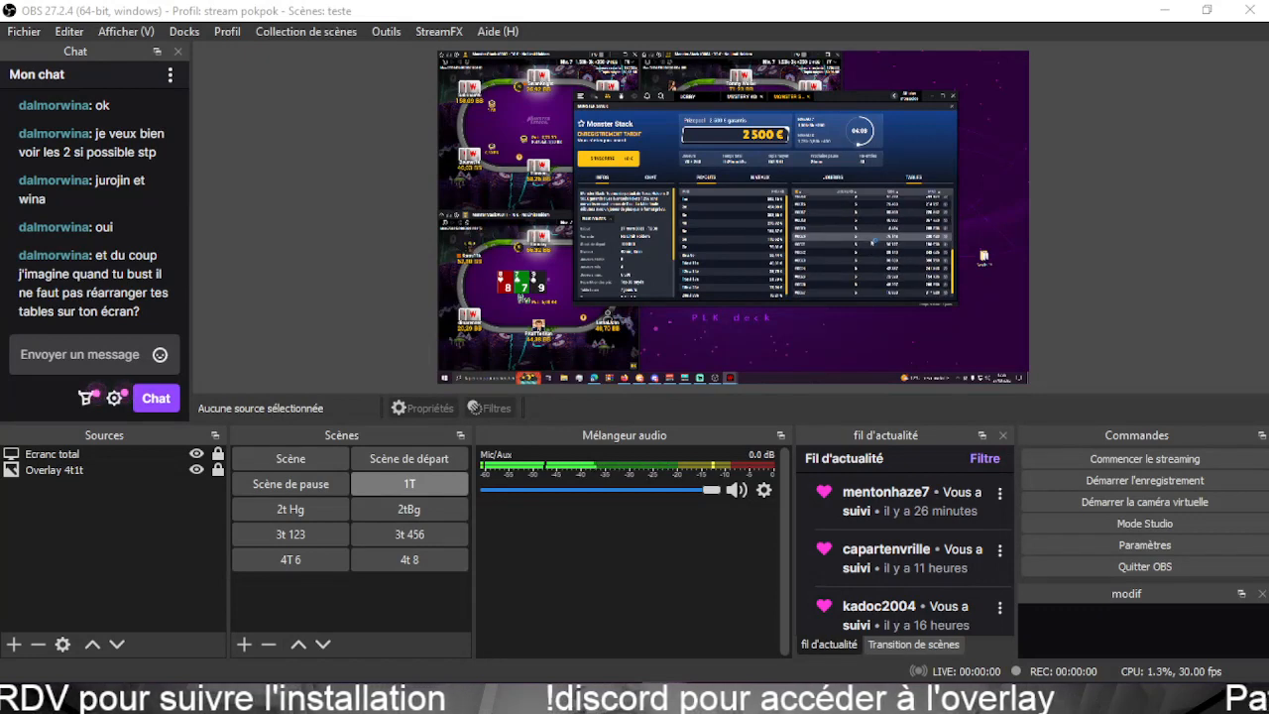
{"action": "double_click", "coordinate": [873, 241]}
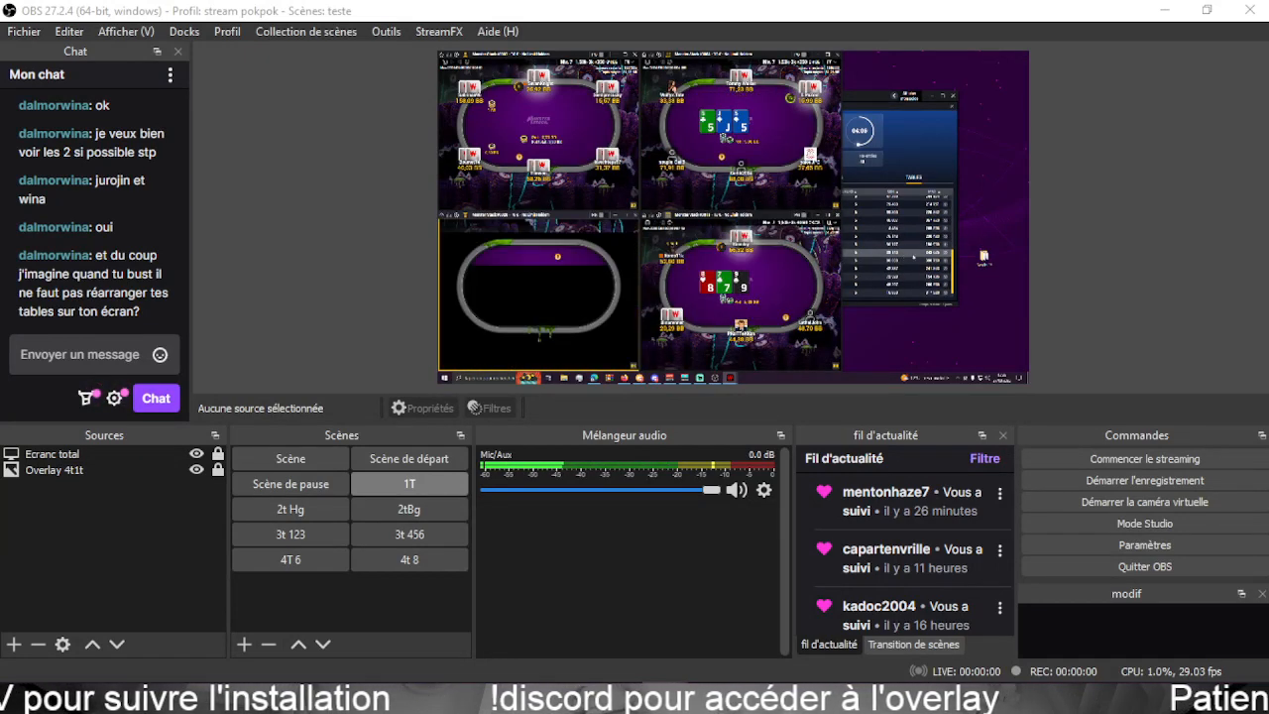
{"action": "mouse_move", "coordinate": [875, 98]}
{"action": "left_mouse_down"}
{"action": "mouse_move", "coordinate": [902, 119]}
{"action": "mouse_move", "coordinate": [895, 89]}
{"action": "mouse_move", "coordinate": [870, 94]}
{"action": "left_mouse_up"}
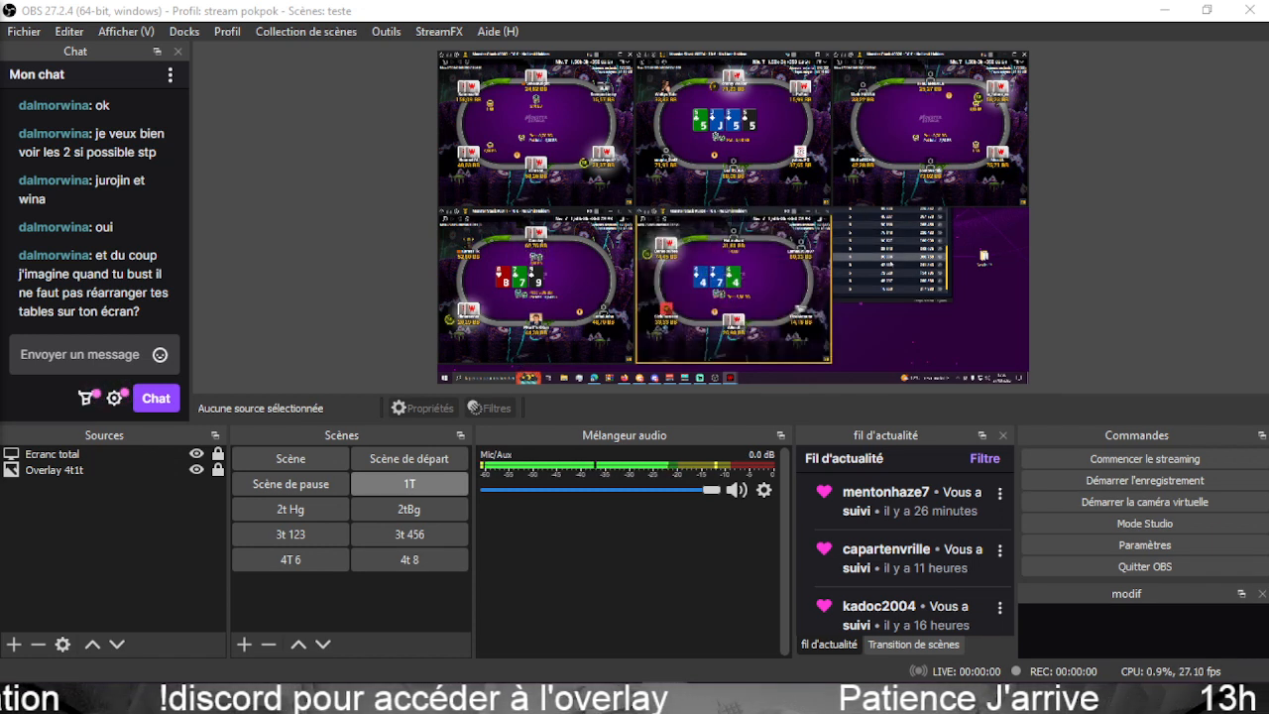
Bring the Monster Stack tournament lobby in front of the poker tables and move its window down and to the right.
{"action": "left_click", "coordinate": [878, 302]}
{"action": "left_click_drag", "start_coordinate": [815, 91], "coordinate": [887, 134]}
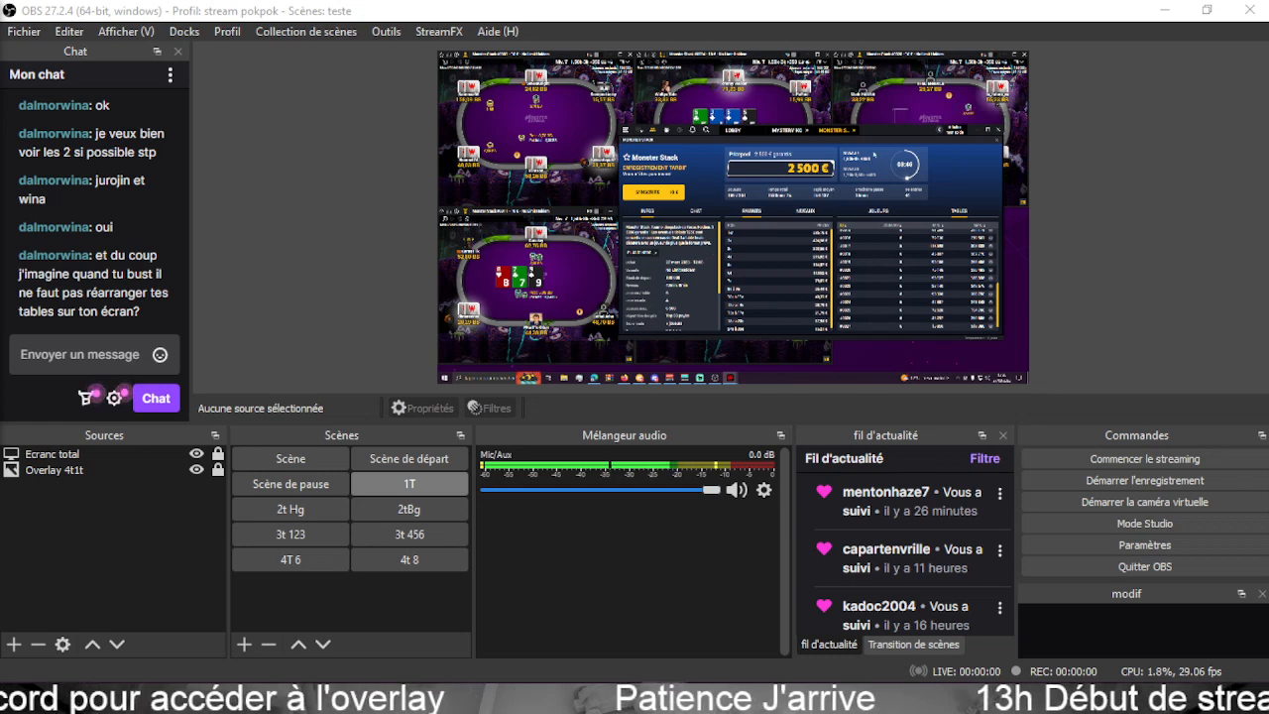
{"action": "left_click_drag", "start_coordinate": [878, 132], "coordinate": [880, 136]}
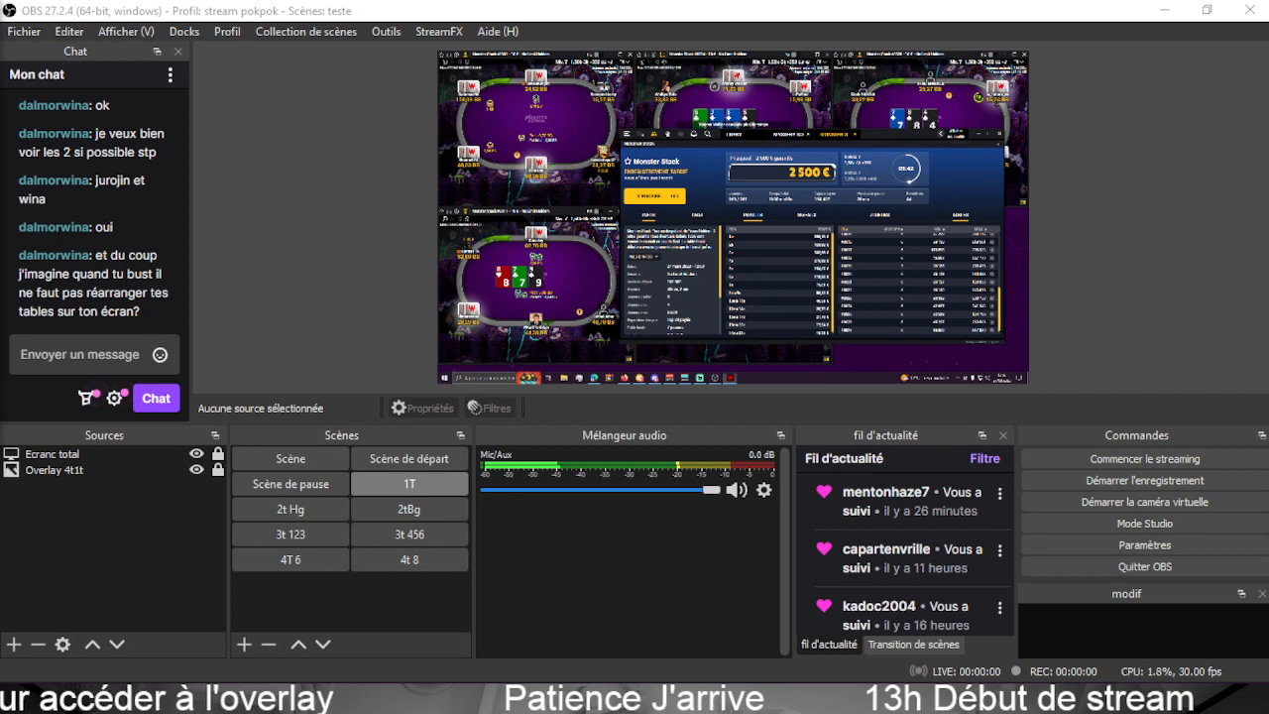
Launch Jurojin and clear the Monster Stack lobby window from the captured screen, leaving only the poker tables.
{"action": "left_click", "coordinate": [485, 378]}
{"action": "type", "text": "ju"}
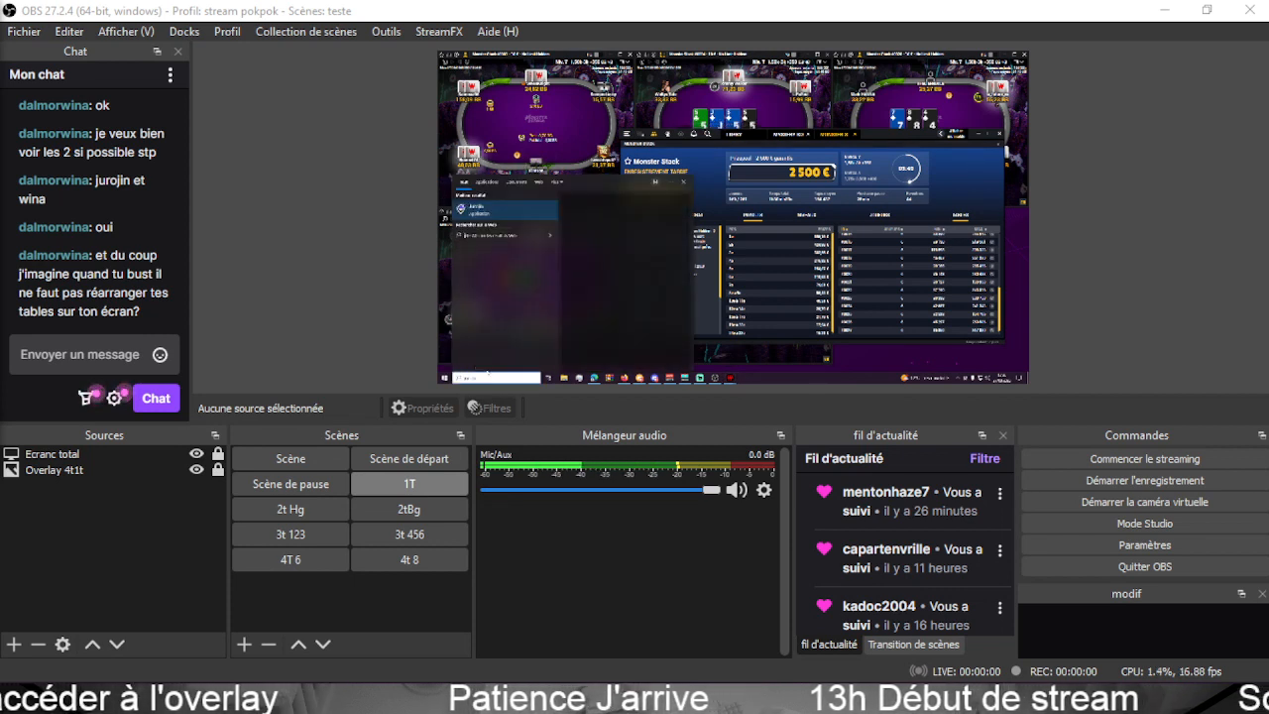
{"action": "key", "text": "Return"}
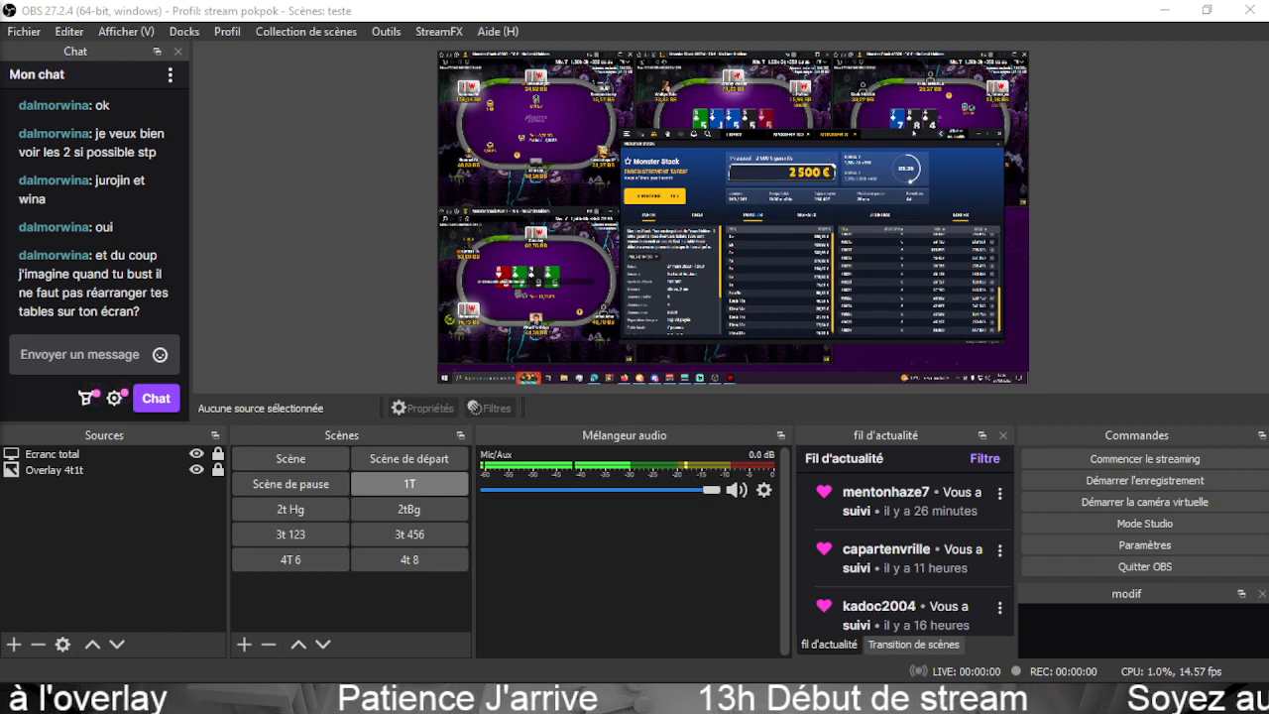
{"action": "left_click", "coordinate": [981, 136]}
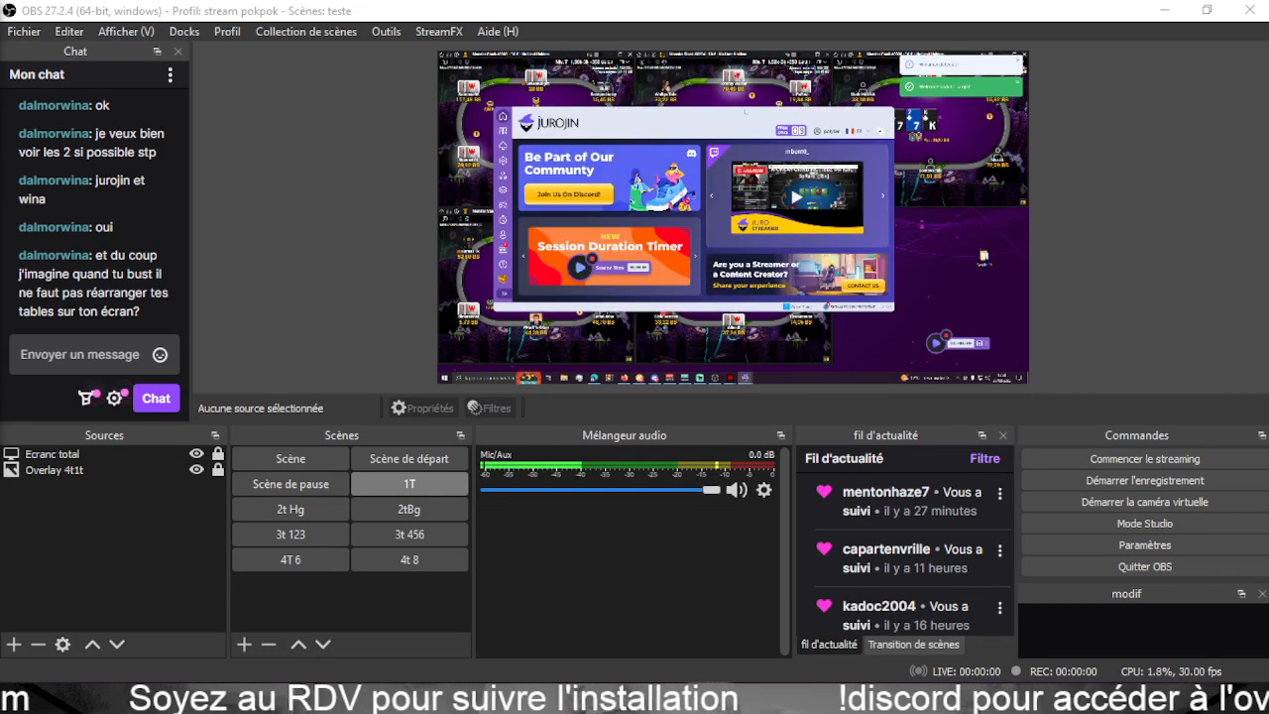
{"action": "left_click_drag", "start_coordinate": [0, 130], "coordinate": [875, 165]}
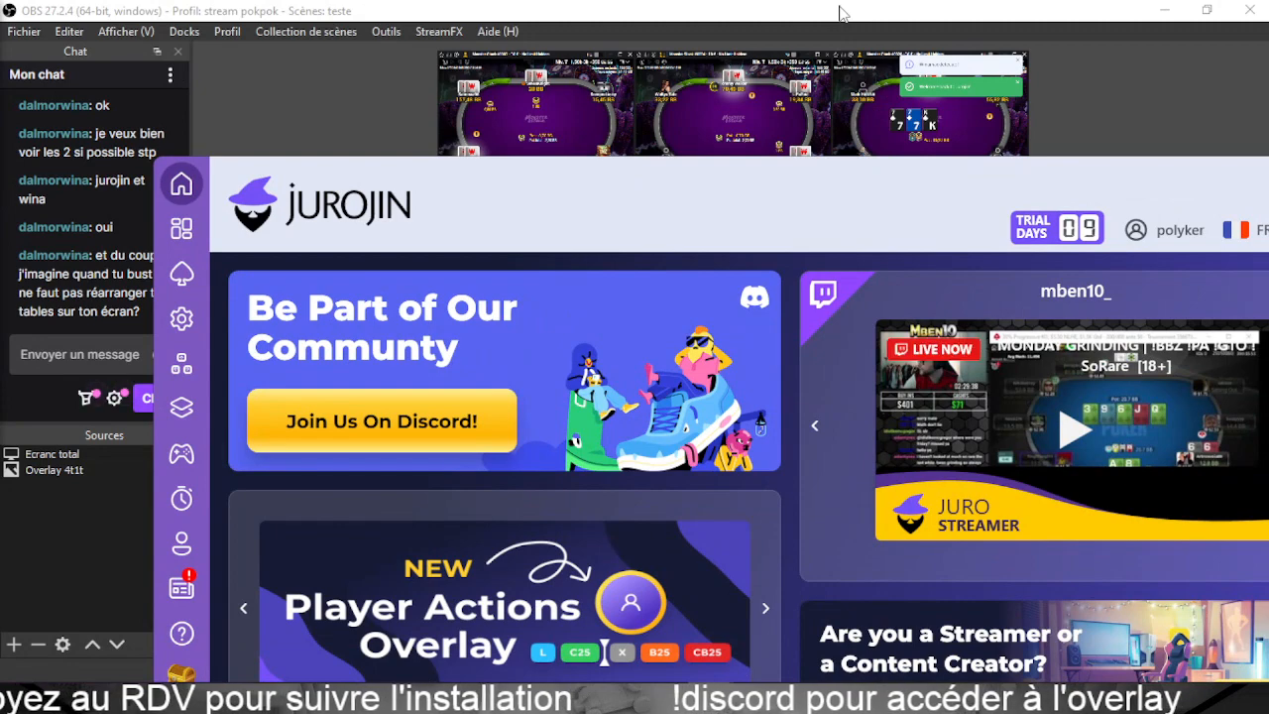
{"action": "left_click", "coordinate": [840, 12]}
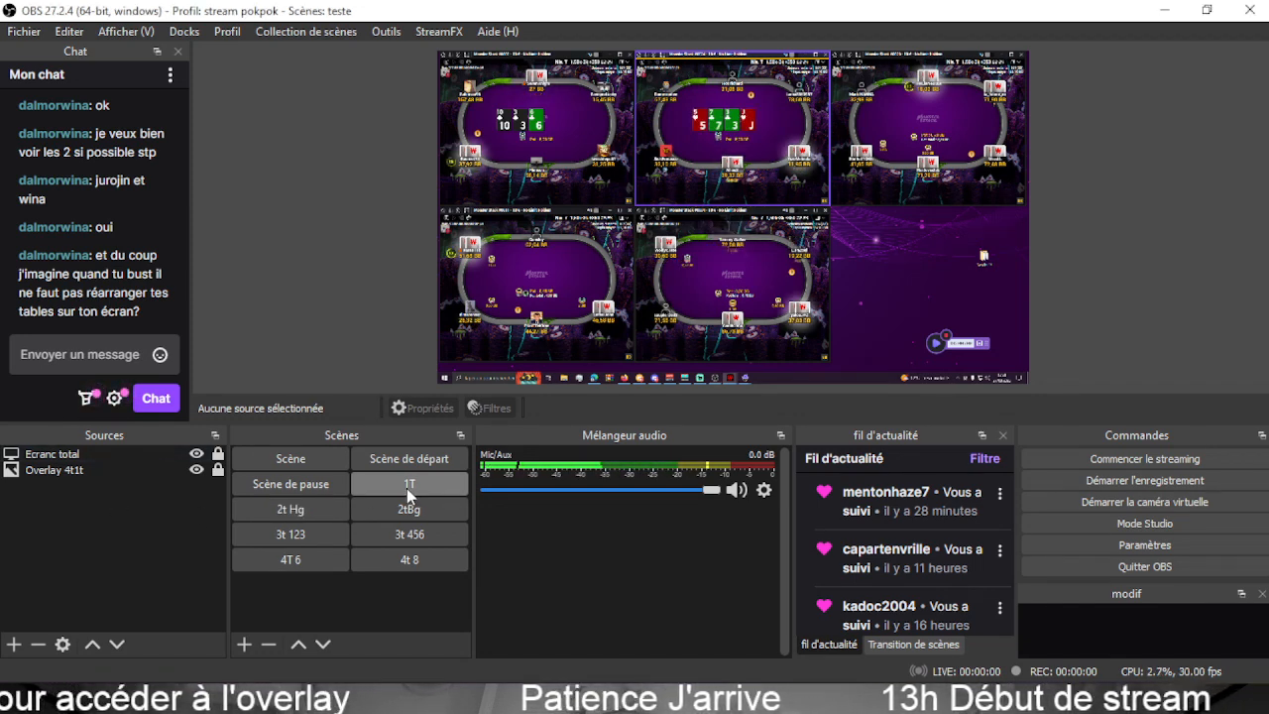
Hide the Ecranc total source and add a new display capture of screen 1 named "1t 1" to the 1T scene.
{"action": "left_click", "coordinate": [196, 455]}
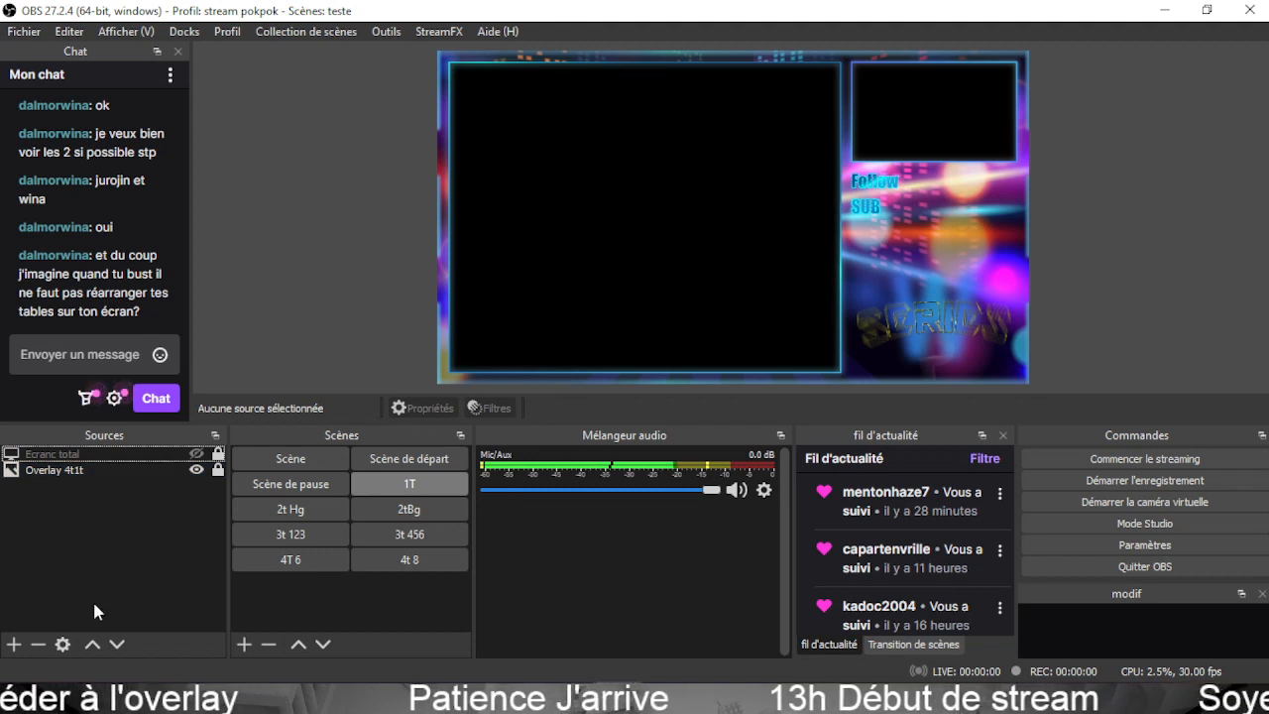
{"action": "left_click", "coordinate": [18, 645]}
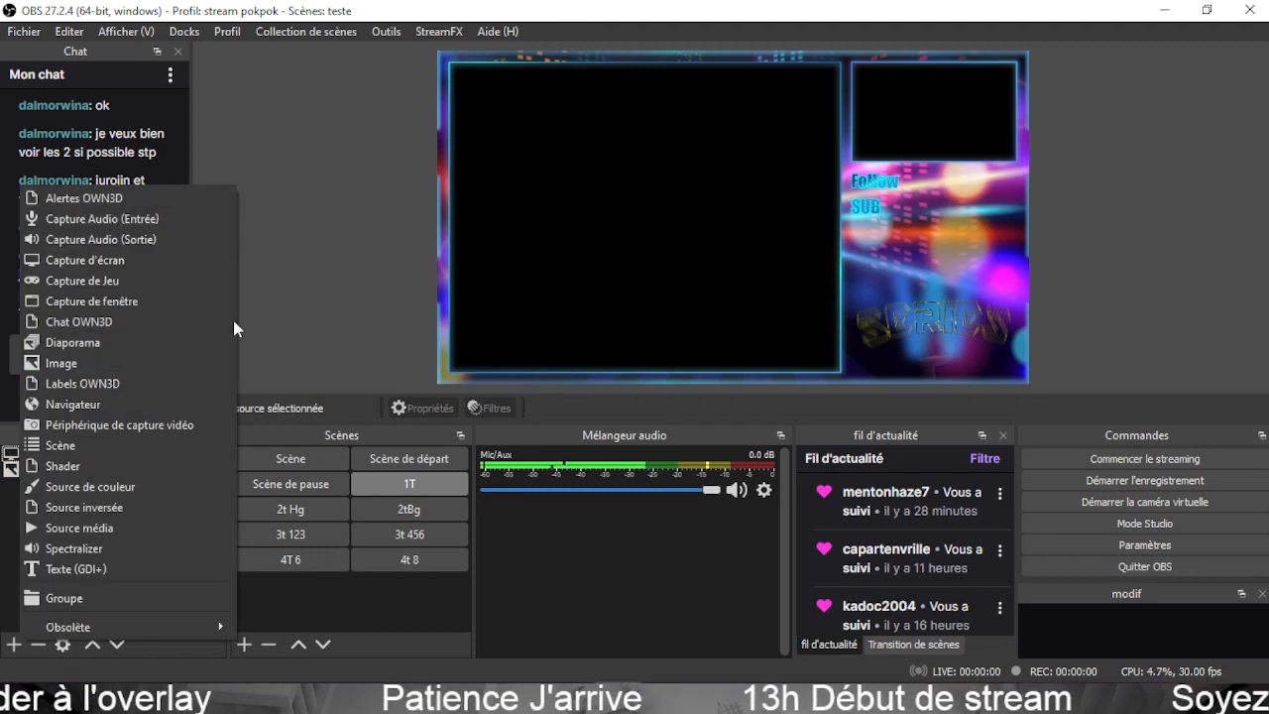
{"action": "left_click", "coordinate": [118, 262]}
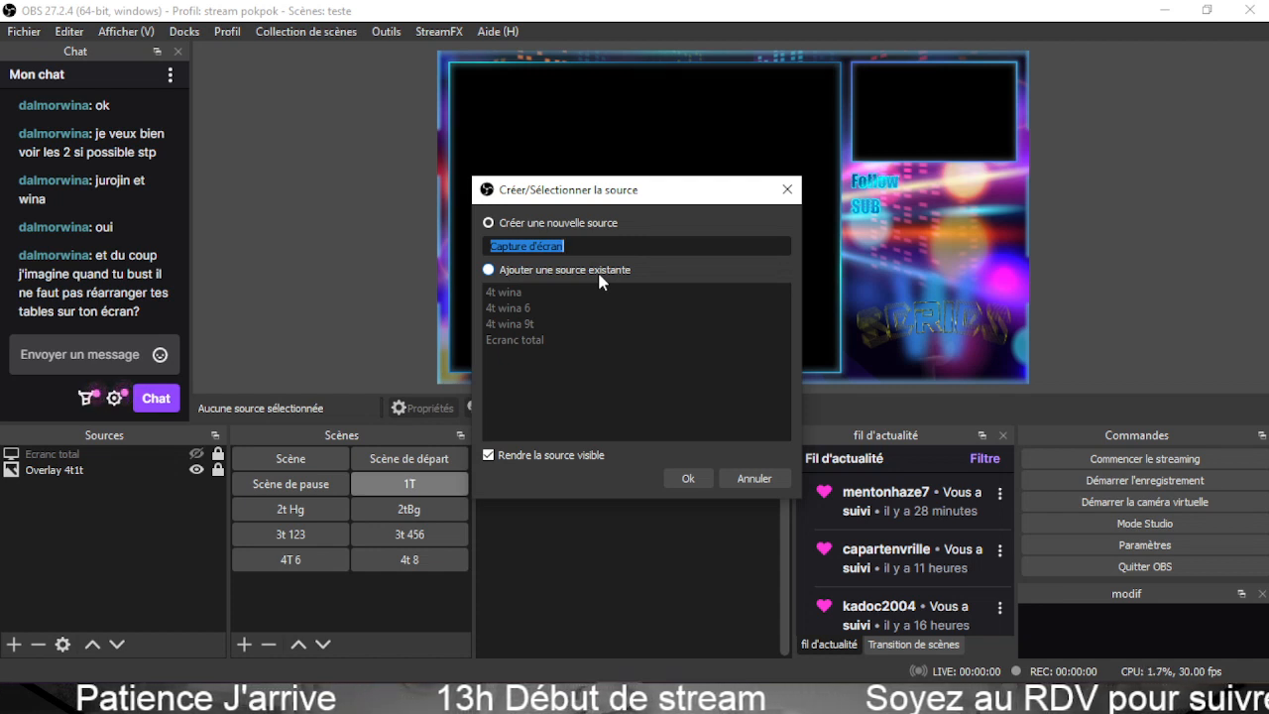
{"action": "type", "text": "1t"}
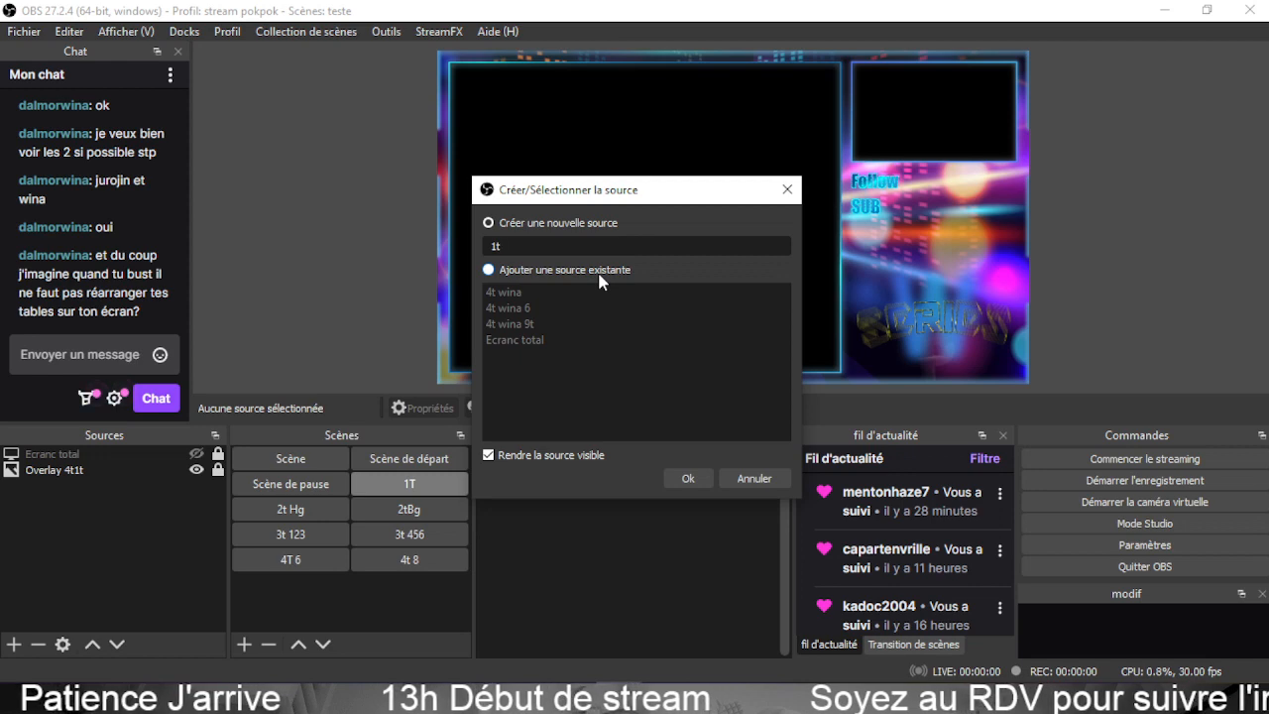
{"action": "type", "text": " 1"}
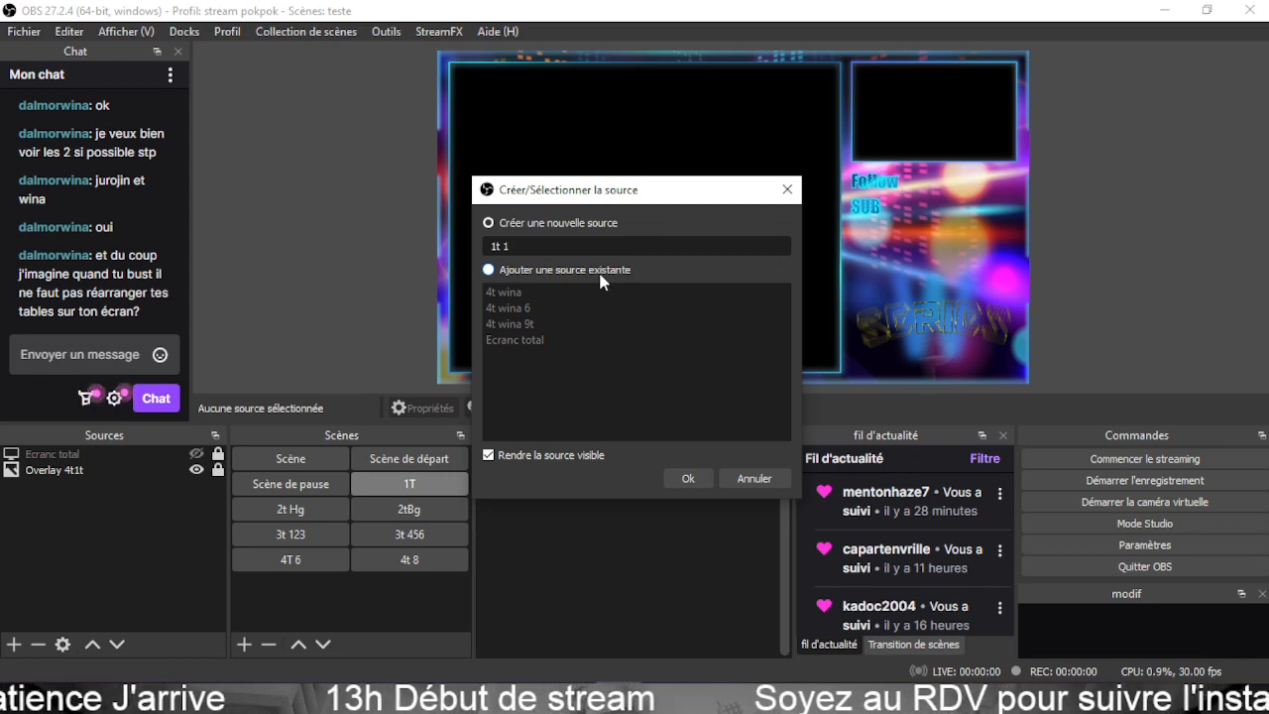
{"action": "left_click", "coordinate": [686, 478]}
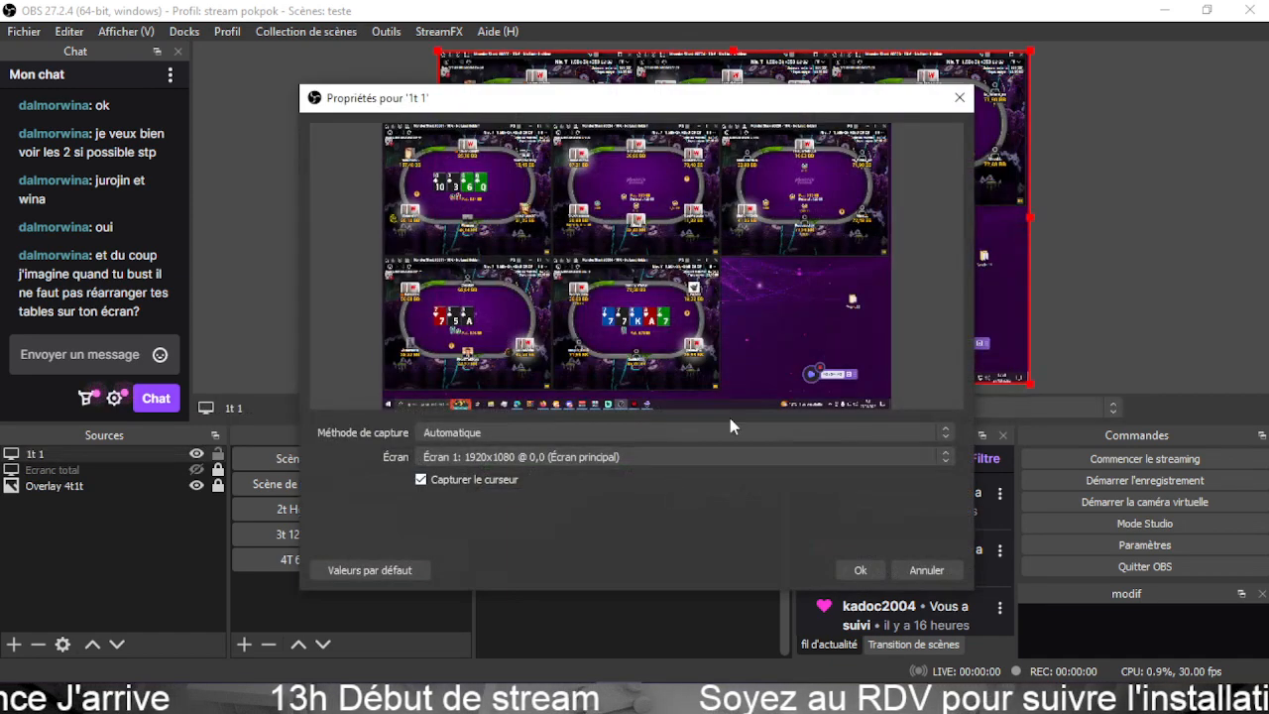
{"action": "left_click", "coordinate": [873, 568]}
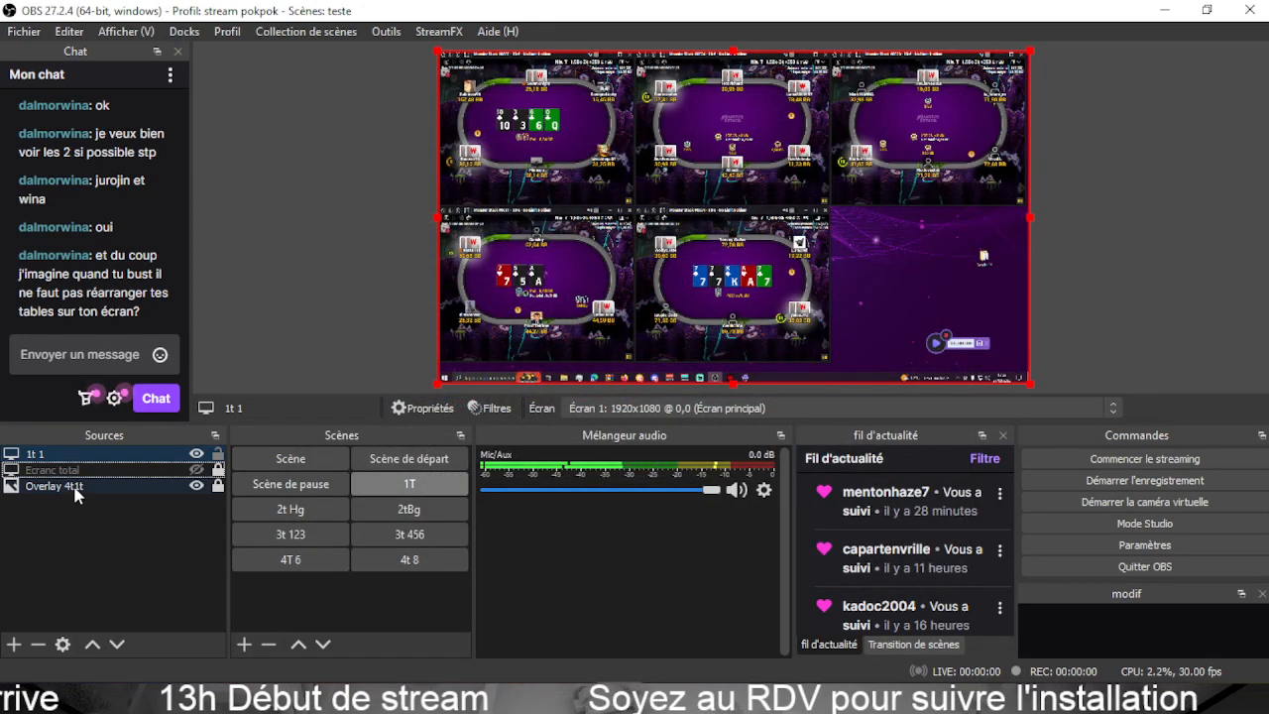
Move the 1t 1 source below Overlay 4t1t in the source order.
{"action": "left_click", "coordinate": [107, 456]}
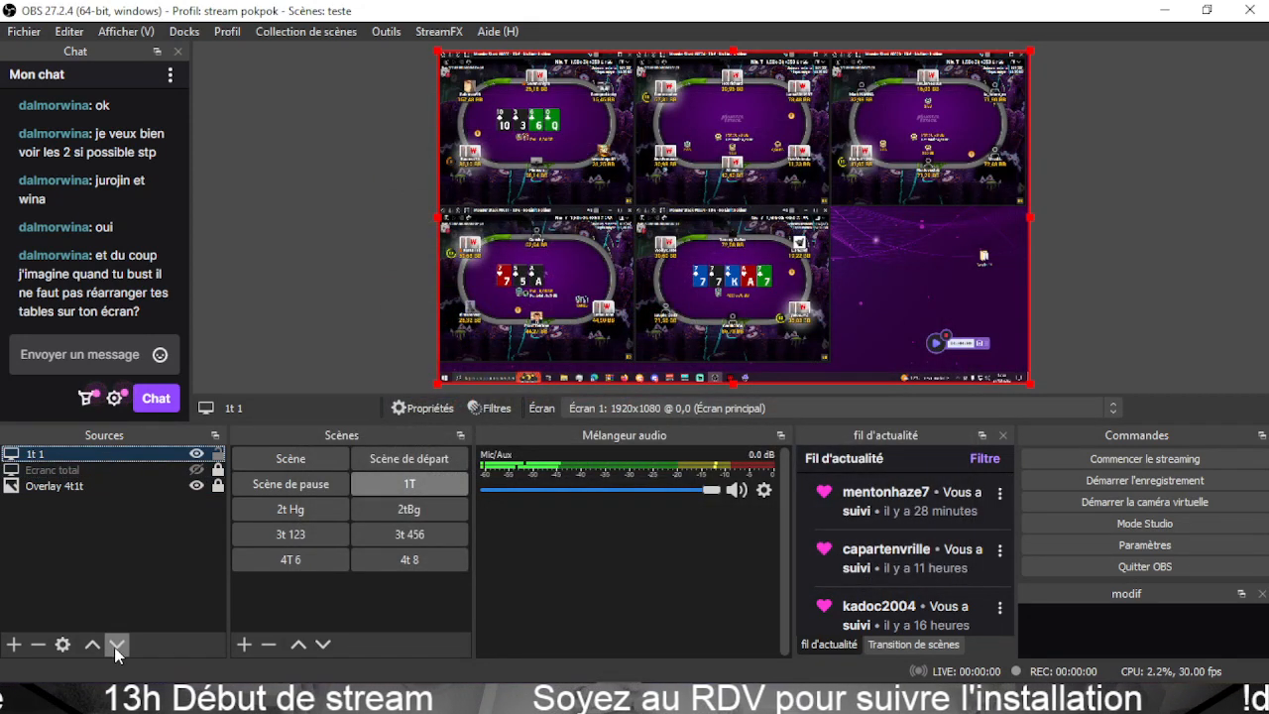
{"action": "left_click", "coordinate": [116, 645]}
{"action": "left_click", "coordinate": [116, 646]}
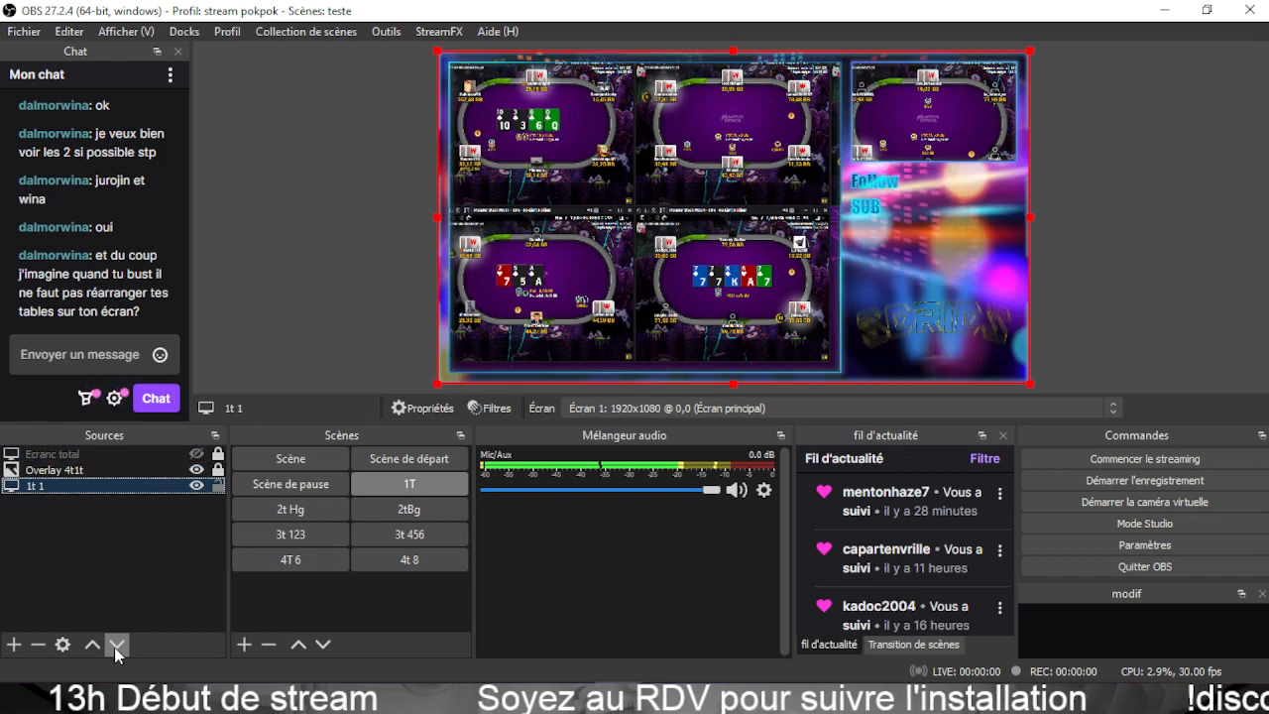
Hide Overlay 4t1t and crop the 1t 1 capture down to the upper-left poker table.
{"action": "left_click", "coordinate": [197, 470]}
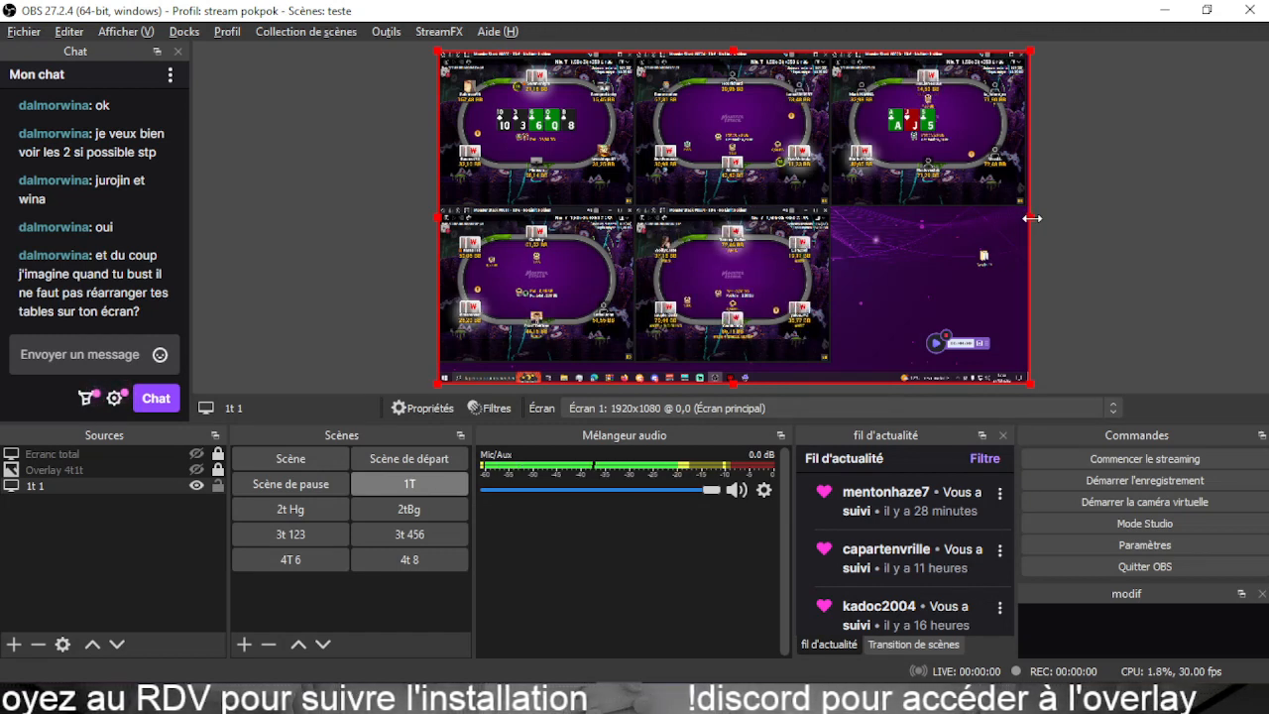
{"action": "left_click_drag", "start_coordinate": [1030, 217], "coordinate": [642, 228]}
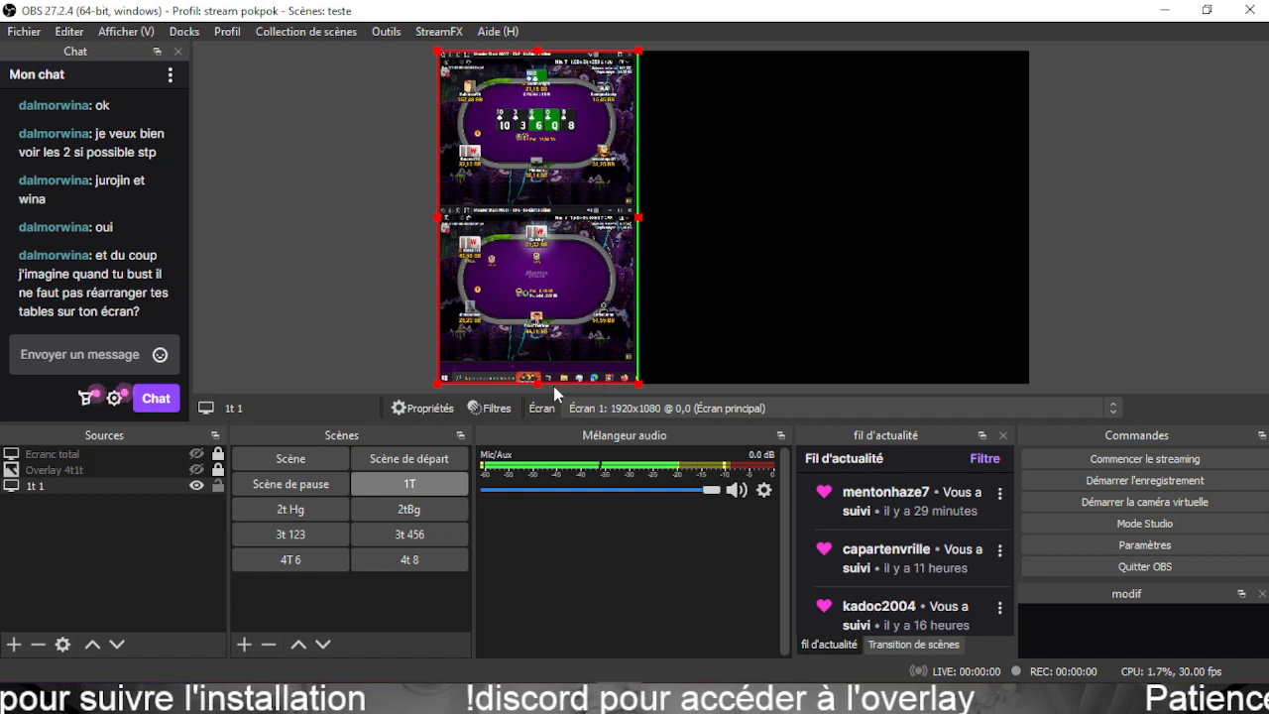
{"action": "left_click_drag", "start_coordinate": [537, 383], "coordinate": [545, 208]}
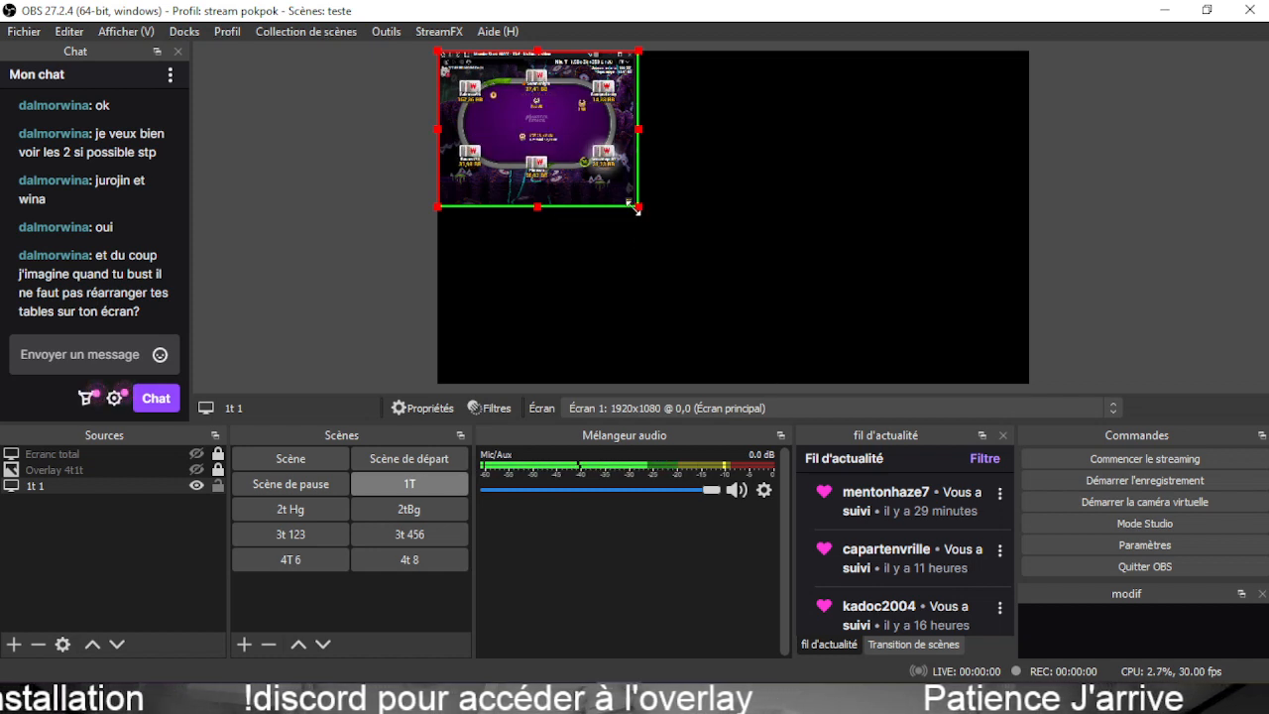
Enlarge the cropped 1t 1 capture, trim its right edge and fit it into the large frame of the redisplayed Overlay 4t1t.
{"action": "left_click_drag", "start_coordinate": [638, 208], "coordinate": [736, 359]}
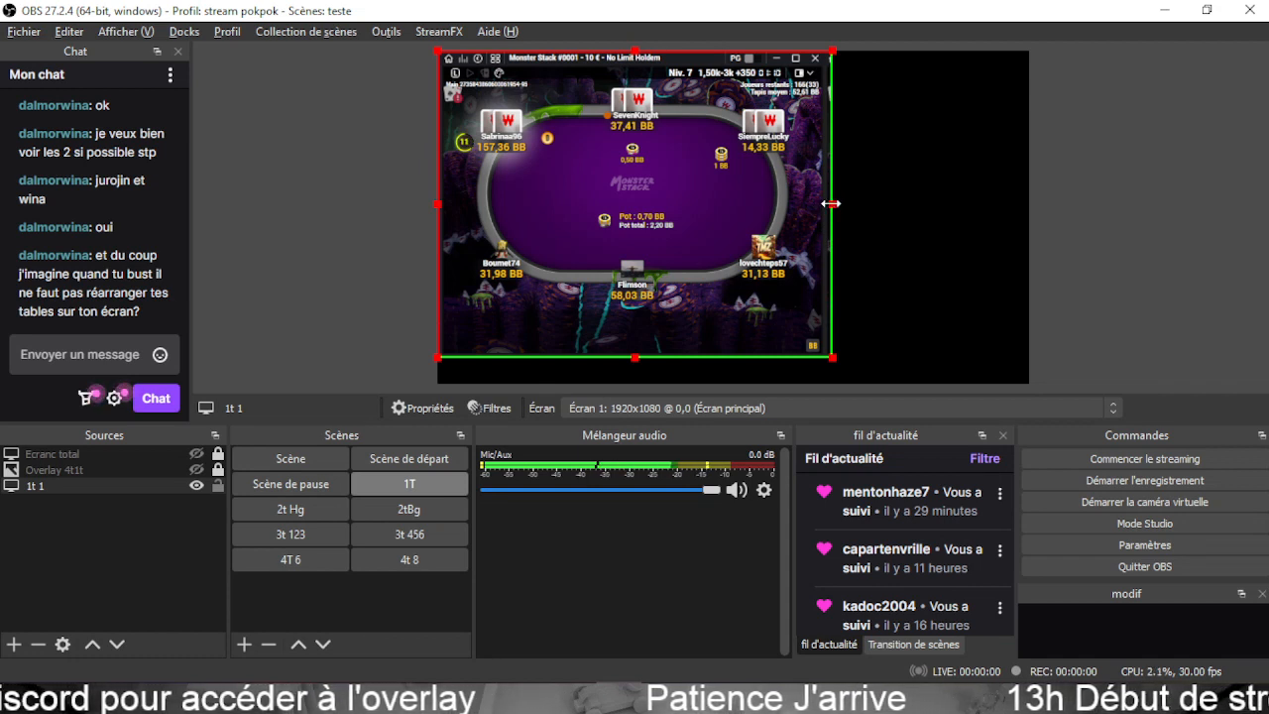
{"action": "left_click_drag", "start_coordinate": [831, 203], "coordinate": [826, 204]}
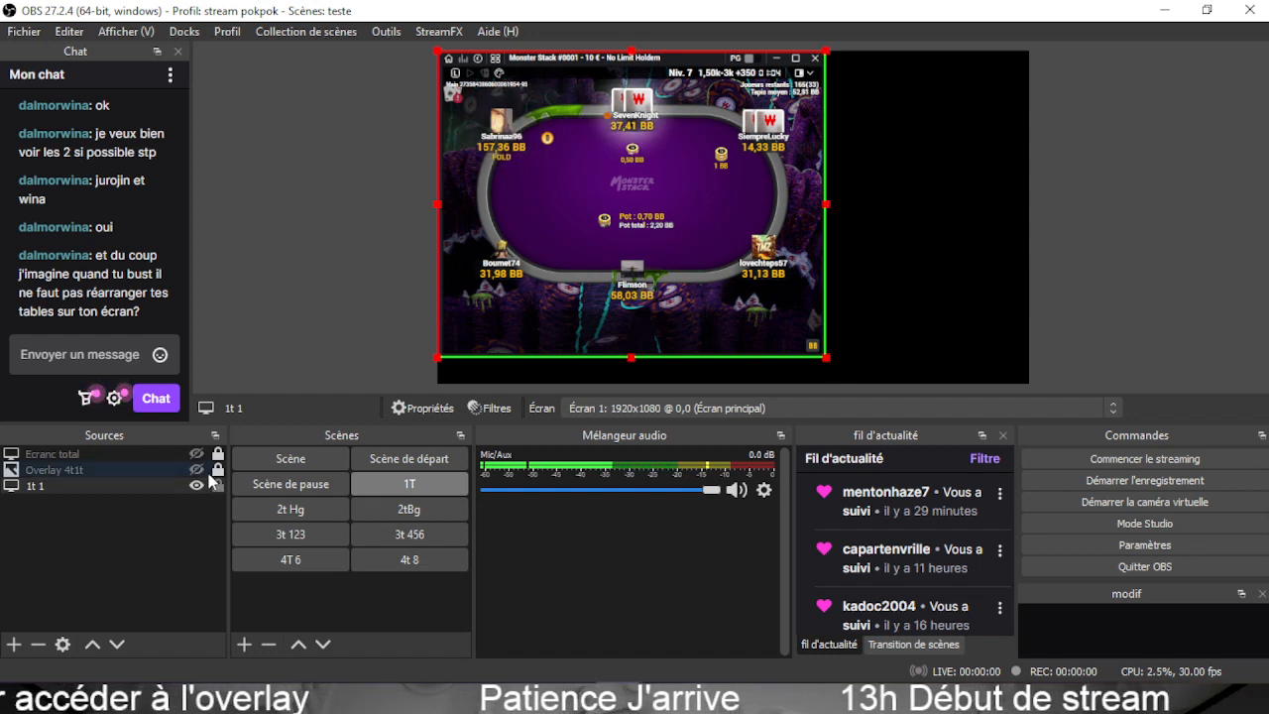
{"action": "left_click", "coordinate": [196, 470]}
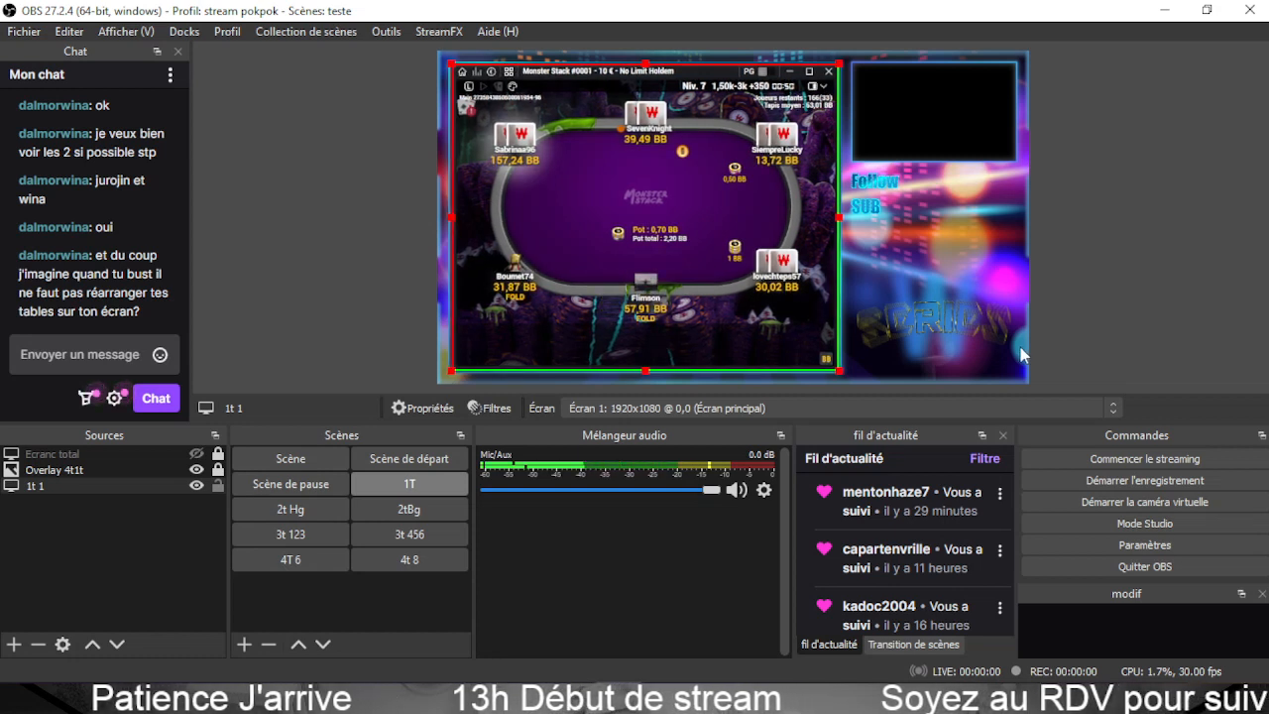
{"action": "left_click", "coordinate": [1150, 259]}
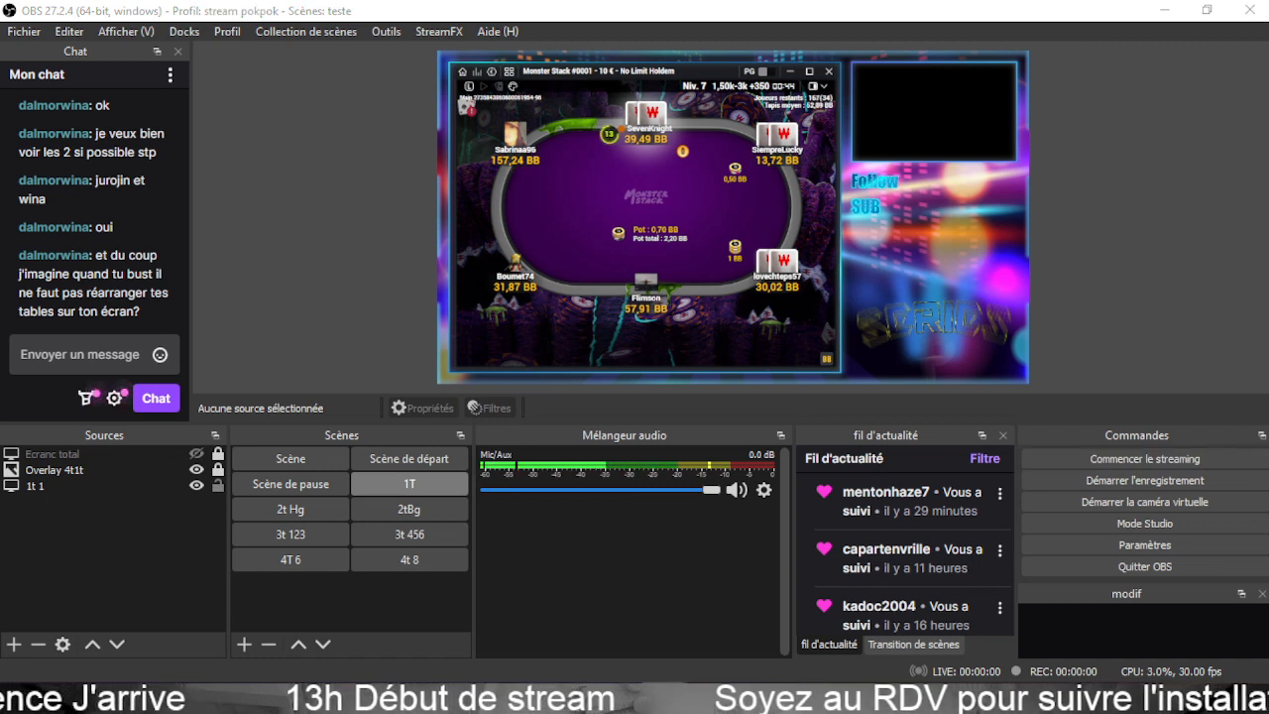
Move the Monster Stack #0004 table into the captured table slot.
{"action": "left_click_drag", "start_coordinate": [976, 422], "coordinate": [604, 75]}
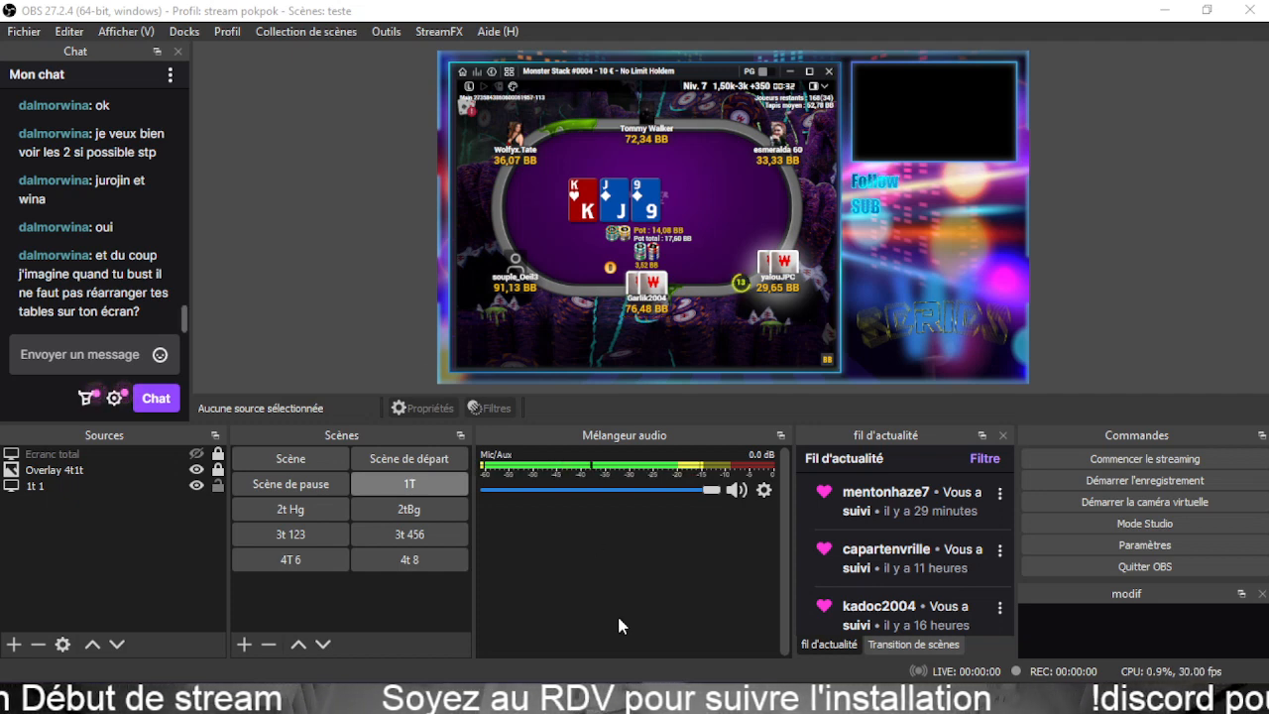
{"action": "mouse_move", "coordinate": [665, 696]}
{"action": "left_click", "coordinate": [297, 625]}
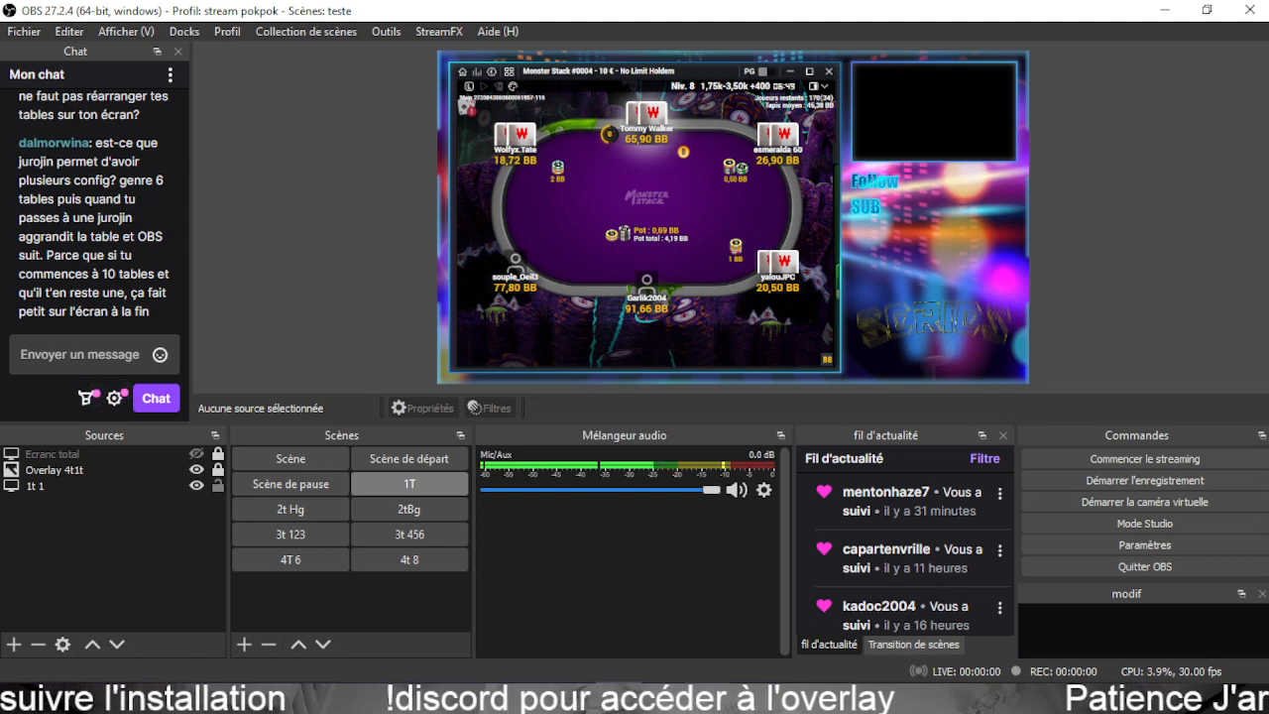
Bring Jurojin to the front and reposition its window so that it is fully visible.
{"action": "left_click", "coordinate": [710, 698]}
{"action": "left_click", "coordinate": [609, 625]}
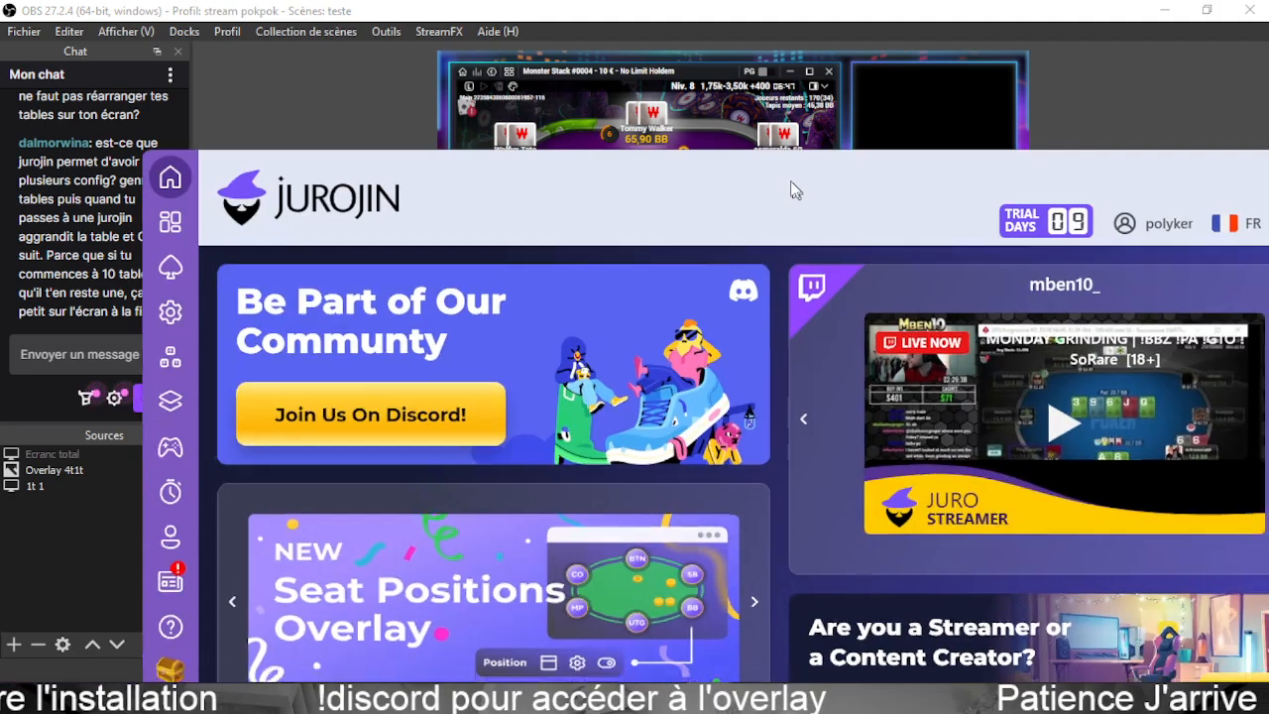
{"action": "left_click_drag", "start_coordinate": [794, 190], "coordinate": [695, 84]}
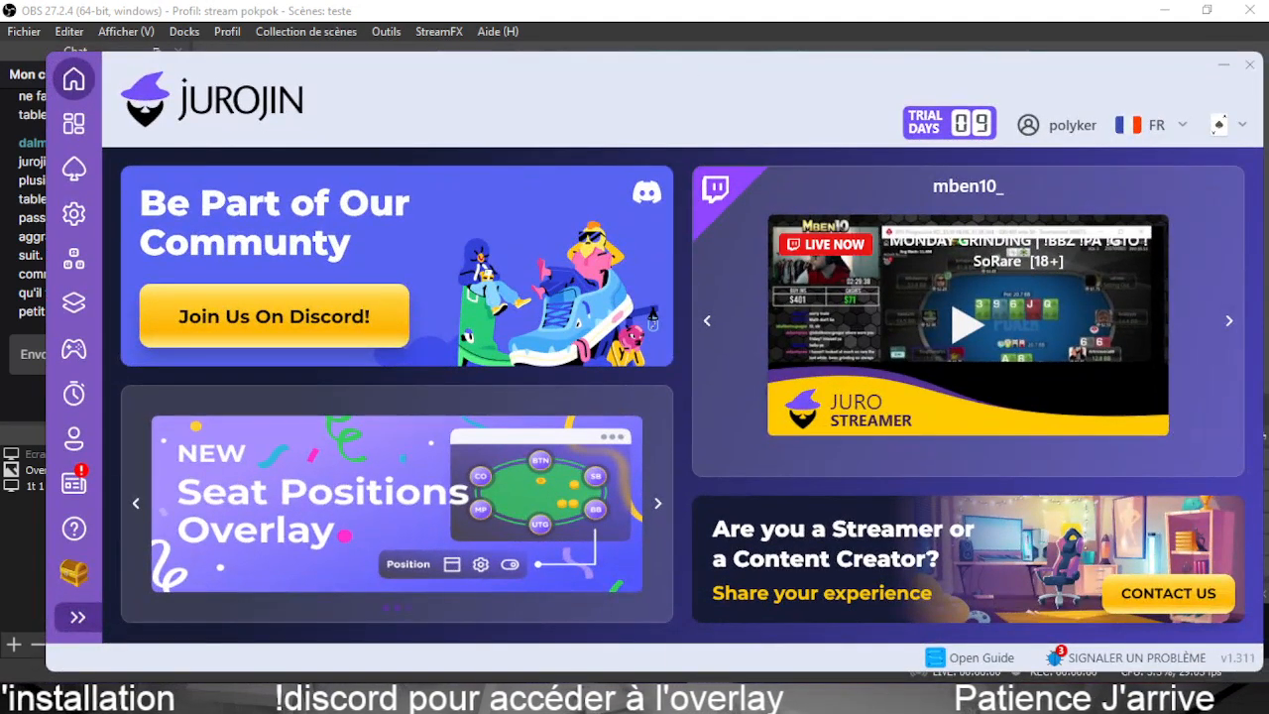
{"action": "mouse_move", "coordinate": [573, 698]}
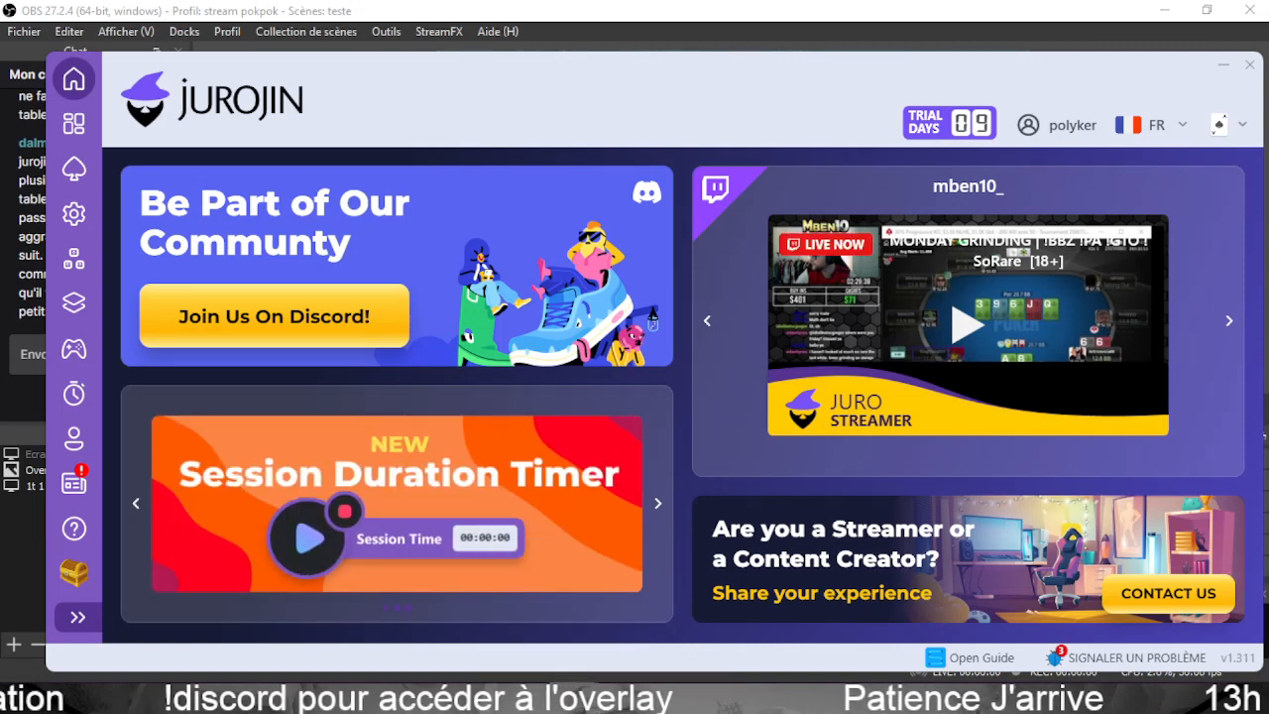
Compare the previews of the Layout#8 Tables and 6Tables layouts in Jurojin's layout configuration.
{"action": "left_click", "coordinate": [76, 128]}
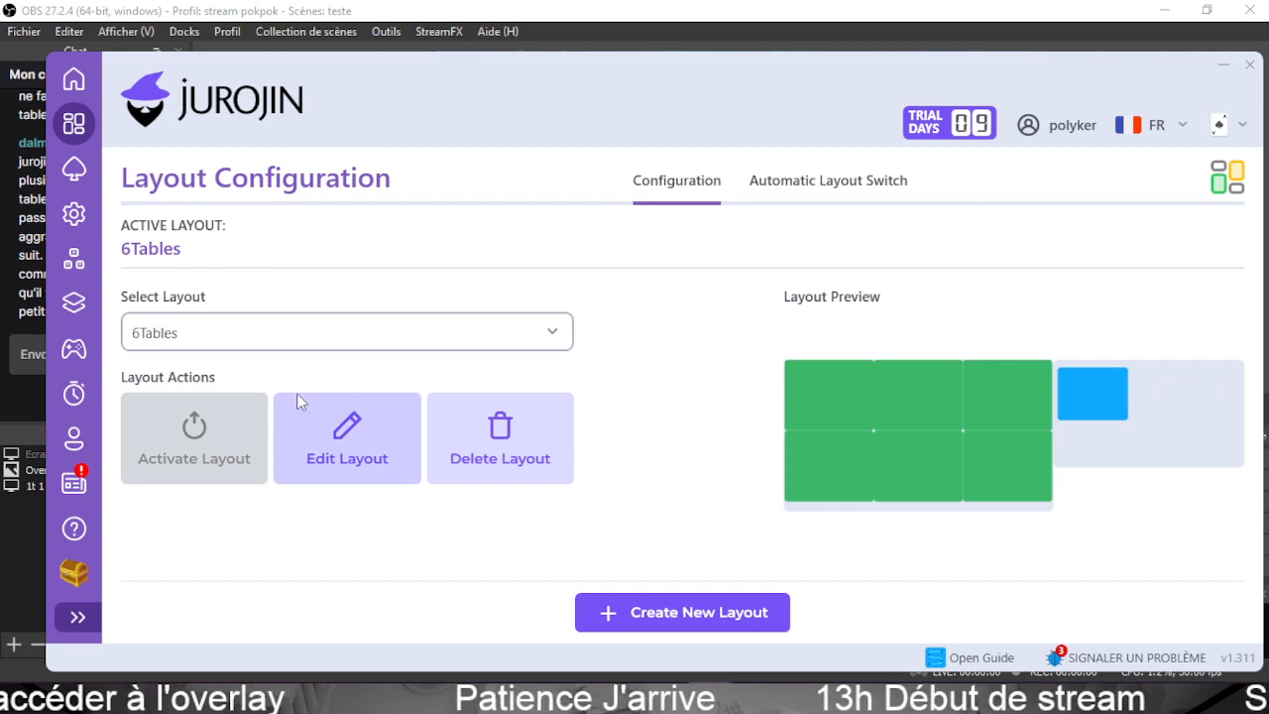
{"action": "left_click", "coordinate": [146, 337]}
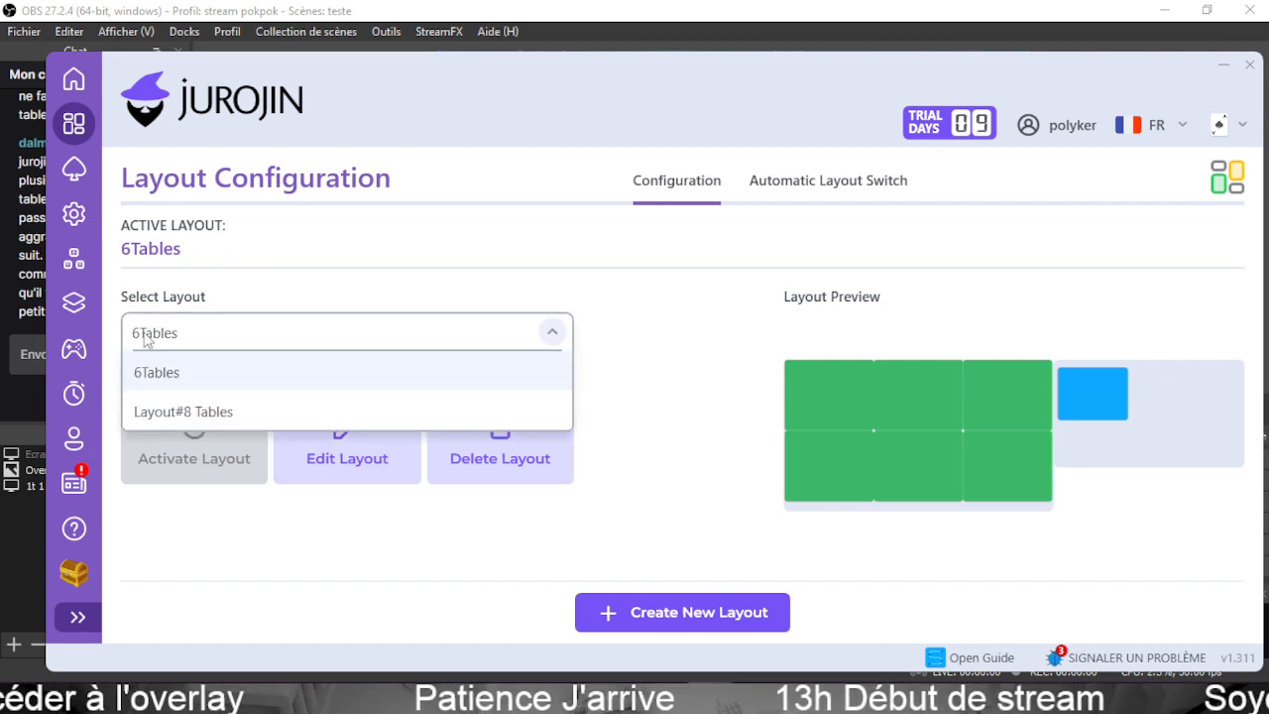
{"action": "left_click", "coordinate": [173, 417]}
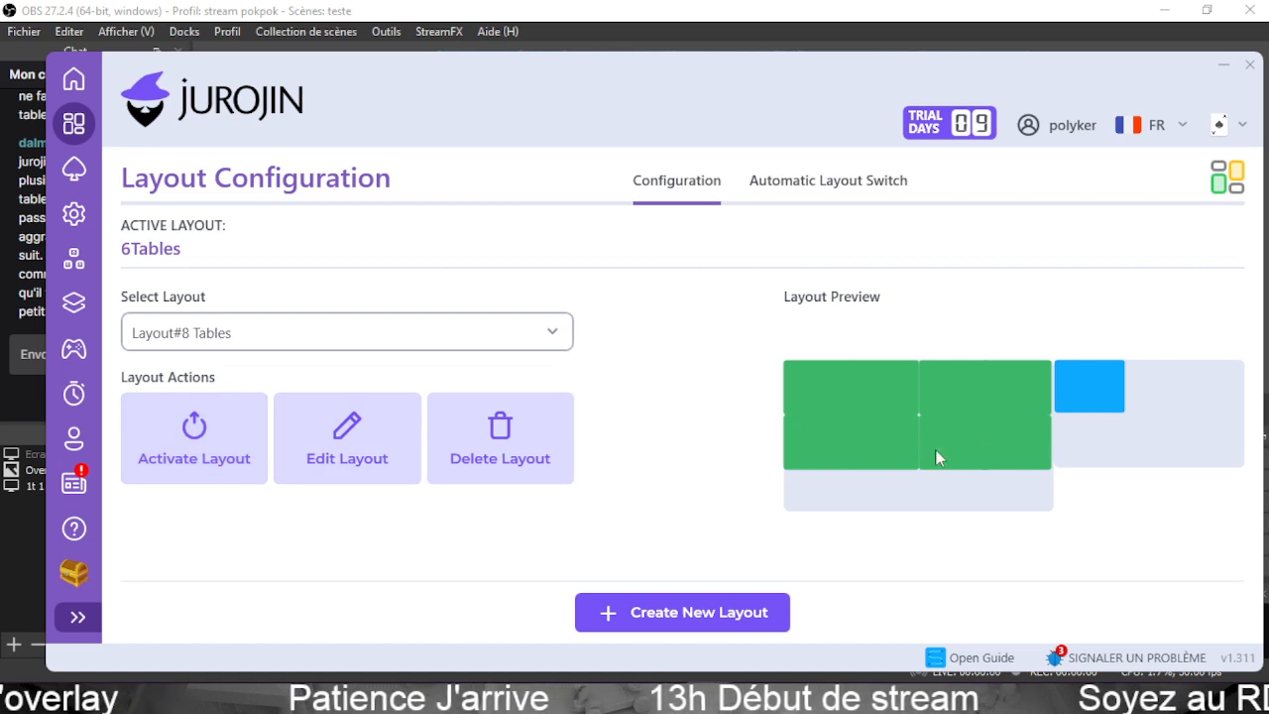
{"action": "left_click", "coordinate": [555, 335]}
{"action": "left_click", "coordinate": [678, 400]}
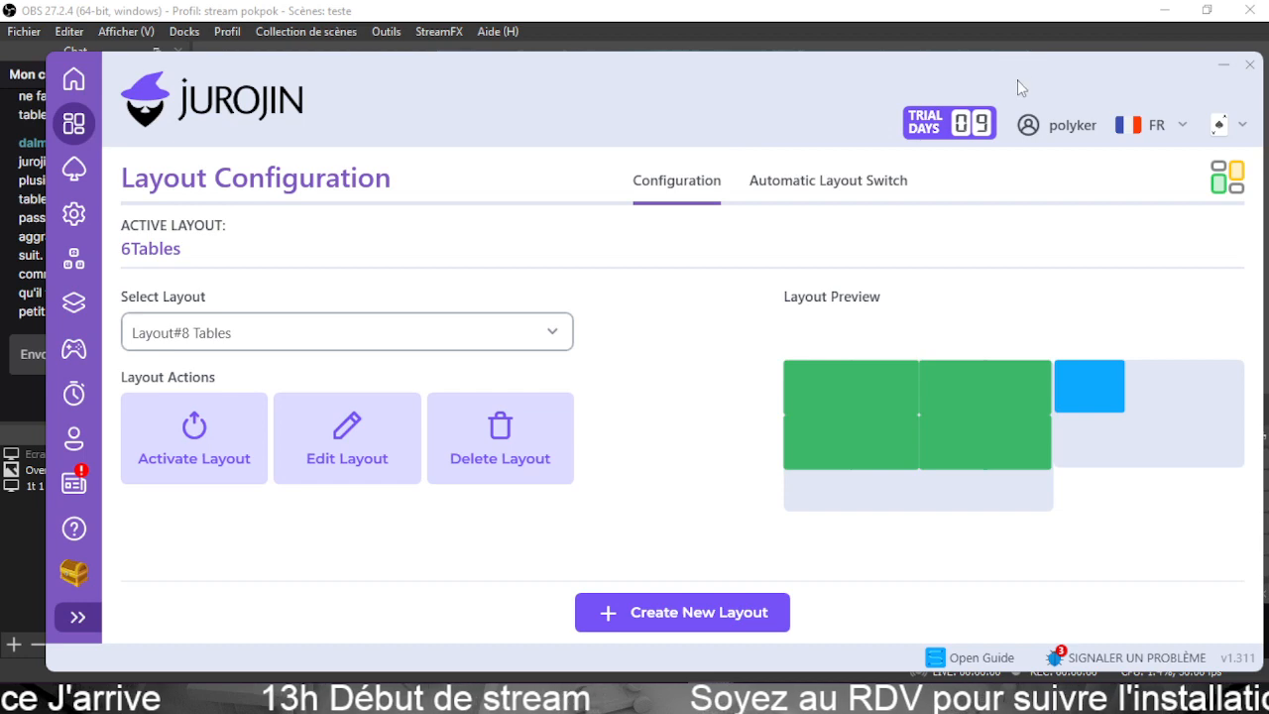
{"action": "left_click_drag", "start_coordinate": [881, 78], "coordinate": [1045, 57]}
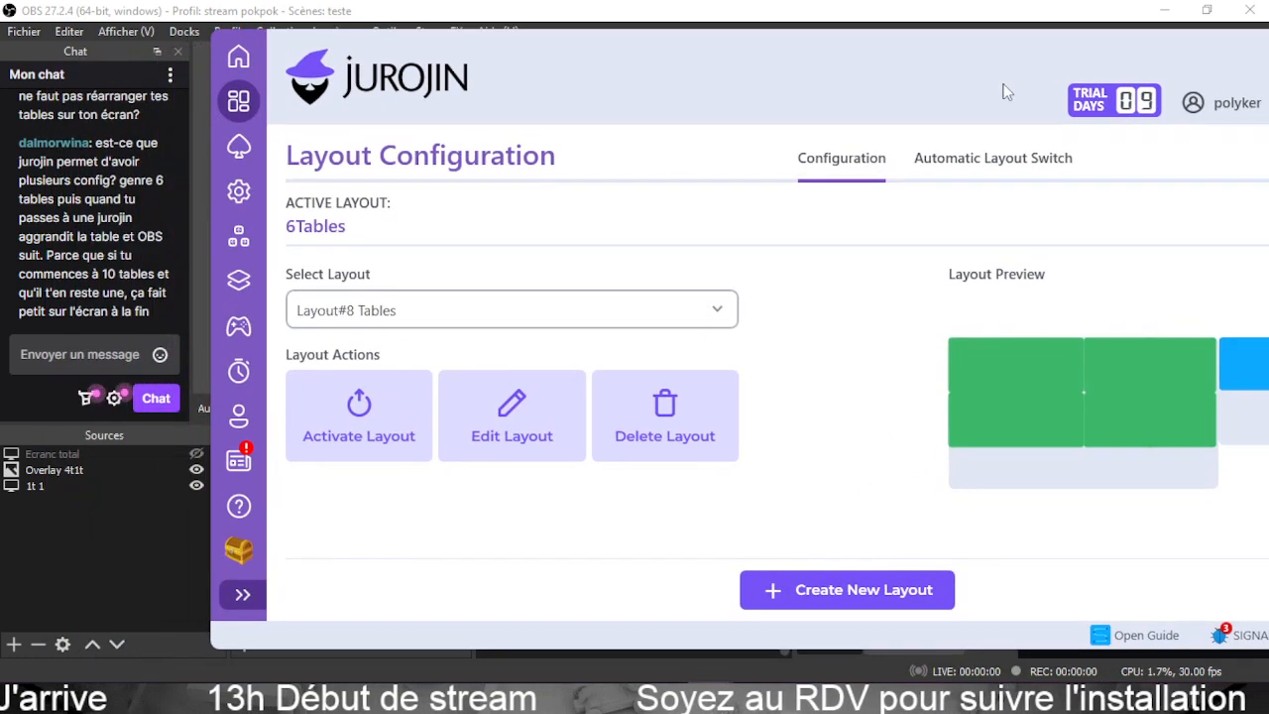
{"action": "left_click", "coordinate": [512, 312]}
{"action": "left_click", "coordinate": [337, 347]}
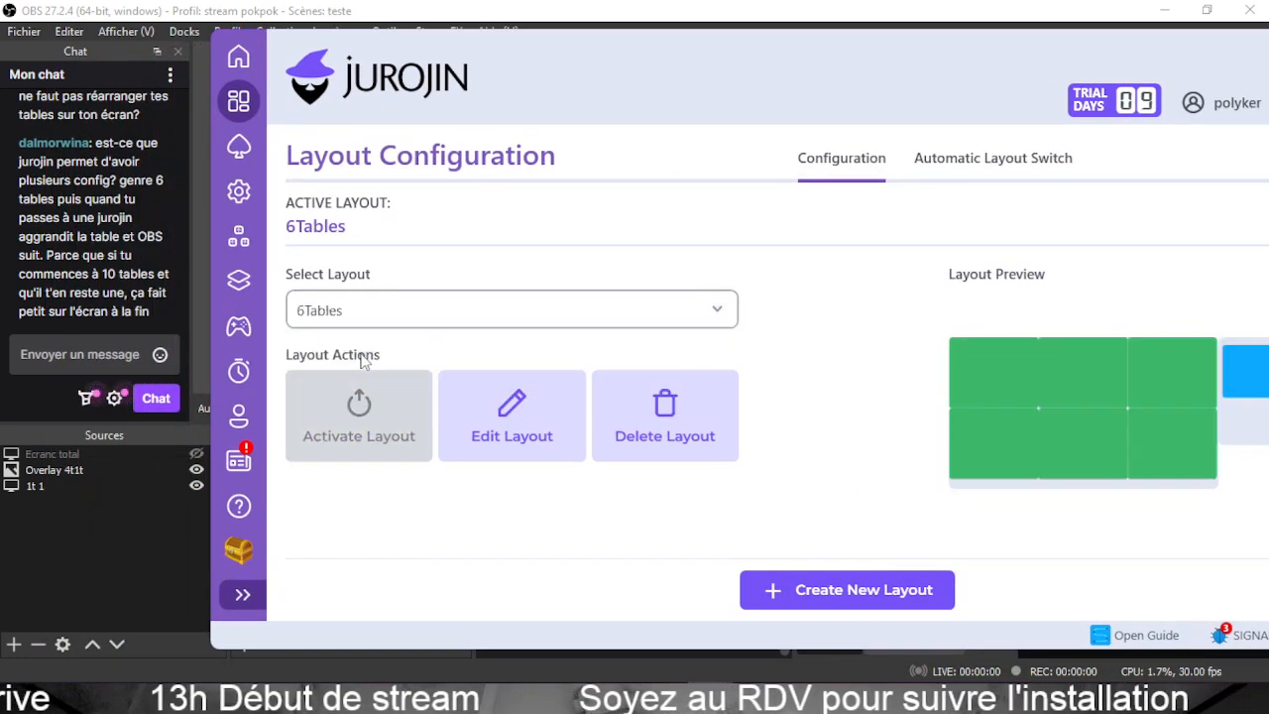
Return to OBS, rename the 1T scene as 1T 6 and briefly show the Ecranc total capture to review the full screen.
{"action": "left_click", "coordinate": [577, 17]}
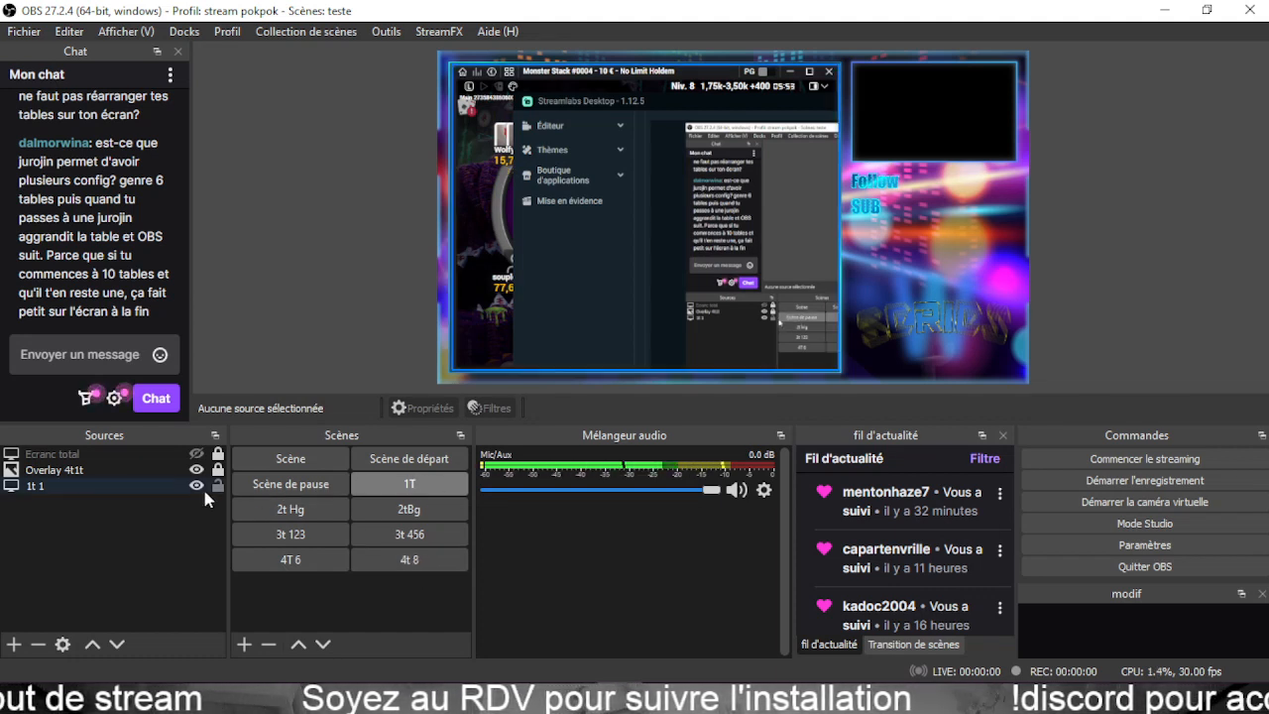
{"action": "right_click", "coordinate": [424, 484]}
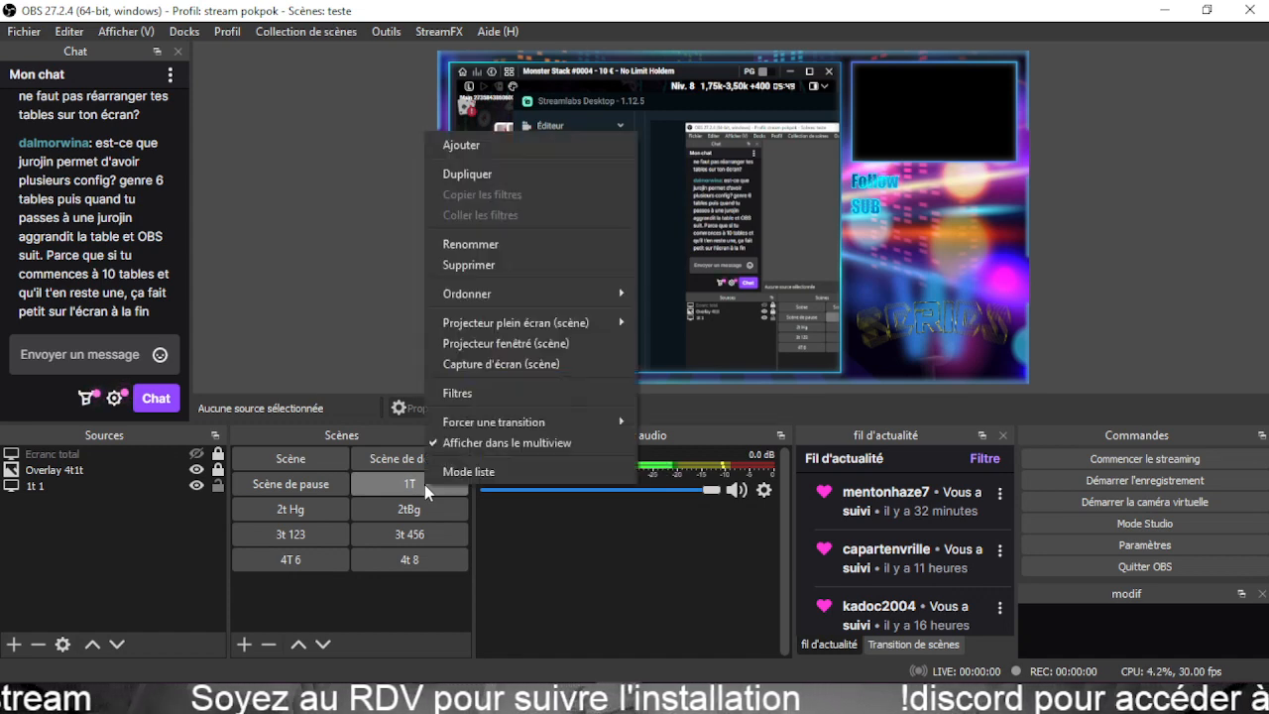
{"action": "left_click", "coordinate": [471, 245]}
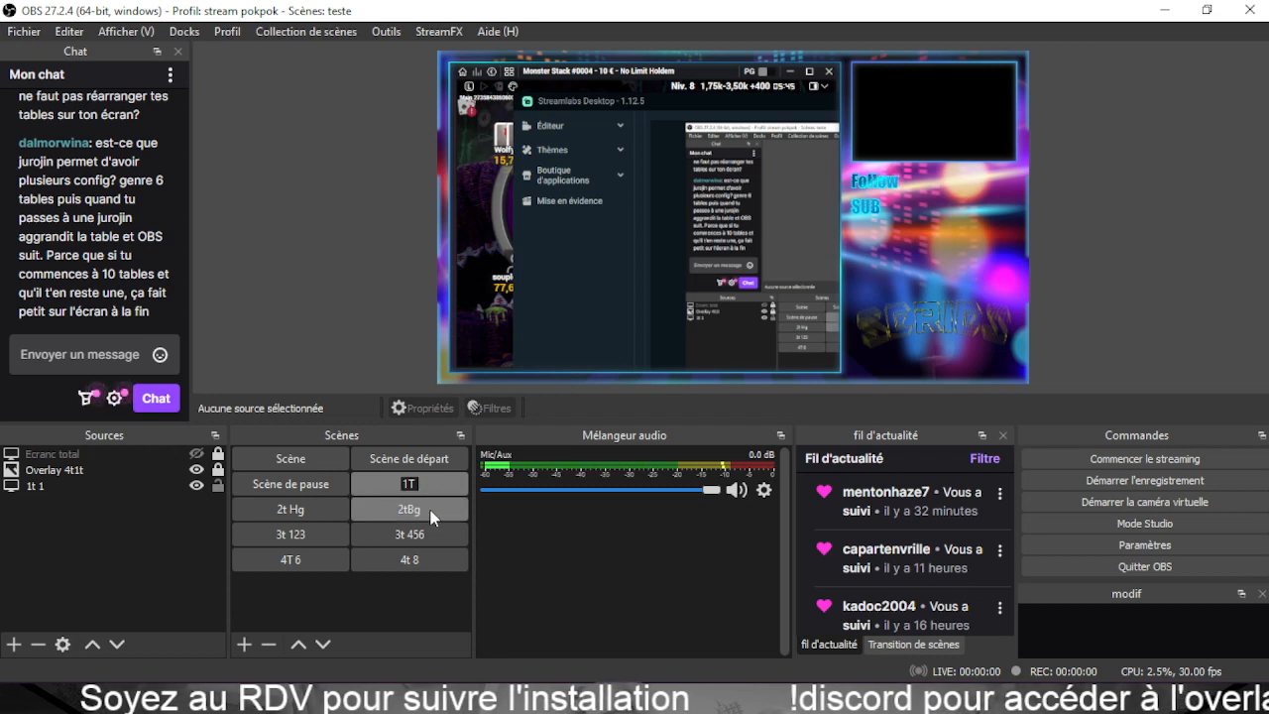
{"action": "left_click", "coordinate": [428, 601]}
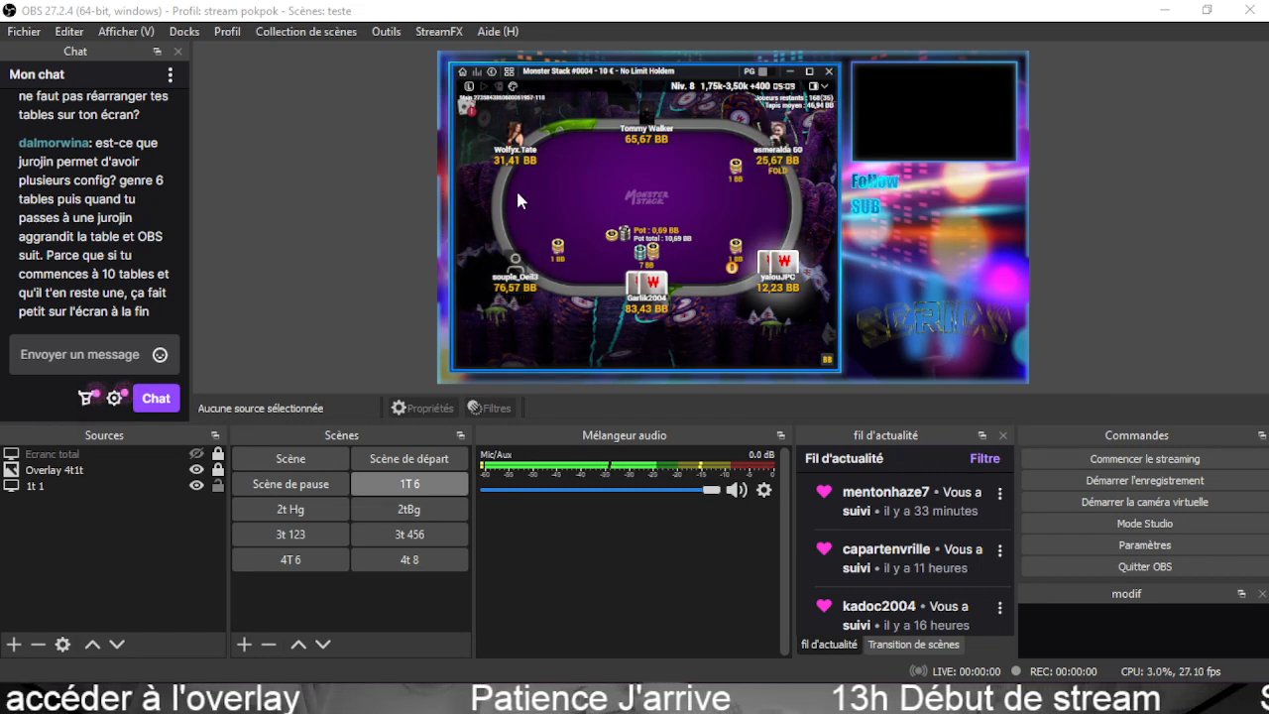
{"action": "left_click", "coordinate": [198, 455]}
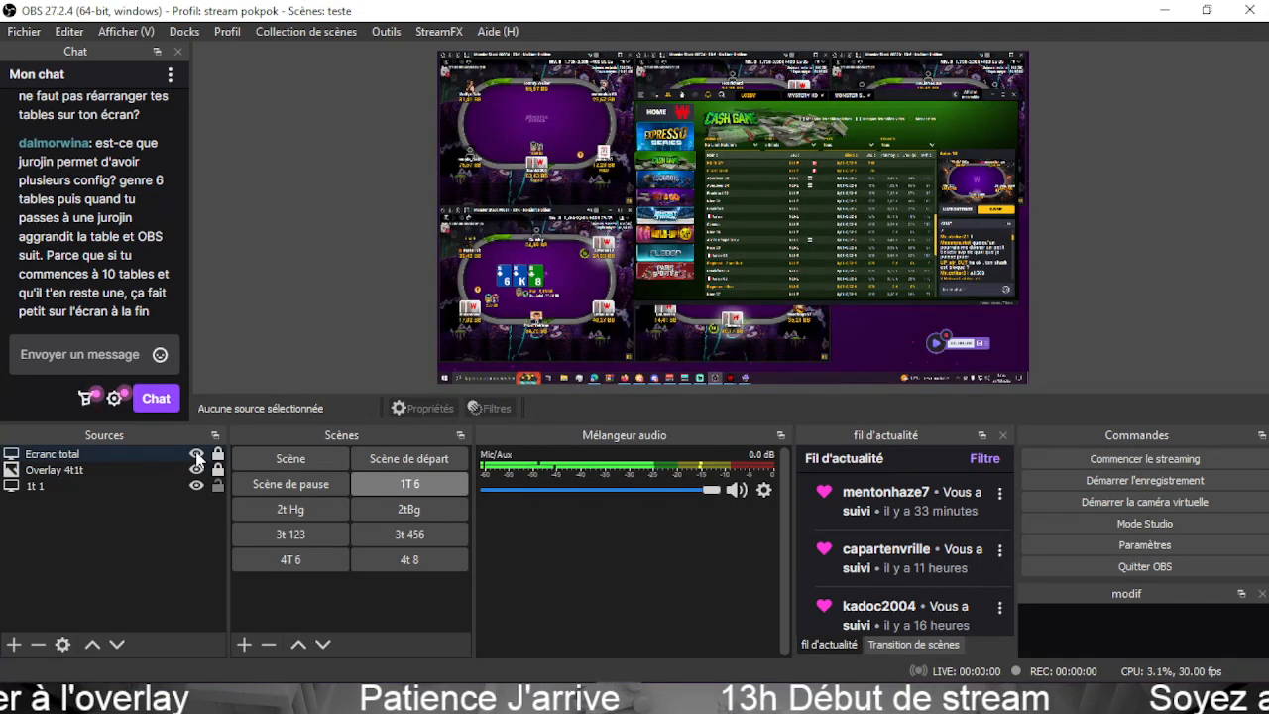
{"action": "left_click", "coordinate": [197, 455]}
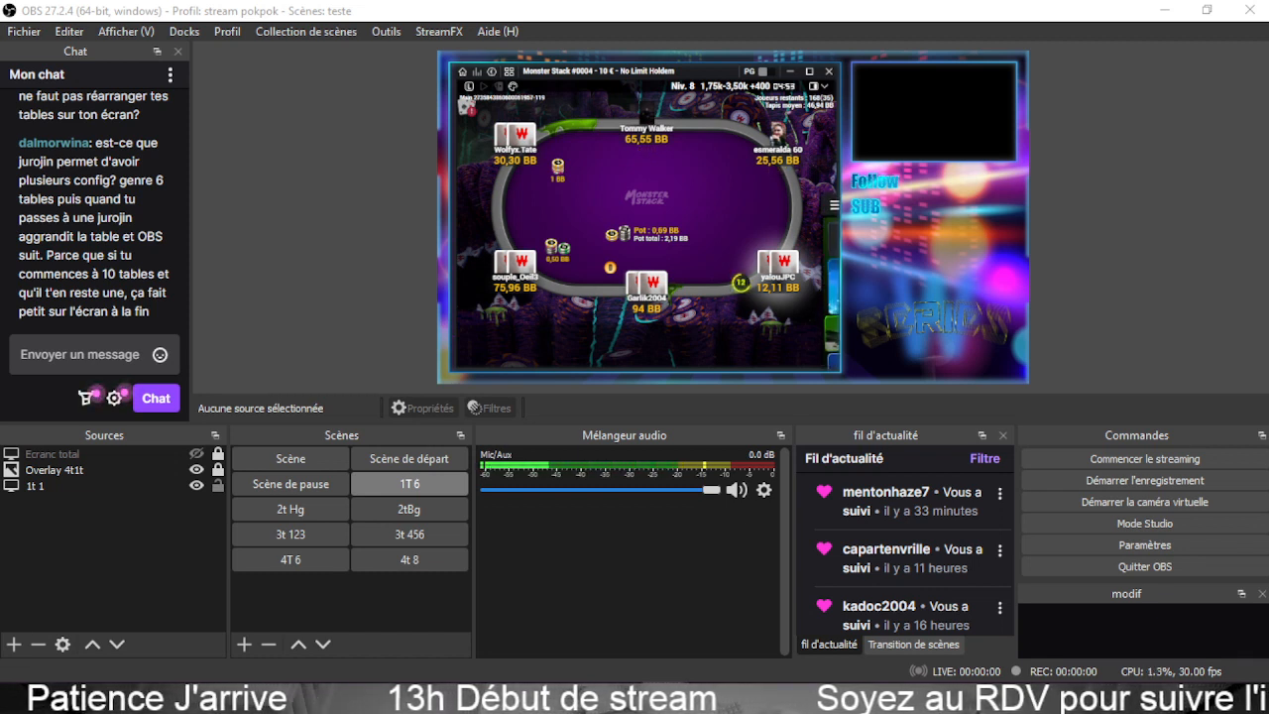
Add a display capture of Écran 1 named tables 2t Hg to the 2t Hg scene.
{"action": "left_click", "coordinate": [315, 517]}
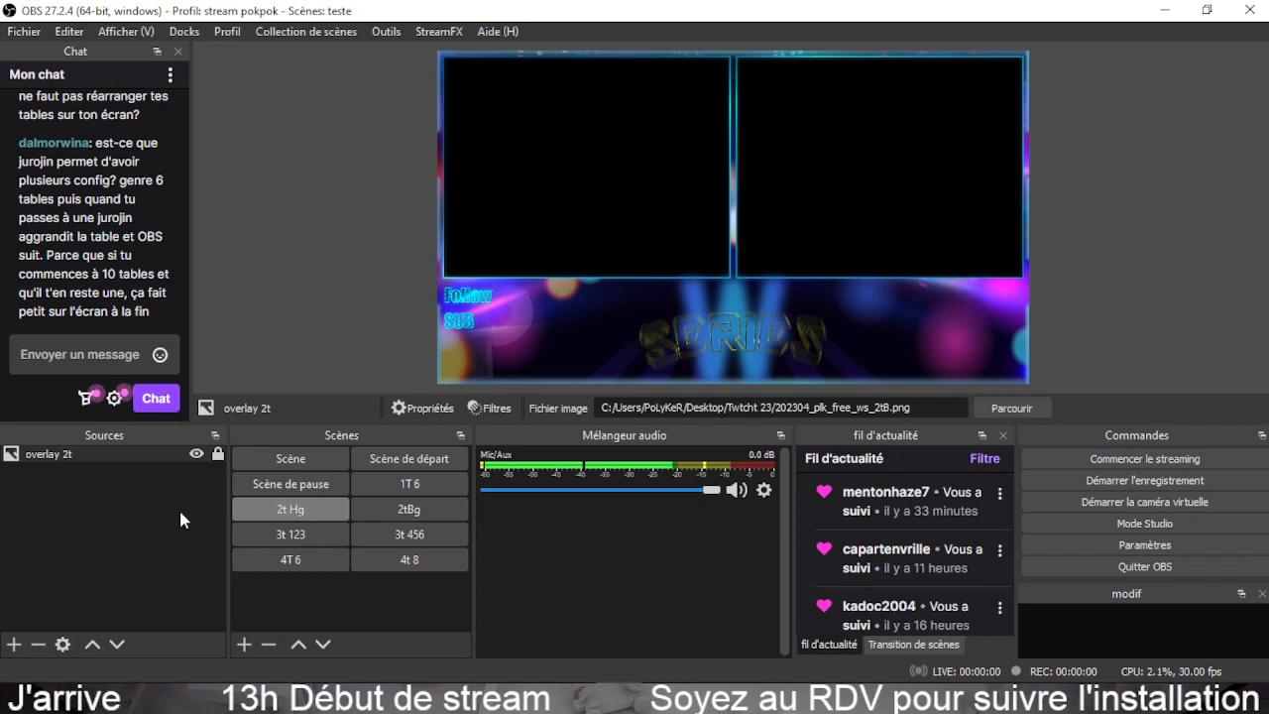
{"action": "left_click", "coordinate": [13, 644]}
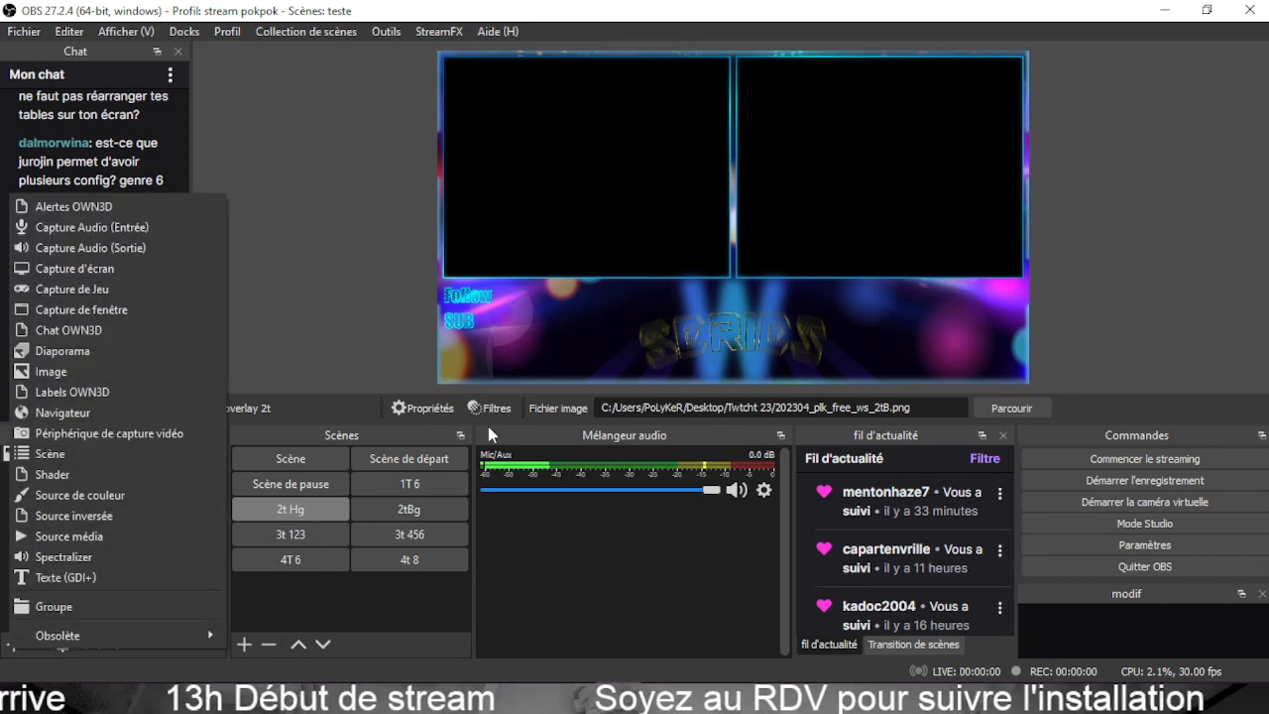
{"action": "left_click", "coordinate": [102, 268]}
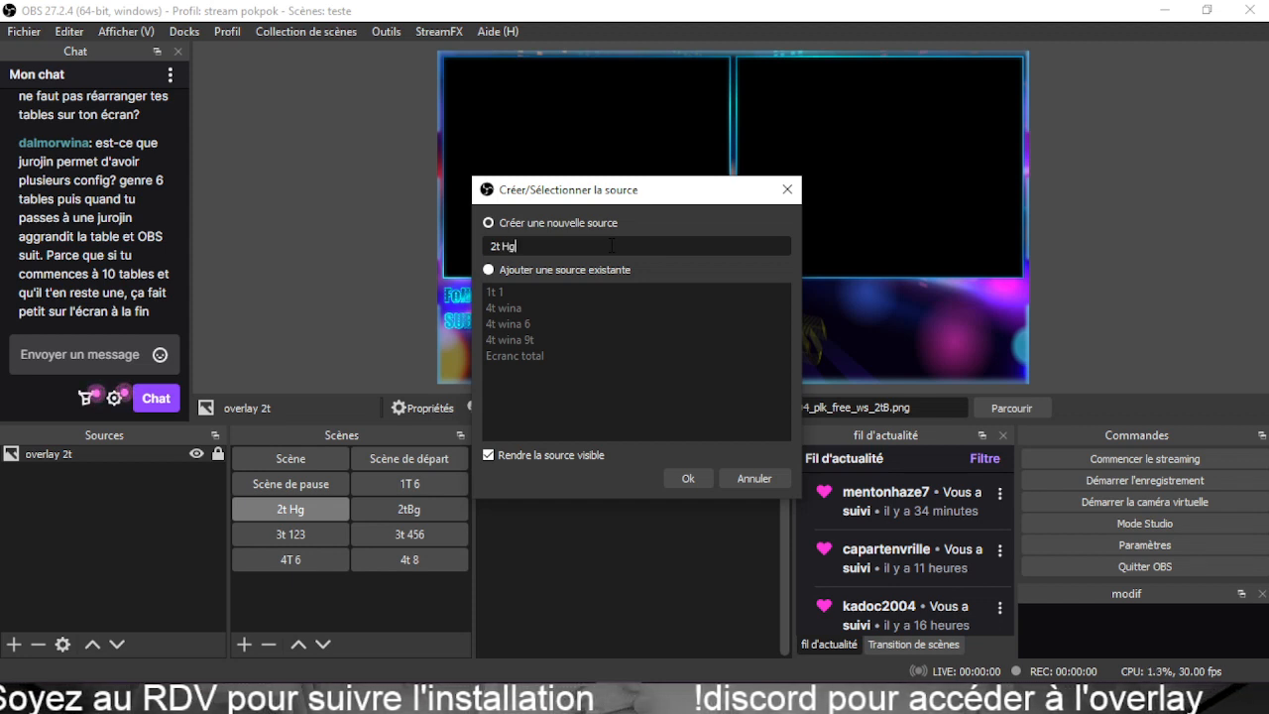
{"action": "left_click", "coordinate": [686, 480]}
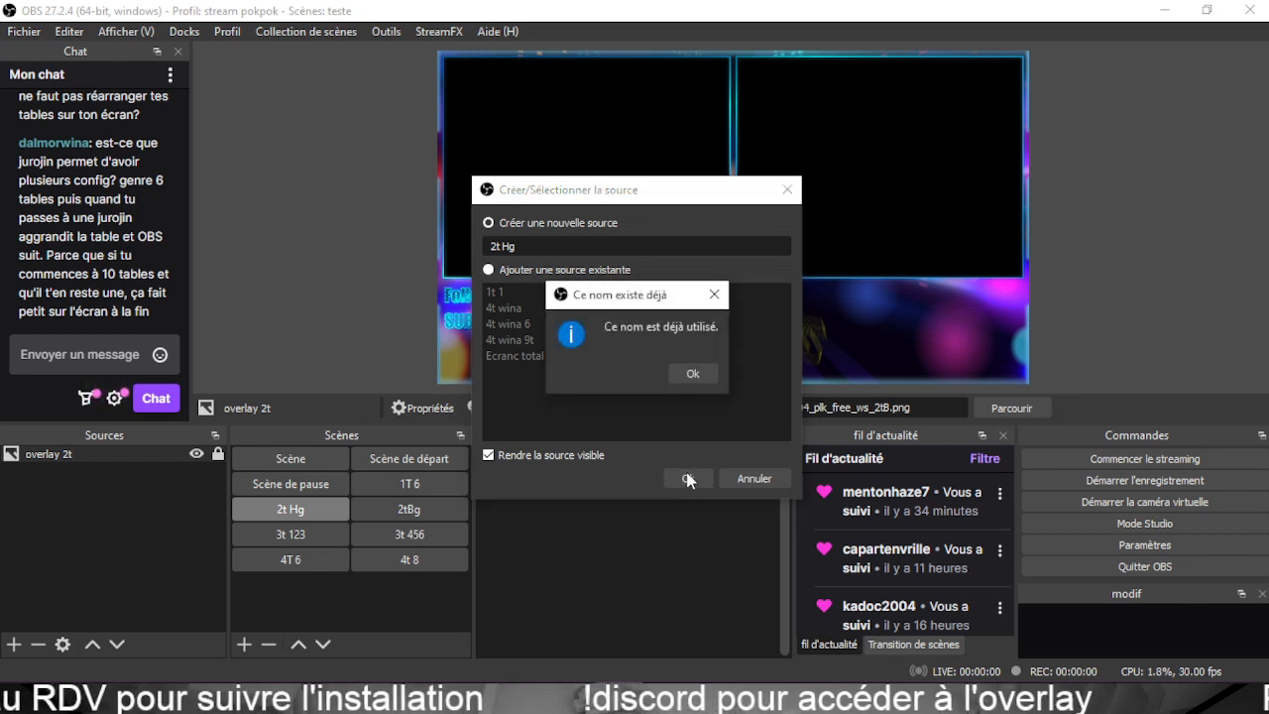
{"action": "left_click", "coordinate": [714, 294]}
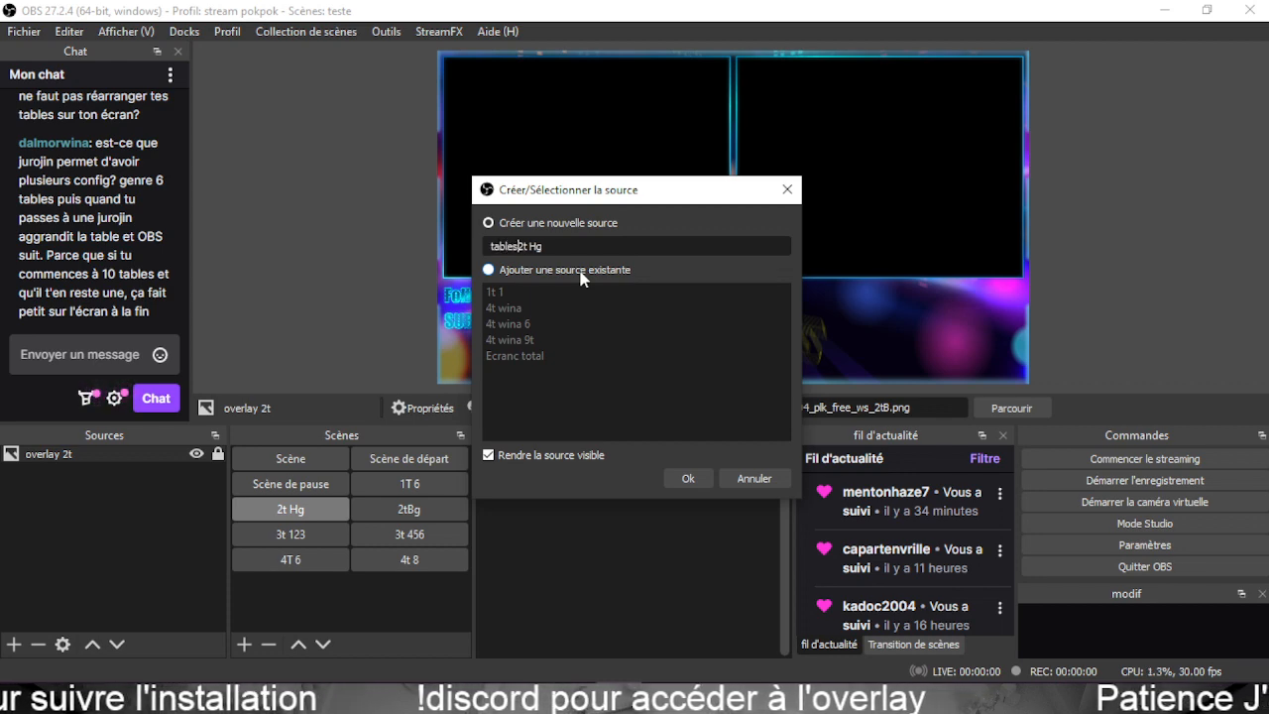
{"action": "left_click", "coordinate": [688, 480]}
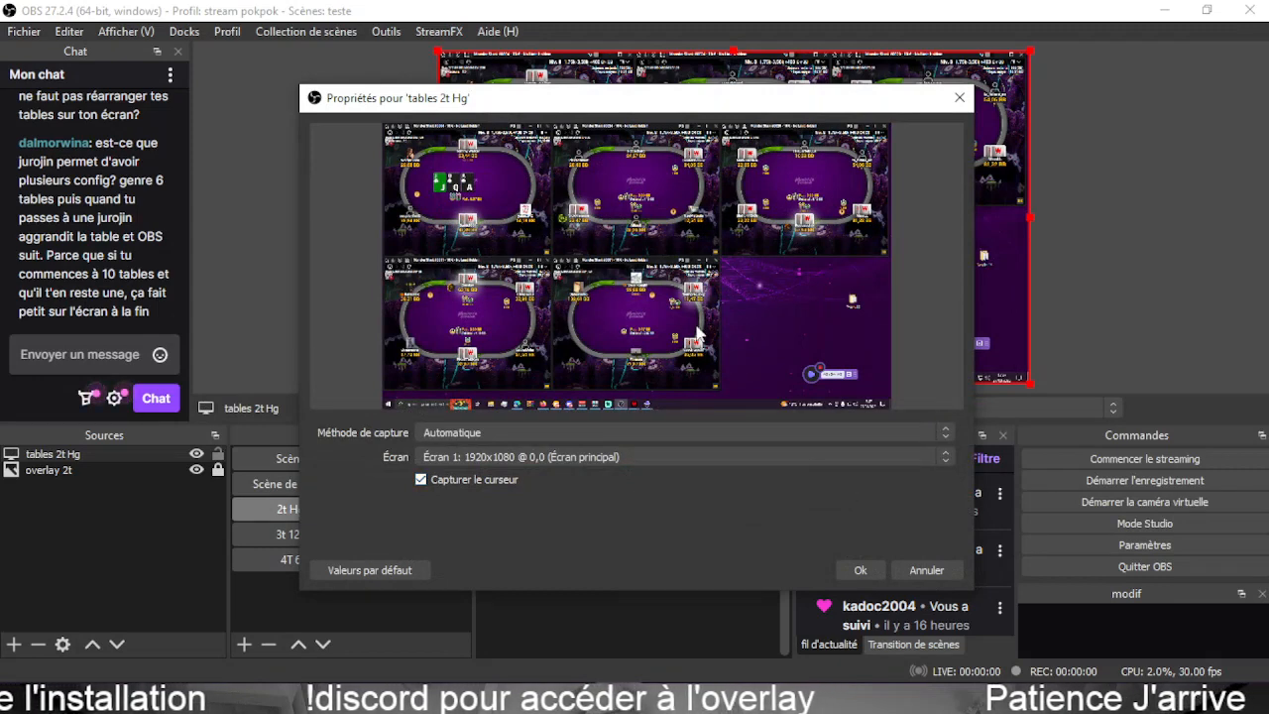
{"action": "left_click", "coordinate": [860, 571]}
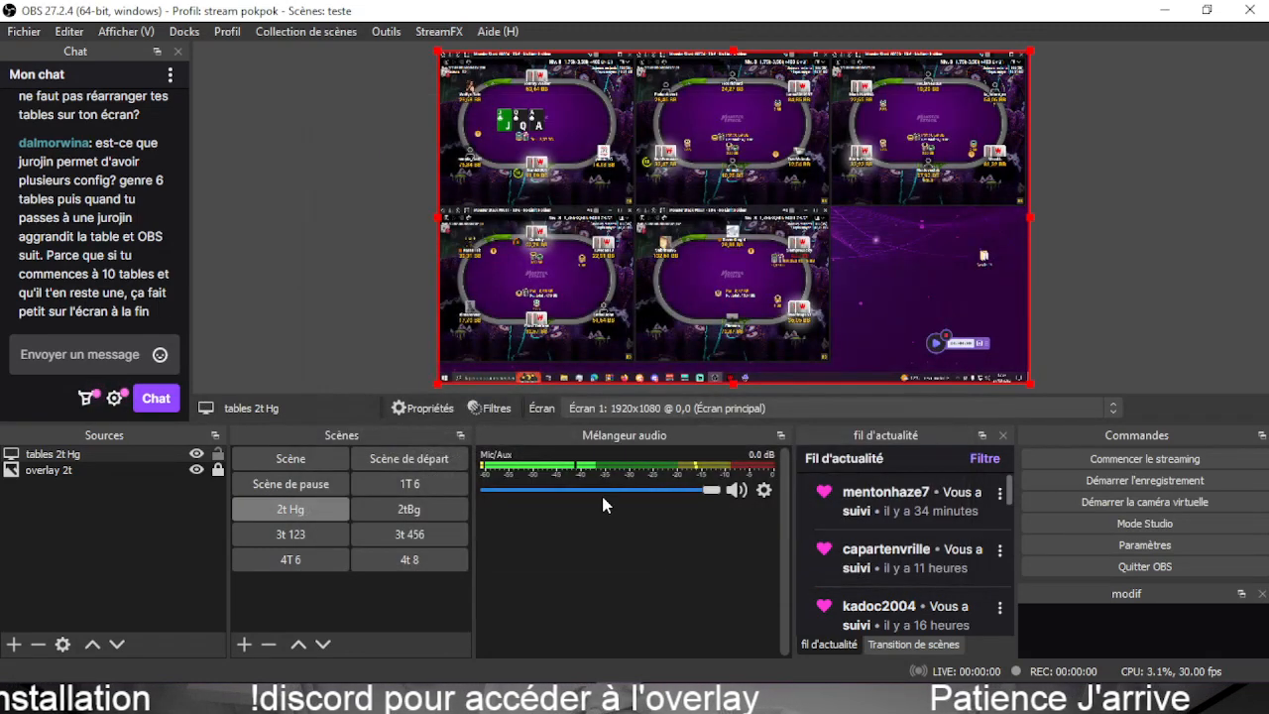
Crop the tables 2t Hg capture to the first two tables of the upper row and enlarge it to span both overlay frames.
{"action": "left_click", "coordinate": [98, 453]}
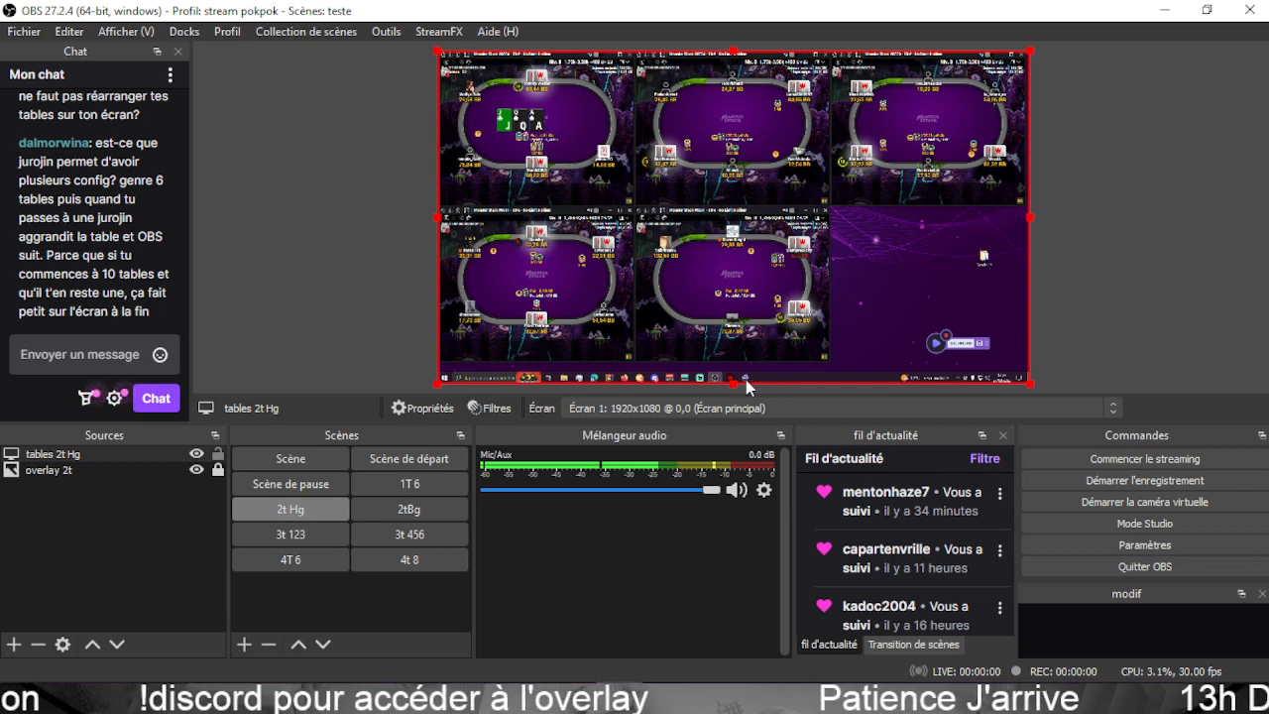
{"action": "left_click_drag", "start_coordinate": [734, 379], "coordinate": [734, 206]}
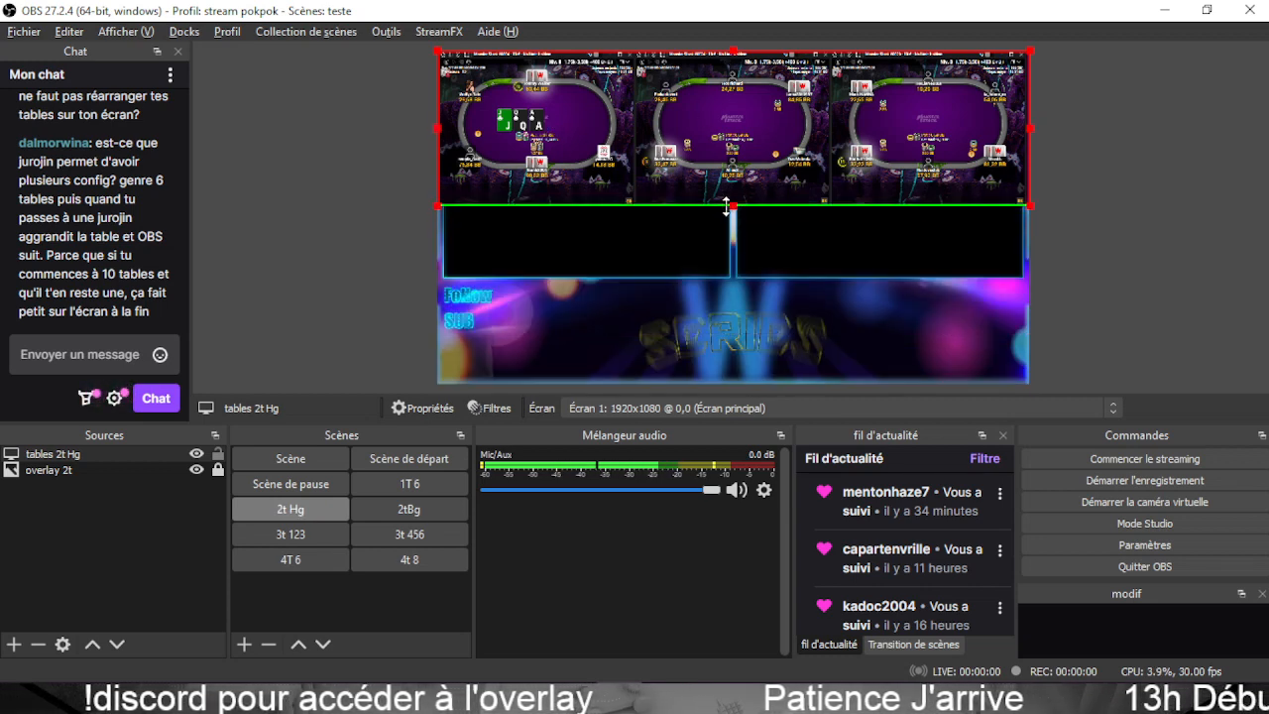
{"action": "left_click_drag", "start_coordinate": [1032, 128], "coordinate": [831, 150]}
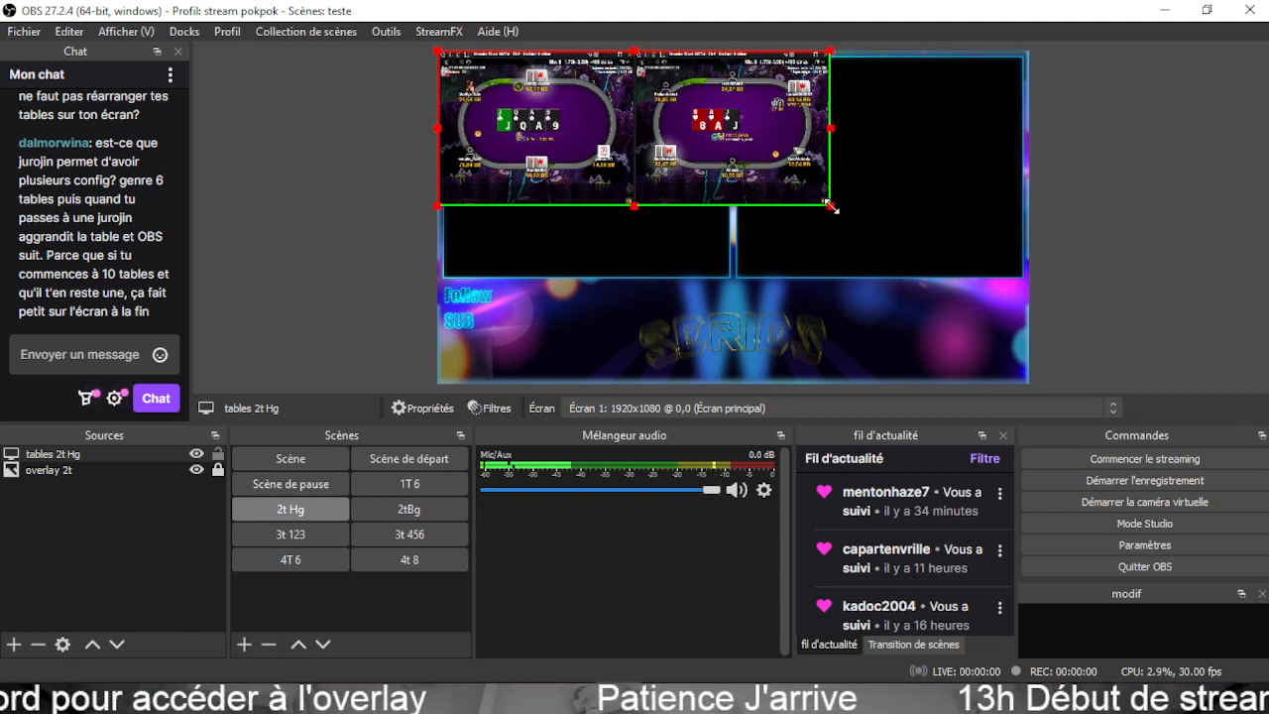
{"action": "left_click_drag", "start_coordinate": [831, 207], "coordinate": [984, 291]}
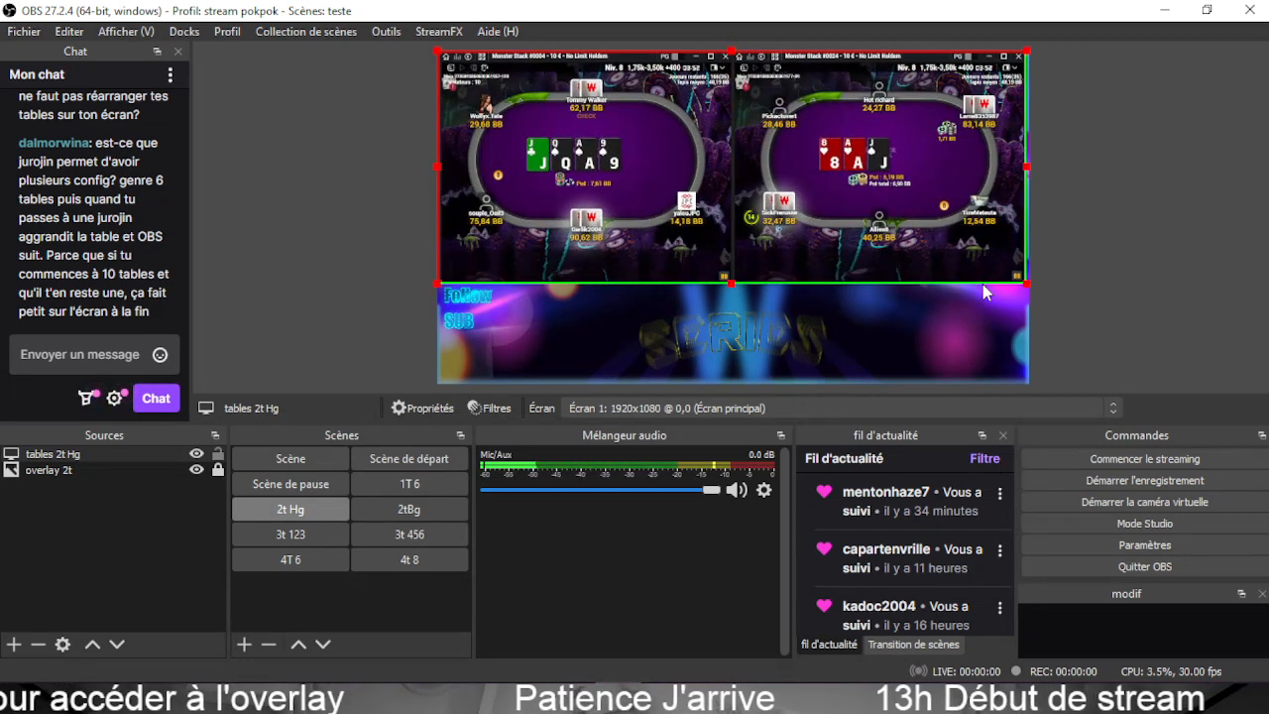
Place the tables 2t Hg capture beneath overlay 2t in the source order and deselect it.
{"action": "left_click", "coordinate": [74, 456]}
{"action": "left_click", "coordinate": [117, 645]}
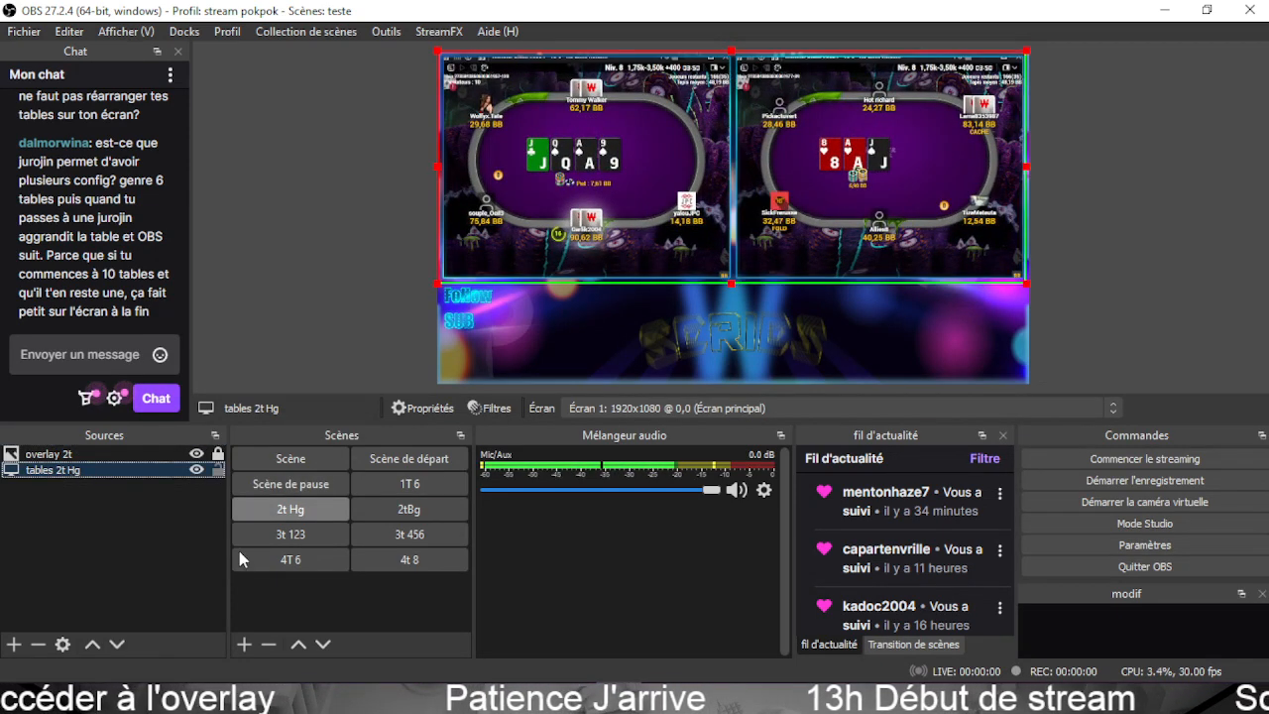
{"action": "left_click", "coordinate": [319, 274]}
{"action": "left_click", "coordinate": [994, 210]}
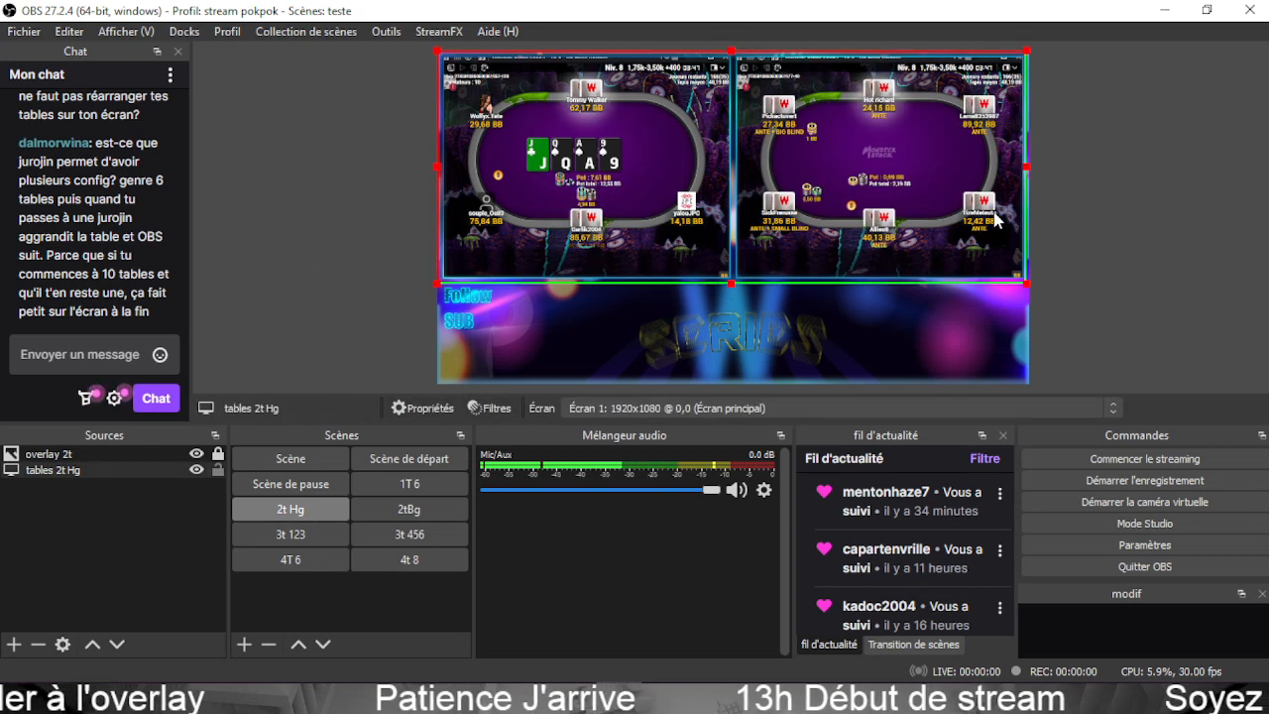
{"action": "left_click", "coordinate": [1167, 204]}
{"action": "left_click", "coordinate": [923, 207]}
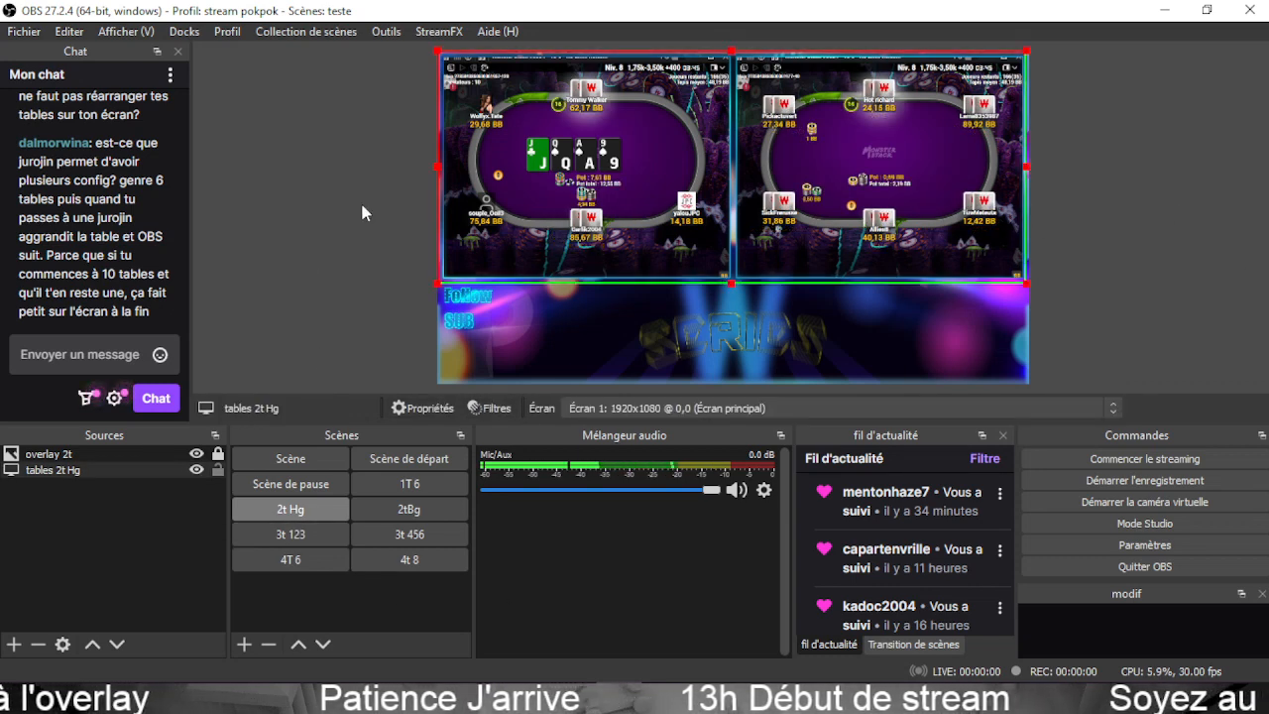
{"action": "left_click", "coordinate": [305, 145]}
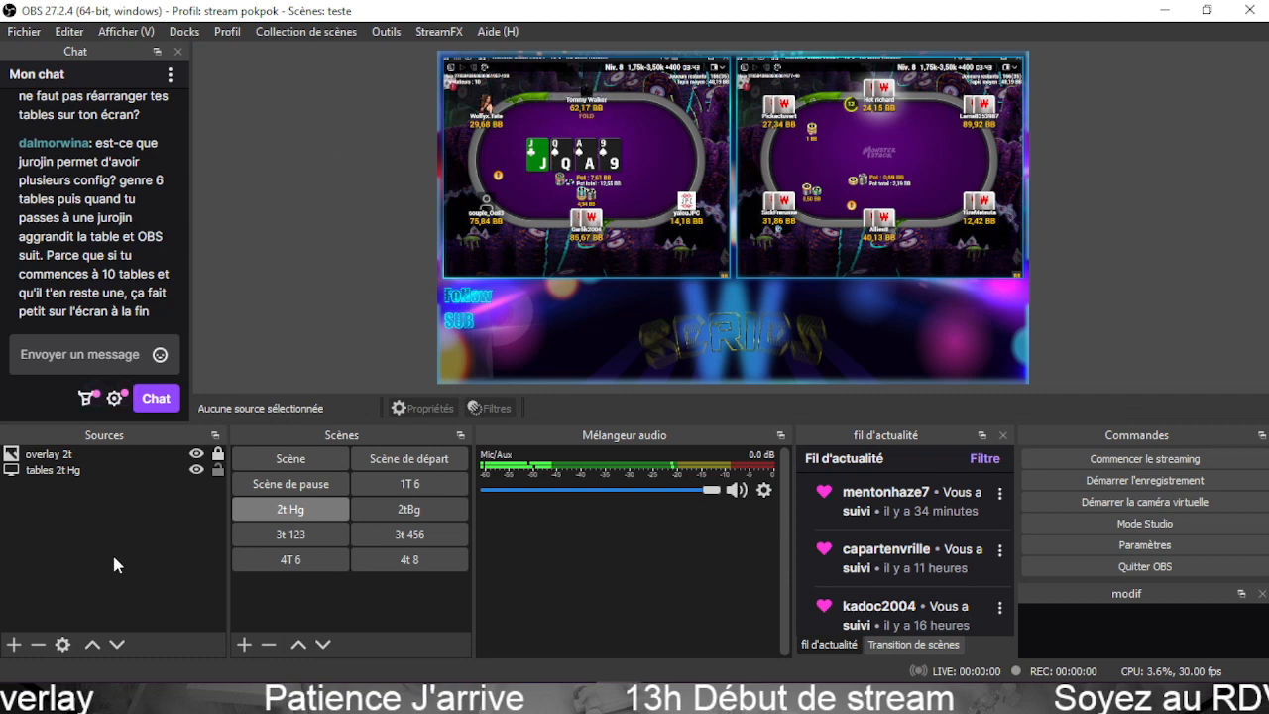
{"action": "left_click", "coordinate": [390, 510]}
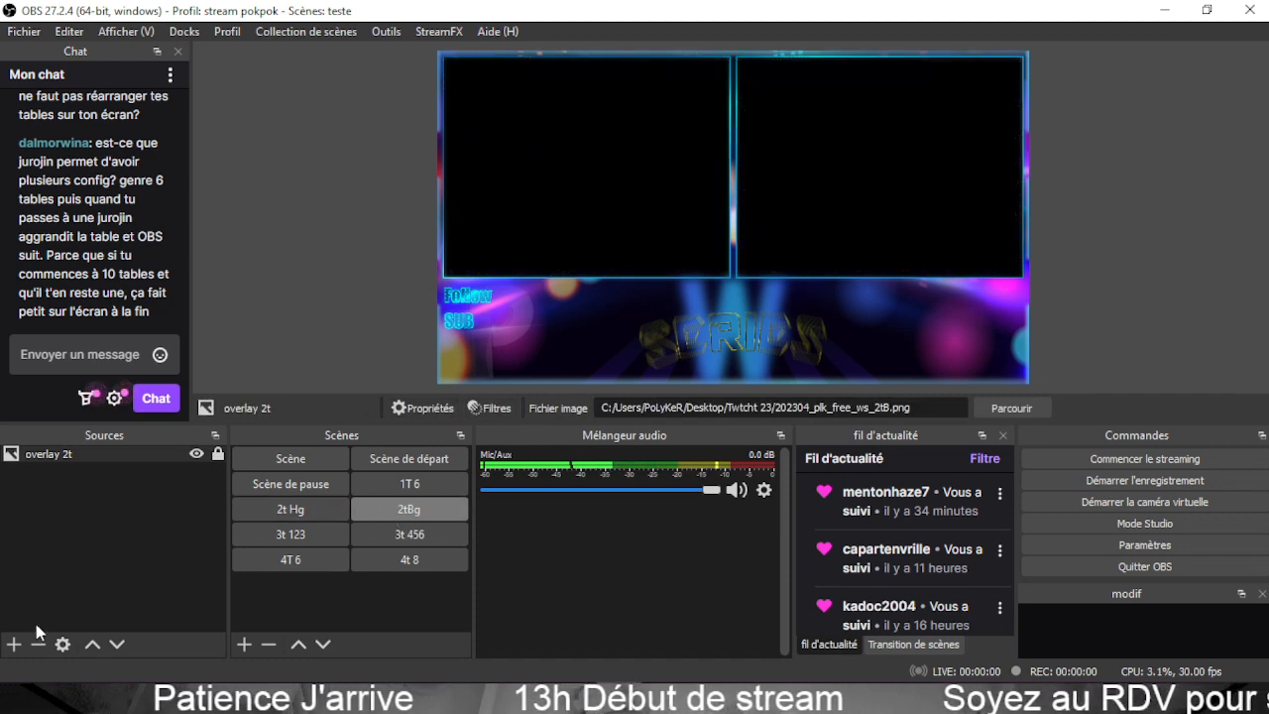
{"action": "left_click", "coordinate": [14, 644]}
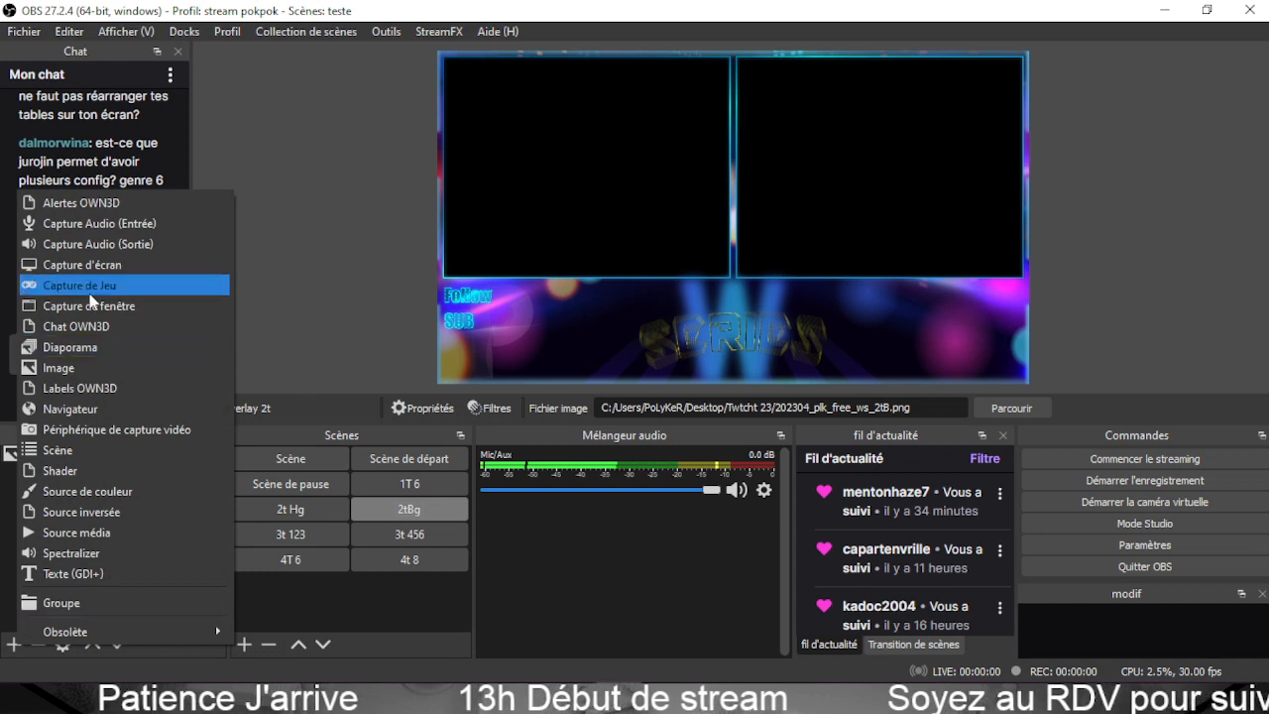
{"action": "left_click", "coordinate": [349, 348]}
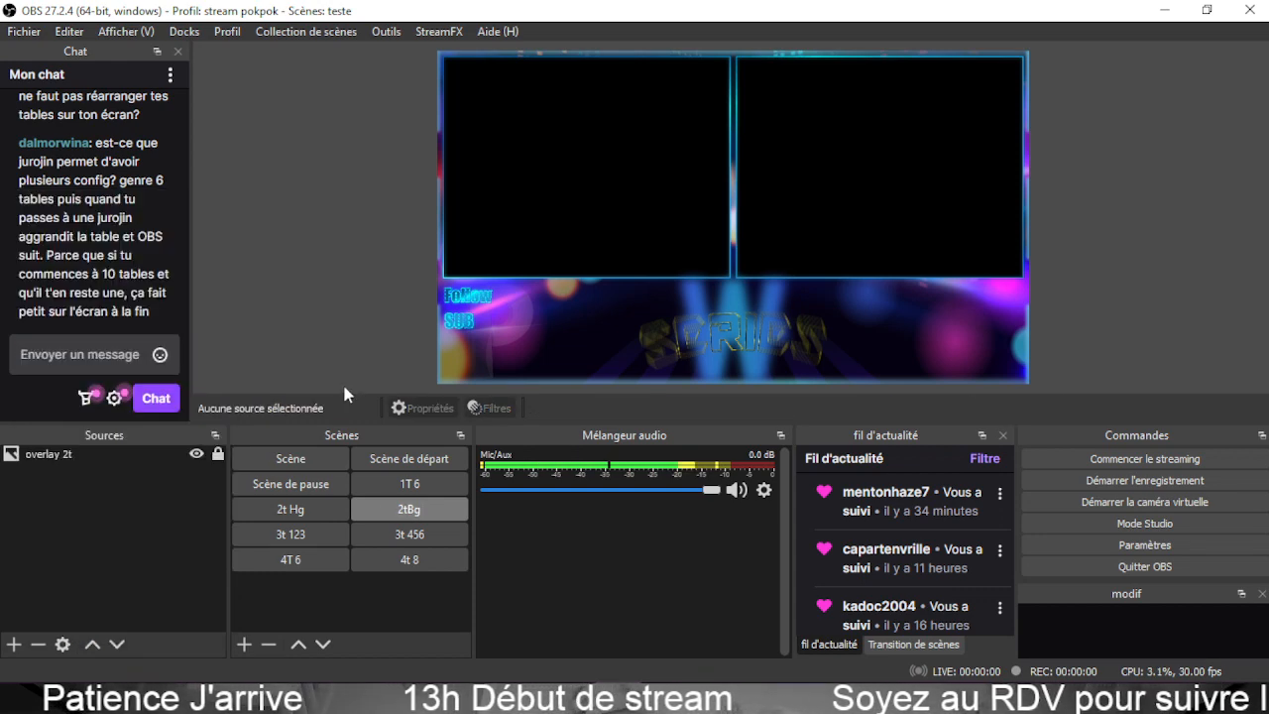
{"action": "left_click", "coordinate": [313, 512]}
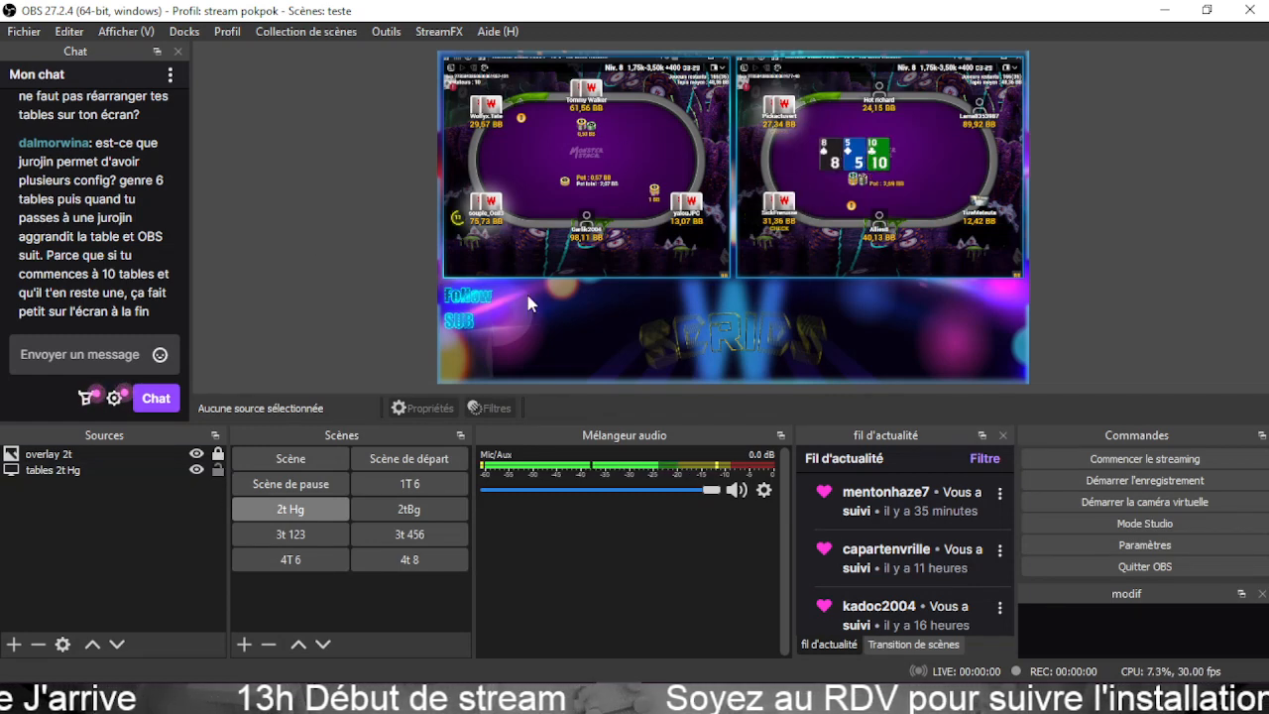
Shrink the tables 2t Hg capture slightly and nudge it right and down to centre the two tables in the overlay frames.
{"action": "left_click", "coordinate": [700, 234]}
{"action": "left_click_drag", "start_coordinate": [1029, 283], "coordinate": [1016, 270]}
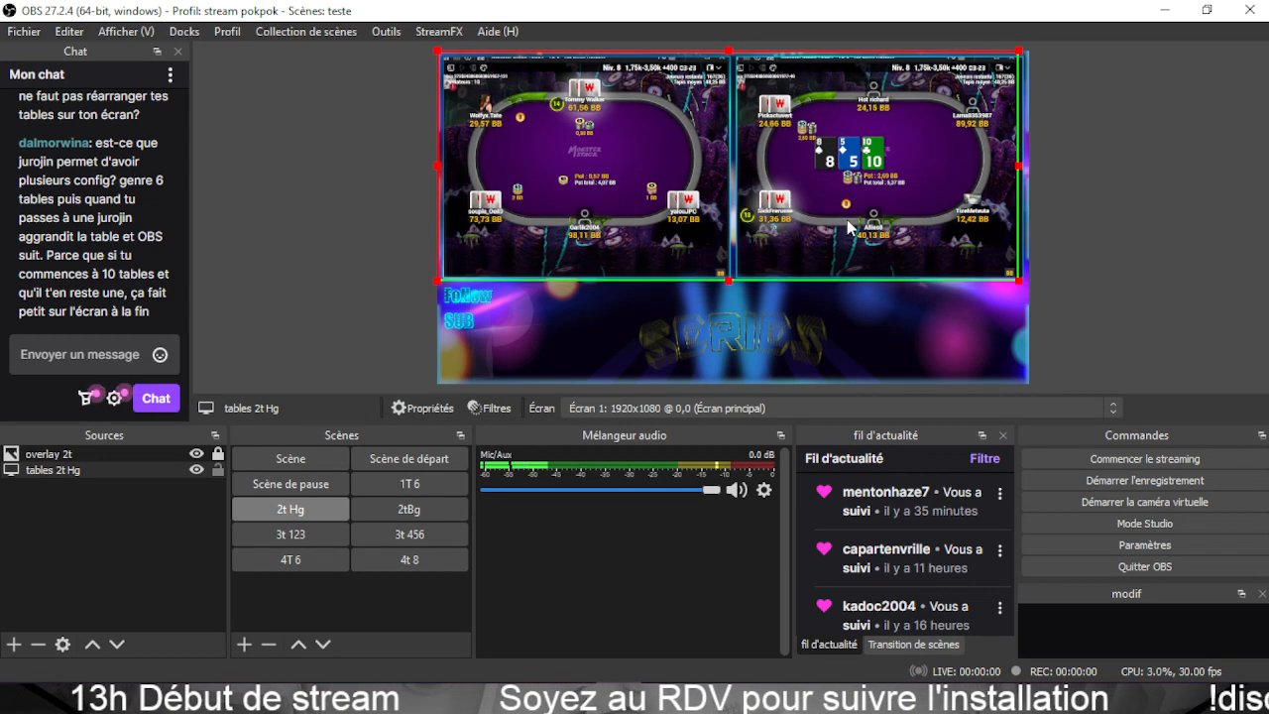
{"action": "key", "text": "Right"}
{"action": "key", "text": "Right"}
{"action": "key", "text": "Right"}
{"action": "key", "text": "Right"}
{"action": "key", "text": "Right"}
{"action": "key", "text": "Right"}
{"action": "key", "text": "Right"}
{"action": "key", "text": "Right"}
{"action": "key", "text": "Right"}
{"action": "key", "text": "Right"}
{"action": "key", "text": "Right"}
{"action": "key", "text": "Right"}
{"action": "key", "text": "Right"}
{"action": "key", "text": "Right"}
{"action": "key", "text": "Right"}
{"action": "key", "text": "Right"}
{"action": "key", "text": "Right"}
{"action": "key", "text": "Right"}
{"action": "key", "text": "Down"}
{"action": "key", "text": "Down"}
{"action": "key", "text": "Down"}
{"action": "key", "text": "Down"}
{"action": "key", "text": "Down"}
{"action": "key", "text": "Down"}
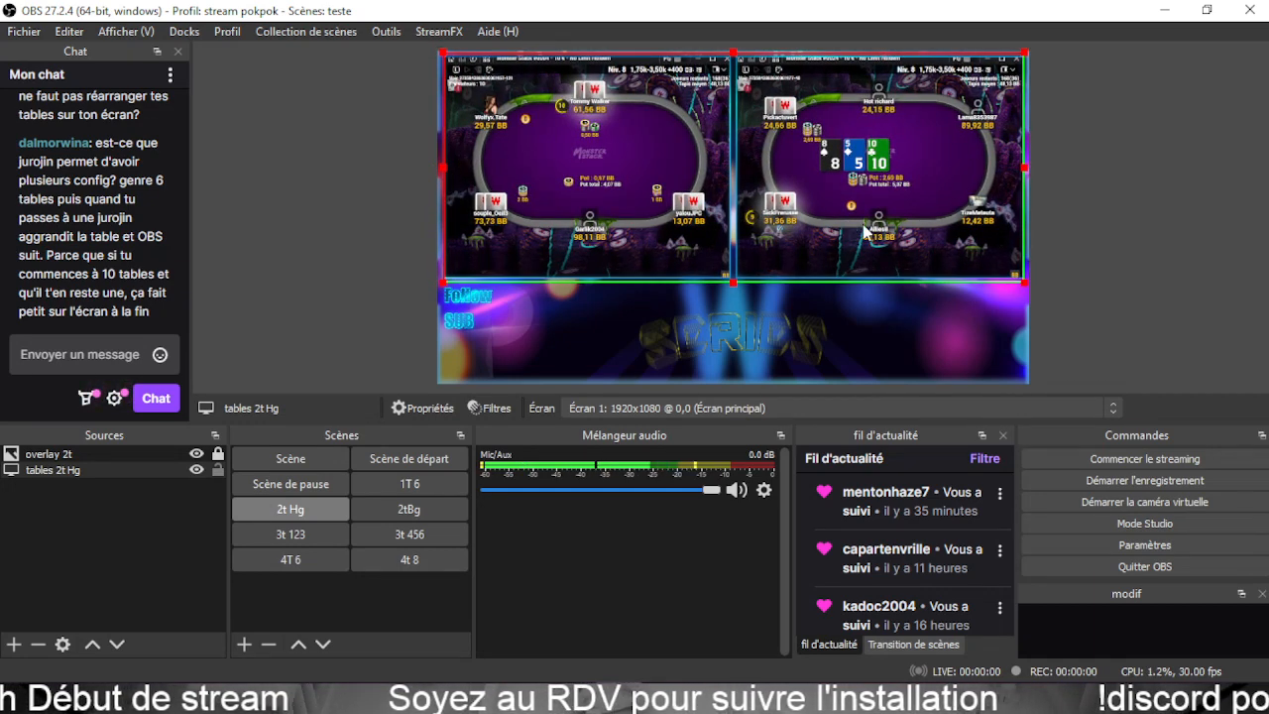
Check how the two tables fit their overlay frames in a maximised windowed preview projector, closing it when done.
{"action": "right_click", "coordinate": [672, 154]}
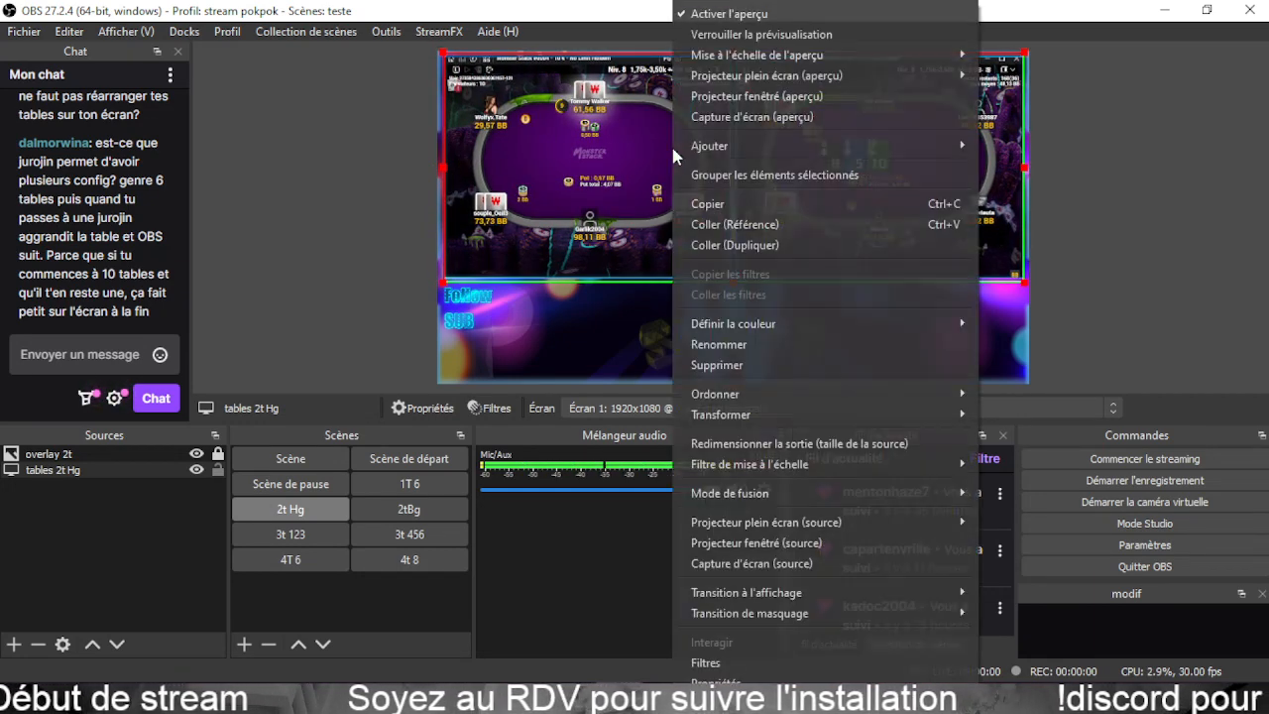
{"action": "left_click", "coordinate": [722, 98]}
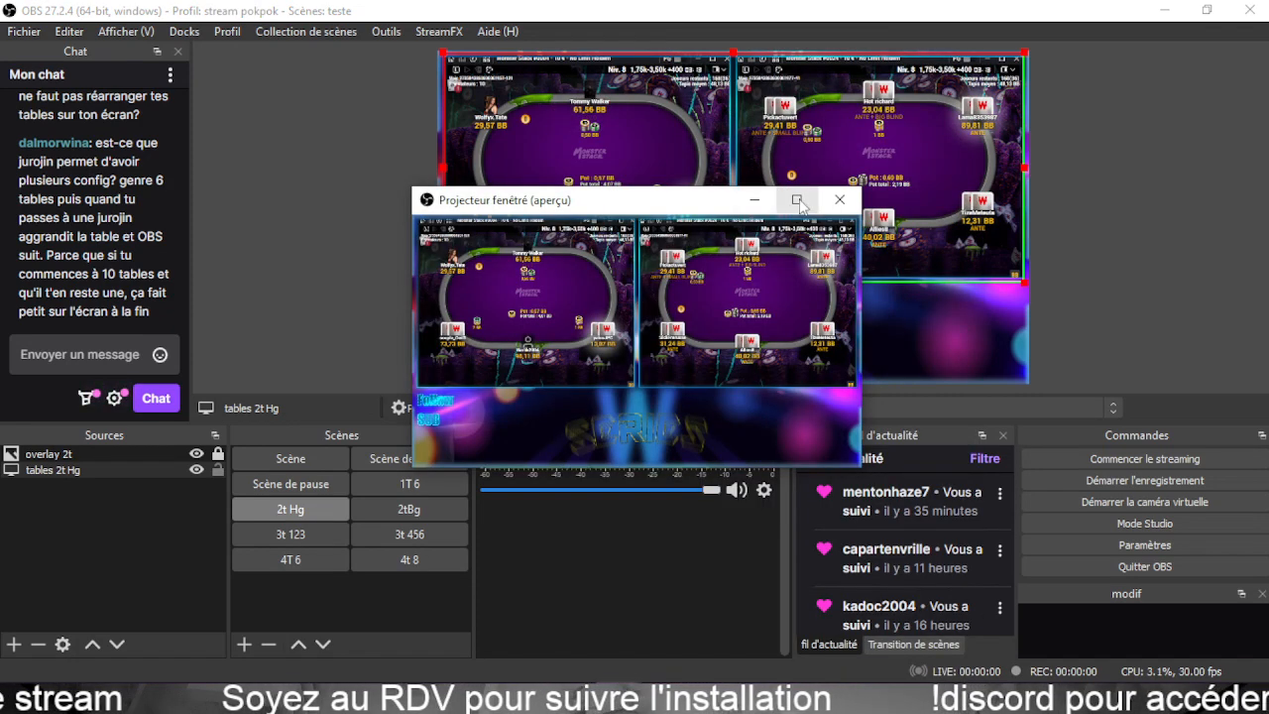
{"action": "left_click", "coordinate": [797, 201]}
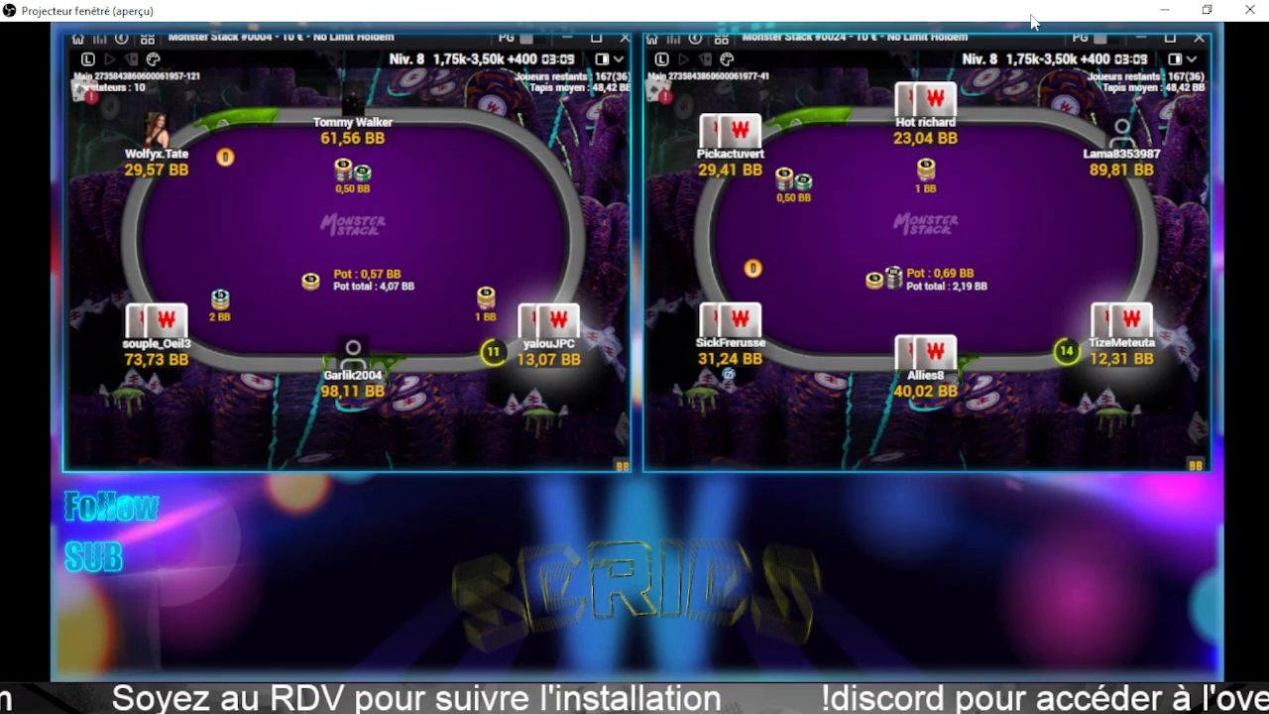
{"action": "left_click", "coordinate": [1172, 10]}
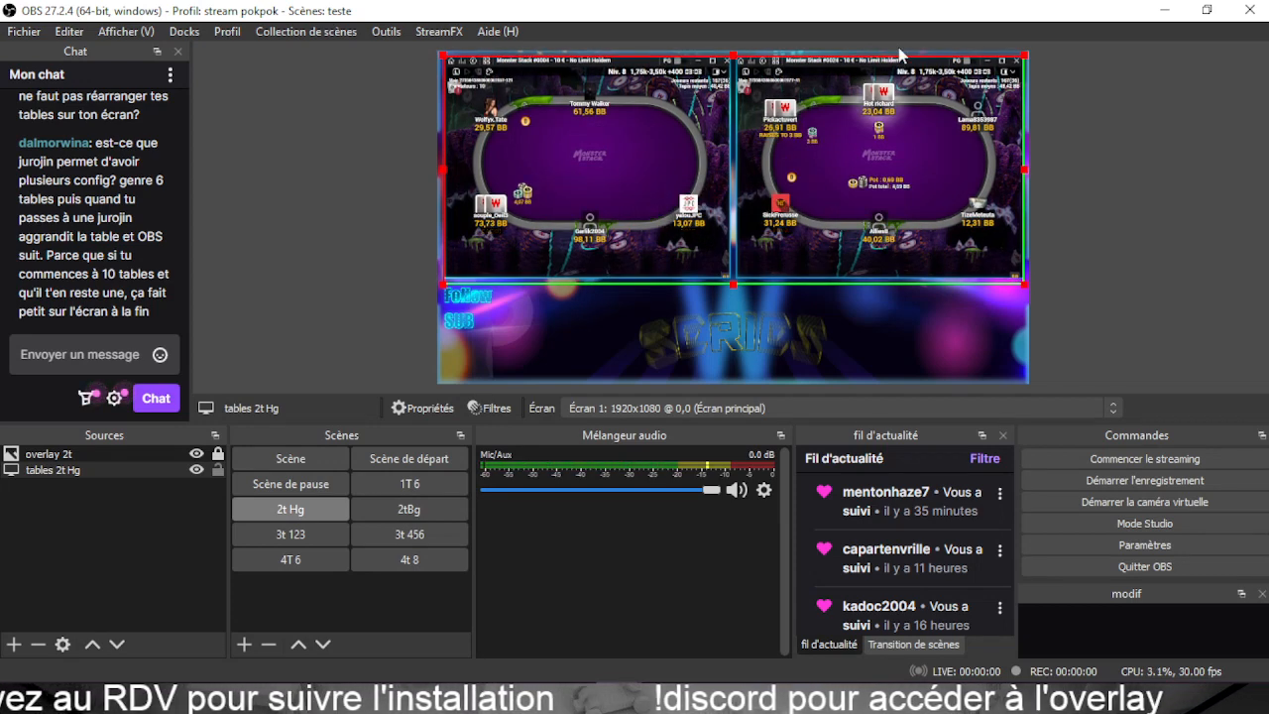
{"action": "right_click", "coordinate": [772, 198]}
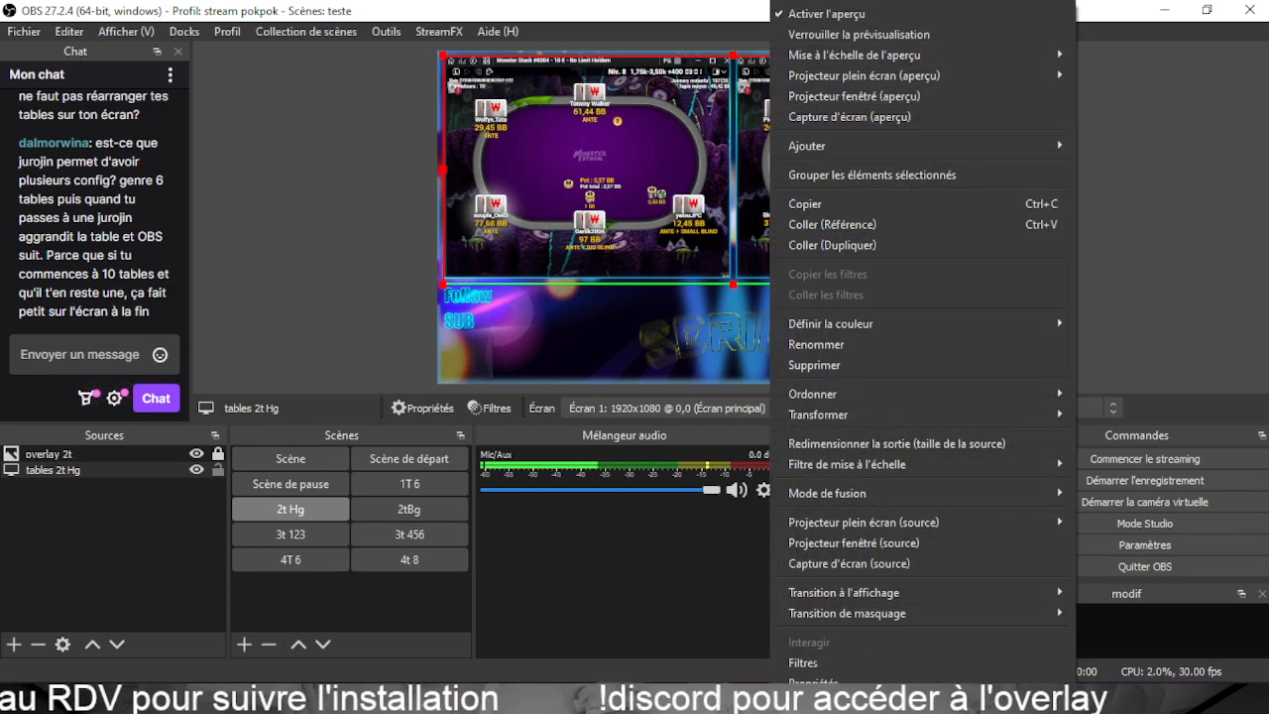
{"action": "left_click", "coordinate": [619, 700]}
{"action": "left_click", "coordinate": [716, 621]}
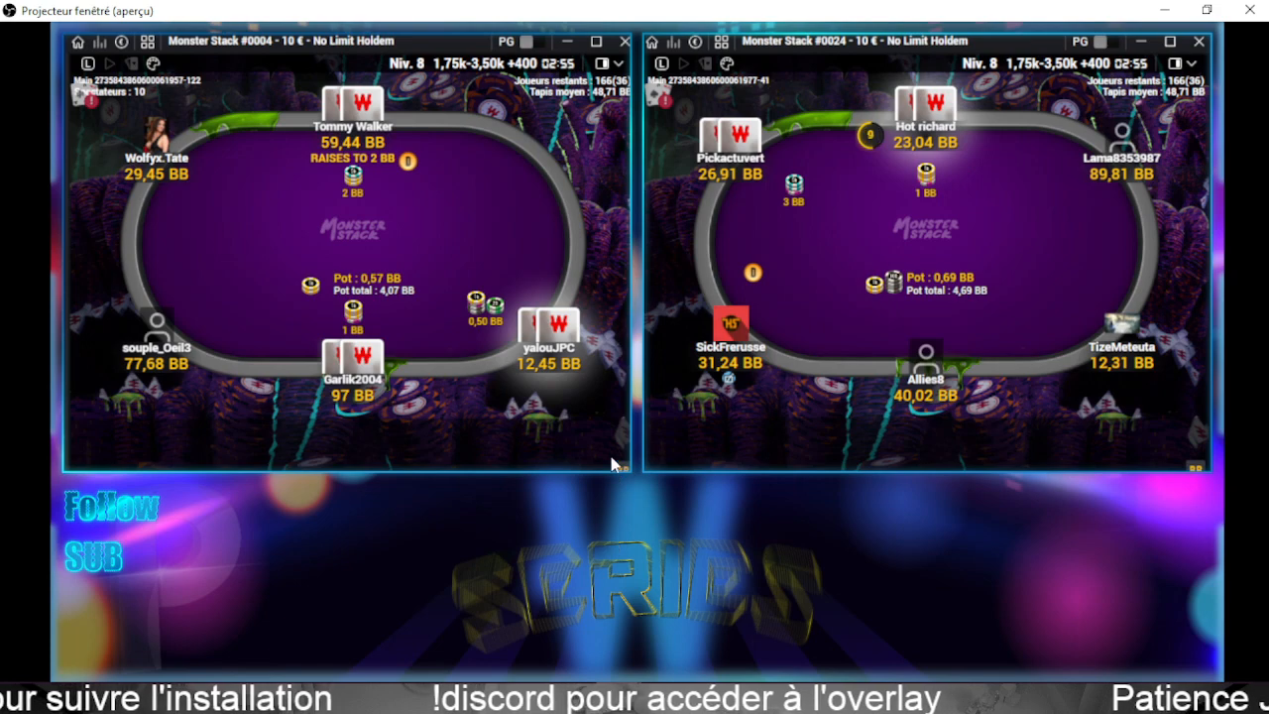
{"action": "left_click", "coordinate": [1246, 13]}
Lock the tables 2t Hg source and switch to the 2tBg scene.
{"action": "left_click", "coordinate": [218, 471]}
{"action": "left_click", "coordinate": [285, 372]}
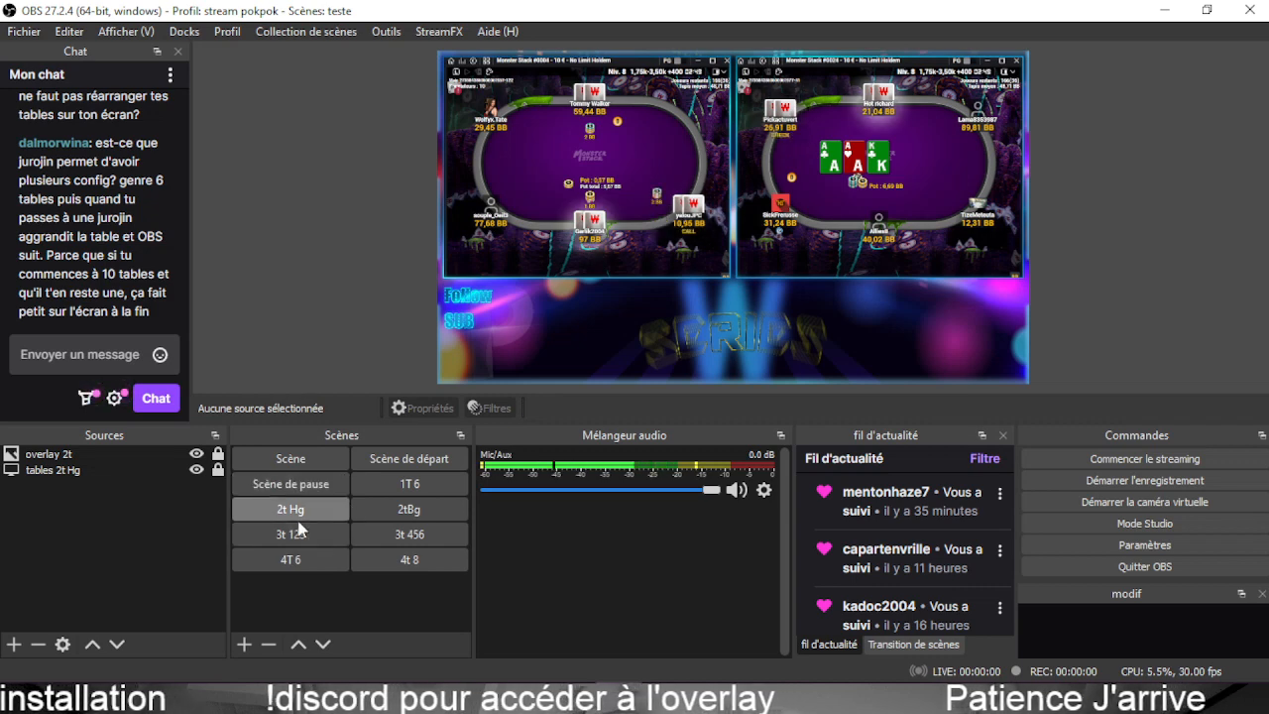
{"action": "left_click", "coordinate": [404, 509]}
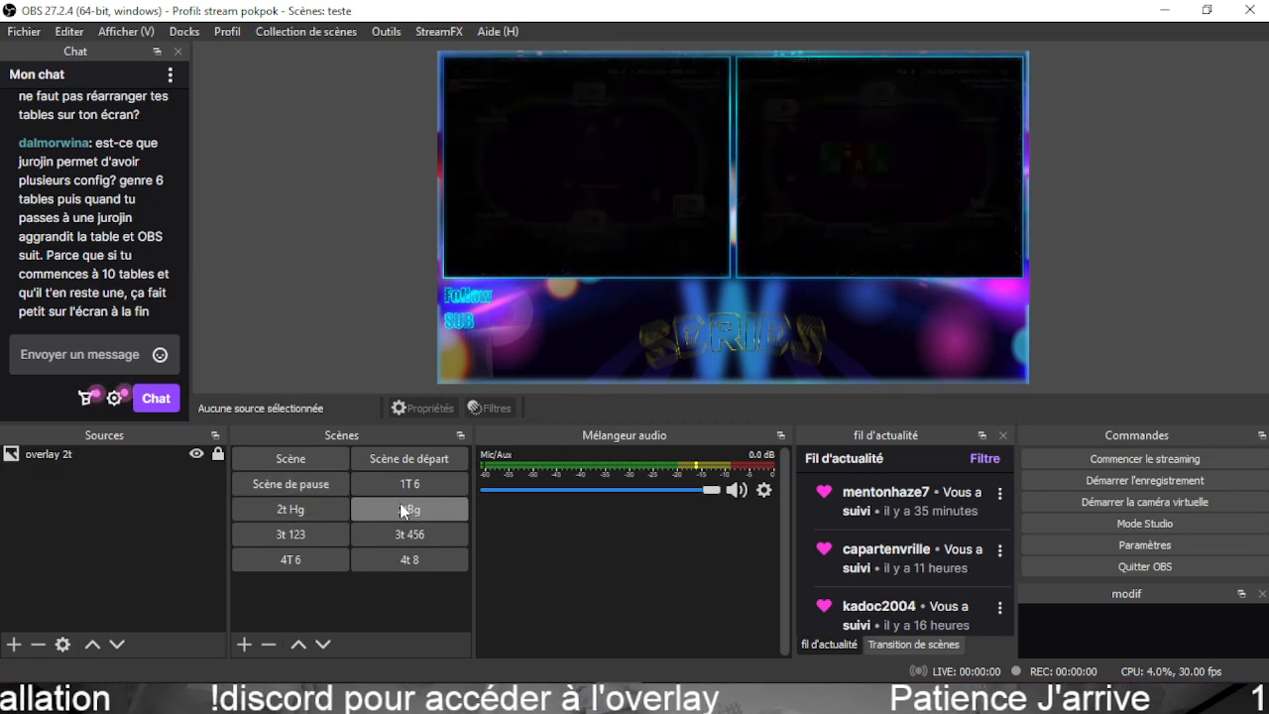
Add a new display capture of Écran 1 named captu 2tbg to the 2tBg scene.
{"action": "left_click", "coordinate": [13, 644]}
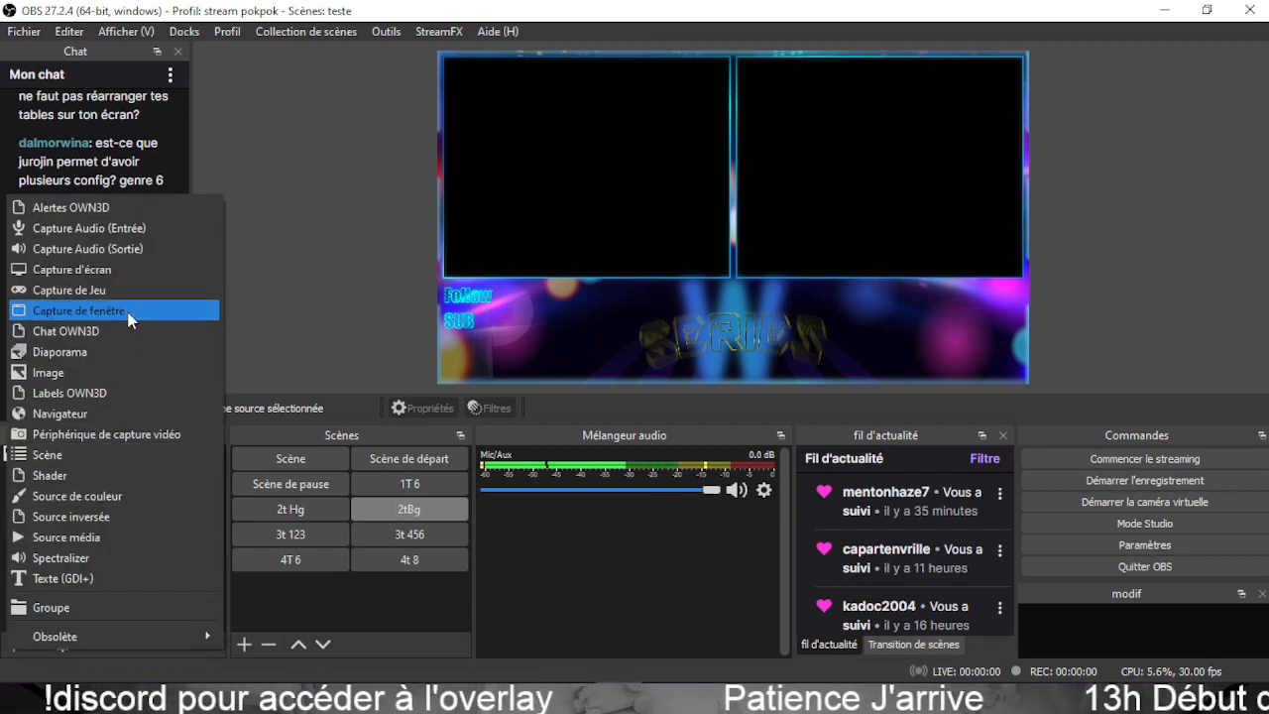
{"action": "left_click", "coordinate": [99, 270]}
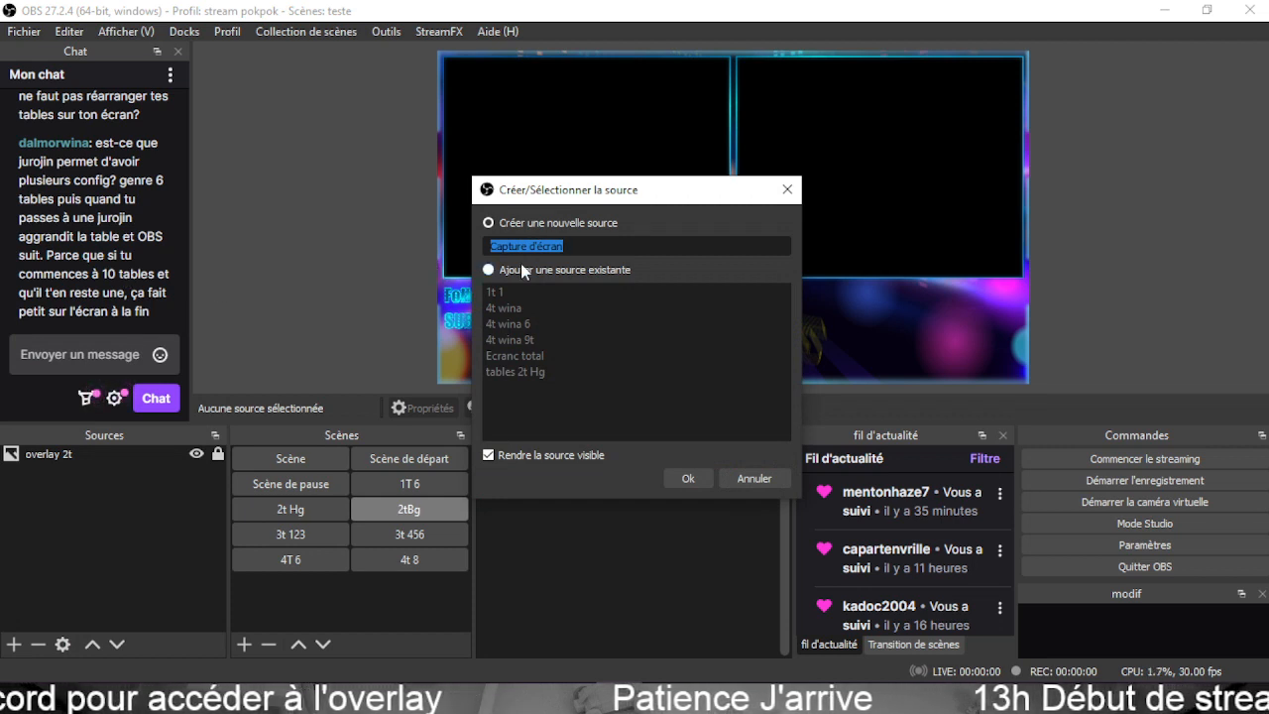
{"action": "type", "text": "captu "}
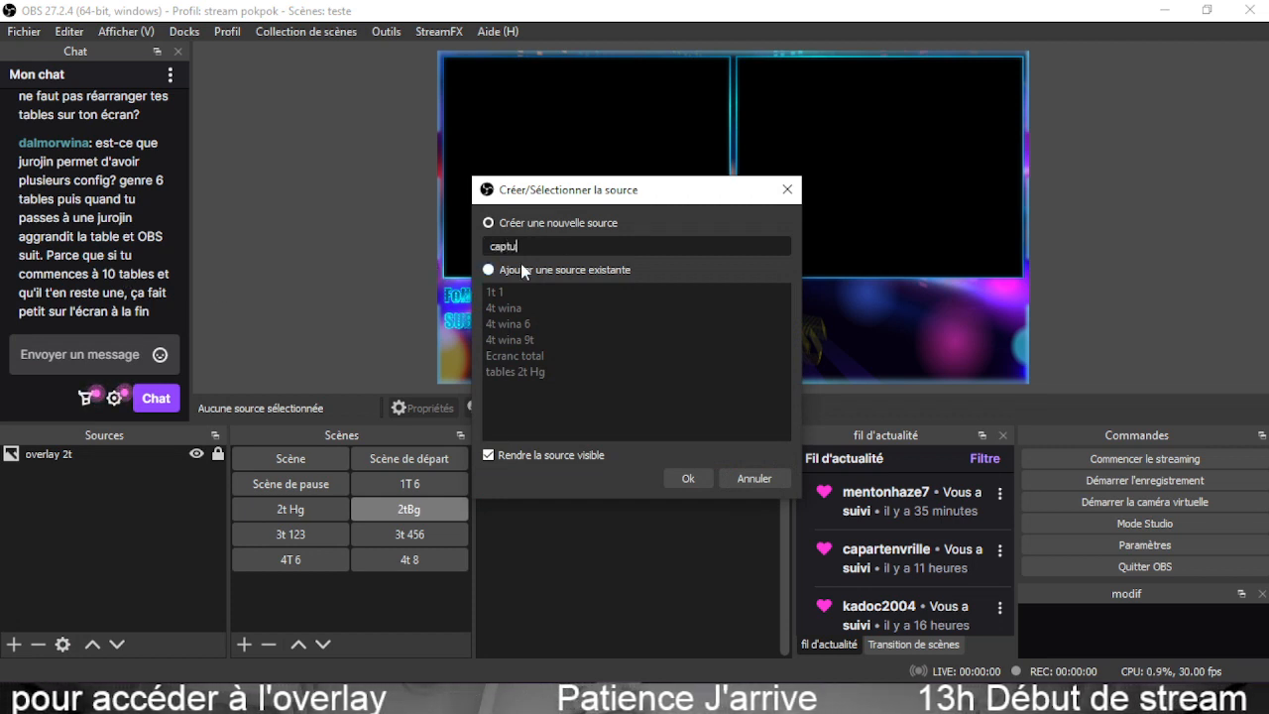
{"action": "type", "text": "2tb"}
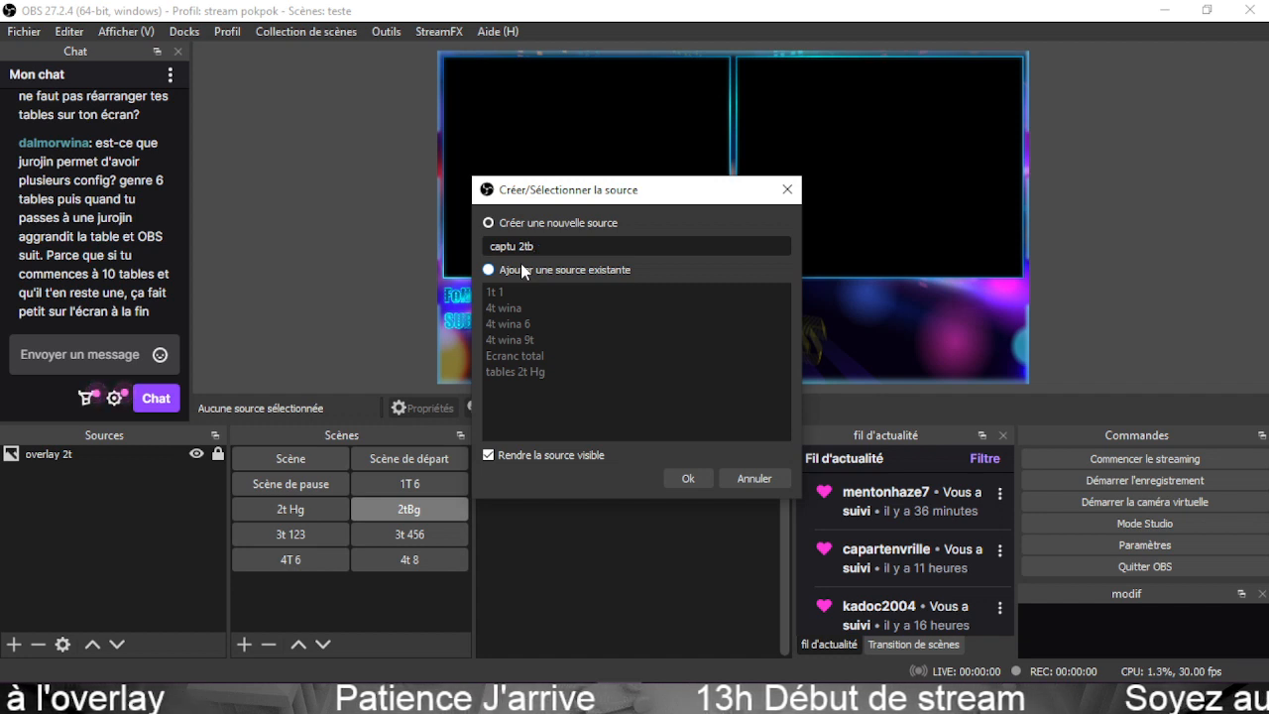
{"action": "type", "text": "g"}
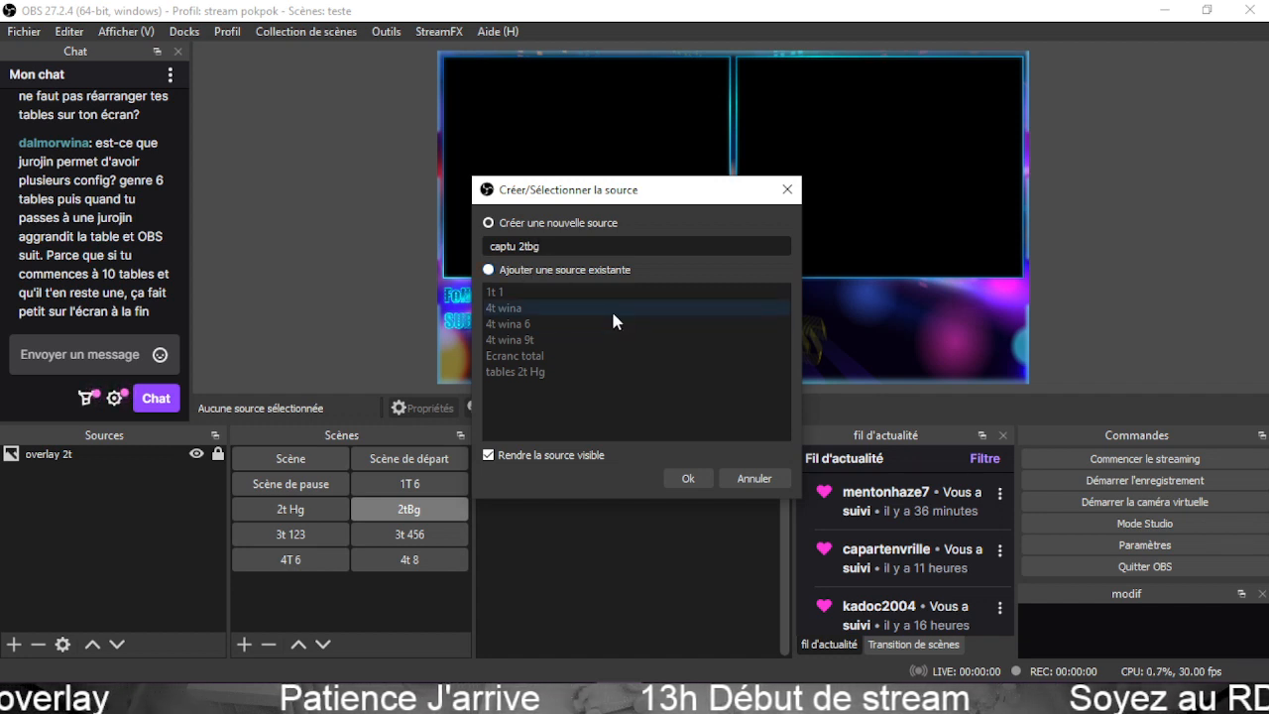
{"action": "left_click", "coordinate": [684, 479]}
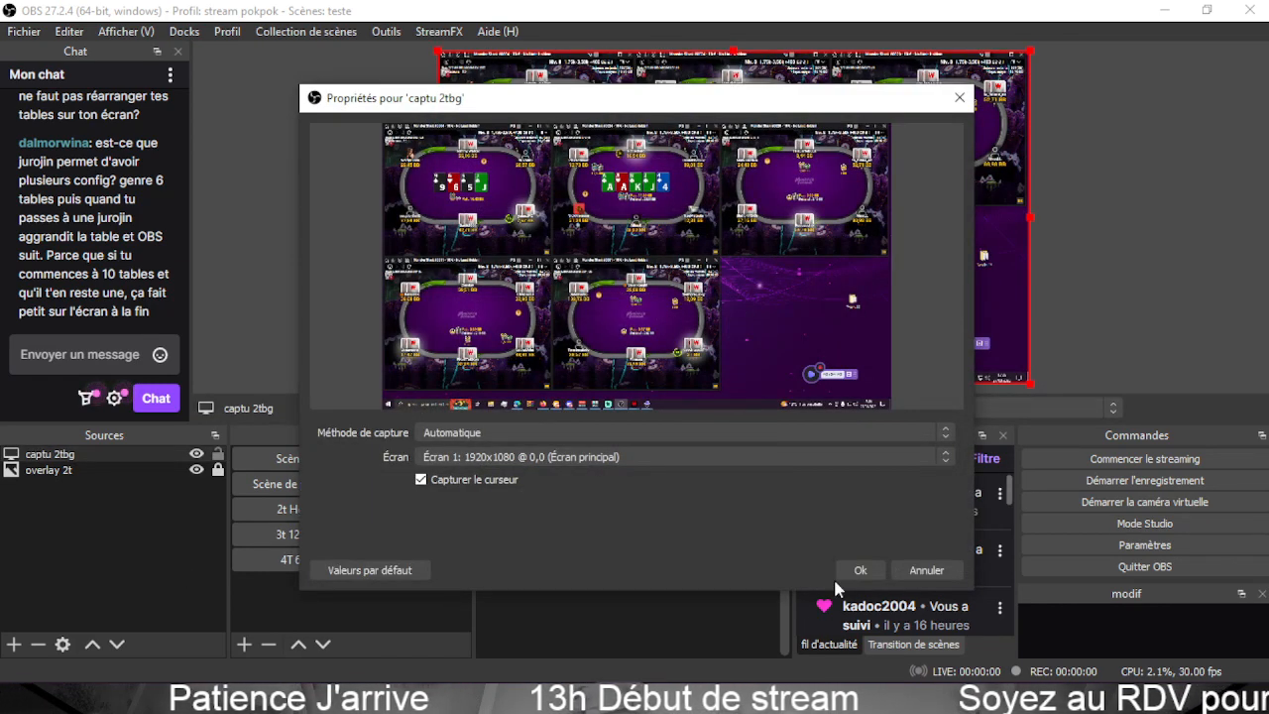
{"action": "left_click", "coordinate": [859, 570]}
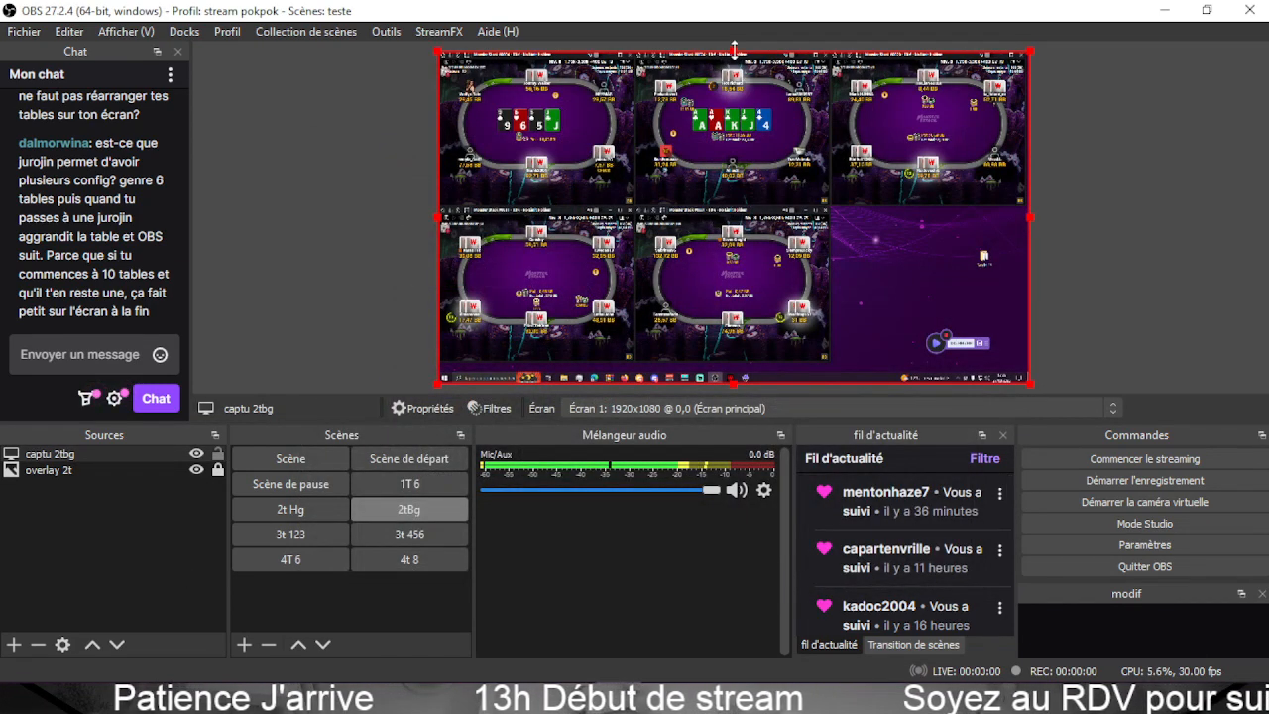
Crop the captu 2tbg capture to the two poker tables in the lower row of the captured screen.
{"action": "left_click_drag", "start_coordinate": [734, 49], "coordinate": [754, 203]}
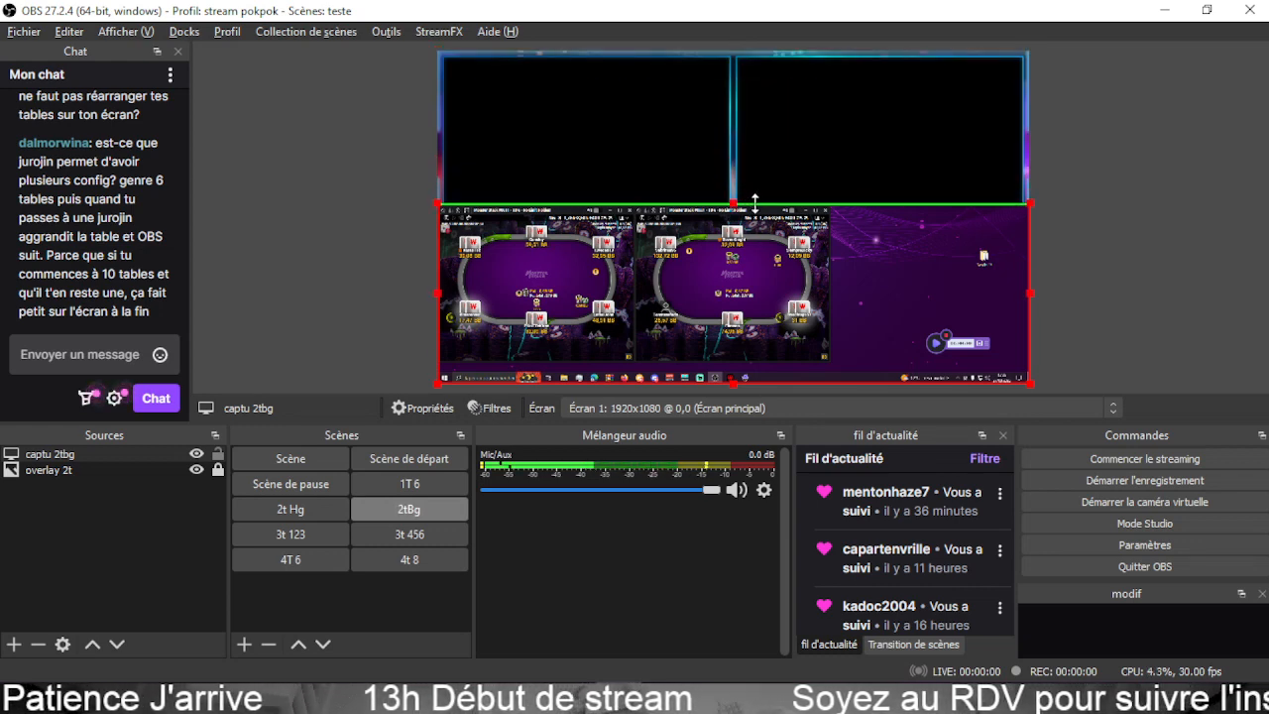
{"action": "left_click_drag", "start_coordinate": [732, 382], "coordinate": [734, 360]}
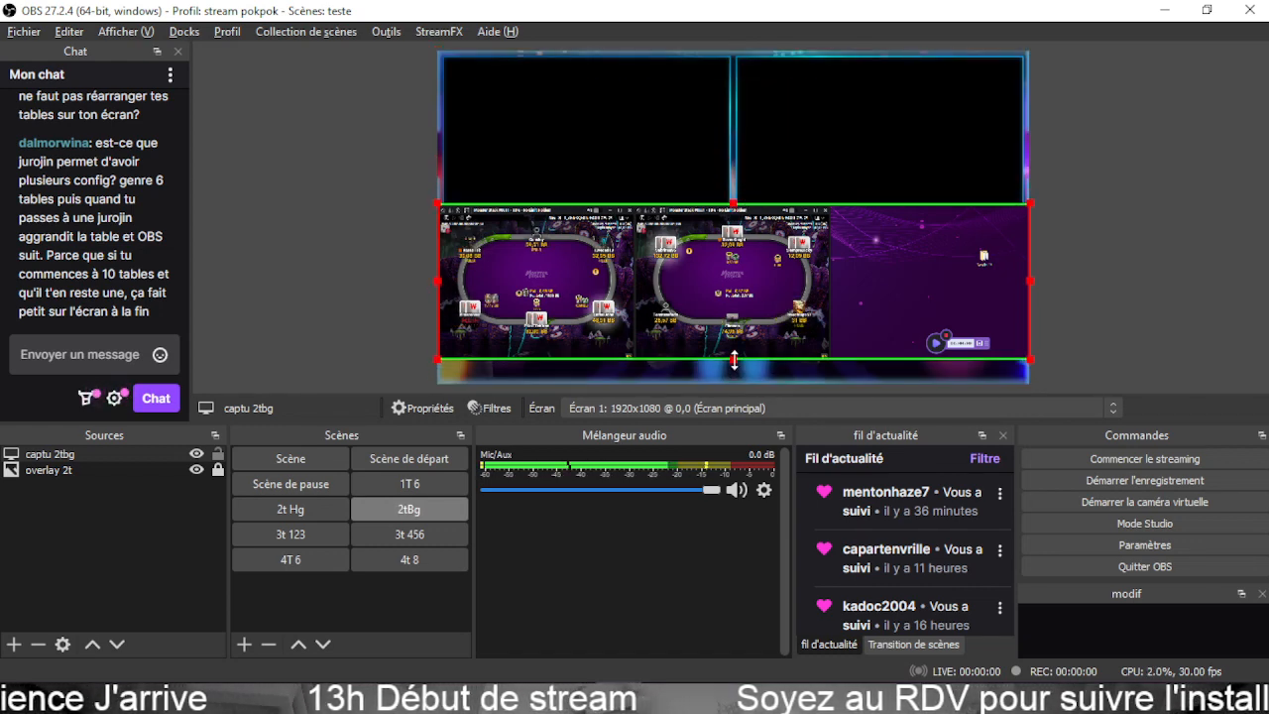
{"action": "left_click_drag", "start_coordinate": [1033, 280], "coordinate": [833, 296]}
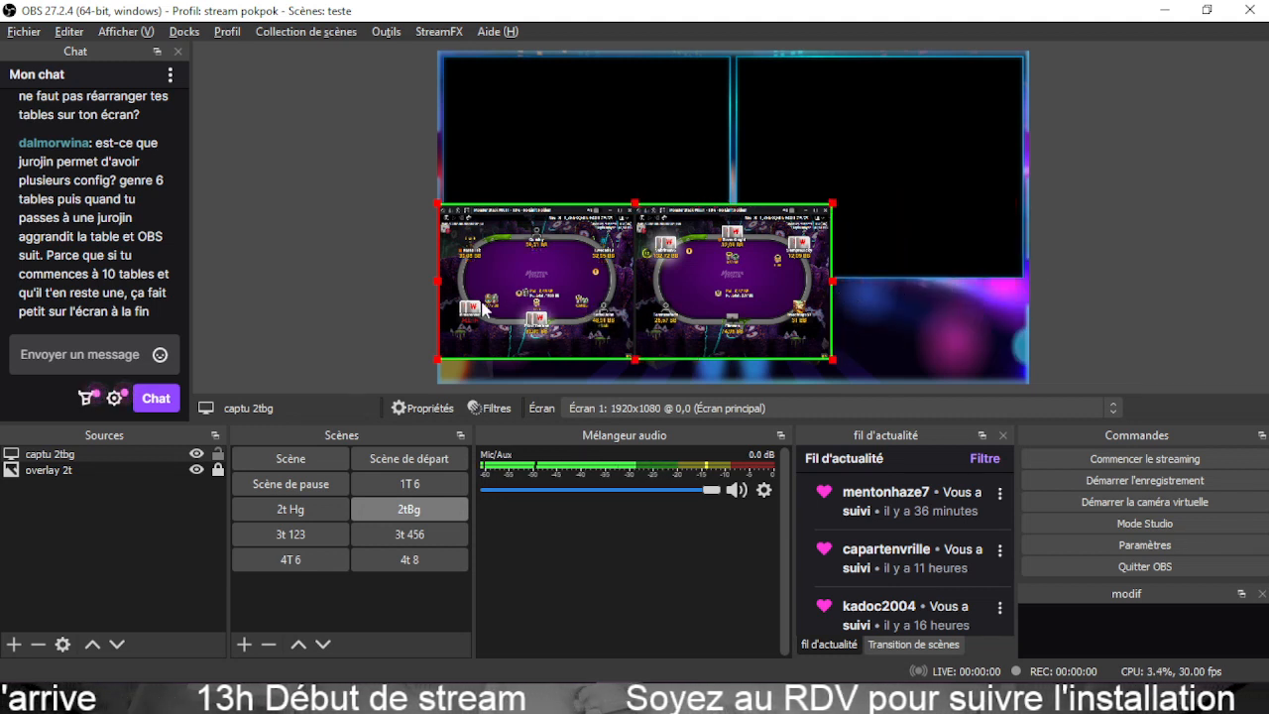
Enlarge the cropped captu 2tbg tables from the canvas's upper-left corner to nearly full width and place them beneath overlay 2t.
{"action": "left_click_drag", "start_coordinate": [725, 265], "coordinate": [711, 116]}
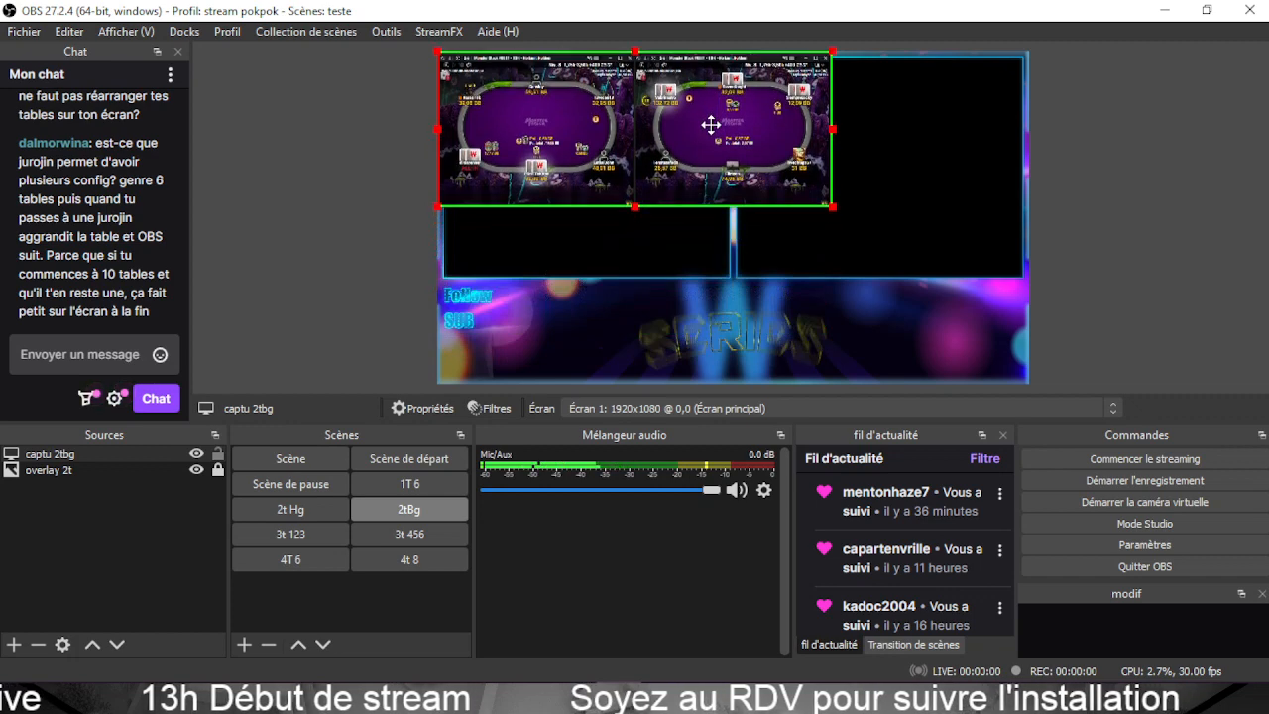
{"action": "left_click_drag", "start_coordinate": [833, 207], "coordinate": [1029, 289]}
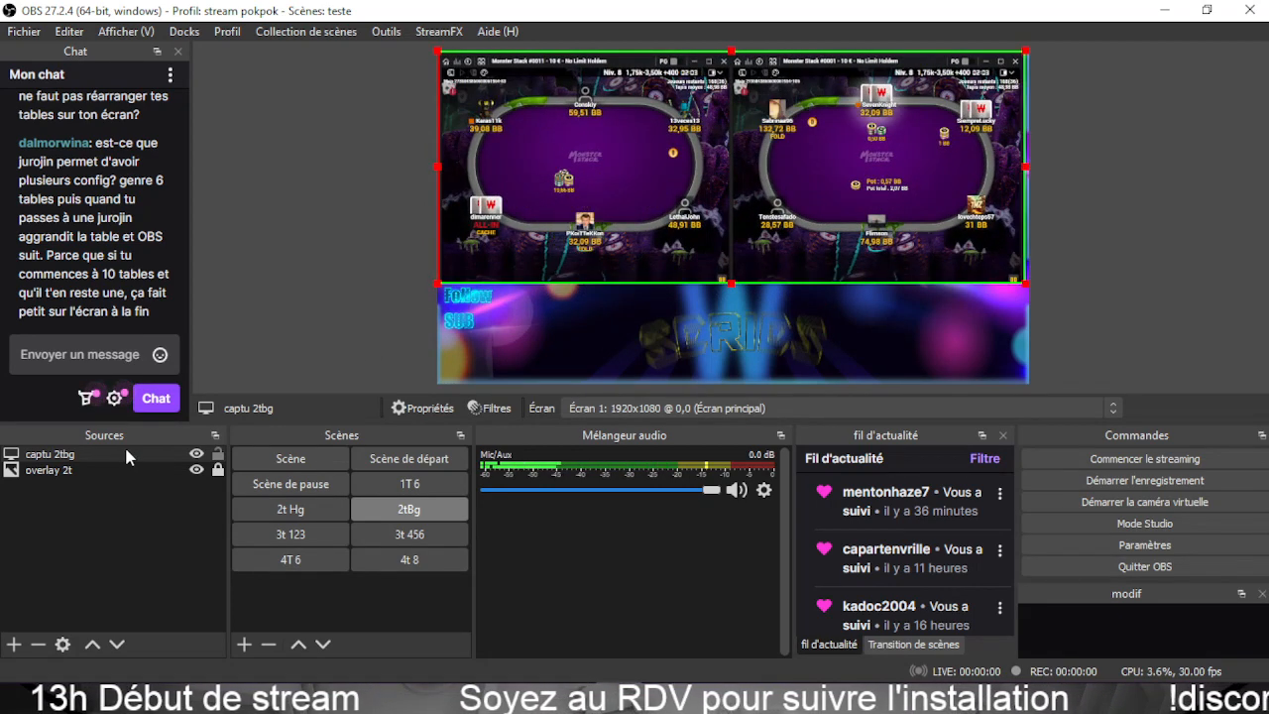
{"action": "left_click", "coordinate": [117, 644]}
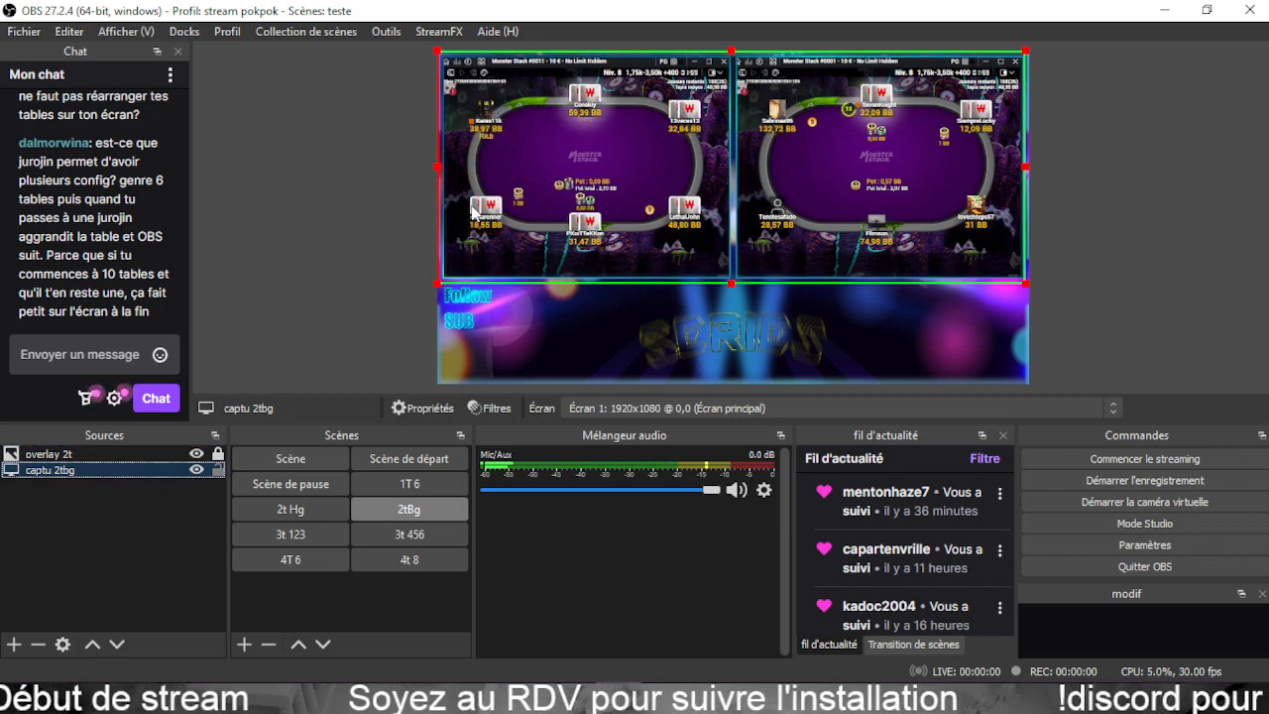
Check how the two lower-row tables fit the overlay frames in a maximised windowed preview projector, closing it when done.
{"action": "right_click", "coordinate": [611, 160]}
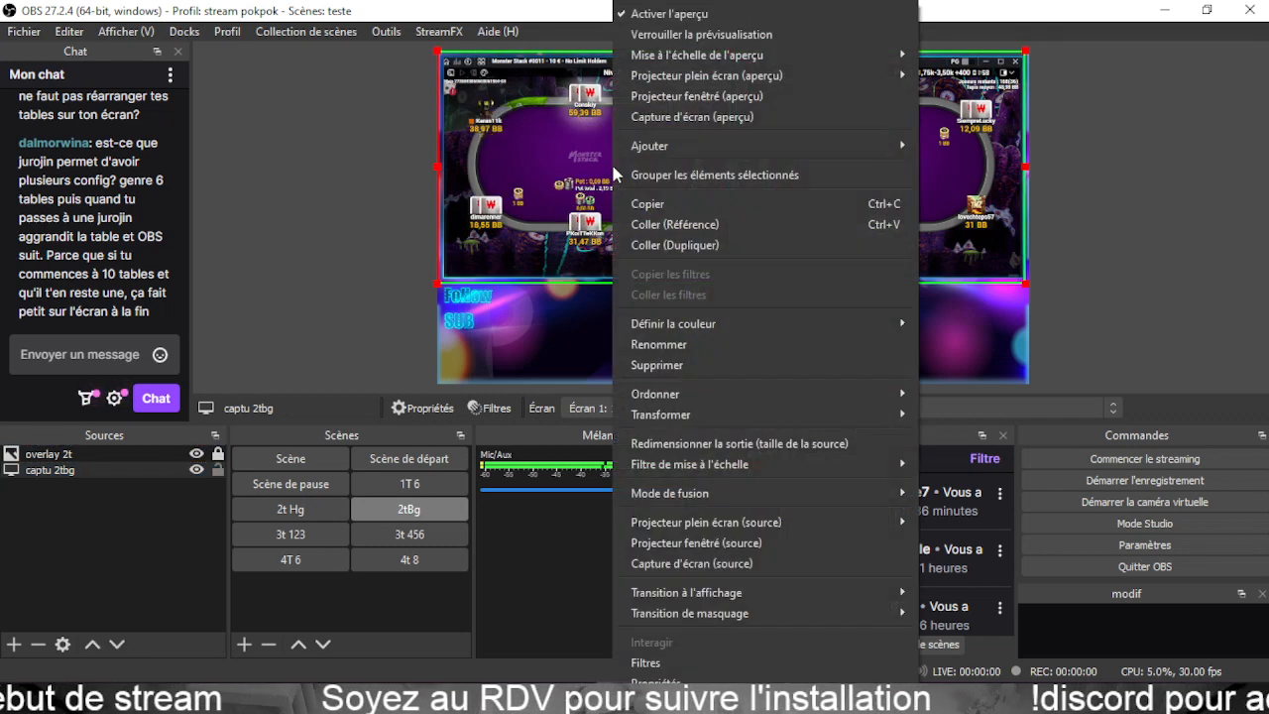
{"action": "left_click", "coordinate": [676, 96]}
{"action": "left_click", "coordinate": [798, 198]}
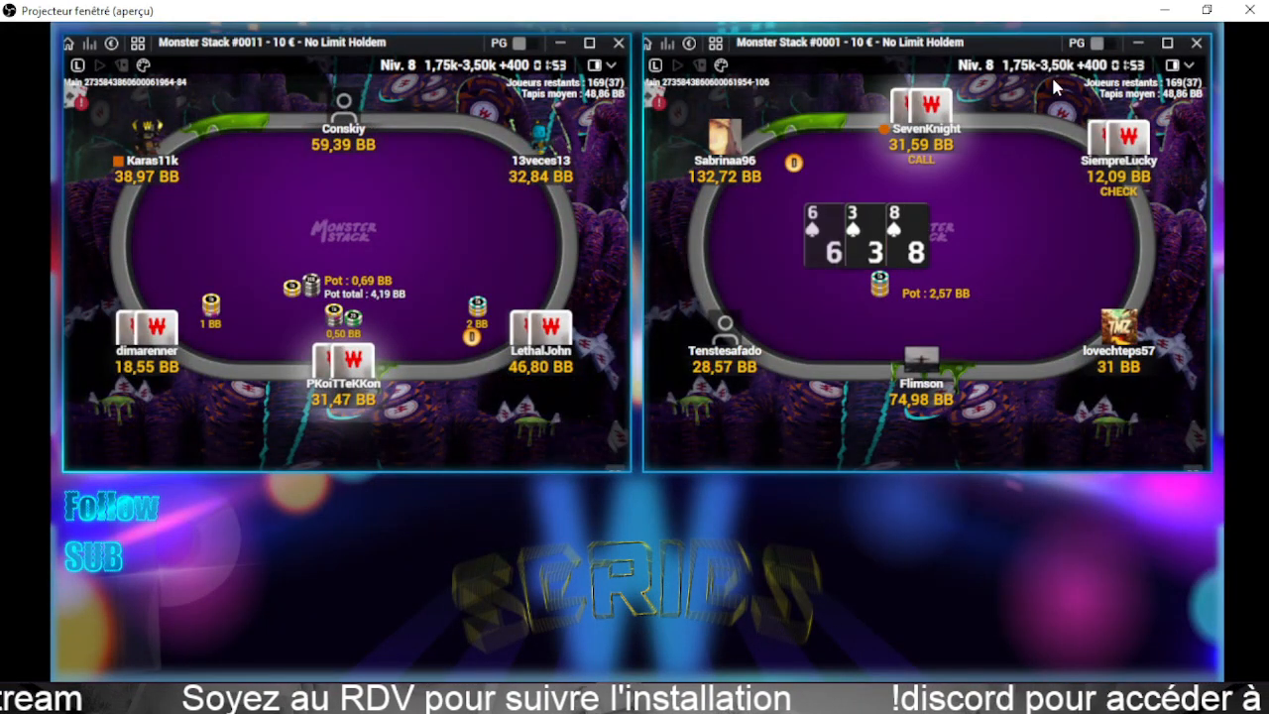
{"action": "left_click", "coordinate": [1251, 9]}
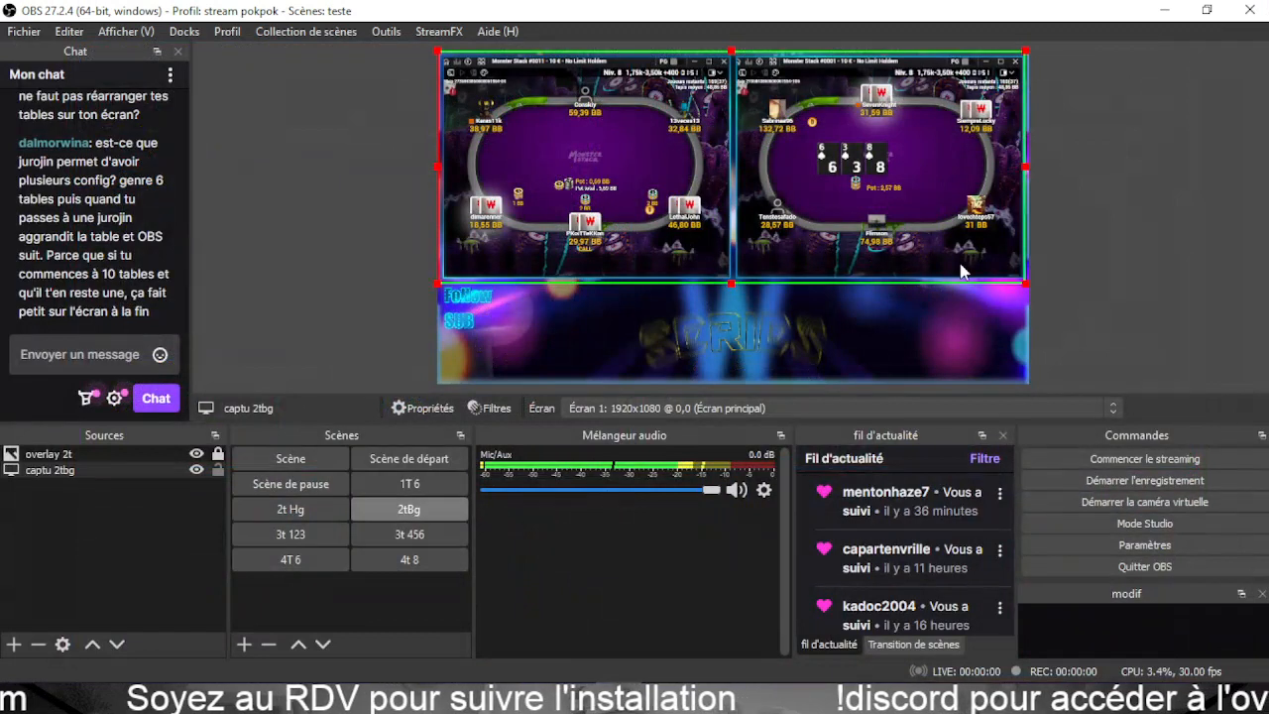
Shrink the captu 2tbg capture slightly and nudge it right to centre both tables in the overlay frames.
{"action": "left_click_drag", "start_coordinate": [731, 284], "coordinate": [733, 281]}
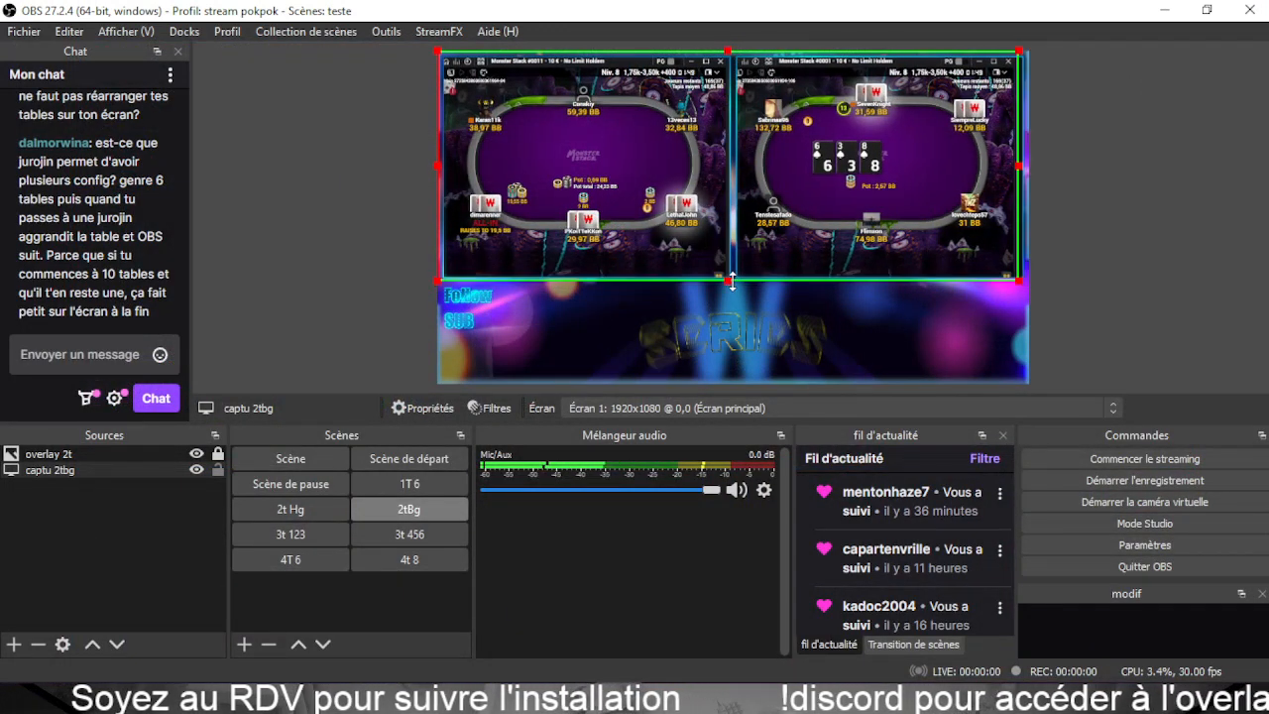
{"action": "key", "text": "Right"}
{"action": "key", "text": "Right"}
{"action": "key", "text": "Right"}
{"action": "key", "text": "Right"}
{"action": "key", "text": "Right"}
{"action": "key", "text": "Right"}
{"action": "key", "text": "Right"}
{"action": "key", "text": "Right"}
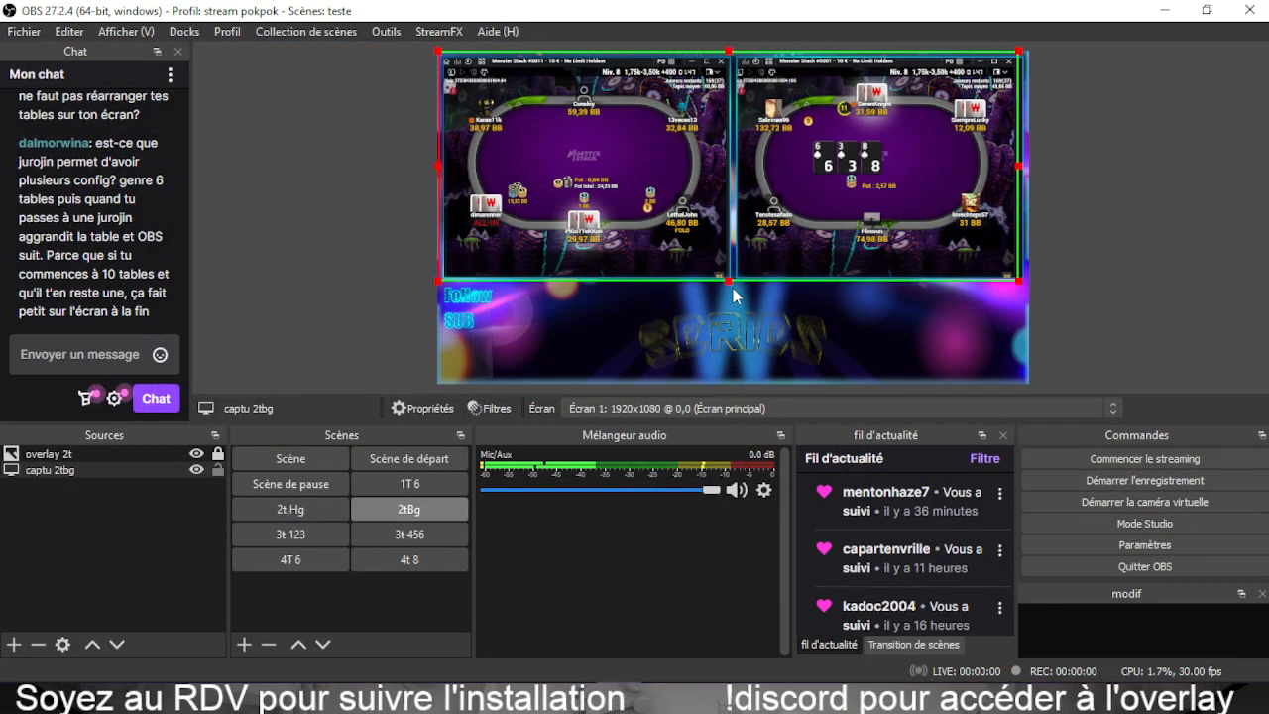
{"action": "key", "text": "Right"}
{"action": "key", "text": "Right"}
{"action": "key", "text": "Right"}
{"action": "key", "text": "Right"}
{"action": "key", "text": "Right"}
{"action": "key", "text": "Right"}
{"action": "key", "text": "Right"}
{"action": "key", "text": "Right"}
{"action": "key", "text": "Right"}
{"action": "key", "text": "Right"}
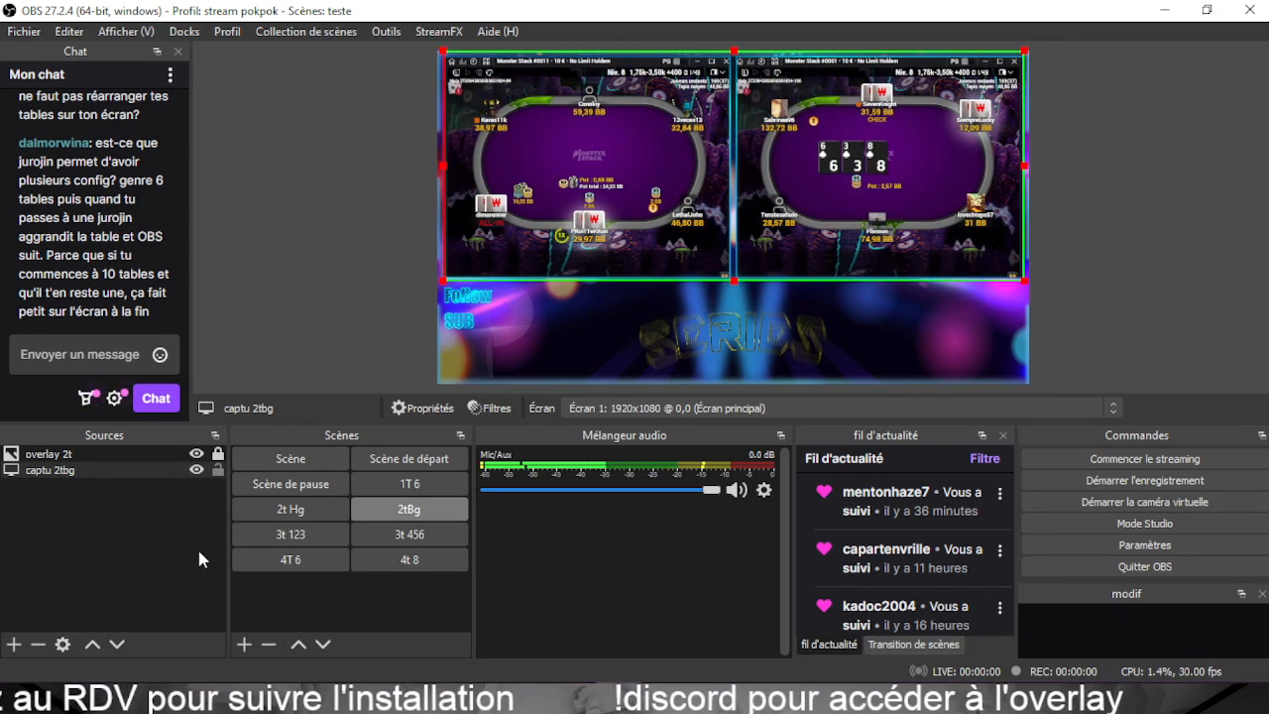
Lock the captu 2tbg source and switch to the 3t 123 scene with nothing selected.
{"action": "left_click", "coordinate": [128, 513]}
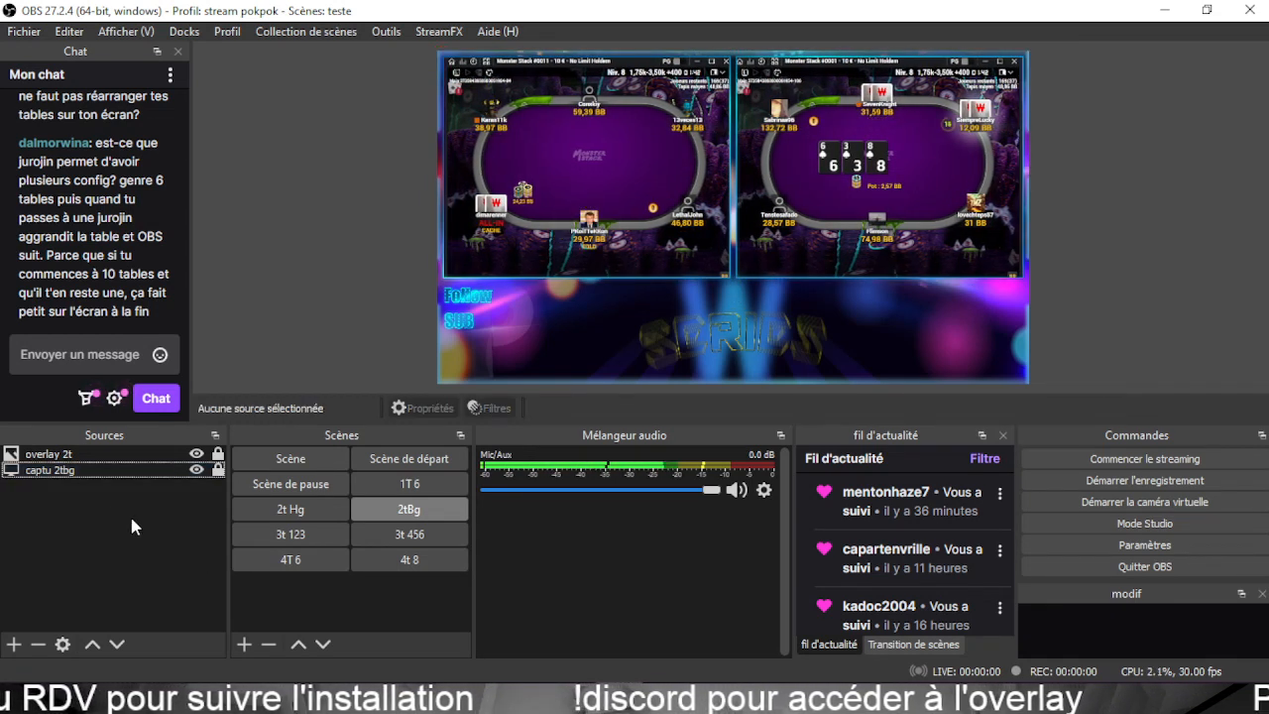
{"action": "left_click", "coordinate": [287, 533]}
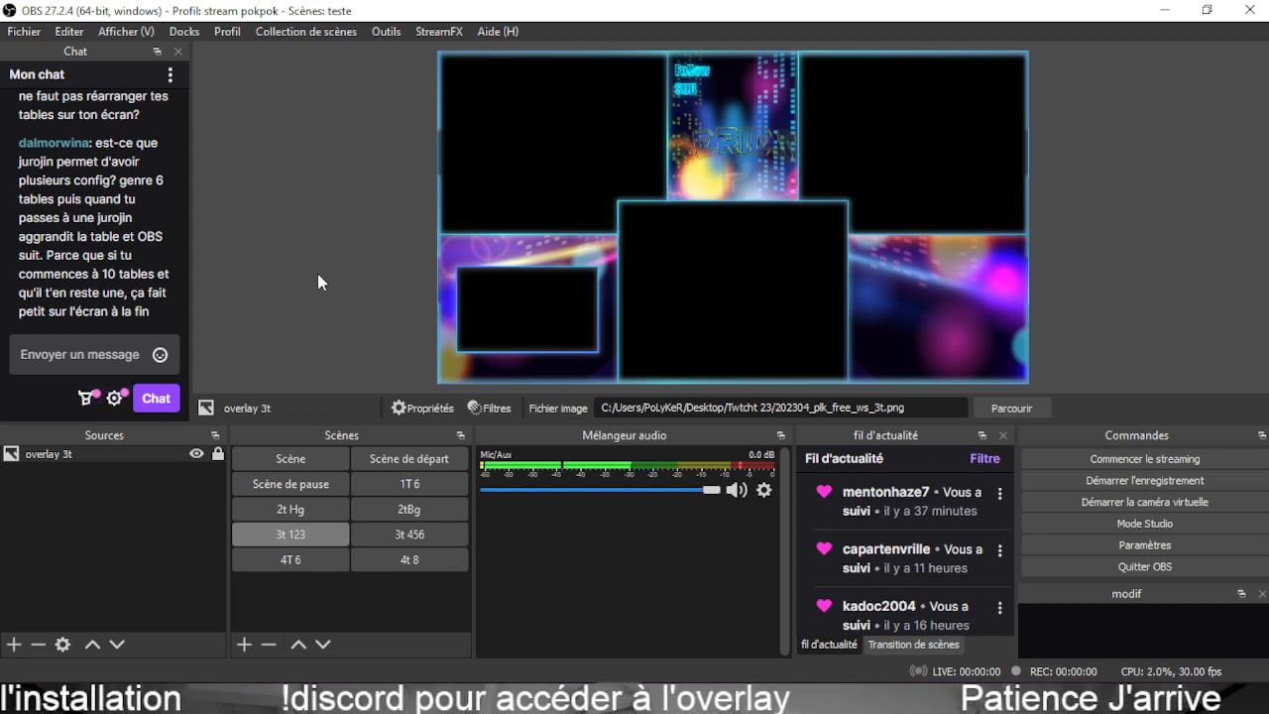
{"action": "left_click", "coordinate": [300, 251]}
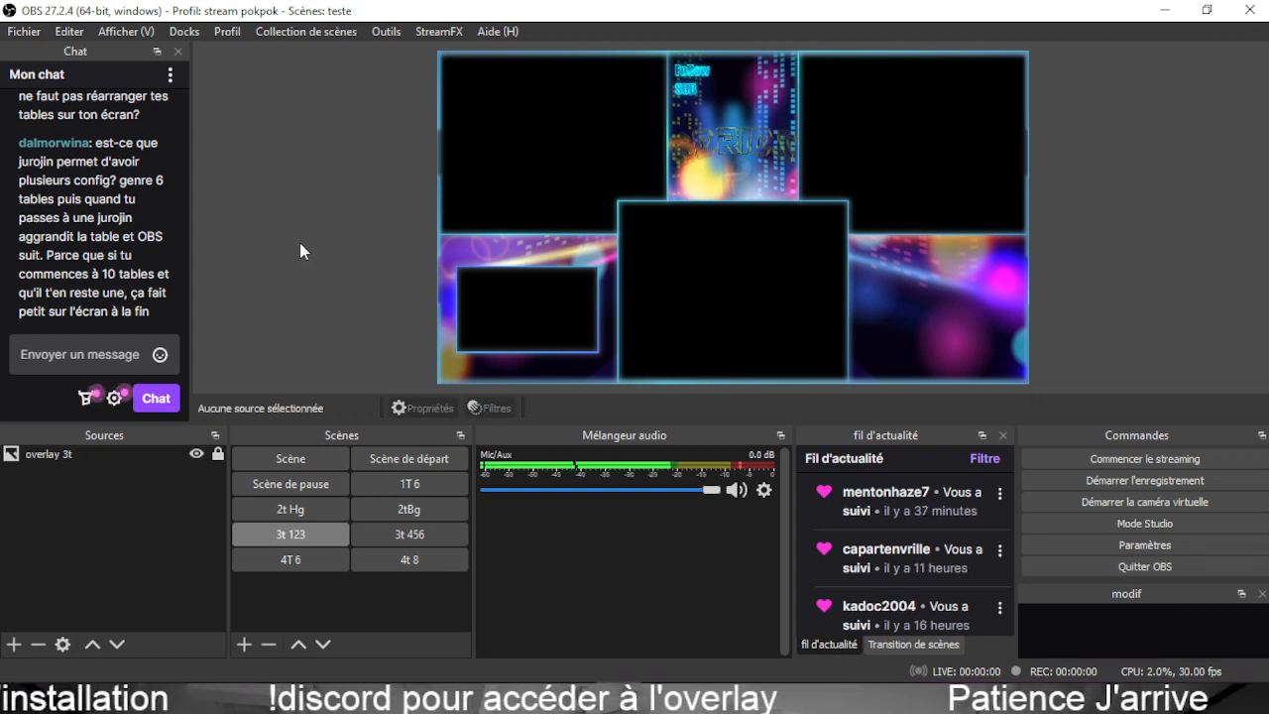
{"action": "left_click", "coordinate": [14, 644]}
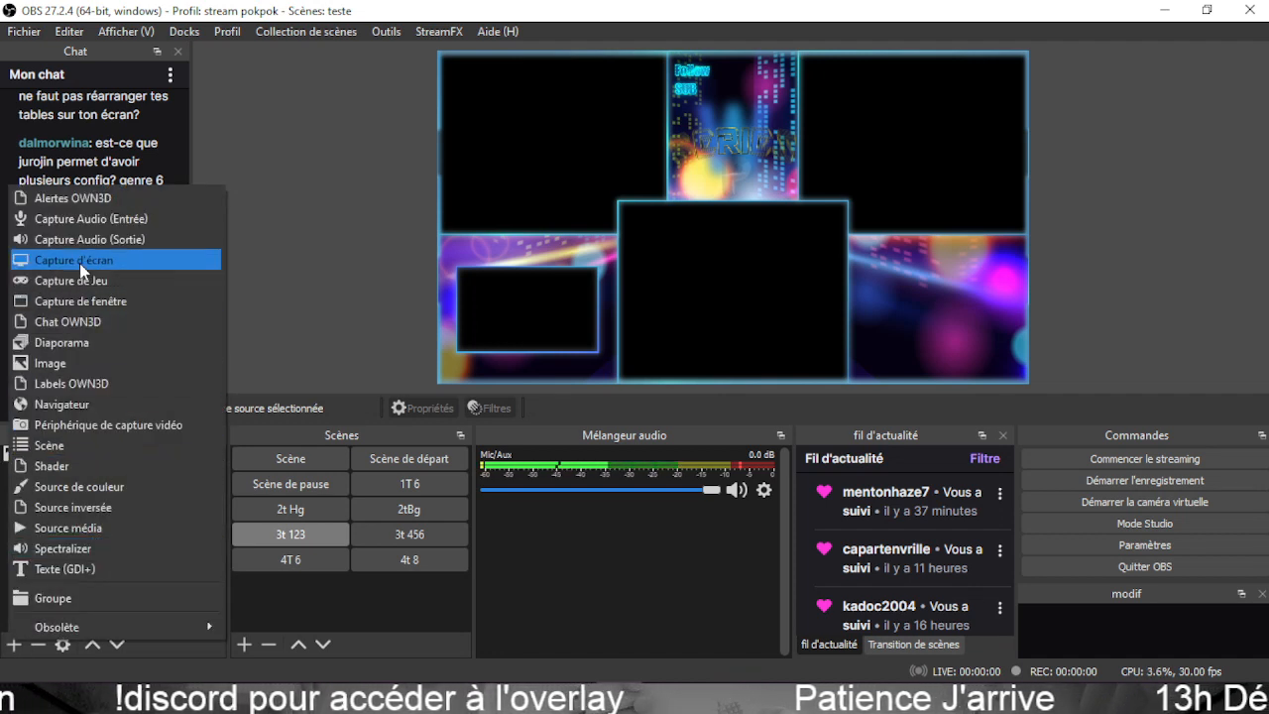
{"action": "left_click", "coordinate": [381, 457]}
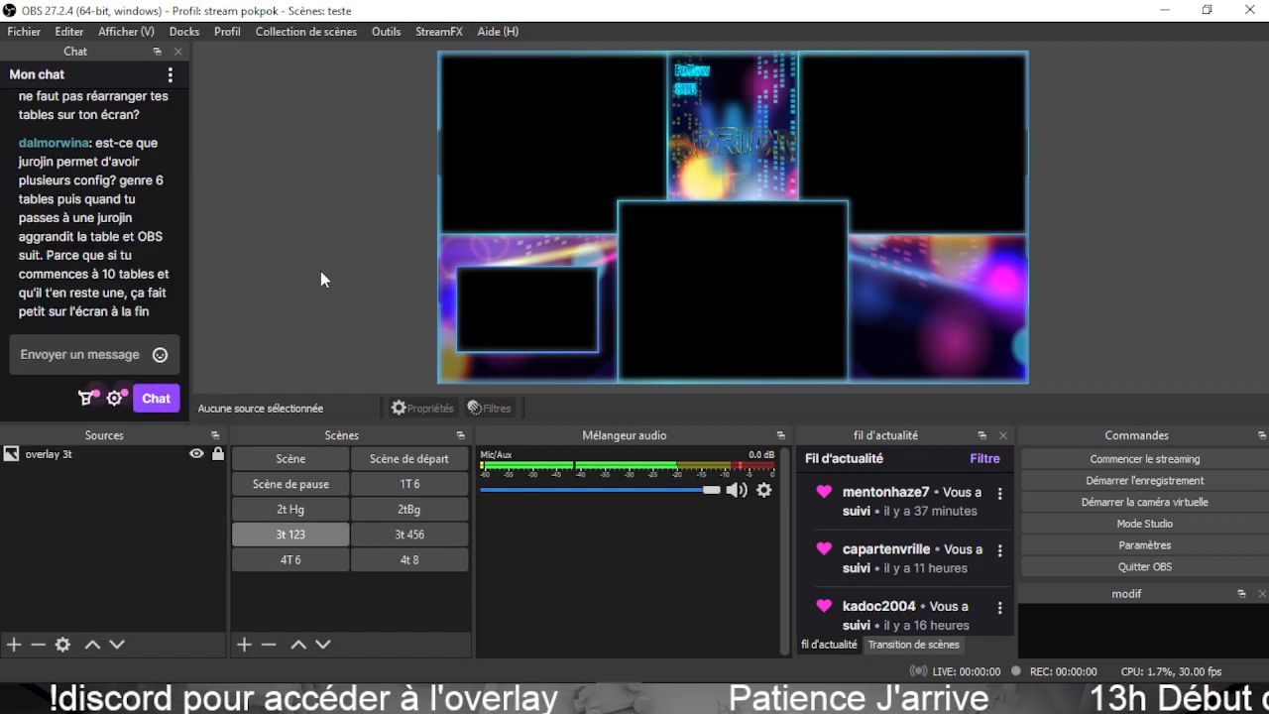
Lock the 1t 1 source in the 1T 6 scene and copy it.
{"action": "left_click", "coordinate": [410, 483]}
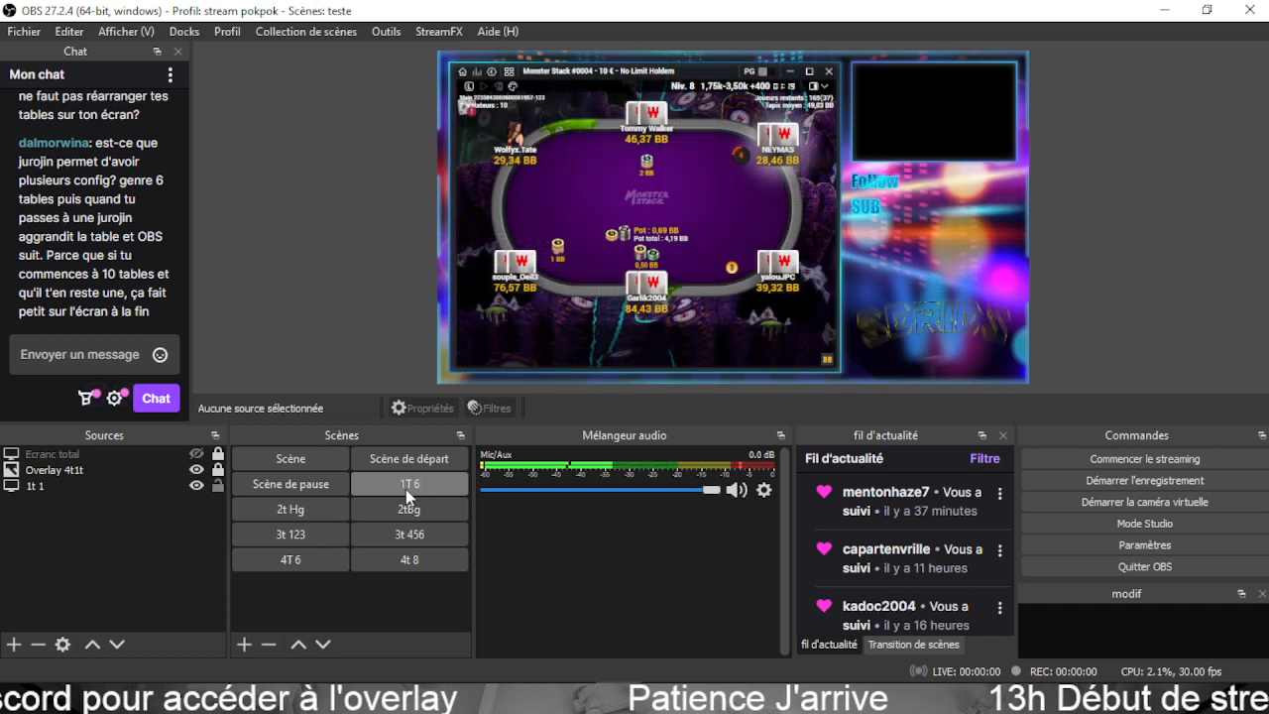
{"action": "left_click", "coordinate": [38, 485]}
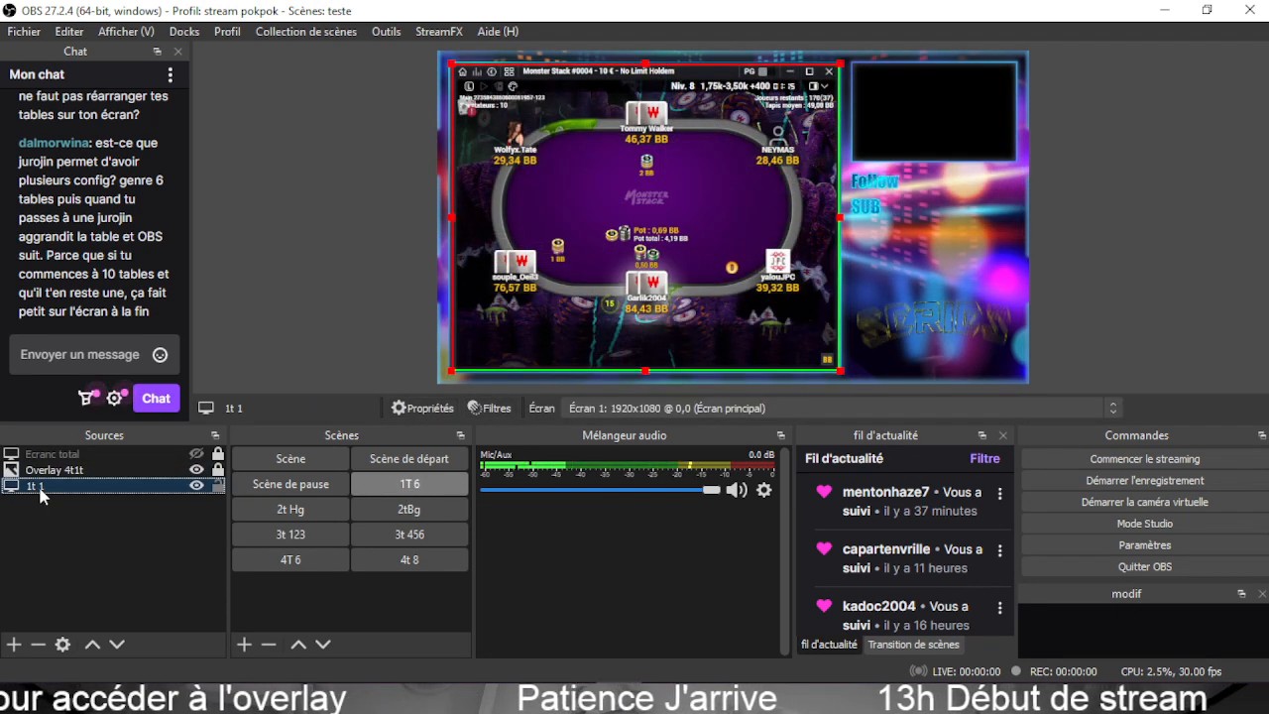
{"action": "left_click", "coordinate": [218, 486]}
{"action": "left_click", "coordinate": [194, 486]}
{"action": "left_click", "coordinate": [194, 486]}
{"action": "right_click", "coordinate": [128, 483]}
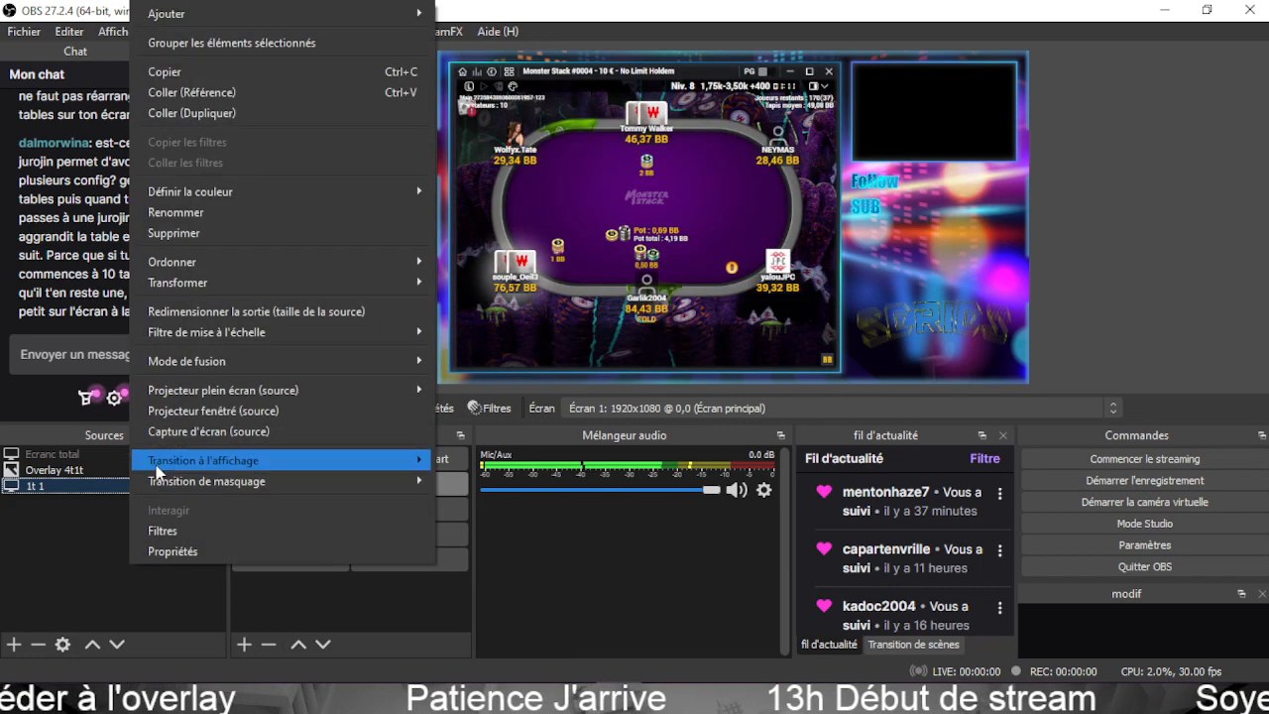
{"action": "left_click", "coordinate": [213, 73]}
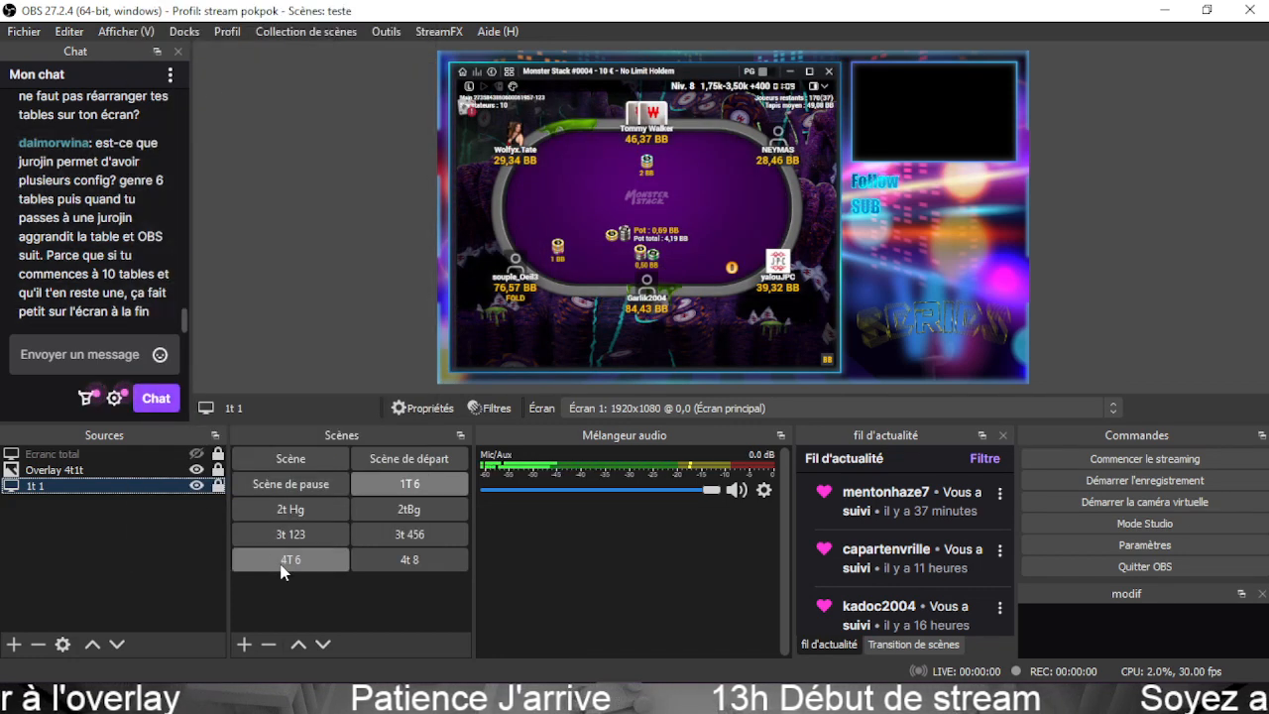
Paste 1t 1 as a reference into the 3t 123 scene and shrink it to roughly the overlay's upper-left frame.
{"action": "left_click", "coordinate": [309, 534]}
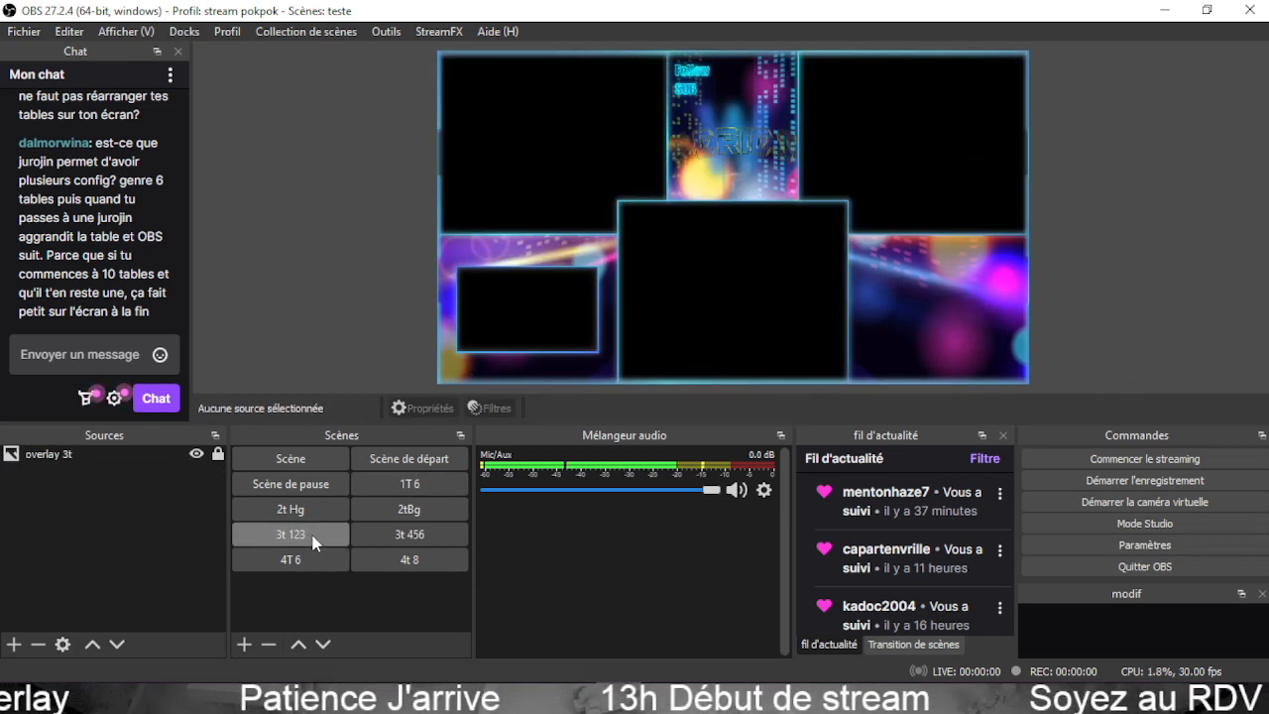
{"action": "right_click", "coordinate": [126, 495]}
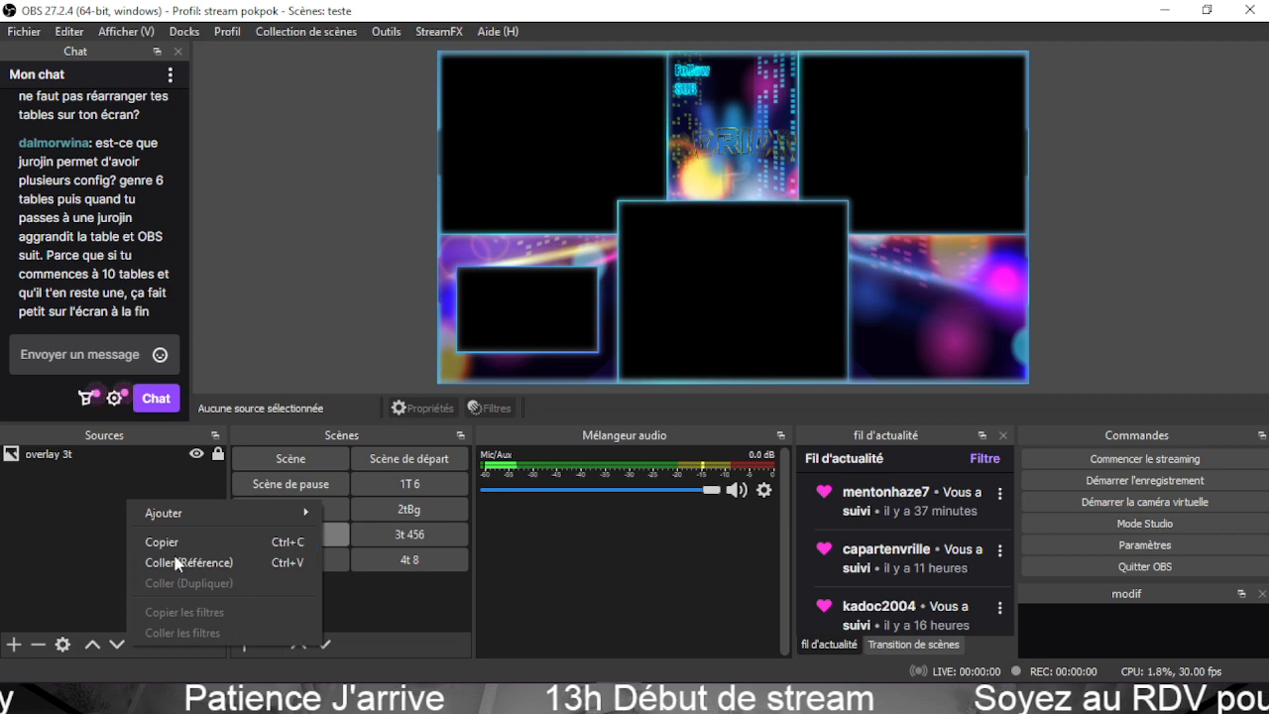
{"action": "left_click", "coordinate": [175, 556]}
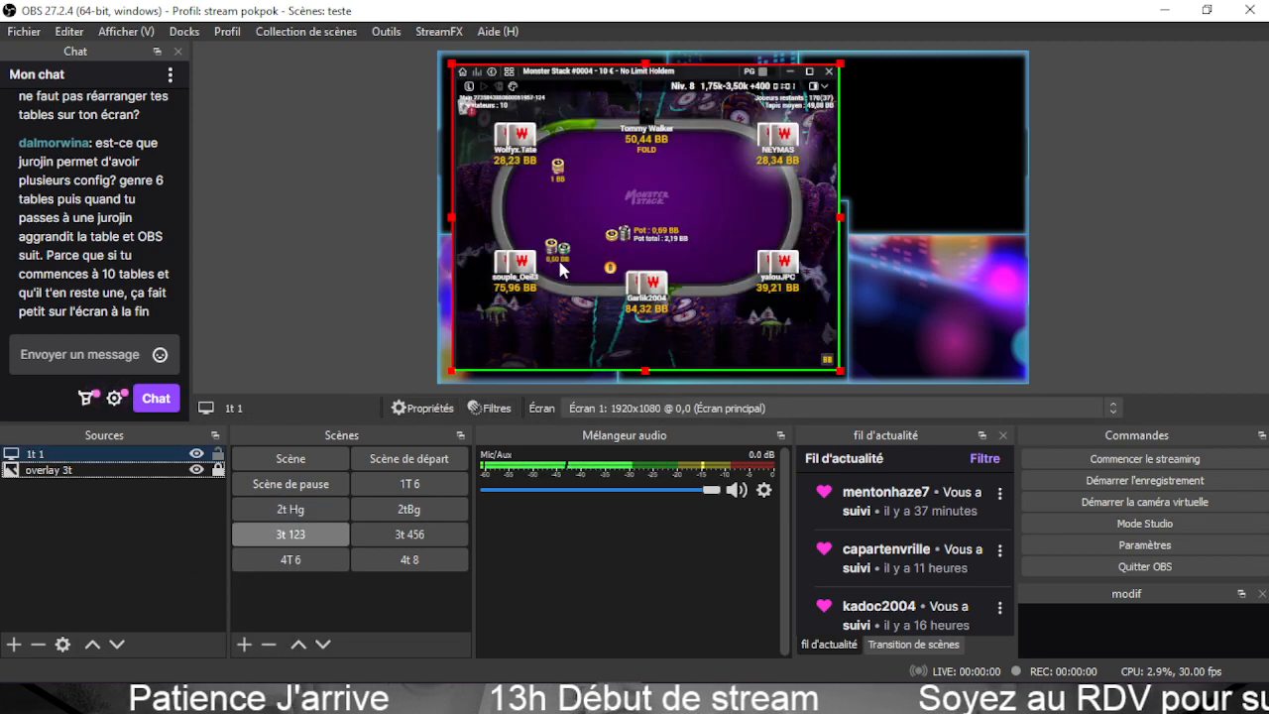
{"action": "left_click_drag", "start_coordinate": [841, 370], "coordinate": [649, 220]}
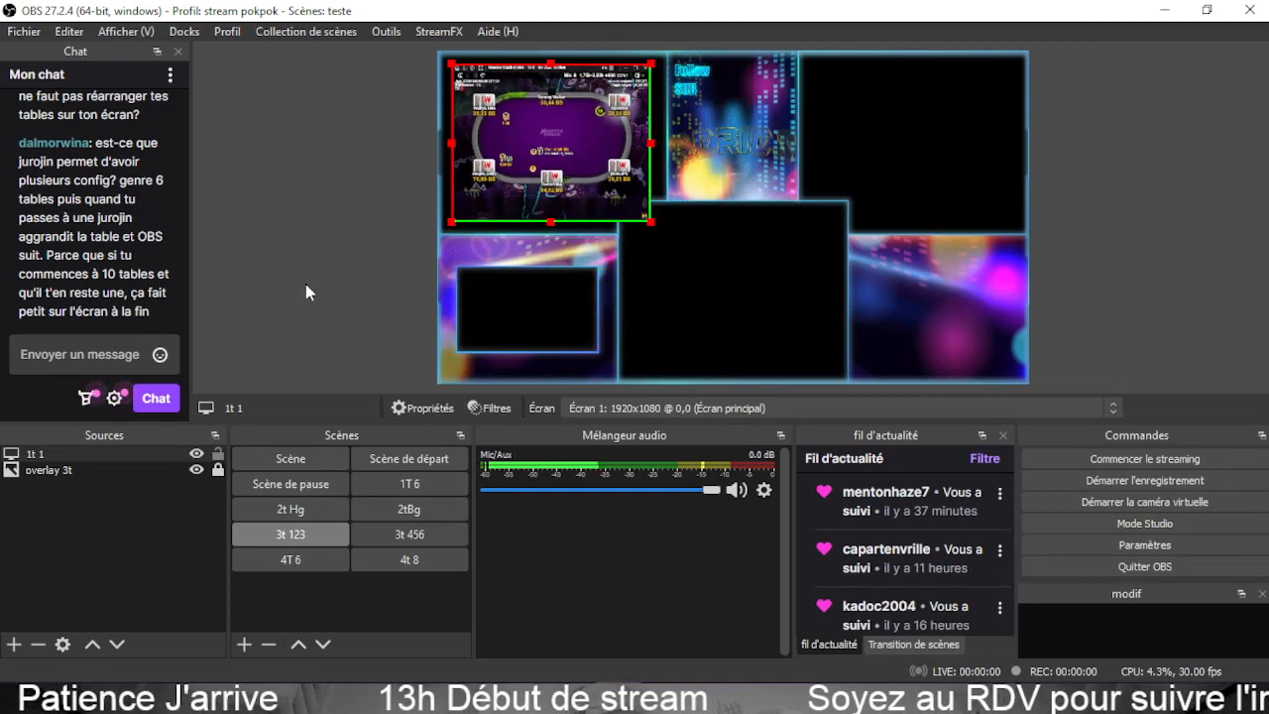
{"action": "left_click", "coordinate": [287, 176]}
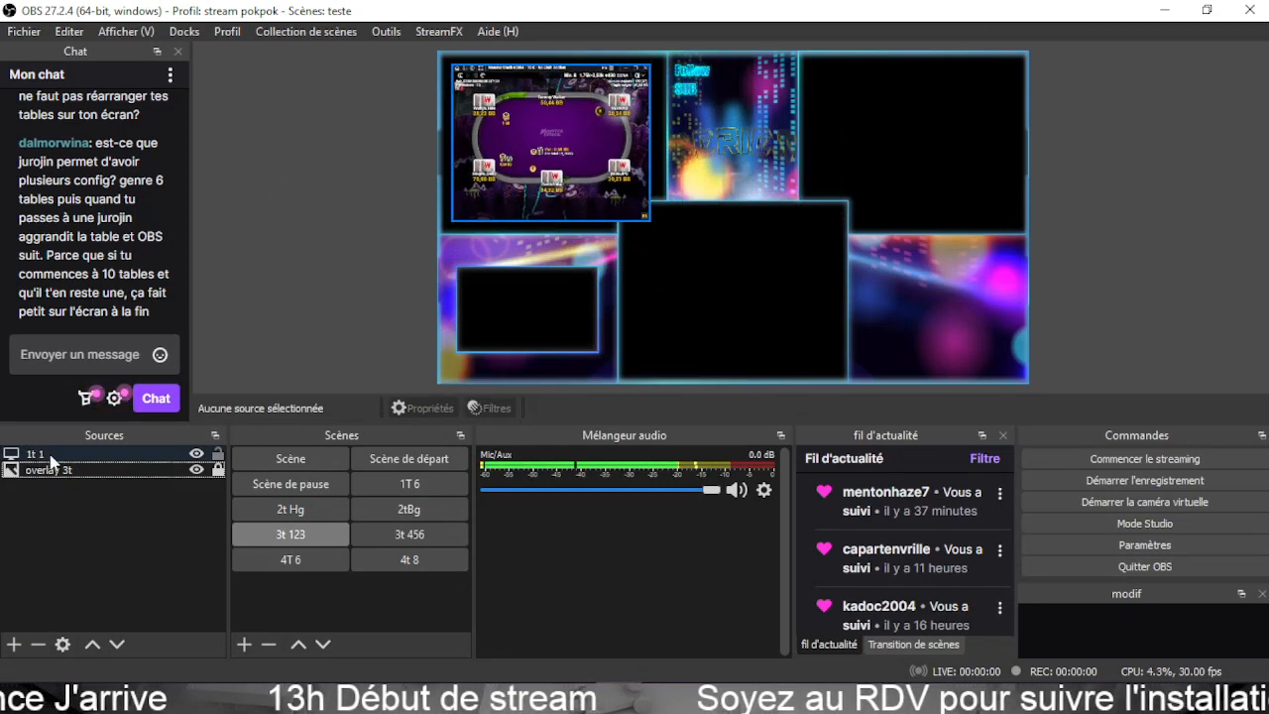
{"action": "left_click", "coordinate": [15, 644]}
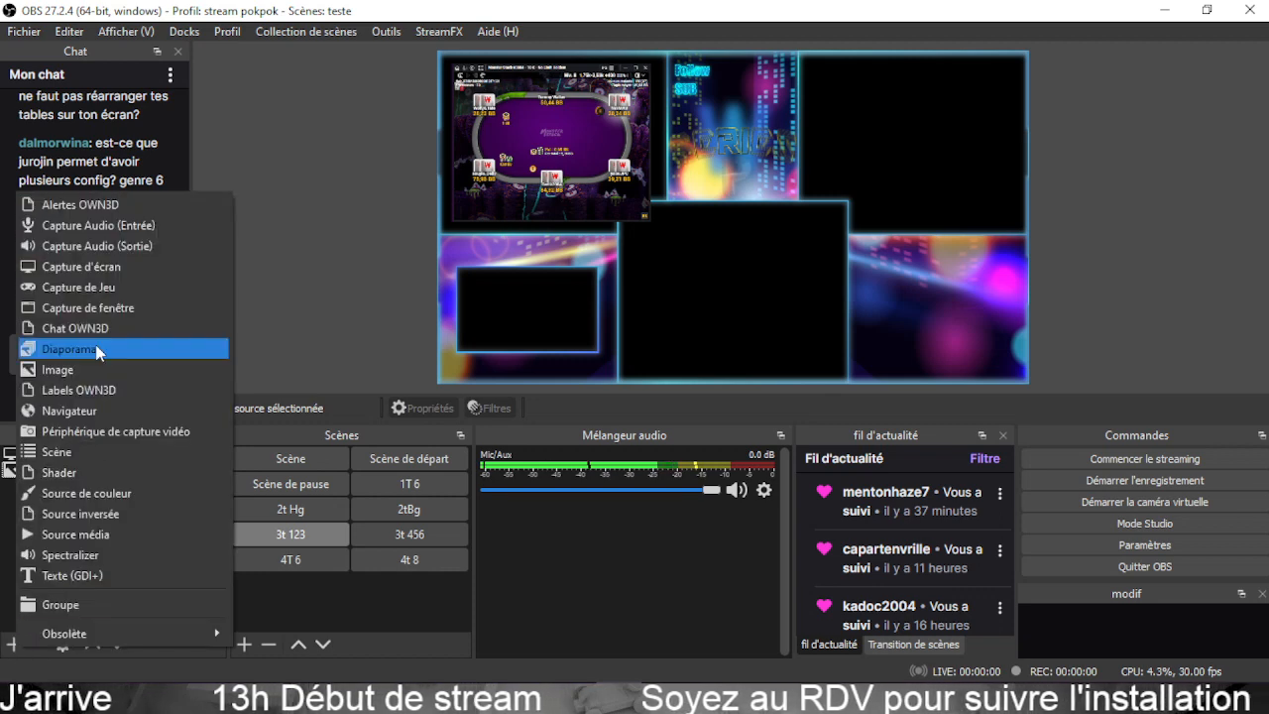
{"action": "left_click", "coordinate": [86, 267]}
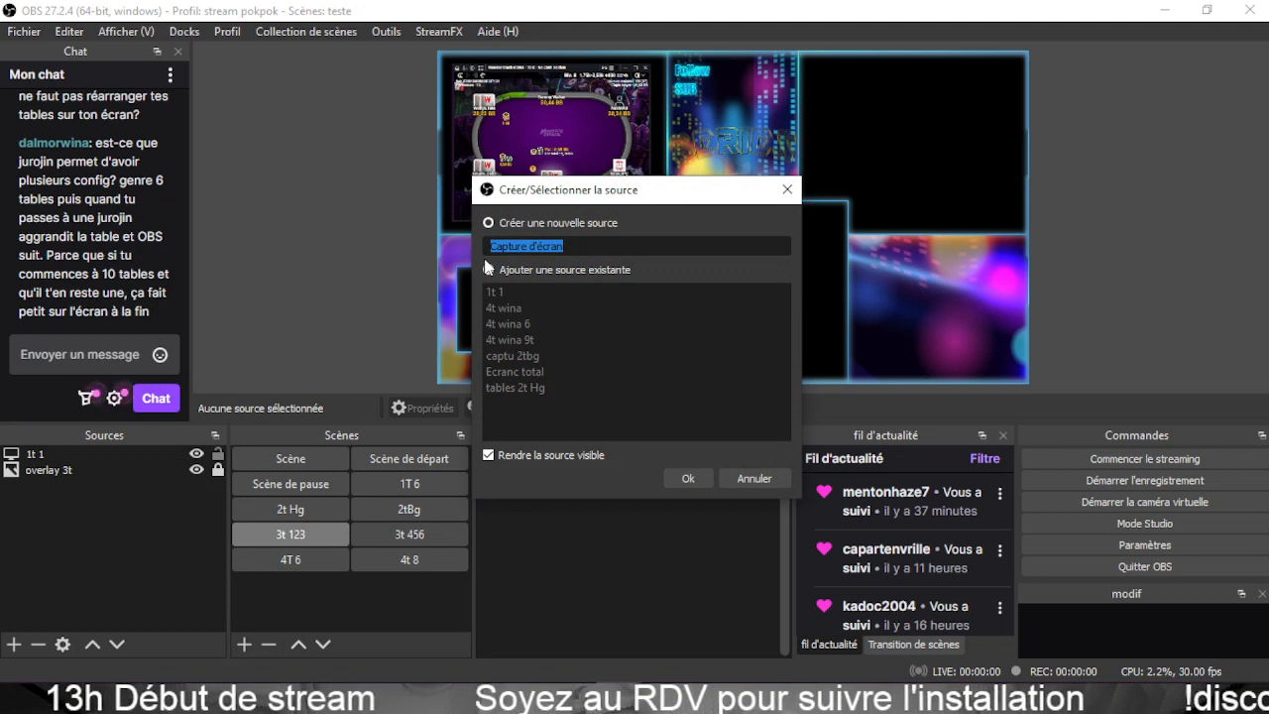
{"action": "left_click", "coordinate": [739, 480]}
Delete the 1t 1 source from the 3t 123 scene.
{"action": "left_click", "coordinate": [136, 455]}
{"action": "right_click", "coordinate": [136, 456]}
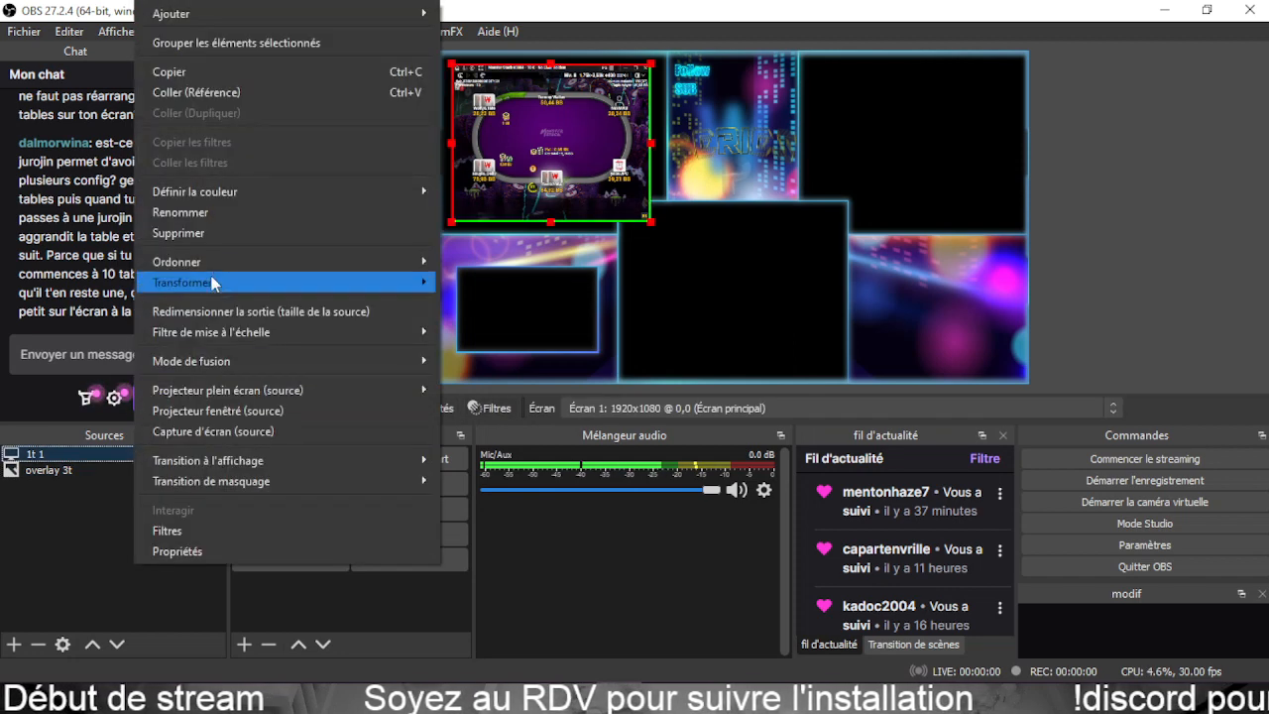
{"action": "left_click", "coordinate": [215, 233]}
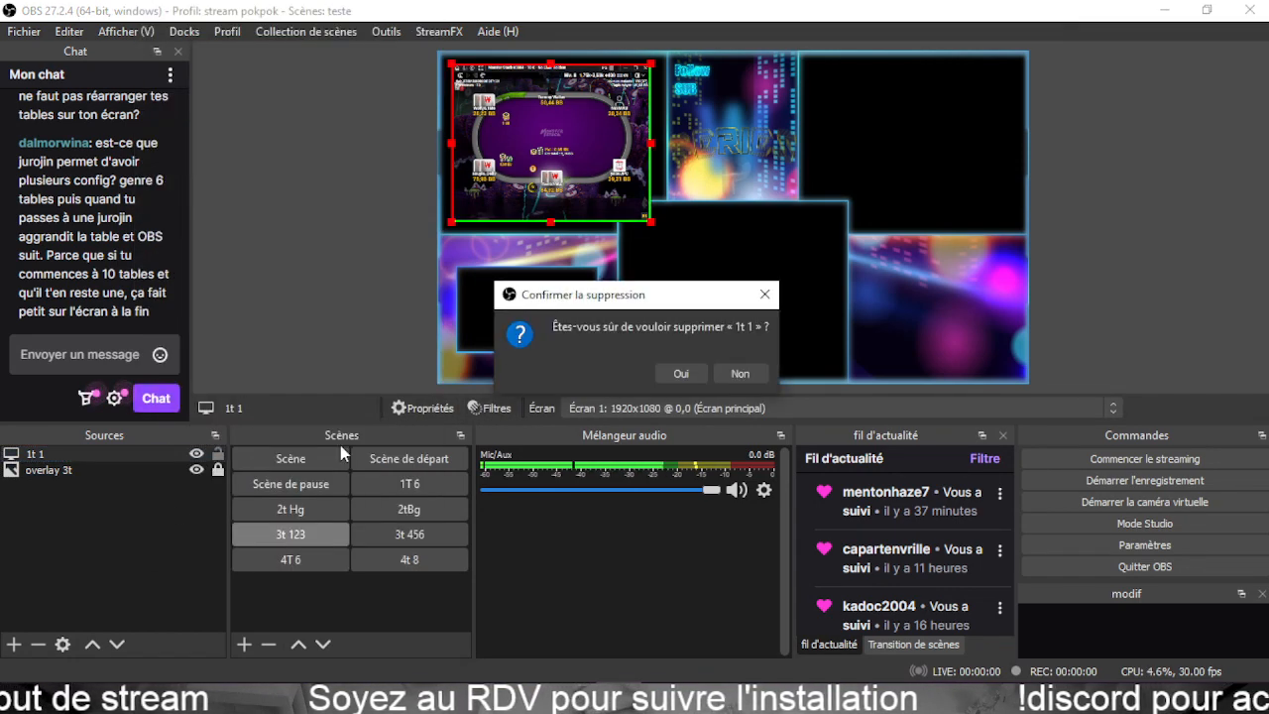
{"action": "left_click", "coordinate": [683, 371]}
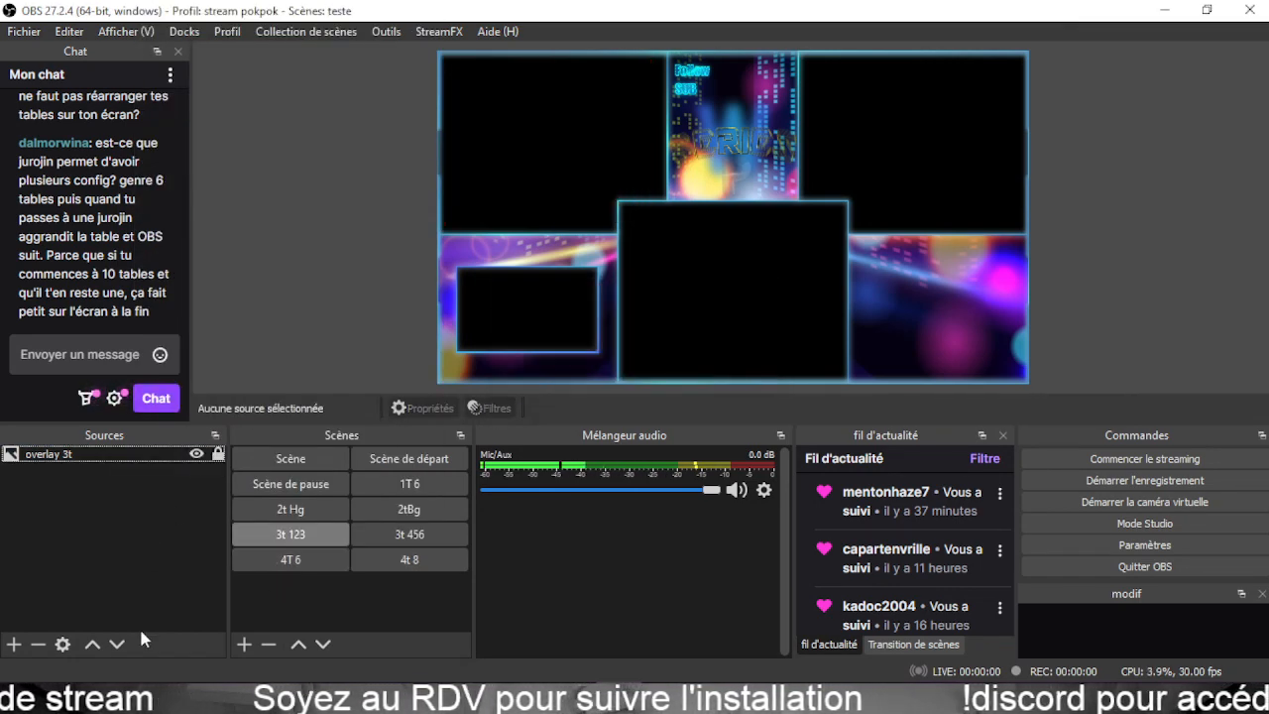
Add a new display capture source named 3t1 to the 3t 123 scene, capturing Écran 1 at 1920x1080.
{"action": "left_click", "coordinate": [10, 645]}
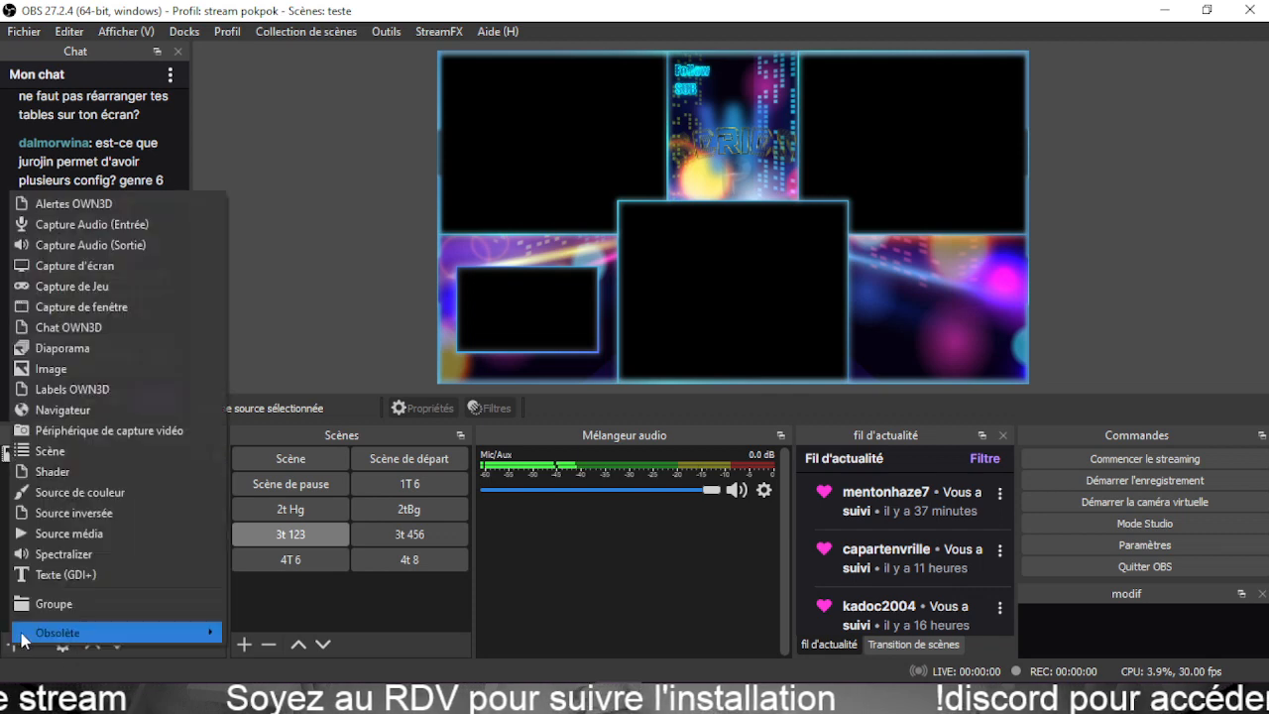
{"action": "left_click", "coordinate": [74, 266]}
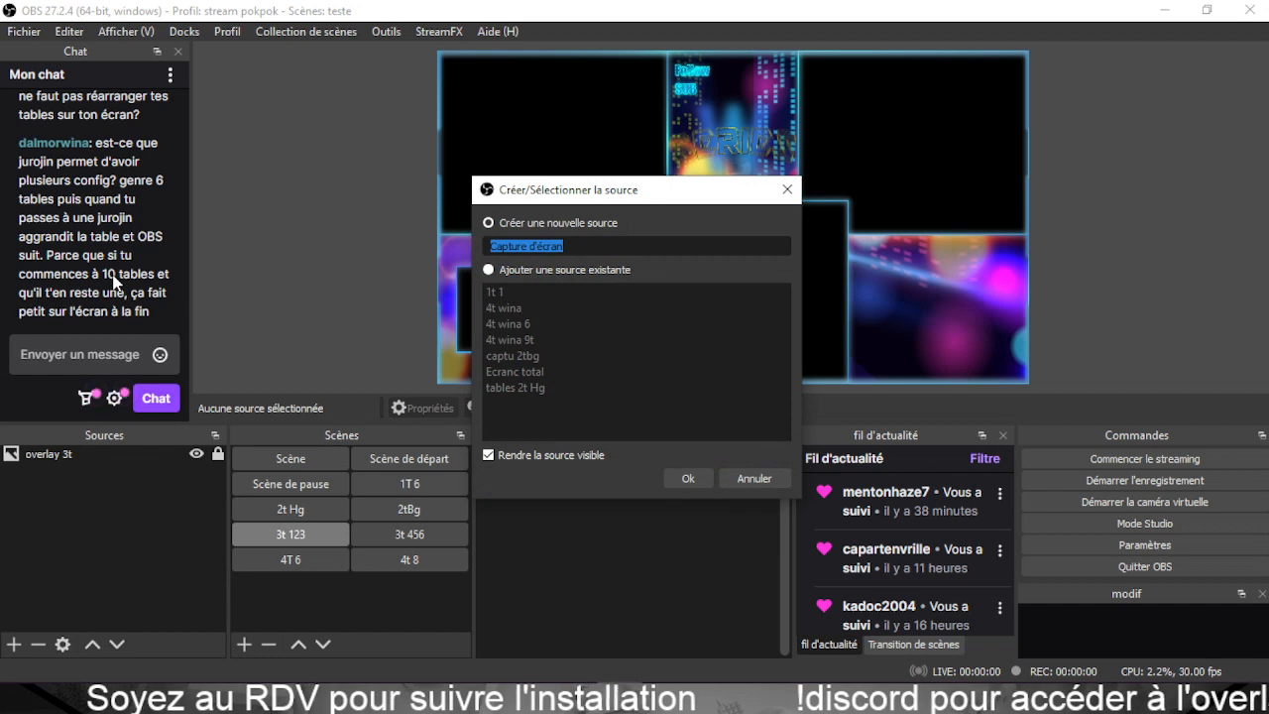
{"action": "type", "text": "3t1"}
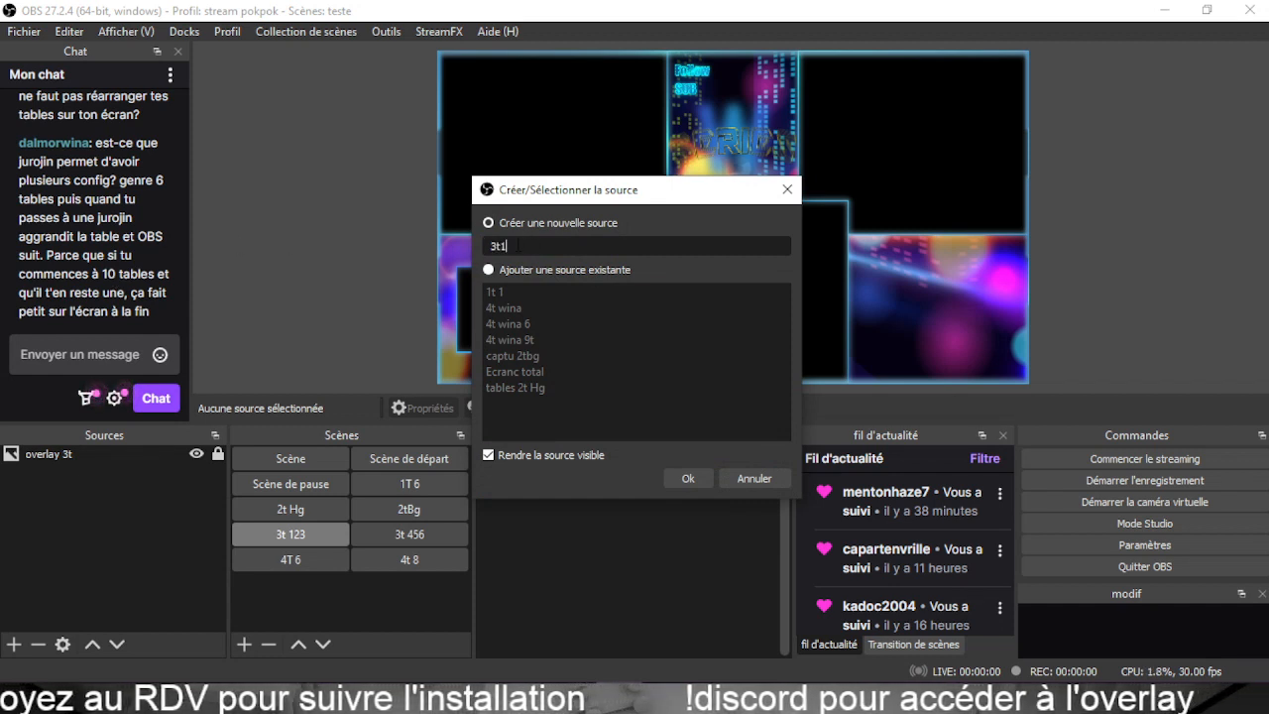
{"action": "left_click", "coordinate": [690, 480]}
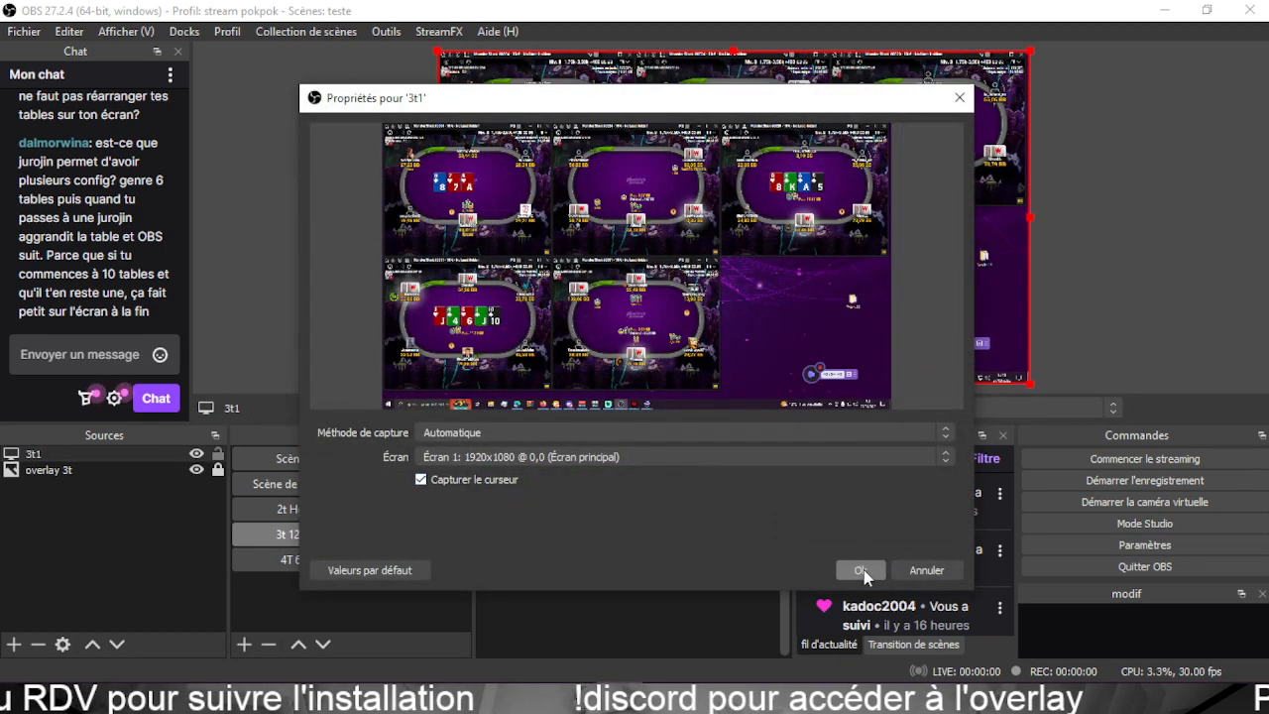
{"action": "left_click", "coordinate": [860, 571]}
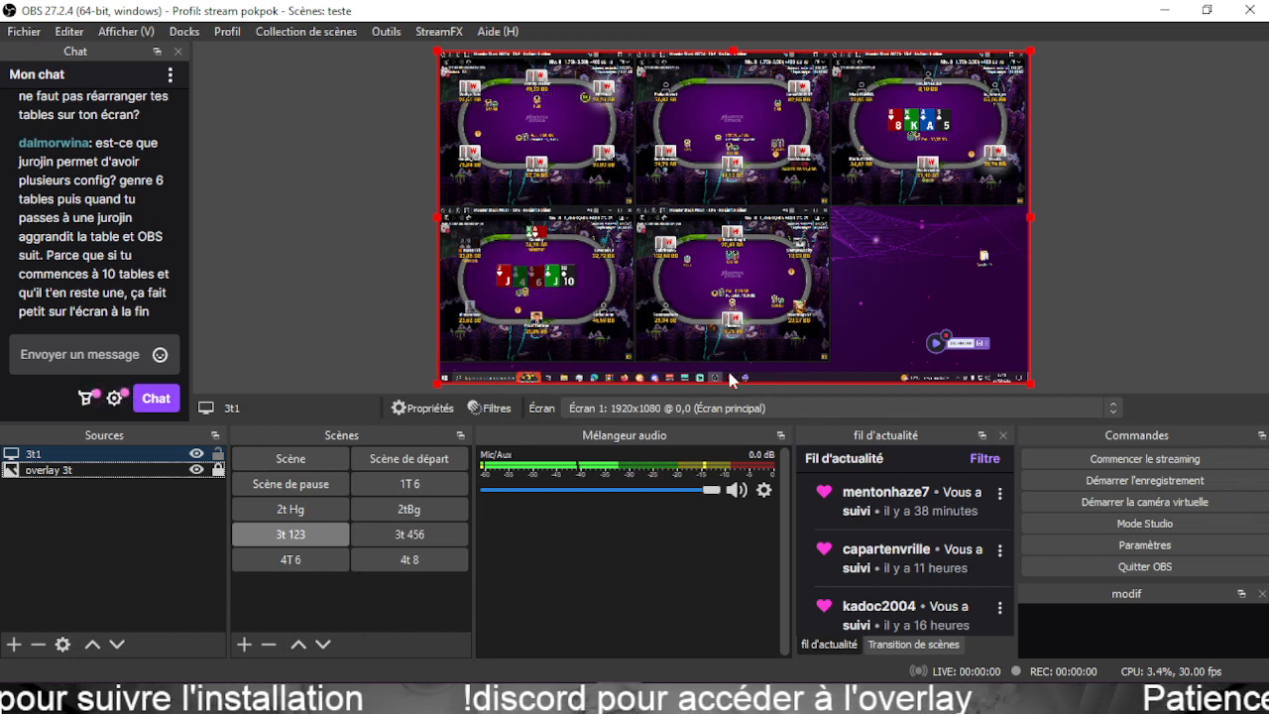
Crop the 3t1 capture from its lower and right edges to only the first poker table, then deselect it.
{"action": "left_click_drag", "start_coordinate": [735, 385], "coordinate": [740, 206]}
{"action": "left_click_drag", "start_coordinate": [1024, 127], "coordinate": [637, 128]}
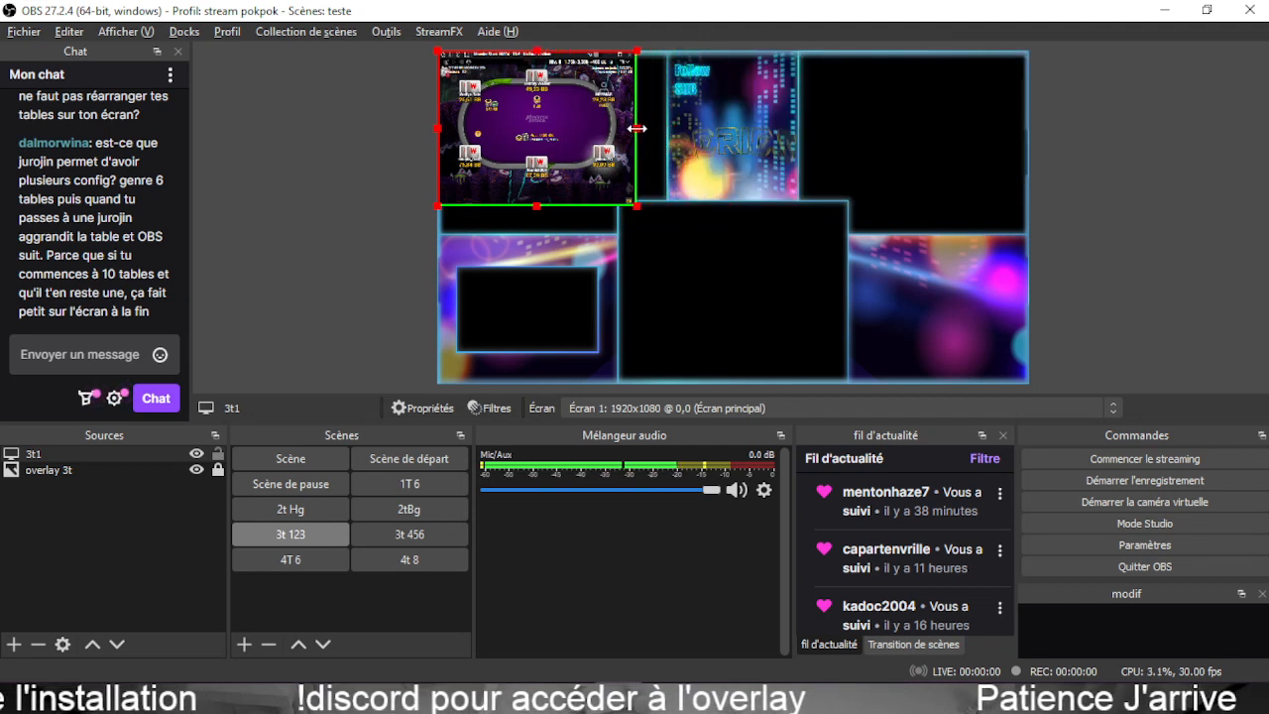
{"action": "left_click", "coordinate": [335, 259]}
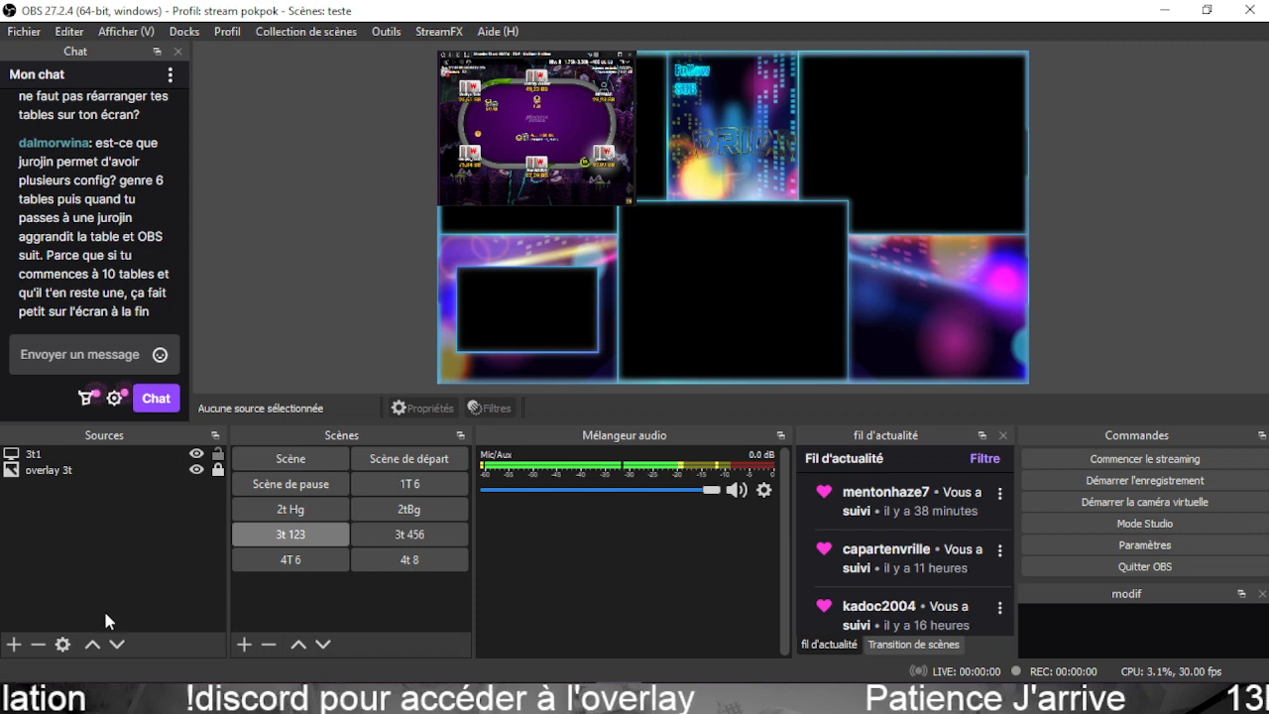
Add another new display capture named 3T 2 to the 3t 123 scene, capturing Écran 1 at 1920x1080.
{"action": "left_click", "coordinate": [14, 645]}
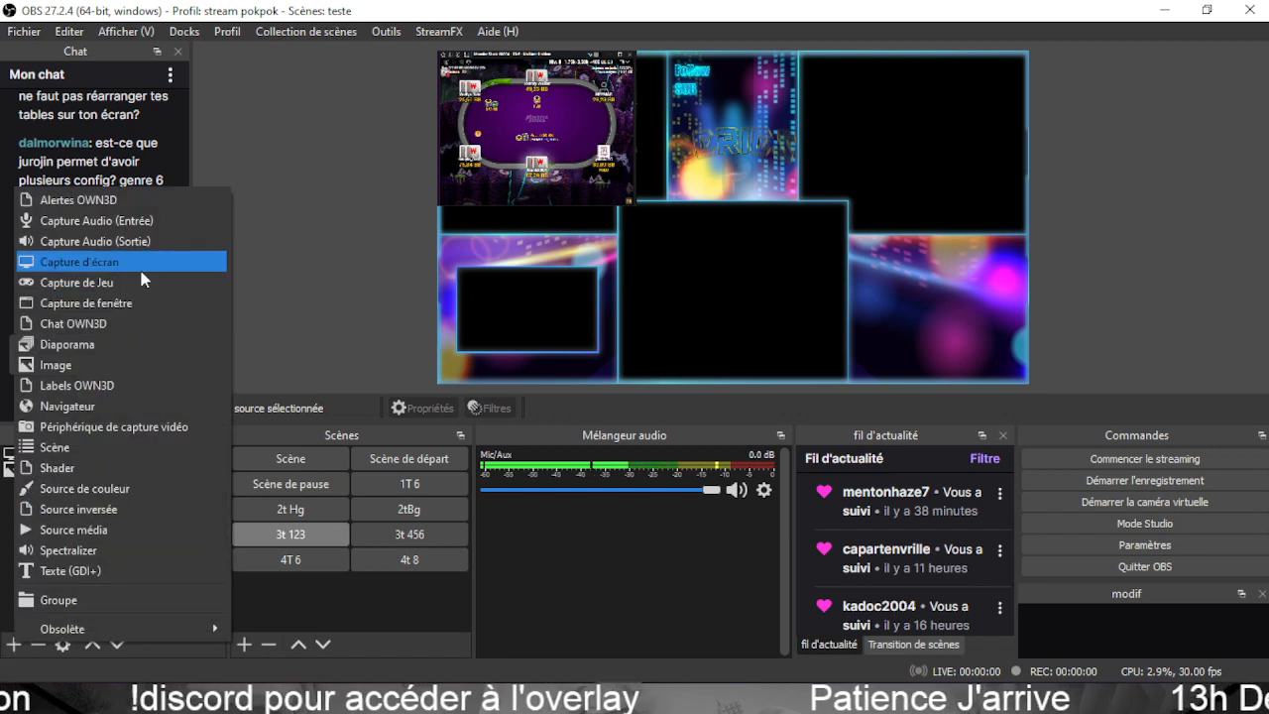
{"action": "left_click", "coordinate": [141, 262]}
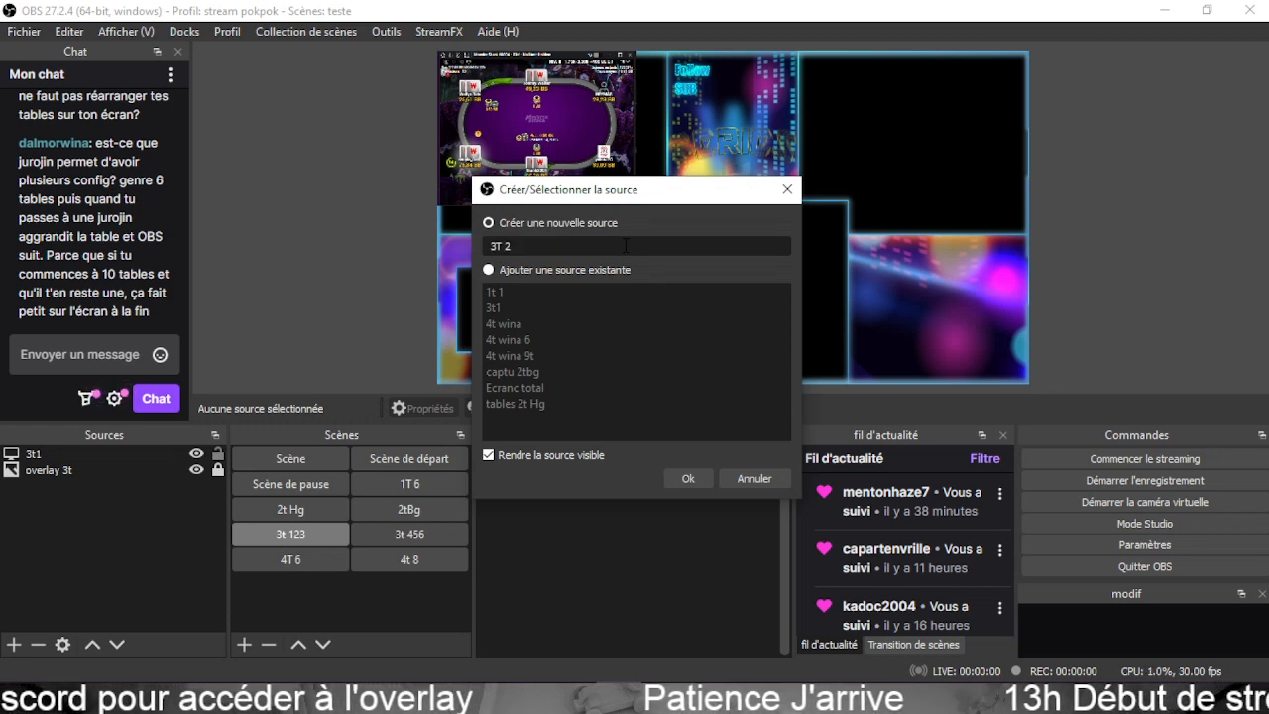
{"action": "left_click", "coordinate": [702, 478]}
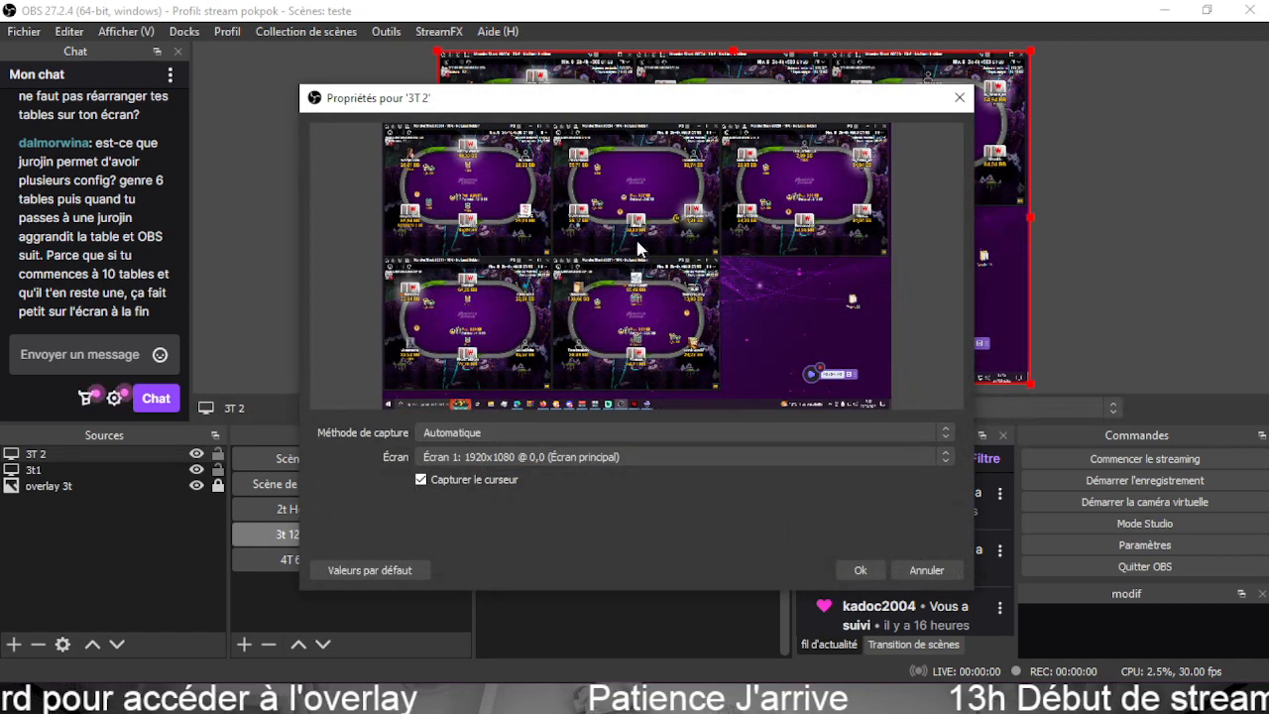
{"action": "left_click", "coordinate": [861, 571]}
Crop the 3T 2 capture to the middle table of the upper row and move it over the overlay's upper-right frame.
{"action": "left_click_drag", "start_coordinate": [733, 383], "coordinate": [731, 206]}
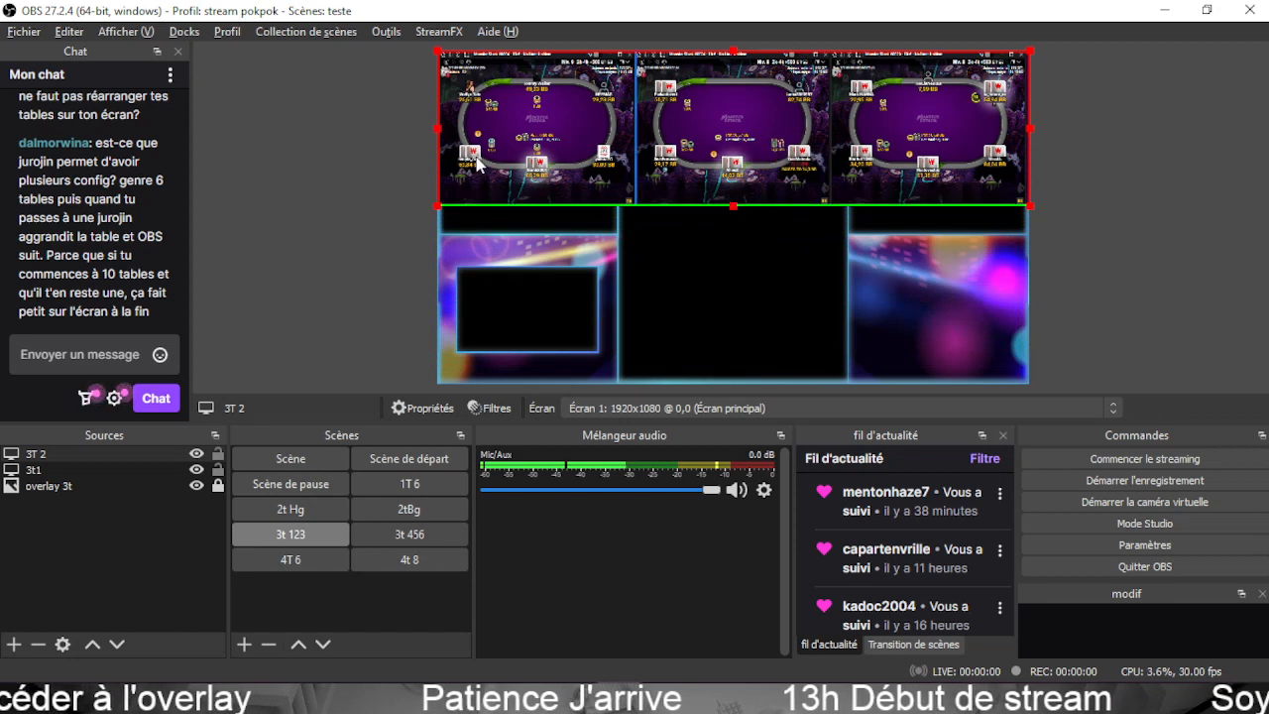
{"action": "left_click_drag", "start_coordinate": [439, 127], "coordinate": [635, 127]}
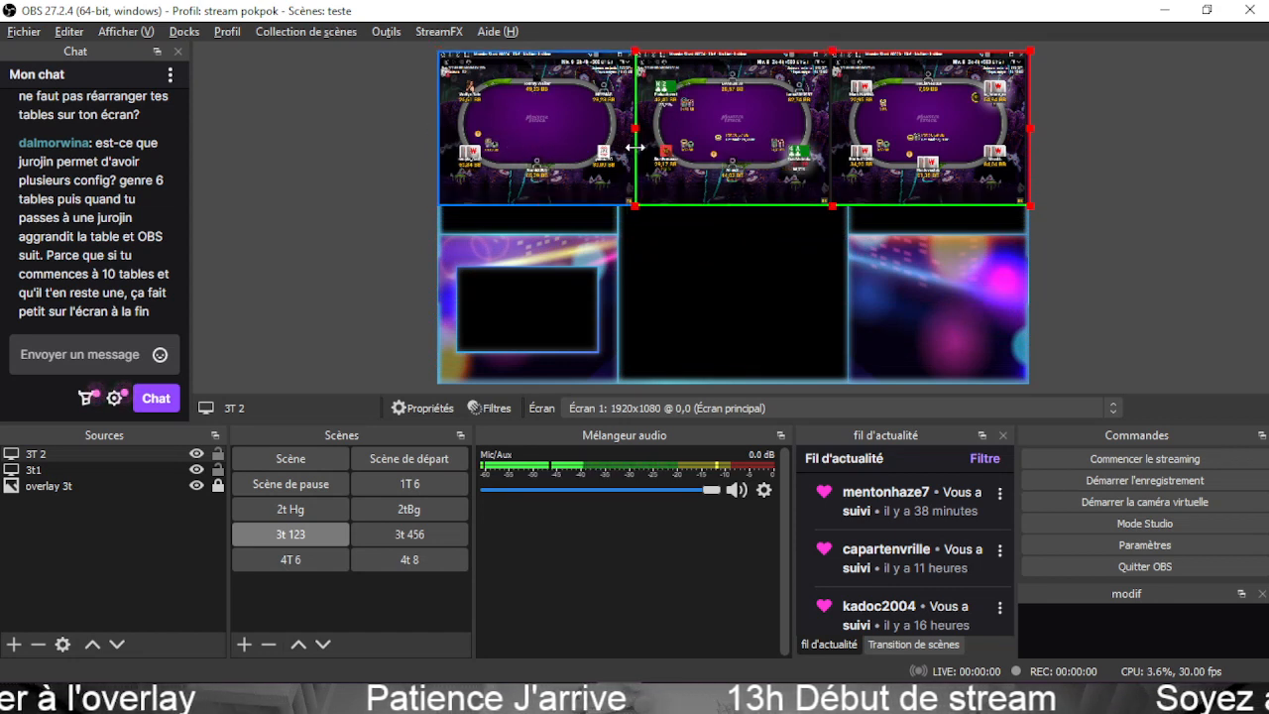
{"action": "left_click_drag", "start_coordinate": [1031, 129], "coordinate": [840, 118]}
{"action": "left_click_drag", "start_coordinate": [761, 144], "coordinate": [938, 144]}
{"action": "left_click", "coordinate": [368, 162]}
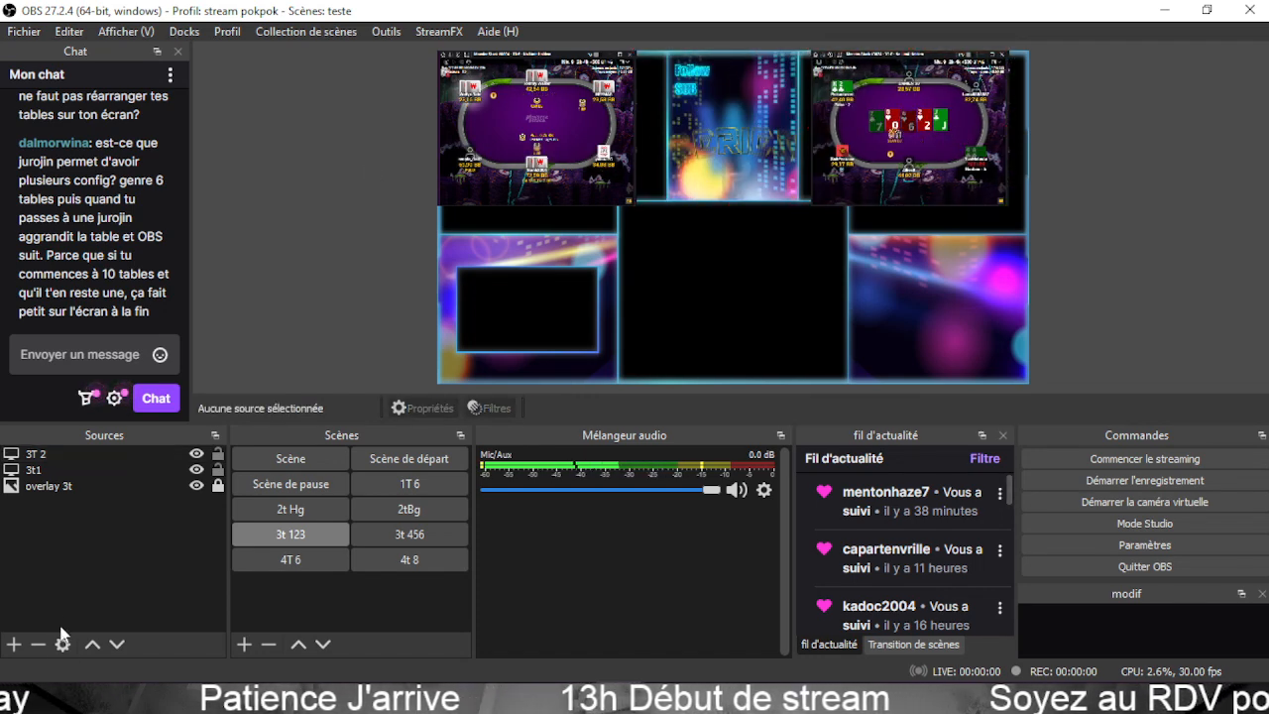
Add a third new display capture named 3 T 3 to the 3t 123 scene, capturing Écran 1 at 1920x1080.
{"action": "left_click", "coordinate": [21, 647]}
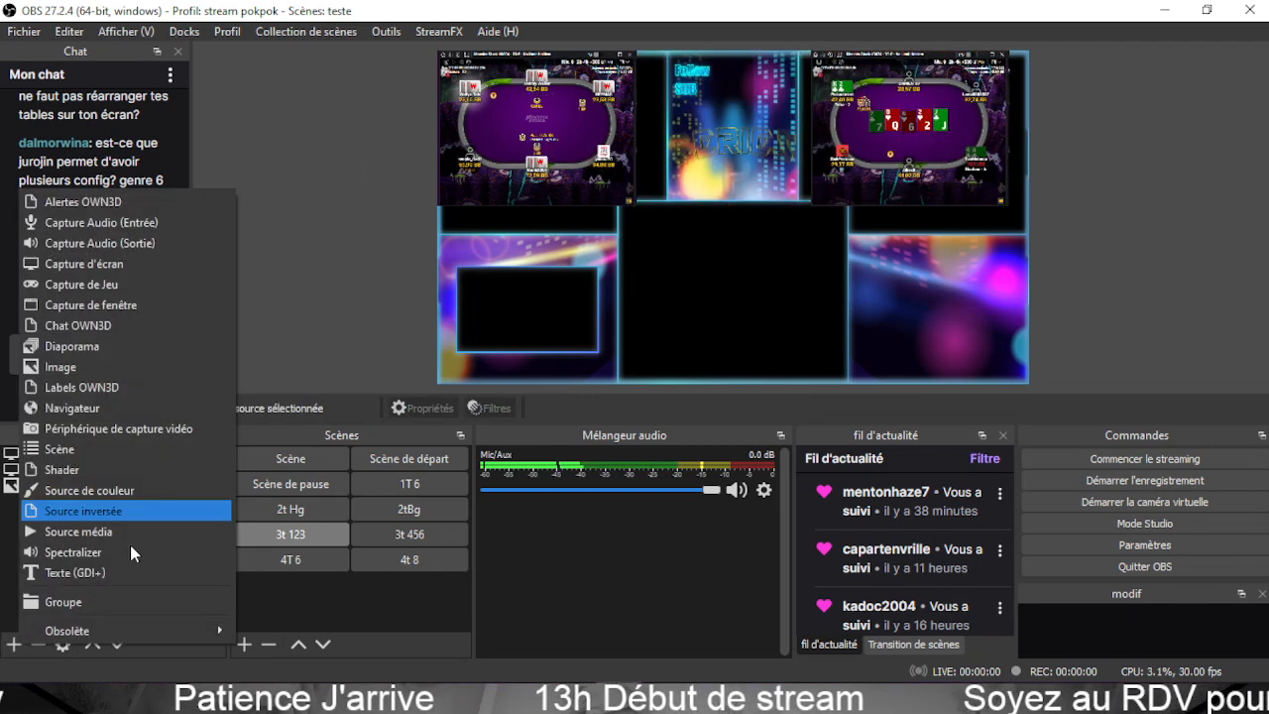
{"action": "left_click", "coordinate": [119, 264]}
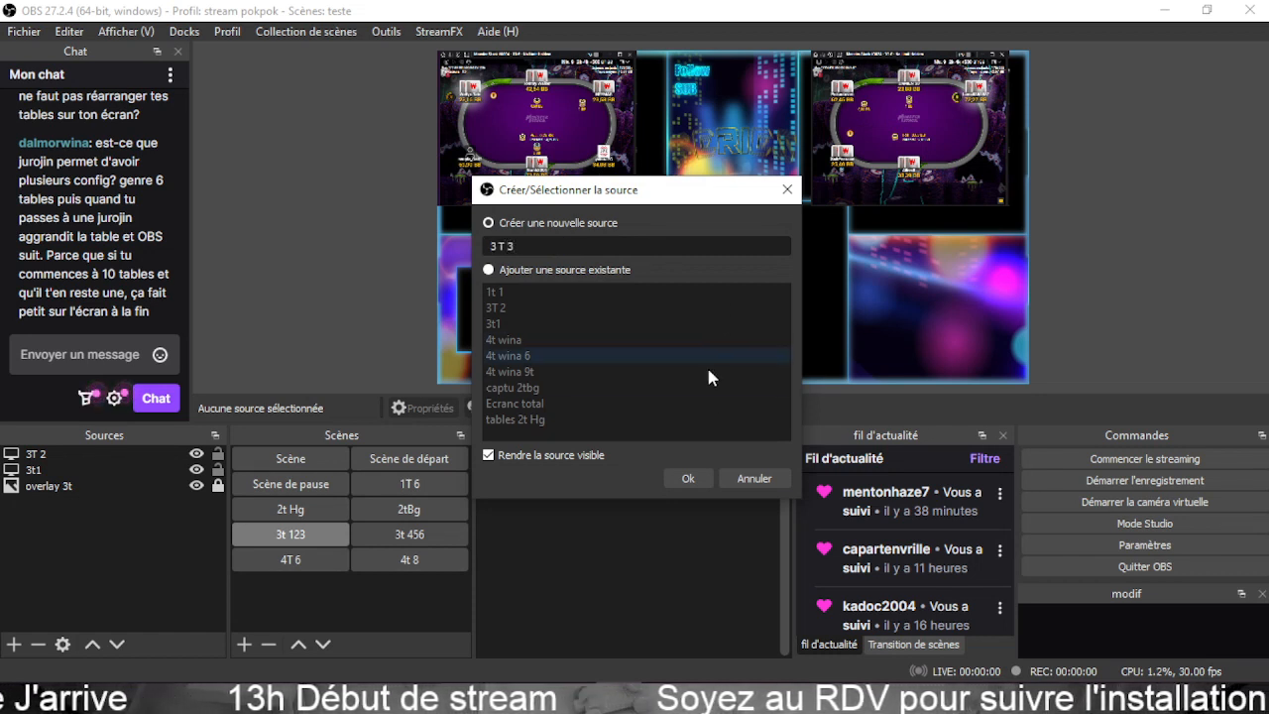
{"action": "left_click", "coordinate": [688, 479]}
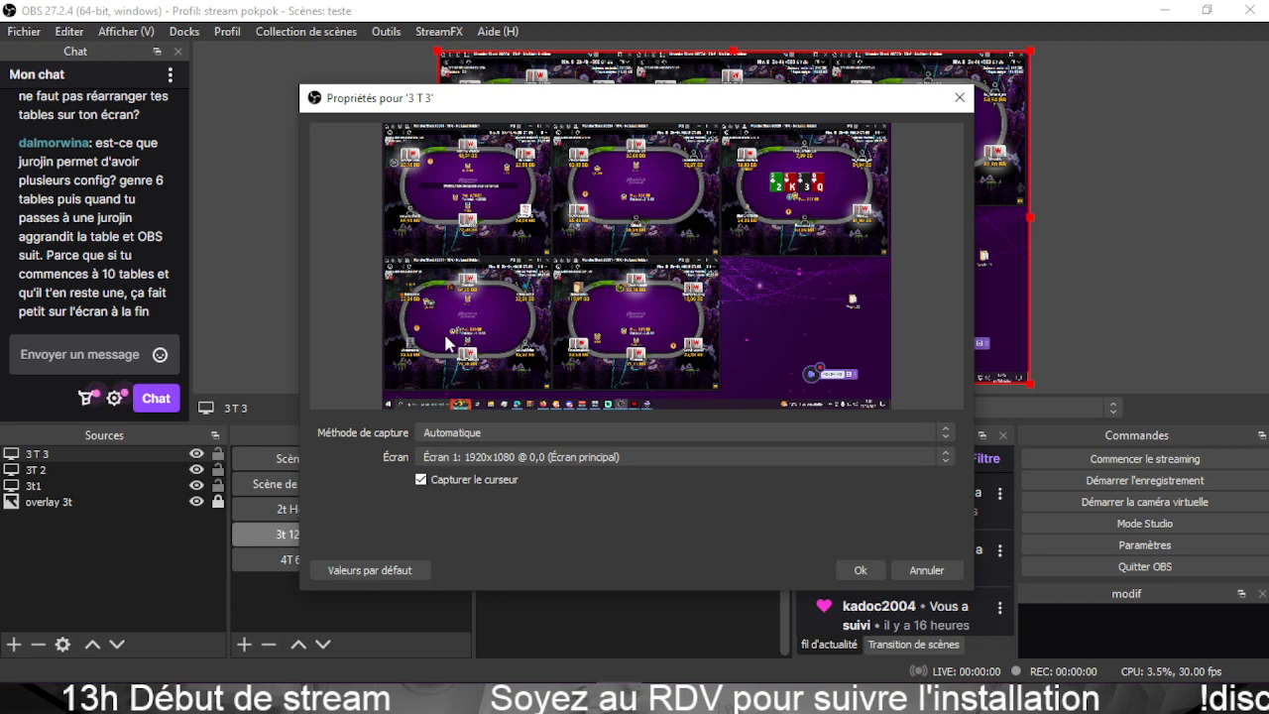
{"action": "left_click", "coordinate": [860, 572]}
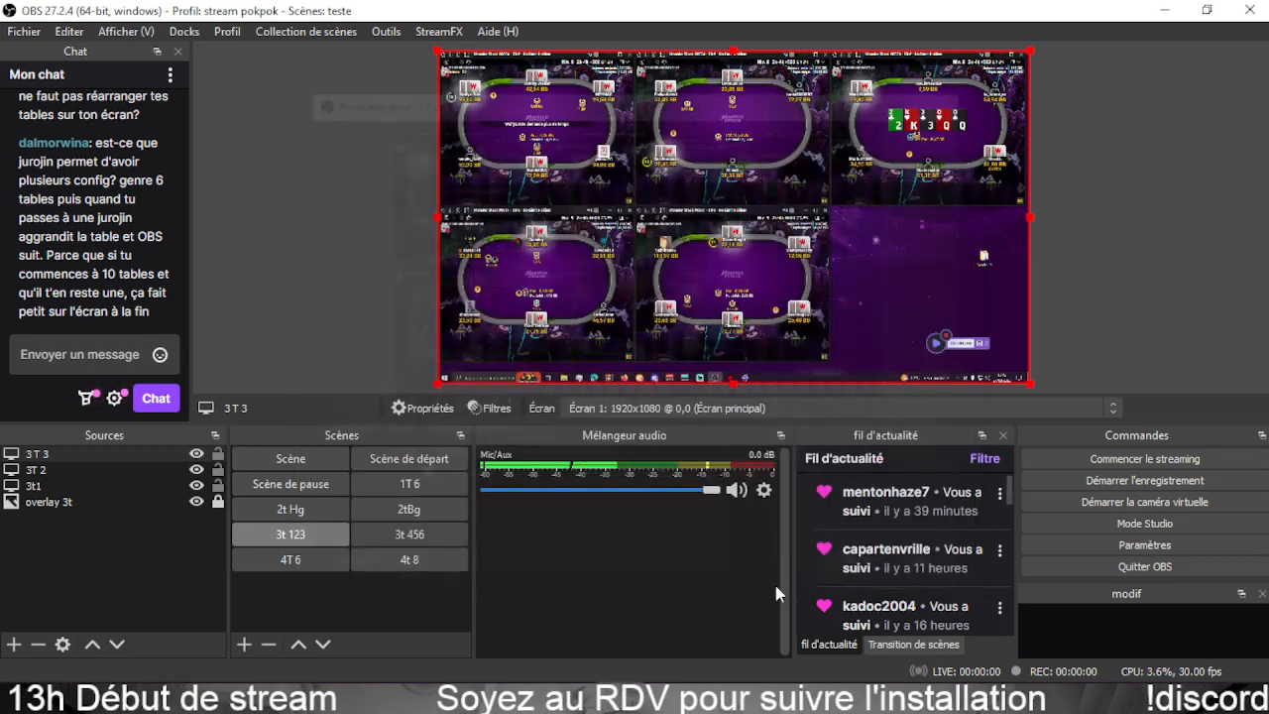
Crop the 3 T 3 capture to only the first table of the lower row.
{"action": "left_click_drag", "start_coordinate": [732, 383], "coordinate": [737, 369]}
{"action": "left_click_drag", "start_coordinate": [1029, 206], "coordinate": [637, 205]}
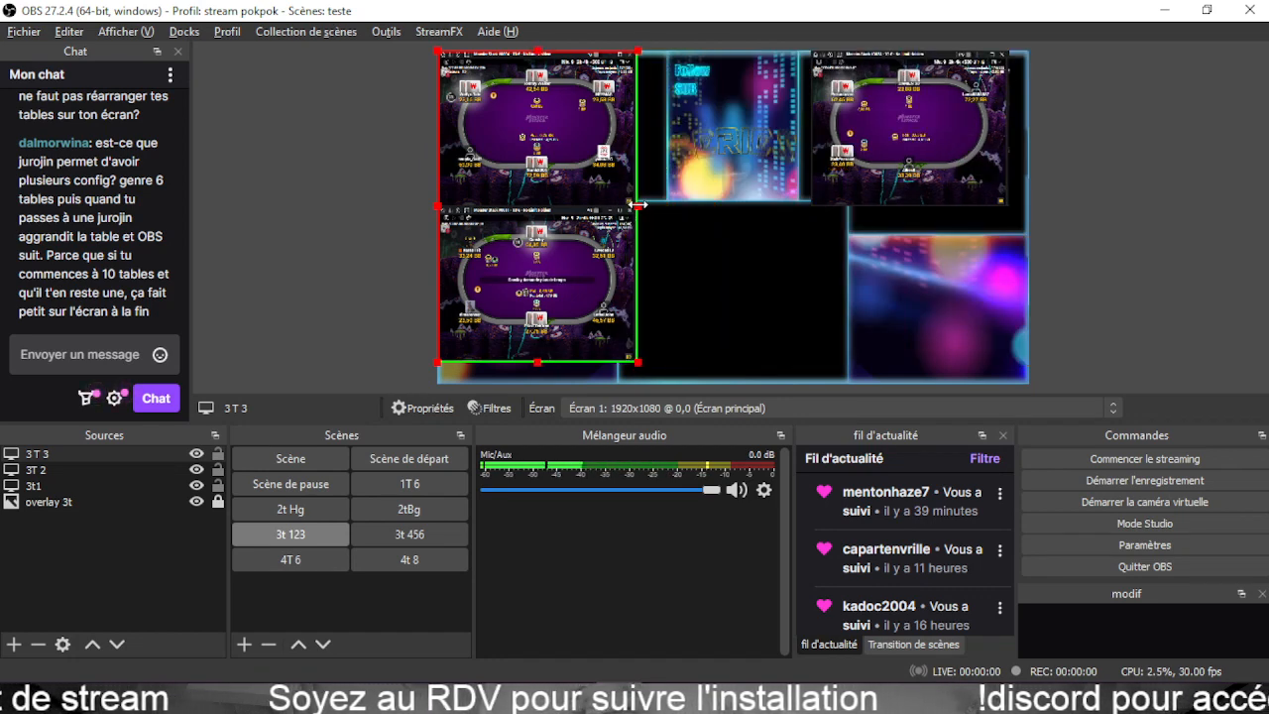
{"action": "left_click_drag", "start_coordinate": [536, 50], "coordinate": [528, 200]}
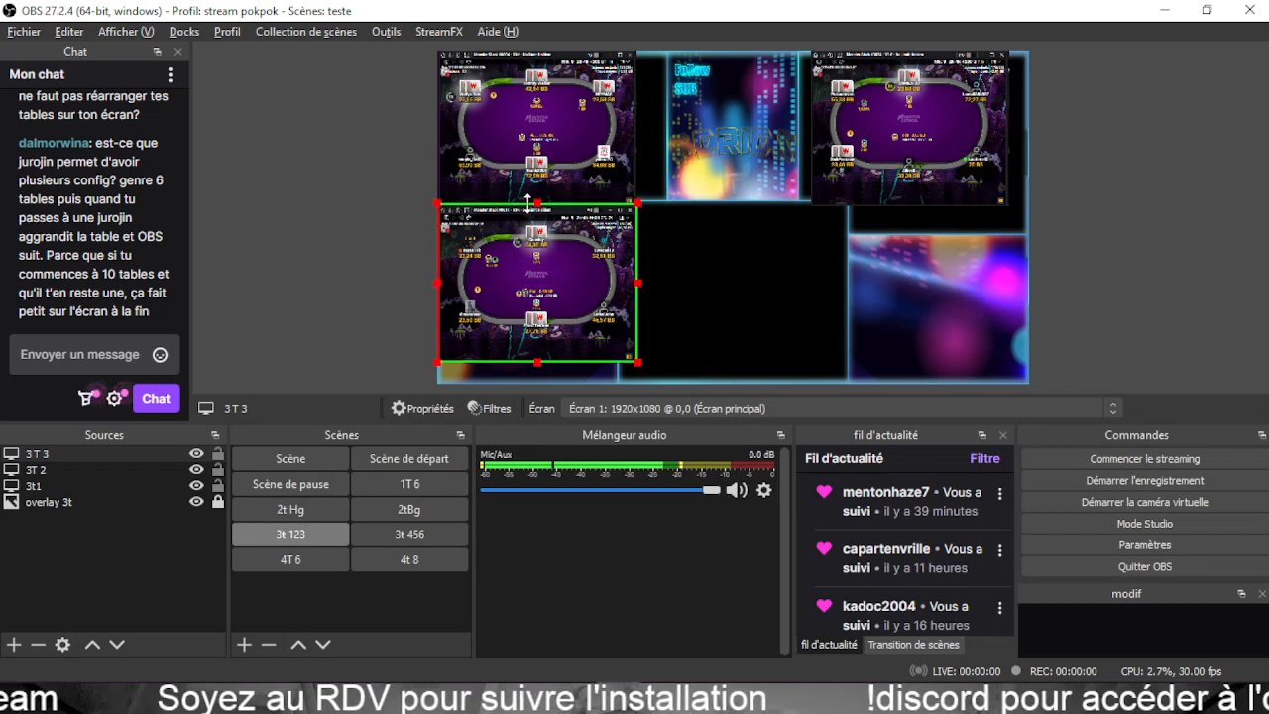
Enlarge the 3 T 3 capture and trim its upper and right edges closer to the poker table window.
{"action": "left_click_drag", "start_coordinate": [536, 258], "coordinate": [577, 252]}
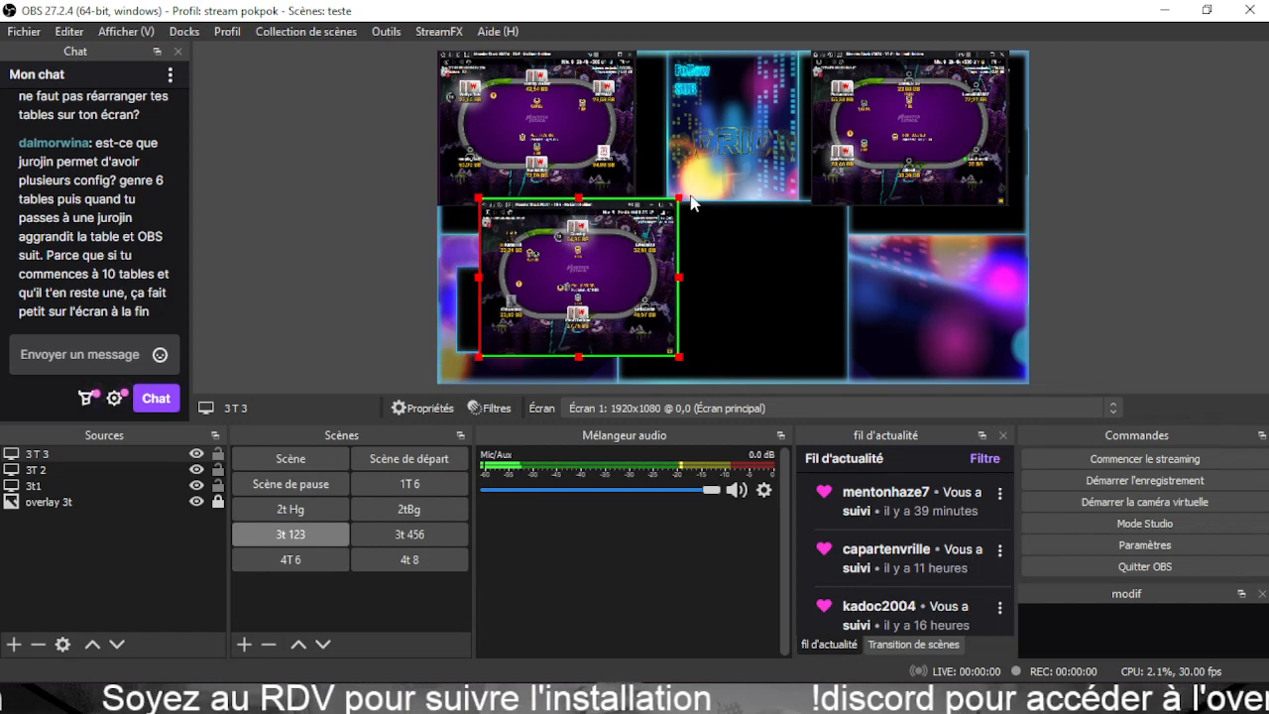
{"action": "left_click_drag", "start_coordinate": [677, 199], "coordinate": [849, 111]}
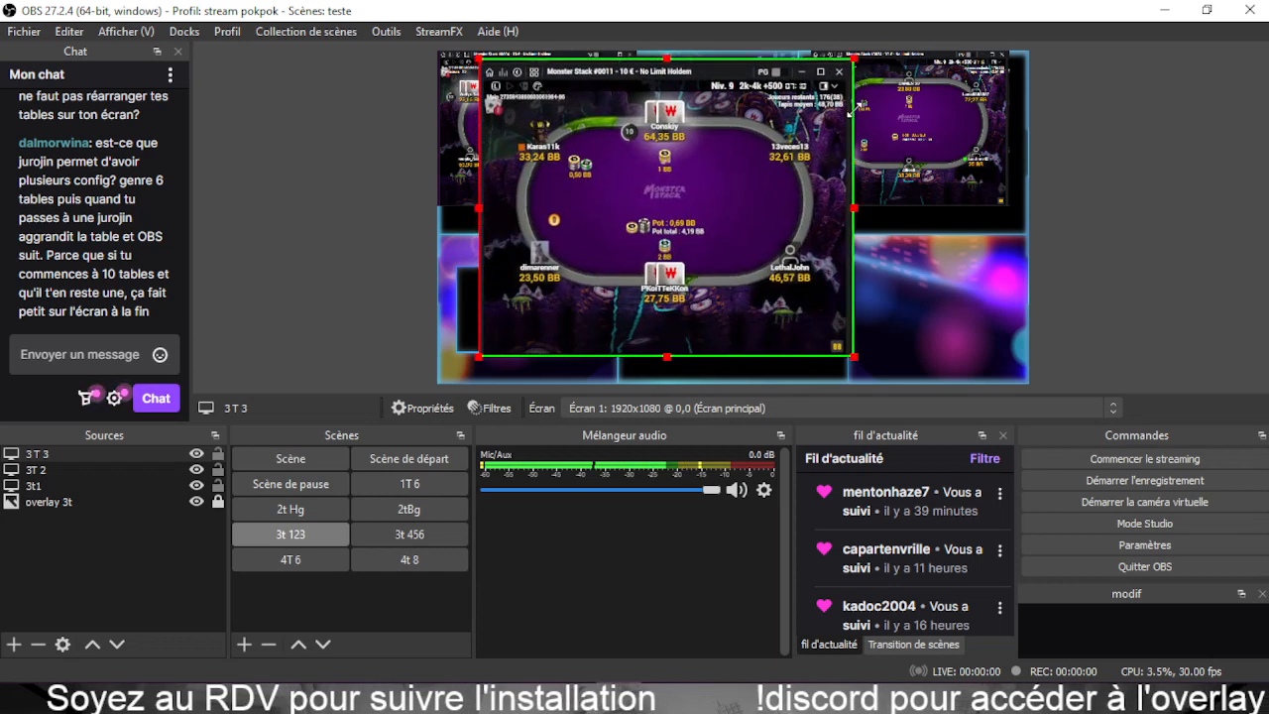
{"action": "left_click_drag", "start_coordinate": [668, 58], "coordinate": [672, 62]}
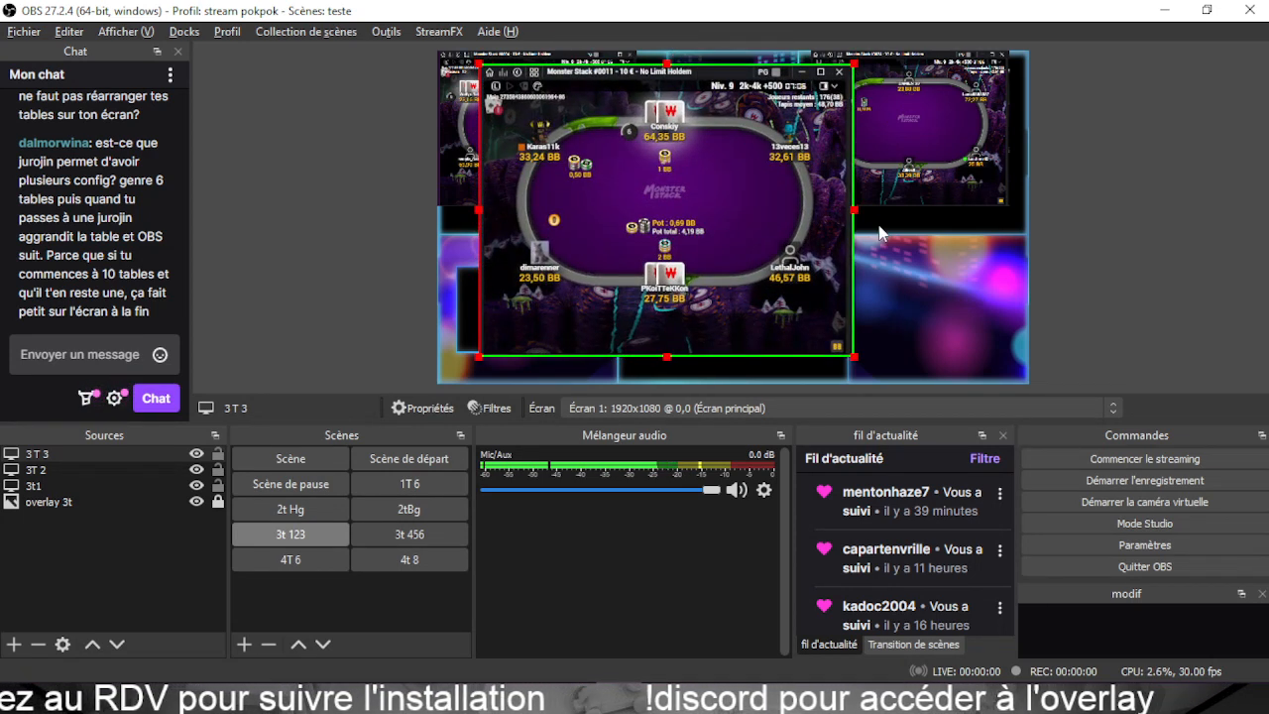
{"action": "left_click_drag", "start_coordinate": [854, 209], "coordinate": [850, 209]}
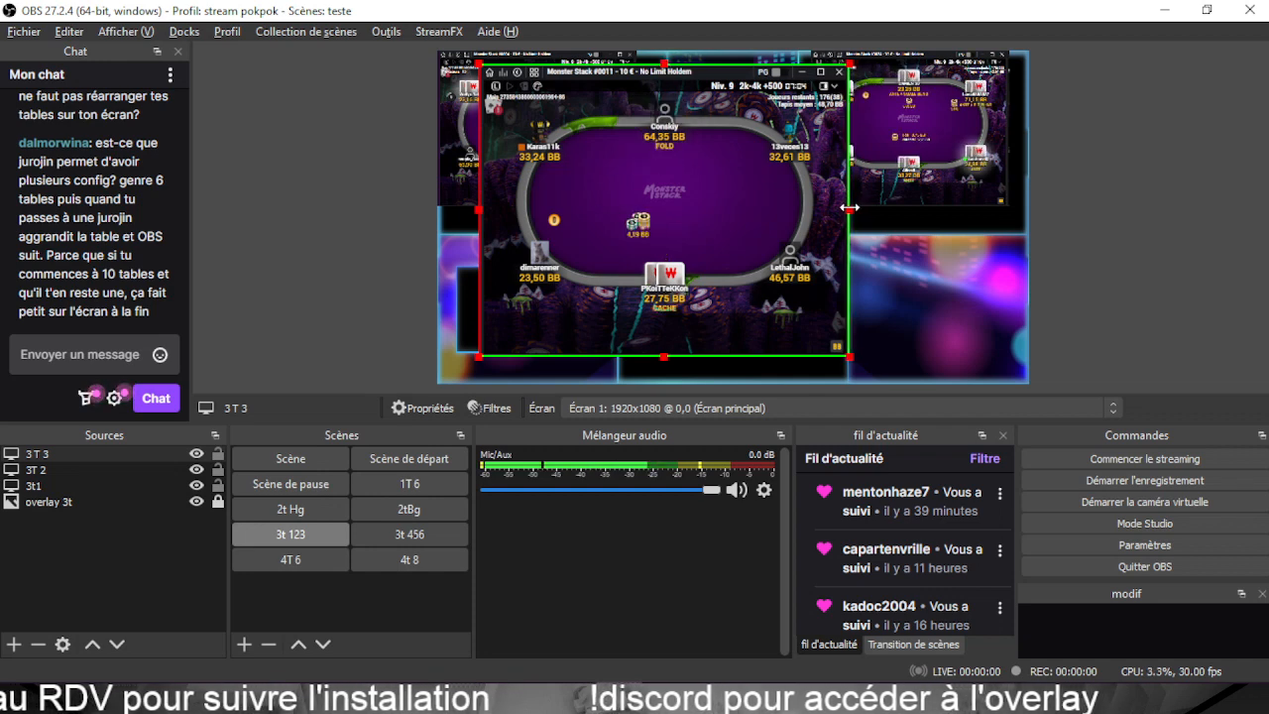
Shrink the 3 T 3 capture and position it inside the overlay's lower-centre frame.
{"action": "left_click_drag", "start_coordinate": [649, 241], "coordinate": [650, 244]}
{"action": "left_click_drag", "start_coordinate": [698, 259], "coordinate": [704, 266]}
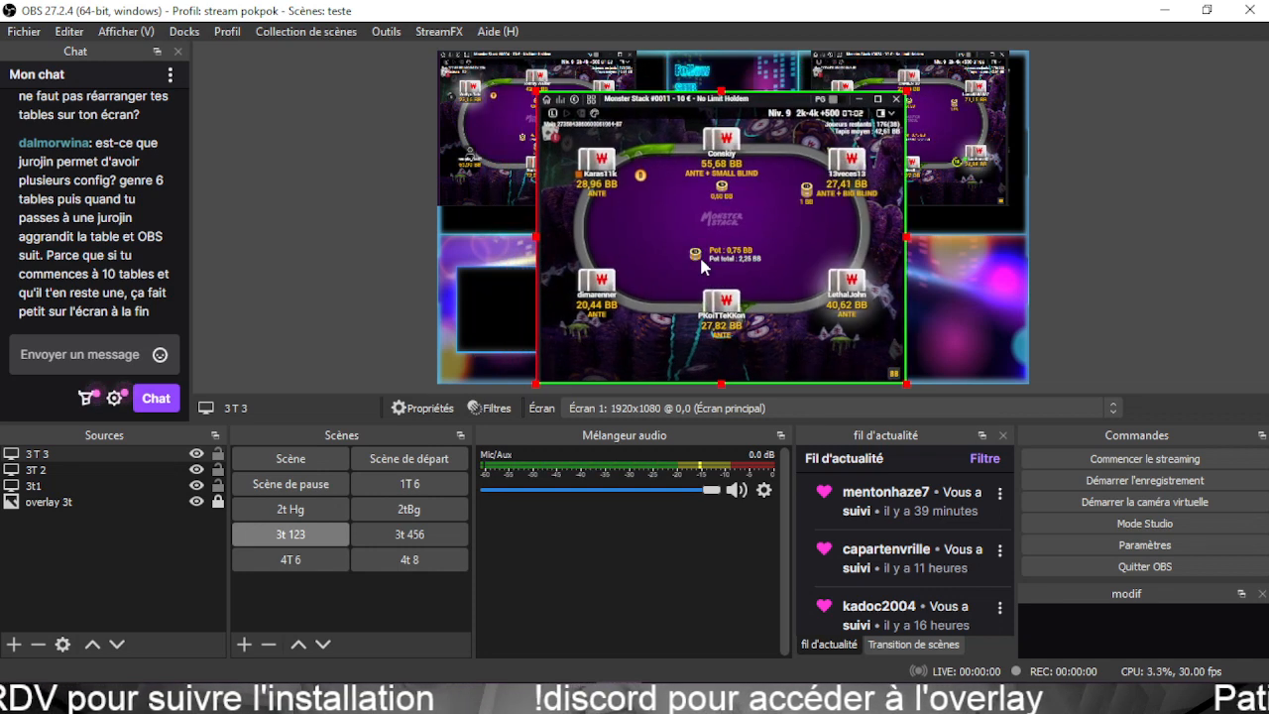
{"action": "left_click_drag", "start_coordinate": [536, 92], "coordinate": [703, 225]}
{"action": "left_click_drag", "start_coordinate": [790, 308], "coordinate": [708, 289]}
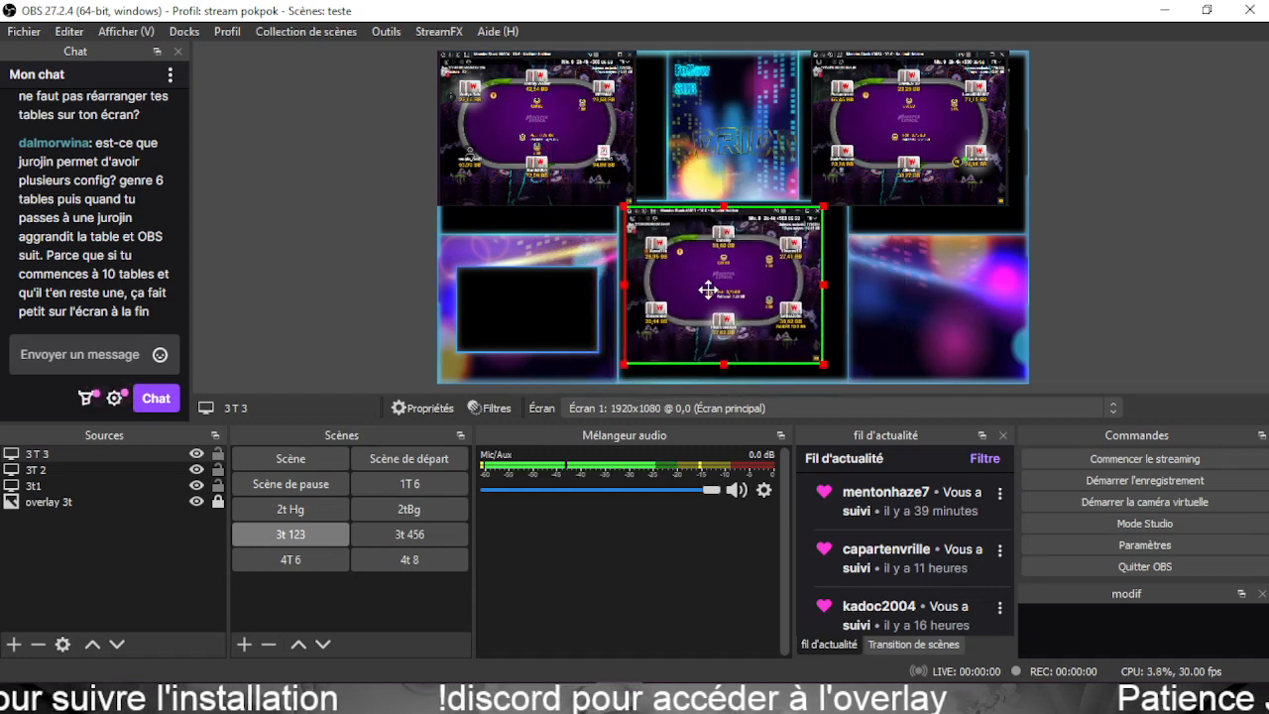
Enlarge the 3t1 capture, hide the 3 T 3 source covering it, and trim 3t1's right edge slightly to the table window.
{"action": "left_click", "coordinate": [584, 203]}
{"action": "left_click_drag", "start_coordinate": [631, 204], "coordinate": [804, 331]}
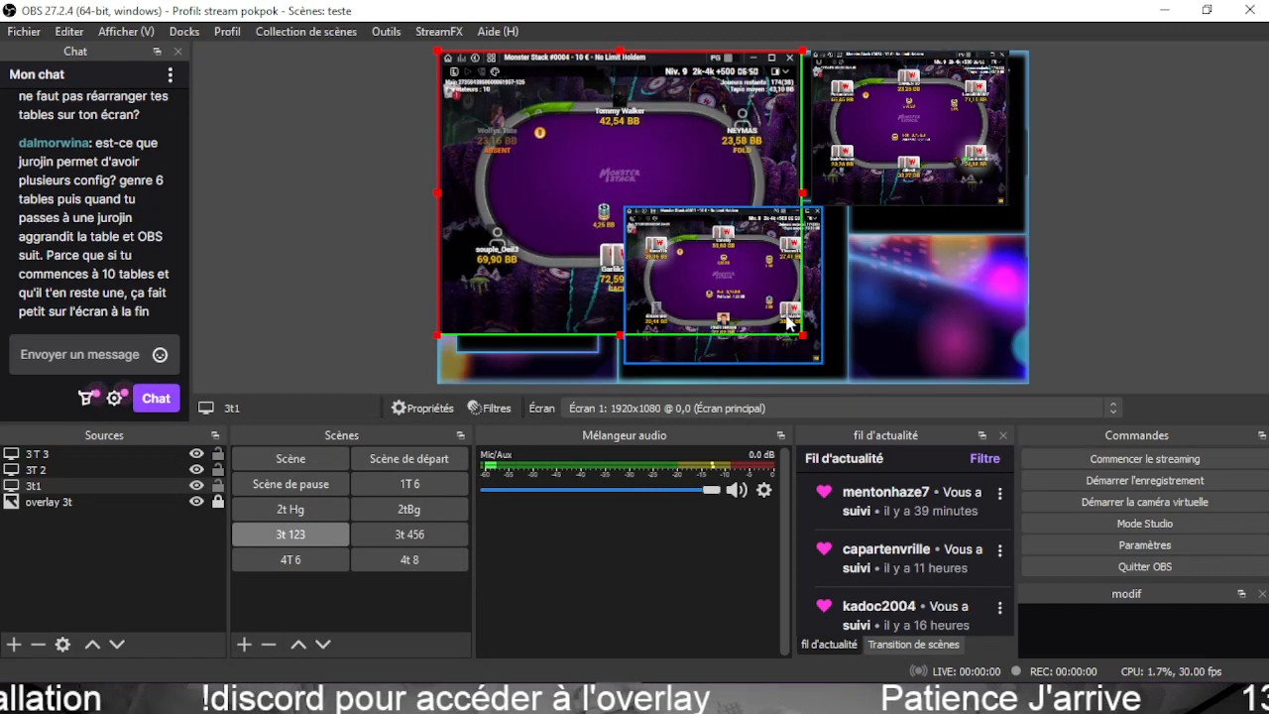
{"action": "left_click", "coordinate": [753, 362]}
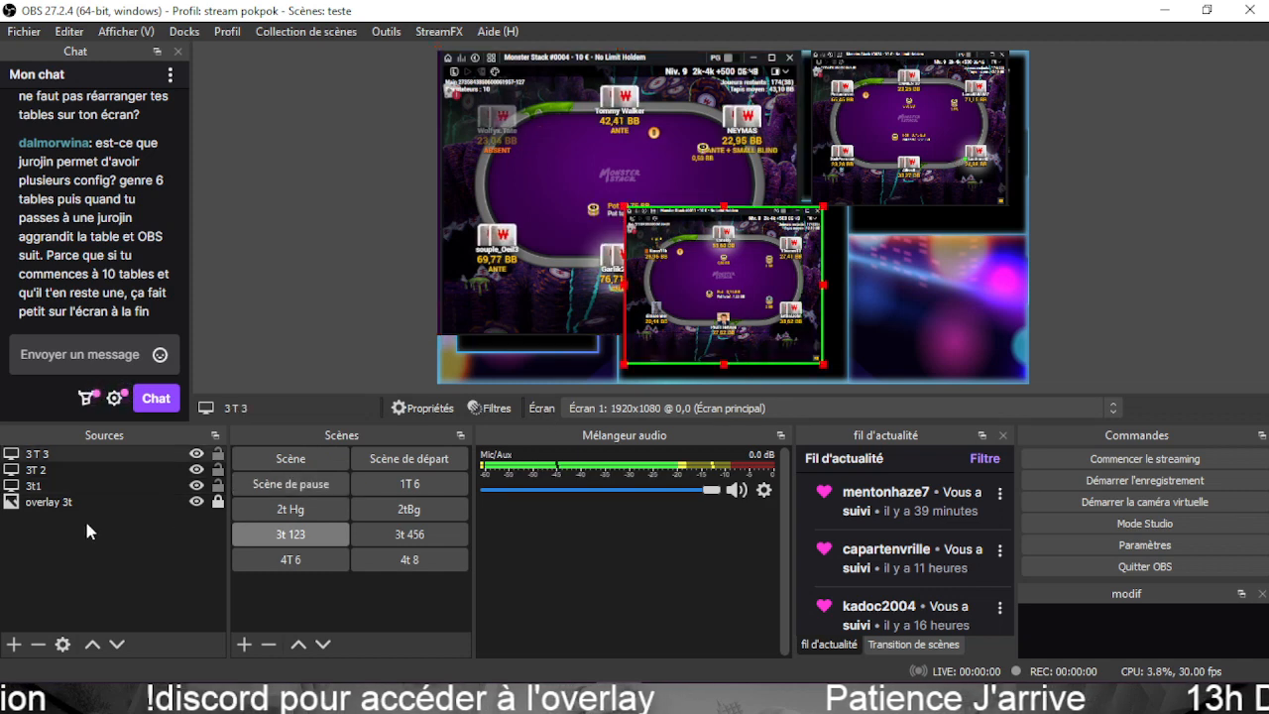
{"action": "left_click", "coordinate": [196, 455]}
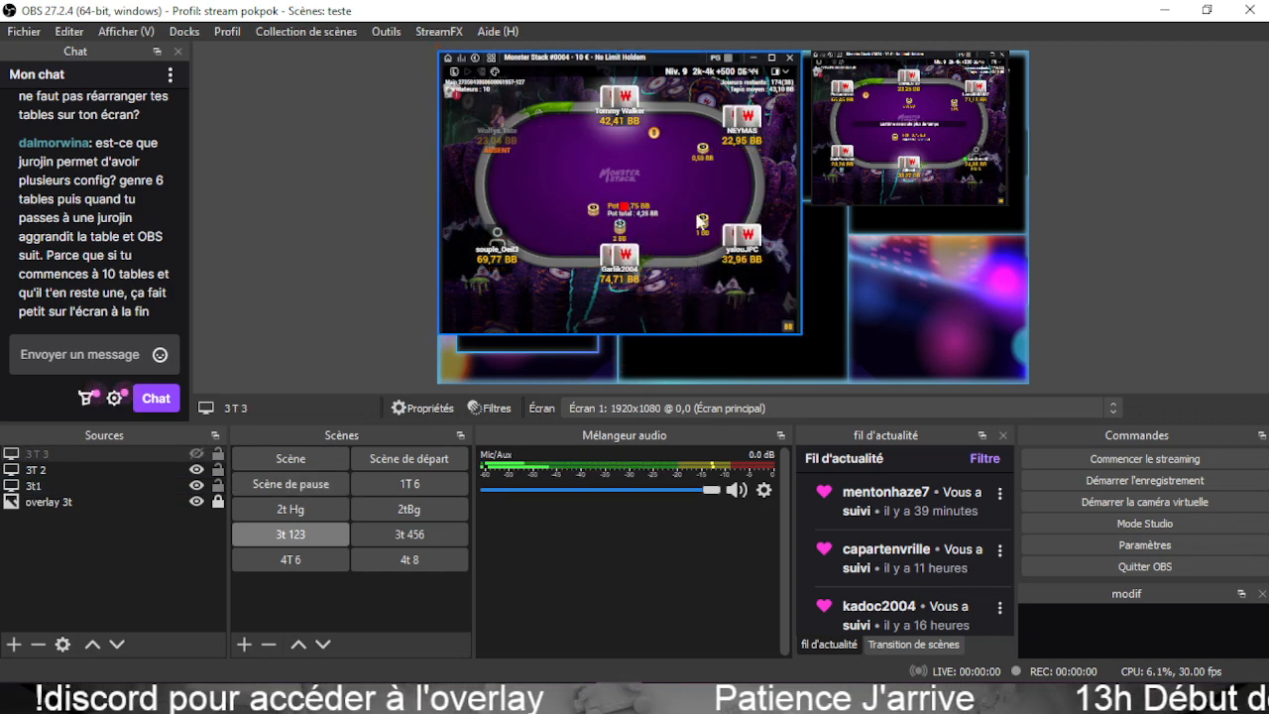
{"action": "left_click", "coordinate": [790, 199]}
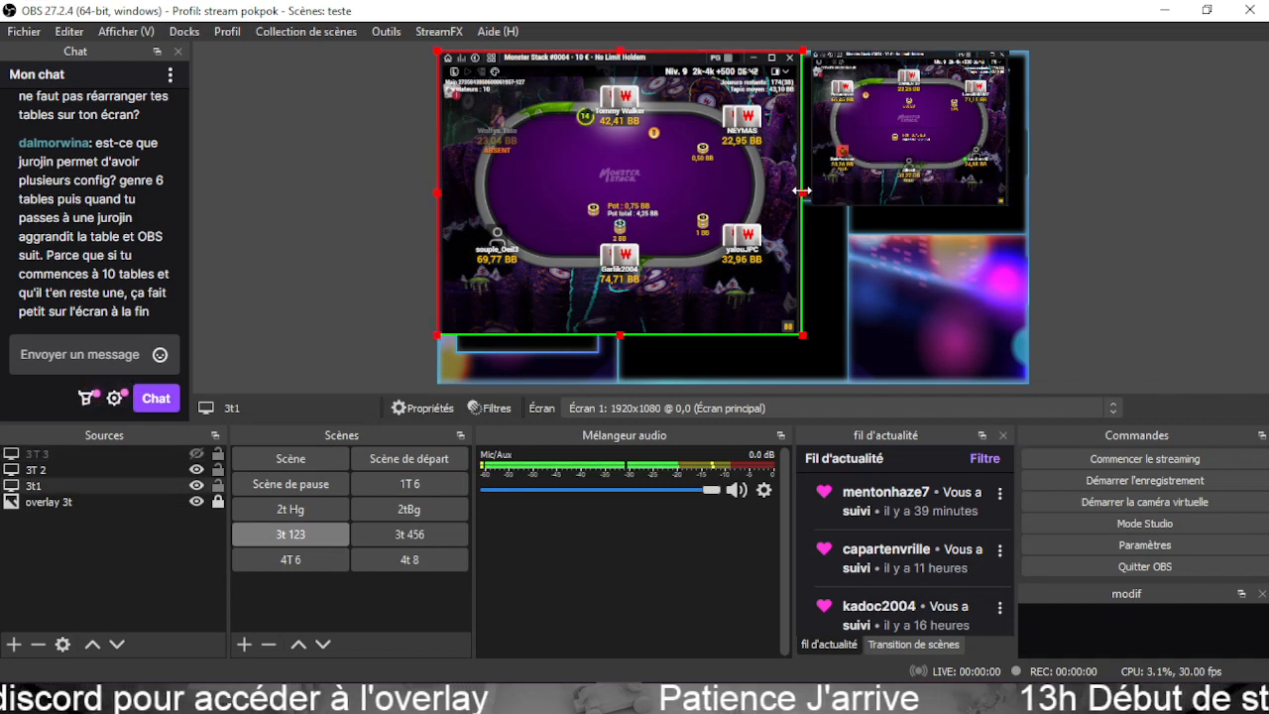
{"action": "left_click_drag", "start_coordinate": [802, 191], "coordinate": [800, 191]}
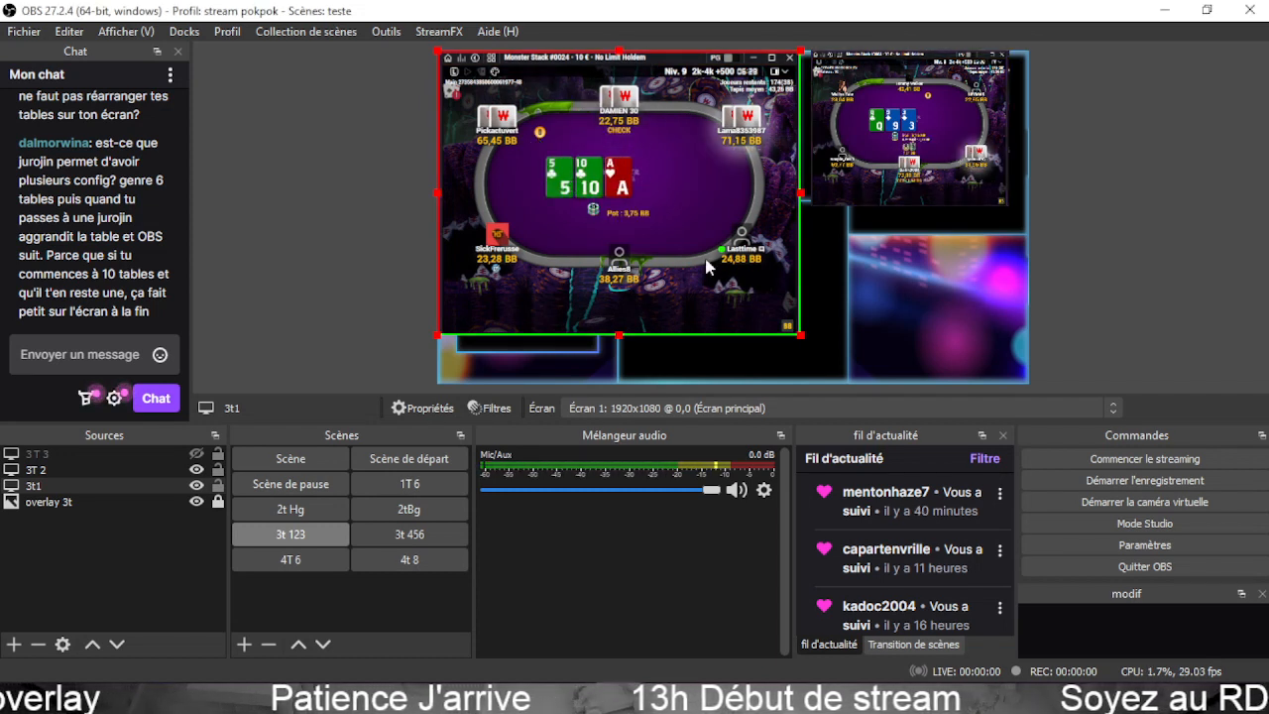
Shrink the 3t1 capture into the overlay's upper-left frame, and enlarge the 3T 2 capture to trim its right edge slightly.
{"action": "left_click_drag", "start_coordinate": [805, 337], "coordinate": [670, 233]}
{"action": "left_click", "coordinate": [806, 205]}
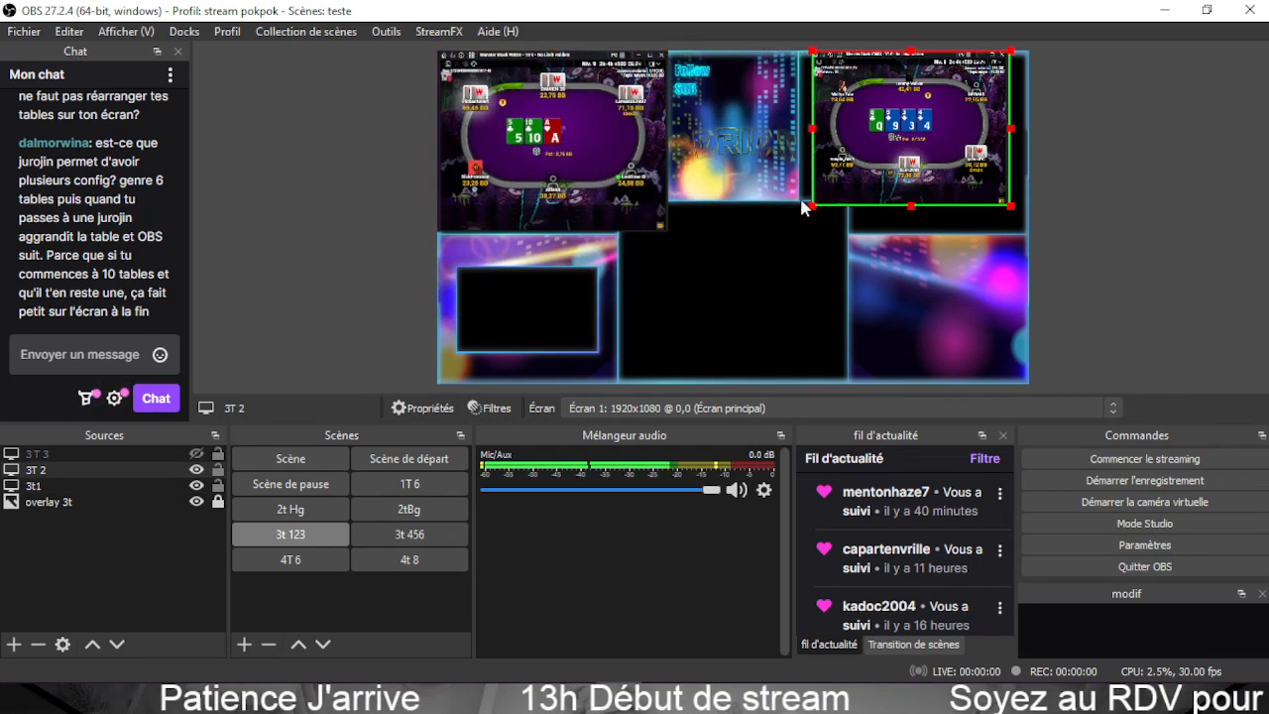
{"action": "left_click_drag", "start_coordinate": [813, 205], "coordinate": [613, 307]}
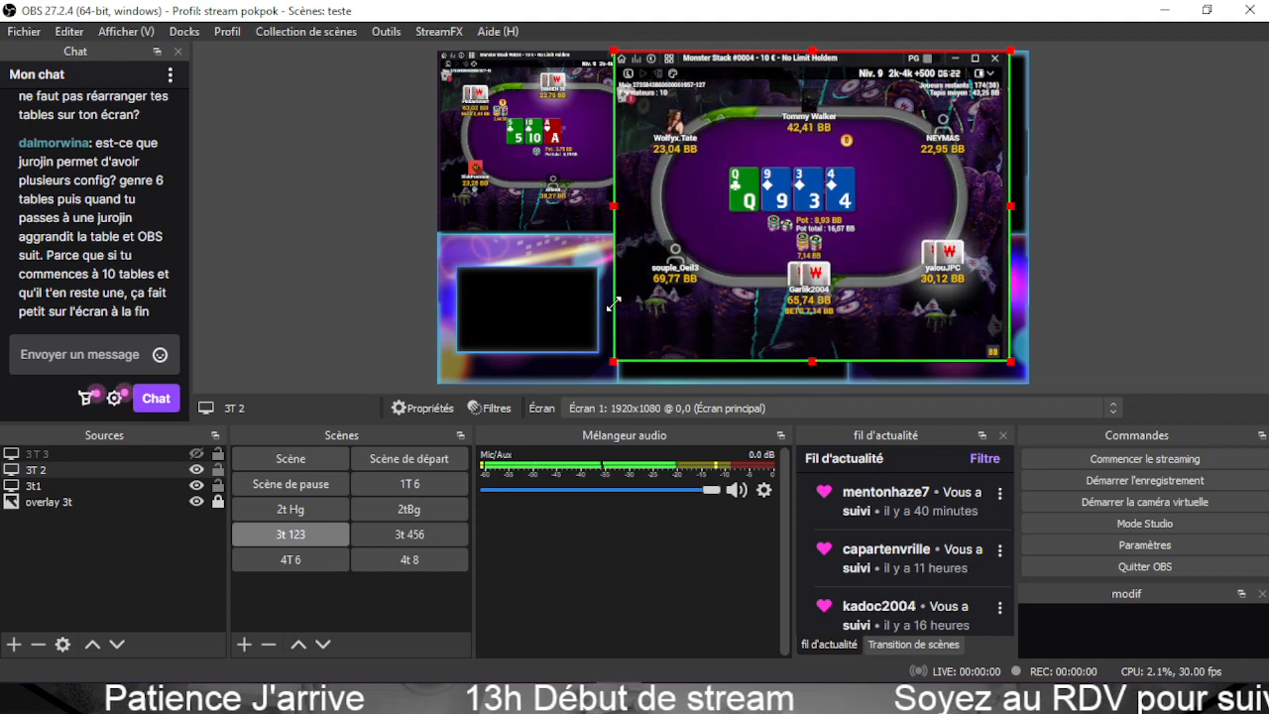
{"action": "left_click_drag", "start_coordinate": [1005, 206], "coordinate": [1004, 206]}
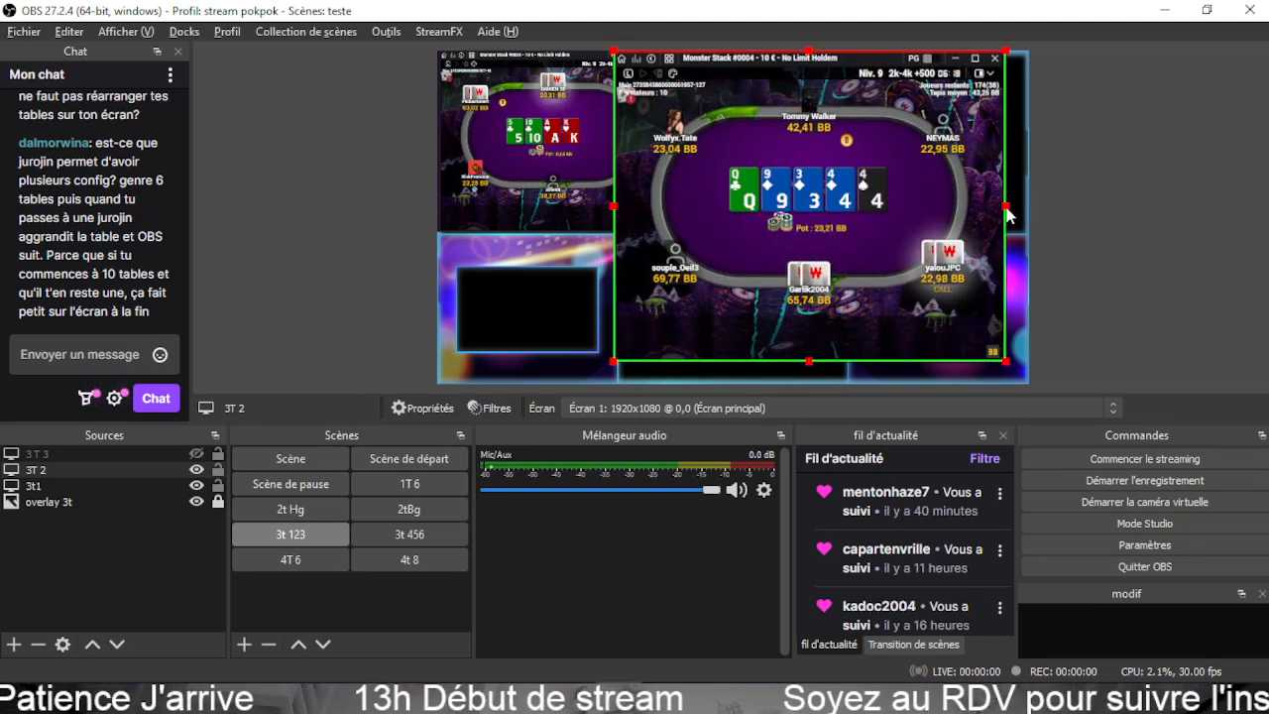
Shrink the 3T 2 capture, move it against the canvas's upper-right corner and size it to fill the overlay frame there.
{"action": "left_click_drag", "start_coordinate": [616, 361], "coordinate": [853, 219]}
{"action": "left_click_drag", "start_coordinate": [861, 170], "coordinate": [887, 168]}
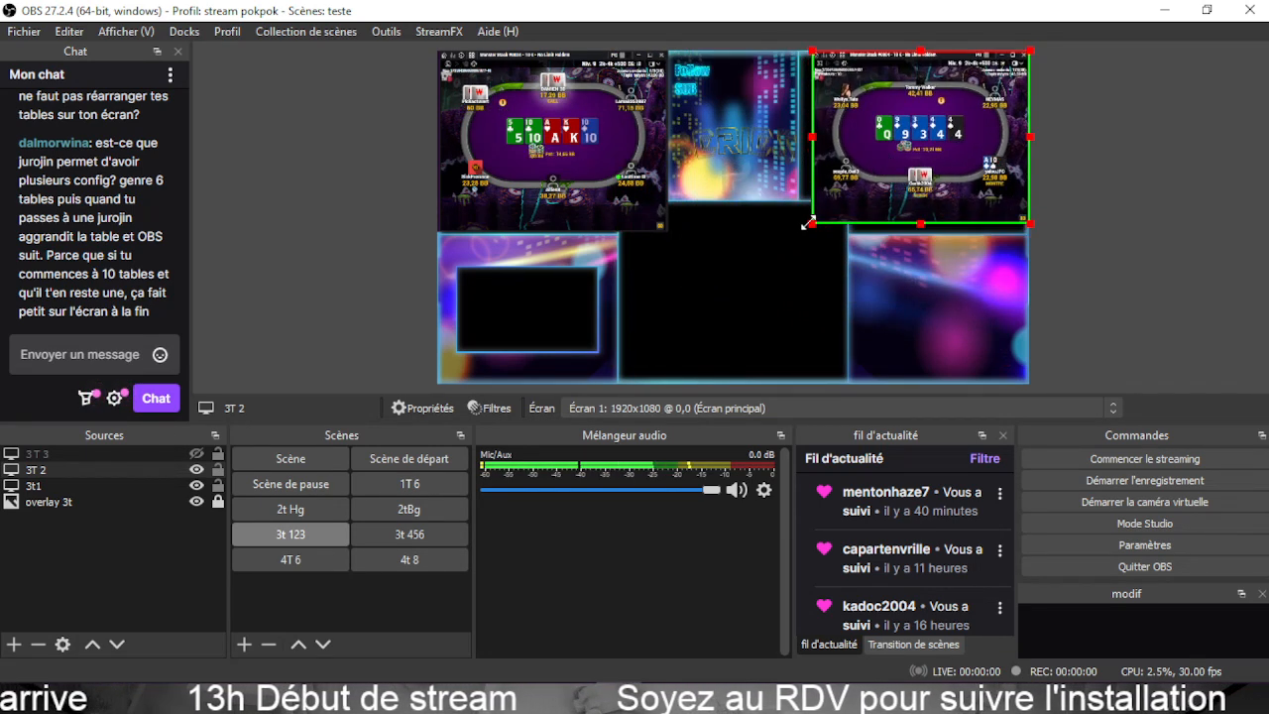
{"action": "left_click_drag", "start_coordinate": [808, 224], "coordinate": [798, 235]}
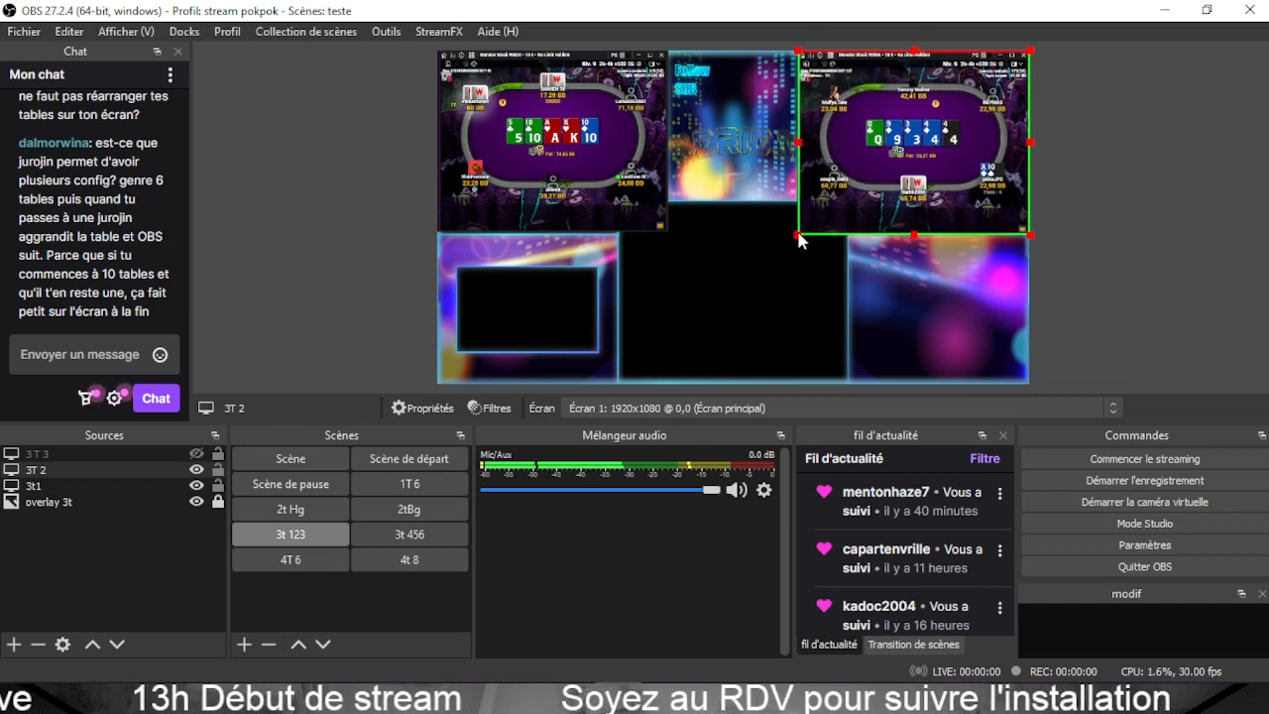
Enlarge the 3t1 capture slightly so that it fully covers the overlay's upper-left frame.
{"action": "left_click", "coordinate": [661, 224]}
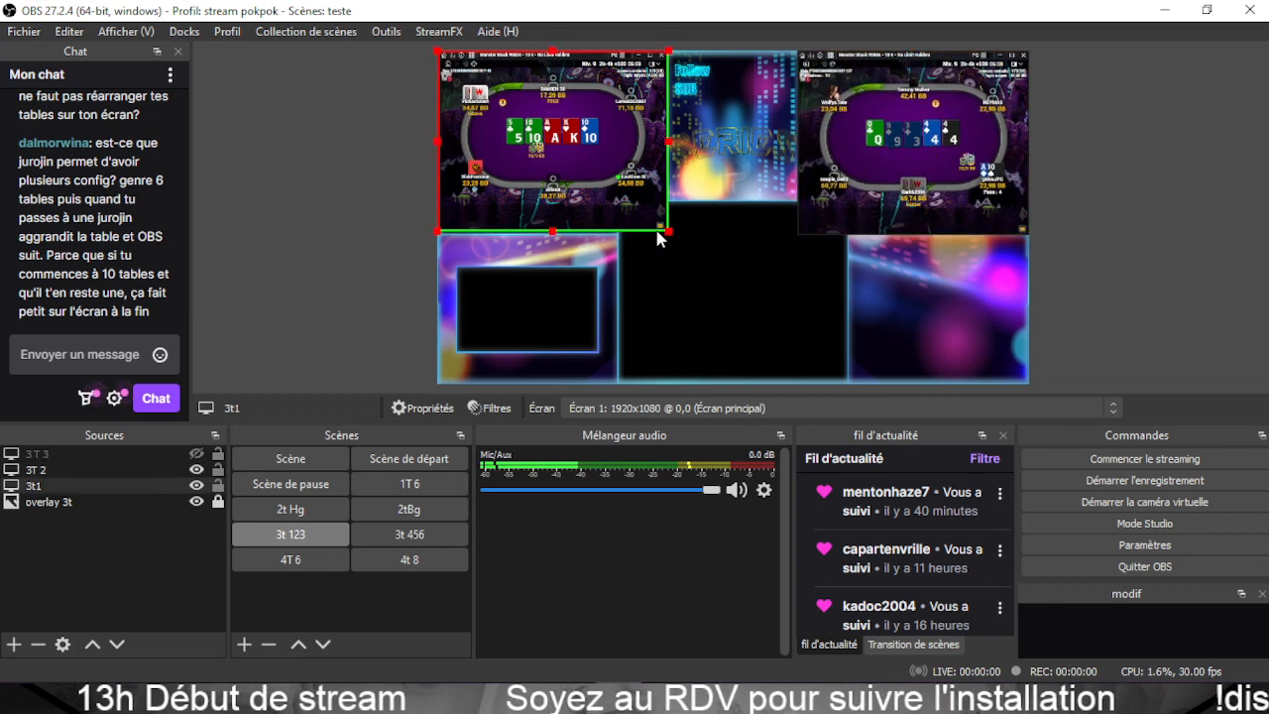
{"action": "left_click_drag", "start_coordinate": [670, 232], "coordinate": [673, 235]}
{"action": "left_click", "coordinate": [728, 242]}
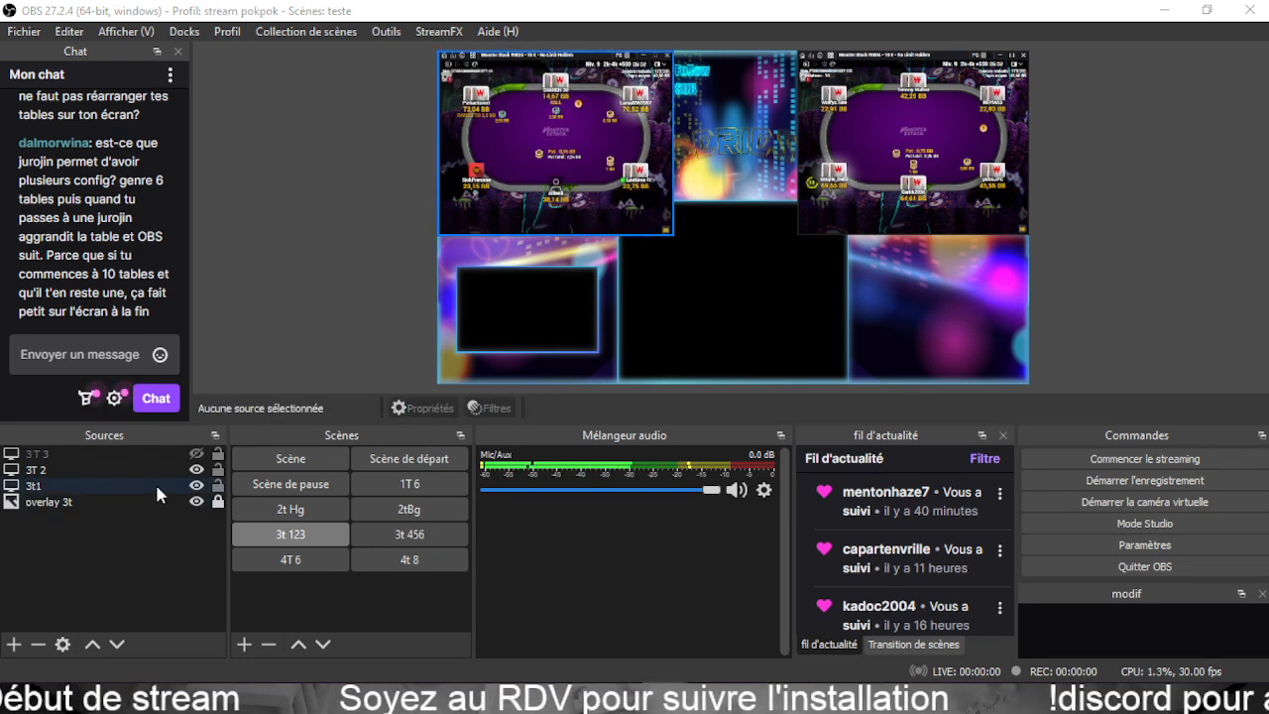
Show the 3 T 3 source again and fit it to the lower-centre frame, and lock all three table captures.
{"action": "left_click", "coordinate": [197, 453]}
{"action": "left_click_drag", "start_coordinate": [740, 266], "coordinate": [731, 270]}
{"action": "left_click_drag", "start_coordinate": [815, 227], "coordinate": [845, 199]}
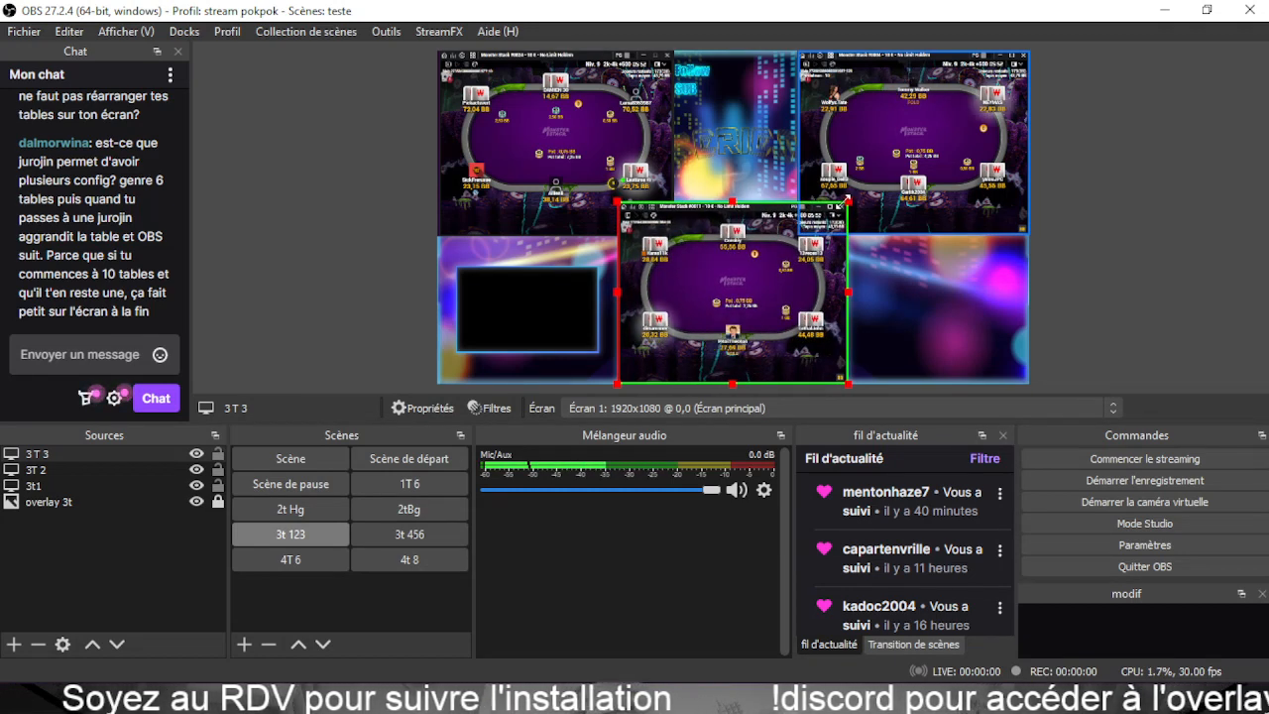
{"action": "left_click", "coordinate": [895, 277]}
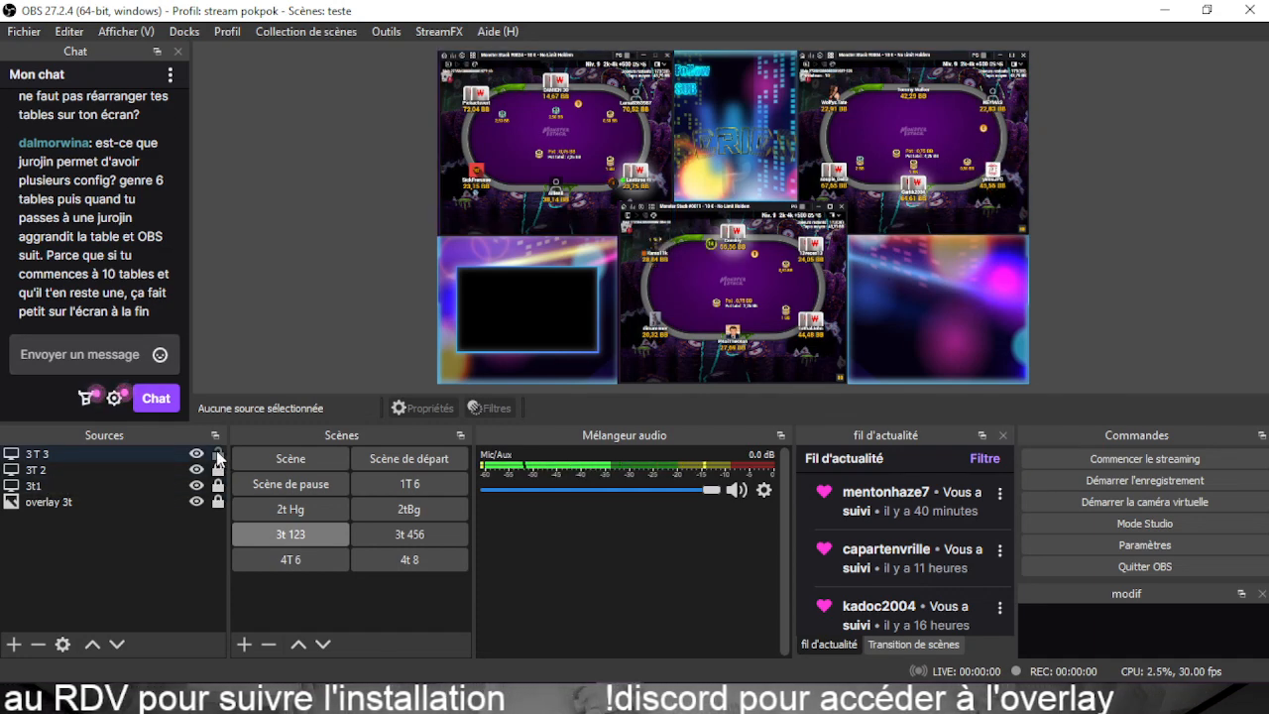
Colour the overlay 3t source red and move it to the top of the source order, above the three captures.
{"action": "left_click", "coordinate": [45, 502]}
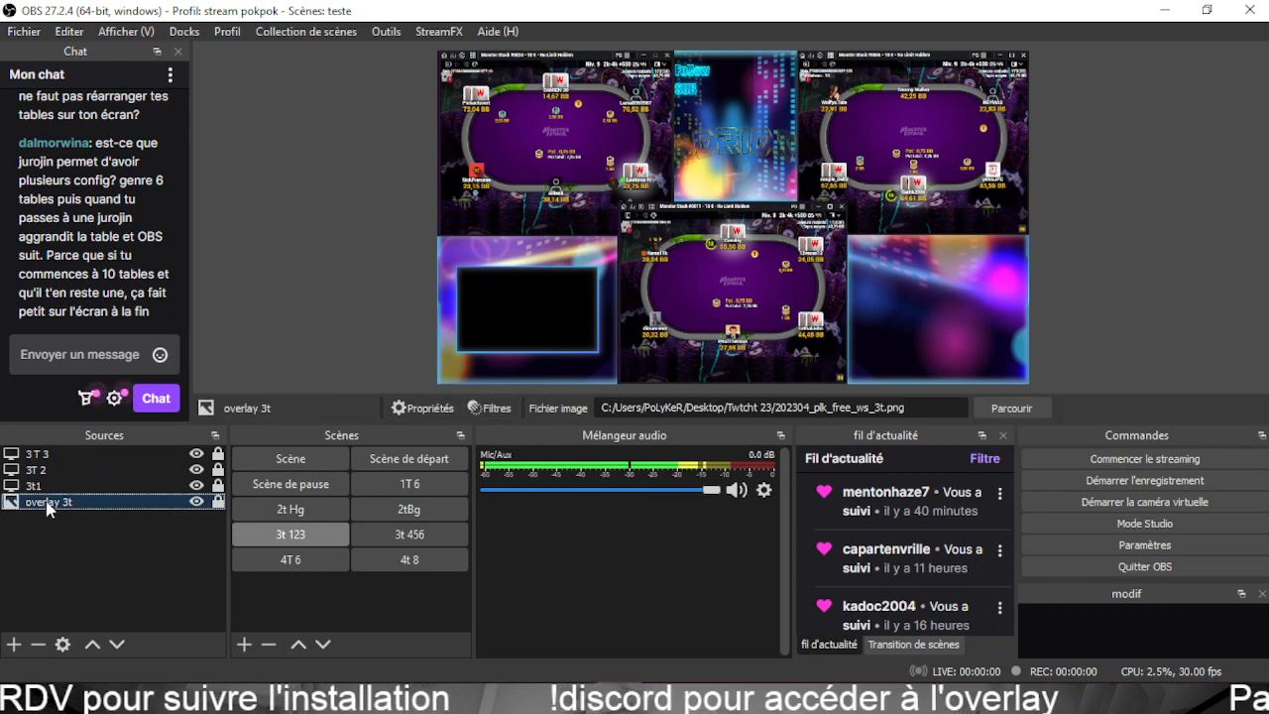
{"action": "right_click", "coordinate": [47, 508]}
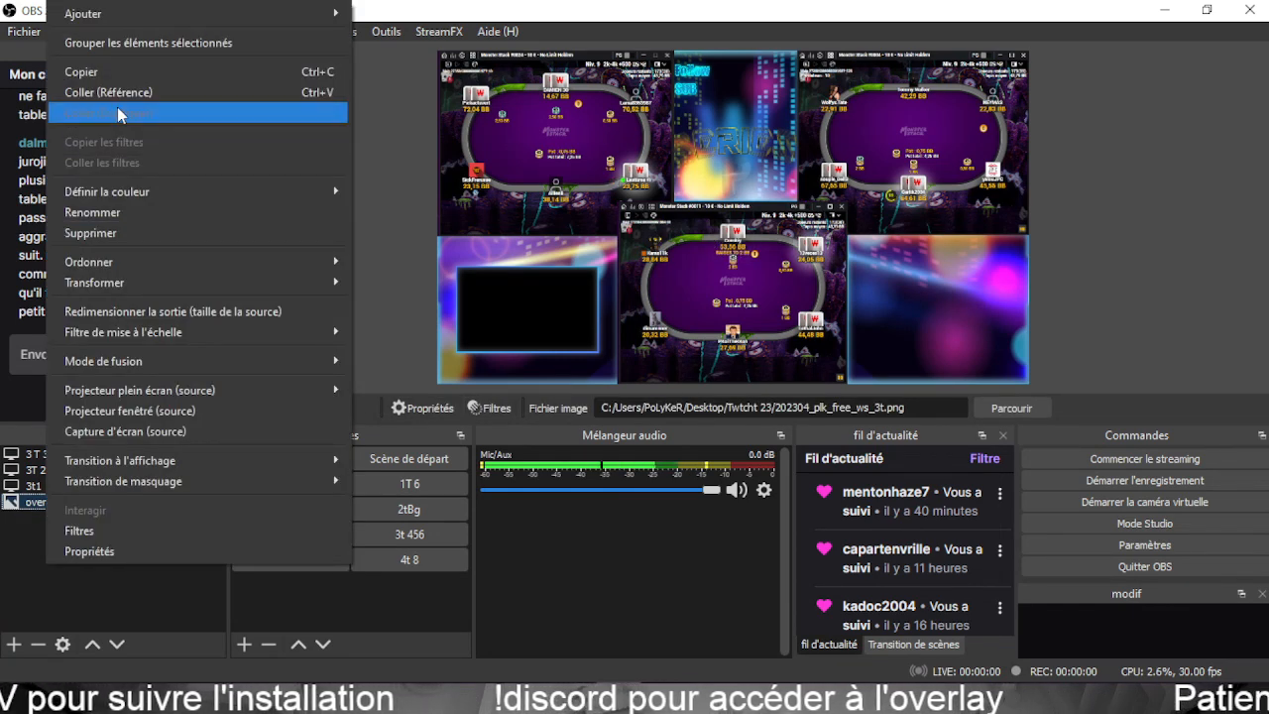
{"action": "mouse_move", "coordinate": [131, 199]}
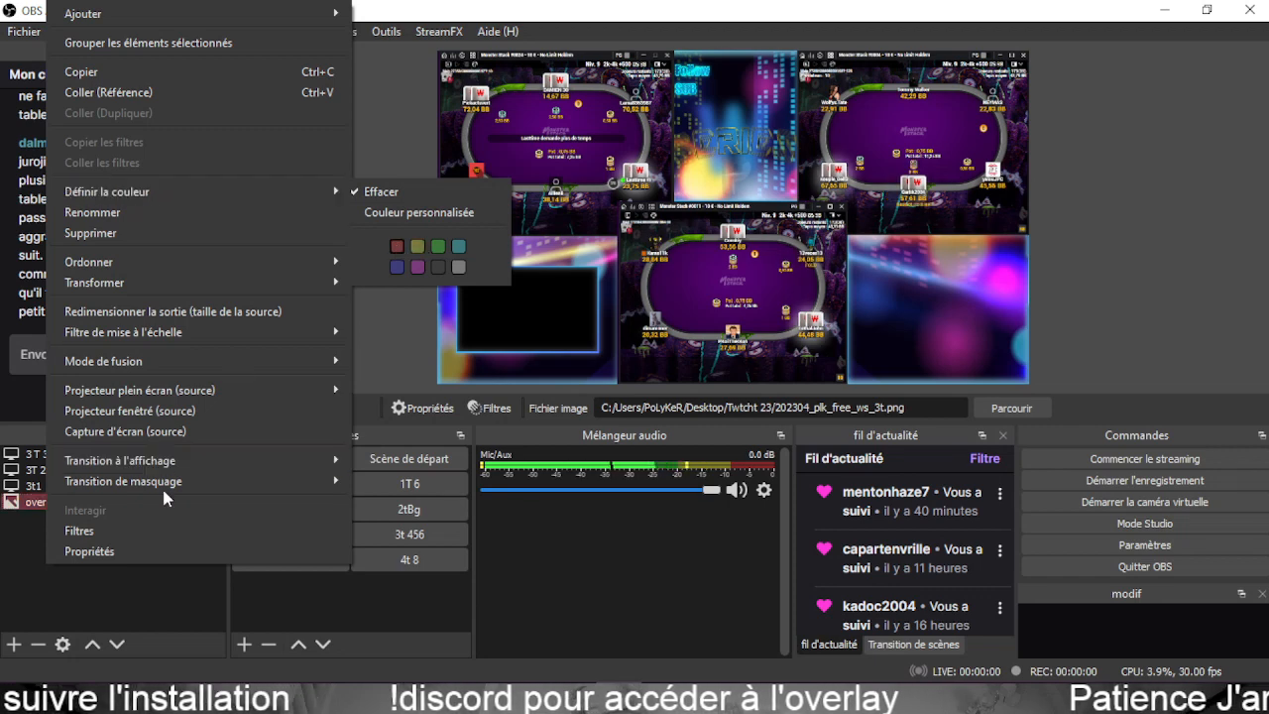
{"action": "left_click", "coordinate": [398, 251]}
{"action": "left_click_drag", "start_coordinate": [58, 489], "coordinate": [62, 452]}
{"action": "left_click", "coordinate": [185, 539]}
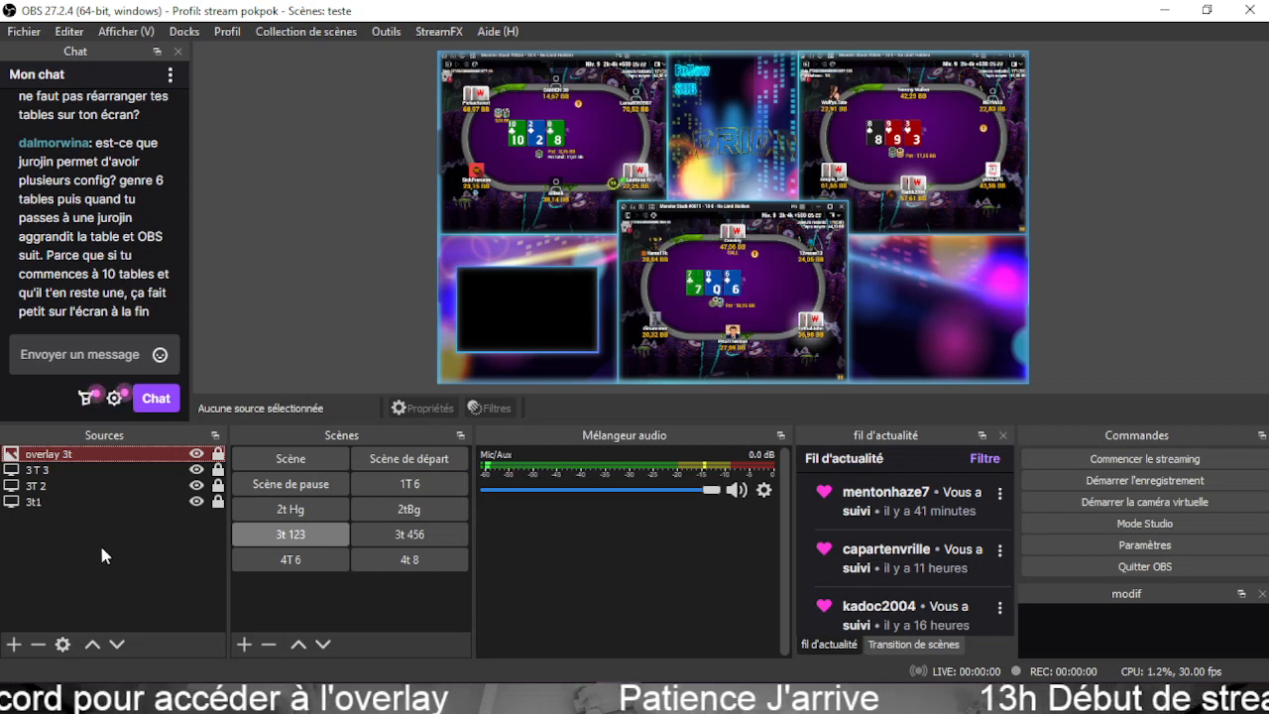
{"action": "left_click", "coordinate": [14, 645]}
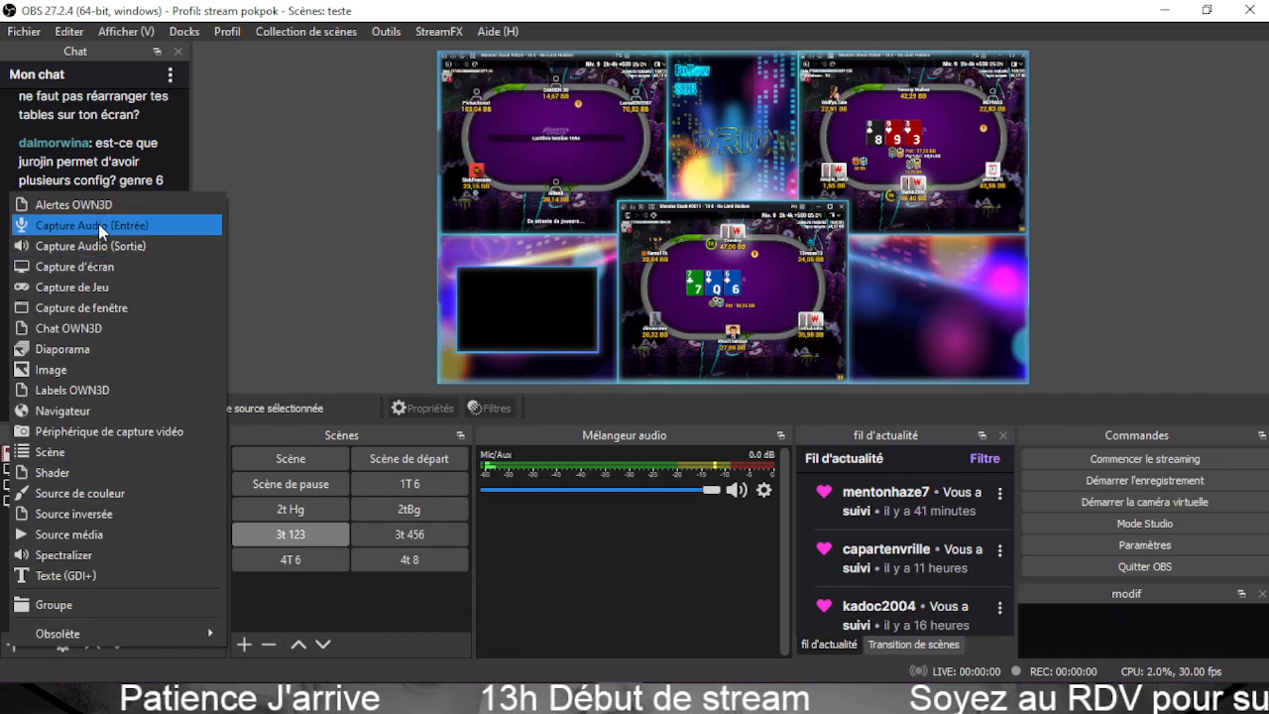
{"action": "left_click", "coordinate": [126, 437]}
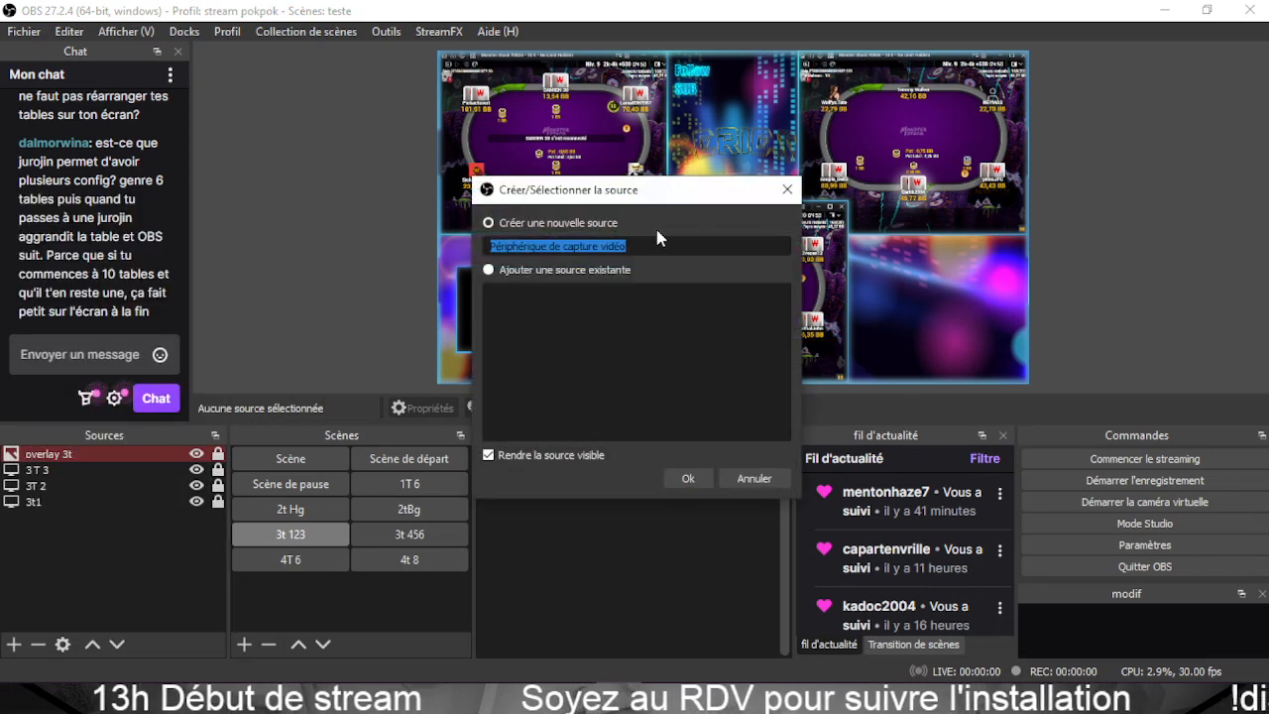
{"action": "left_click", "coordinate": [788, 188]}
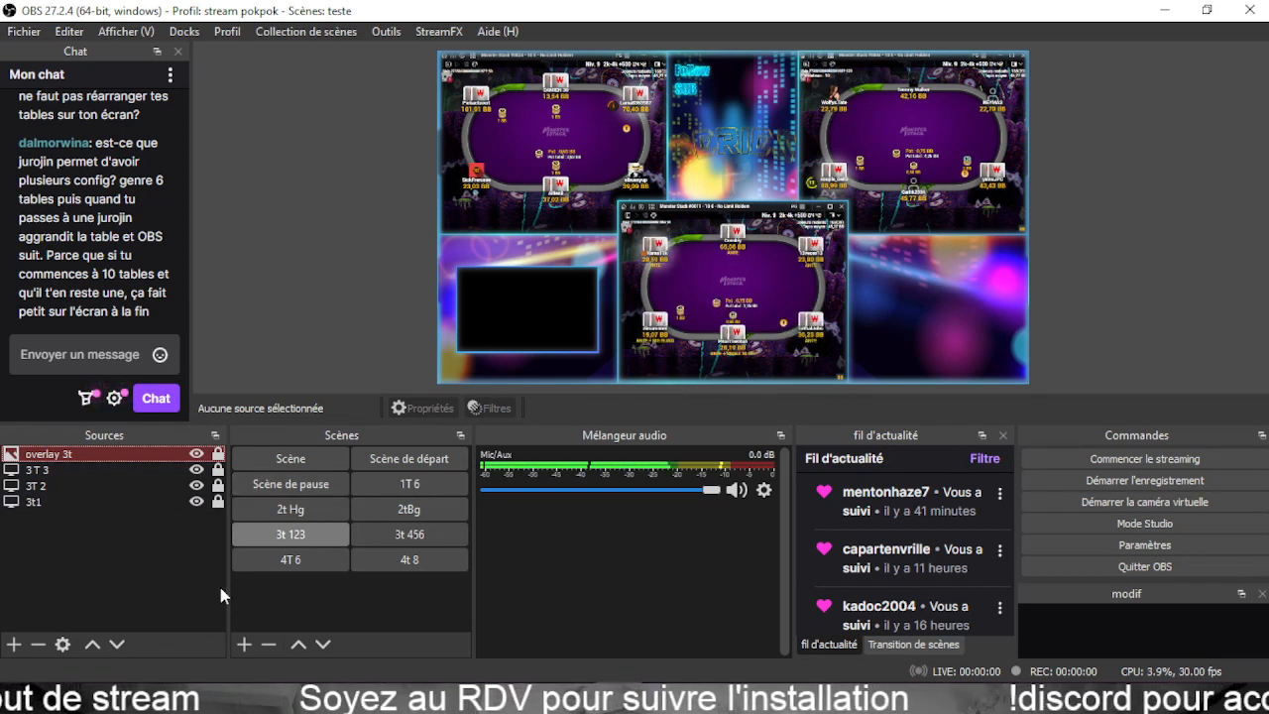
Add a new image source named CAM avatar to the 3t 123 scene.
{"action": "left_click", "coordinate": [15, 645]}
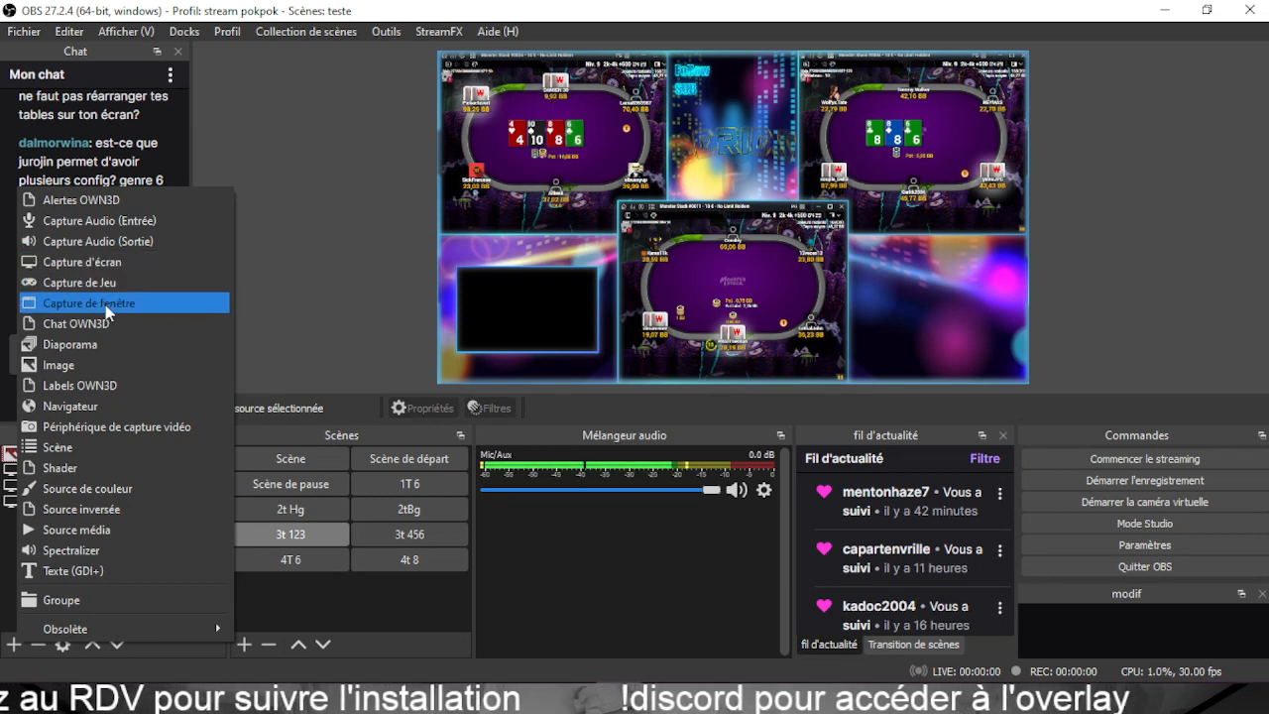
{"action": "left_click", "coordinate": [133, 360]}
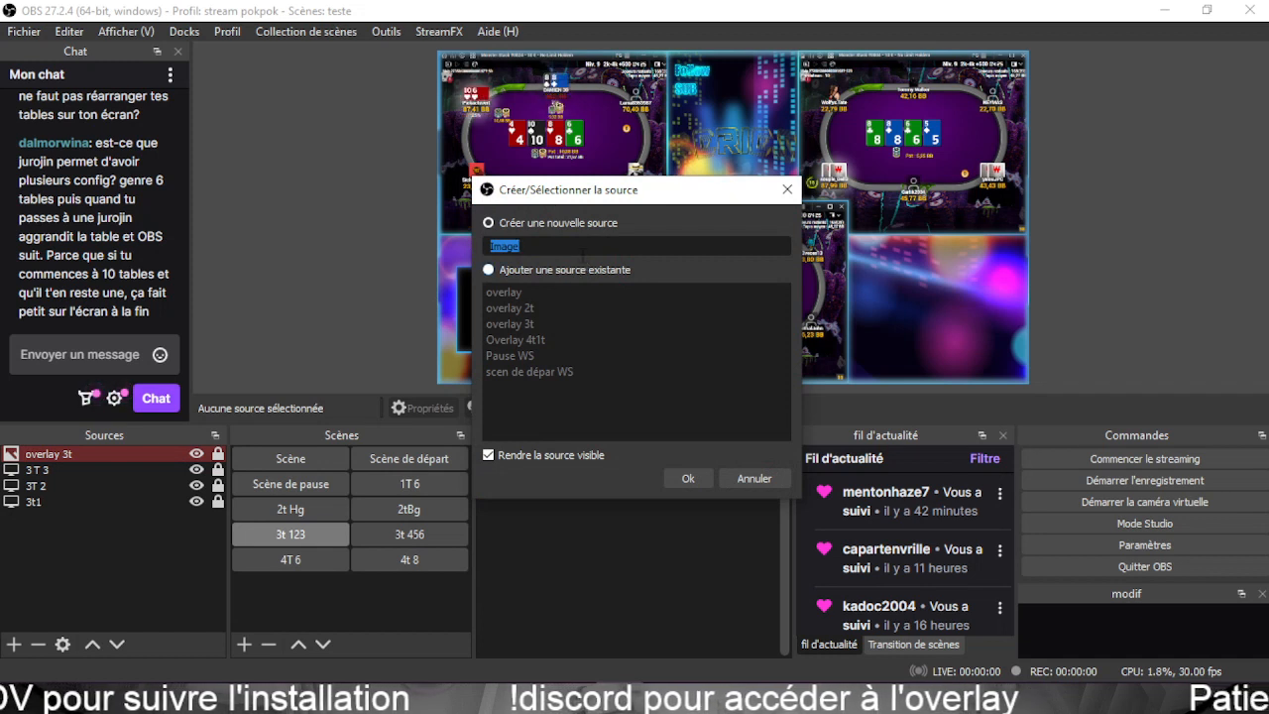
{"action": "type", "text": "CAM avatar"}
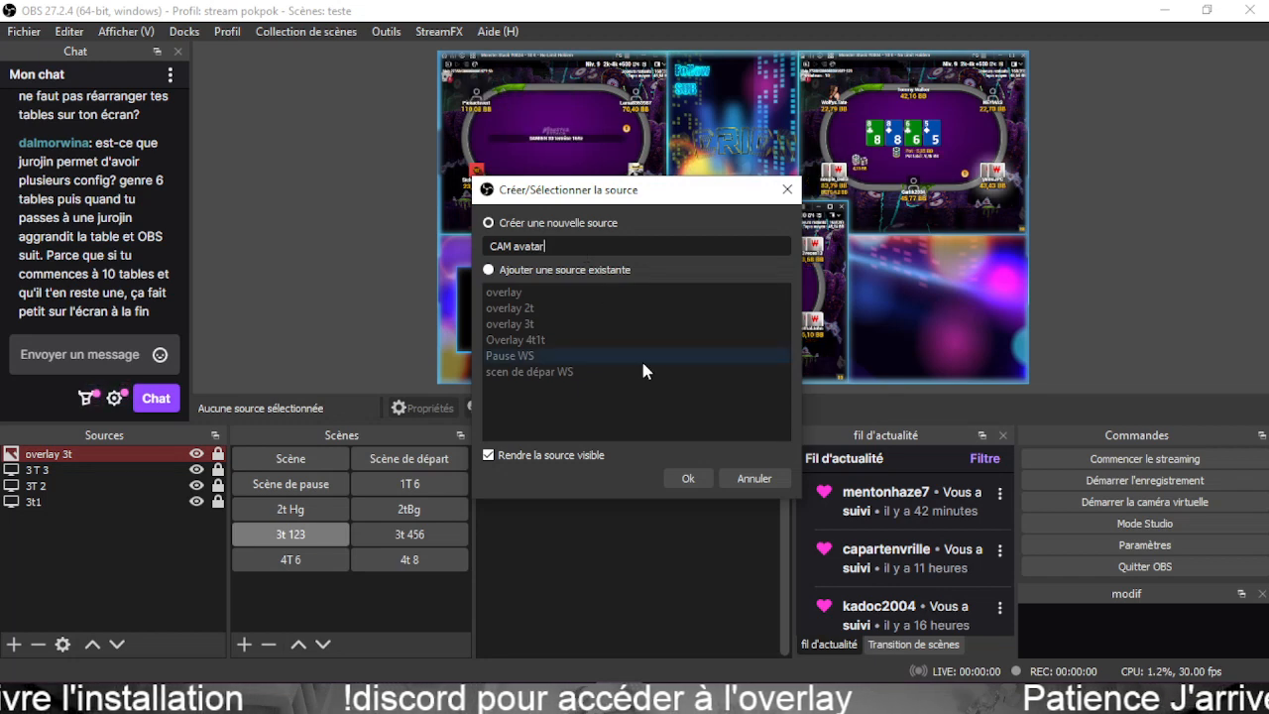
{"action": "left_click", "coordinate": [688, 479]}
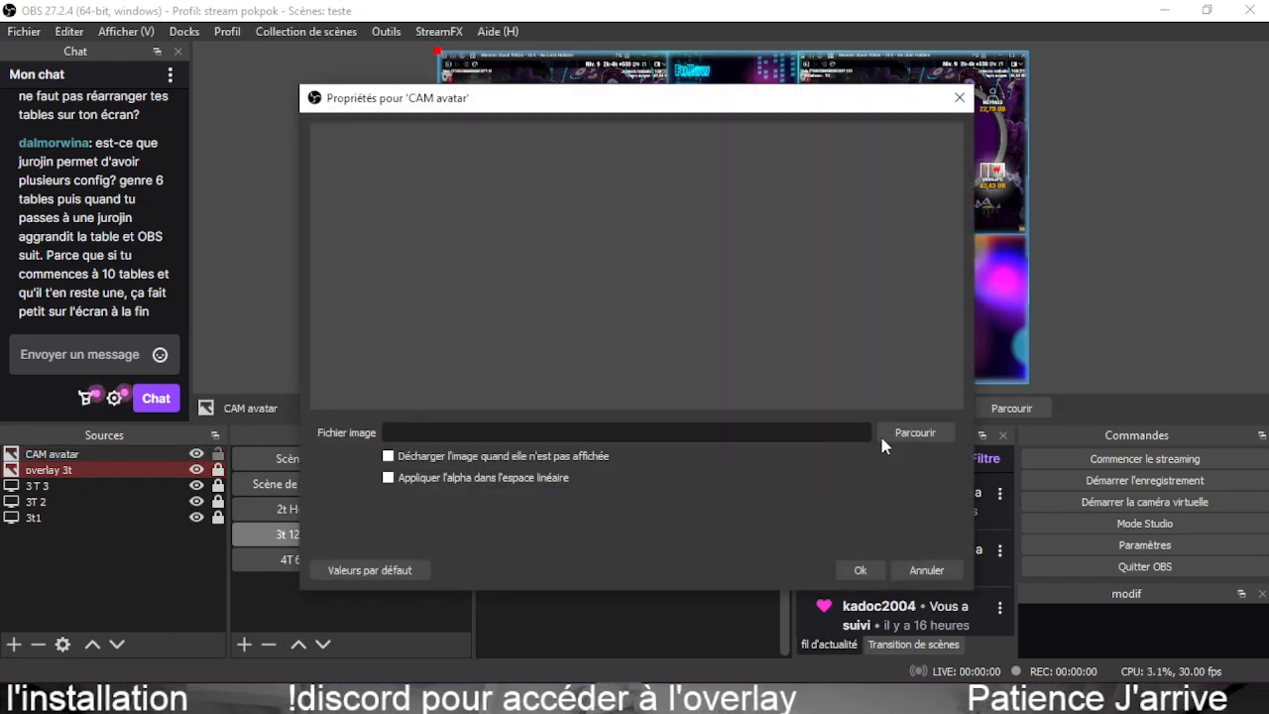
Browse for the CAM avatar image file and open the desktop folder Twitch, subfolder 1.1.
{"action": "left_click", "coordinate": [906, 439]}
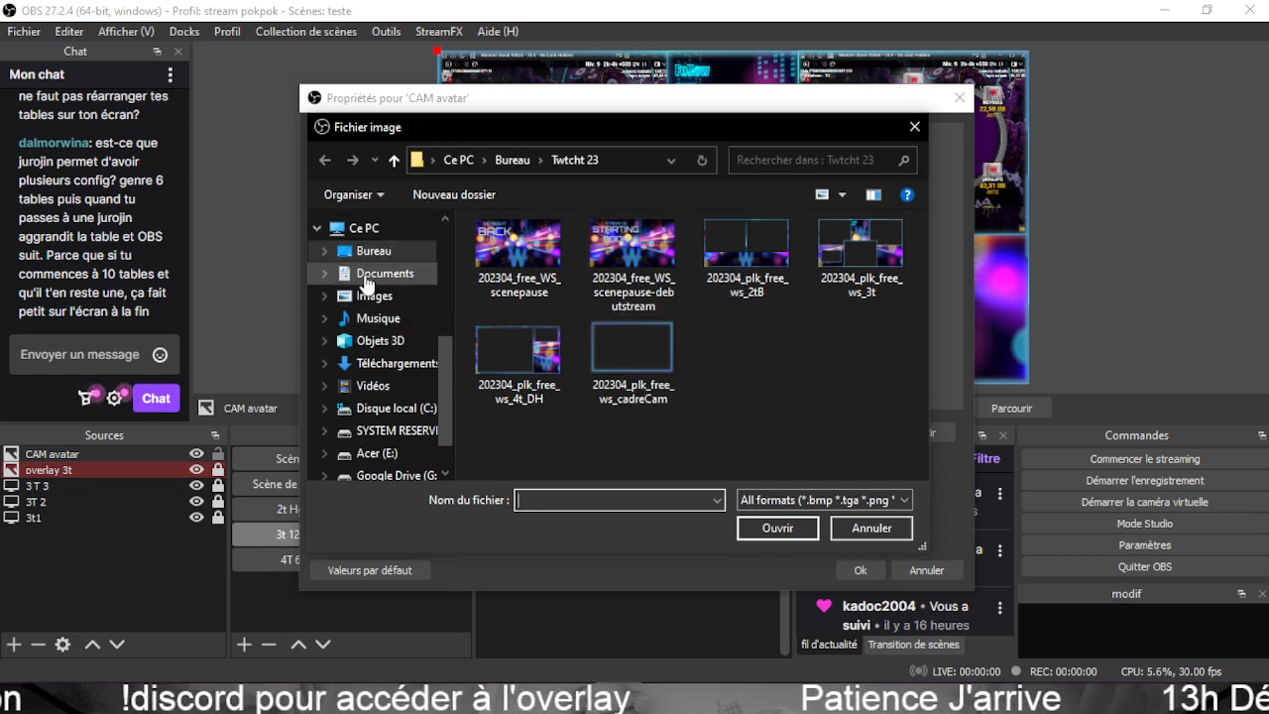
{"action": "scroll", "coordinate": [367, 283], "scroll_direction": "up", "scroll_amount": 3}
{"action": "scroll", "coordinate": [367, 293], "scroll_direction": "up", "scroll_amount": 3}
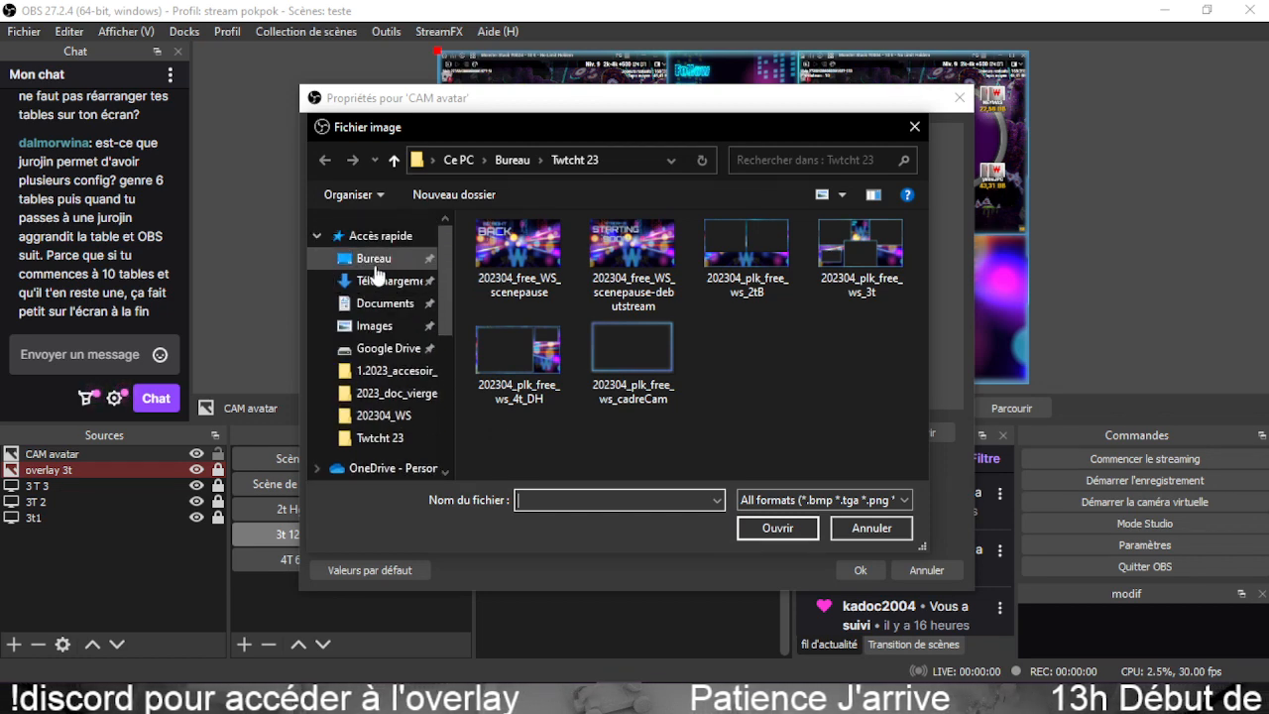
{"action": "left_click", "coordinate": [369, 258]}
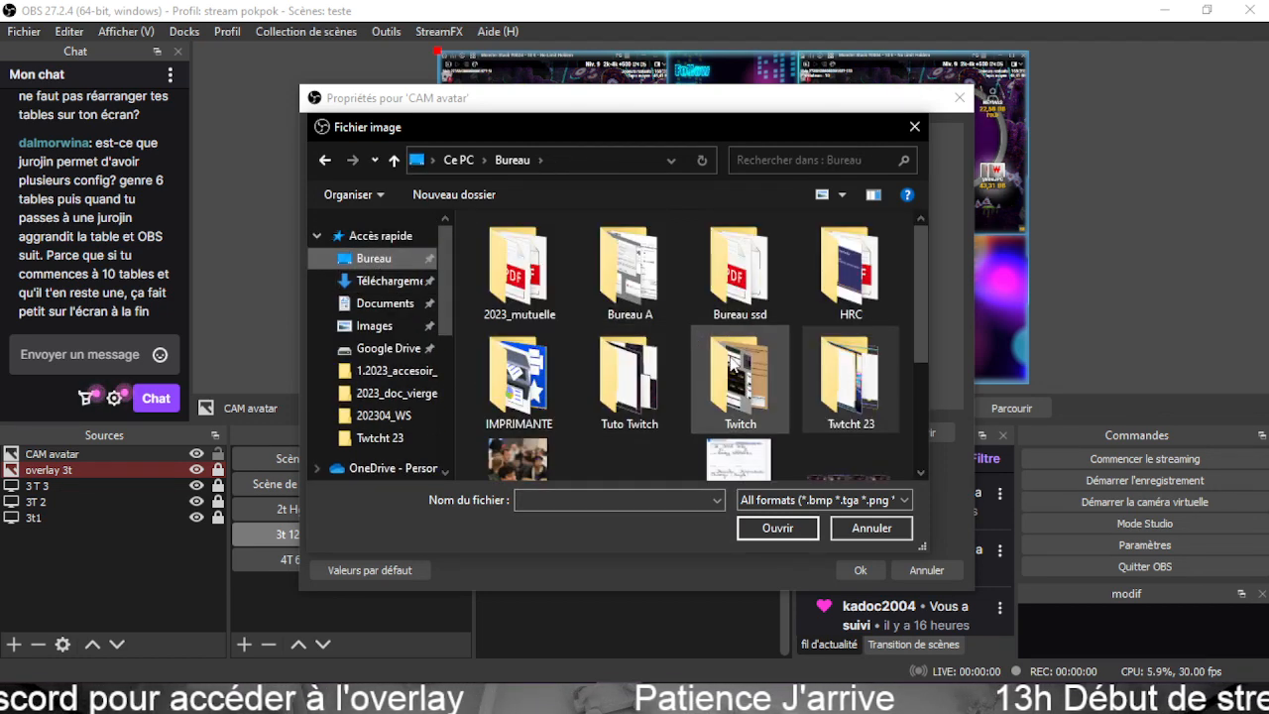
{"action": "double_click", "coordinate": [730, 356]}
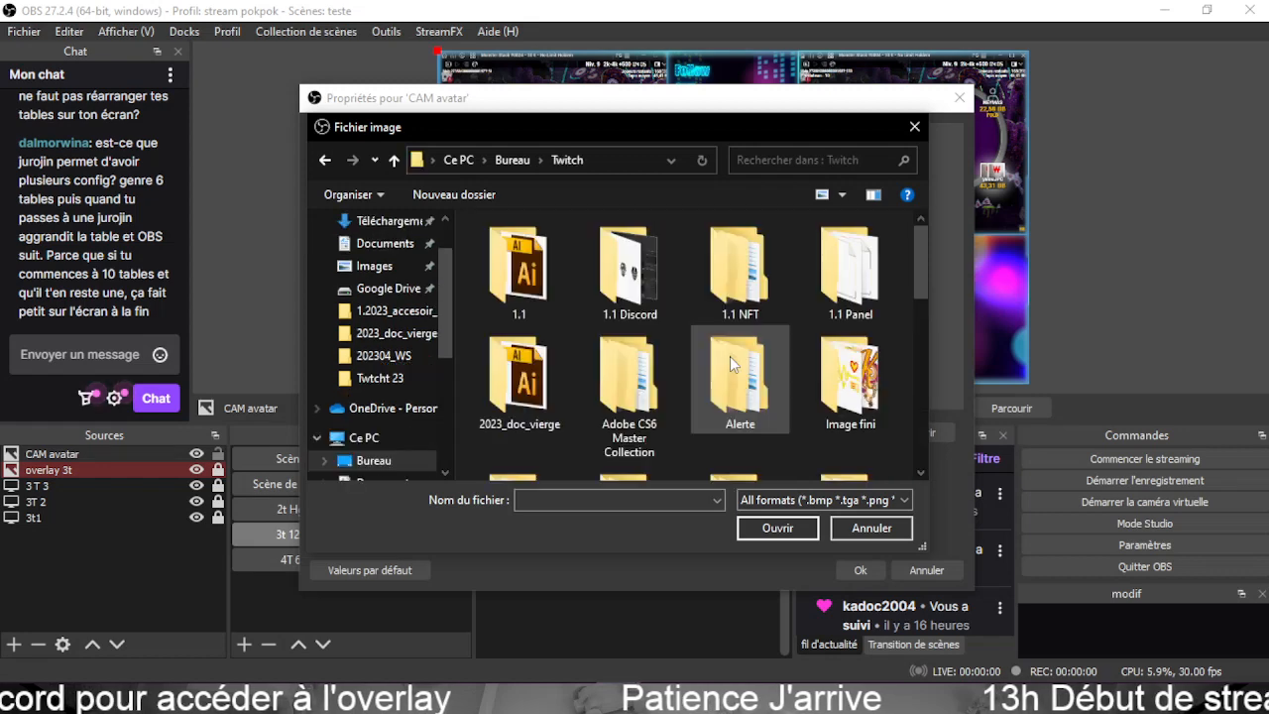
{"action": "double_click", "coordinate": [511, 270]}
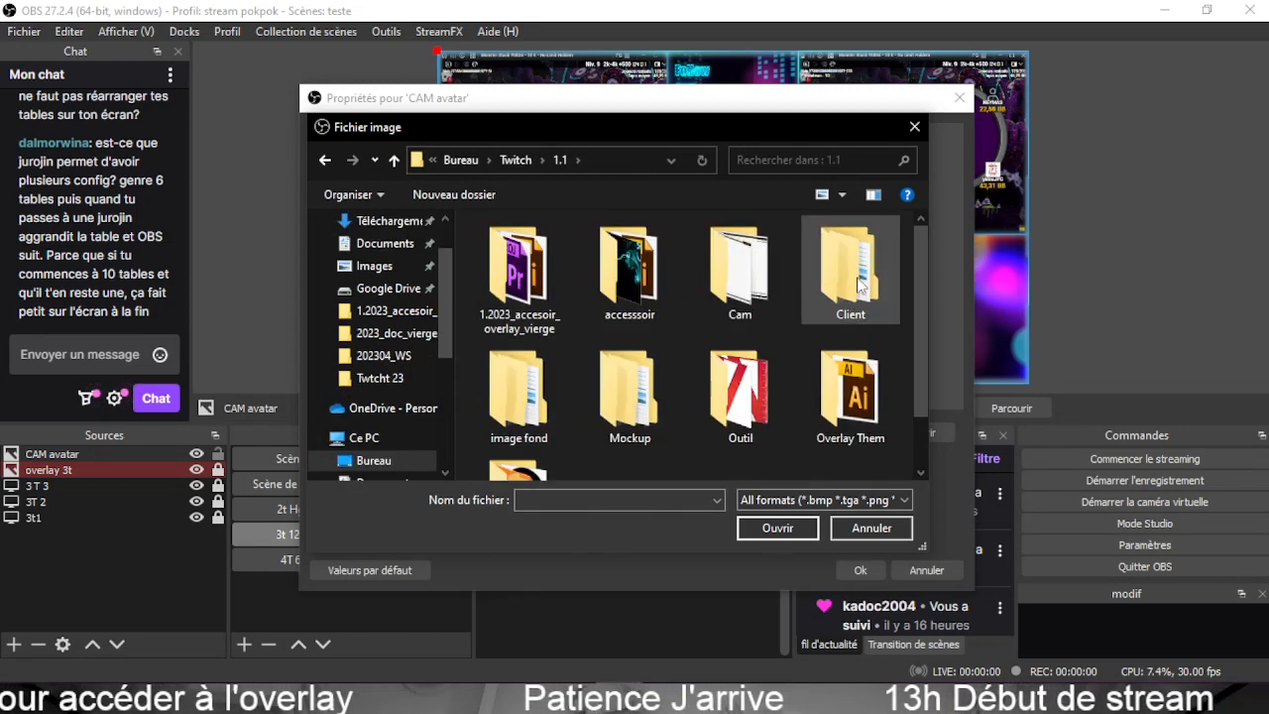
{"action": "double_click", "coordinate": [541, 303]}
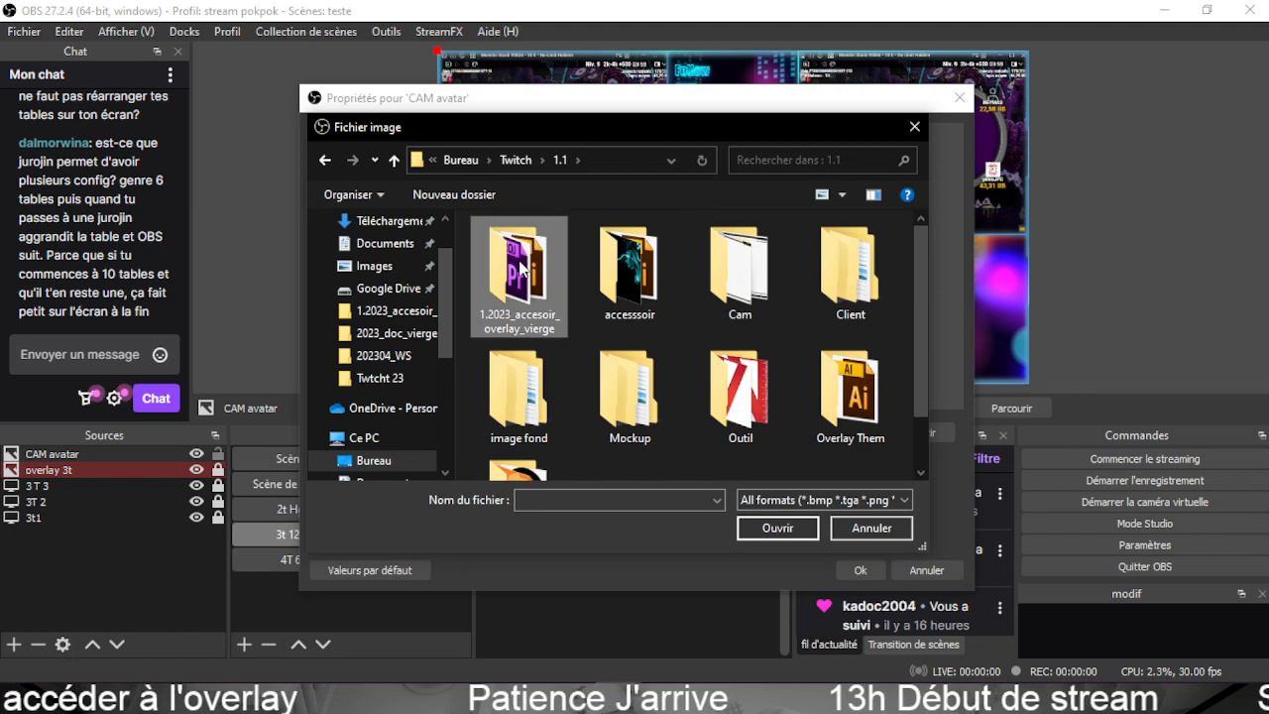
{"action": "key", "text": "alt+Left"}
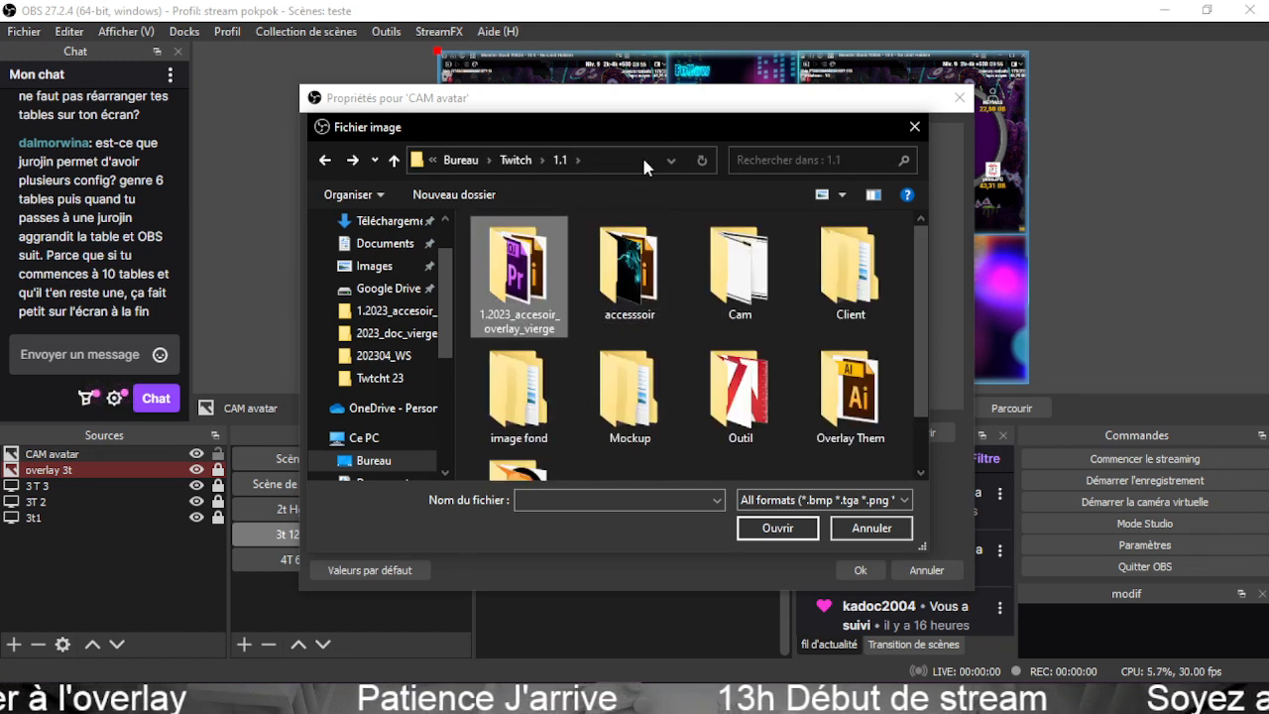
{"action": "left_click", "coordinate": [663, 107]}
{"action": "scroll", "coordinate": [526, 368], "scroll_direction": "down", "scroll_amount": 1}
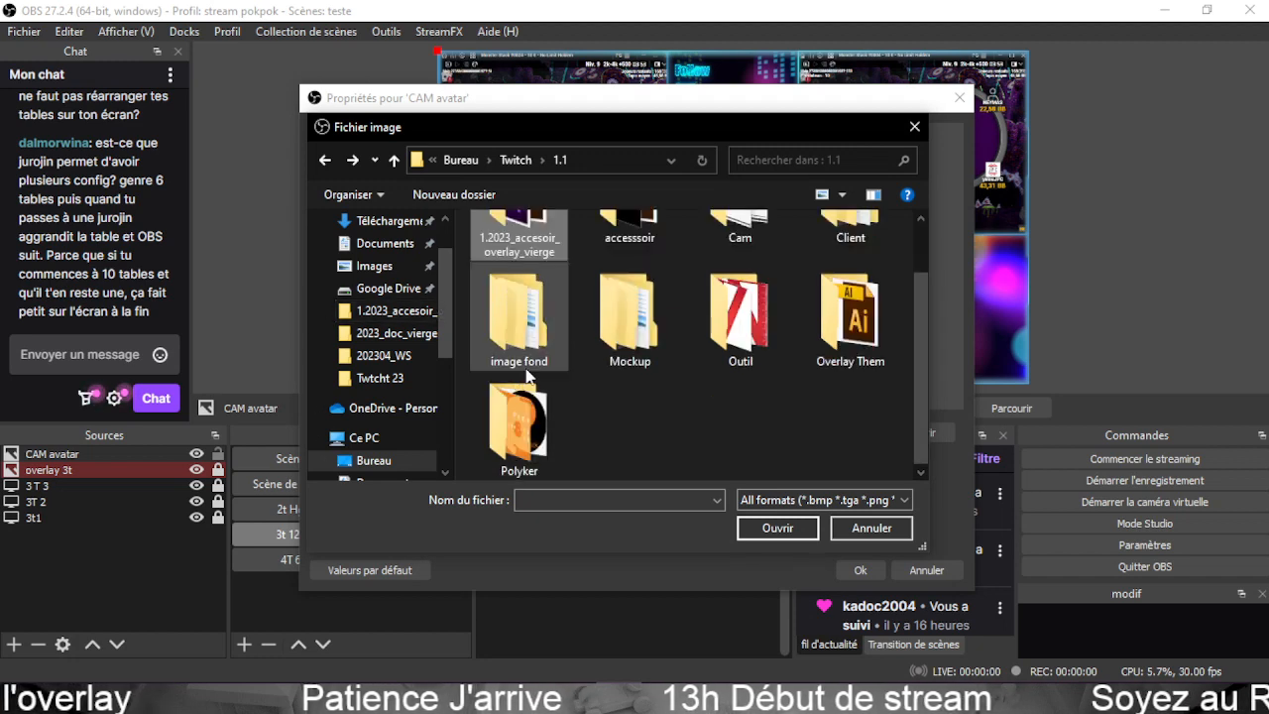
{"action": "scroll", "coordinate": [553, 343], "scroll_direction": "up", "scroll_amount": 1}
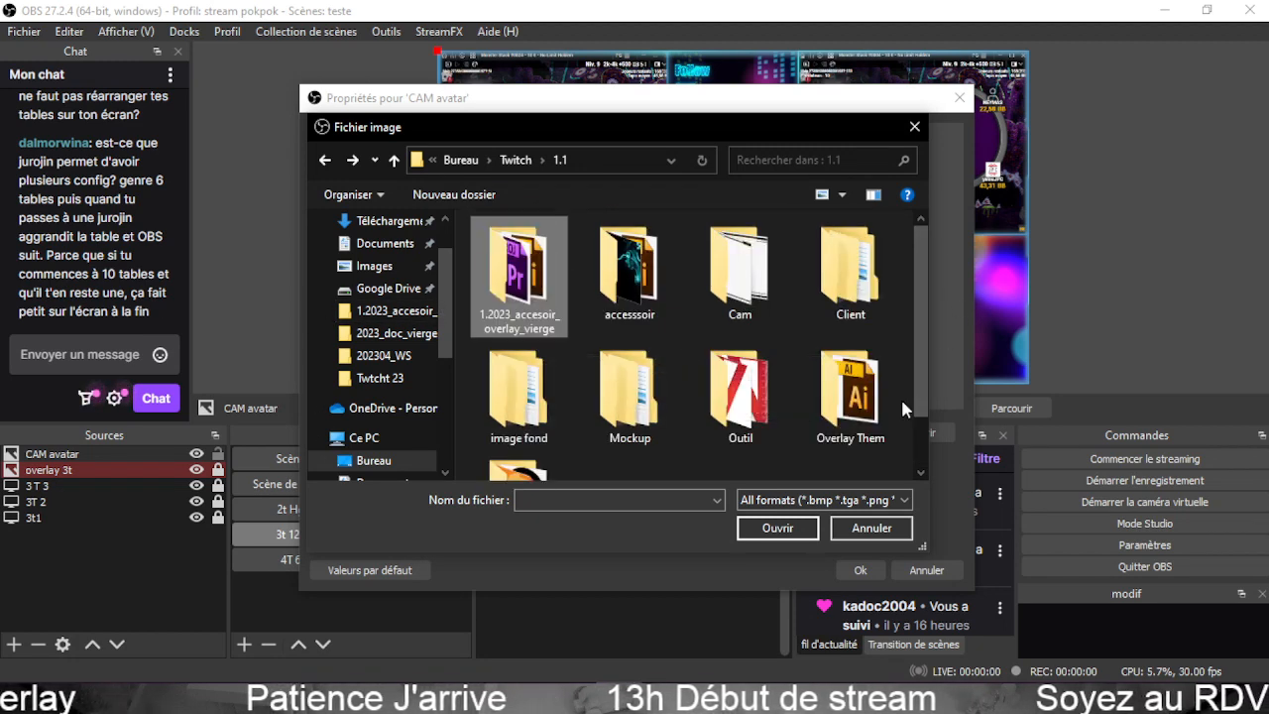
Load the image Sans-titre---2 from Overlay Them, Overlay free, 202304_WS into CAM avatar and accept its properties.
{"action": "double_click", "coordinate": [862, 395]}
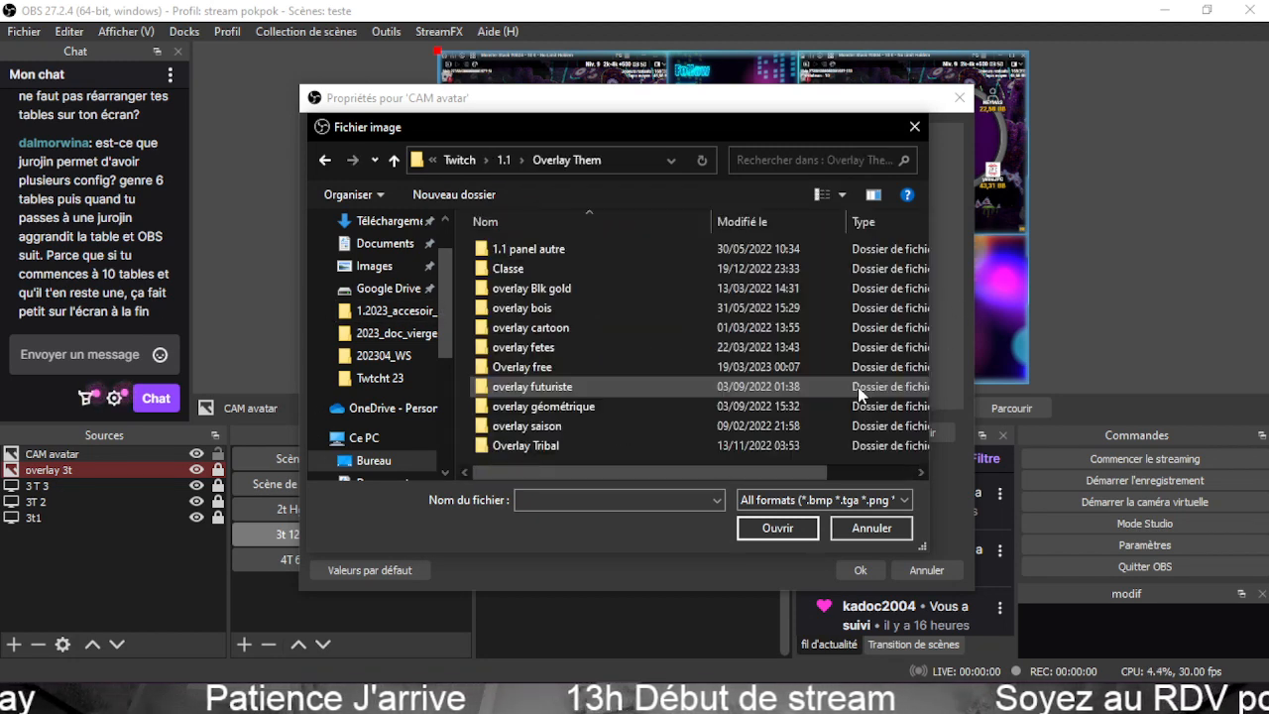
{"action": "double_click", "coordinate": [587, 360]}
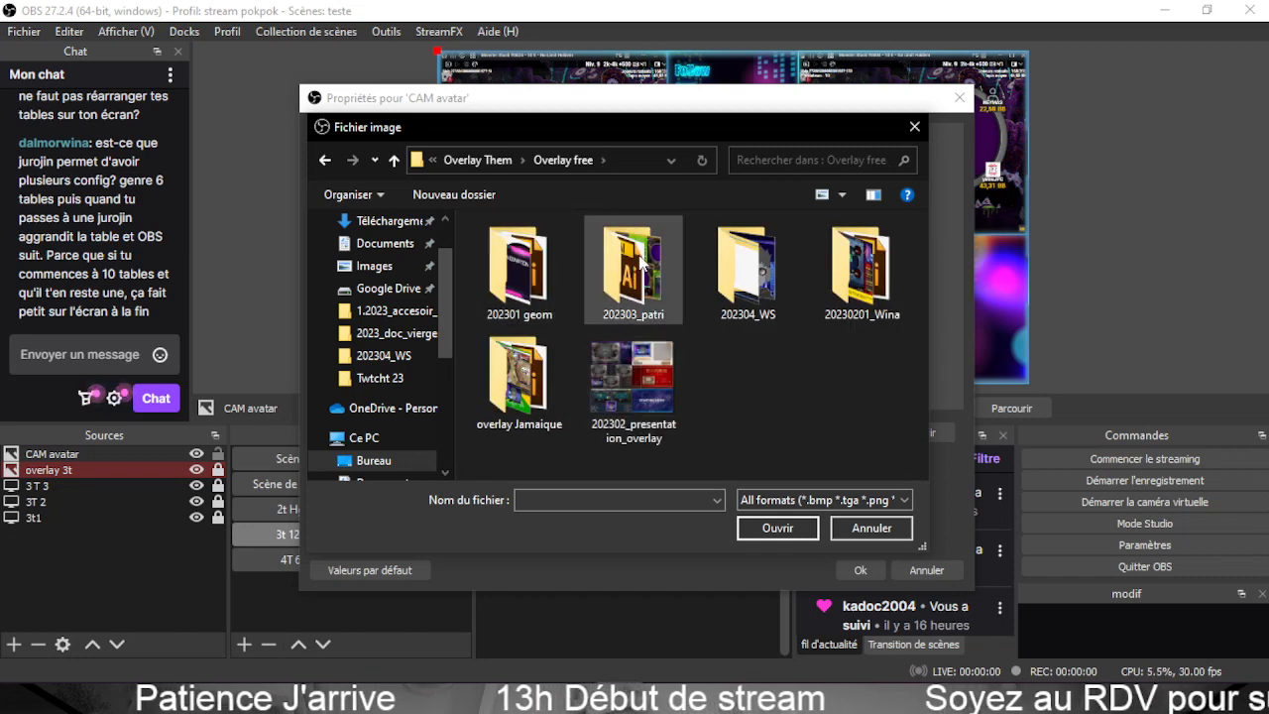
{"action": "double_click", "coordinate": [739, 260]}
{"action": "scroll", "coordinate": [659, 285], "scroll_direction": "down", "scroll_amount": 2}
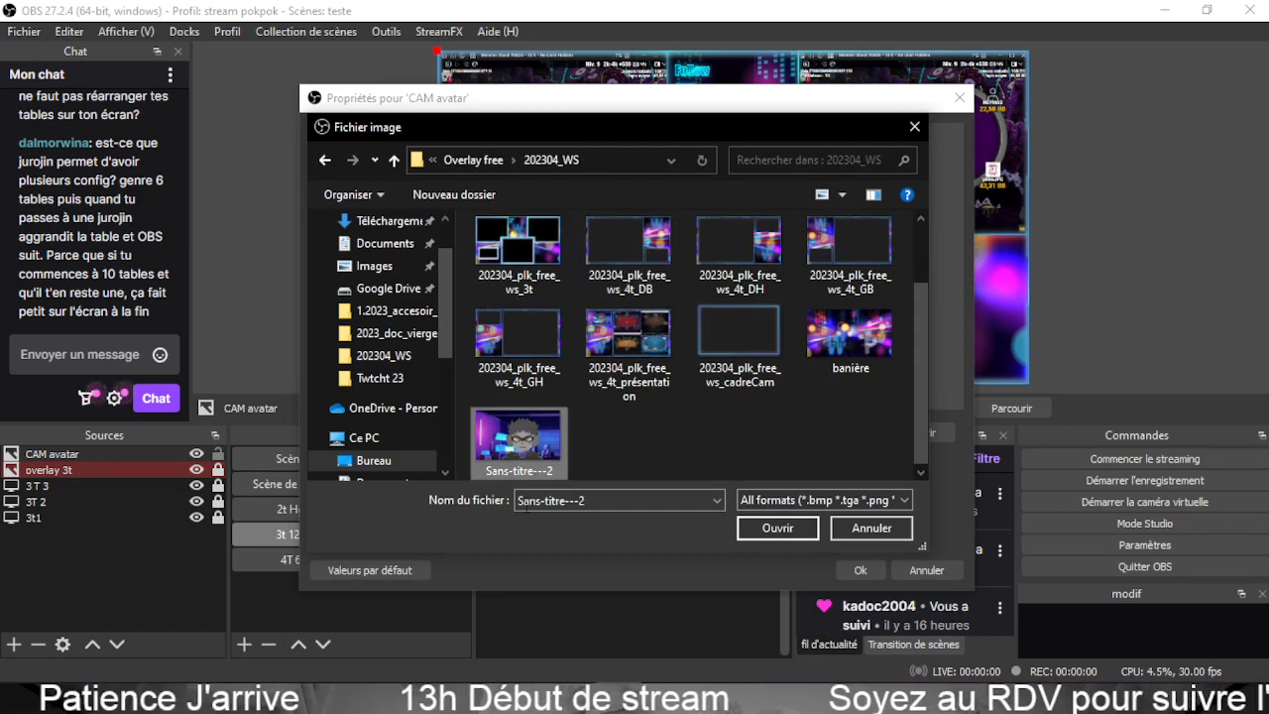
{"action": "left_click", "coordinate": [777, 527]}
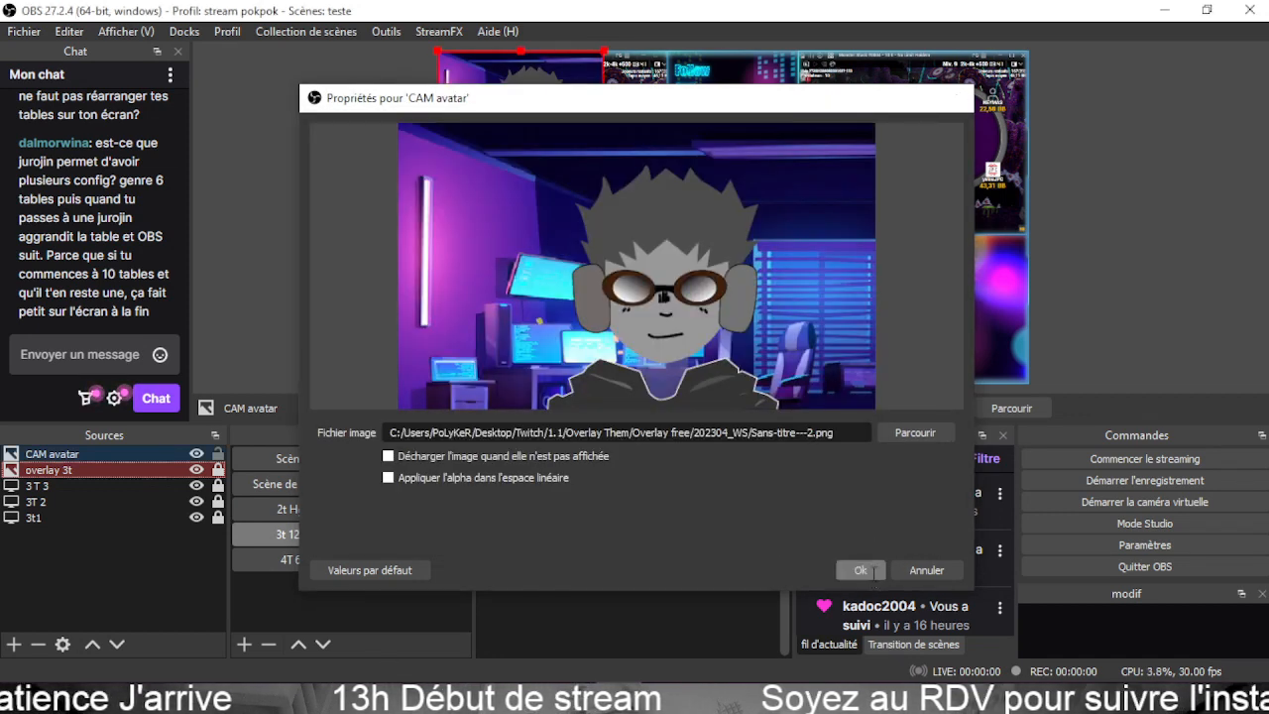
{"action": "left_click", "coordinate": [861, 570]}
Place the CAM avatar image over the overlay's lower-left camera frame and move its source below overlay 3t.
{"action": "left_click_drag", "start_coordinate": [560, 181], "coordinate": [565, 335]}
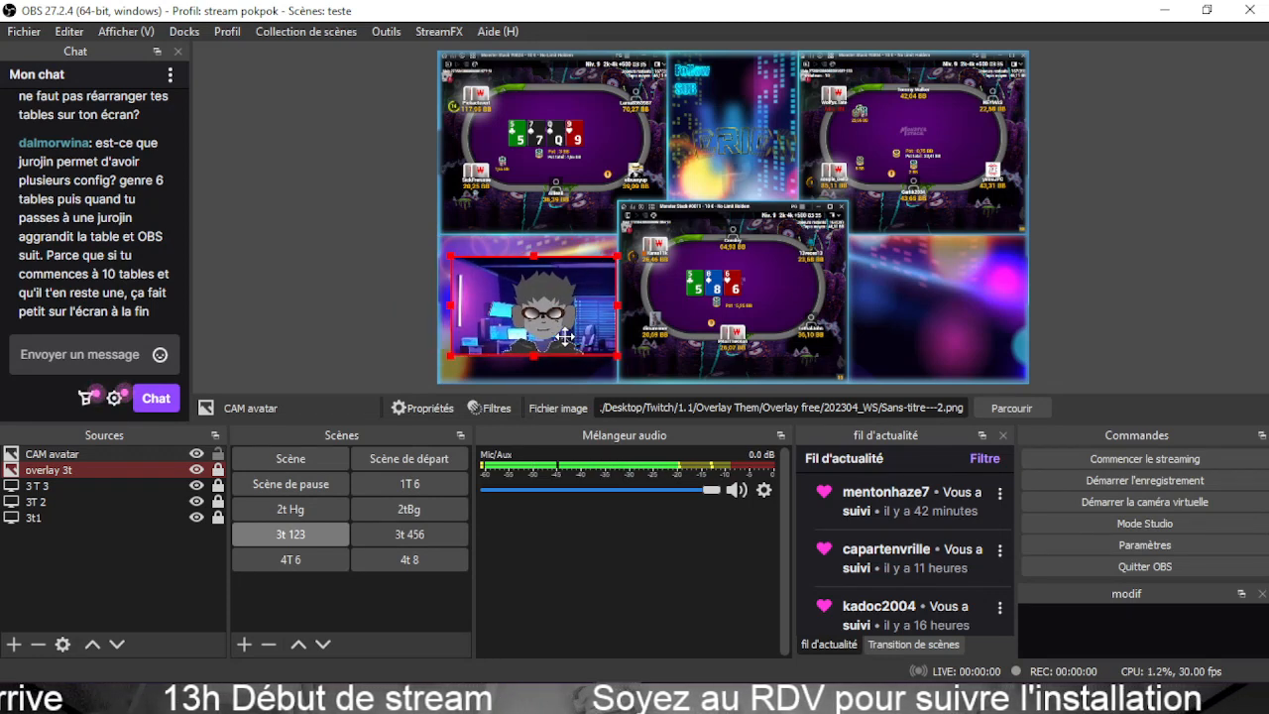
{"action": "left_click", "coordinate": [117, 644]}
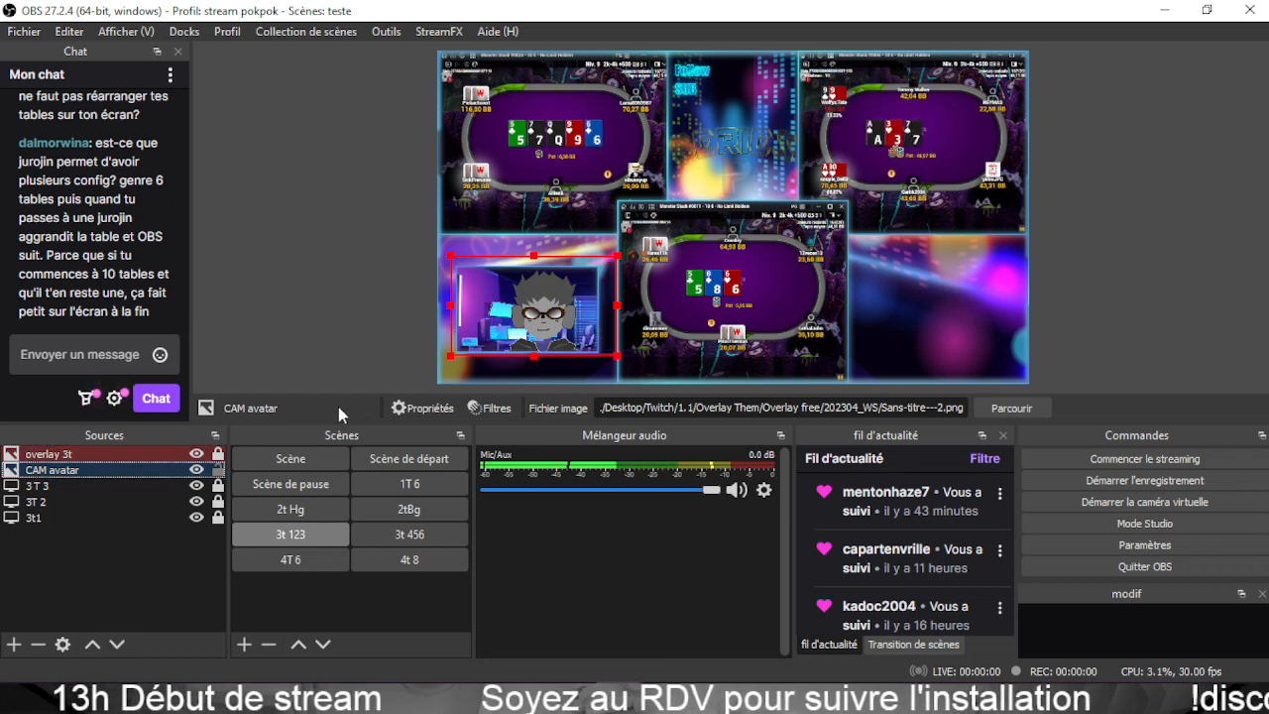
Shrink the CAM avatar image slightly and reposition it to fit the overlay's lower-left camera frame in scene 3t 123.
{"action": "left_click", "coordinate": [288, 270]}
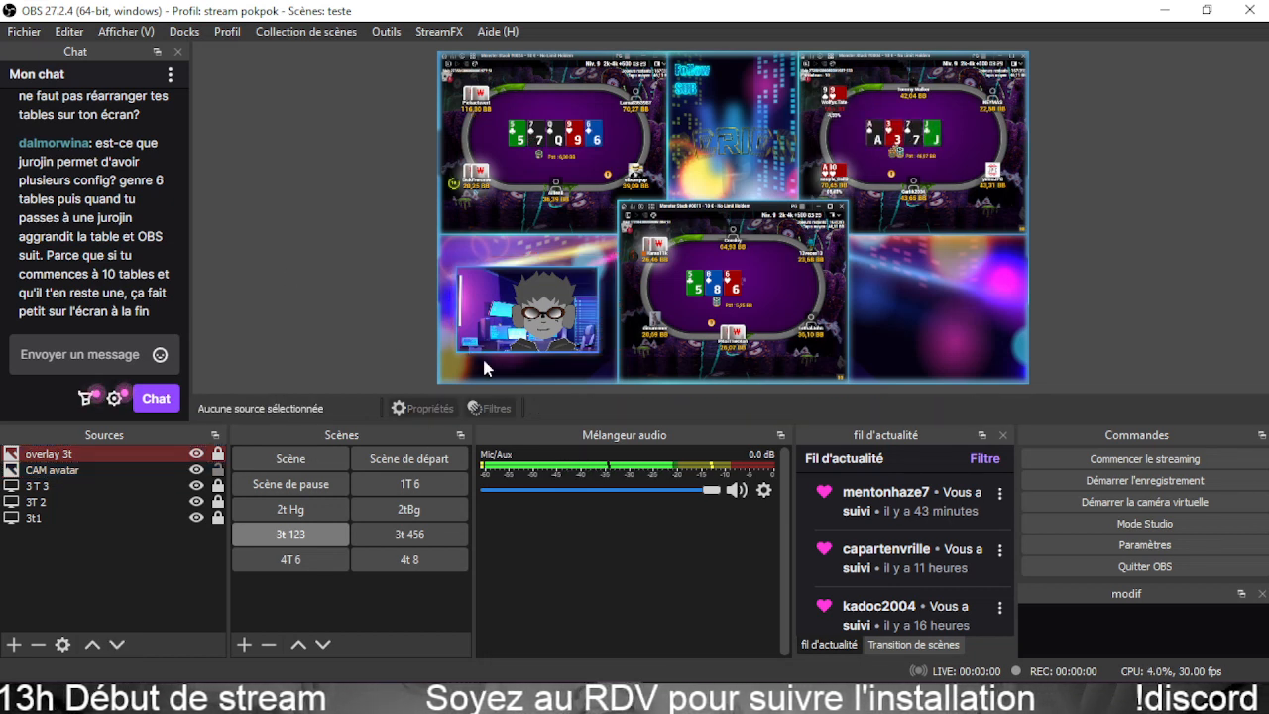
{"action": "mouse_move", "coordinate": [529, 313]}
{"action": "left_mouse_down"}
{"action": "mouse_move", "coordinate": [517, 309]}
{"action": "mouse_move", "coordinate": [527, 316]}
{"action": "left_mouse_up"}
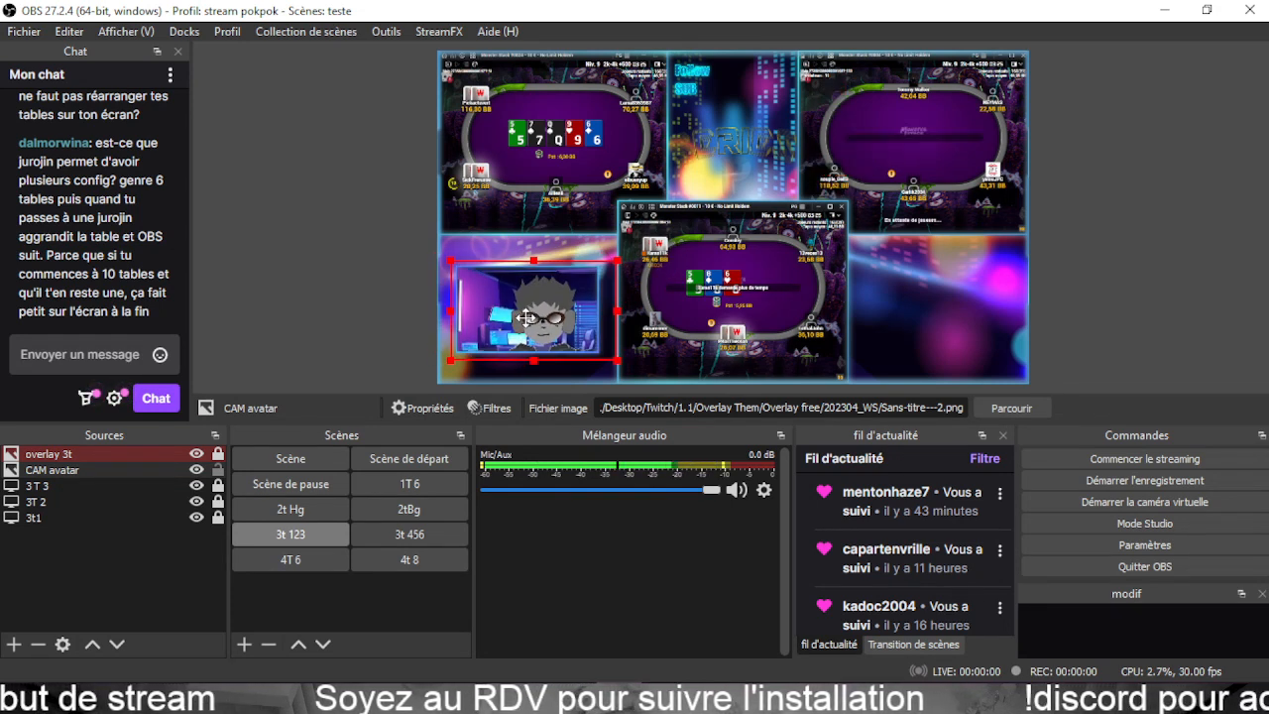
{"action": "left_click", "coordinate": [321, 258]}
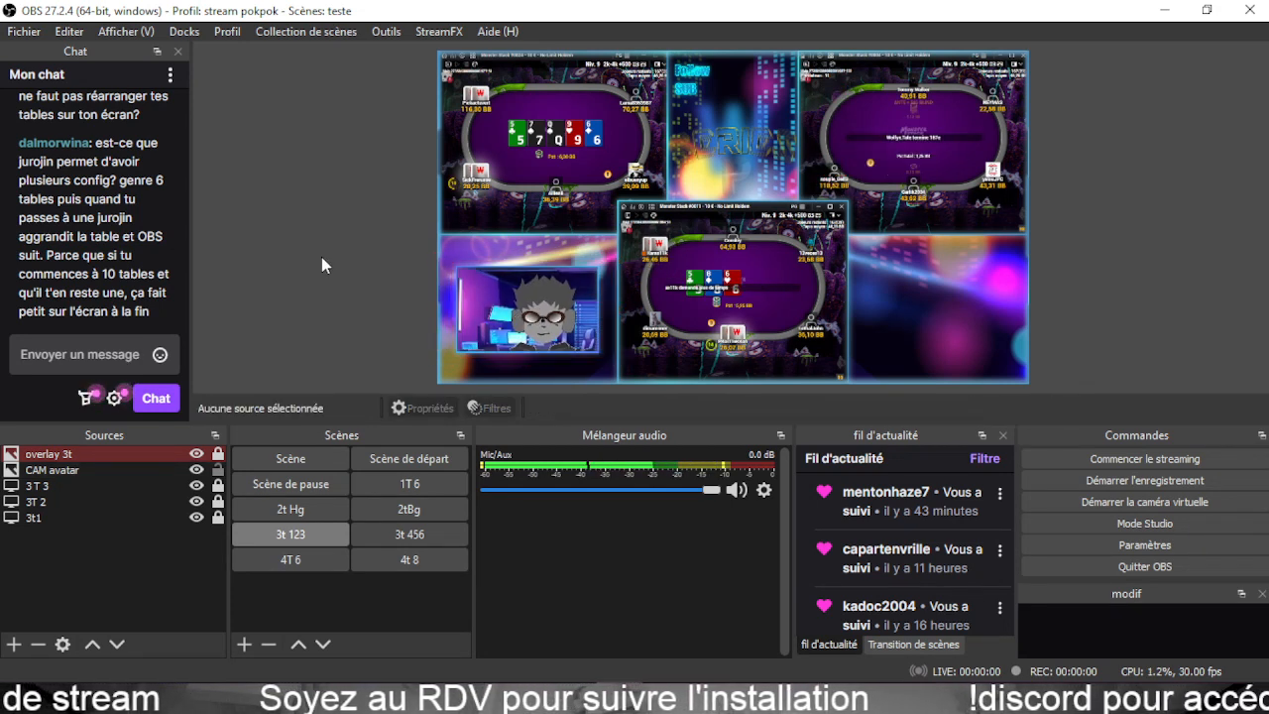
{"action": "left_click", "coordinate": [535, 322]}
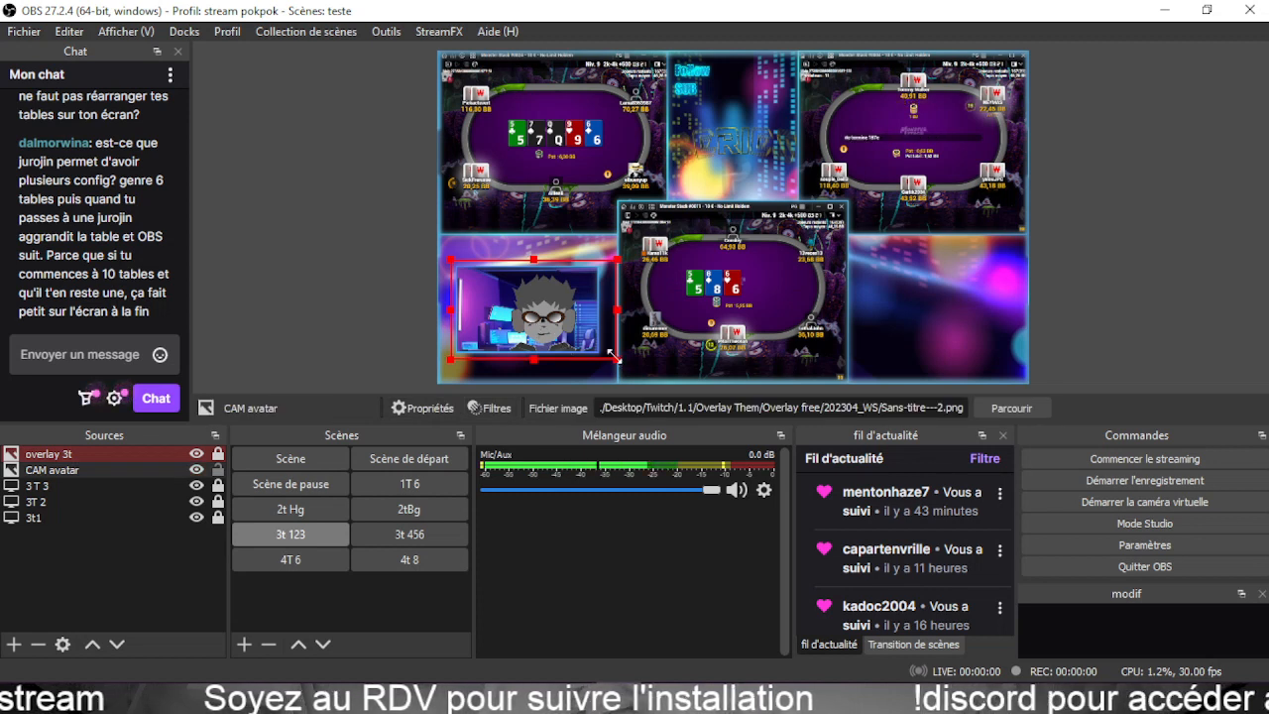
{"action": "left_click_drag", "start_coordinate": [616, 357], "coordinate": [603, 350]}
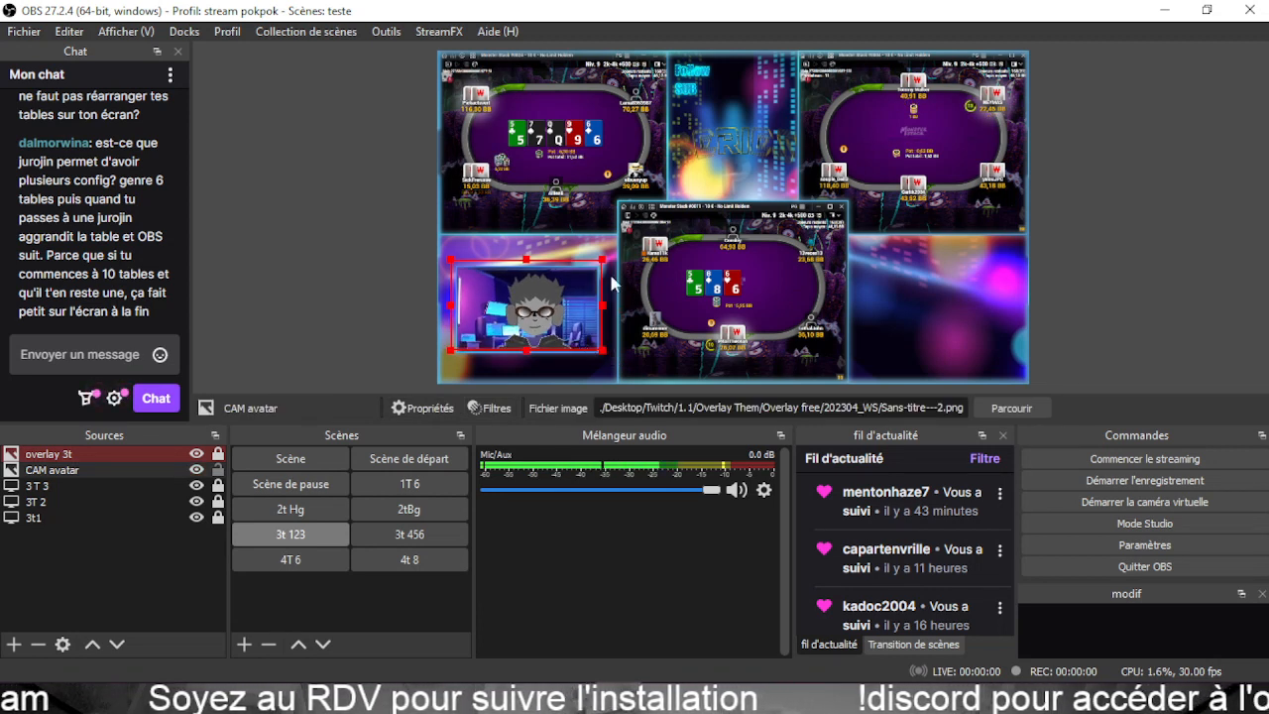
{"action": "left_click_drag", "start_coordinate": [603, 284], "coordinate": [570, 310]}
{"action": "left_click", "coordinate": [434, 276]}
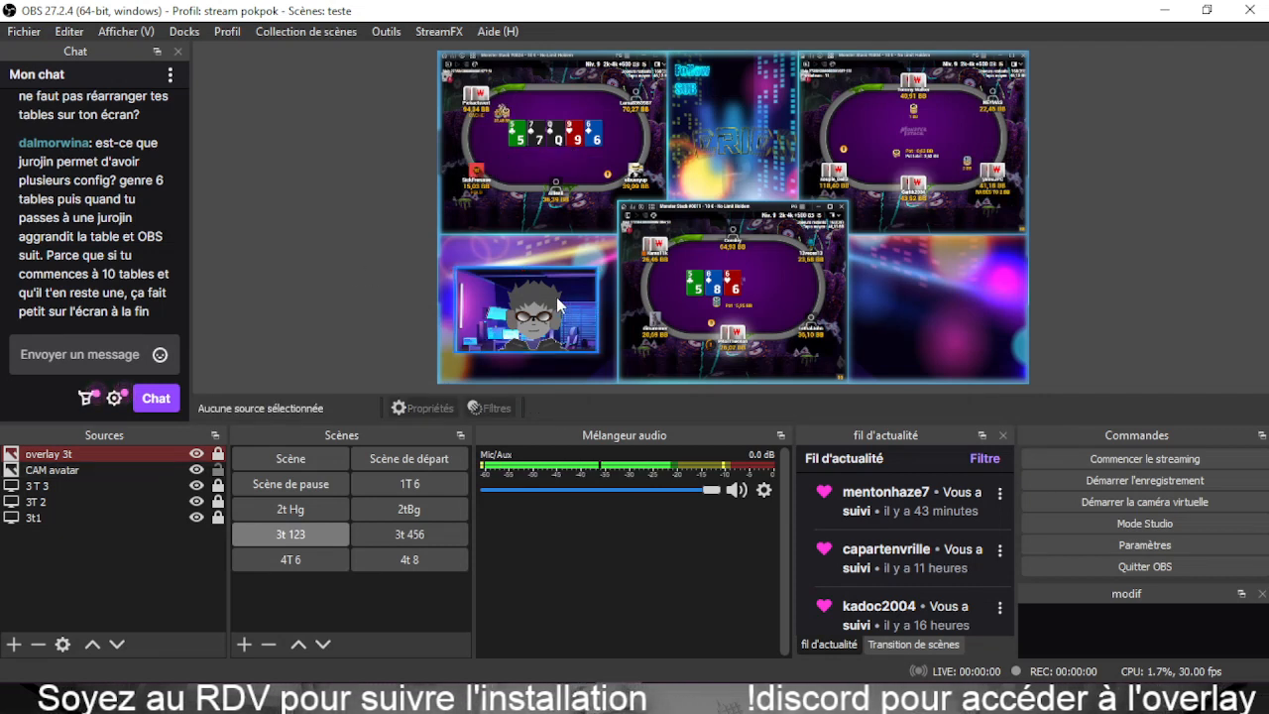
{"action": "left_click", "coordinate": [530, 337]}
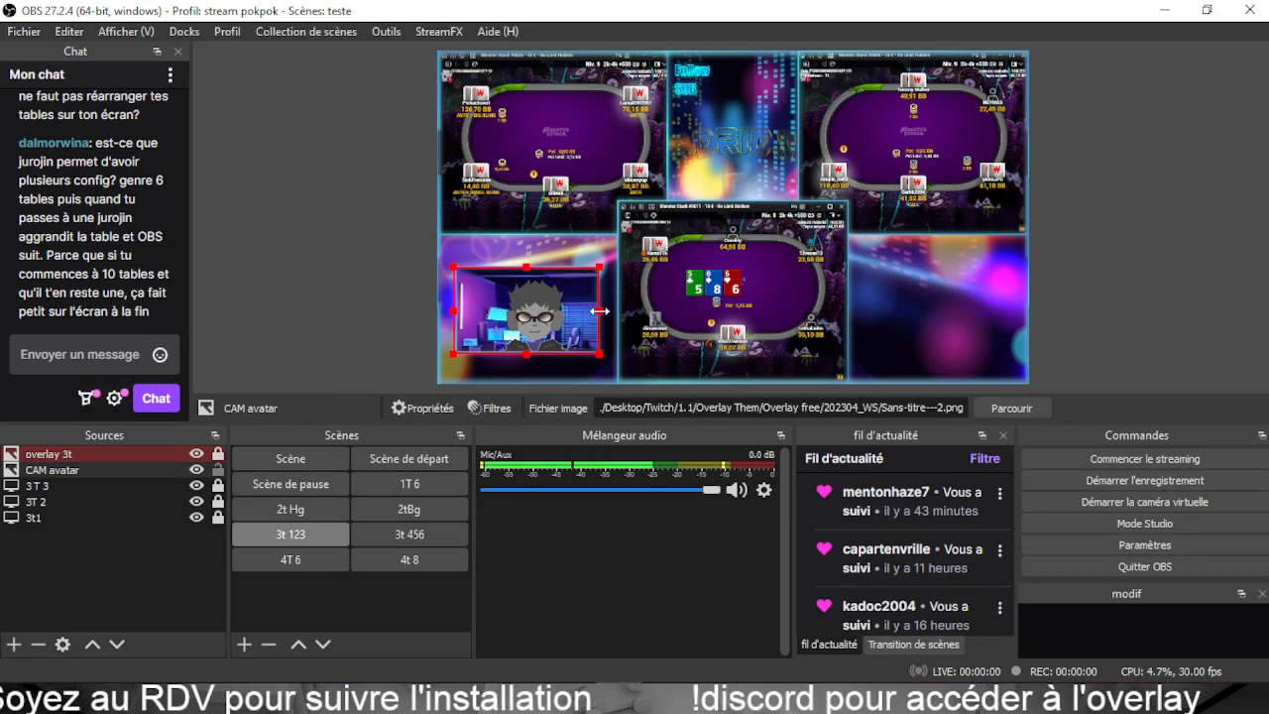
{"action": "left_click", "coordinate": [316, 308]}
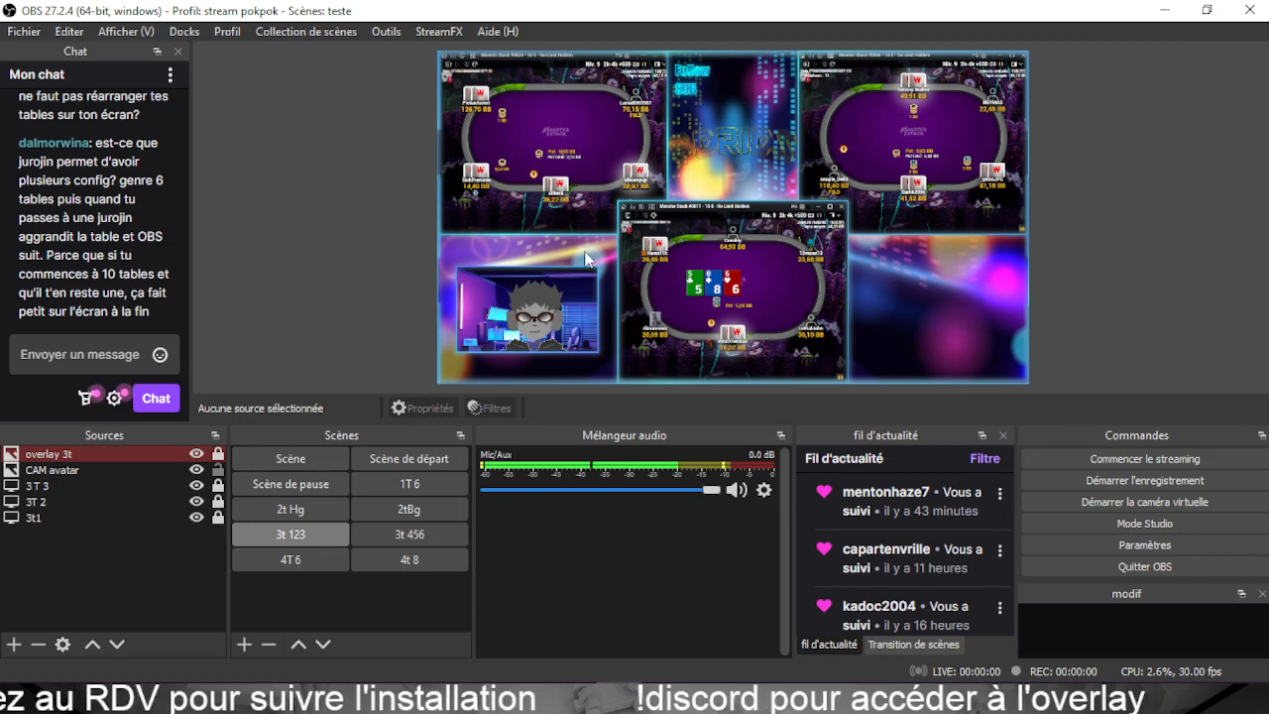
Add a new display capture source named 4T G to scene 4T 6, capturing Écran 1 with the automatic capture method.
{"action": "left_click", "coordinate": [418, 534]}
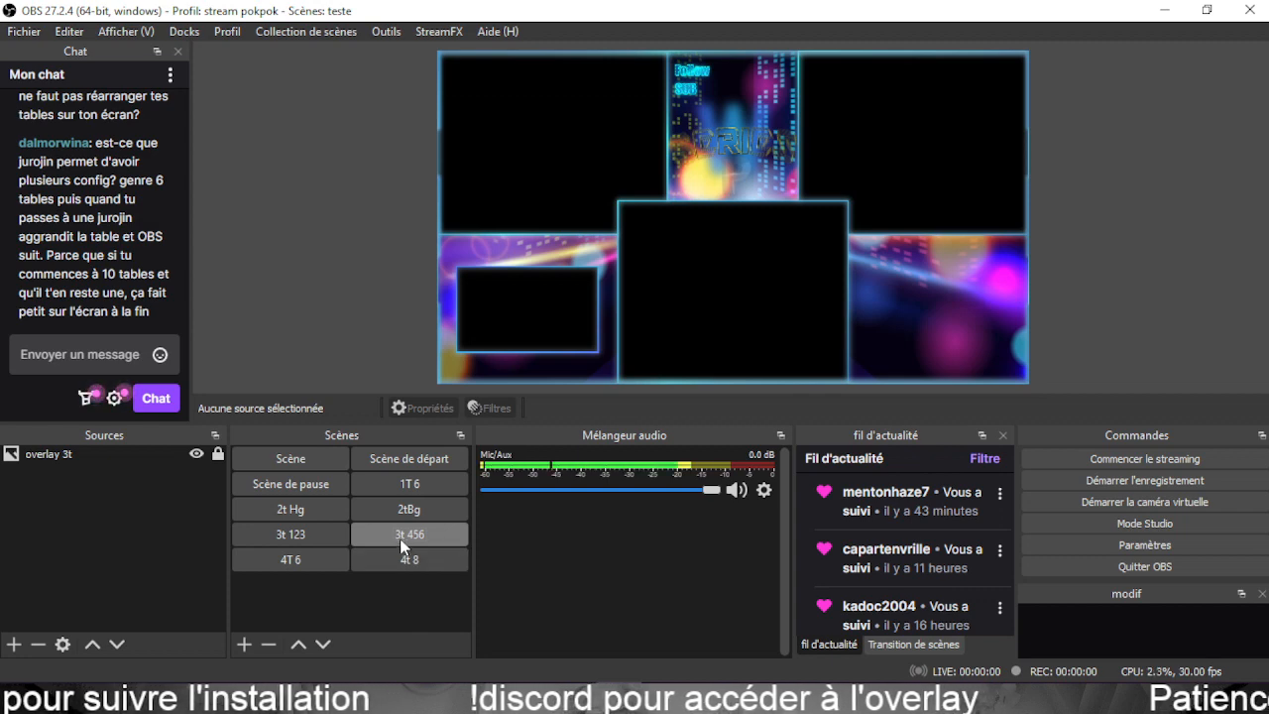
{"action": "left_click", "coordinate": [330, 565]}
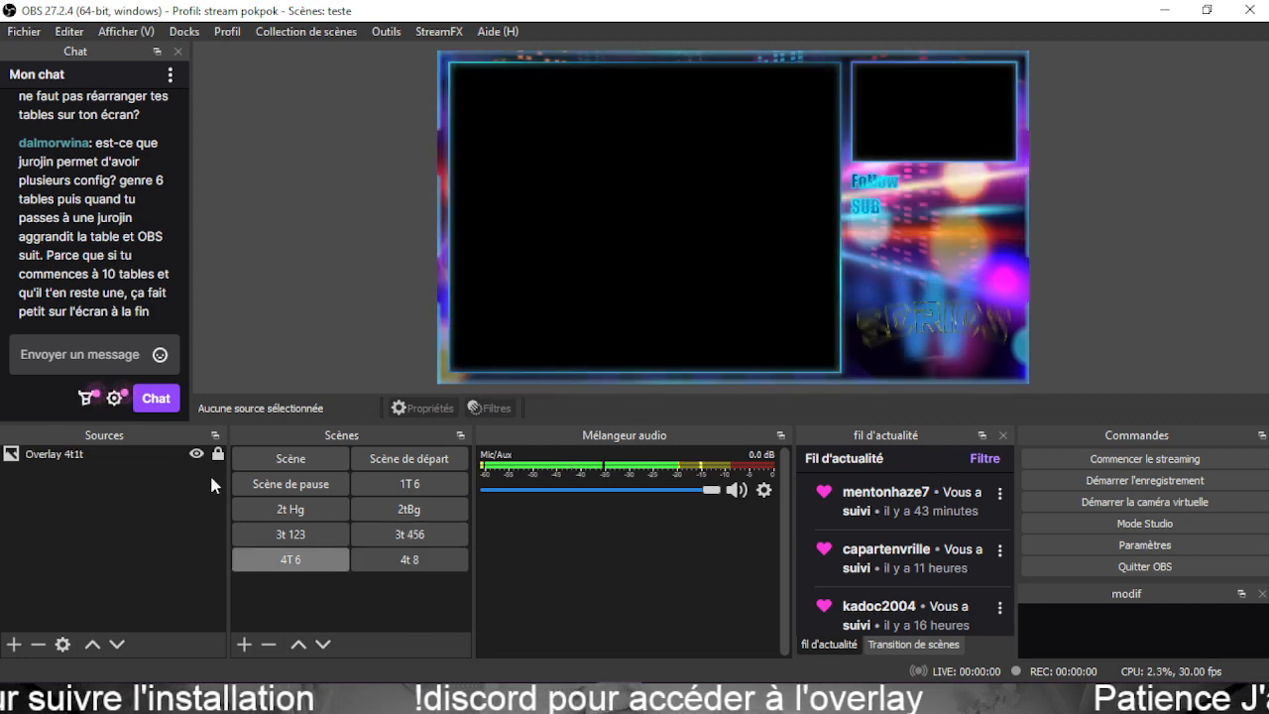
{"action": "left_click", "coordinate": [14, 645]}
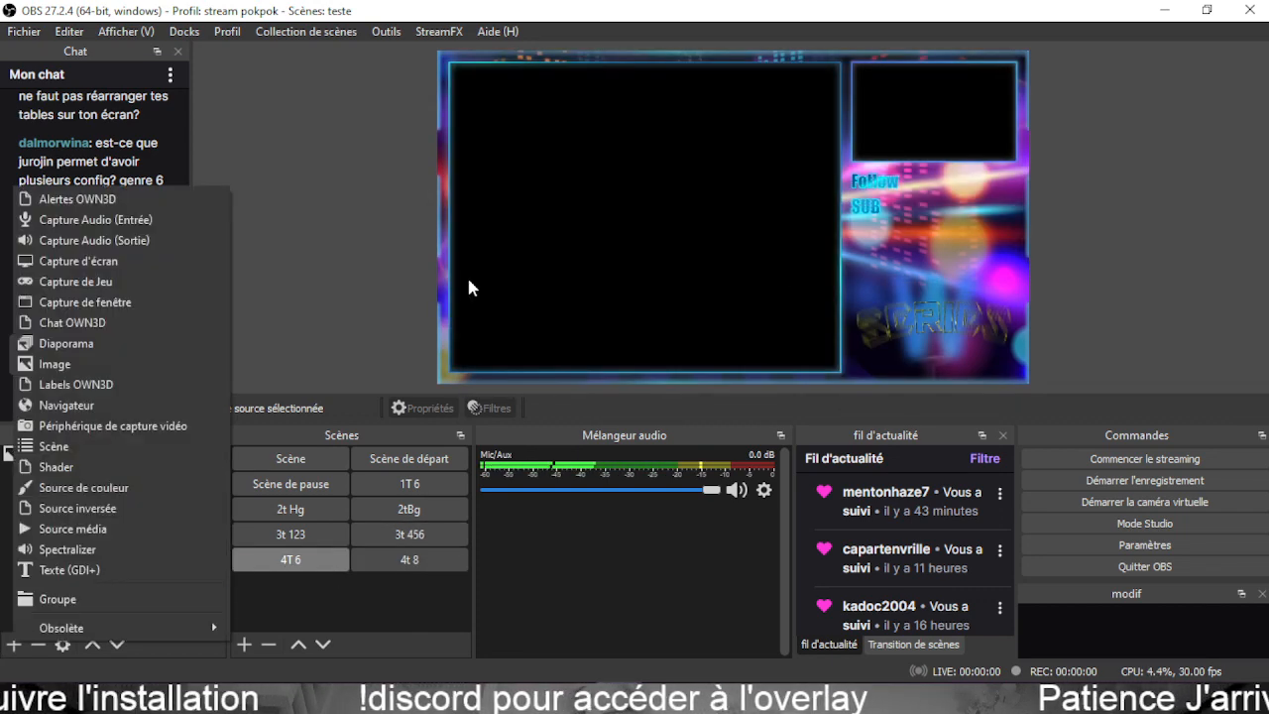
{"action": "left_click", "coordinate": [80, 260]}
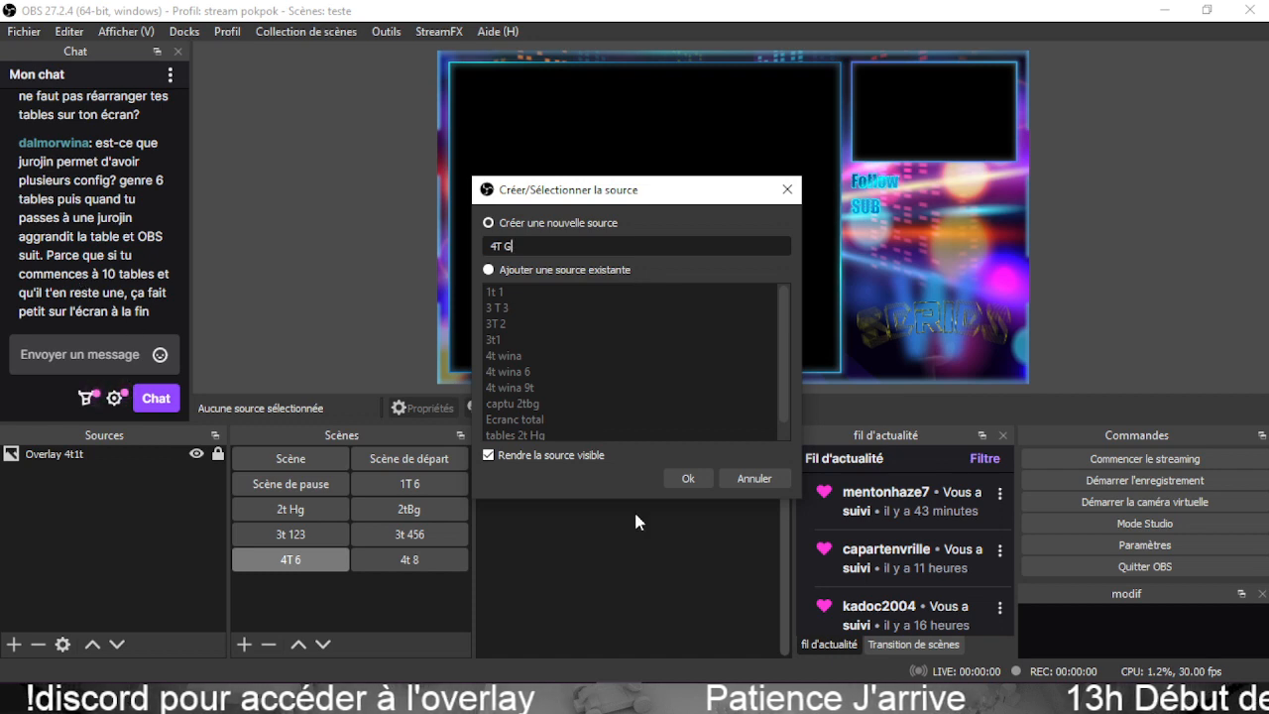
{"action": "left_click", "coordinate": [689, 479]}
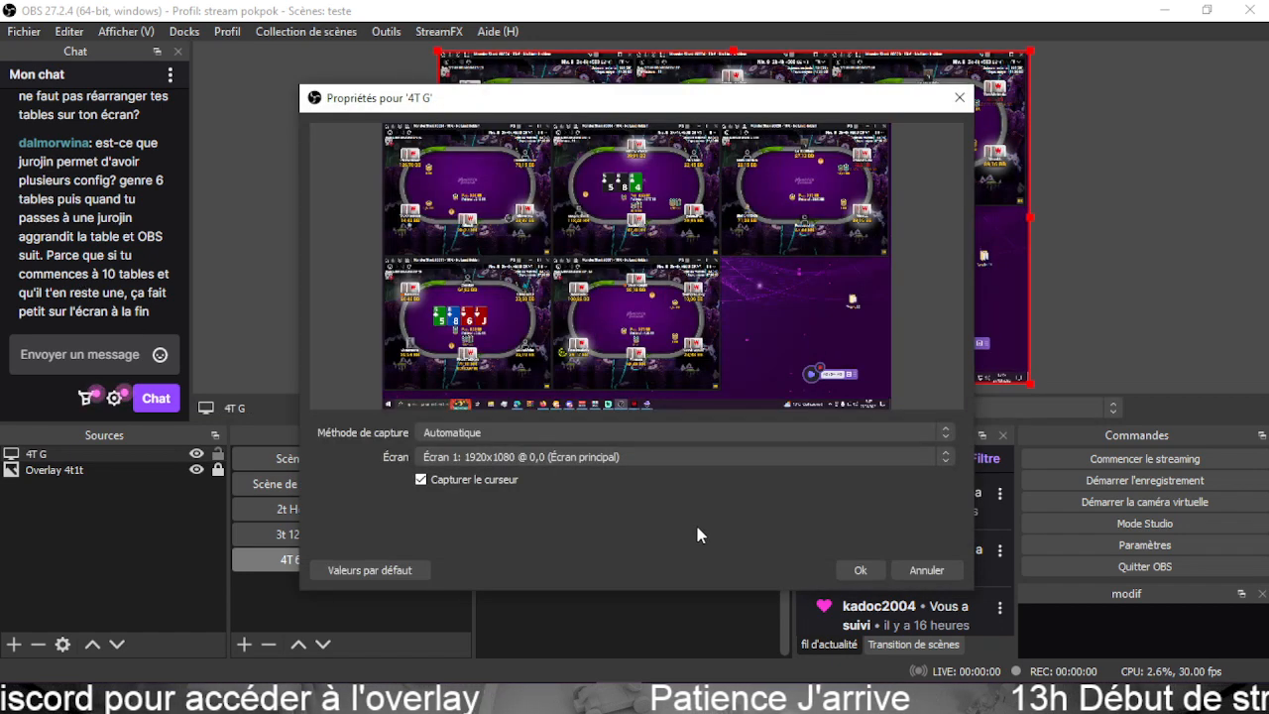
{"action": "left_click", "coordinate": [848, 570]}
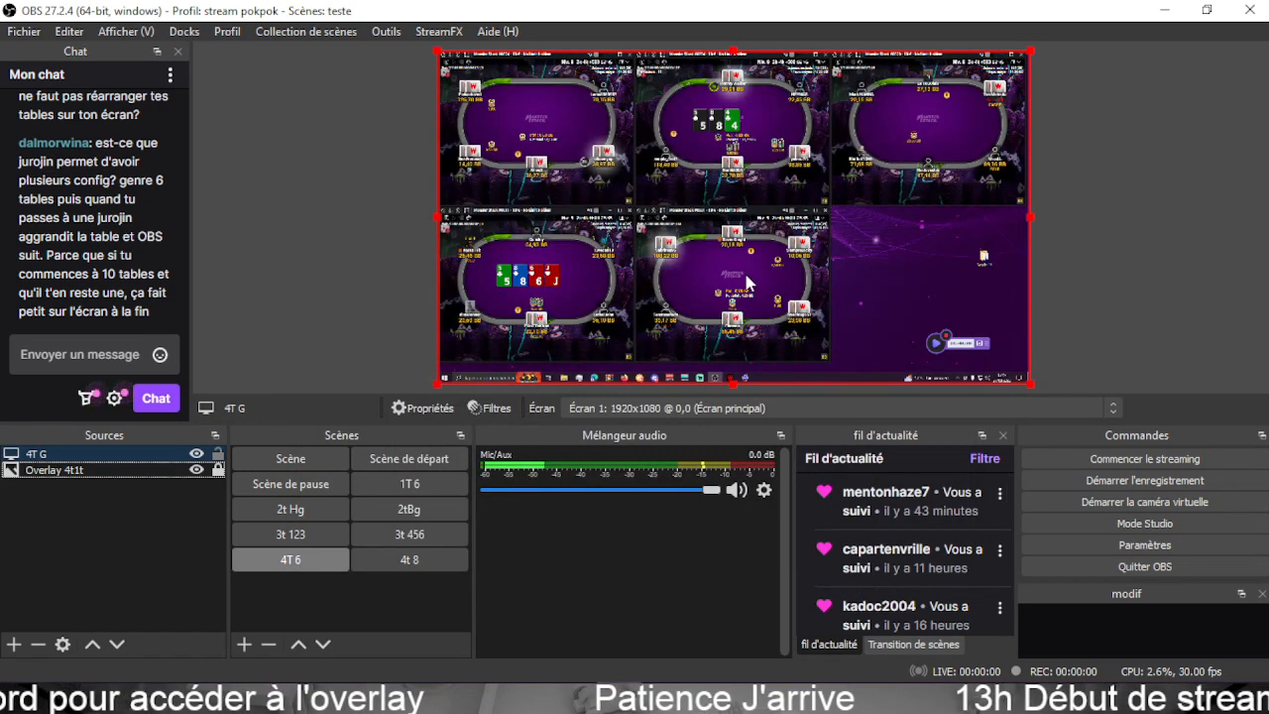
Crop the 4T G capture to the four leftmost poker tables without the taskbar, and move its source below Overlay 4t1t.
{"action": "left_click_drag", "start_coordinate": [733, 383], "coordinate": [732, 364]}
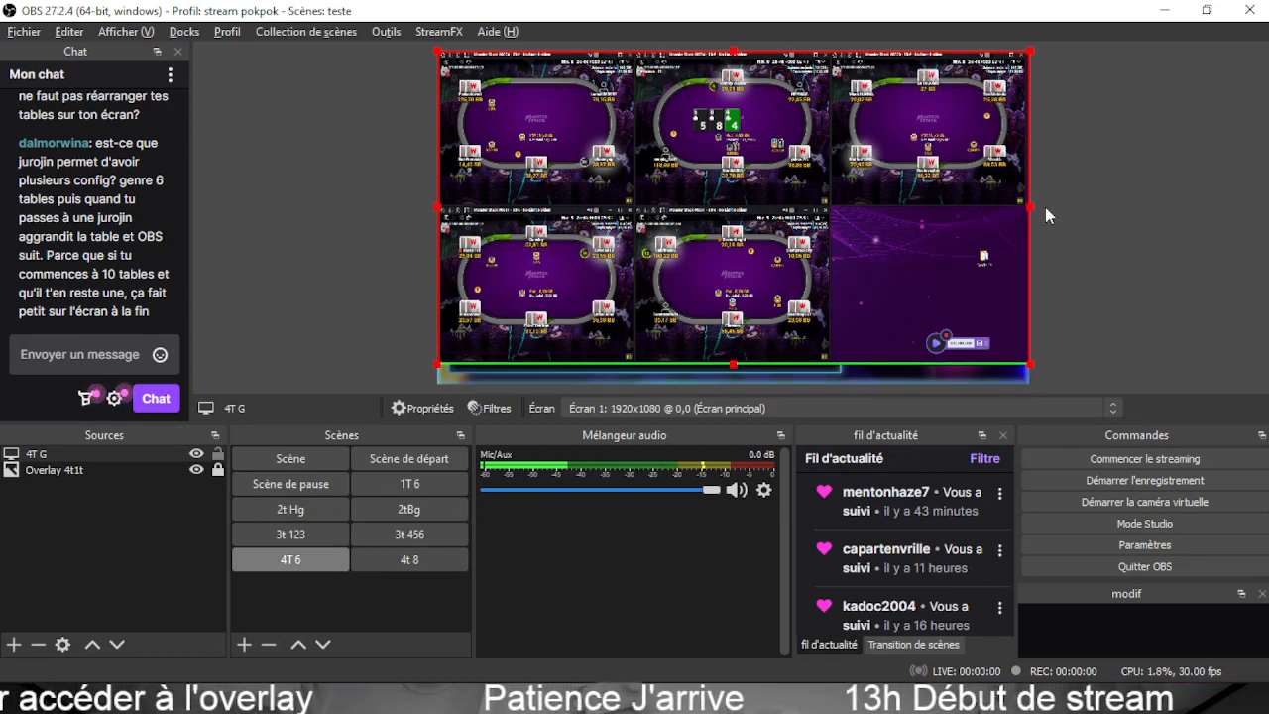
{"action": "left_click_drag", "start_coordinate": [1029, 206], "coordinate": [834, 256]}
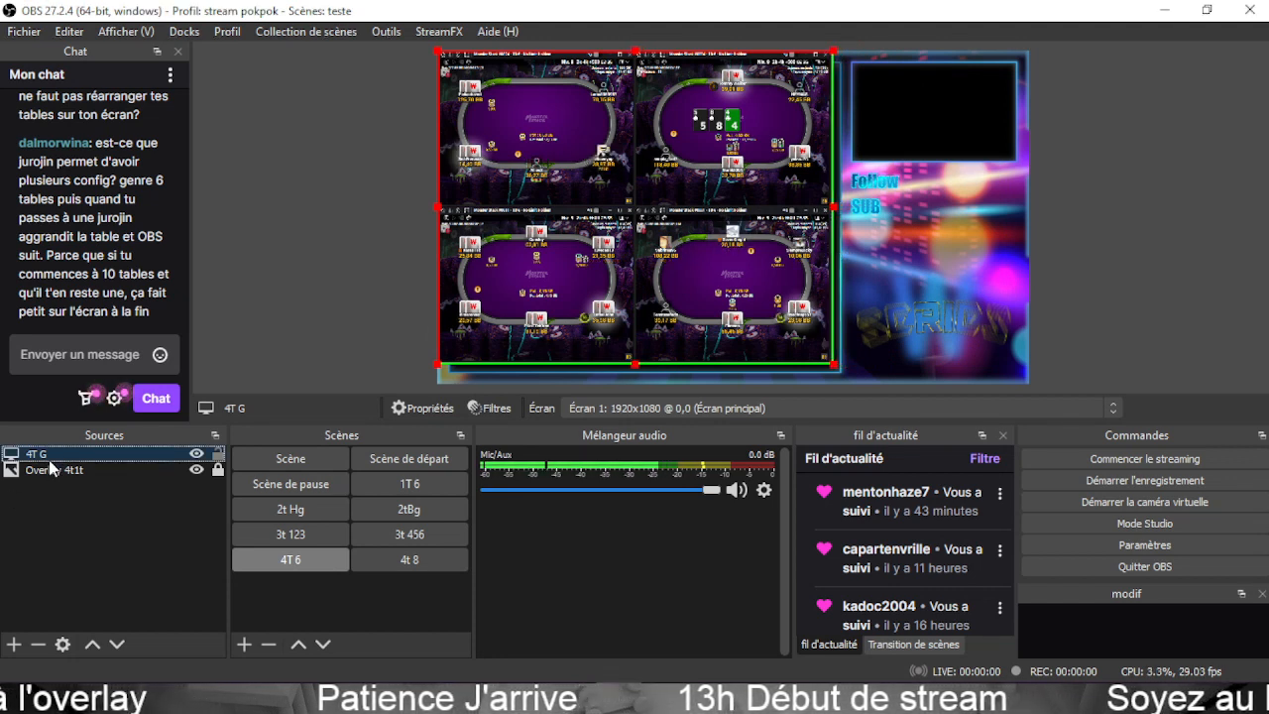
{"action": "left_click", "coordinate": [117, 645]}
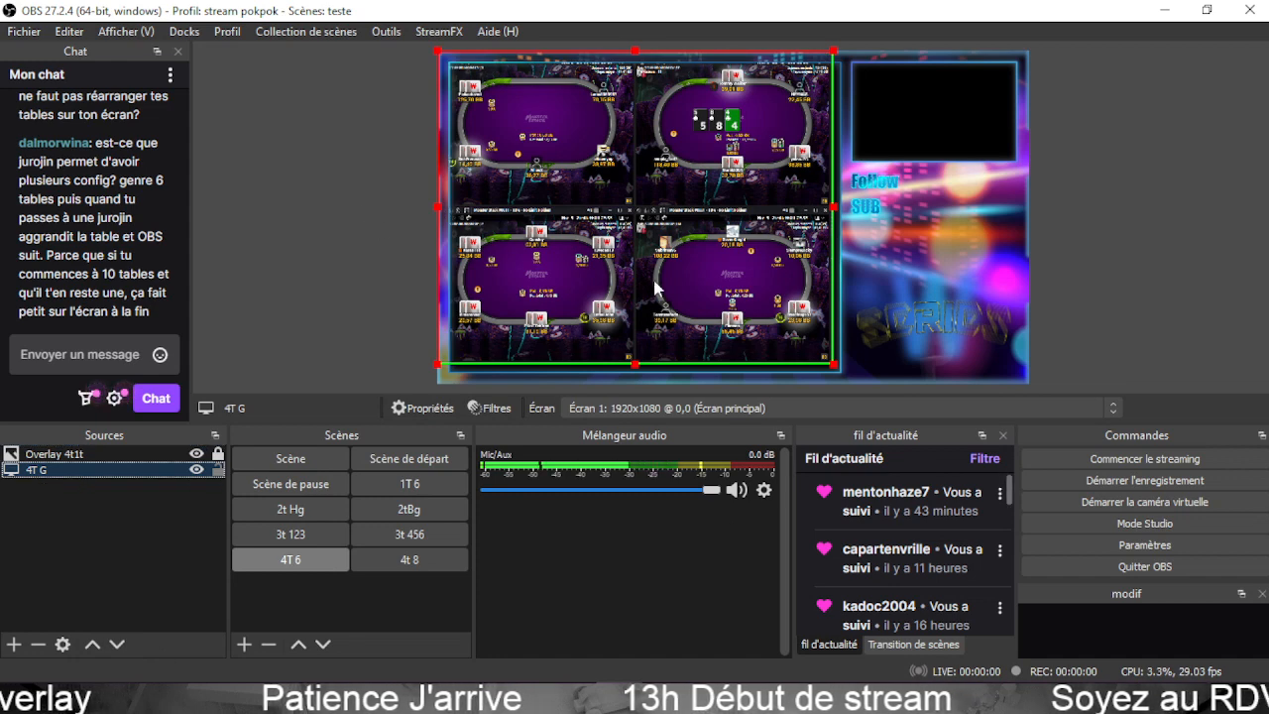
Align the cropped 4T G capture with the large table frame of the overlay.
{"action": "left_click_drag", "start_coordinate": [739, 305], "coordinate": [742, 326]}
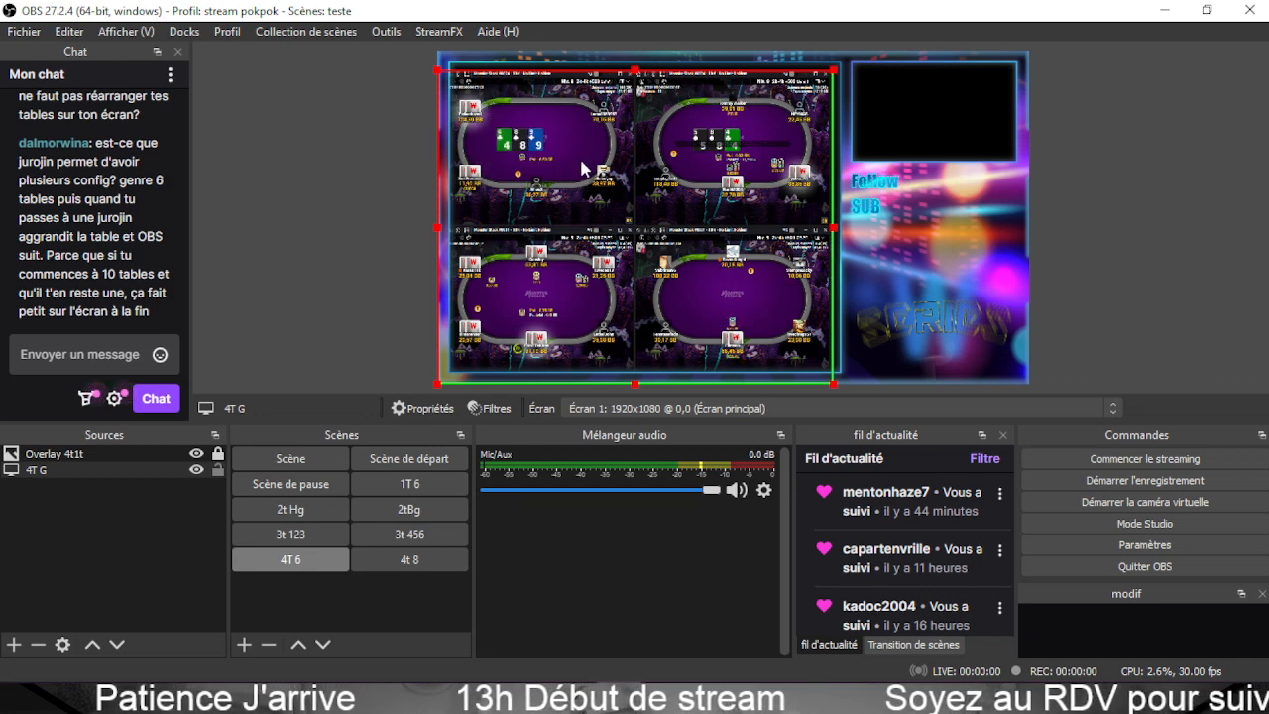
{"action": "left_click_drag", "start_coordinate": [627, 186], "coordinate": [625, 172]}
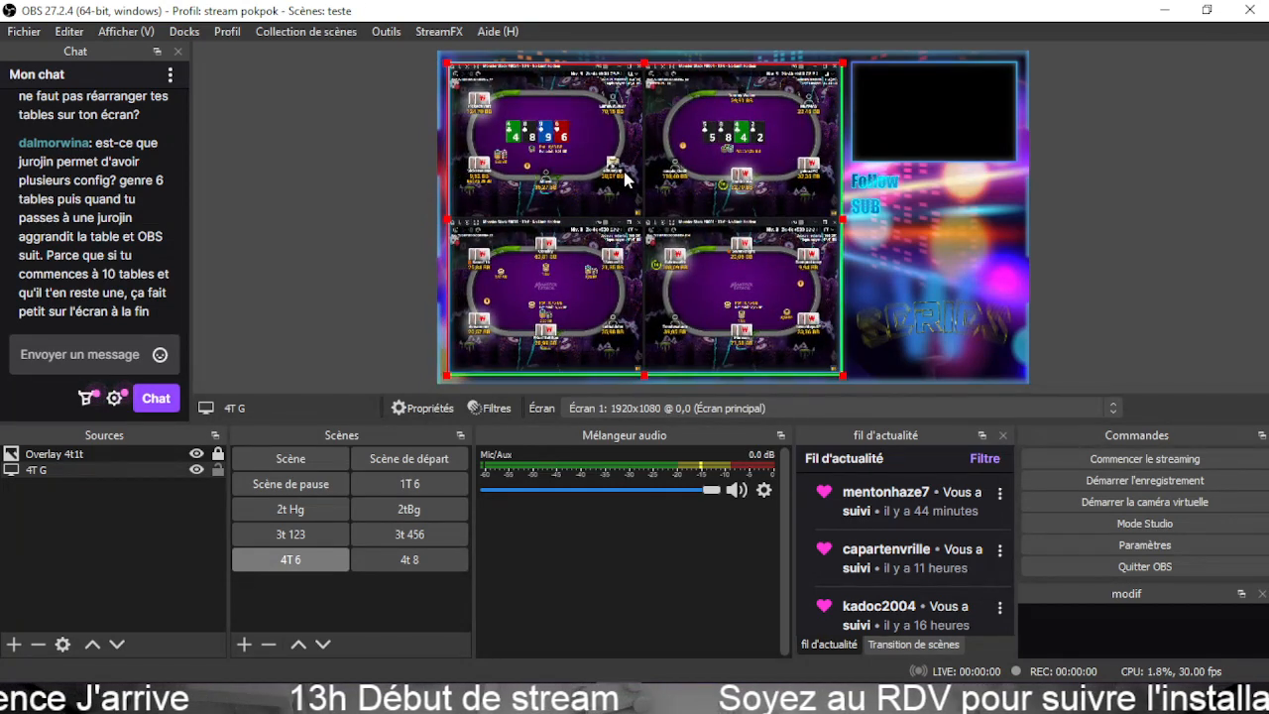
{"action": "left_click", "coordinate": [355, 116]}
Check the 4T 6 scene in a windowed preview projector, then close the projector.
{"action": "right_click", "coordinate": [895, 181]}
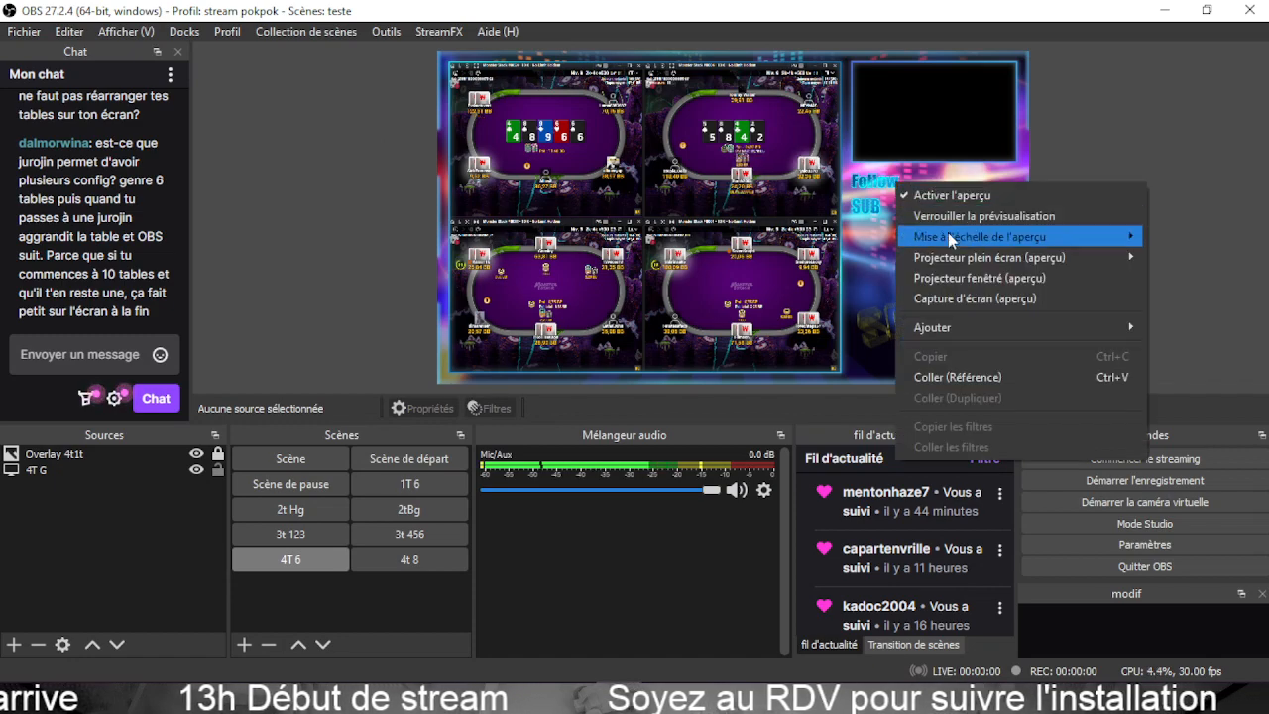
{"action": "left_click", "coordinate": [958, 283]}
{"action": "left_click", "coordinate": [797, 200]}
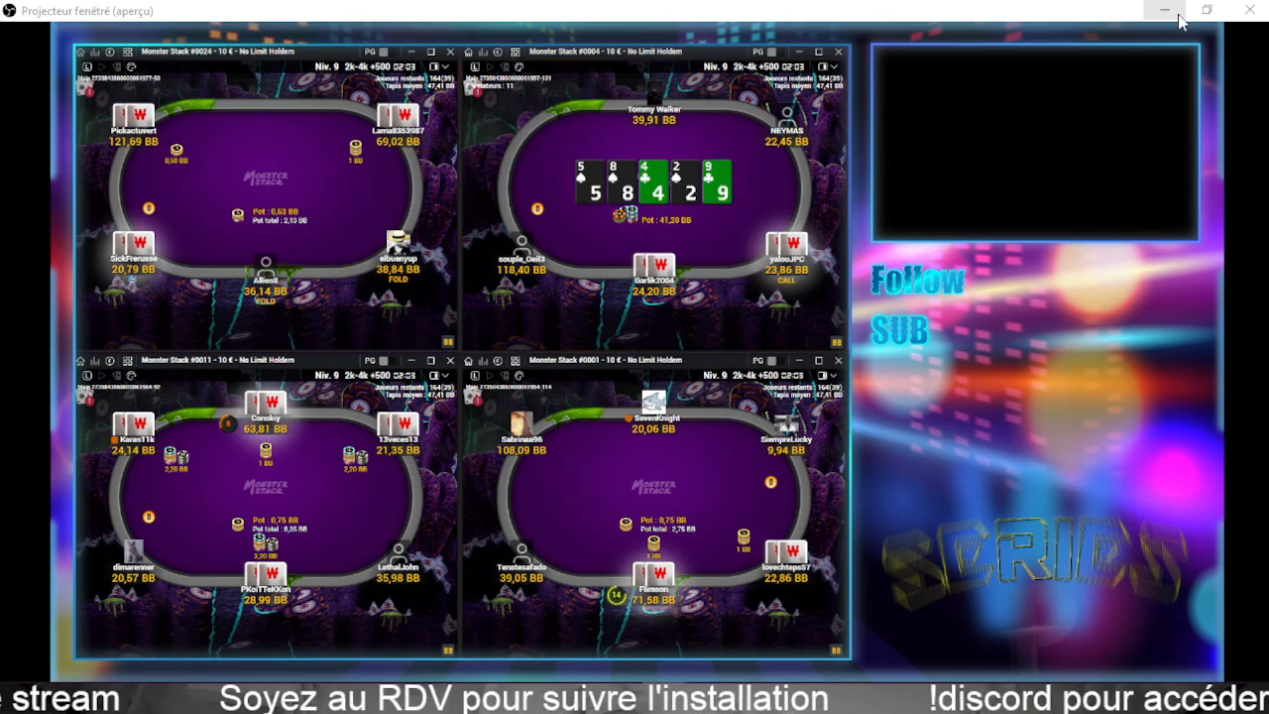
{"action": "left_click", "coordinate": [1248, 12]}
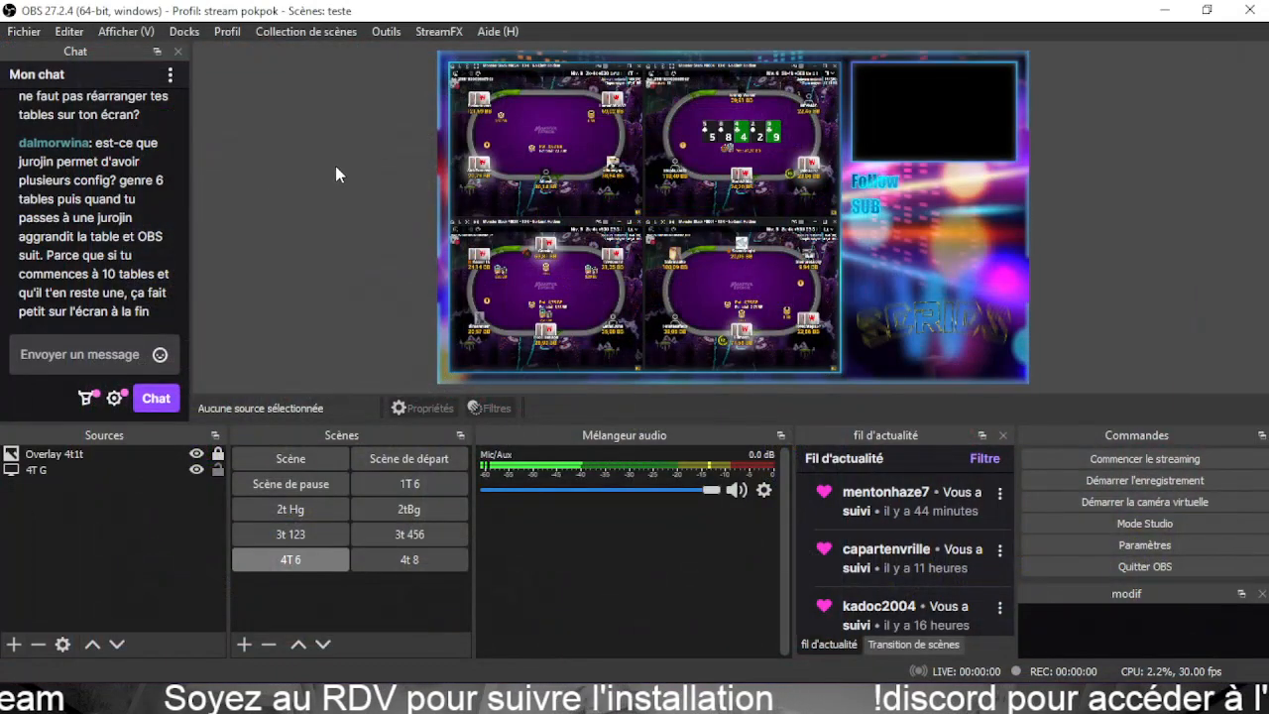
Copy the CAM avatar source from scene 3t 123 and paste it as a reference into scene 4T 6.
{"action": "left_click", "coordinate": [293, 541]}
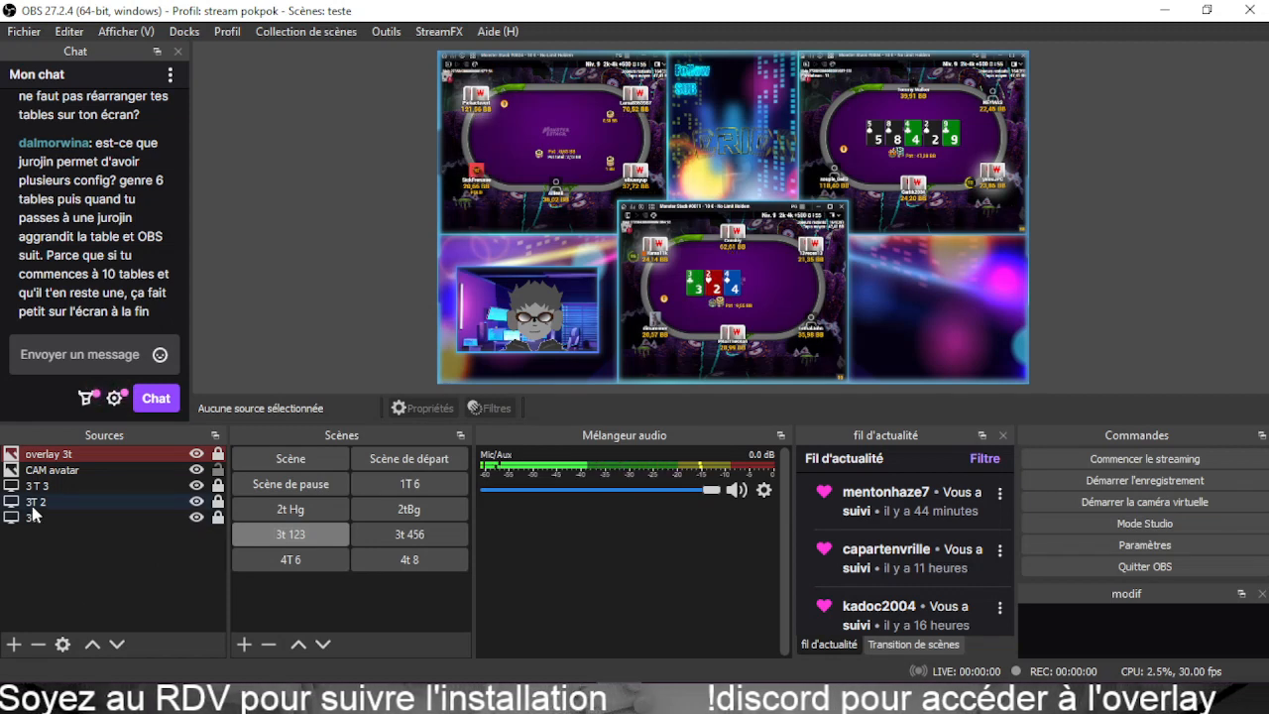
{"action": "left_click", "coordinate": [77, 473]}
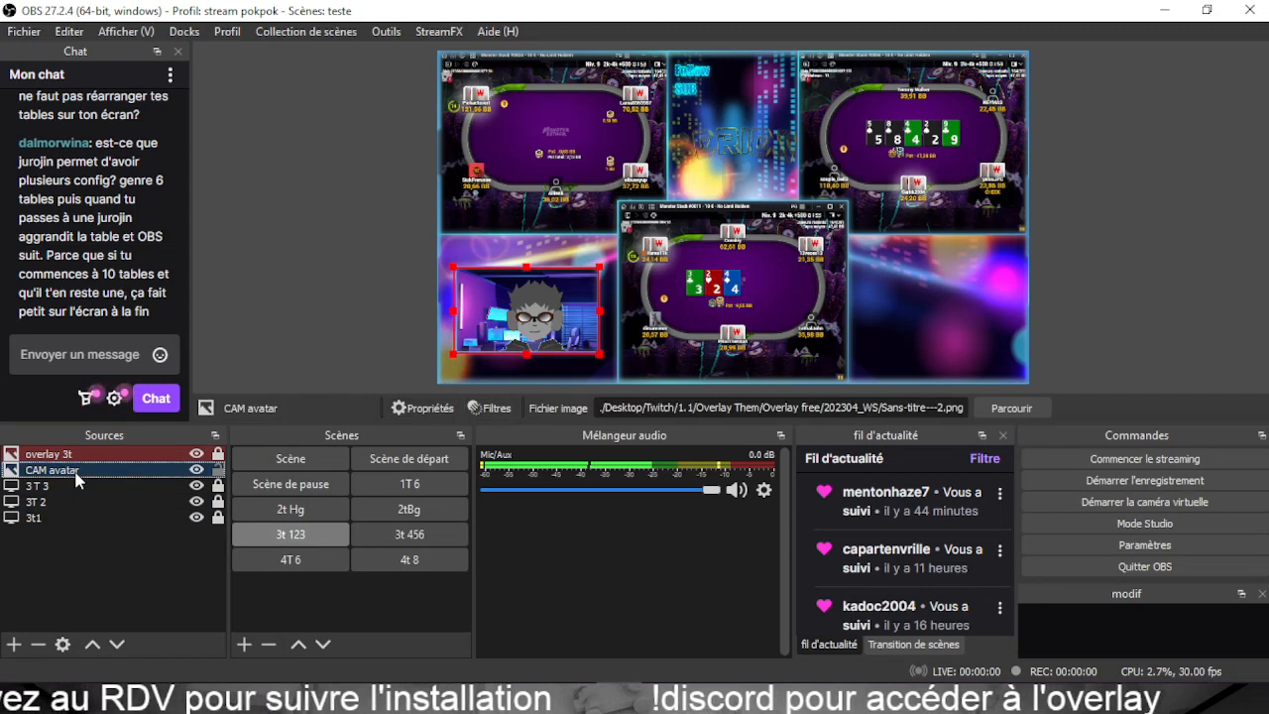
{"action": "right_click", "coordinate": [75, 474]}
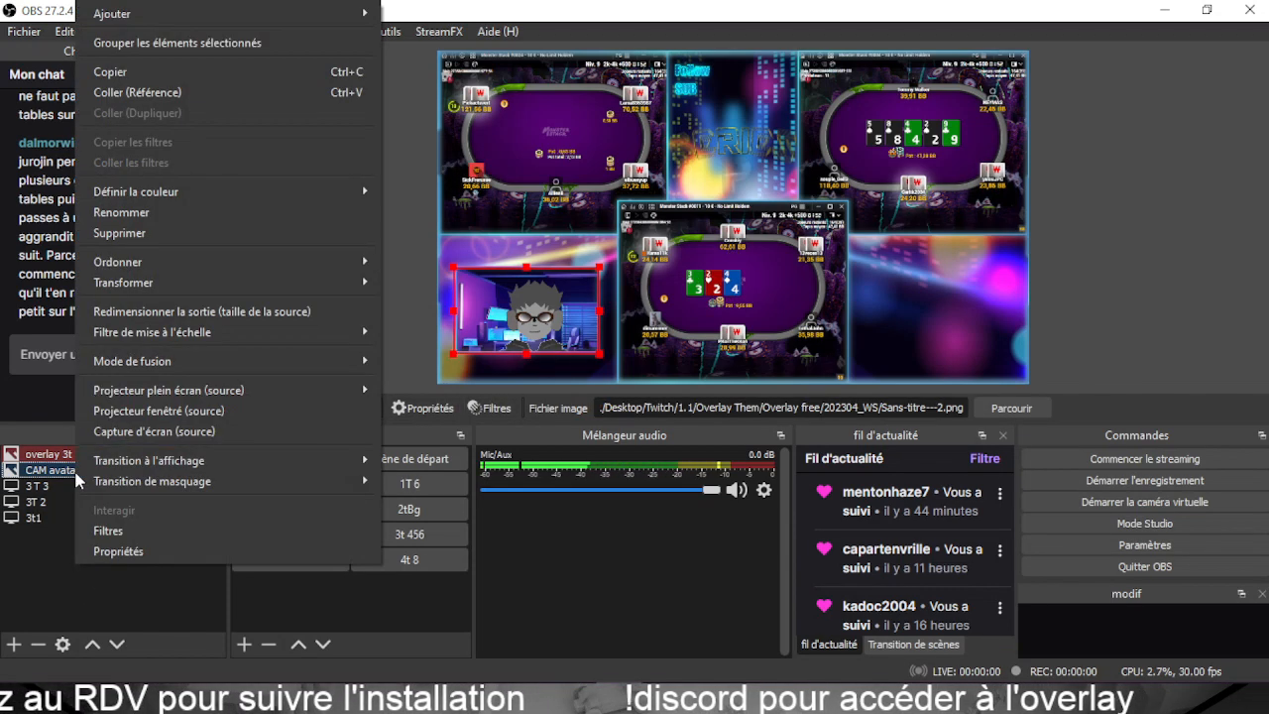
{"action": "left_click", "coordinate": [139, 73]}
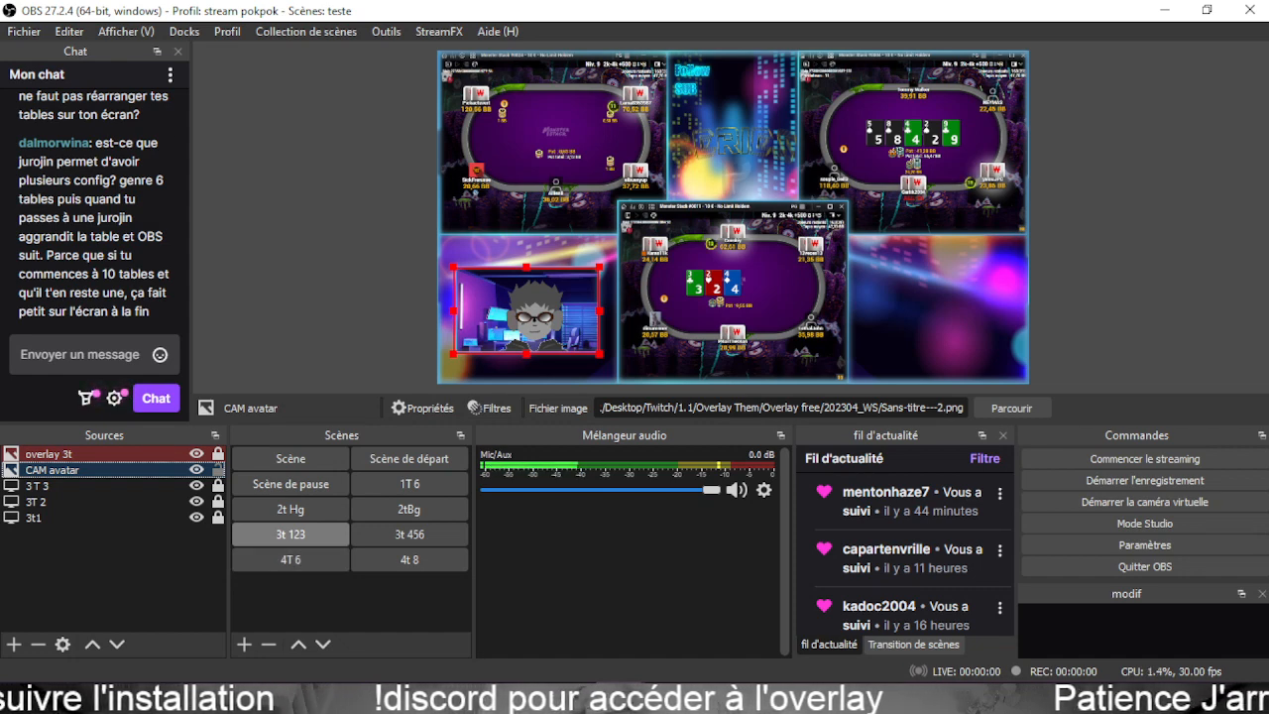
{"action": "scroll", "coordinate": [148, 218], "scroll_direction": "up", "scroll_amount": 2}
{"action": "scroll", "coordinate": [148, 218], "scroll_direction": "up", "scroll_amount": 2}
{"action": "scroll", "coordinate": [148, 219], "scroll_direction": "down", "scroll_amount": 4}
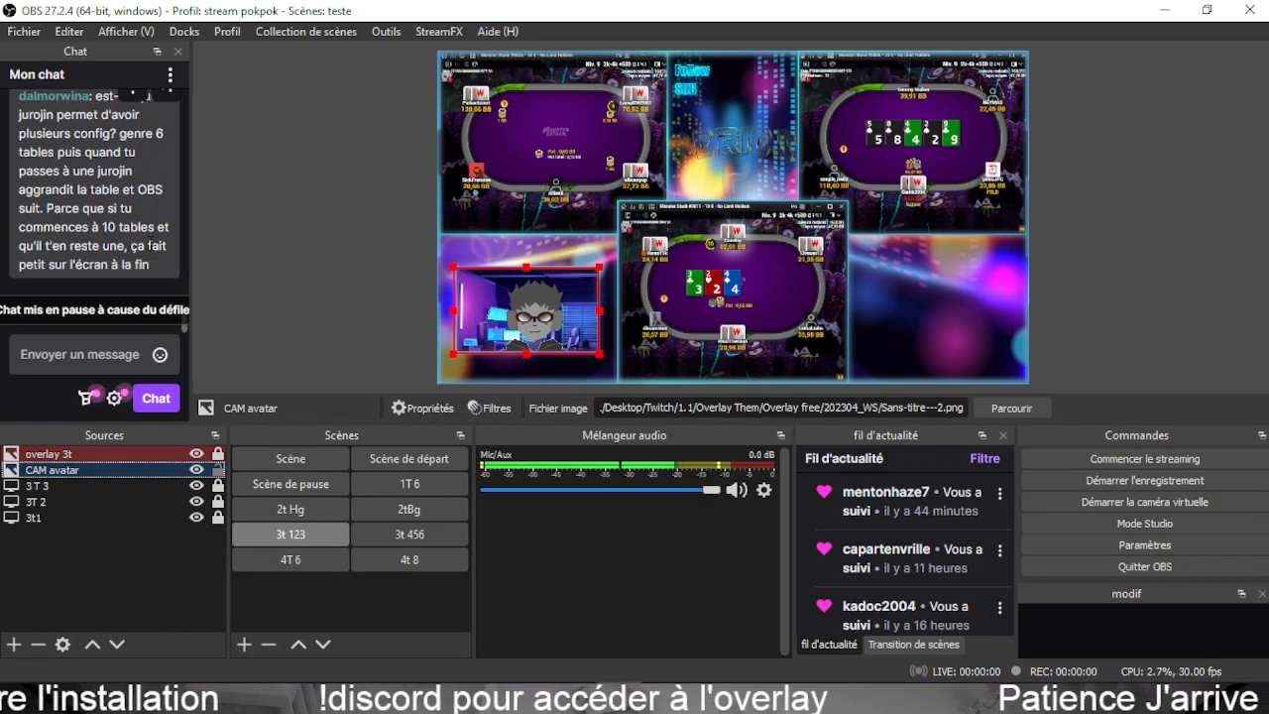
{"action": "left_click", "coordinate": [282, 567]}
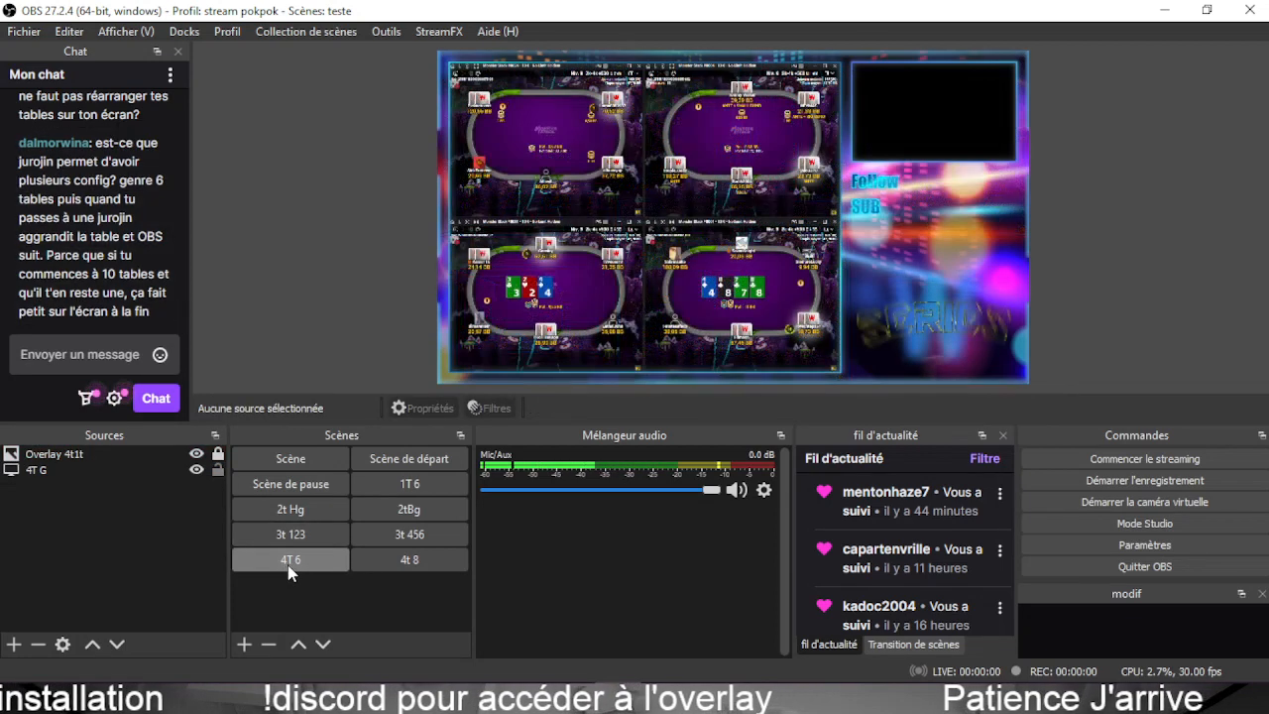
{"action": "right_click", "coordinate": [117, 526]}
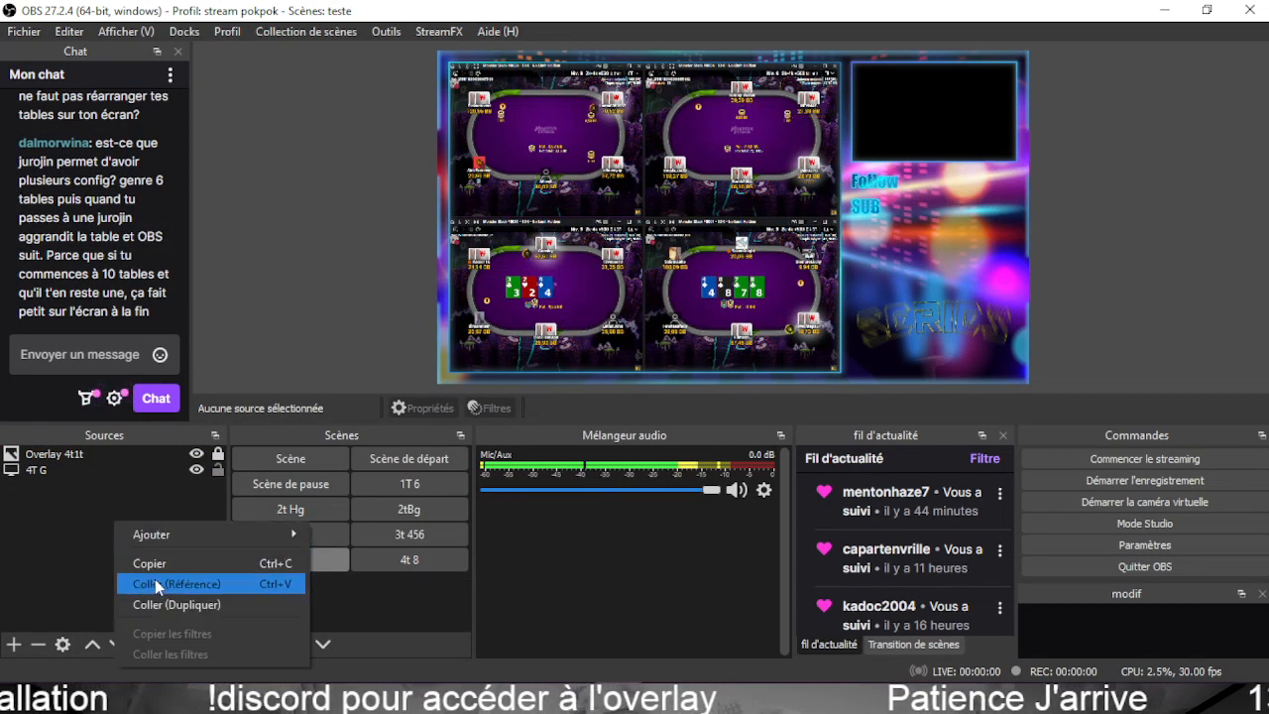
{"action": "left_click", "coordinate": [166, 584]}
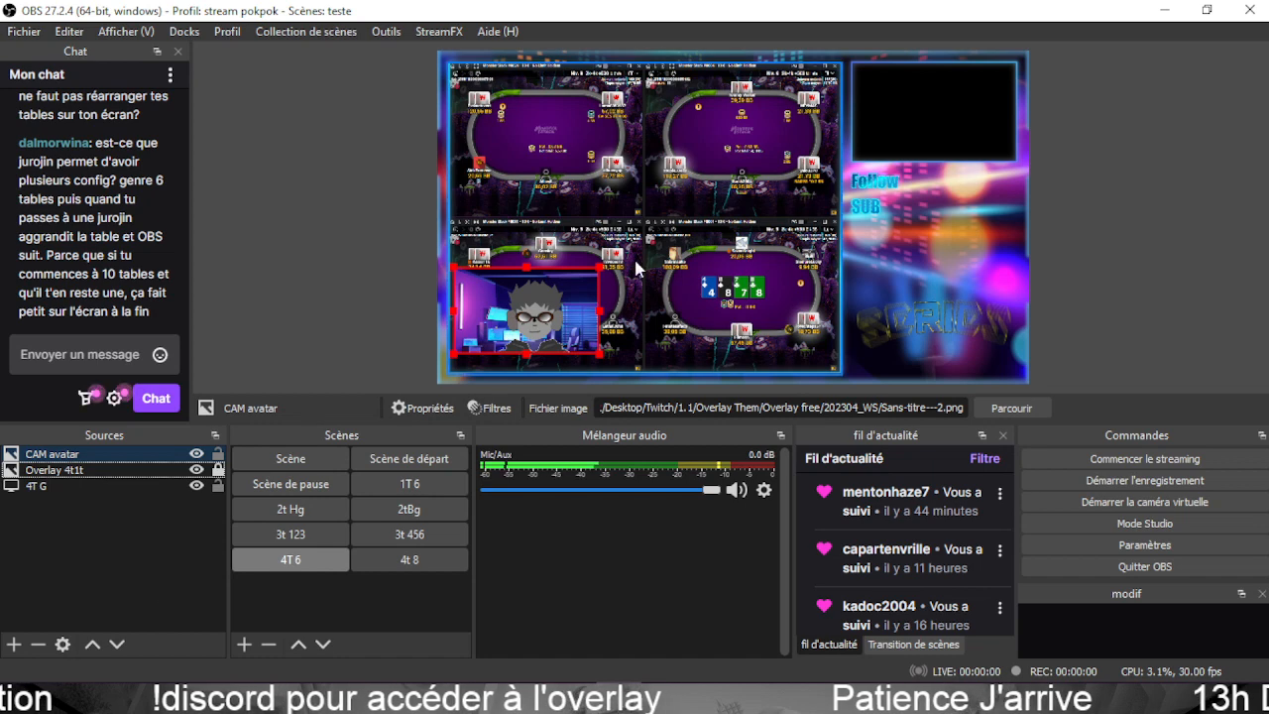
Move and enlarge CAM avatar to cover the overlay's upper-right camera frame, and place its source below Overlay 4t1t.
{"action": "left_click_drag", "start_coordinate": [511, 335], "coordinate": [928, 140]}
{"action": "left_click_drag", "start_coordinate": [870, 75], "coordinate": [850, 61]}
{"action": "left_click_drag", "start_coordinate": [897, 116], "coordinate": [911, 116]}
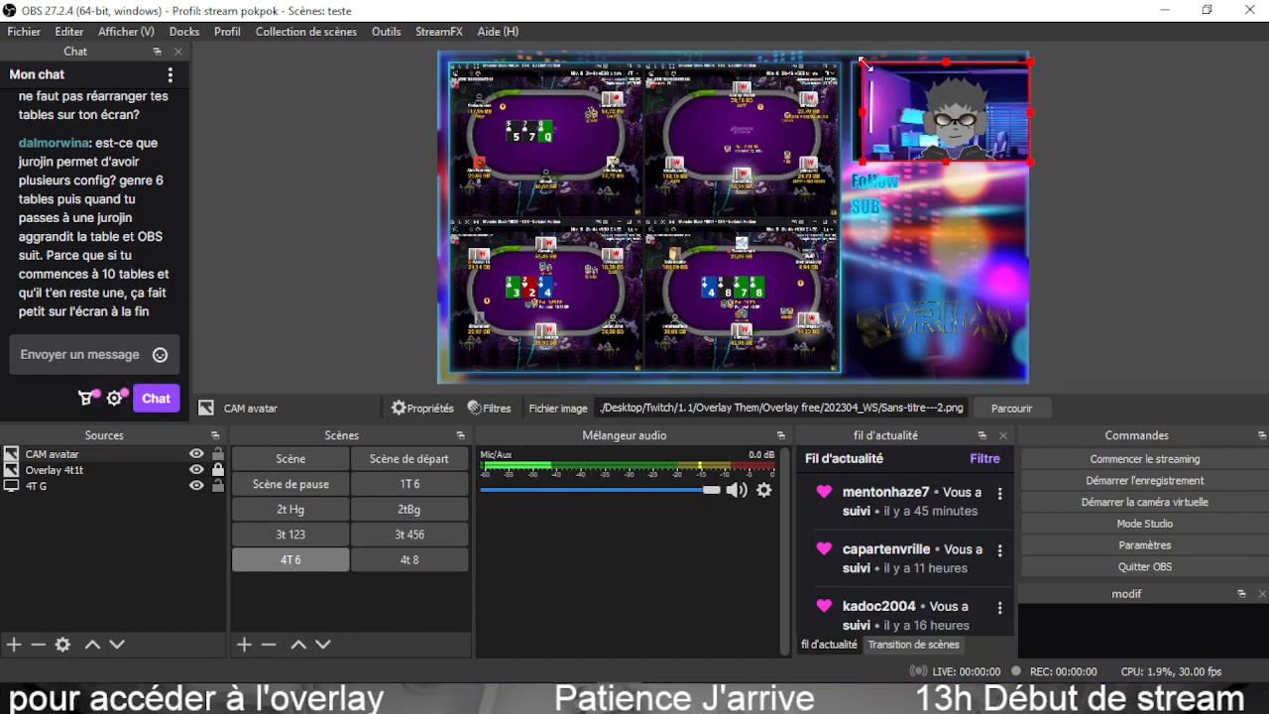
{"action": "left_click_drag", "start_coordinate": [863, 61], "coordinate": [844, 51]}
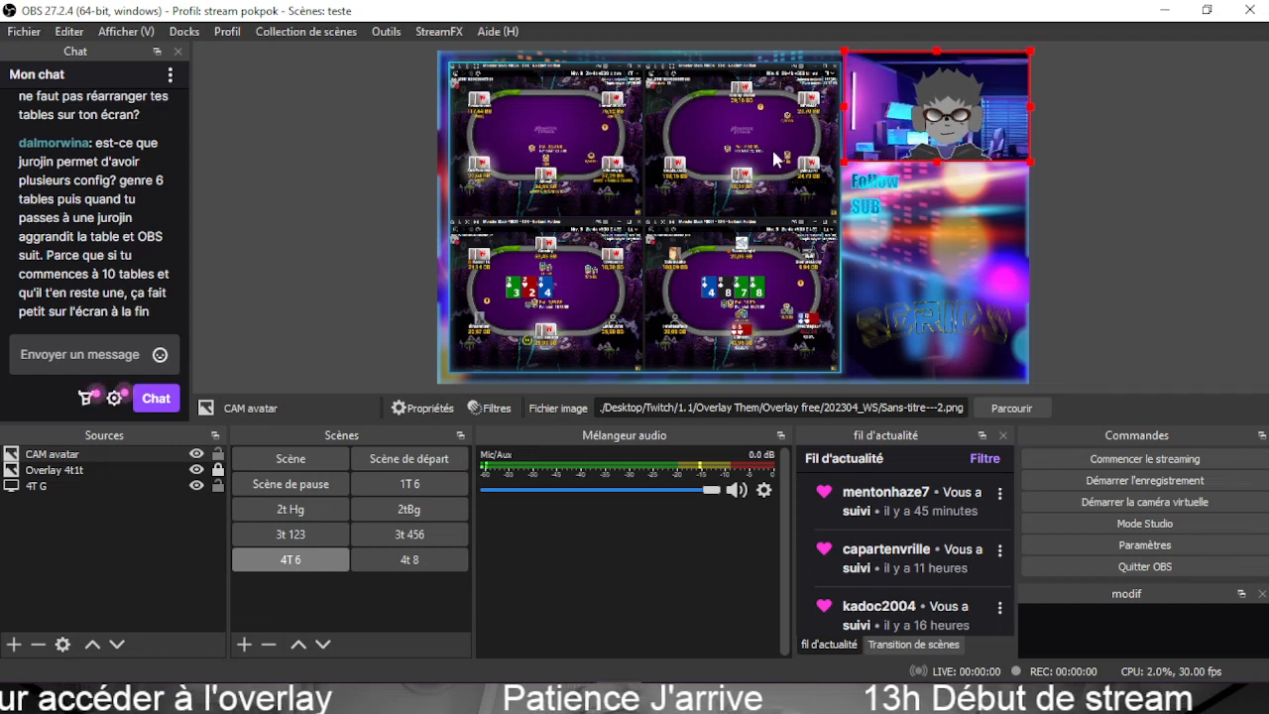
{"action": "left_click", "coordinate": [85, 454]}
{"action": "left_click", "coordinate": [116, 646]}
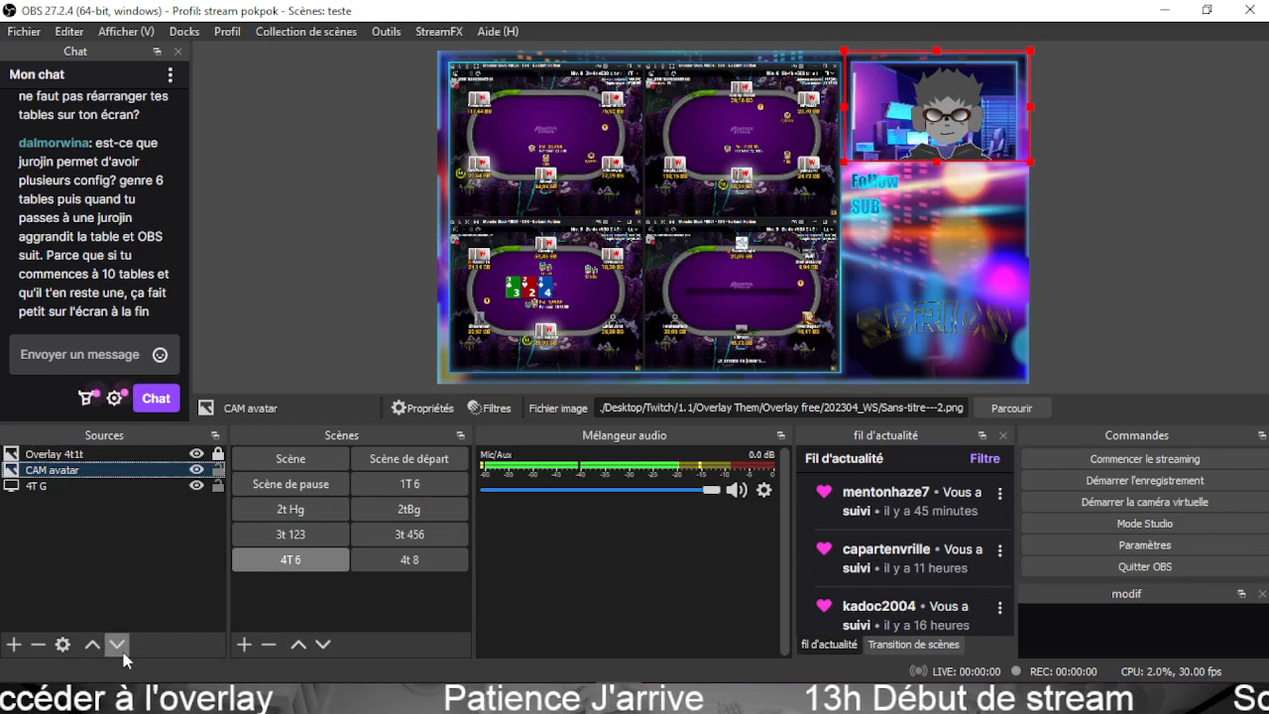
{"action": "left_click", "coordinate": [165, 570]}
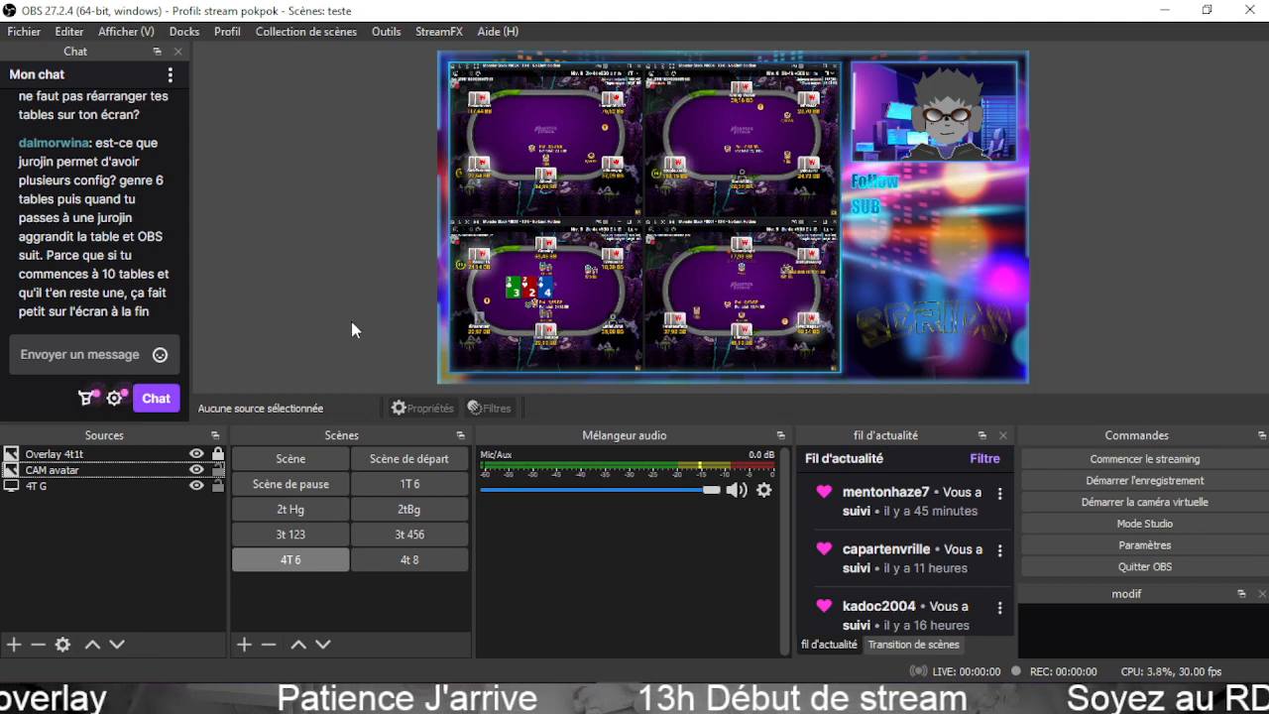
Compare the 4t 8 scene with the completed 4T 6 scene.
{"action": "left_click", "coordinate": [418, 561]}
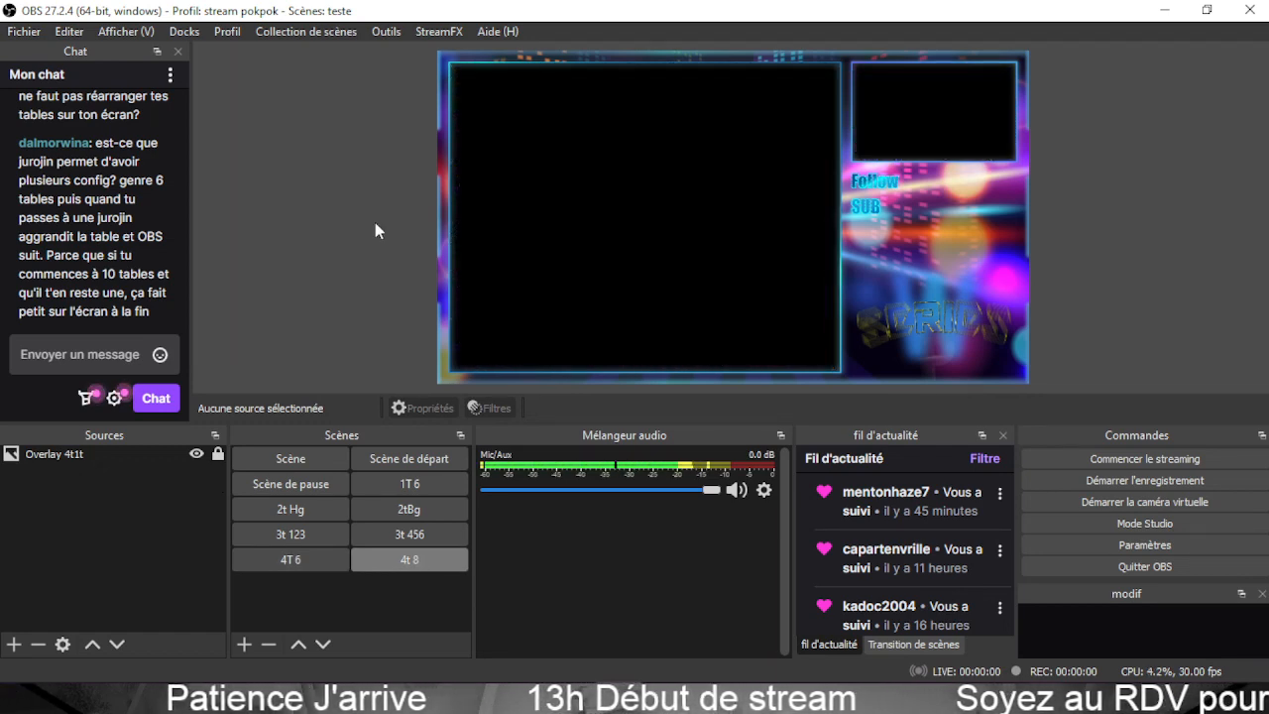
{"action": "left_click", "coordinate": [300, 557]}
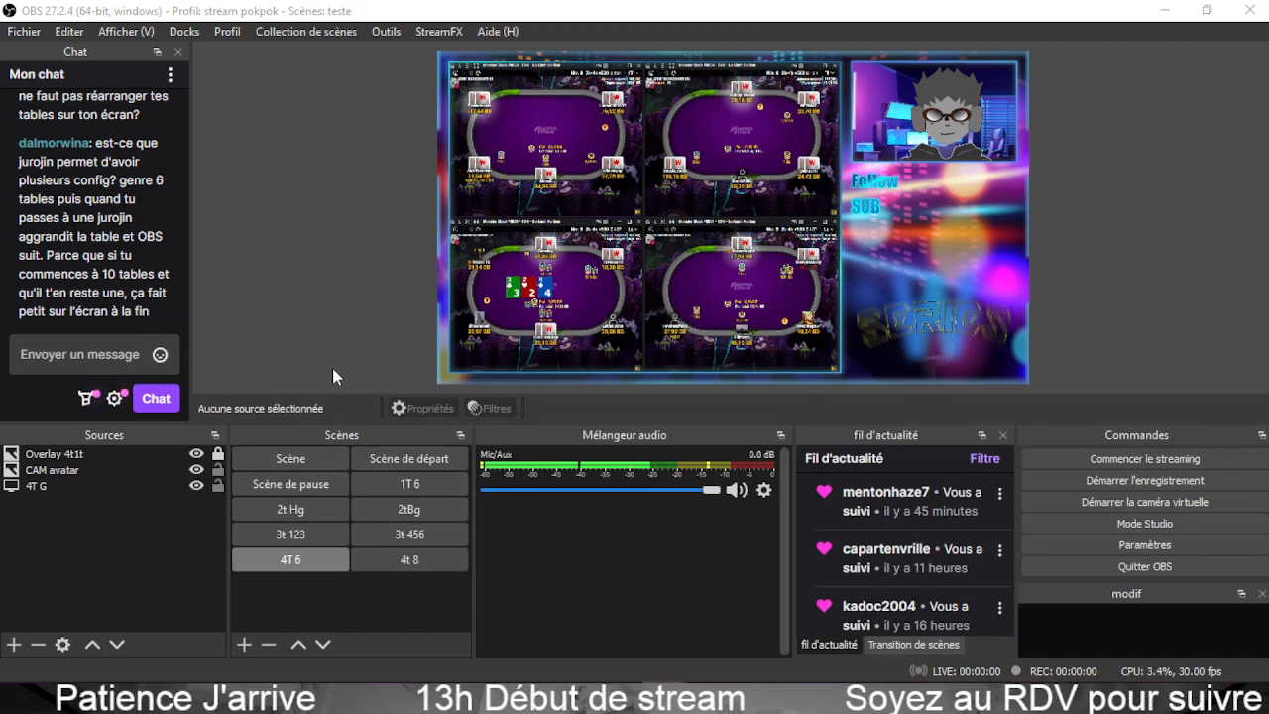
{"action": "mouse_move", "coordinate": [664, 698]}
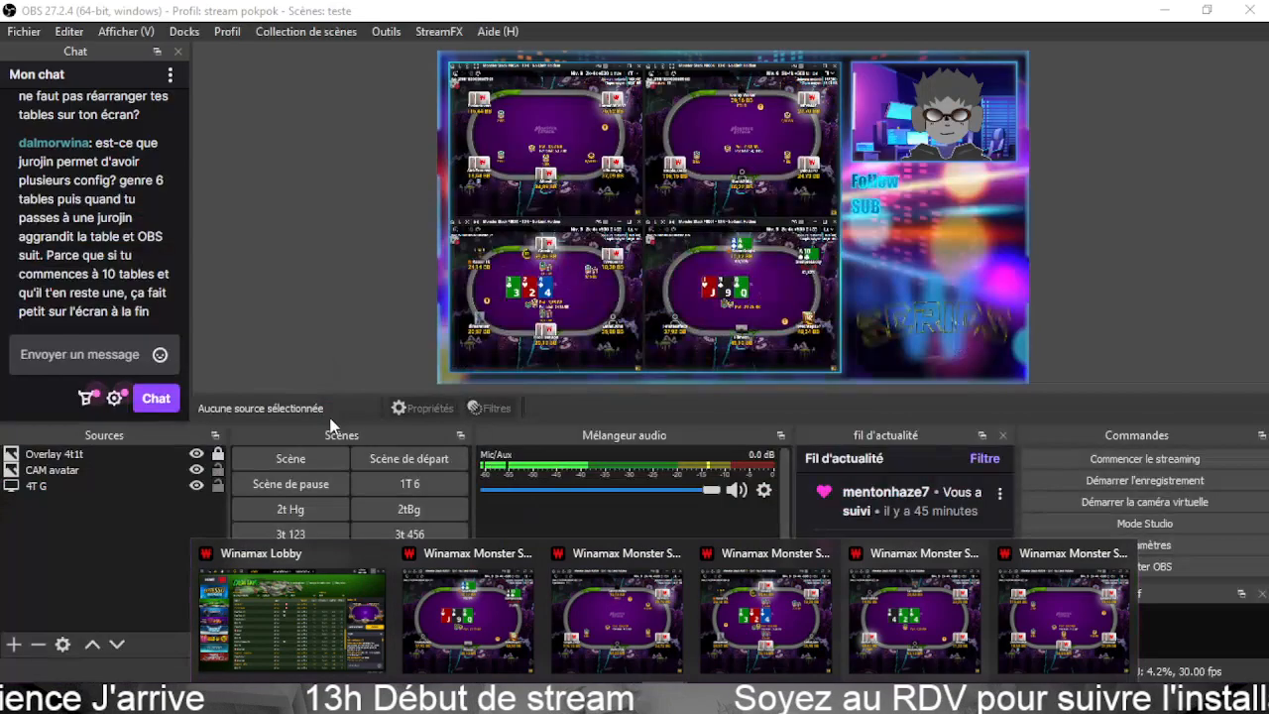
{"action": "left_click", "coordinate": [300, 563]}
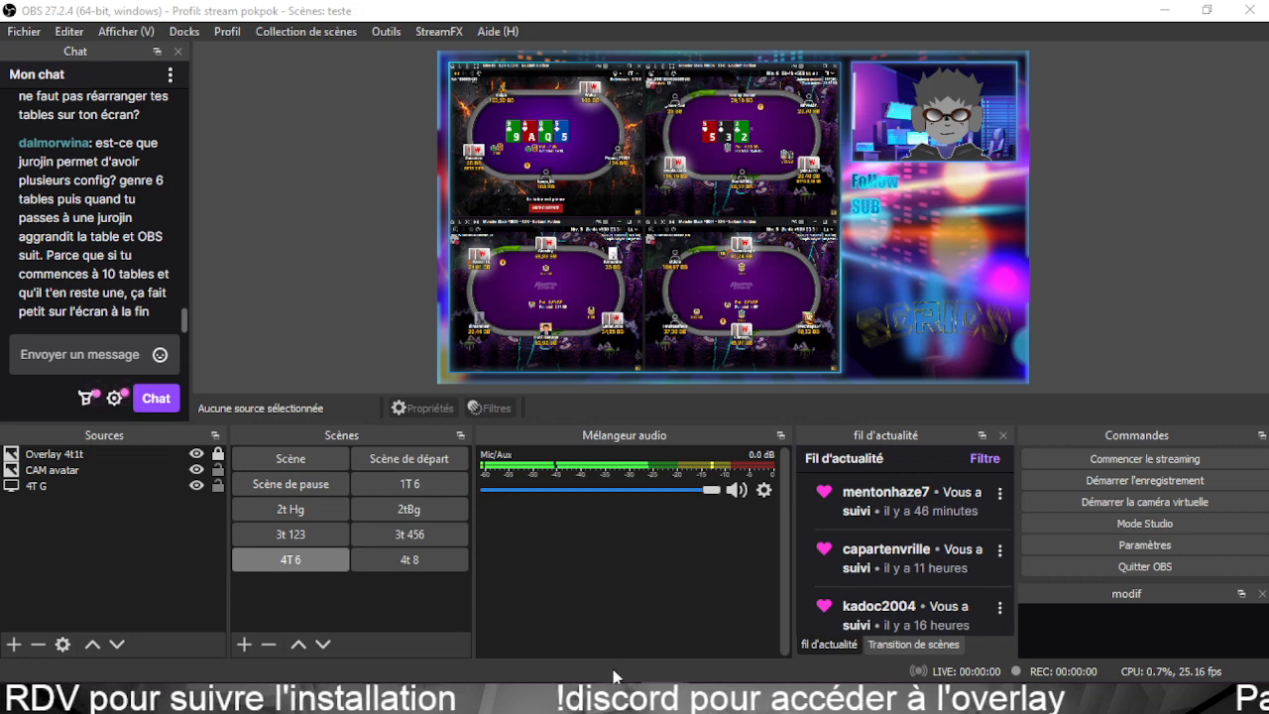
Switch to Jurojin, activate the Layout#8 Tables layout, and return to OBS.
{"action": "mouse_move", "coordinate": [610, 694]}
{"action": "left_click", "coordinate": [598, 631]}
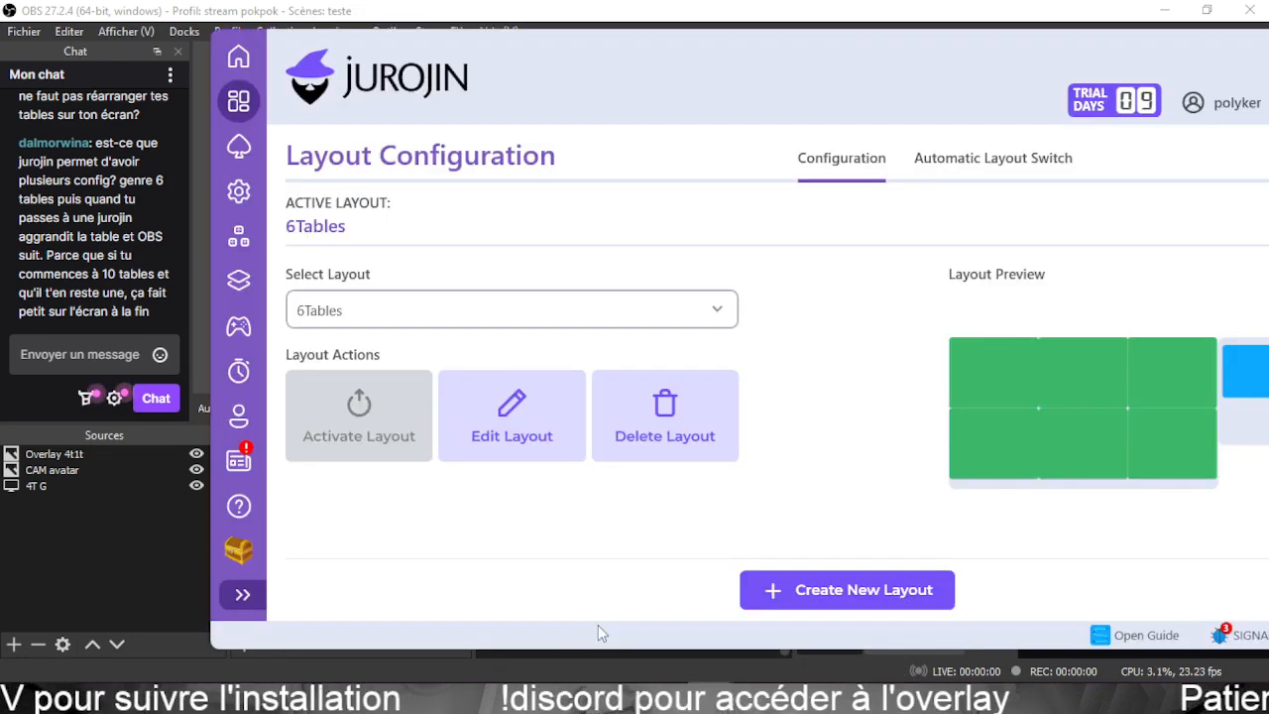
{"action": "left_click", "coordinate": [390, 312]}
{"action": "left_click", "coordinate": [386, 388]}
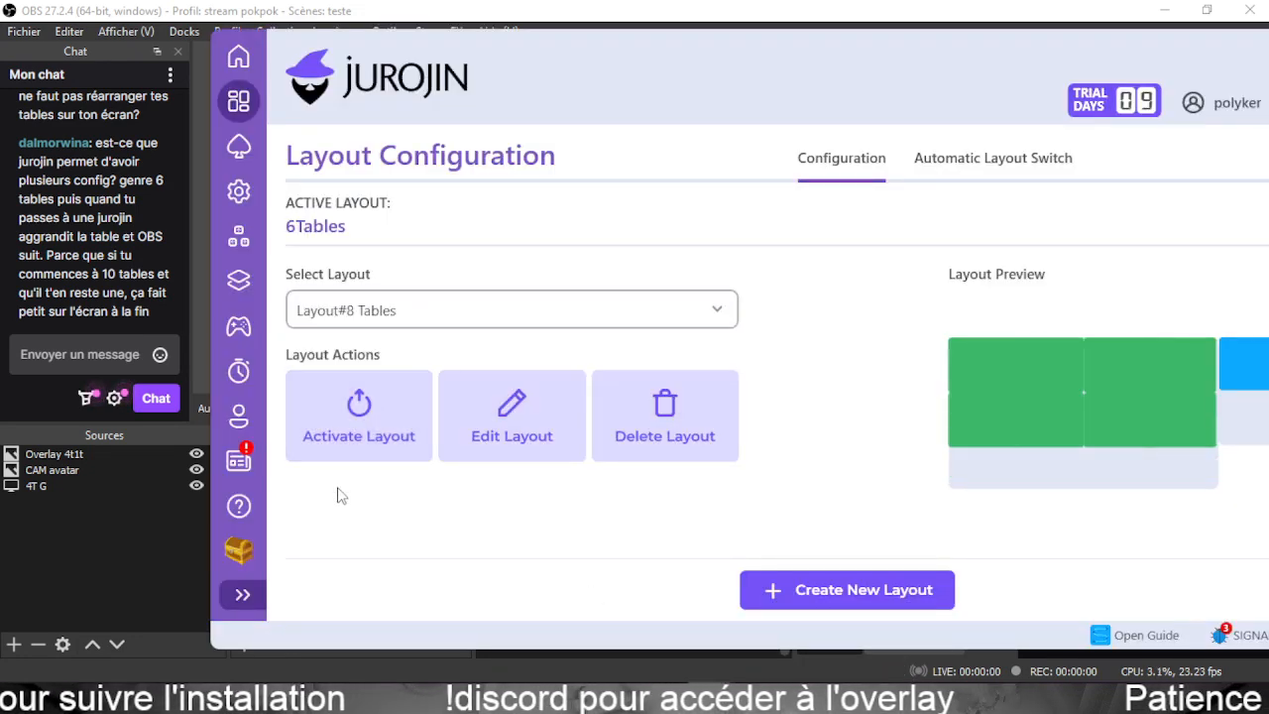
{"action": "left_click", "coordinate": [361, 407]}
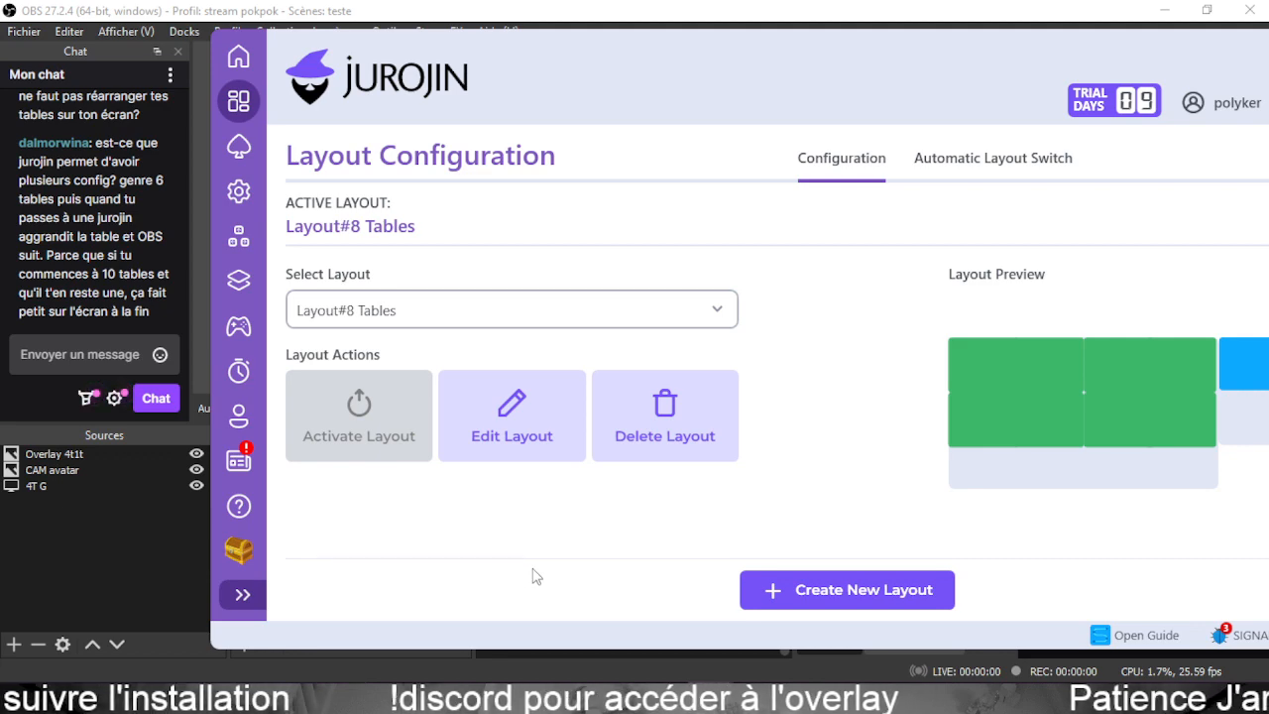
{"action": "mouse_move", "coordinate": [1109, 35]}
{"action": "left_mouse_down"}
{"action": "mouse_move", "coordinate": [1077, 40]}
{"action": "mouse_move", "coordinate": [1092, 42]}
{"action": "left_mouse_up"}
{"action": "left_click", "coordinate": [1075, 30]}
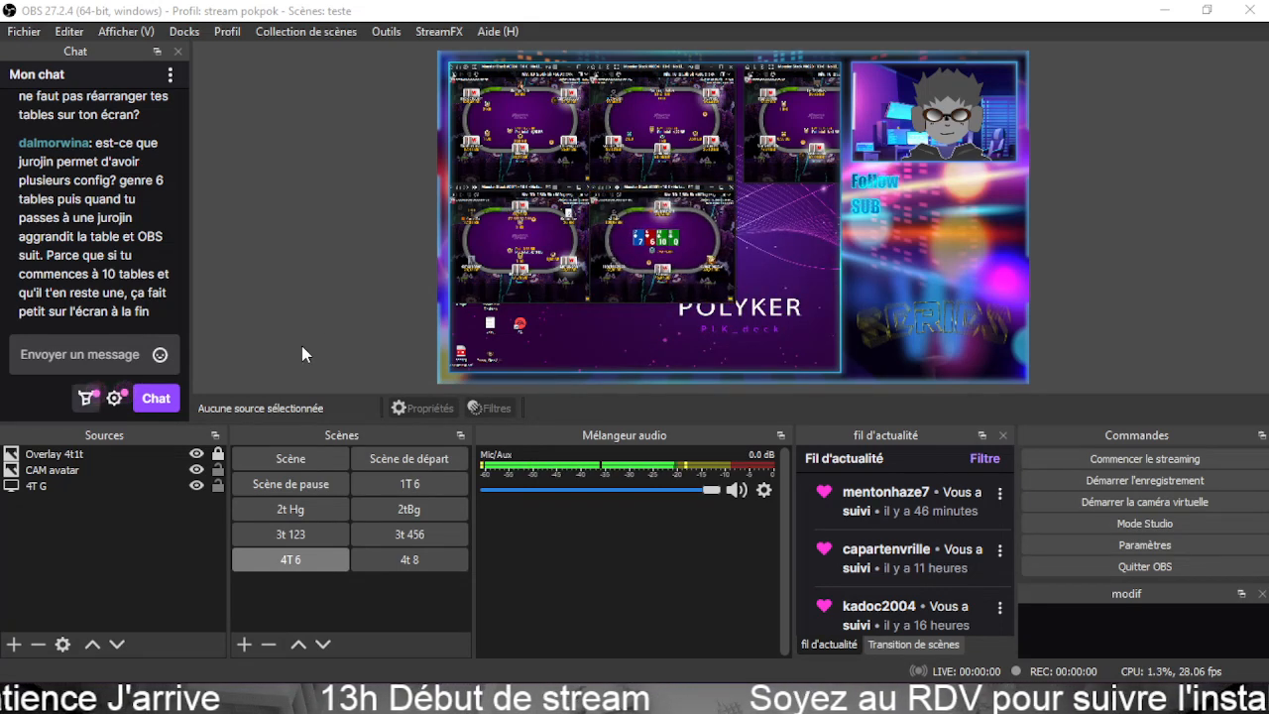
Add a display capture source named Cap 4t 8 of the 1920x1080 main screen to scene 4t 8.
{"action": "left_click", "coordinate": [410, 563]}
{"action": "left_click", "coordinate": [14, 645]}
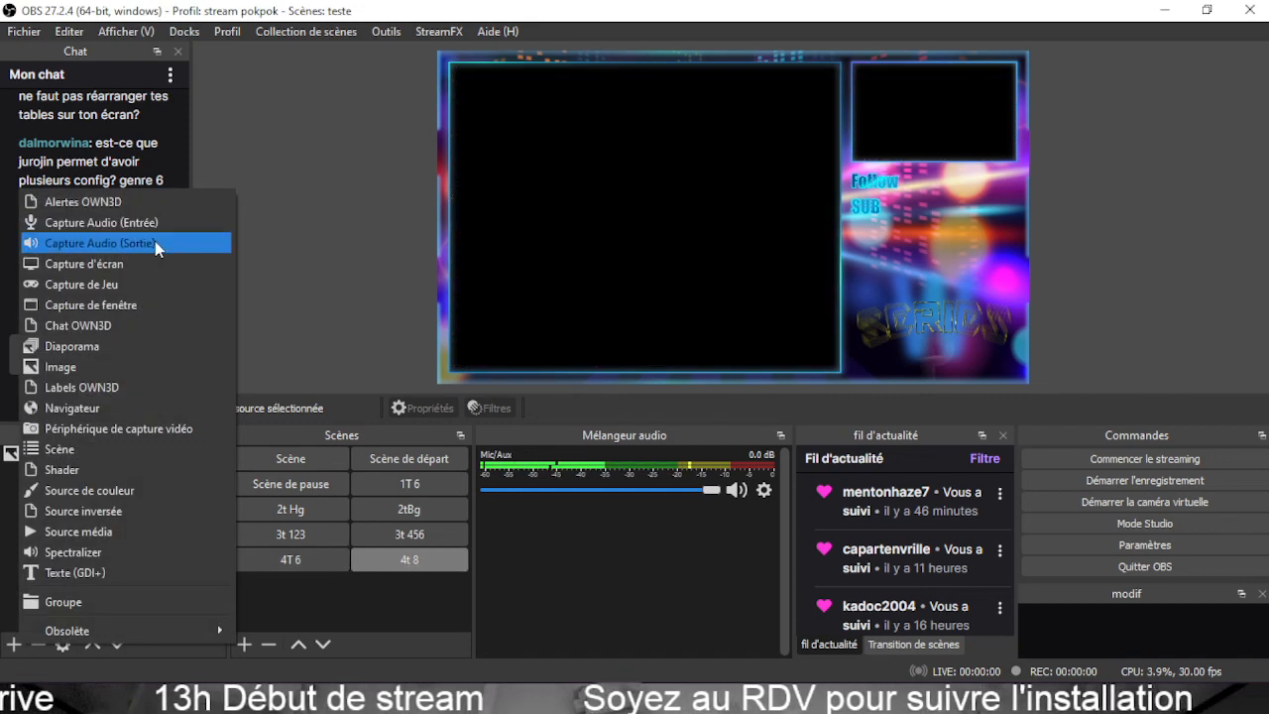
{"action": "left_click", "coordinate": [142, 263]}
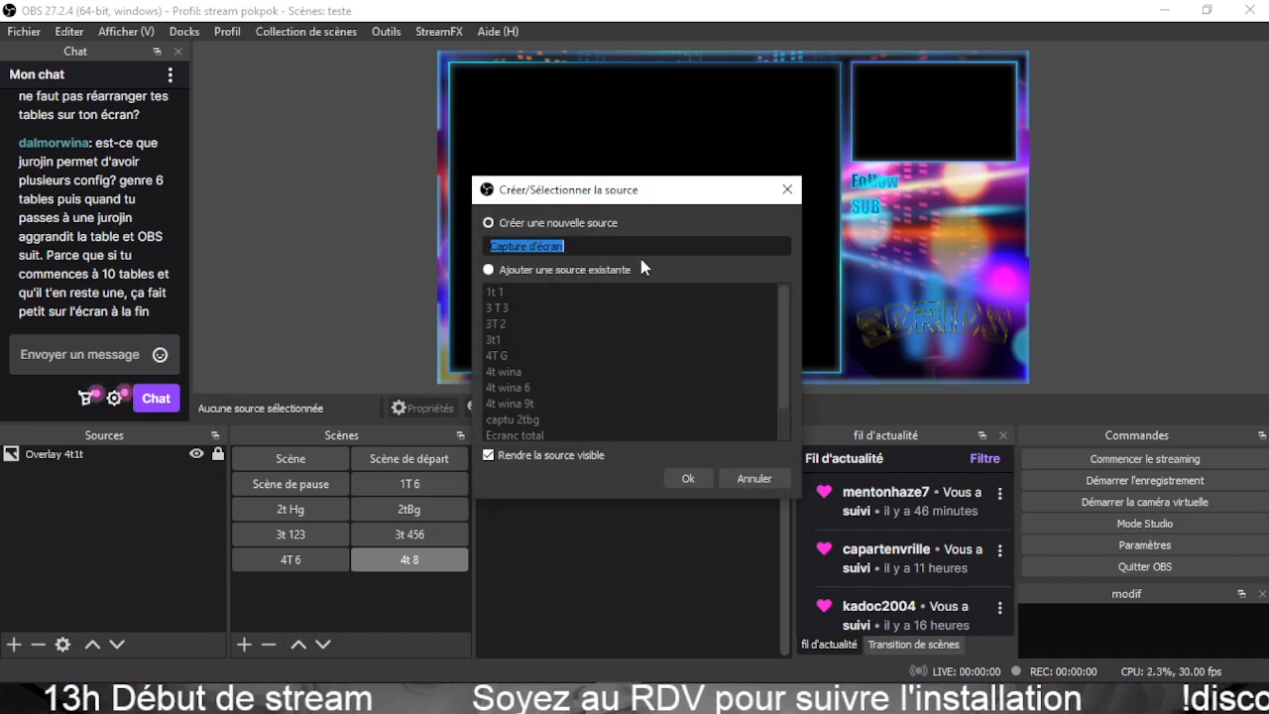
{"action": "type", "text": "4t 8"}
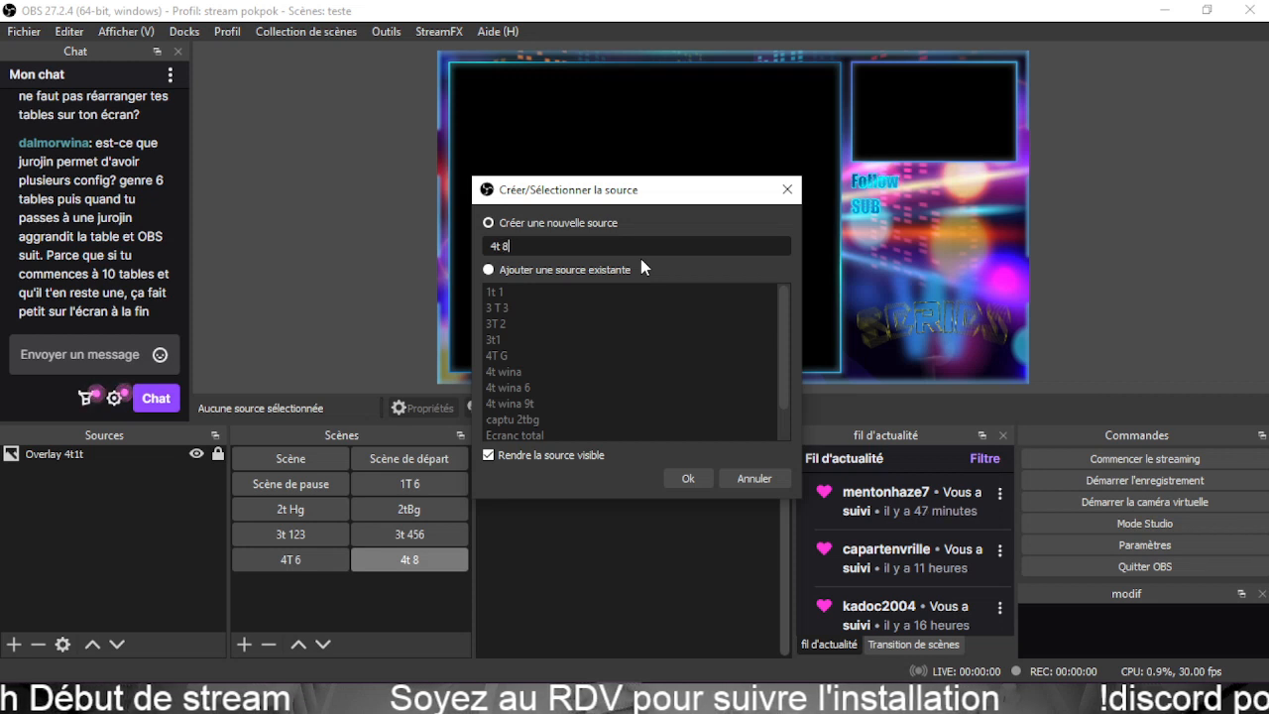
{"action": "left_click", "coordinate": [684, 478]}
{"action": "left_click", "coordinate": [714, 294]}
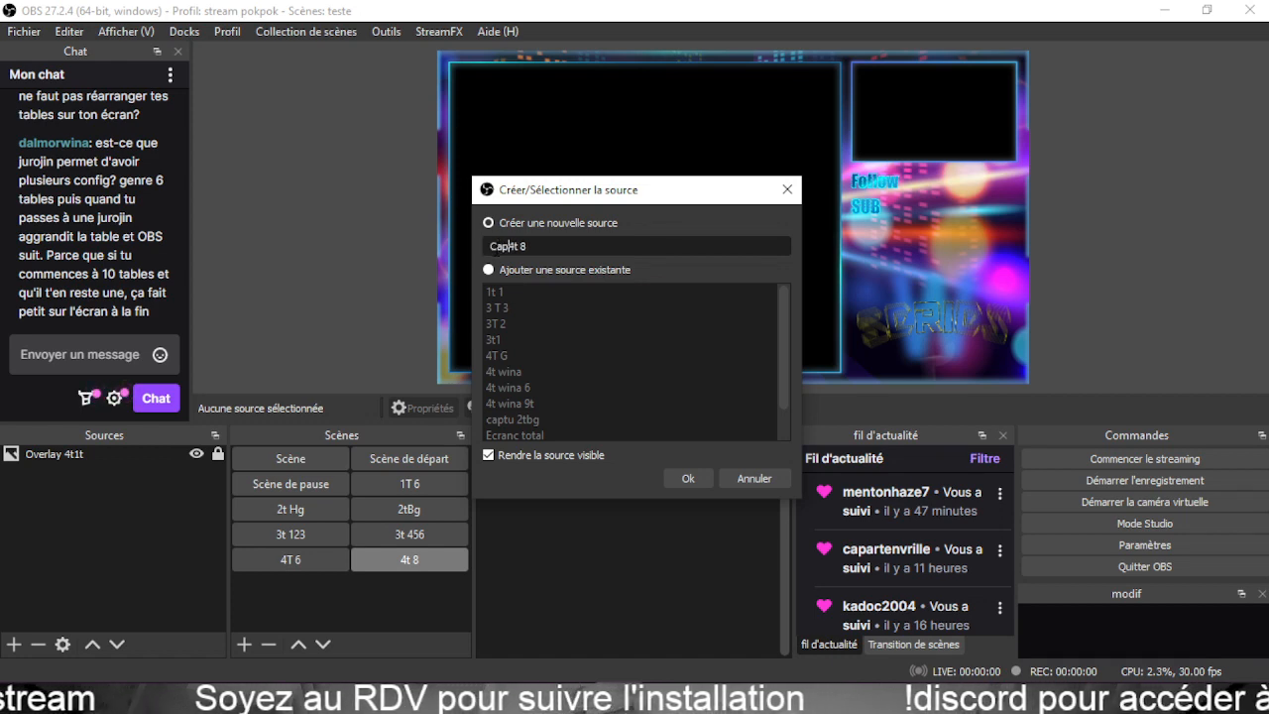
{"action": "left_click", "coordinate": [692, 478]}
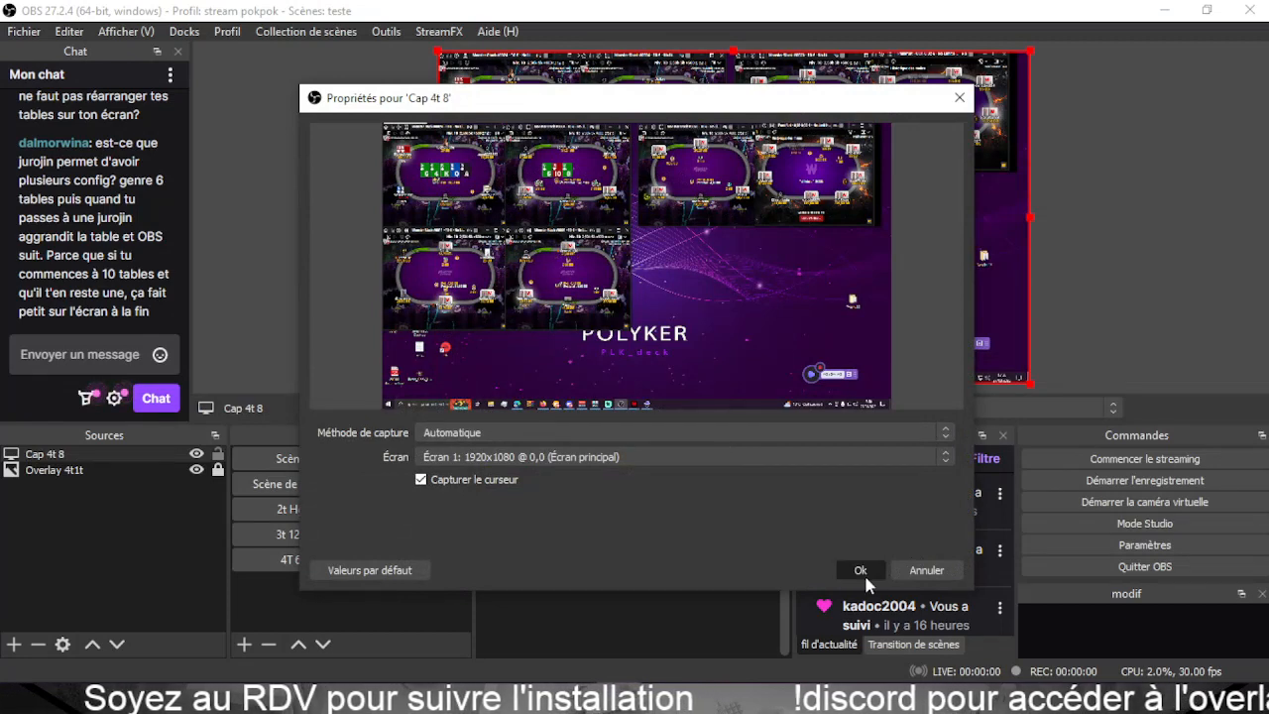
{"action": "left_click", "coordinate": [860, 571]}
Crop Cap 4t 8 to the block of four poker tables and enlarge it over the overlay's large table frame.
{"action": "left_click_drag", "start_coordinate": [733, 380], "coordinate": [742, 293]}
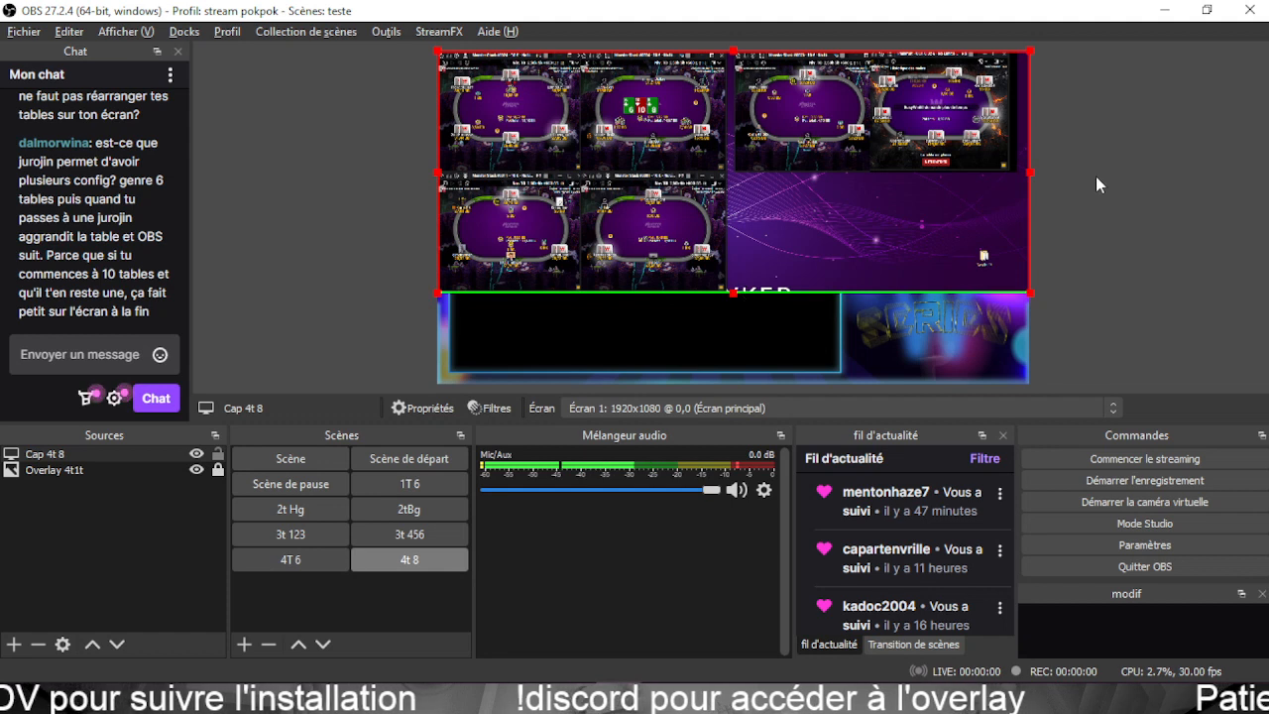
{"action": "left_click_drag", "start_coordinate": [1030, 173], "coordinate": [729, 191]}
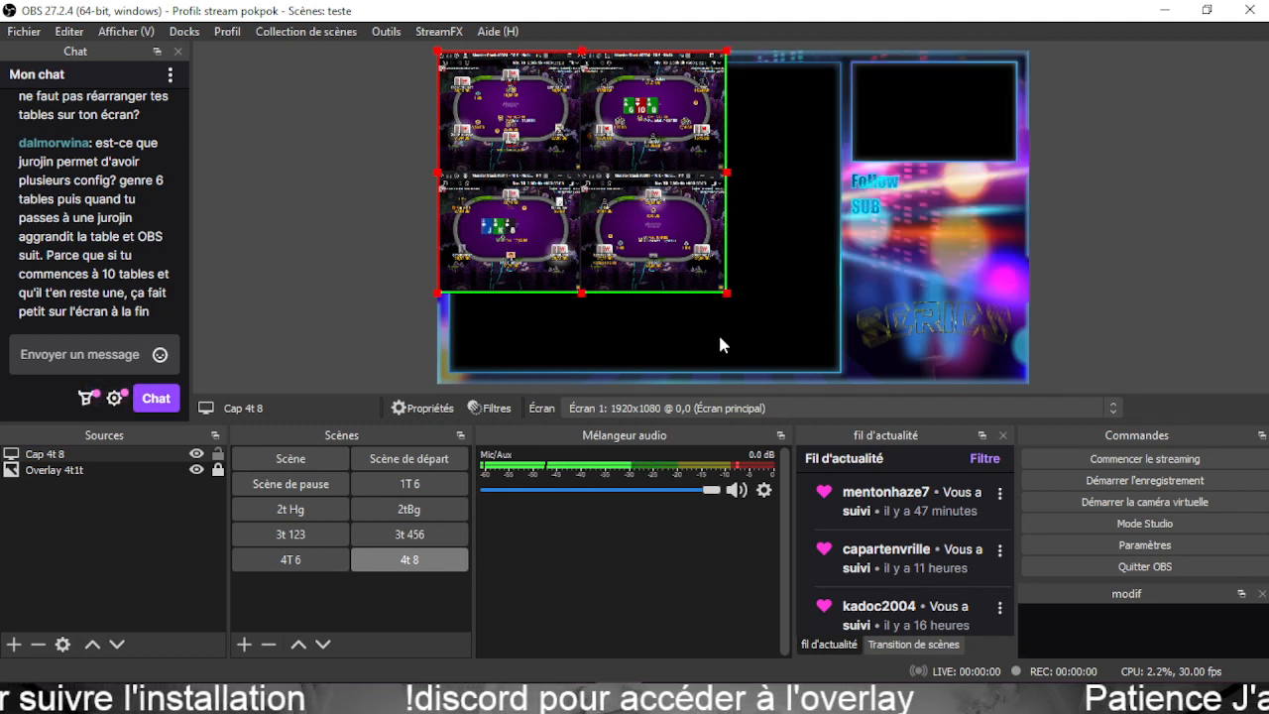
{"action": "left_click_drag", "start_coordinate": [729, 293], "coordinate": [828, 378]}
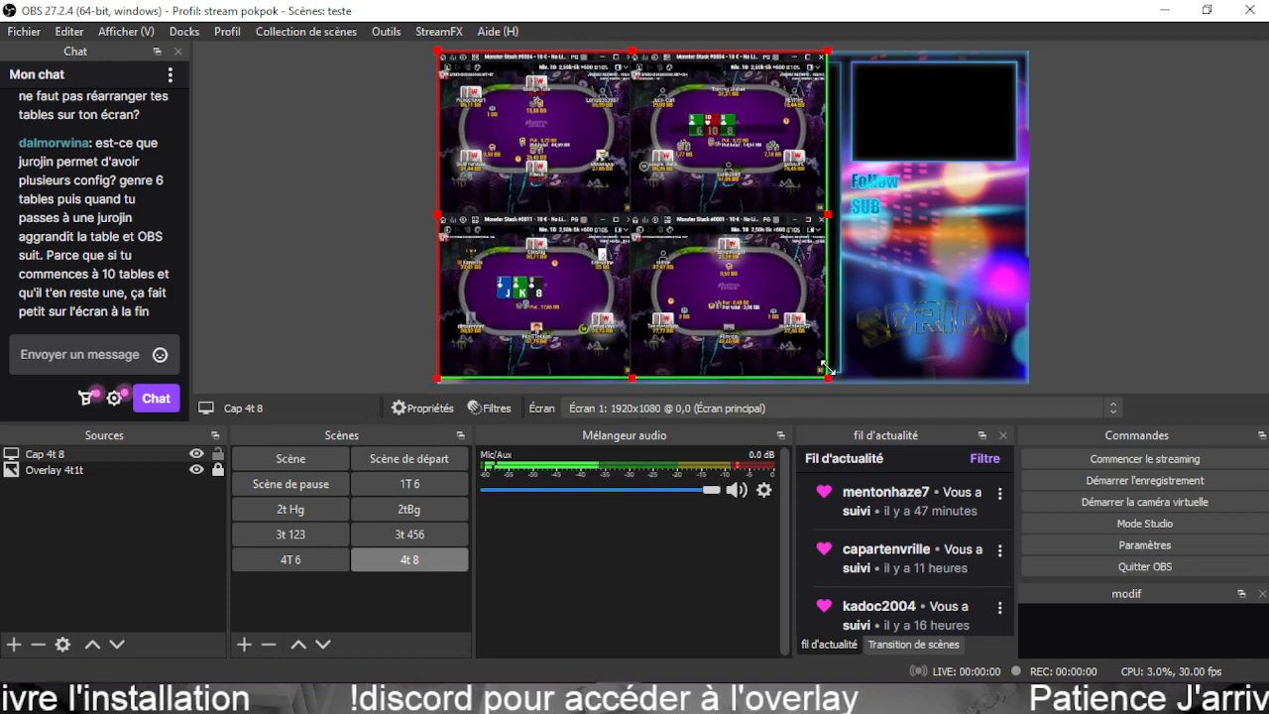
{"action": "left_click_drag", "start_coordinate": [750, 323], "coordinate": [763, 327]}
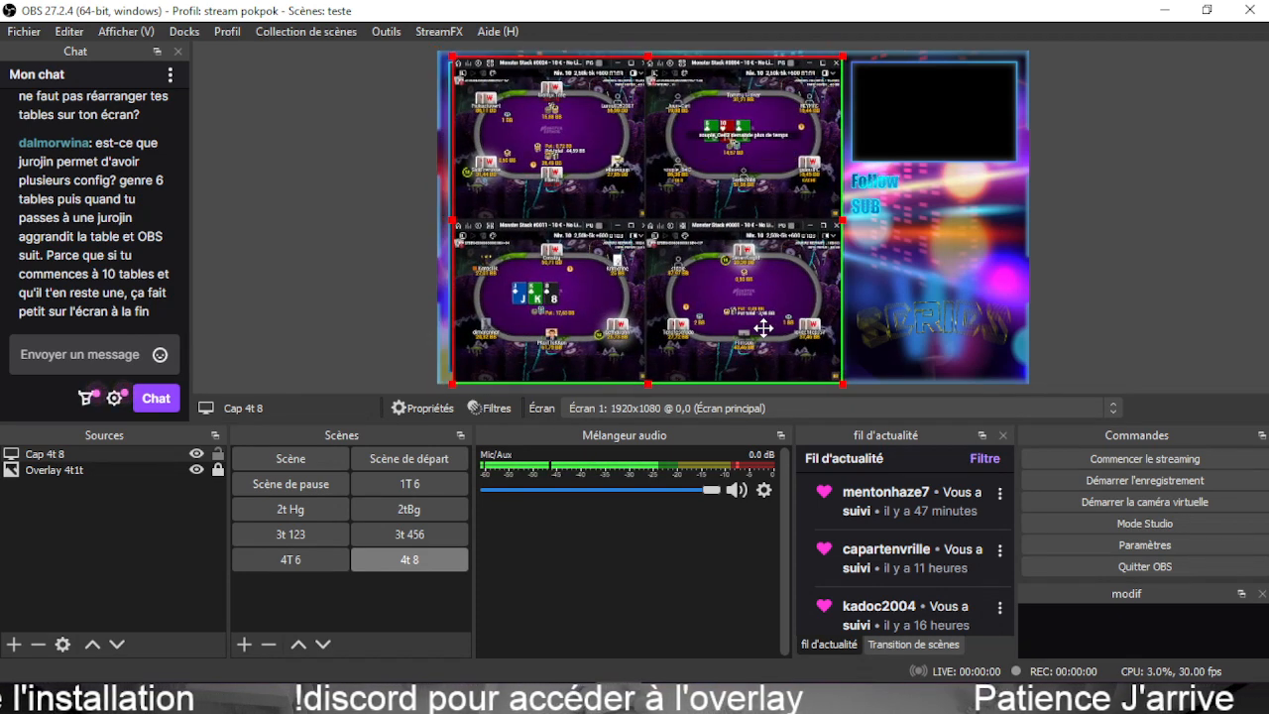
{"action": "left_click_drag", "start_coordinate": [786, 240], "coordinate": [779, 241]}
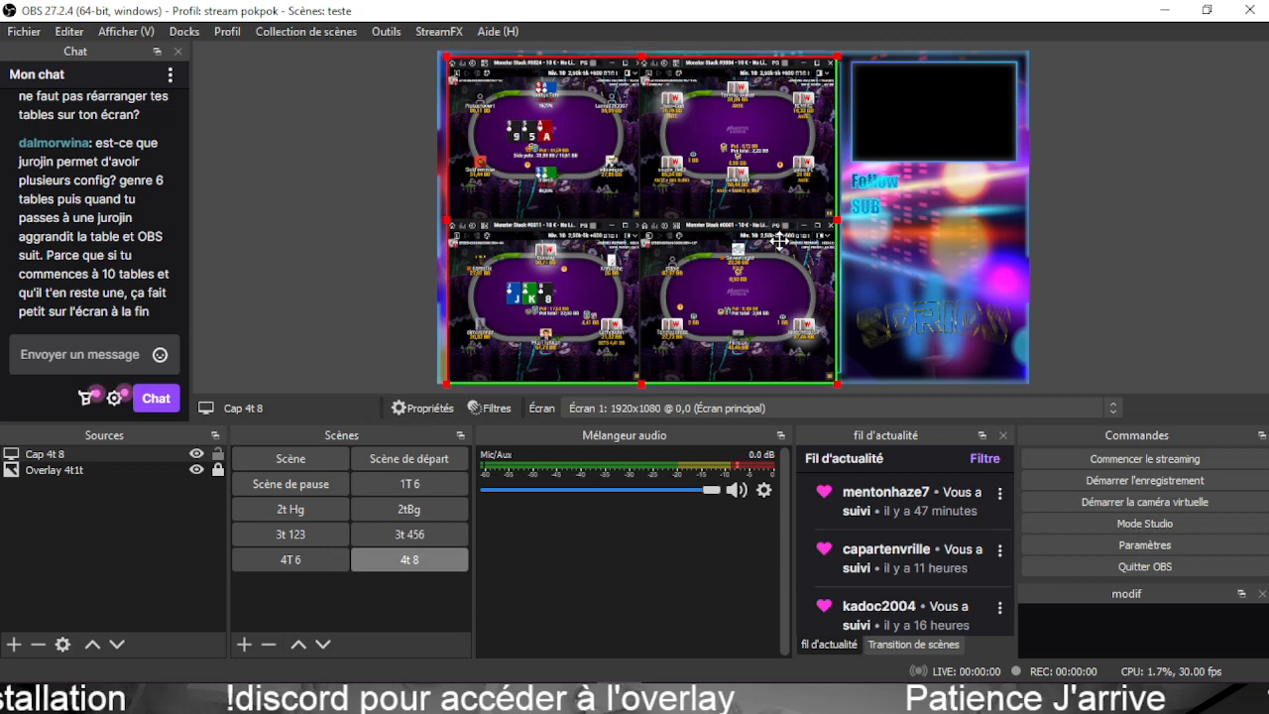
Place the Cap 4t 8 source below Overlay 4t1t in the source order.
{"action": "left_click", "coordinate": [79, 471]}
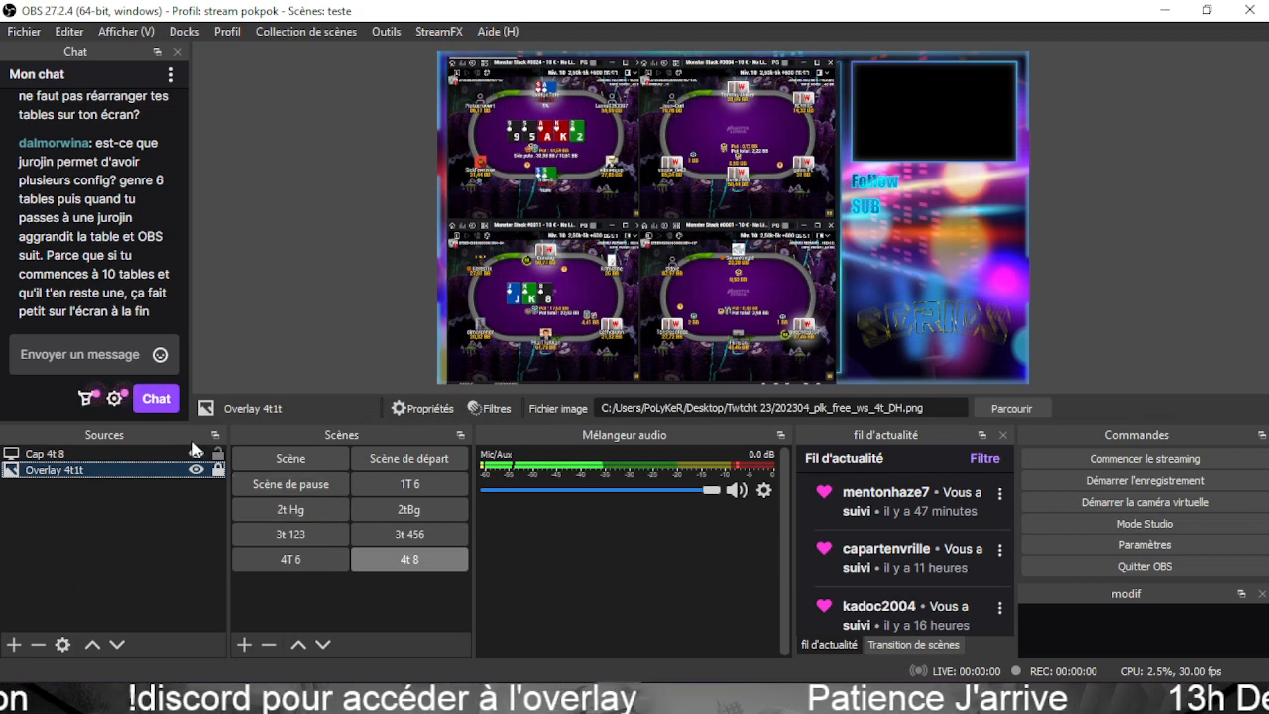
{"action": "left_click", "coordinate": [288, 265]}
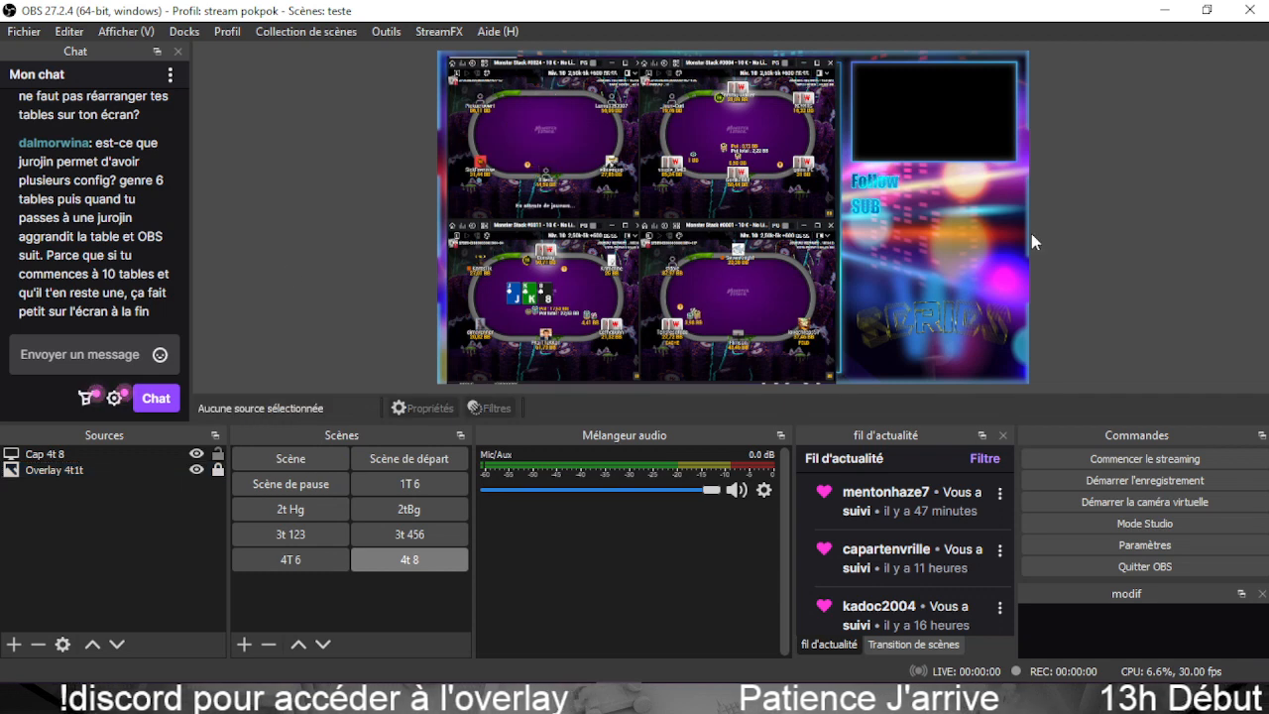
{"action": "left_click", "coordinate": [44, 454]}
{"action": "left_click", "coordinate": [117, 645]}
{"action": "left_click", "coordinate": [252, 260]}
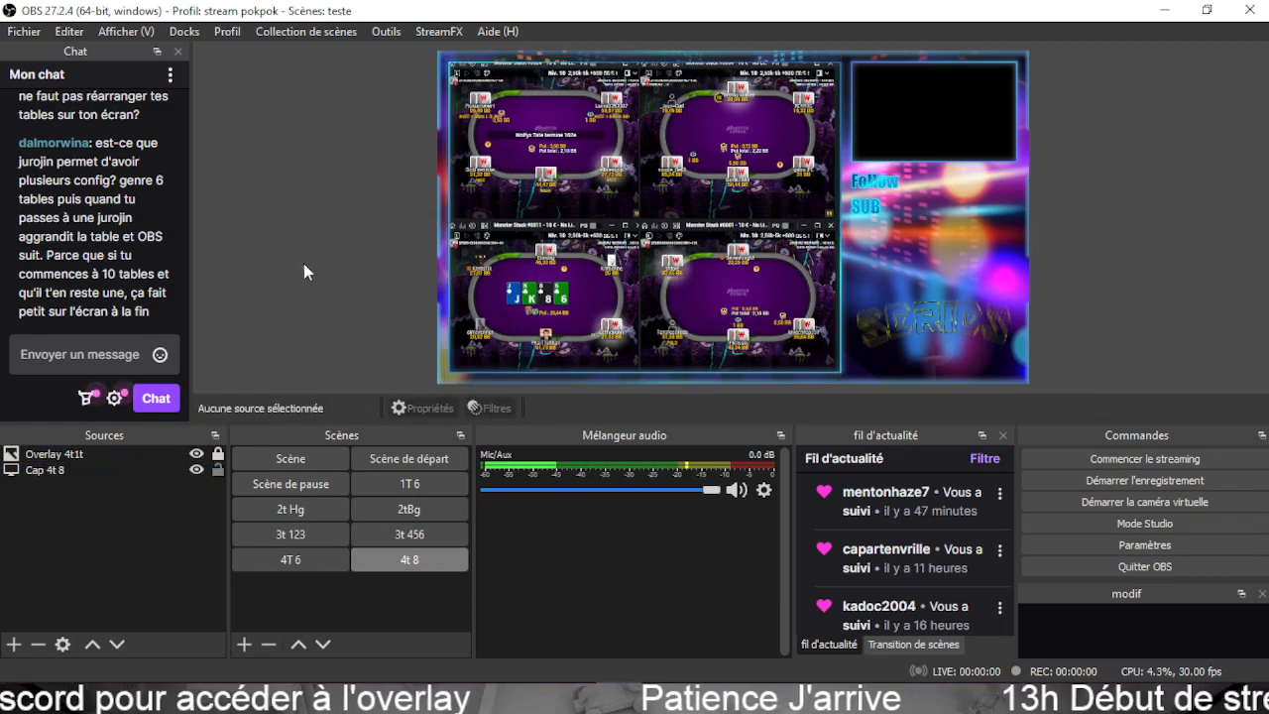
Shrink Cap 4t 8 slightly and stretch its width to fill the overlay's large table frame.
{"action": "left_click", "coordinate": [717, 267]}
{"action": "left_click_drag", "start_coordinate": [839, 385], "coordinate": [829, 377]}
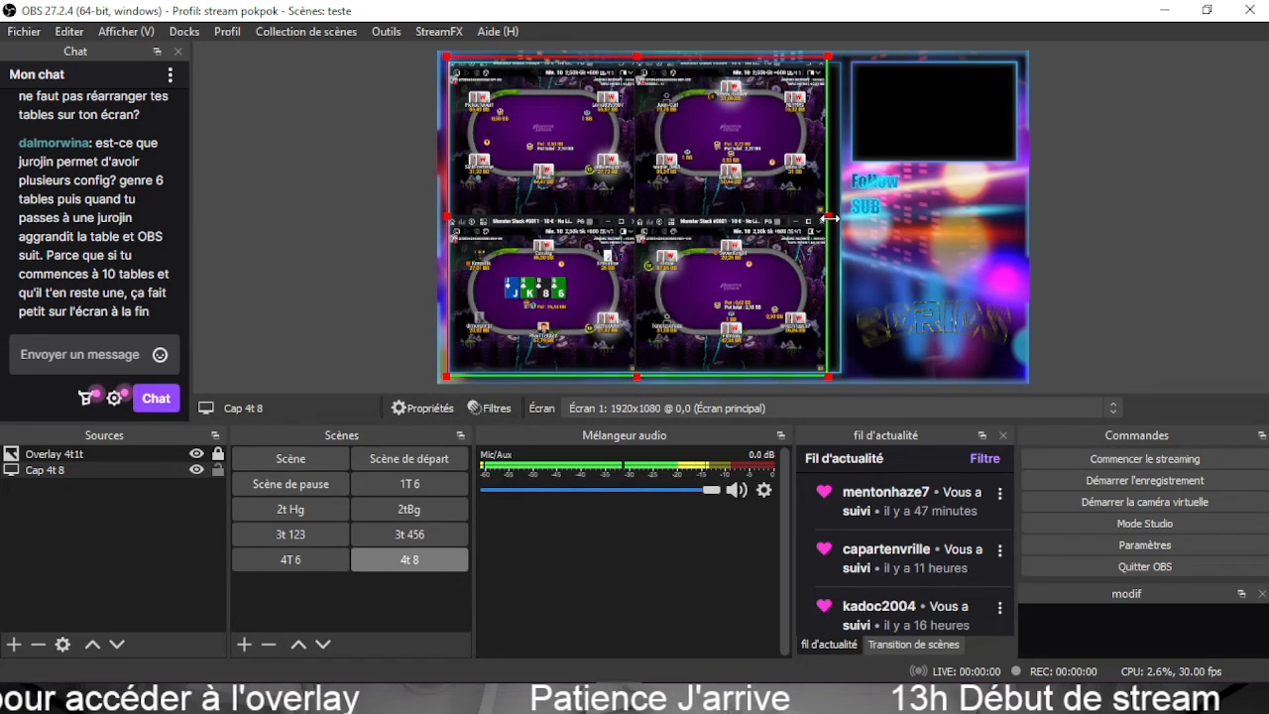
{"action": "left_click_drag", "start_coordinate": [828, 217], "coordinate": [841, 217]}
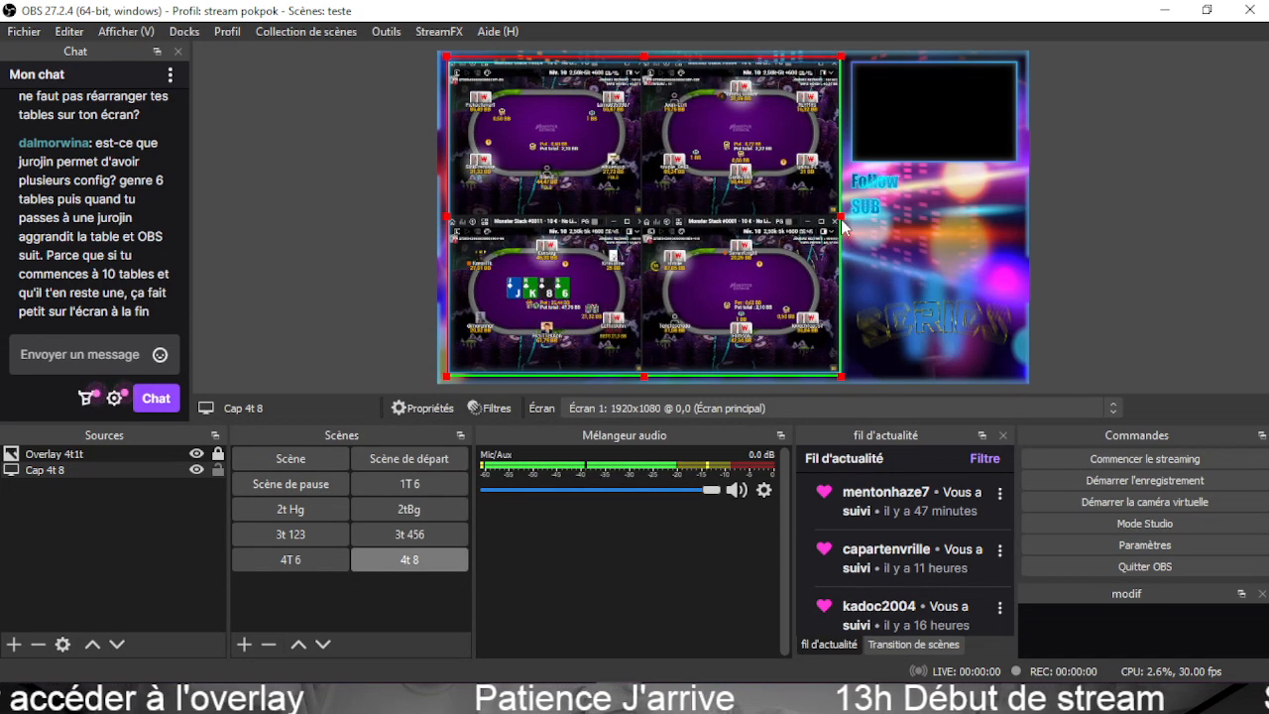
{"action": "left_click", "coordinate": [134, 496]}
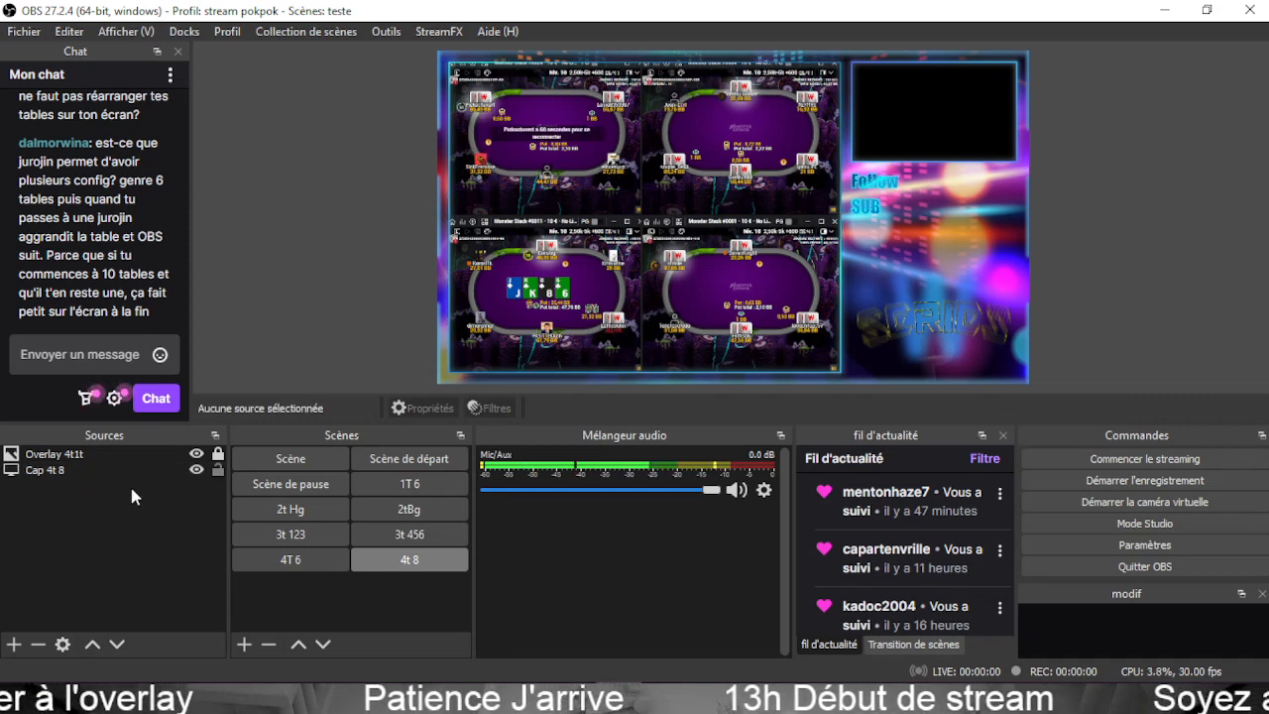
Check the 4t 8 scene in a maximized windowed preview projector, then close the projector.
{"action": "right_click", "coordinate": [866, 170]}
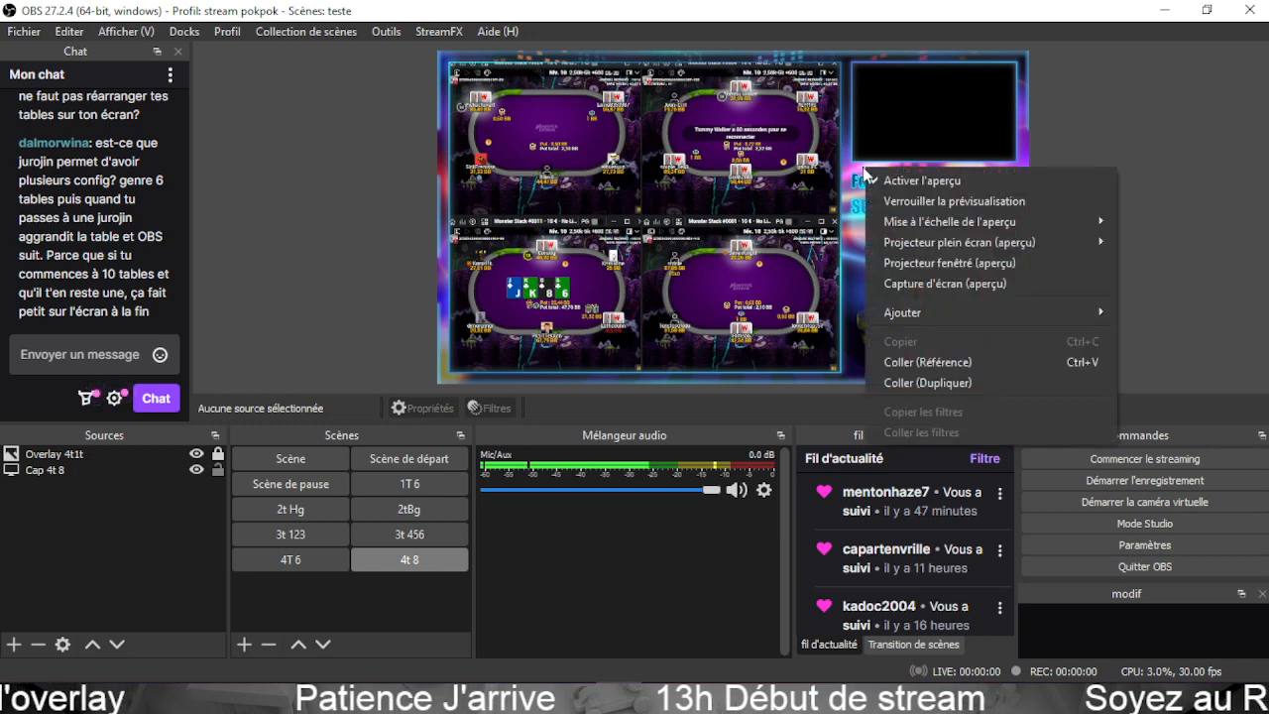
{"action": "left_click", "coordinate": [920, 263]}
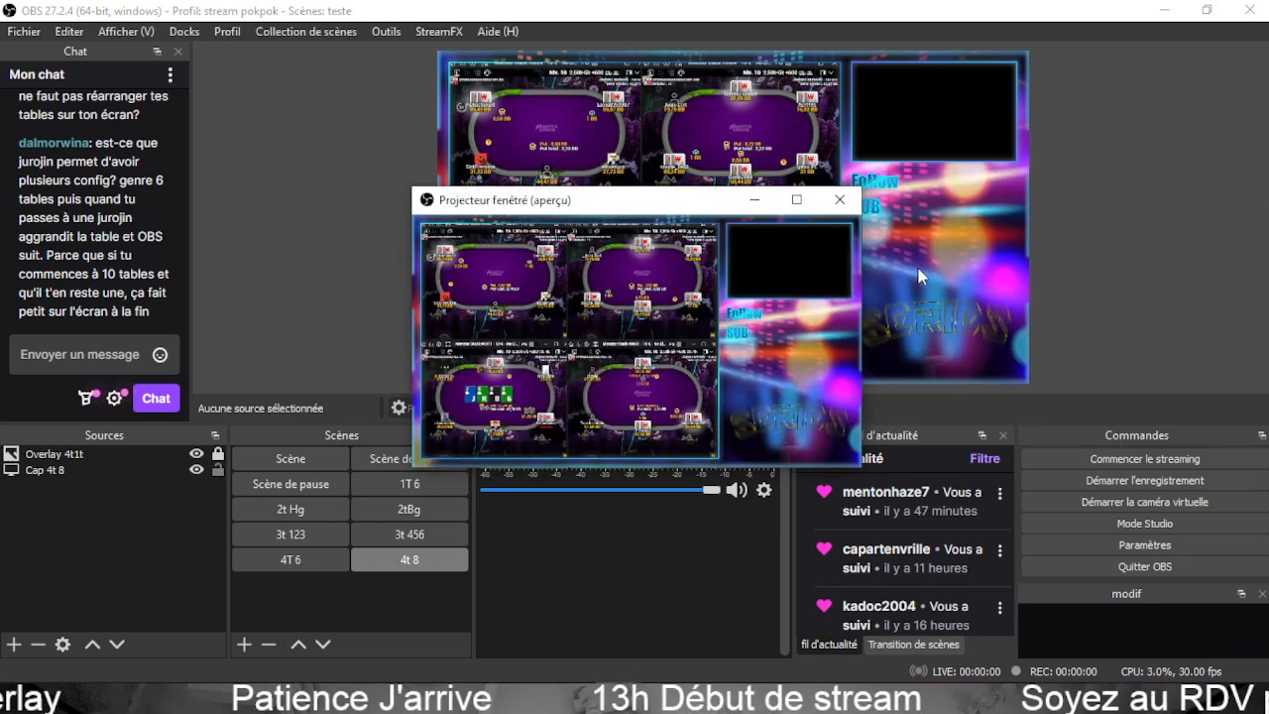
{"action": "left_click", "coordinate": [798, 200]}
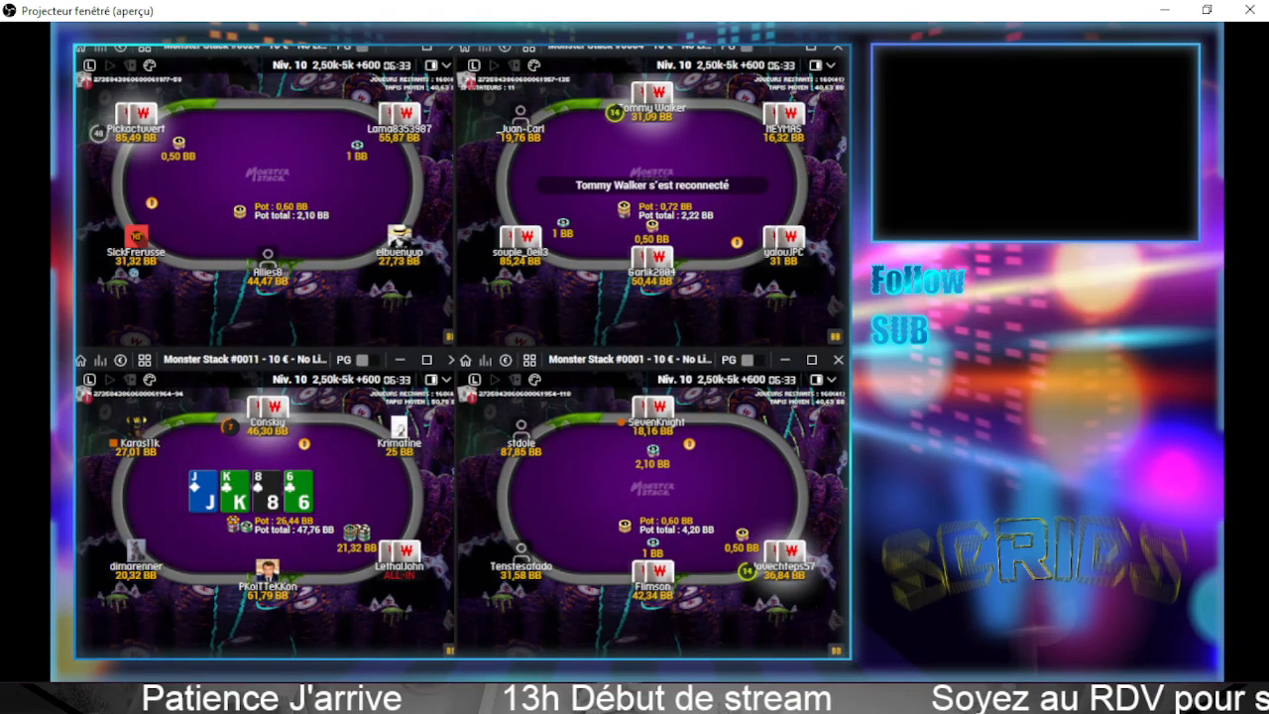
{"action": "left_click", "coordinate": [1246, 11]}
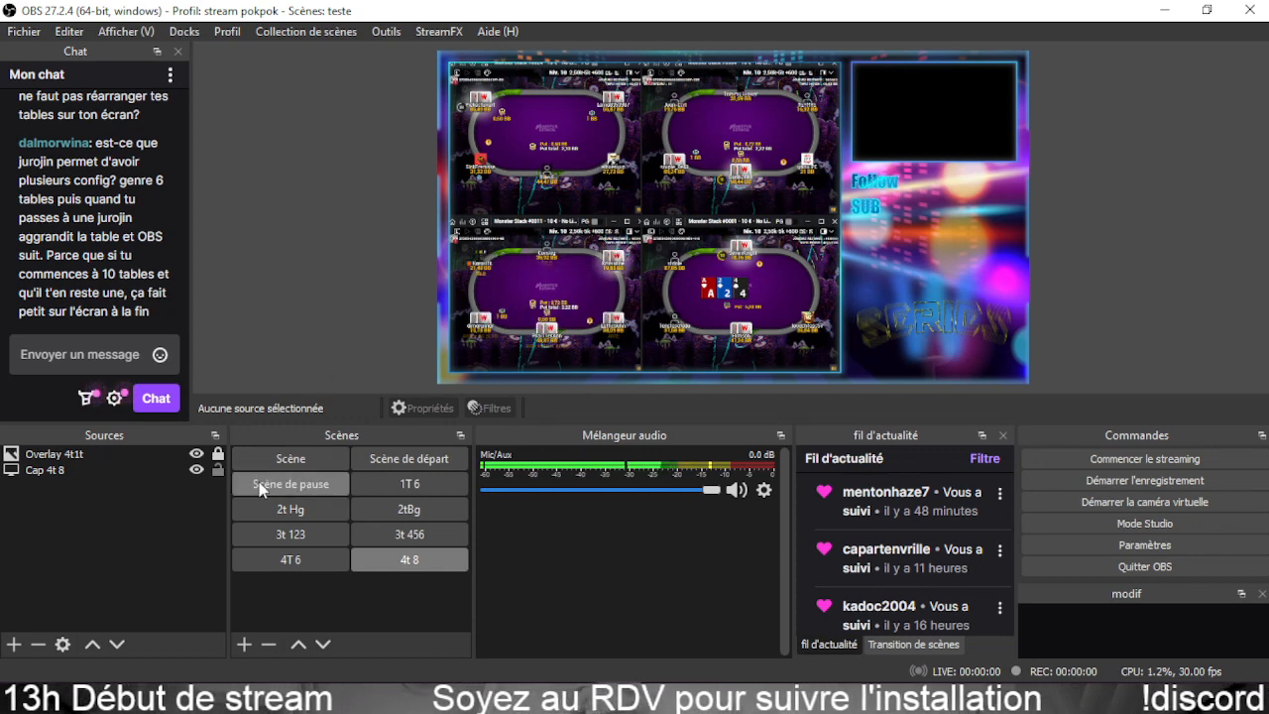
Show scene 4T 6, then activate the 6Tables layout in Jurojin and open its Automatic Layout Switch settings.
{"action": "left_click", "coordinate": [323, 561]}
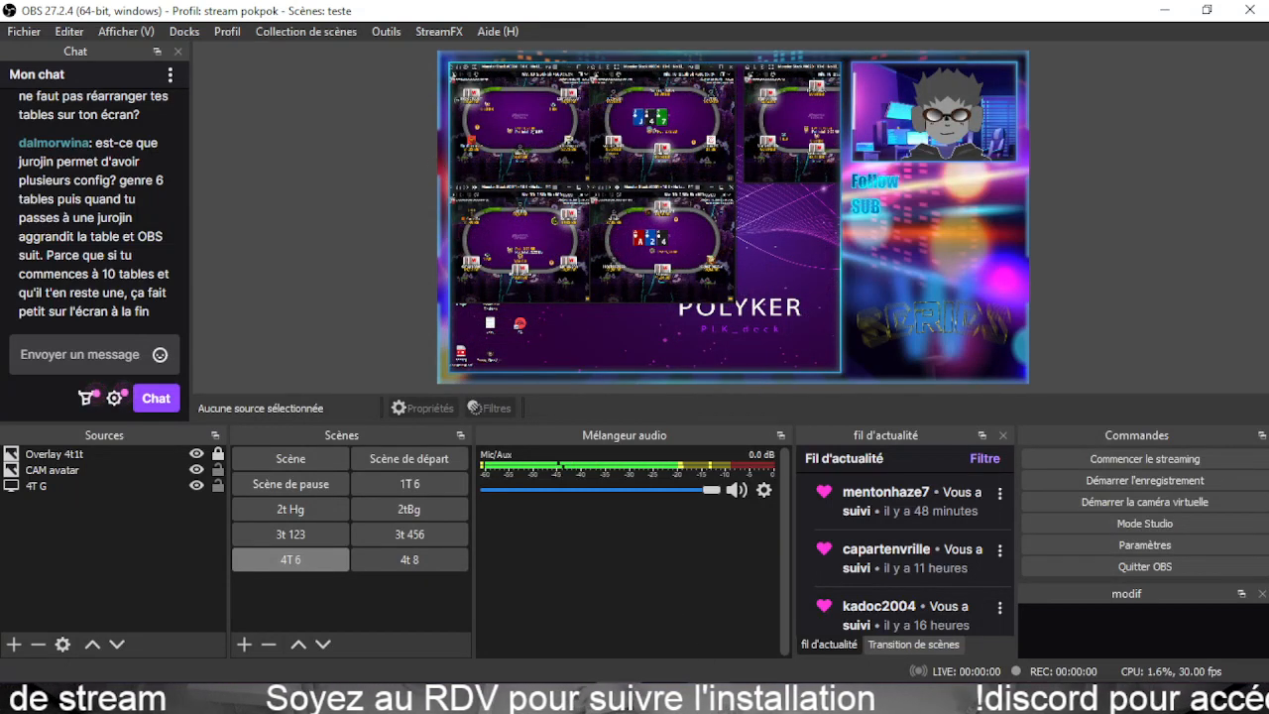
{"action": "left_click", "coordinate": [607, 575]}
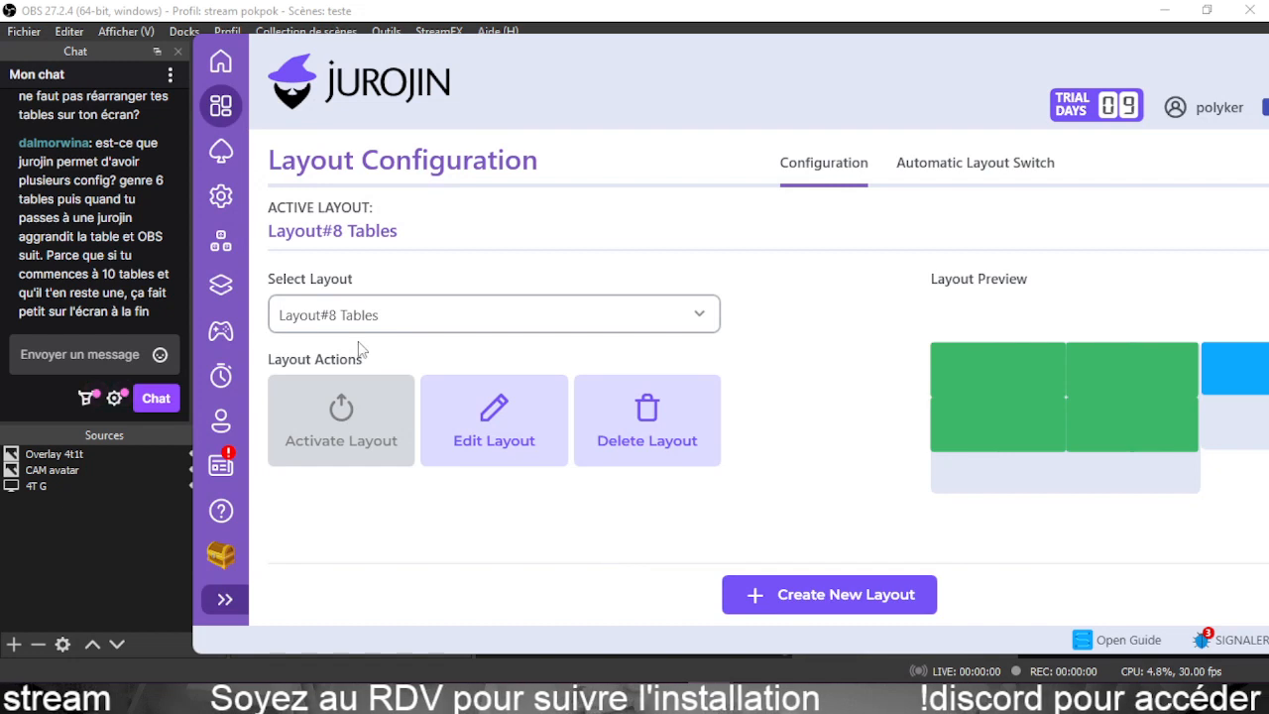
{"action": "left_click_drag", "start_coordinate": [614, 65], "coordinate": [558, 33]}
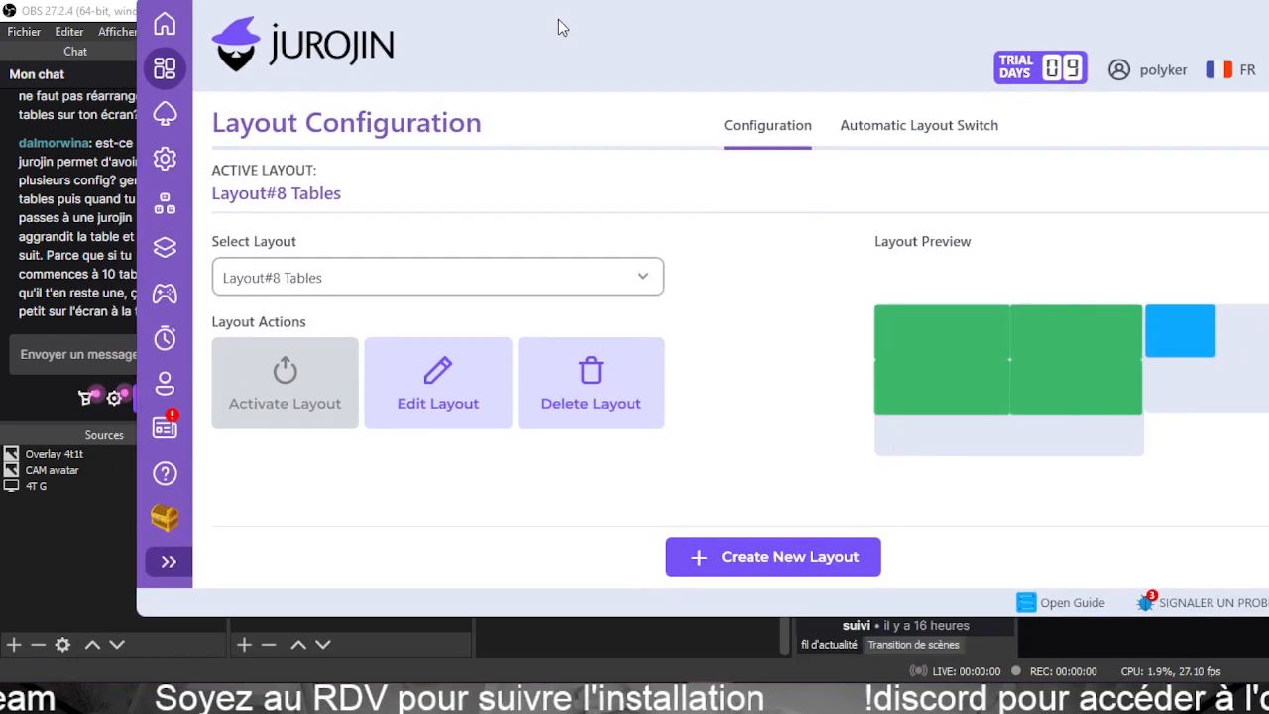
{"action": "left_click", "coordinate": [442, 286]}
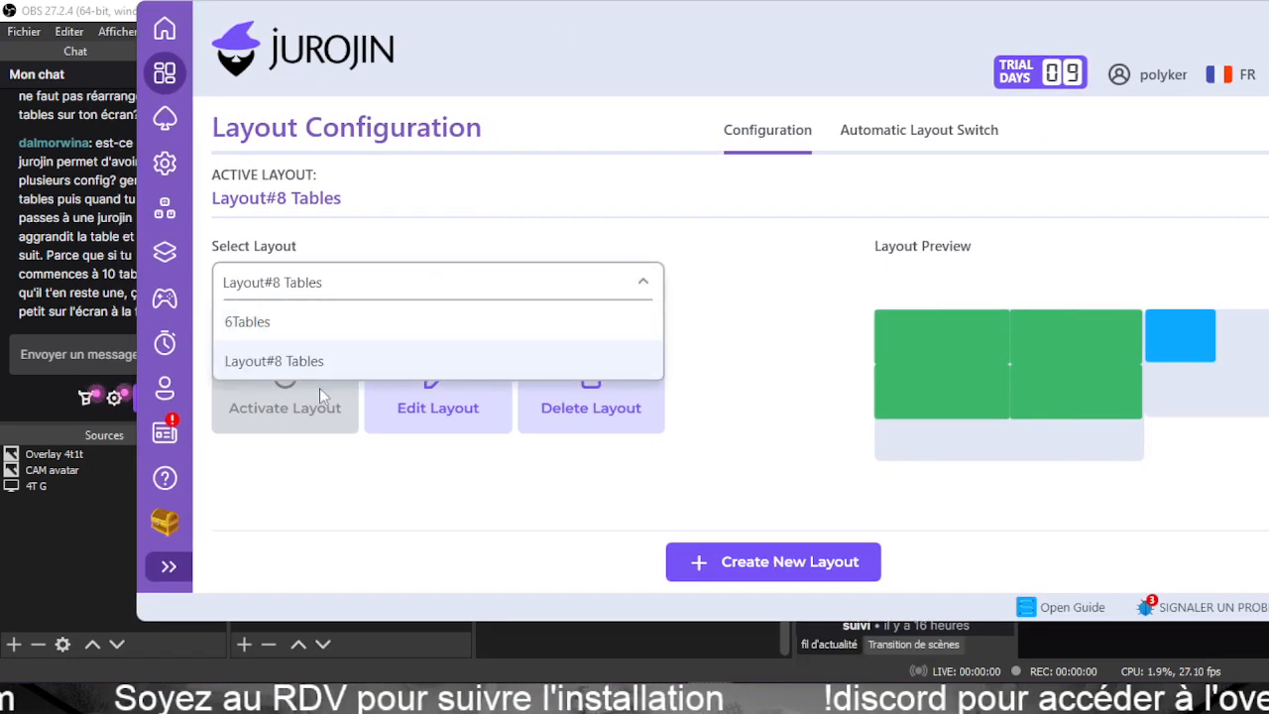
{"action": "left_click", "coordinate": [243, 321]}
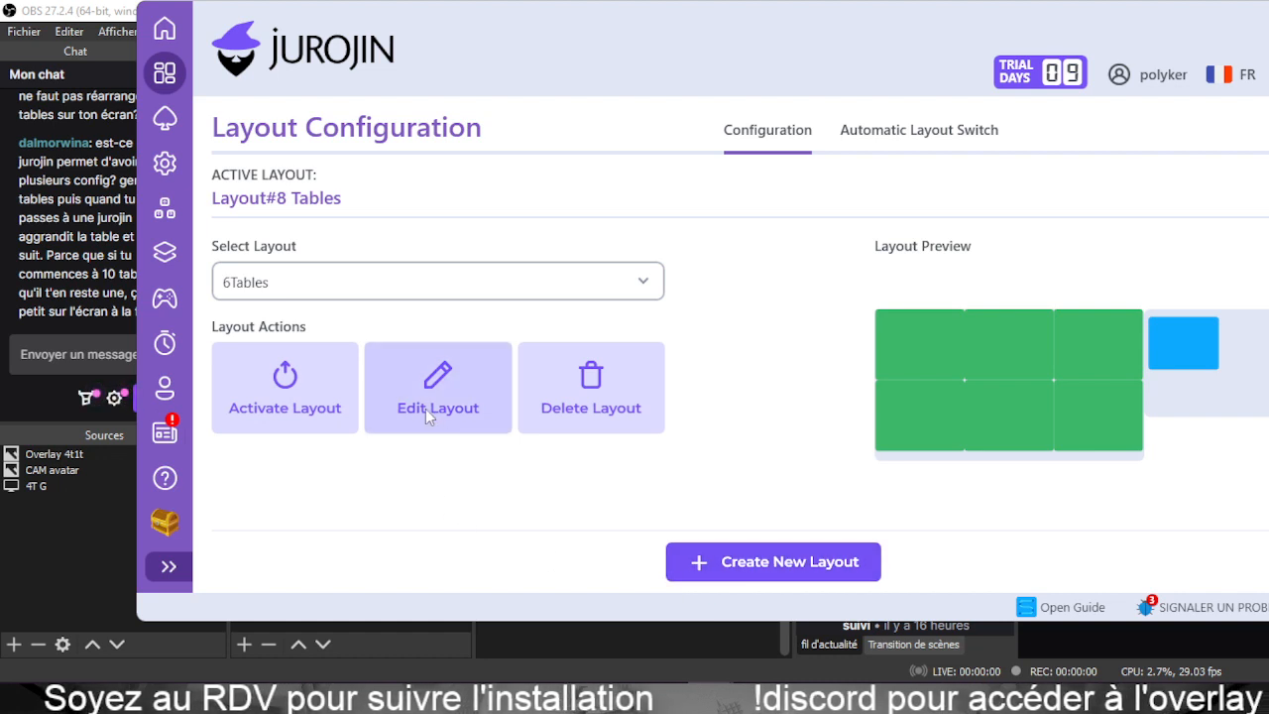
{"action": "left_click", "coordinate": [274, 411]}
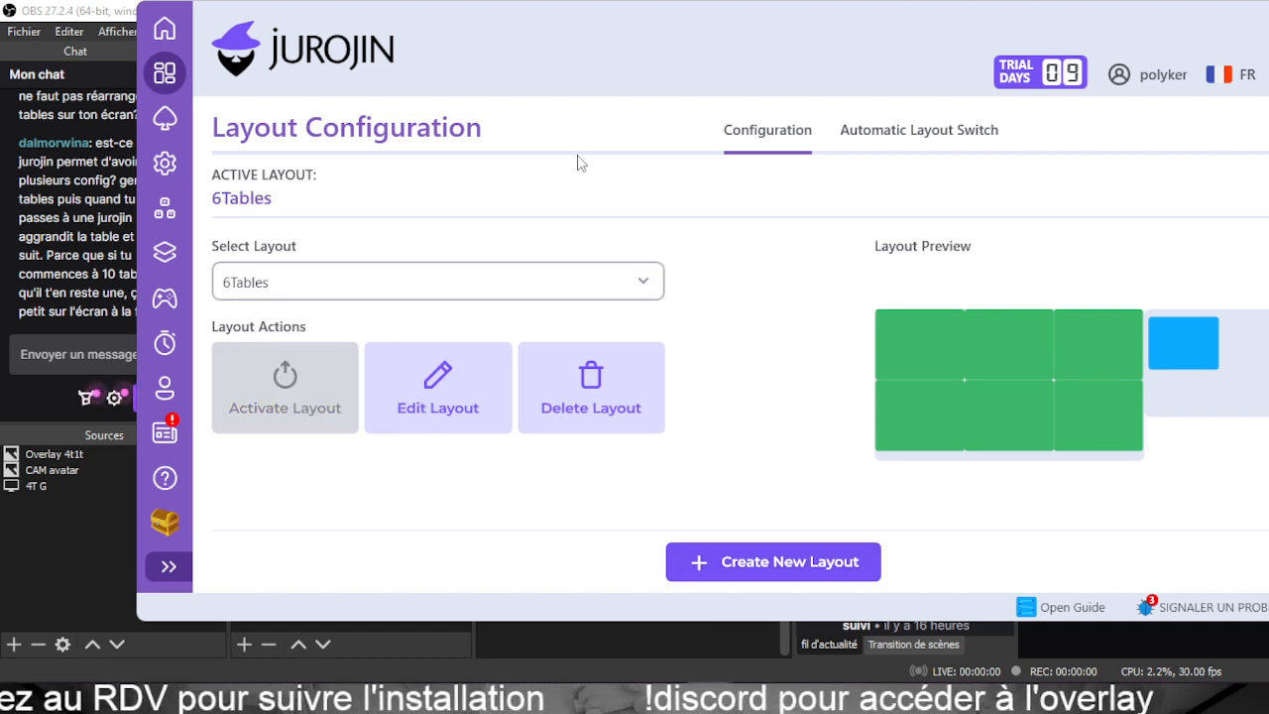
{"action": "left_click", "coordinate": [897, 137]}
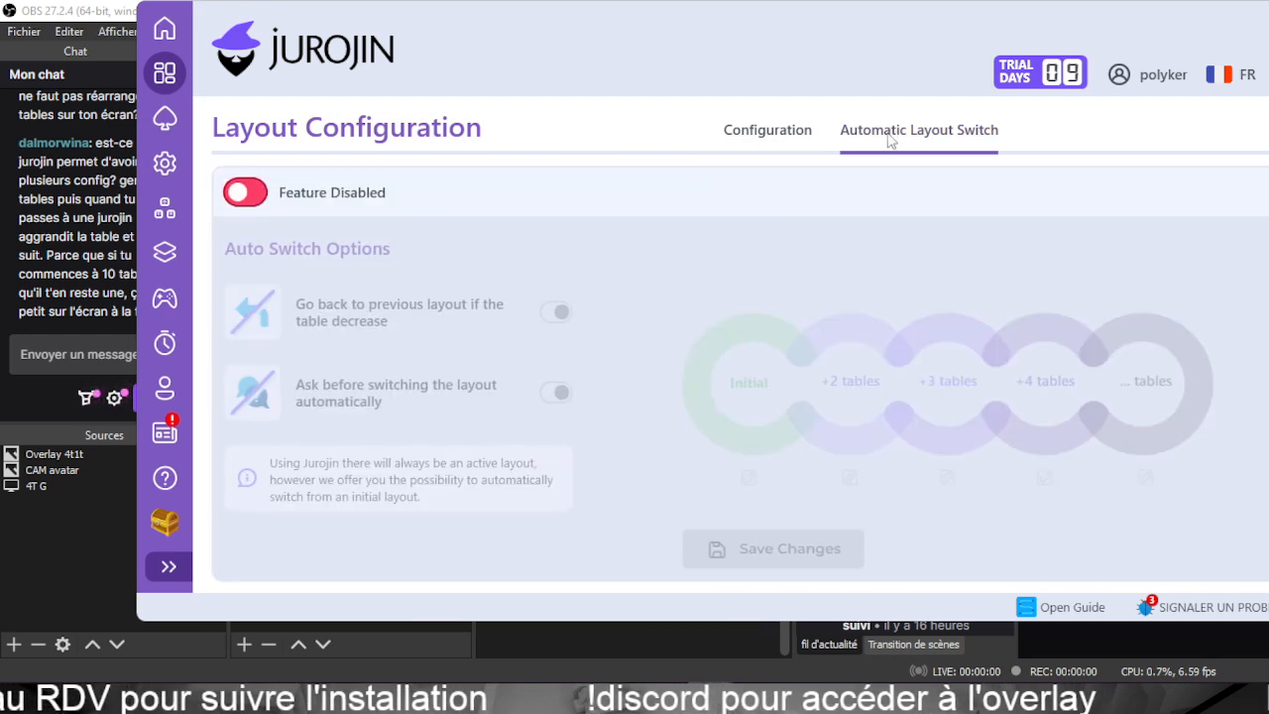
Return to Jurojin's layout Configuration page, then put its window away to bring OBS back into view.
{"action": "left_click", "coordinate": [803, 138]}
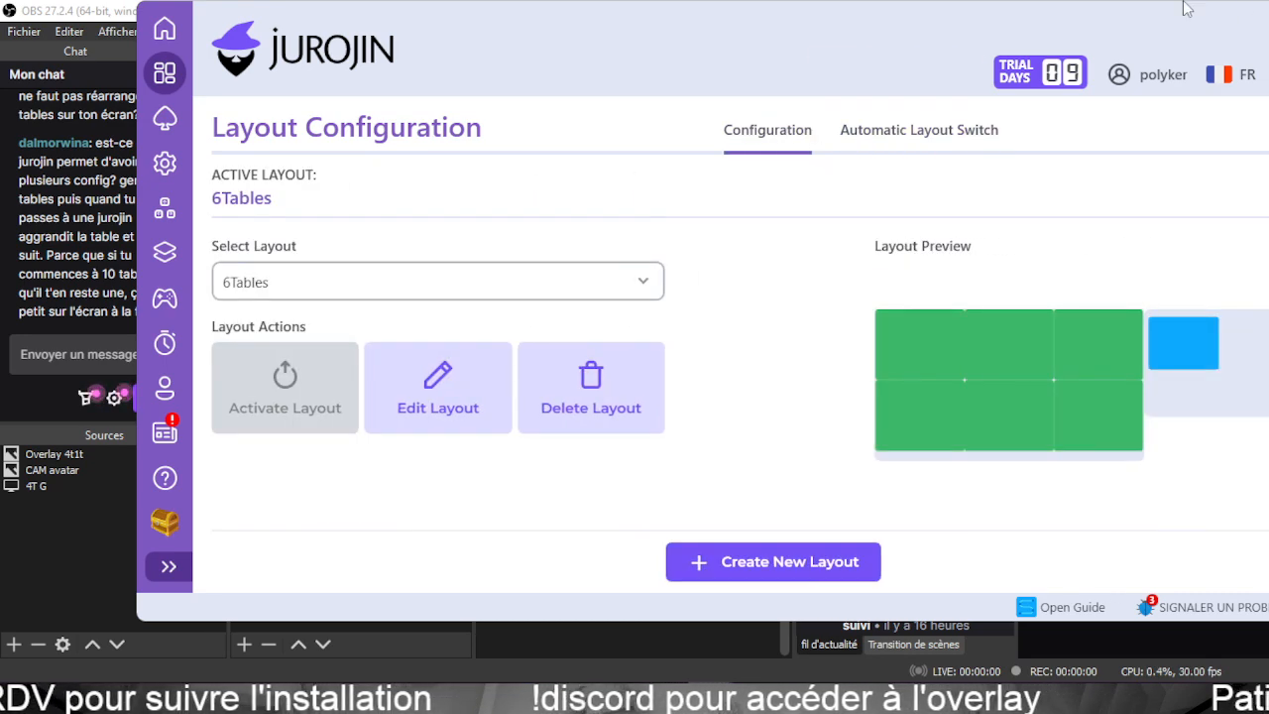
{"action": "left_click_drag", "start_coordinate": [932, 12], "coordinate": [957, 45]}
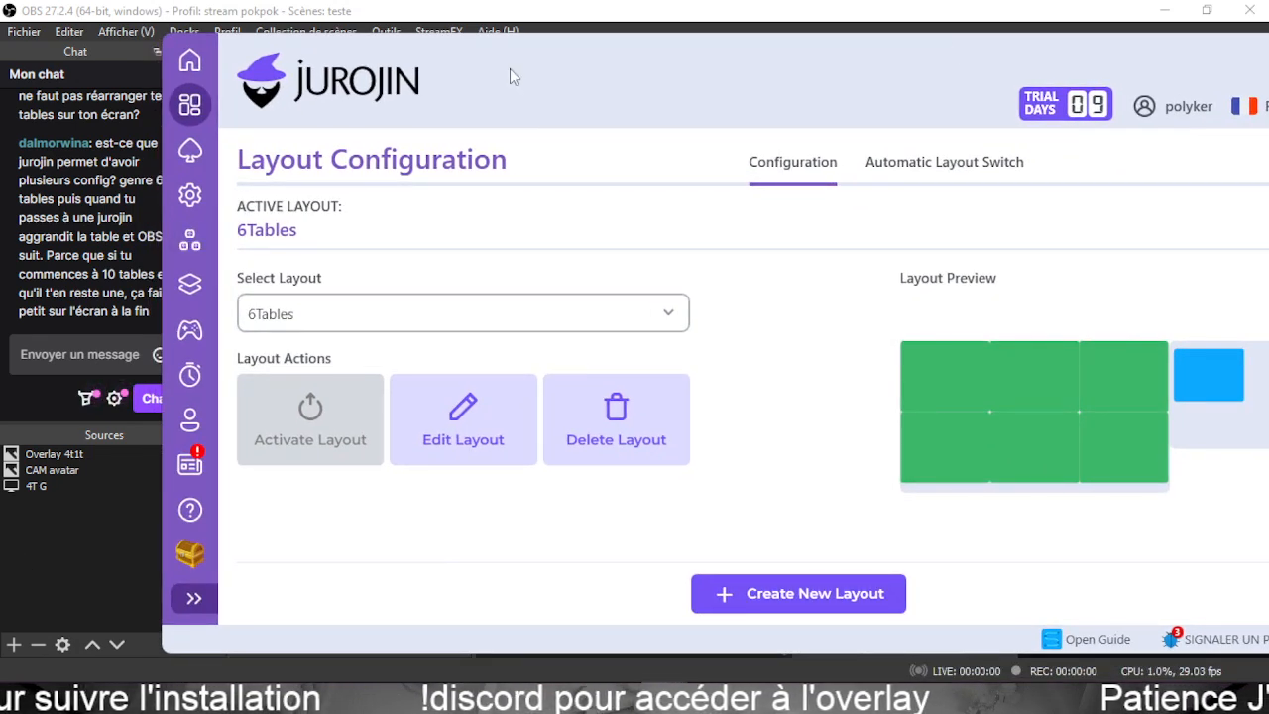
{"action": "left_click", "coordinate": [534, 9]}
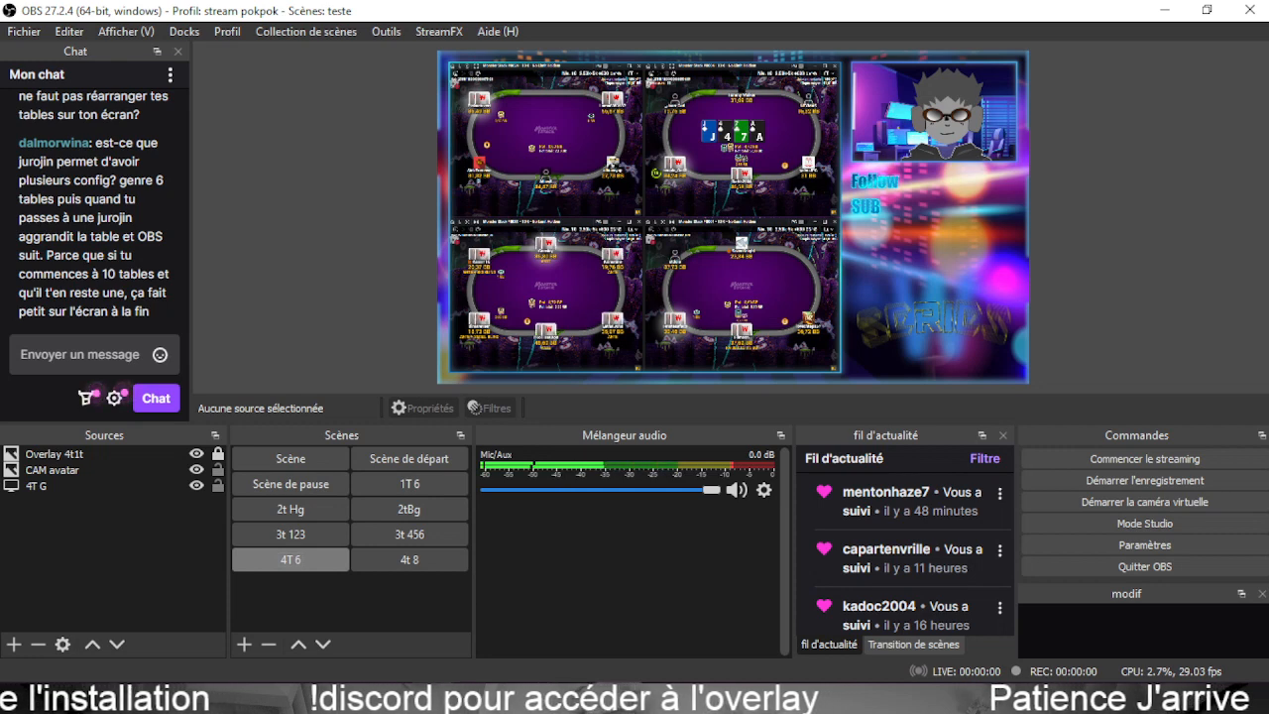
Examine the six-slot Jurojin layout image in Discord's #202304 thread, then minimize Discord.
{"action": "left_click", "coordinate": [434, 699]}
{"action": "scroll", "coordinate": [127, 300], "scroll_direction": "up", "scroll_amount": 10}
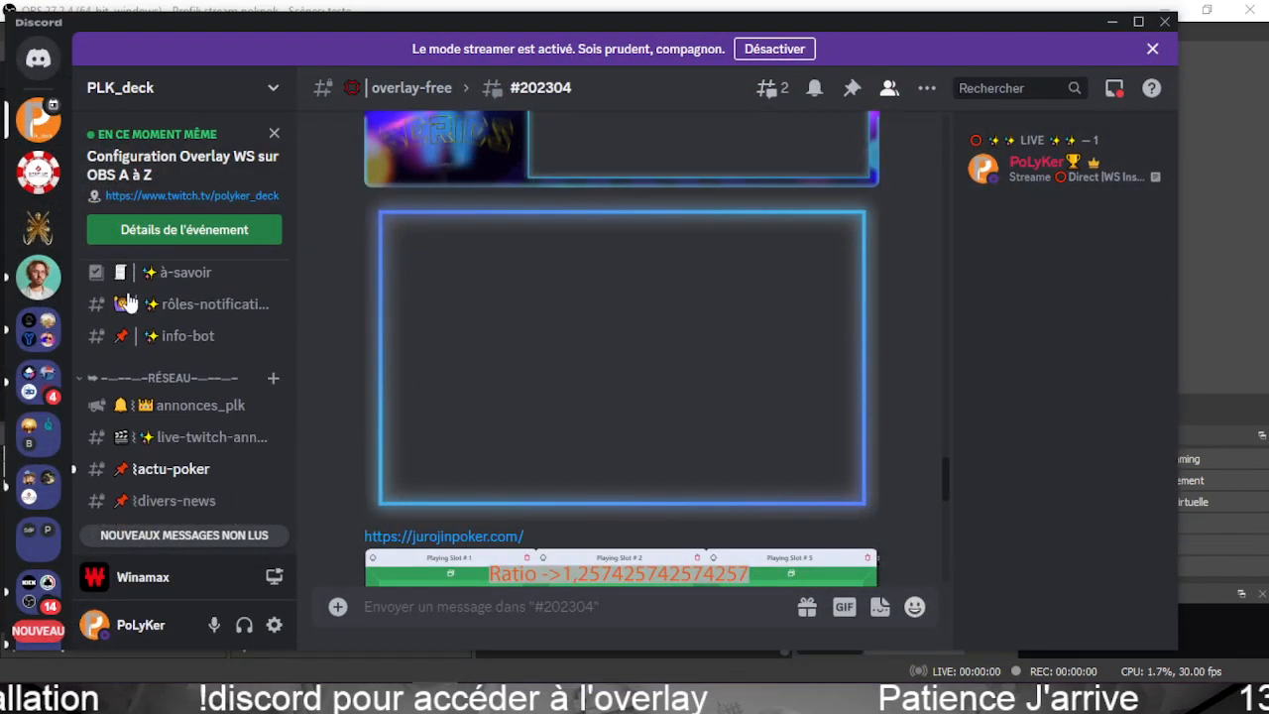
{"action": "scroll", "coordinate": [127, 300], "scroll_direction": "down", "scroll_amount": 5}
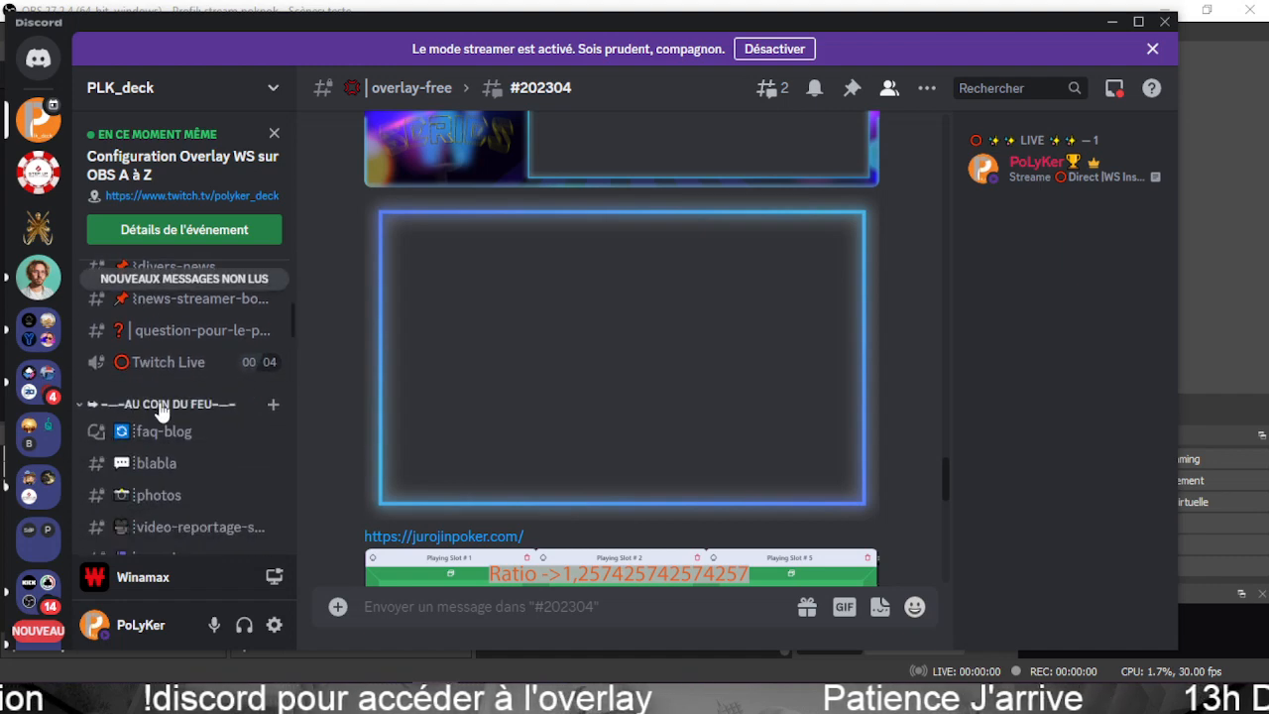
{"action": "scroll", "coordinate": [619, 433], "scroll_direction": "down", "scroll_amount": 4}
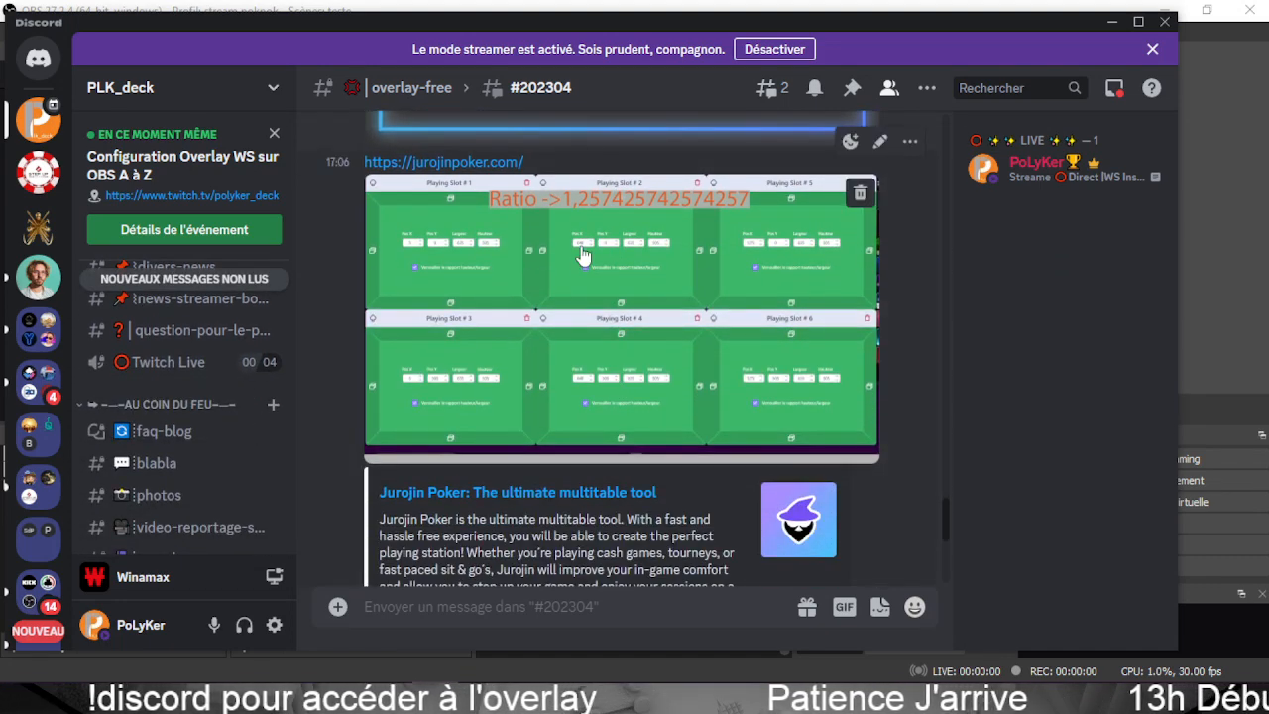
{"action": "left_click", "coordinate": [549, 259]}
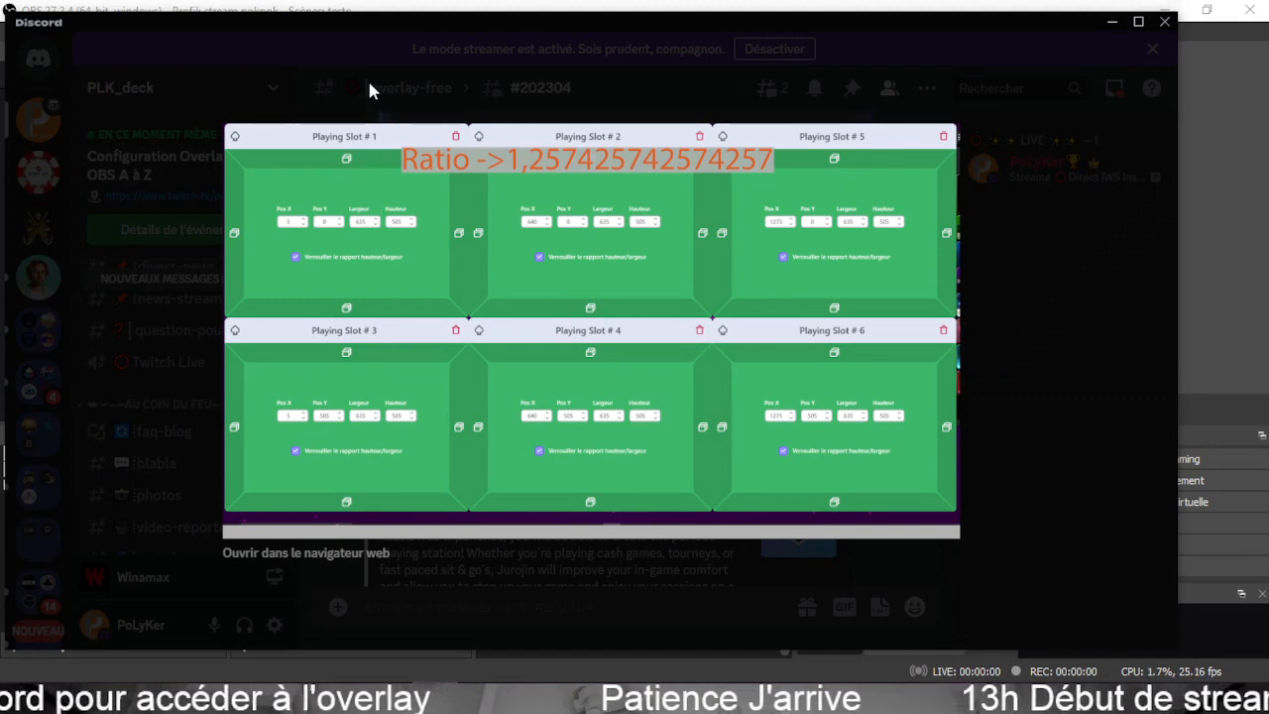
{"action": "left_click", "coordinate": [368, 84]}
{"action": "left_click", "coordinate": [476, 287]}
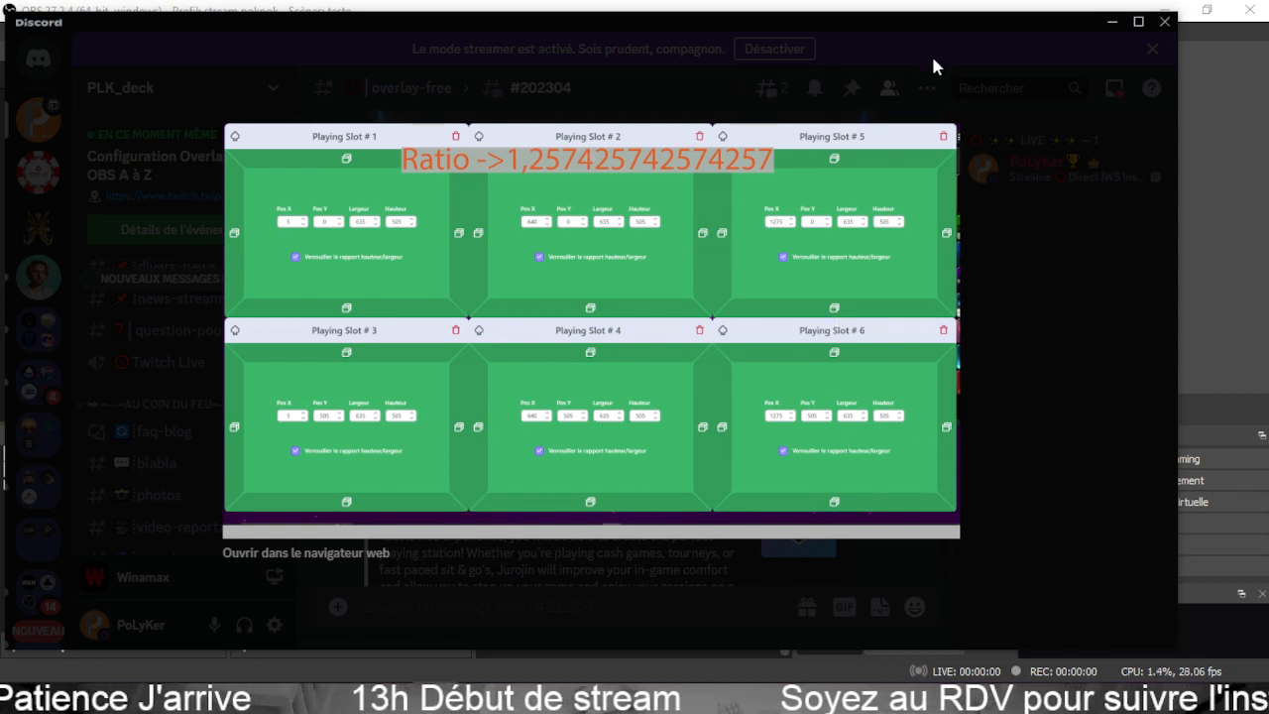
{"action": "left_click", "coordinate": [1161, 35]}
{"action": "left_click", "coordinate": [1112, 21]}
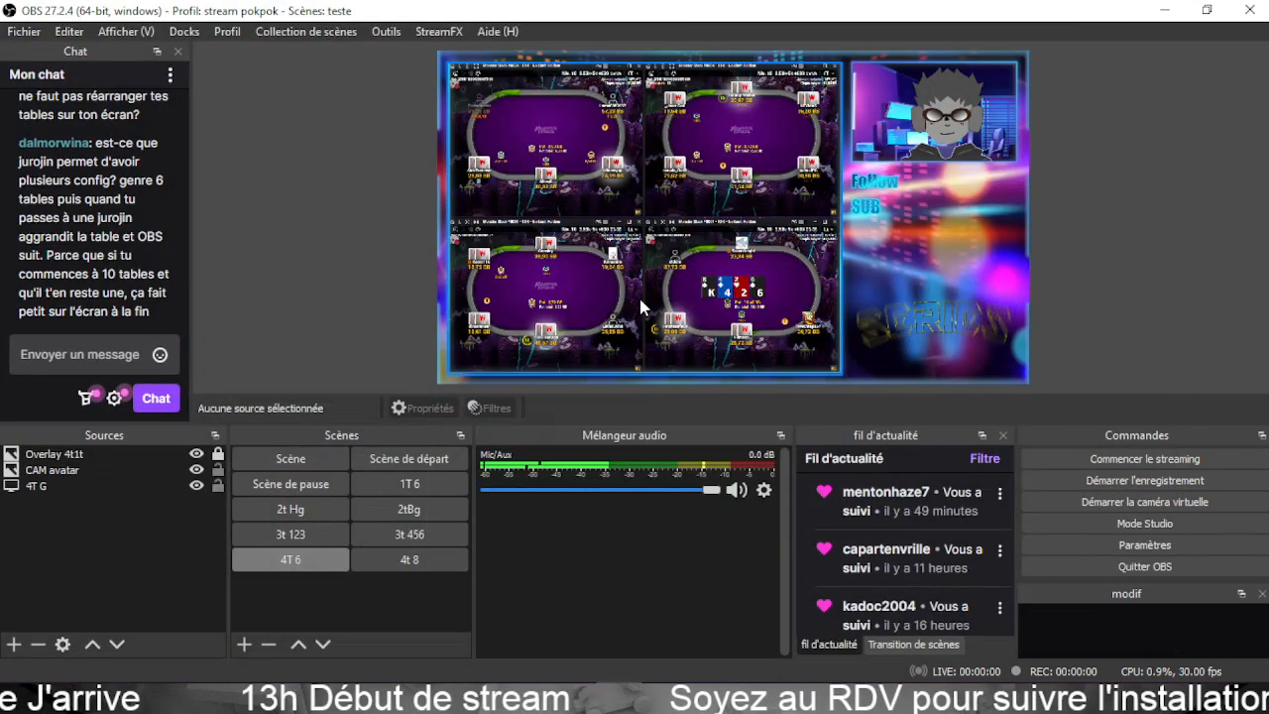
Show the Ecranc total source in scene 1T 6, then open Jurojin's 6Tables layout for editing and view its slots in the OBS preview.
{"action": "left_click", "coordinate": [382, 485]}
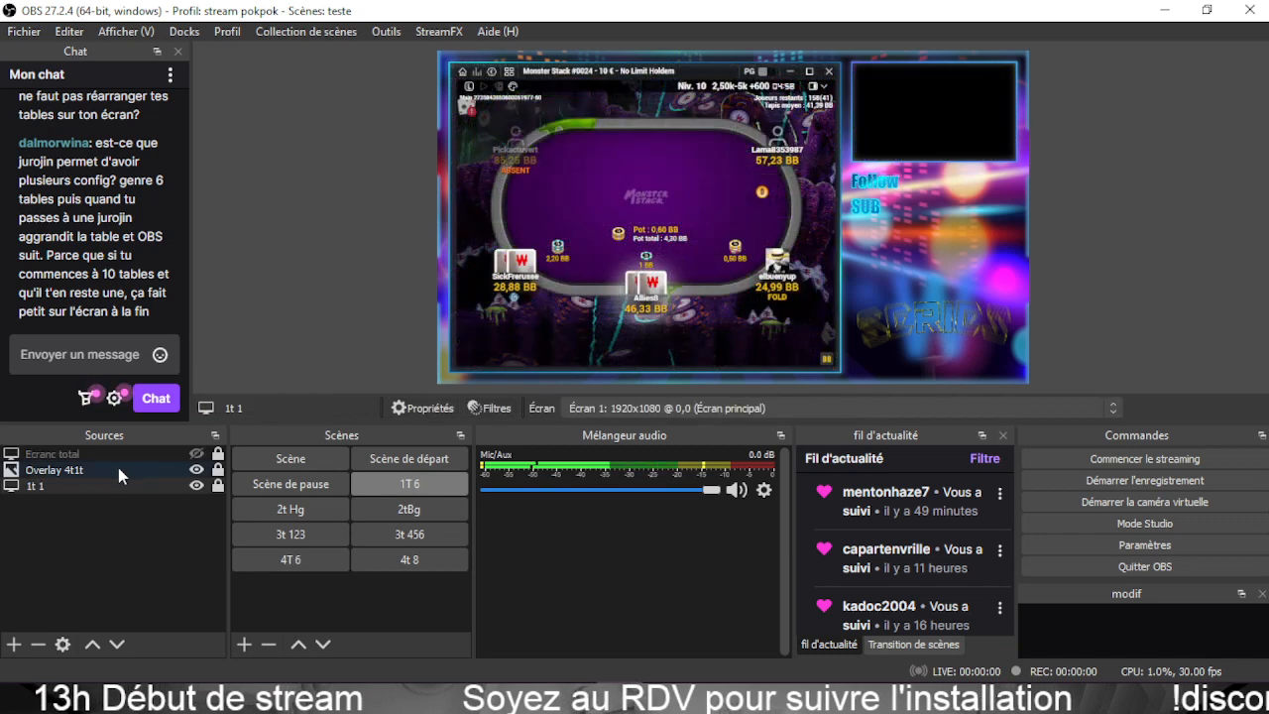
{"action": "left_click", "coordinate": [196, 453]}
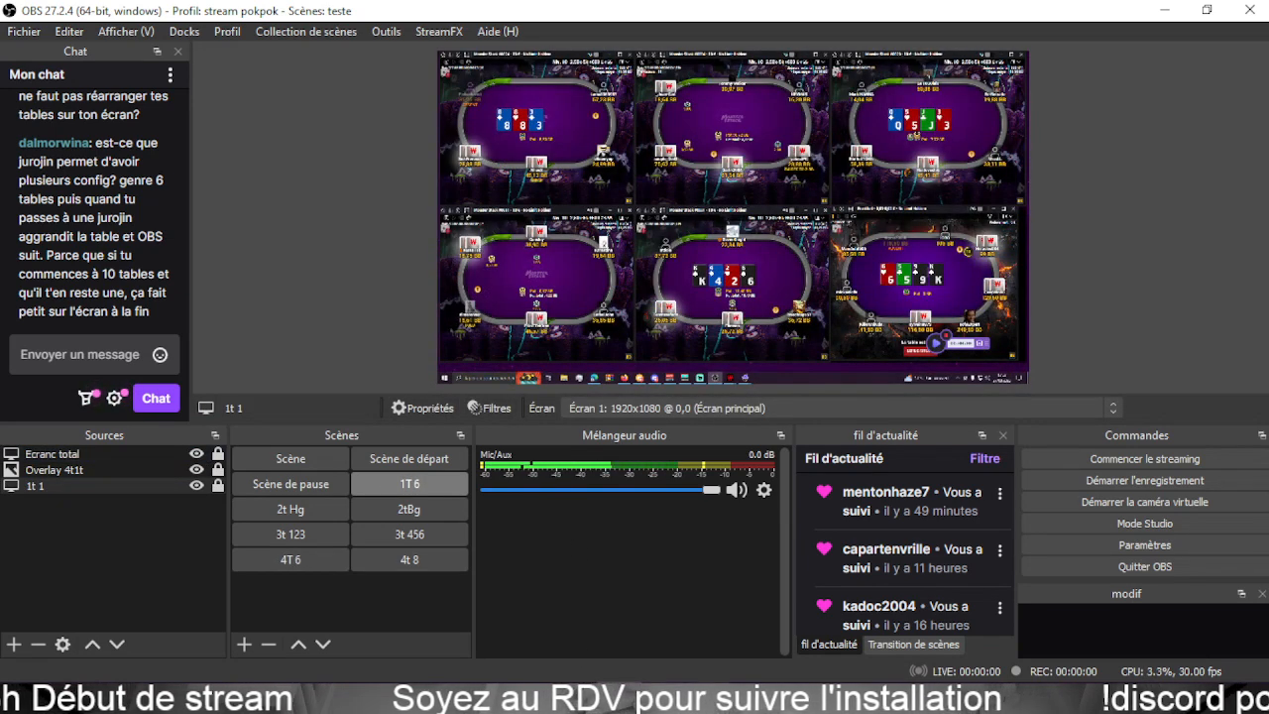
{"action": "left_click", "coordinate": [710, 699]}
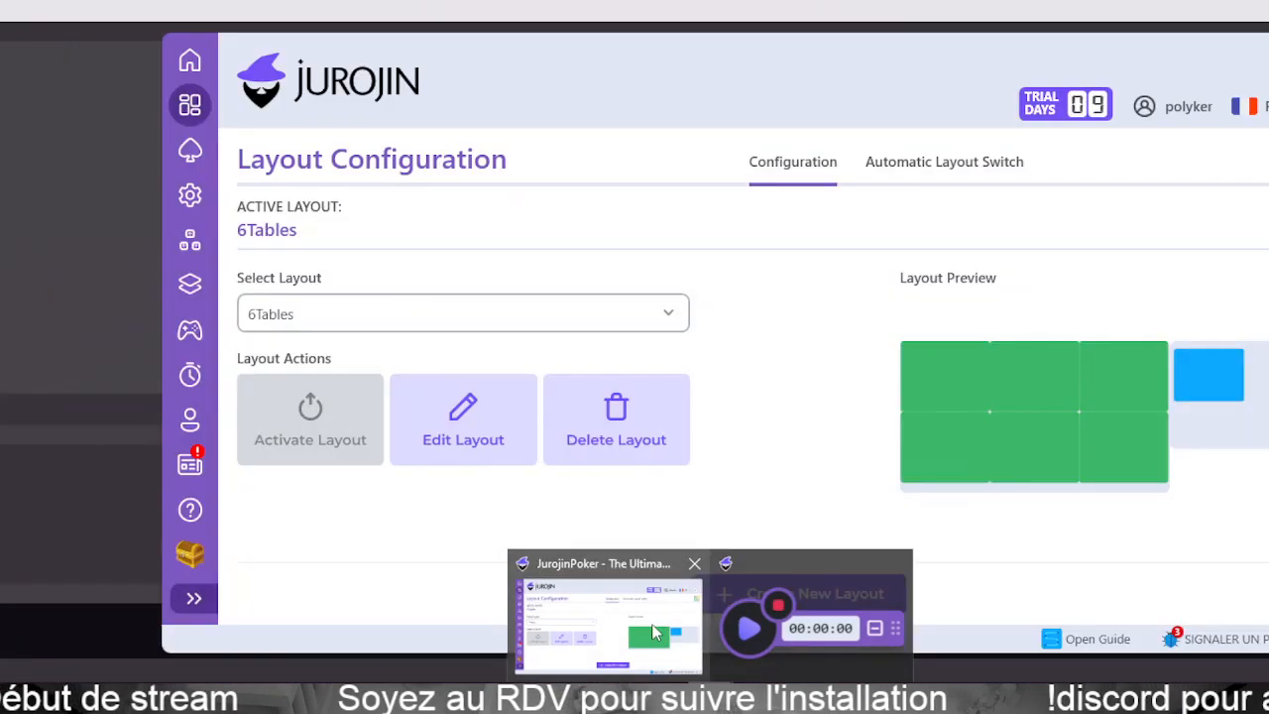
{"action": "left_click", "coordinate": [608, 624]}
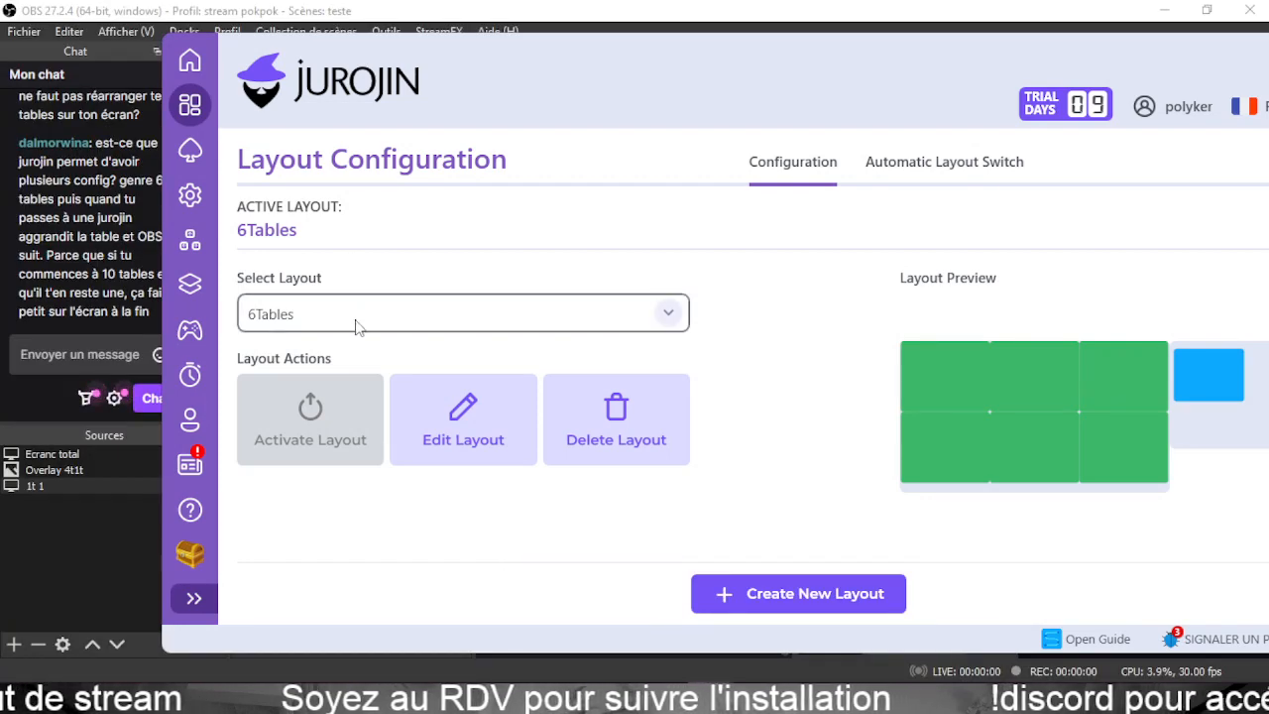
{"action": "left_click", "coordinate": [456, 425]}
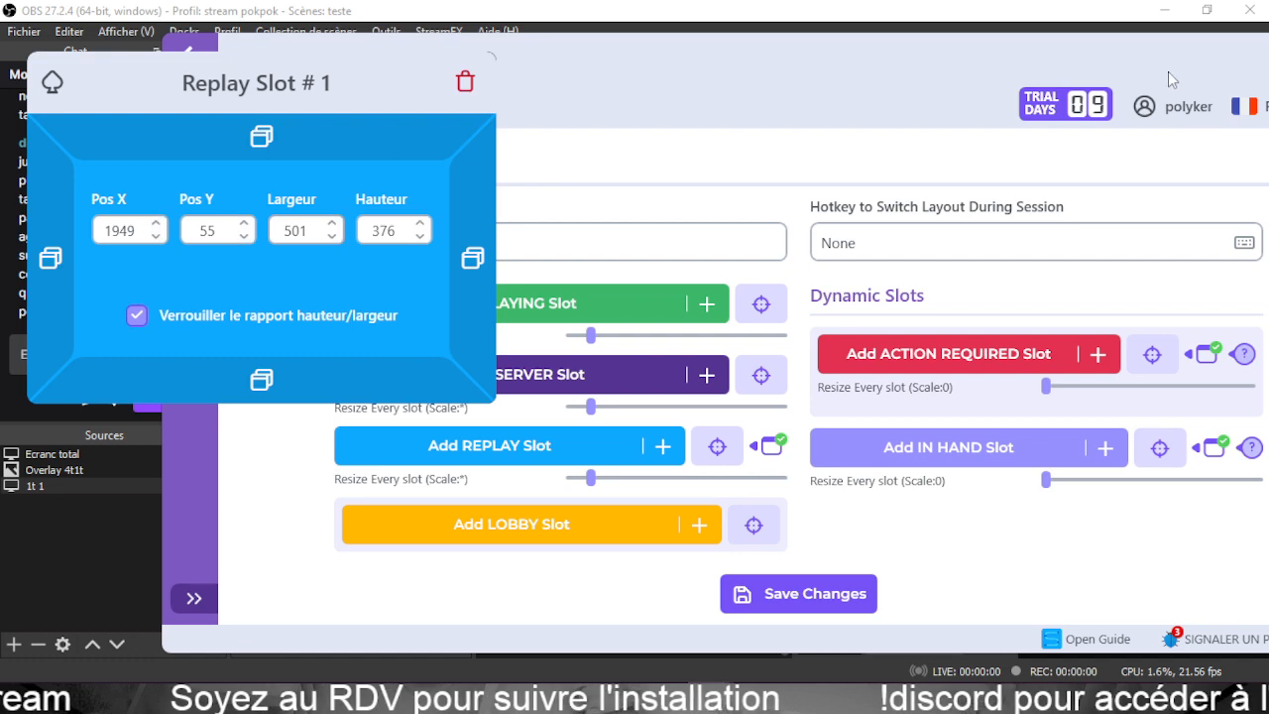
{"action": "left_click_drag", "start_coordinate": [1166, 39], "coordinate": [1115, 48]}
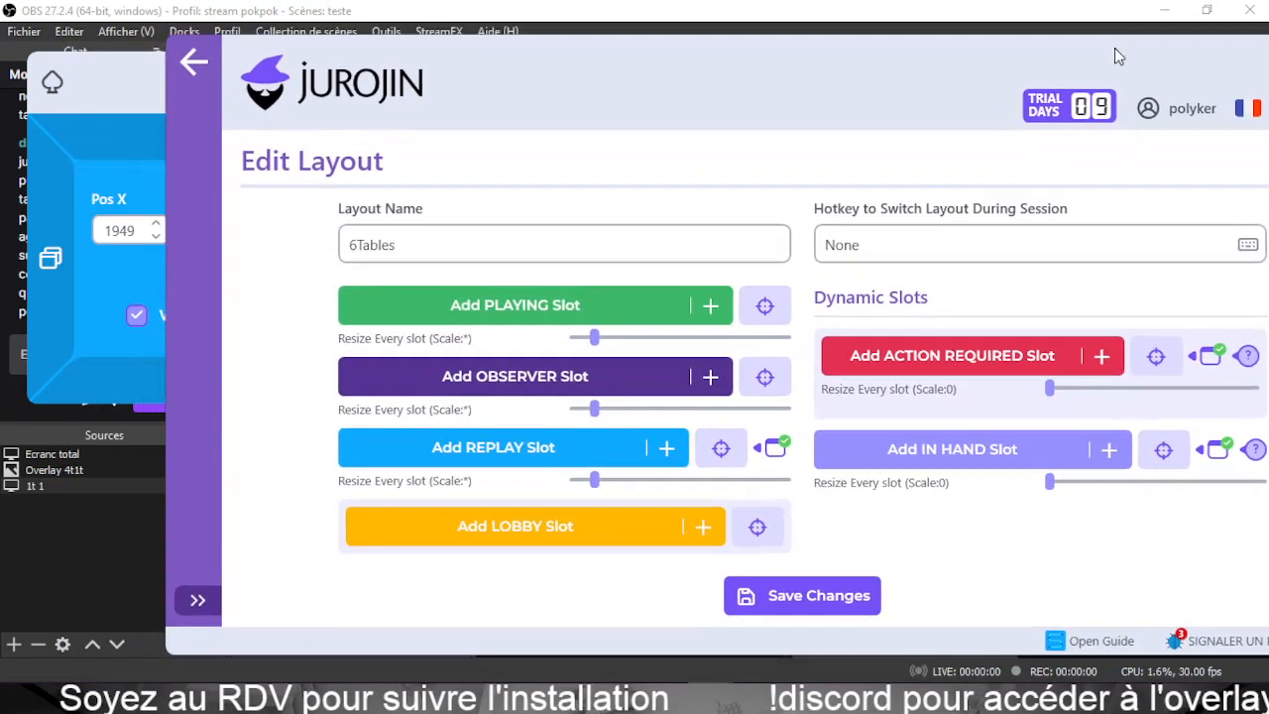
{"action": "left_click", "coordinate": [1142, 13]}
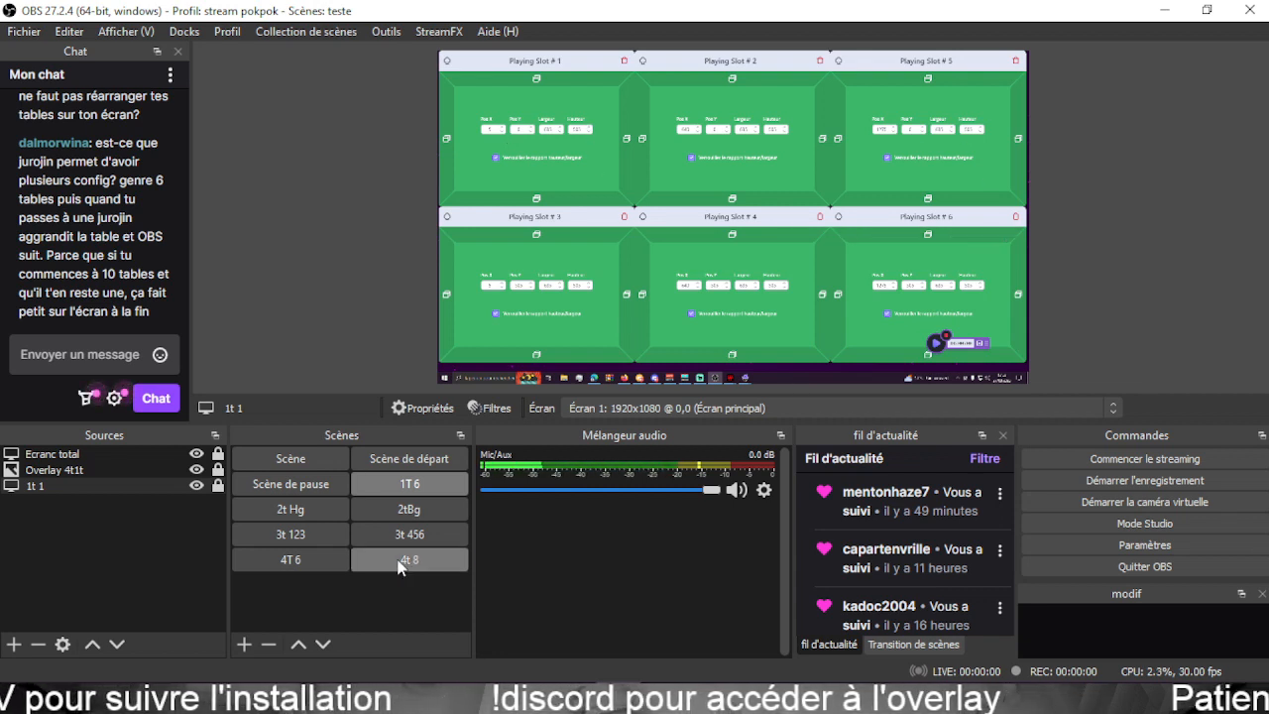
{"action": "key", "text": "alt+Tab"}
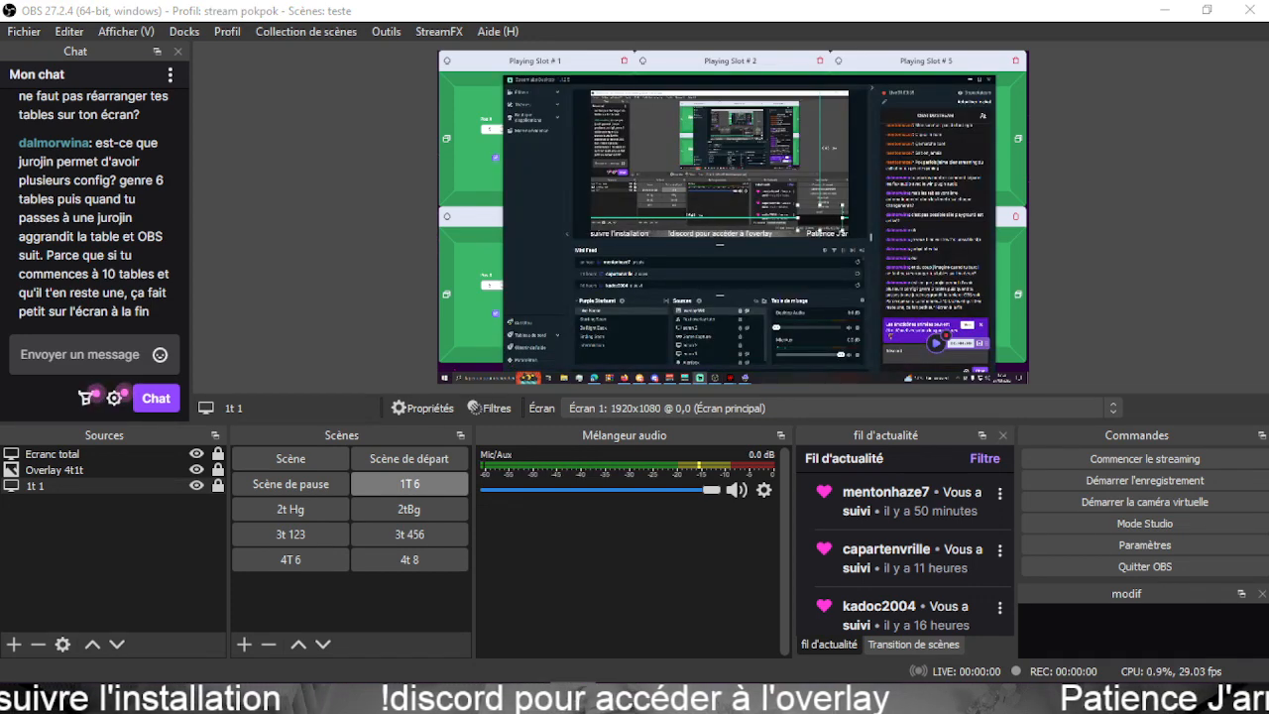
{"action": "key", "text": "alt+Tab"}
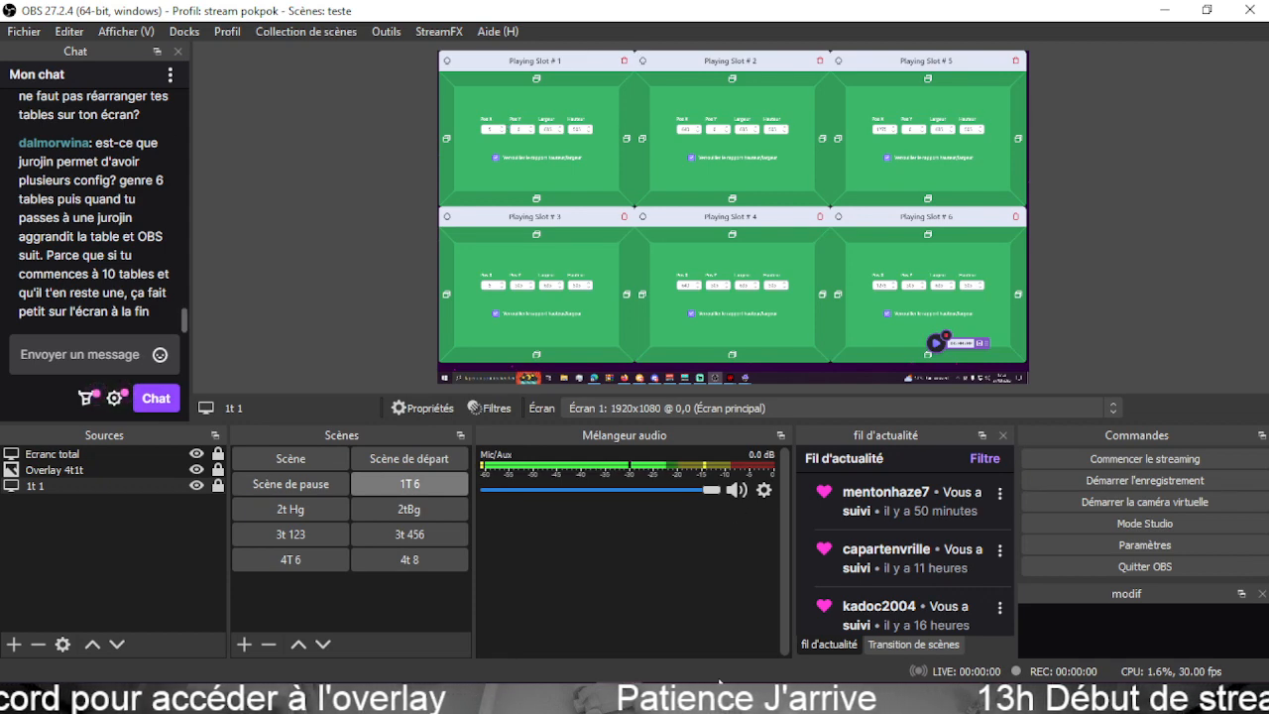
Open the four-table overlay presentation image from Discord's #202304 thread in the web browser, then minimize Discord.
{"action": "mouse_move", "coordinate": [572, 702]}
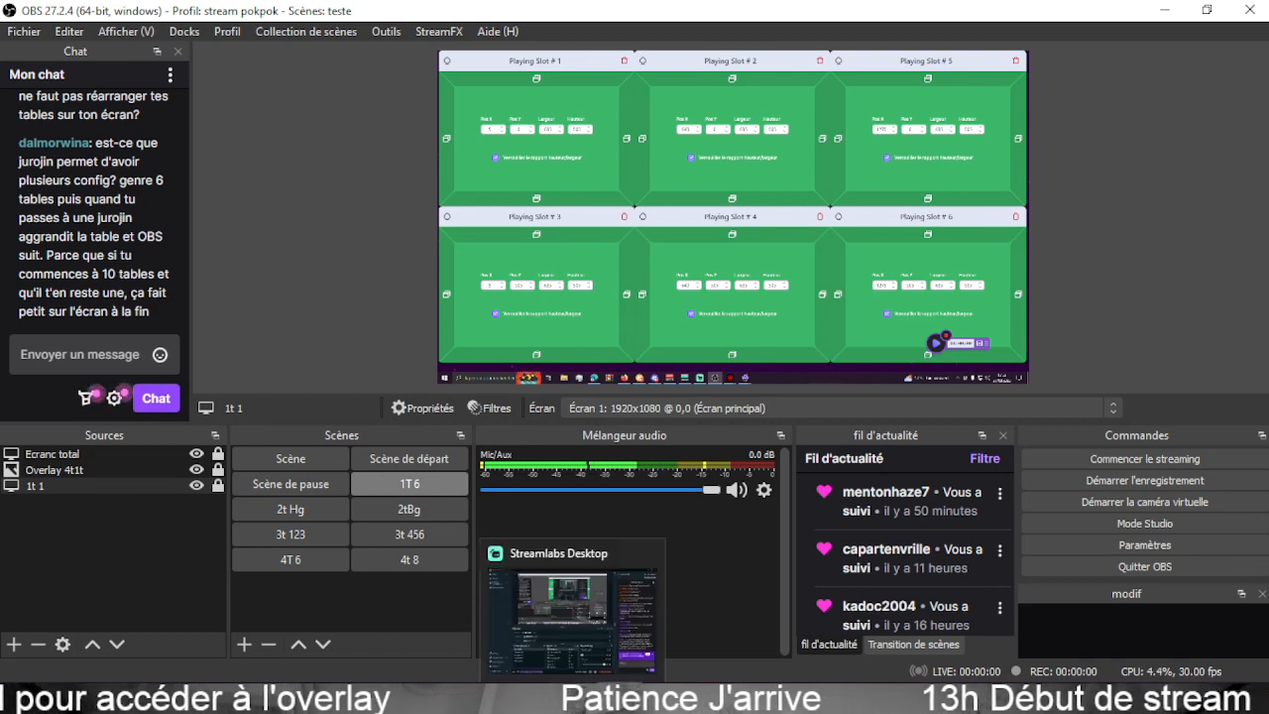
{"action": "mouse_move", "coordinate": [664, 702]}
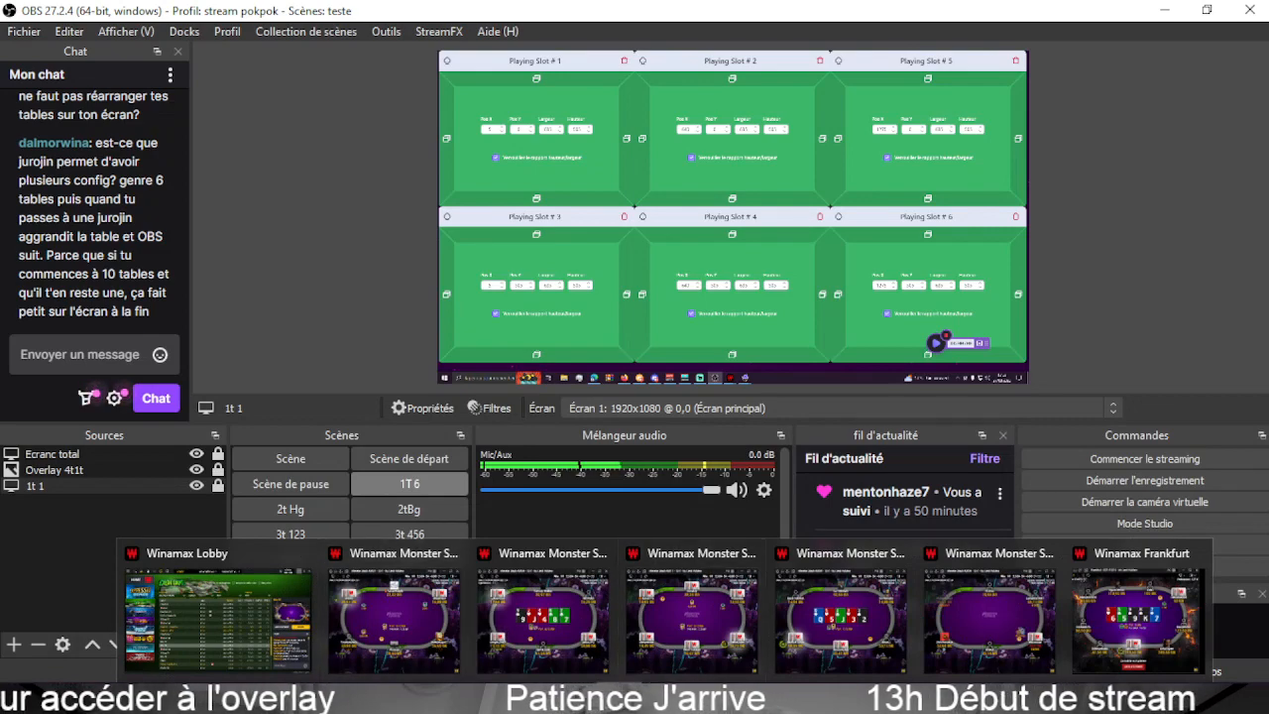
{"action": "left_click", "coordinate": [540, 702]}
{"action": "scroll", "coordinate": [448, 396], "scroll_direction": "up", "scroll_amount": 10}
{"action": "scroll", "coordinate": [519, 400], "scroll_direction": "up", "scroll_amount": 10}
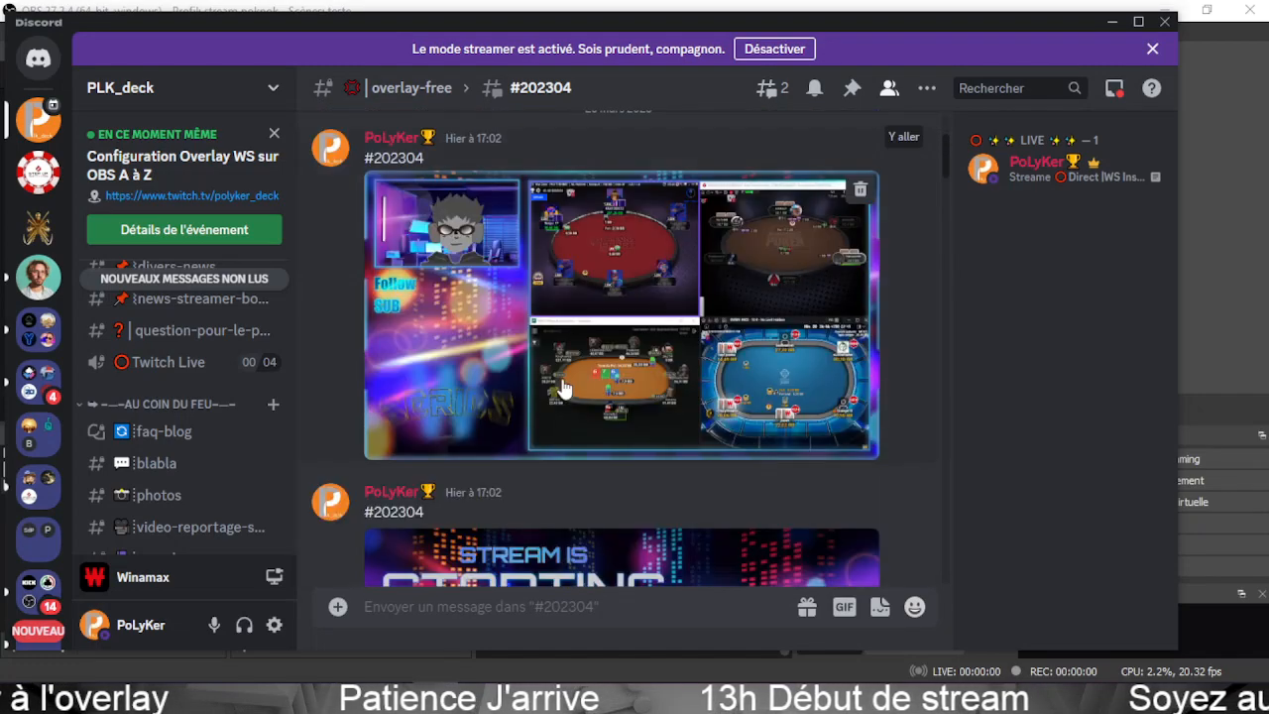
{"action": "left_click", "coordinate": [563, 387]}
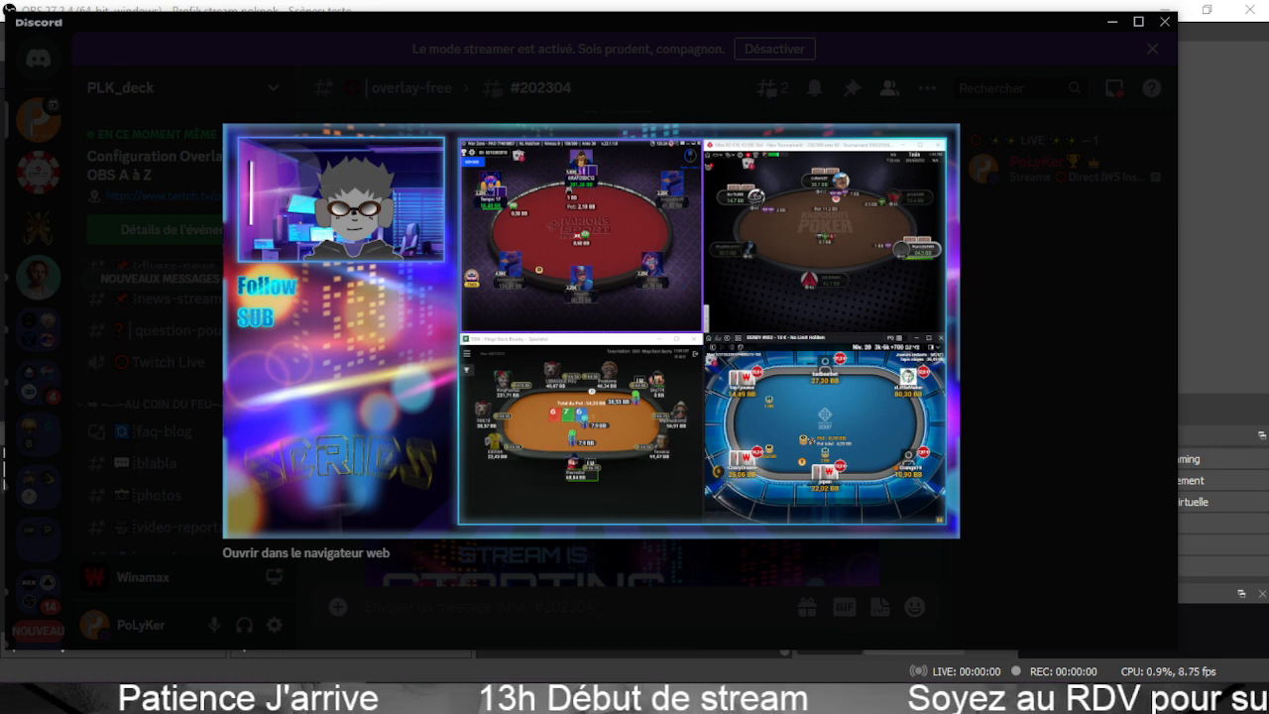
{"action": "left_click", "coordinate": [1023, 313]}
{"action": "left_click", "coordinate": [1111, 21]}
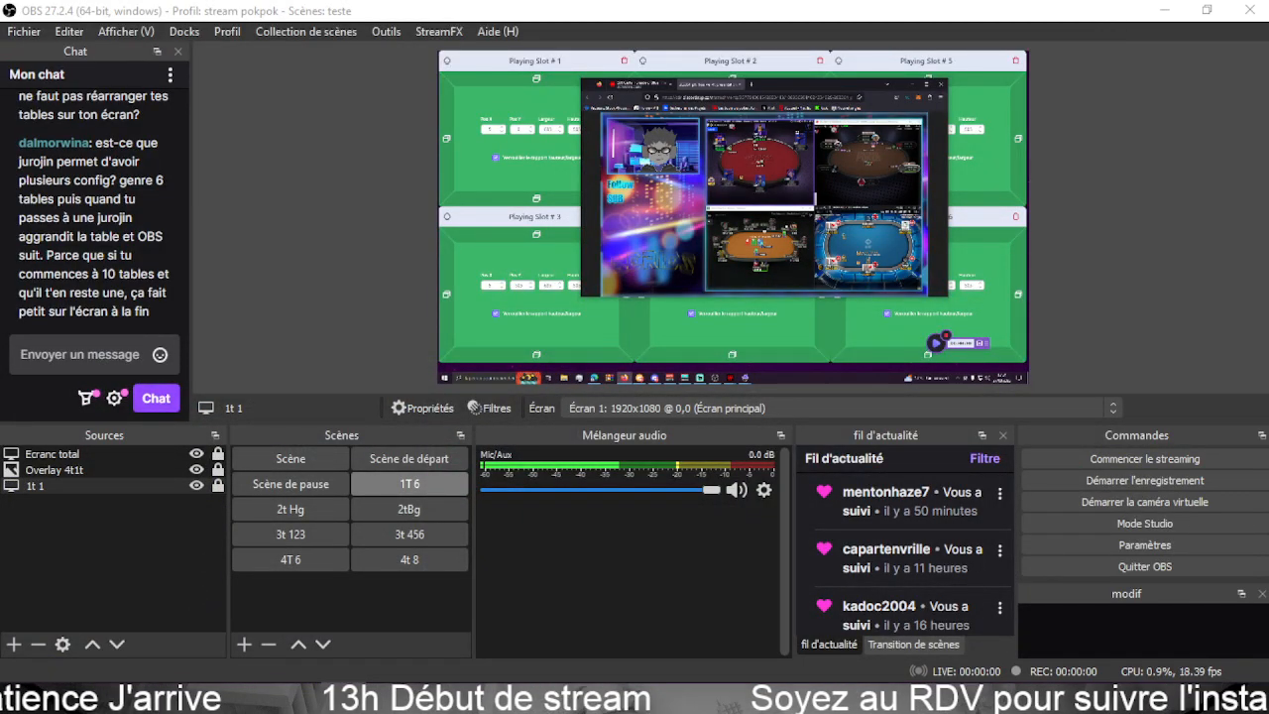
Maximize the browser on this screen, examine the four-table overlay image at full size, then minimize the browser.
{"action": "left_click_drag", "start_coordinate": [0, 14], "coordinate": [649, 20]}
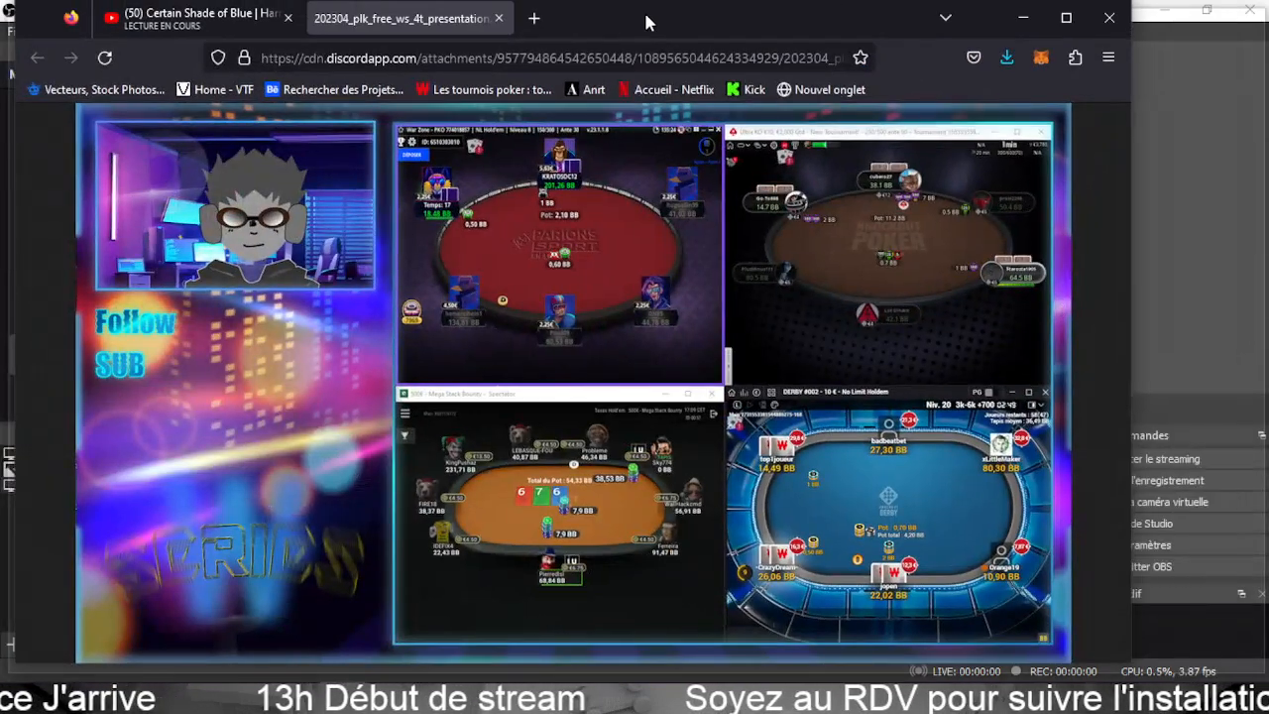
{"action": "double_click", "coordinate": [648, 20]}
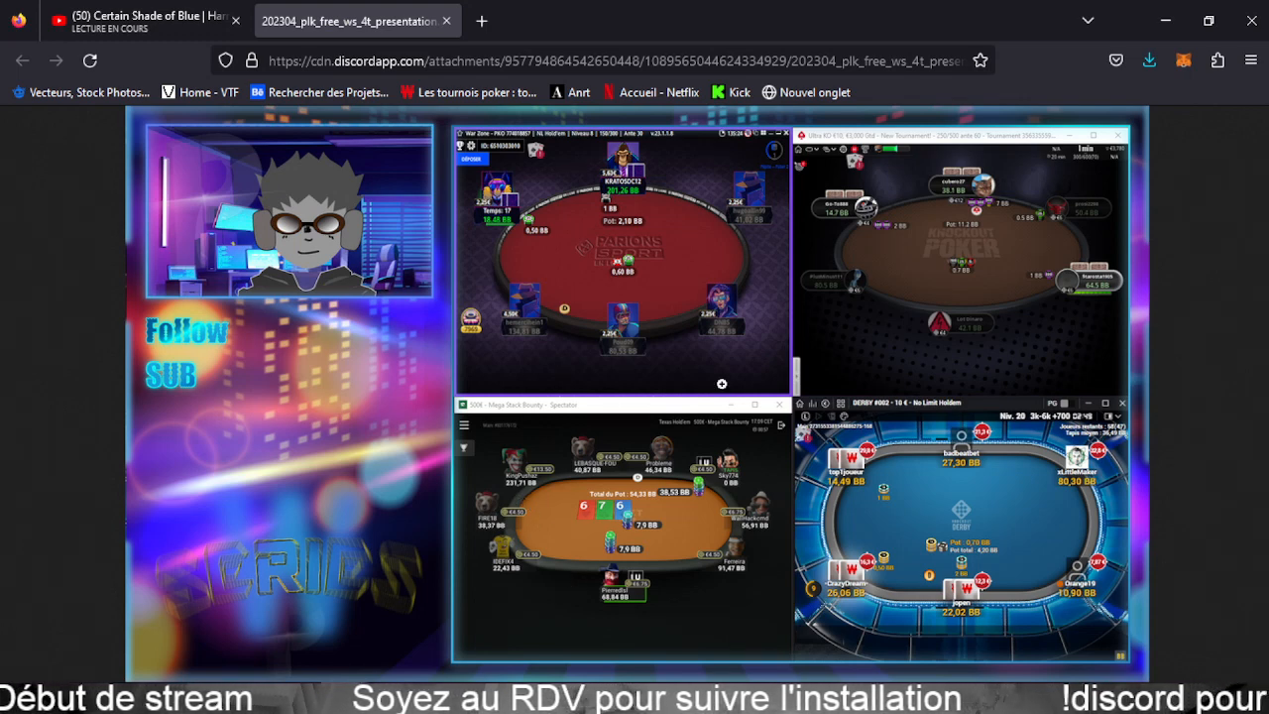
{"action": "left_click", "coordinate": [521, 500]}
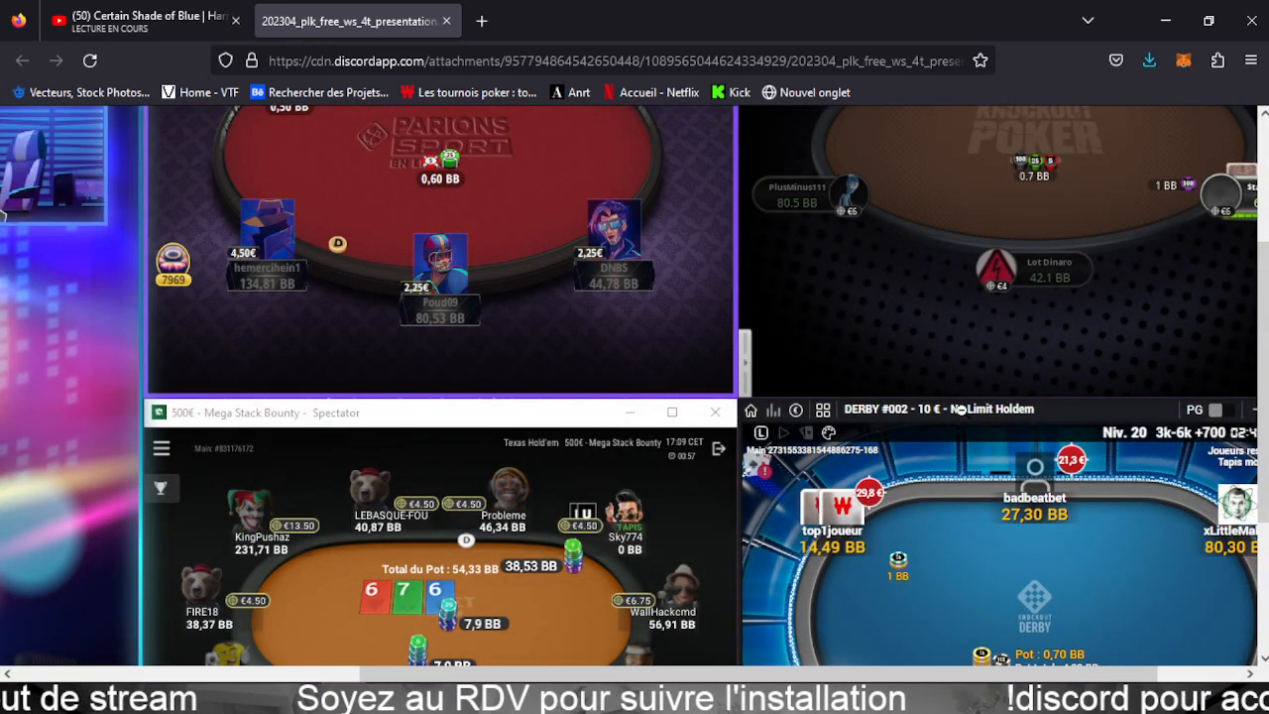
{"action": "scroll", "coordinate": [643, 469], "scroll_direction": "down", "scroll_amount": 3}
{"action": "scroll", "coordinate": [536, 263], "scroll_direction": "up", "scroll_amount": 6}
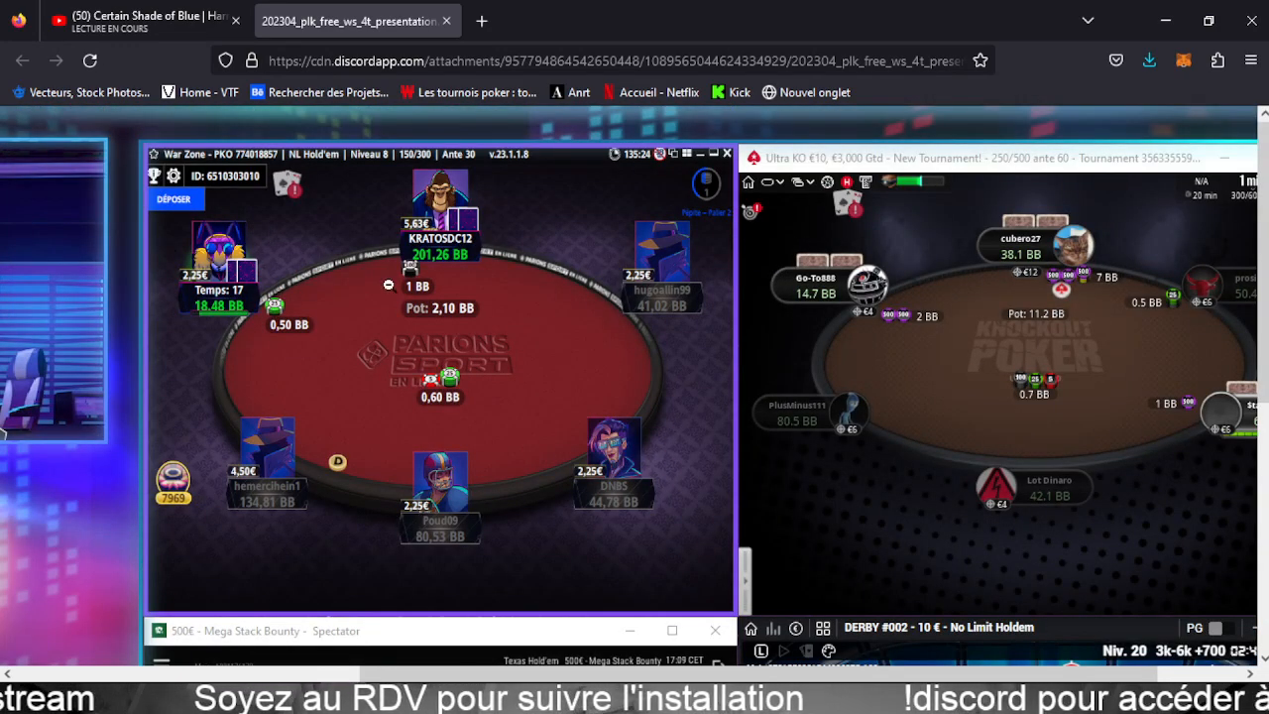
{"action": "left_click", "coordinate": [1166, 19]}
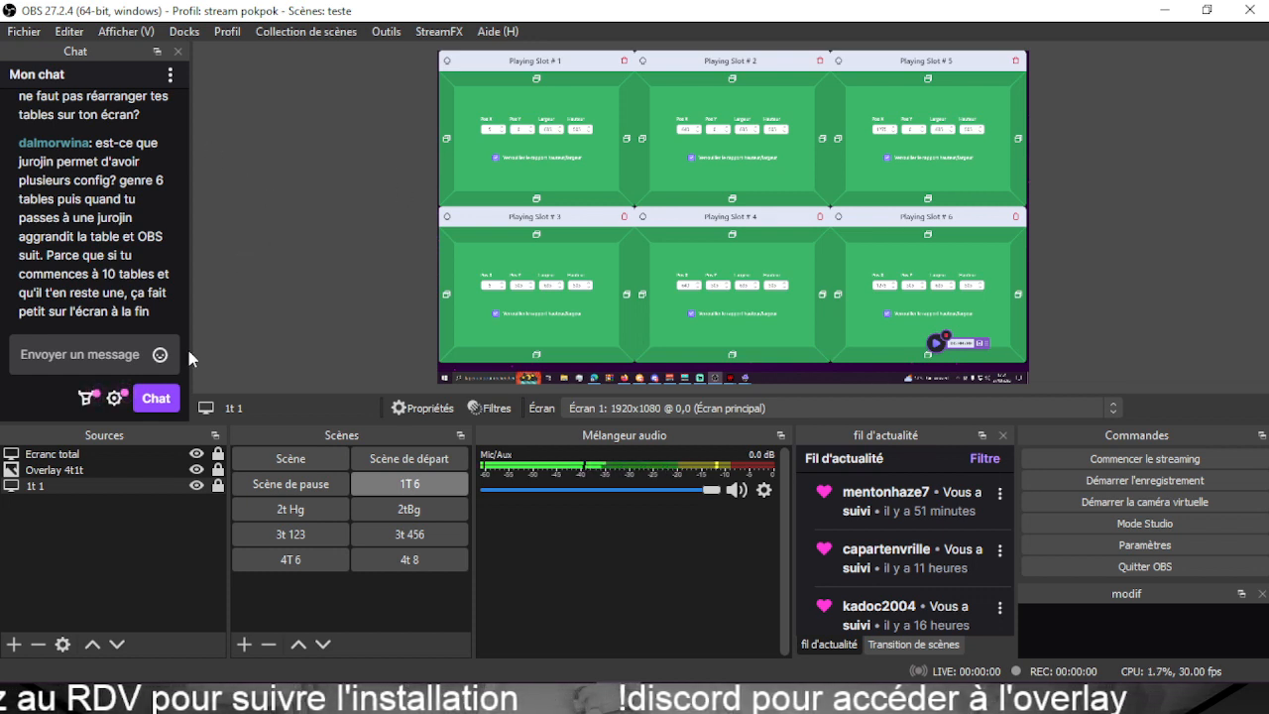
Leave Jurojin's 6Tables layout editor without saving and minimize Jurojin, then show Scène de pause in OBS.
{"action": "left_click", "coordinate": [468, 700]}
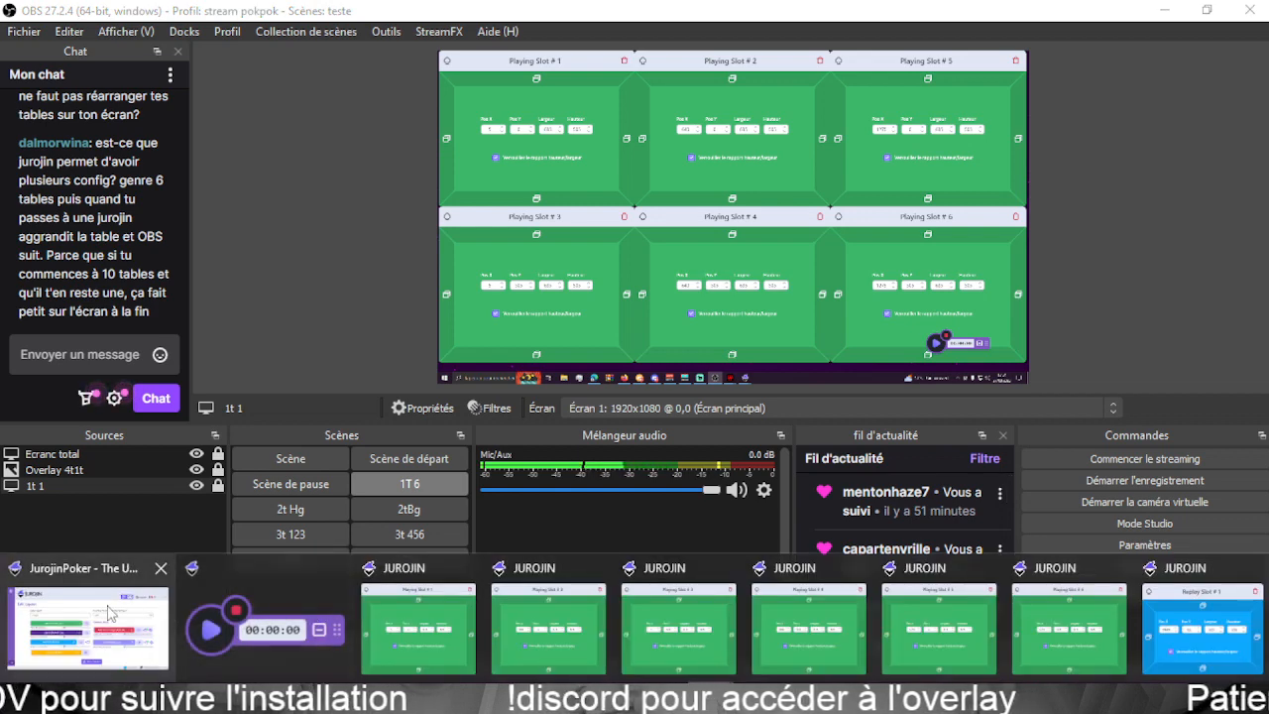
{"action": "left_click", "coordinate": [88, 627]}
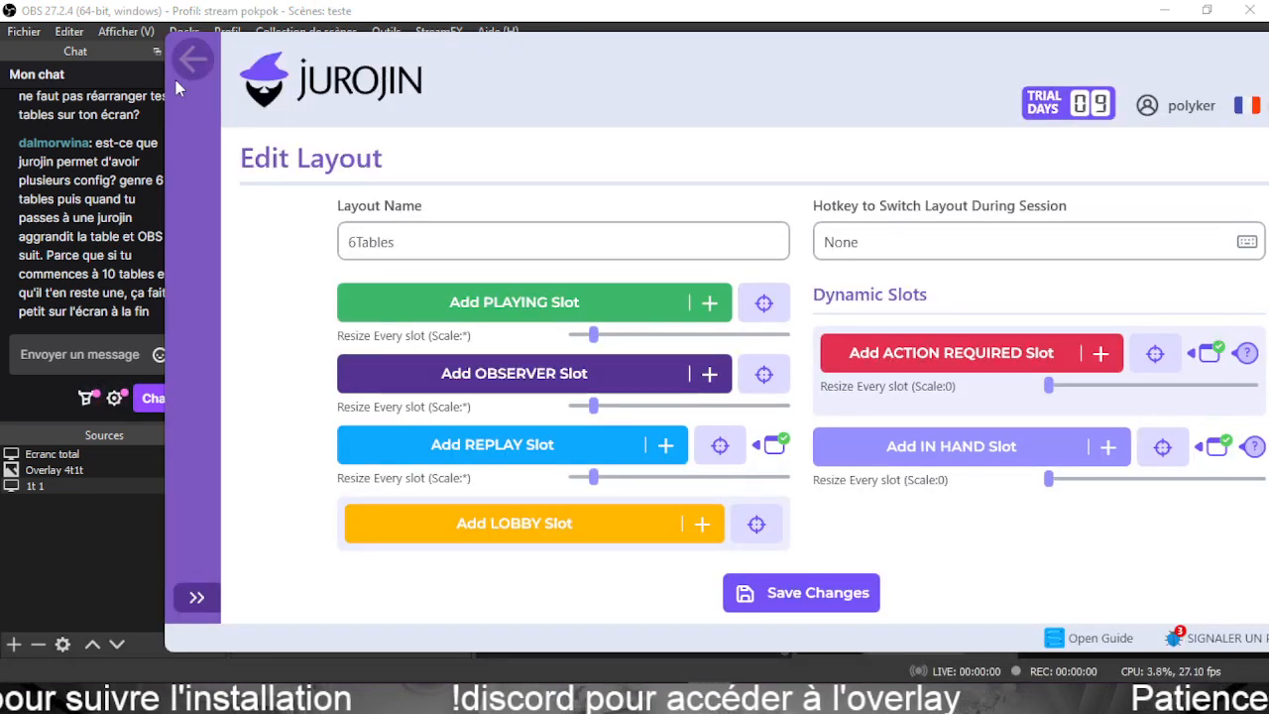
{"action": "left_click", "coordinate": [193, 60]}
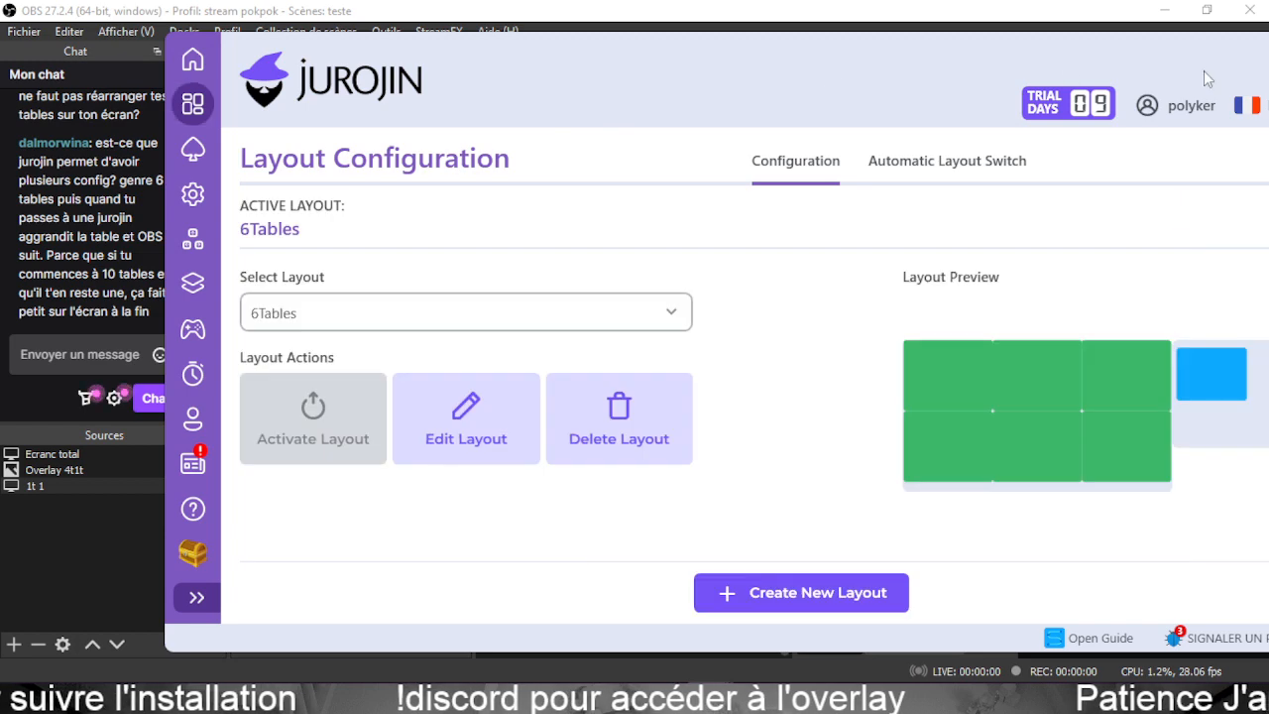
{"action": "left_click_drag", "start_coordinate": [1072, 51], "coordinate": [996, 26]}
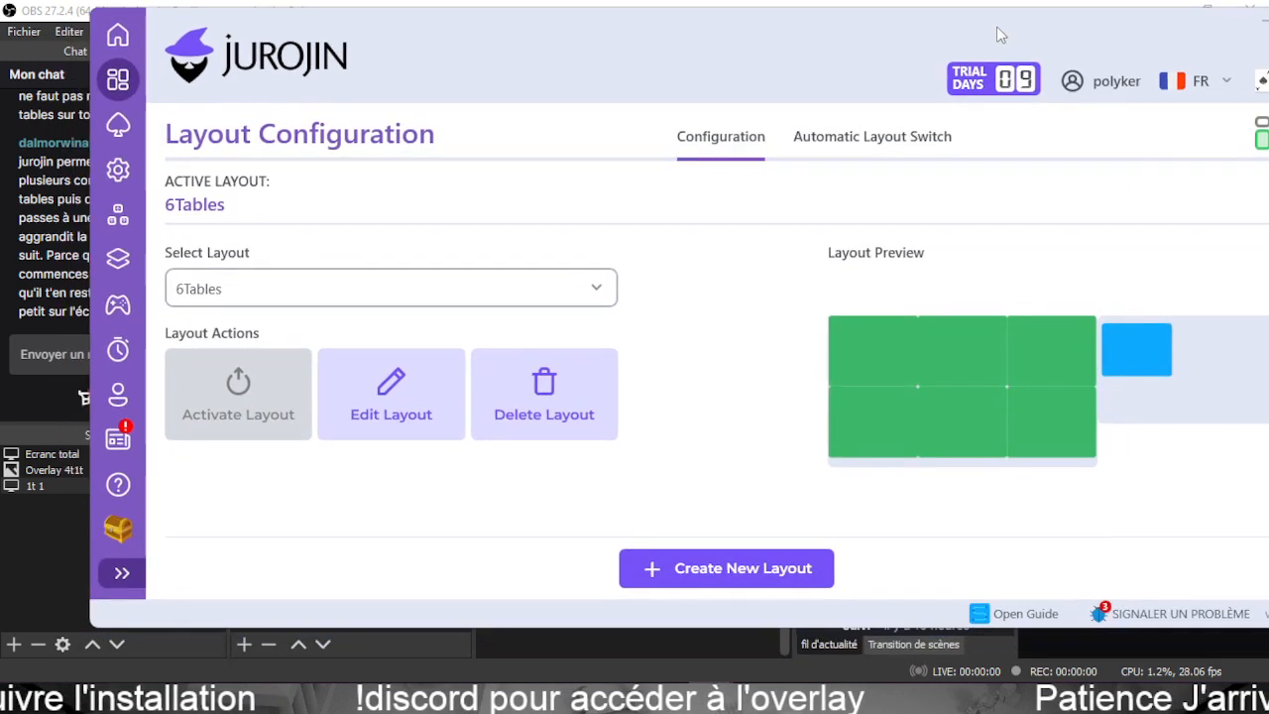
{"action": "left_click", "coordinate": [1265, 21]}
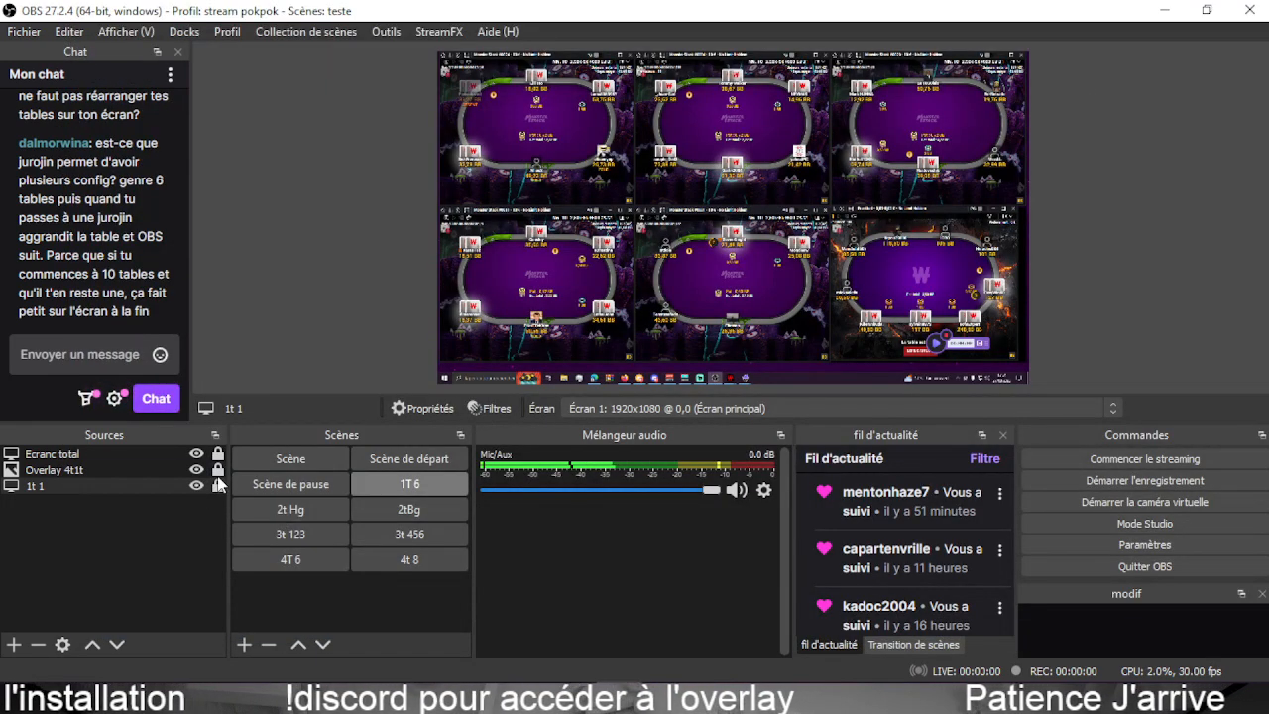
{"action": "left_click", "coordinate": [256, 484]}
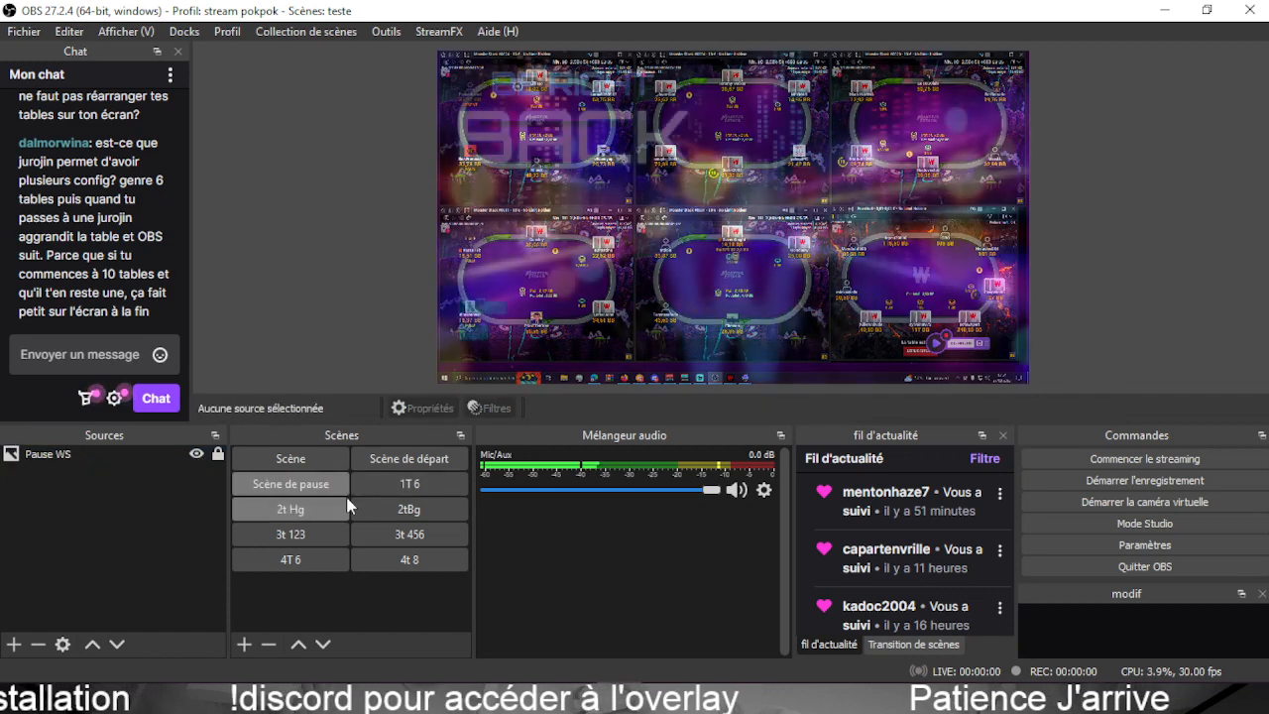
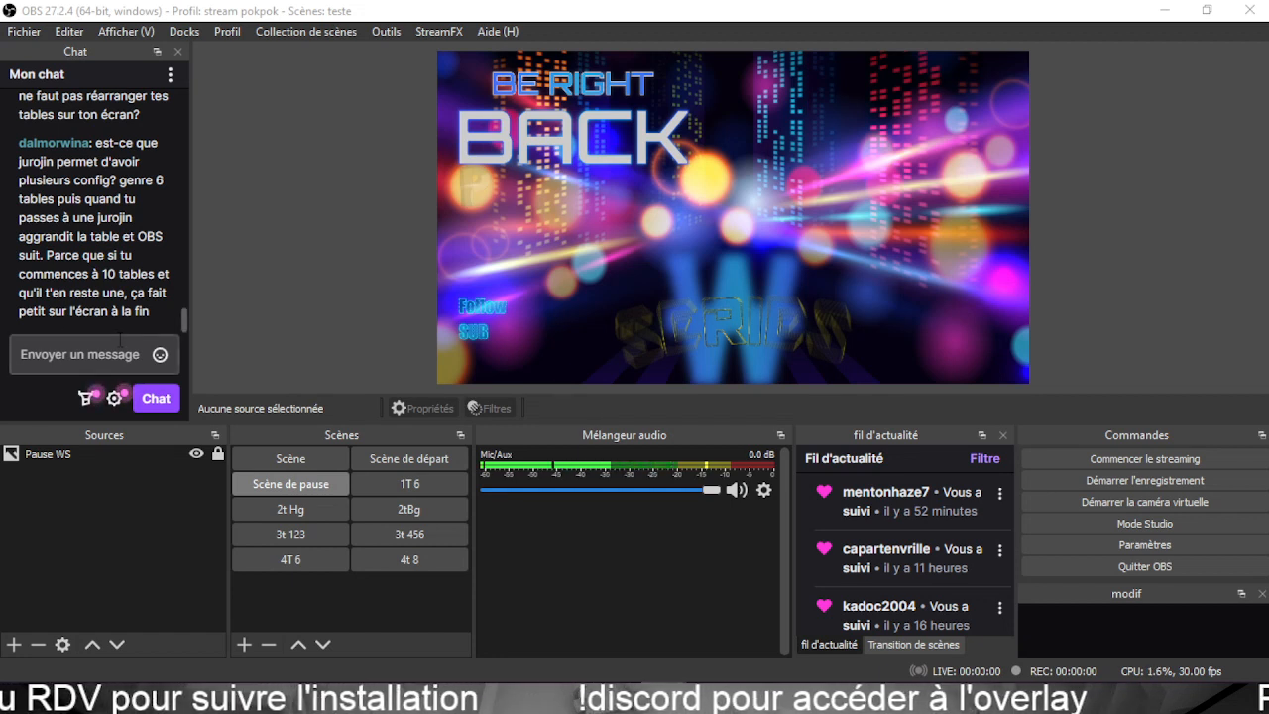
{"action": "left_click", "coordinate": [120, 347]}
{"action": "type", "text": "https://streamlabs.com"}
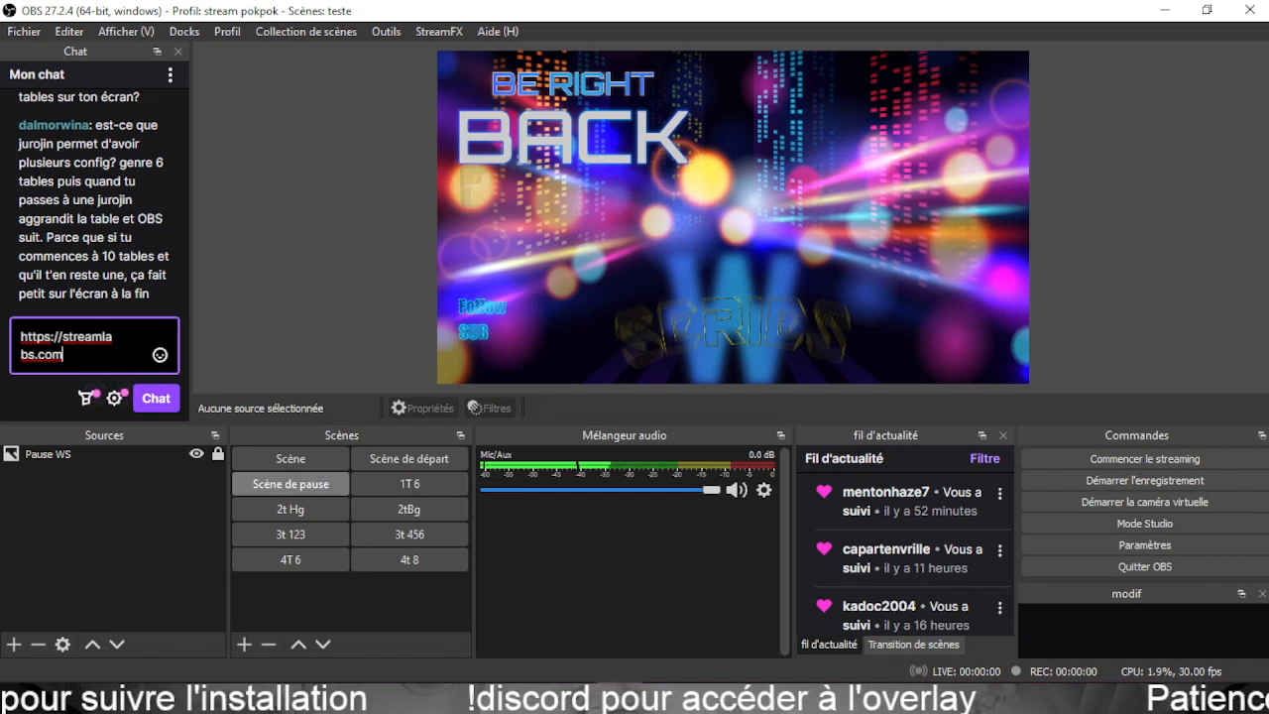
{"action": "key", "text": "Return"}
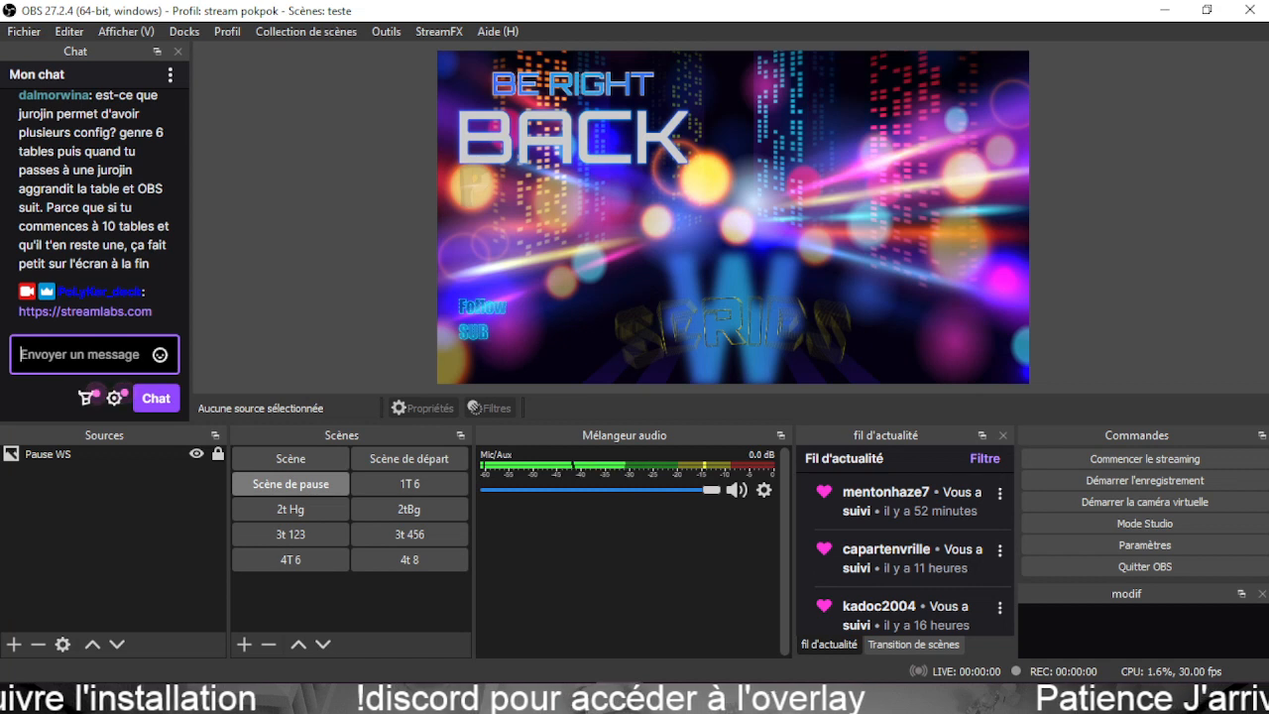
Open the Streamlabs link from the chat, bring its window onto this screen and reduce the window's width.
{"action": "left_click", "coordinate": [33, 313]}
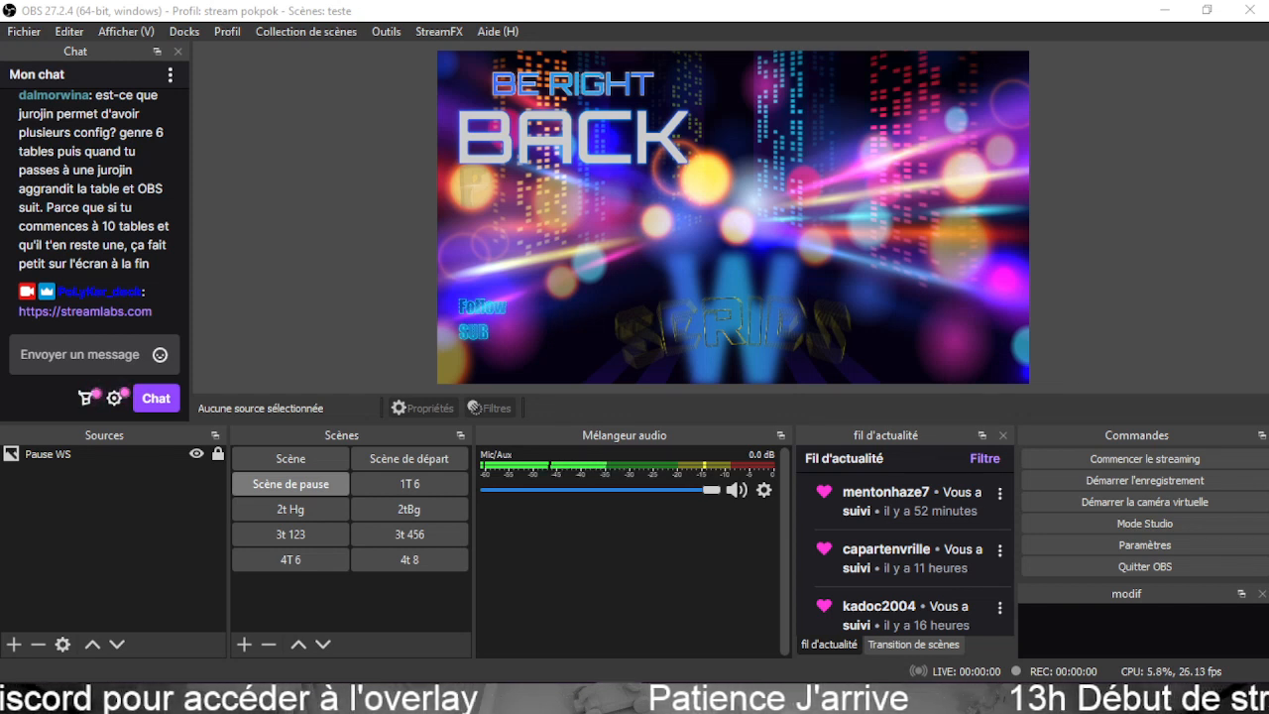
{"action": "left_click_drag", "start_coordinate": [369, 128], "coordinate": [584, 29]}
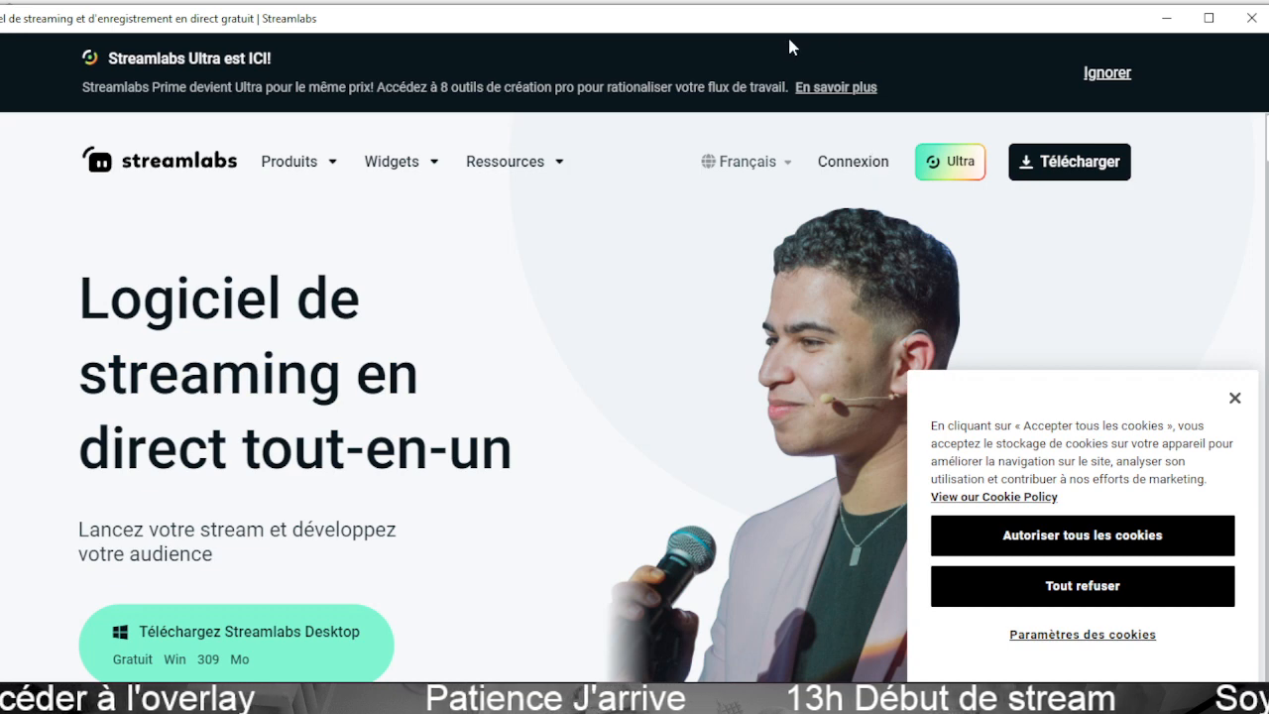
{"action": "left_click_drag", "start_coordinate": [556, 33], "coordinate": [626, 41]}
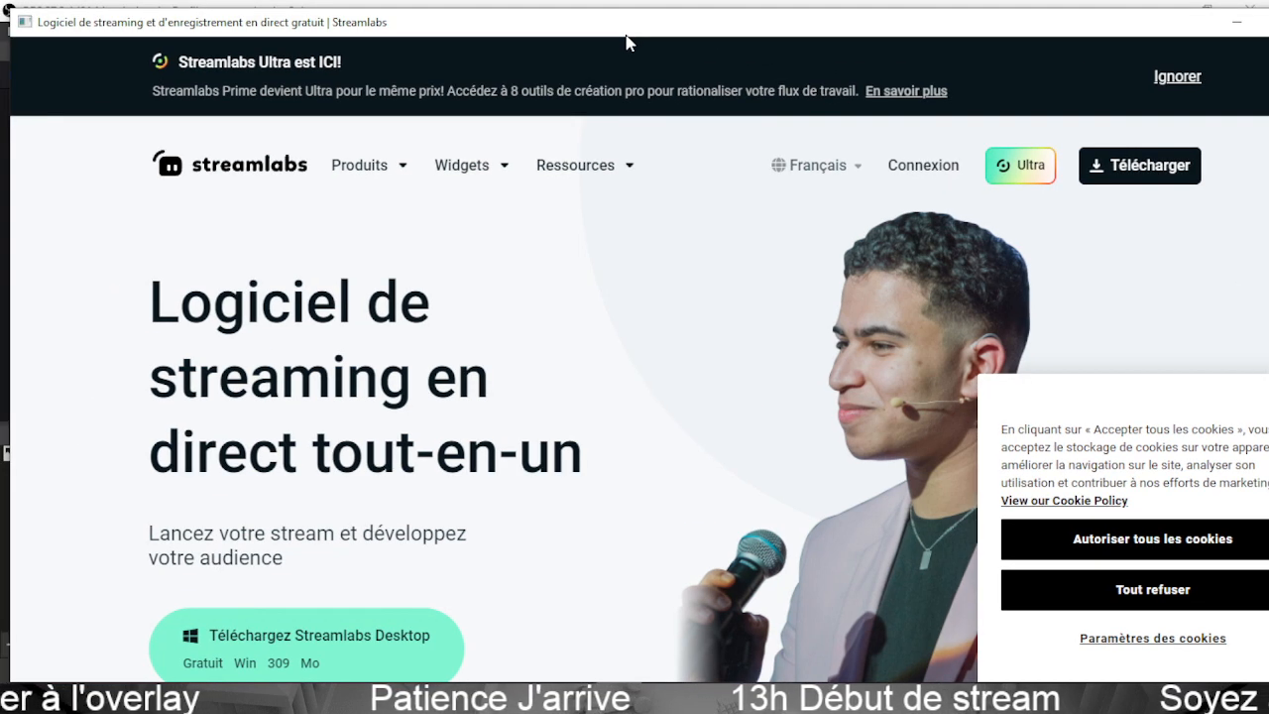
{"action": "left_click_drag", "start_coordinate": [9, 75], "coordinate": [284, 77]}
Examine the platform login options on the Streamlabs sign-in page on this screen, then move its window off this screen.
{"action": "left_click_drag", "start_coordinate": [549, 30], "coordinate": [344, 85]}
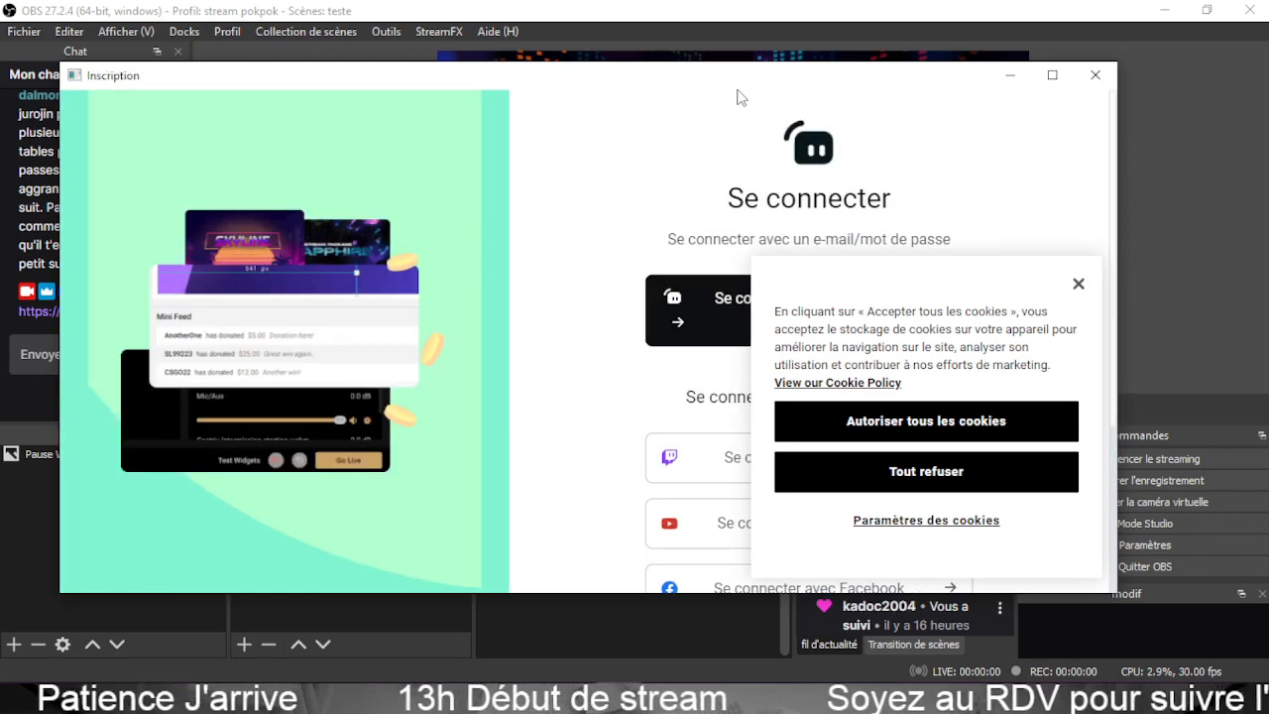
{"action": "left_click_drag", "start_coordinate": [743, 78], "coordinate": [0, 105]}
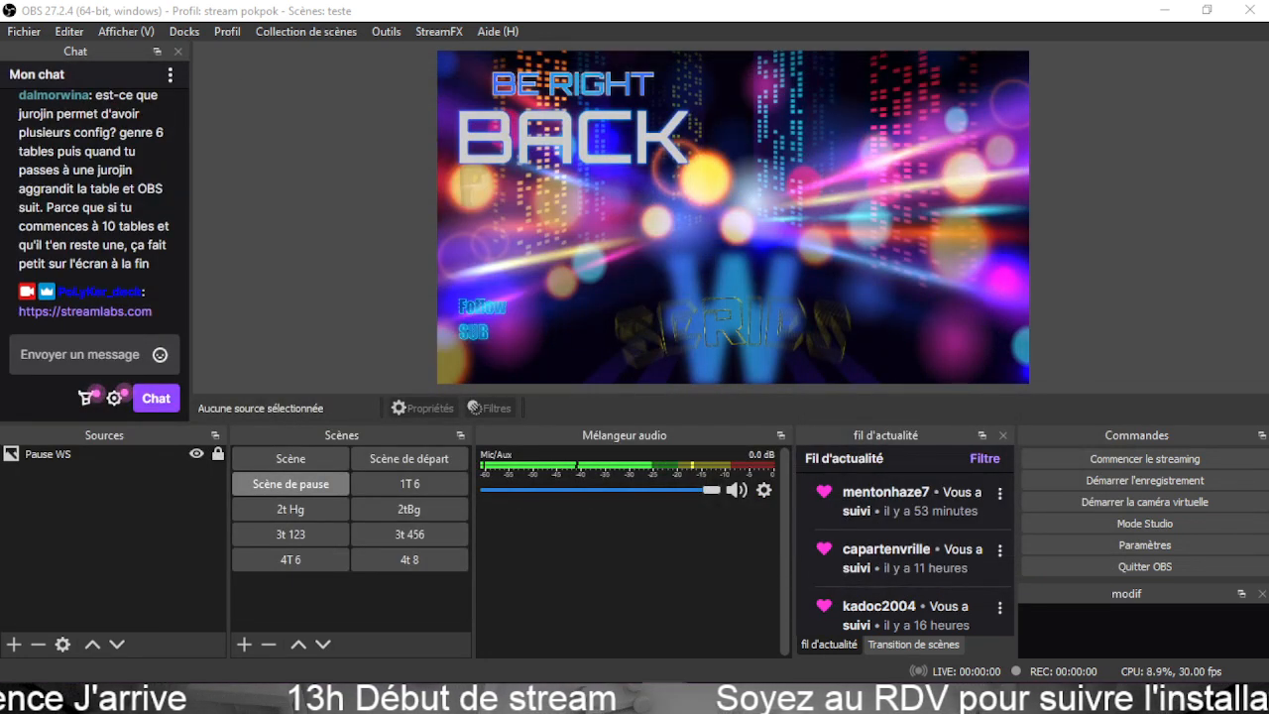
{"action": "left_click_drag", "start_coordinate": [0, 105], "coordinate": [382, 54]}
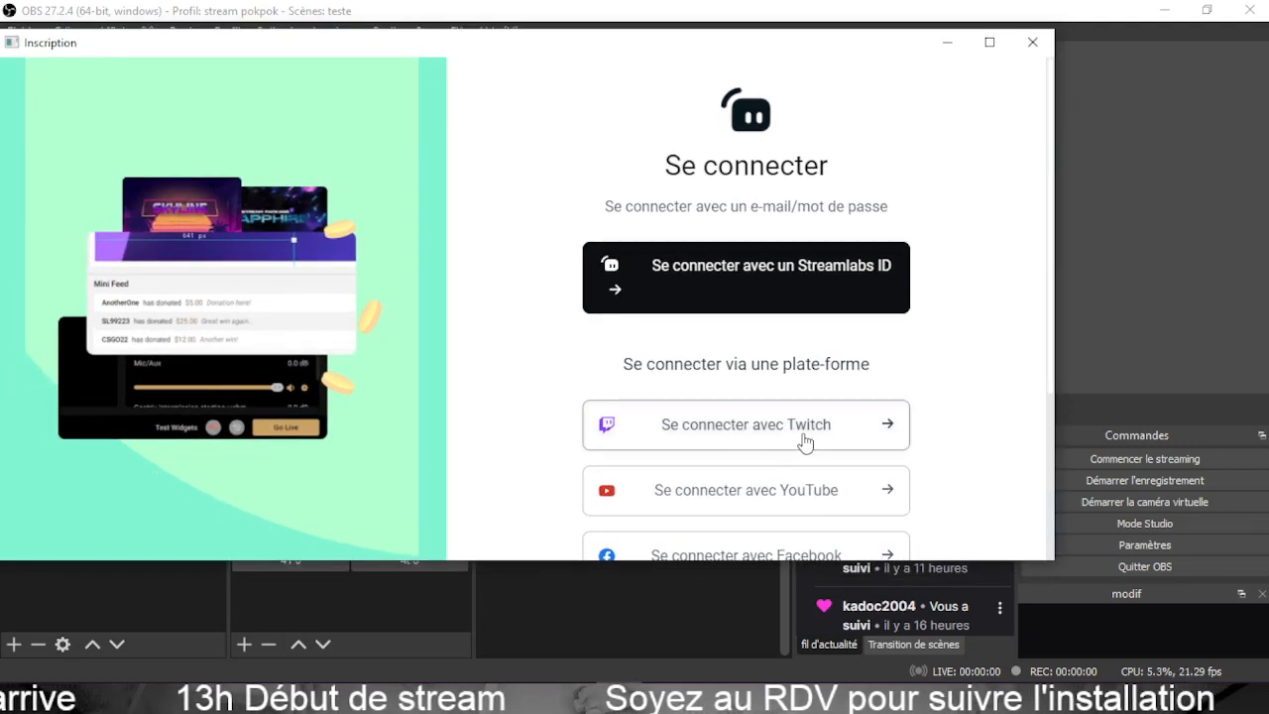
{"action": "scroll", "coordinate": [797, 429], "scroll_direction": "down", "scroll_amount": 1}
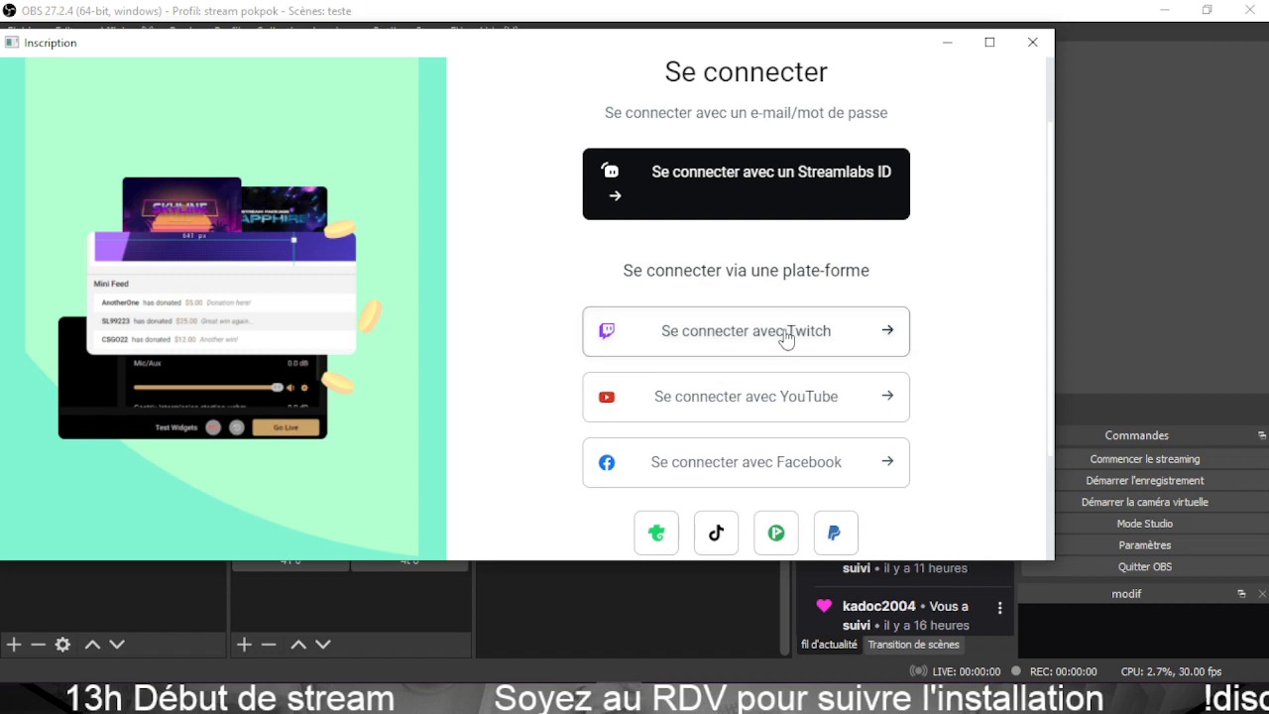
{"action": "left_click_drag", "start_coordinate": [570, 49], "coordinate": [0, 218]}
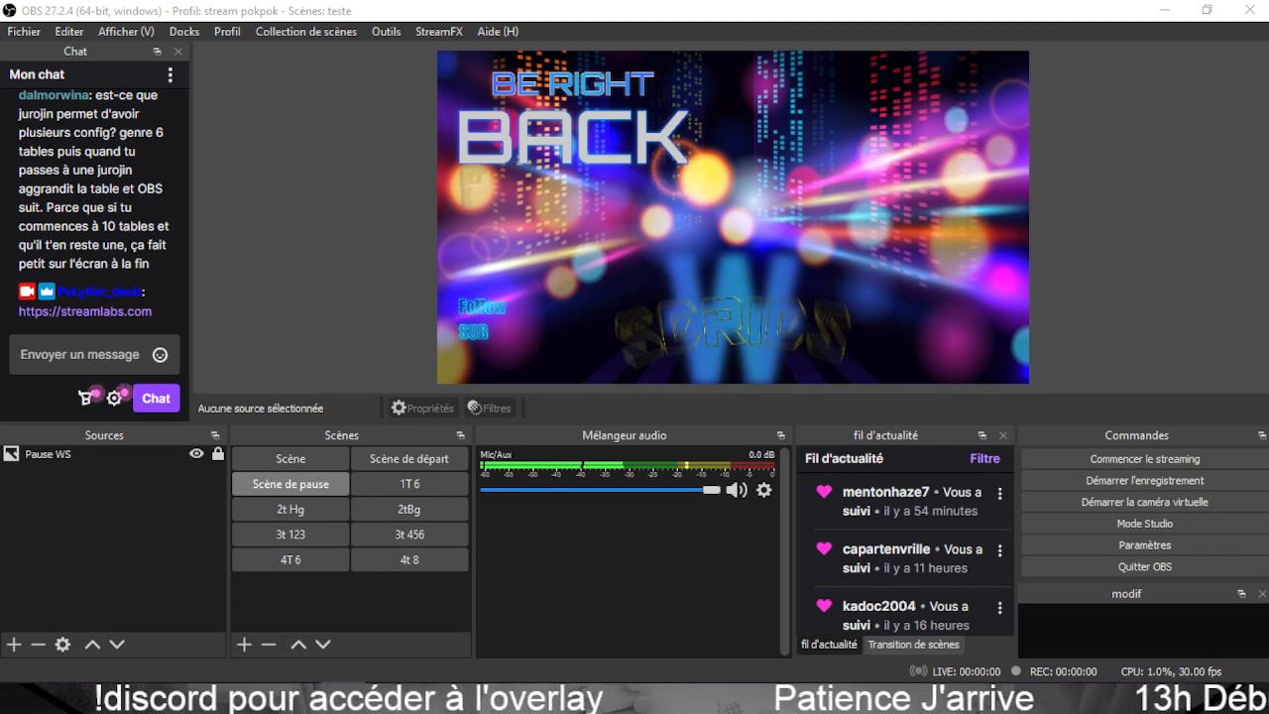
Bring the browser with the Streamlabs dashboard onto this screen, search it for "Chat box" and open Chat Box Widget Settings.
{"action": "left_click_drag", "start_coordinate": [0, 84], "coordinate": [0, 75]}
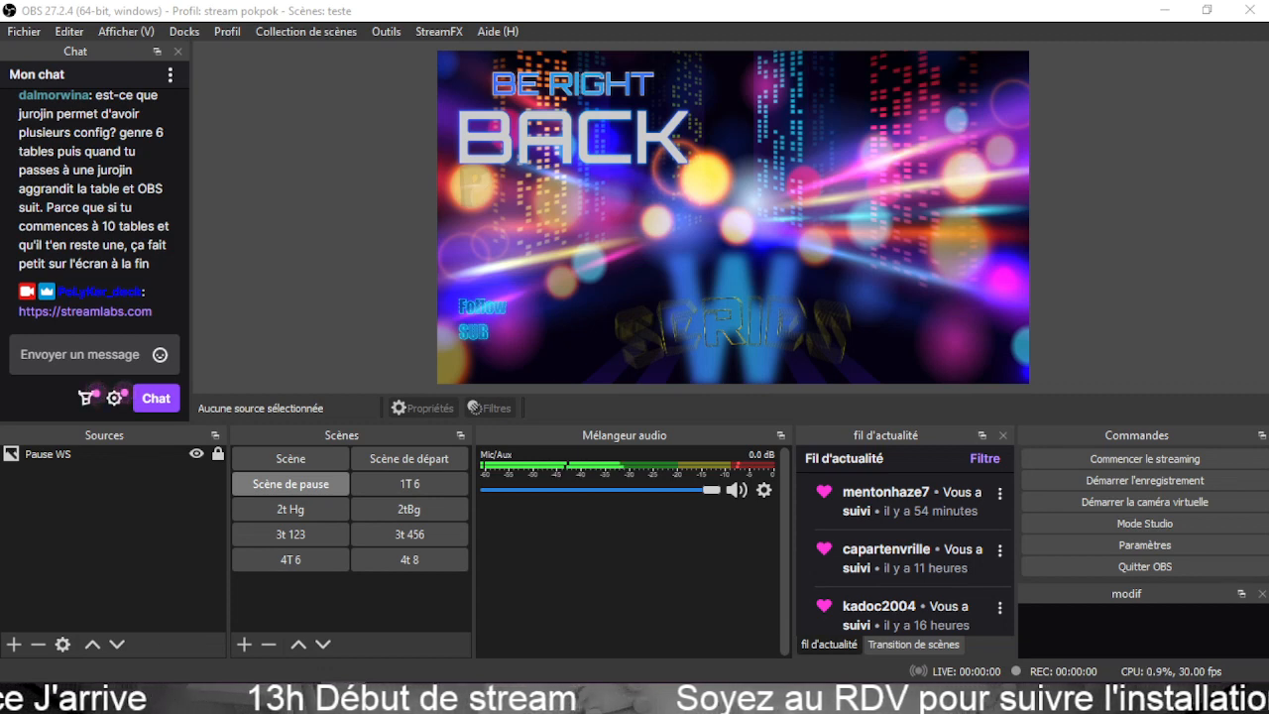
{"action": "left_click_drag", "start_coordinate": [0, 99], "coordinate": [592, 95]}
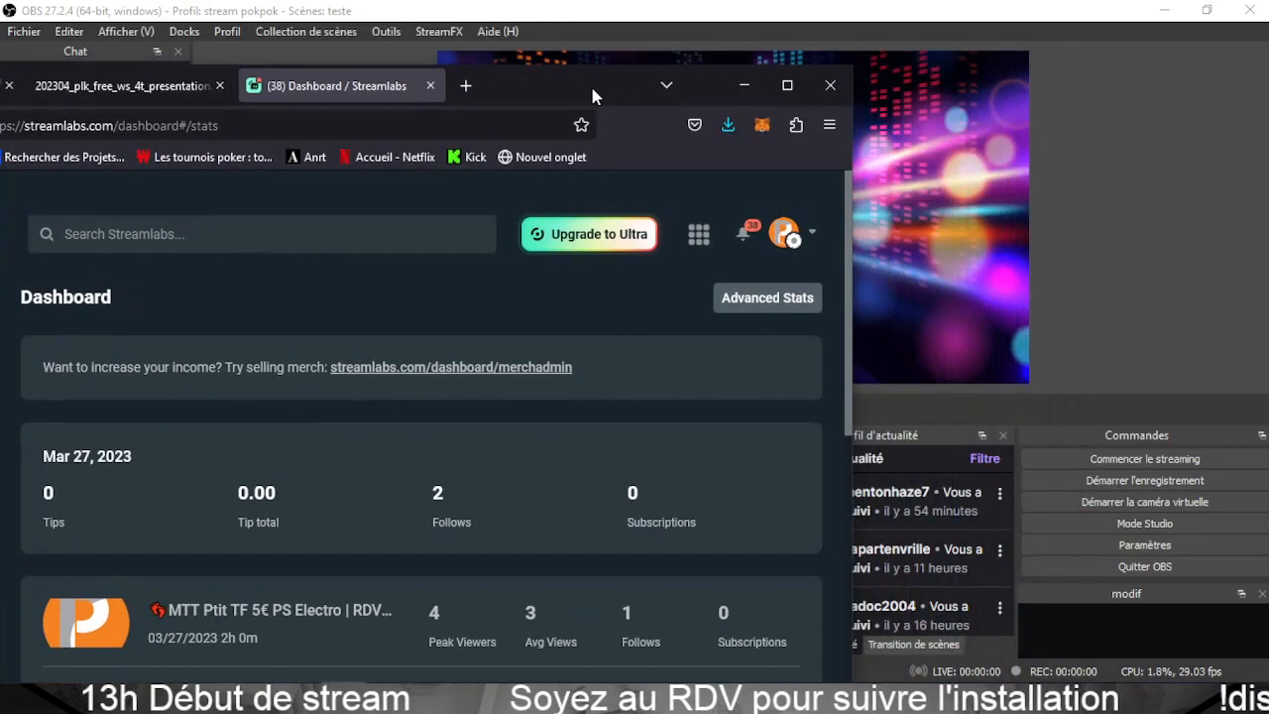
{"action": "left_click", "coordinate": [212, 238]}
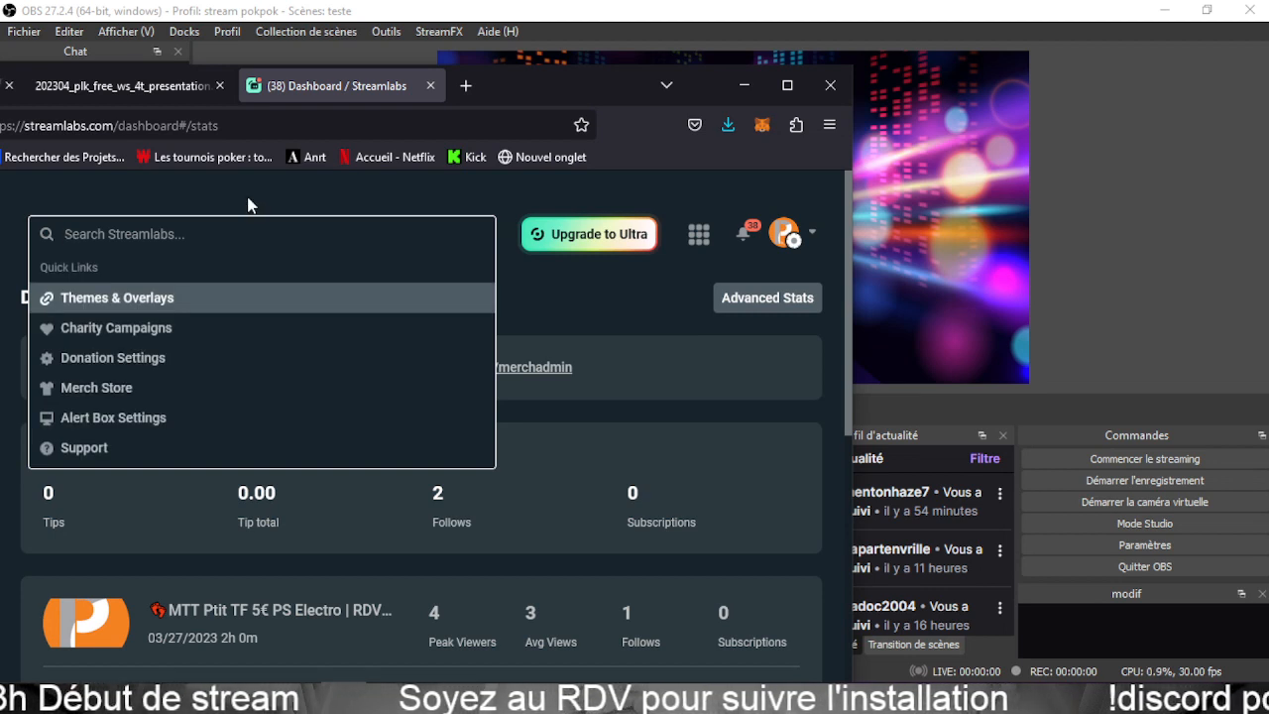
{"action": "type", "text": "Chat"}
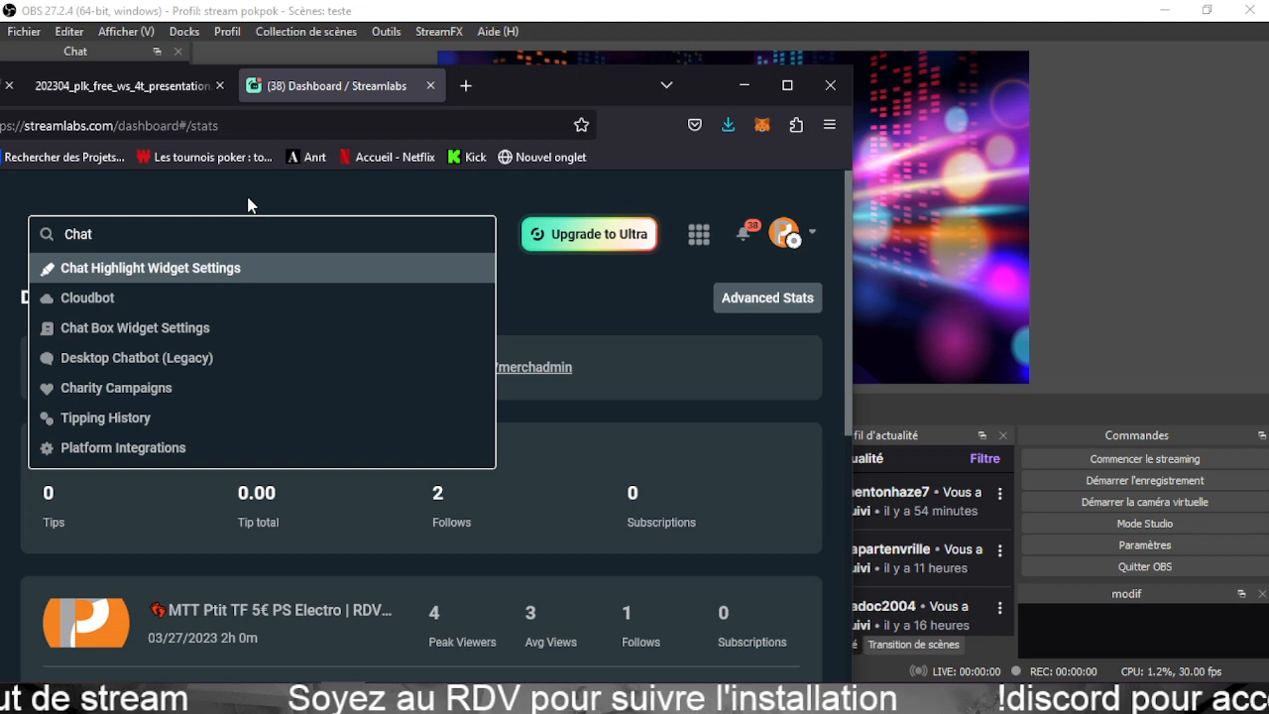
{"action": "type", "text": " box"}
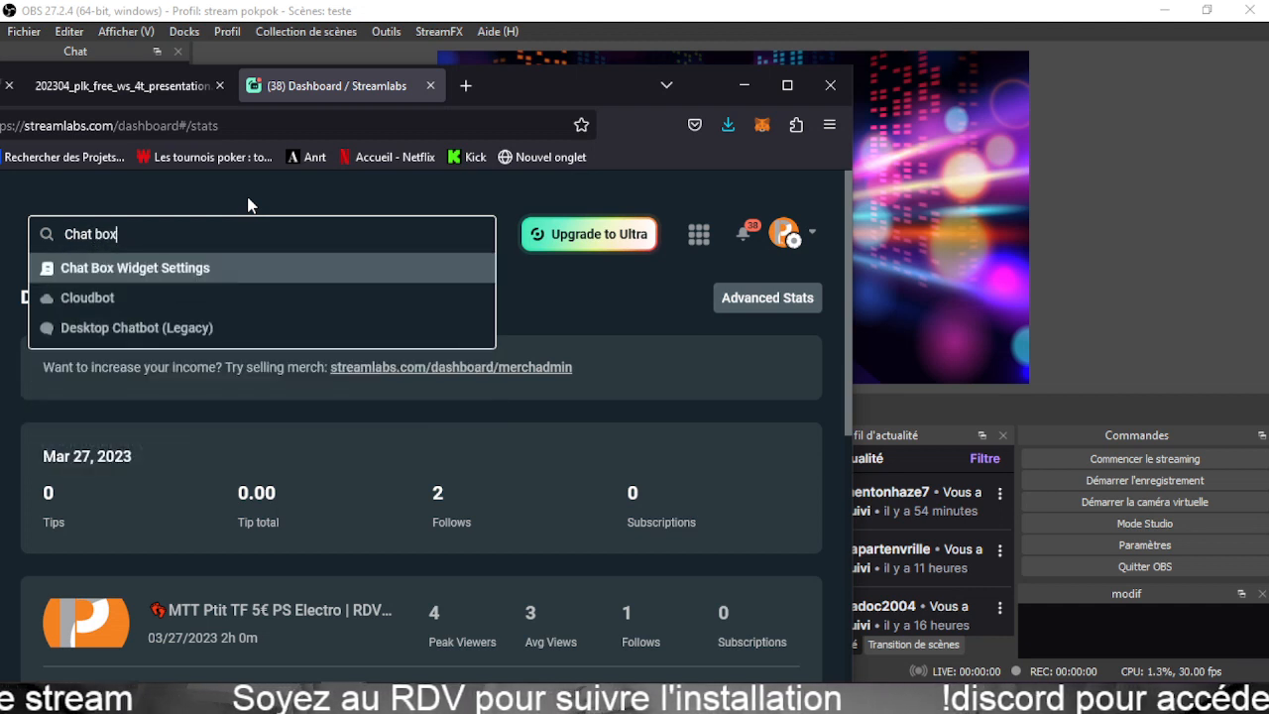
{"action": "left_click", "coordinate": [134, 276]}
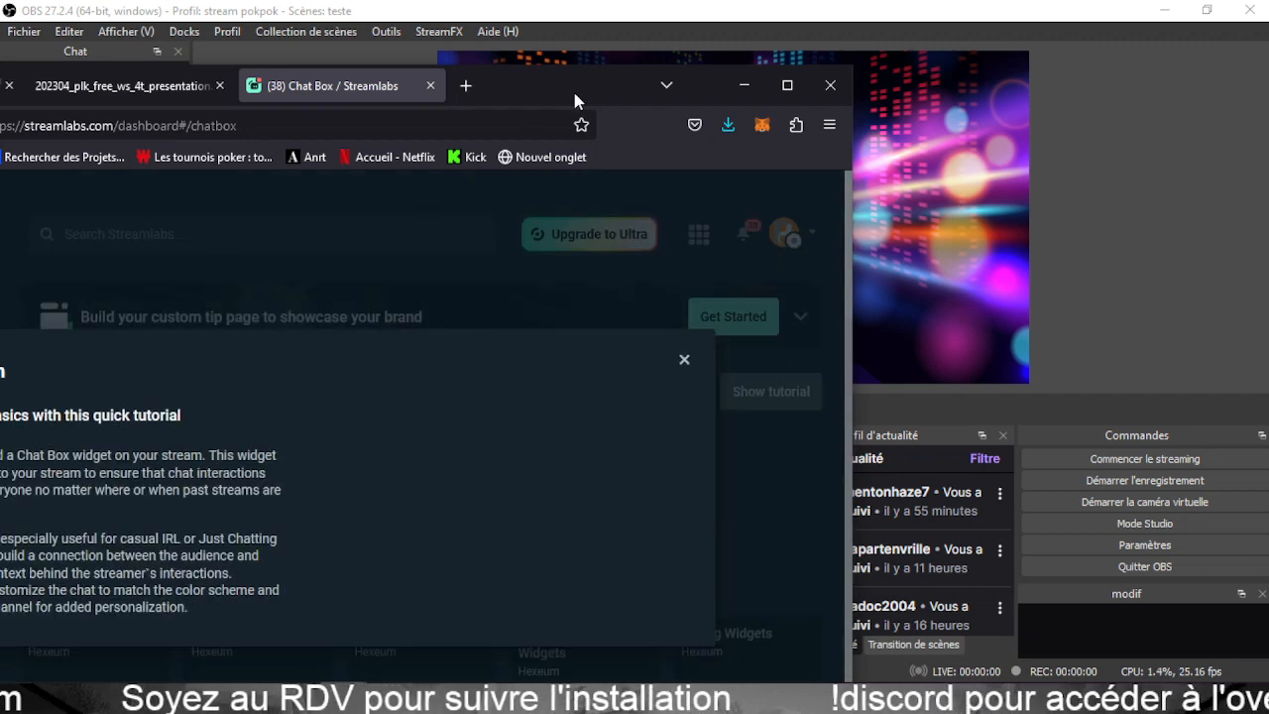
Minimize the browser, then bring it back so the whole Chat Box settings page fits on this screen.
{"action": "left_click", "coordinate": [745, 85]}
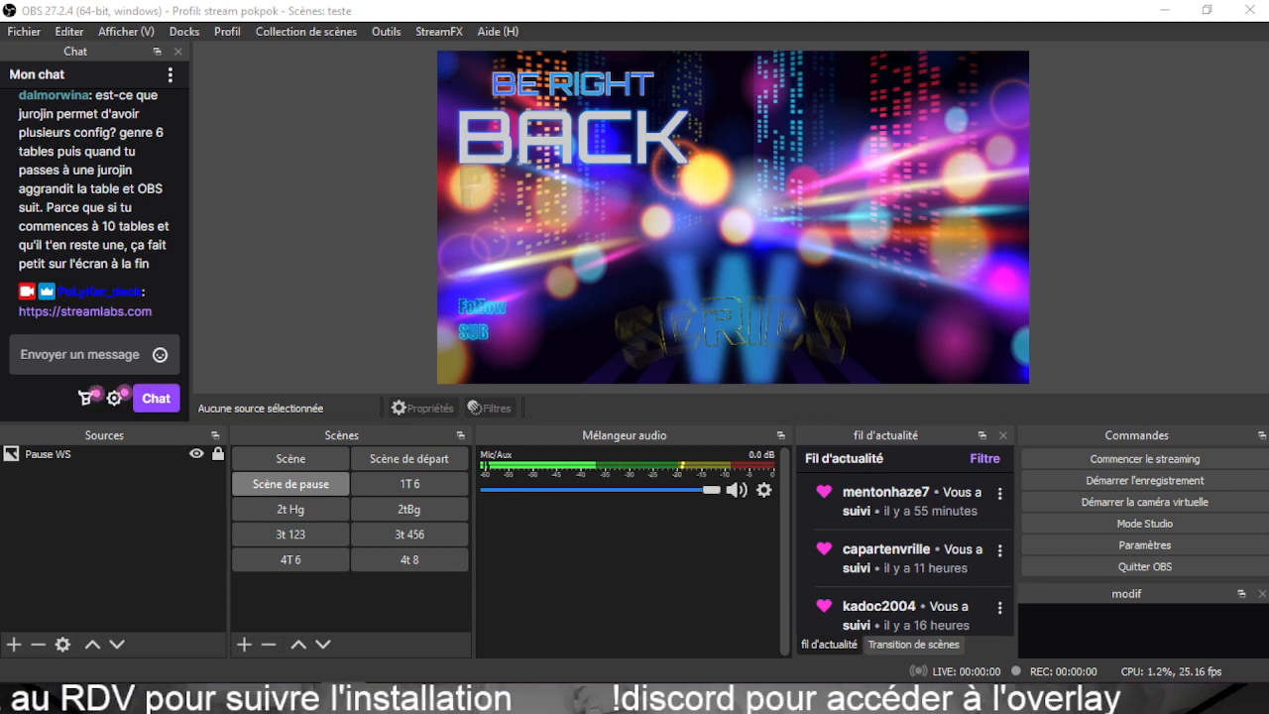
{"action": "left_click_drag", "start_coordinate": [0, 18], "coordinate": [0, 74]}
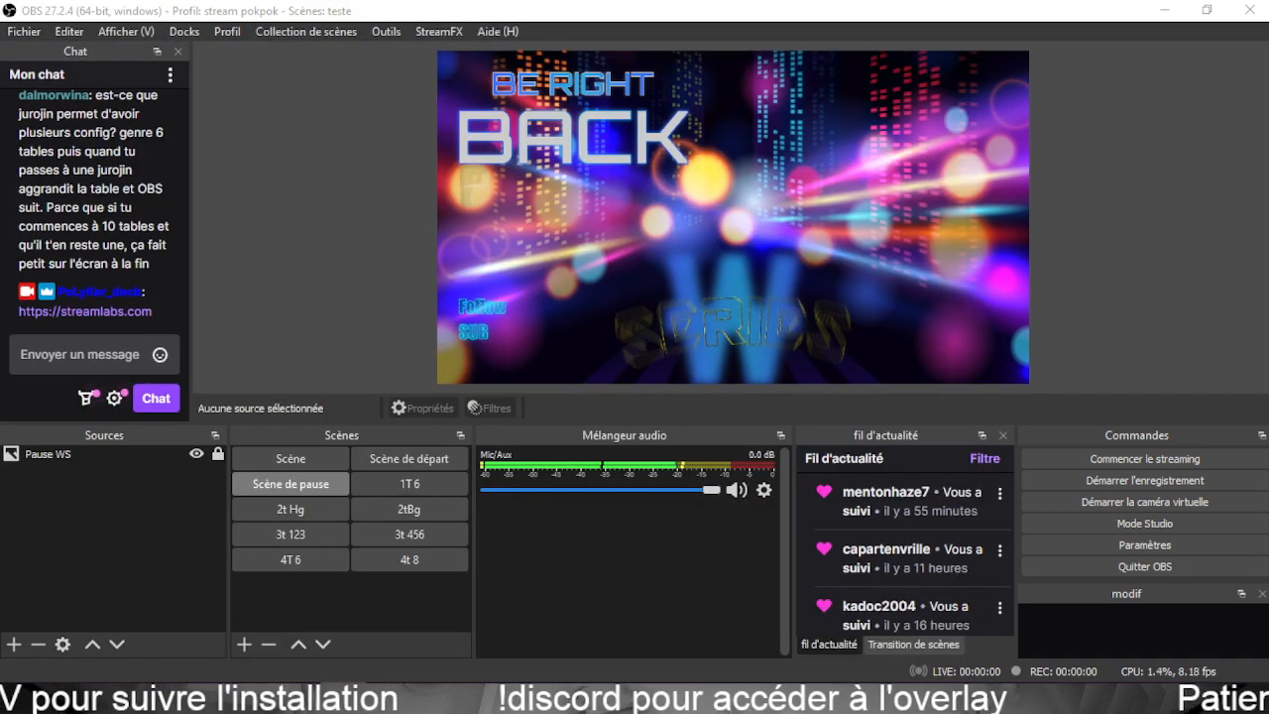
{"action": "left_click_drag", "start_coordinate": [0, 159], "coordinate": [857, 51]}
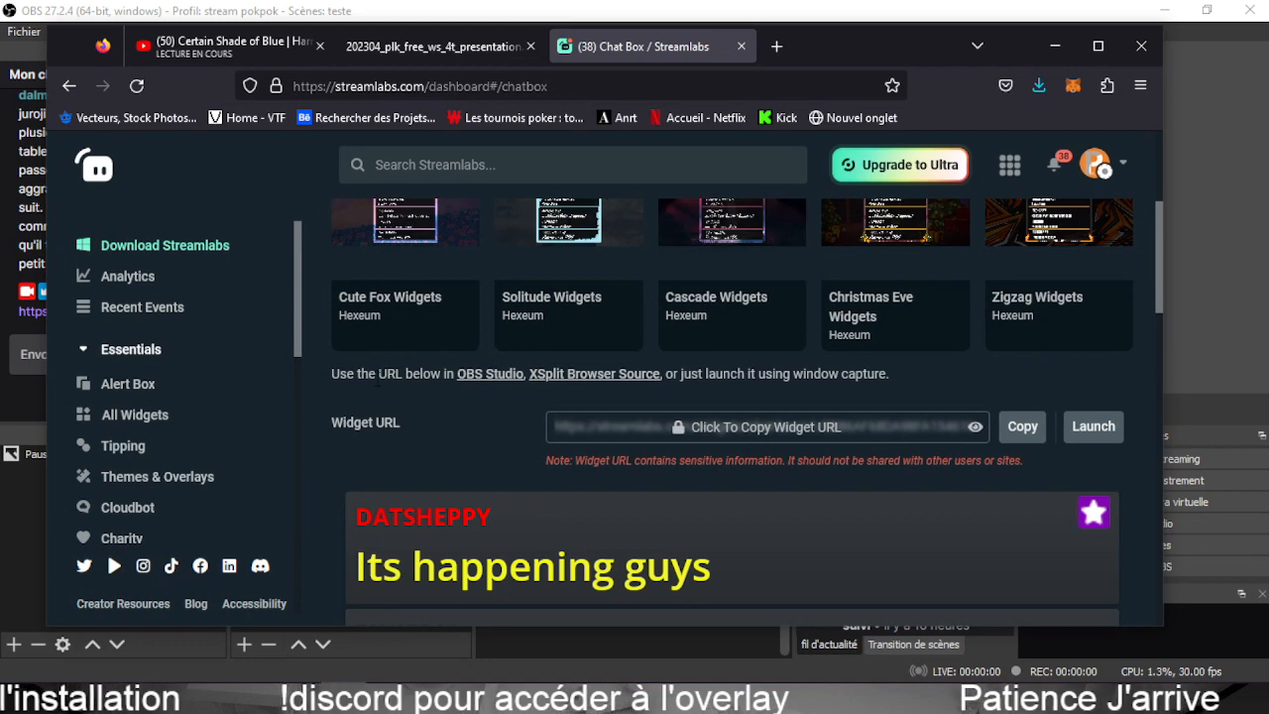
Examine the Chat Box widget's preview and its theme, badge, emote, colour, font size, message hiding and delay settings.
{"action": "scroll", "coordinate": [377, 380], "scroll_direction": "down", "scroll_amount": 2}
{"action": "scroll", "coordinate": [377, 380], "scroll_direction": "down", "scroll_amount": 1}
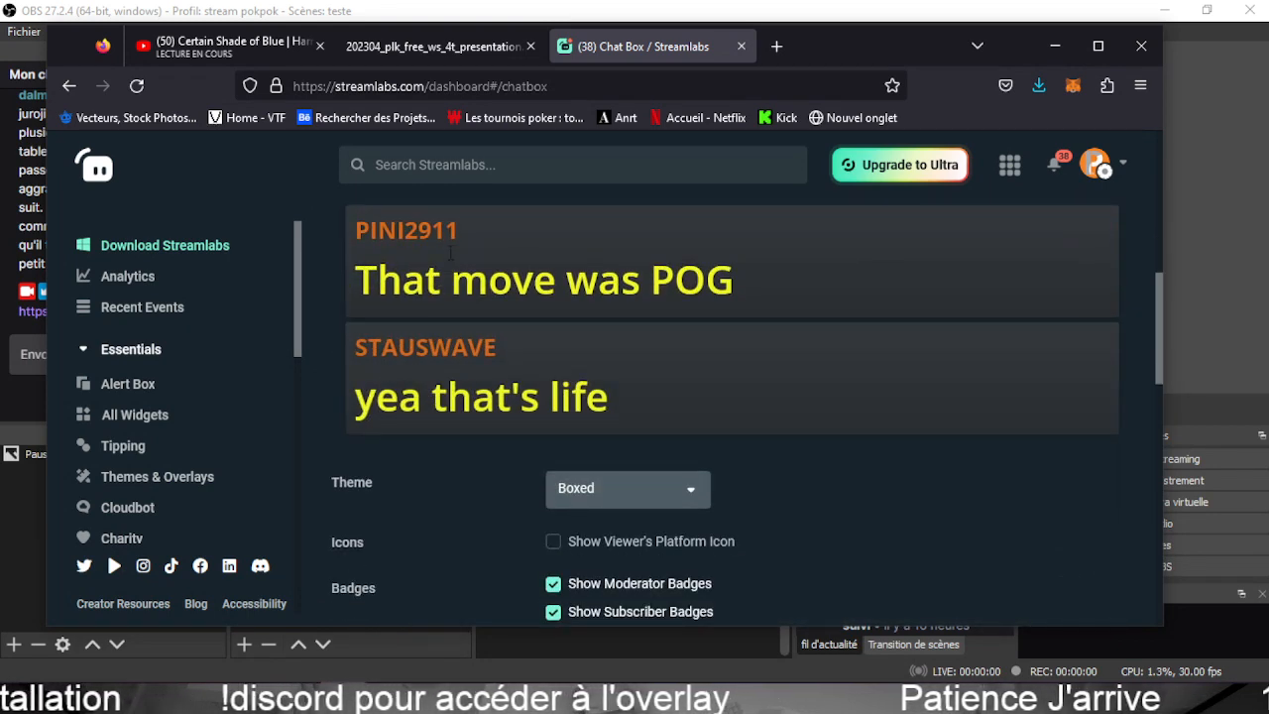
{"action": "scroll", "coordinate": [466, 317], "scroll_direction": "down", "scroll_amount": 3}
{"action": "scroll", "coordinate": [466, 317], "scroll_direction": "down", "scroll_amount": 2}
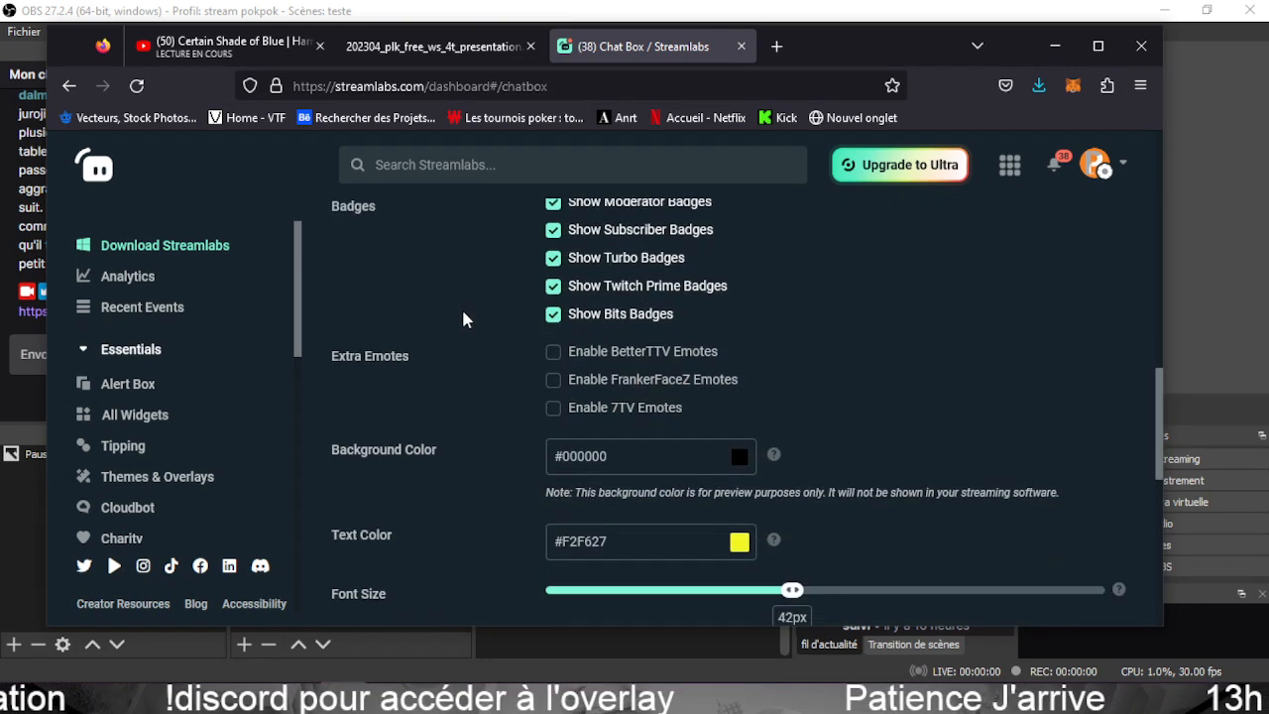
{"action": "scroll", "coordinate": [467, 317], "scroll_direction": "down", "scroll_amount": 3}
{"action": "scroll", "coordinate": [466, 318], "scroll_direction": "up", "scroll_amount": 2}
{"action": "scroll", "coordinate": [466, 318], "scroll_direction": "up", "scroll_amount": 6}
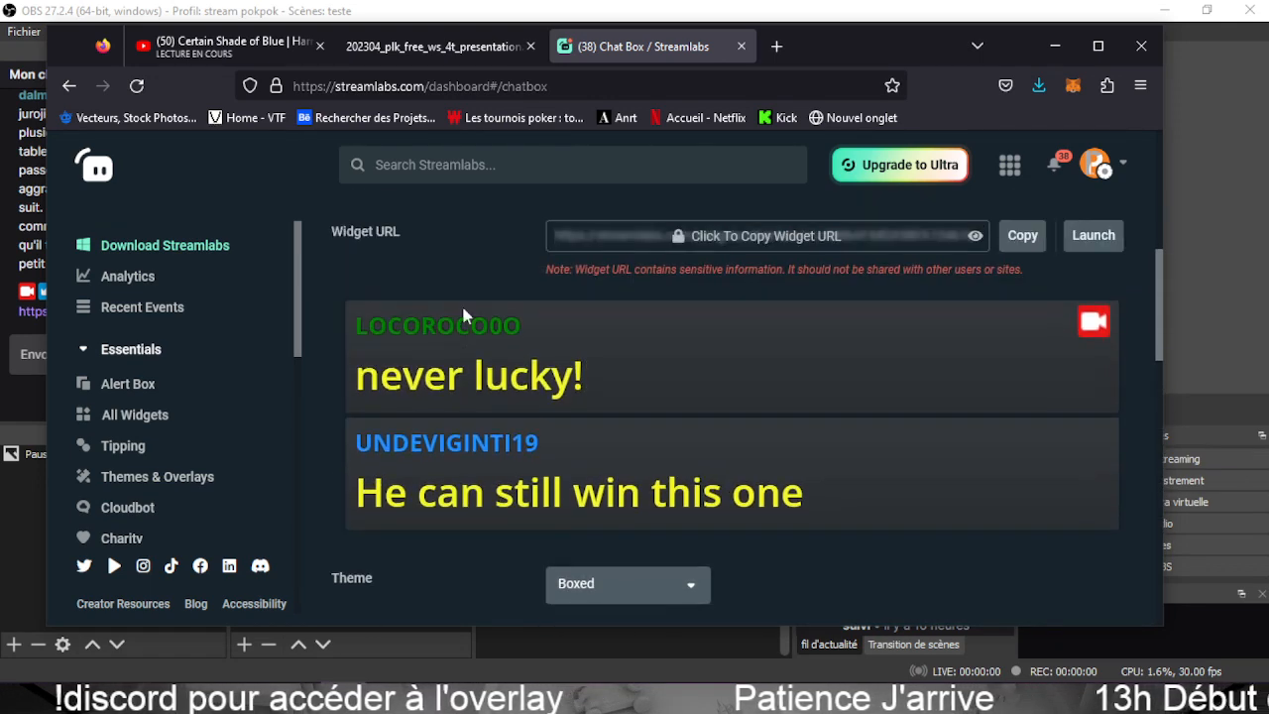
{"action": "scroll", "coordinate": [464, 315], "scroll_direction": "down", "scroll_amount": 2}
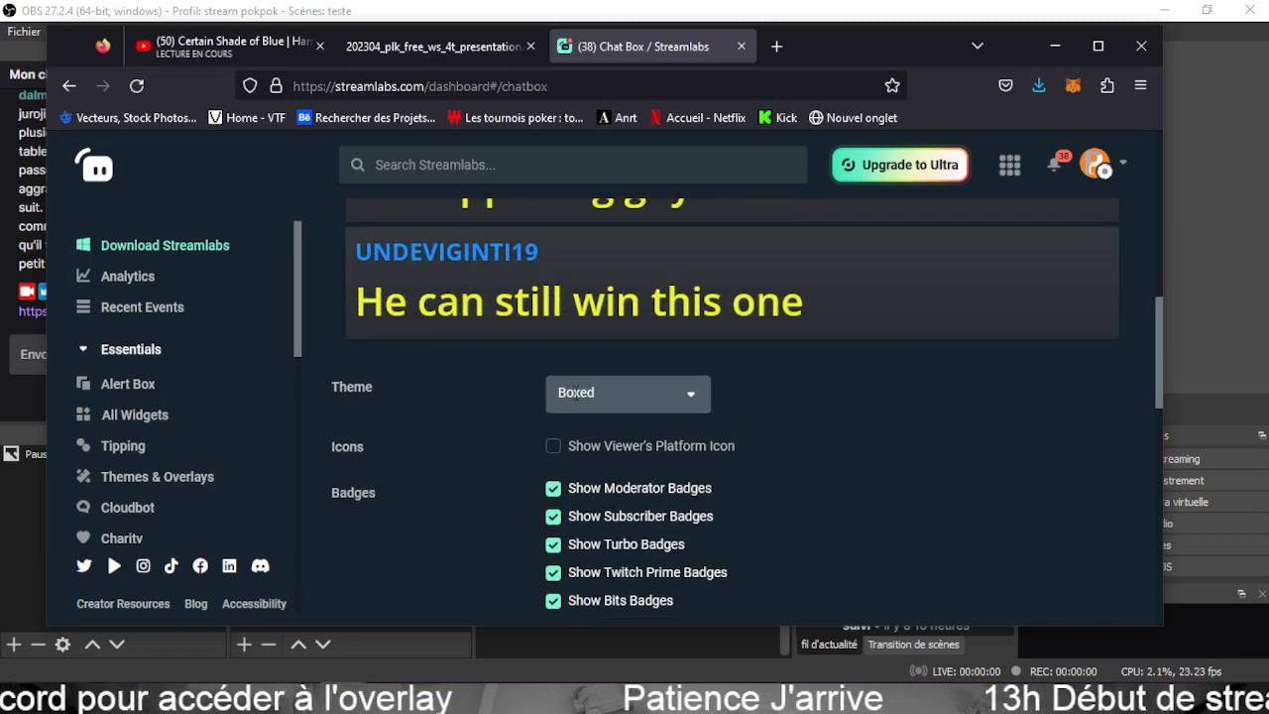
{"action": "scroll", "coordinate": [552, 443], "scroll_direction": "down", "scroll_amount": 2}
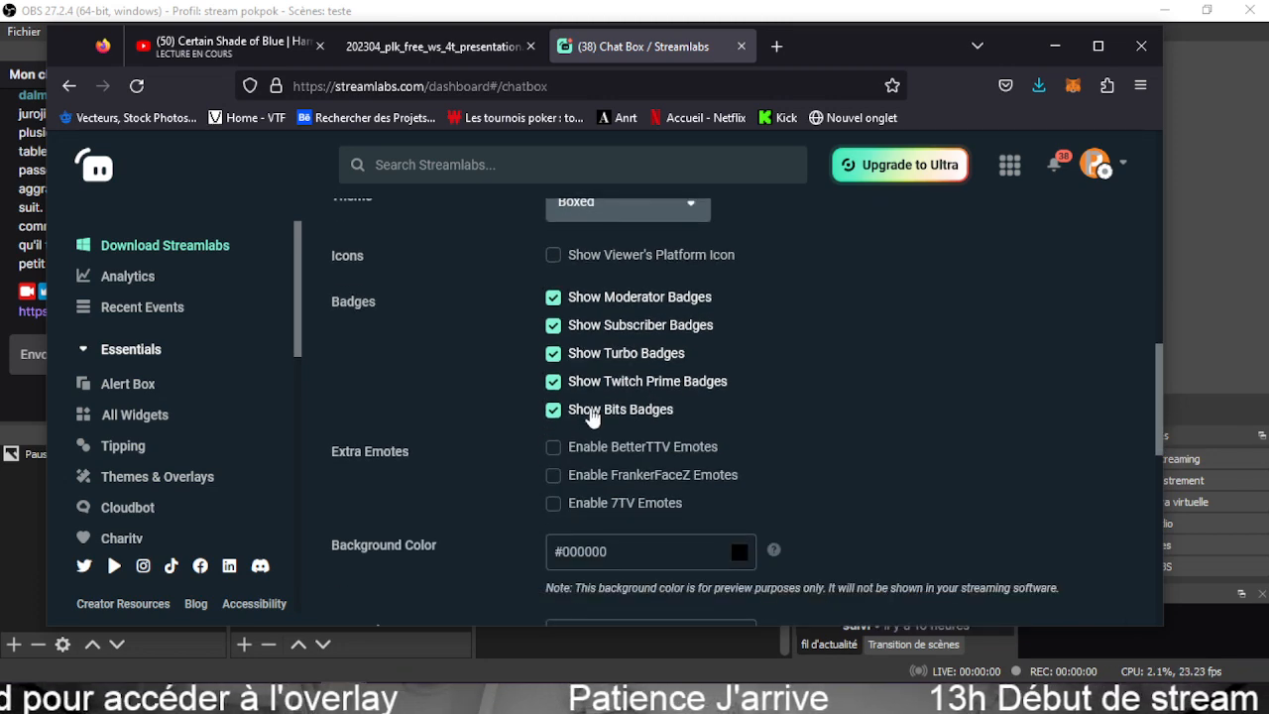
{"action": "scroll", "coordinate": [479, 313], "scroll_direction": "down", "scroll_amount": 1}
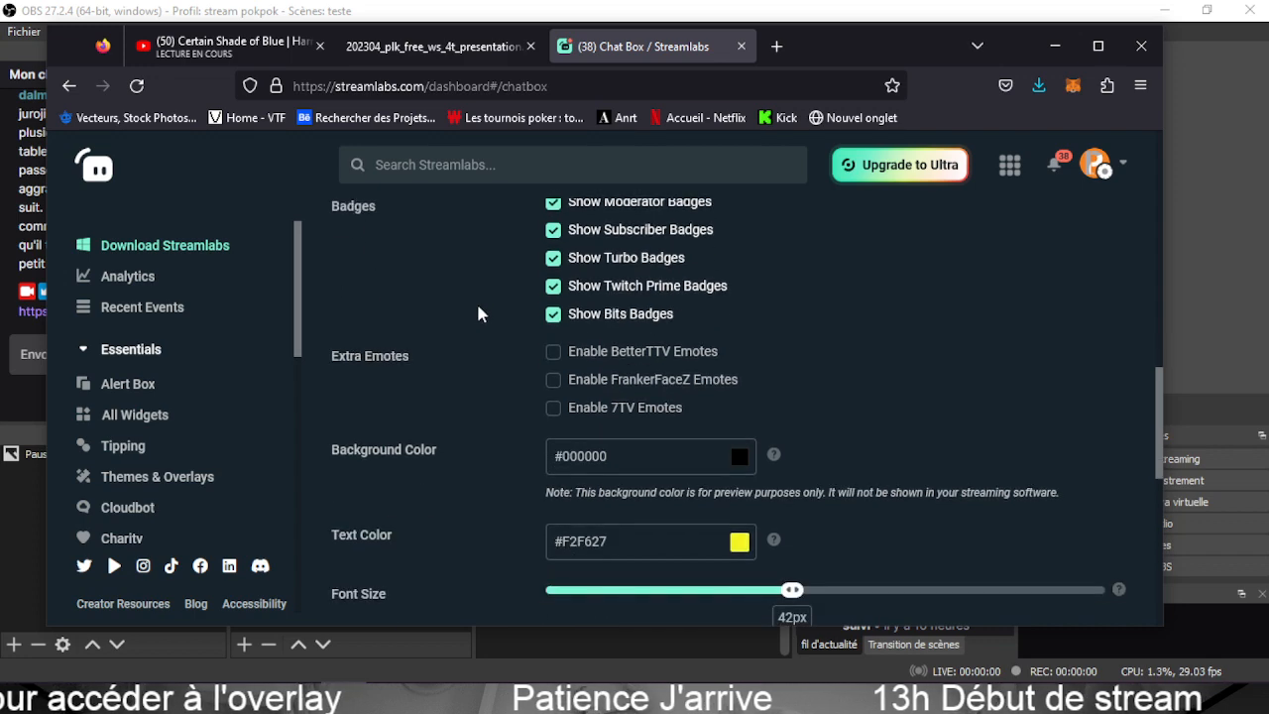
{"action": "scroll", "coordinate": [467, 327], "scroll_direction": "down", "scroll_amount": 1}
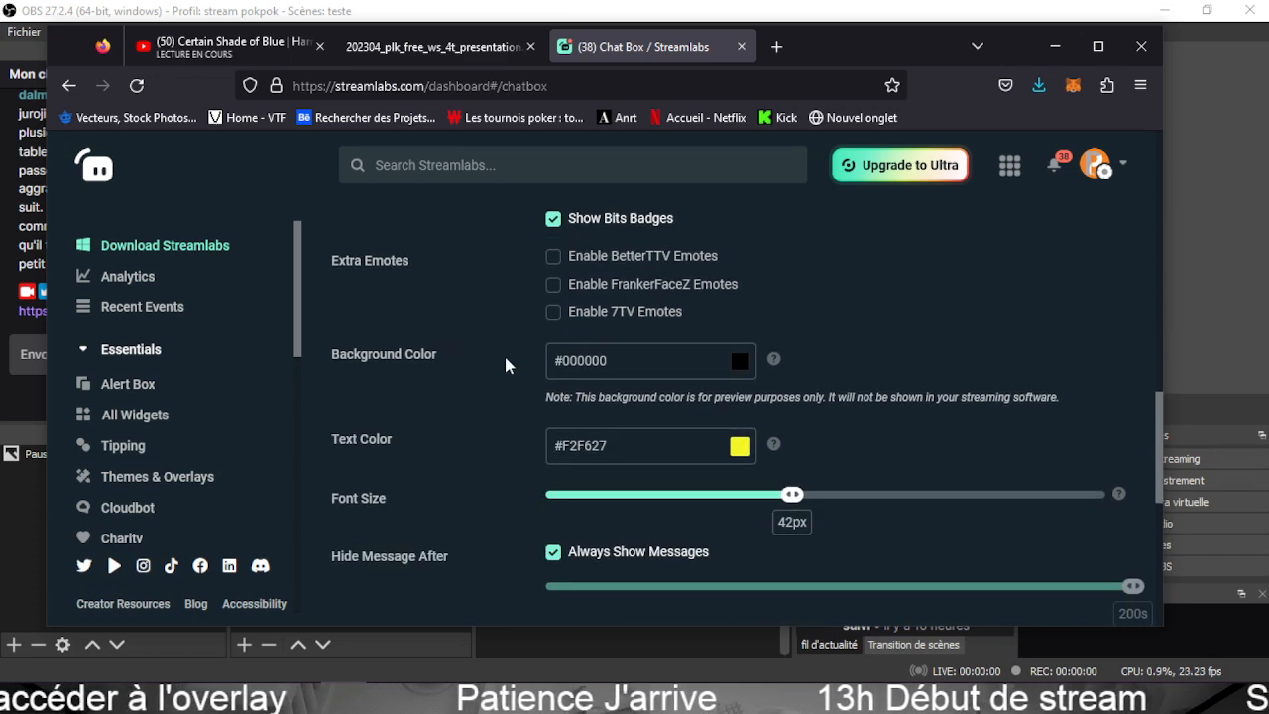
{"action": "scroll", "coordinate": [511, 385], "scroll_direction": "down", "scroll_amount": 1}
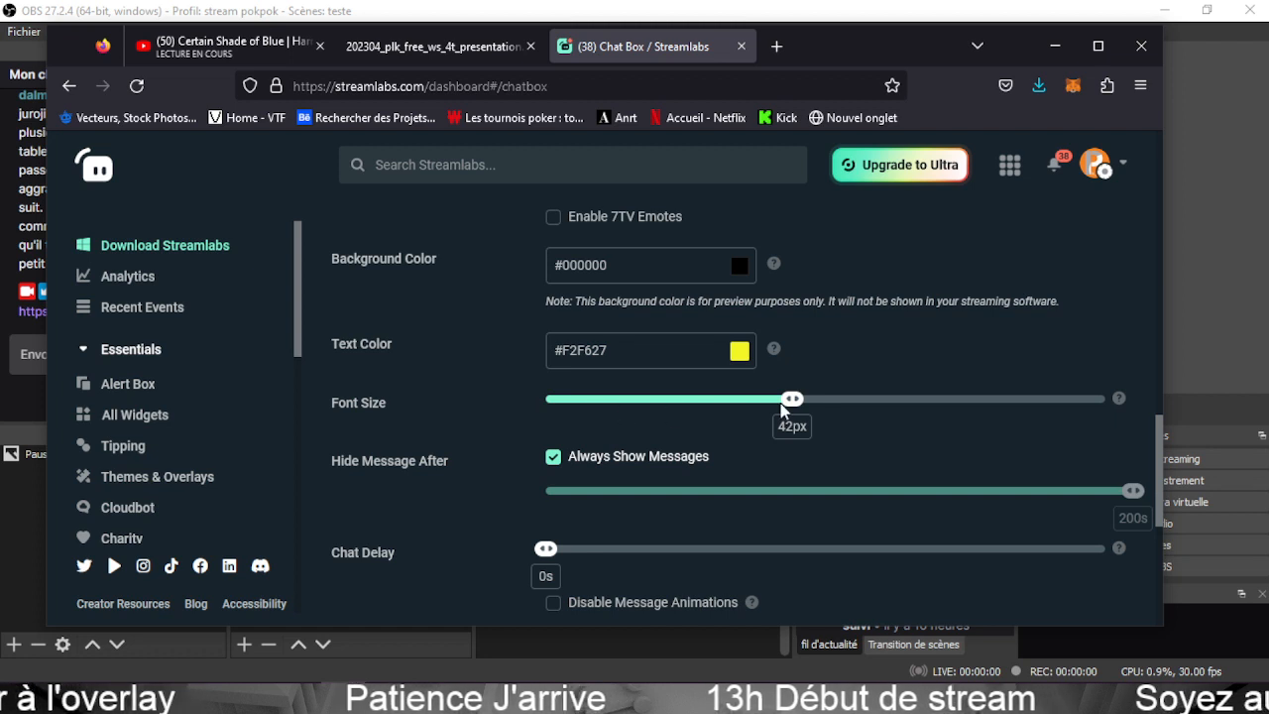
{"action": "scroll", "coordinate": [523, 396], "scroll_direction": "down", "scroll_amount": 1}
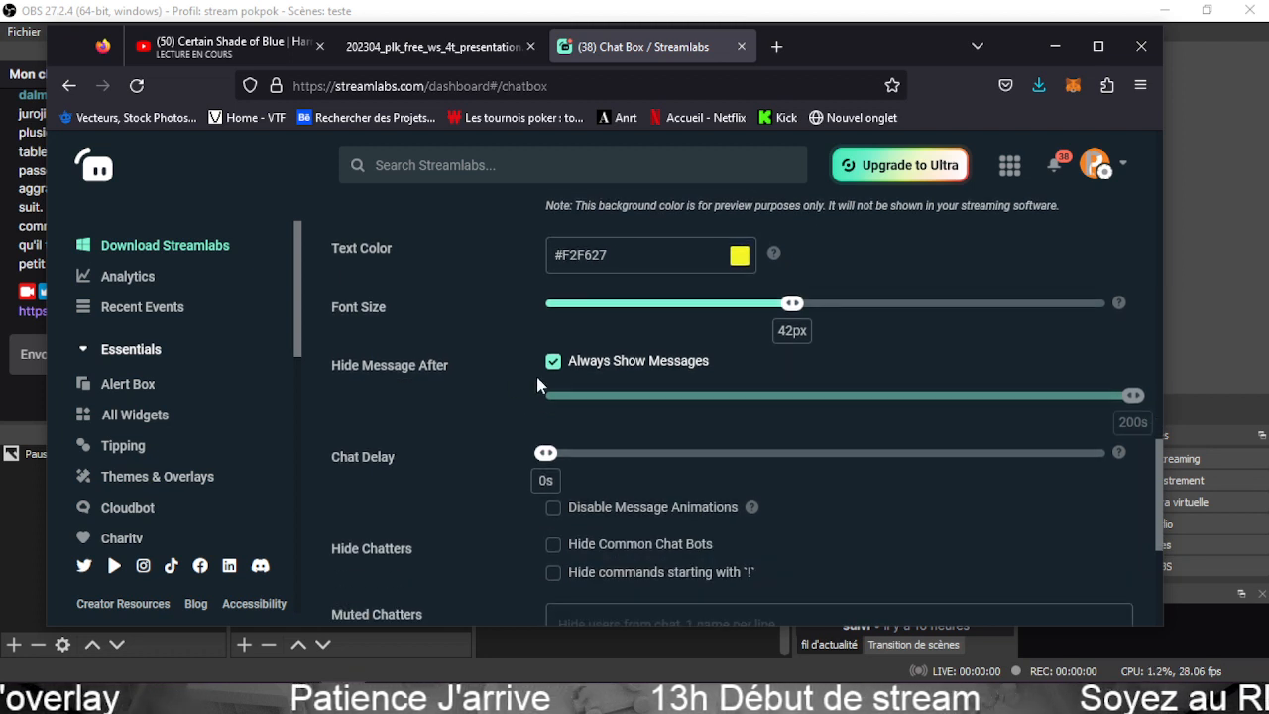
{"action": "scroll", "coordinate": [539, 385], "scroll_direction": "down", "scroll_amount": 1}
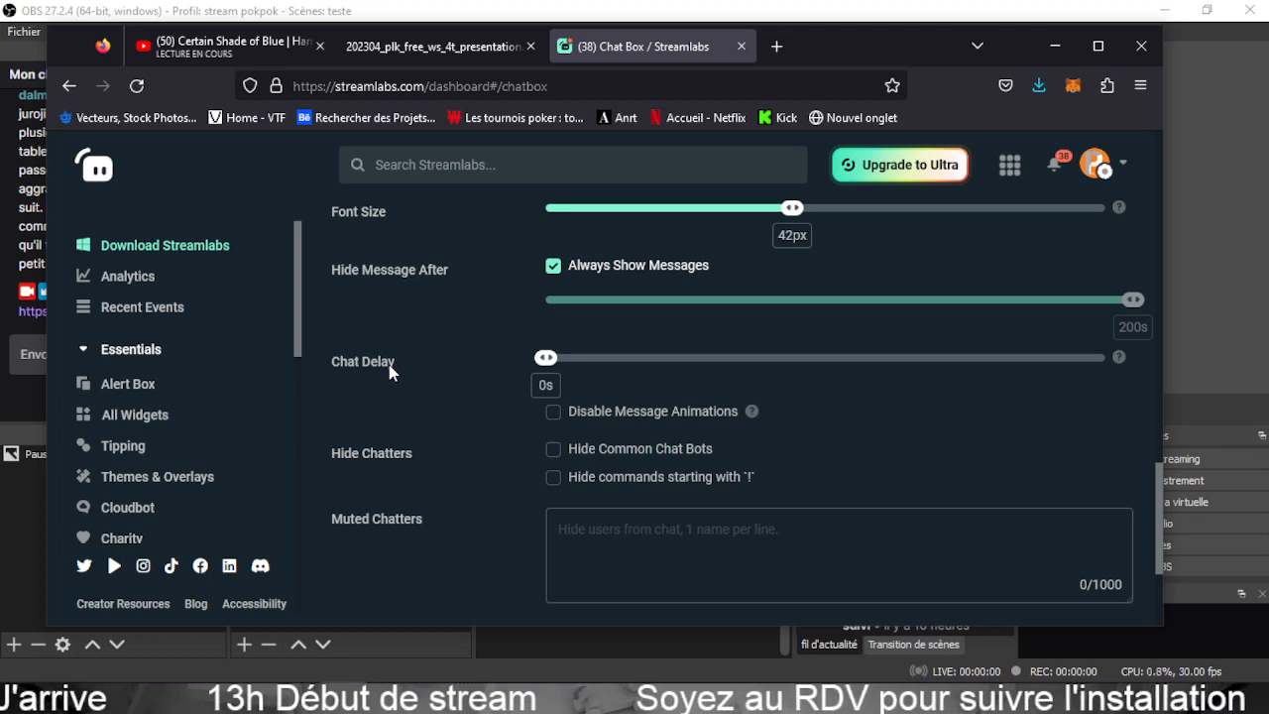
Try Chat Delay values of 1 s and 3 s for the Chat Box widget, then return the delay to 0 s.
{"action": "left_click", "coordinate": [557, 362]}
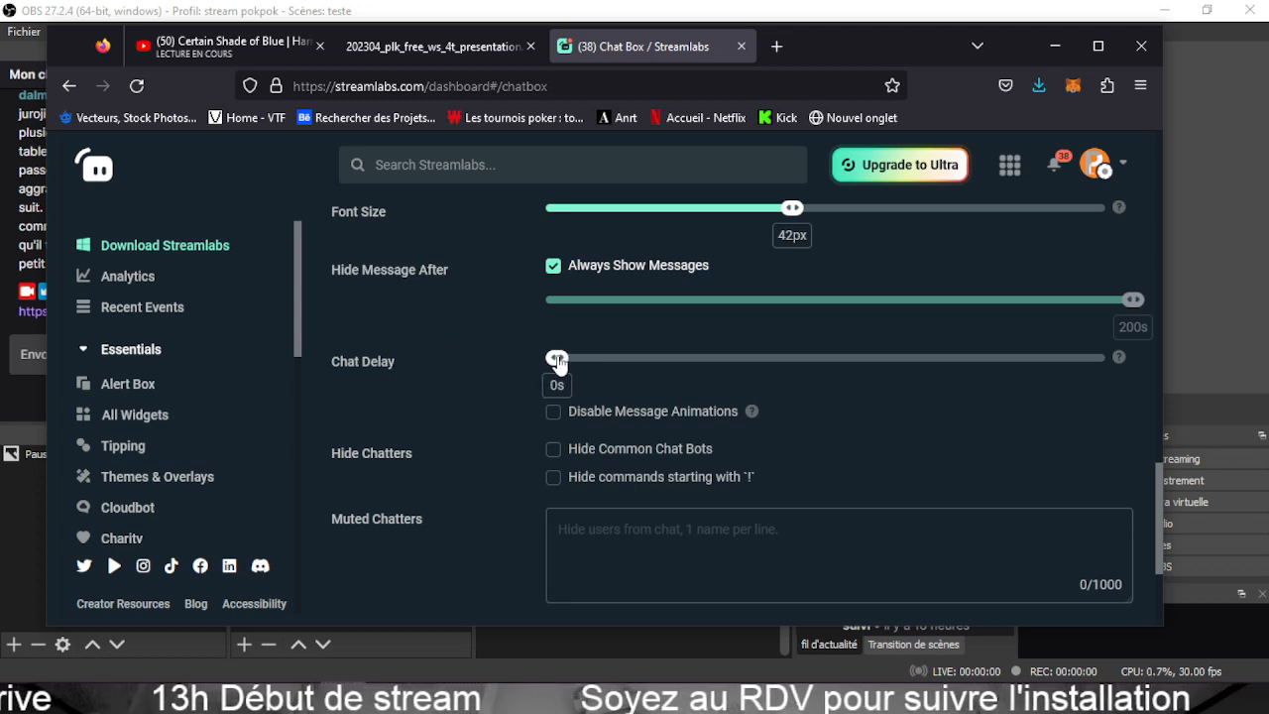
{"action": "left_click_drag", "start_coordinate": [558, 362], "coordinate": [523, 375]}
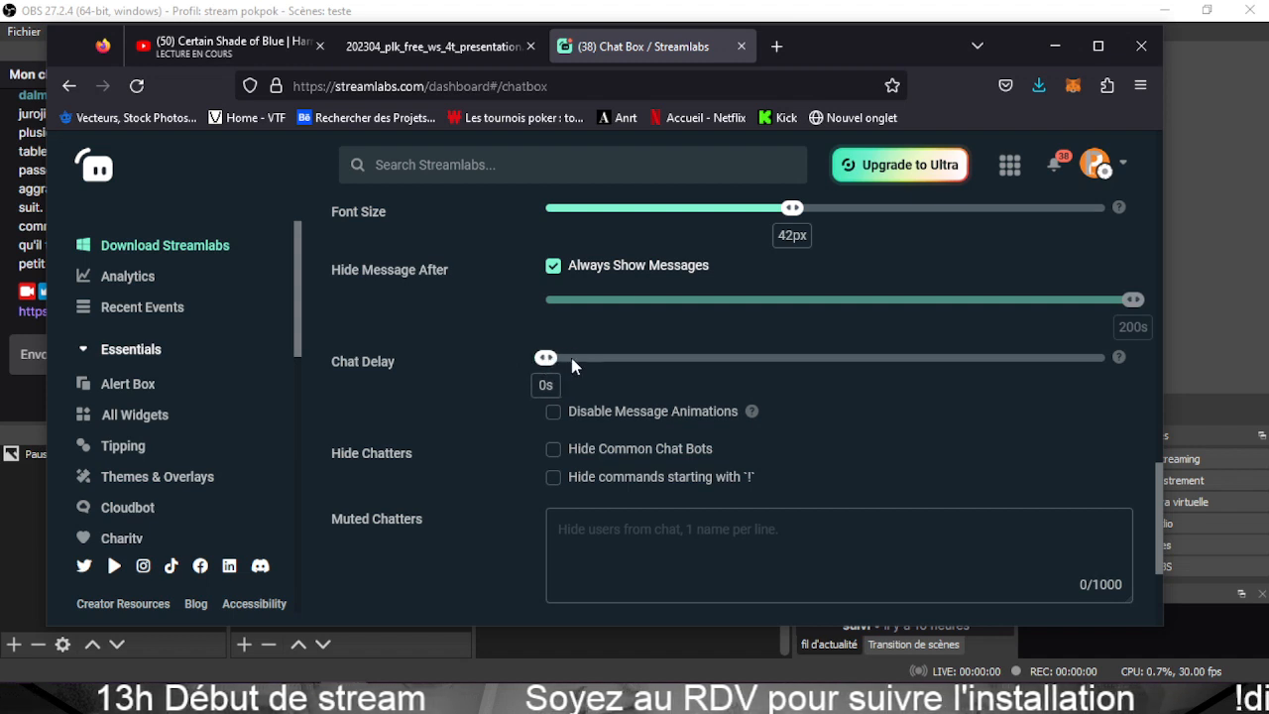
{"action": "left_click", "coordinate": [555, 359]}
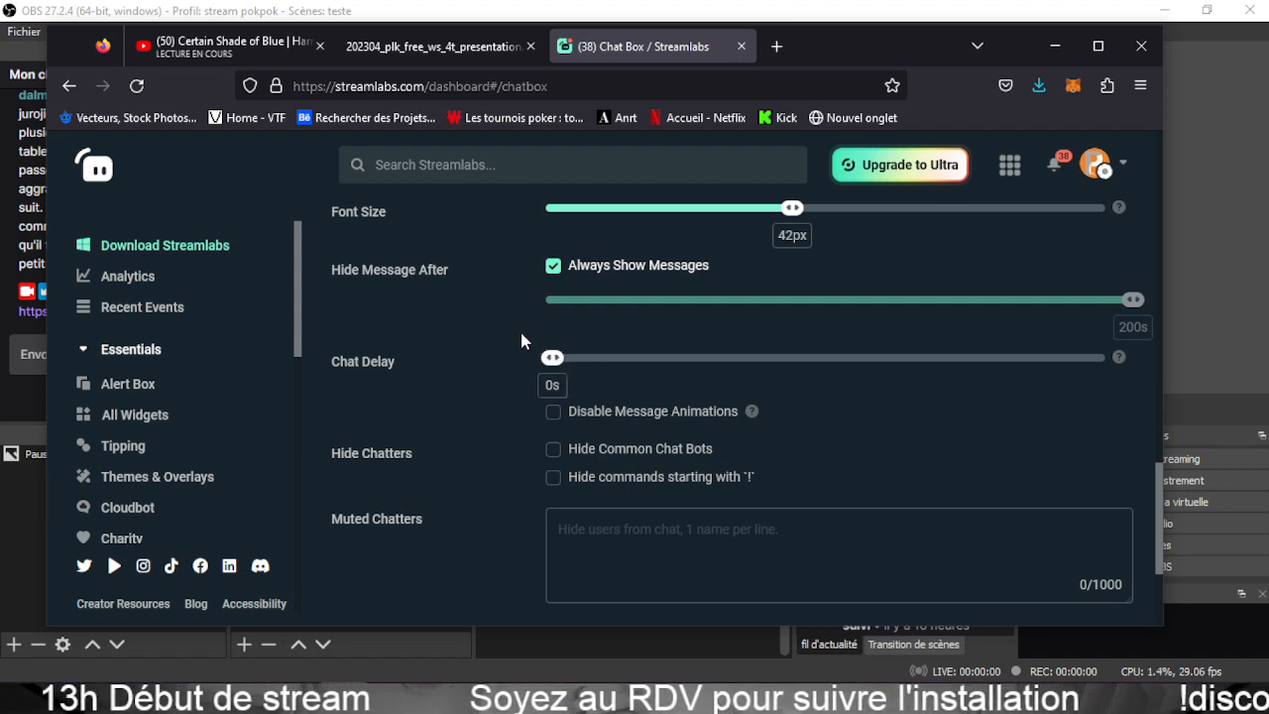
{"action": "left_click_drag", "start_coordinate": [565, 361], "coordinate": [589, 398]}
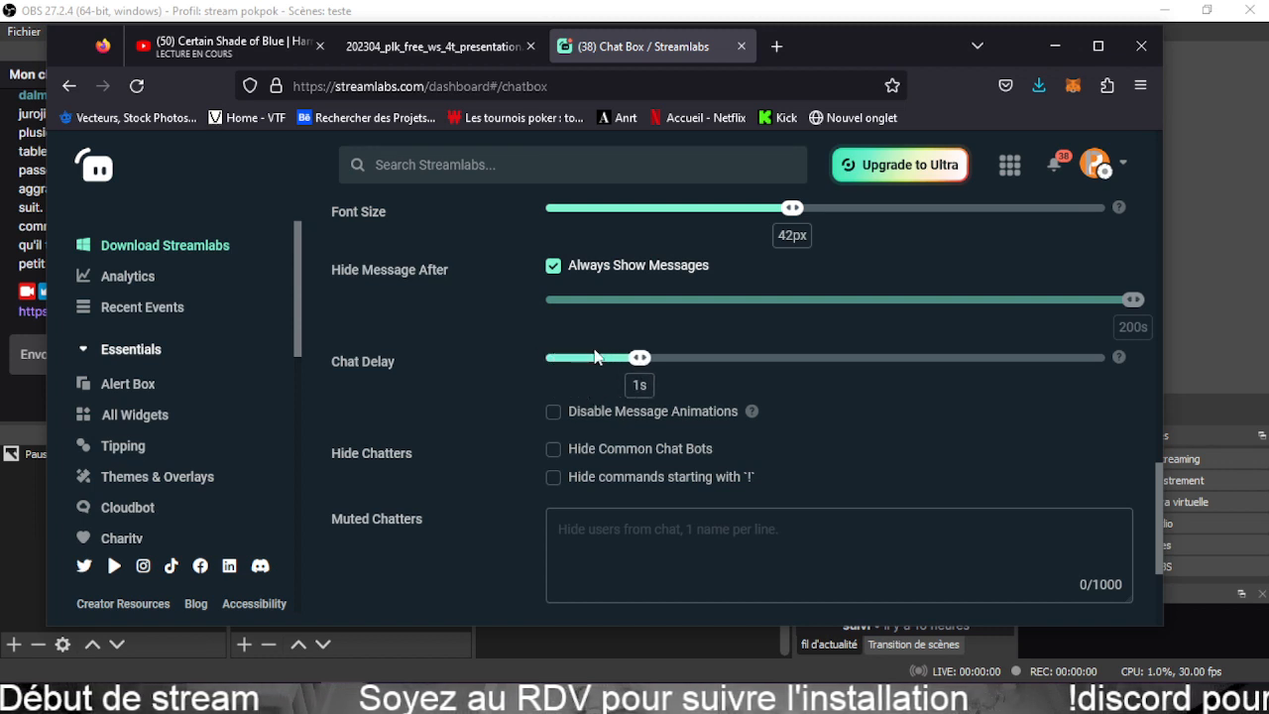
{"action": "left_click_drag", "start_coordinate": [663, 358], "coordinate": [823, 382]}
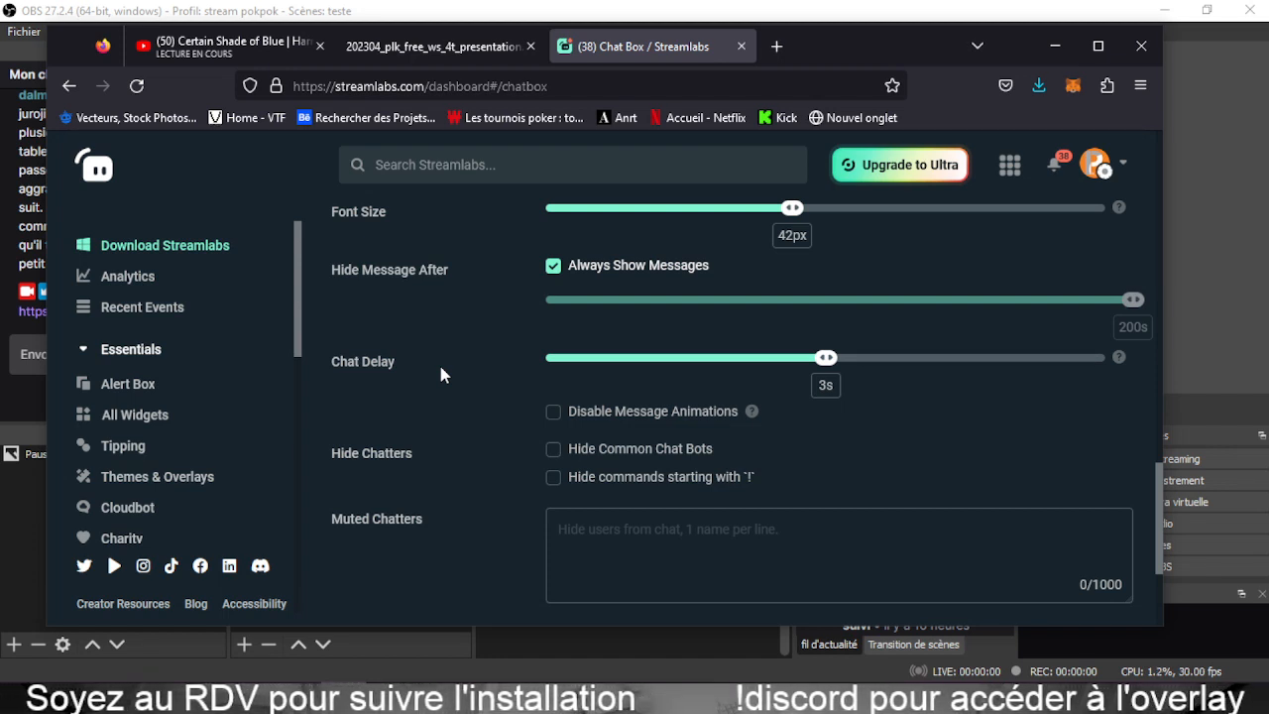
{"action": "left_click_drag", "start_coordinate": [827, 365], "coordinate": [507, 368]}
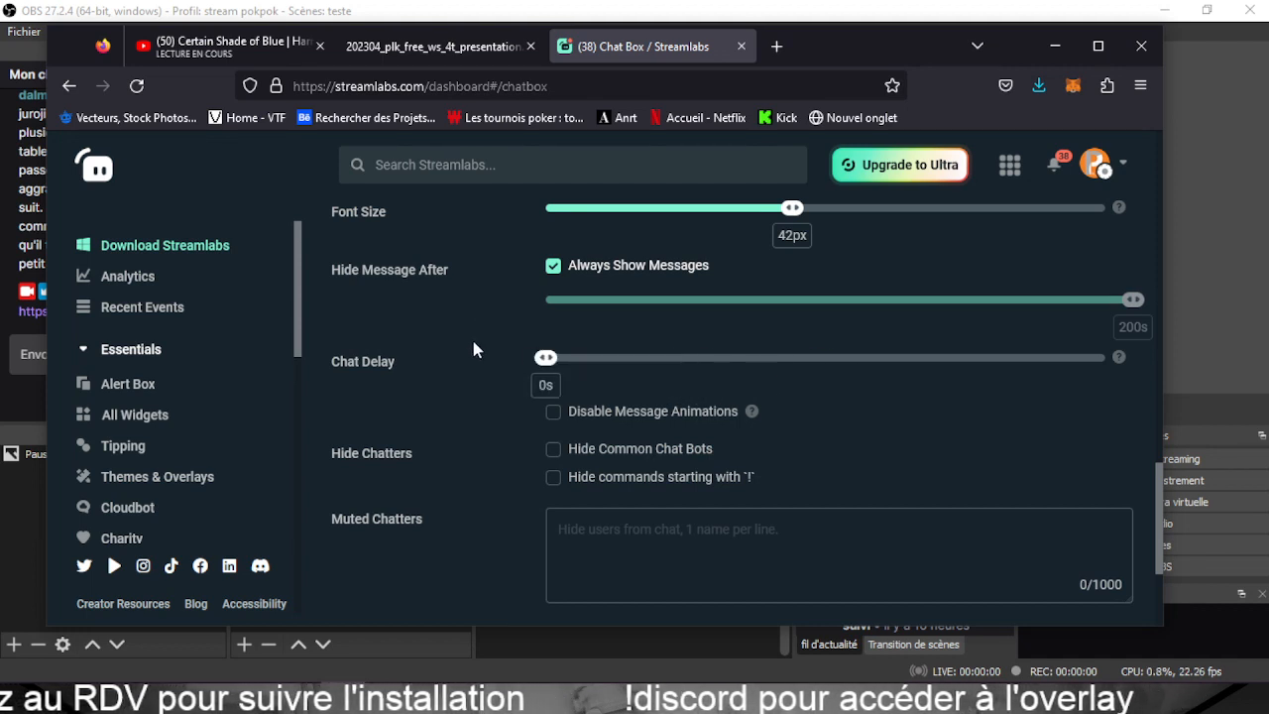
Examine the Chat Box widget's remaining options: message animations, hidden and muted chatters, custom bad words, custom HTML/CSS and saving the settings.
{"action": "scroll", "coordinate": [475, 339], "scroll_direction": "down", "scroll_amount": 3}
{"action": "scroll", "coordinate": [470, 359], "scroll_direction": "up", "scroll_amount": 1}
{"action": "scroll", "coordinate": [470, 359], "scroll_direction": "down", "scroll_amount": 1}
{"action": "scroll", "coordinate": [470, 359], "scroll_direction": "up", "scroll_amount": 6}
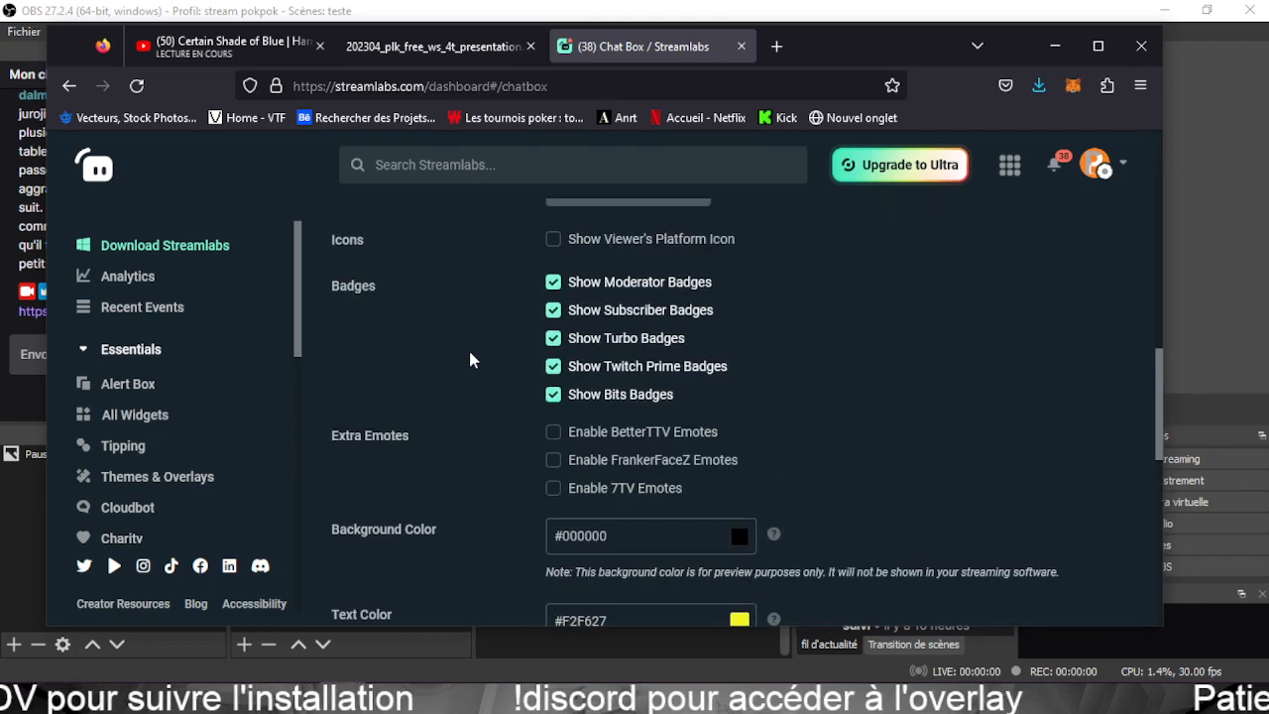
{"action": "scroll", "coordinate": [471, 359], "scroll_direction": "up", "scroll_amount": 4}
{"action": "scroll", "coordinate": [471, 359], "scroll_direction": "down", "scroll_amount": 10}
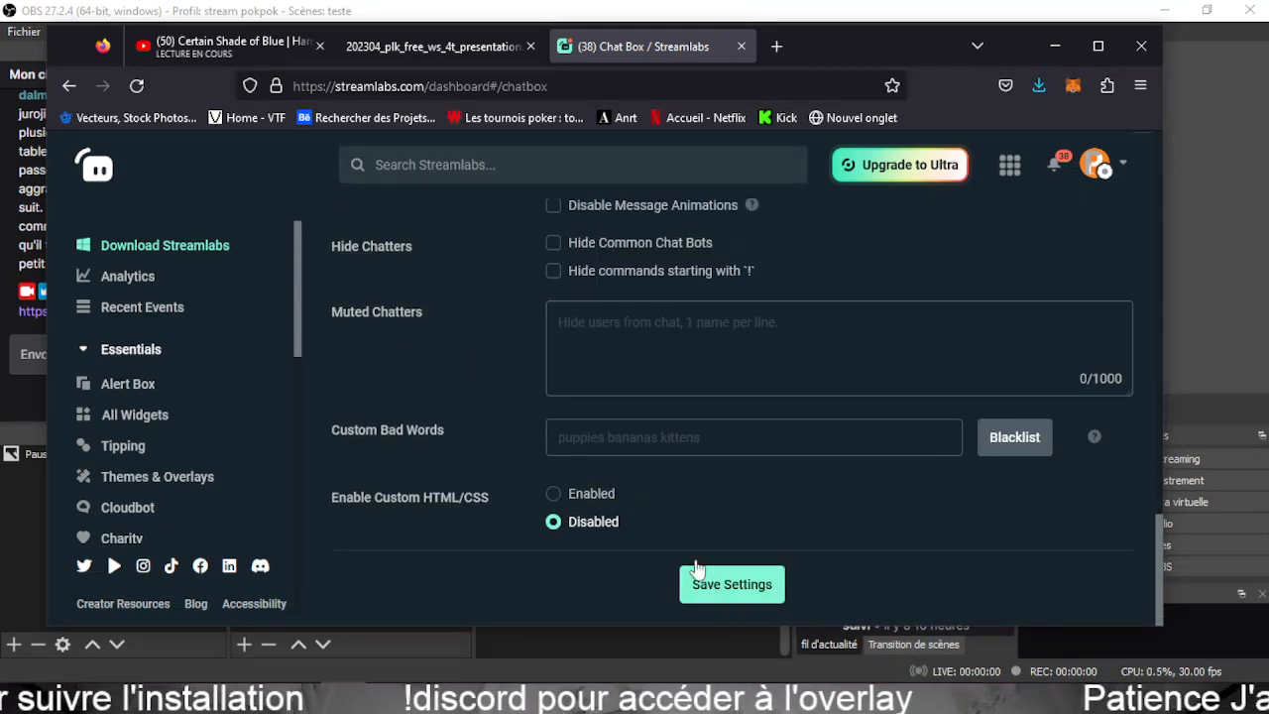
{"action": "scroll", "coordinate": [481, 368], "scroll_direction": "up", "scroll_amount": 6}
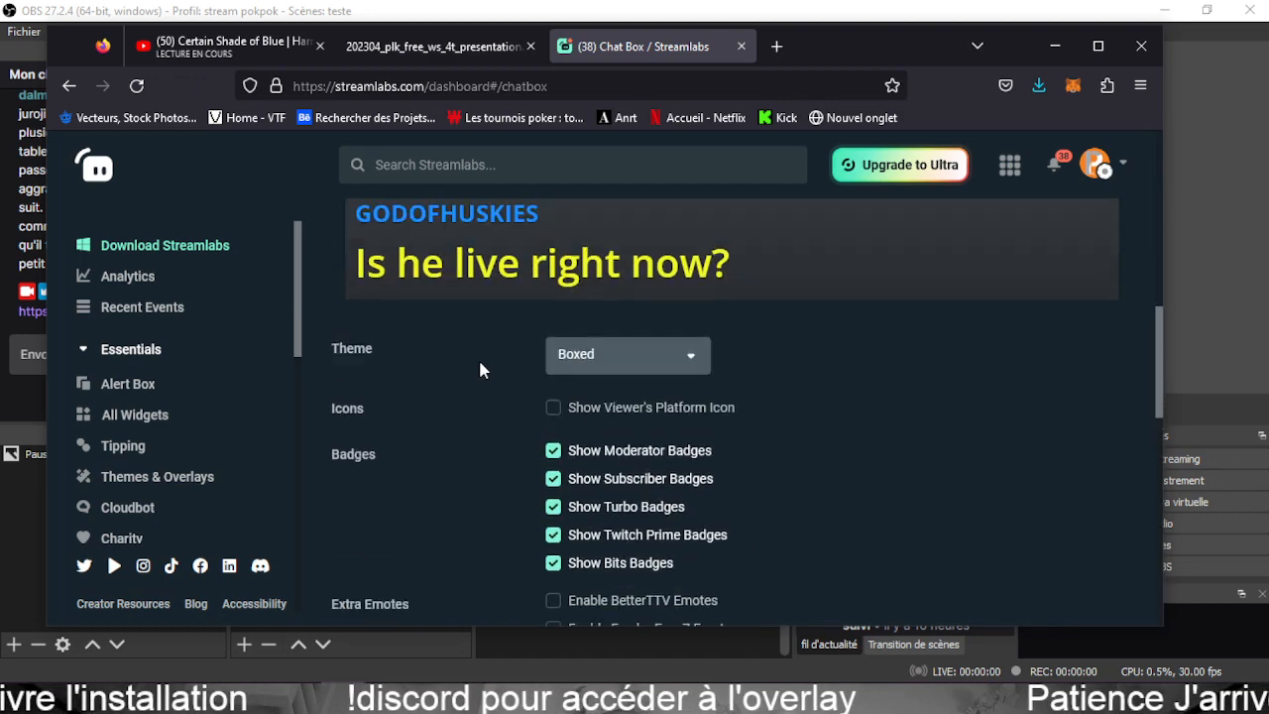
Copy the Chat Box widget's URL, accepting the sharing notice, and move the browser off this screen to uncover OBS.
{"action": "scroll", "coordinate": [480, 369], "scroll_direction": "up", "scroll_amount": 5}
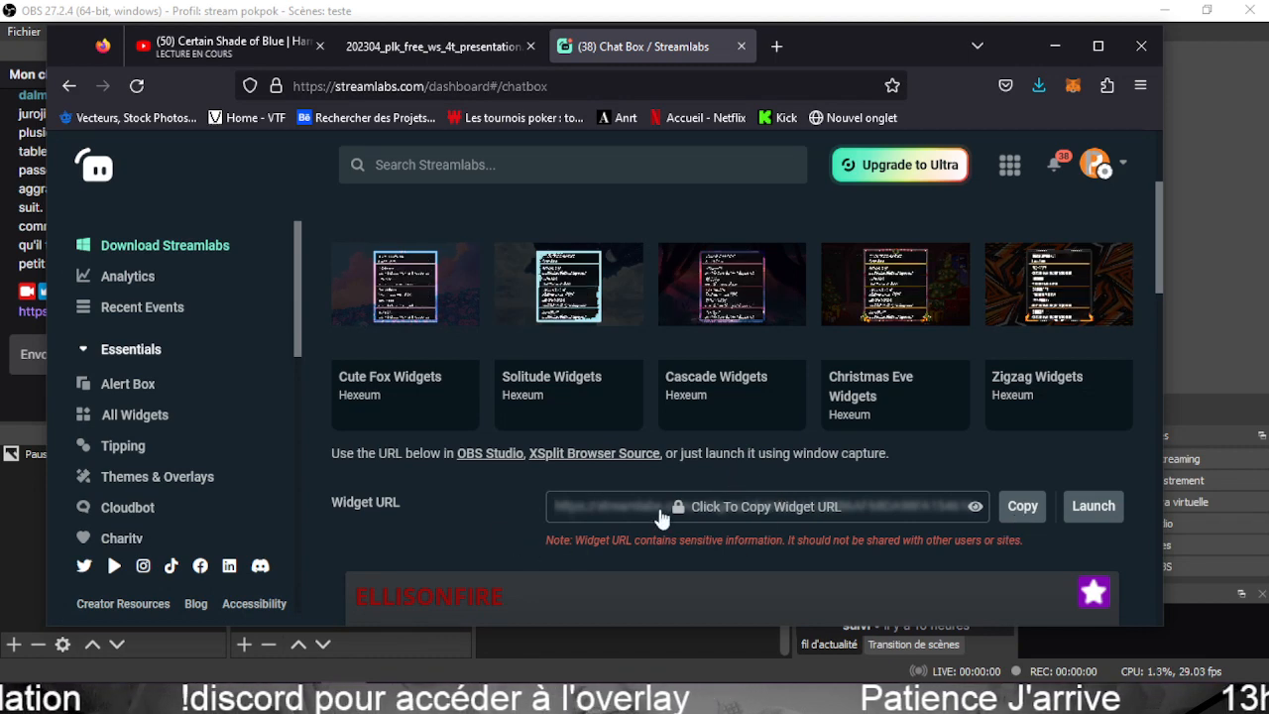
{"action": "left_click", "coordinate": [1023, 507]}
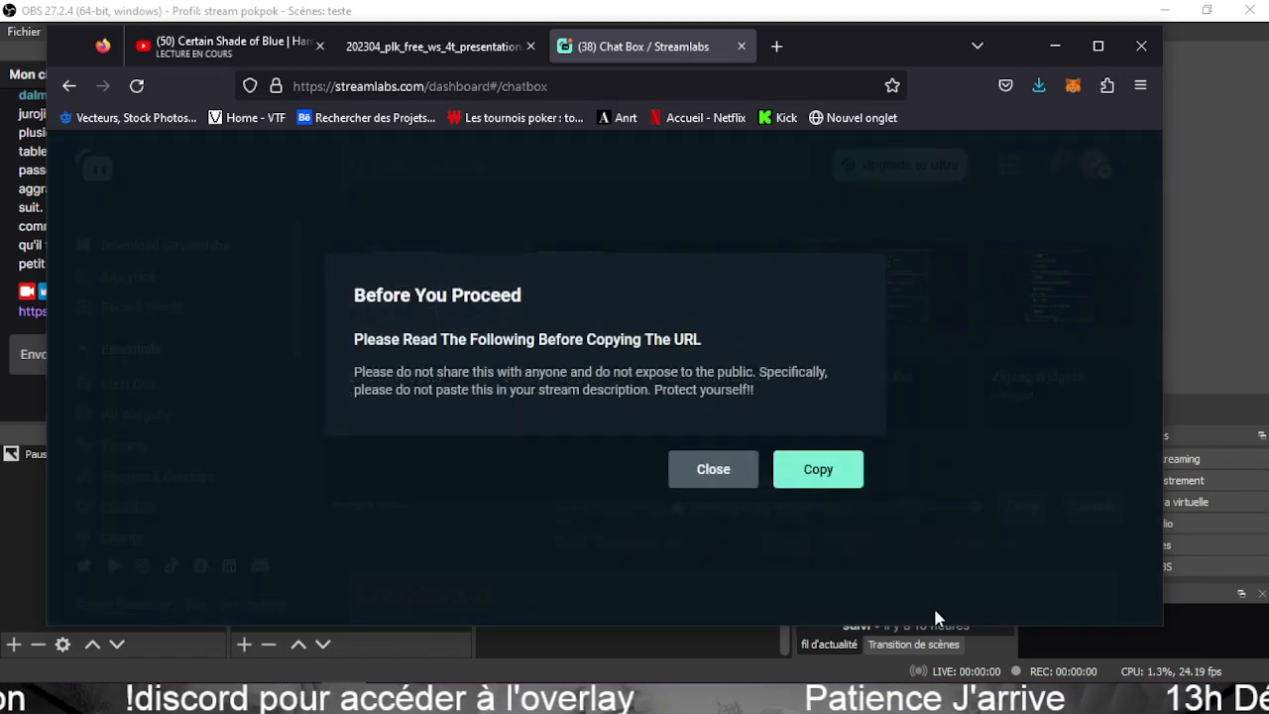
{"action": "left_click", "coordinate": [850, 482]}
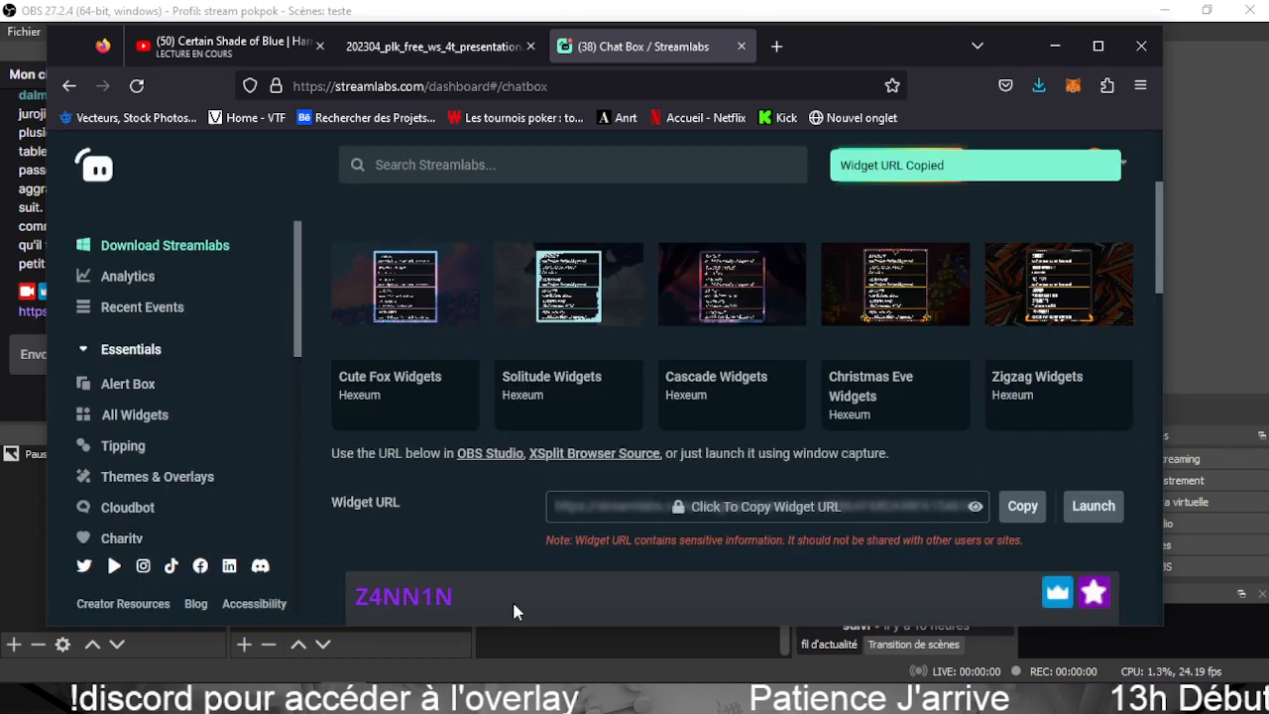
{"action": "left_click_drag", "start_coordinate": [898, 46], "coordinate": [2, 106]}
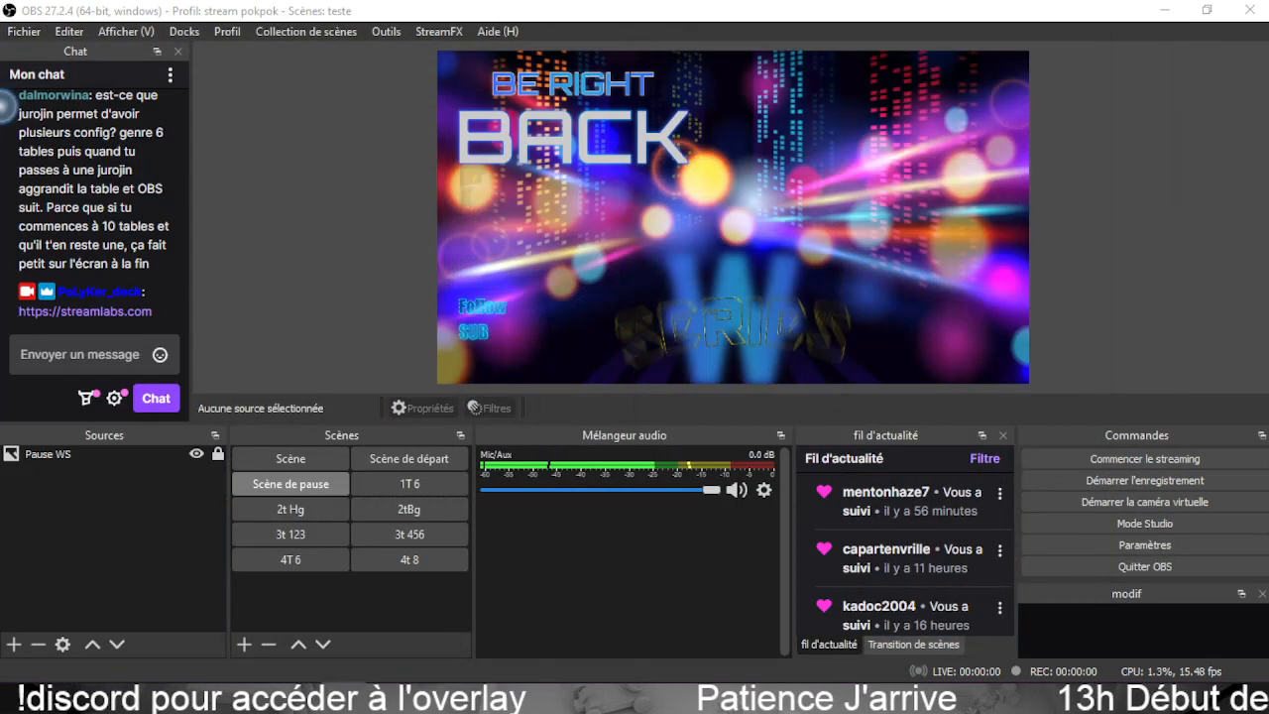
Add a new browser source named Chat to the pause scene and link it to the chat widget URL.
{"action": "left_click", "coordinate": [19, 647]}
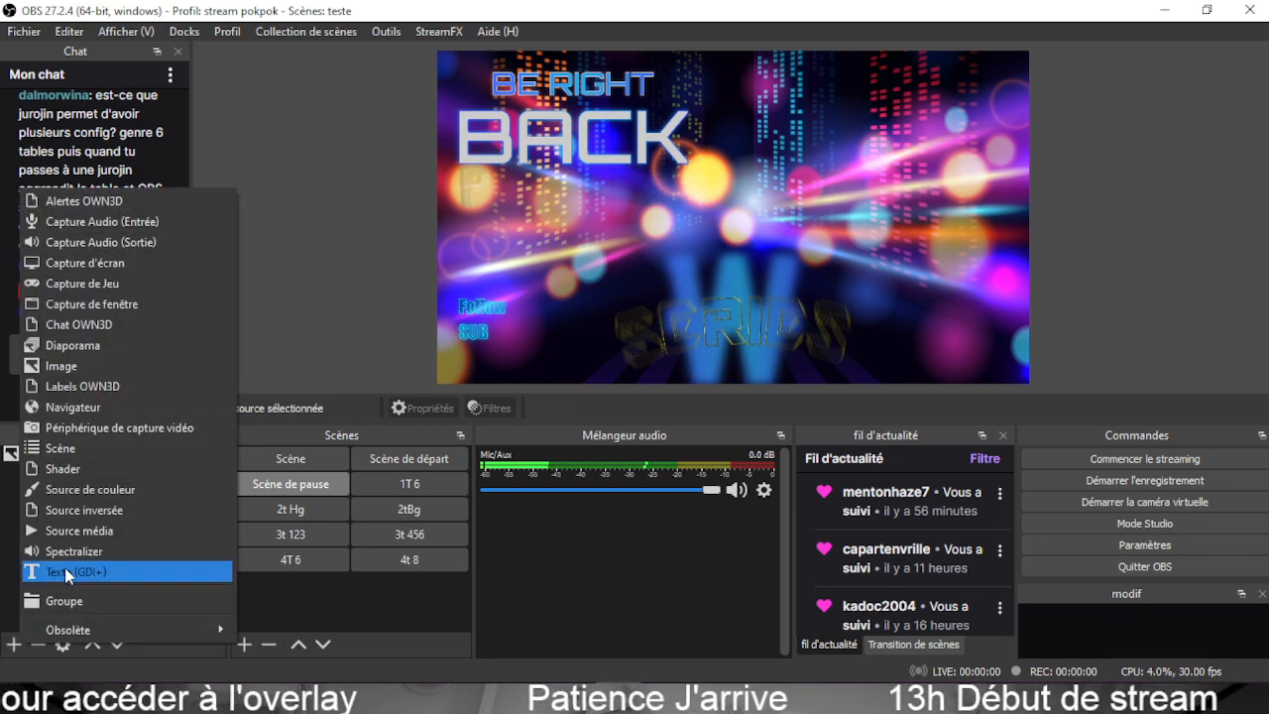
{"action": "left_click", "coordinate": [89, 407]}
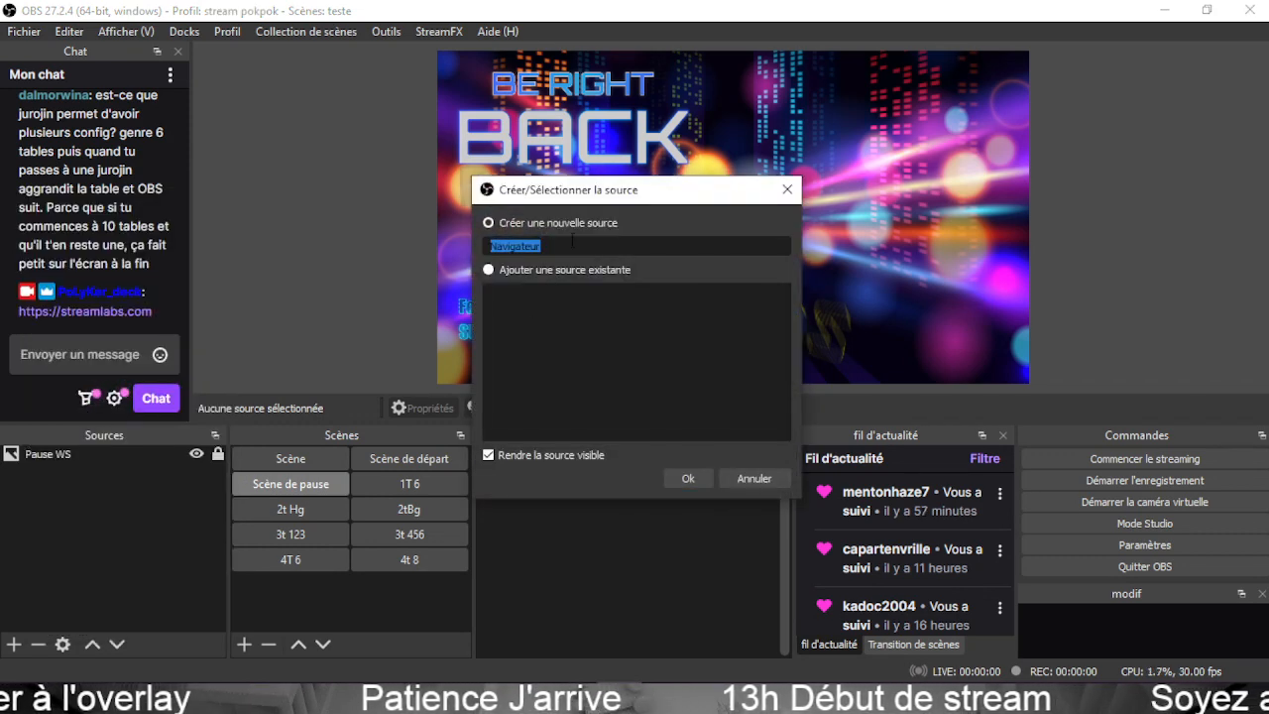
{"action": "type", "text": "Chat"}
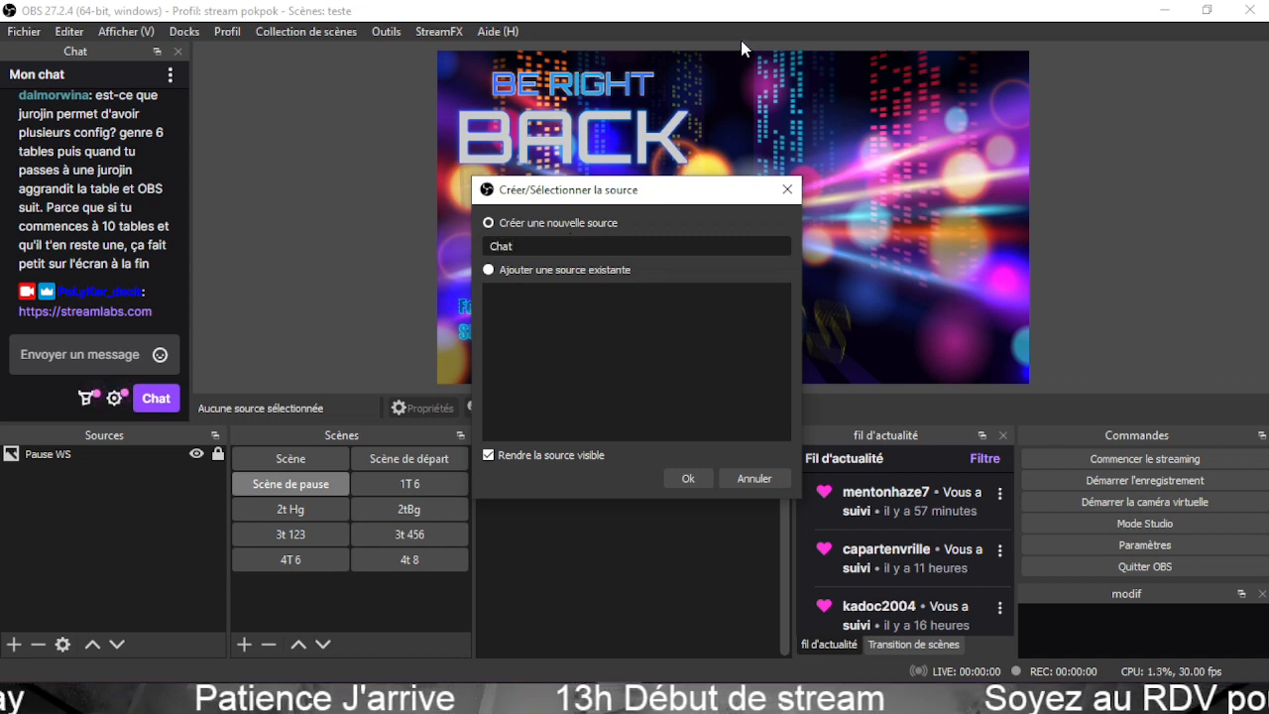
{"action": "left_click", "coordinate": [689, 479]}
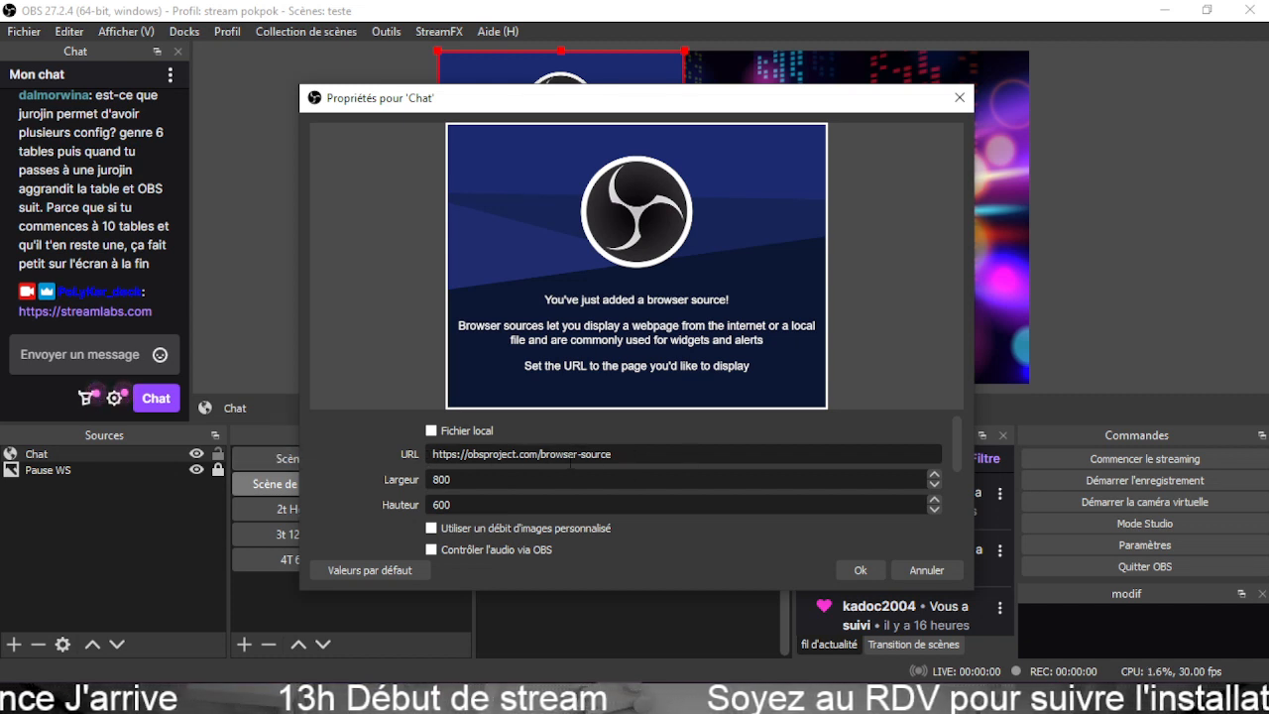
{"action": "left_click_drag", "start_coordinate": [749, 107], "coordinate": [0, 298]}
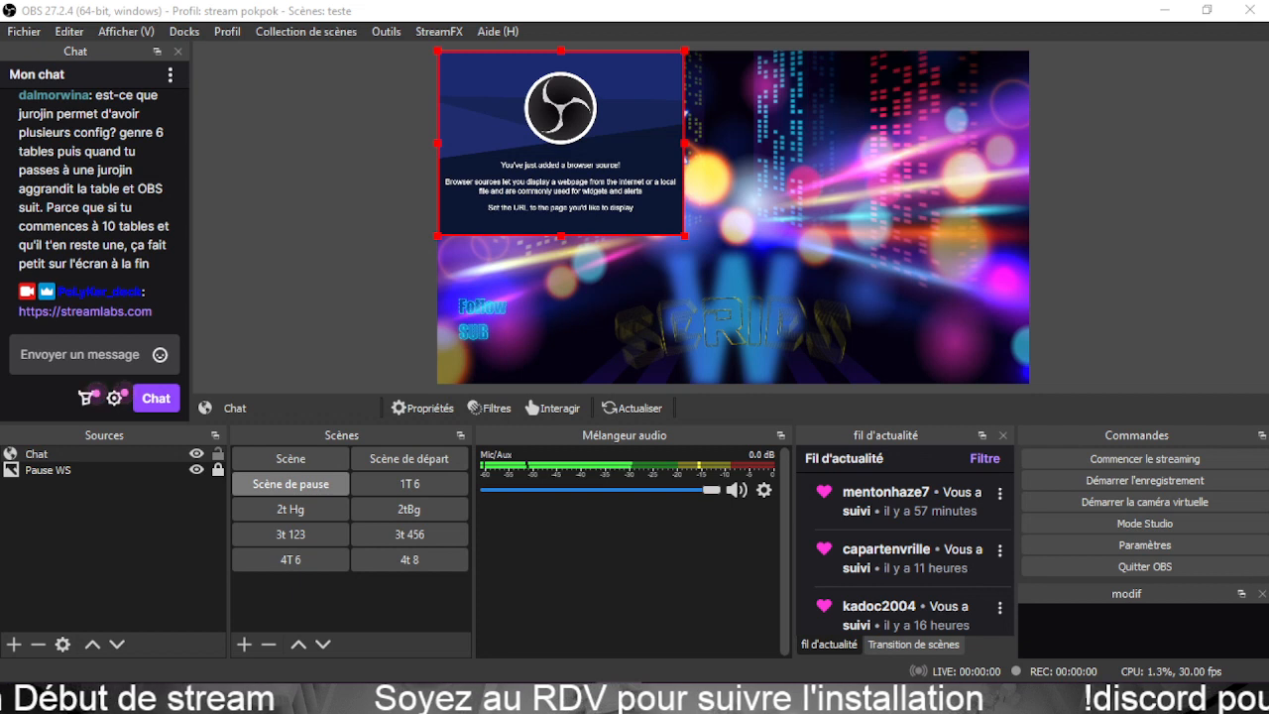
{"action": "key", "text": "Return"}
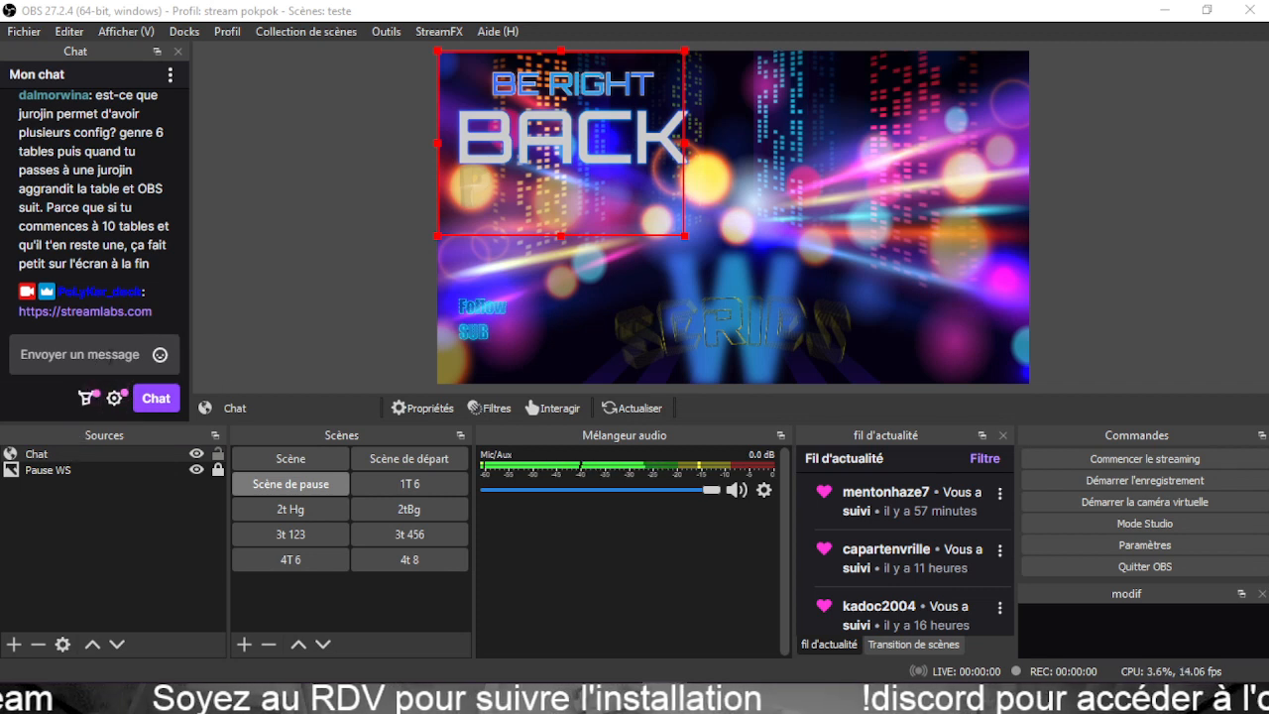
Send the test messages "nghvghv" and "!discord" in the stream chat.
{"action": "left_click", "coordinate": [101, 352]}
{"action": "type", "text": "nghvghv"}
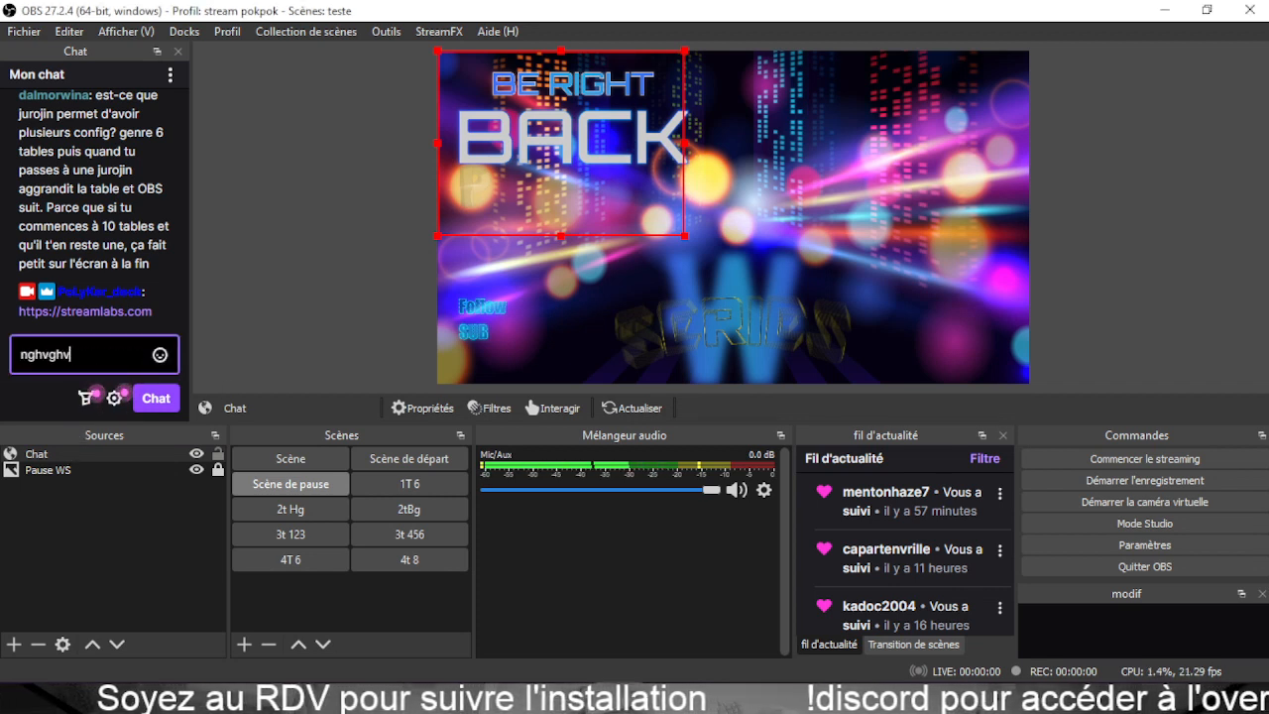
{"action": "key", "text": "Return"}
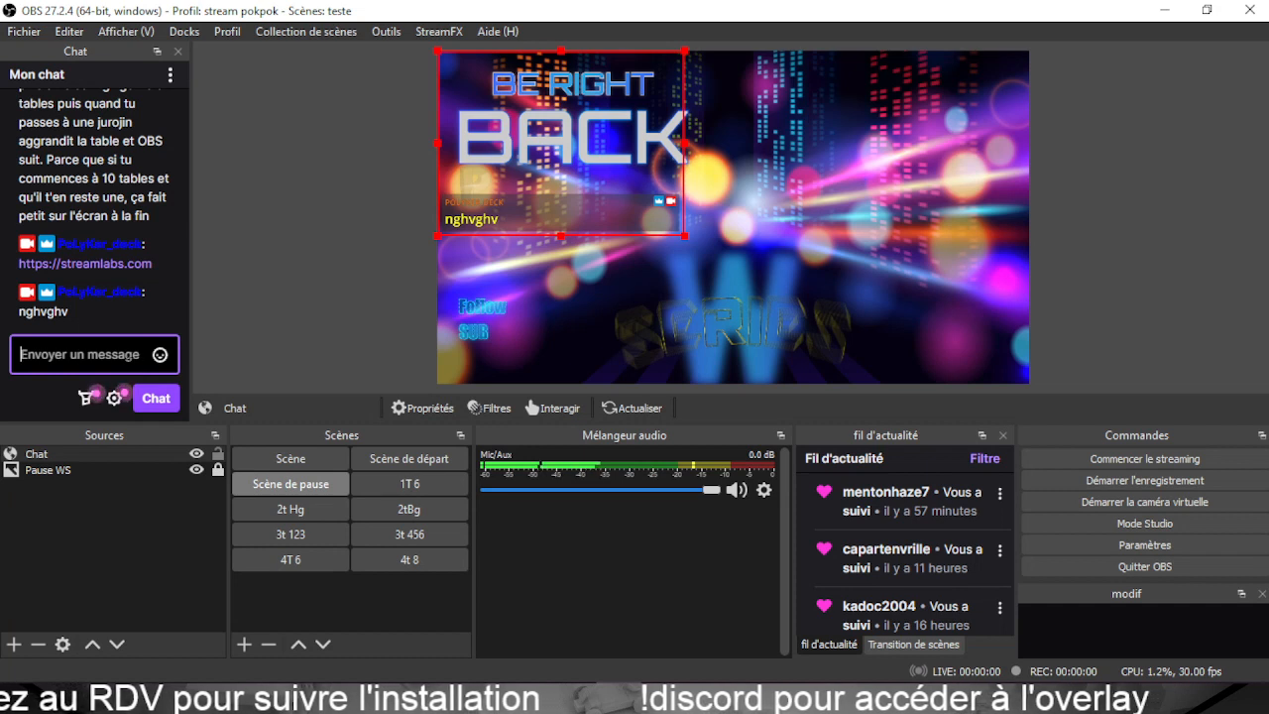
{"action": "type", "text": "t"}
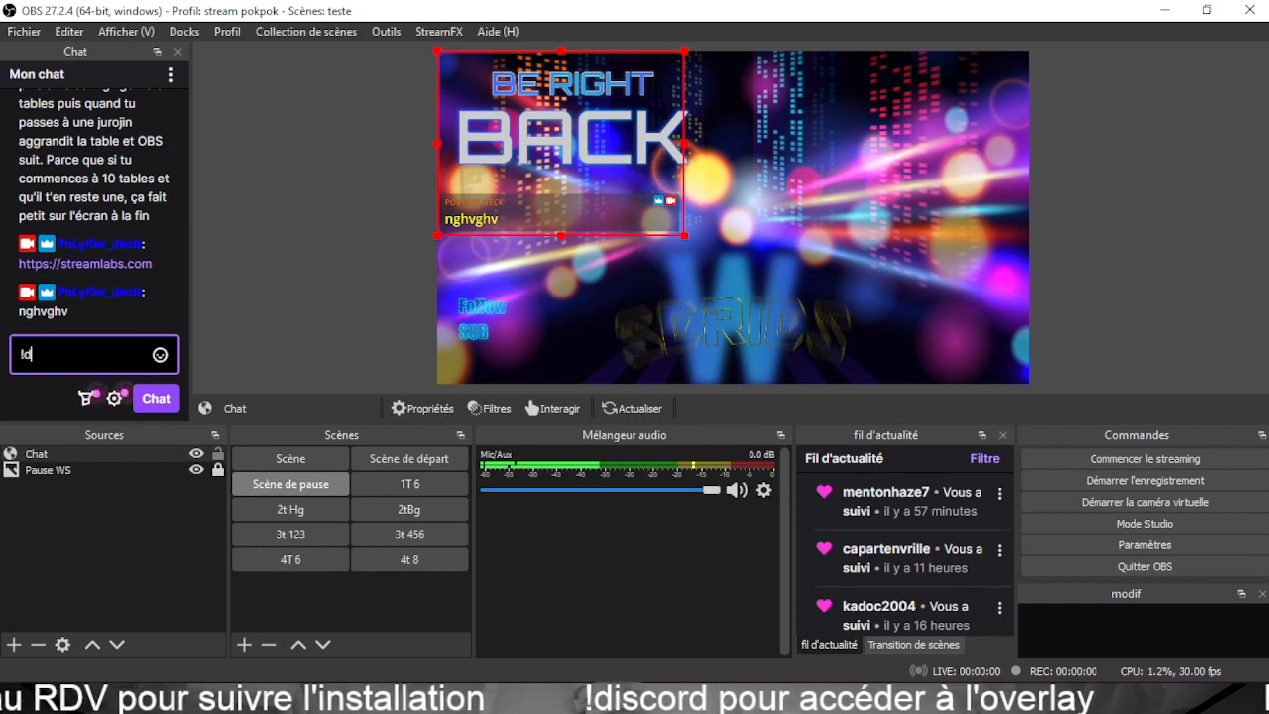
{"action": "type", "text": "discord"}
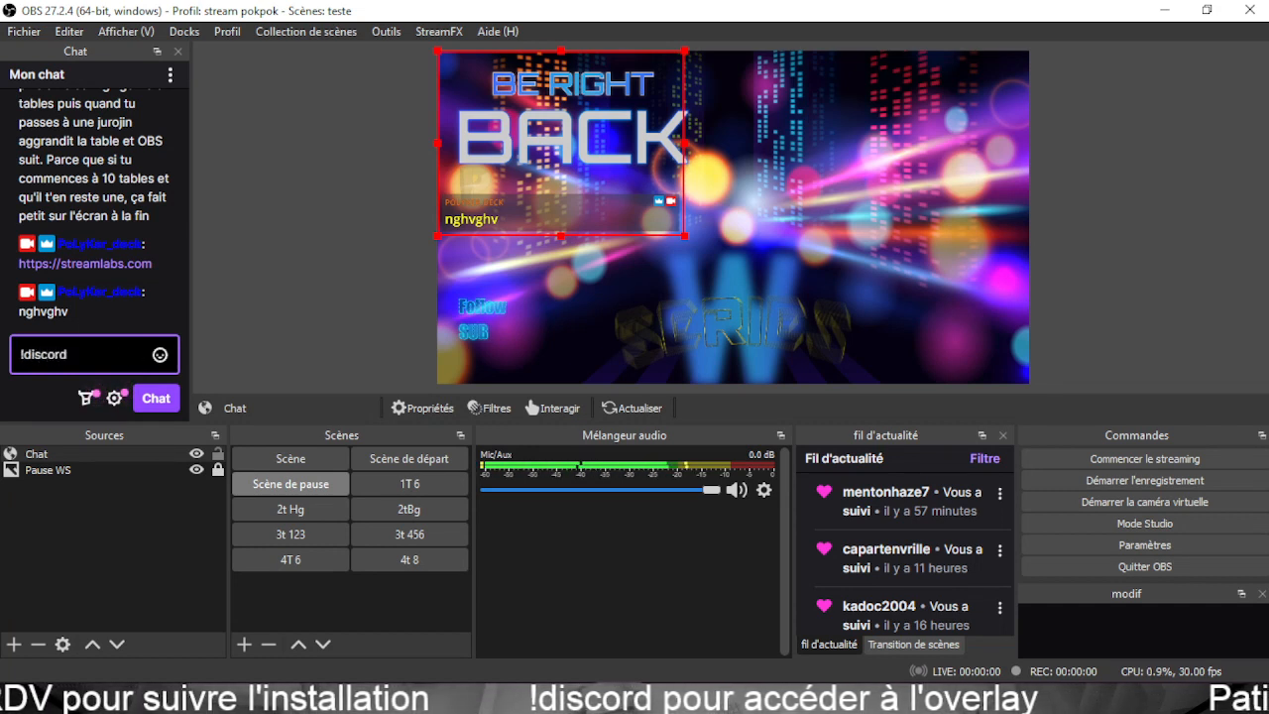
{"action": "key", "text": "Return"}
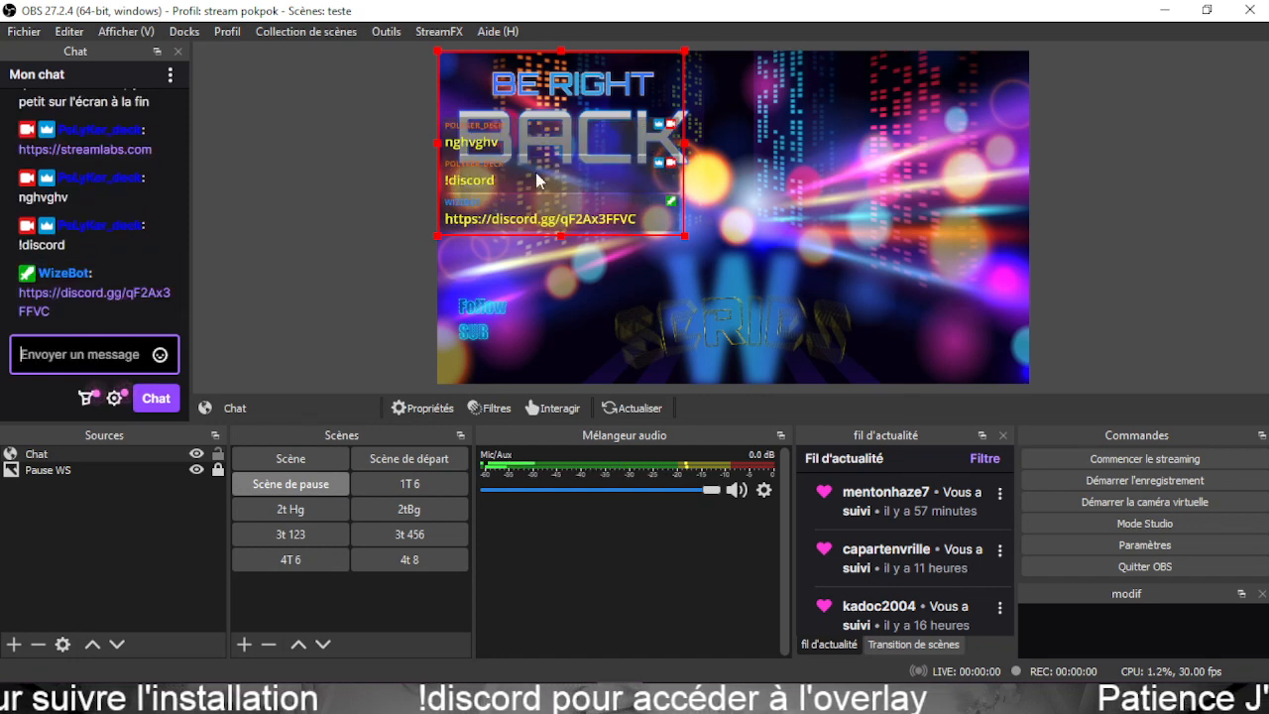
Move the Chat overlay to the empty right half of the pause scene's canvas and scale it down slightly.
{"action": "left_click_drag", "start_coordinate": [536, 177], "coordinate": [833, 256]}
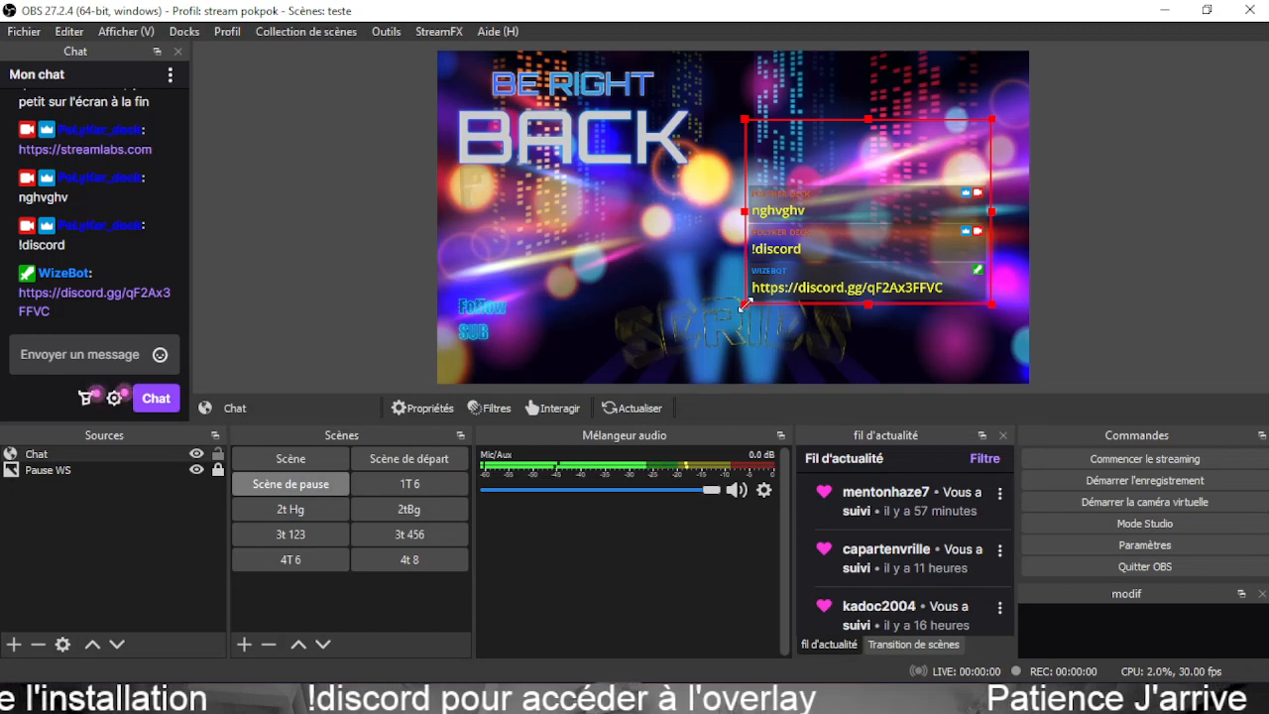
{"action": "left_click_drag", "start_coordinate": [744, 304], "coordinate": [785, 278]}
{"action": "left_click_drag", "start_coordinate": [933, 251], "coordinate": [935, 213]}
{"action": "left_click", "coordinate": [1097, 255]}
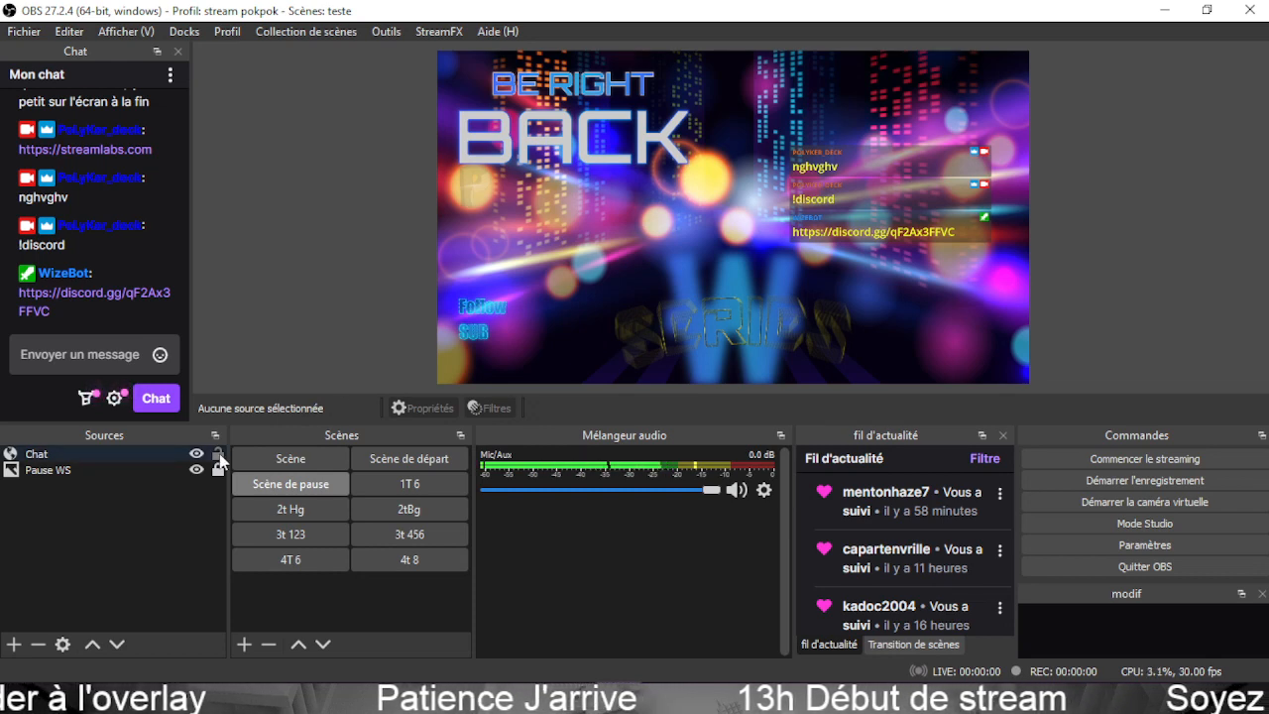
Copy the Chat source into scene 1T 6 as a reference, with that scene's Ecranc total source hidden.
{"action": "right_click", "coordinate": [49, 458]}
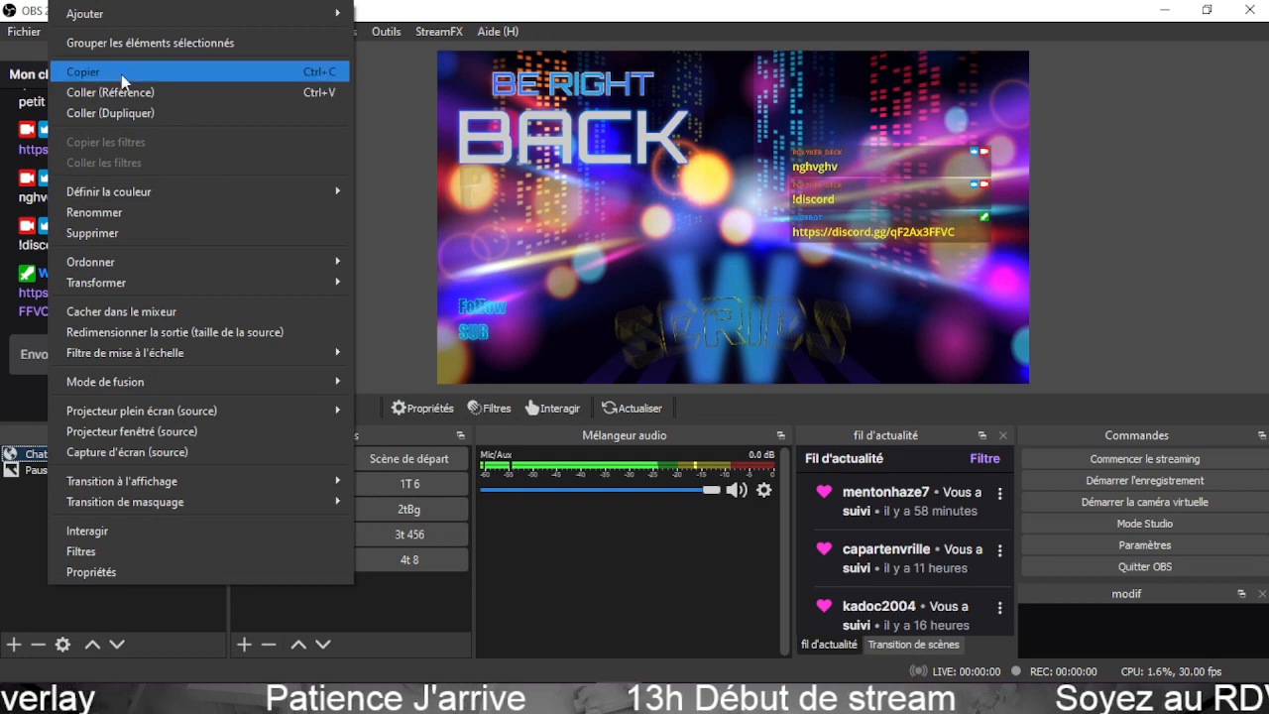
{"action": "left_click", "coordinate": [121, 74]}
{"action": "left_click", "coordinate": [380, 486]}
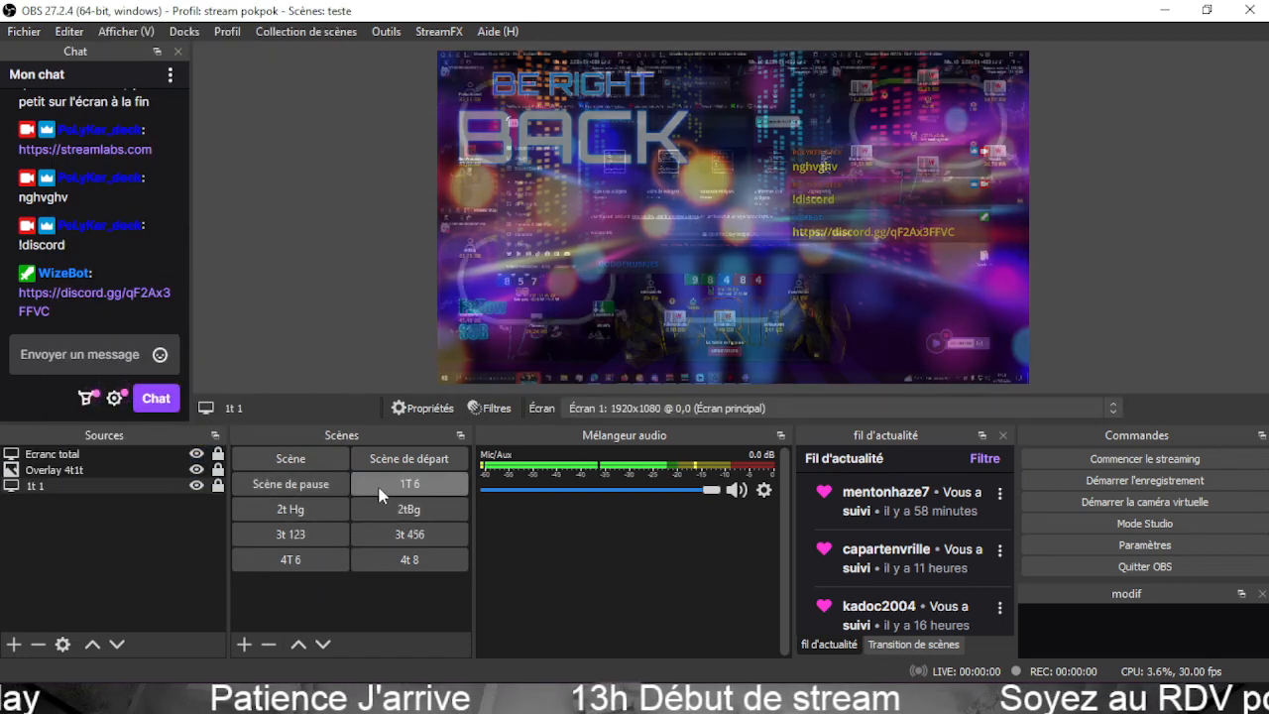
{"action": "left_click", "coordinate": [197, 453]}
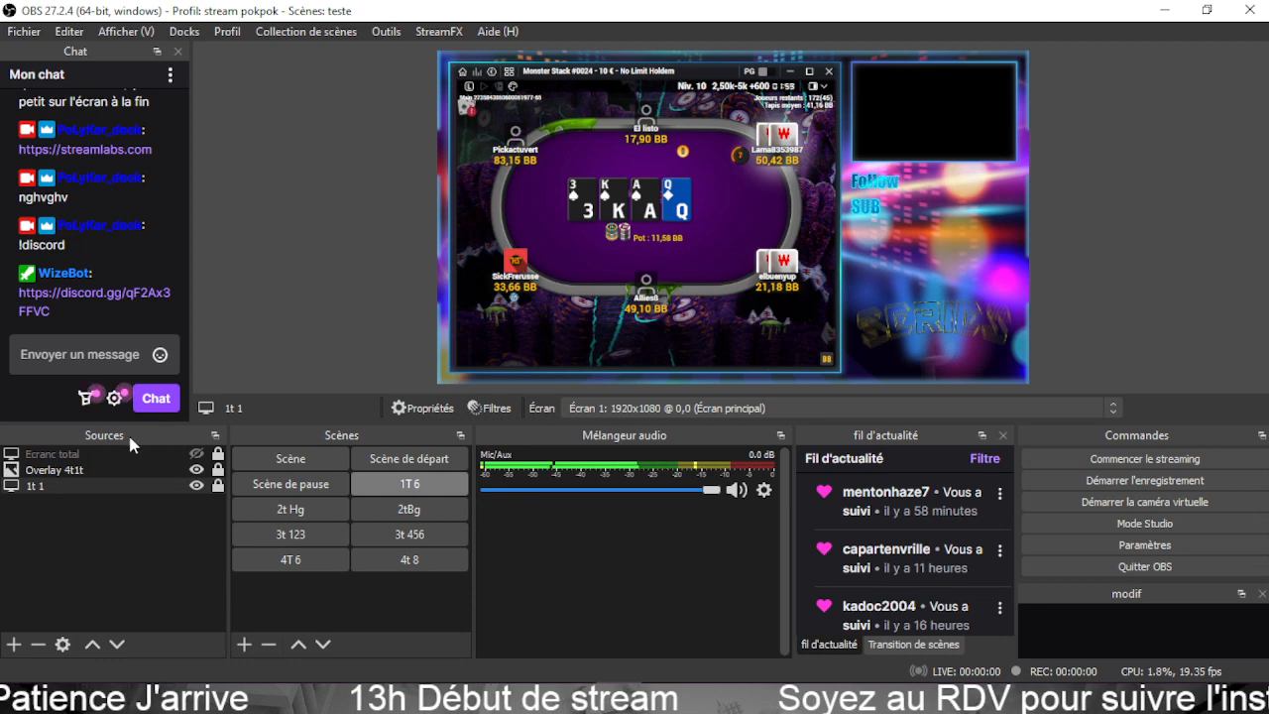
{"action": "right_click", "coordinate": [137, 546]}
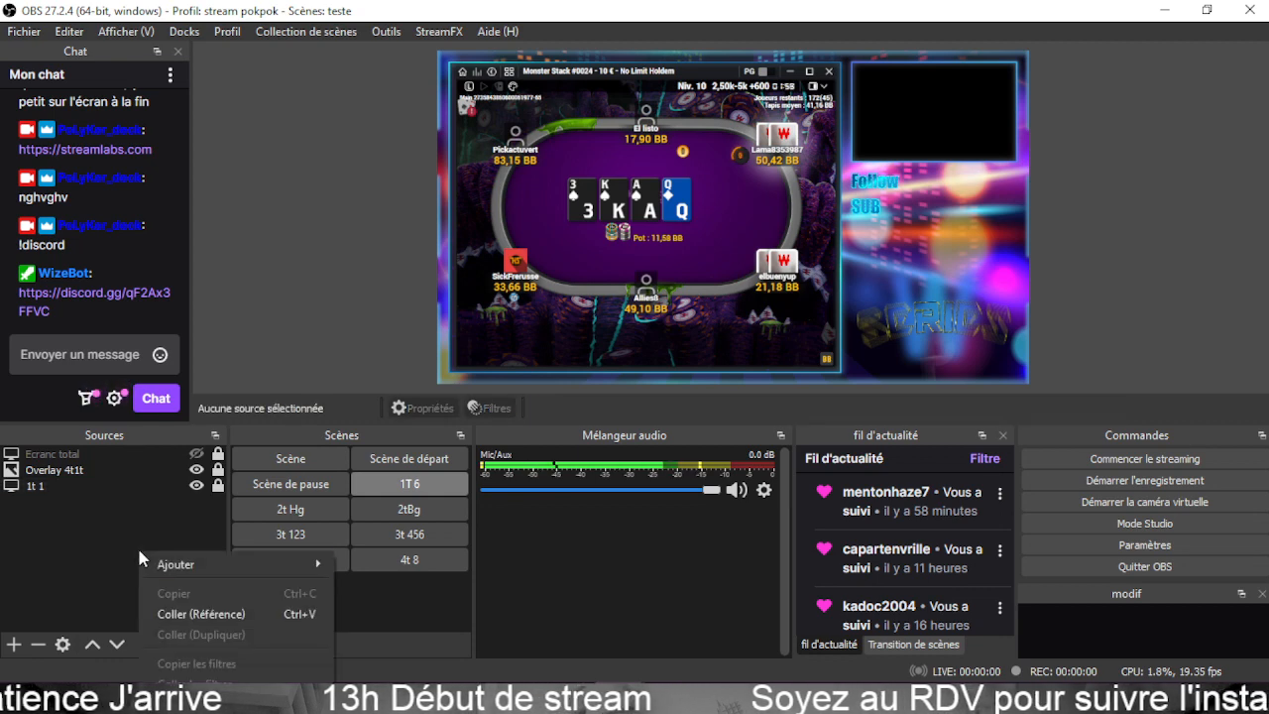
{"action": "left_click", "coordinate": [179, 611]}
Position the Chat overlay below the Follow SUB text in scene 1T 6 and scale it to the width of the webcam frame.
{"action": "left_click_drag", "start_coordinate": [934, 276], "coordinate": [935, 302]}
{"action": "left_click_drag", "start_coordinate": [823, 208], "coordinate": [859, 236]}
{"action": "left_click_drag", "start_coordinate": [890, 313], "coordinate": [888, 318]}
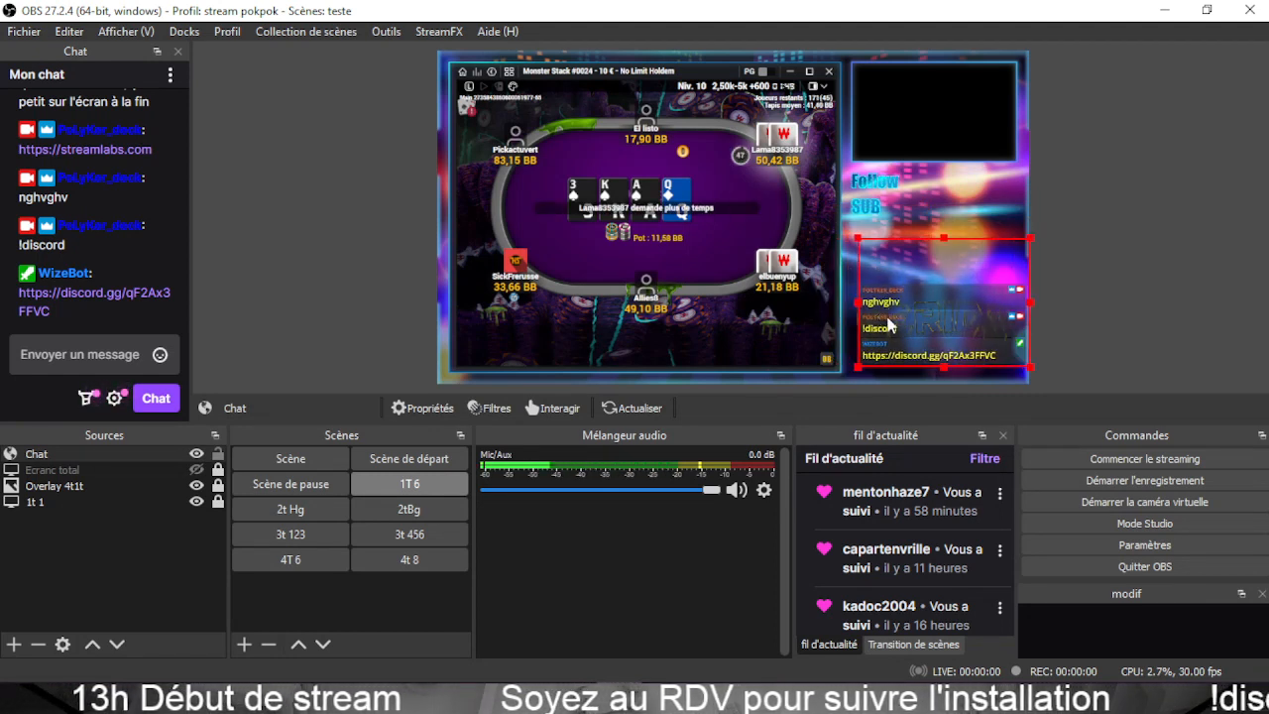
{"action": "key", "text": "Left"}
{"action": "key", "text": "Left"}
{"action": "key", "text": "Left"}
{"action": "key", "text": "Left"}
{"action": "key", "text": "Left"}
{"action": "key", "text": "Left"}
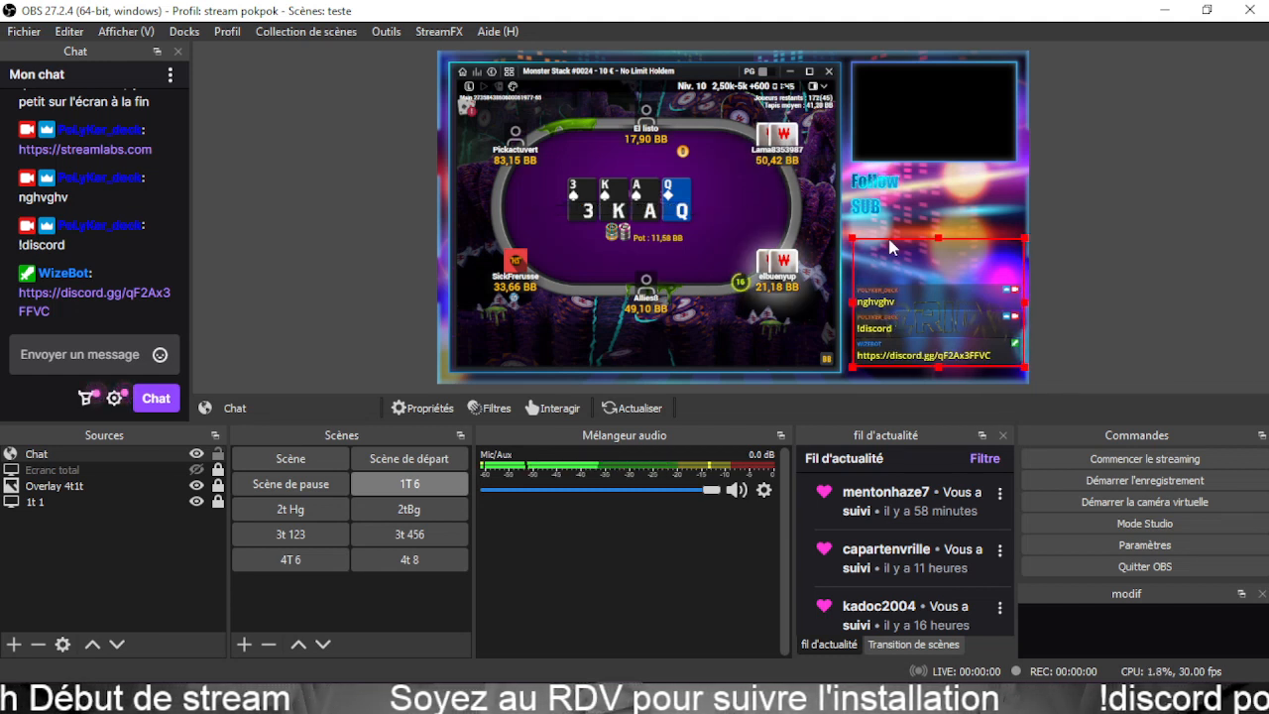
{"action": "left_click_drag", "start_coordinate": [851, 235], "coordinate": [847, 231]}
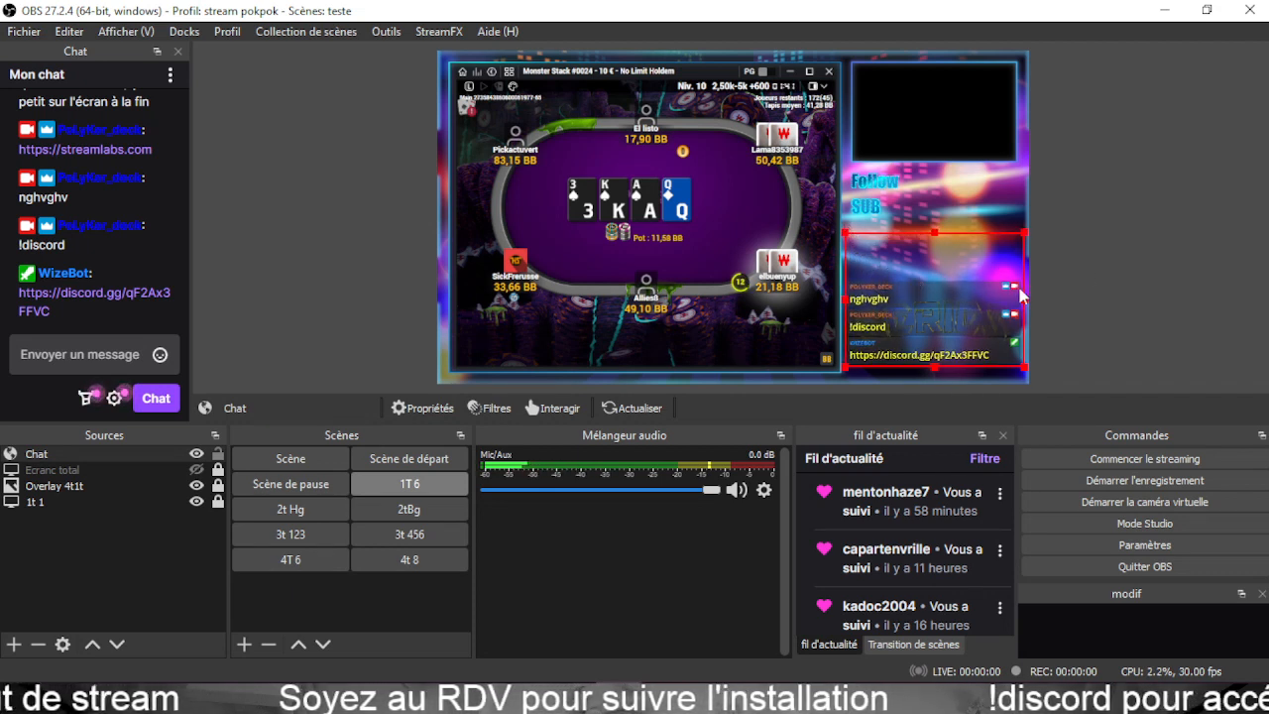
{"action": "left_click", "coordinate": [1094, 278]}
Nudge the Chat overlay slightly right and down to fit the lower corner of scene 1T 6.
{"action": "left_click", "coordinate": [984, 365]}
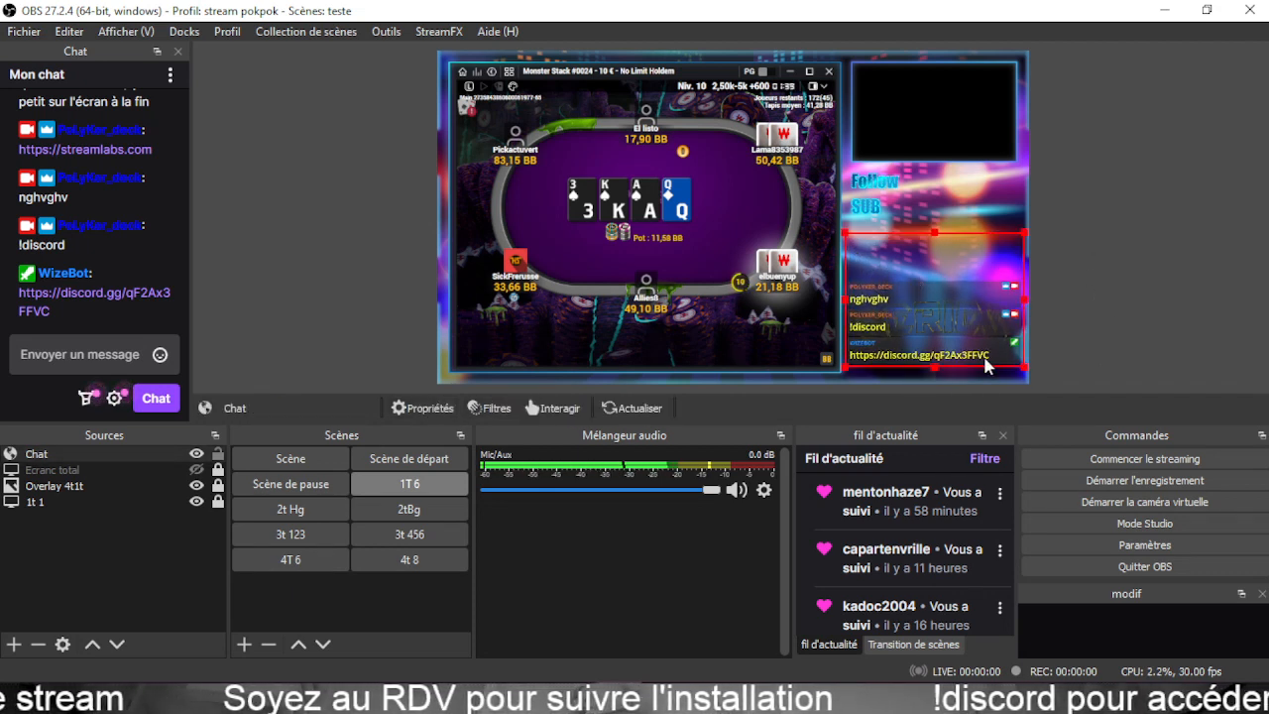
{"action": "key", "text": "Right"}
{"action": "key", "text": "Right"}
{"action": "key", "text": "Right"}
{"action": "key", "text": "Right"}
{"action": "key", "text": "Right"}
{"action": "key", "text": "Down"}
{"action": "key", "text": "Down"}
{"action": "key", "text": "Down"}
{"action": "left_click_drag", "start_coordinate": [984, 359], "coordinate": [985, 364]}
{"action": "left_click", "coordinate": [1122, 289]}
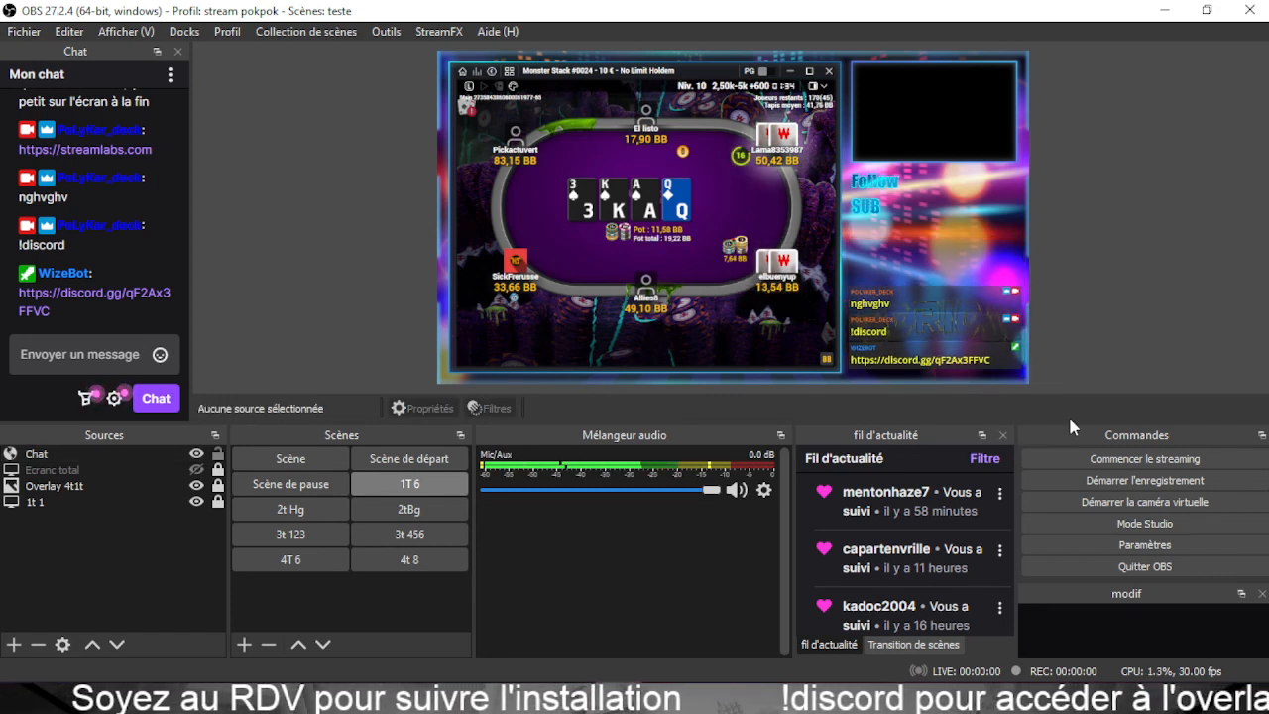
Check the layout of scene 1T 6 in a maximized windowed projector of the preview, and close it.
{"action": "left_click", "coordinate": [991, 369]}
{"action": "right_click", "coordinate": [727, 226]}
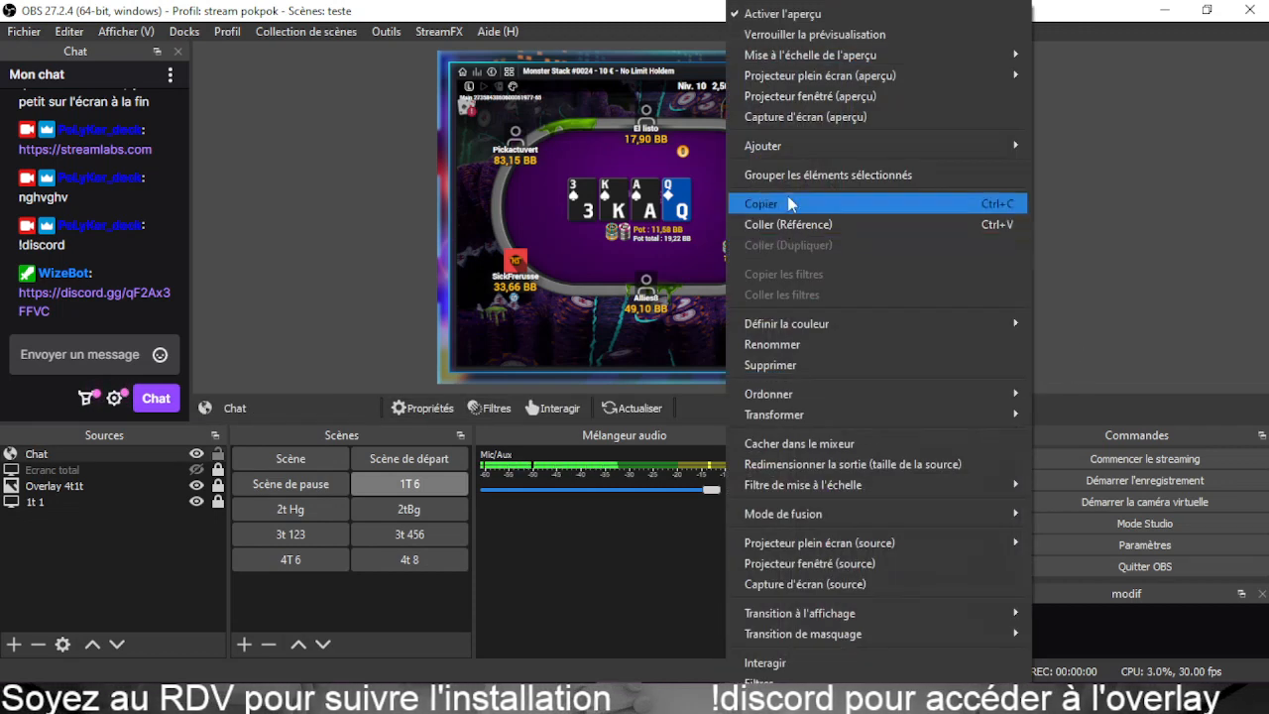
{"action": "left_click", "coordinate": [788, 106]}
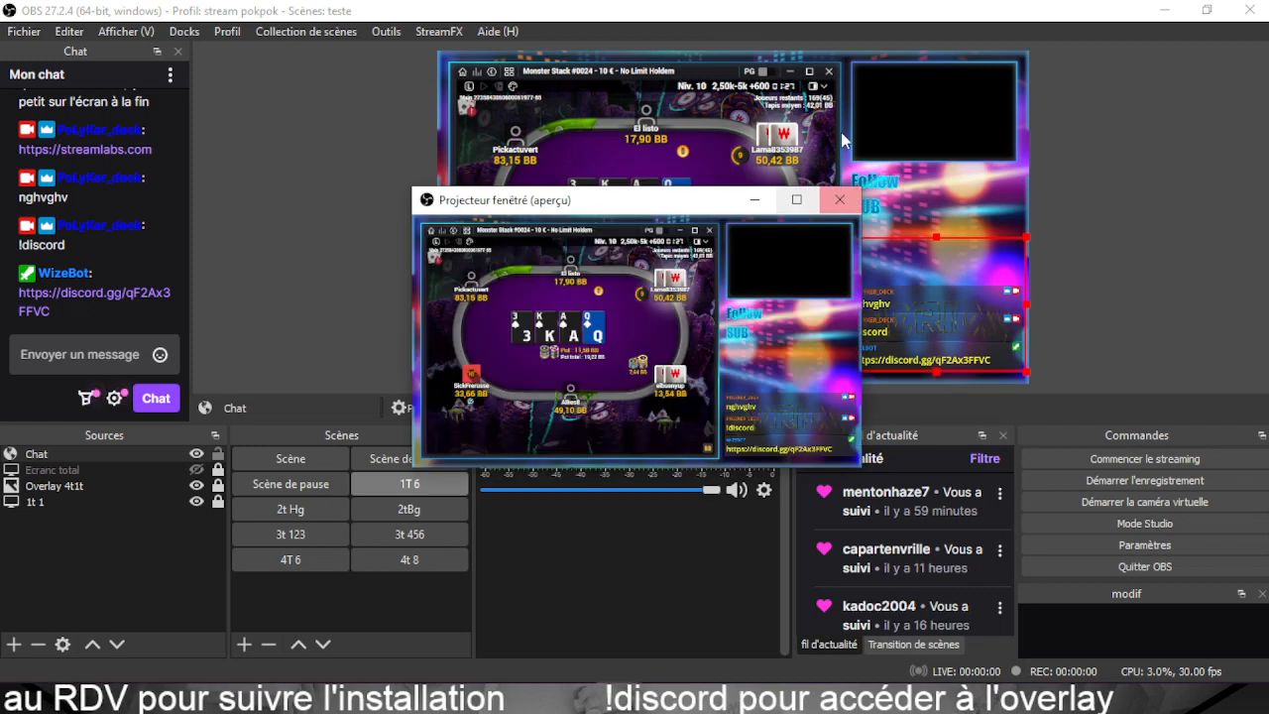
{"action": "left_click", "coordinate": [809, 197]}
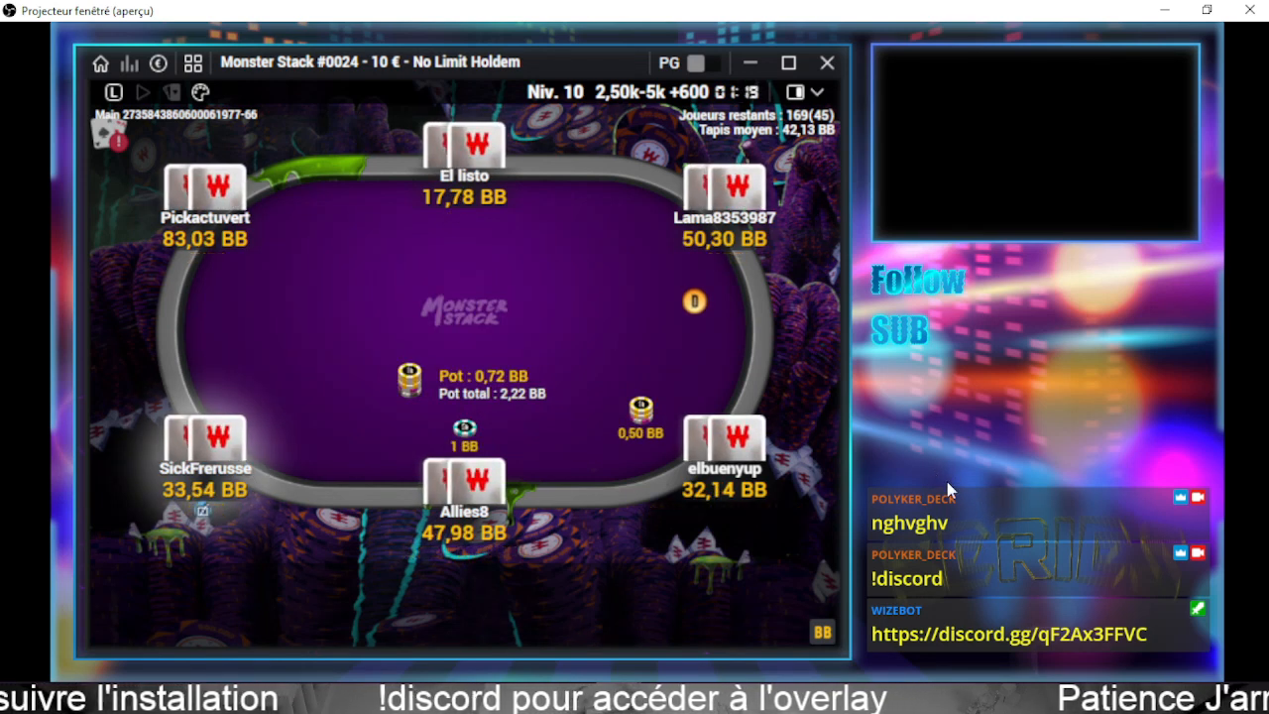
{"action": "left_click", "coordinate": [1249, 10]}
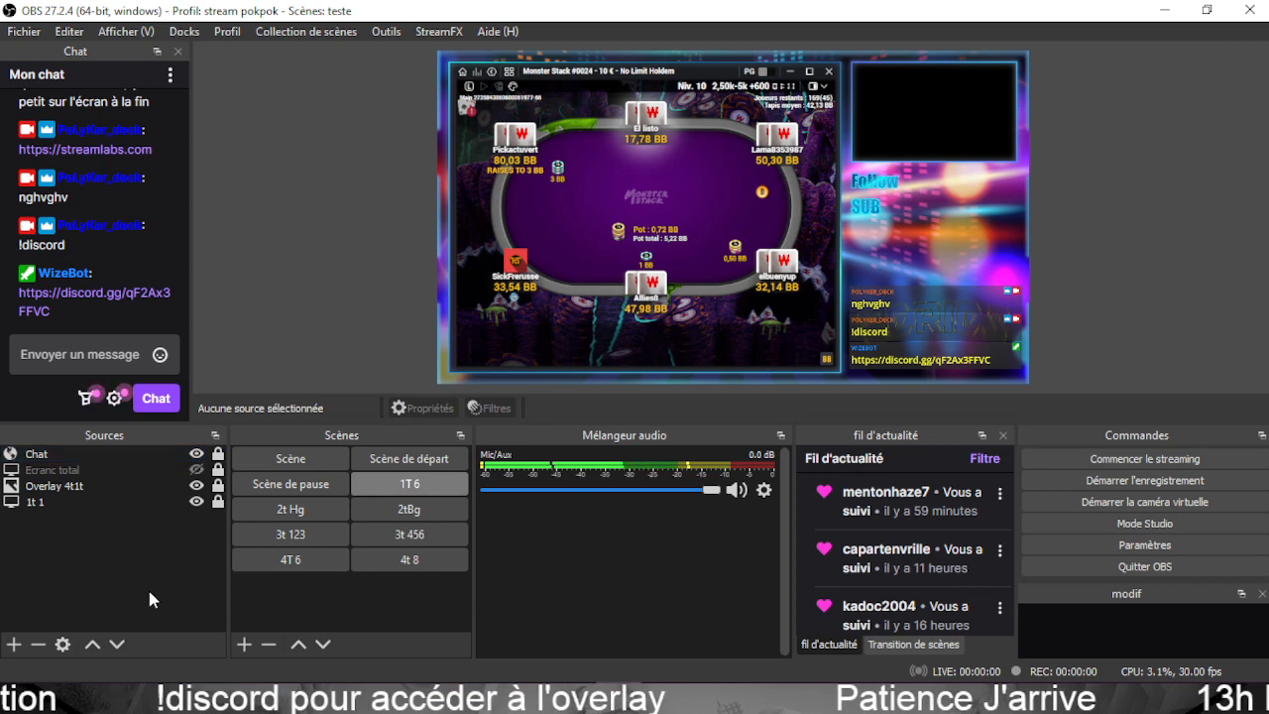
Paste the Chat source as a reference into scene 2t Hg and move it to the canvas's lower-right corner.
{"action": "left_click", "coordinate": [288, 511]}
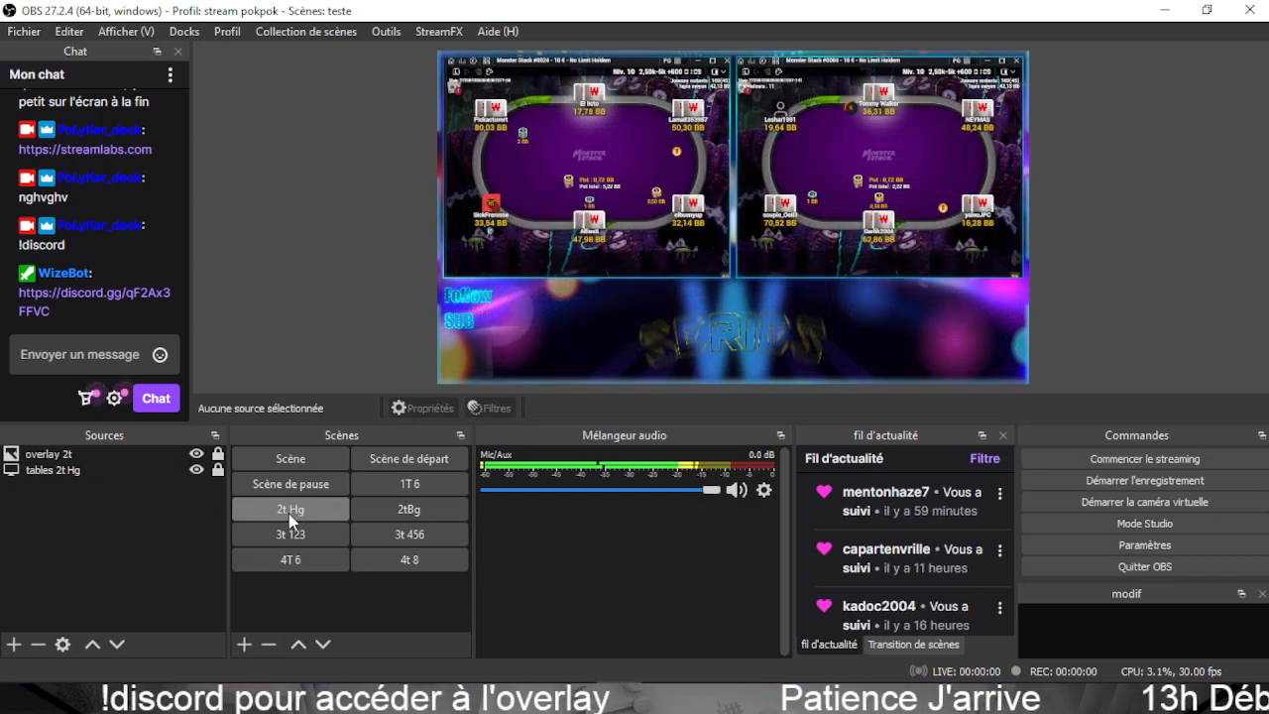
{"action": "right_click", "coordinate": [158, 517]}
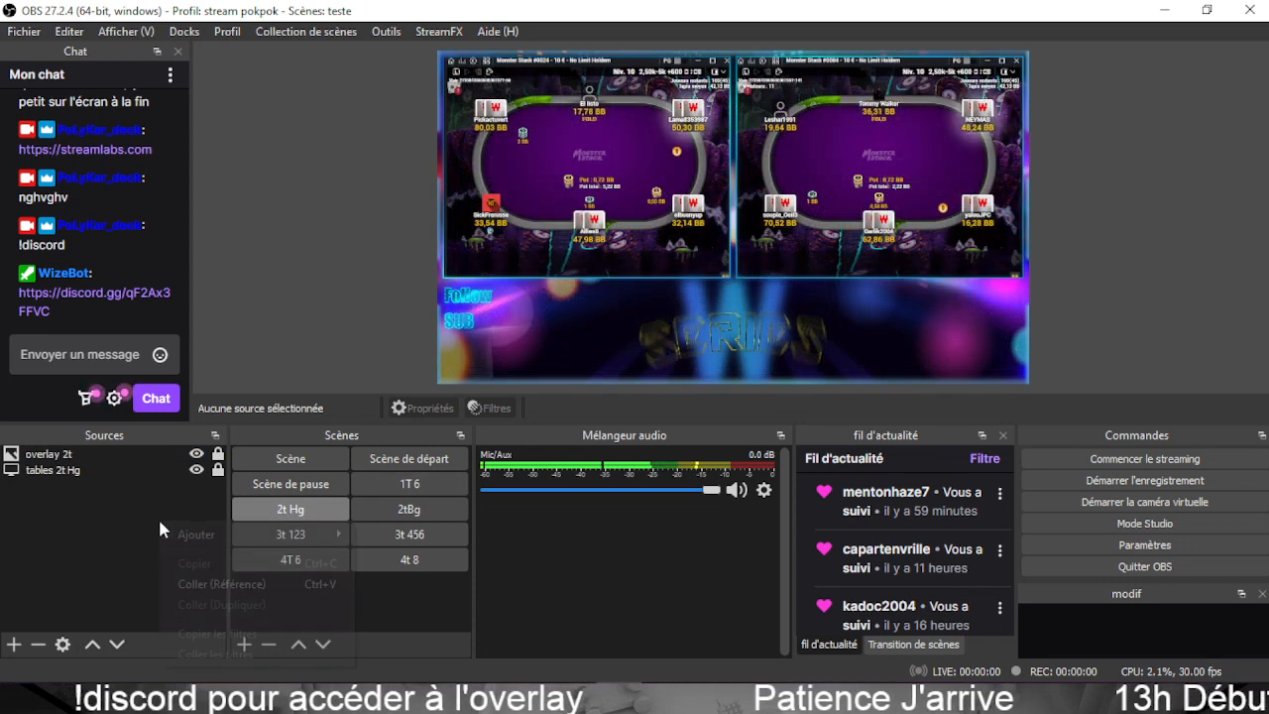
{"action": "left_click", "coordinate": [188, 583]}
{"action": "left_click_drag", "start_coordinate": [896, 218], "coordinate": [918, 314]}
{"action": "mouse_move", "coordinate": [922, 327]}
{"action": "left_mouse_down"}
{"action": "mouse_move", "coordinate": [567, 326]}
{"action": "mouse_move", "coordinate": [967, 327]}
{"action": "mouse_move", "coordinate": [904, 331]}
{"action": "mouse_move", "coordinate": [924, 334]}
{"action": "left_mouse_up"}
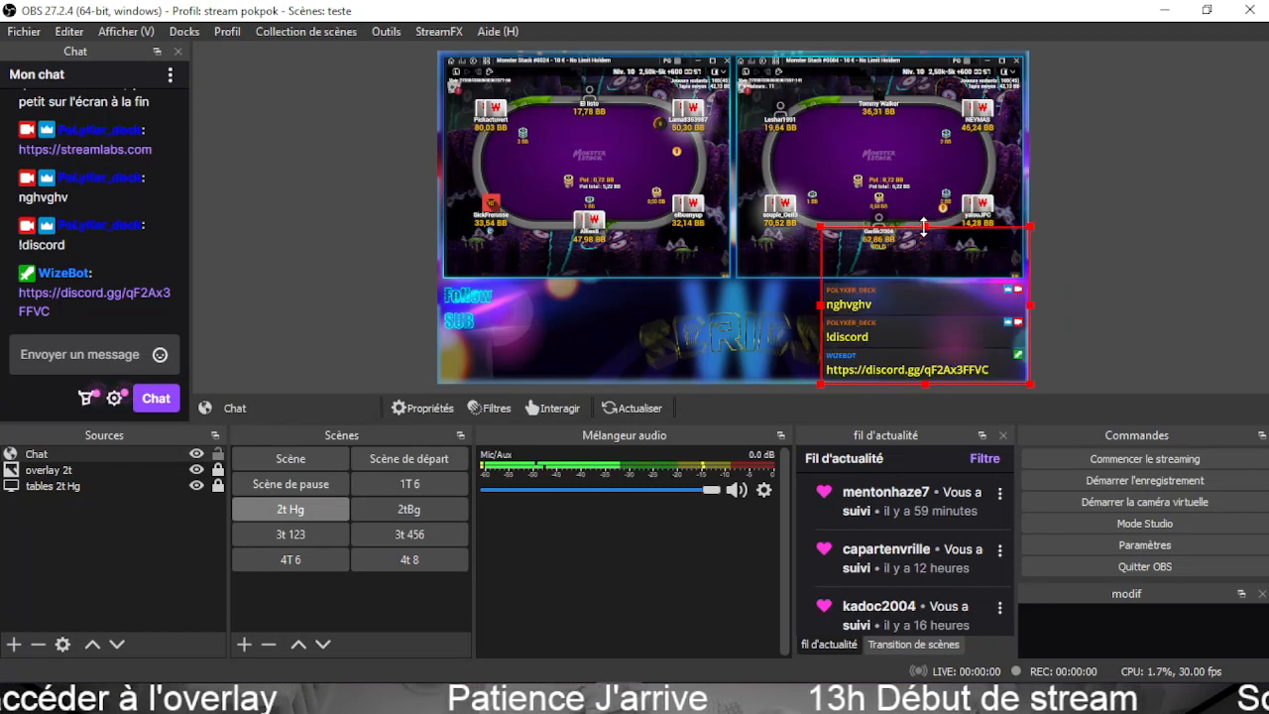
Crop the top of the Chat overlay down to the tables' lower edge, using the test message "coucou" to check the fit.
{"action": "left_click_drag", "start_coordinate": [923, 227], "coordinate": [934, 270]}
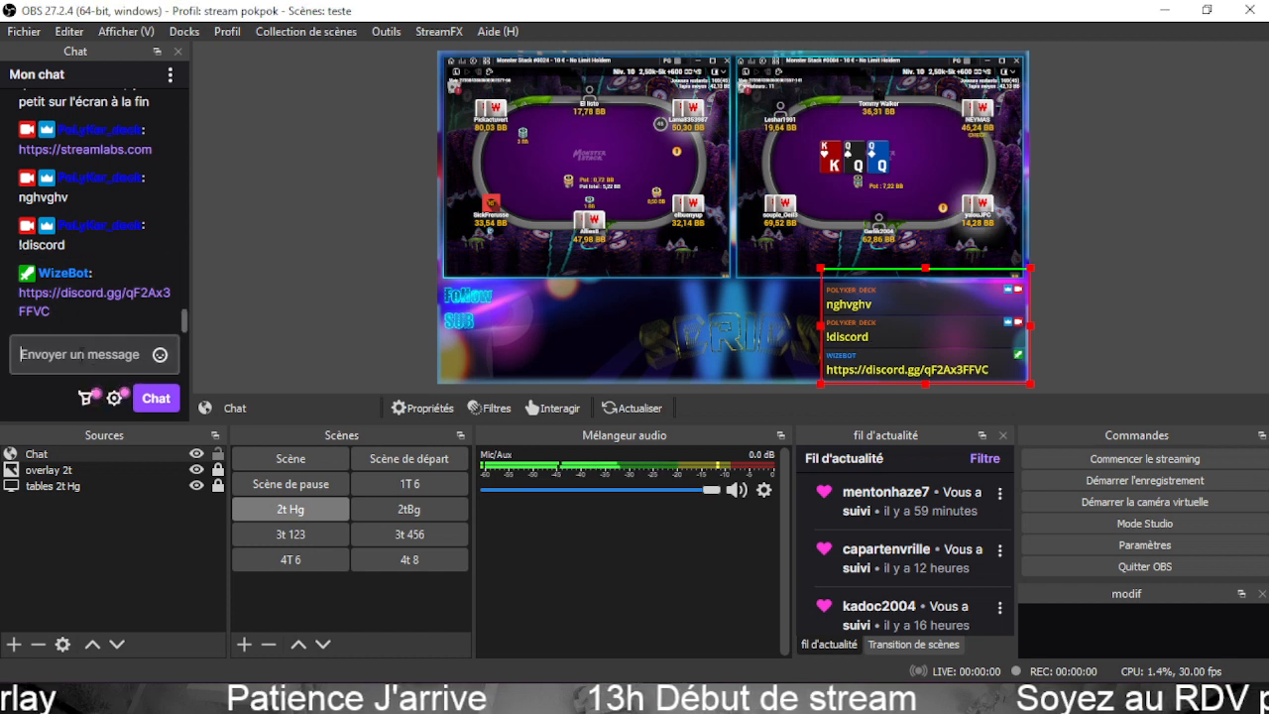
{"action": "left_click", "coordinate": [79, 354]}
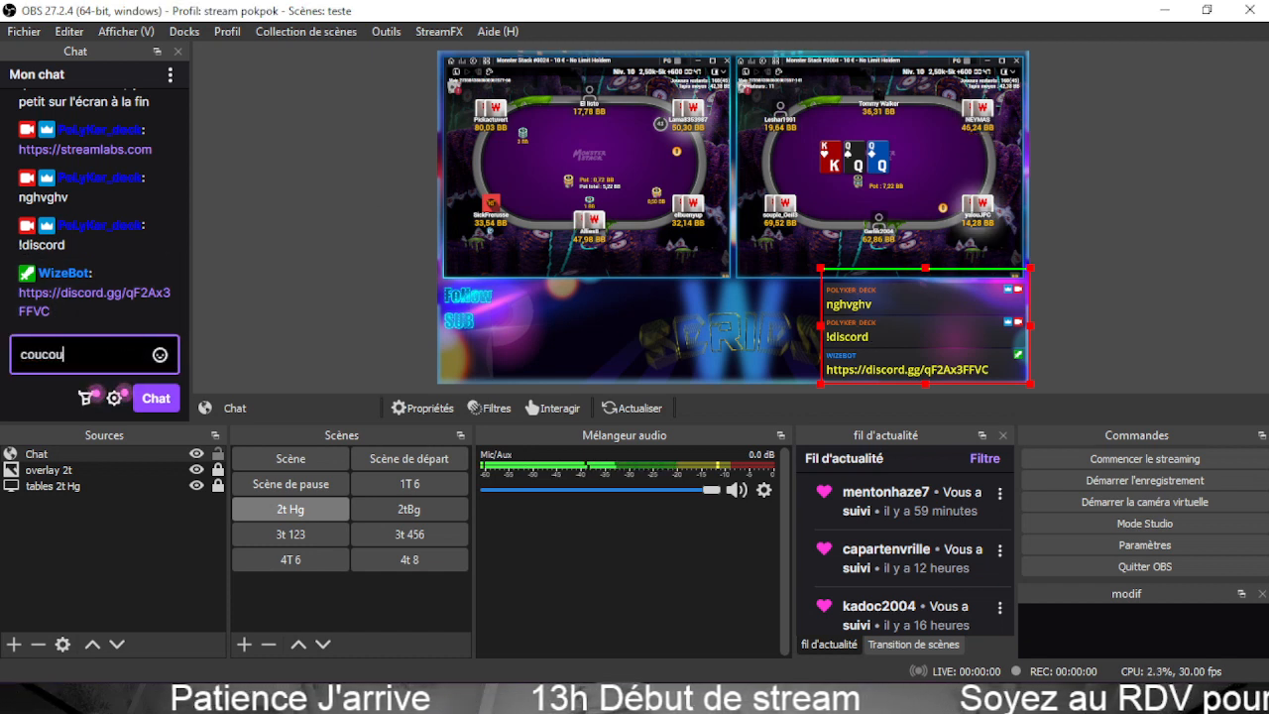
{"action": "key", "text": "Return"}
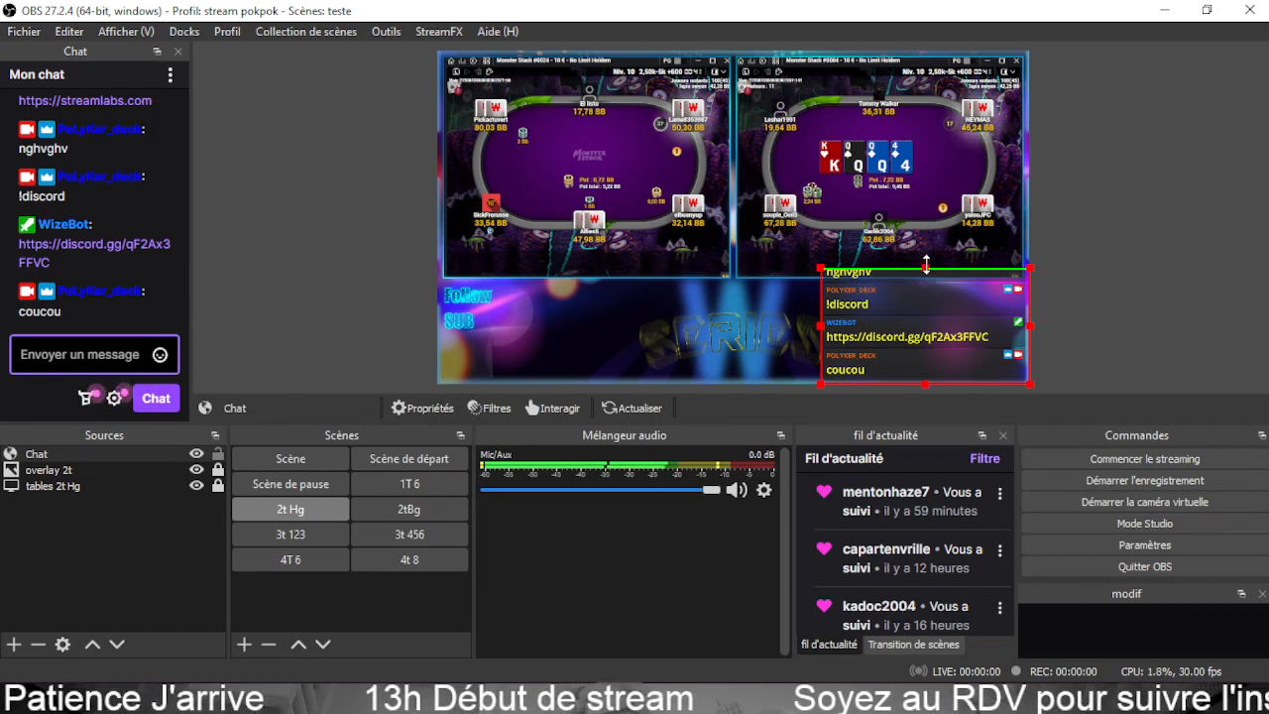
{"action": "left_click_drag", "start_coordinate": [925, 264], "coordinate": [927, 271]}
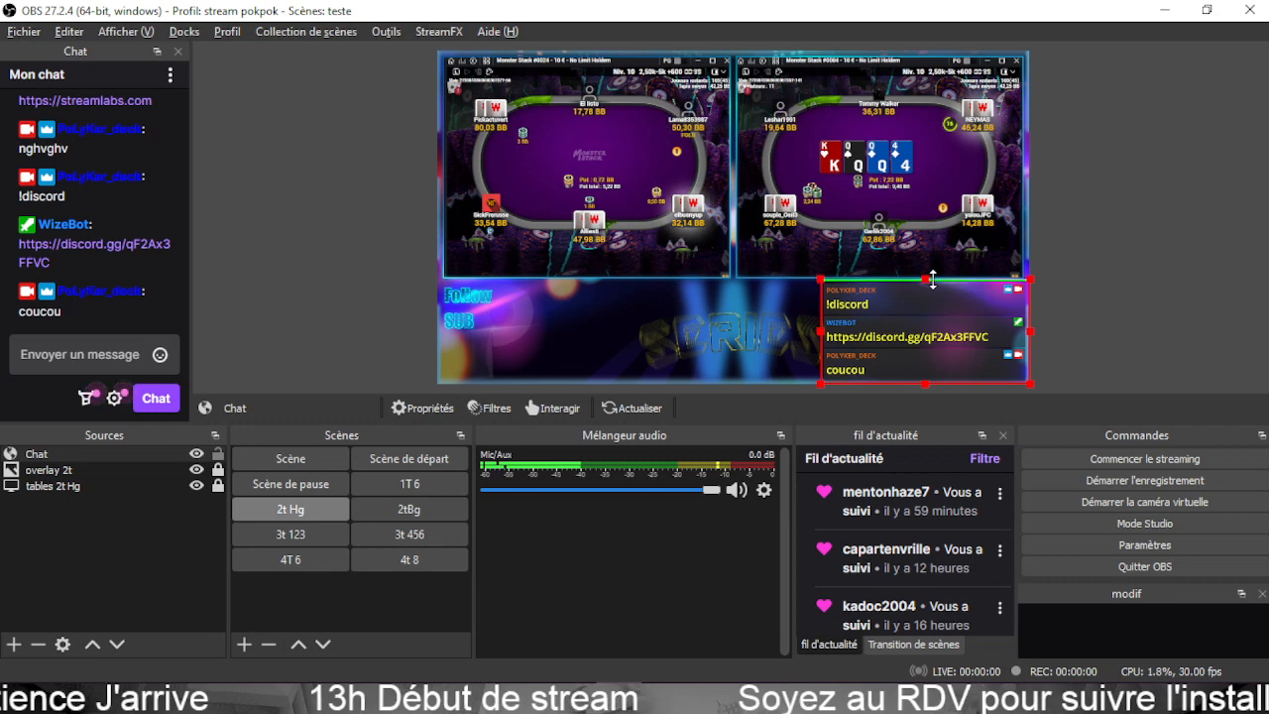
Check the layout of scene 2t Hg in a maximized windowed projector of the preview, and close it.
{"action": "right_click", "coordinate": [644, 258]}
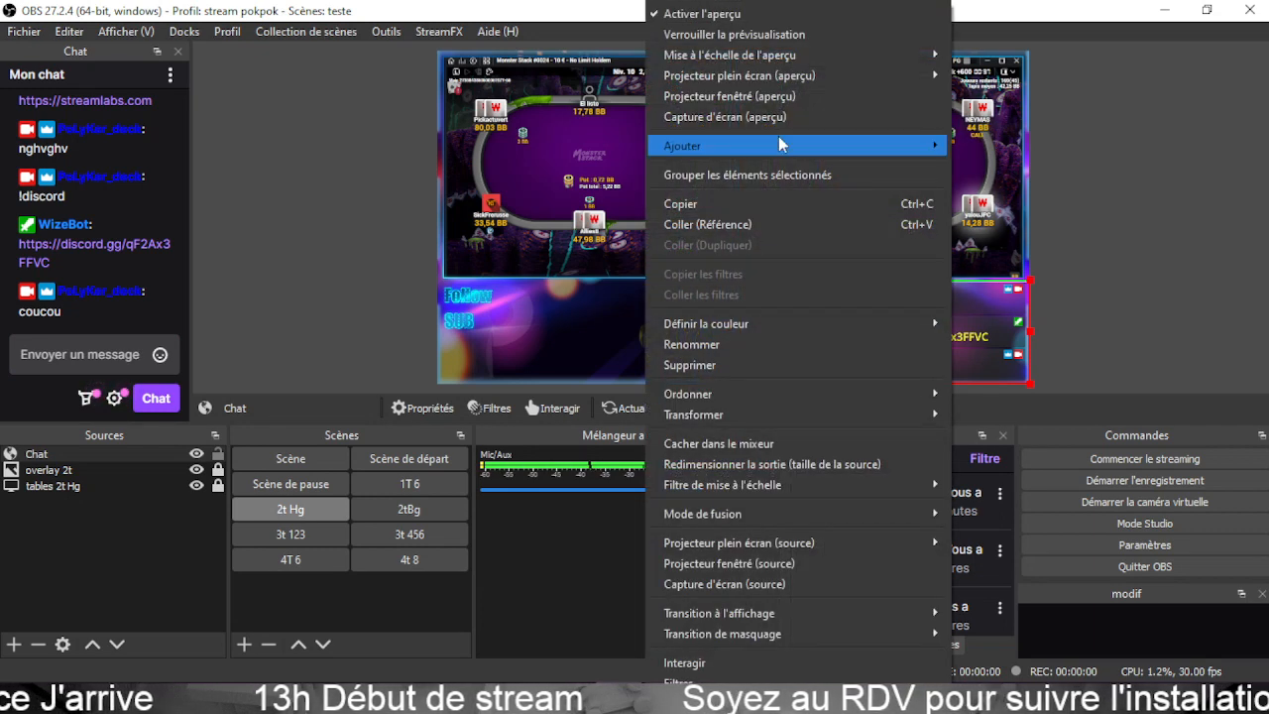
{"action": "left_click", "coordinate": [758, 97]}
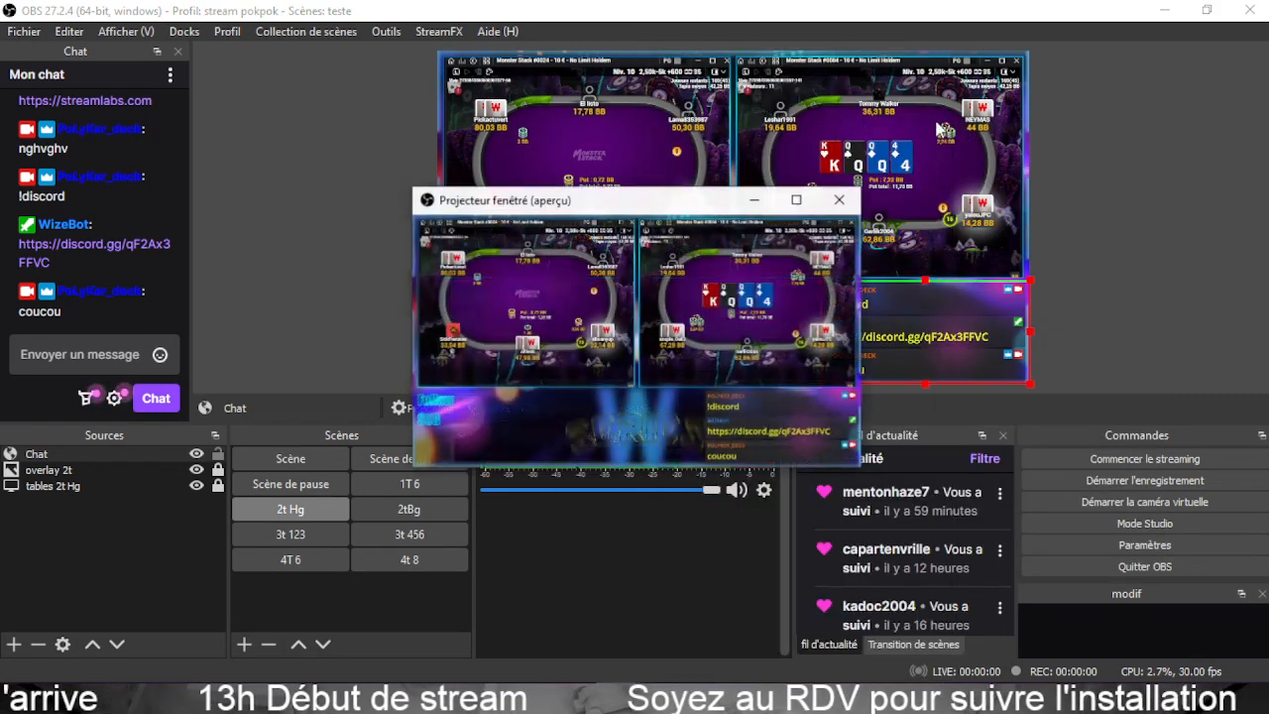
{"action": "left_click", "coordinate": [799, 200]}
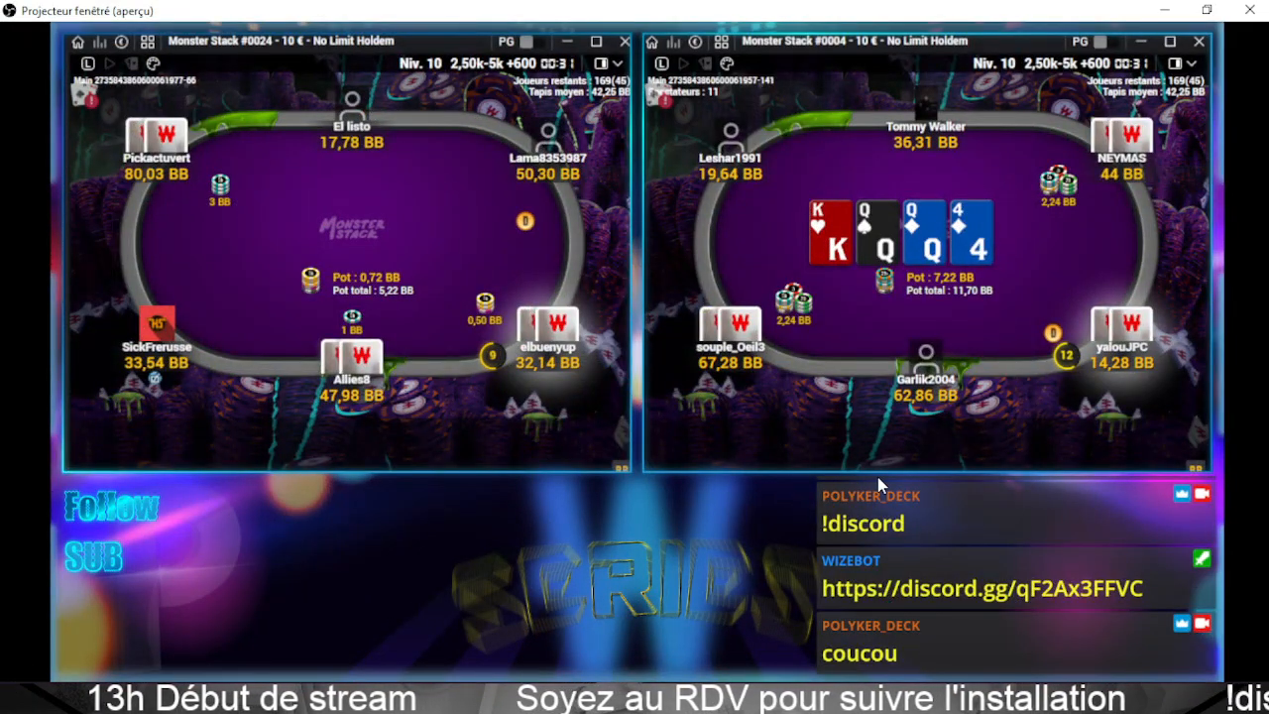
{"action": "left_click", "coordinate": [1177, 13]}
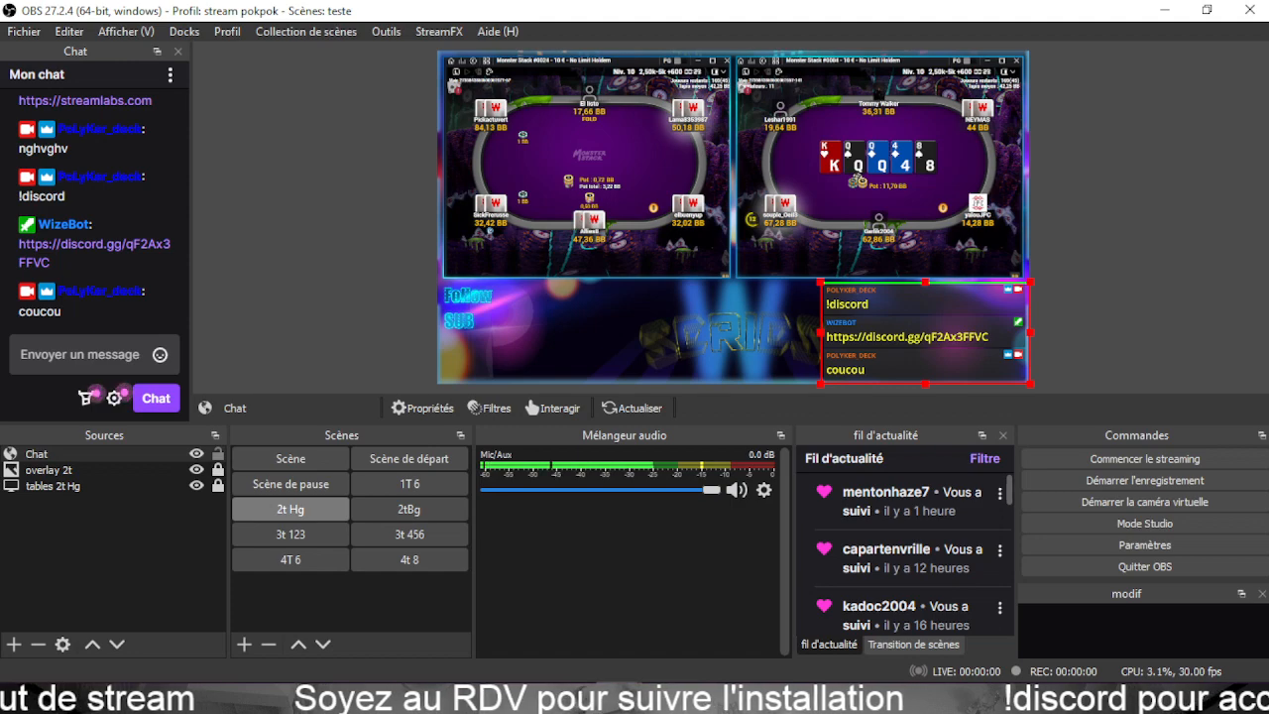
{"action": "left_click", "coordinate": [694, 612]}
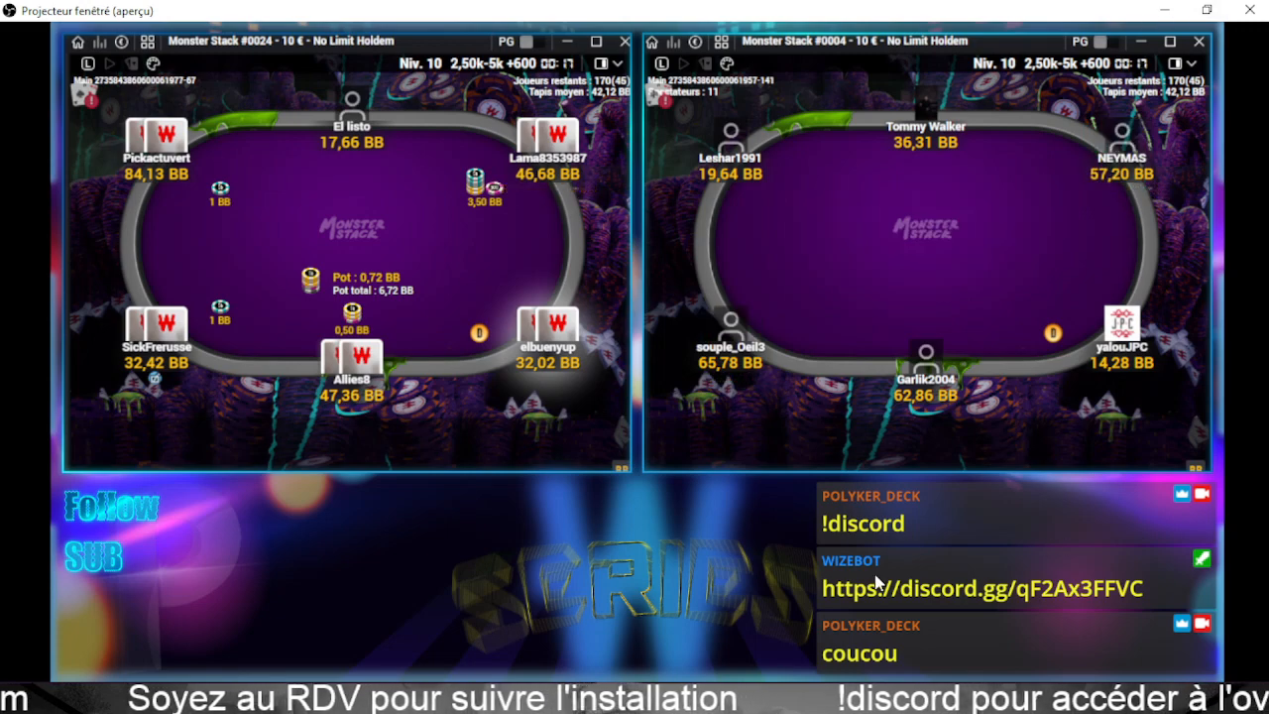
{"action": "left_click", "coordinate": [1249, 10]}
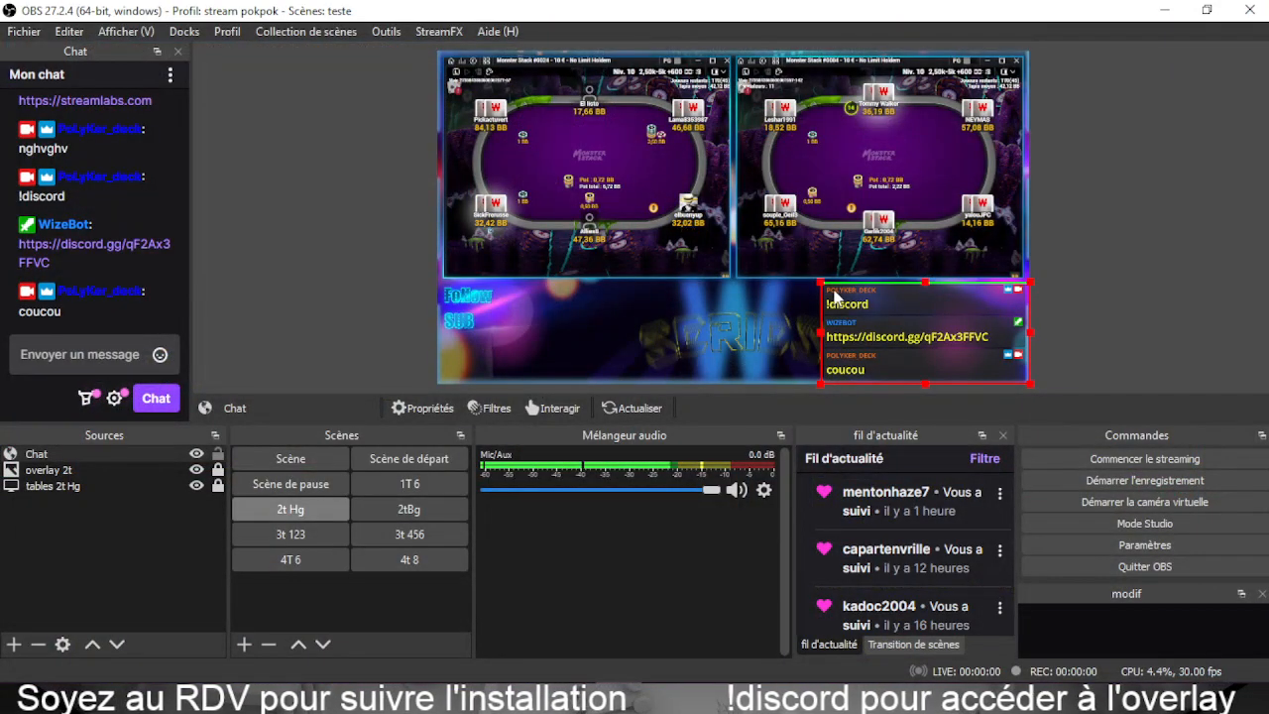
Scale down the Chat overlay in the canvas's lower-right corner and uncrop its upper edge to reveal one more message.
{"action": "left_click_drag", "start_coordinate": [819, 281], "coordinate": [882, 313]}
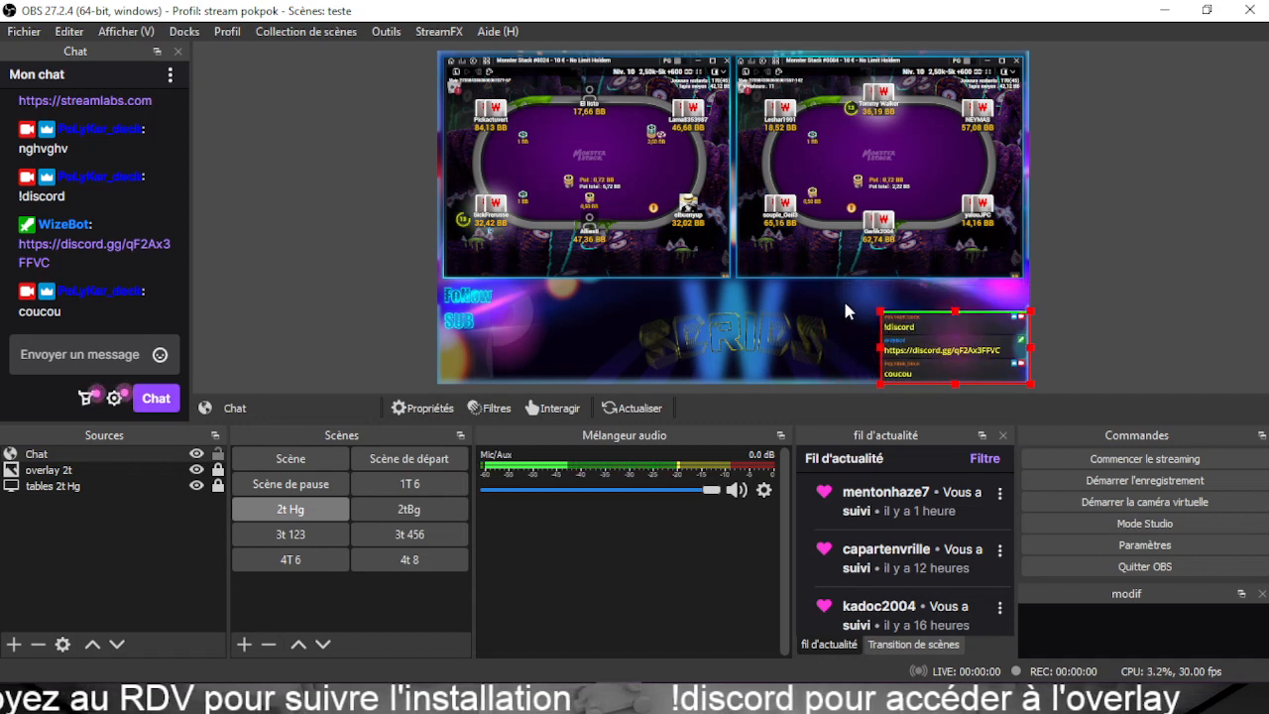
{"action": "left_click", "coordinate": [96, 562]}
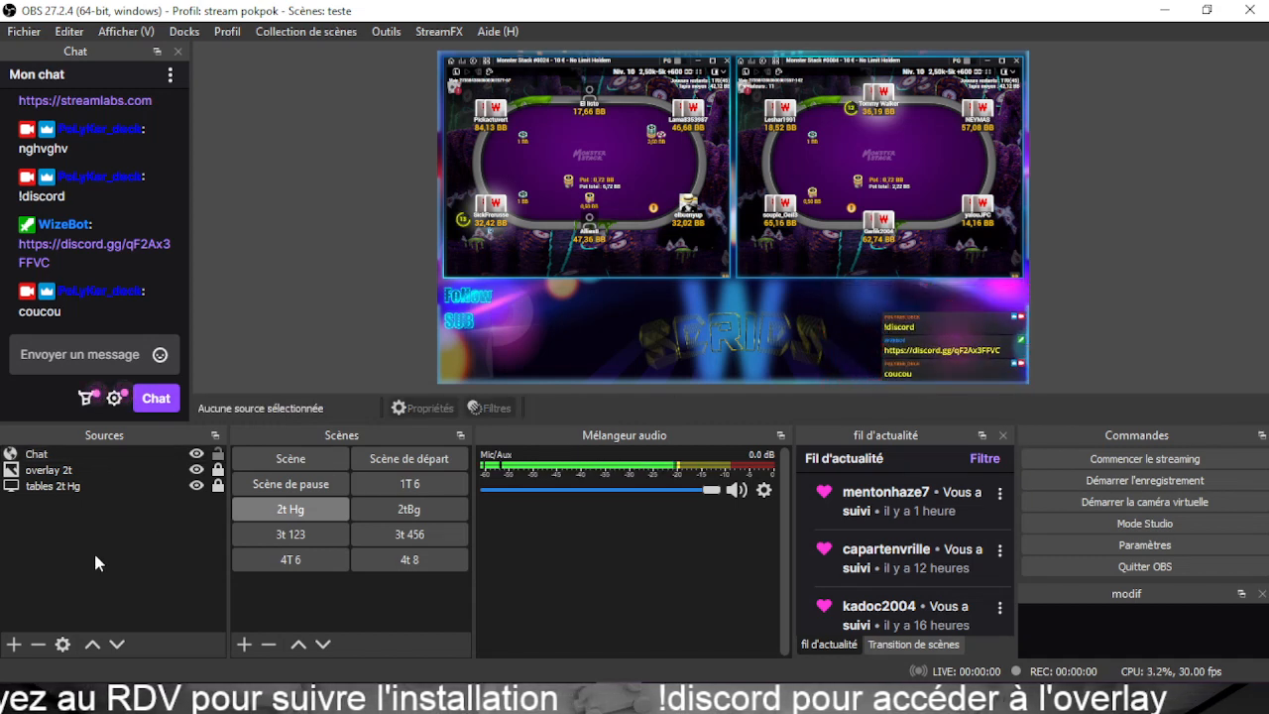
{"action": "left_click", "coordinate": [945, 328]}
{"action": "left_click_drag", "start_coordinate": [956, 312], "coordinate": [957, 284]}
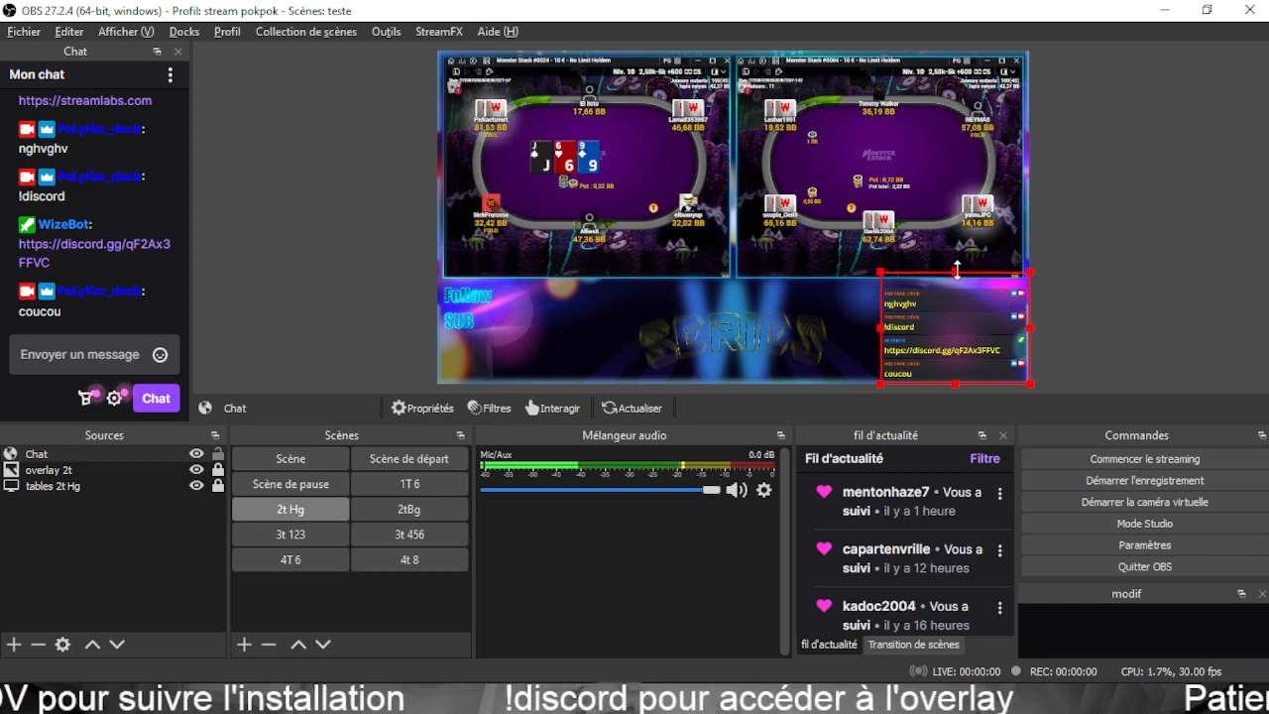
{"action": "left_click", "coordinate": [851, 321]}
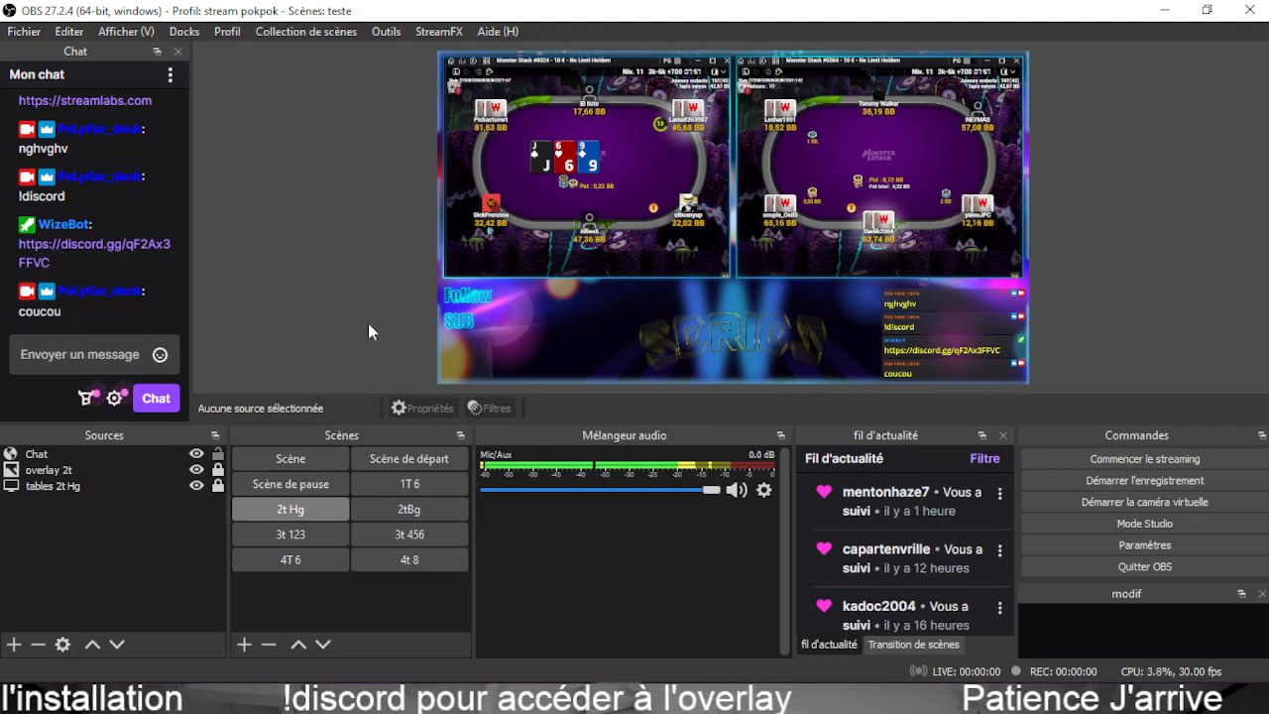
Copy the Chat source of scene 2t Hg and lock it in place.
{"action": "left_click", "coordinate": [393, 509]}
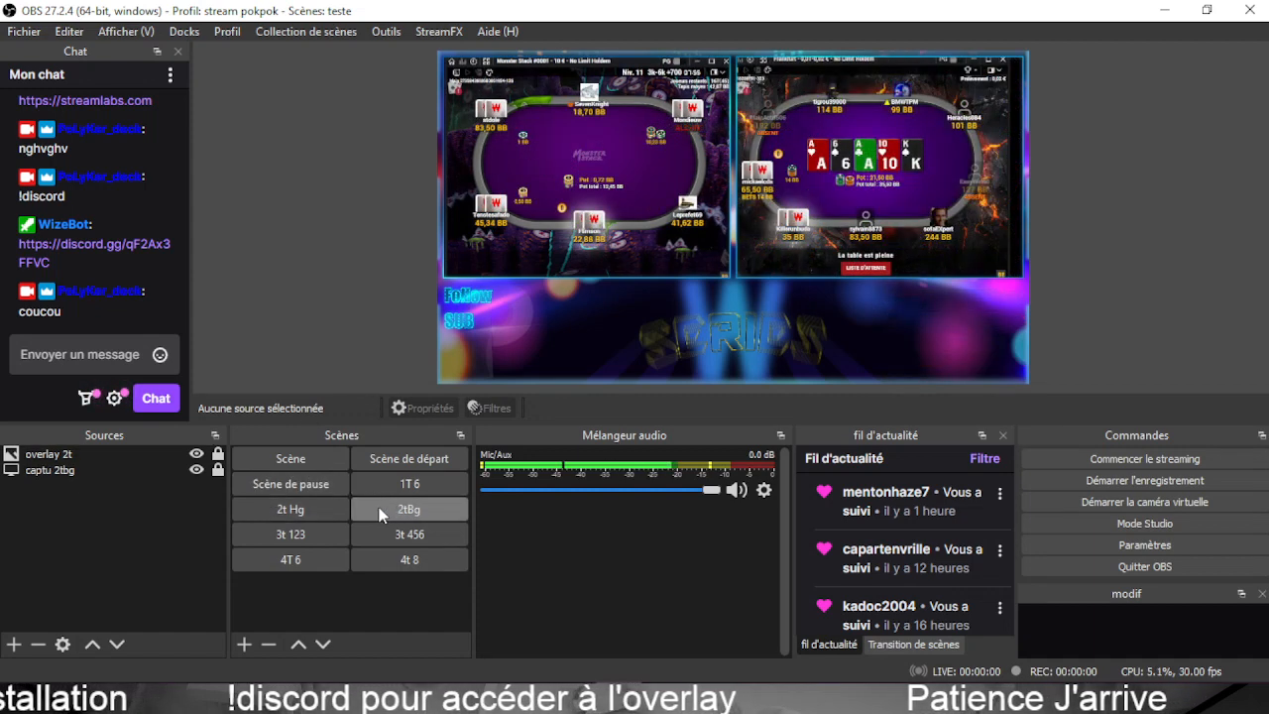
{"action": "left_click", "coordinate": [290, 514]}
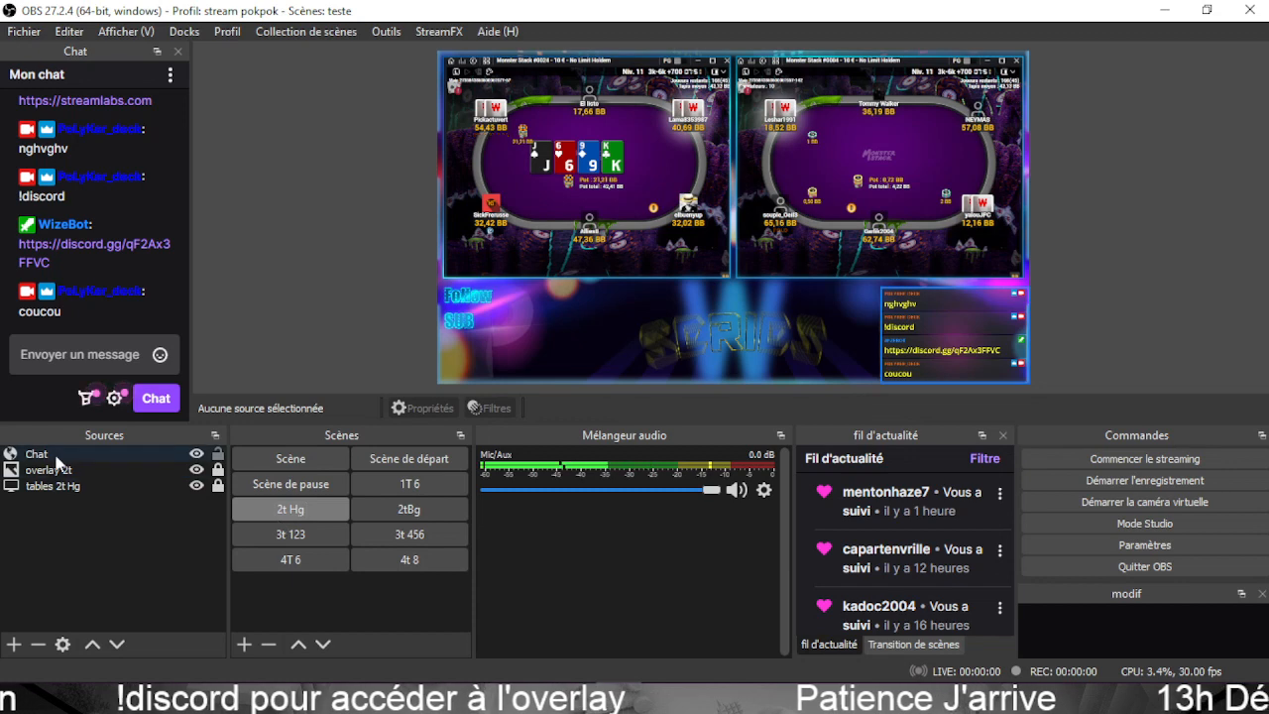
{"action": "left_click", "coordinate": [393, 509]}
{"action": "left_click", "coordinate": [324, 509]}
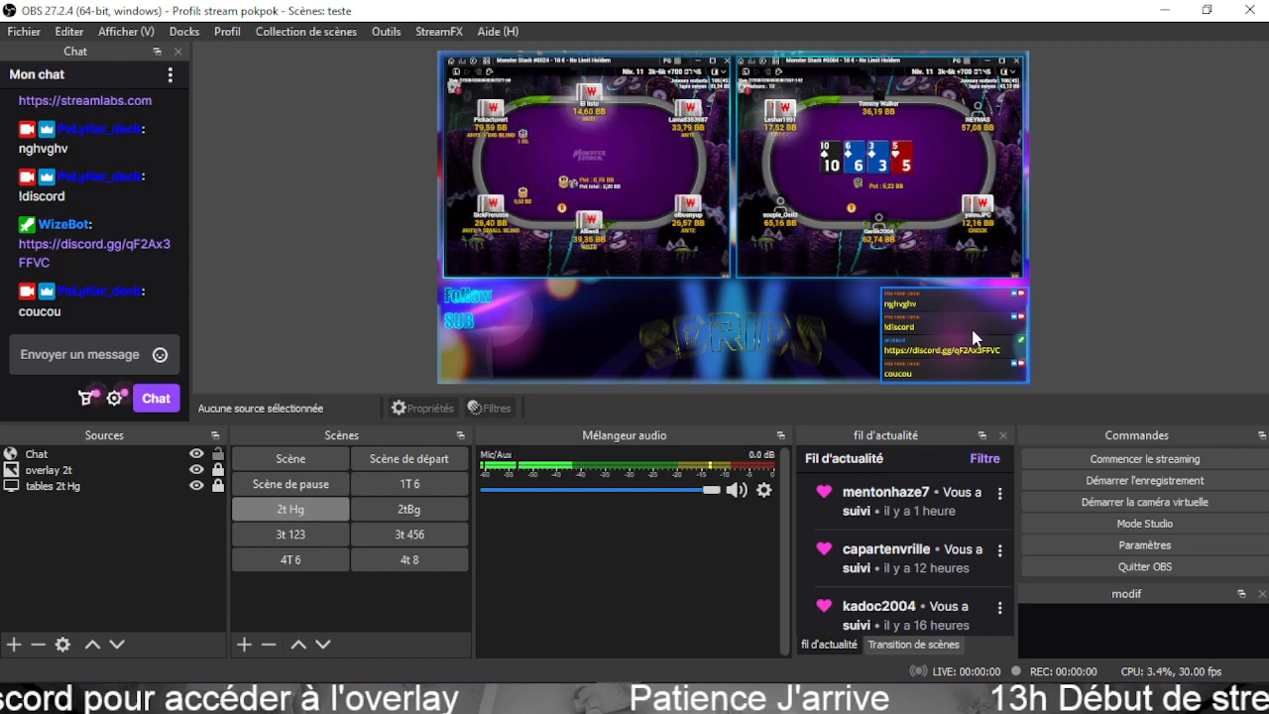
{"action": "right_click", "coordinate": [59, 457]}
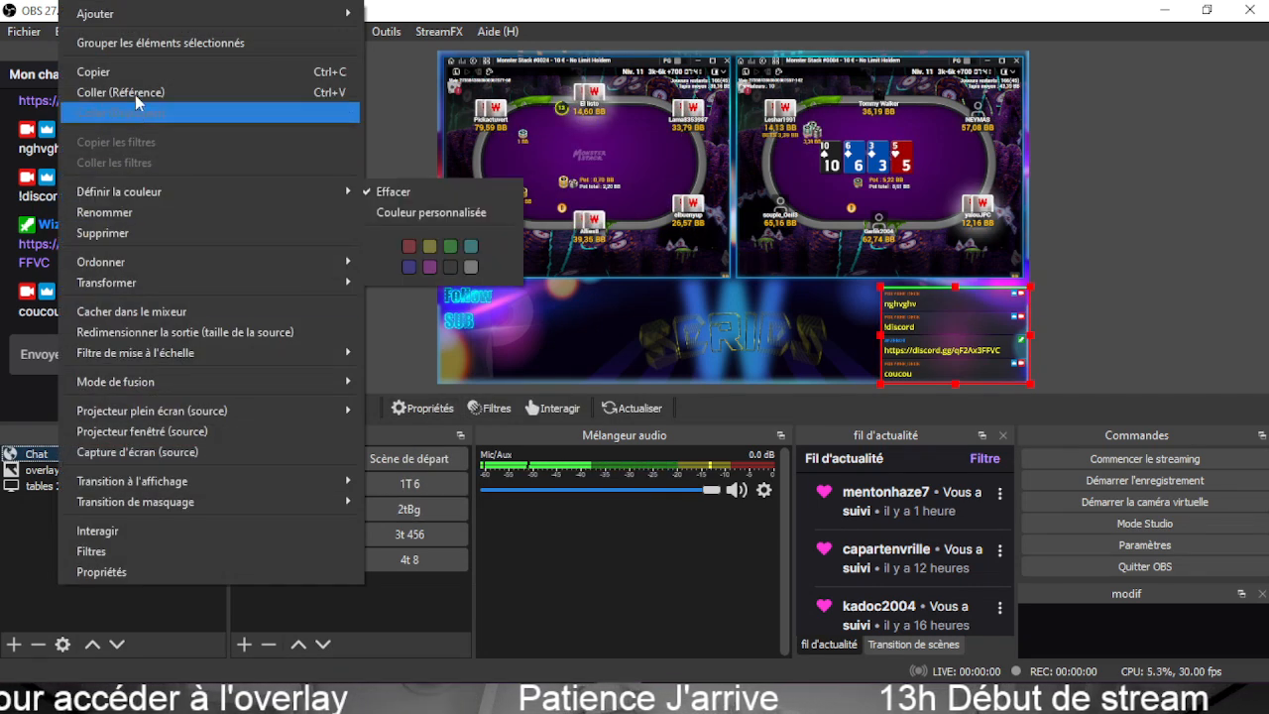
{"action": "left_click", "coordinate": [134, 70]}
{"action": "left_click", "coordinate": [217, 456]}
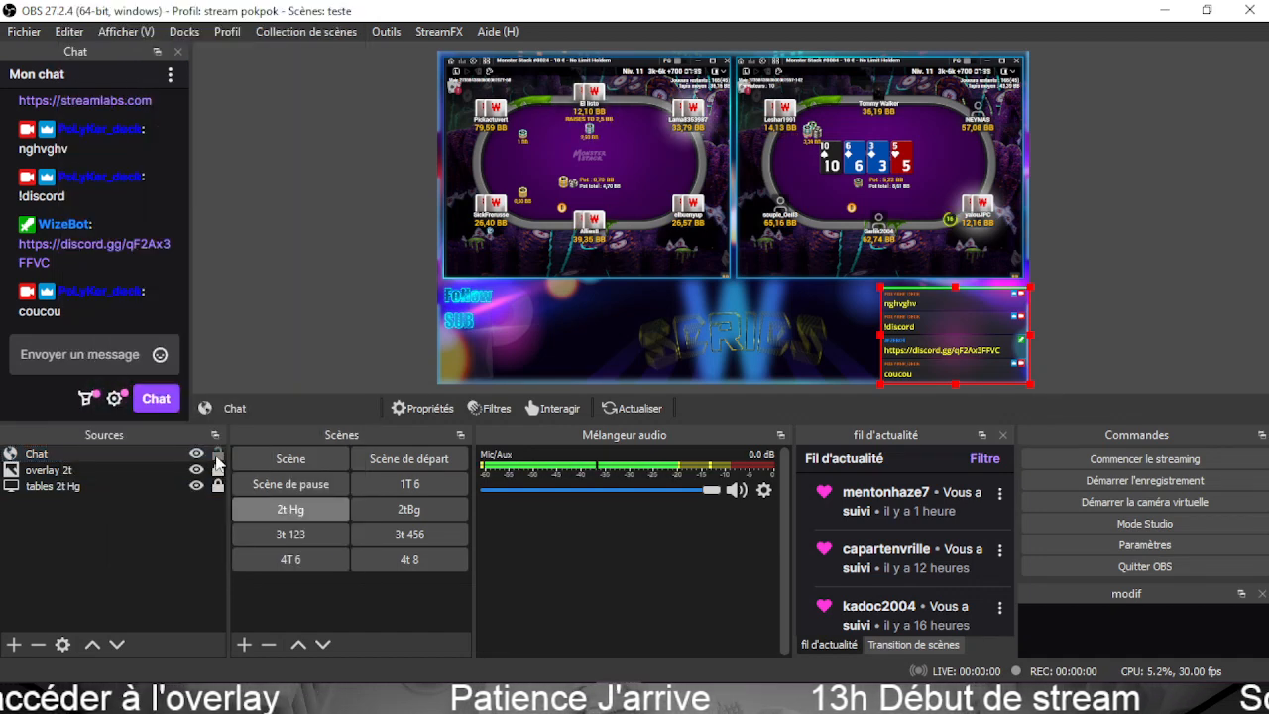
Paste the Chat source as a reference into scene 2tBg and deselect it.
{"action": "left_click", "coordinate": [399, 513]}
{"action": "right_click", "coordinate": [154, 551]}
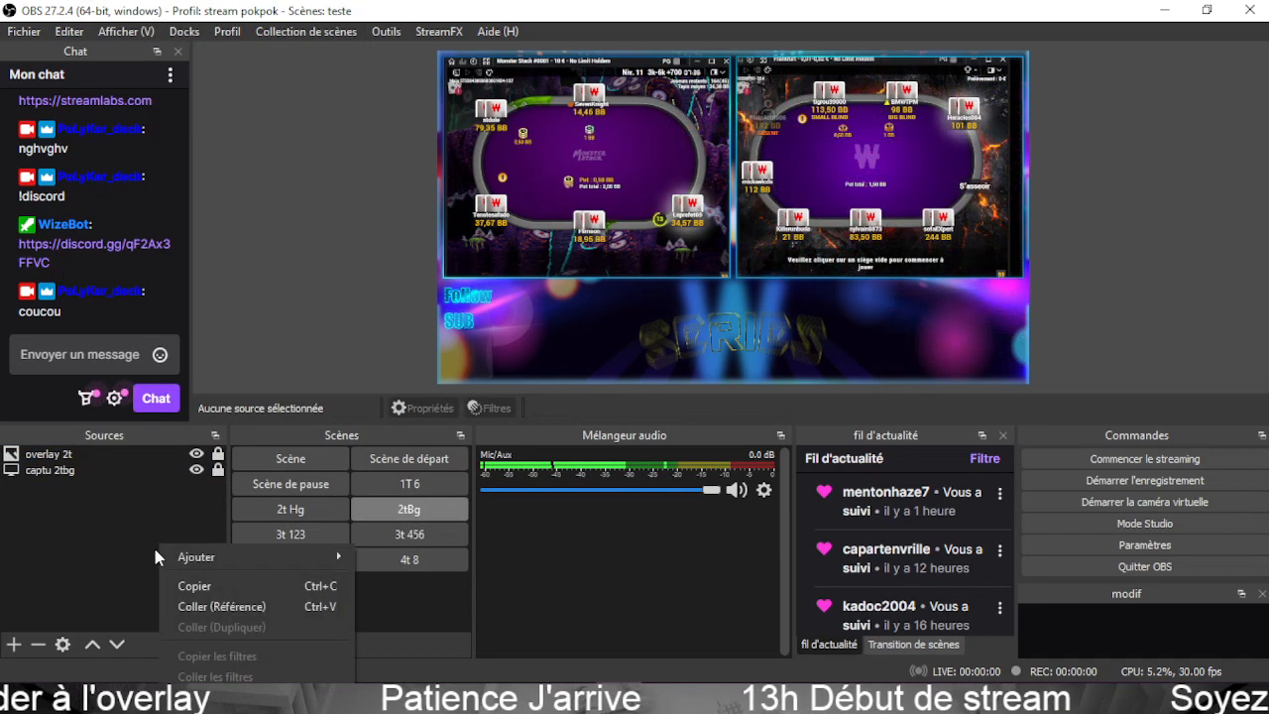
{"action": "left_click", "coordinate": [184, 606]}
{"action": "left_click", "coordinate": [101, 535]}
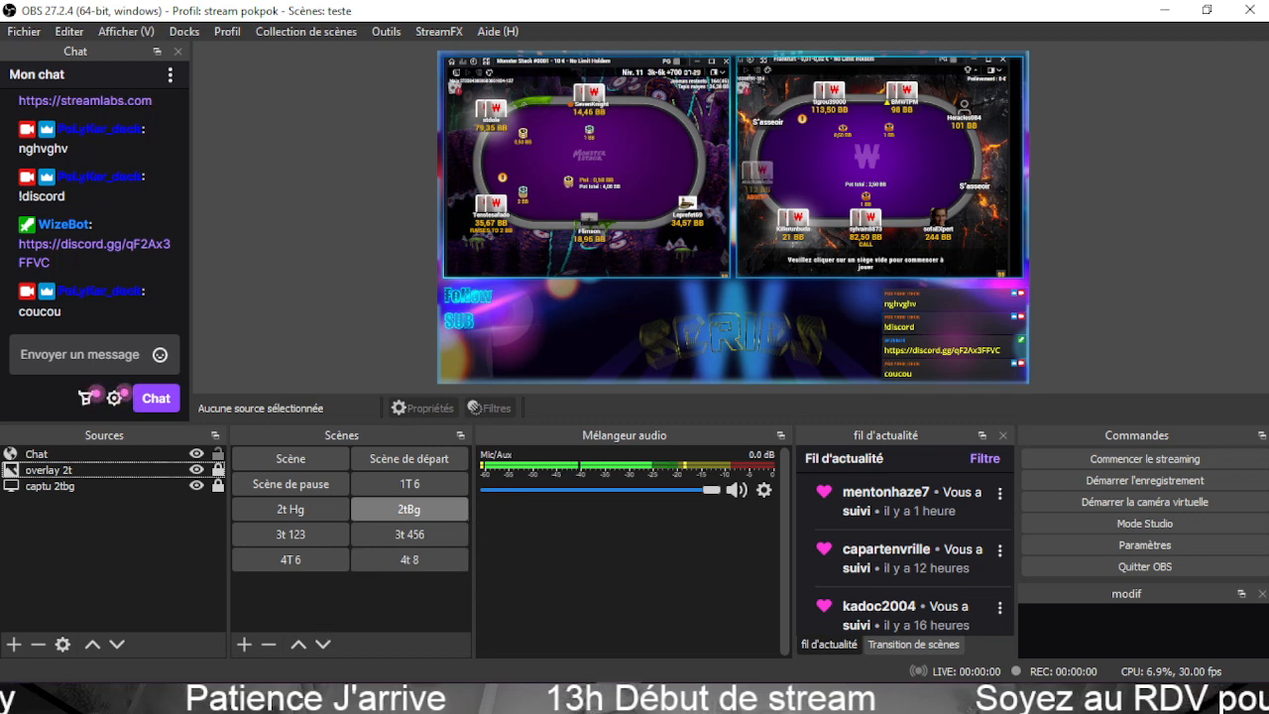
Switch back and forth between scenes 2t Hg and 2tBg to compare the Chat overlay's placement.
{"action": "left_click", "coordinate": [270, 511]}
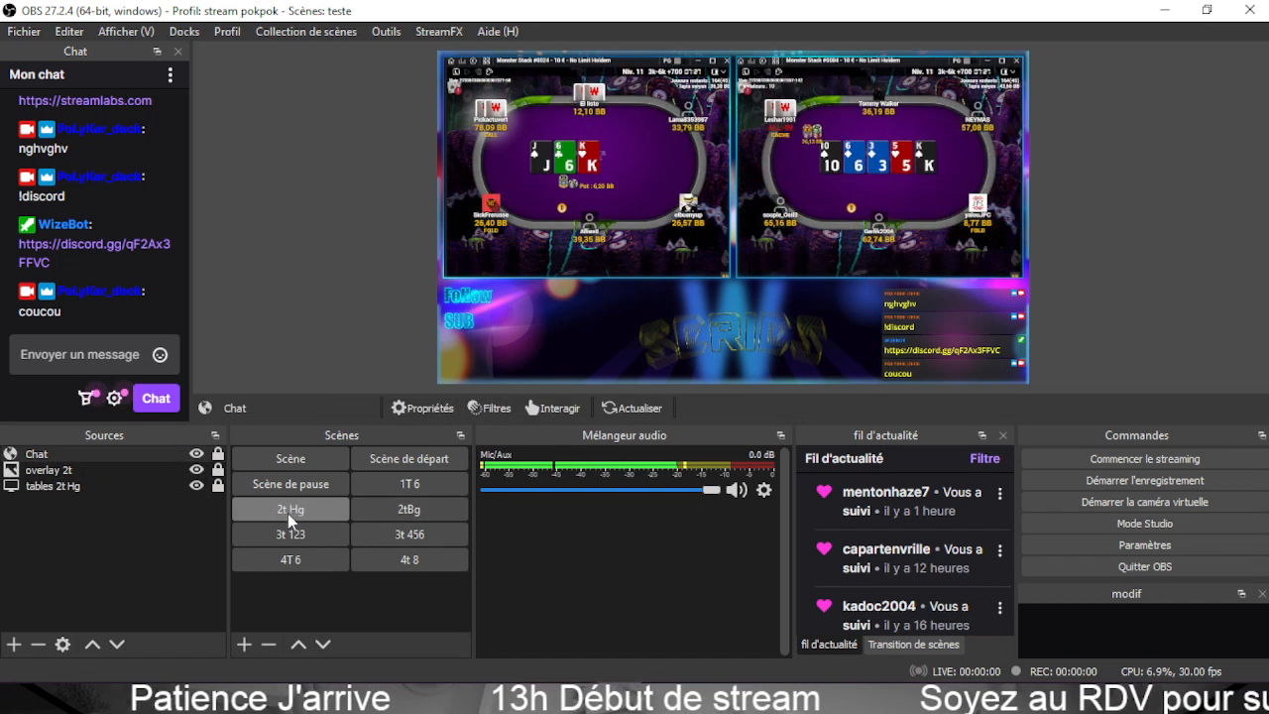
{"action": "left_click", "coordinate": [386, 513]}
{"action": "left_click", "coordinate": [311, 512]}
{"action": "left_click", "coordinate": [383, 510]}
{"action": "left_click", "coordinate": [320, 509]}
{"action": "left_click", "coordinate": [387, 510]}
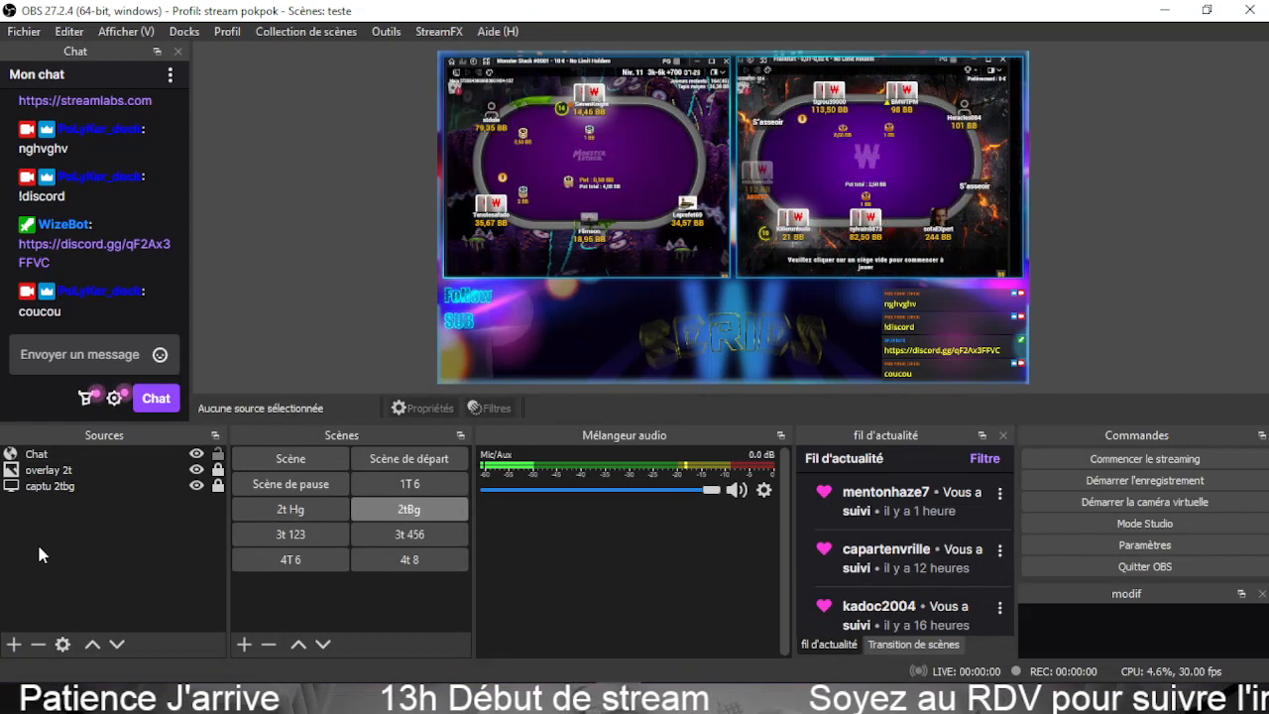
{"action": "left_click", "coordinate": [307, 508]}
{"action": "left_click", "coordinate": [401, 513]}
{"action": "left_click", "coordinate": [332, 507]}
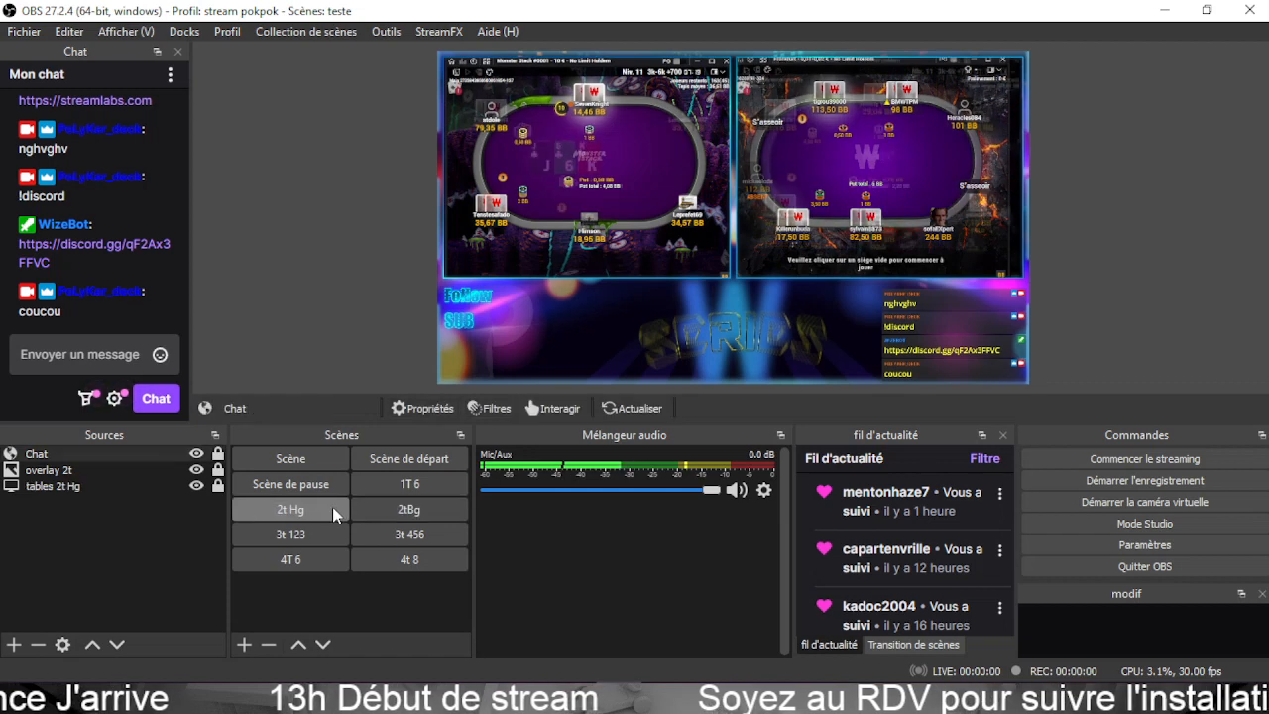
{"action": "left_click", "coordinate": [412, 517]}
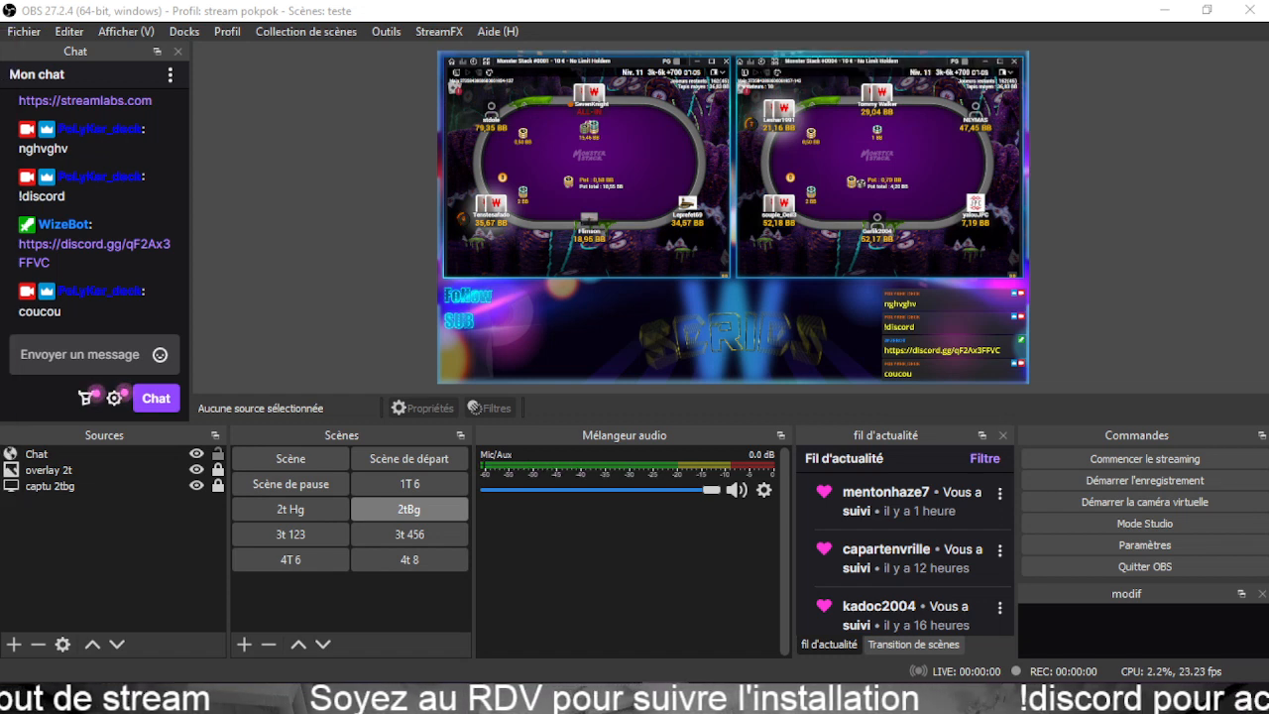
{"action": "left_click", "coordinate": [322, 517]}
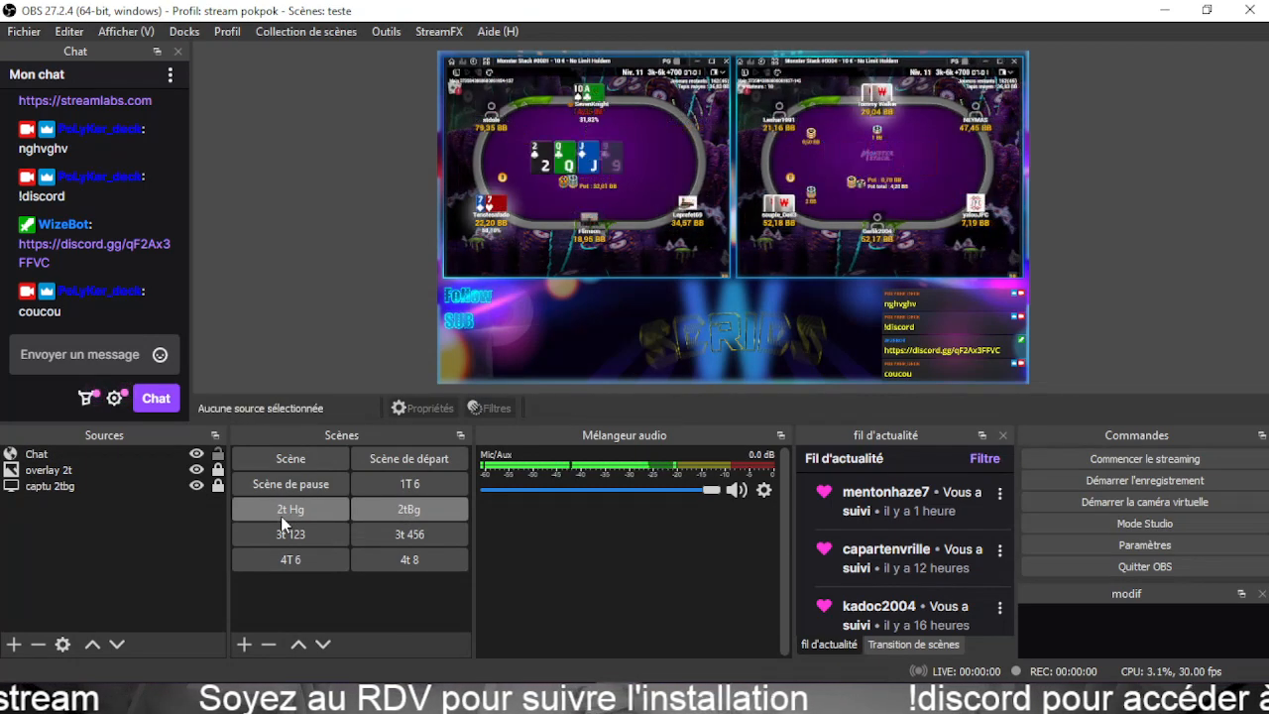
{"action": "left_click", "coordinate": [106, 533]}
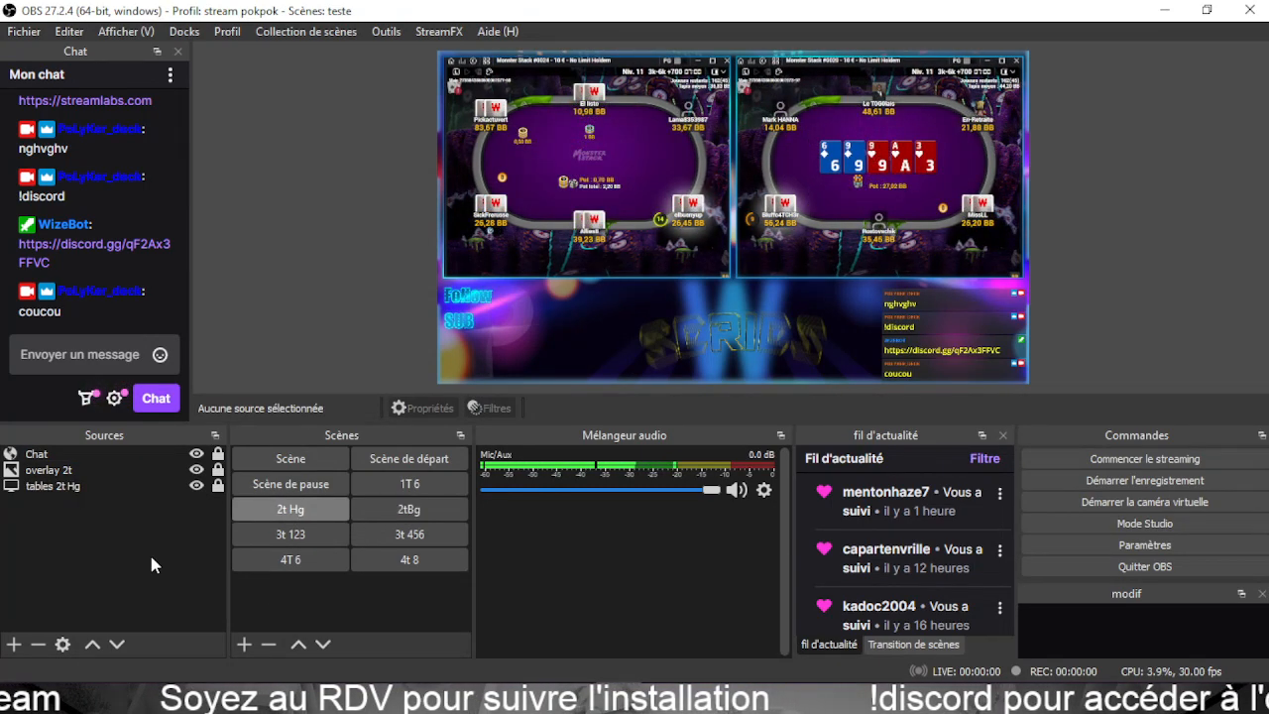
Paste the Chat source as a reference into scene 3t 123 and move it into the gap between the two upper tables.
{"action": "left_click", "coordinate": [307, 538]}
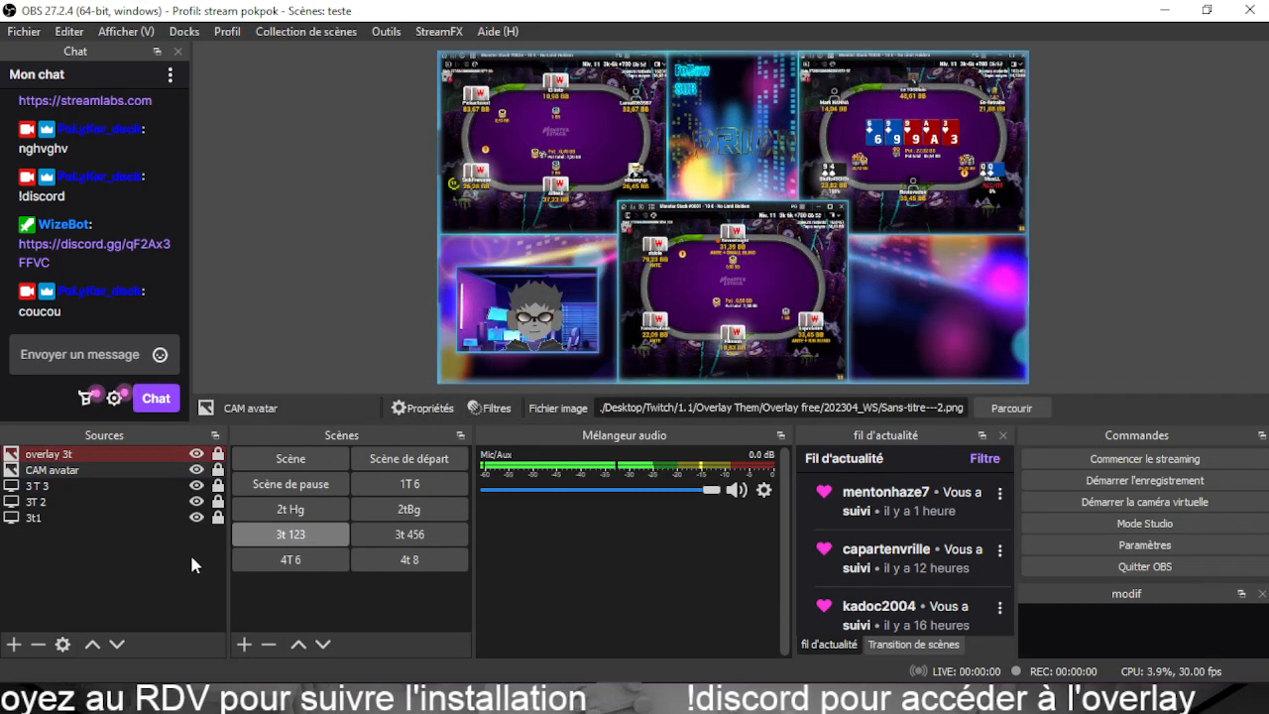
{"action": "right_click", "coordinate": [124, 569]}
{"action": "left_click", "coordinate": [190, 627]}
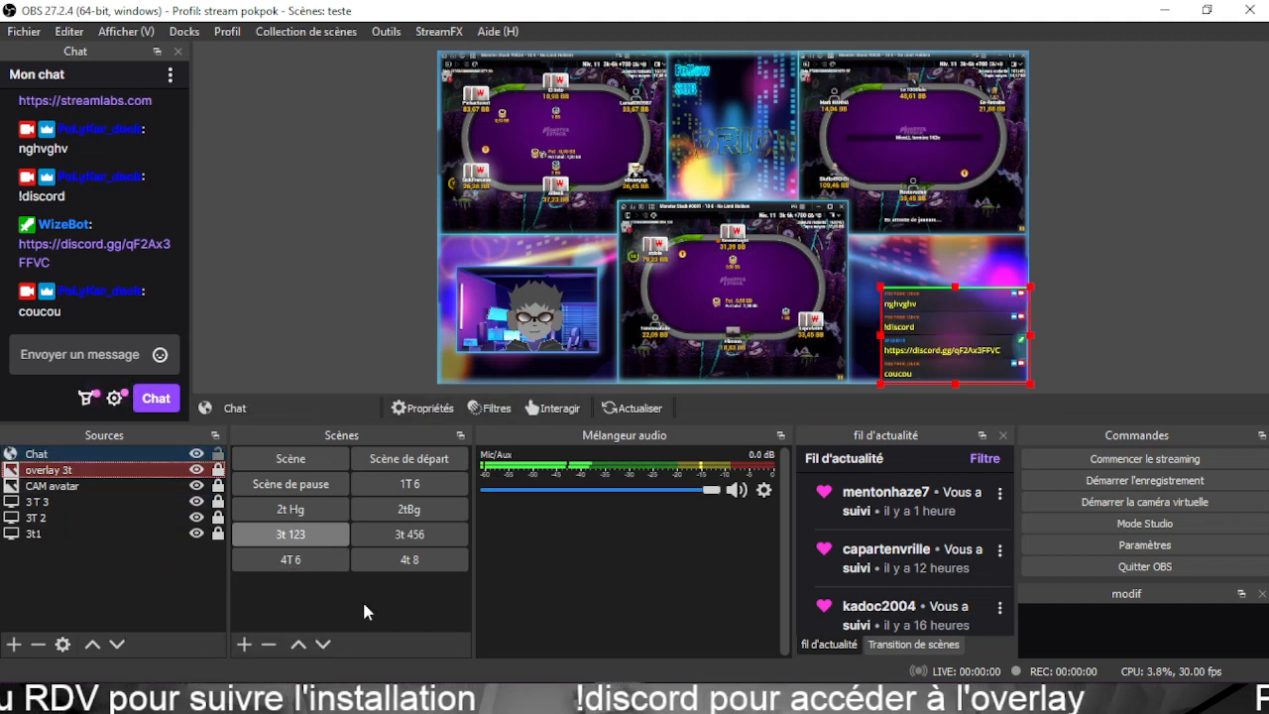
{"action": "left_click_drag", "start_coordinate": [974, 356], "coordinate": [756, 165]}
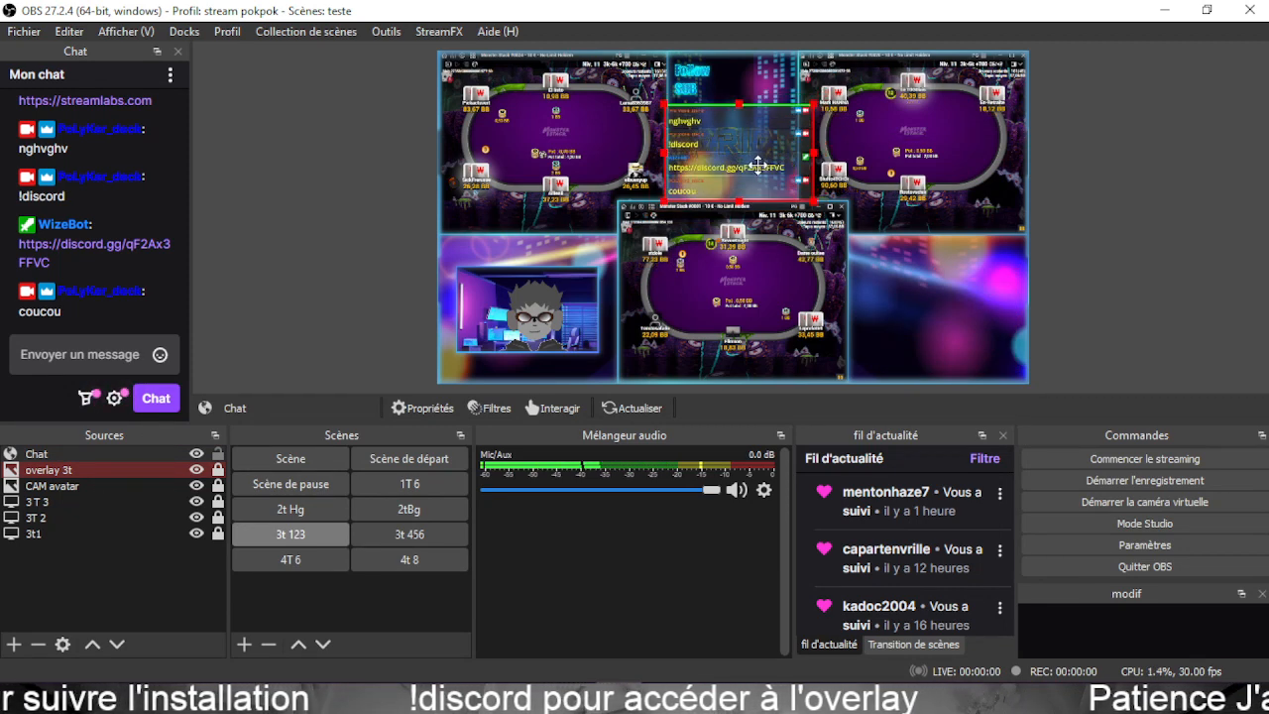
Scale down the Chat overlay to the gap's width and nudge it left and slightly up to fit between the tables.
{"action": "left_click_drag", "start_coordinate": [813, 104], "coordinate": [748, 119]}
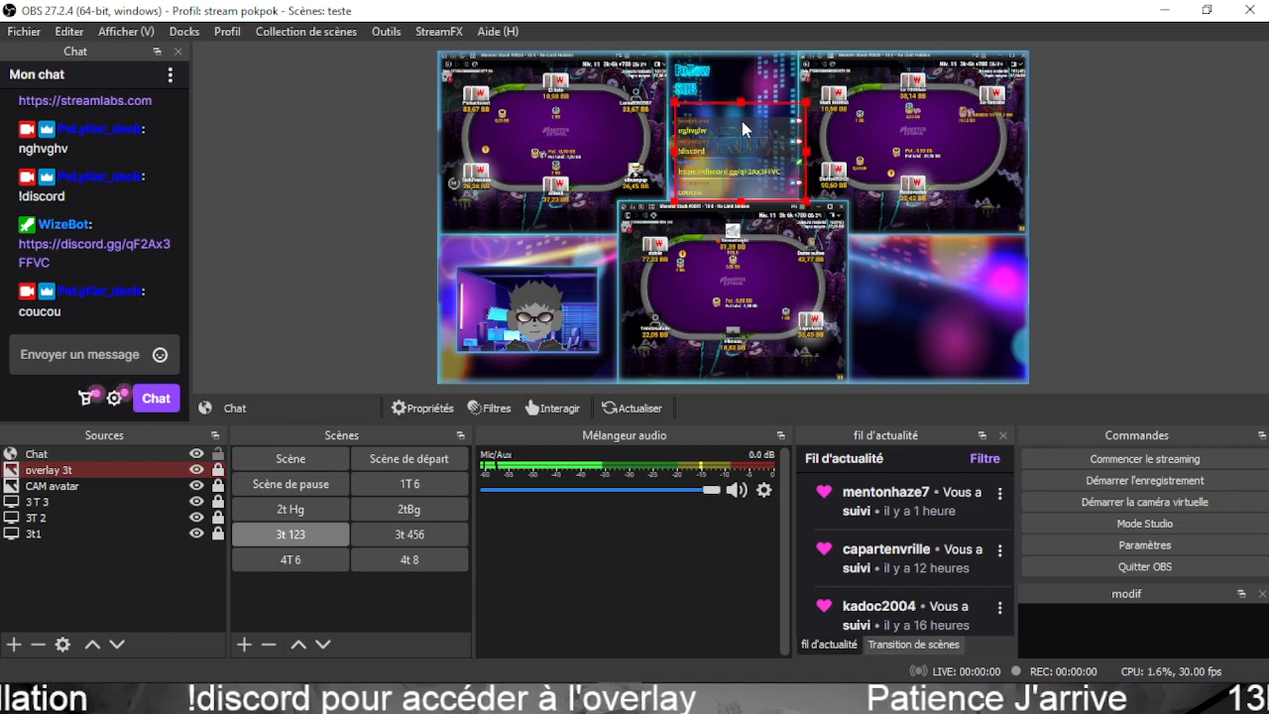
{"action": "key", "text": "Left"}
{"action": "key", "text": "Left"}
{"action": "key", "text": "Left"}
{"action": "key", "text": "Left"}
{"action": "key", "text": "Left"}
{"action": "key", "text": "Left"}
{"action": "key", "text": "Left"}
{"action": "key", "text": "Left"}
{"action": "key", "text": "Left"}
{"action": "key", "text": "Left"}
{"action": "key", "text": "Left"}
{"action": "key", "text": "Left"}
{"action": "key", "text": "Left"}
{"action": "key", "text": "Left"}
{"action": "key", "text": "Left"}
{"action": "key", "text": "Left"}
{"action": "key", "text": "Left"}
{"action": "key", "text": "Left"}
{"action": "key", "text": "Left"}
{"action": "key", "text": "Up"}
{"action": "key", "text": "Up"}
{"action": "key", "text": "Up"}
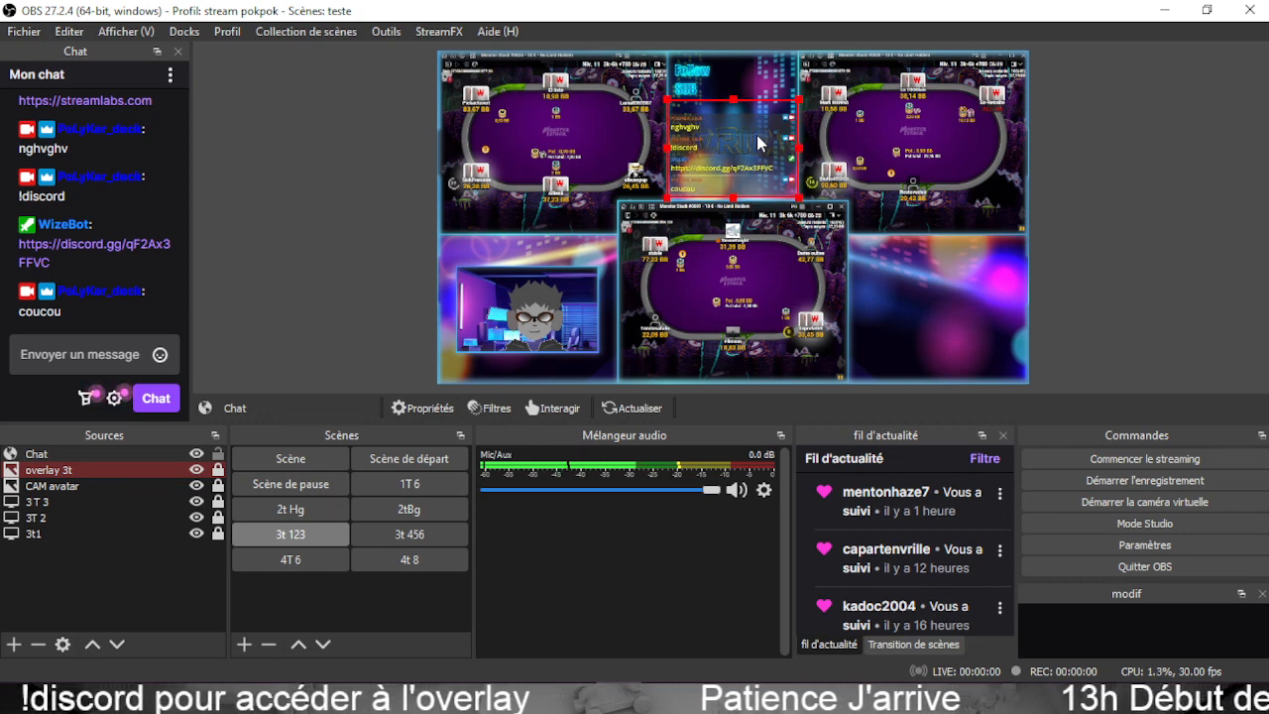
Check the layout of scene 3t 123 in a maximized windowed projector of the preview, and close it.
{"action": "right_click", "coordinate": [904, 185]}
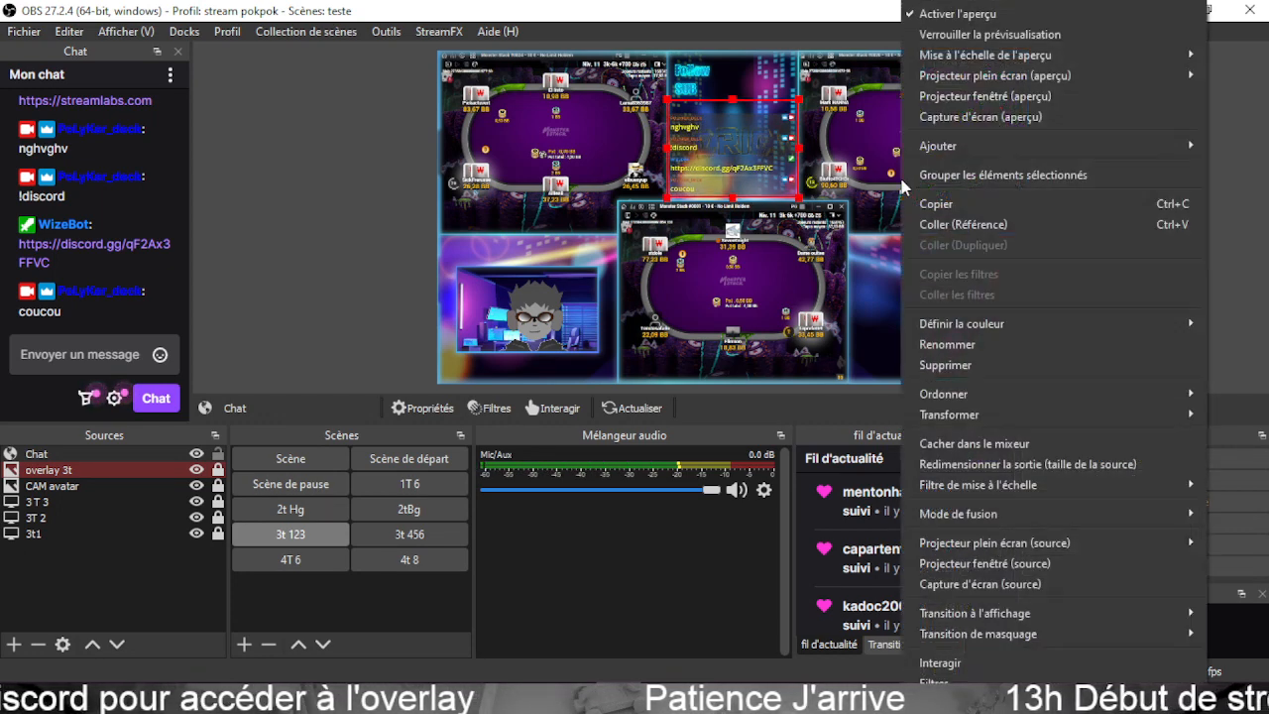
{"action": "mouse_move", "coordinate": [952, 62]}
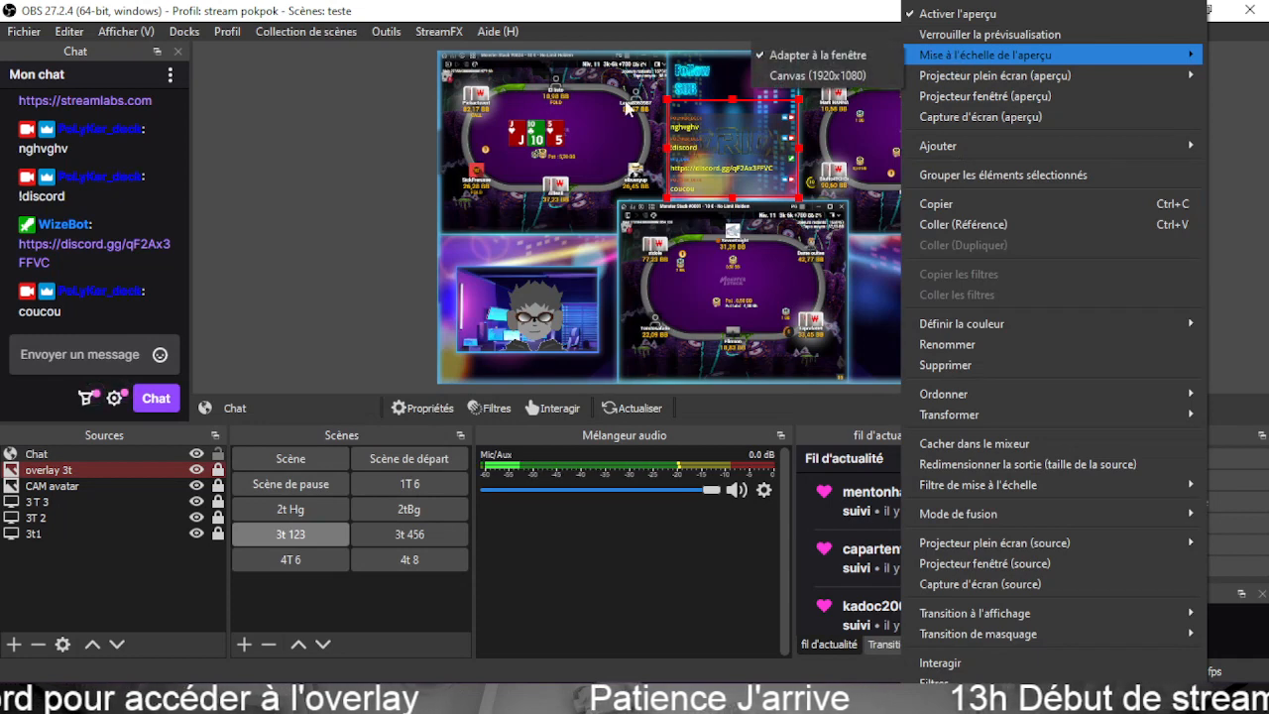
{"action": "left_click", "coordinate": [1011, 309]}
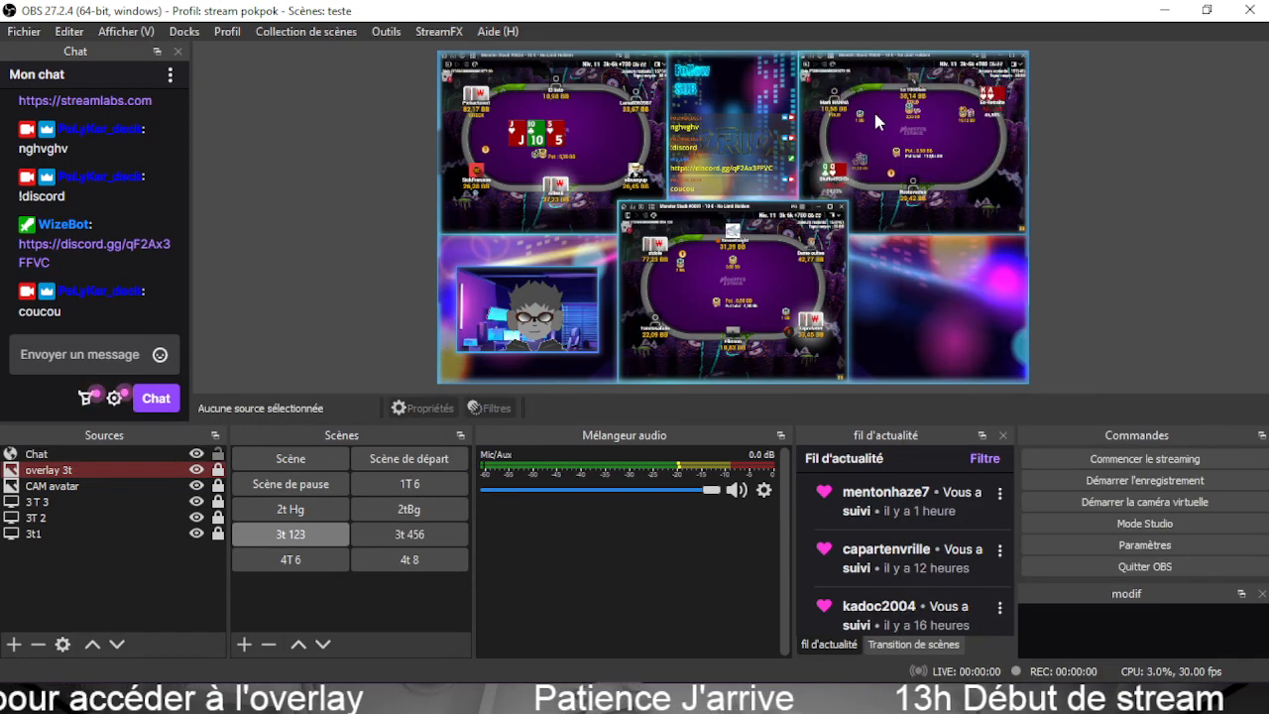
{"action": "right_click", "coordinate": [873, 109]}
{"action": "left_click", "coordinate": [978, 206]}
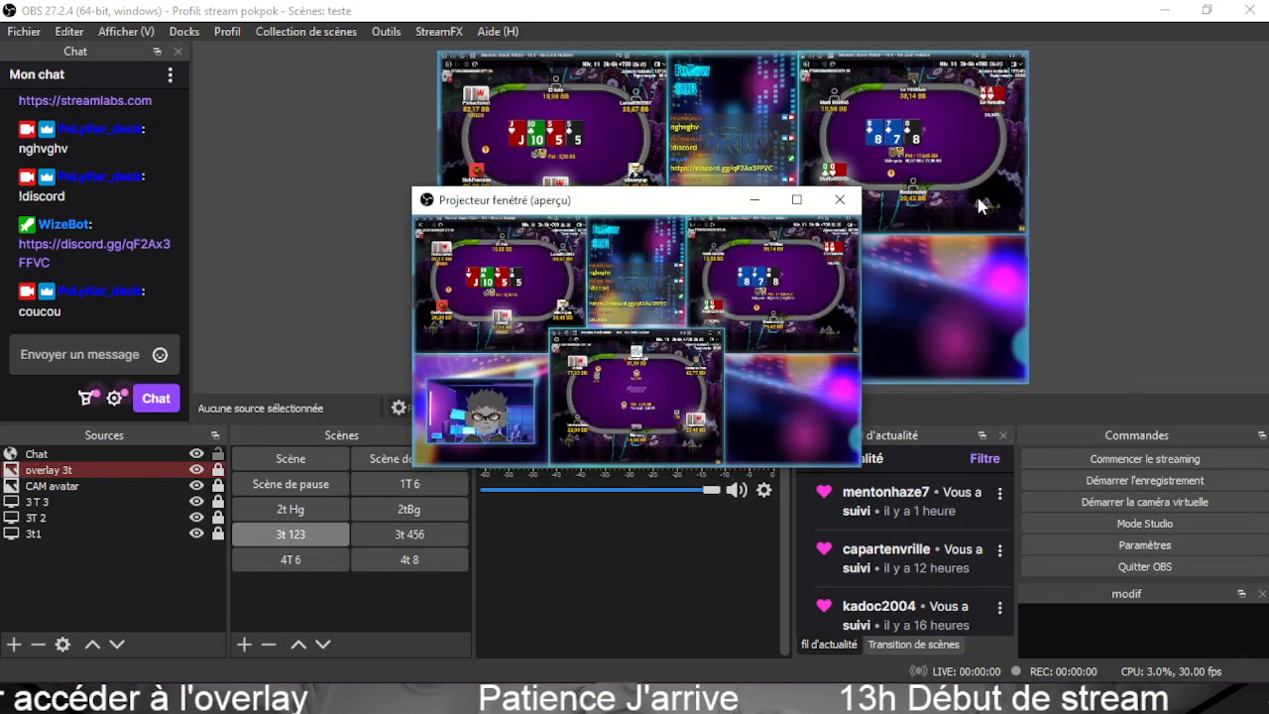
{"action": "left_click", "coordinate": [797, 200]}
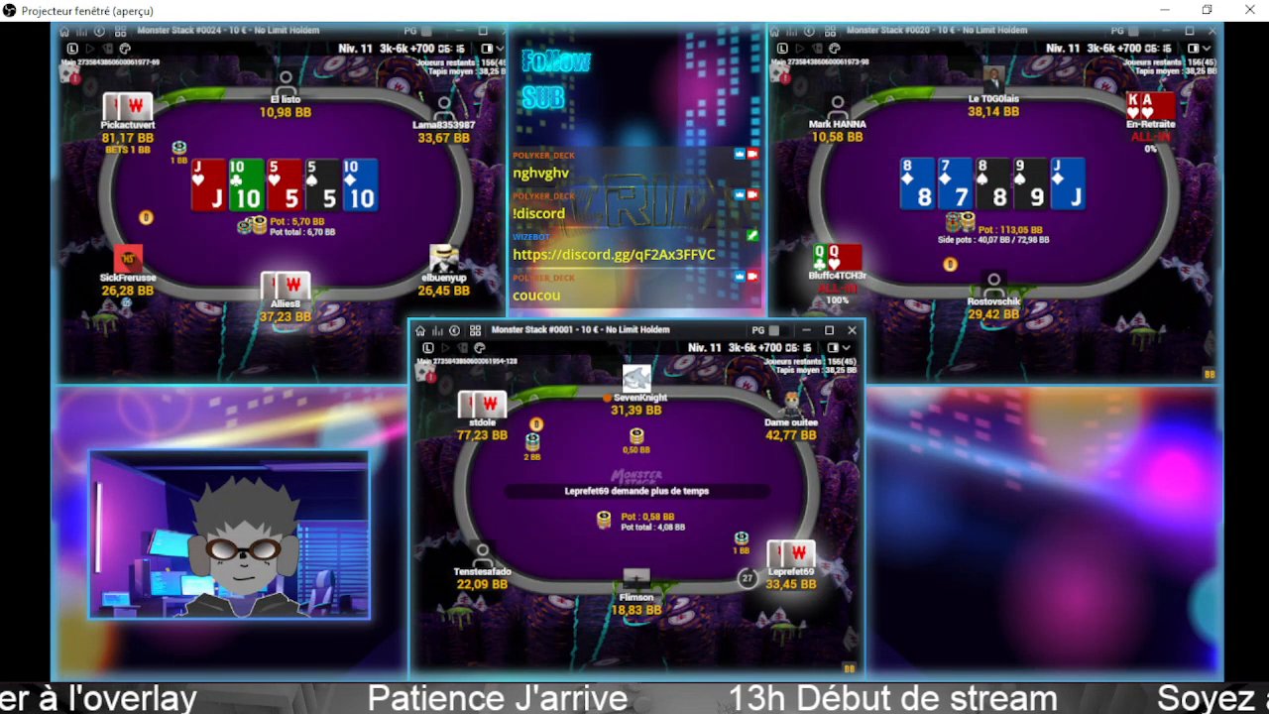
{"action": "left_click", "coordinate": [1249, 9]}
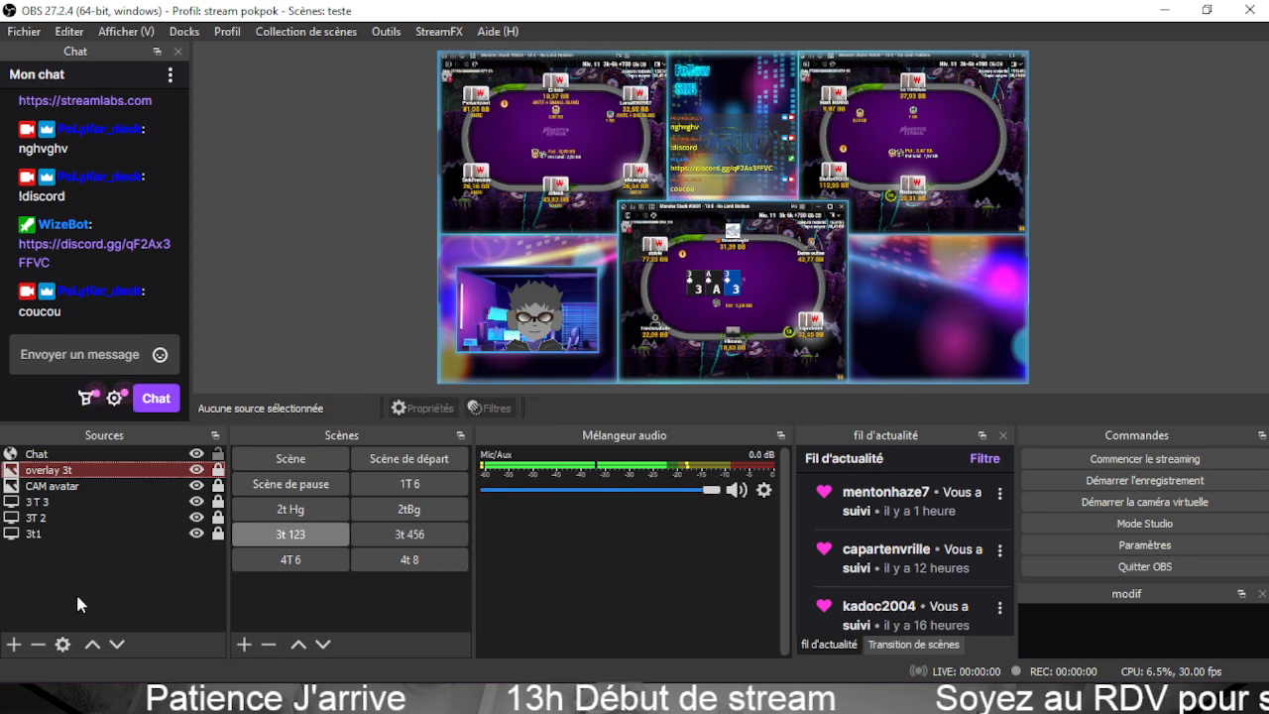
Add a new image slideshow (Diaporama) source named "evenement x" to scene 3t 123.
{"action": "left_click", "coordinate": [14, 645]}
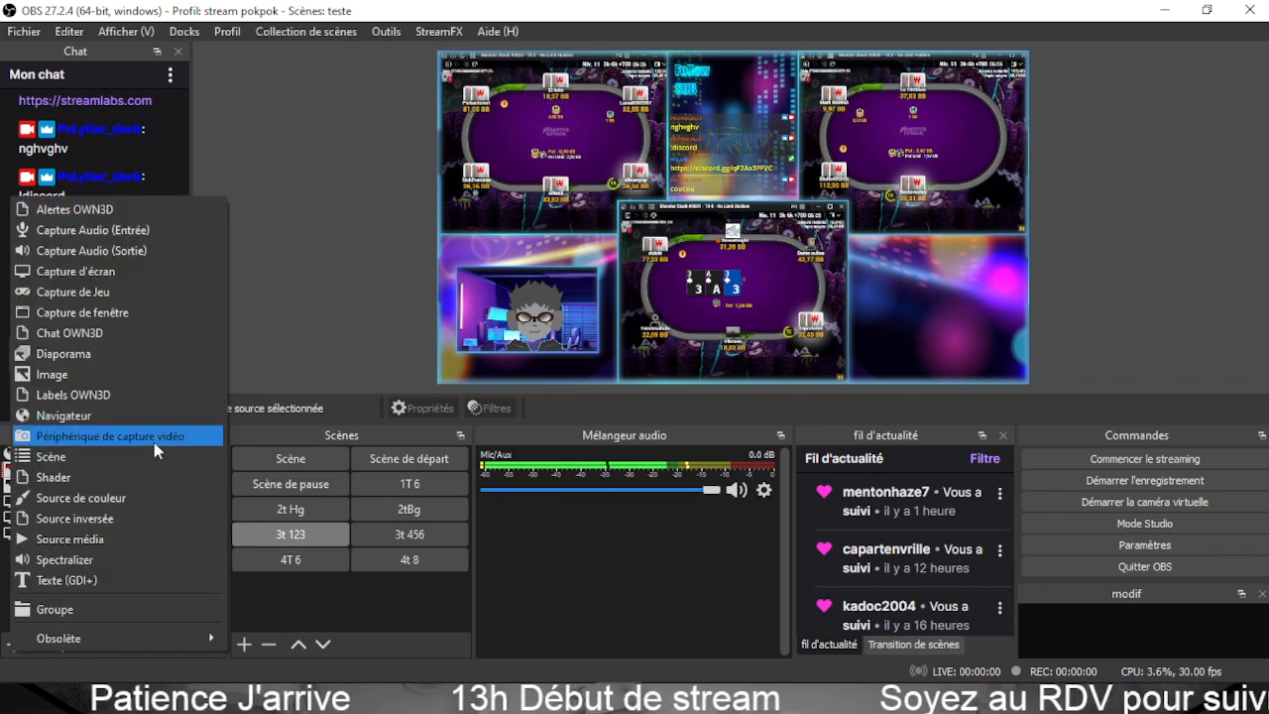
{"action": "left_click", "coordinate": [96, 352]}
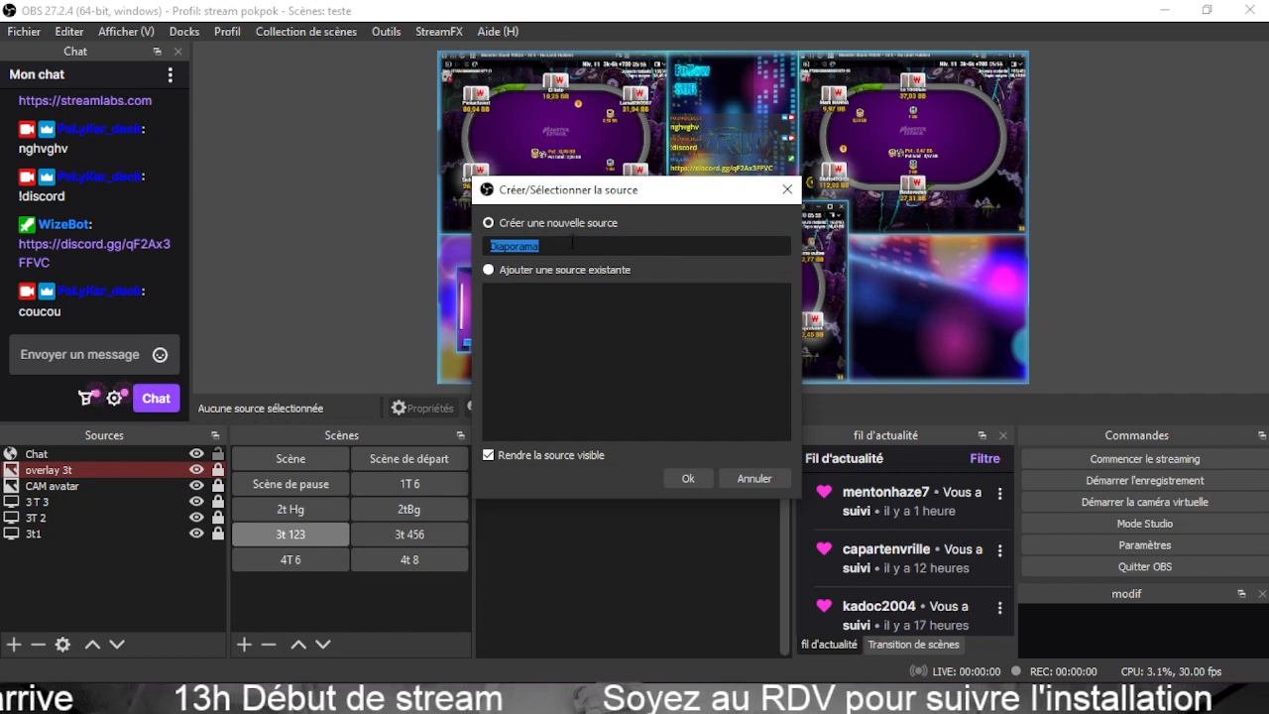
{"action": "type", "text": "evenement"}
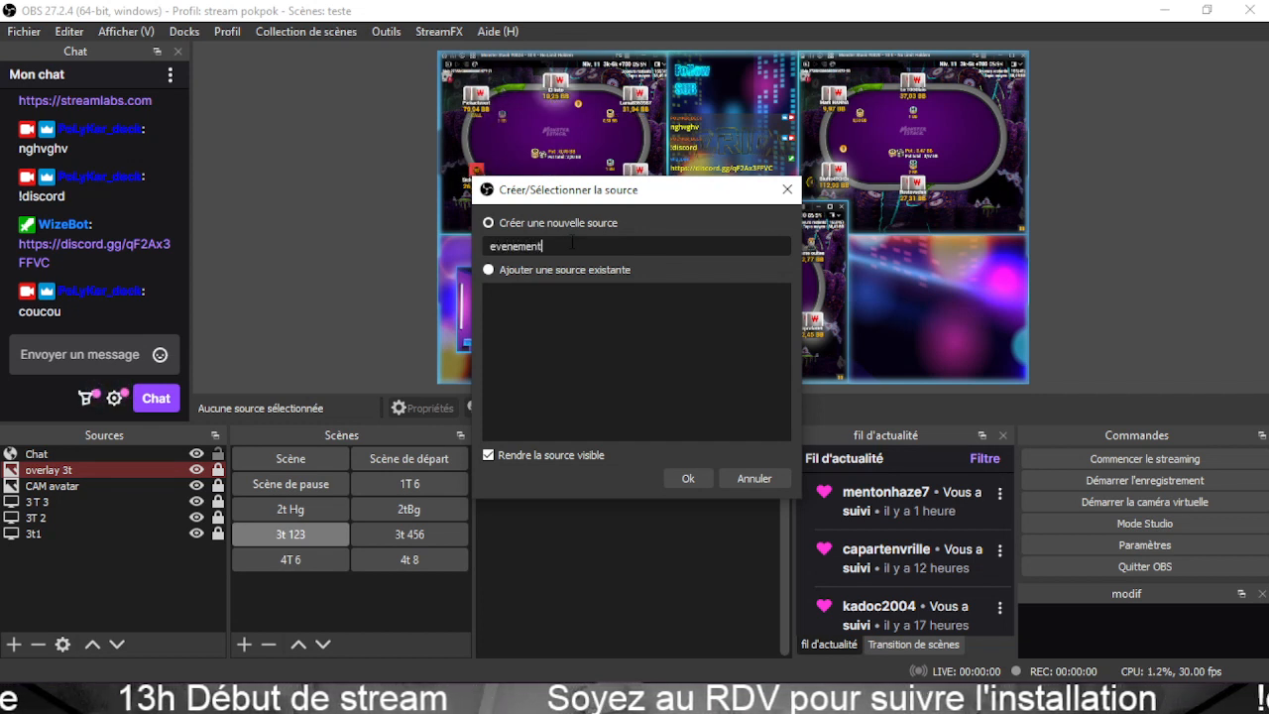
{"action": "type", "text": " x"}
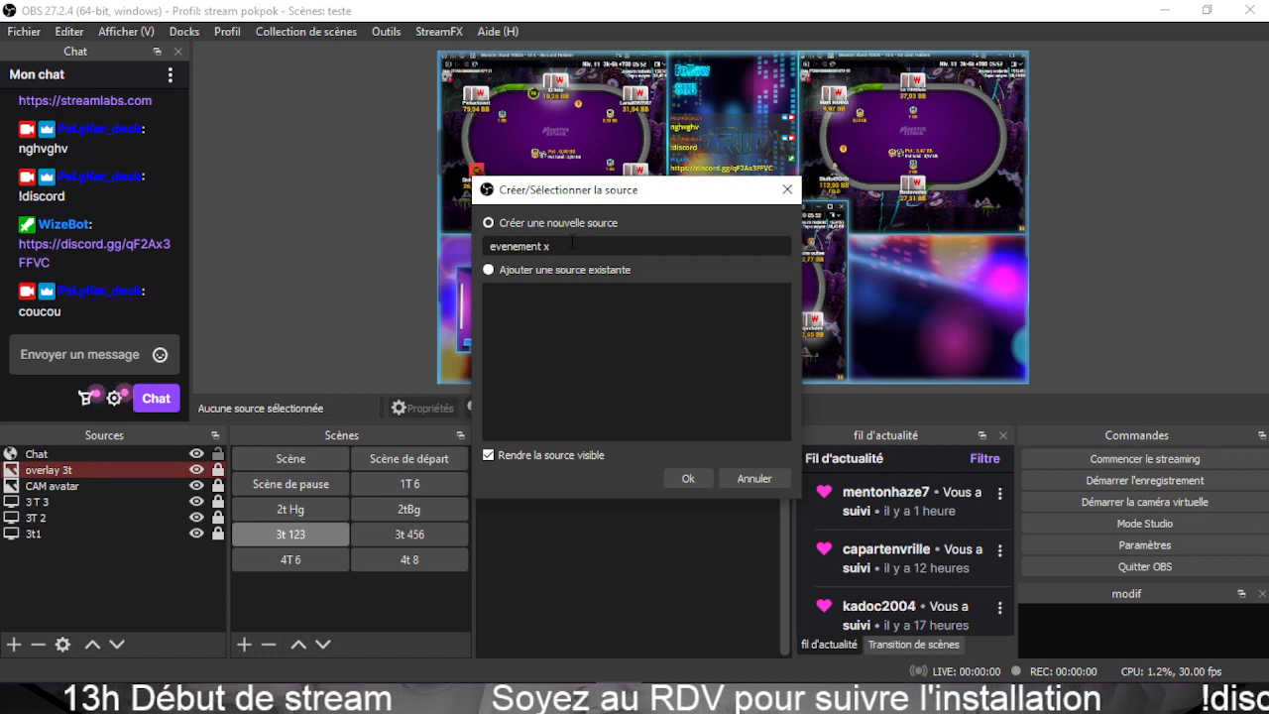
{"action": "left_click", "coordinate": [686, 478]}
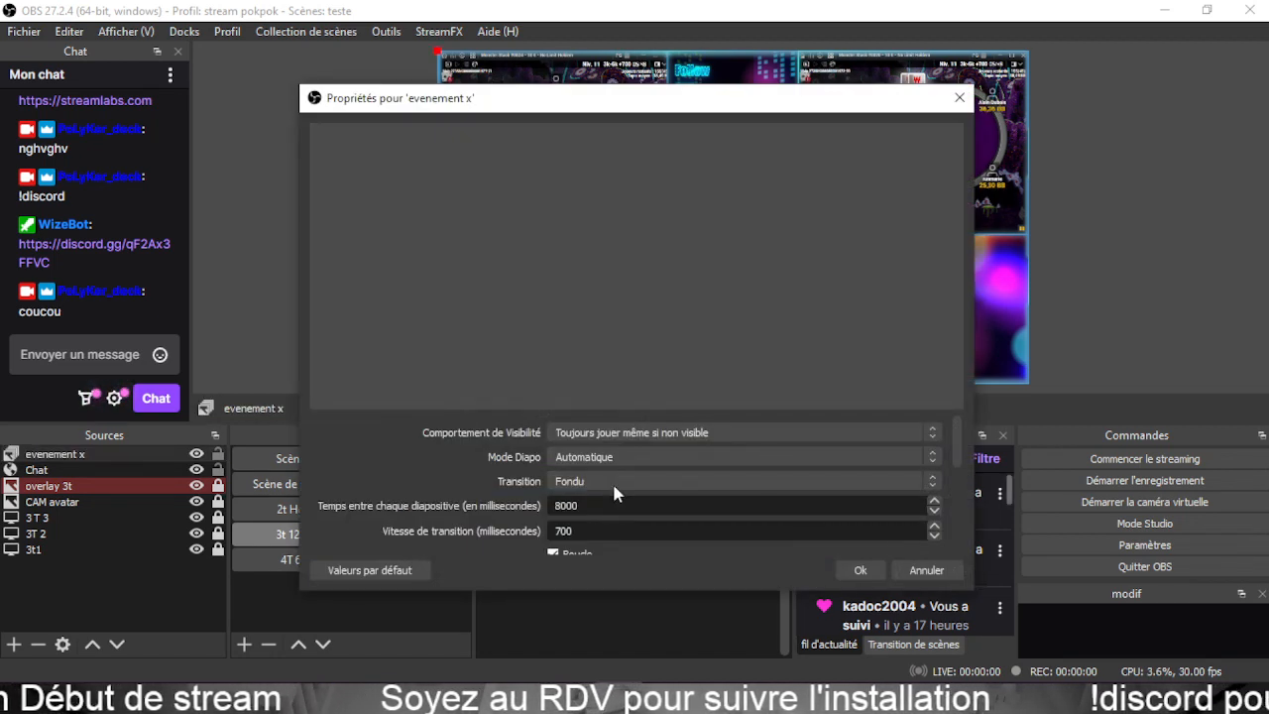
Examine the slideshow's properties, from visibility behaviour, mode and transition timing to the image file list and its options for adding files or a directory.
{"action": "left_click_drag", "start_coordinate": [678, 110], "coordinate": [539, 52]}
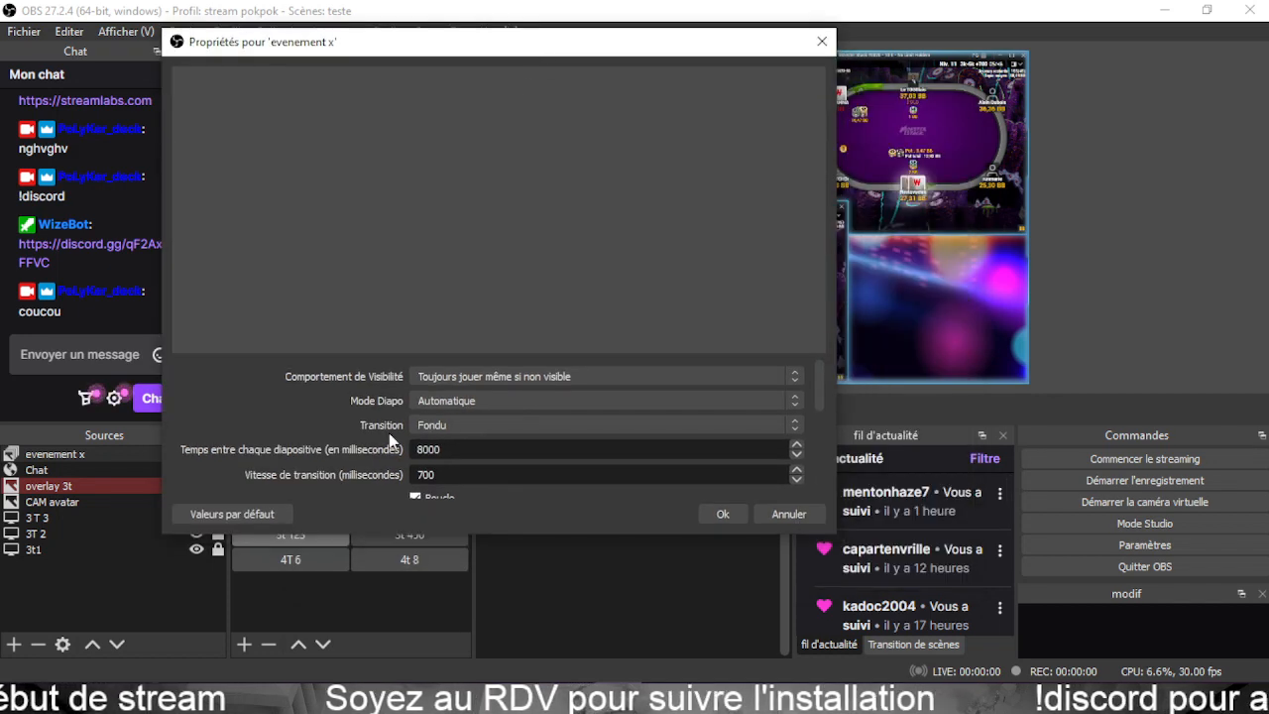
{"action": "scroll", "coordinate": [407, 423], "scroll_direction": "down", "scroll_amount": 3}
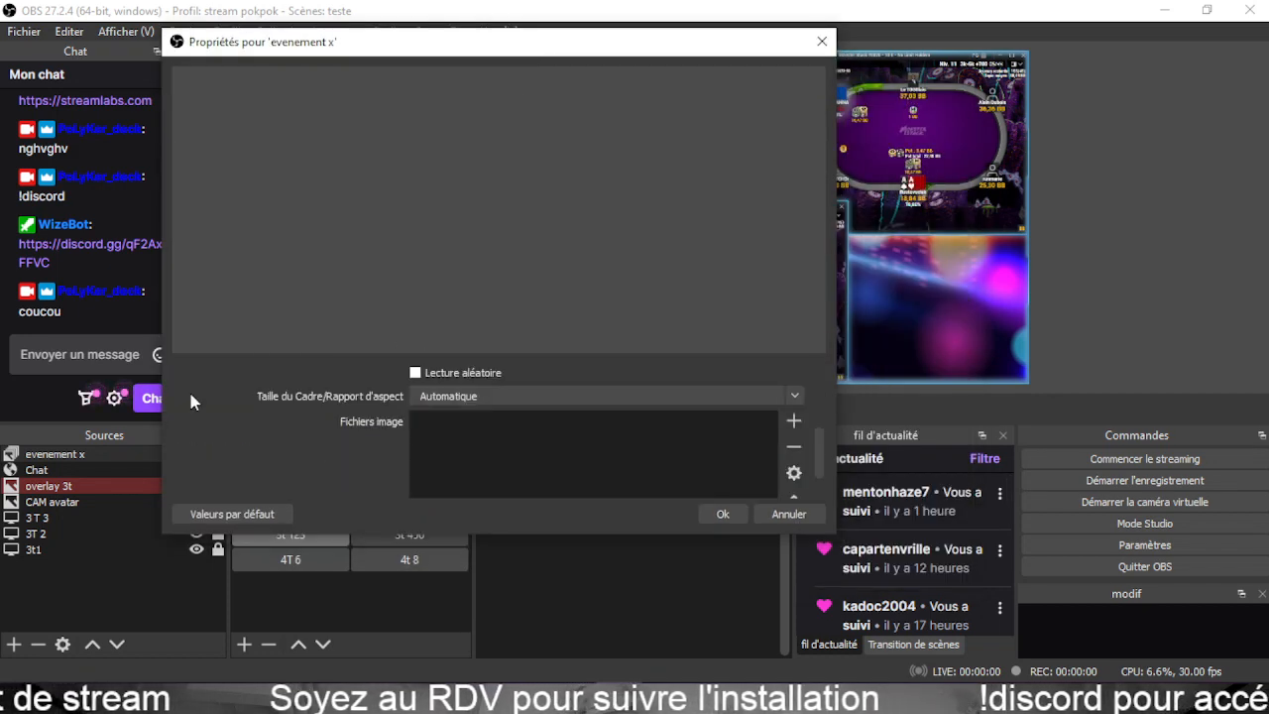
{"action": "scroll", "coordinate": [342, 428], "scroll_direction": "up", "scroll_amount": 3}
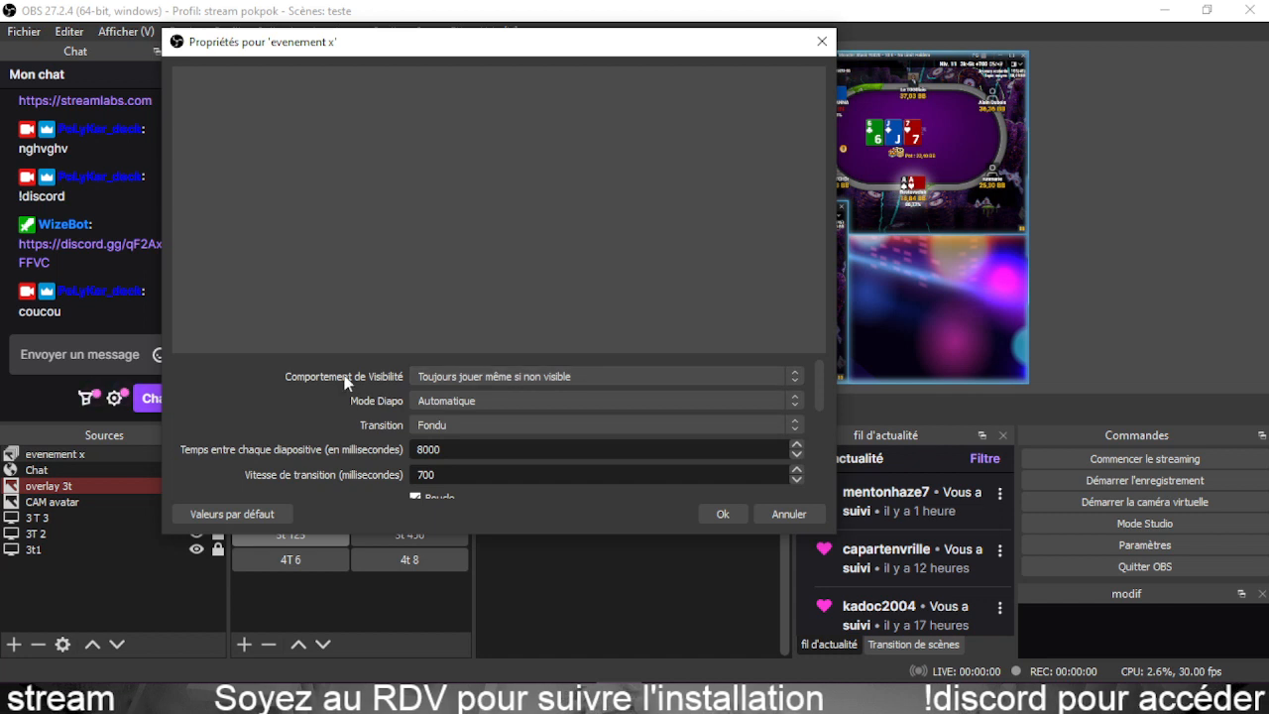
{"action": "scroll", "coordinate": [307, 373], "scroll_direction": "down", "scroll_amount": 5}
{"action": "scroll", "coordinate": [310, 382], "scroll_direction": "up", "scroll_amount": 1}
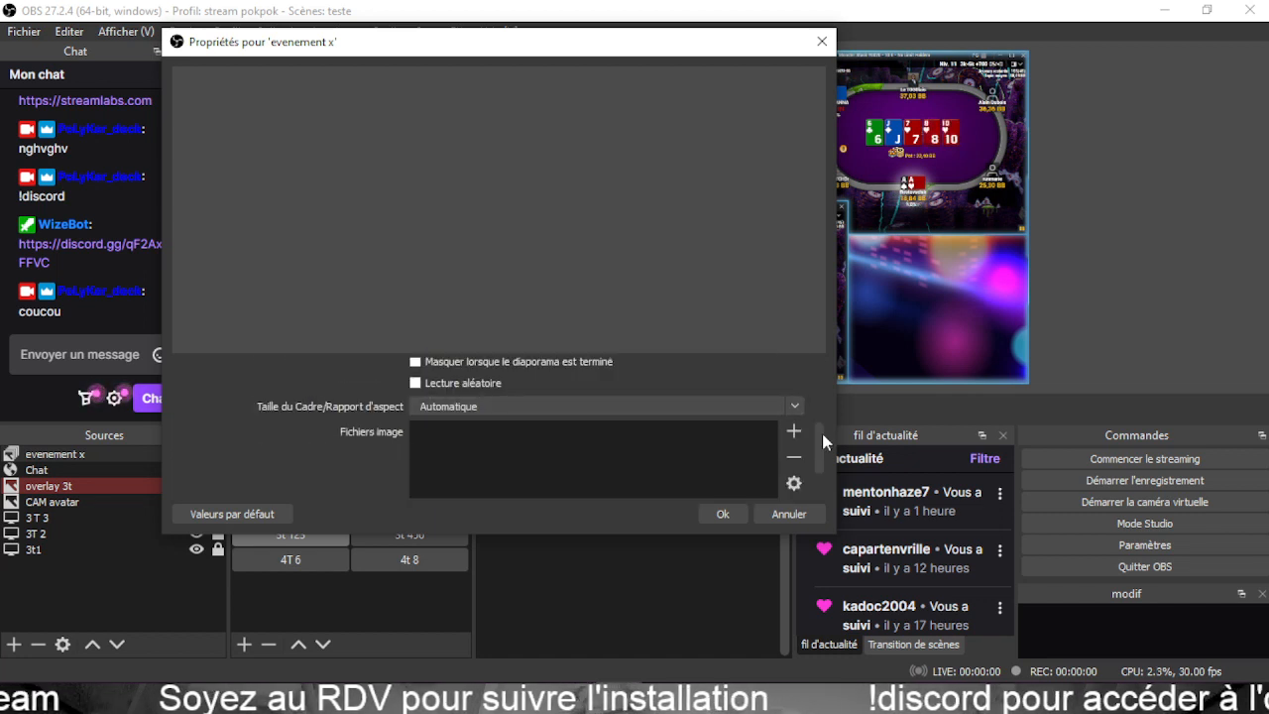
{"action": "left_click", "coordinate": [795, 433]}
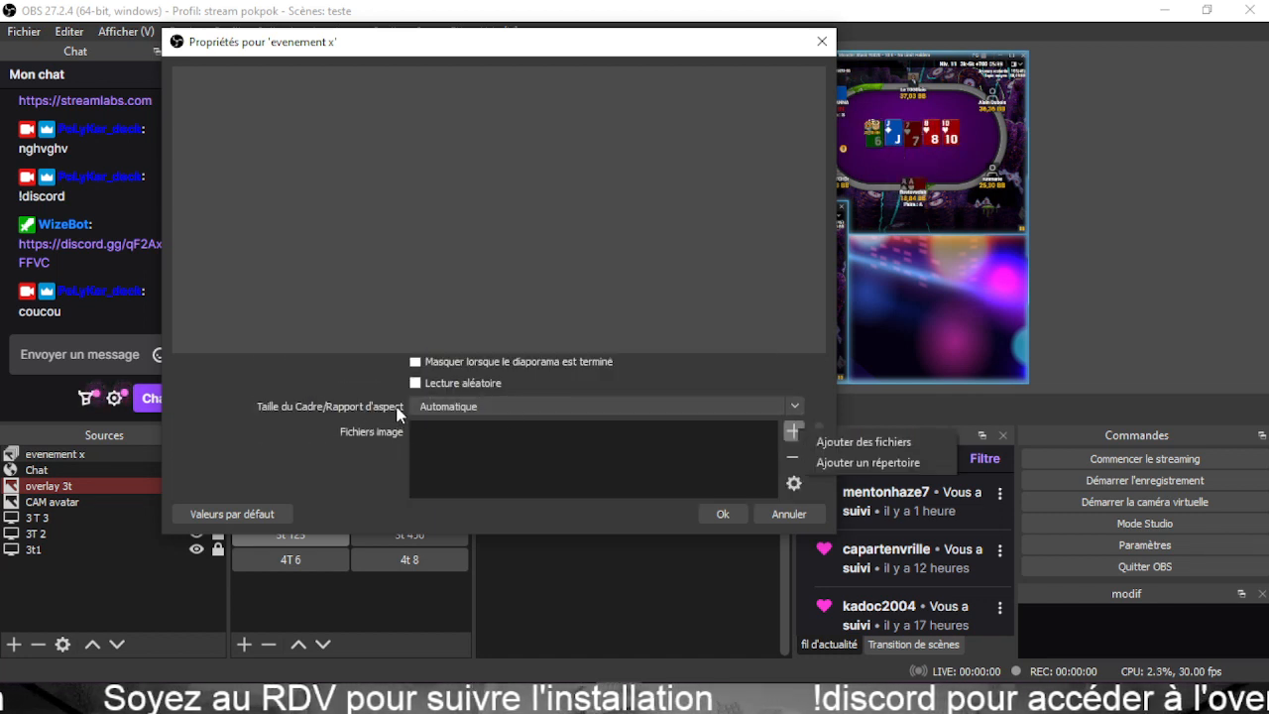
{"action": "left_click", "coordinate": [274, 452]}
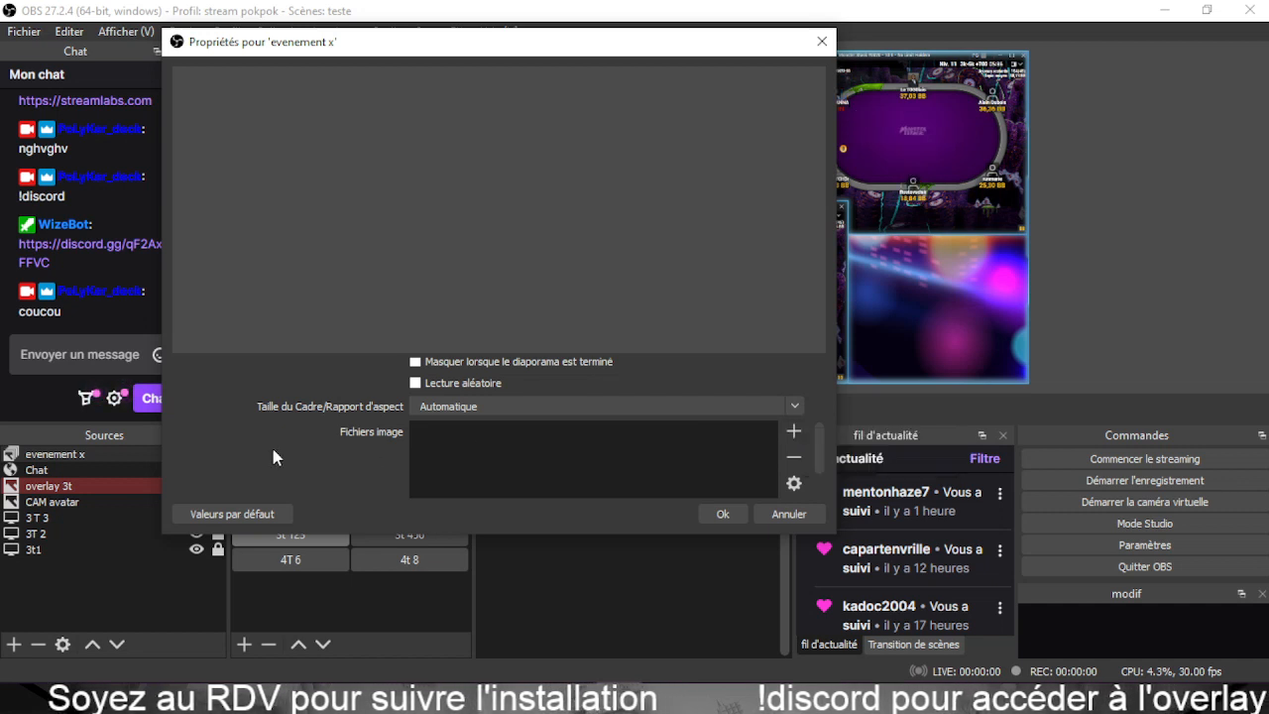
{"action": "scroll", "coordinate": [404, 432], "scroll_direction": "up", "scroll_amount": 4}
{"action": "scroll", "coordinate": [403, 431], "scroll_direction": "down", "scroll_amount": 5}
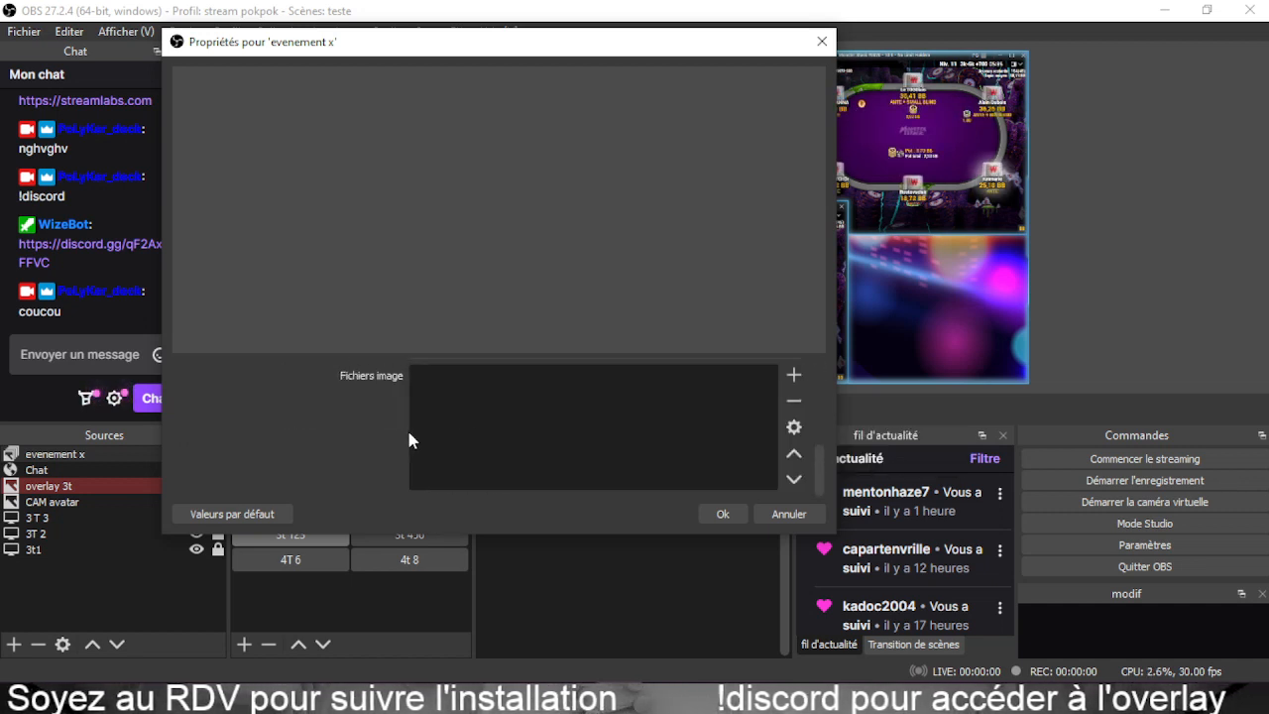
Begin adding image files to the slideshow and browse to the Twitch folder on the desktop (Bureau).
{"action": "left_click", "coordinate": [793, 373]}
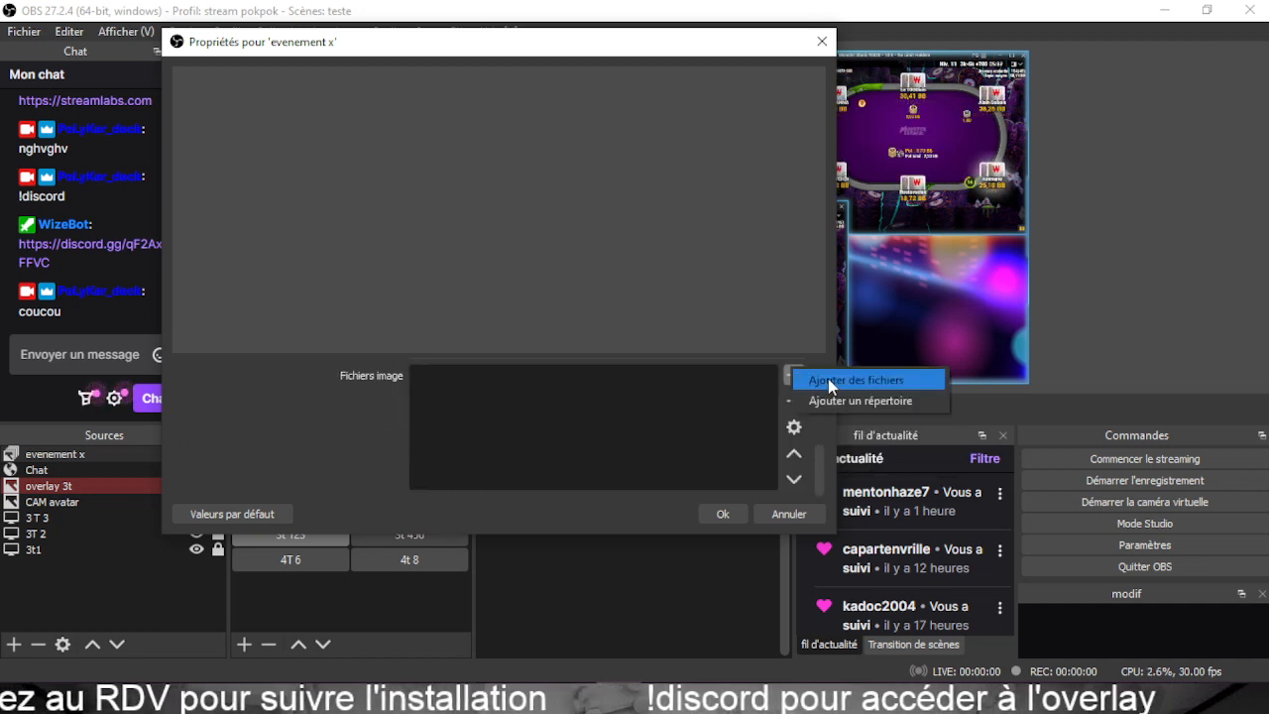
{"action": "left_click", "coordinate": [828, 379]}
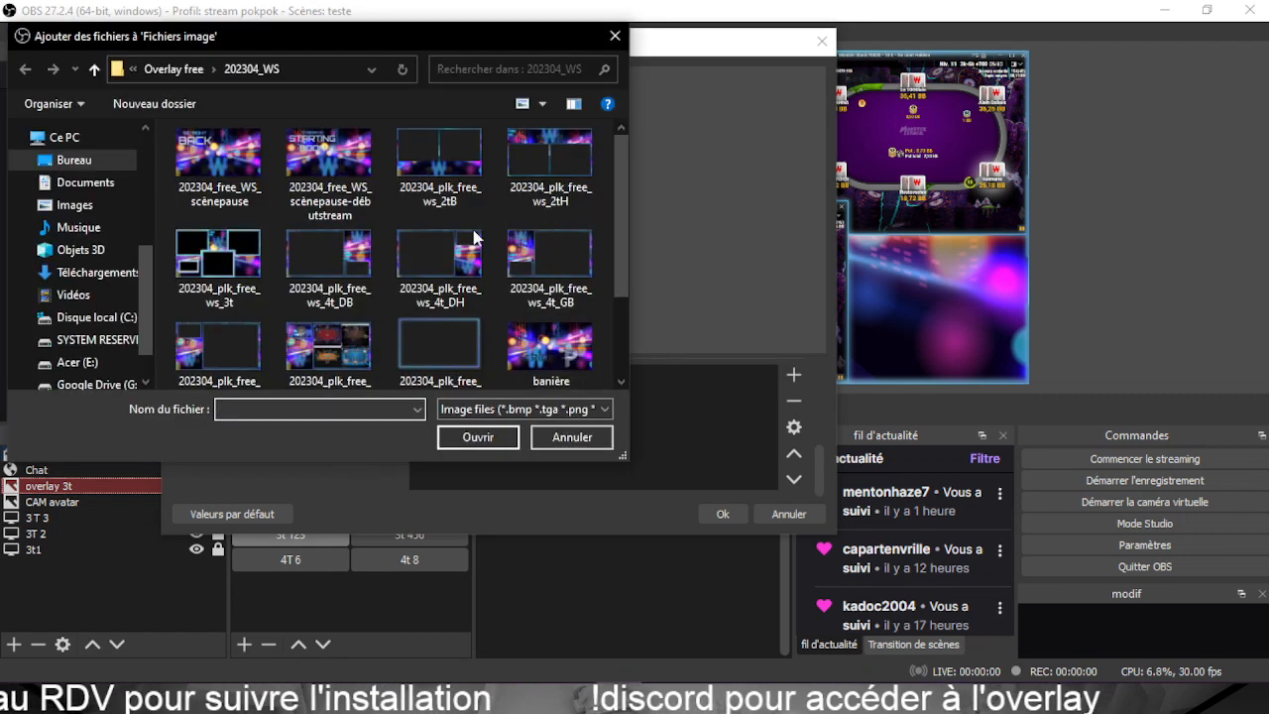
{"action": "left_click", "coordinate": [247, 157]}
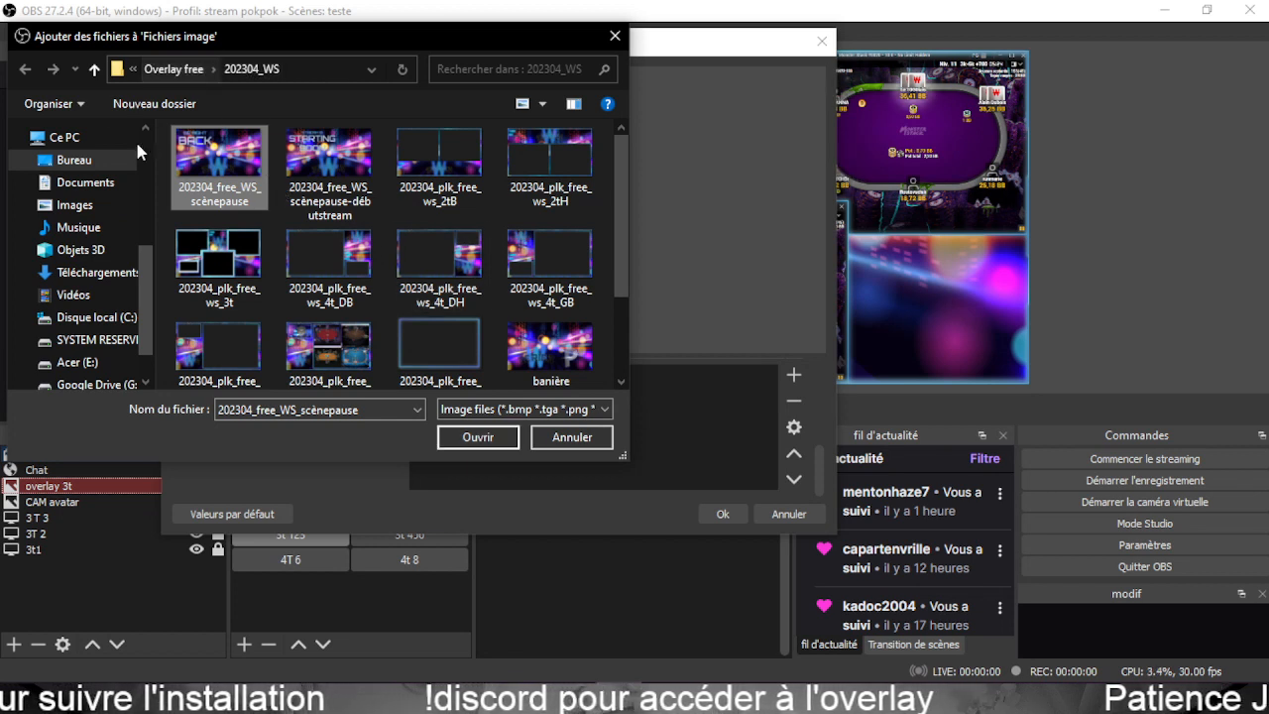
{"action": "scroll", "coordinate": [84, 277], "scroll_direction": "down", "scroll_amount": 1}
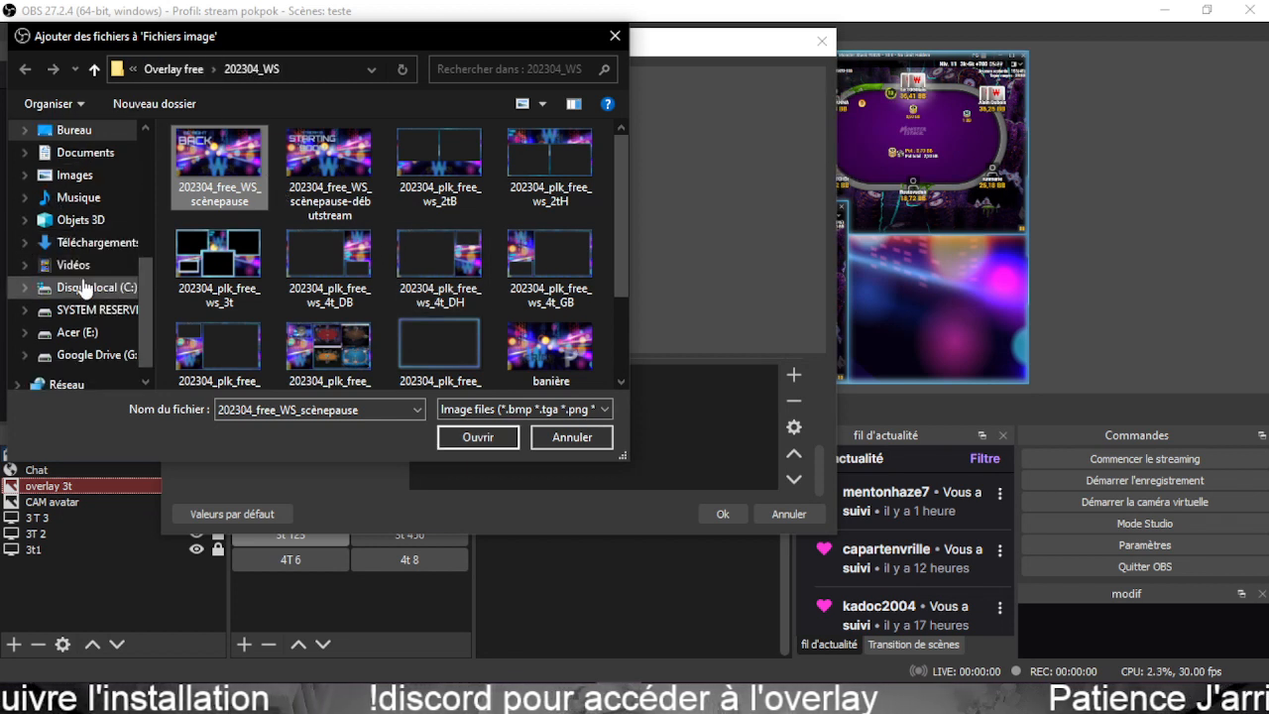
{"action": "scroll", "coordinate": [84, 286], "scroll_direction": "up", "scroll_amount": 3}
{"action": "left_click", "coordinate": [75, 235]}
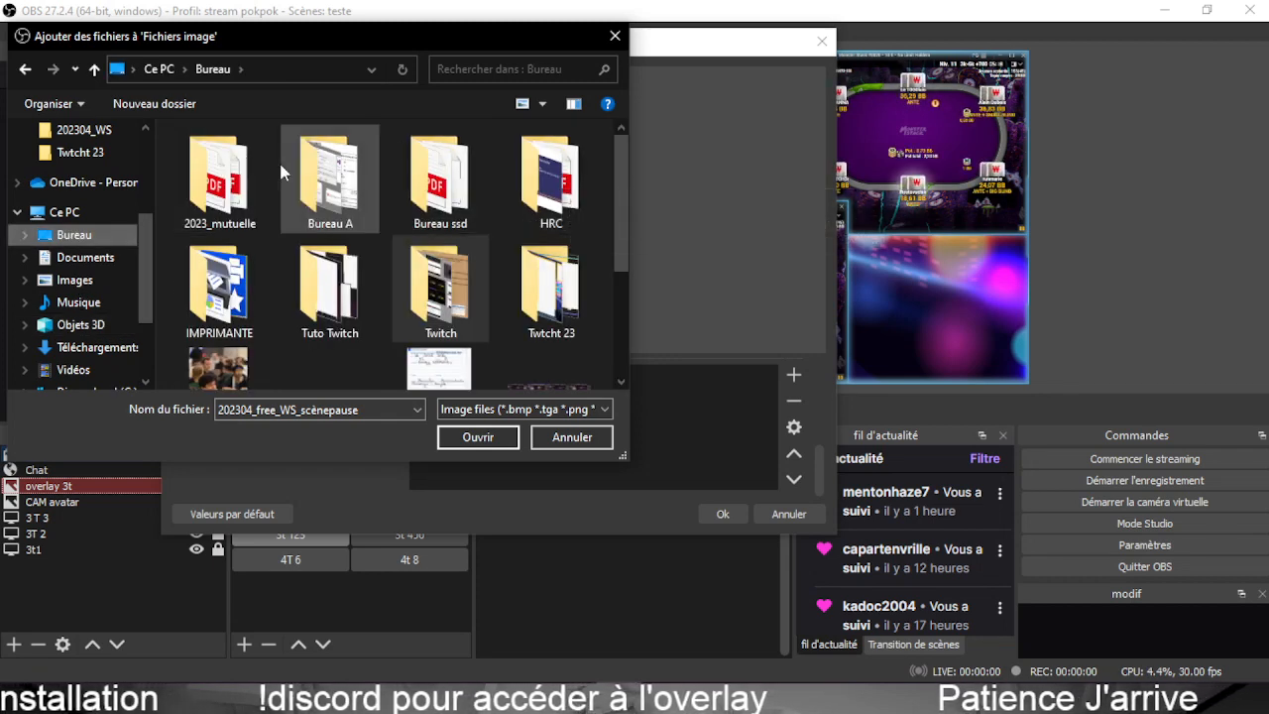
{"action": "scroll", "coordinate": [397, 169], "scroll_direction": "down", "scroll_amount": 1}
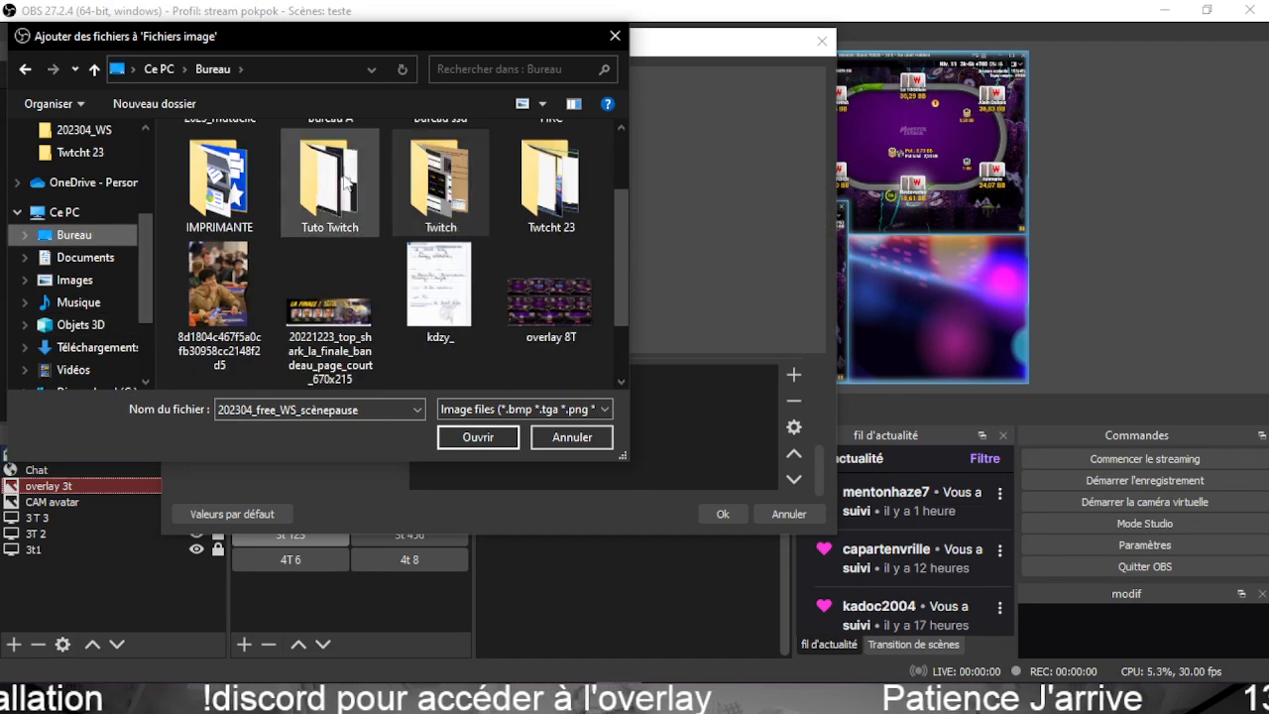
{"action": "double_click", "coordinate": [449, 177]}
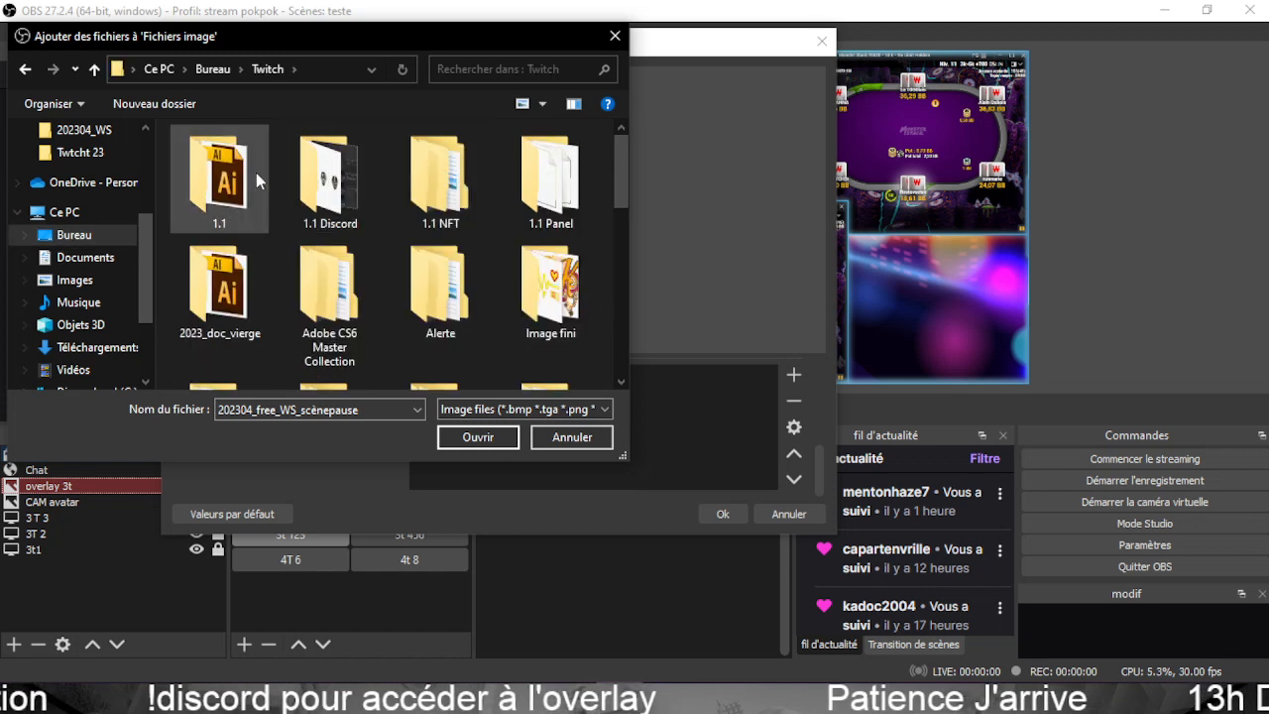
Add the image "202302_wina_presentation2+chat wina" from 1.1/Overlay Them/Overlay free/20230201_Wina to the slideshow.
{"action": "double_click", "coordinate": [212, 181]}
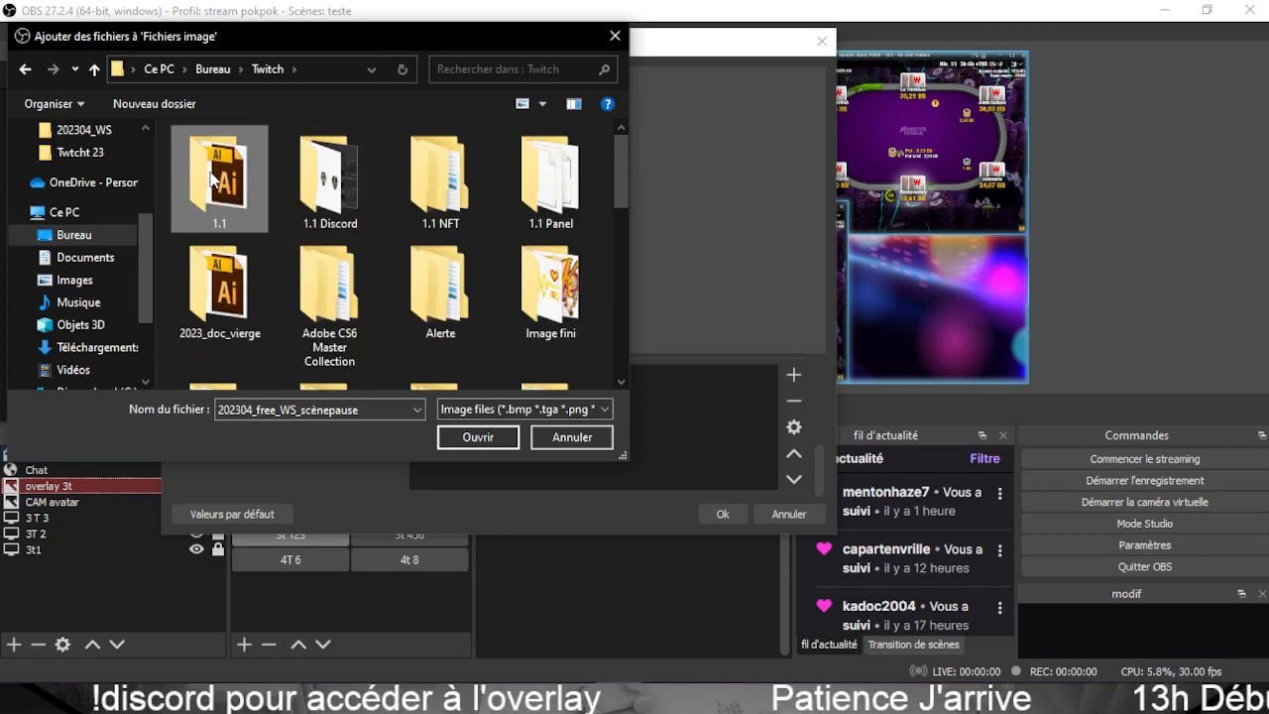
{"action": "scroll", "coordinate": [386, 169], "scroll_direction": "down", "scroll_amount": 1}
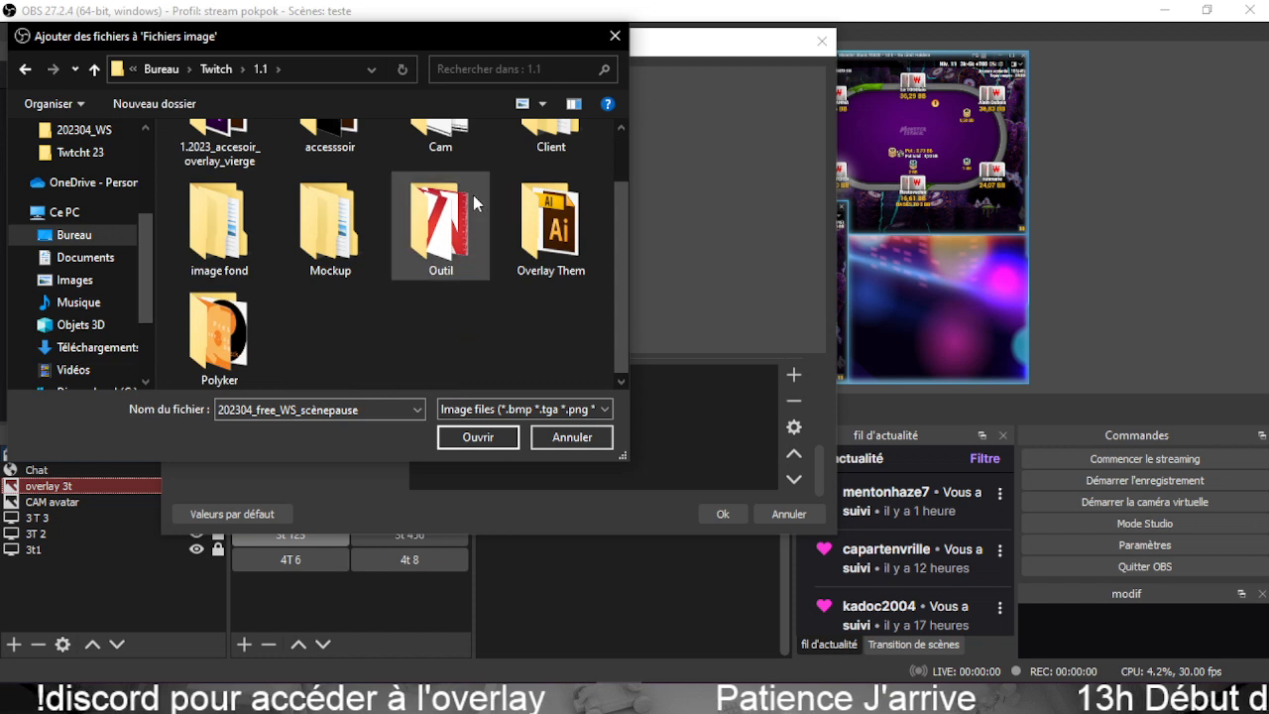
{"action": "double_click", "coordinate": [548, 218]}
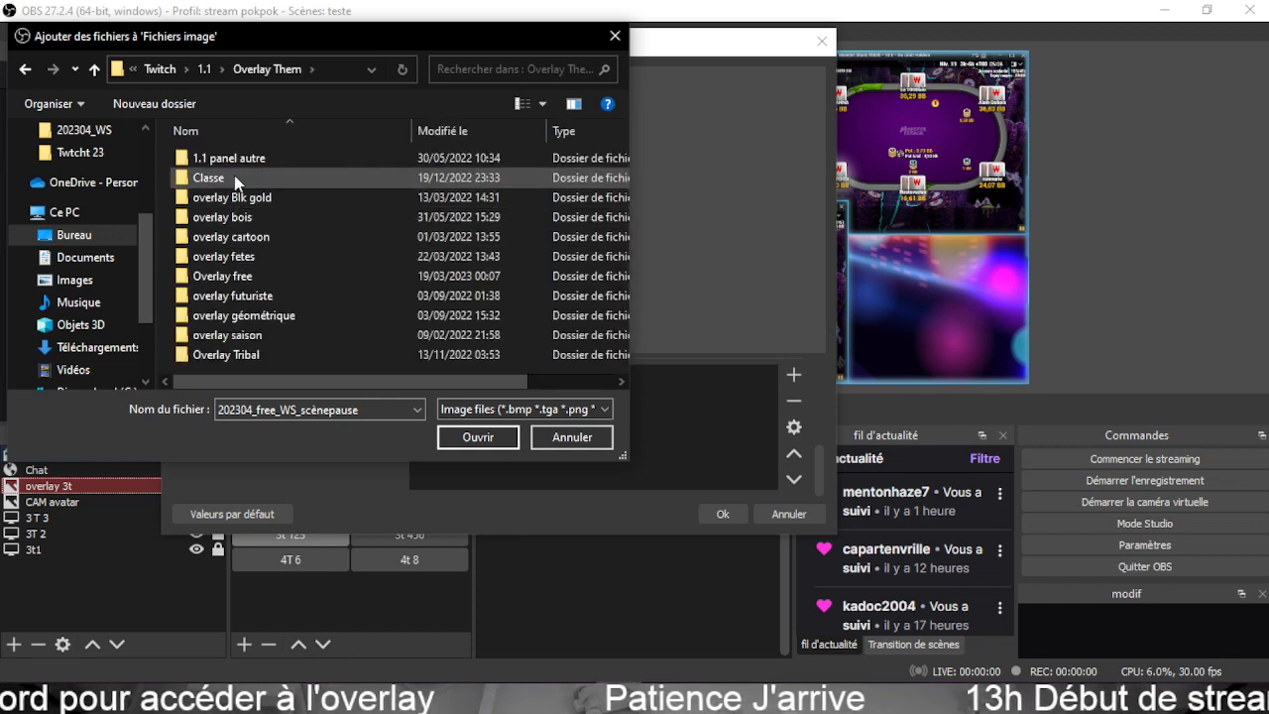
{"action": "scroll", "coordinate": [236, 203], "scroll_direction": "right", "scroll_amount": 1}
{"action": "double_click", "coordinate": [246, 276]}
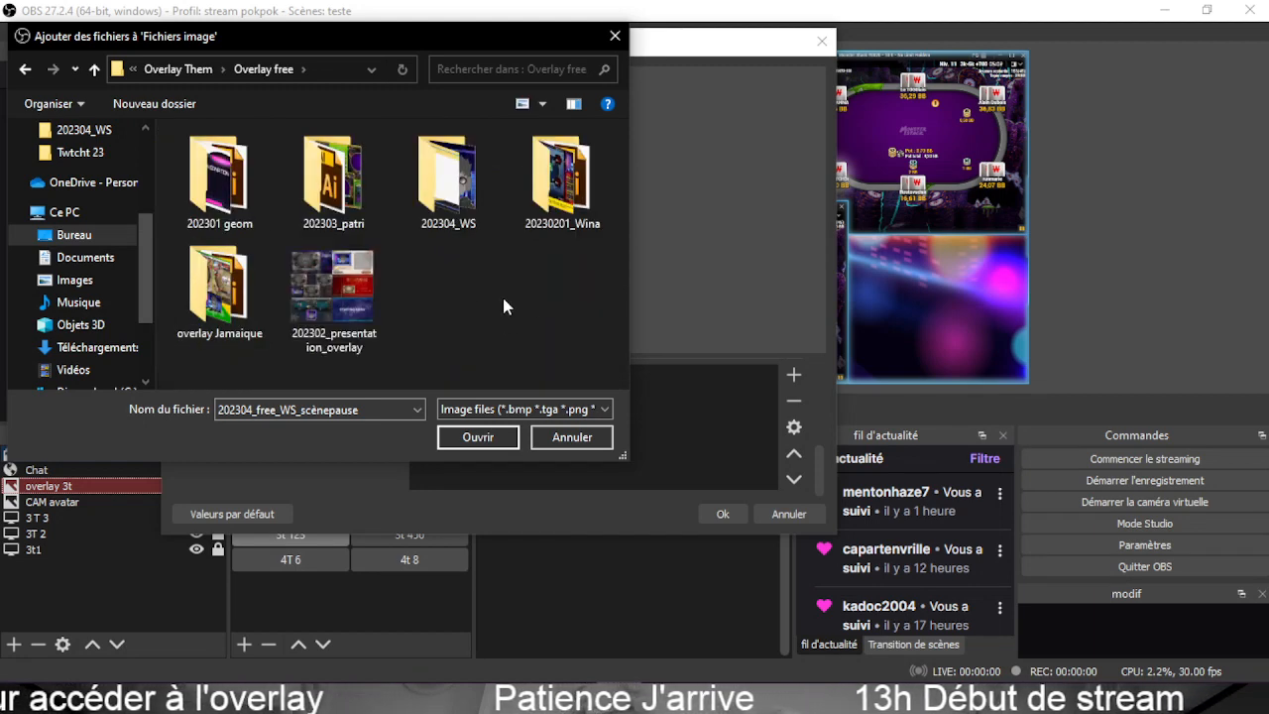
{"action": "double_click", "coordinate": [555, 183]}
{"action": "left_click", "coordinate": [260, 299]}
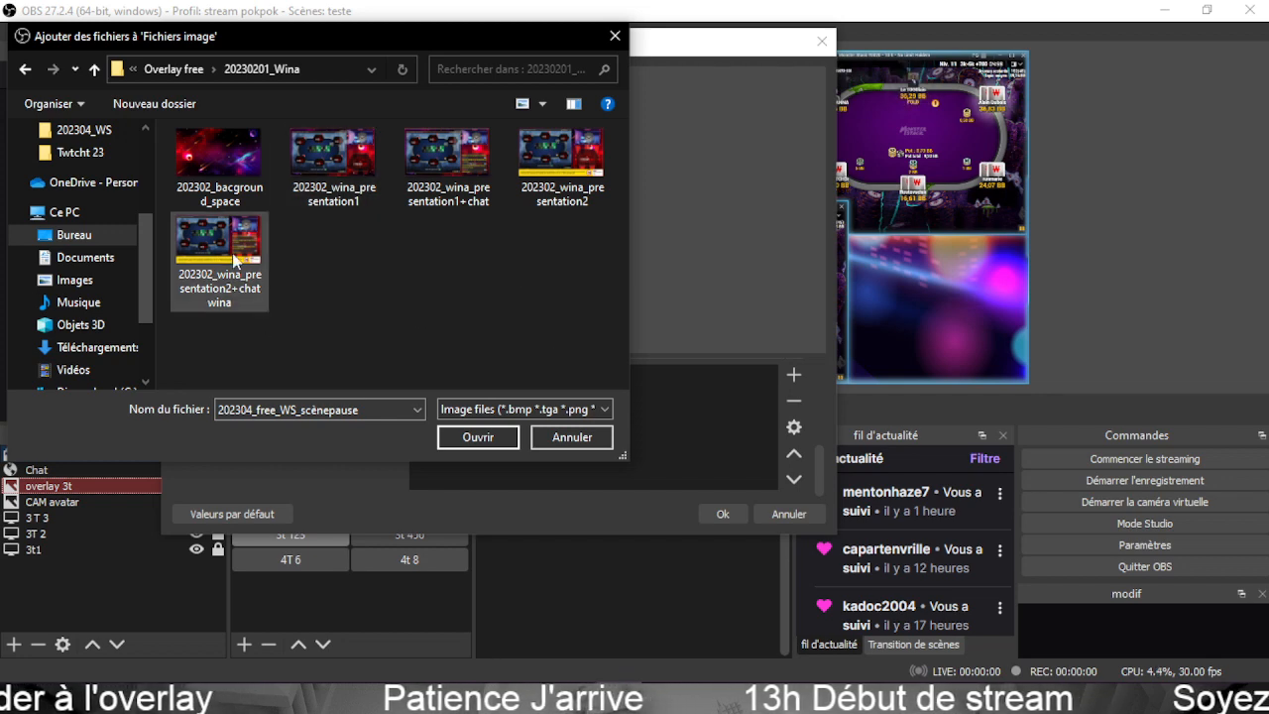
{"action": "left_click", "coordinate": [478, 437]}
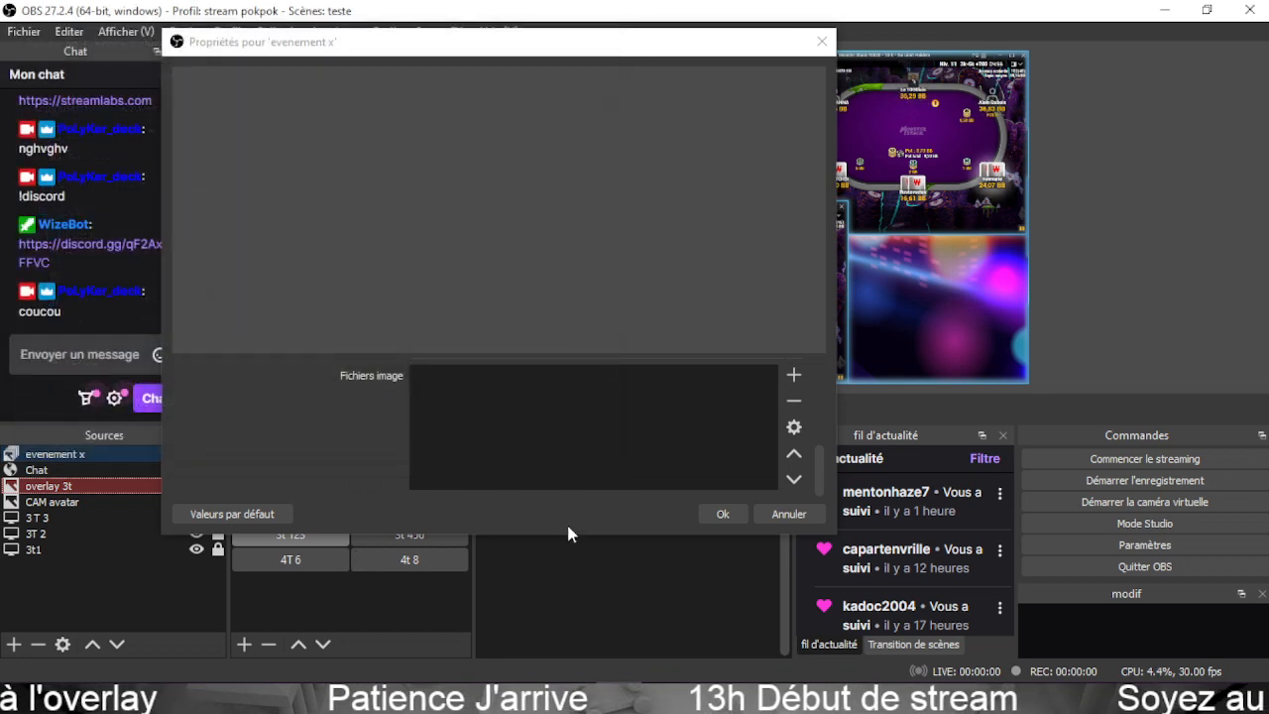
Add the image 202302_wina_presentation1 from the 20230201_Wina folder to the slideshow's image files.
{"action": "left_click", "coordinate": [793, 373]}
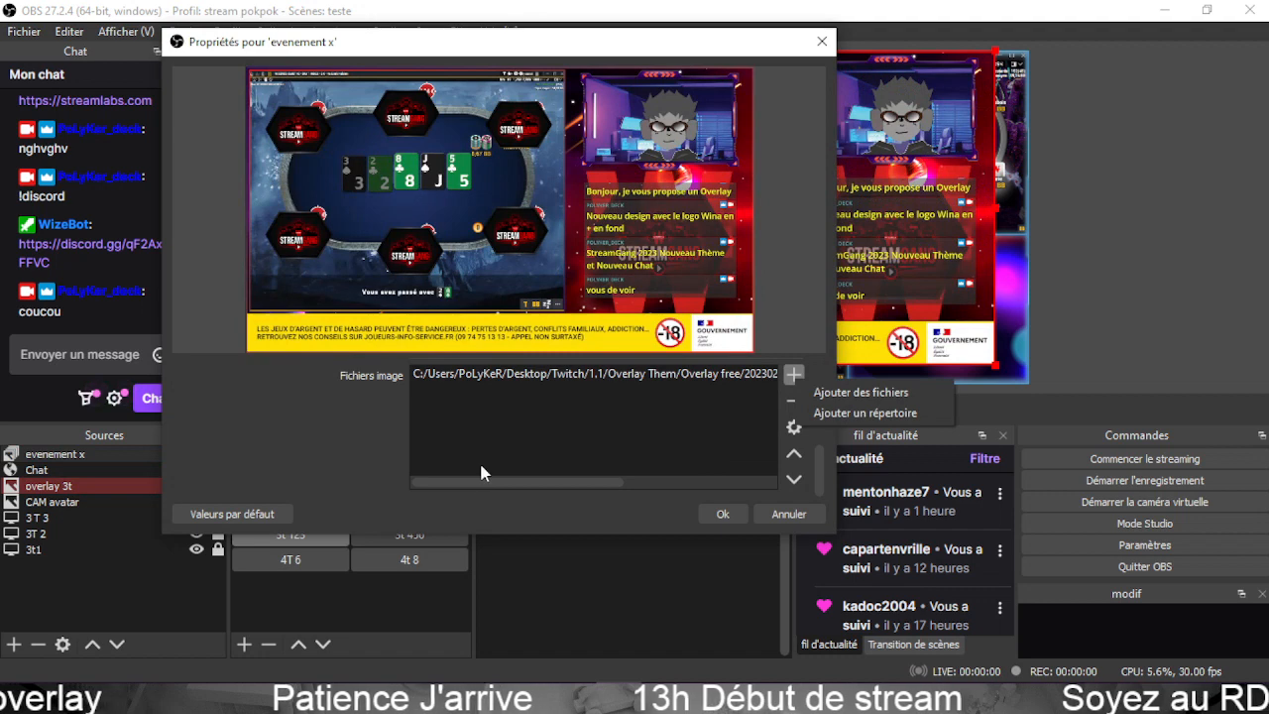
{"action": "left_click", "coordinate": [859, 391]}
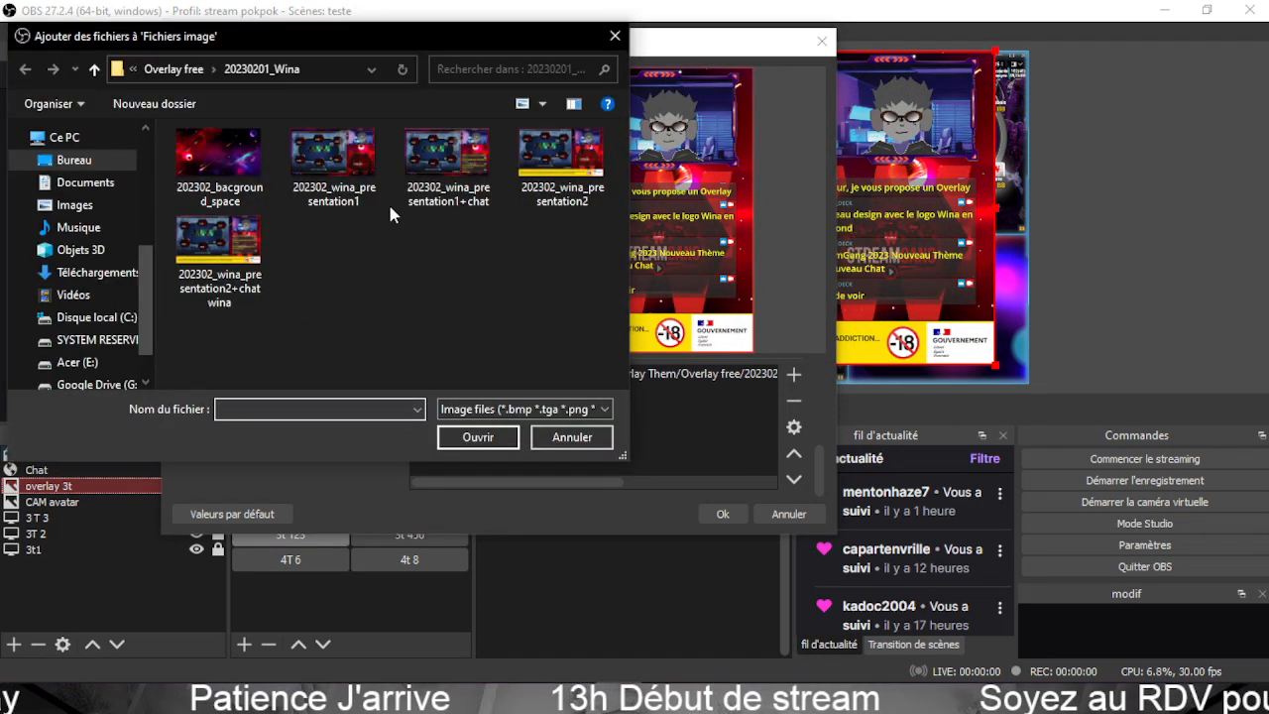
{"action": "left_click", "coordinate": [219, 158]}
{"action": "left_click", "coordinate": [342, 203]}
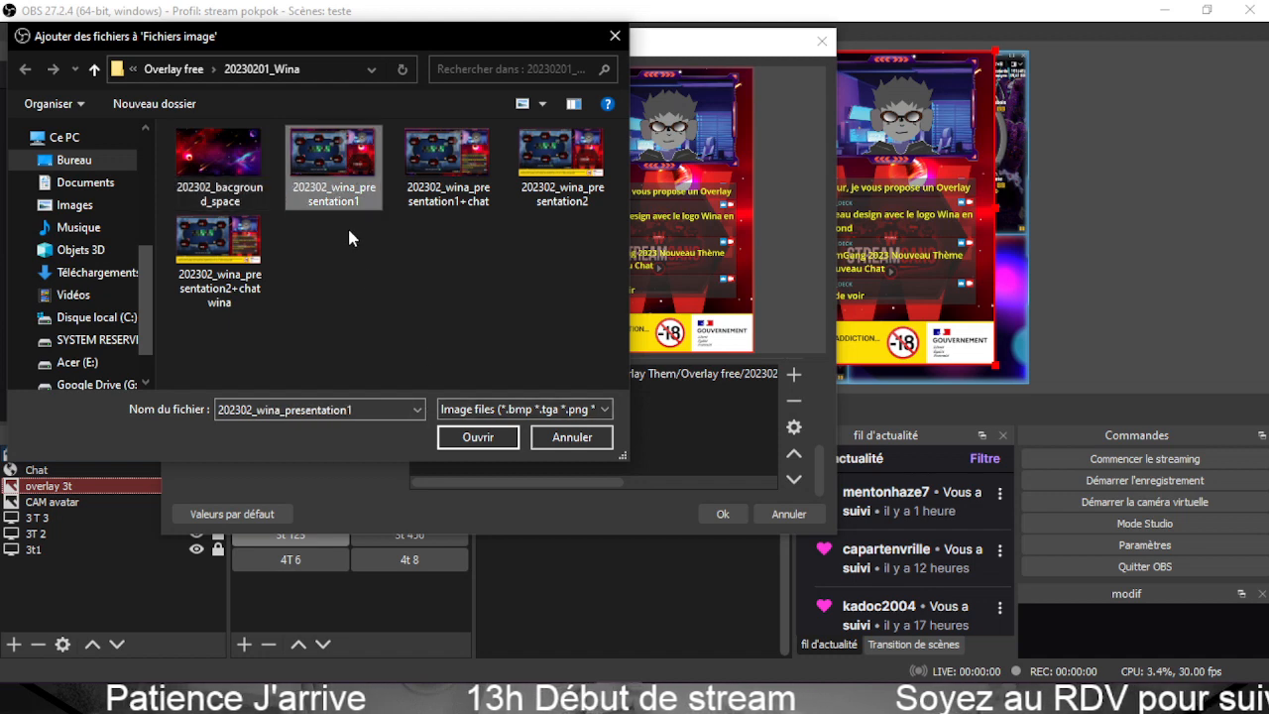
{"action": "left_click", "coordinate": [491, 437]}
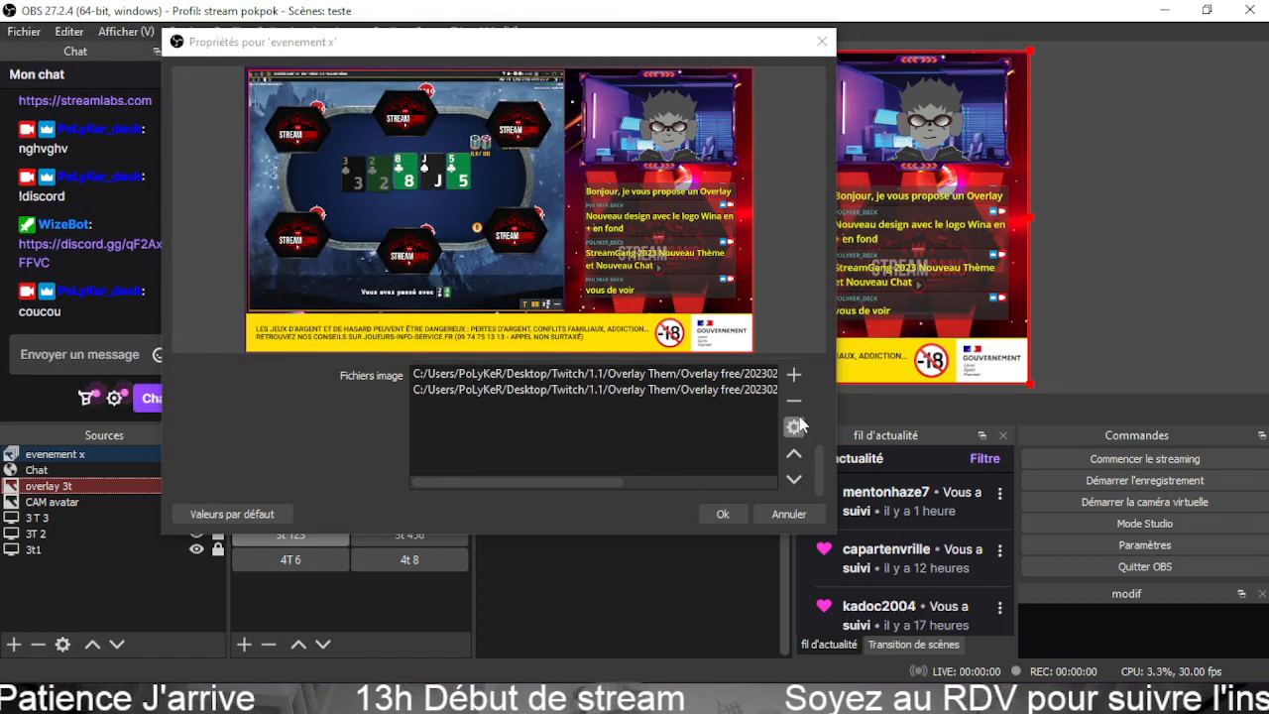
Add the image 202302_plk_patrick_start from the Overlay free/202303_patri folder as another slideshow image.
{"action": "left_click", "coordinate": [794, 375]}
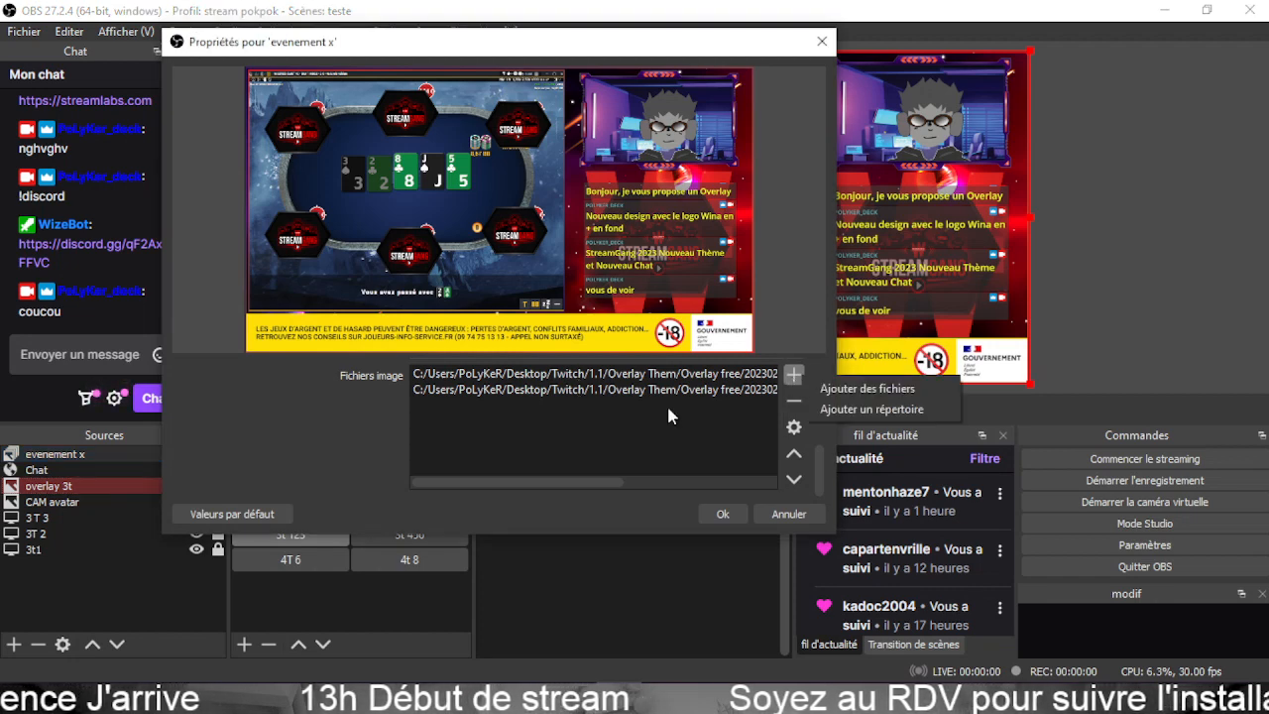
{"action": "left_click", "coordinate": [838, 389]}
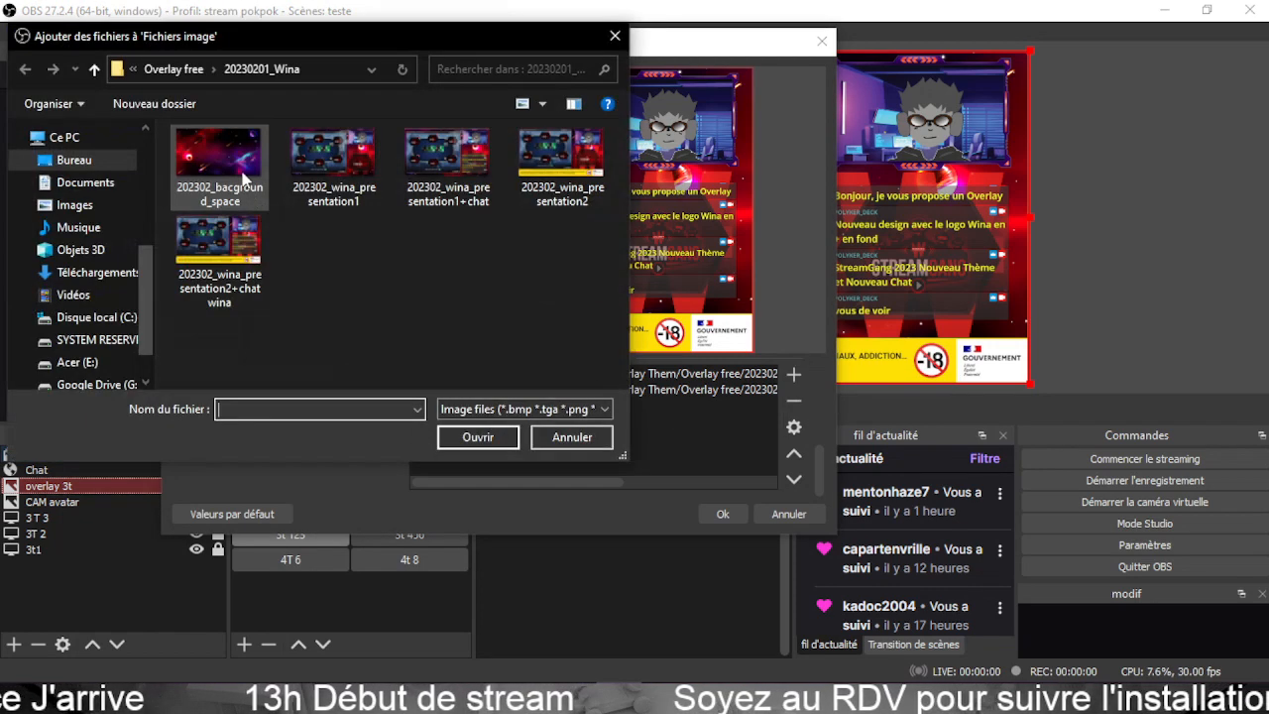
{"action": "left_click", "coordinate": [175, 69]}
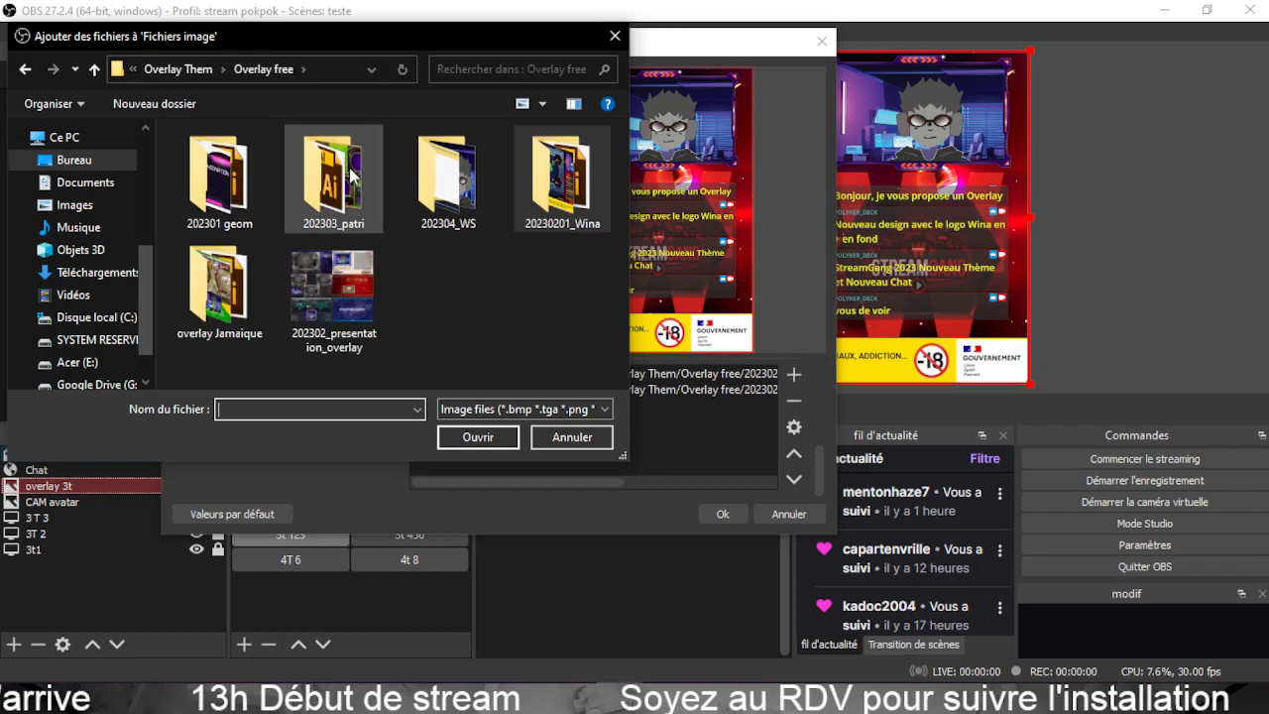
{"action": "double_click", "coordinate": [362, 174]}
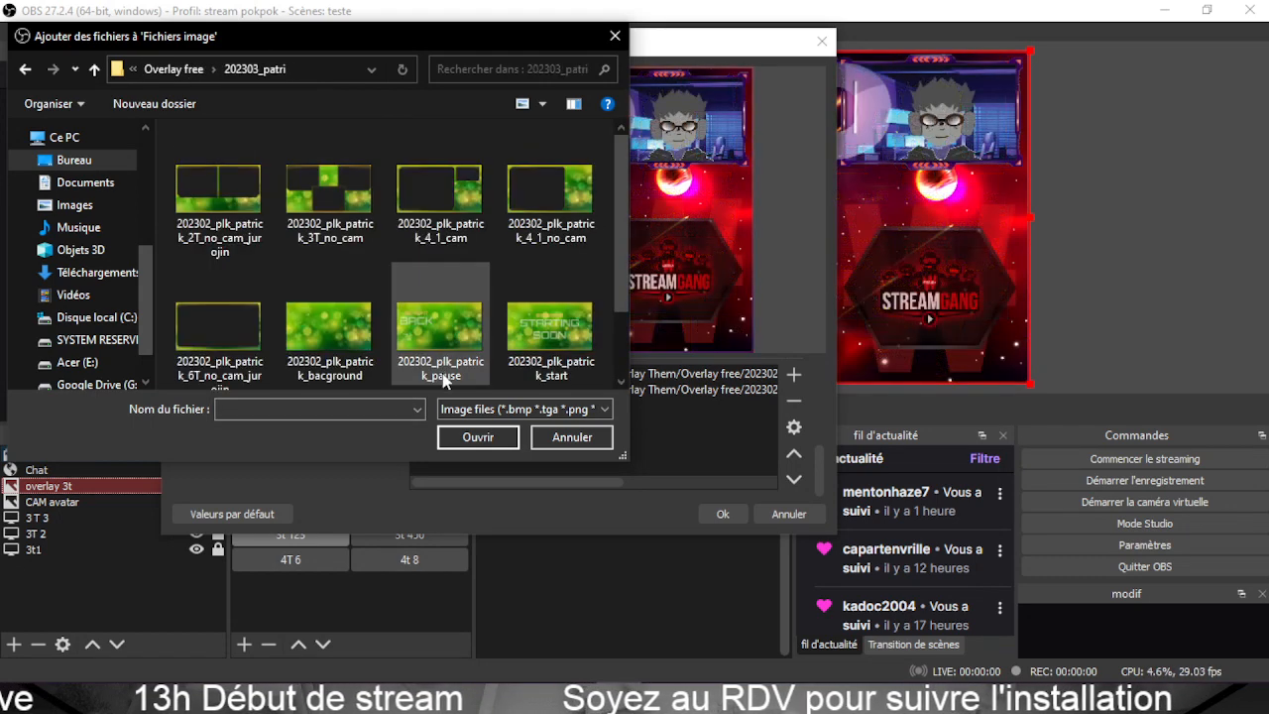
{"action": "left_click", "coordinate": [563, 331]}
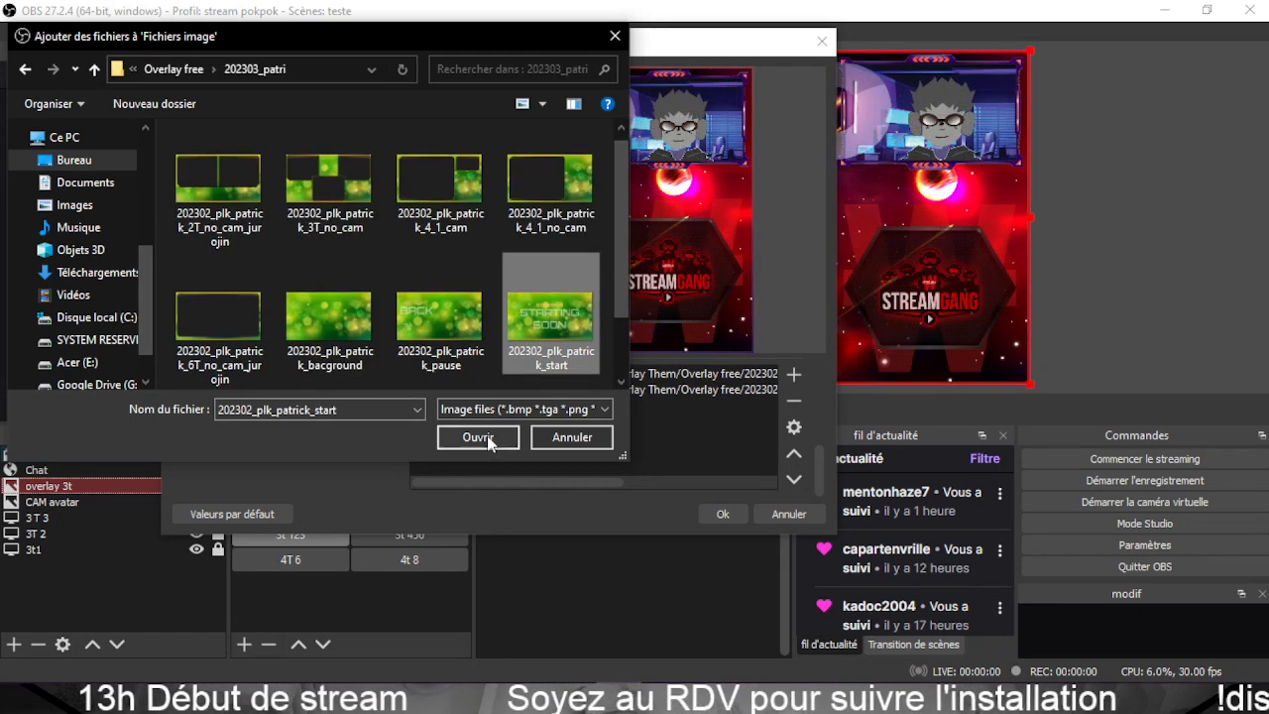
{"action": "left_click", "coordinate": [474, 437]}
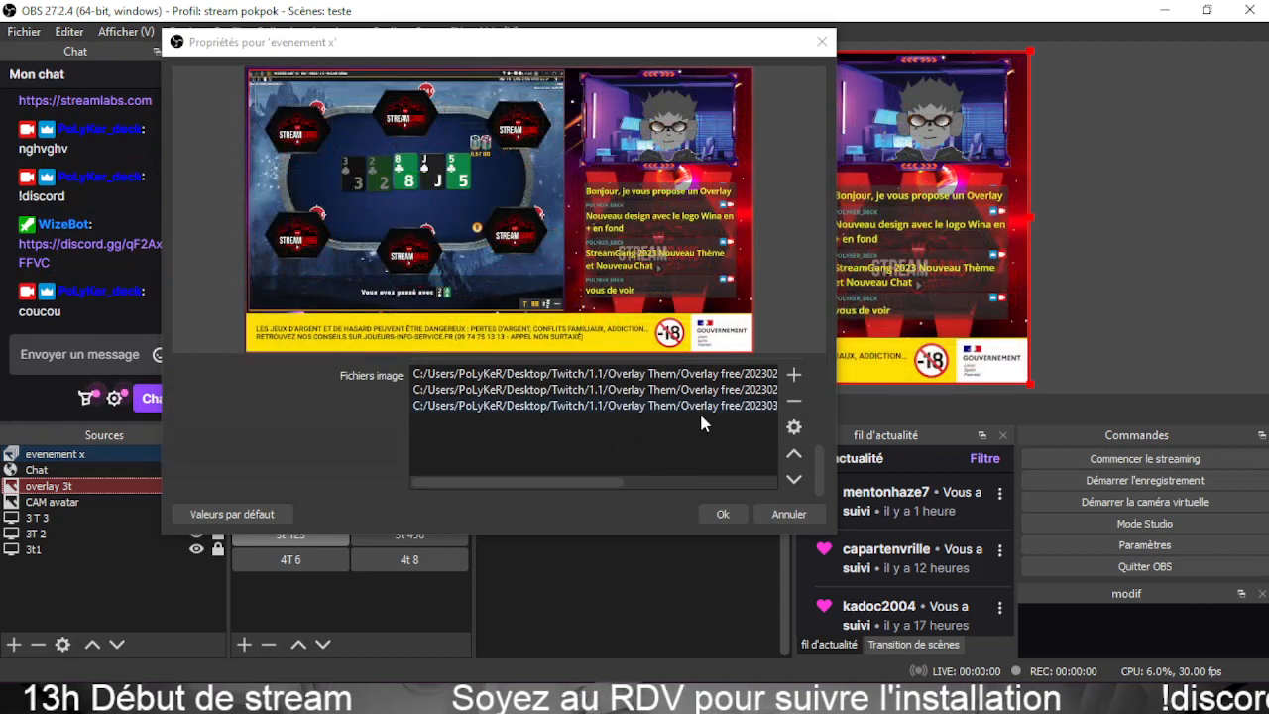
Confirm the slideshow images, then shrink the evenement x slideshow and fit it into the empty area below the upper-right poker table.
{"action": "left_click", "coordinate": [723, 514]}
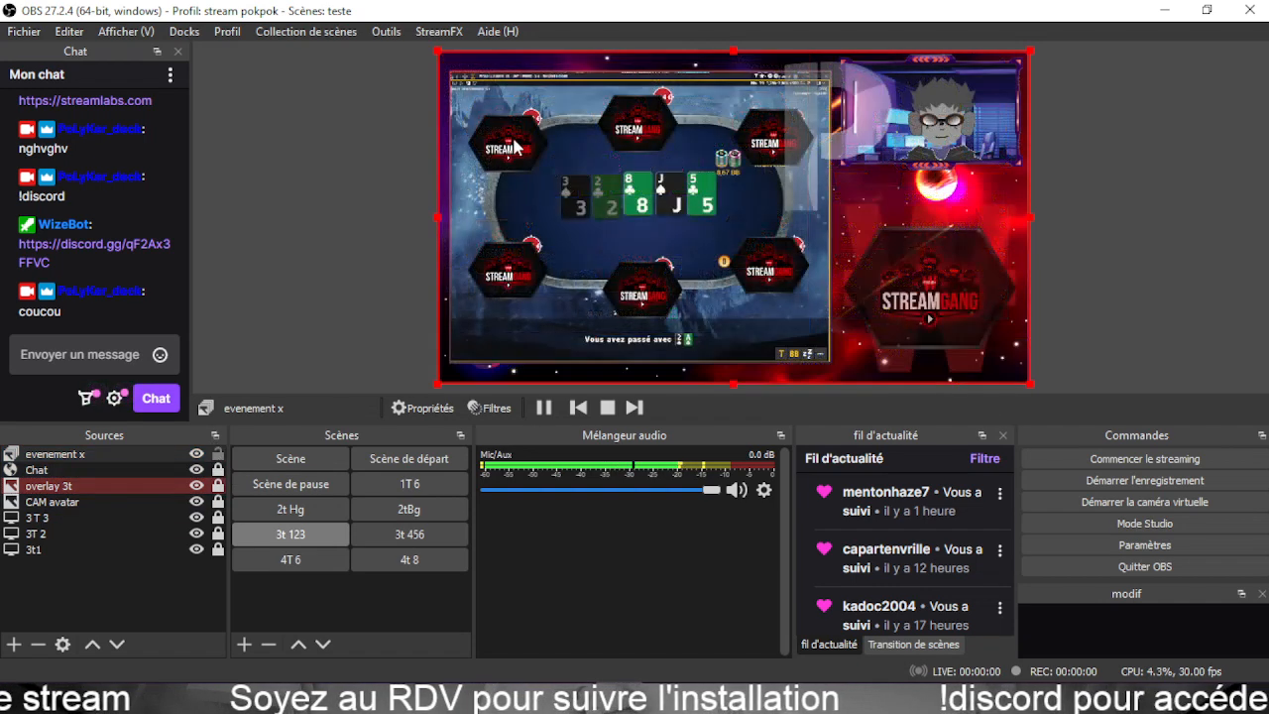
{"action": "left_click_drag", "start_coordinate": [437, 48], "coordinate": [860, 333]}
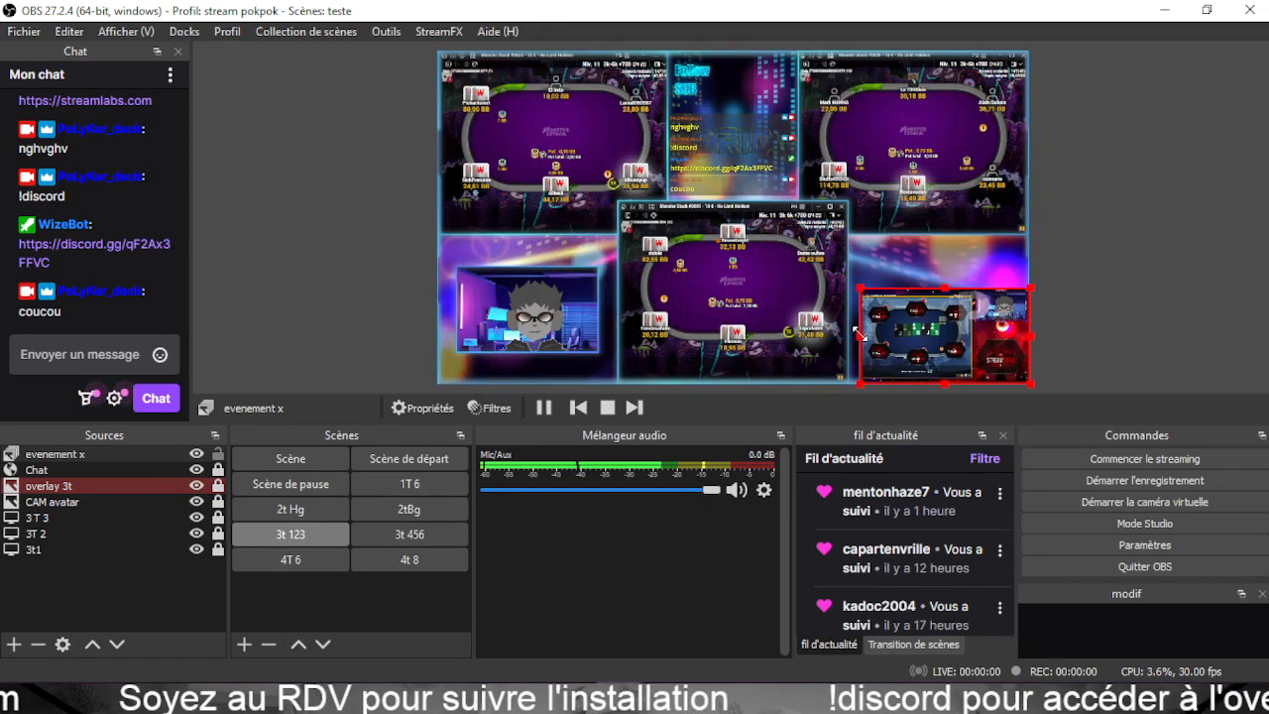
{"action": "left_click_drag", "start_coordinate": [934, 357], "coordinate": [920, 334]}
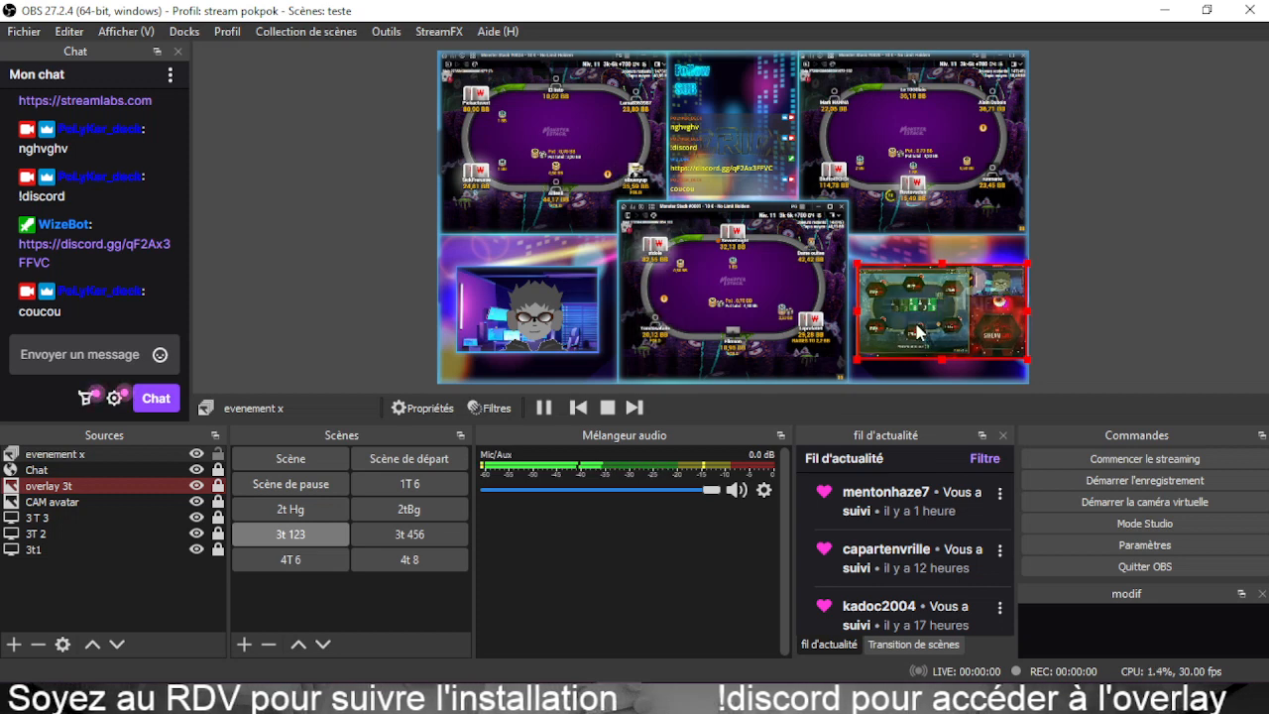
{"action": "left_click_drag", "start_coordinate": [917, 323], "coordinate": [914, 323]}
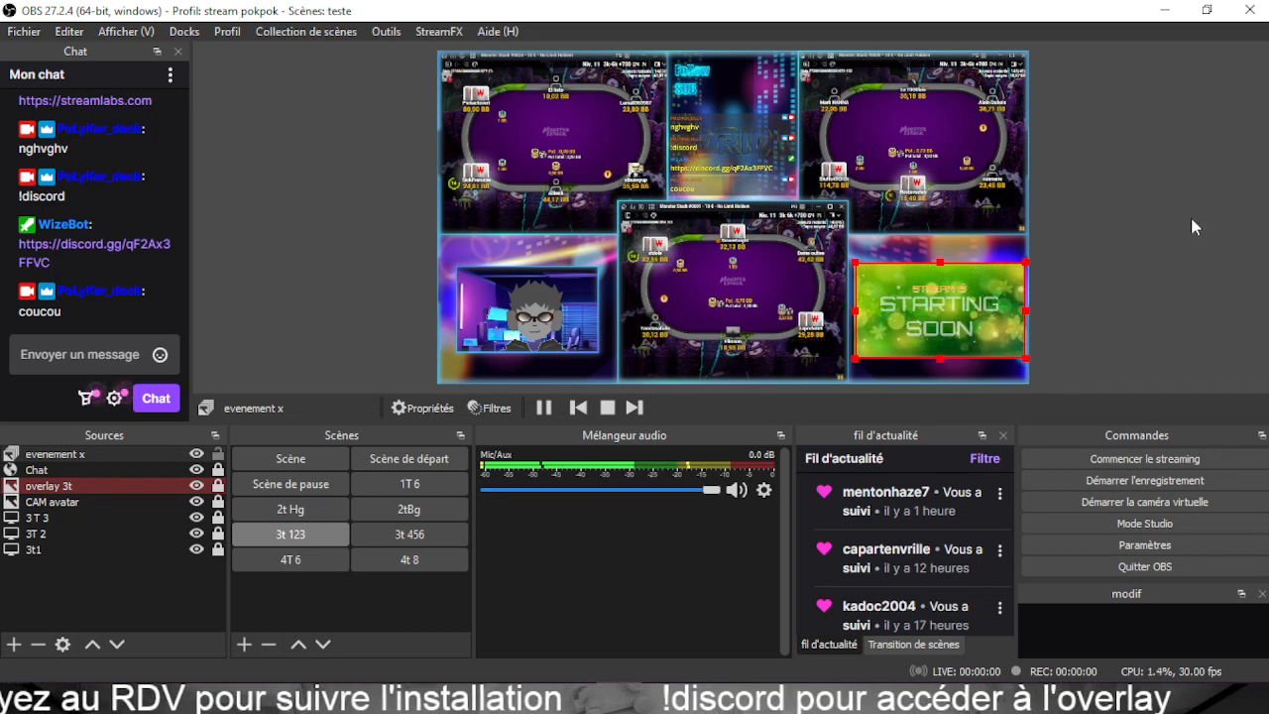
{"action": "left_click", "coordinate": [1193, 230]}
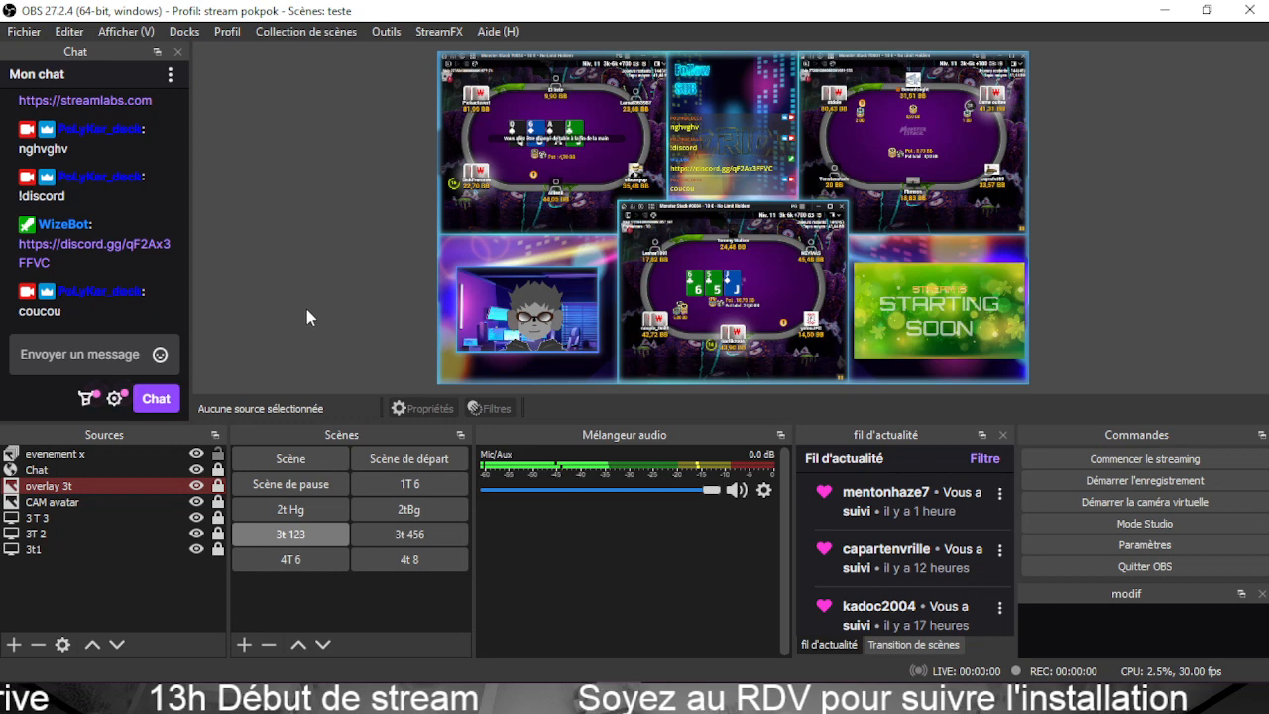
In scene 2t Hg, hide the tables 2t Hg source and create a window capture source named "Tabble 1.1".
{"action": "left_click", "coordinate": [276, 515]}
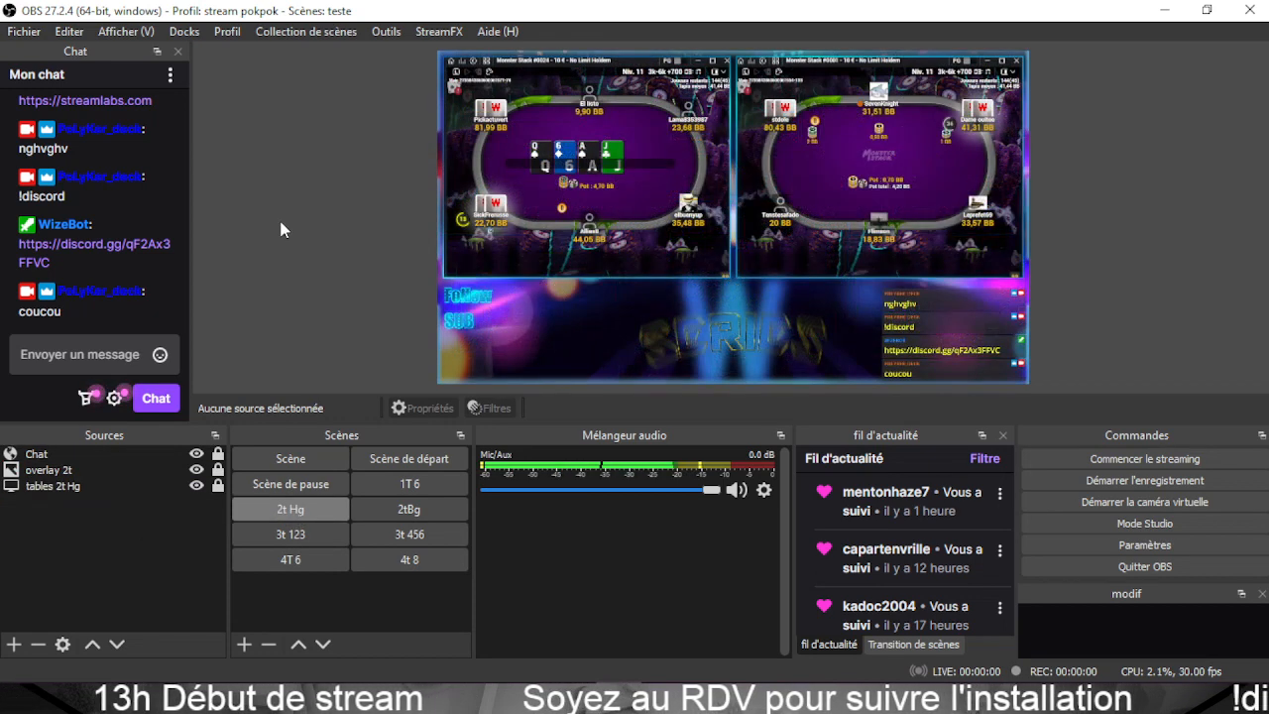
{"action": "left_click", "coordinate": [197, 486]}
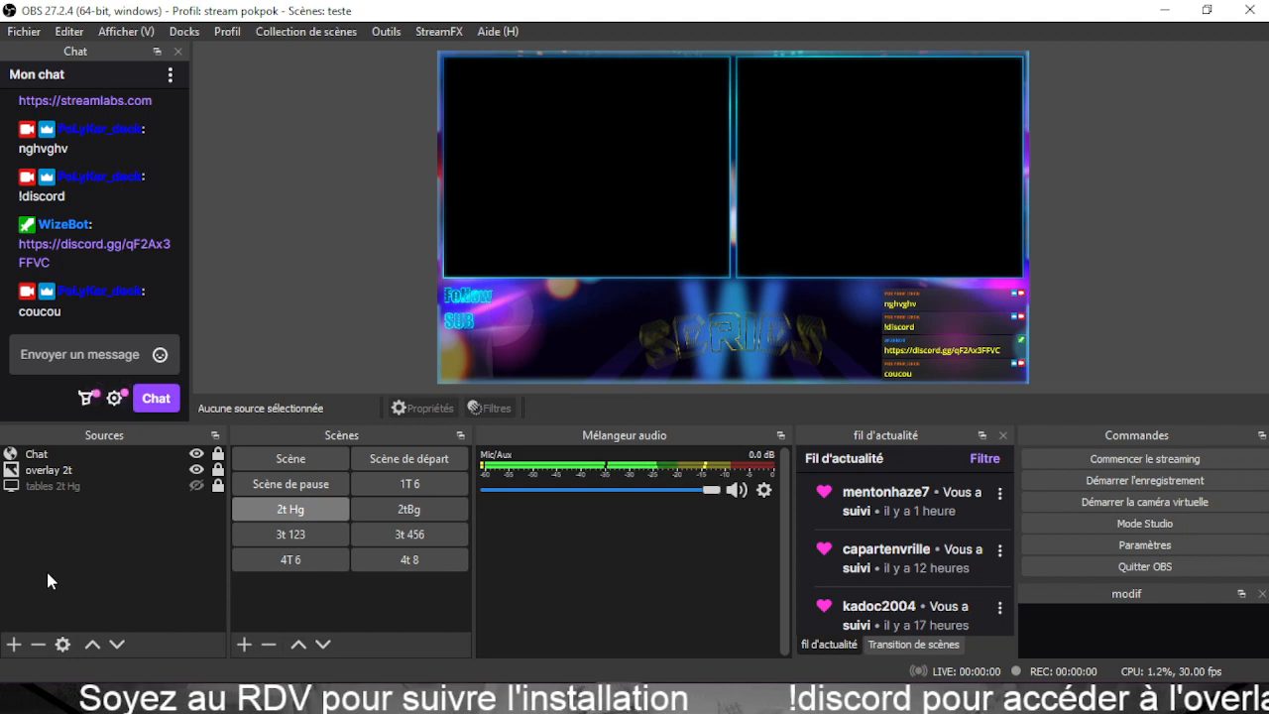
{"action": "left_click", "coordinate": [16, 645]}
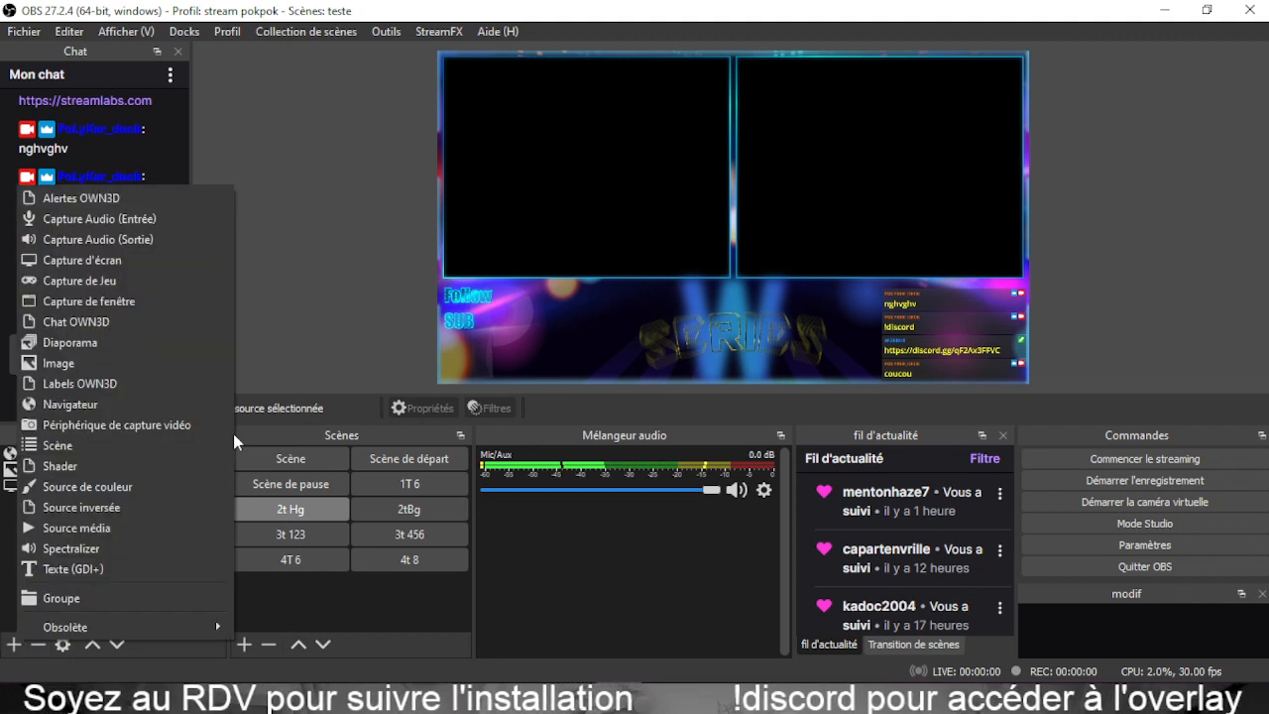
{"action": "left_click", "coordinate": [137, 298]}
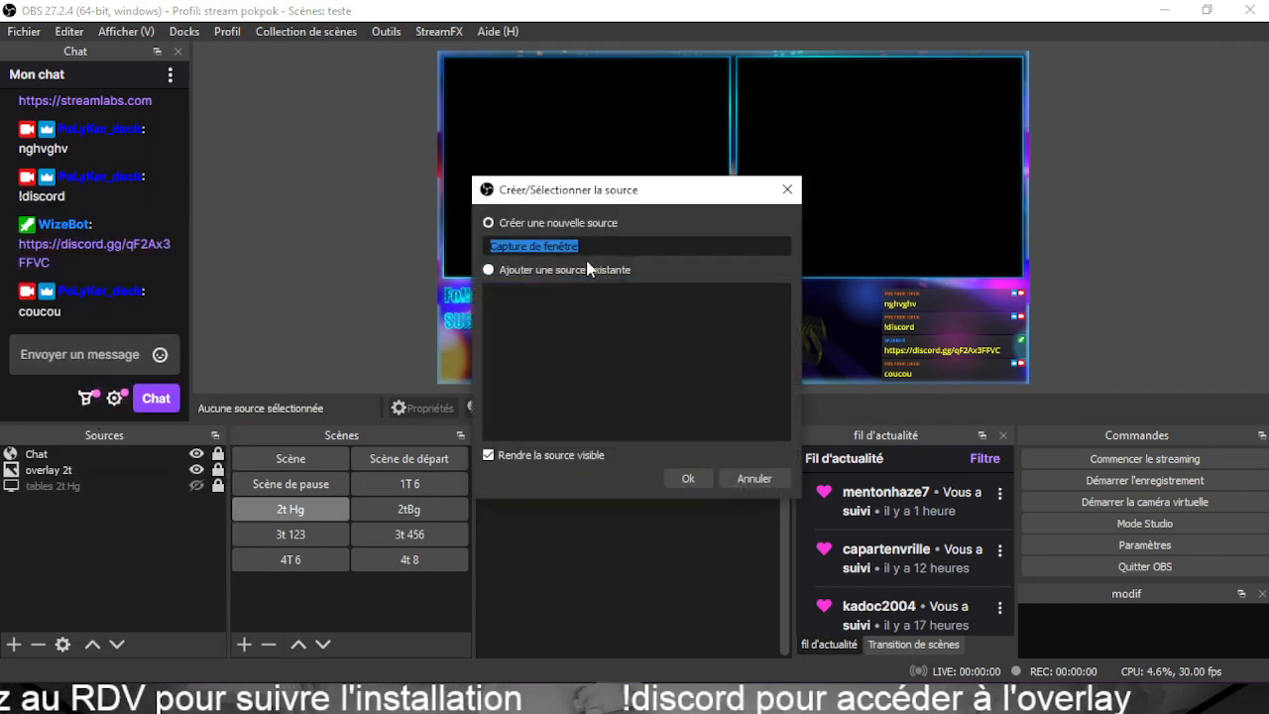
{"action": "type", "text": "Ta"}
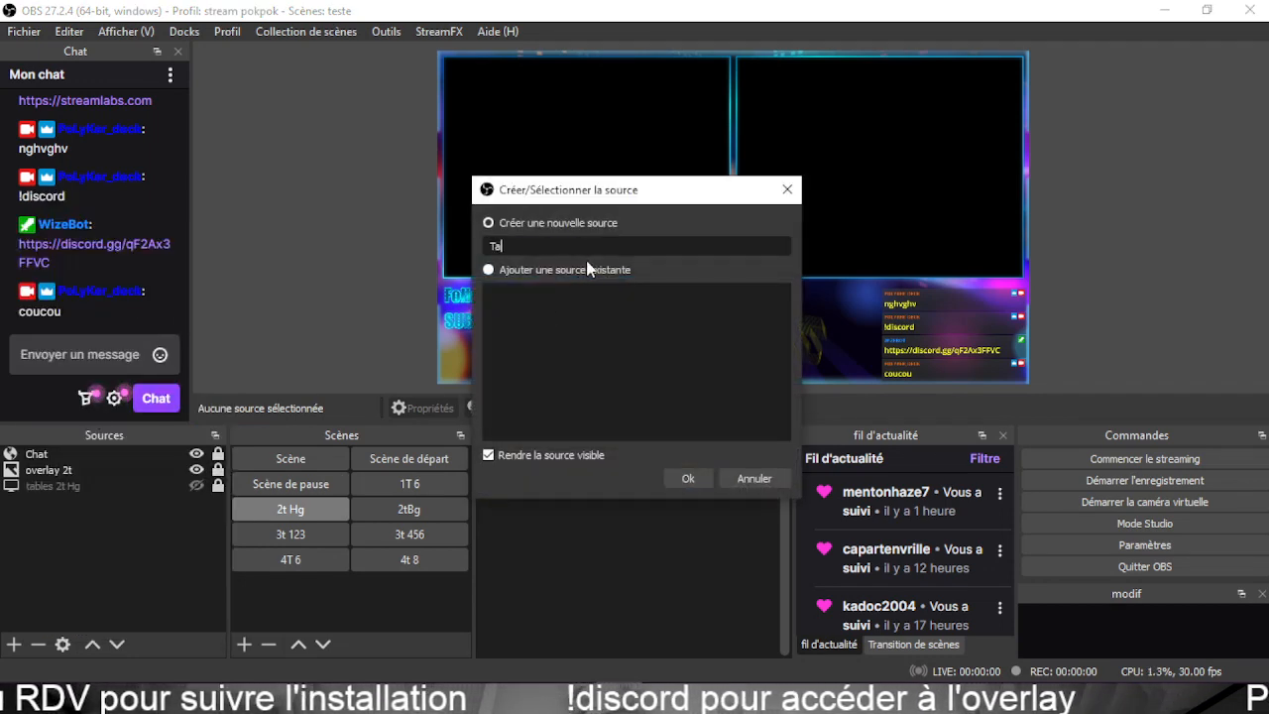
{"action": "type", "text": "bb"}
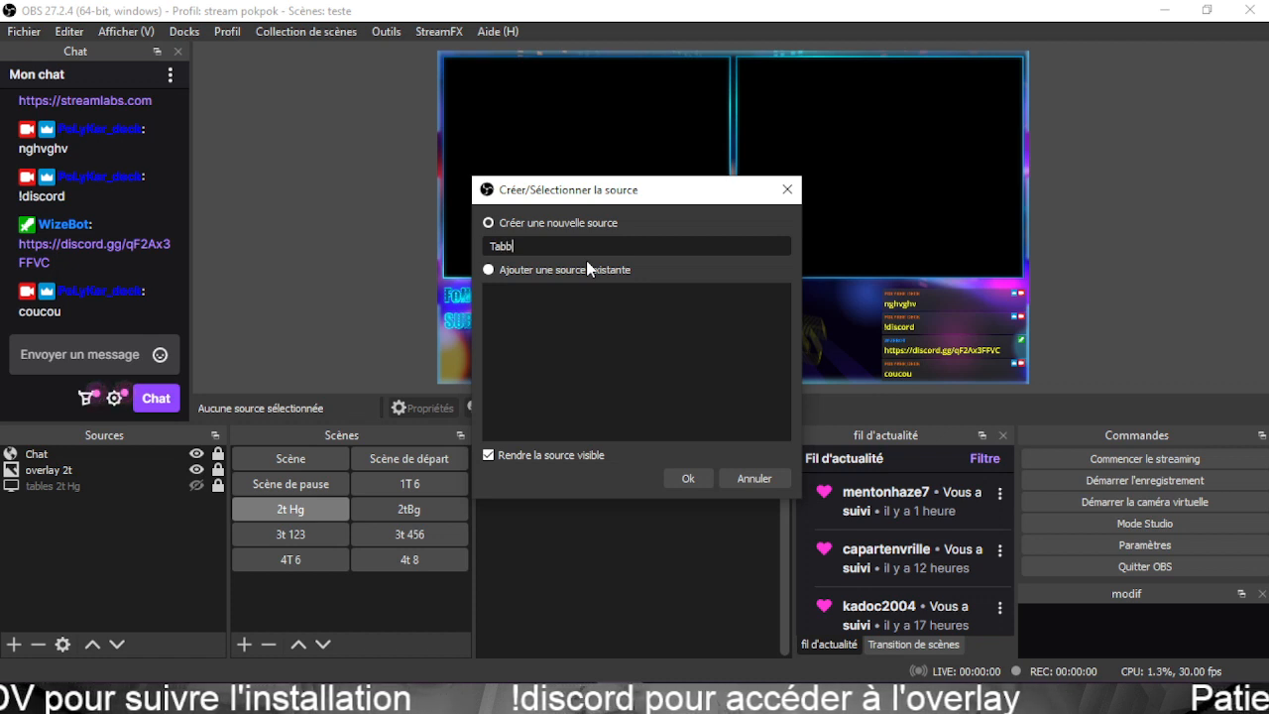
{"action": "type", "text": "le 1.1"}
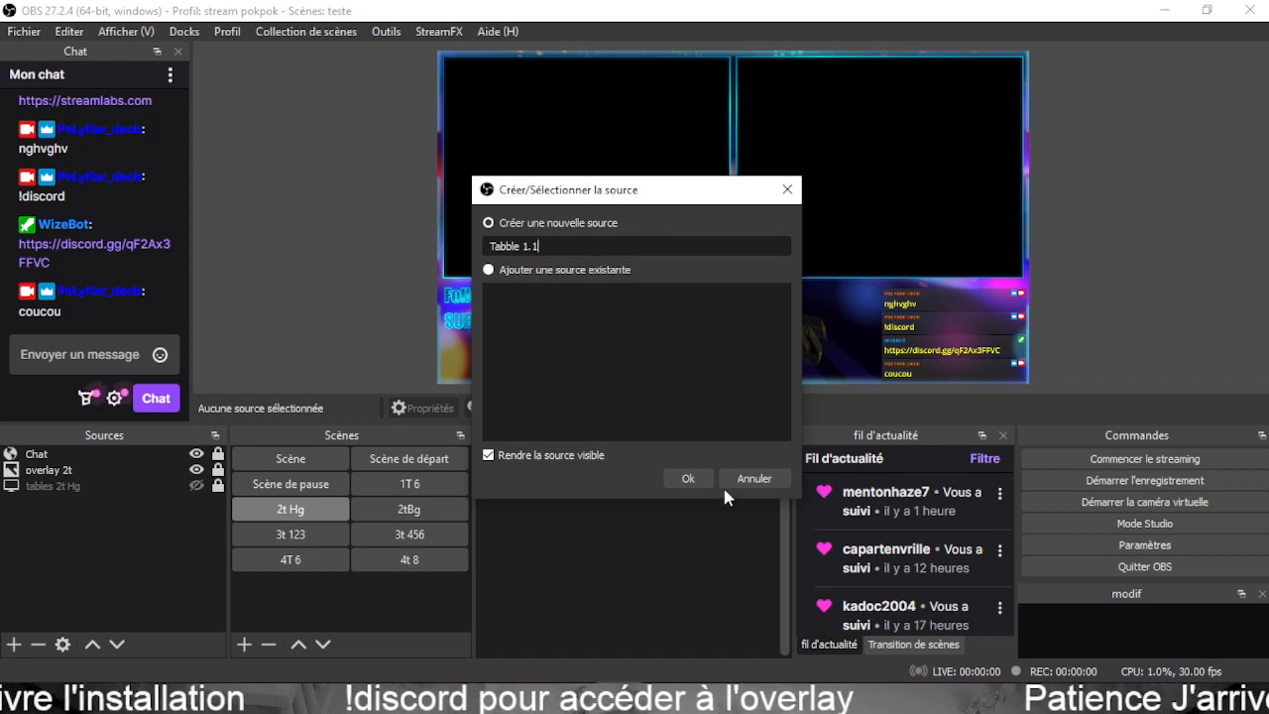
{"action": "left_click", "coordinate": [688, 478]}
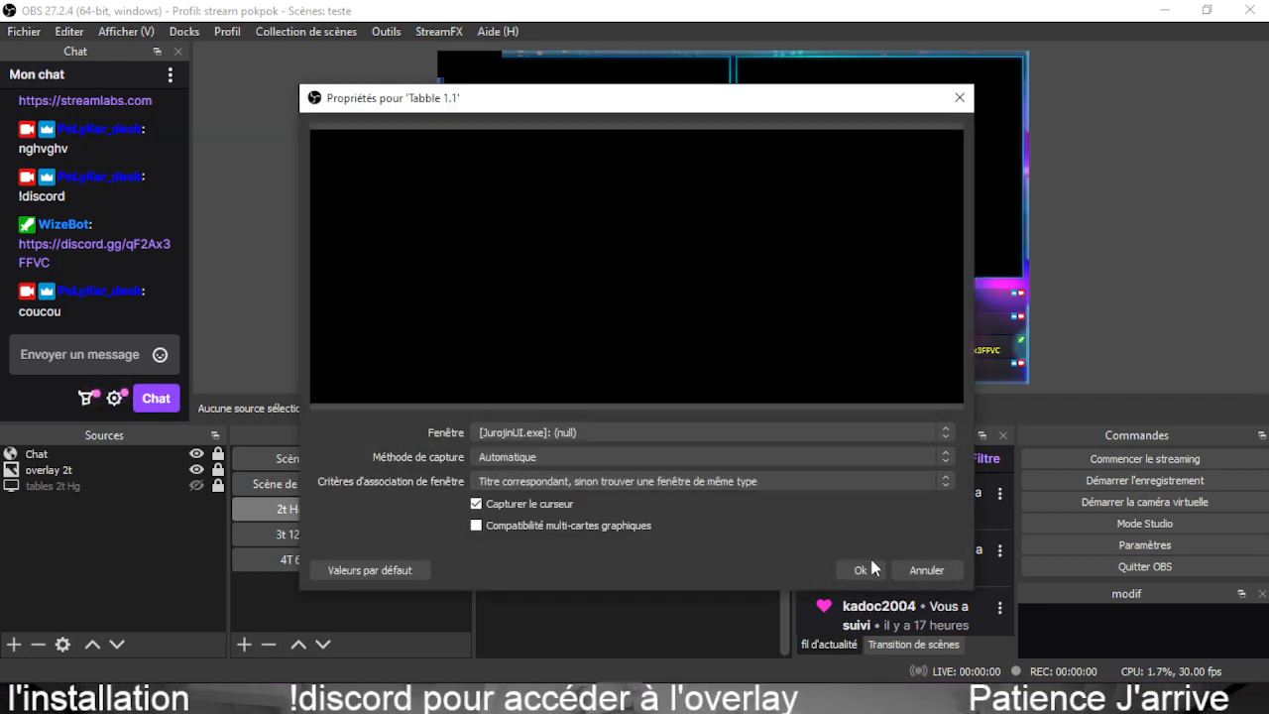
Set the Tabble 1.1 capture to the Winamax Monster Stack #0001 window and confirm its properties.
{"action": "left_click", "coordinate": [706, 434]}
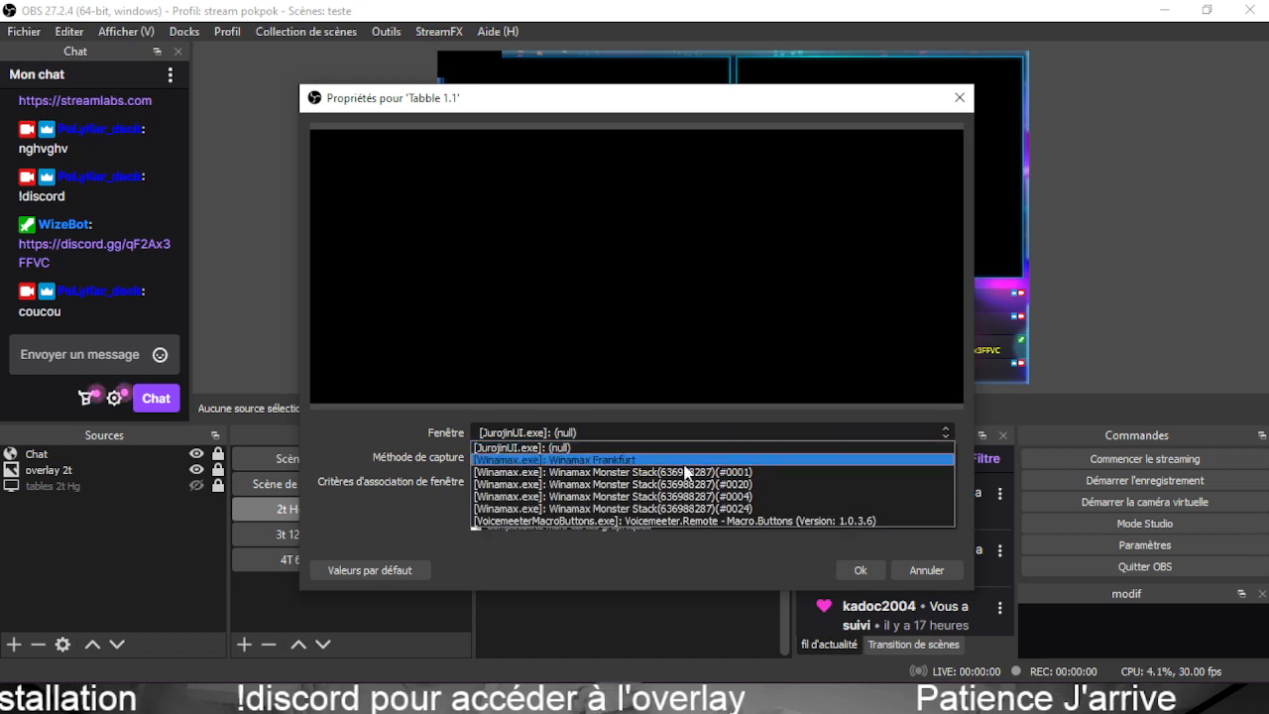
{"action": "left_click", "coordinate": [706, 472]}
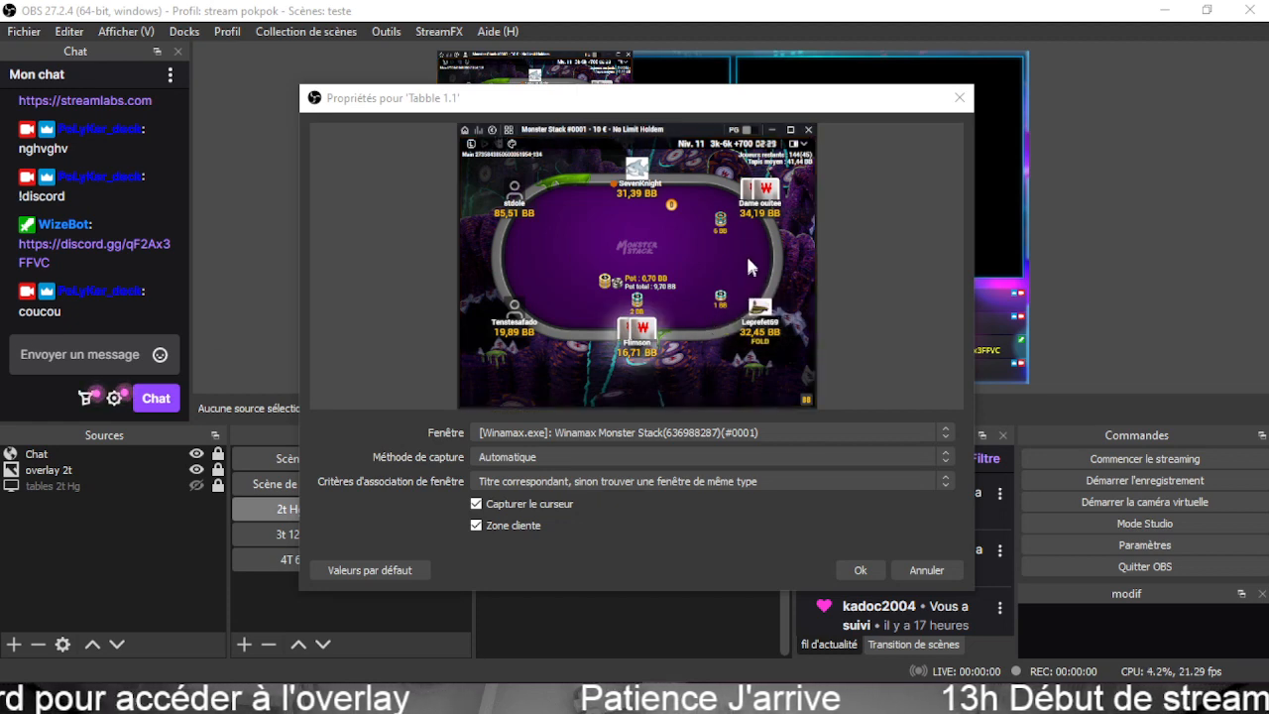
{"action": "left_click", "coordinate": [859, 570]}
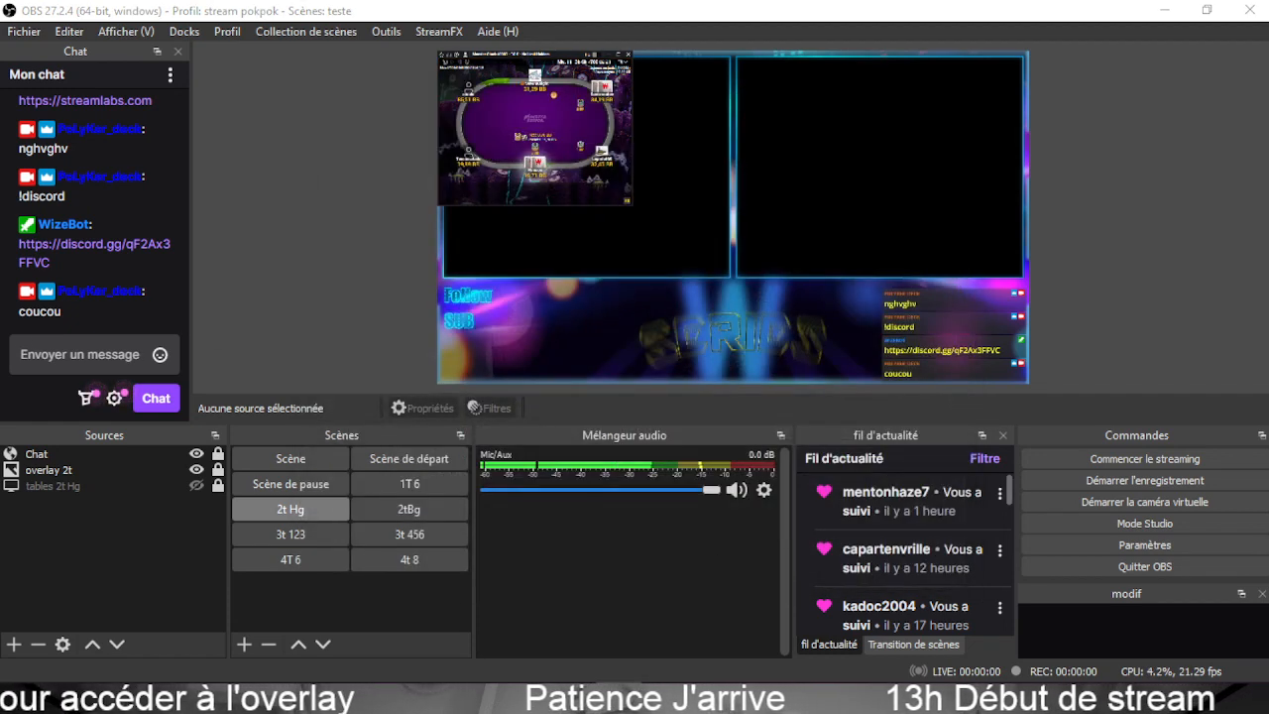
Enlarge the Tabble 1.1 capture to cover the left table frame and align it with the scene's upper-left corner.
{"action": "mouse_move", "coordinate": [562, 140]}
{"action": "left_mouse_down"}
{"action": "mouse_move", "coordinate": [578, 149]}
{"action": "mouse_move", "coordinate": [565, 147]}
{"action": "left_mouse_up"}
{"action": "left_click_drag", "start_coordinate": [641, 212], "coordinate": [707, 285]}
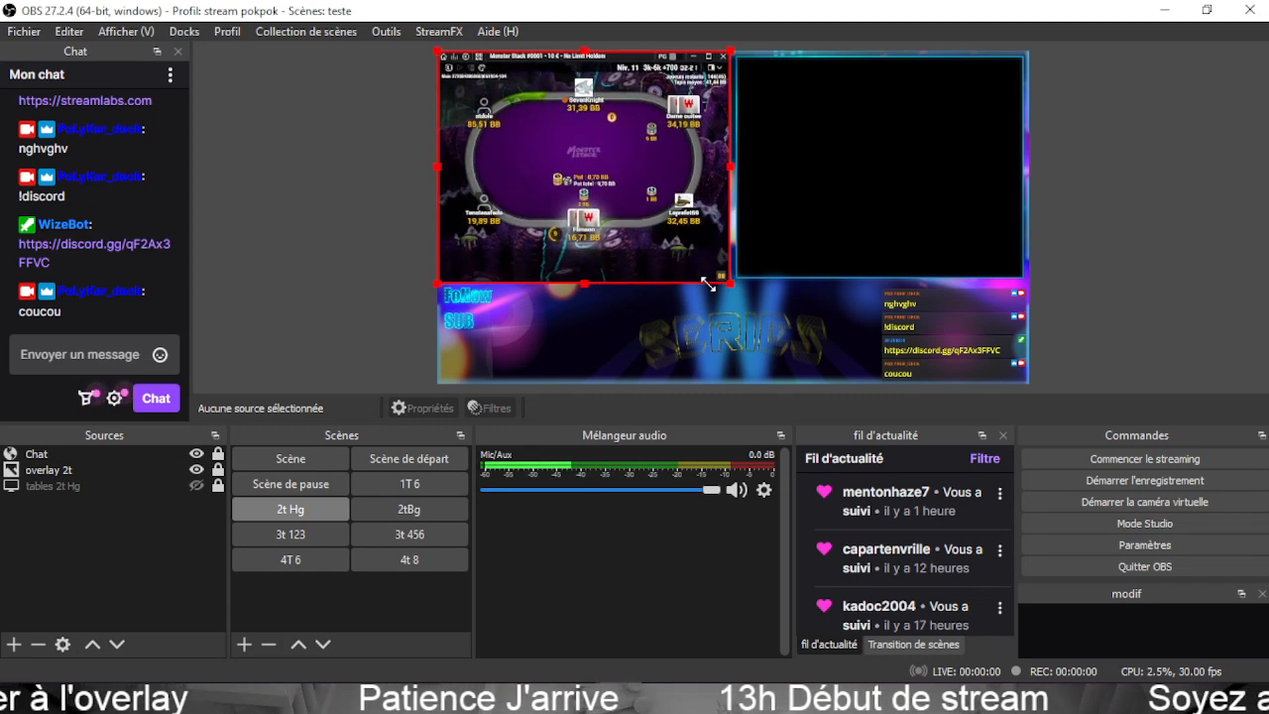
{"action": "left_click_drag", "start_coordinate": [536, 203], "coordinate": [535, 209]}
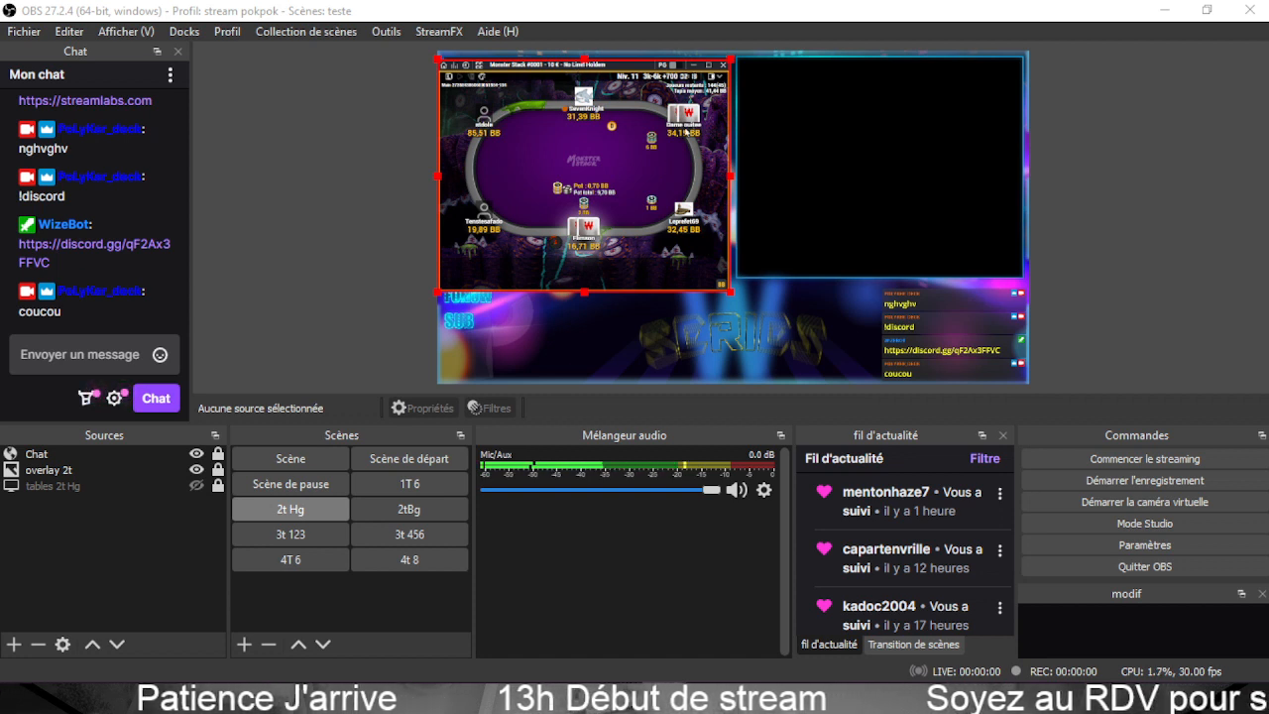
{"action": "left_click_drag", "start_coordinate": [731, 293], "coordinate": [668, 246]}
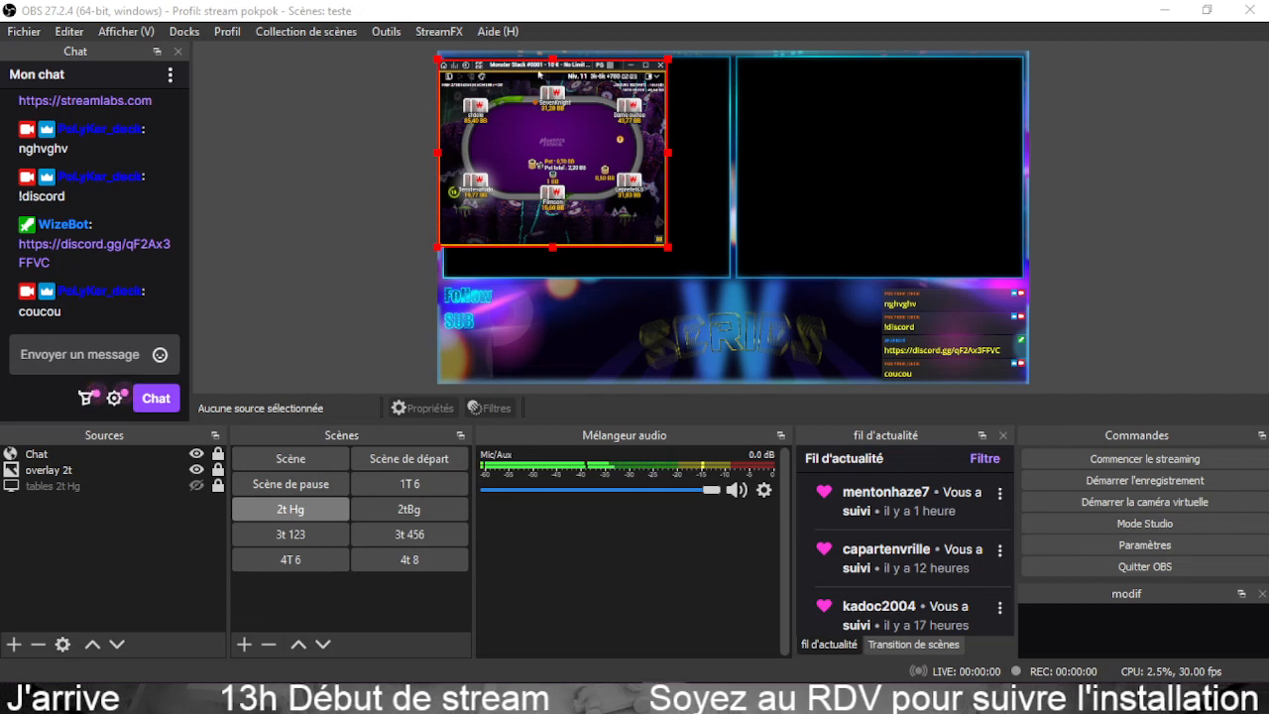
{"action": "key", "text": "ctrl+z"}
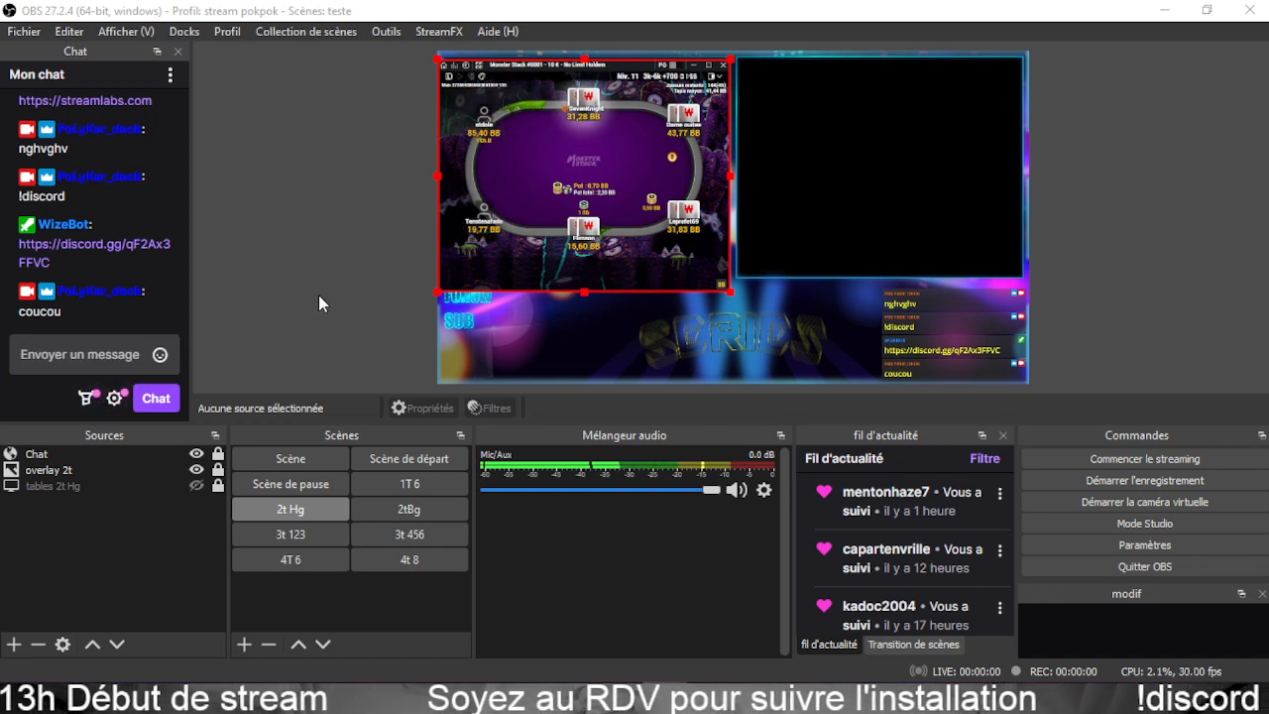
{"action": "left_click", "coordinate": [304, 232]}
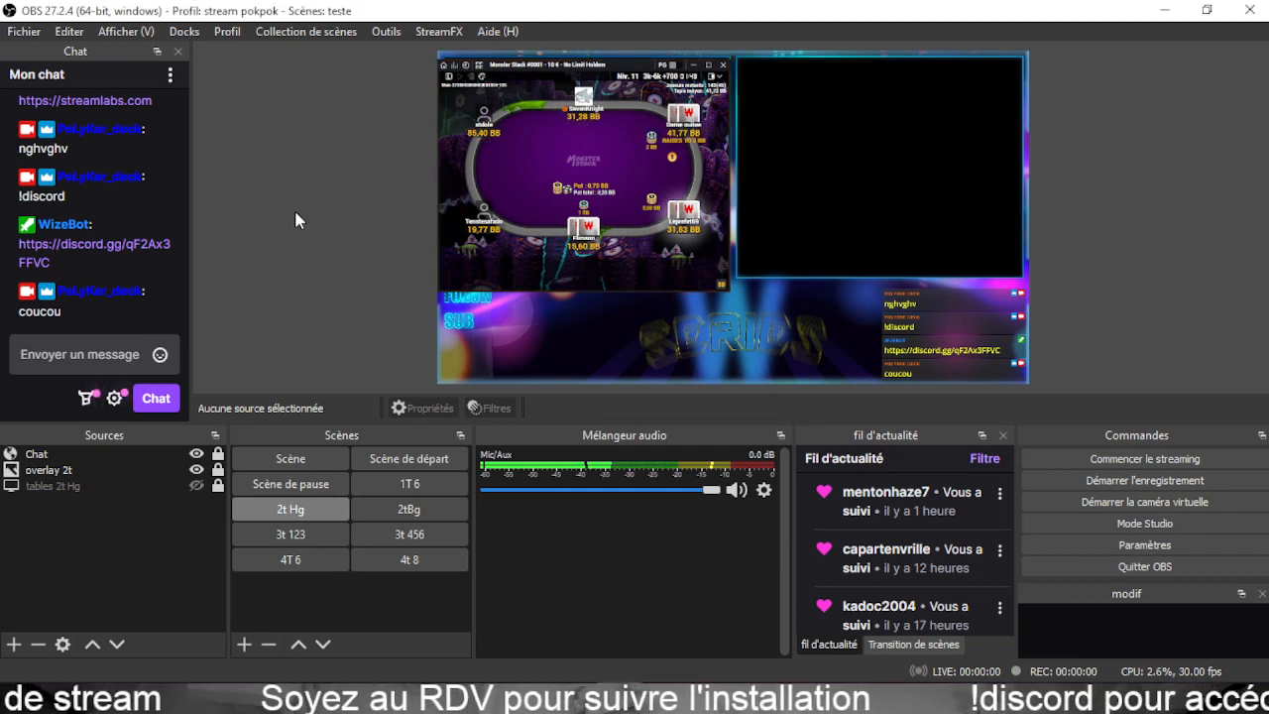
{"action": "mouse_move", "coordinate": [515, 74]}
{"action": "left_mouse_down"}
{"action": "mouse_move", "coordinate": [527, 76]}
{"action": "mouse_move", "coordinate": [517, 67]}
{"action": "left_mouse_up"}
{"action": "left_click", "coordinate": [309, 145]}
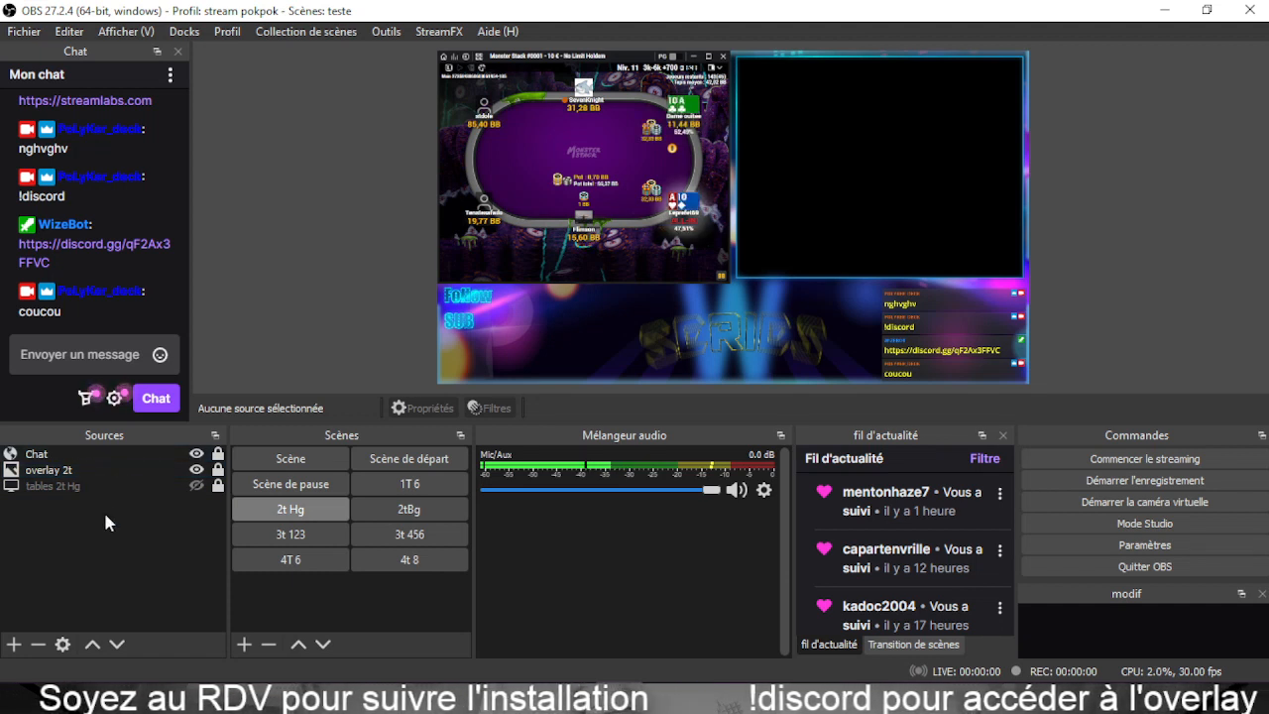
Refresh the source list by switching to scene 2tBg and back to 2t Hg.
{"action": "left_click", "coordinate": [196, 454]}
{"action": "left_click", "coordinate": [196, 454]}
{"action": "left_click", "coordinate": [196, 486]}
{"action": "left_click", "coordinate": [196, 486]}
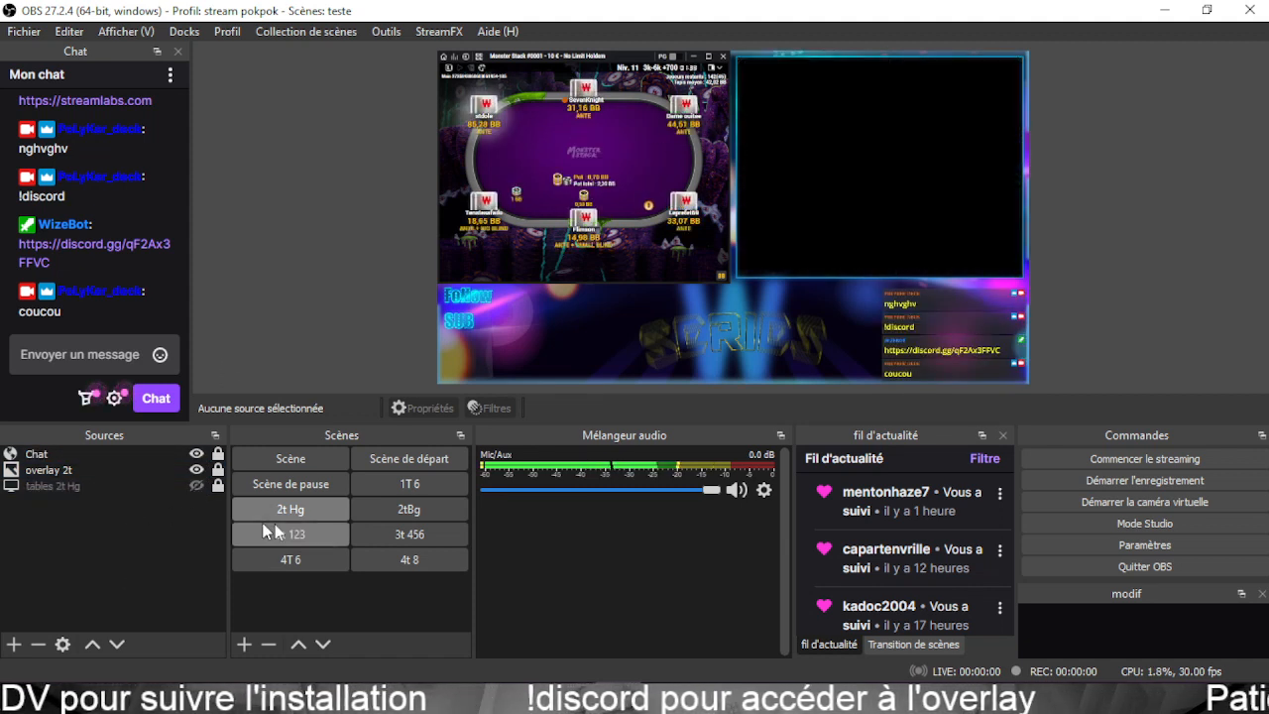
{"action": "left_click", "coordinate": [383, 506]}
{"action": "left_click", "coordinate": [309, 512]}
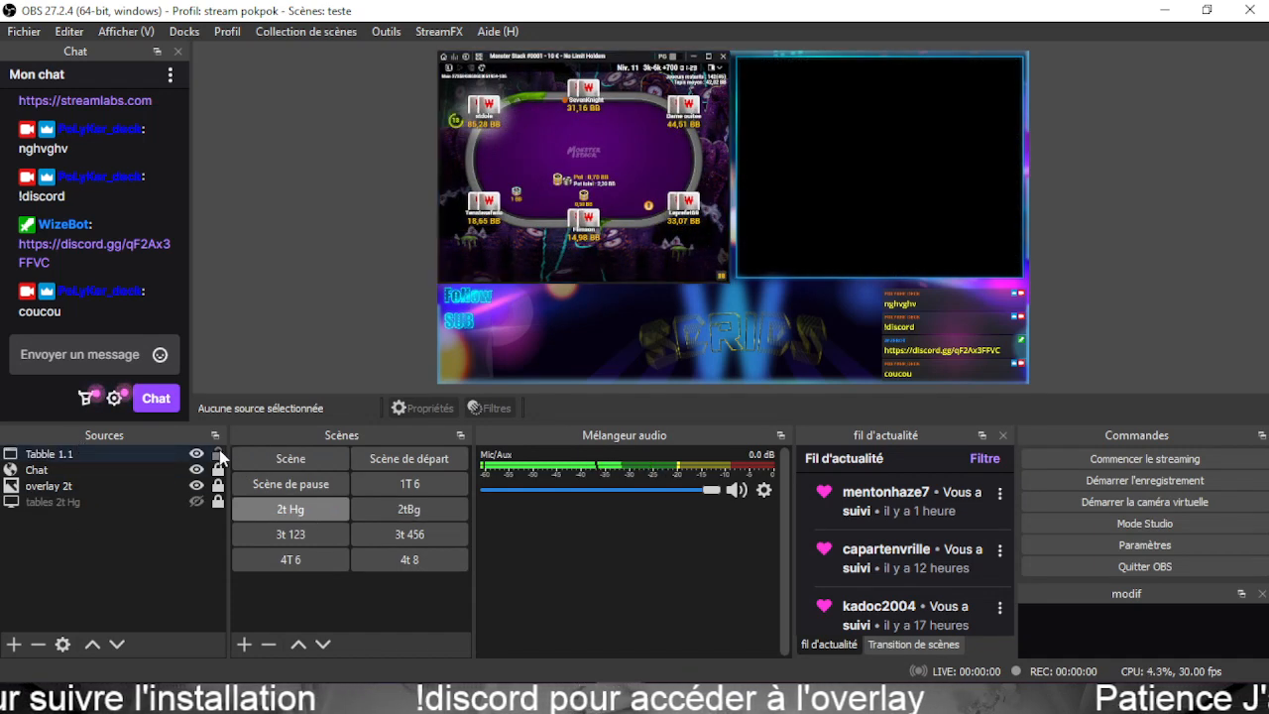
Resize the output resolution to the size of the Tabble 1.1 source and accept the change.
{"action": "right_click", "coordinate": [102, 454]}
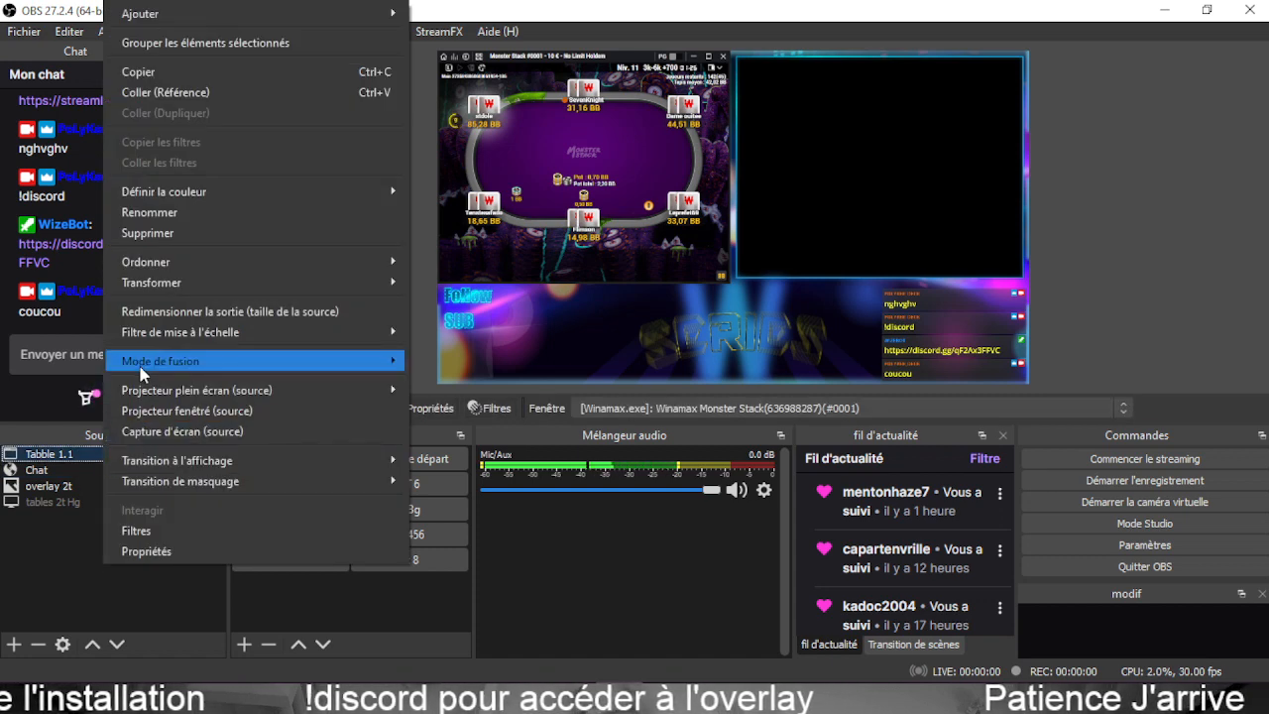
{"action": "left_click", "coordinate": [160, 315]}
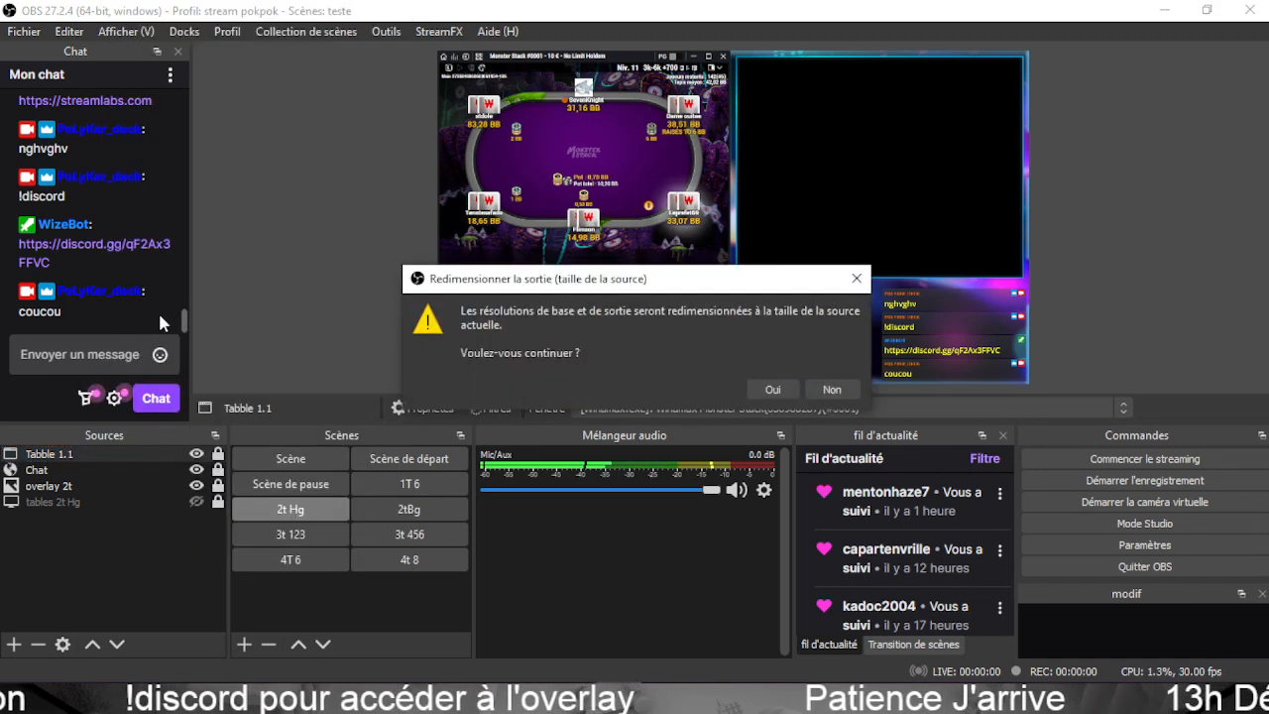
{"action": "left_click", "coordinate": [773, 390]}
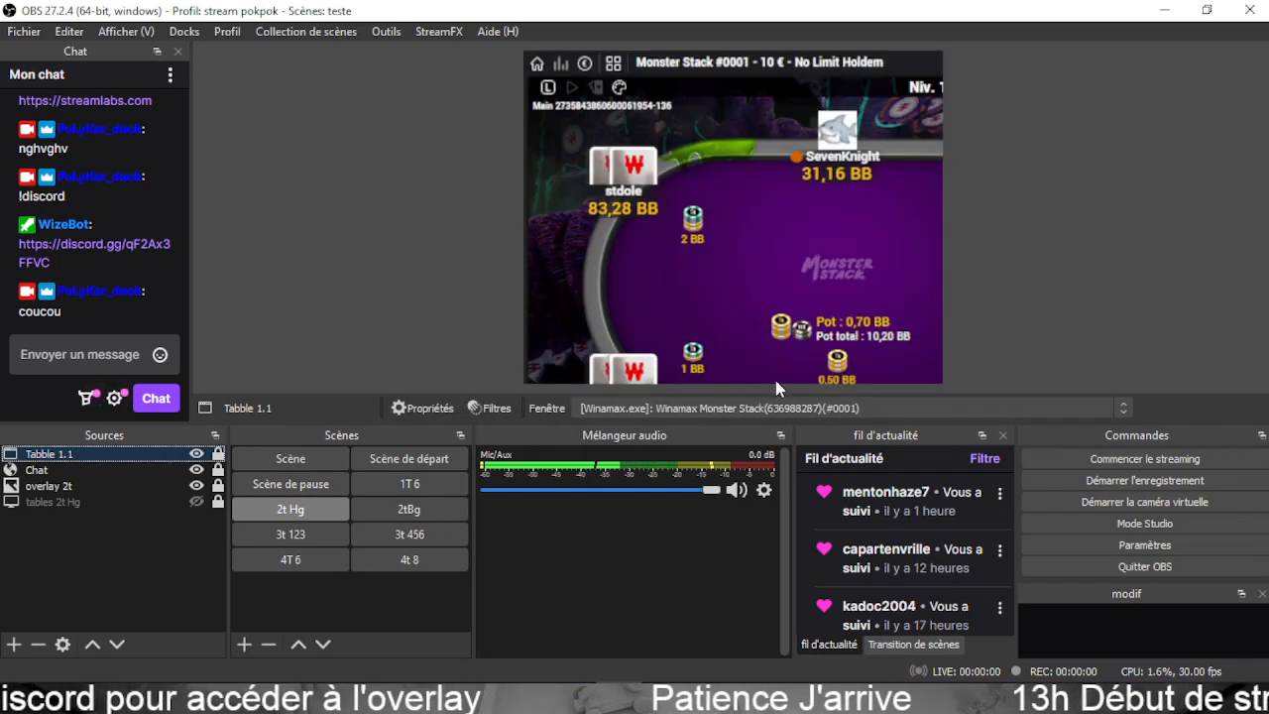
Resize the output resolution to the size of the overlay 2t source and accept the change.
{"action": "left_click", "coordinate": [91, 540]}
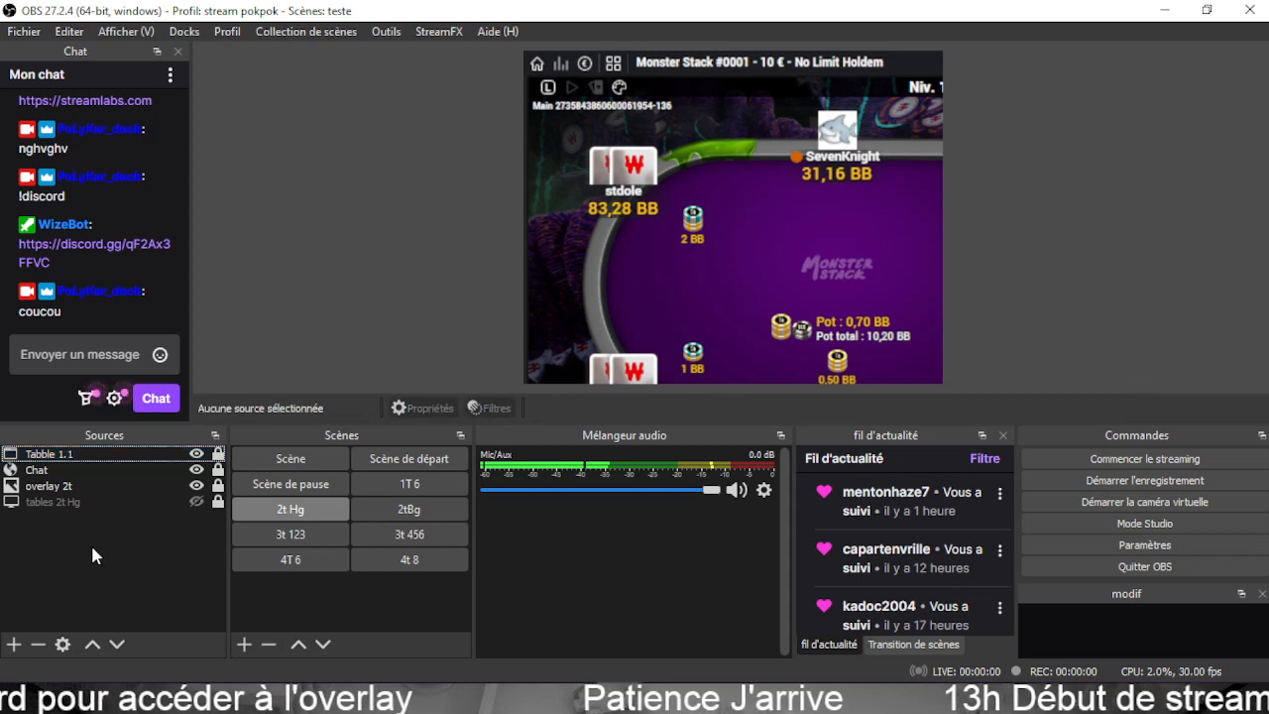
{"action": "left_click", "coordinate": [62, 486]}
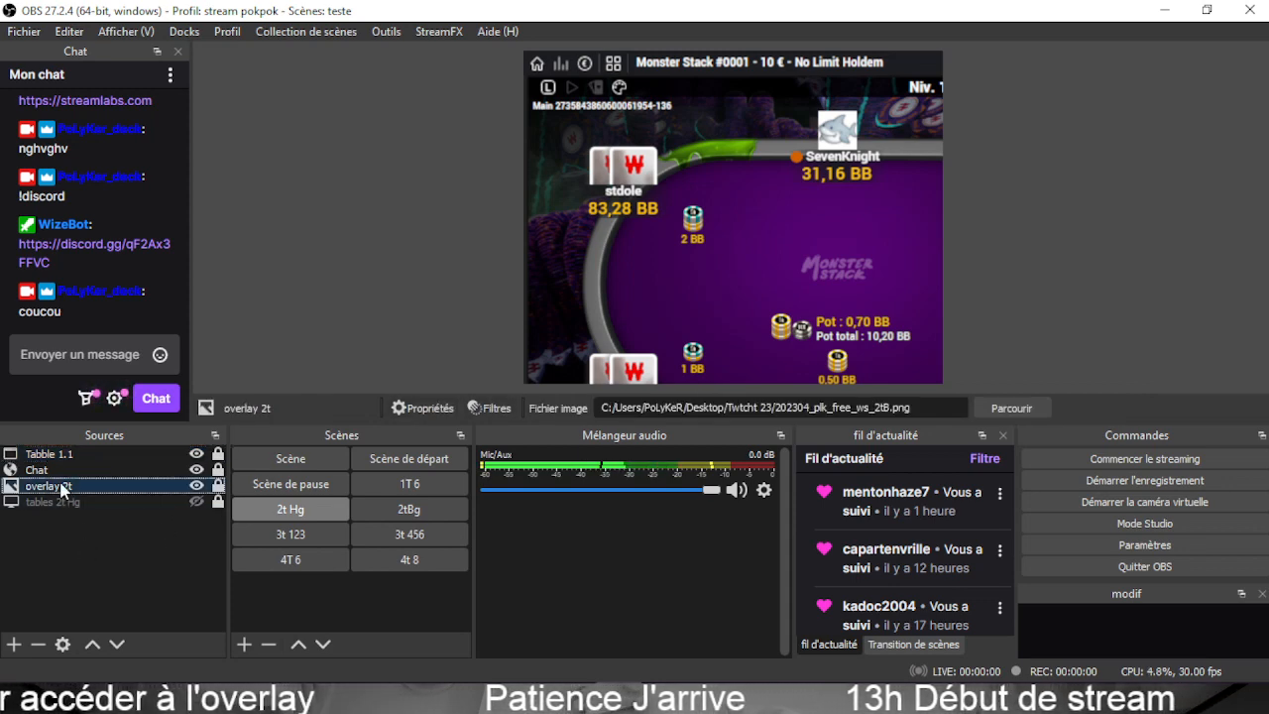
{"action": "right_click", "coordinate": [61, 486]}
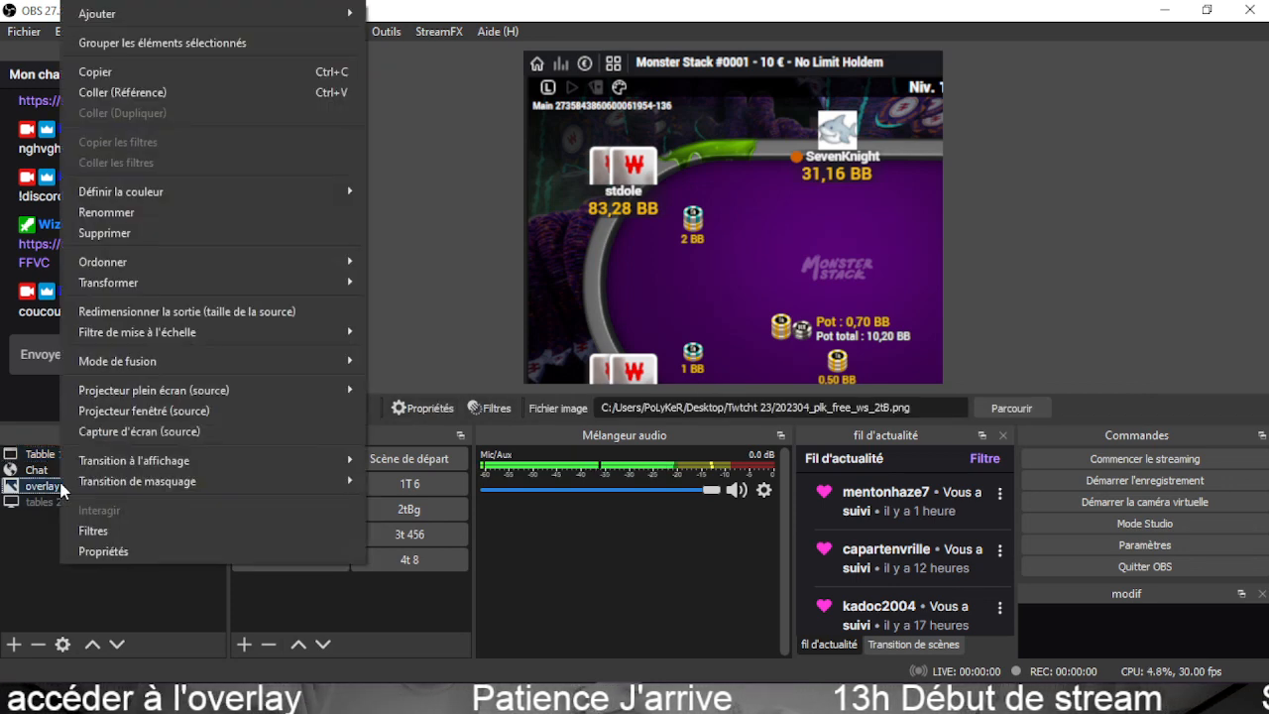
{"action": "left_click", "coordinate": [164, 314]}
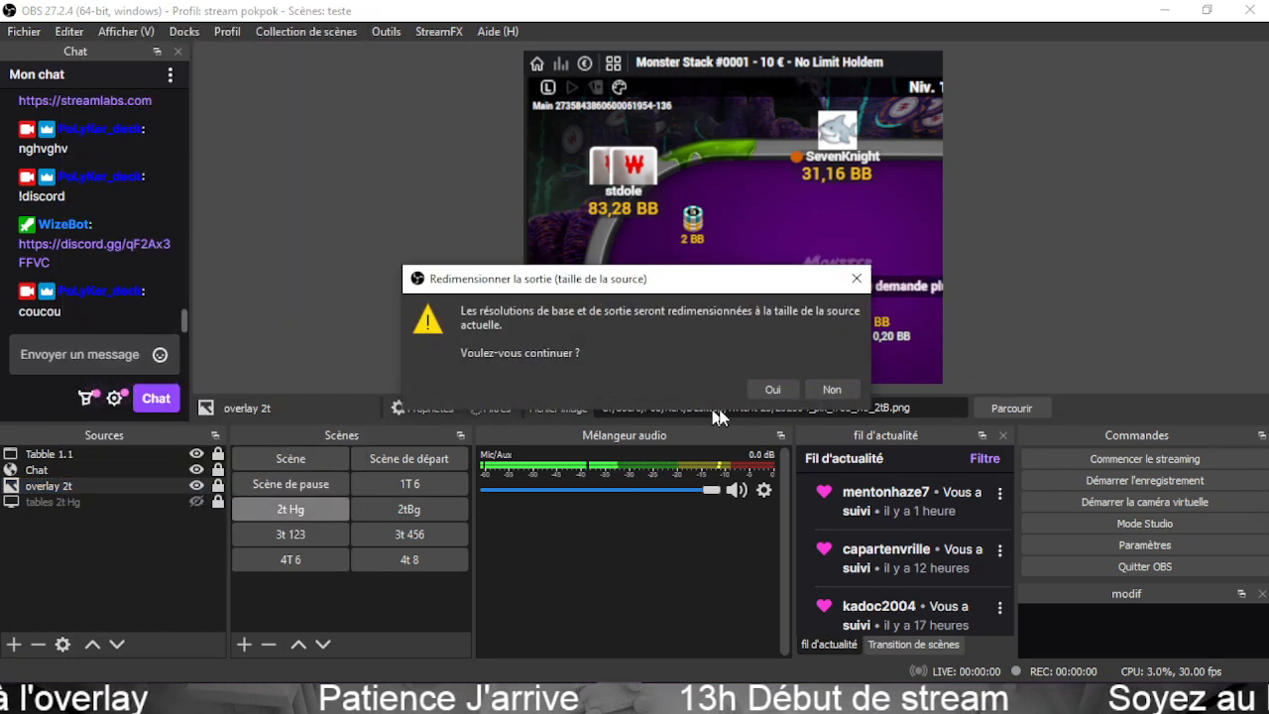
{"action": "left_click", "coordinate": [772, 389]}
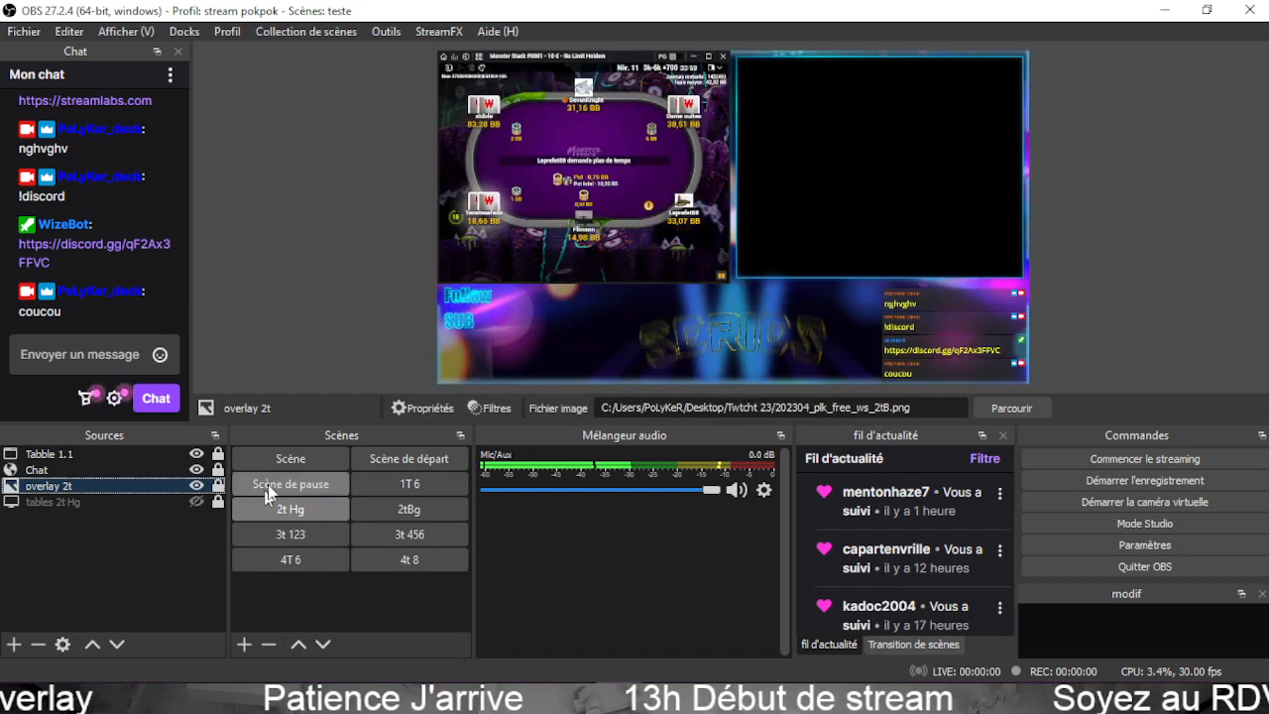
Unlock the Tabble 1.1 source and enlarge its capture slightly beyond the left table frame.
{"action": "left_click", "coordinate": [581, 246]}
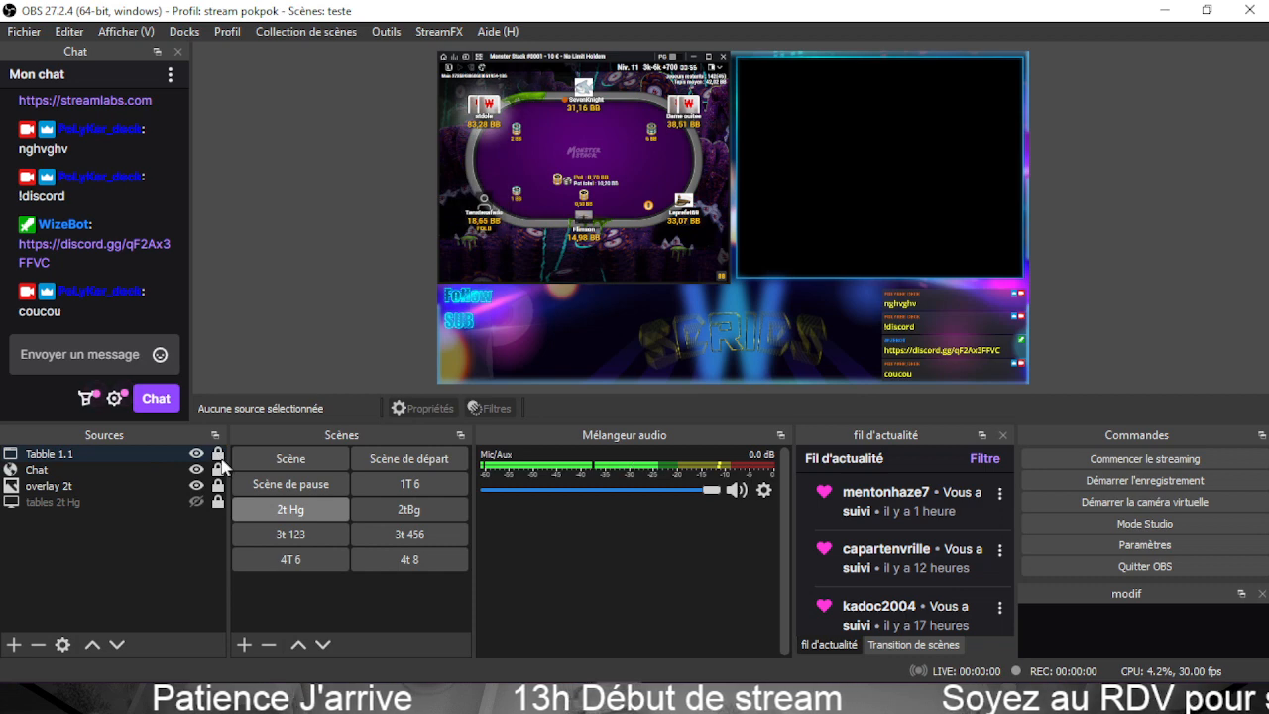
{"action": "left_click", "coordinate": [541, 233]}
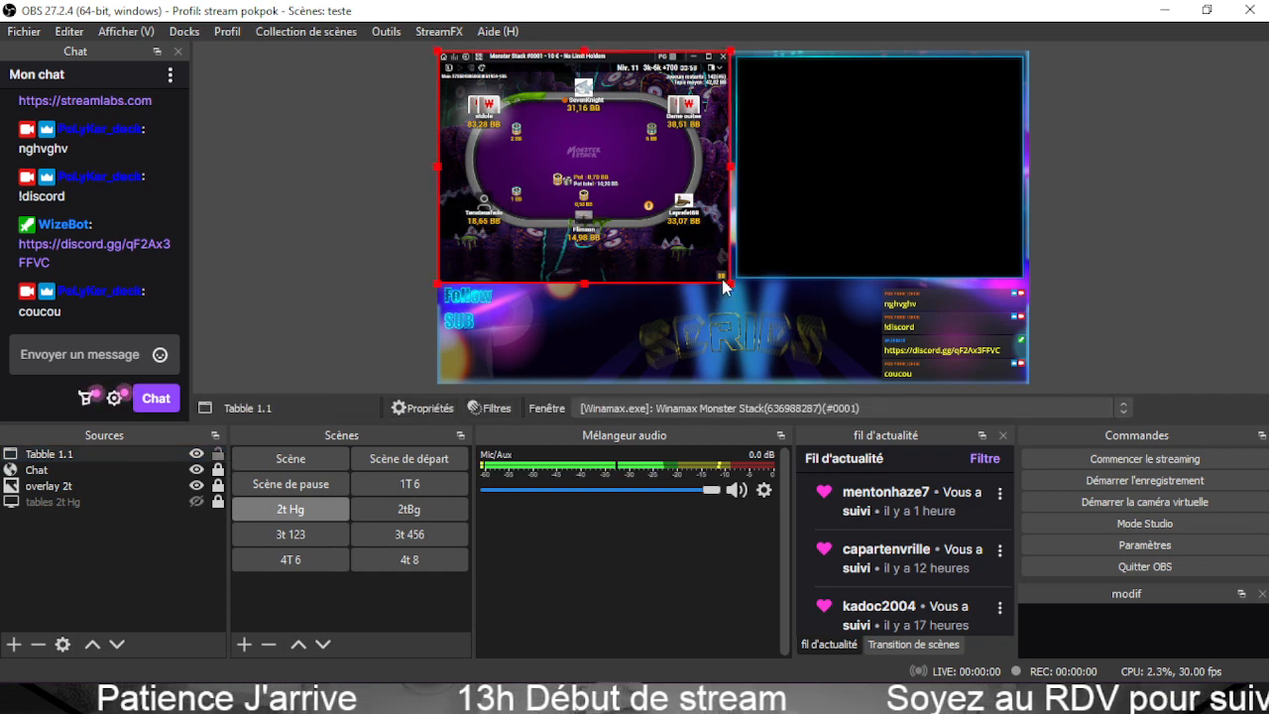
{"action": "mouse_move", "coordinate": [731, 168]}
{"action": "left_mouse_down"}
{"action": "mouse_move", "coordinate": [895, 236]}
{"action": "mouse_move", "coordinate": [746, 173]}
{"action": "left_mouse_up"}
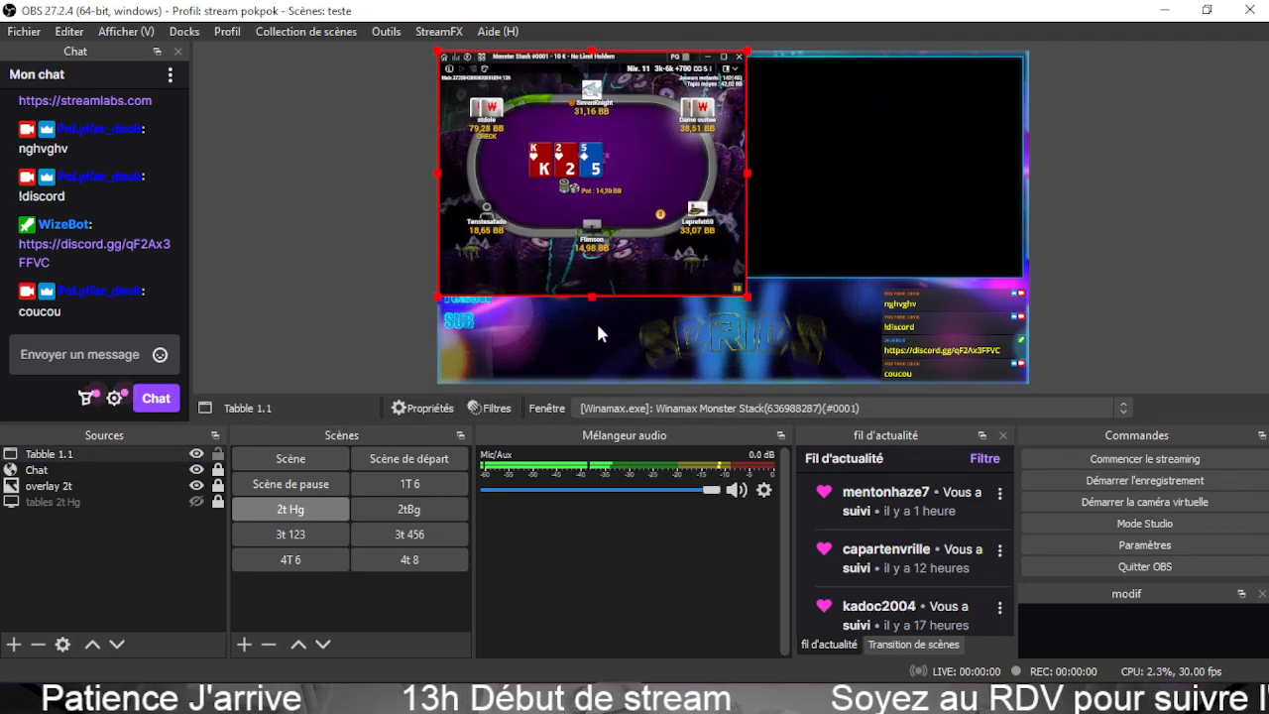
Try shrinking the Tabble 1.1 capture from its edges and corners to fit inside the left table frame.
{"action": "mouse_move", "coordinate": [592, 287]}
{"action": "left_mouse_down"}
{"action": "mouse_move", "coordinate": [601, 272]}
{"action": "mouse_move", "coordinate": [602, 294]}
{"action": "mouse_move", "coordinate": [611, 282]}
{"action": "left_mouse_up"}
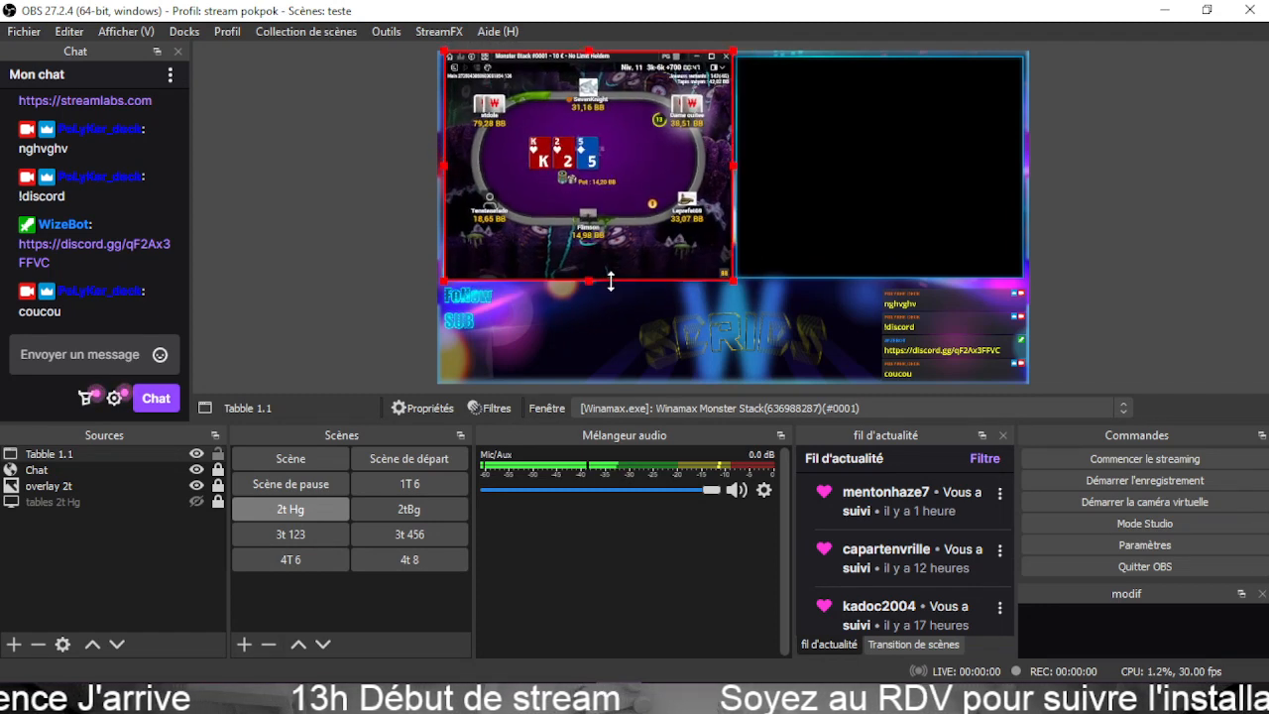
{"action": "left_click_drag", "start_coordinate": [735, 47], "coordinate": [734, 67]}
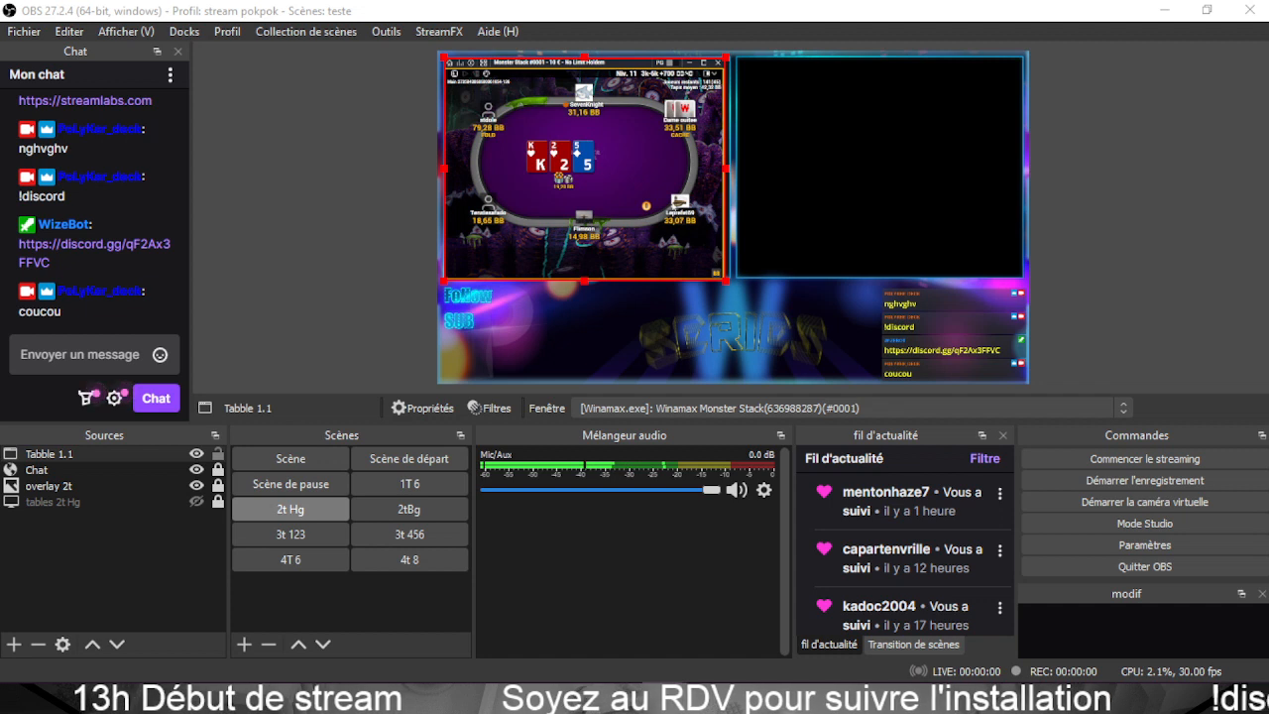
{"action": "left_click_drag", "start_coordinate": [726, 281], "coordinate": [647, 223]}
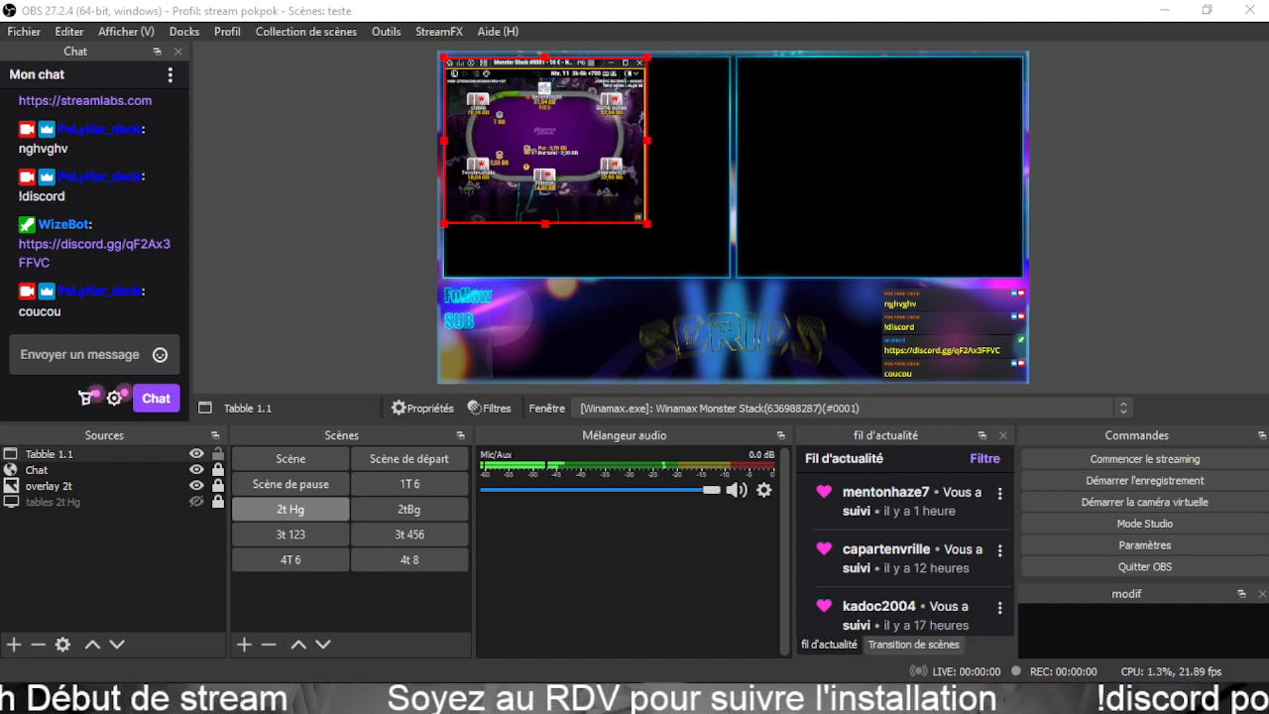
{"action": "left_click", "coordinate": [175, 562]}
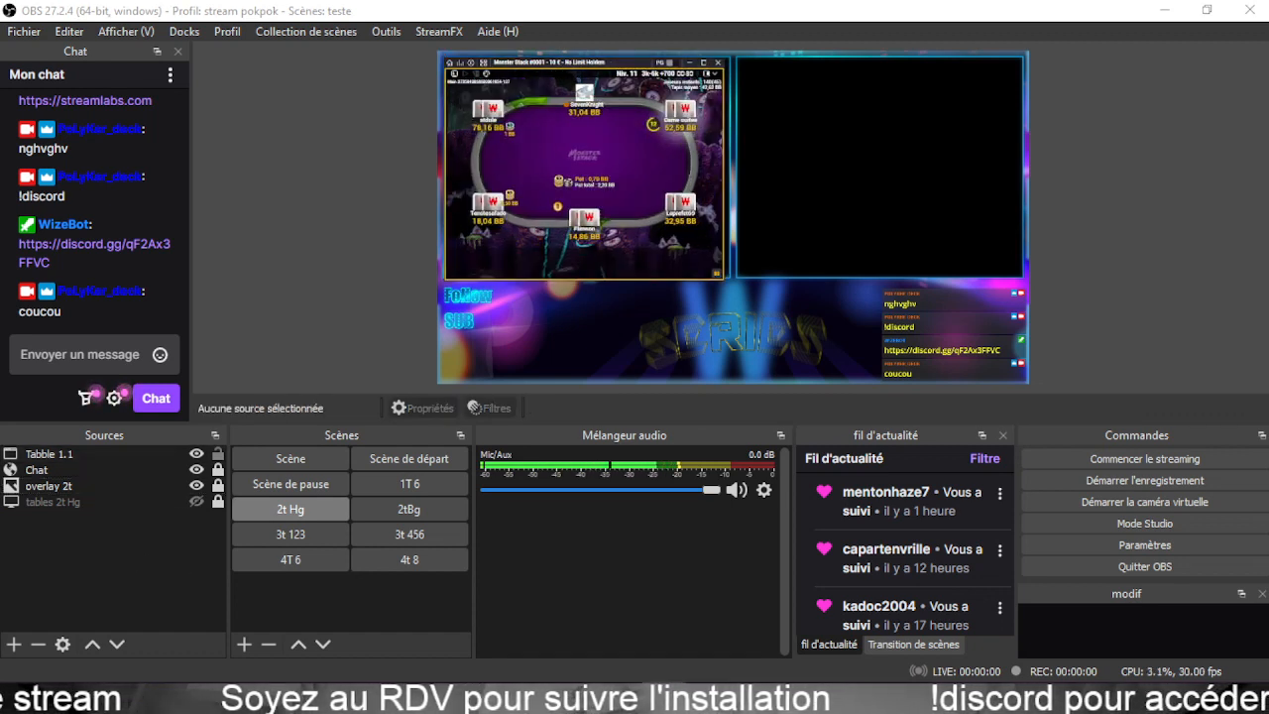
Resize the output resolution to the Tabble 1.1 source's size and shrink its capture within the canvas.
{"action": "right_click", "coordinate": [95, 454]}
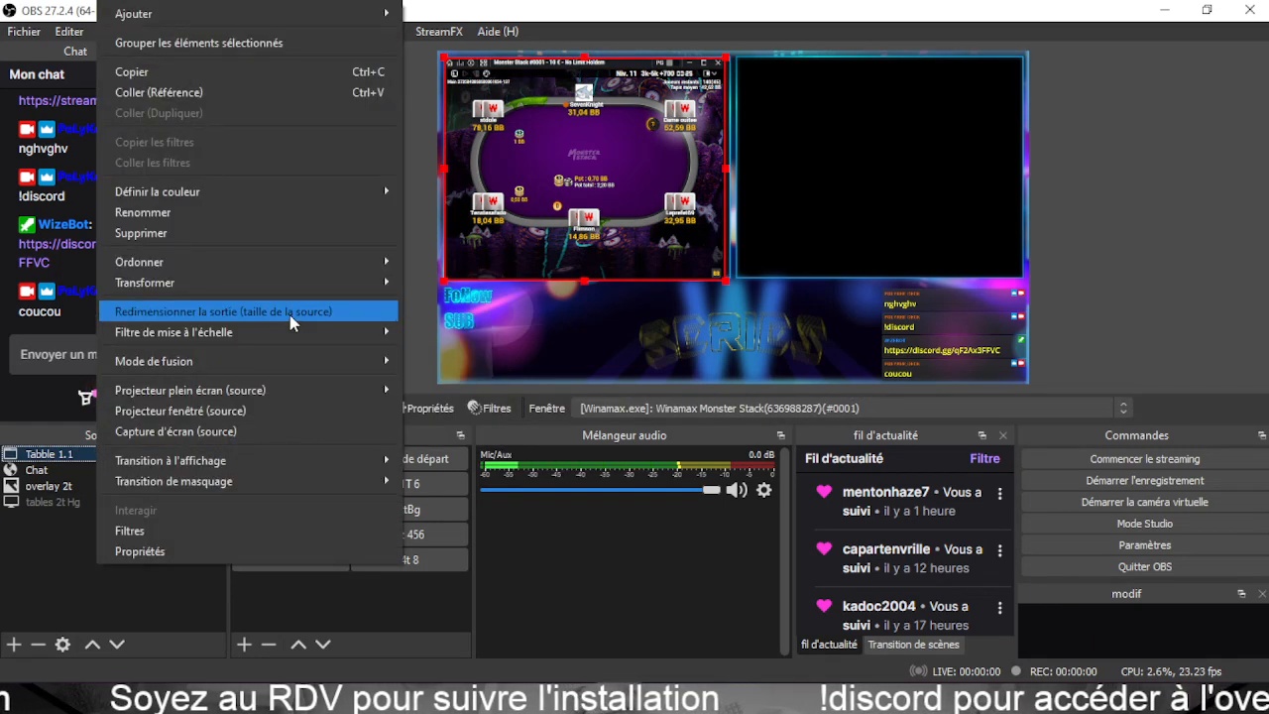
{"action": "left_click", "coordinate": [291, 315]}
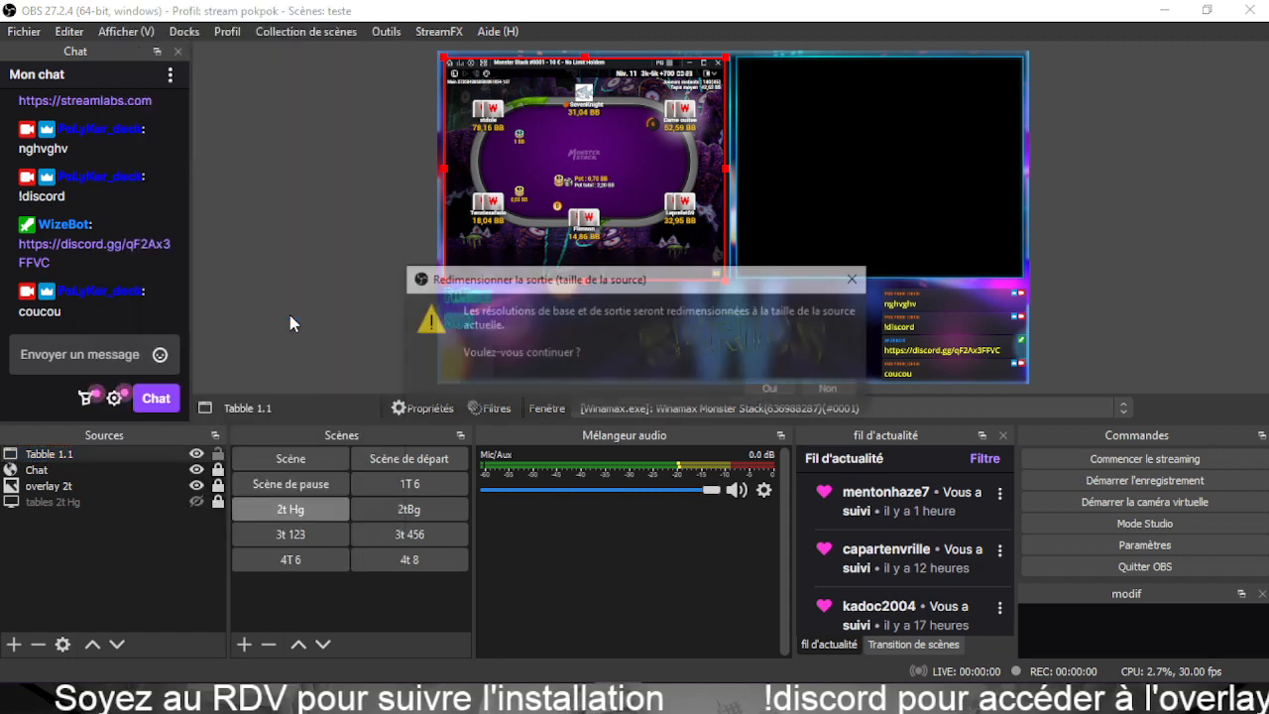
{"action": "left_click", "coordinate": [786, 386]}
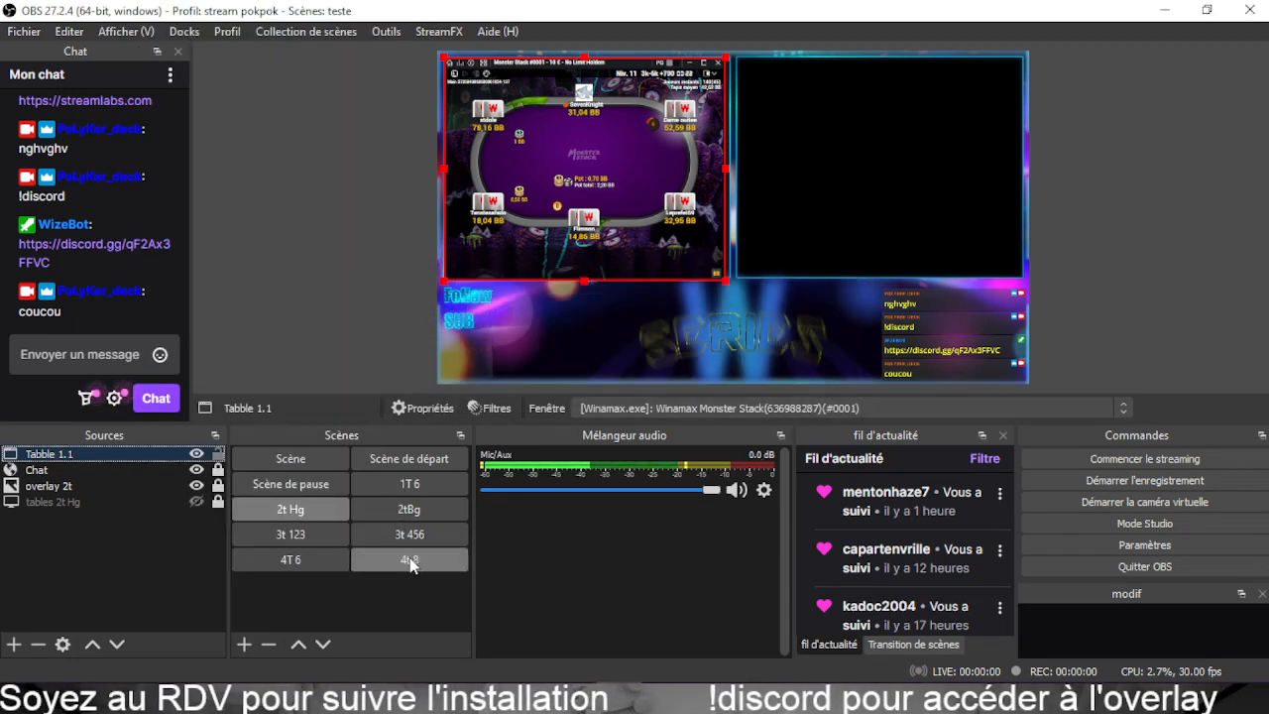
{"action": "left_click", "coordinate": [127, 578]}
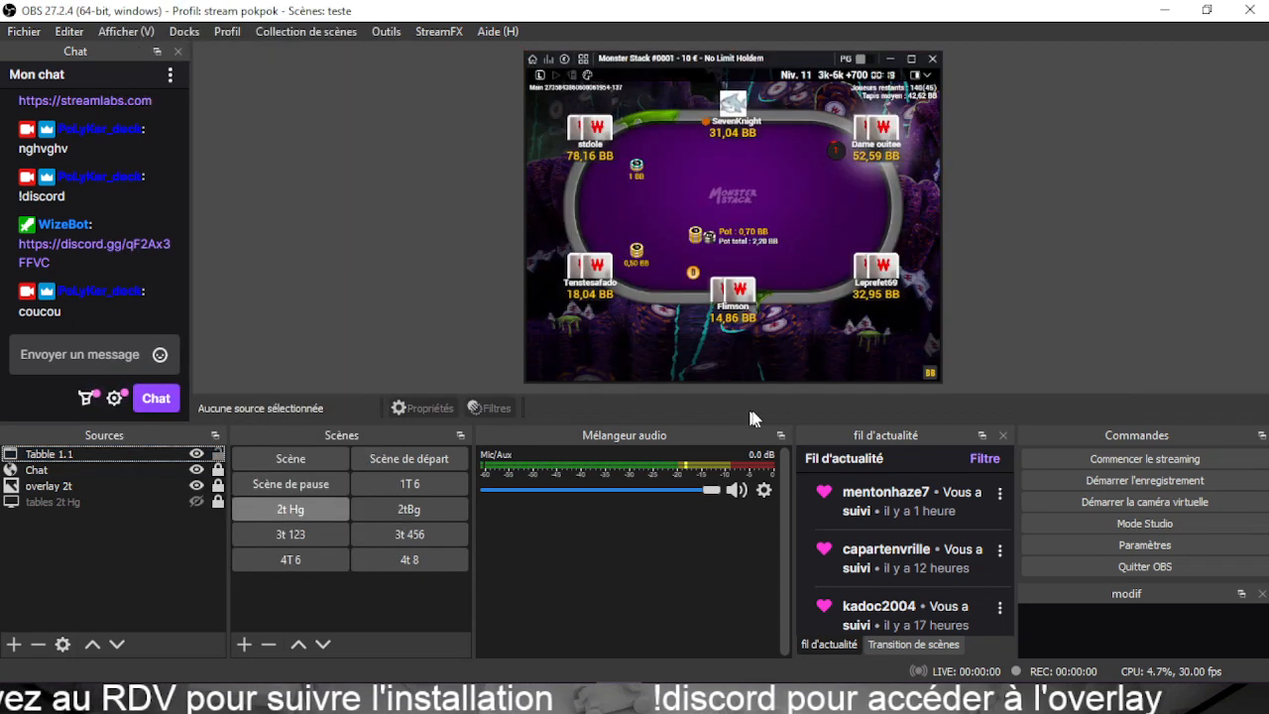
{"action": "left_click", "coordinate": [833, 370]}
{"action": "left_click_drag", "start_coordinate": [942, 383], "coordinate": [909, 298]}
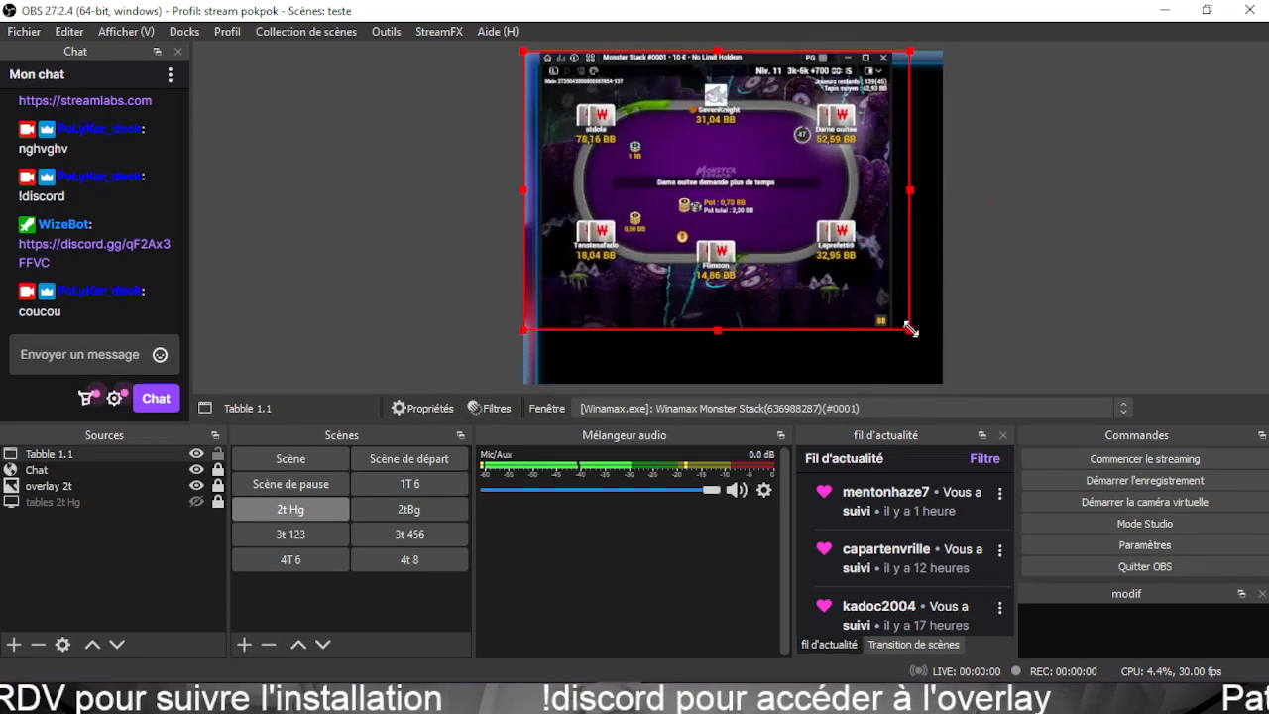
Resize the output resolution to the overlay 2t source's size and enlarge the Tabble 1.1 capture past the left table frame.
{"action": "left_click", "coordinate": [62, 486]}
{"action": "right_click", "coordinate": [63, 486]}
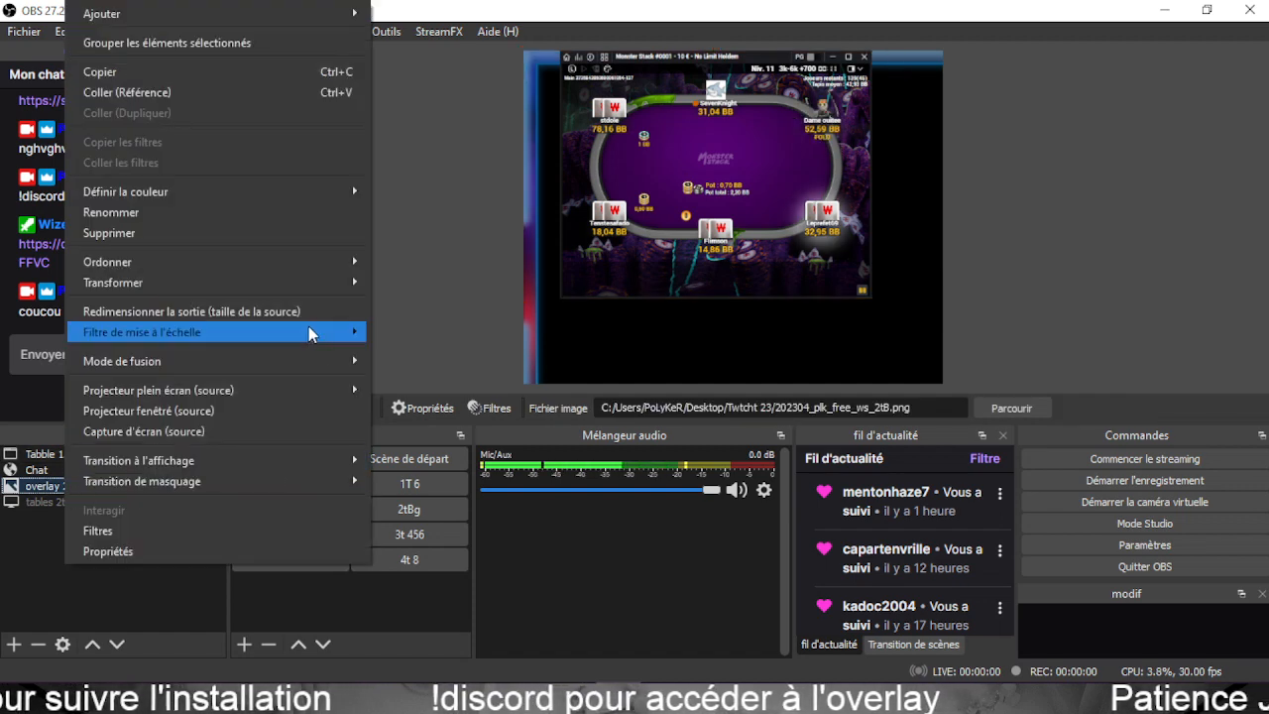
{"action": "left_click", "coordinate": [352, 311]}
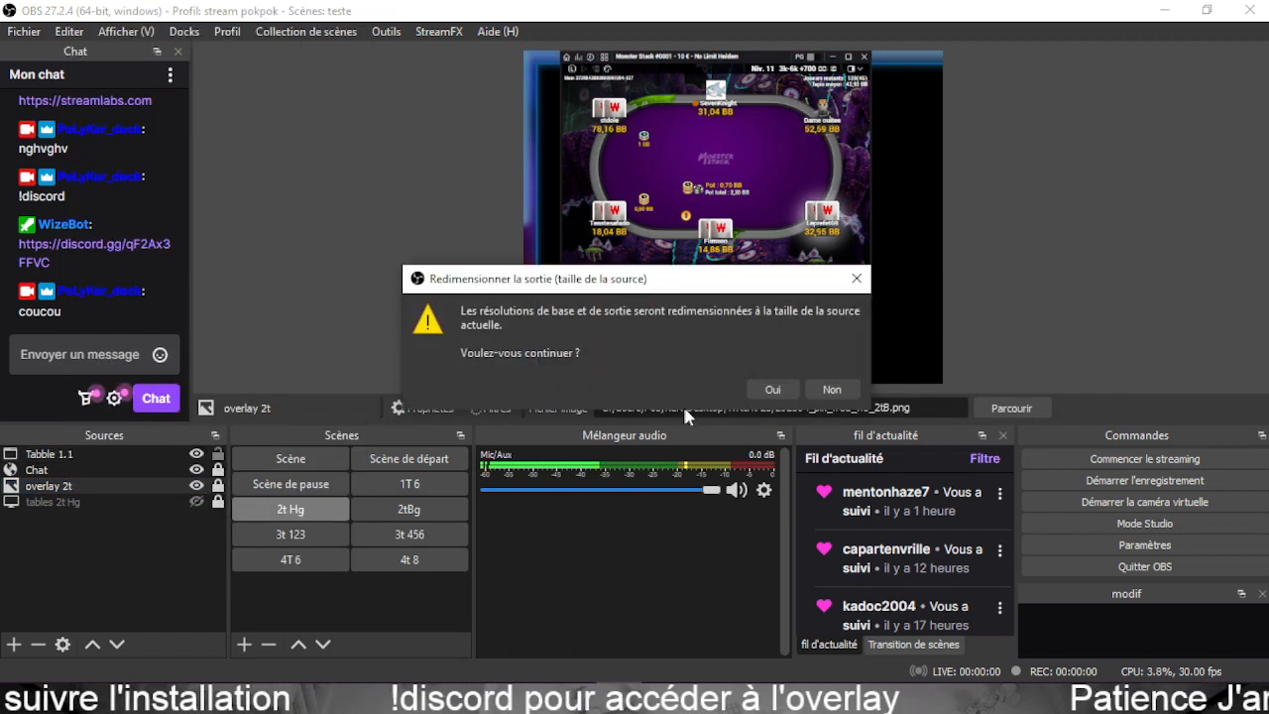
{"action": "left_click", "coordinate": [770, 390]}
{"action": "left_click", "coordinate": [585, 156]}
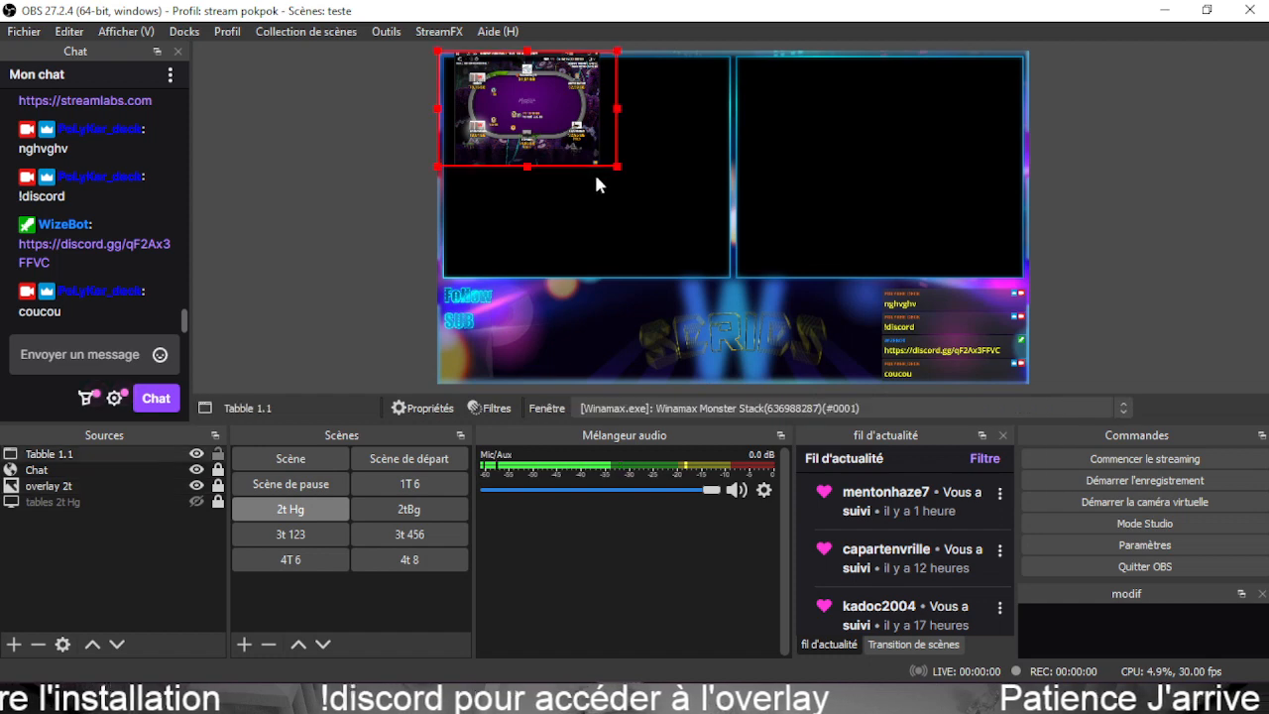
{"action": "left_click_drag", "start_coordinate": [615, 166], "coordinate": [772, 335]}
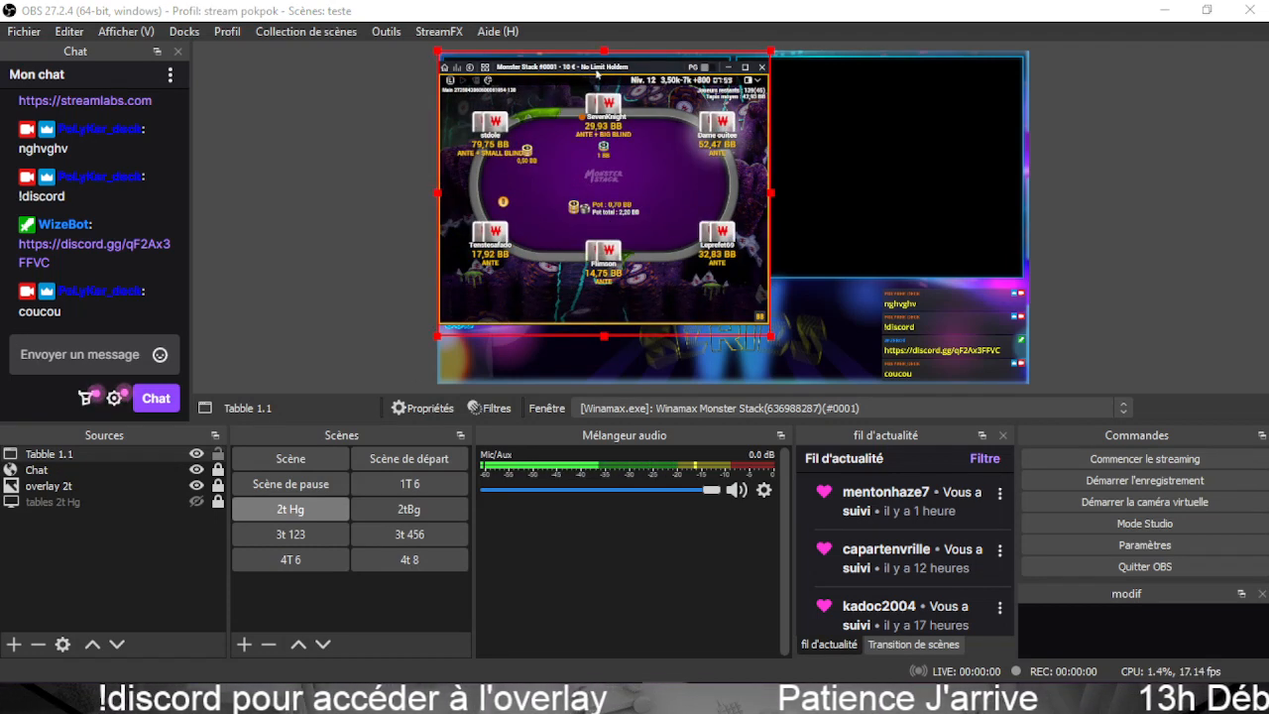
Bring the Winamax Monster Stack #0001 table window over OBS, try different window sizes, and move it back off this screen.
{"action": "left_click_drag", "start_coordinate": [0, 132], "coordinate": [562, 160]}
{"action": "left_click_drag", "start_coordinate": [647, 158], "coordinate": [955, 205]}
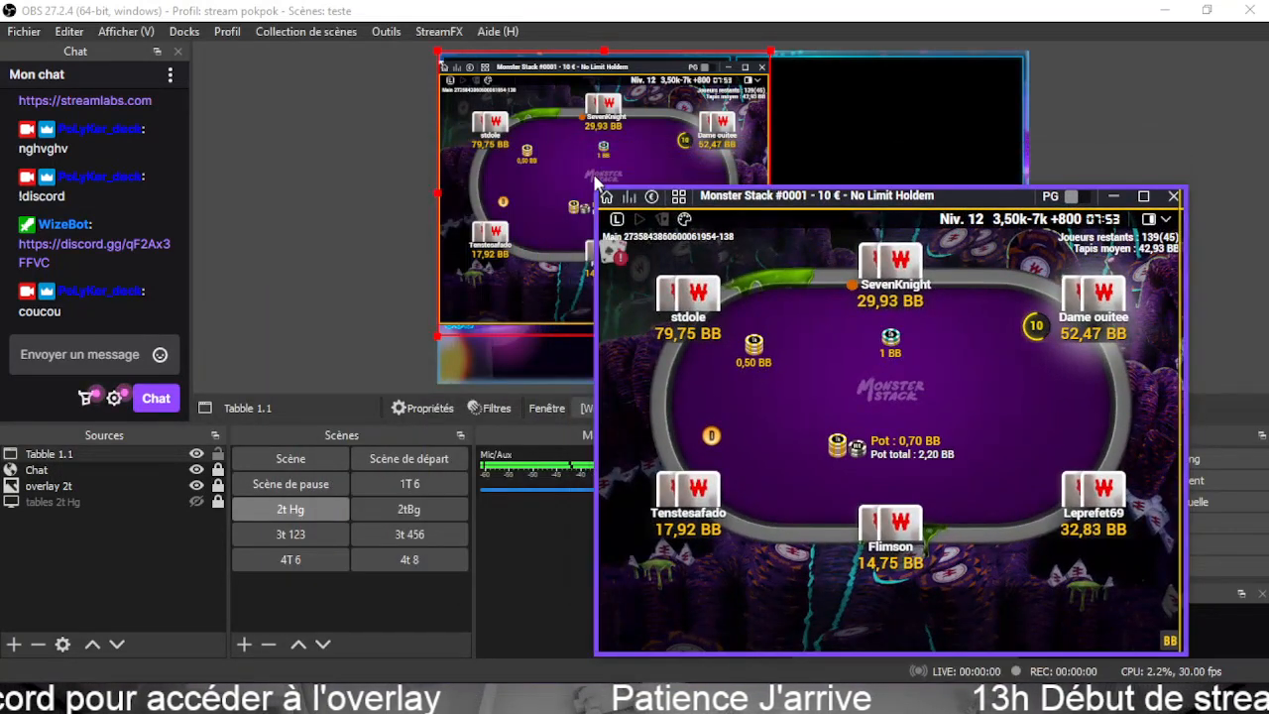
{"action": "left_click_drag", "start_coordinate": [595, 187], "coordinate": [736, 303]}
{"action": "left_click_drag", "start_coordinate": [954, 317], "coordinate": [1019, 167]}
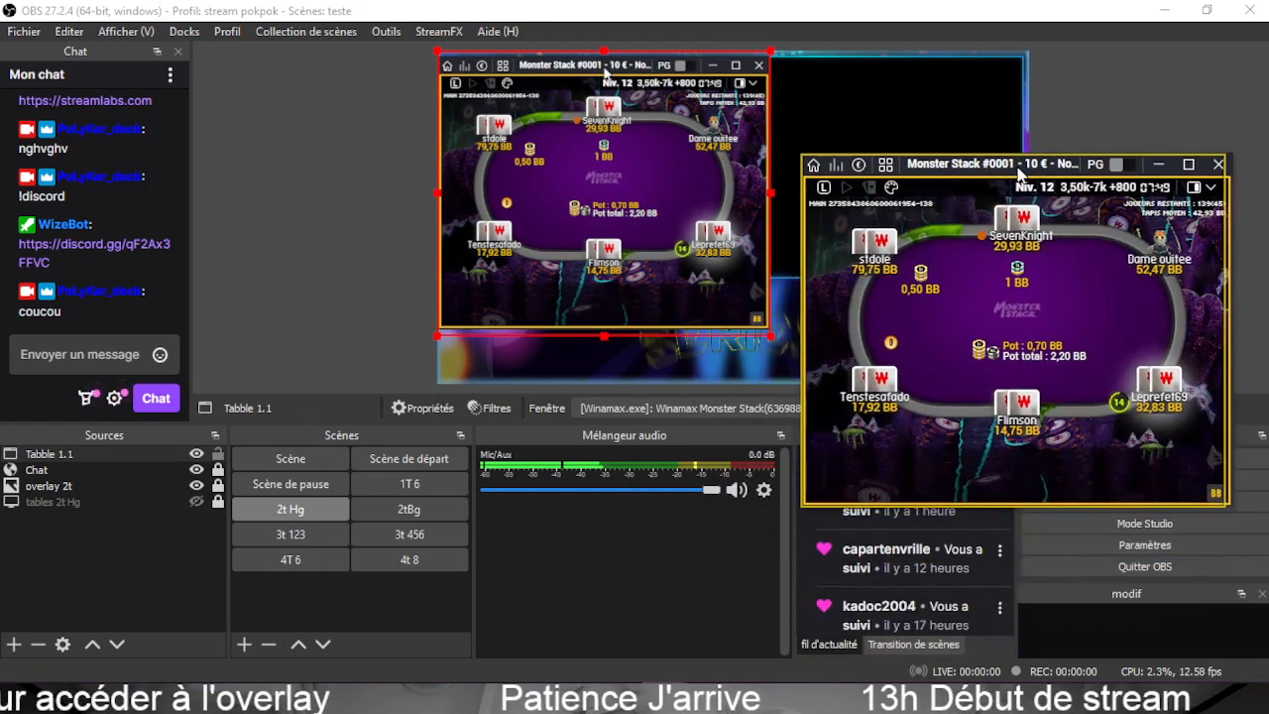
{"action": "left_click_drag", "start_coordinate": [979, 506], "coordinate": [945, 344]}
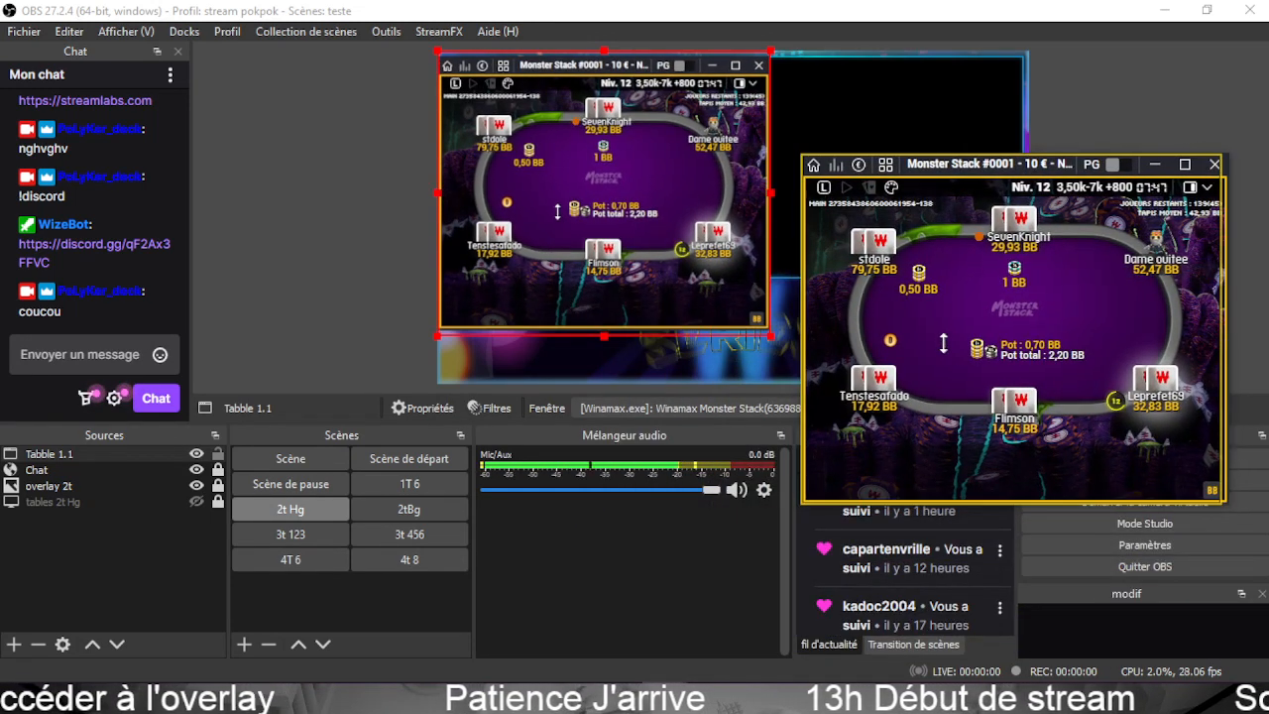
{"action": "left_click_drag", "start_coordinate": [1227, 503], "coordinate": [1158, 548]}
{"action": "left_click_drag", "start_coordinate": [779, 544], "coordinate": [624, 567]}
{"action": "left_click_drag", "start_coordinate": [891, 50], "coordinate": [0, 79]}
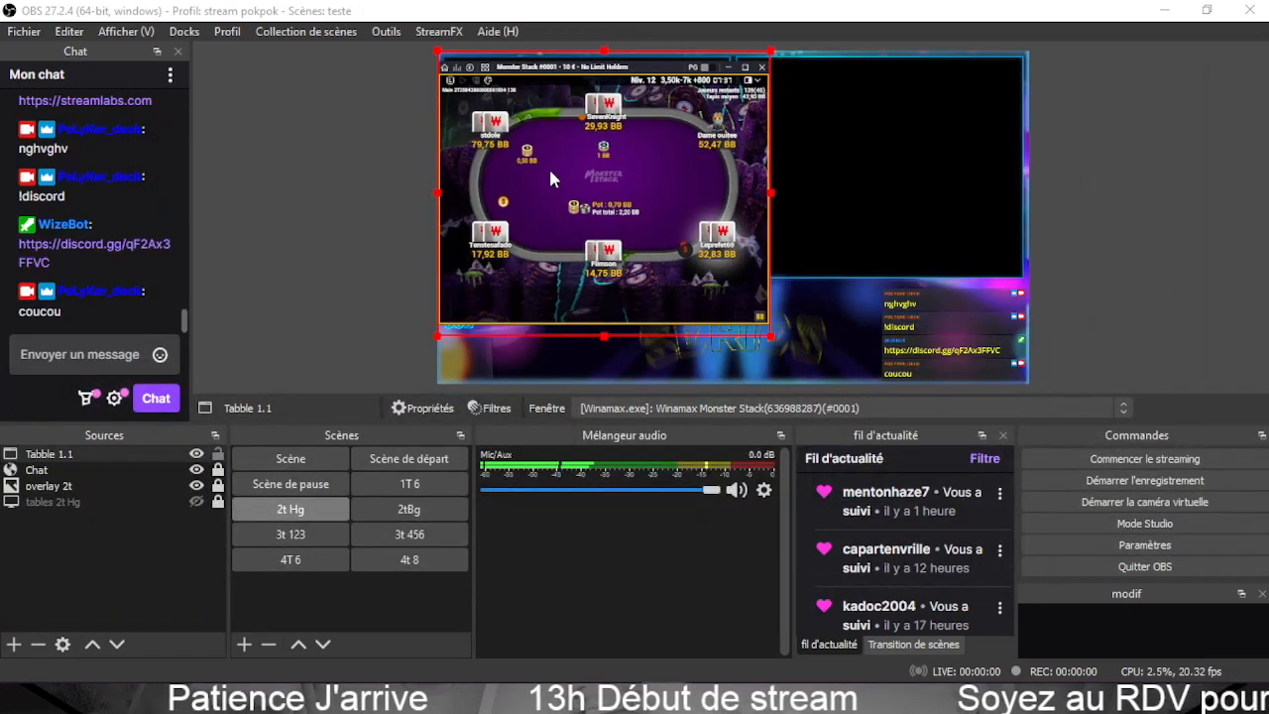
Shrink the Tabble 1.1 capture to cover the left table frame and order the source beneath the overlay 2t and tables 2t Hg sources.
{"action": "left_click_drag", "start_coordinate": [770, 337], "coordinate": [738, 281]}
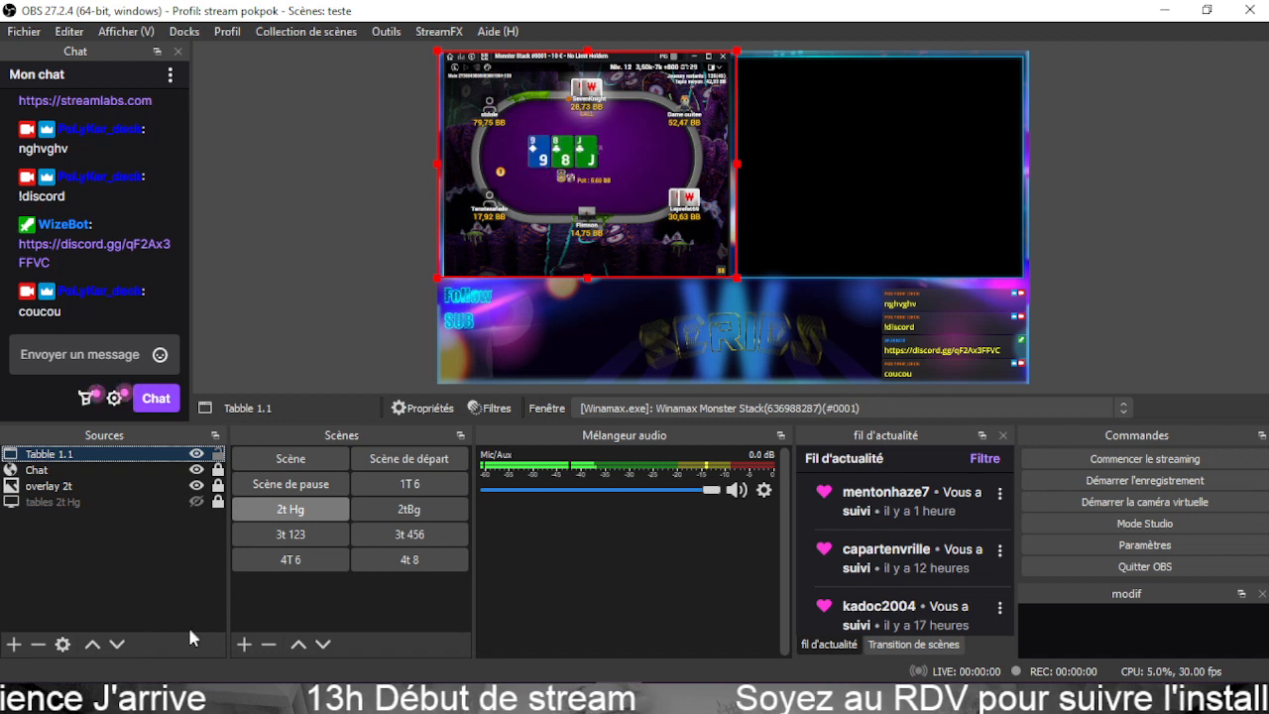
{"action": "left_click", "coordinate": [138, 560]}
{"action": "left_click", "coordinate": [115, 453]}
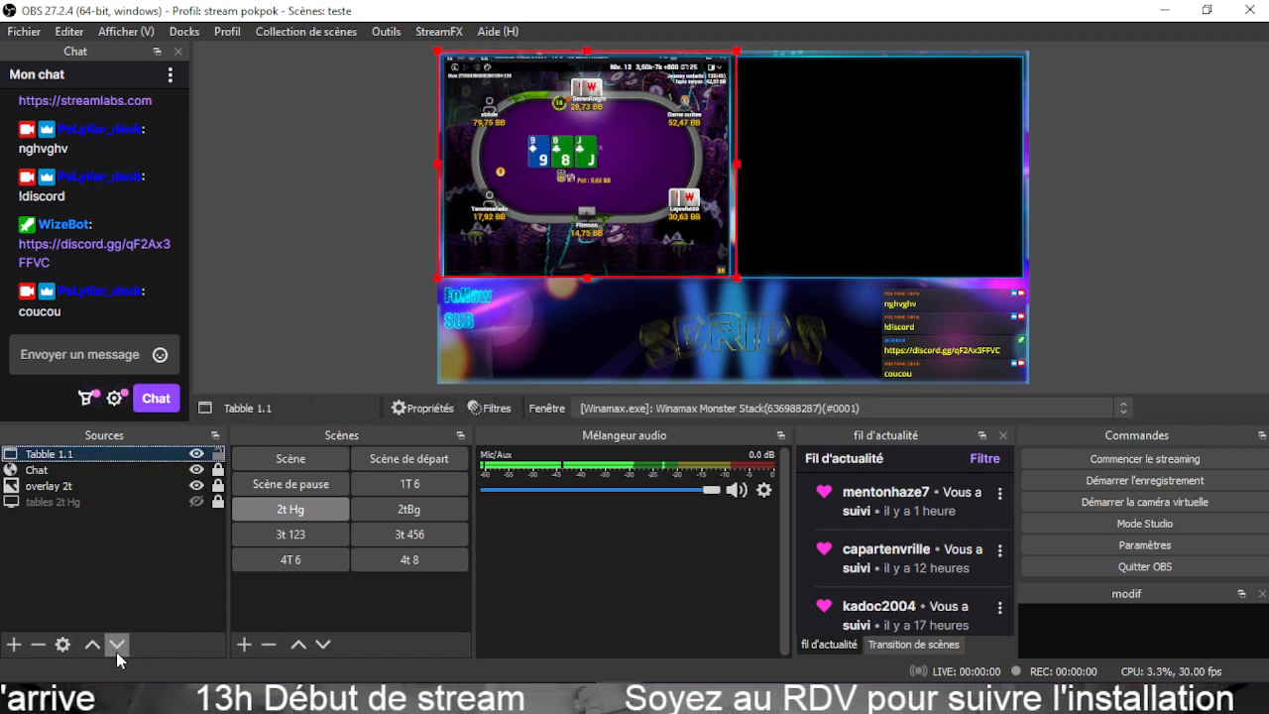
{"action": "left_click", "coordinate": [133, 569]}
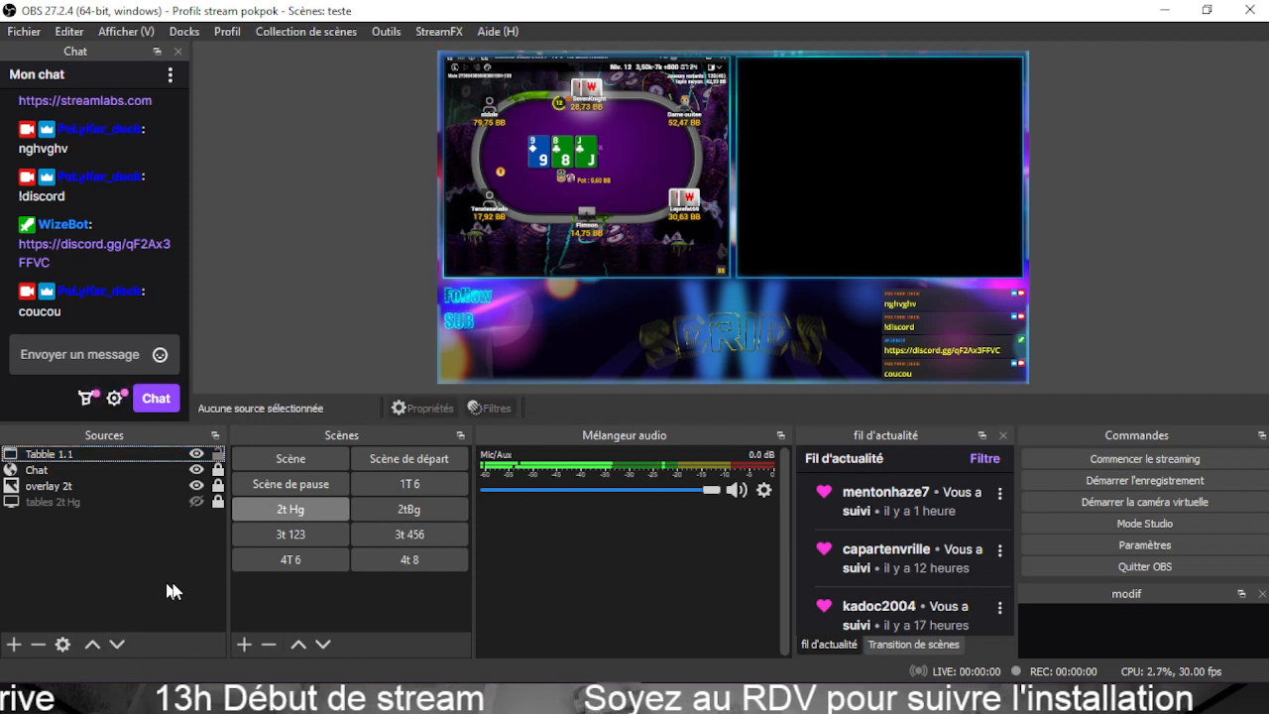
{"action": "left_click", "coordinate": [433, 524]}
{"action": "left_click", "coordinate": [307, 509]}
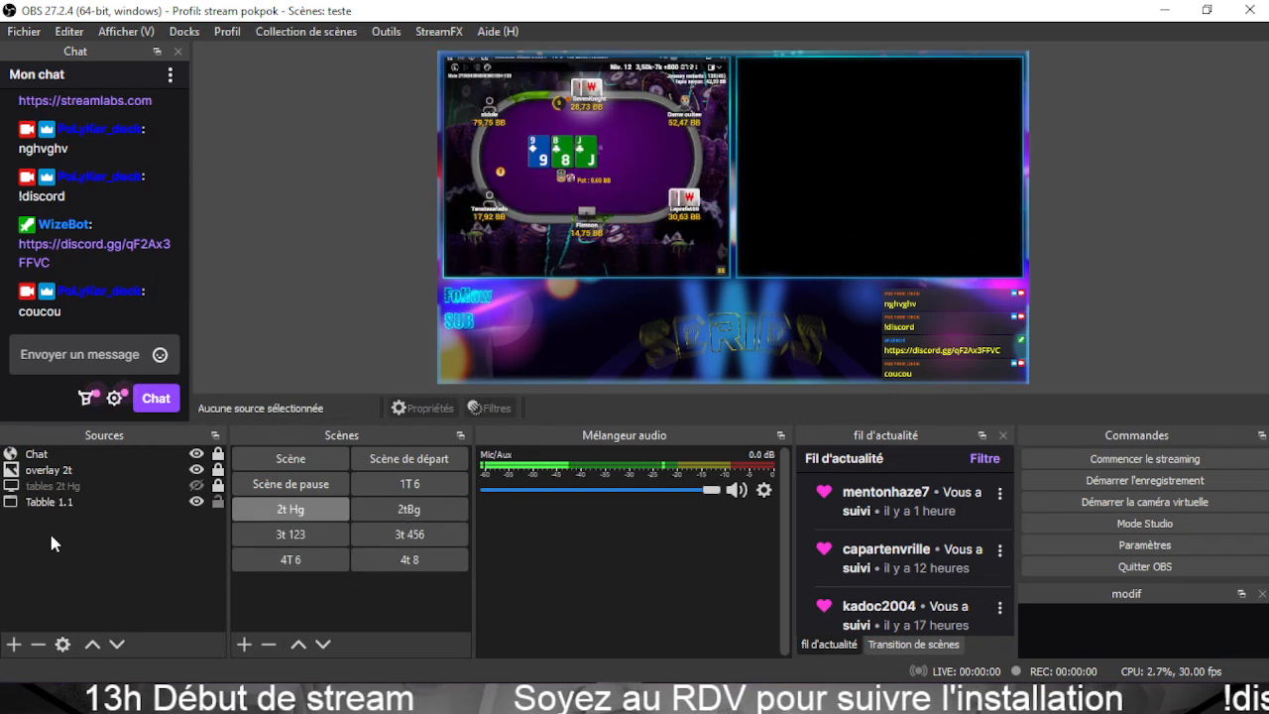
Lock the Tabble 1.1 source in scene 2t Hg and clear the selection.
{"action": "left_click", "coordinate": [636, 216]}
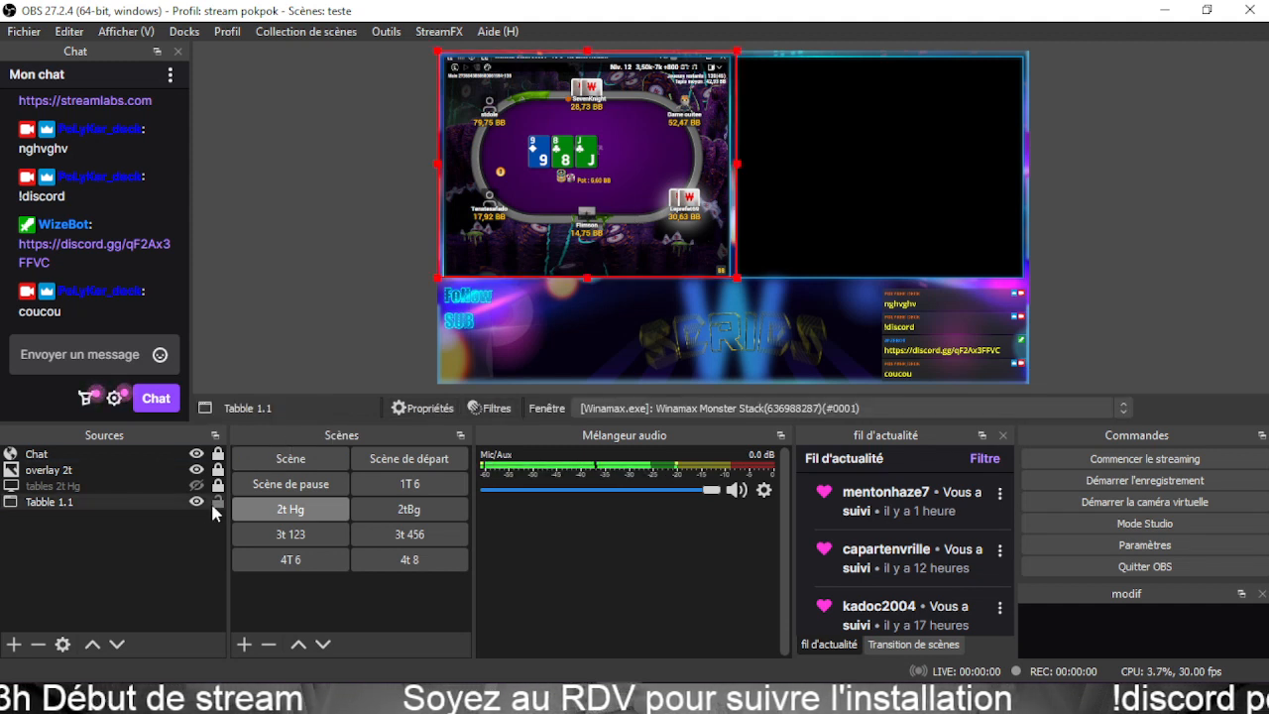
{"action": "left_click", "coordinate": [217, 502]}
{"action": "left_click", "coordinate": [175, 533]}
{"action": "left_click", "coordinate": [67, 503]}
{"action": "left_click", "coordinate": [66, 538]}
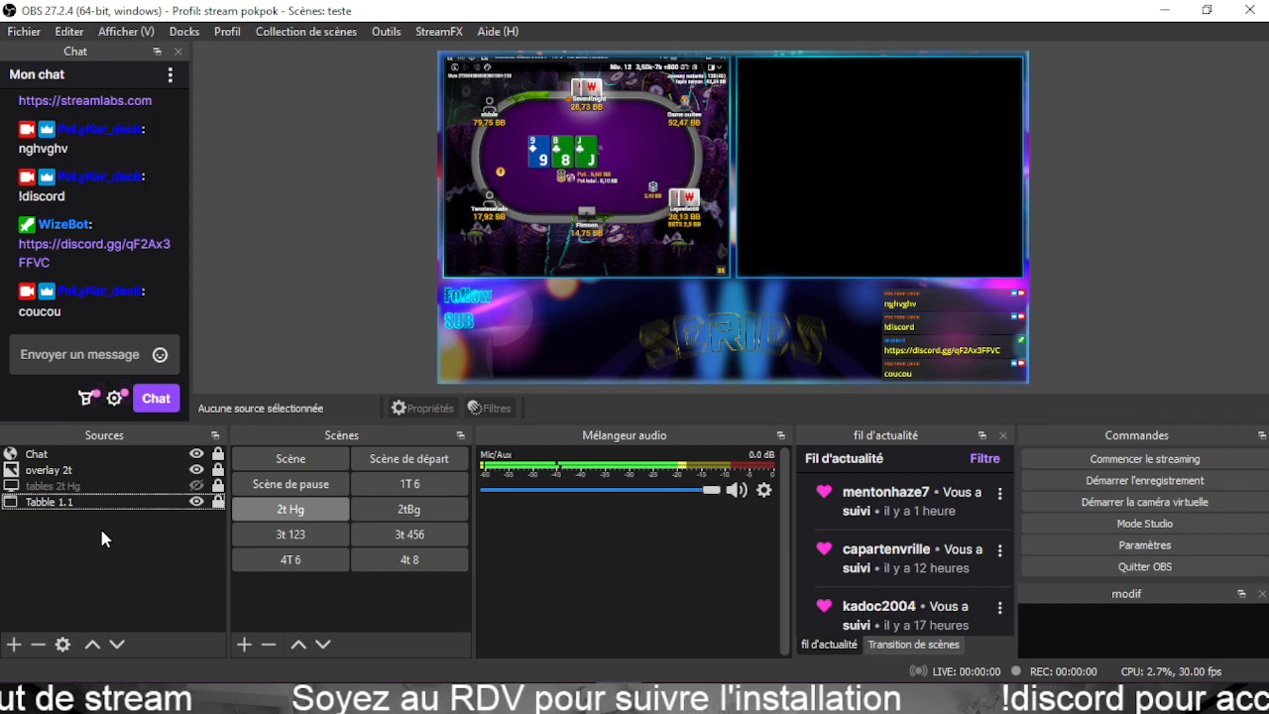
Add a new window capture source named Table 1.2 to scene 2t Hg.
{"action": "left_click", "coordinate": [14, 644]}
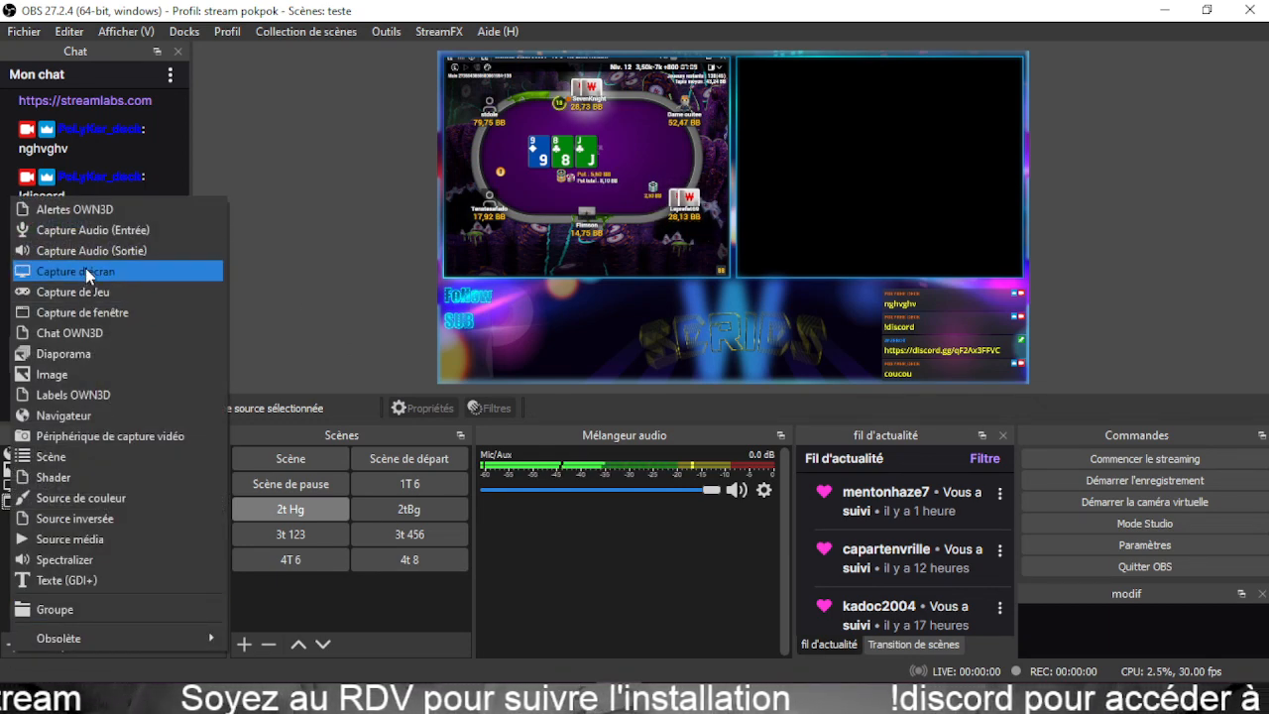
{"action": "left_click", "coordinate": [144, 315]}
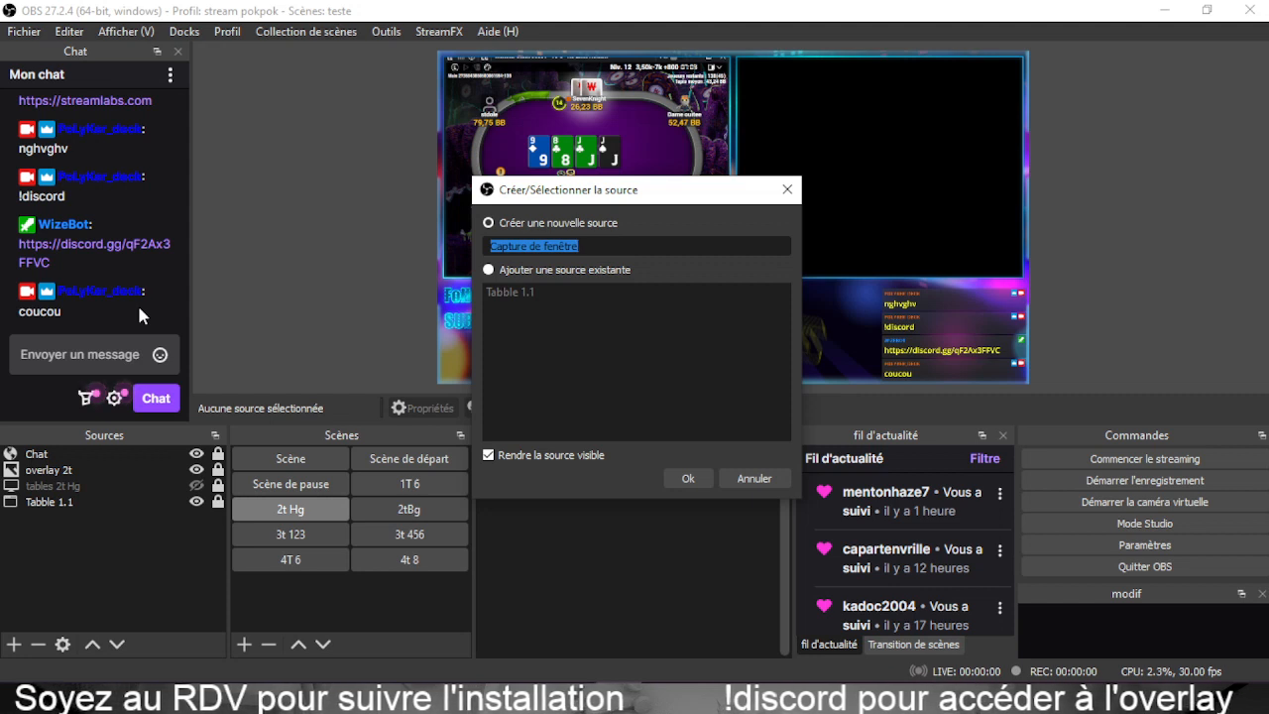
{"action": "type", "text": "Ta"}
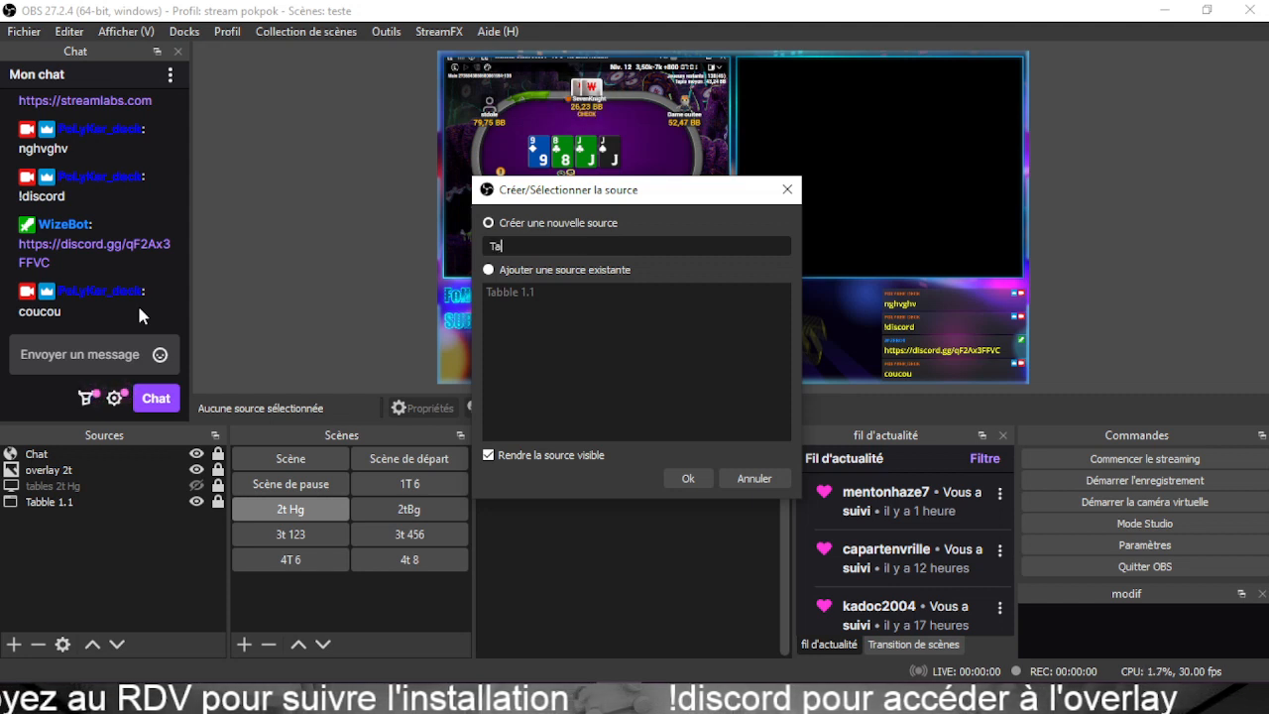
{"action": "type", "text": "ble 2.2"}
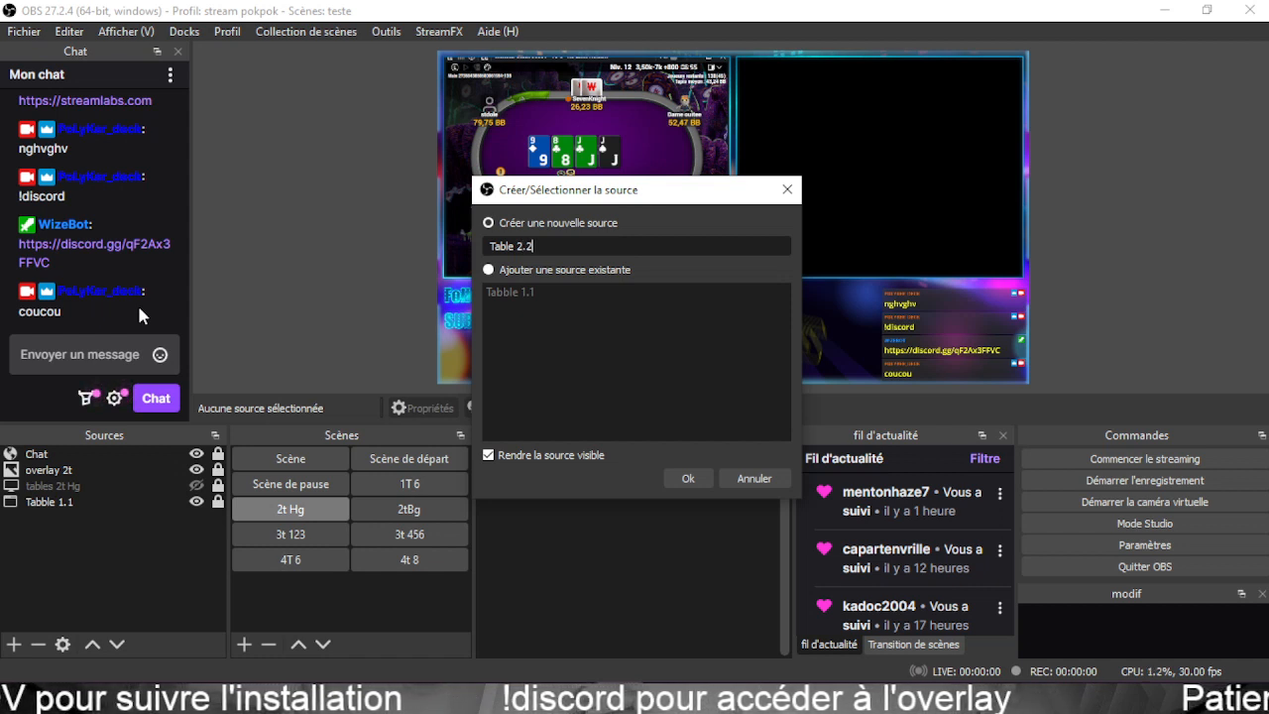
{"action": "key", "text": "BackSpace"}
{"action": "key", "text": "BackSpace"}
{"action": "type", "text": "1.2"}
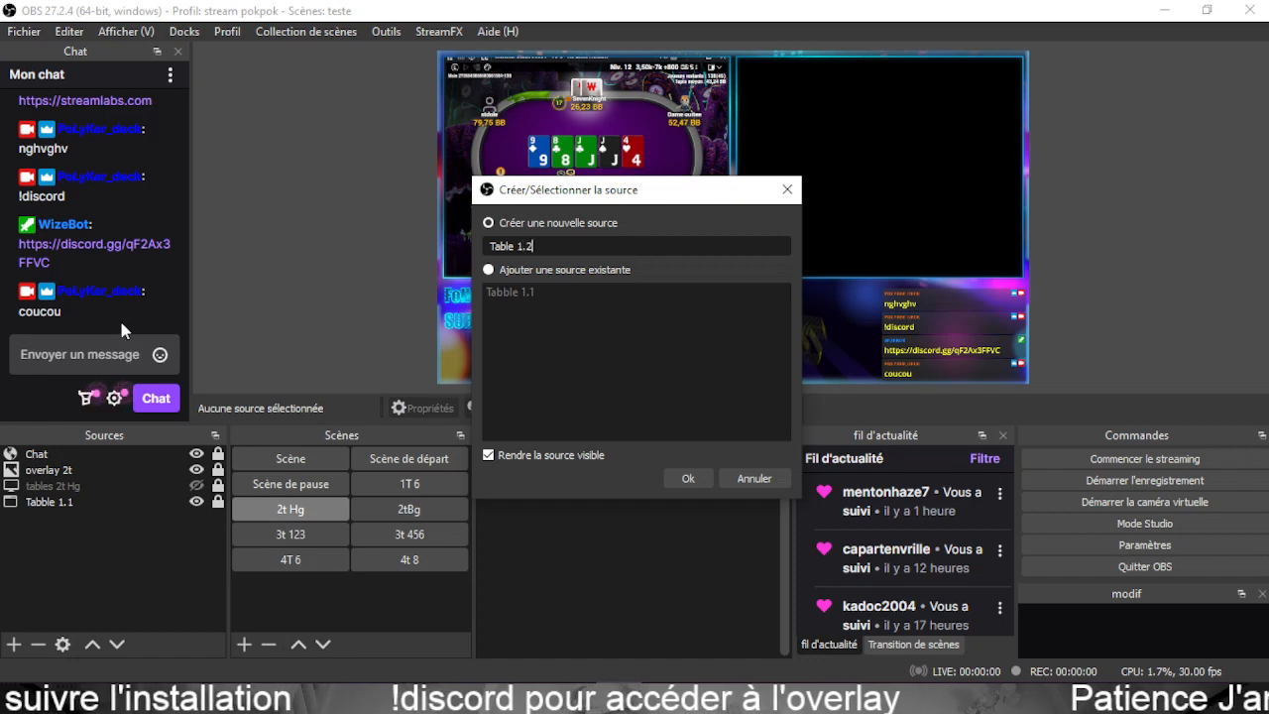
{"action": "left_click", "coordinate": [684, 478]}
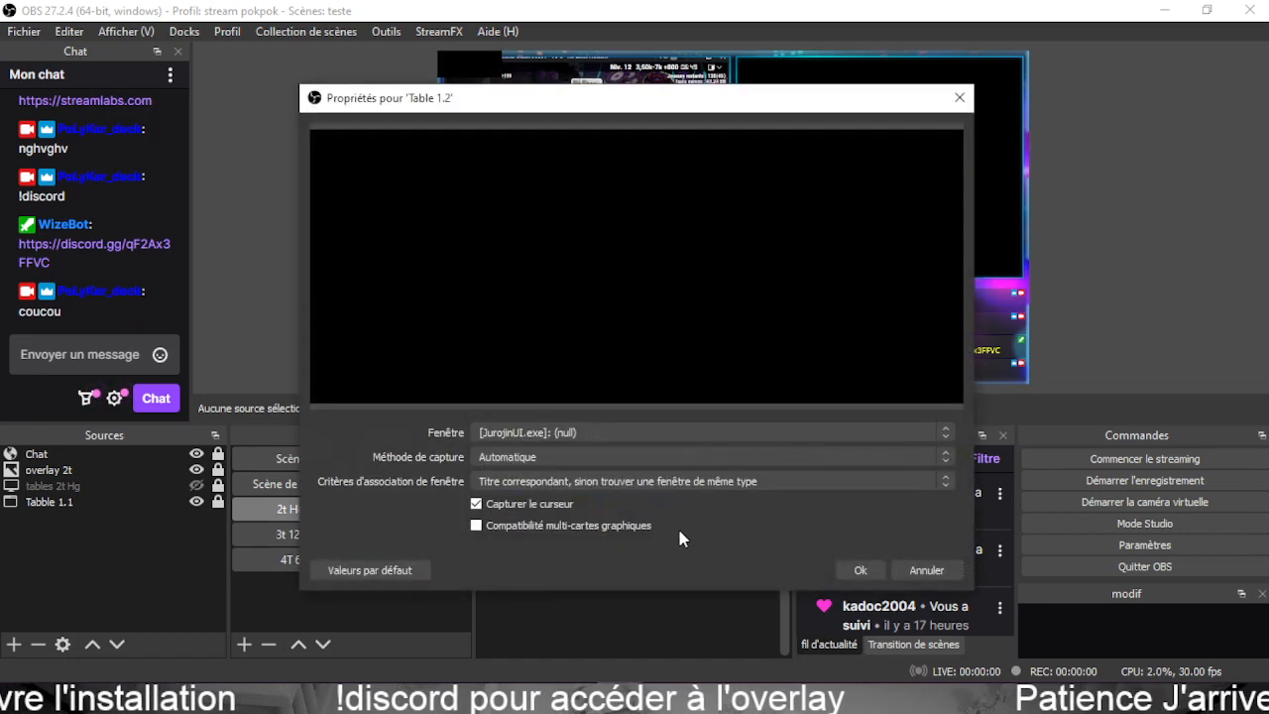
Set Table 1.2 to capture the Winamax Monster Stack #0020 window and accept the source properties.
{"action": "left_click", "coordinate": [656, 432]}
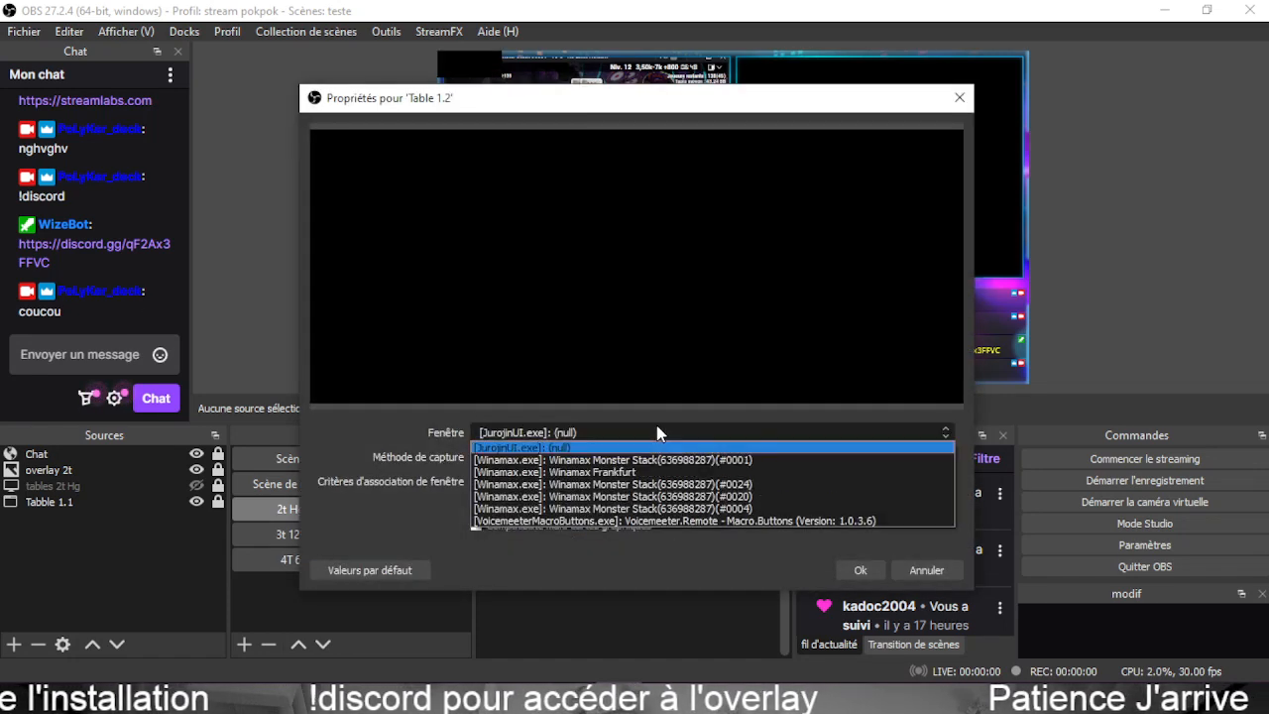
{"action": "left_click", "coordinate": [638, 484]}
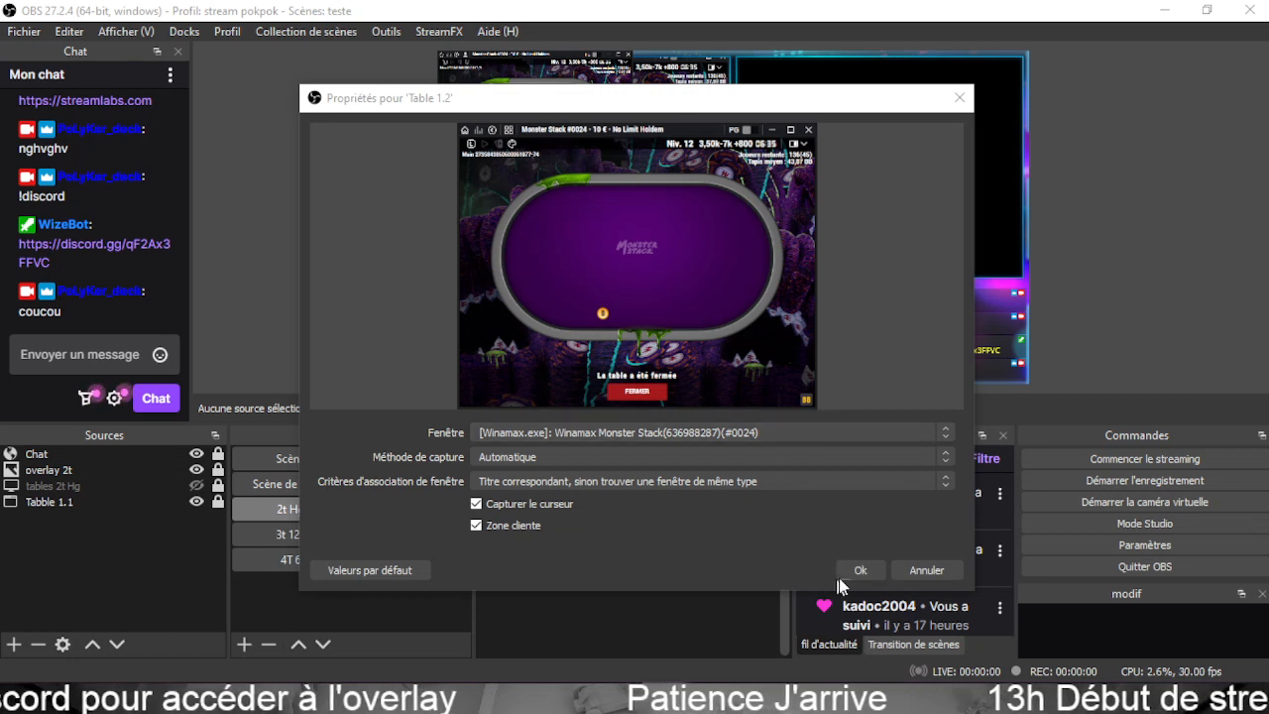
{"action": "left_click", "coordinate": [725, 427]}
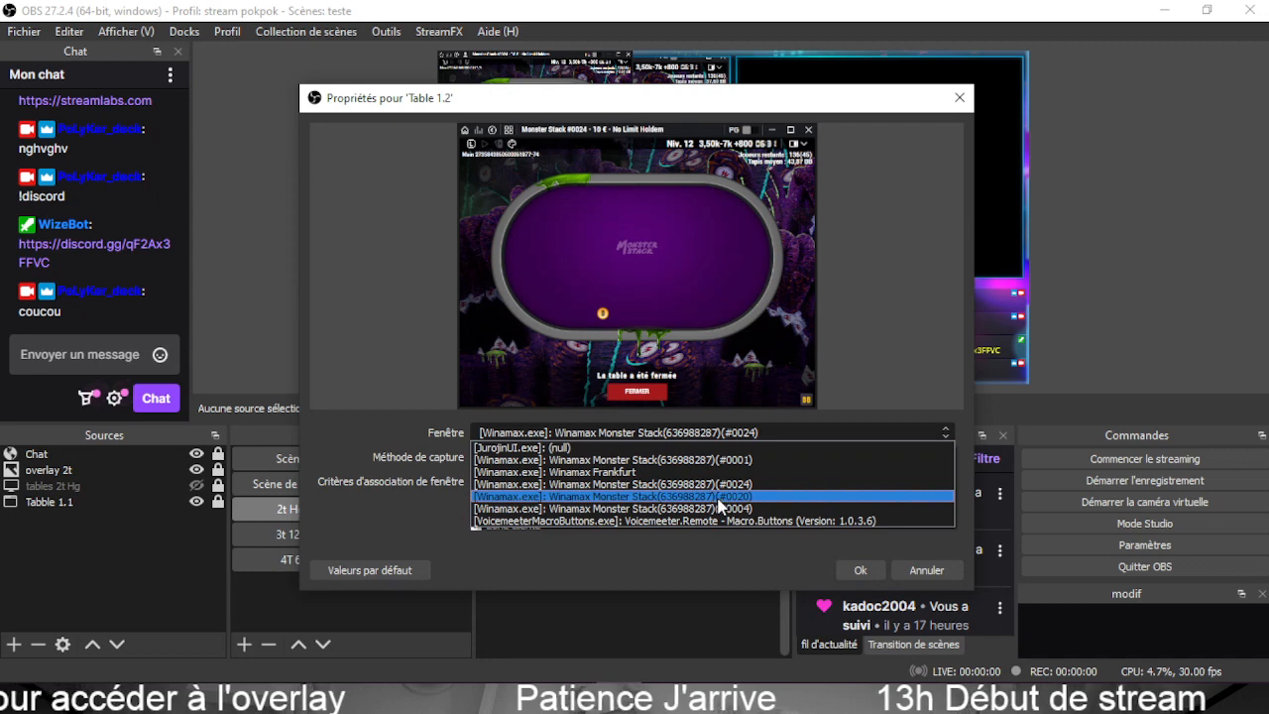
{"action": "left_click", "coordinate": [717, 487]}
{"action": "left_click", "coordinate": [861, 570]}
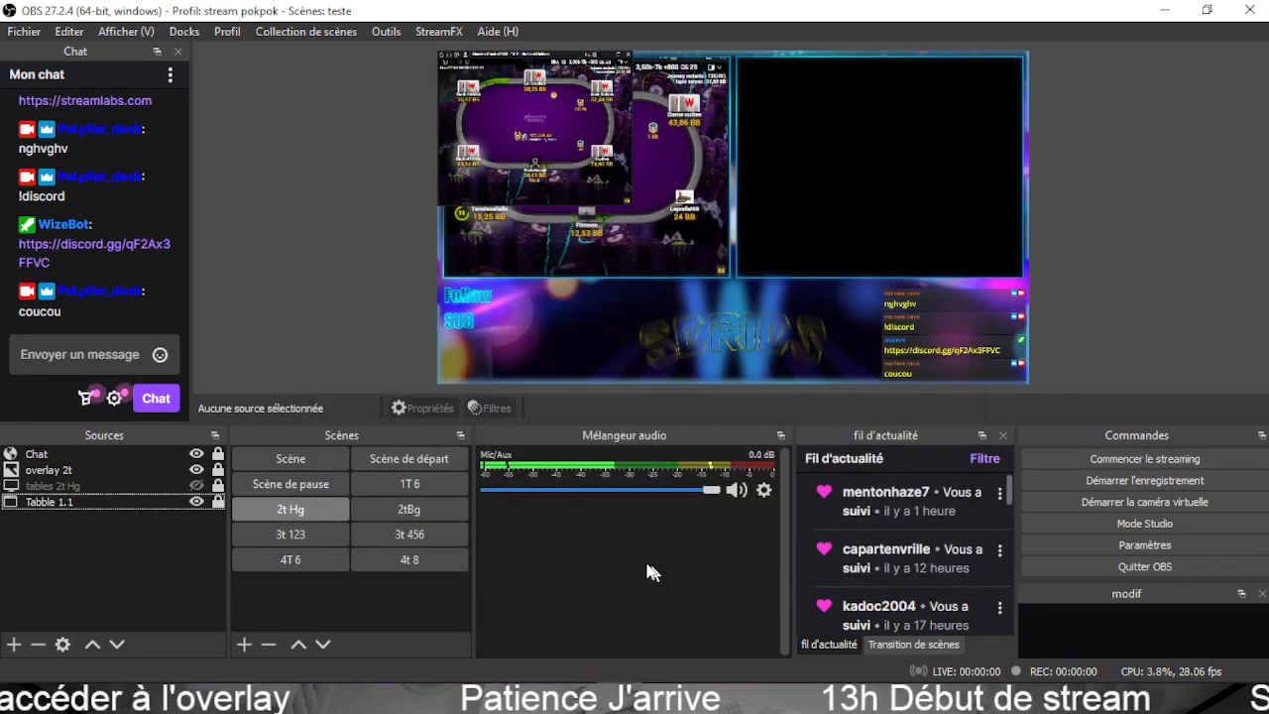
Move the Table 1.2 capture into the right table frame, enlarge it, and refresh the source list by switching to 2tBg and back.
{"action": "left_click_drag", "start_coordinate": [580, 114], "coordinate": [879, 114]}
{"action": "left_click_drag", "start_coordinate": [930, 205], "coordinate": [972, 281]}
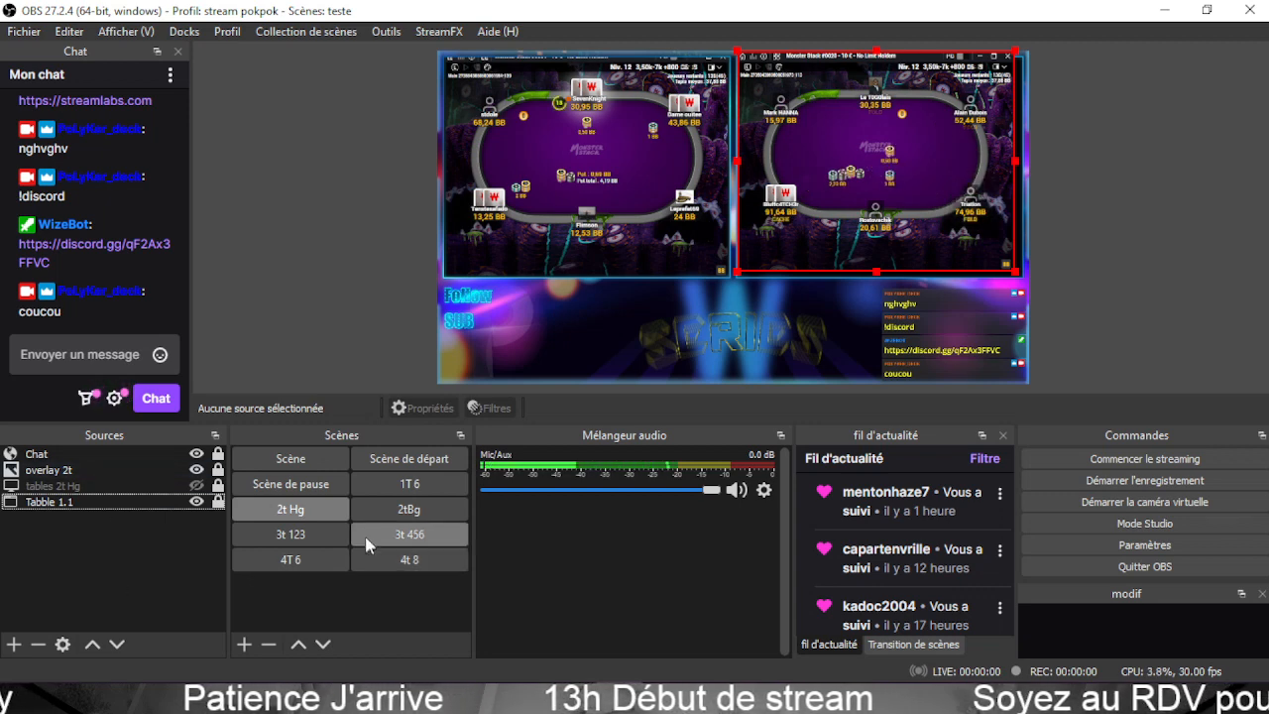
{"action": "left_click", "coordinate": [399, 510]}
{"action": "left_click", "coordinate": [297, 513]}
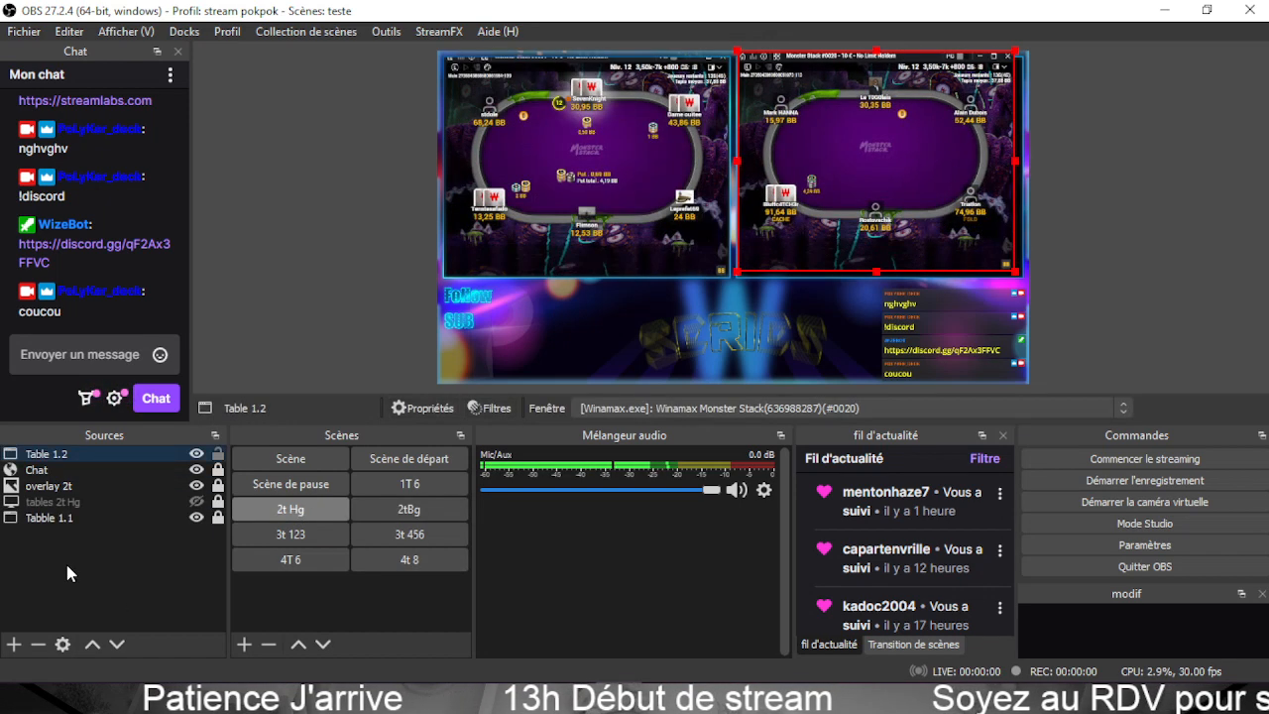
Resize the output to the size of the Table 1.2 source and shrink the capture toward the canvas's upper-right corner.
{"action": "left_click", "coordinate": [104, 445]}
{"action": "right_click", "coordinate": [104, 444]}
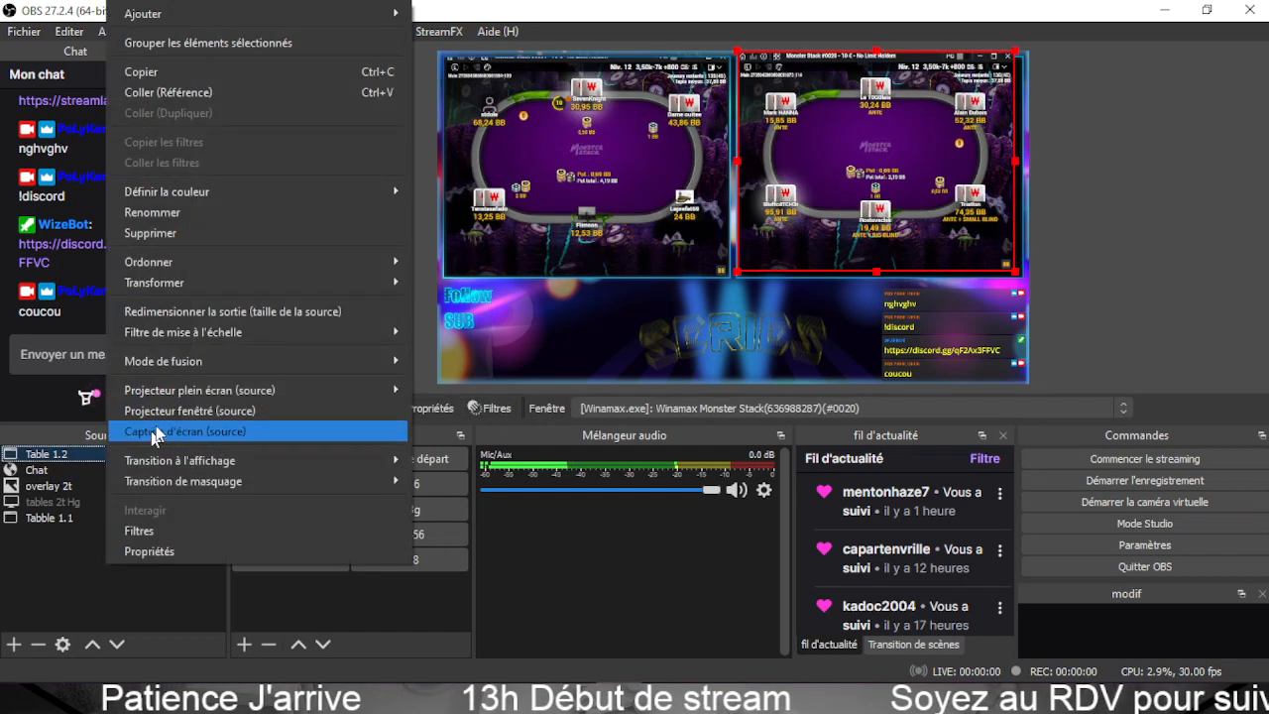
{"action": "left_click", "coordinate": [165, 314]}
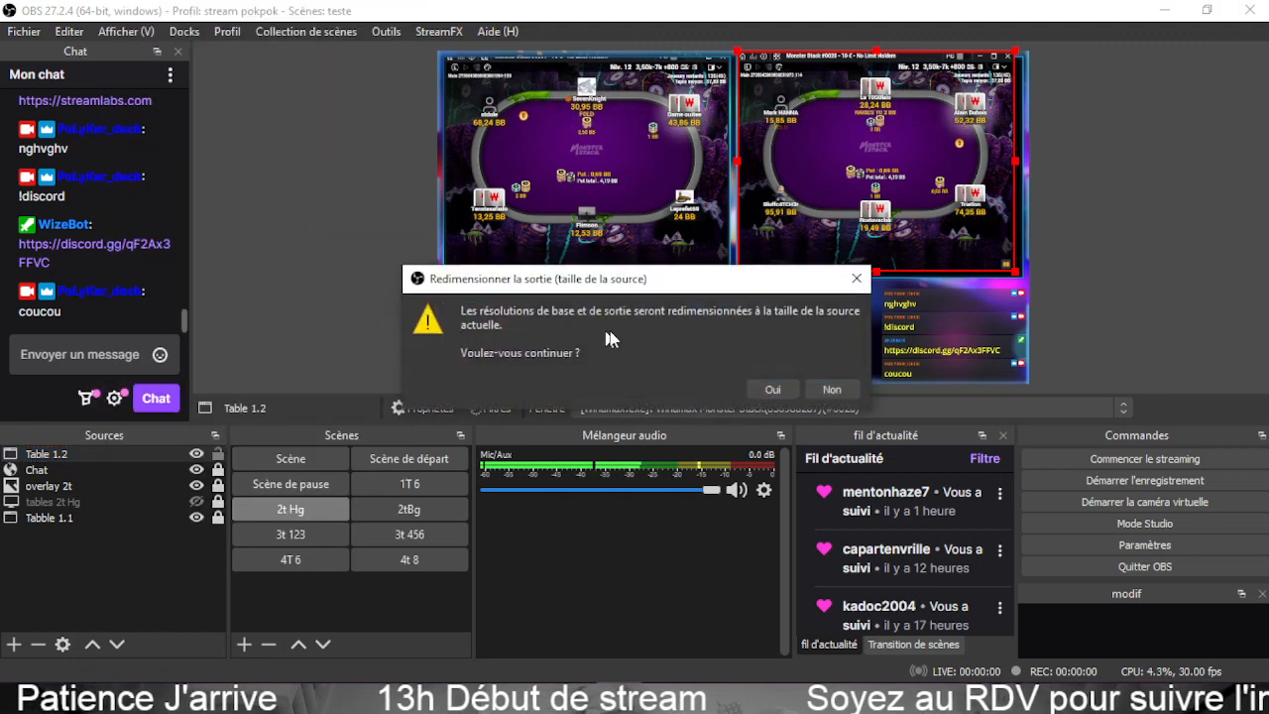
{"action": "left_click", "coordinate": [775, 386]}
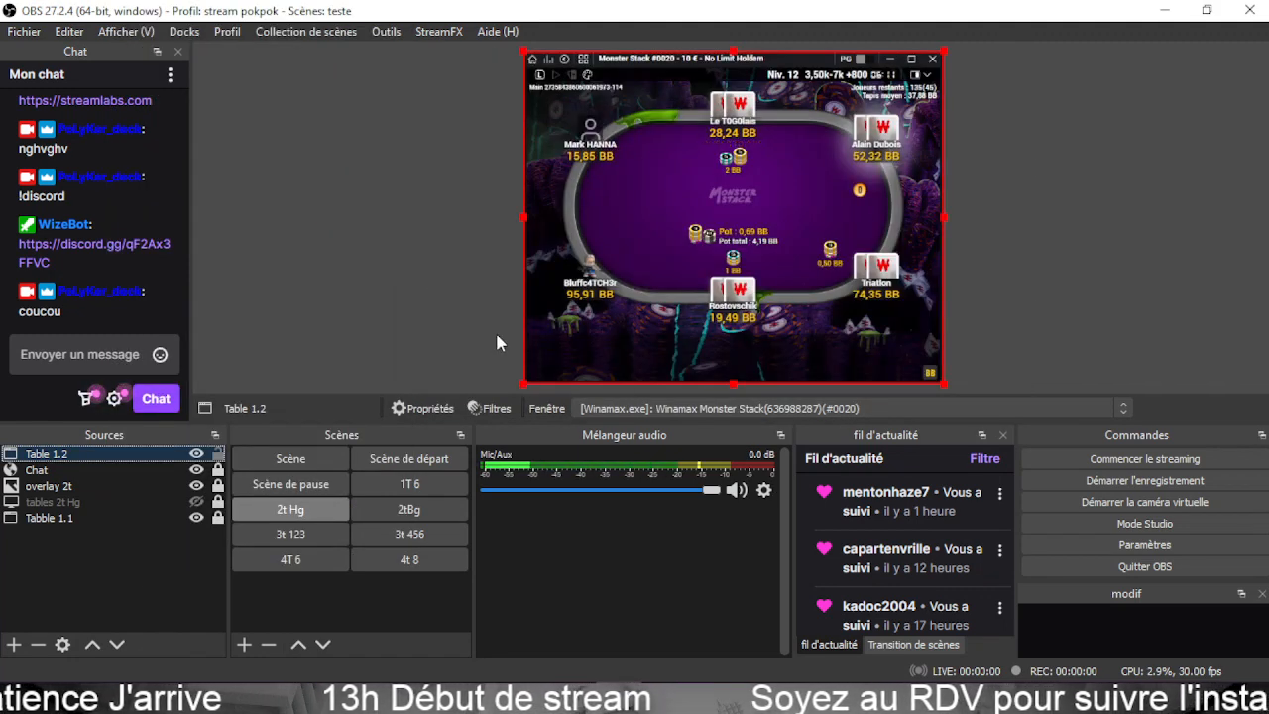
{"action": "left_click_drag", "start_coordinate": [522, 383], "coordinate": [595, 337]}
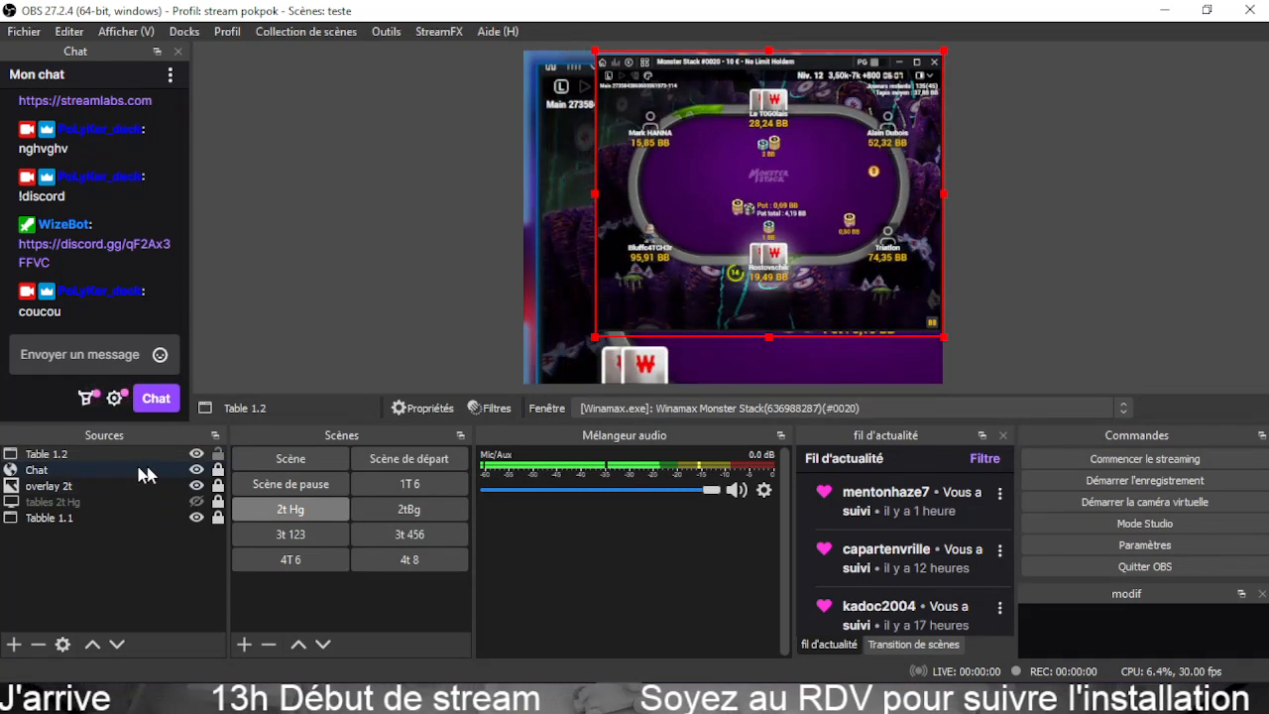
Resize the base and output resolution to the size of the overlay 2t source.
{"action": "left_click", "coordinate": [73, 485]}
{"action": "right_click", "coordinate": [74, 485]}
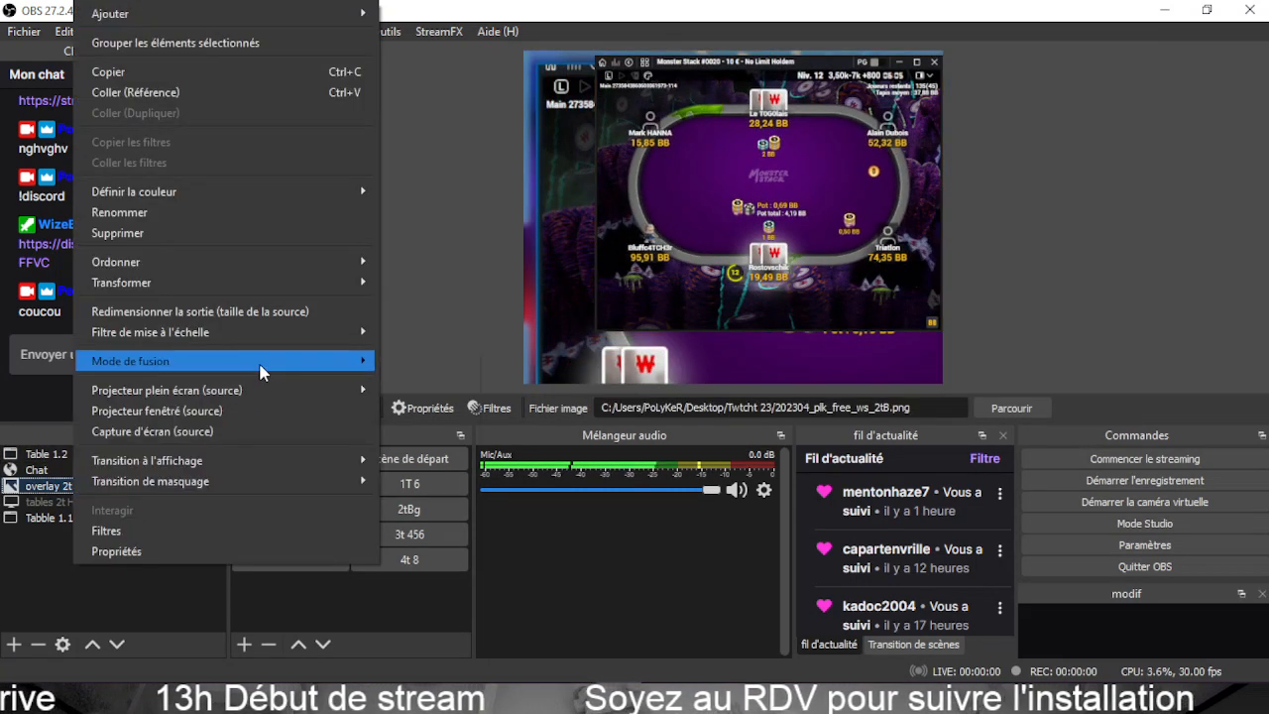
{"action": "left_click", "coordinate": [316, 308]}
{"action": "left_click", "coordinate": [772, 389]}
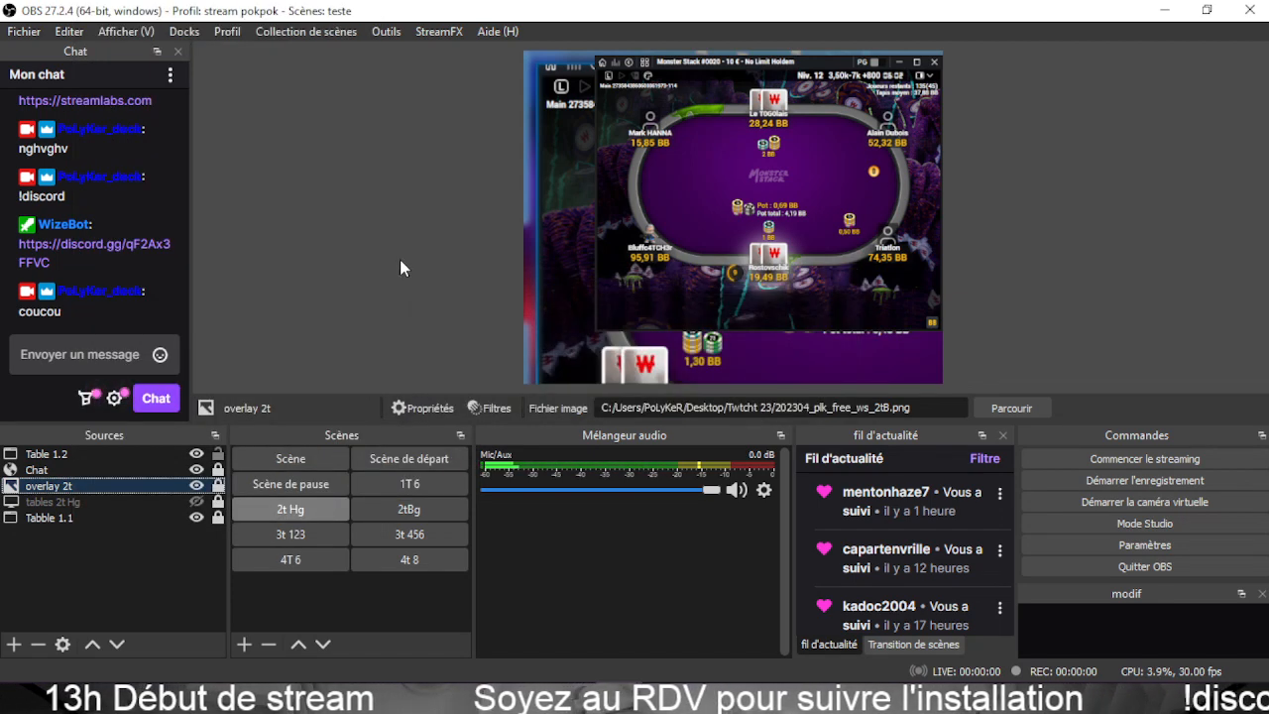
Move the Table 1.2 capture over the right table frame and enlarge it to cover the whole frame.
{"action": "left_click", "coordinate": [352, 244]}
{"action": "left_click_drag", "start_coordinate": [580, 144], "coordinate": [960, 143]}
{"action": "left_click_drag", "start_coordinate": [858, 184], "coordinate": [732, 283]}
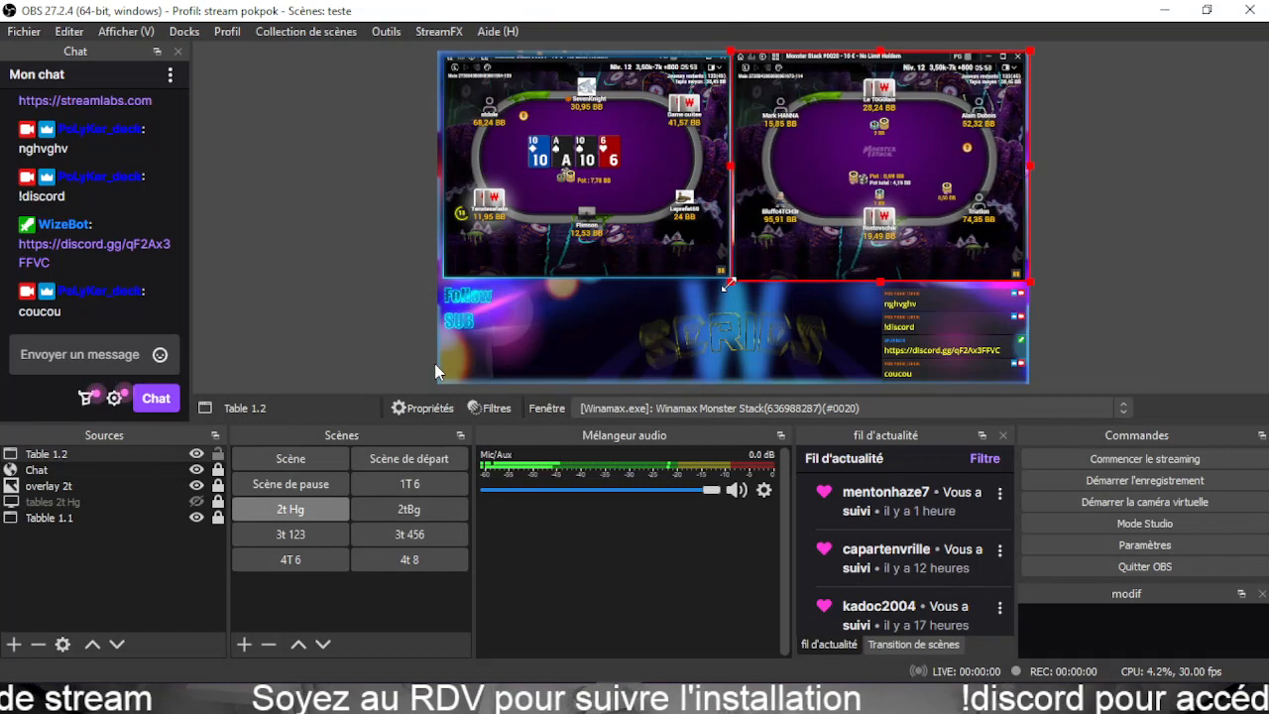
Send Table 1.2 to the end of the source order, below the overlay, and refresh the list by switching to 2tBg and back.
{"action": "left_click", "coordinate": [61, 455]}
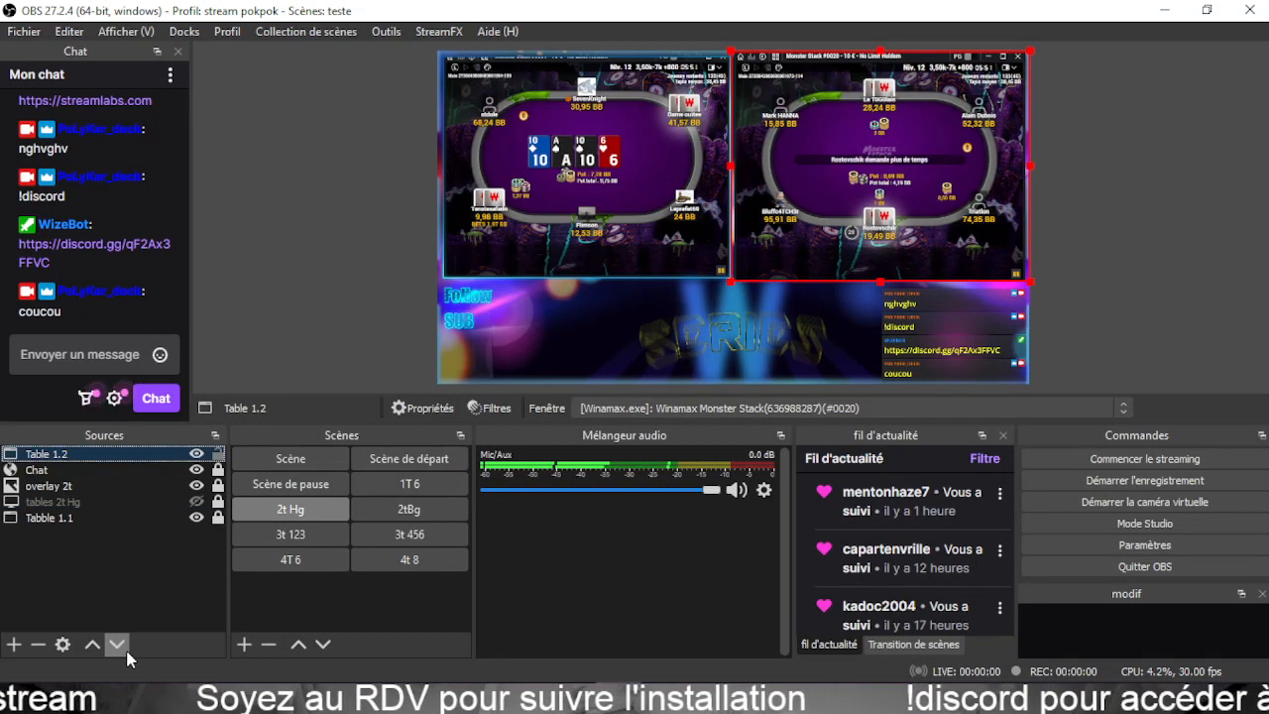
{"action": "left_click", "coordinate": [137, 533]}
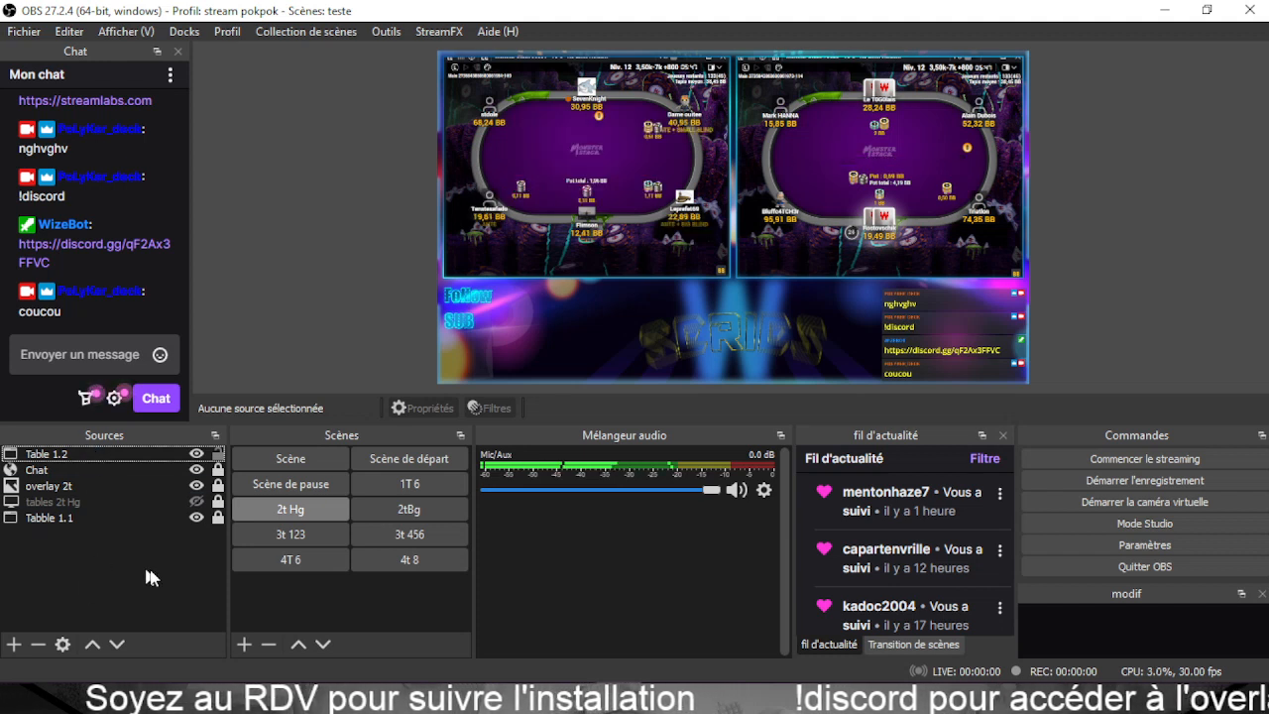
{"action": "left_click", "coordinate": [55, 454]}
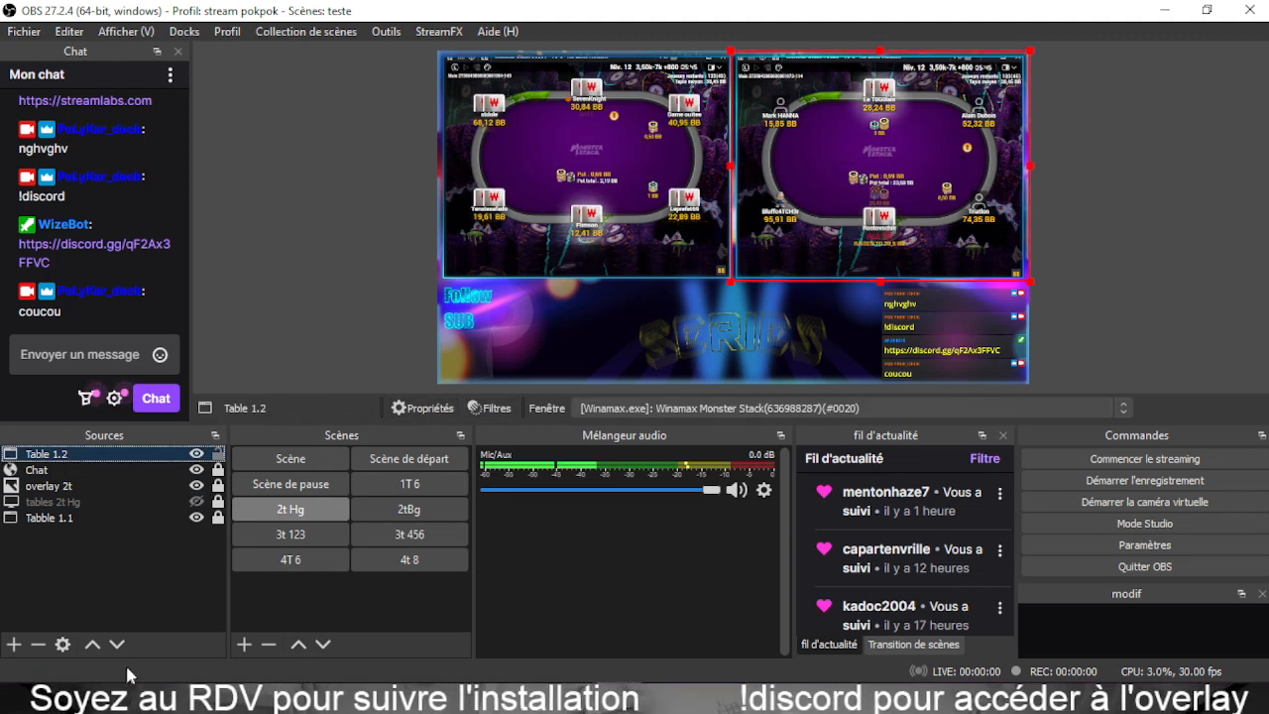
{"action": "left_click", "coordinate": [87, 561]}
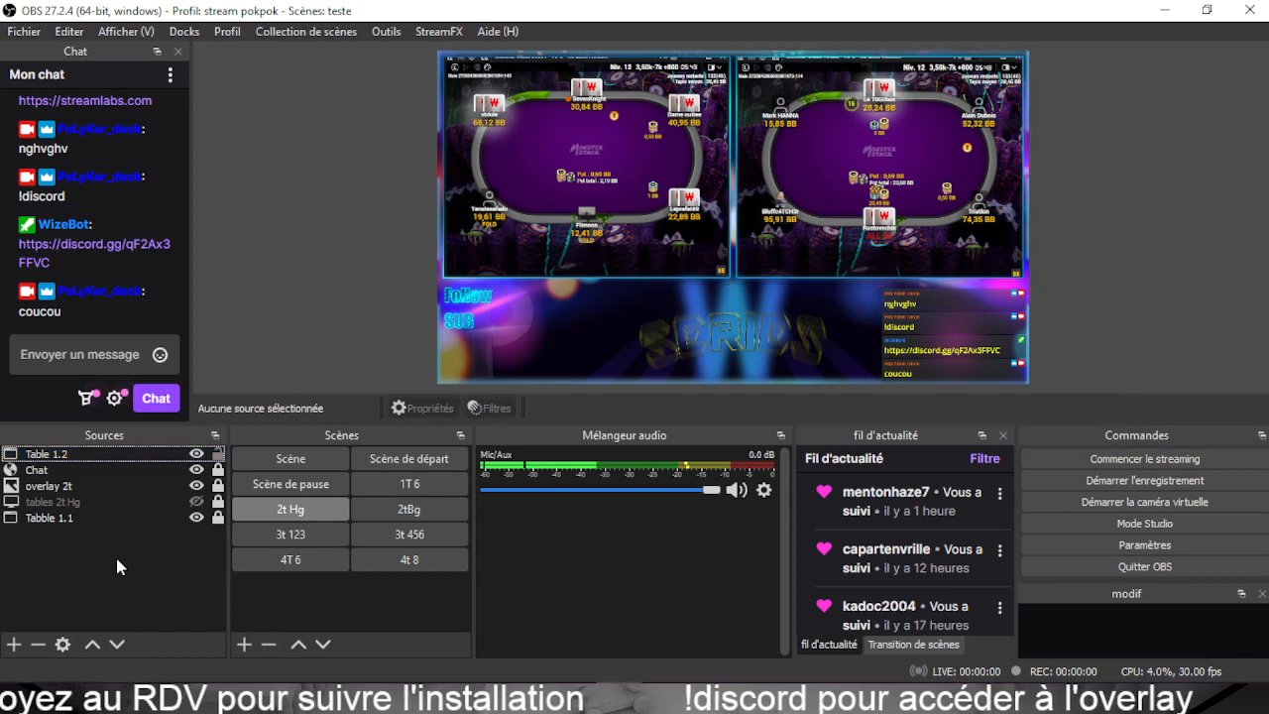
{"action": "left_click", "coordinate": [391, 518]}
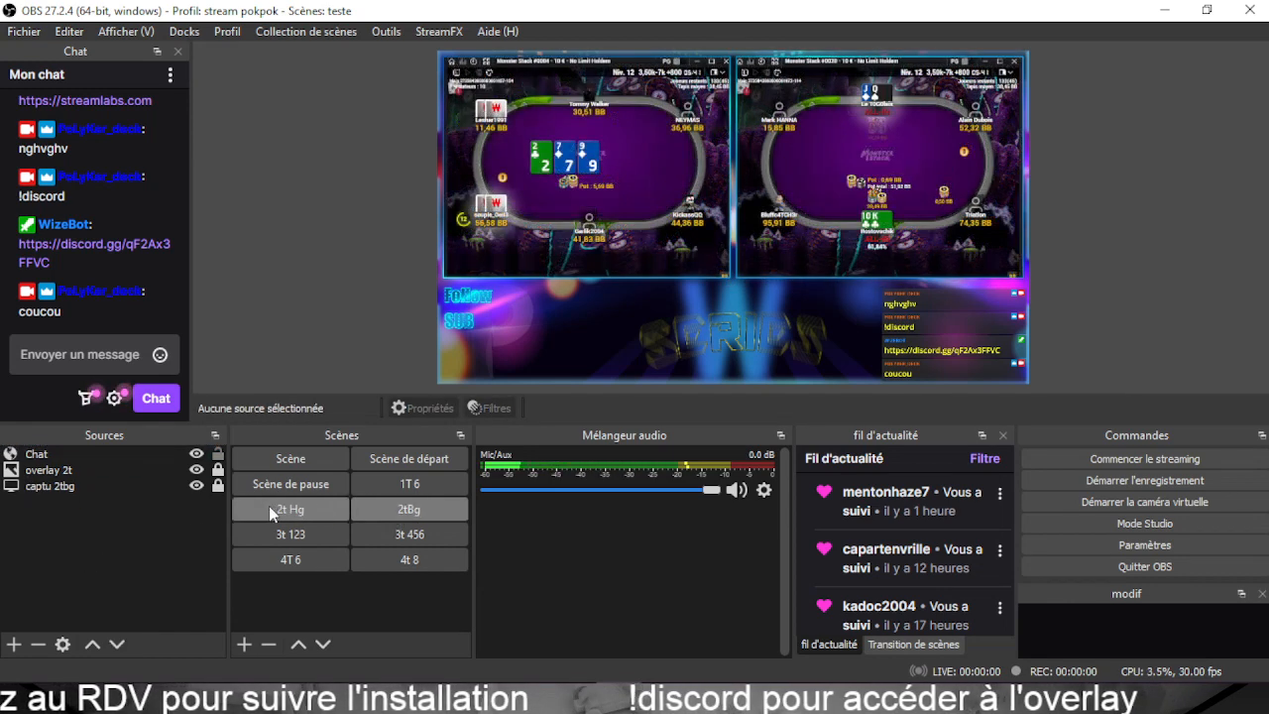
{"action": "left_click", "coordinate": [271, 509]}
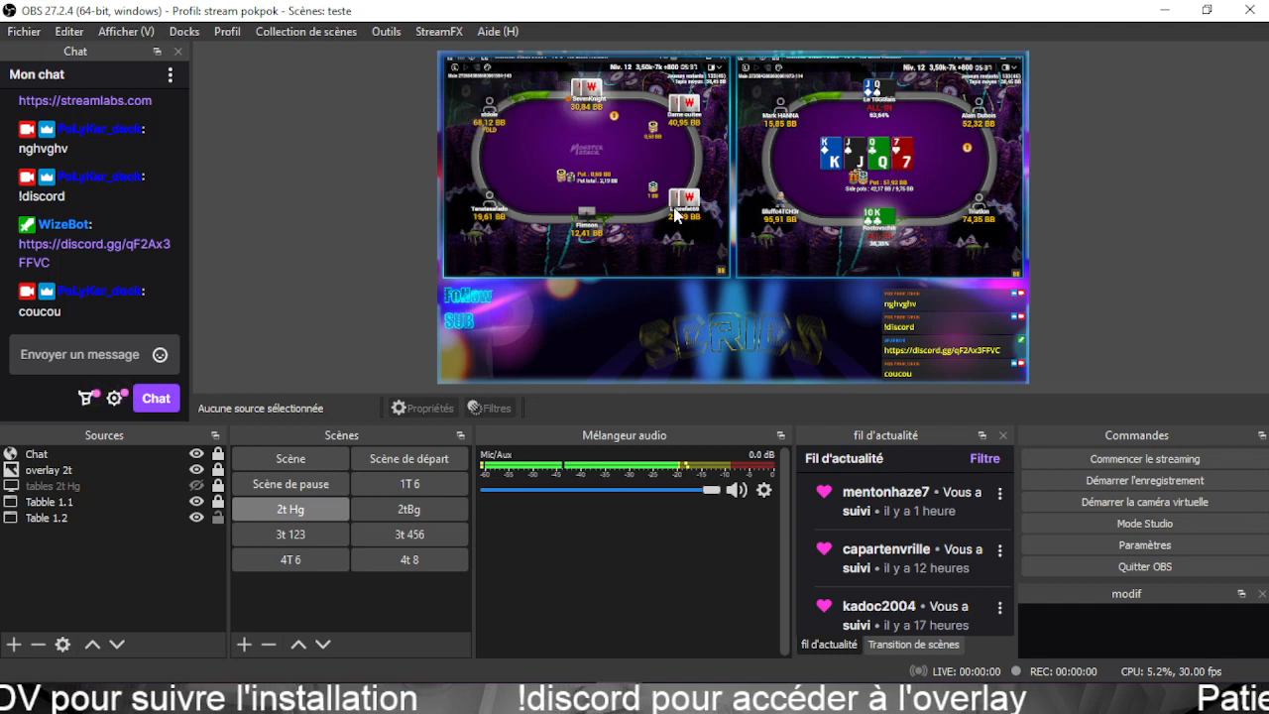
Lock the Table 1.2 source in scene 2t Hg and clear the selection.
{"action": "left_click", "coordinate": [828, 187]}
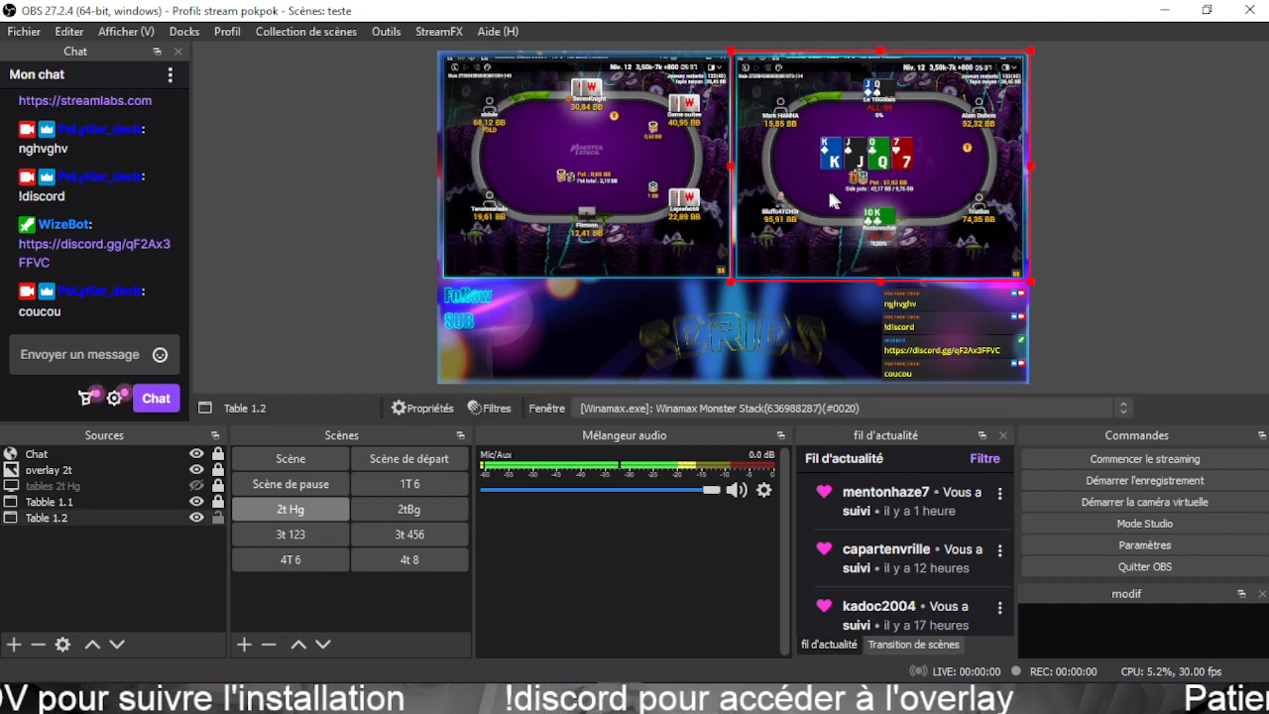
{"action": "left_click", "coordinate": [219, 516]}
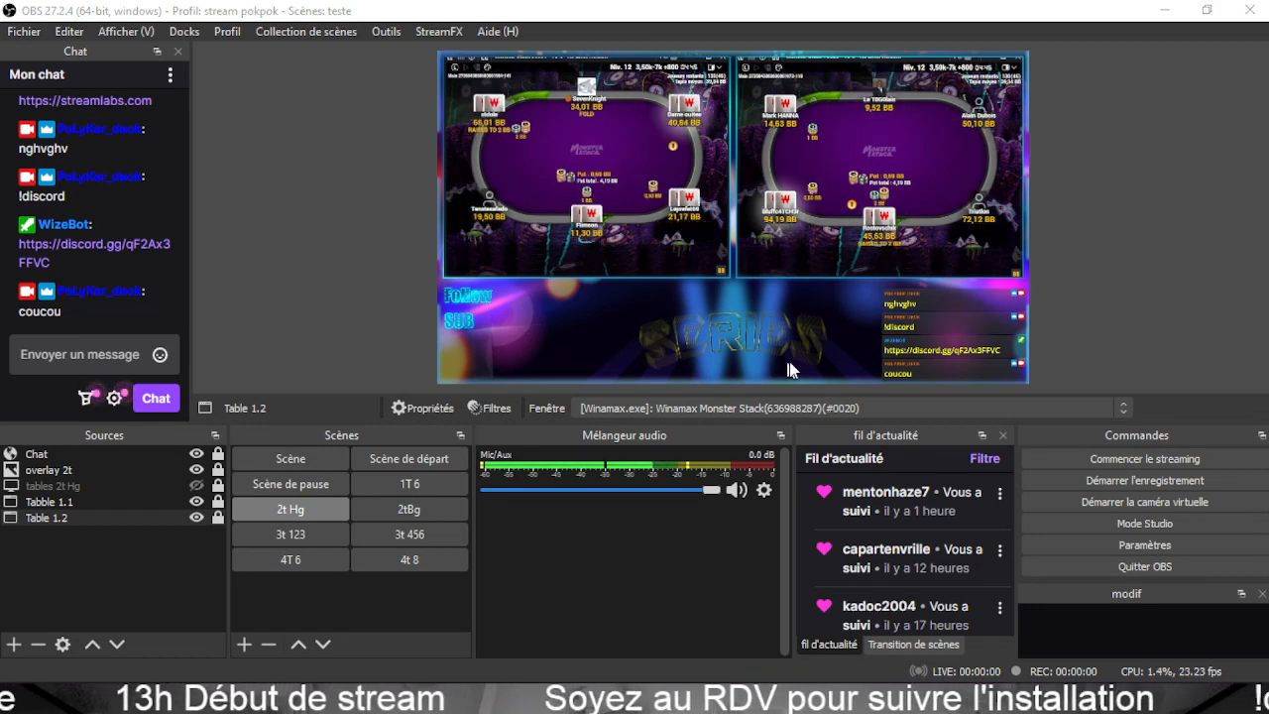
{"action": "left_click", "coordinate": [949, 337]}
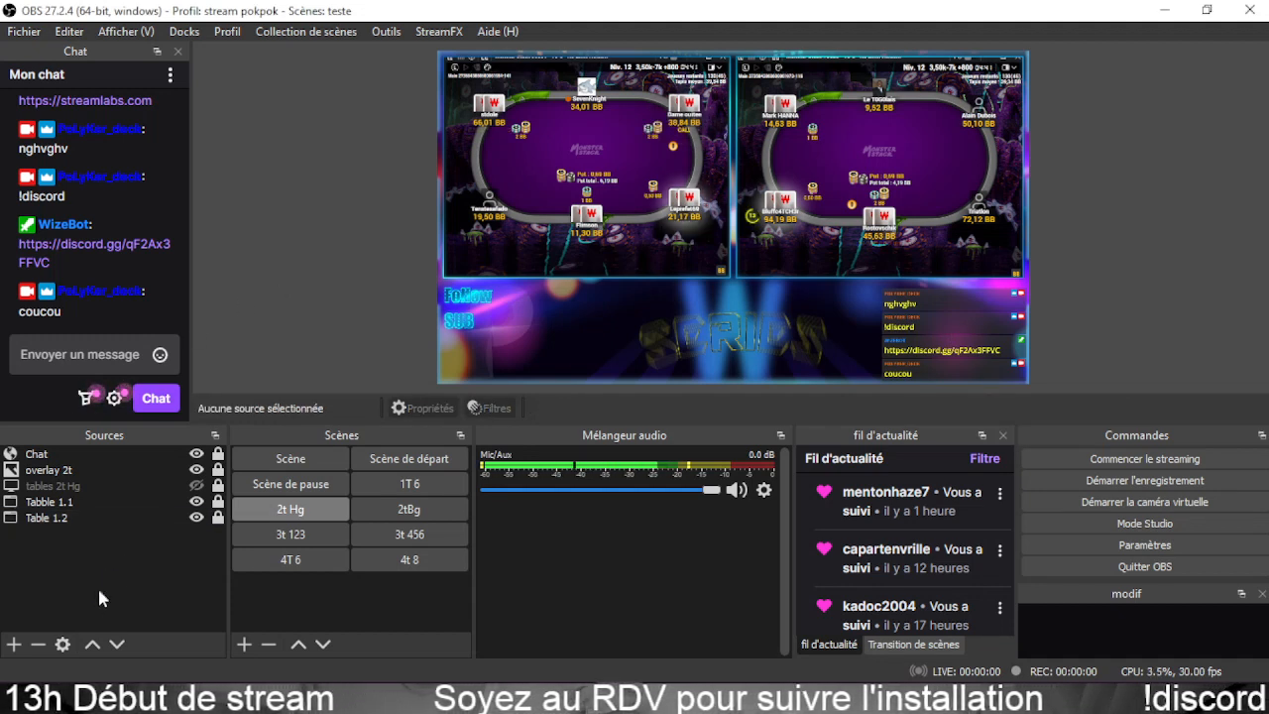
Look through the other scenes for the avatar camera and copy the CAM avatar source from scene 3t 123.
{"action": "left_click", "coordinate": [321, 481]}
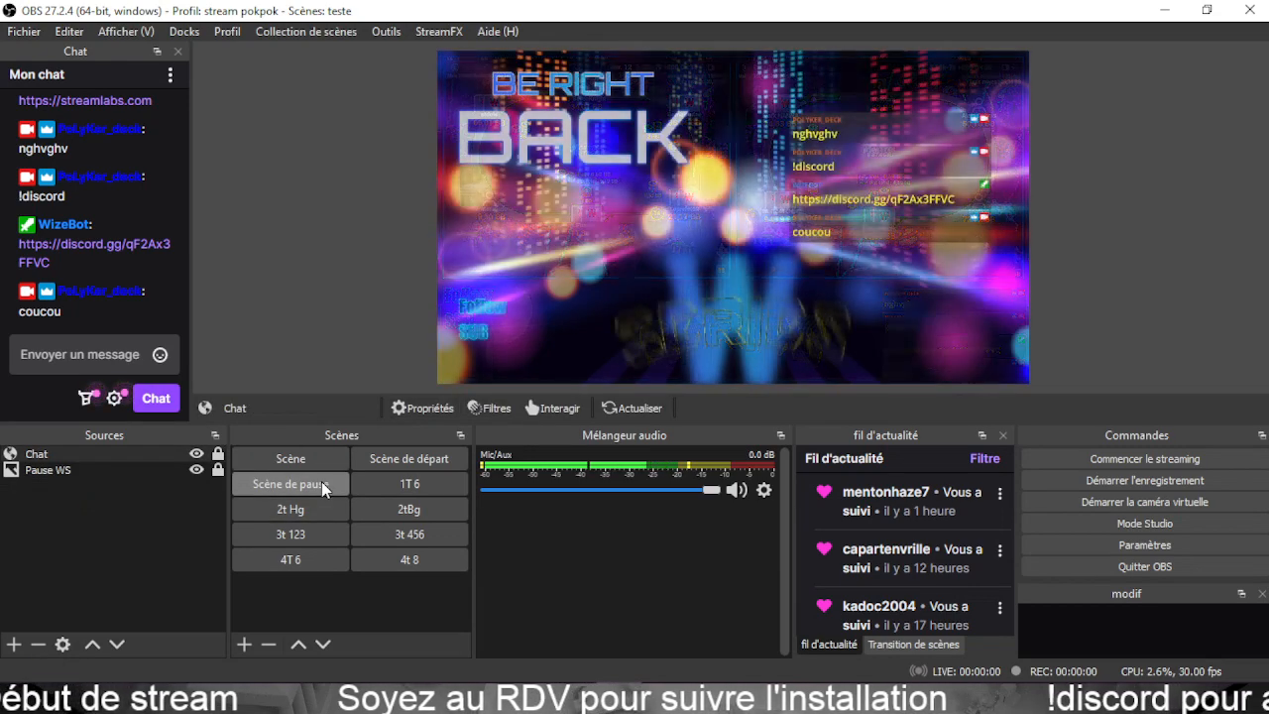
{"action": "left_click", "coordinate": [399, 461]}
{"action": "left_click", "coordinate": [407, 484]}
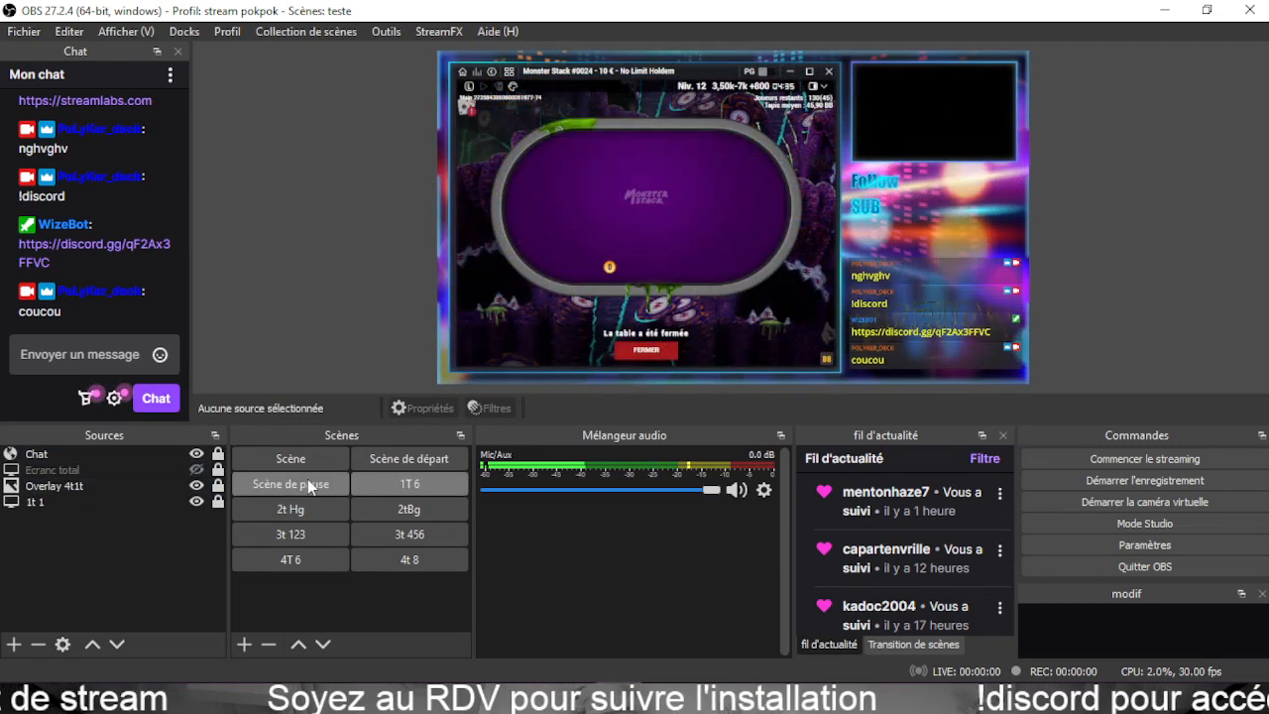
{"action": "left_click", "coordinate": [286, 537]}
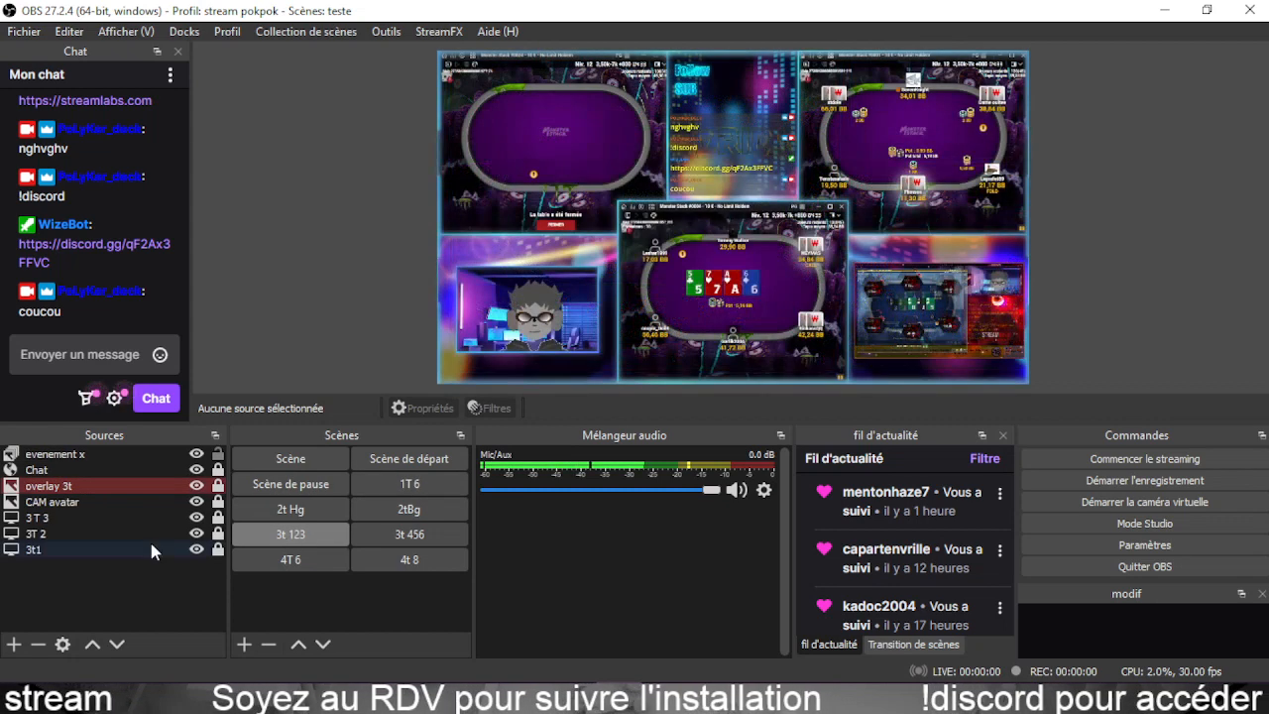
{"action": "left_click", "coordinate": [67, 504]}
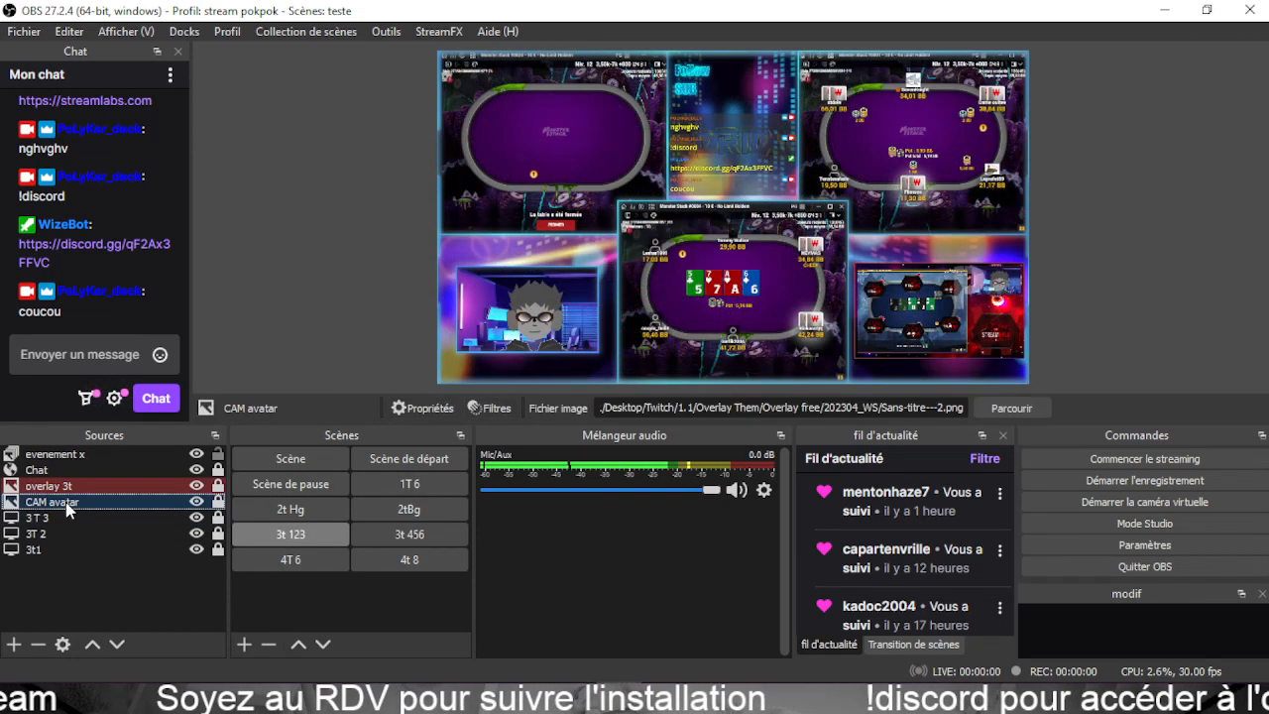
{"action": "right_click", "coordinate": [65, 503]}
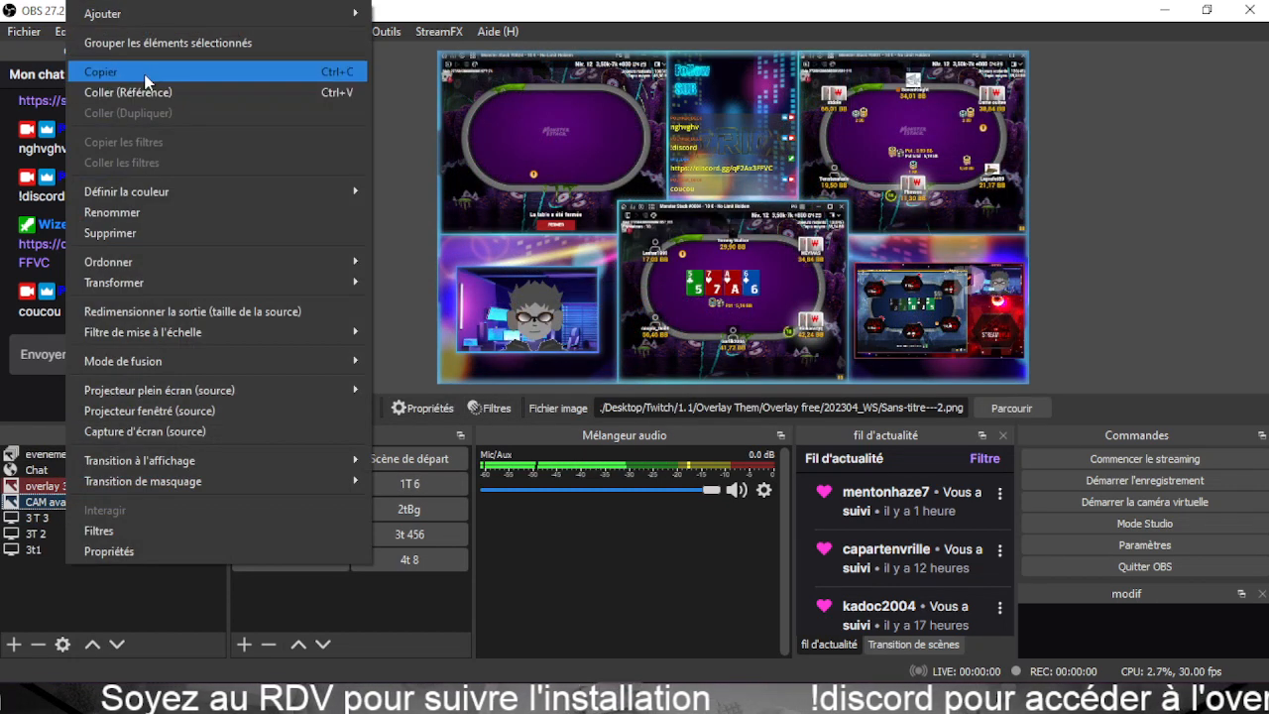
{"action": "left_click", "coordinate": [147, 74]}
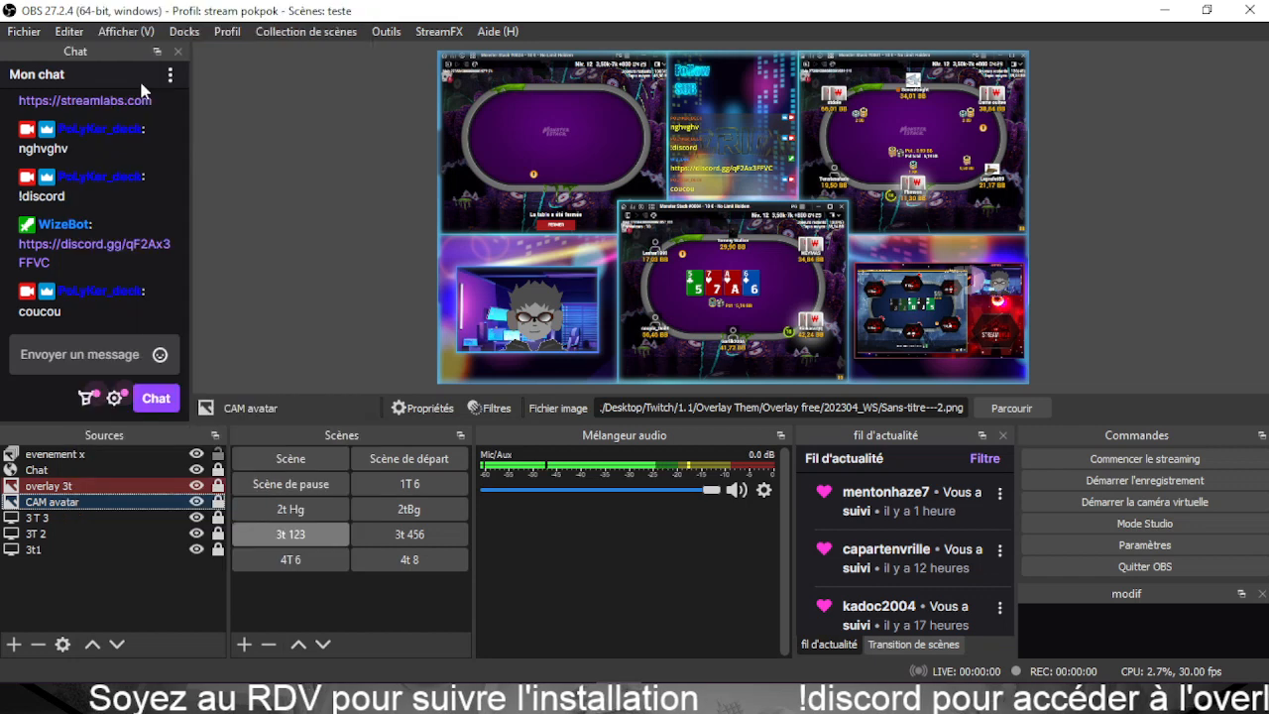
Paste CAM avatar as a reference into scene 2t Hg and refresh the source list by switching to 4T 6 and back.
{"action": "left_click", "coordinate": [296, 511]}
{"action": "right_click", "coordinate": [89, 553]}
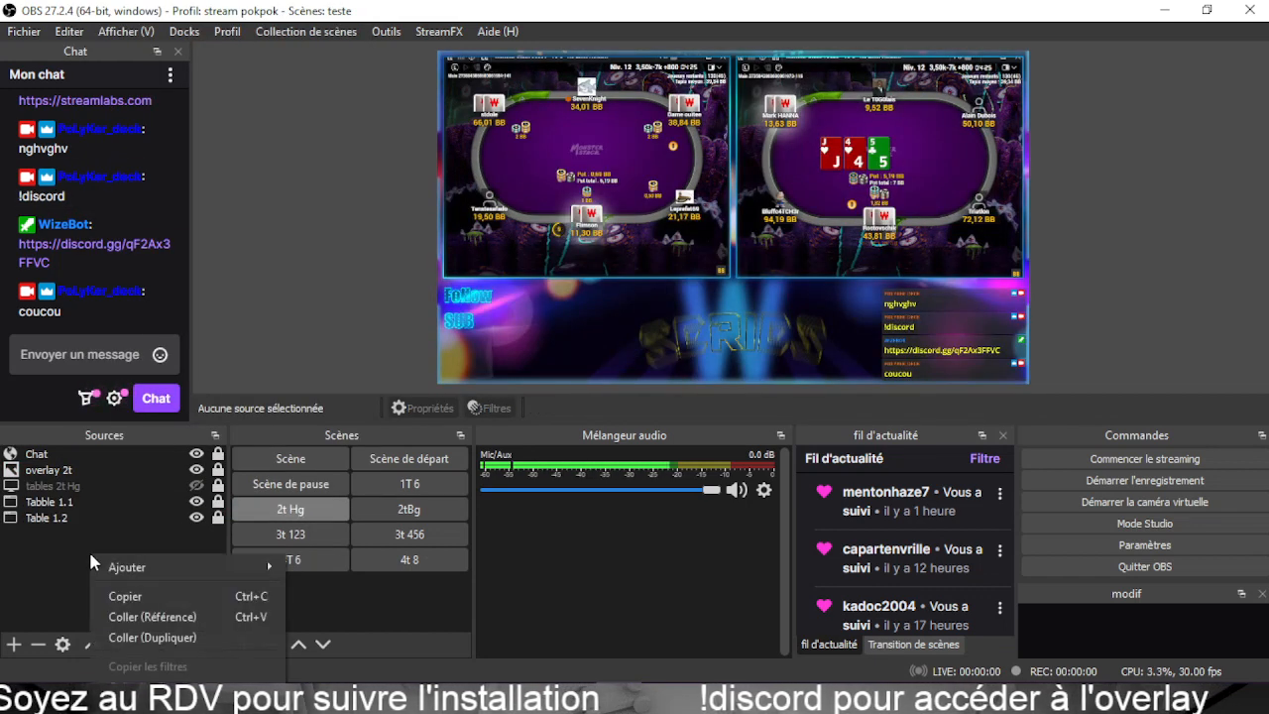
{"action": "left_click", "coordinate": [130, 615]}
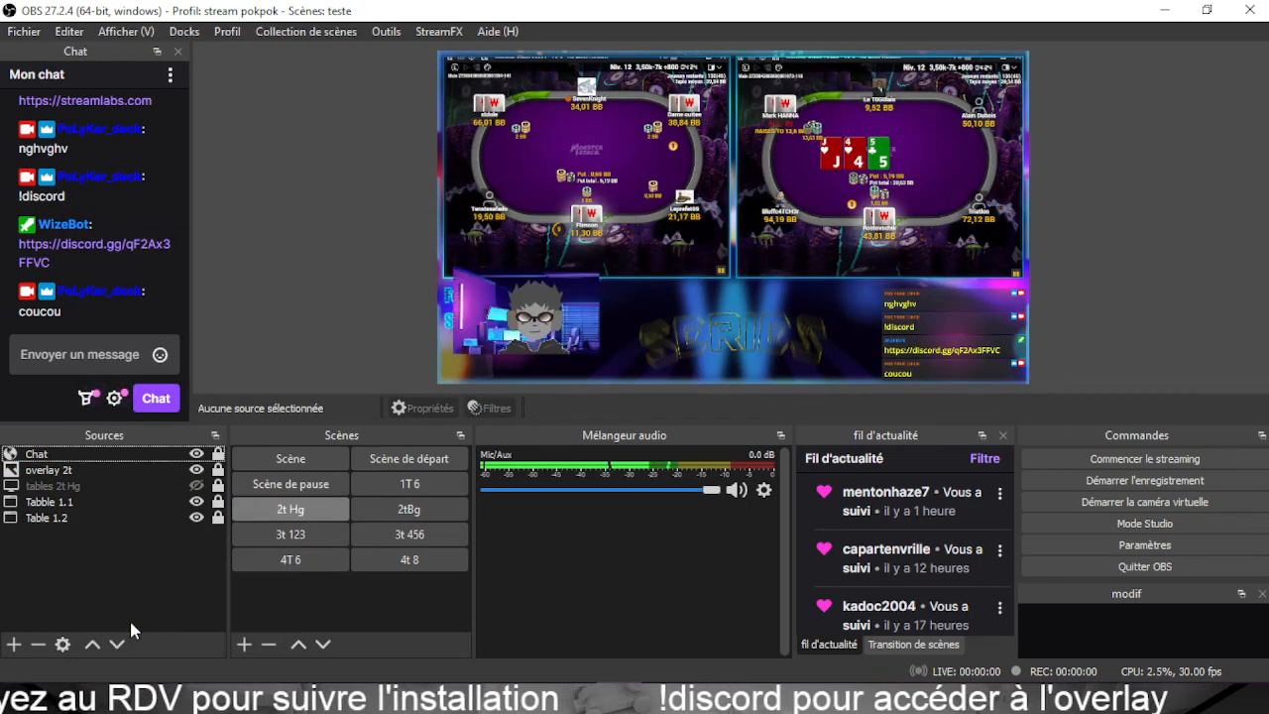
{"action": "left_click", "coordinate": [315, 557]}
{"action": "left_click", "coordinate": [282, 512]}
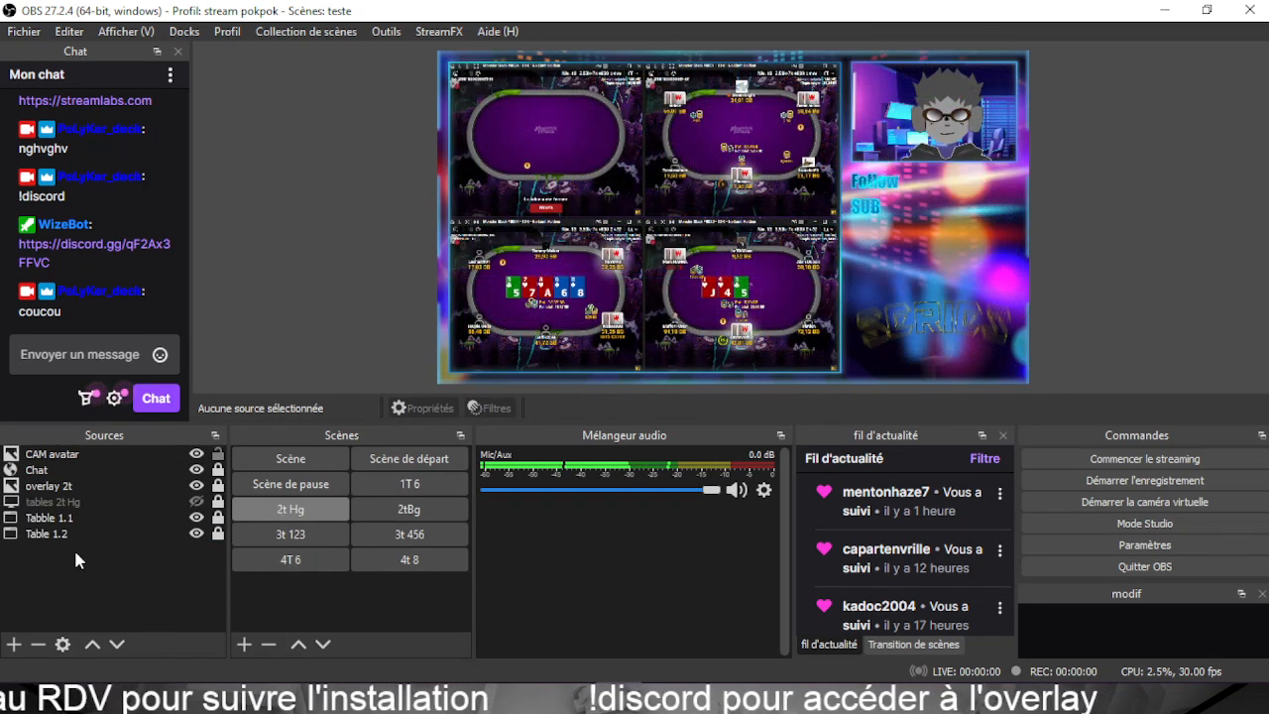
Move CAM avatar up over the right table, then unlock the Chat source and move it to the middle of the lower banner.
{"action": "left_click_drag", "start_coordinate": [501, 300], "coordinate": [943, 259]}
{"action": "left_click", "coordinate": [935, 361]}
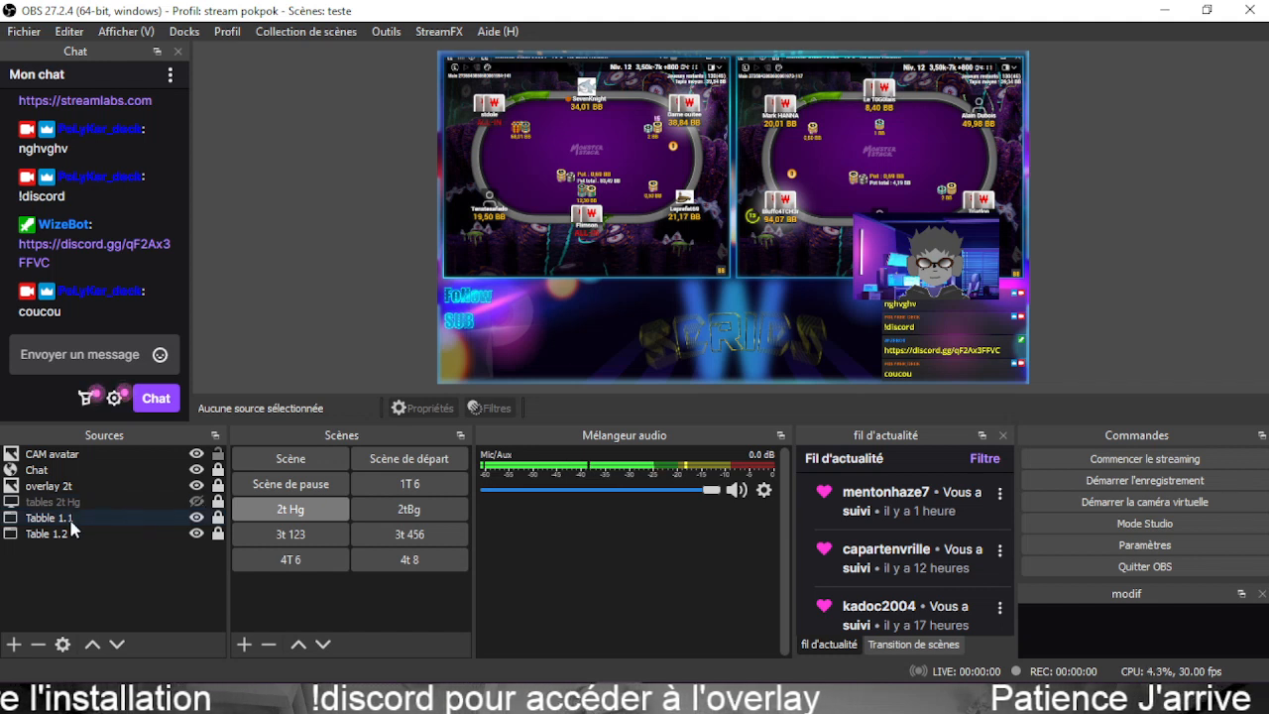
{"action": "left_click", "coordinate": [87, 471]}
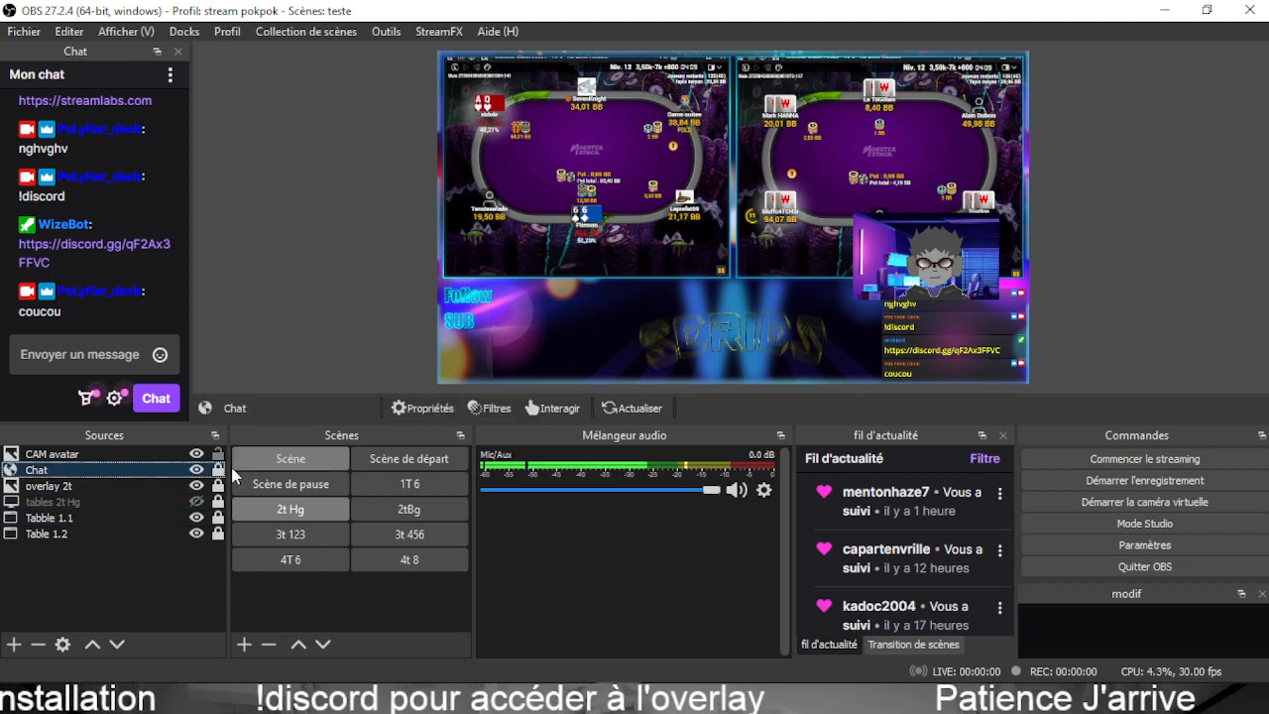
{"action": "left_click", "coordinate": [929, 349]}
{"action": "left_click_drag", "start_coordinate": [929, 349], "coordinate": [706, 330]}
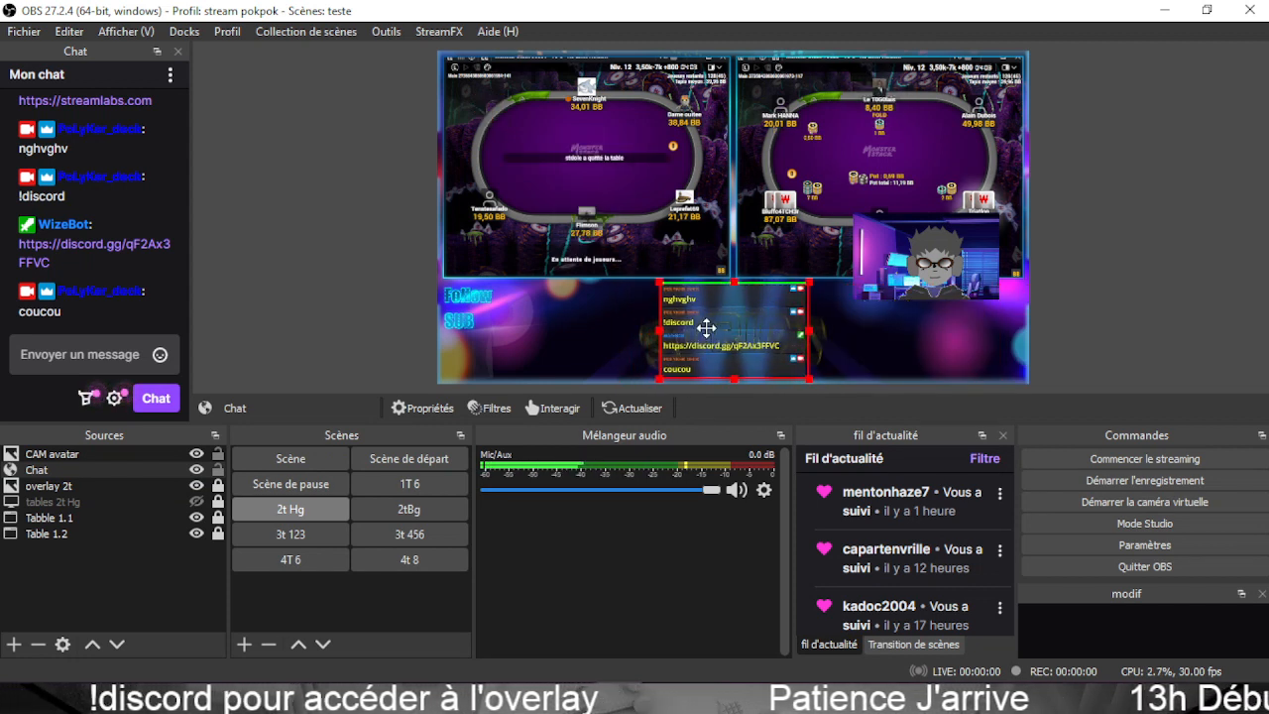
{"action": "left_click", "coordinate": [611, 305]}
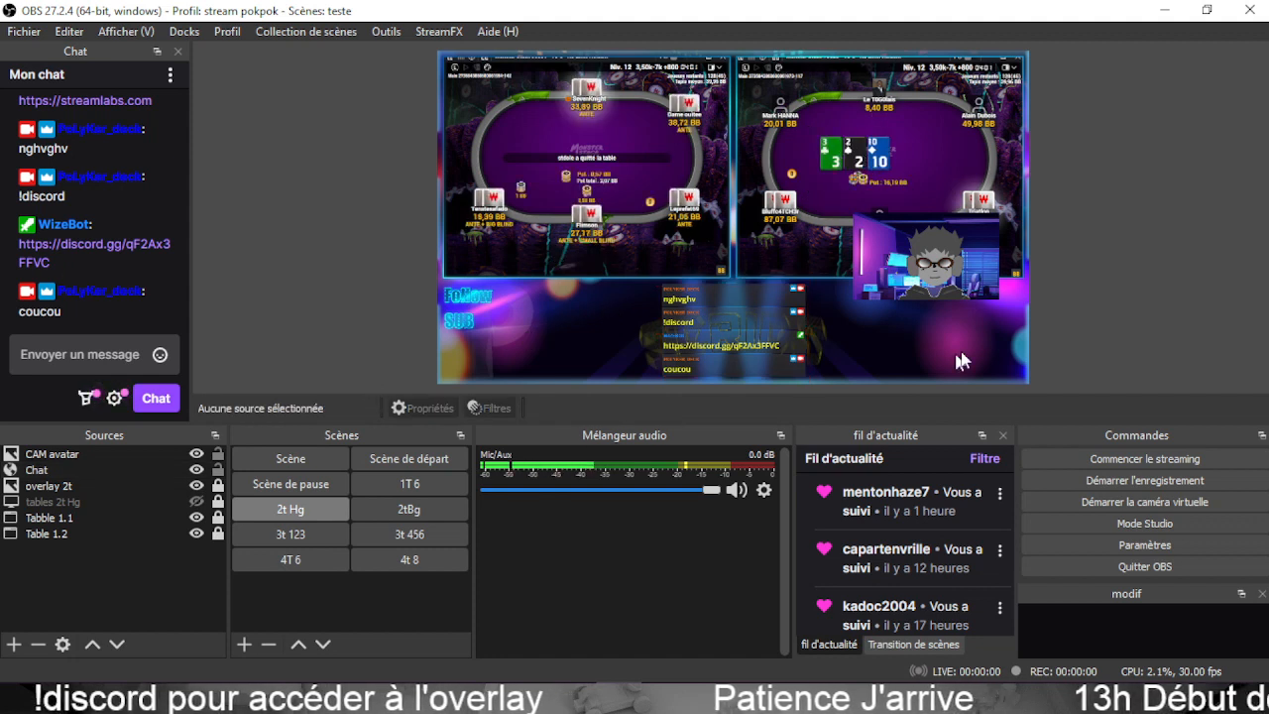
Place CAM avatar at the right end of the lower banner below the right table and clear the selection.
{"action": "left_click", "coordinate": [962, 275]}
{"action": "left_click_drag", "start_coordinate": [962, 274], "coordinate": [973, 344]}
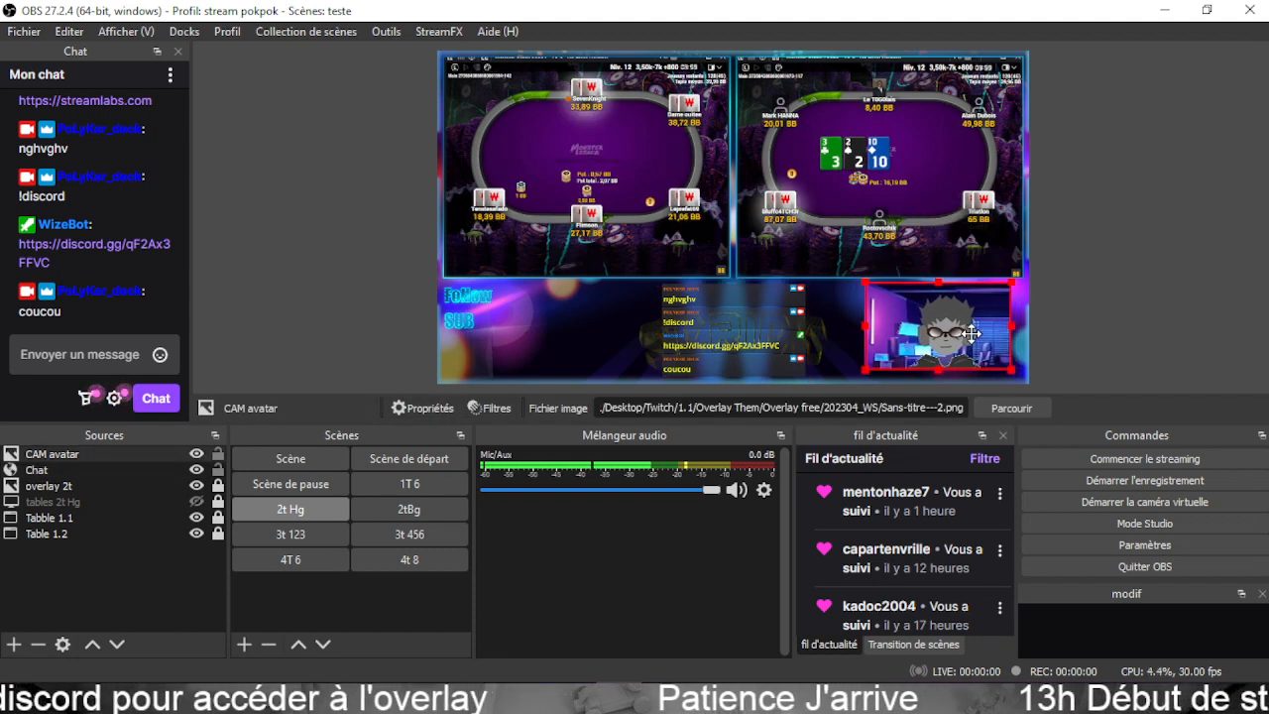
{"action": "left_click", "coordinate": [755, 345]}
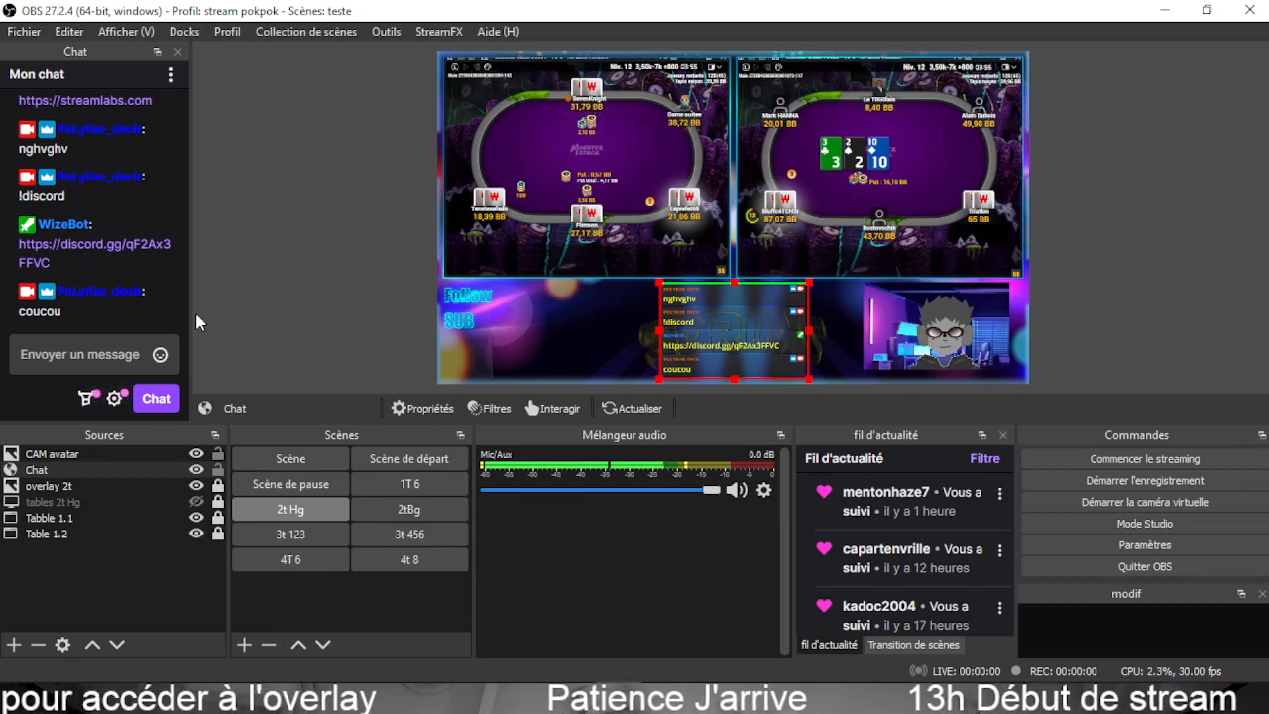
{"action": "left_click", "coordinate": [109, 588]}
Add a new image source named Cadre CAM to scene 2t Hg.
{"action": "left_click", "coordinate": [14, 644]}
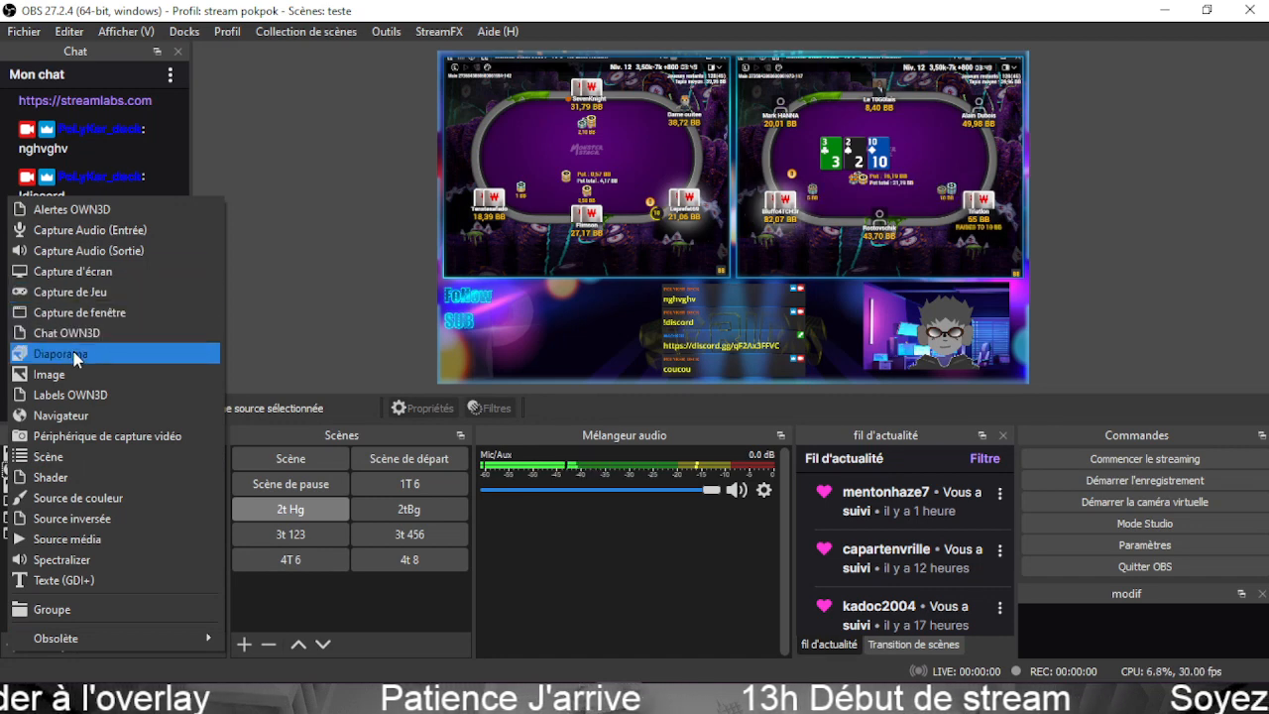
{"action": "left_click", "coordinate": [59, 375]}
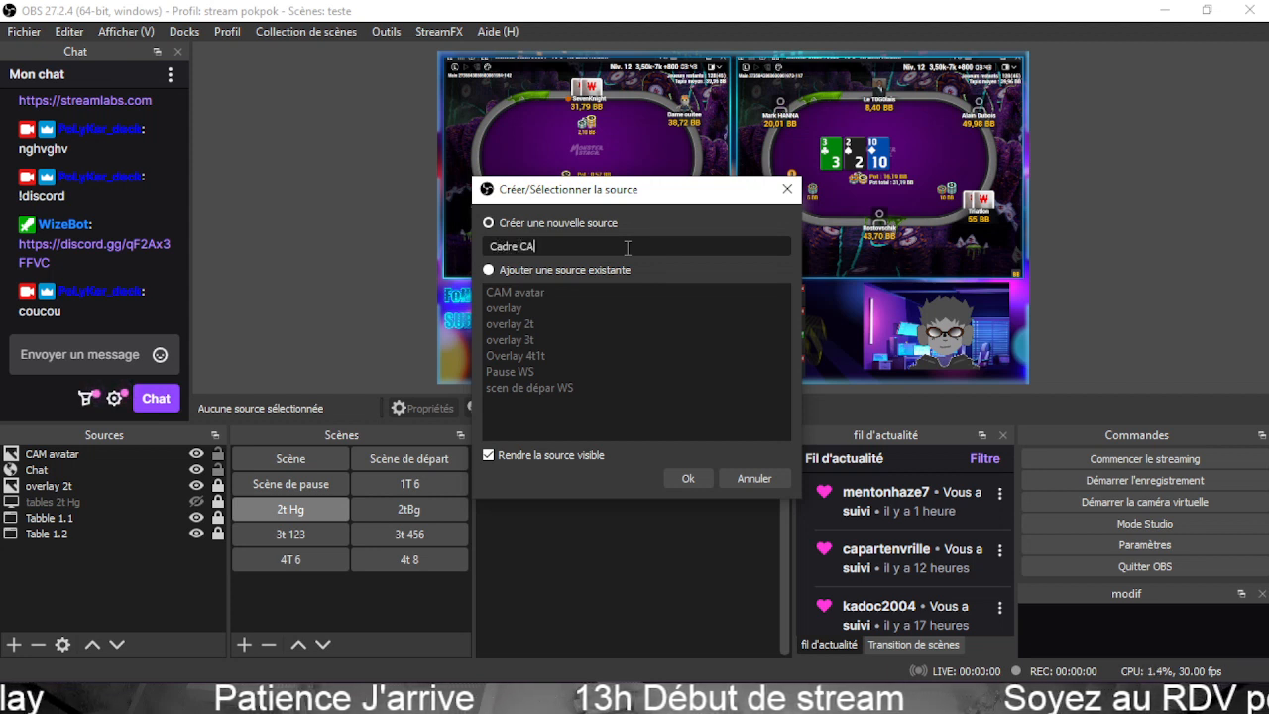
{"action": "left_click", "coordinate": [685, 478]}
Load the image 202304_plk_free_ws_cadreCam from the Bureau folder Twtcht 23 into the Cadre CAM source.
{"action": "left_click", "coordinate": [904, 436]}
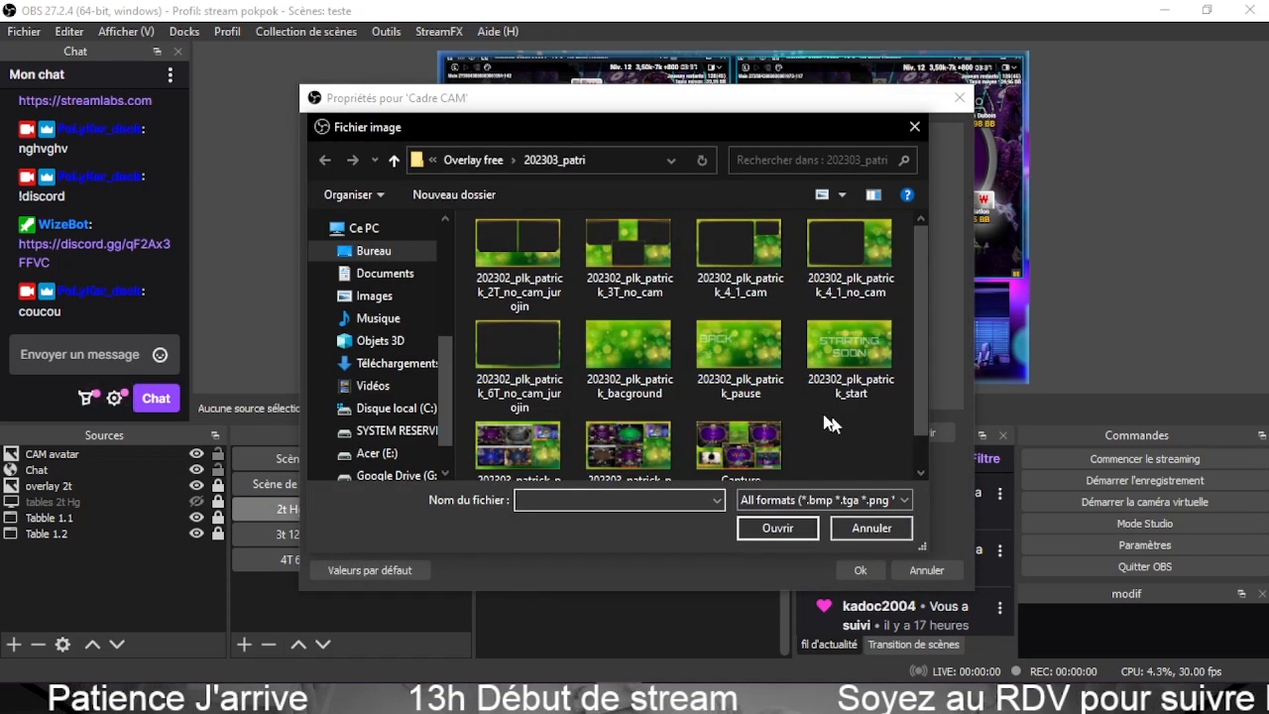
{"action": "left_click", "coordinate": [373, 254]}
{"action": "scroll", "coordinate": [769, 342], "scroll_direction": "down", "scroll_amount": 2}
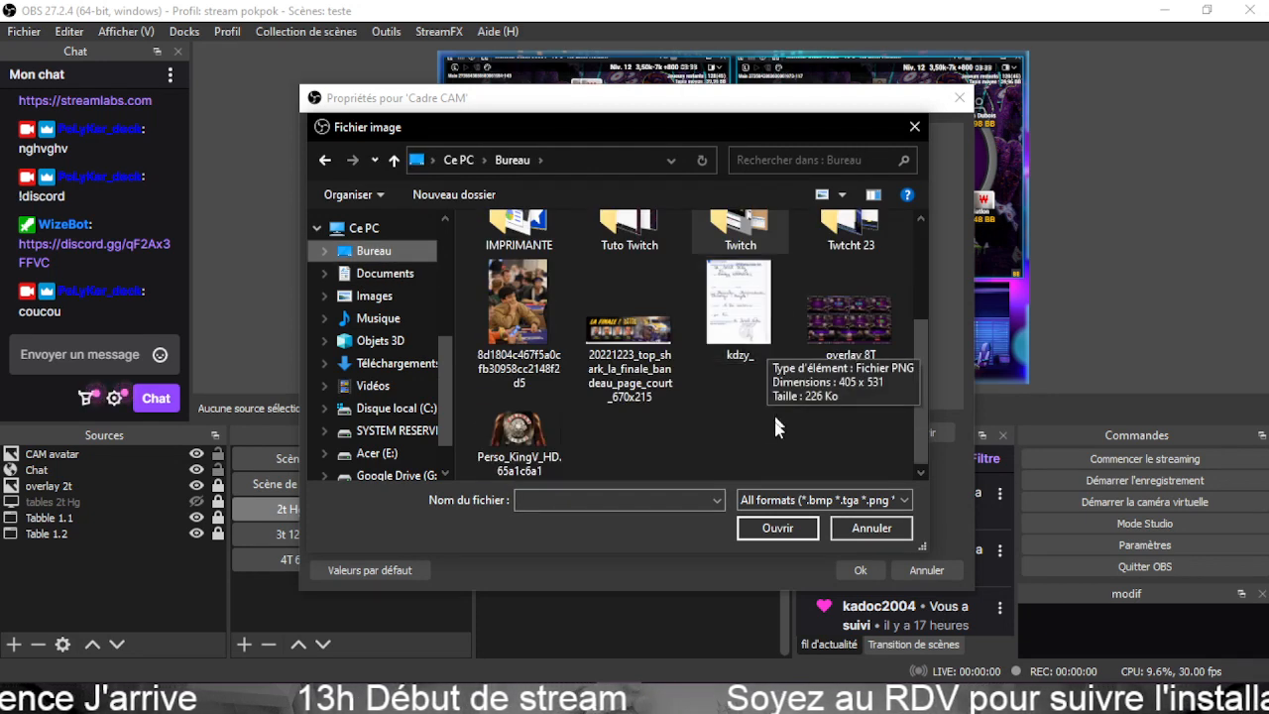
{"action": "scroll", "coordinate": [813, 317], "scroll_direction": "up", "scroll_amount": 1}
{"action": "double_click", "coordinate": [850, 288]}
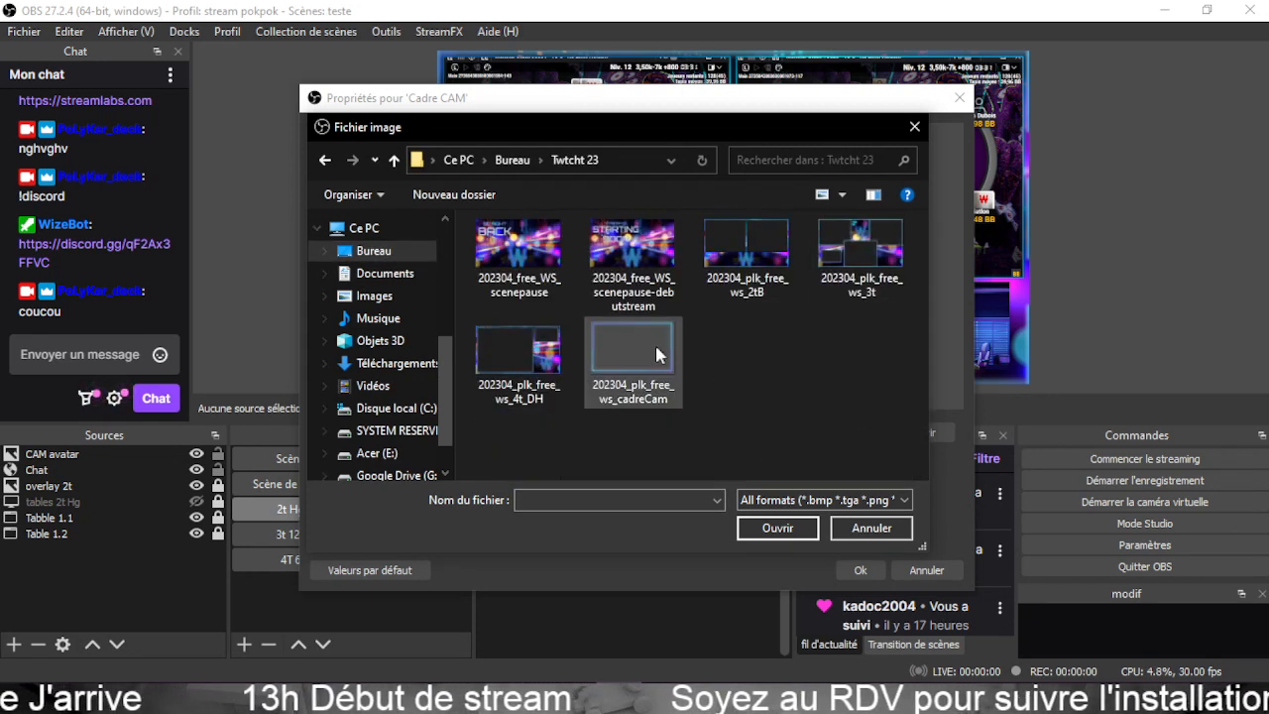
{"action": "left_click", "coordinate": [631, 388]}
{"action": "left_click", "coordinate": [779, 529]}
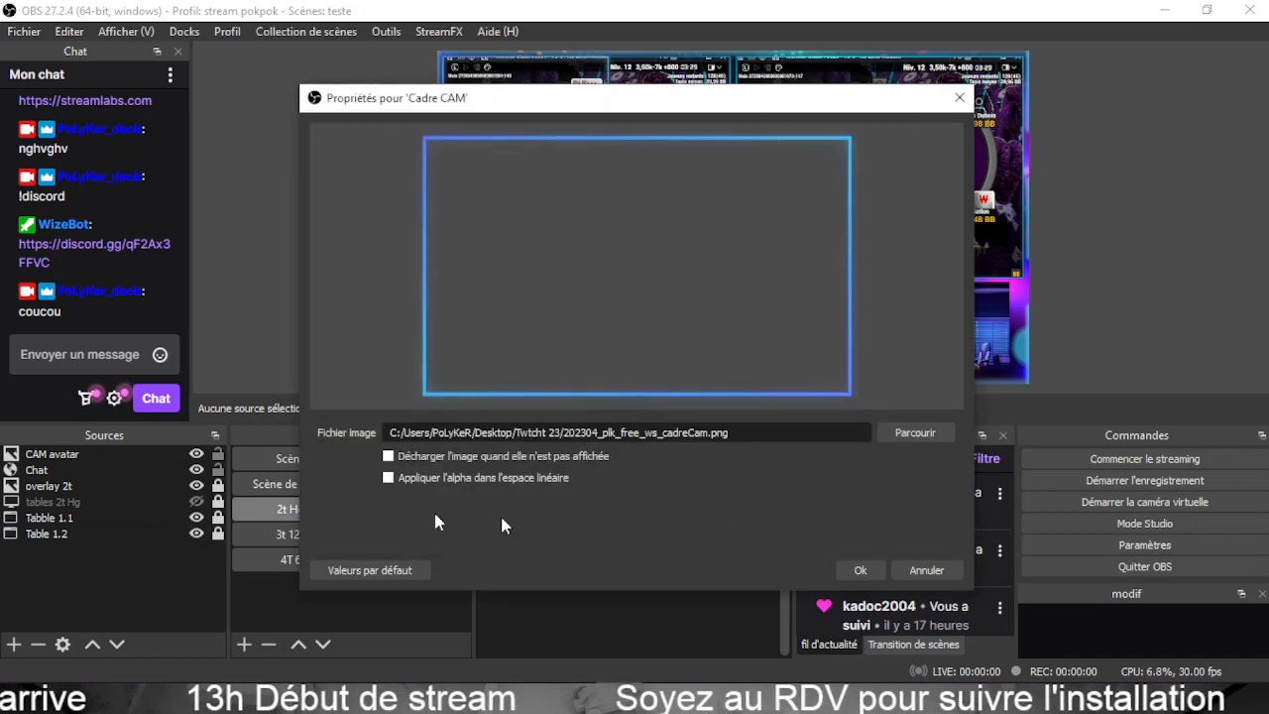
{"action": "left_click", "coordinate": [873, 569]}
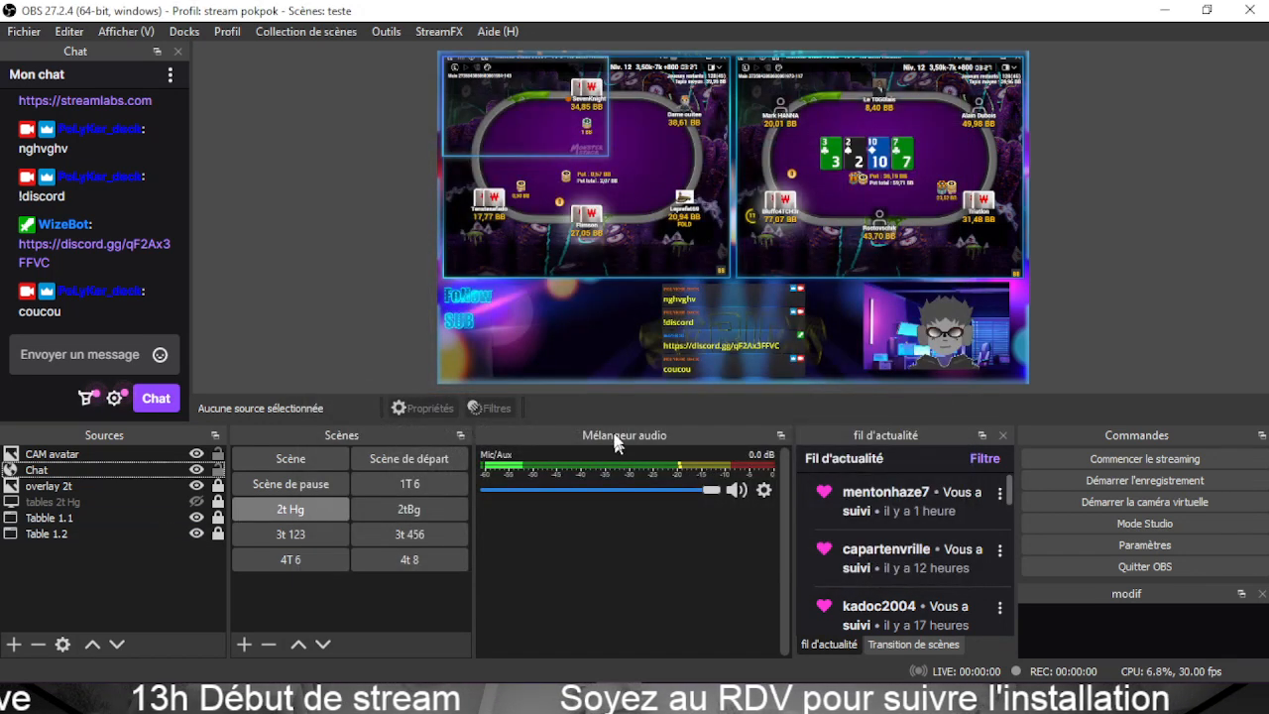
Move the camera frame over the avatar in the lower banner, scale it down around the avatar and clear the selection.
{"action": "left_click_drag", "start_coordinate": [587, 147], "coordinate": [993, 369]}
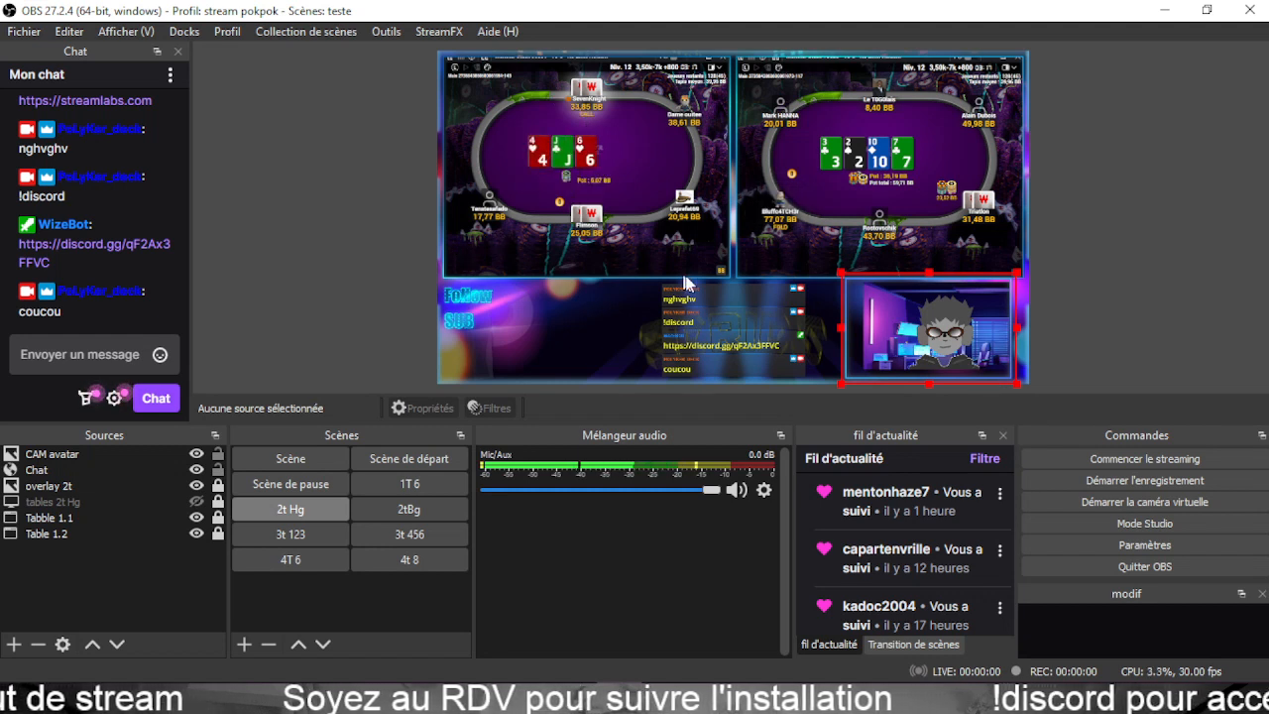
{"action": "left_click_drag", "start_coordinate": [838, 275], "coordinate": [859, 284]}
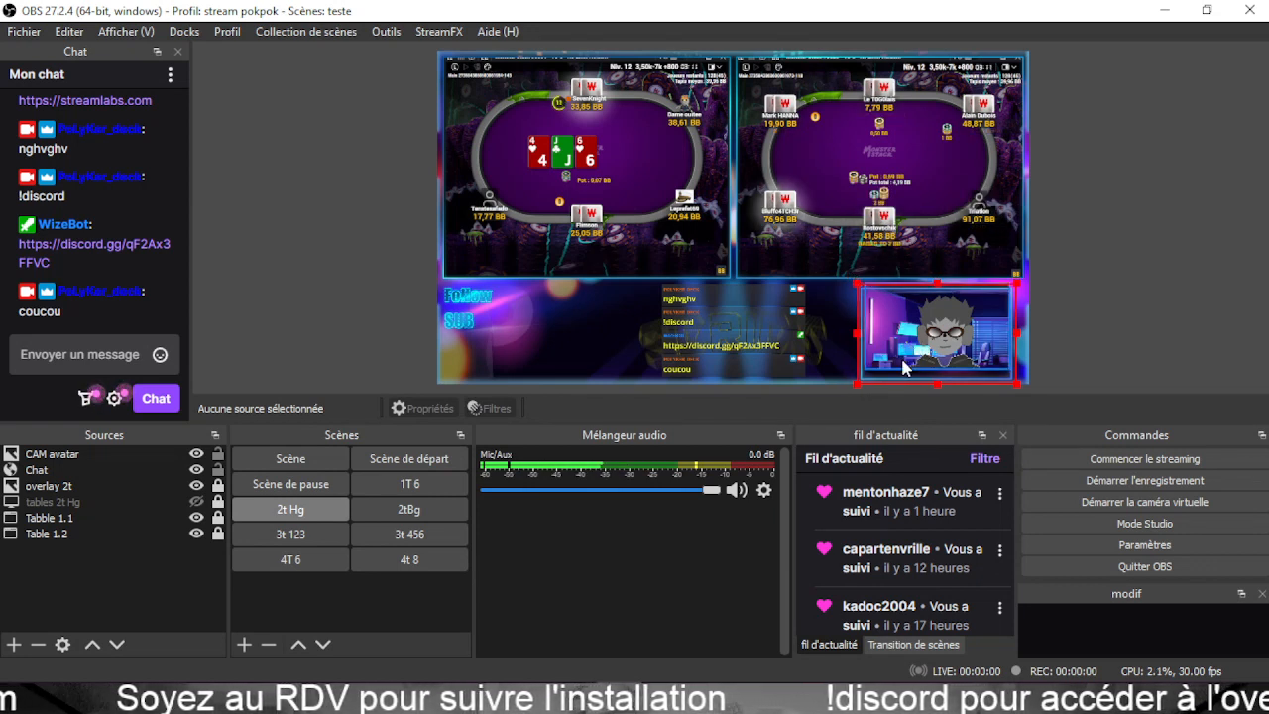
{"action": "left_click", "coordinate": [1125, 256]}
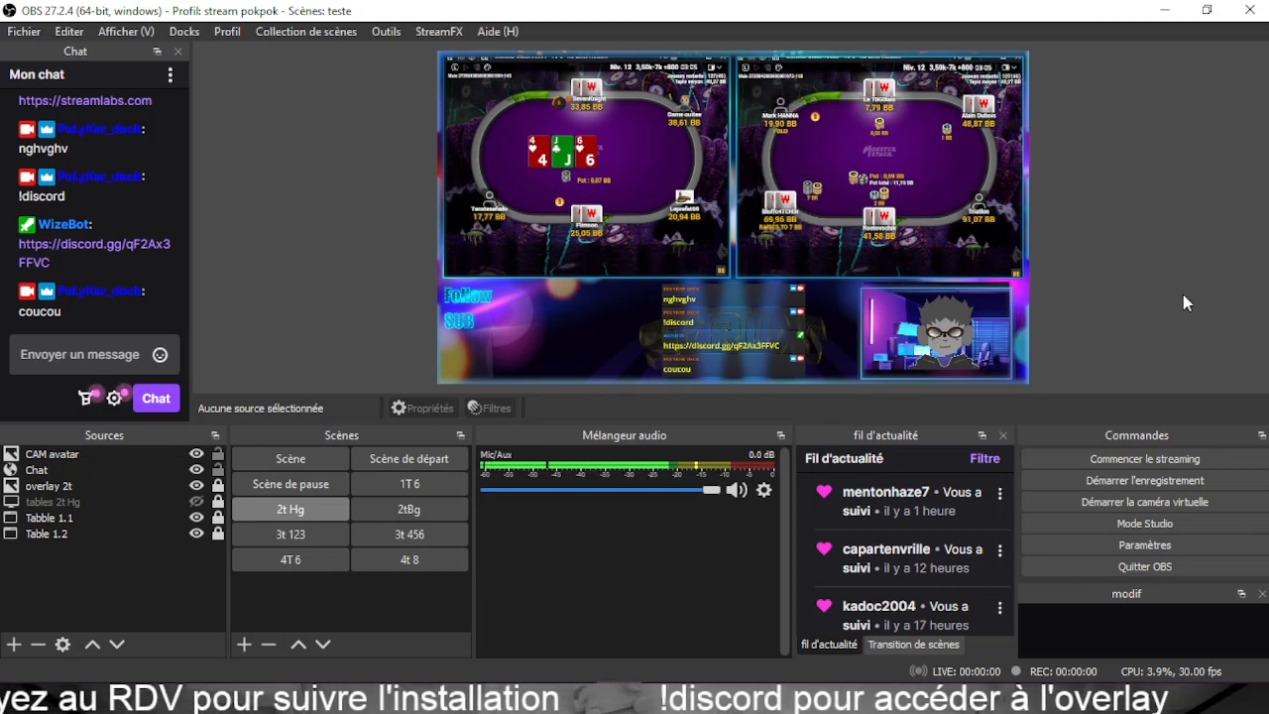
Nudge the camera frame up six small increments so it lines up around the avatar, and clear the selection.
{"action": "left_click", "coordinate": [865, 377]}
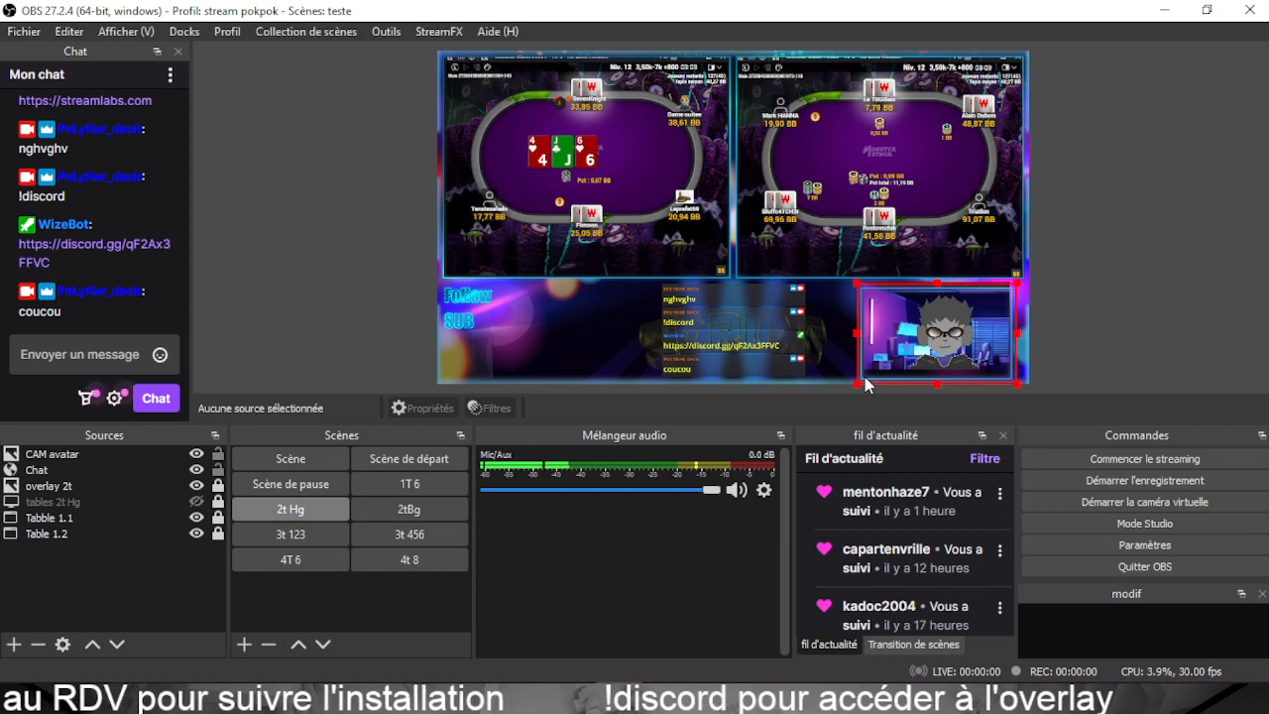
{"action": "key", "text": "Up"}
{"action": "key", "text": "Up"}
{"action": "key", "text": "Up"}
{"action": "key", "text": "Up"}
{"action": "key", "text": "Up"}
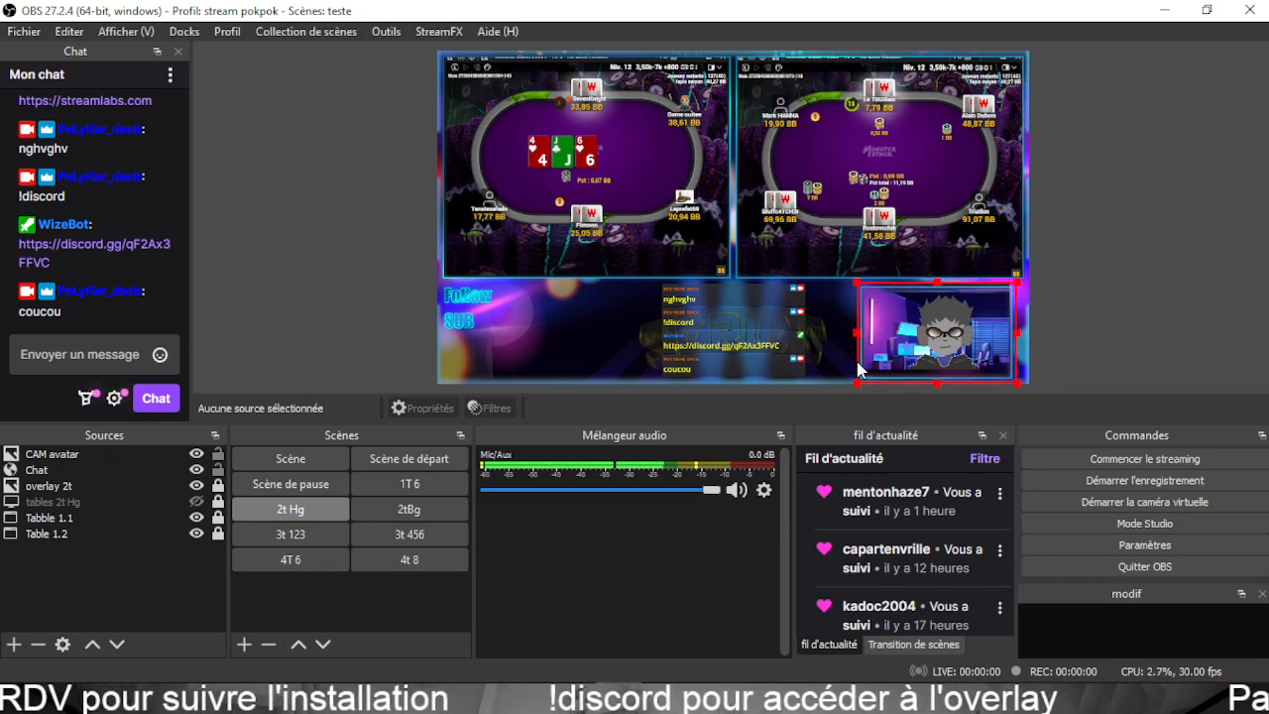
{"action": "key", "text": "Up"}
{"action": "left_click", "coordinate": [1155, 265]}
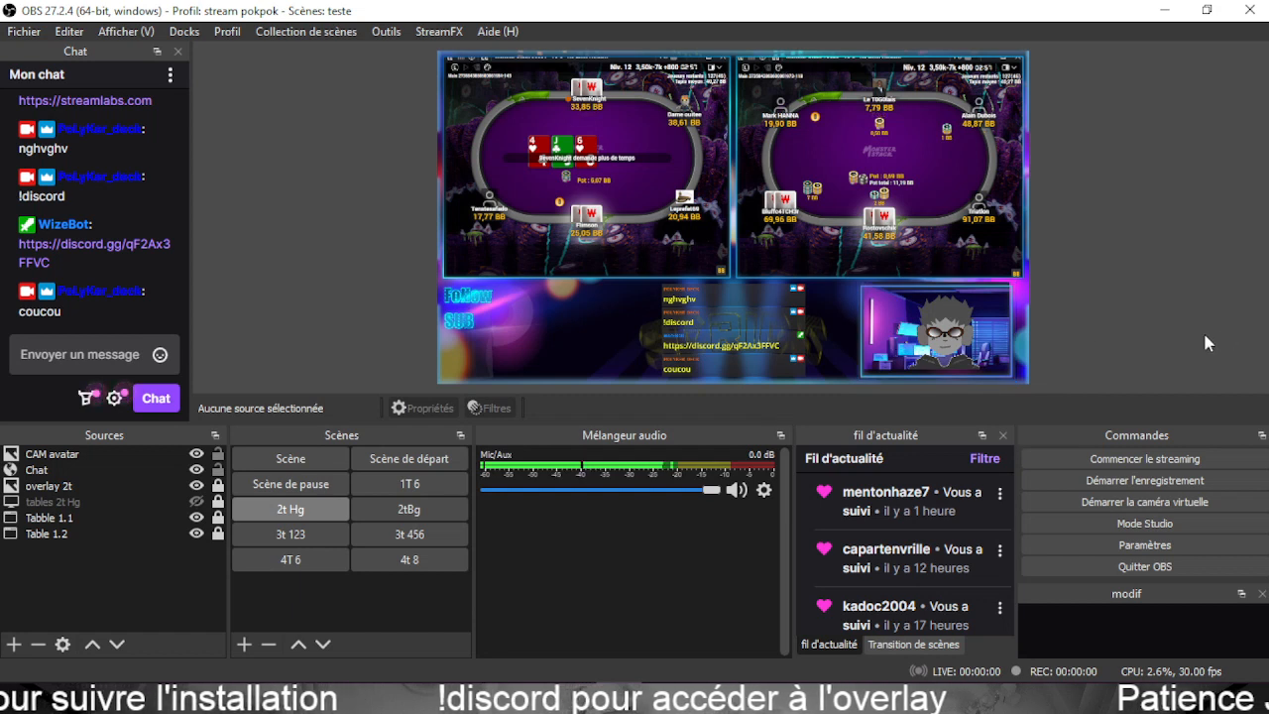
Open a windowed projector of the preview and maximize it to check the camera frame's alignment.
{"action": "left_click", "coordinate": [1004, 331]}
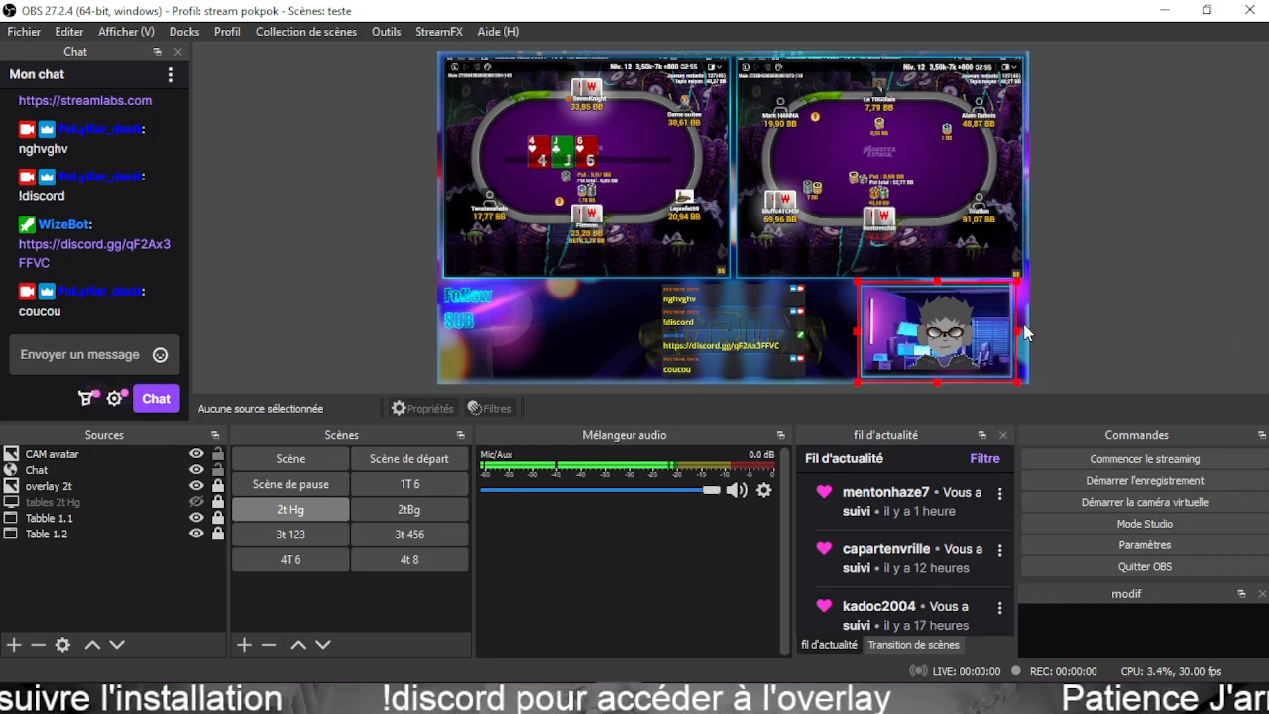
{"action": "right_click", "coordinate": [887, 96]}
{"action": "left_click", "coordinate": [934, 191]}
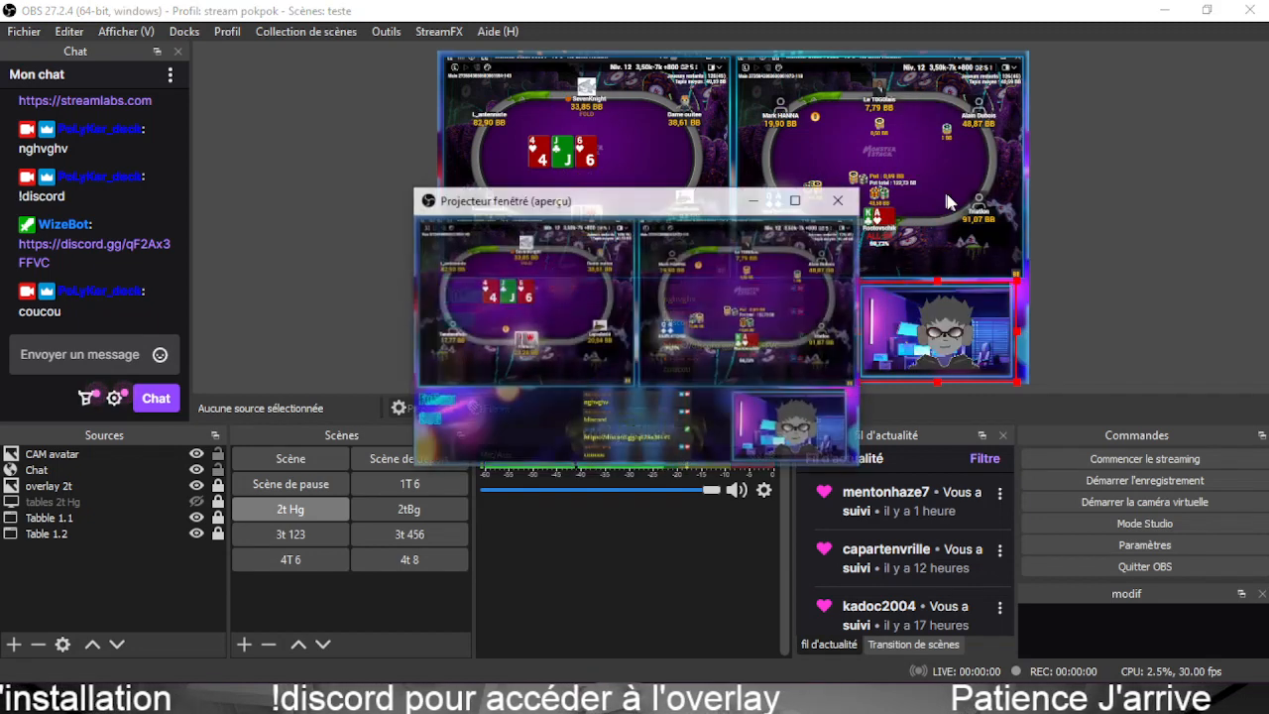
{"action": "left_click", "coordinate": [803, 202]}
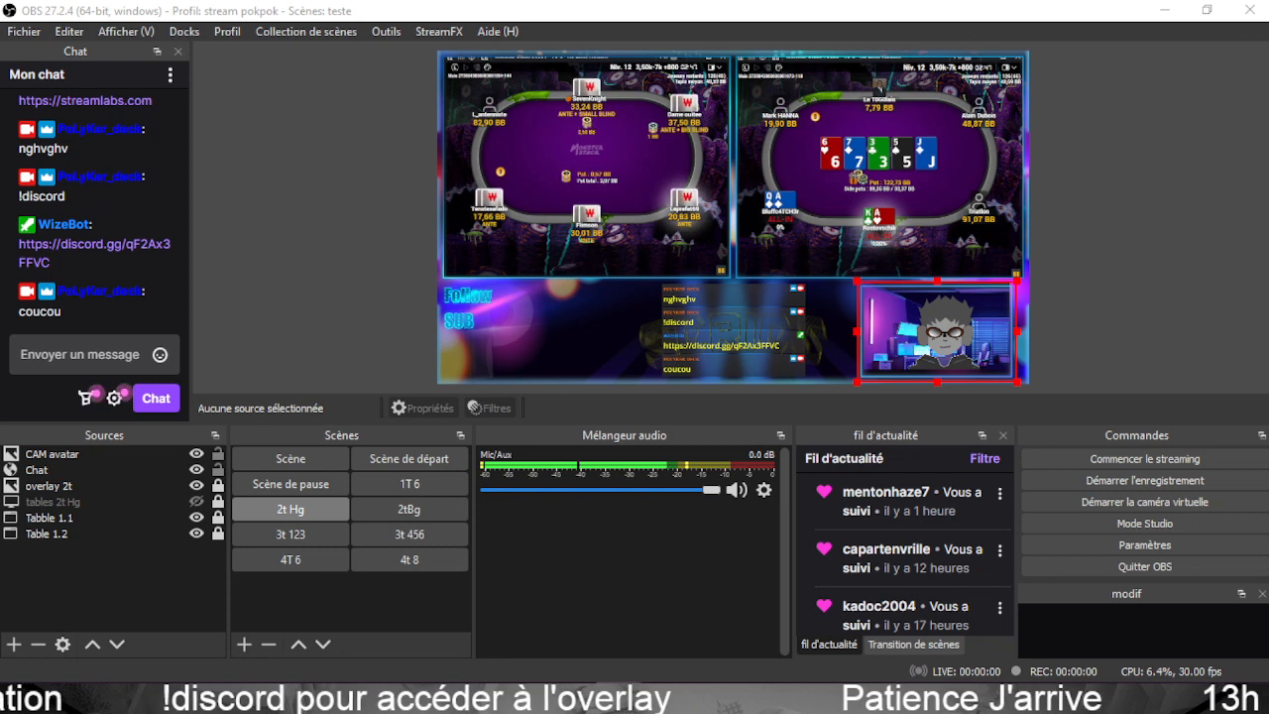
Lock the CAM avatar source, then resize the camera frame from its lower corner to fit closely around the avatar.
{"action": "left_click", "coordinate": [905, 302]}
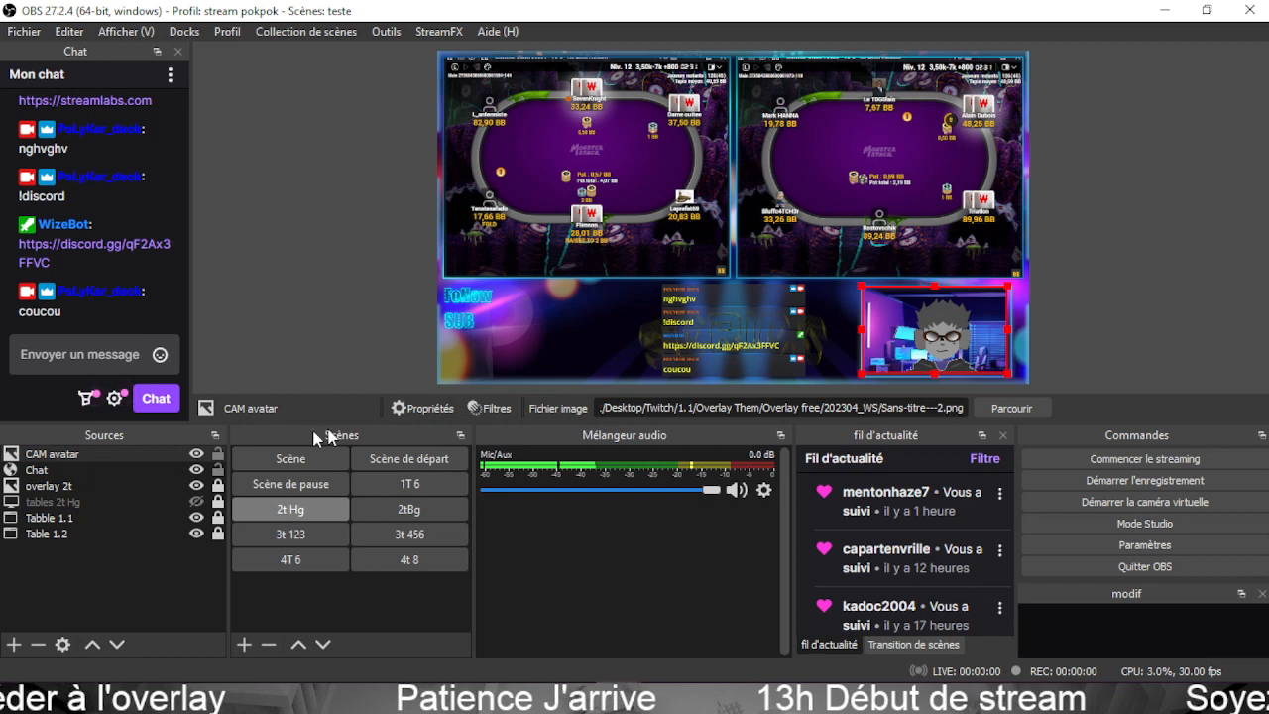
{"action": "left_click", "coordinate": [218, 454]}
{"action": "left_click", "coordinate": [970, 370]}
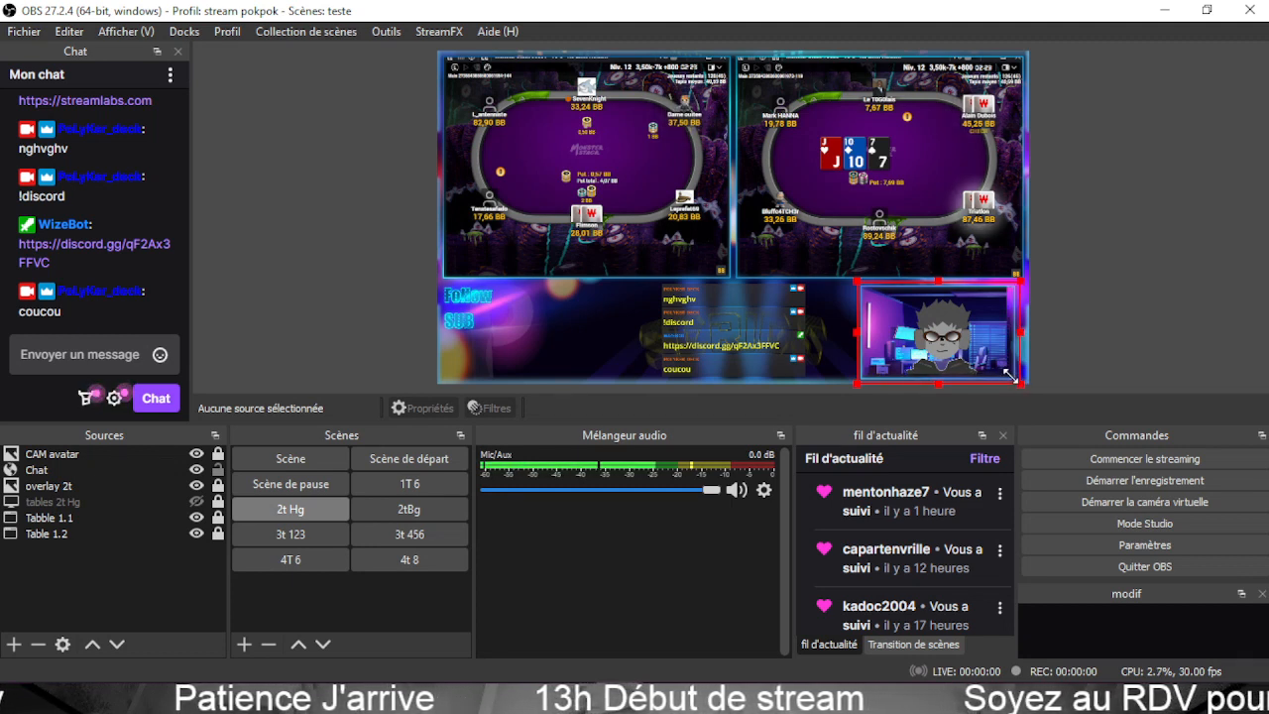
{"action": "mouse_move", "coordinate": [1009, 374]}
{"action": "left_mouse_down"}
{"action": "mouse_move", "coordinate": [1026, 360]}
{"action": "mouse_move", "coordinate": [960, 306]}
{"action": "mouse_move", "coordinate": [981, 365]}
{"action": "mouse_move", "coordinate": [1013, 381]}
{"action": "mouse_move", "coordinate": [967, 372]}
{"action": "mouse_move", "coordinate": [988, 380]}
{"action": "left_mouse_up"}
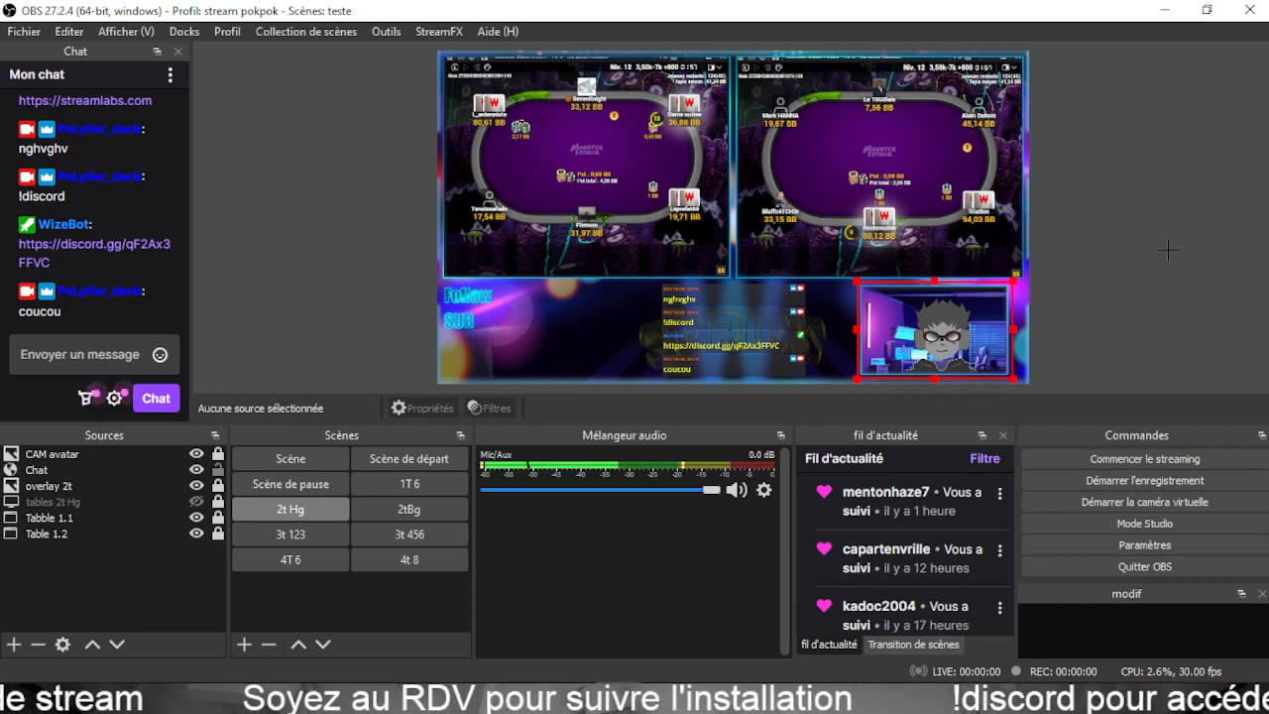
{"action": "left_click", "coordinate": [1135, 334]}
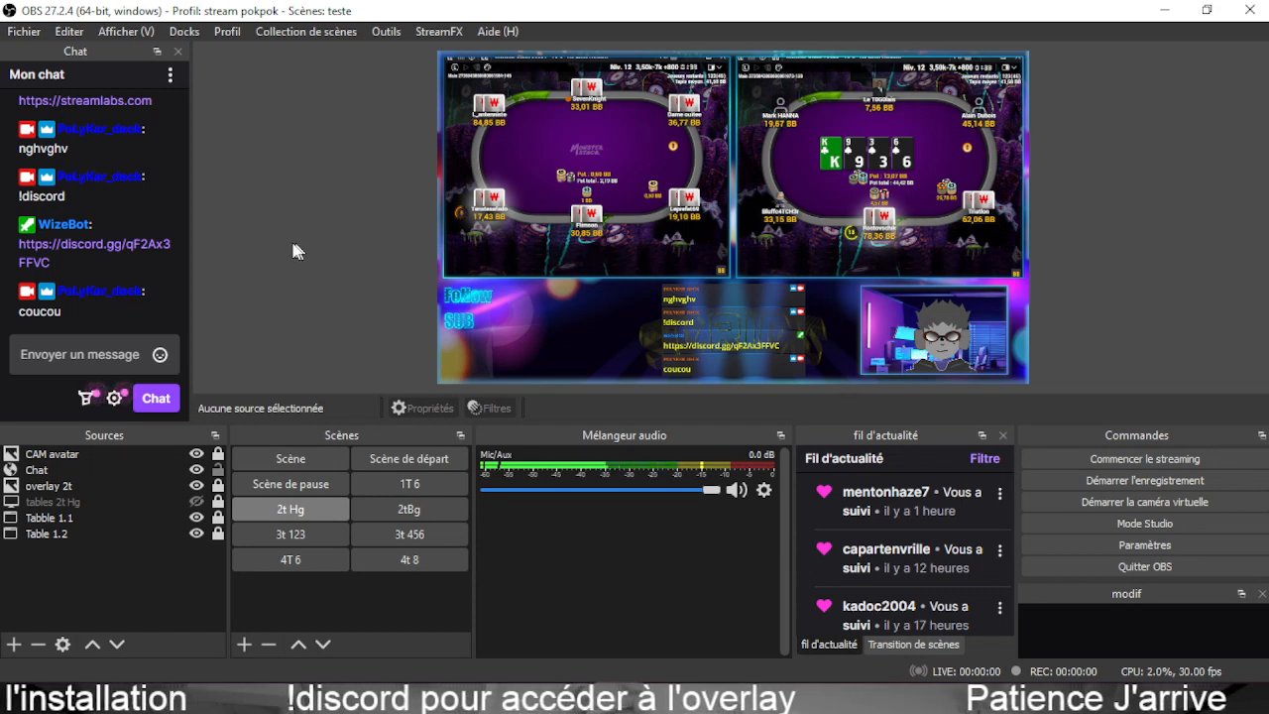
Send the chat message "Petite pause j'arriv" and switch to Scène de pause.
{"action": "left_click", "coordinate": [65, 357]}
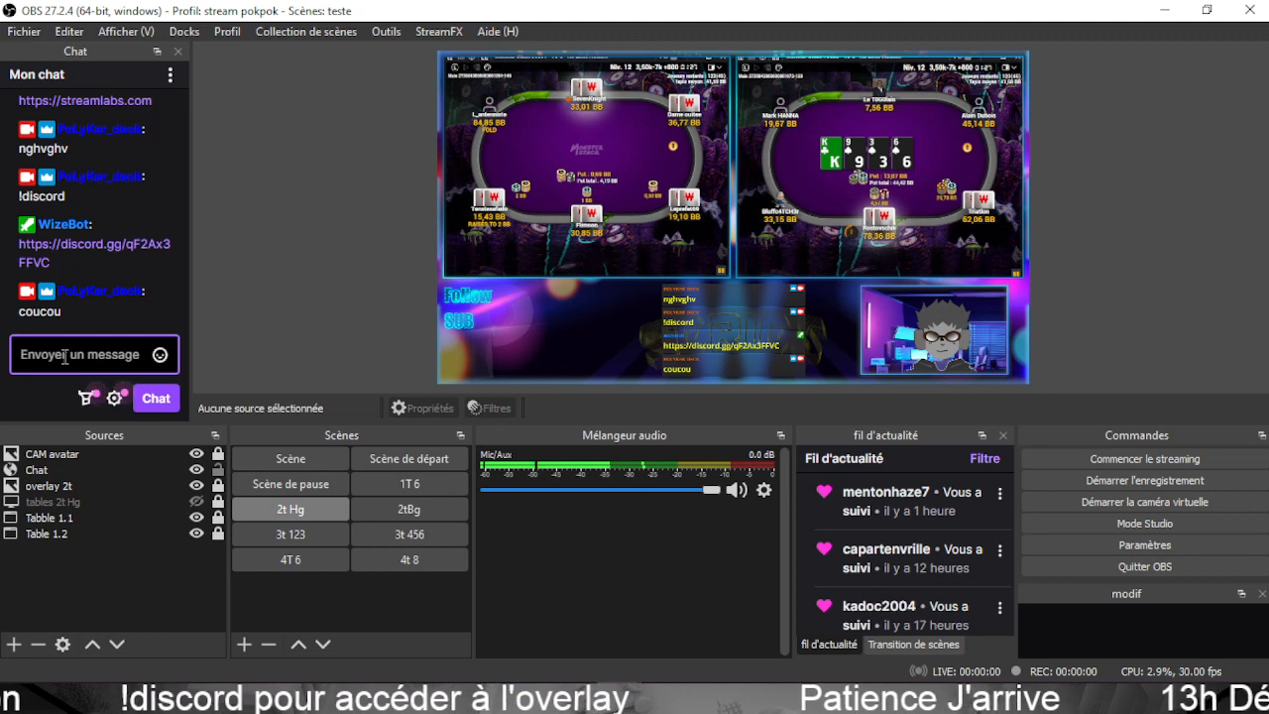
{"action": "type", "text": "Petit"}
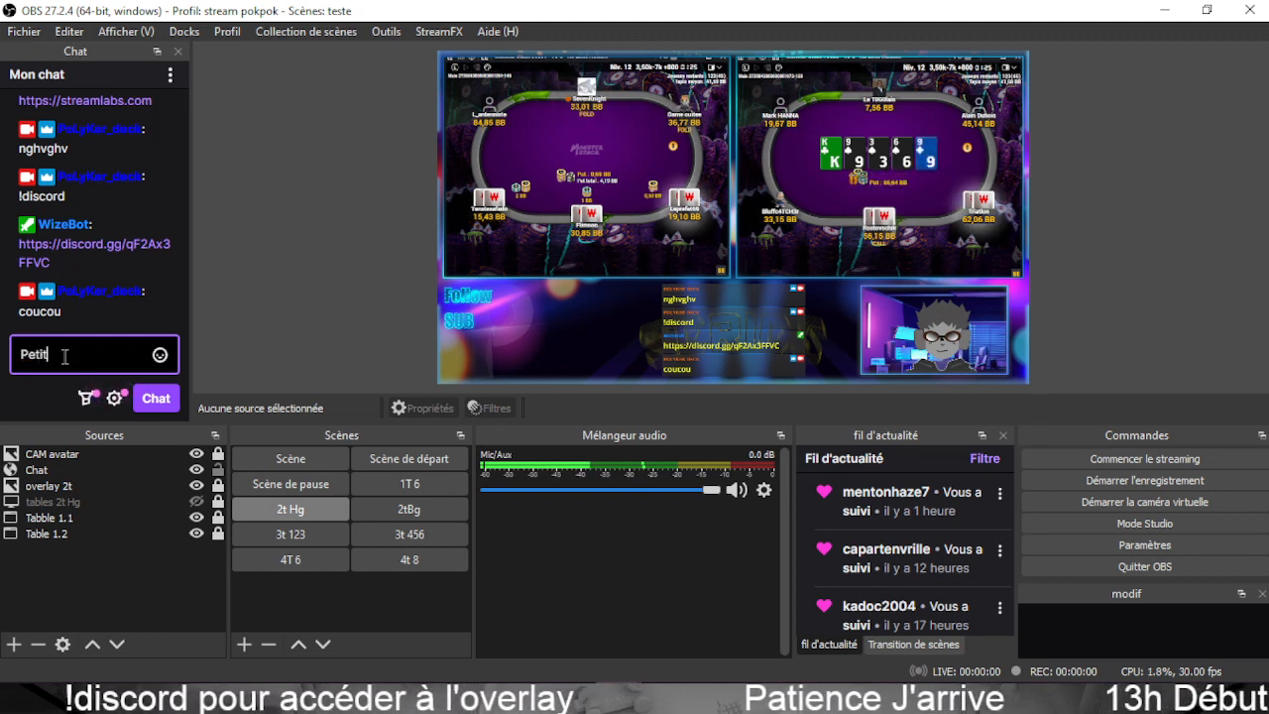
{"action": "type", "text": "e pause"}
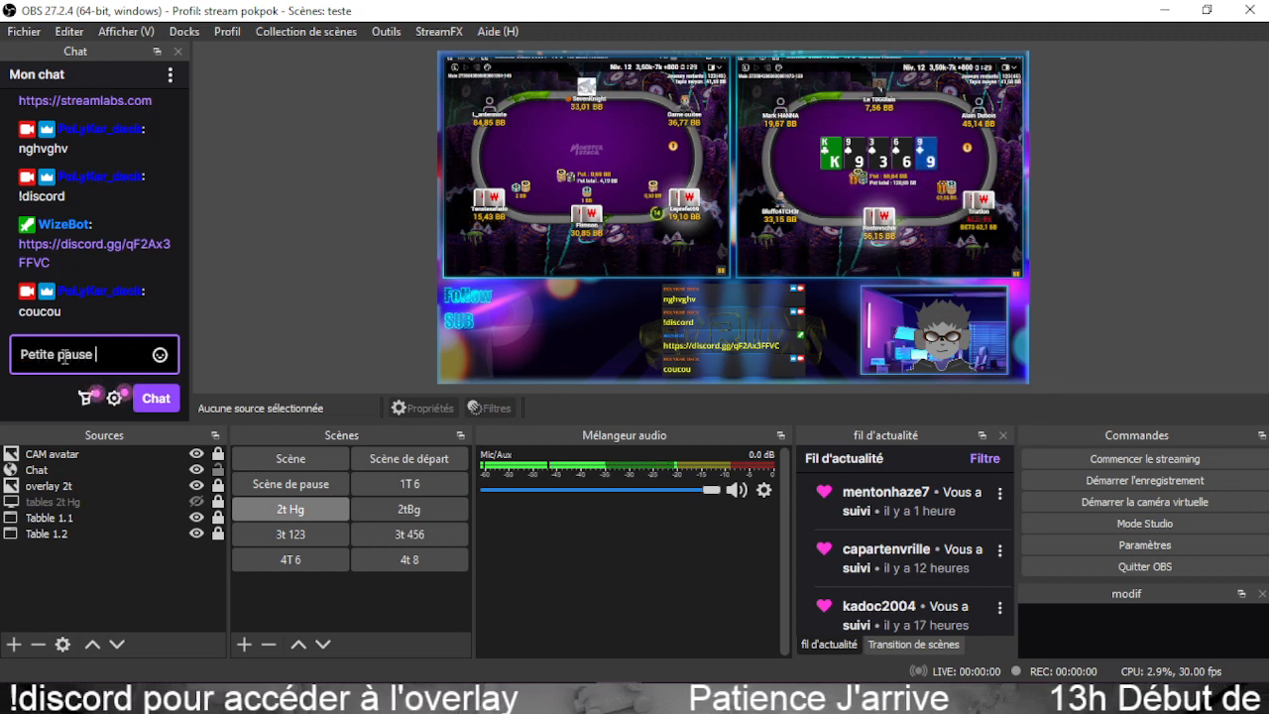
{"action": "type", "text": " j'arriv"}
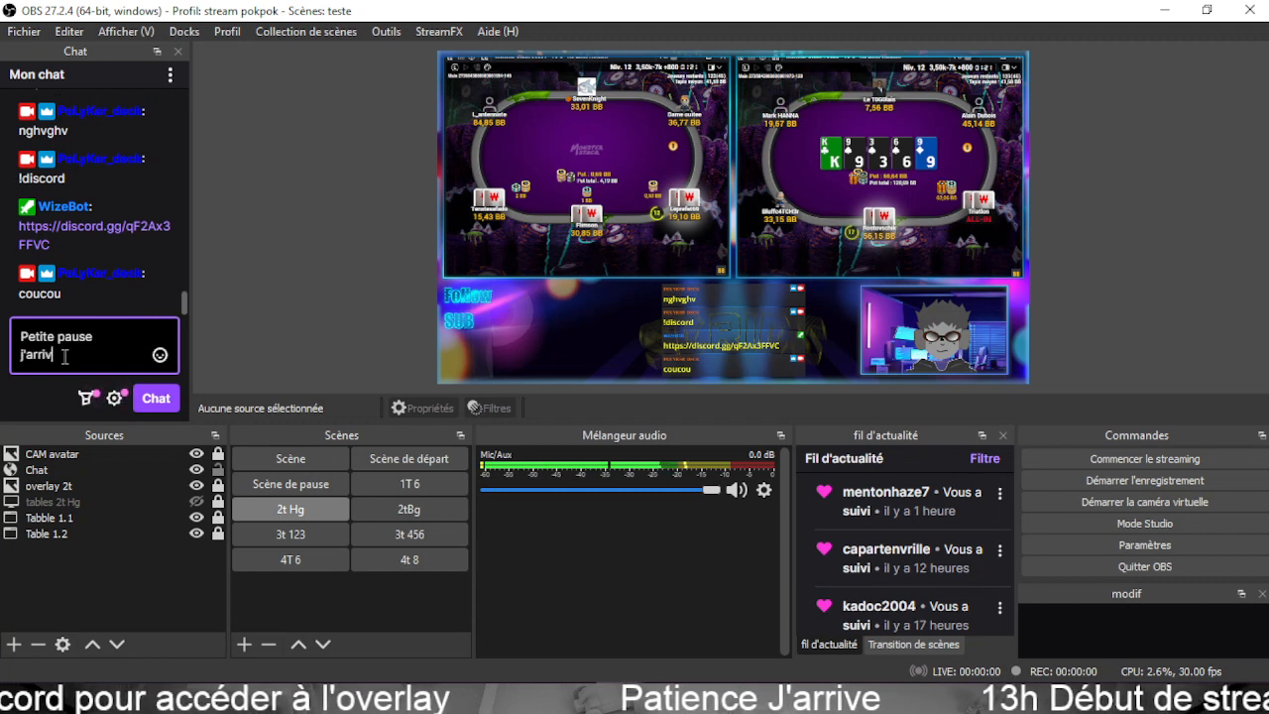
{"action": "key", "text": "Return"}
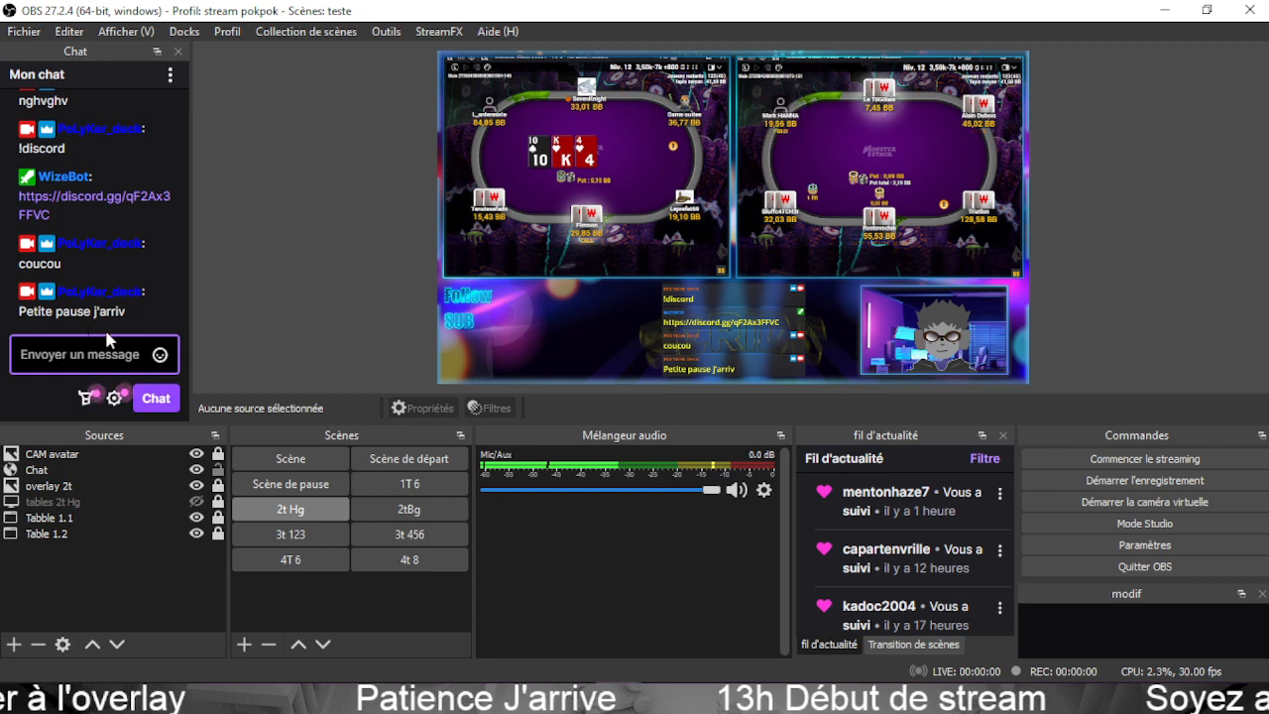
{"action": "left_click", "coordinate": [595, 700]}
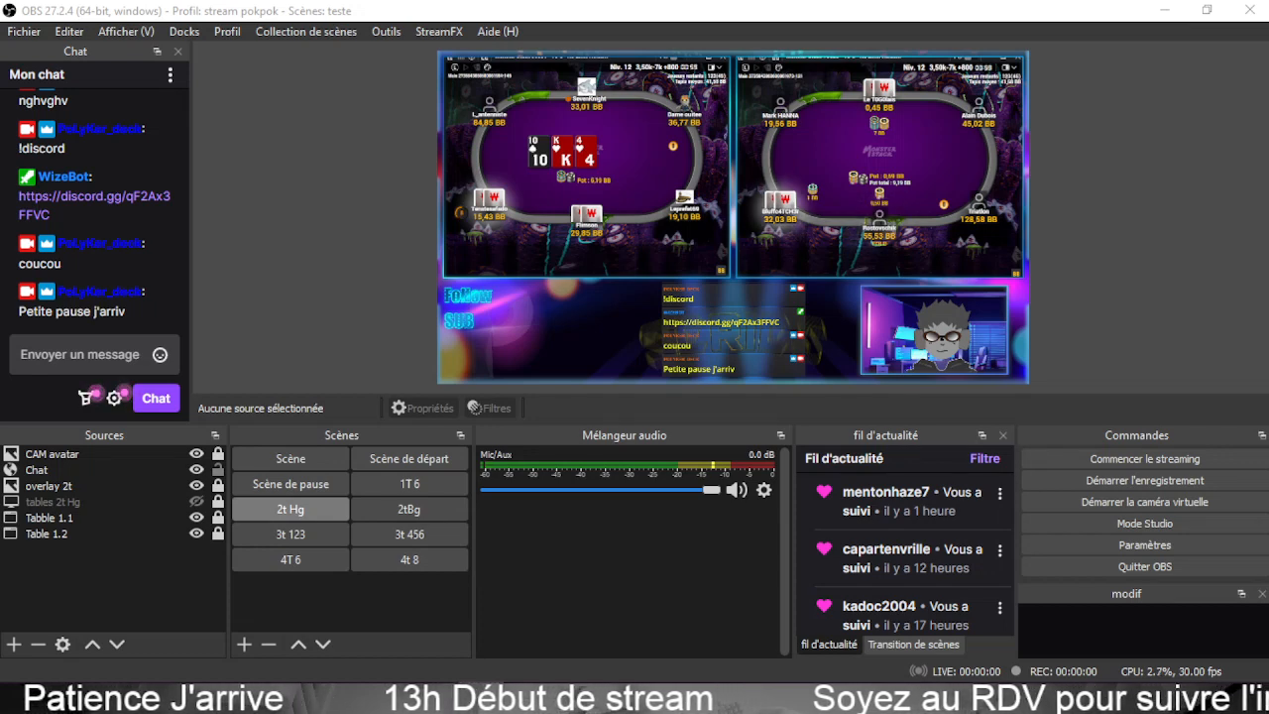
{"action": "left_click", "coordinate": [321, 483]}
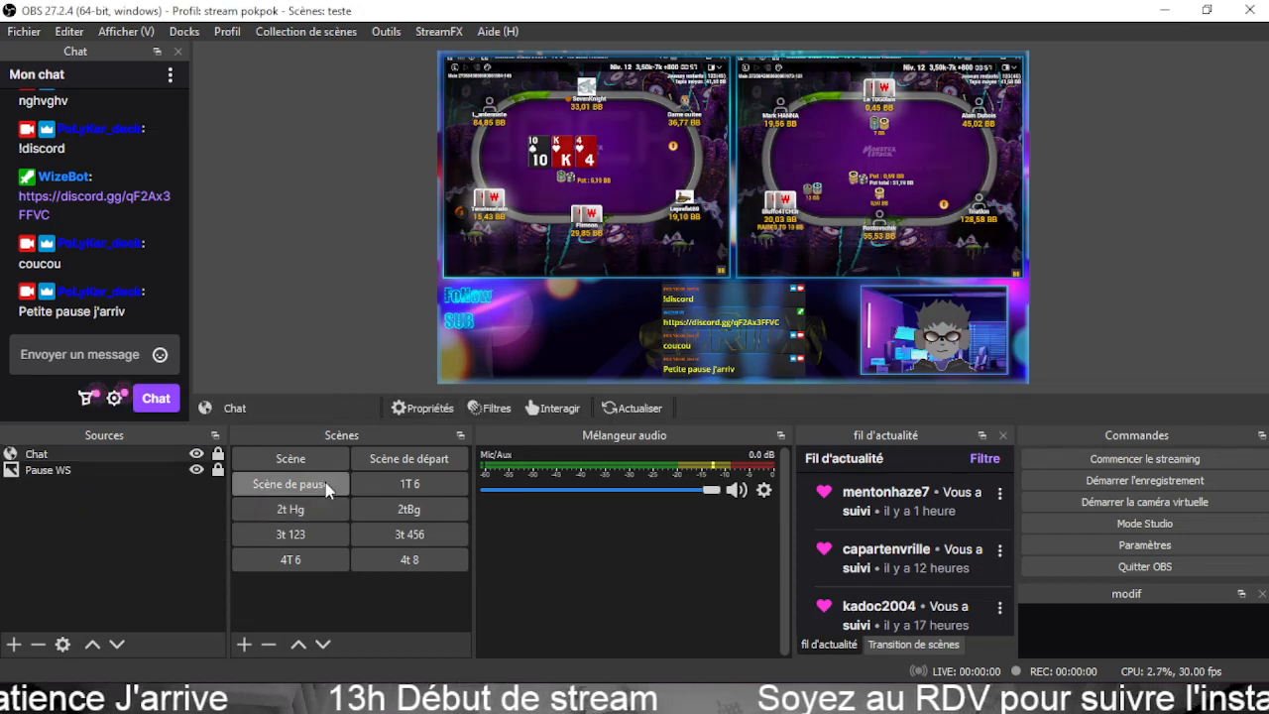
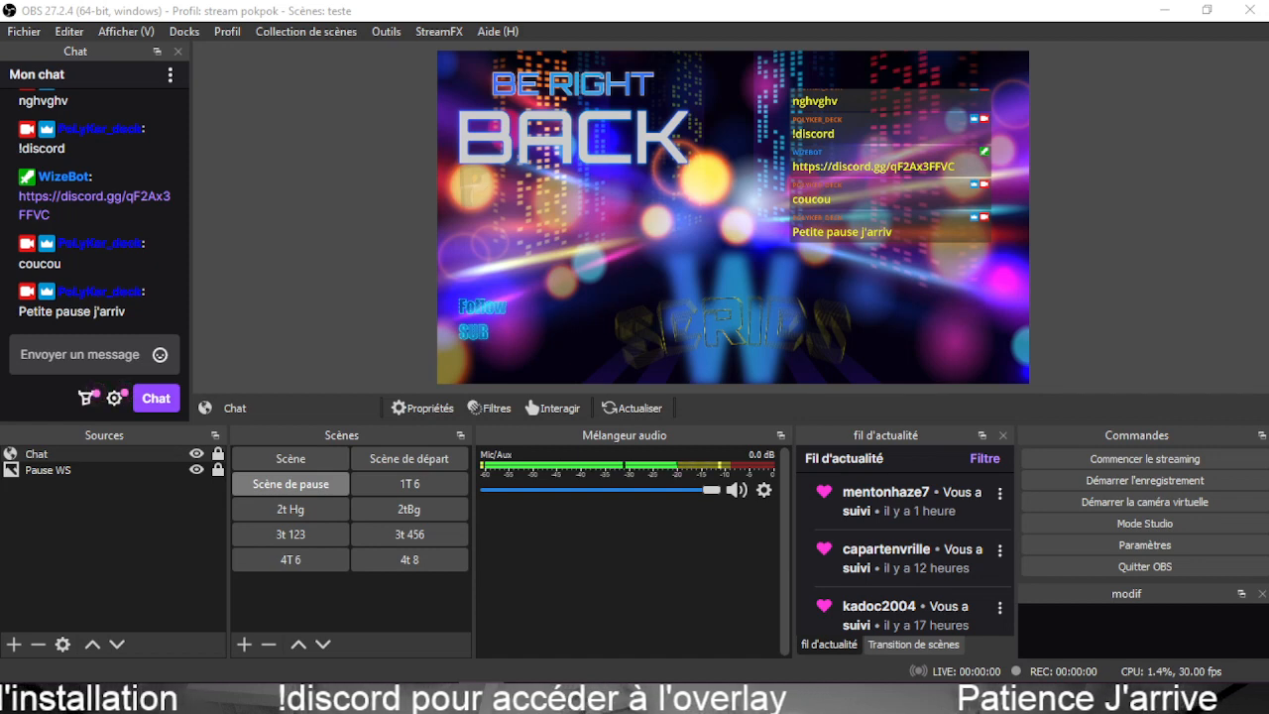
Return to scene 2t Hg and move the Voicemeeter mixer window away to the other monitor.
{"action": "left_click", "coordinate": [319, 511]}
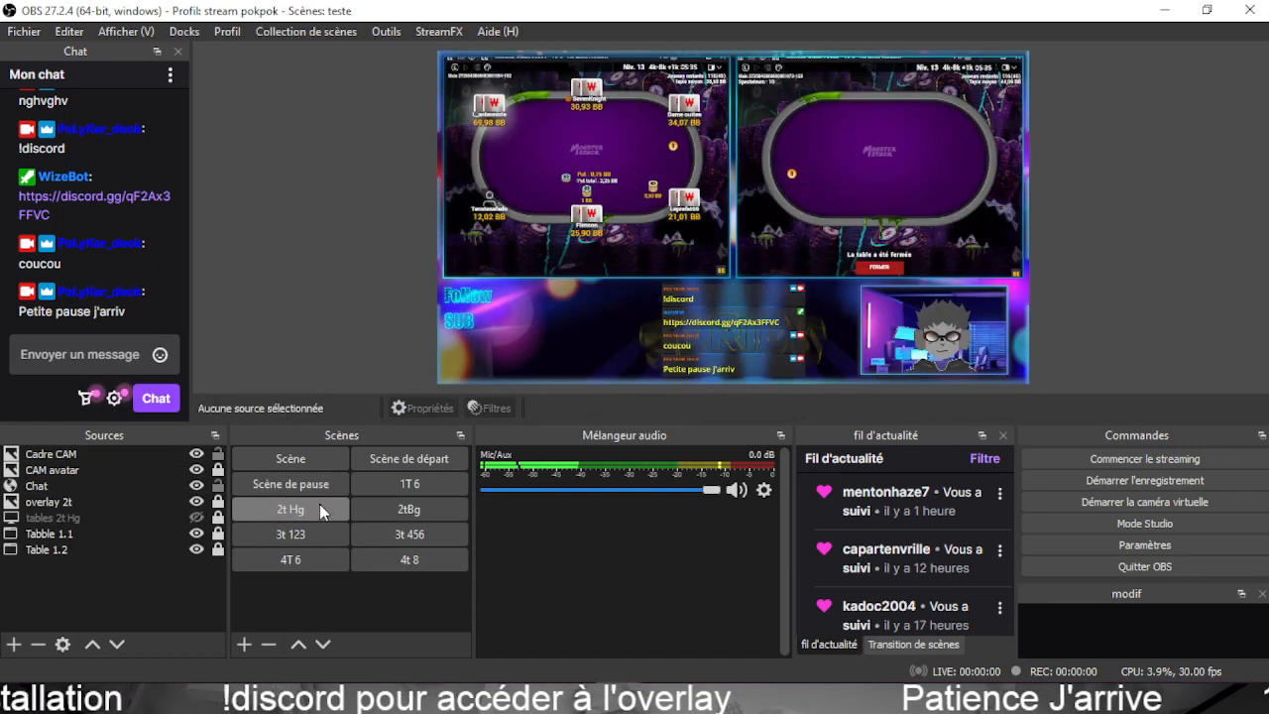
{"action": "left_click", "coordinate": [327, 486]}
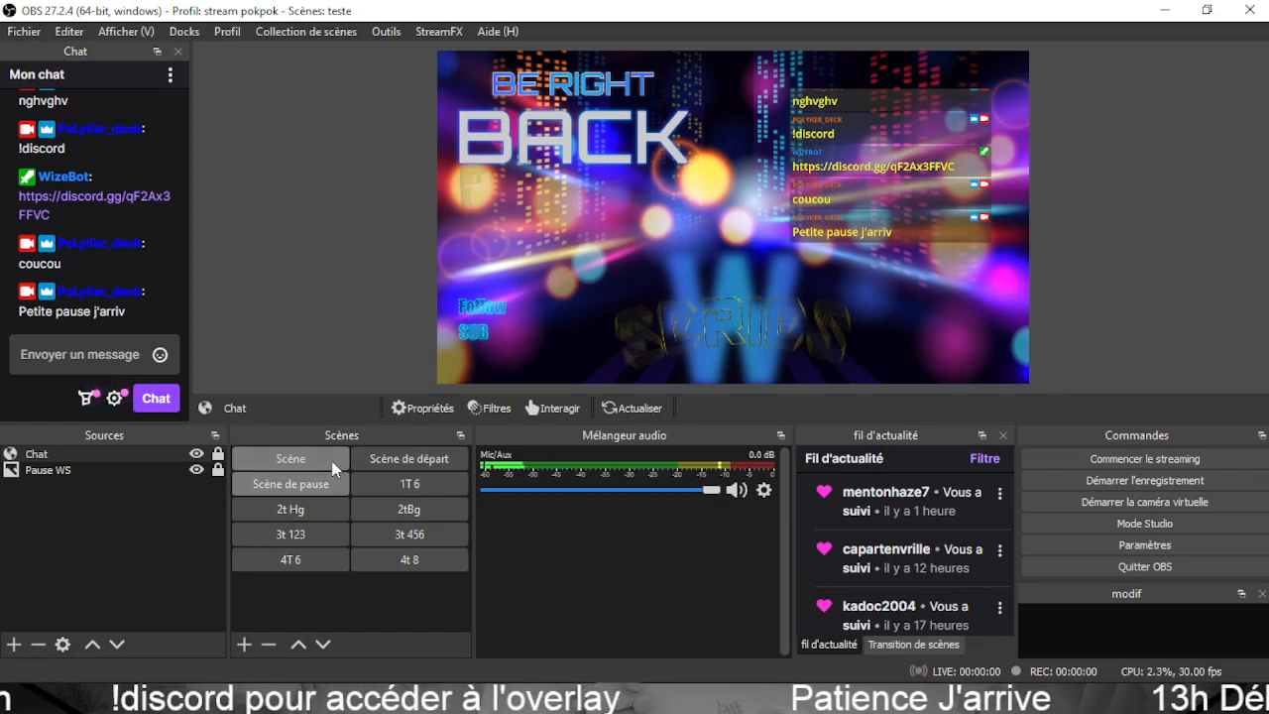
{"action": "mouse_move", "coordinate": [548, 682]}
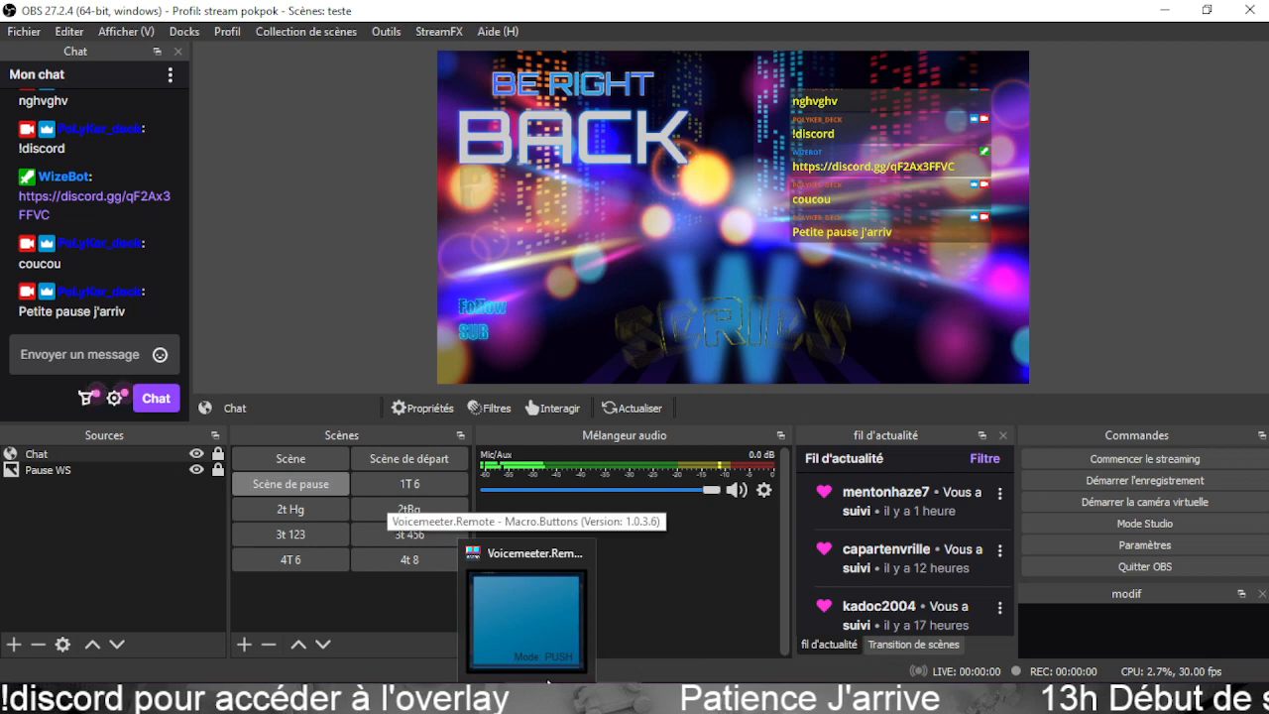
{"action": "left_click", "coordinate": [327, 506]}
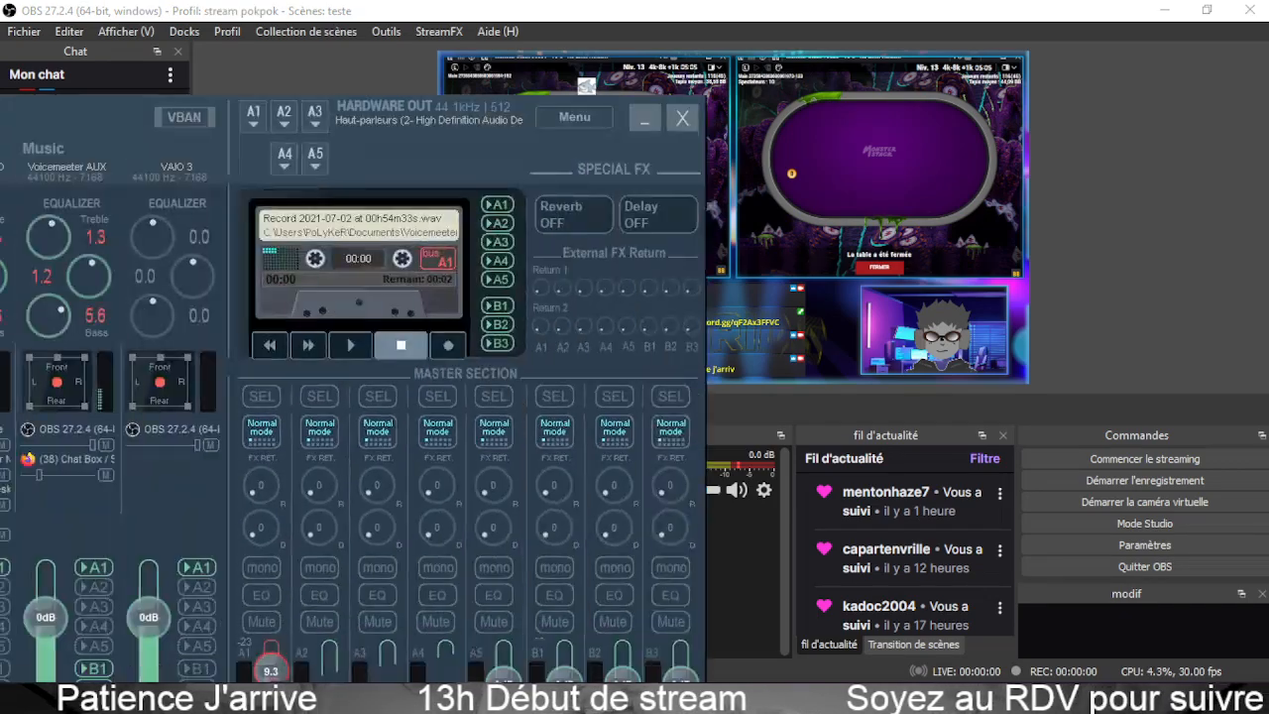
{"action": "left_click_drag", "start_coordinate": [0, 87], "coordinate": [607, 40]}
{"action": "left_click_drag", "start_coordinate": [744, 30], "coordinate": [0, 45]}
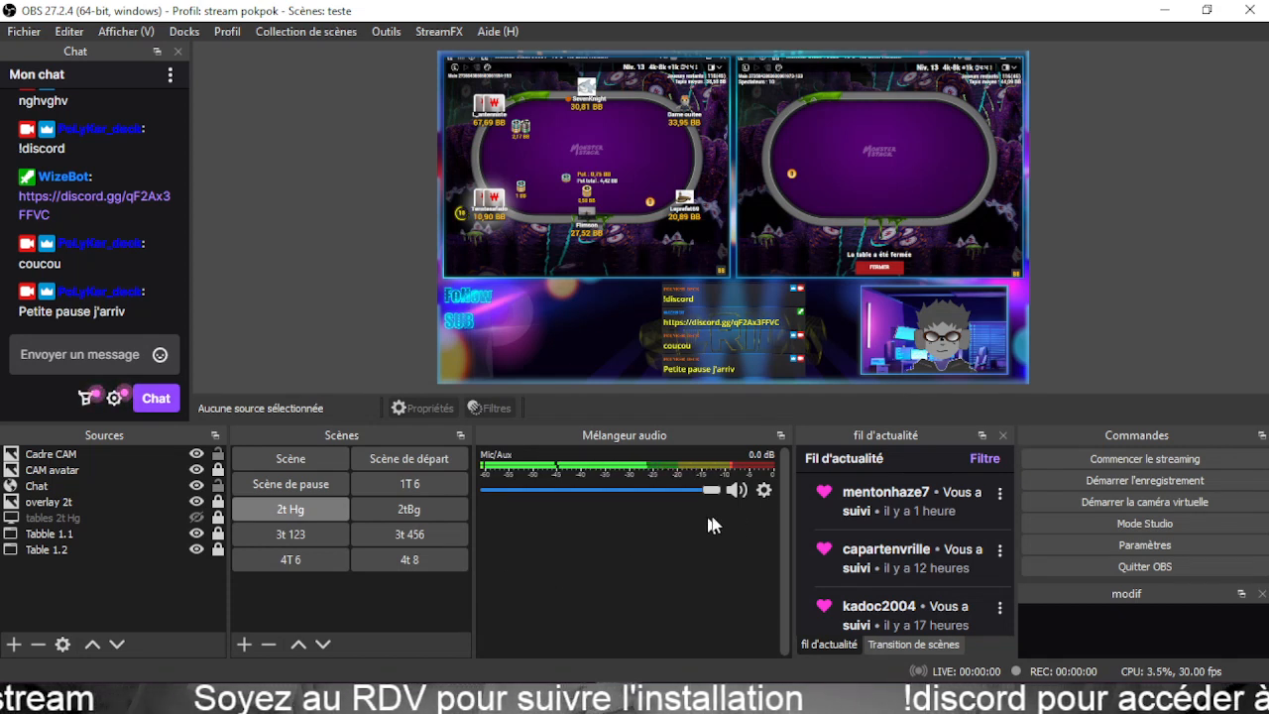
Open the audio filters of Mic/Aux and move the filter window away to the other monitor.
{"action": "left_click", "coordinate": [764, 491]}
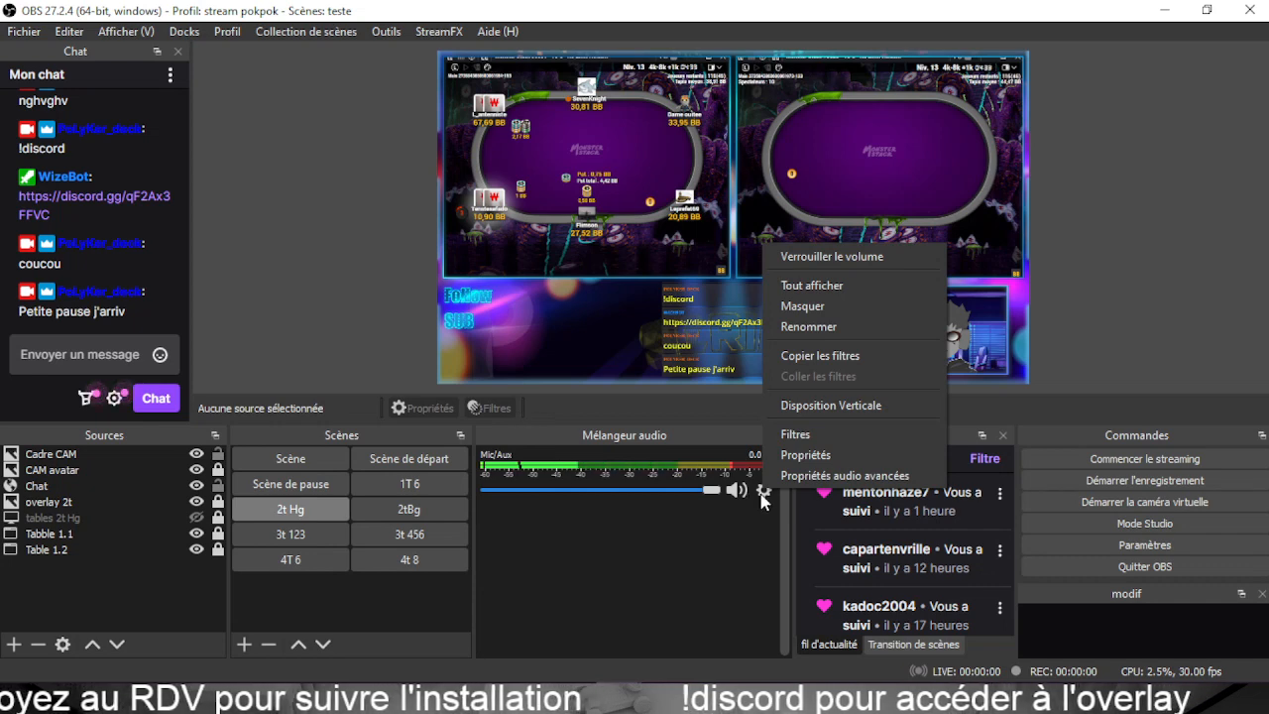
{"action": "left_click", "coordinate": [797, 441]}
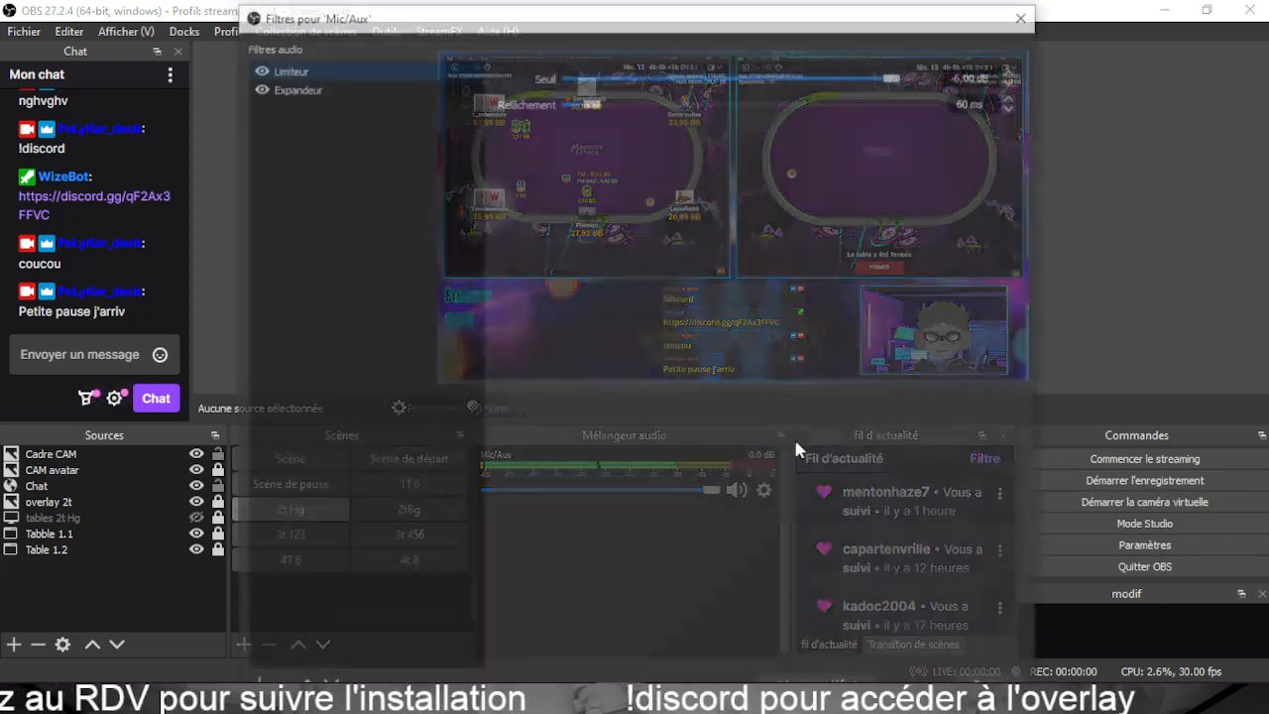
{"action": "left_click_drag", "start_coordinate": [546, 29], "coordinate": [440, 6]}
{"action": "key", "text": "Escape"}
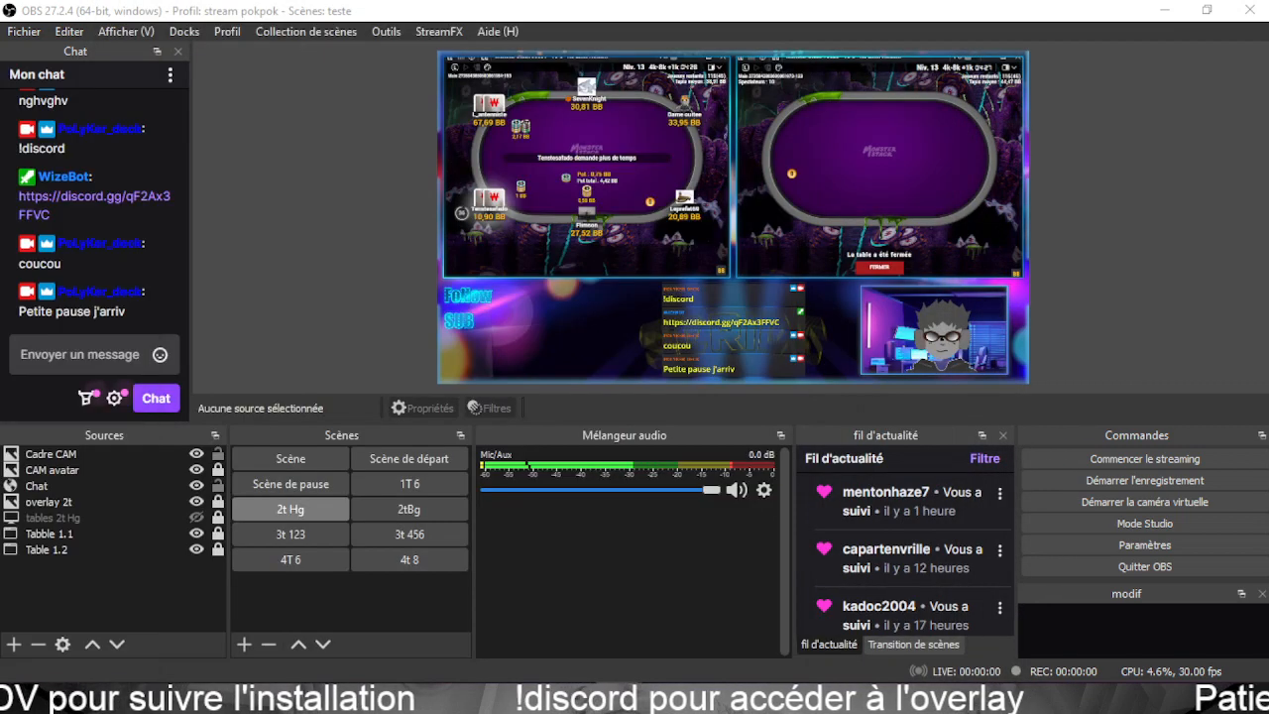
Show scene 1T 6 briefly and switch back to Scène de pause.
{"action": "left_click", "coordinate": [445, 487]}
{"action": "left_click", "coordinate": [328, 483]}
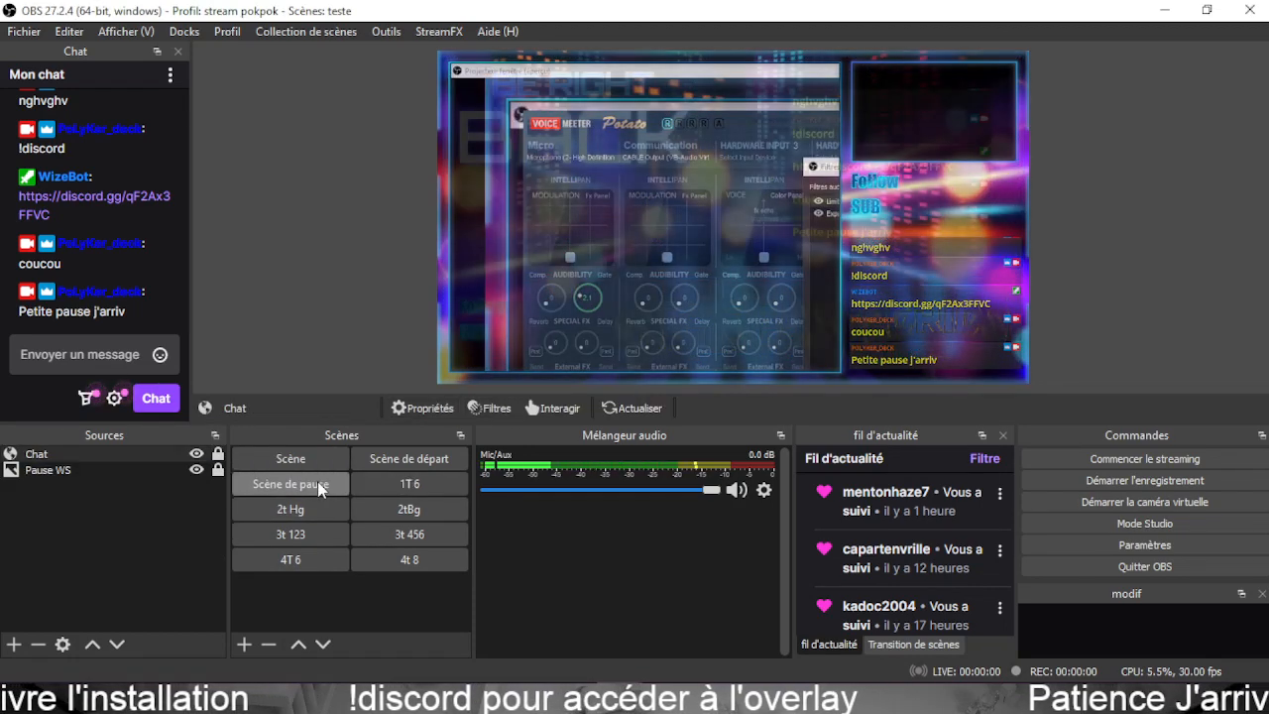
Switch to scene 1T 6, passing briefly through scene 2t Hg, and make its full-screen capture source visible.
{"action": "left_click", "coordinate": [385, 486]}
{"action": "left_click", "coordinate": [323, 510]}
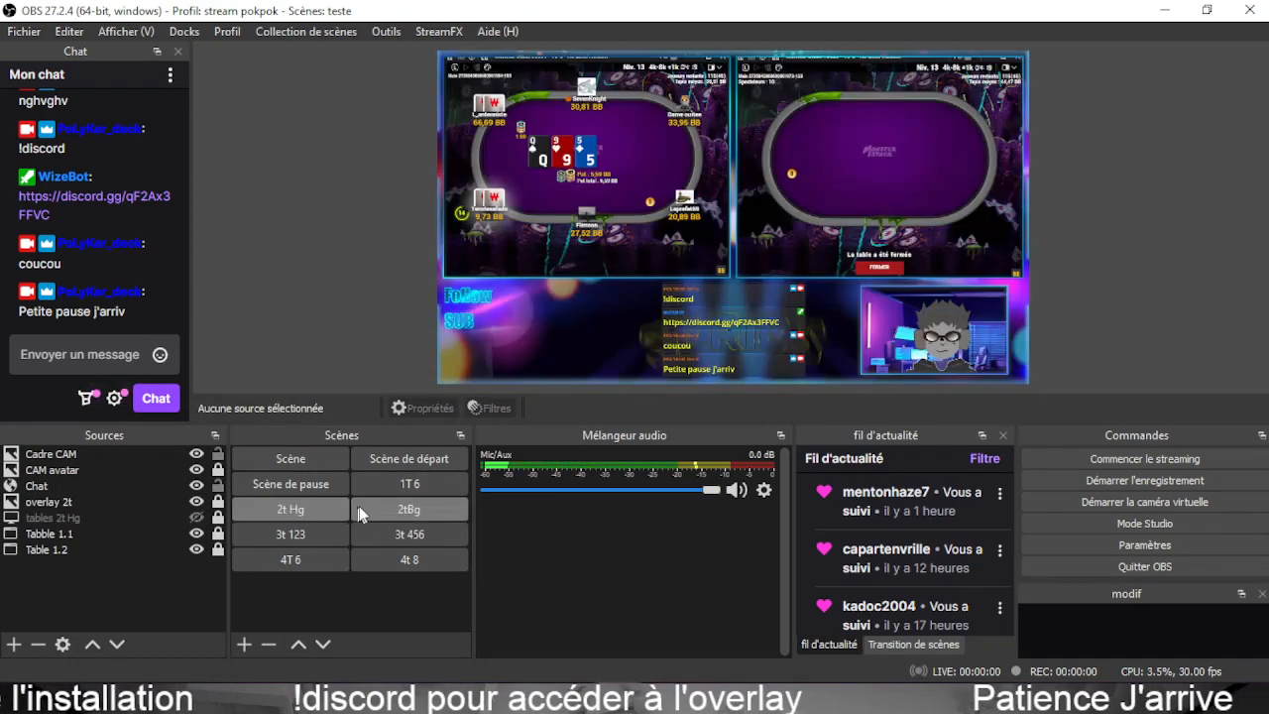
{"action": "left_click", "coordinate": [383, 506]}
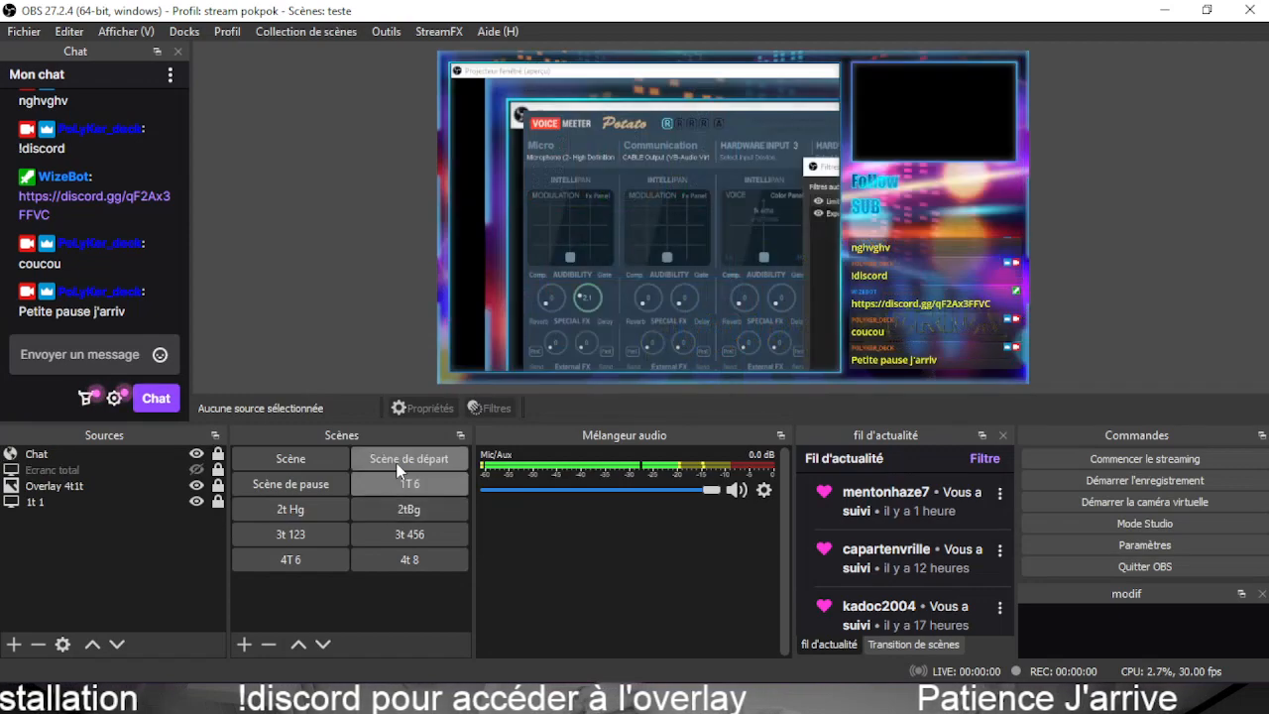
{"action": "left_click", "coordinate": [399, 464]}
{"action": "left_click", "coordinate": [401, 481]}
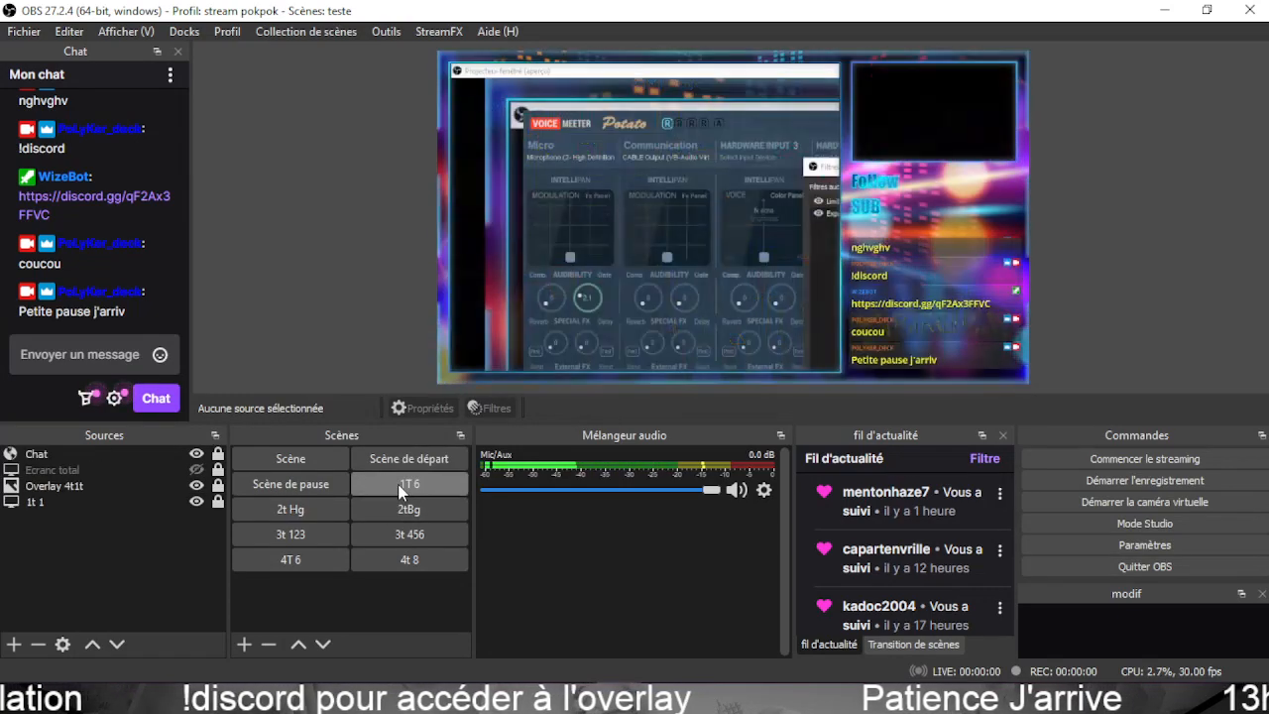
{"action": "left_click", "coordinate": [196, 469]}
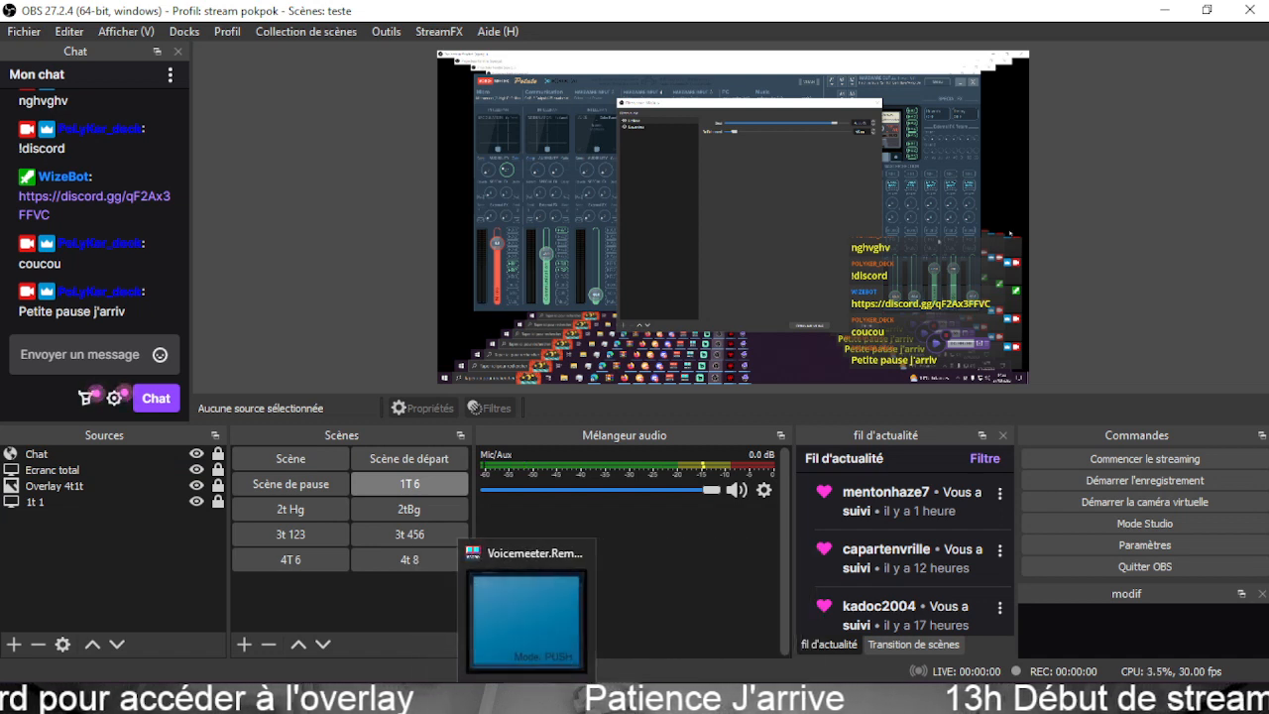
Review the audio filter types available for Mic/Aux, cancelling the new filter's naming dialog without adding any.
{"action": "mouse_move", "coordinate": [710, 106]}
{"action": "left_mouse_down"}
{"action": "mouse_move", "coordinate": [646, 125]}
{"action": "mouse_move", "coordinate": [698, 121]}
{"action": "left_mouse_up"}
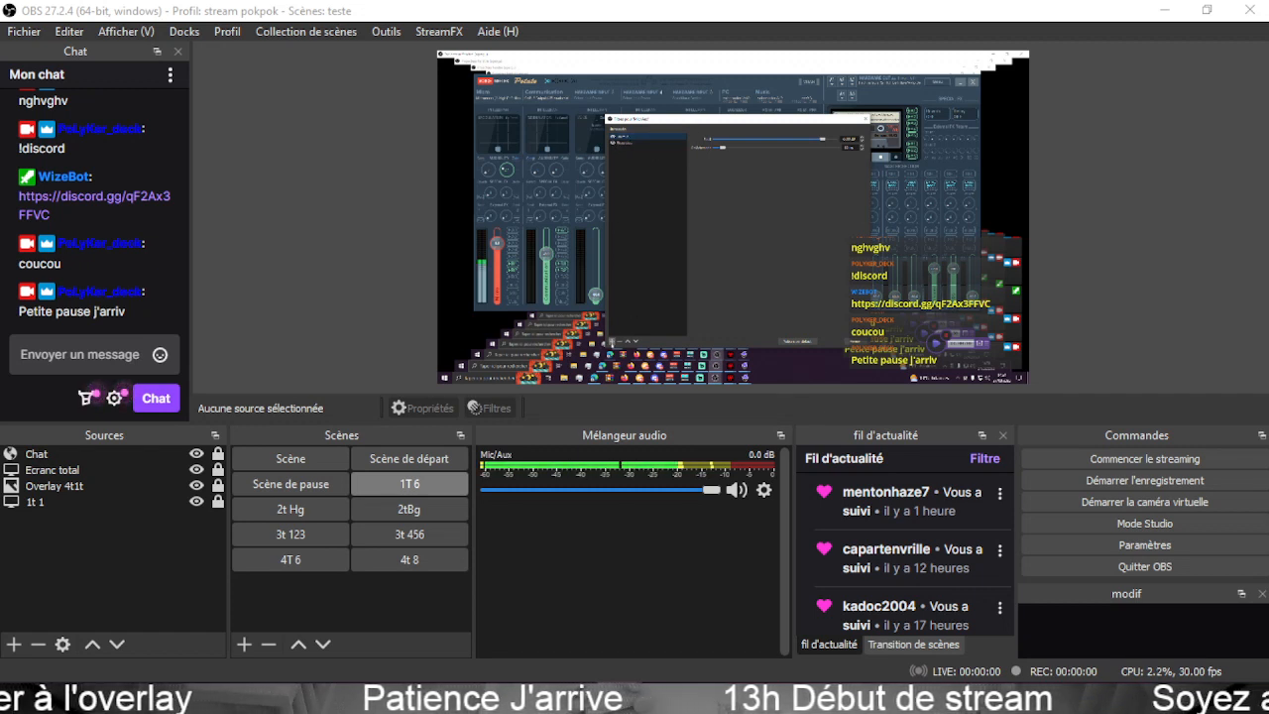
{"action": "left_click", "coordinate": [611, 342]}
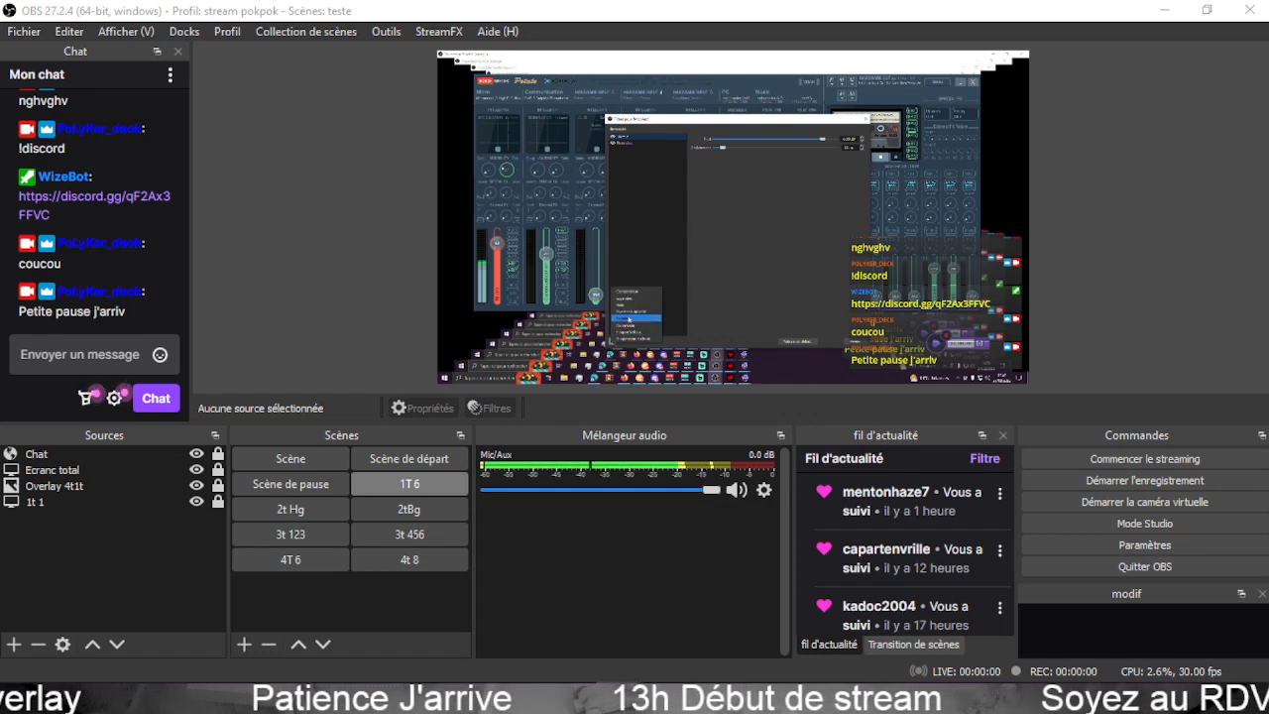
{"action": "left_click", "coordinate": [631, 316]}
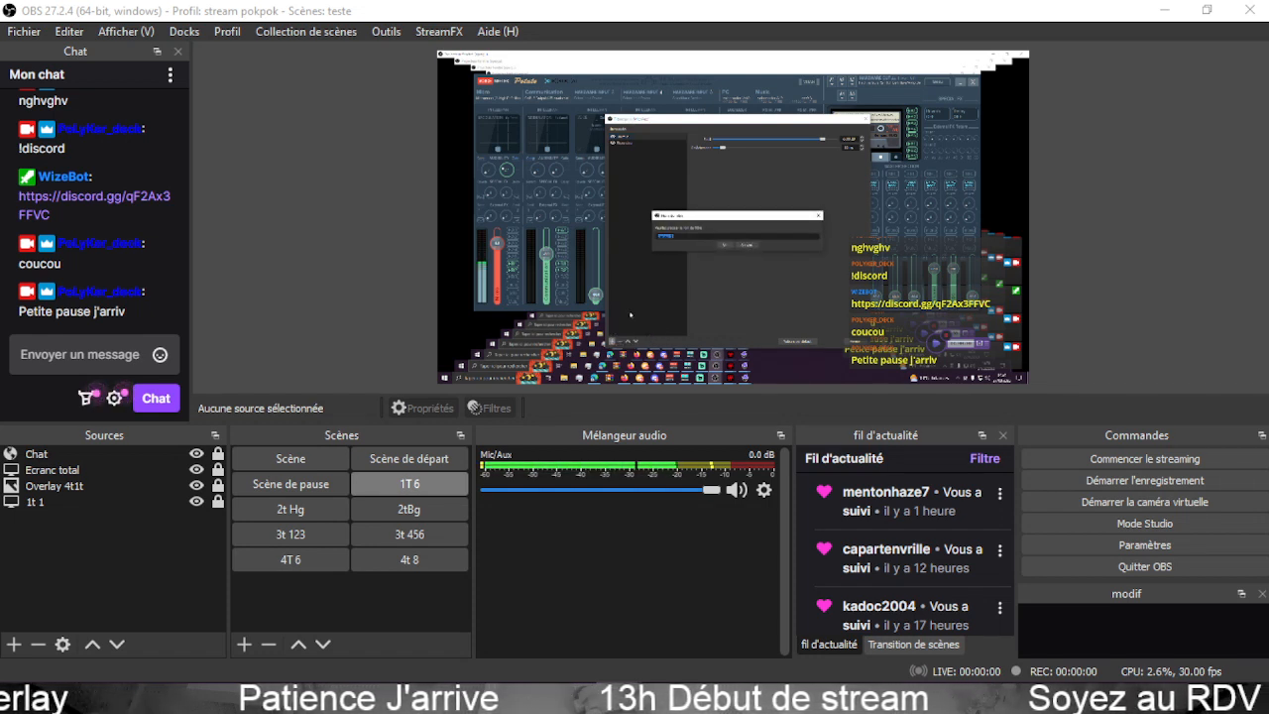
{"action": "left_click", "coordinate": [746, 244]}
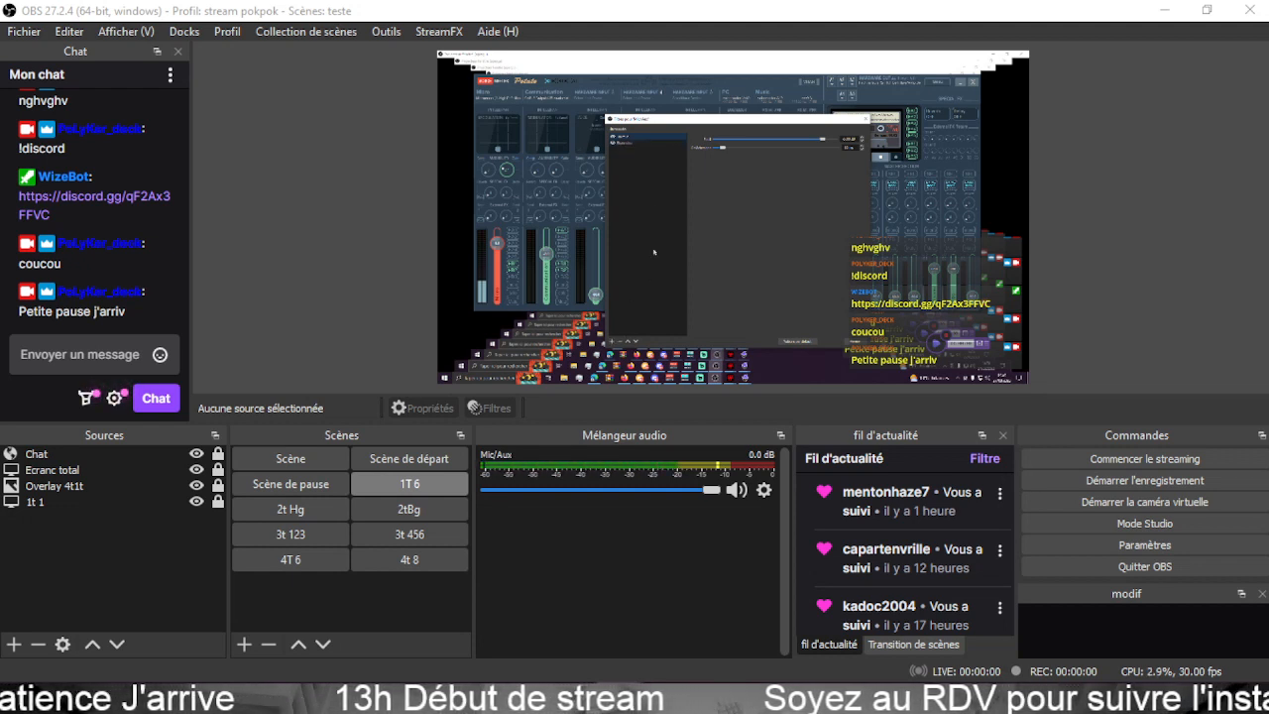
{"action": "left_click", "coordinate": [613, 342]}
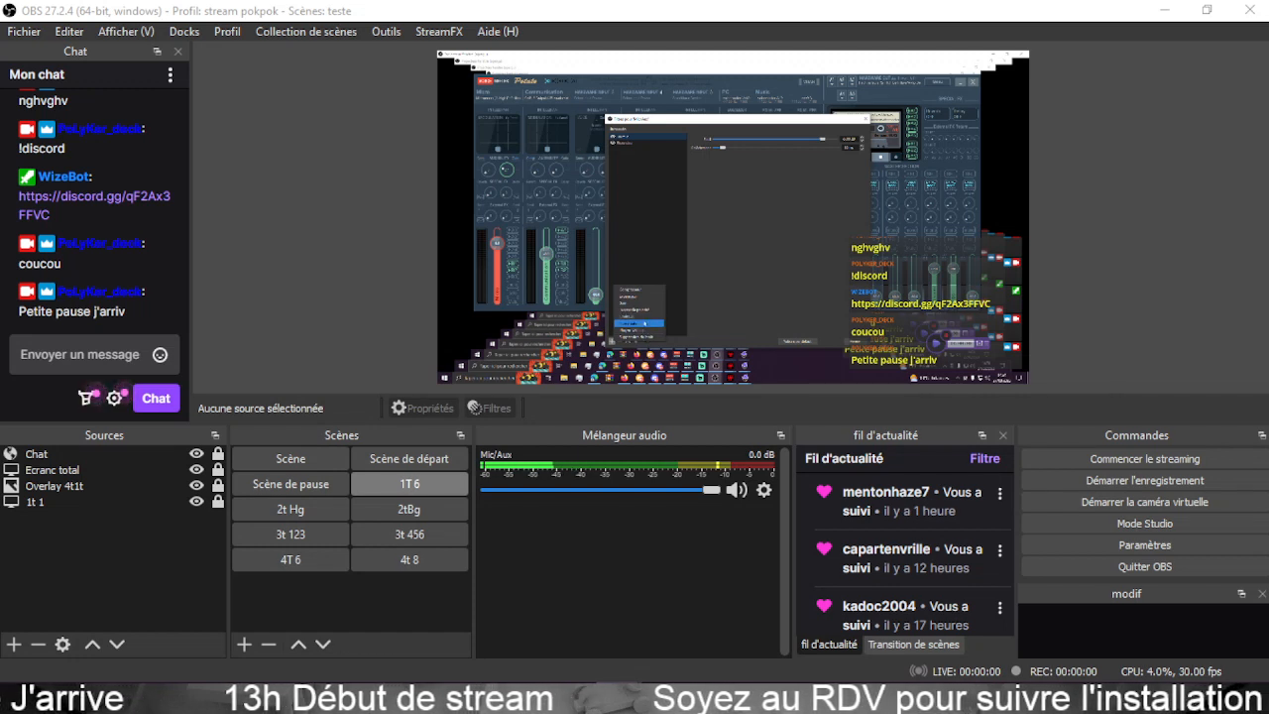
{"action": "left_click", "coordinate": [777, 229]}
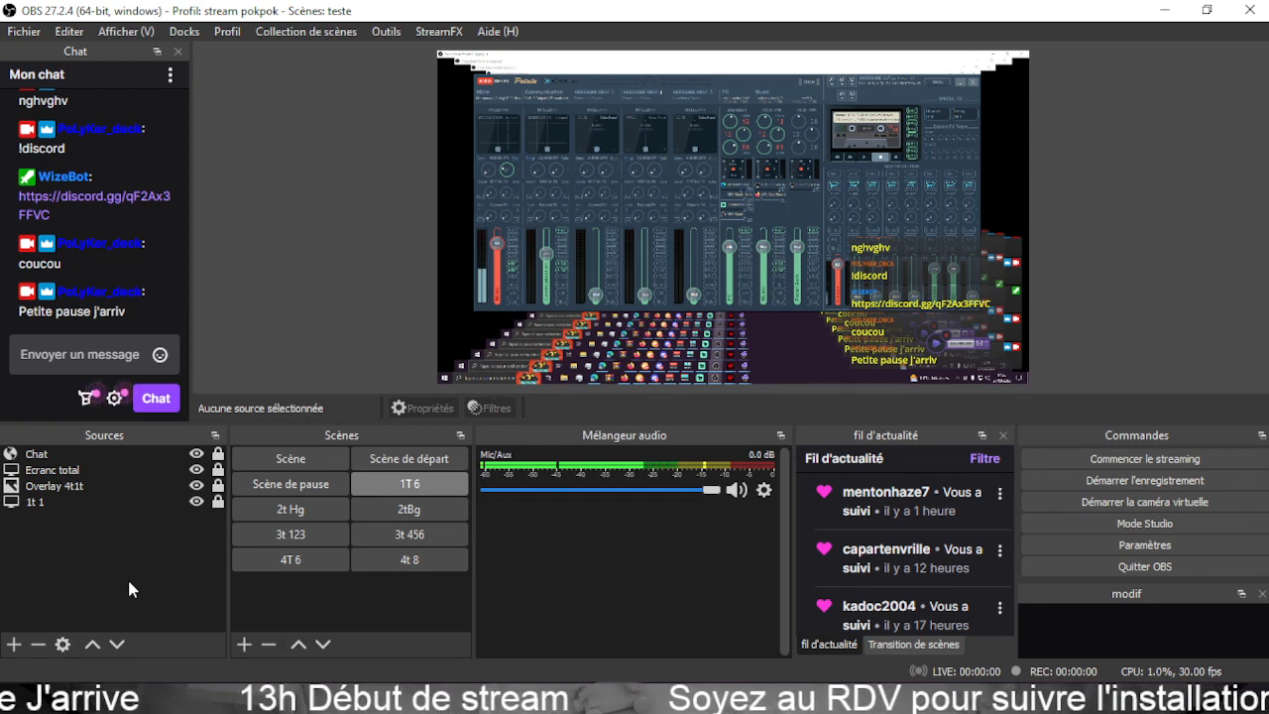
{"action": "left_click", "coordinate": [700, 378]}
{"action": "mouse_move", "coordinate": [915, 82]}
{"action": "left_mouse_down"}
{"action": "mouse_move", "coordinate": [877, 76]}
{"action": "mouse_move", "coordinate": [895, 76]}
{"action": "left_mouse_up"}
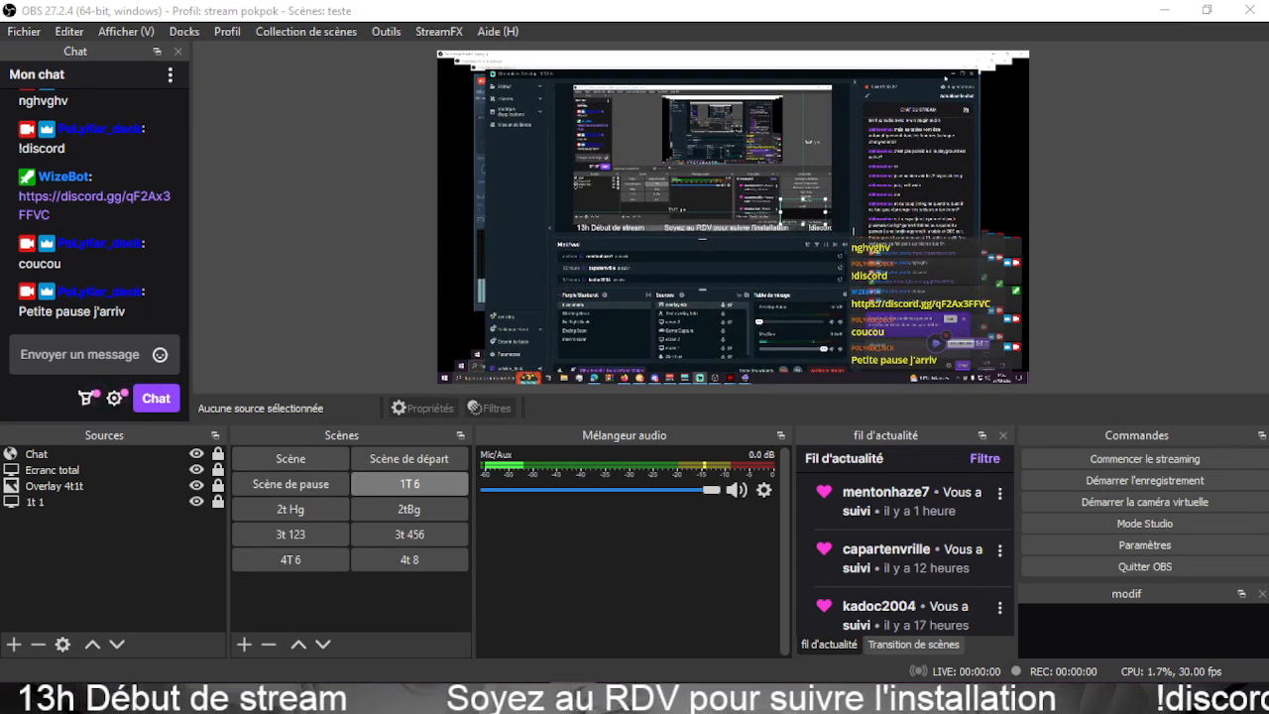
{"action": "left_click", "coordinate": [953, 74]}
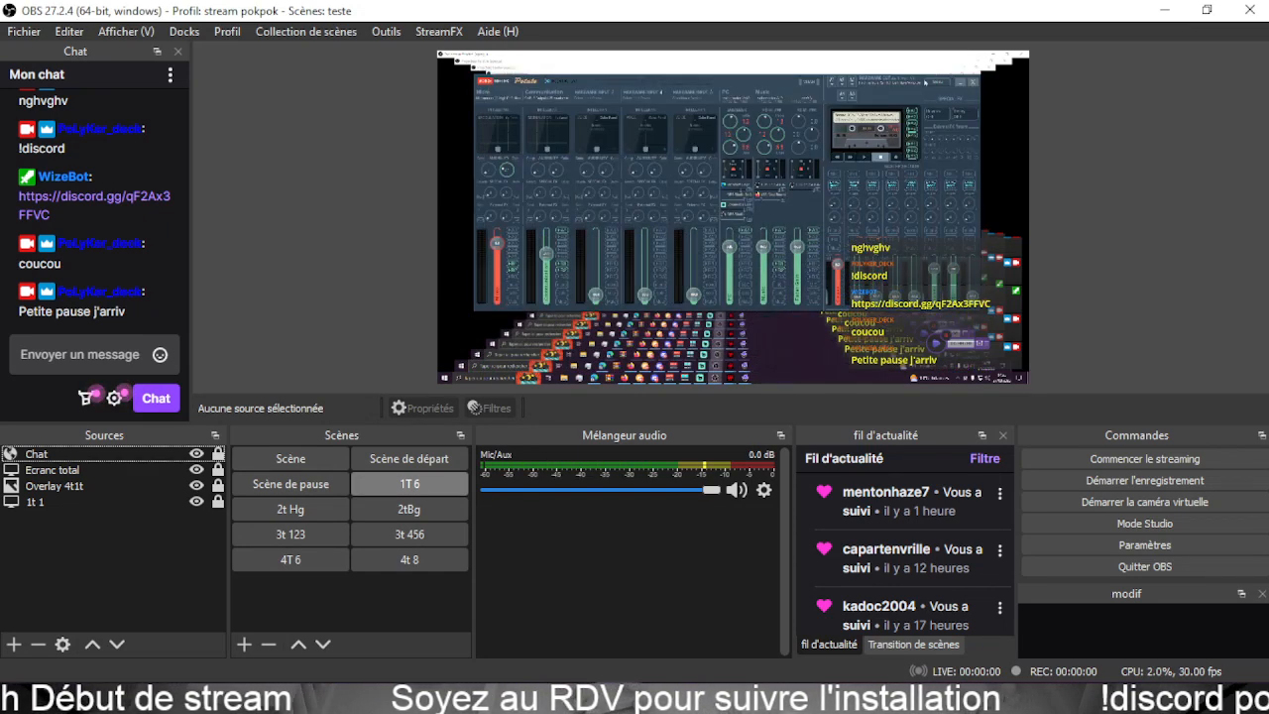
Move the Voicemeeter mixer window lower on its monitor and close the windowed preview projector.
{"action": "mouse_move", "coordinate": [755, 83]}
{"action": "left_mouse_down"}
{"action": "mouse_move", "coordinate": [699, 156]}
{"action": "mouse_move", "coordinate": [747, 104]}
{"action": "left_mouse_up"}
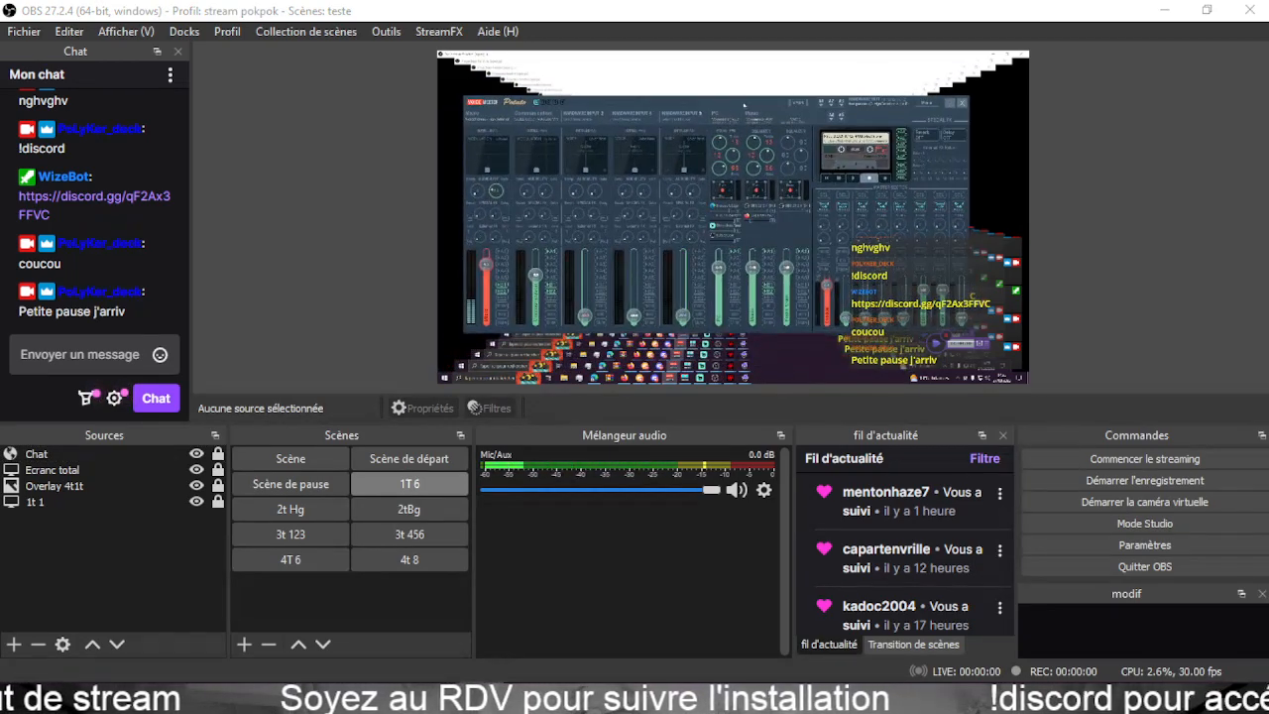
{"action": "mouse_move", "coordinate": [618, 698]}
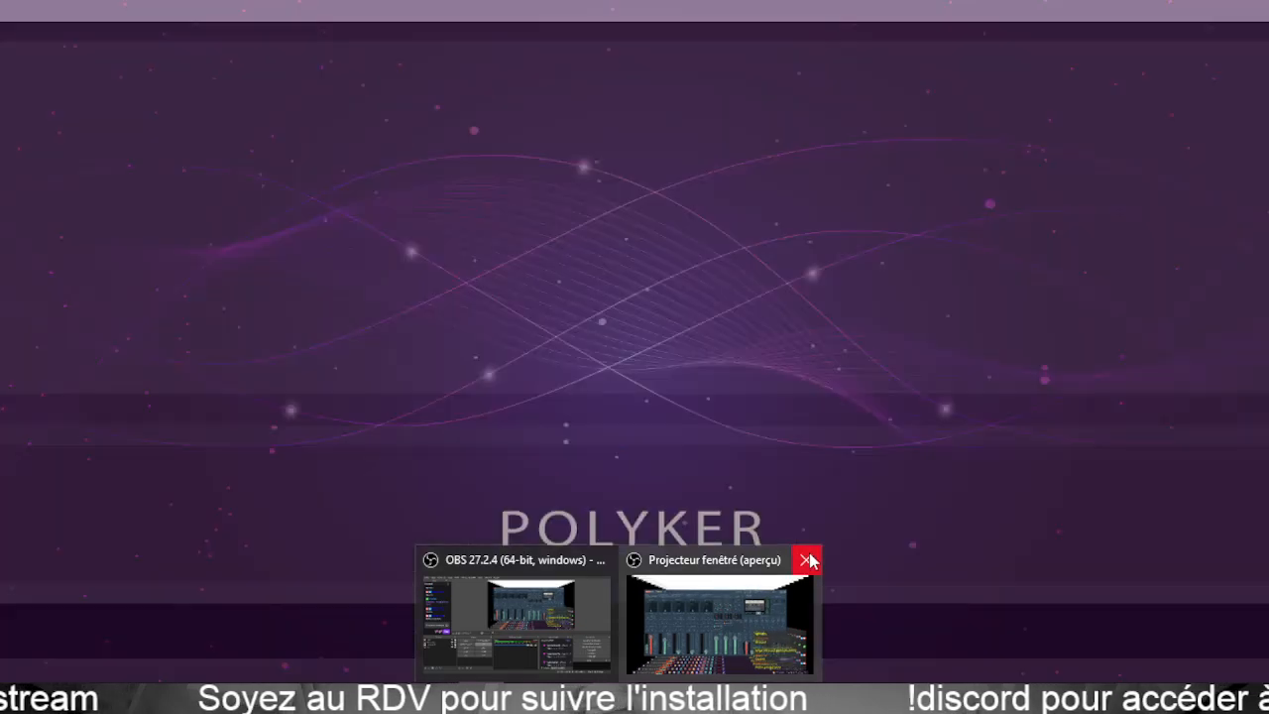
{"action": "left_click", "coordinate": [810, 562]}
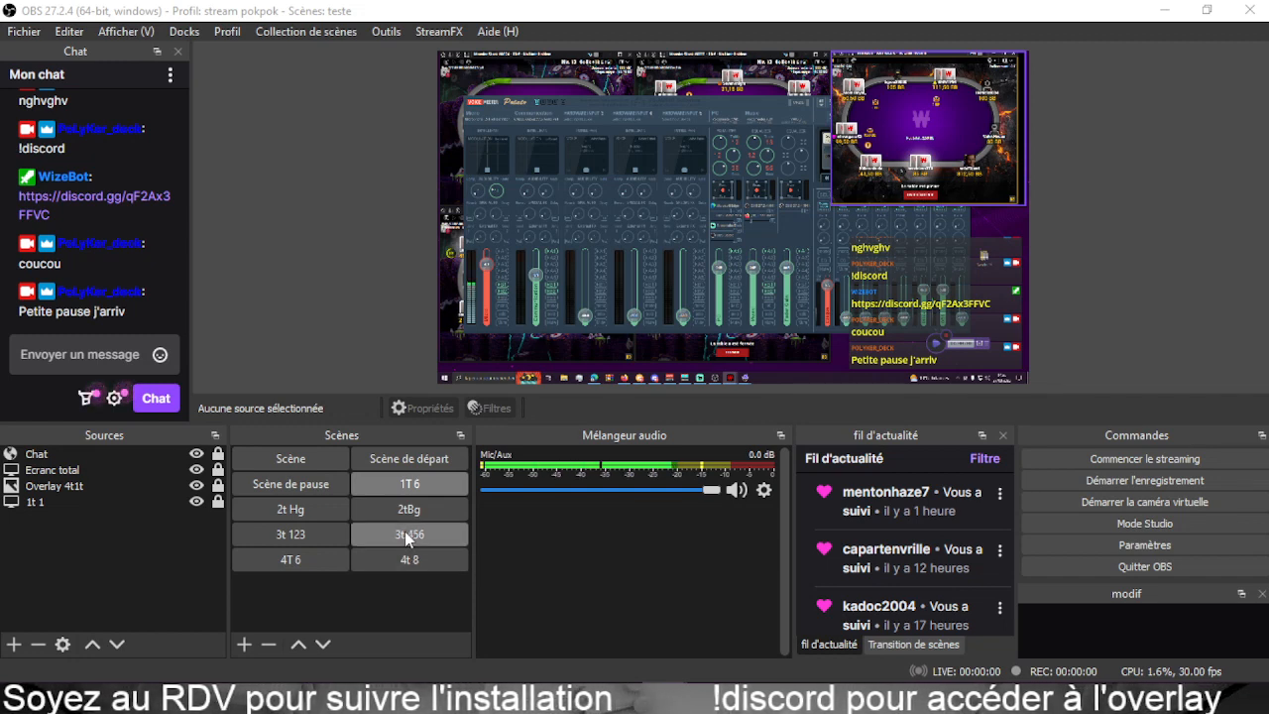
Show Scène de départ, Scène de pause and scene 2t Hg in turn, ending on scene 1T 6.
{"action": "left_click", "coordinate": [306, 464]}
{"action": "left_click", "coordinate": [389, 462]}
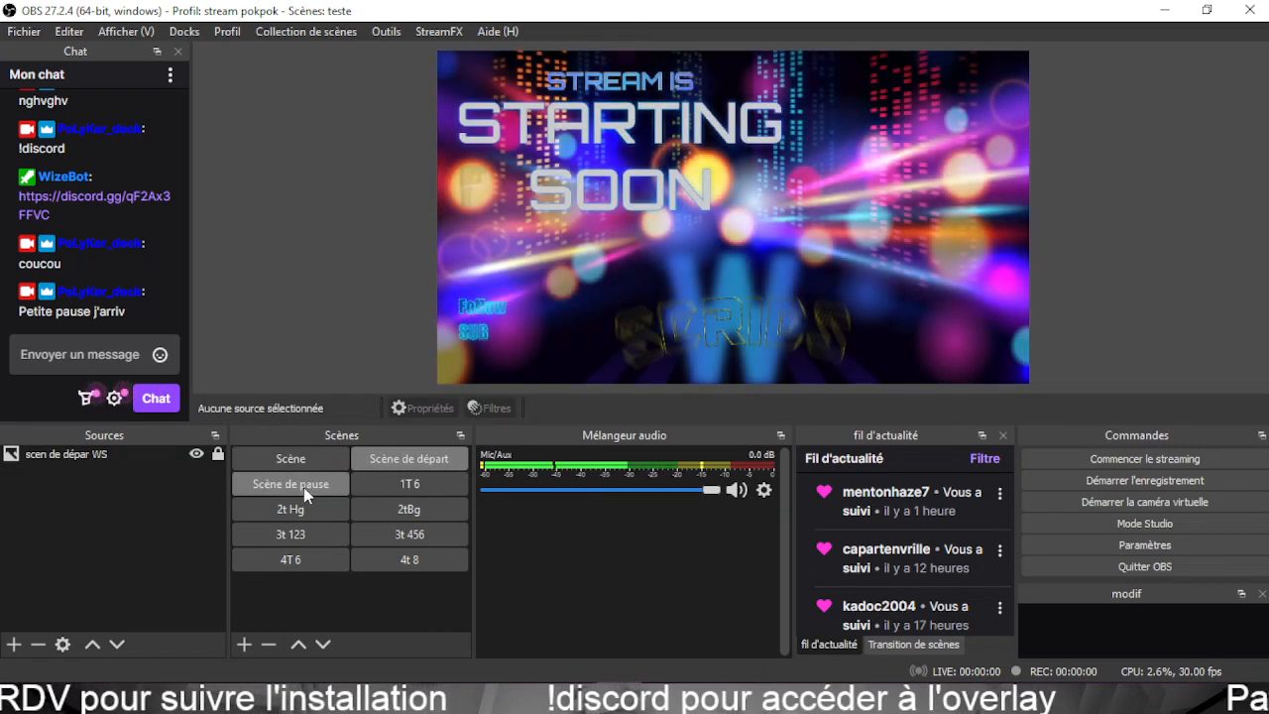
{"action": "left_click", "coordinate": [303, 487]}
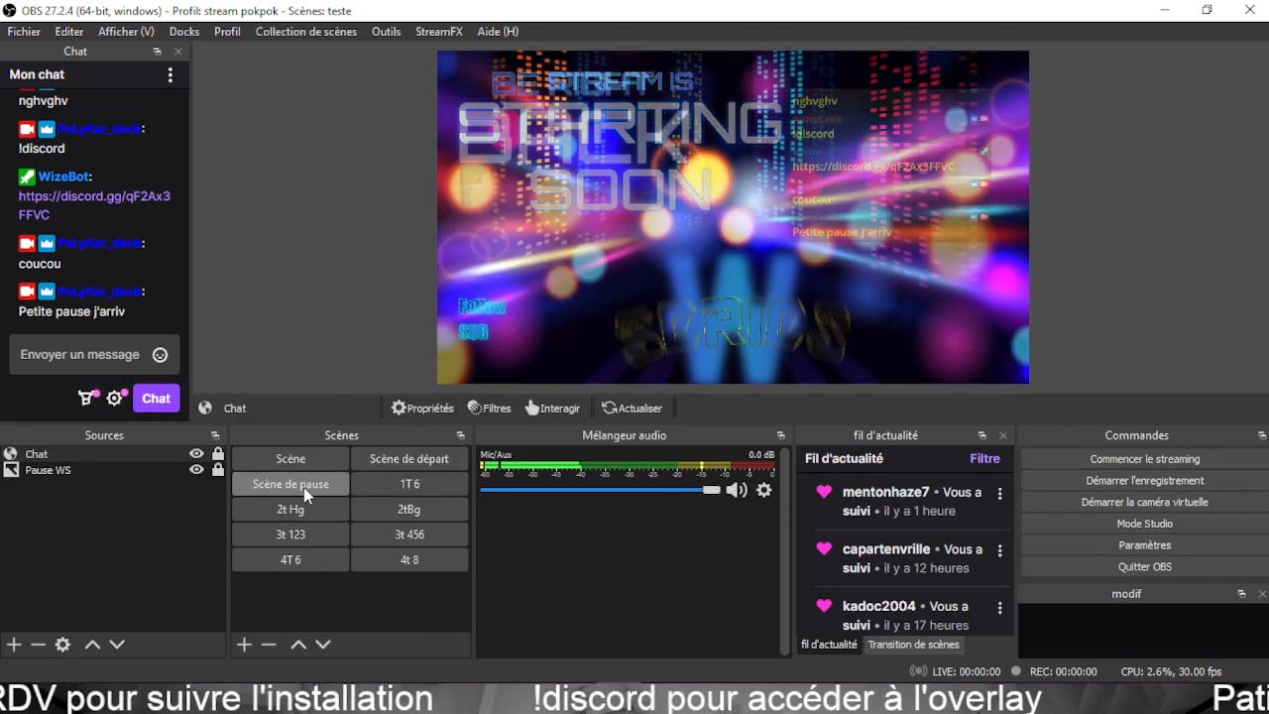
{"action": "left_click", "coordinate": [384, 486]}
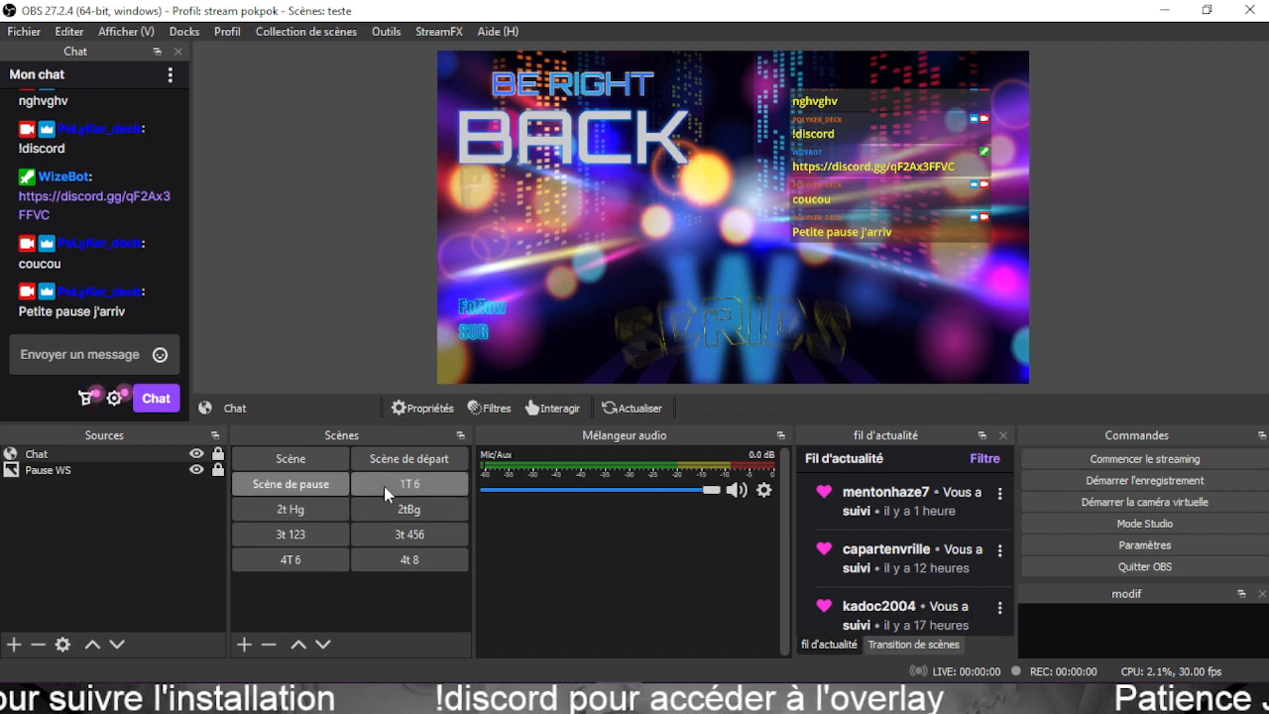
{"action": "left_click", "coordinate": [309, 513]}
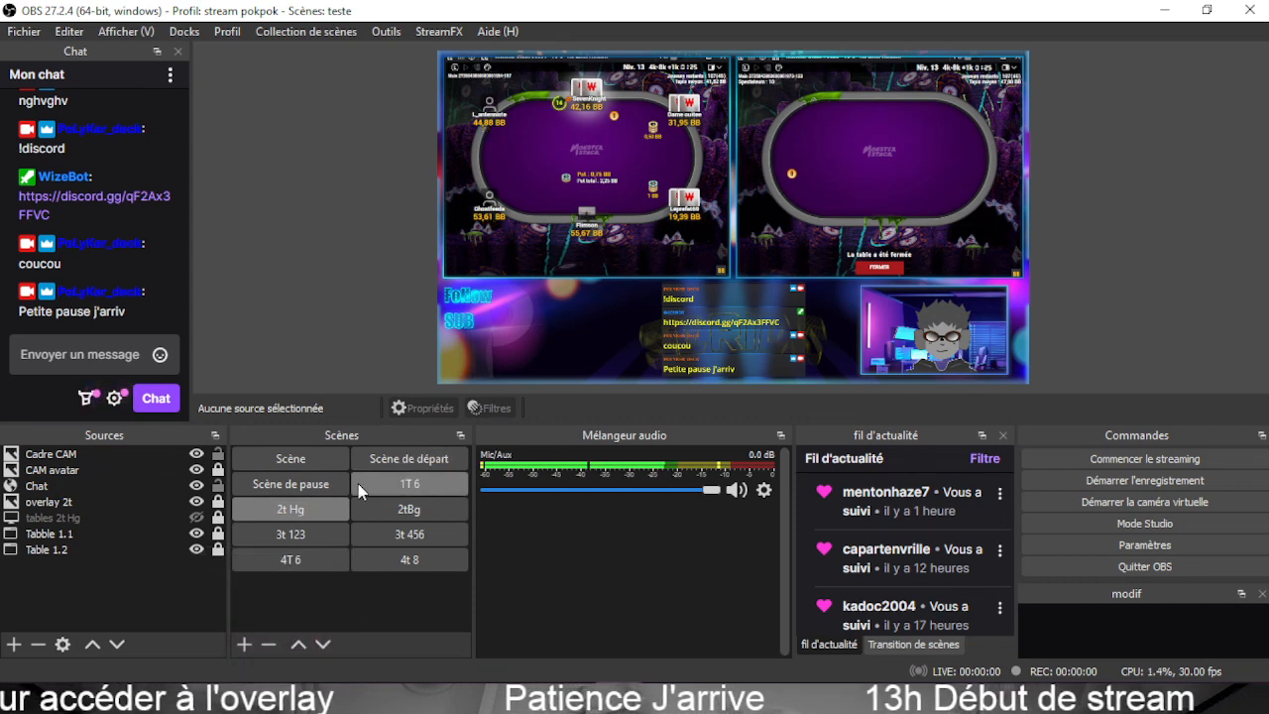
{"action": "left_click", "coordinate": [401, 464]}
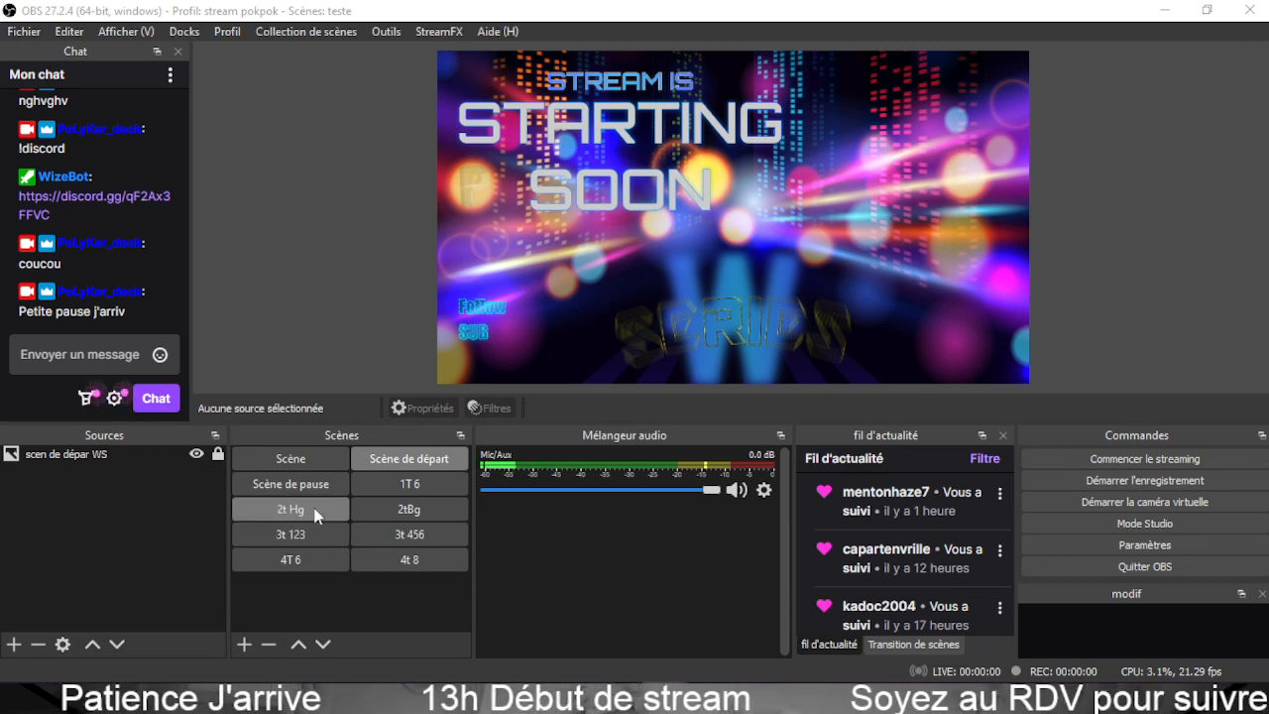
{"action": "left_click", "coordinate": [354, 491]}
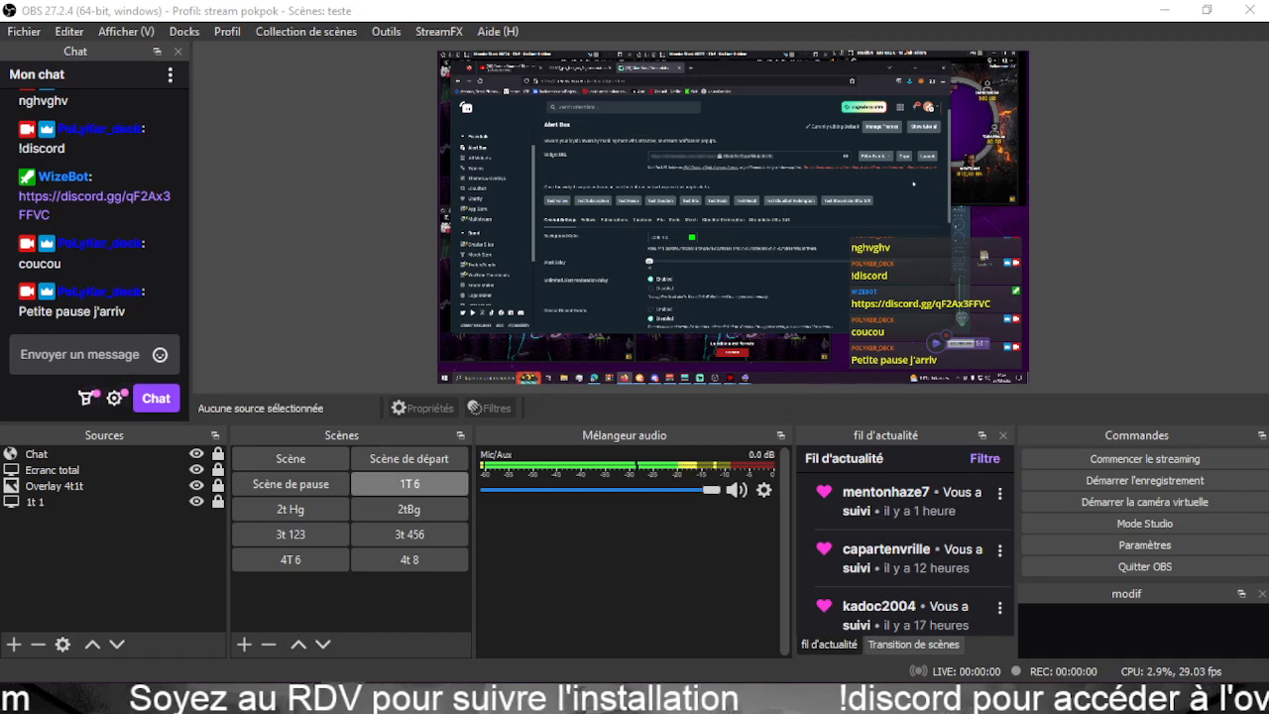
Copy the Alert Box widget URL in the browser, accepting its notice, and minimize the browser window.
{"action": "left_click", "coordinate": [905, 157]}
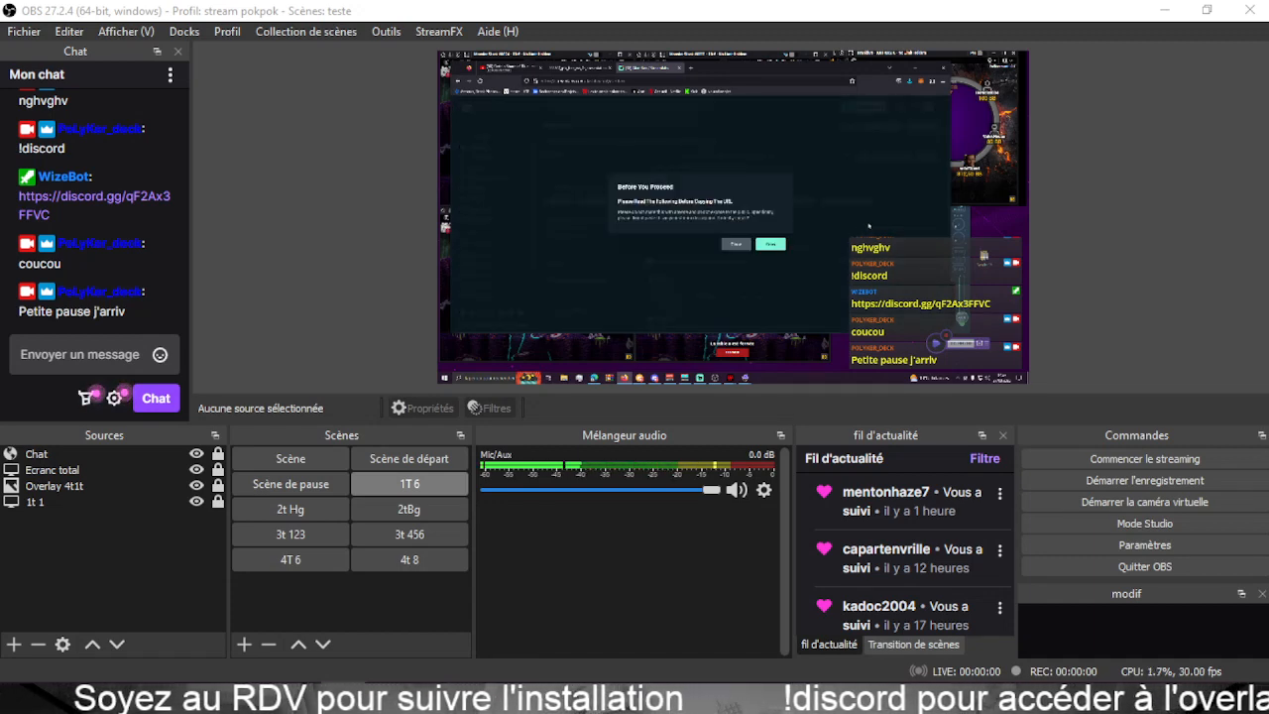
{"action": "left_click", "coordinate": [773, 243]}
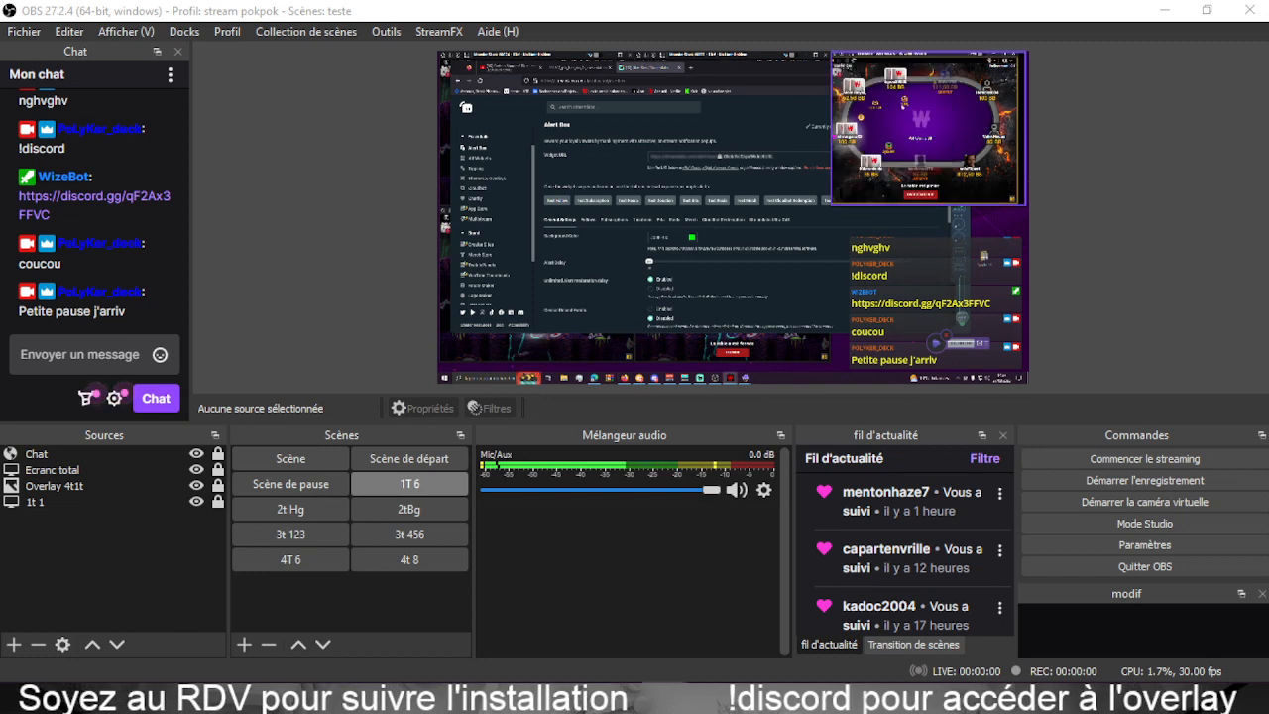
{"action": "left_click_drag", "start_coordinate": [813, 71], "coordinate": [809, 102]}
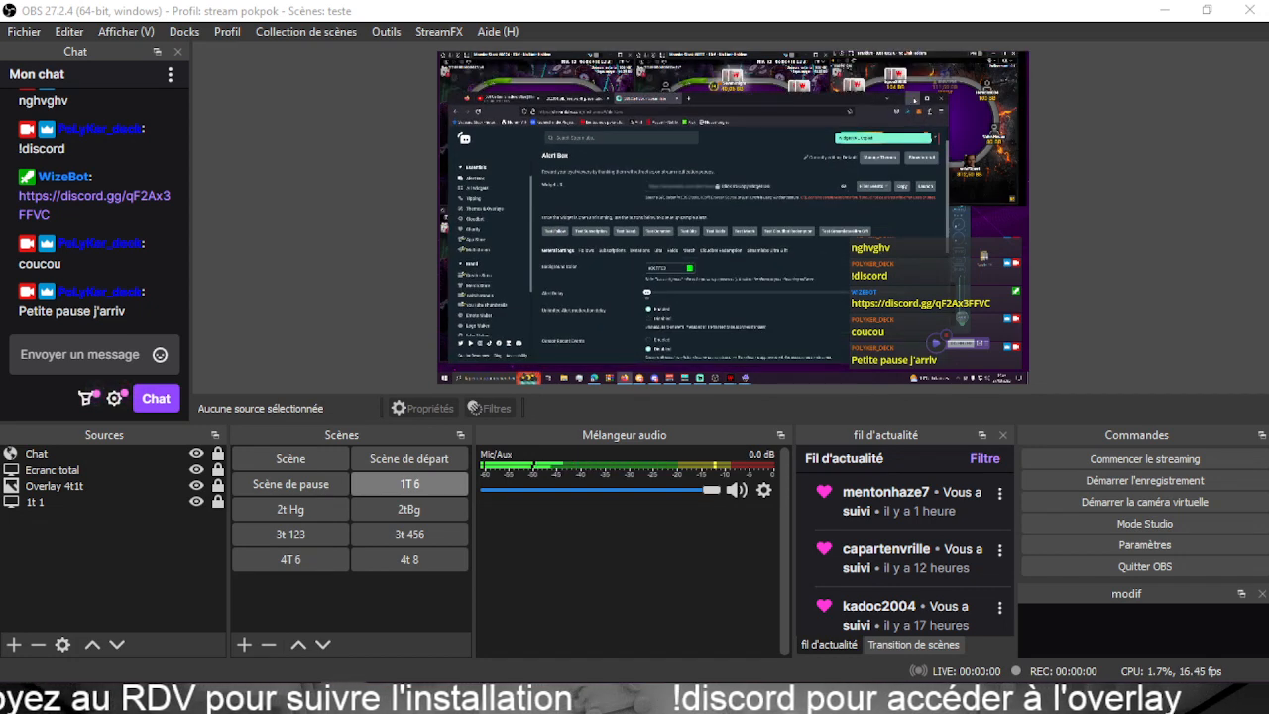
{"action": "left_click", "coordinate": [915, 100]}
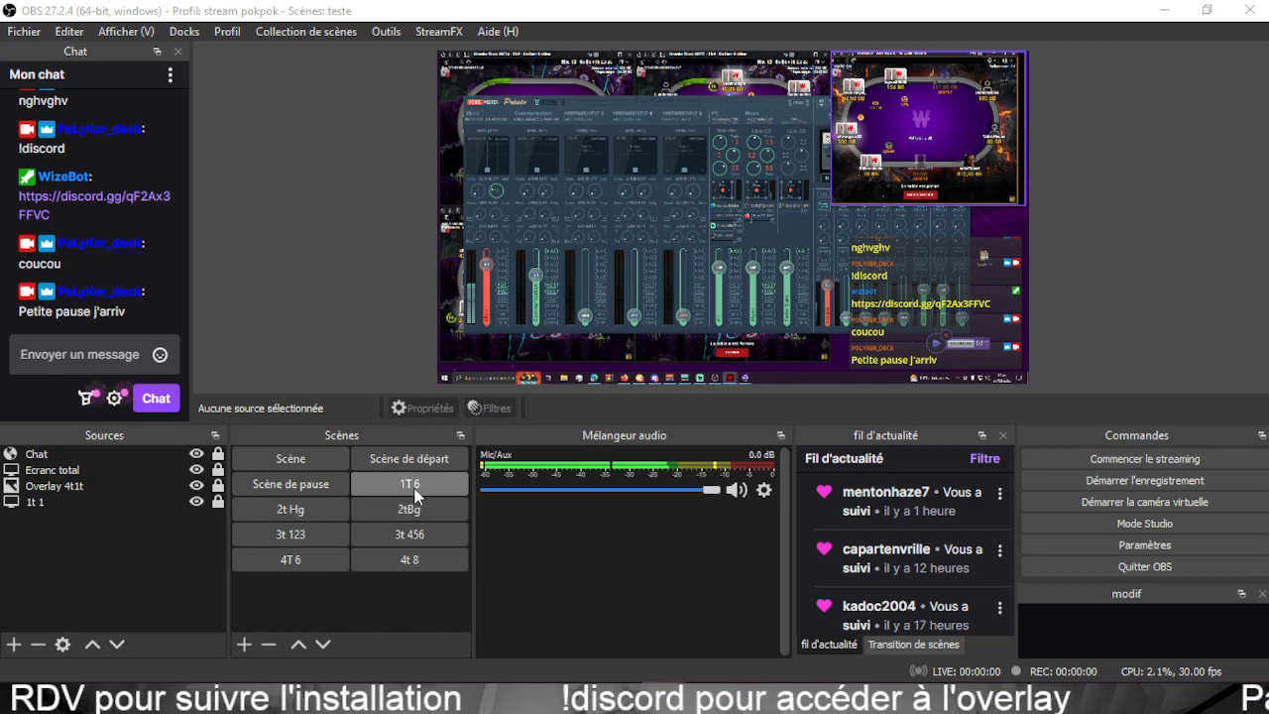
Switch to Scène de pause and add a new visible browser source named "Alerte".
{"action": "left_click", "coordinate": [414, 462]}
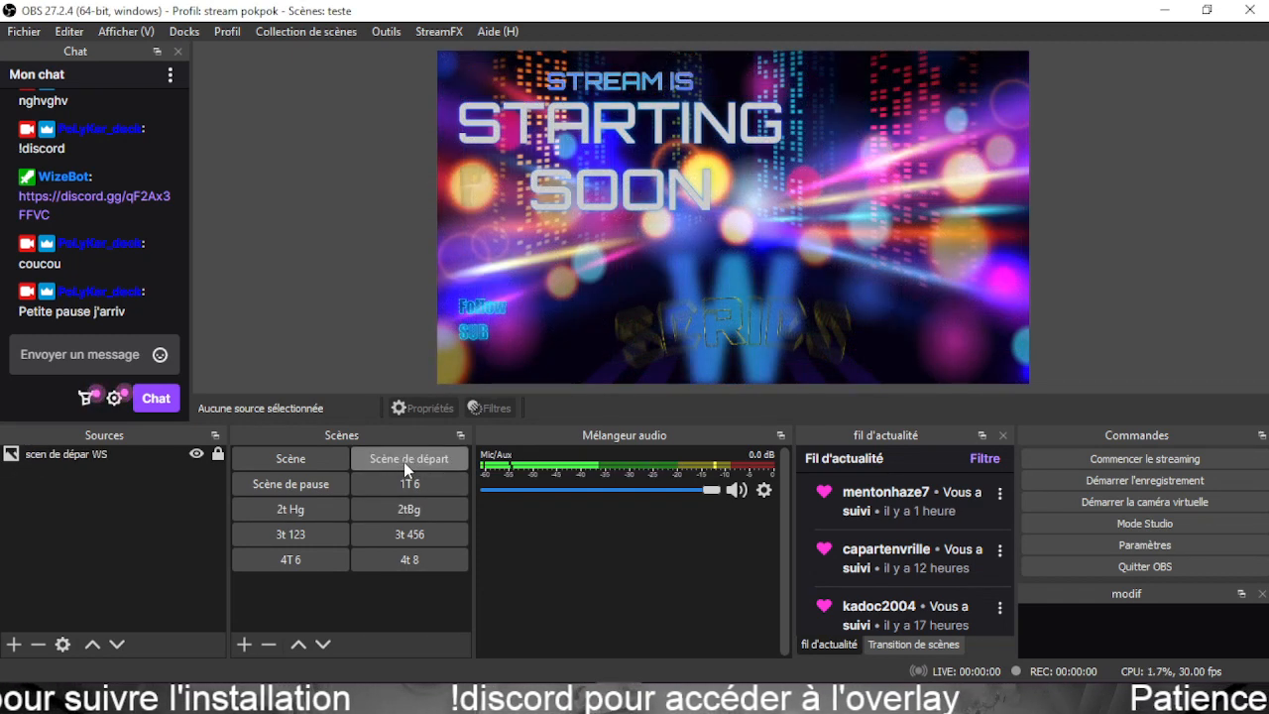
{"action": "left_click", "coordinate": [15, 647]}
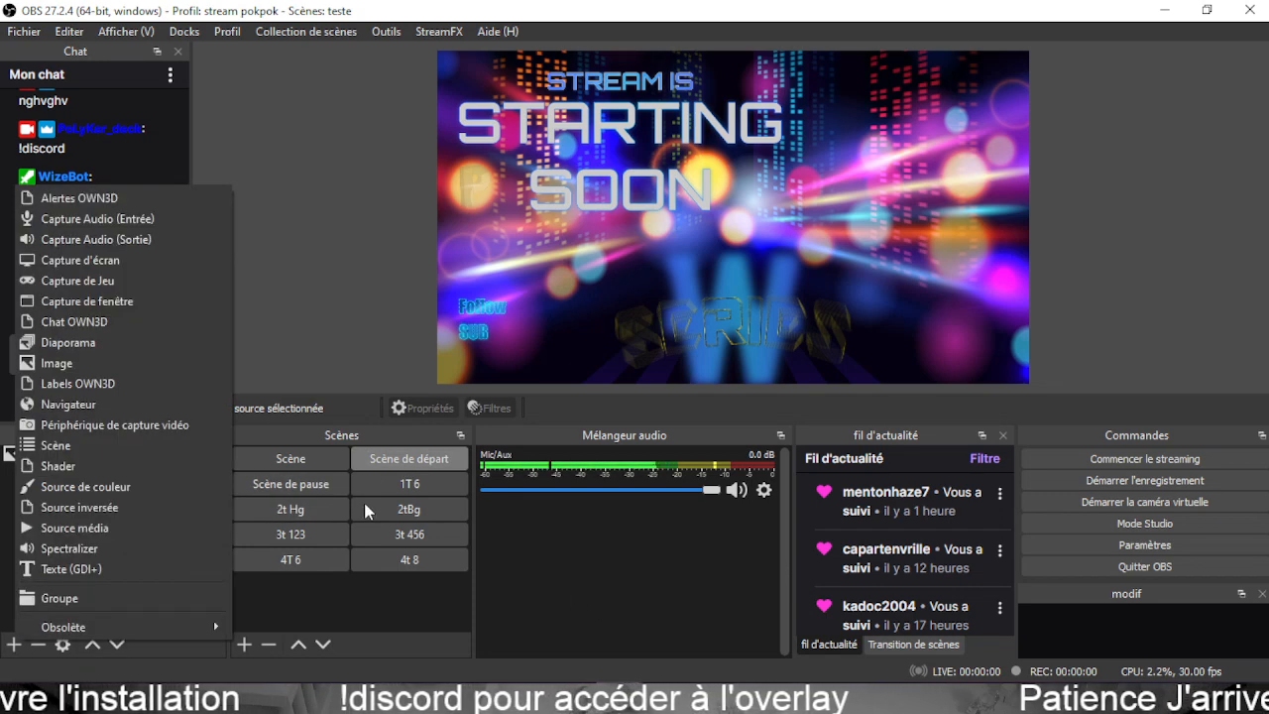
{"action": "left_click", "coordinate": [321, 486]}
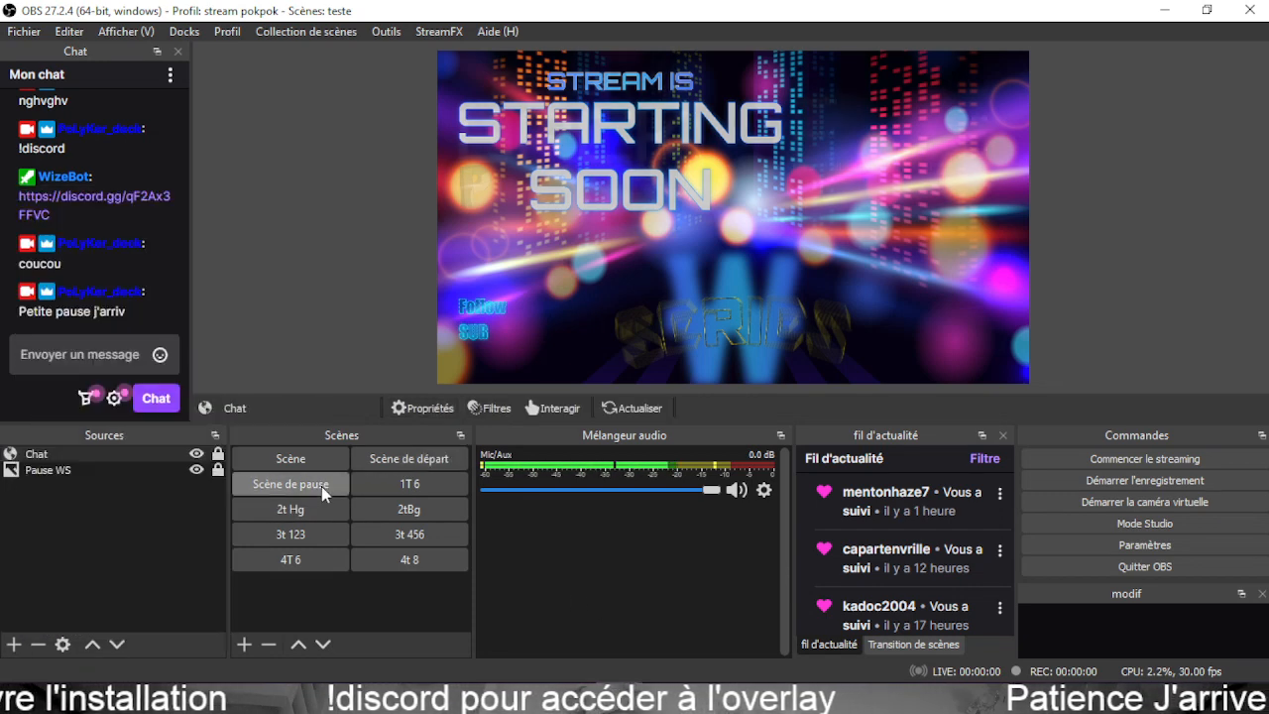
{"action": "left_click", "coordinate": [13, 644]}
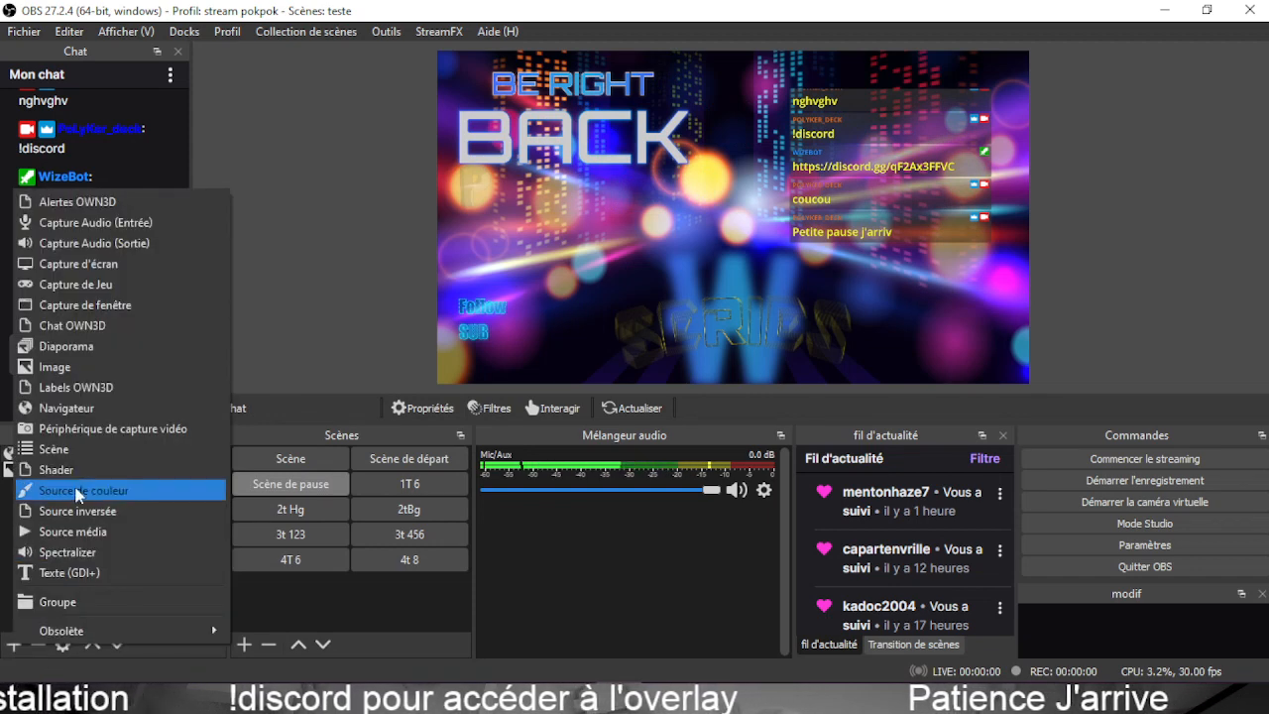
{"action": "left_click", "coordinate": [80, 408]}
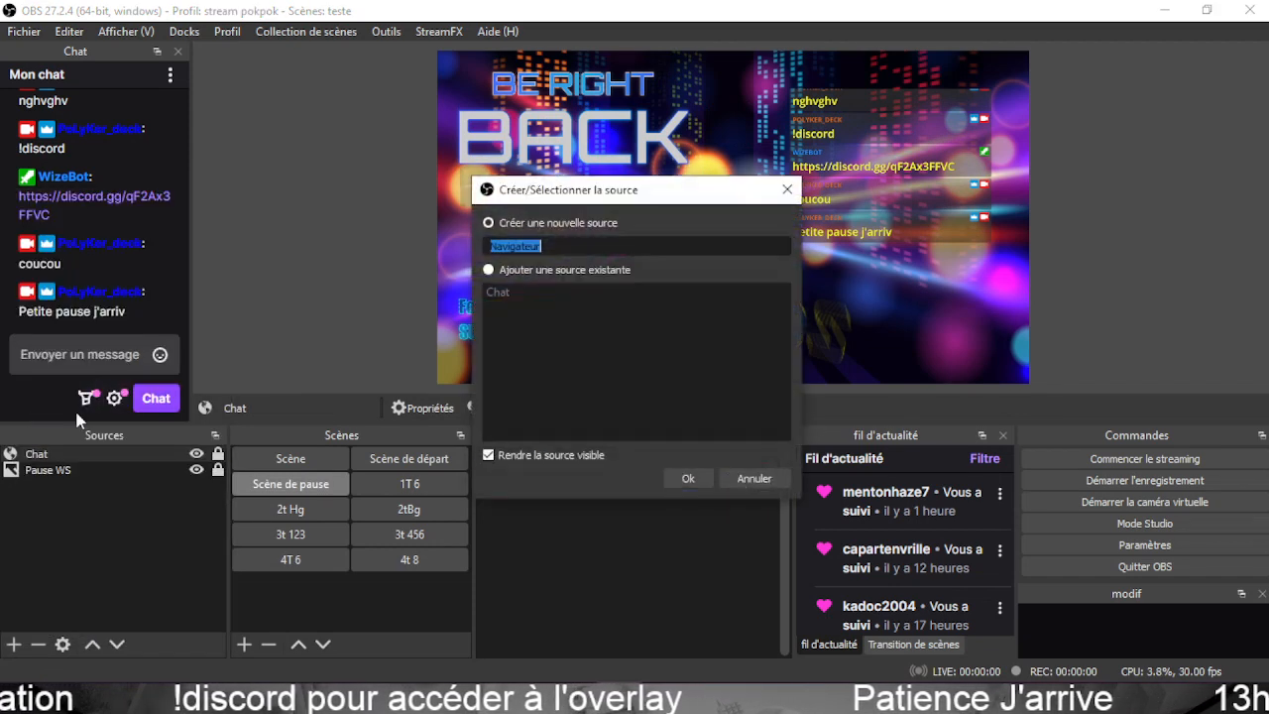
{"action": "type", "text": "Alerte"}
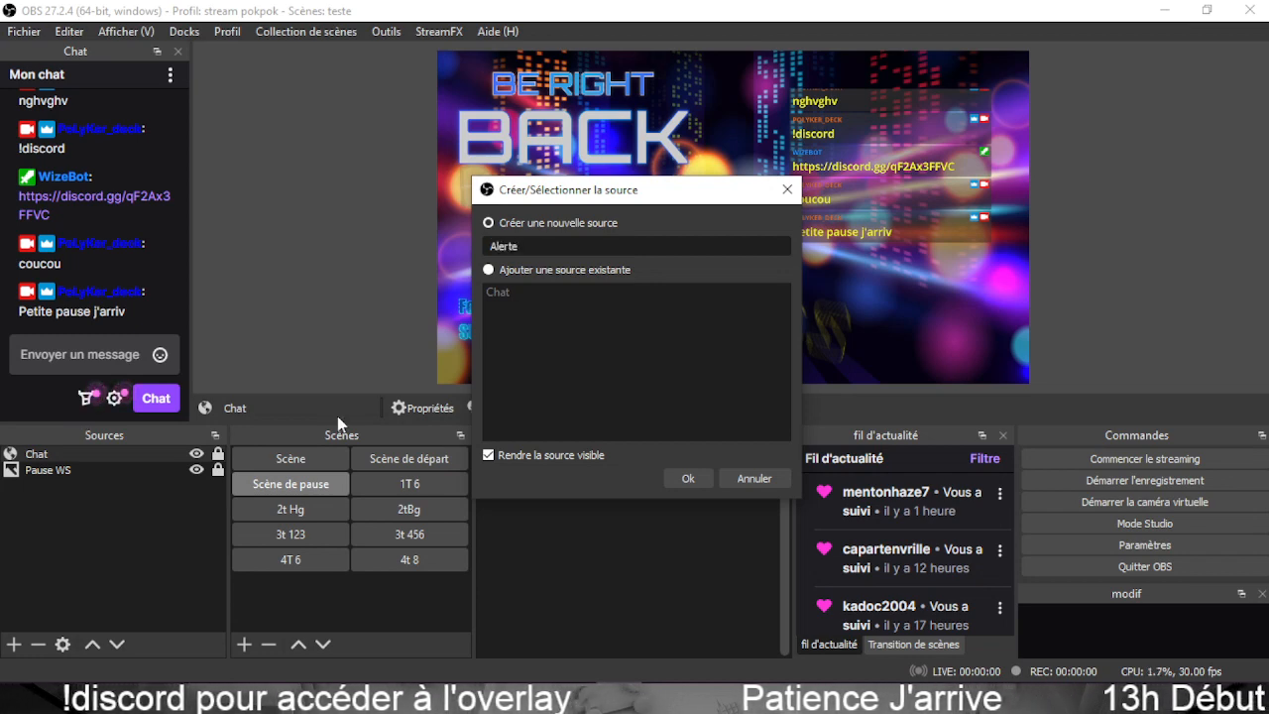
{"action": "left_click", "coordinate": [694, 478]}
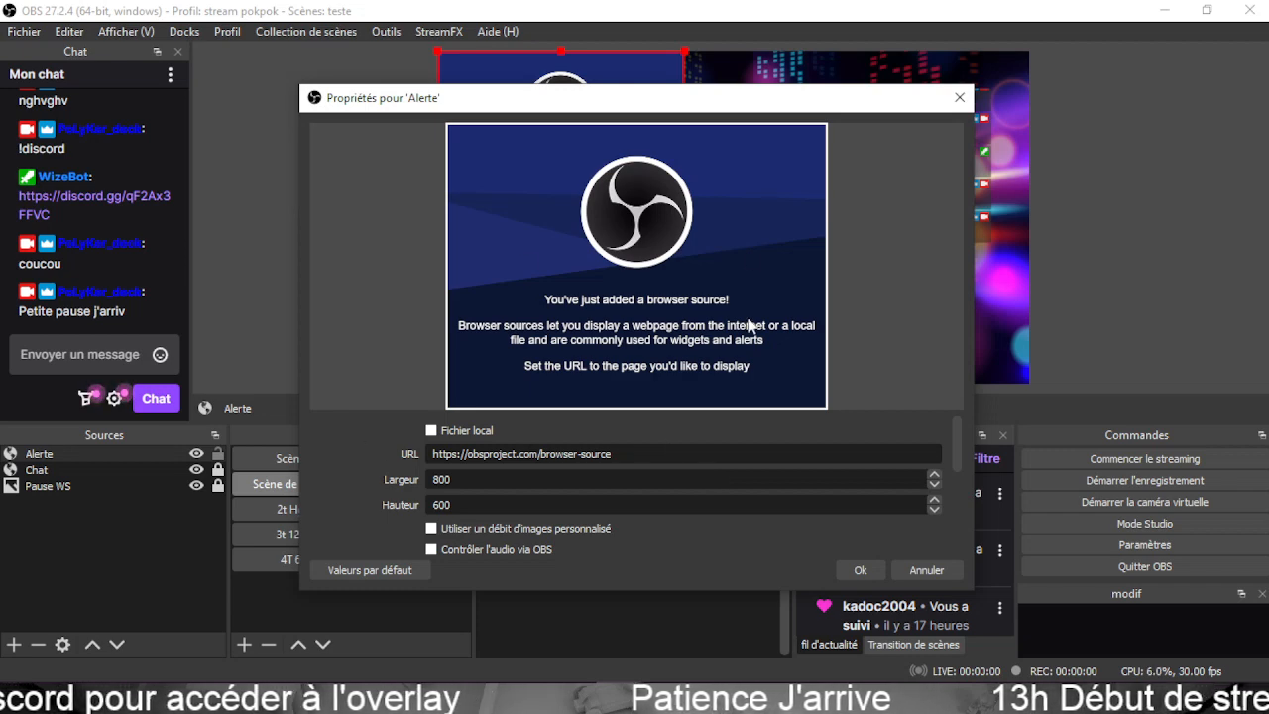
Apply the copied Alert Box URL to the Alerte source off-screen and place Alerte at the bottom centre of the canvas.
{"action": "left_click_drag", "start_coordinate": [698, 104], "coordinate": [0, 119]}
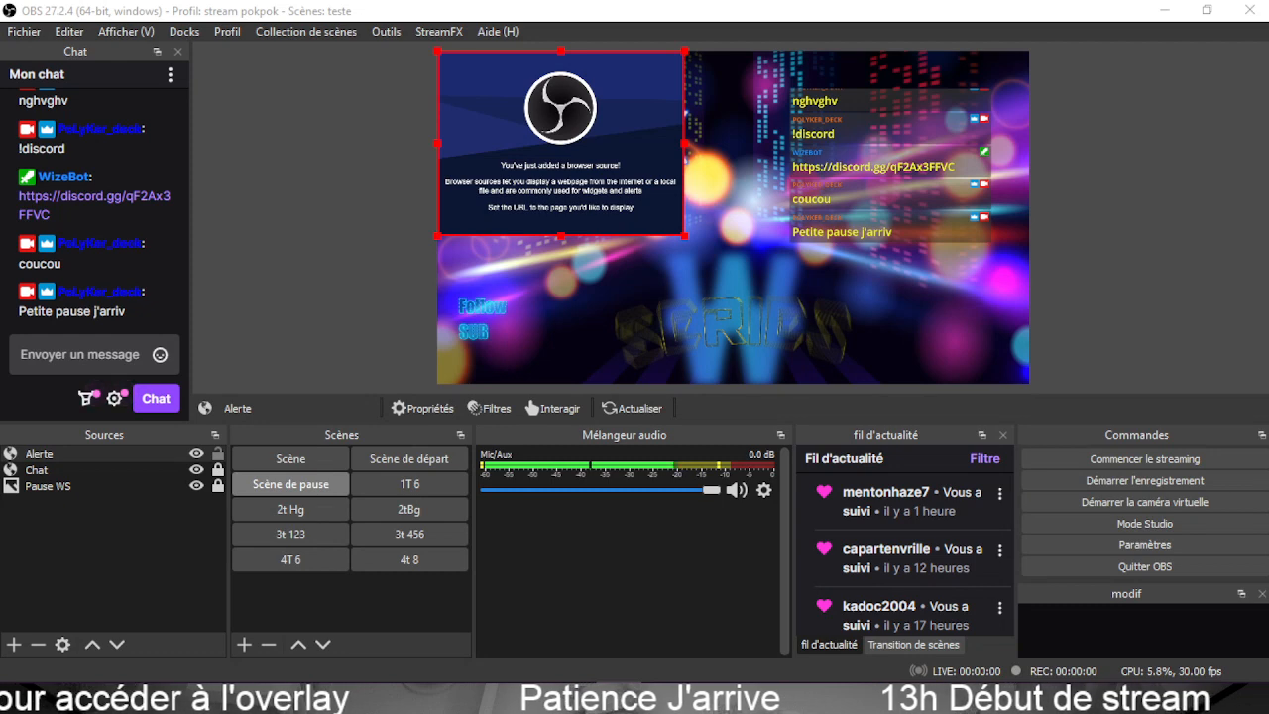
{"action": "left_click_drag", "start_coordinate": [0, 109], "coordinate": [0, 109]}
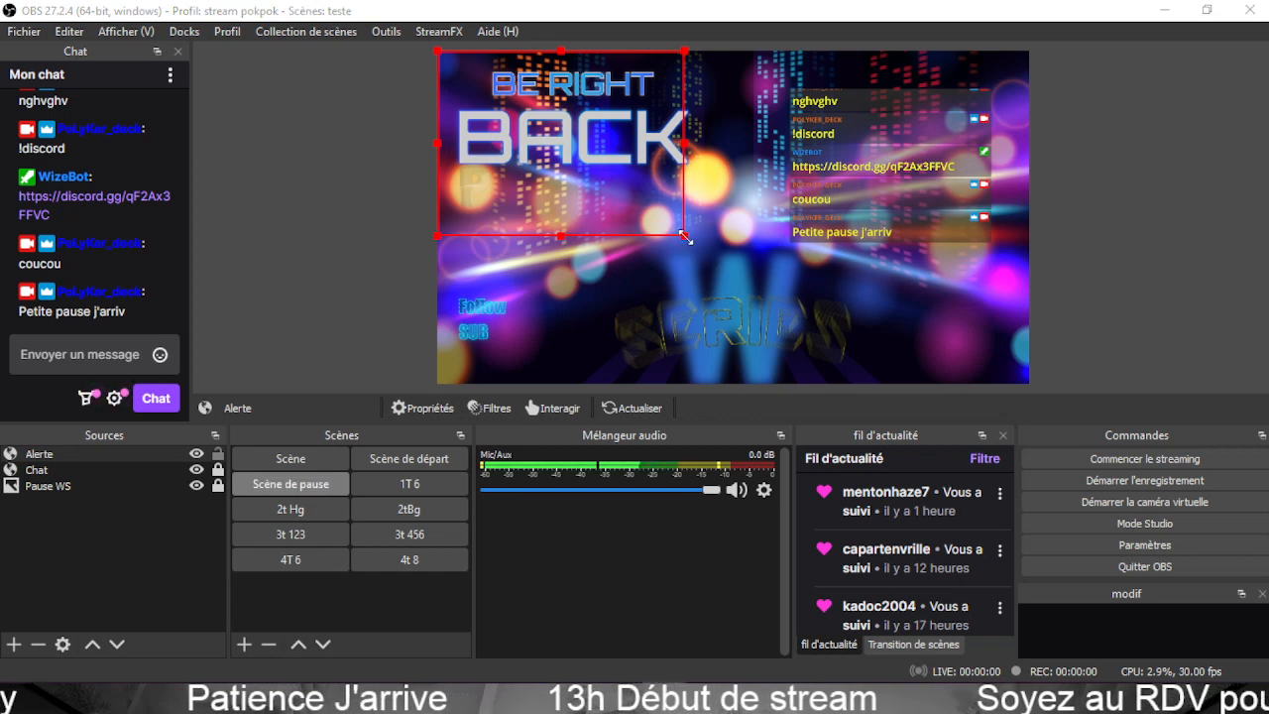
{"action": "left_click_drag", "start_coordinate": [564, 93], "coordinate": [730, 236]}
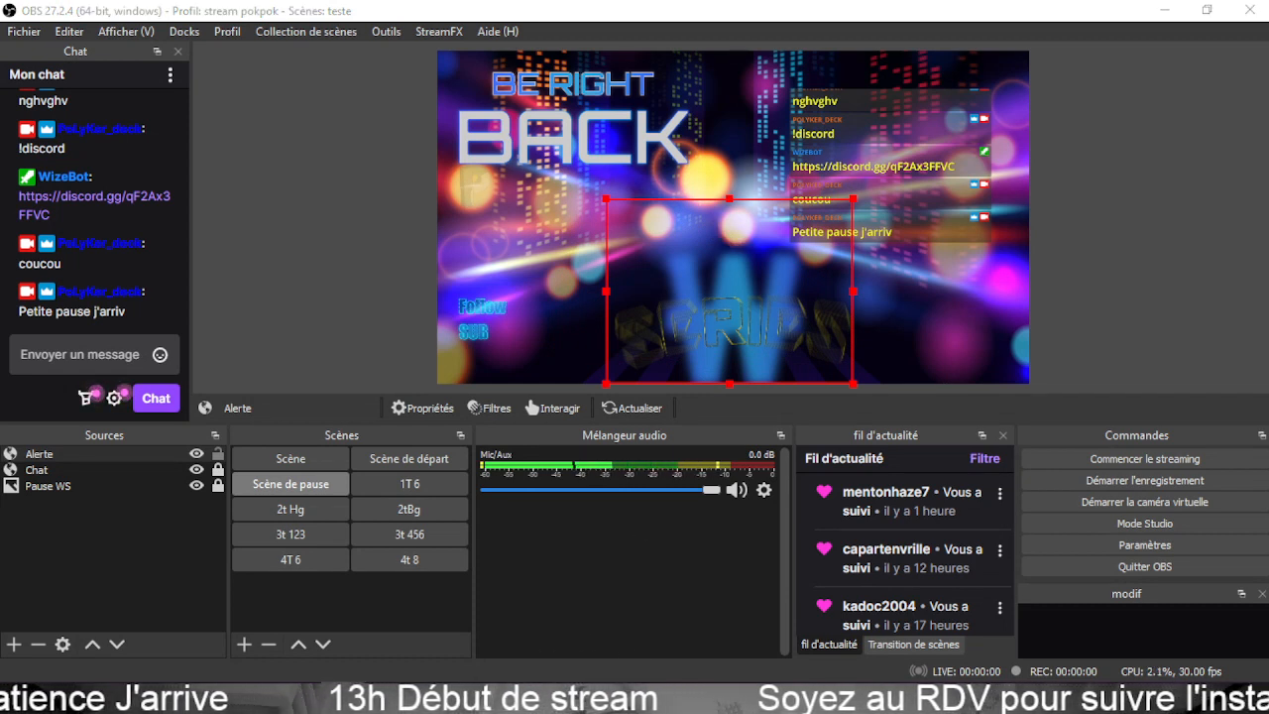
Bring the Streamlabs Alert Box page onto this screen, queue a sample follow alert, and move the browser off-screen again.
{"action": "left_click_drag", "start_coordinate": [0, 100], "coordinate": [267, 61]}
{"action": "left_click_drag", "start_coordinate": [0, 357], "coordinate": [2, 357]}
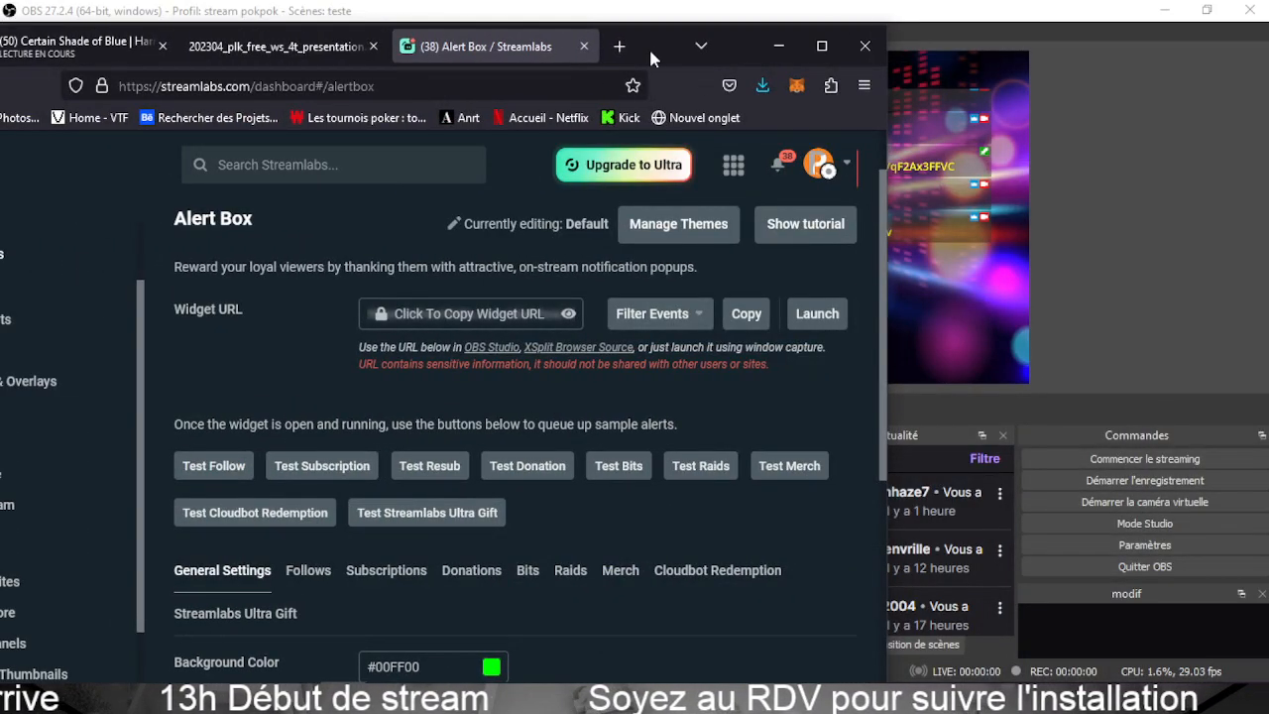
{"action": "left_click_drag", "start_coordinate": [659, 41], "coordinate": [786, 19]}
{"action": "left_click", "coordinate": [350, 447]}
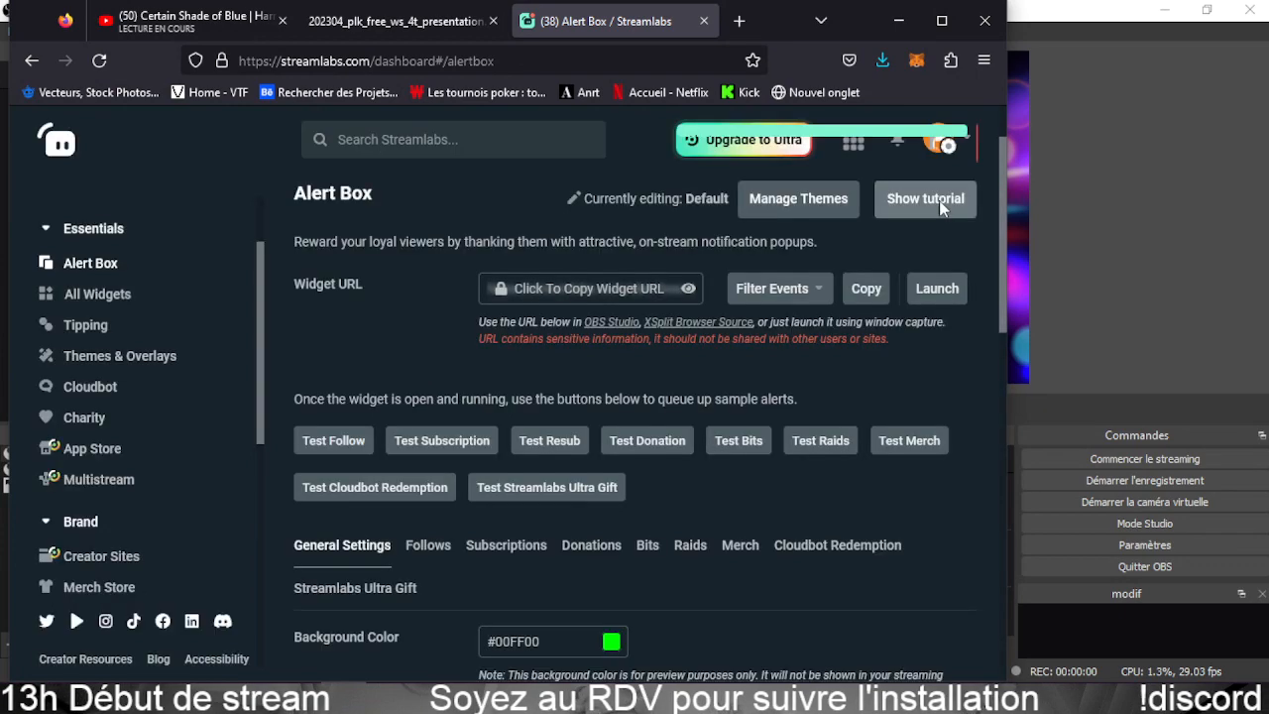
{"action": "left_click_drag", "start_coordinate": [781, 35], "coordinate": [0, 10]}
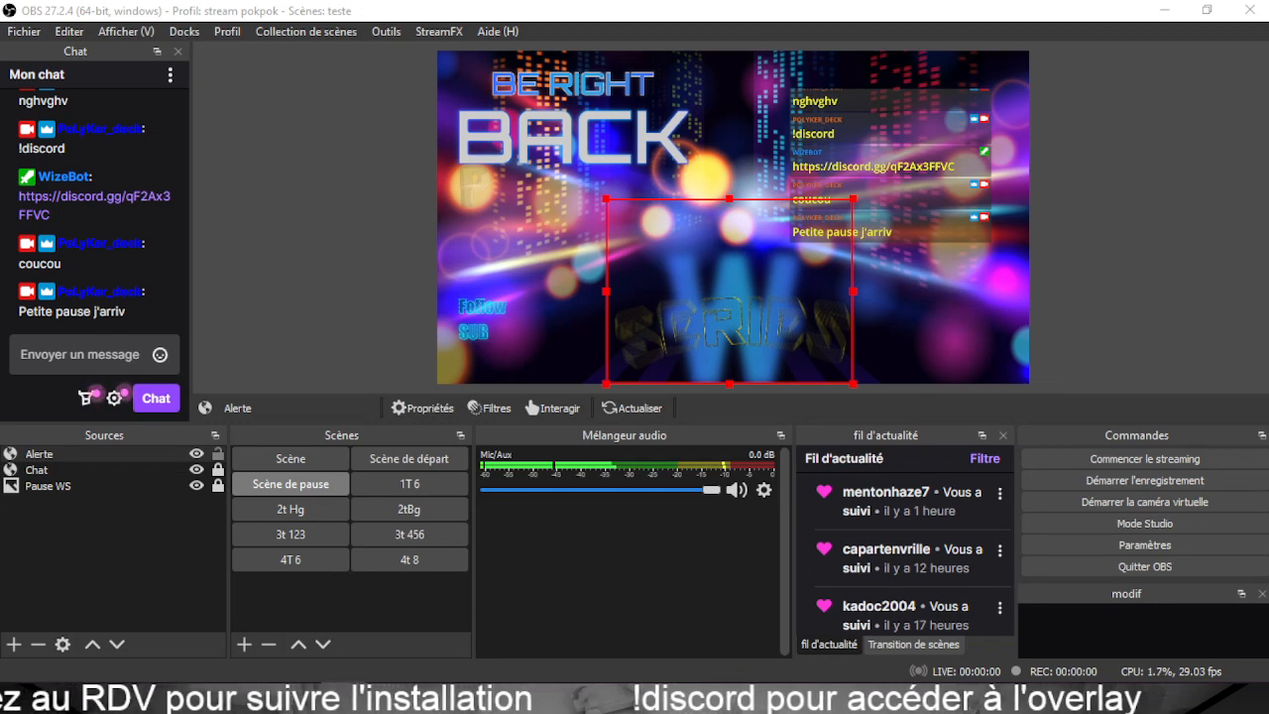
{"action": "left_click_drag", "start_coordinate": [0, 28], "coordinate": [859, 12]}
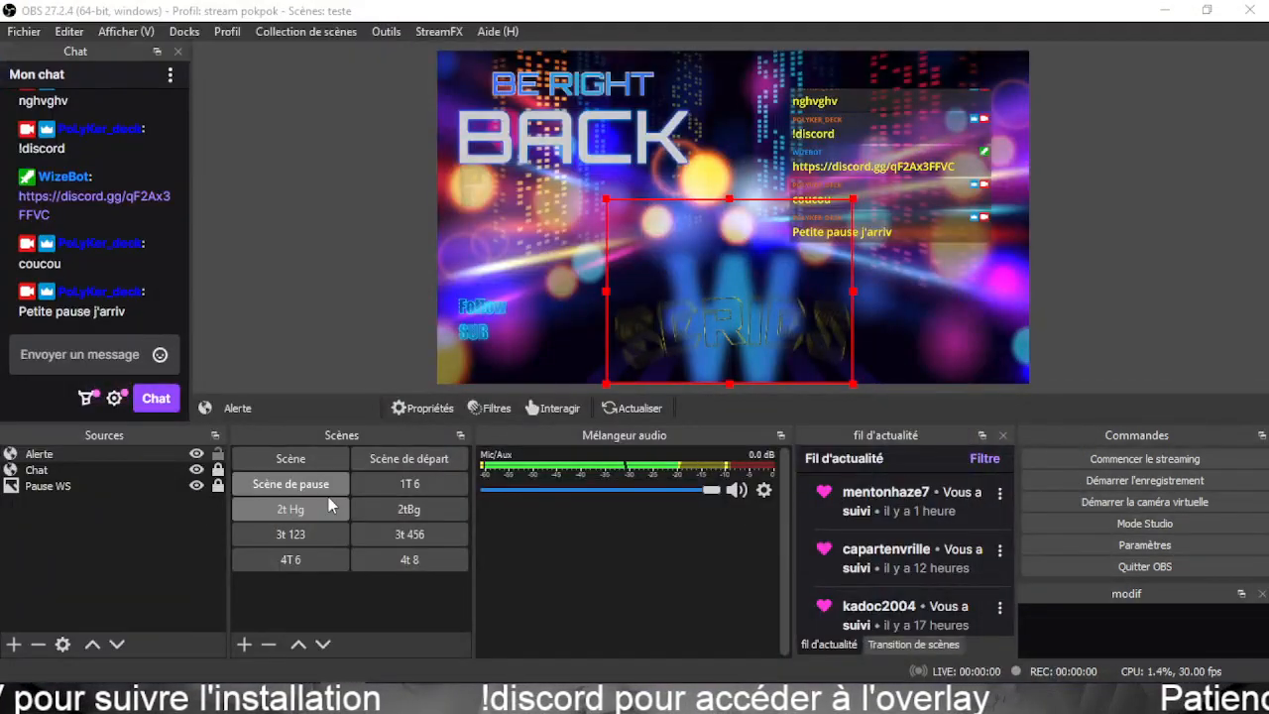
Show Scène, Scène de pause and scene 2t Hg in turn, ending on scene 1T 6.
{"action": "left_click", "coordinate": [395, 493]}
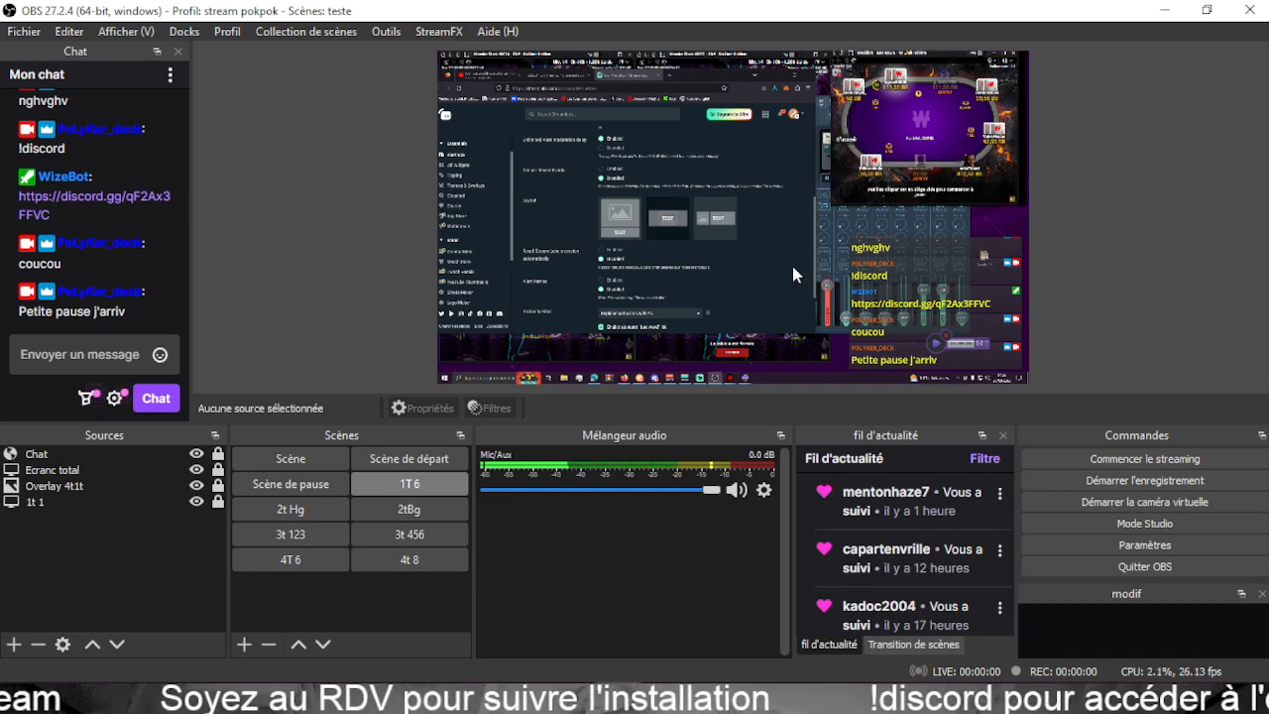
{"action": "left_click", "coordinate": [317, 462]}
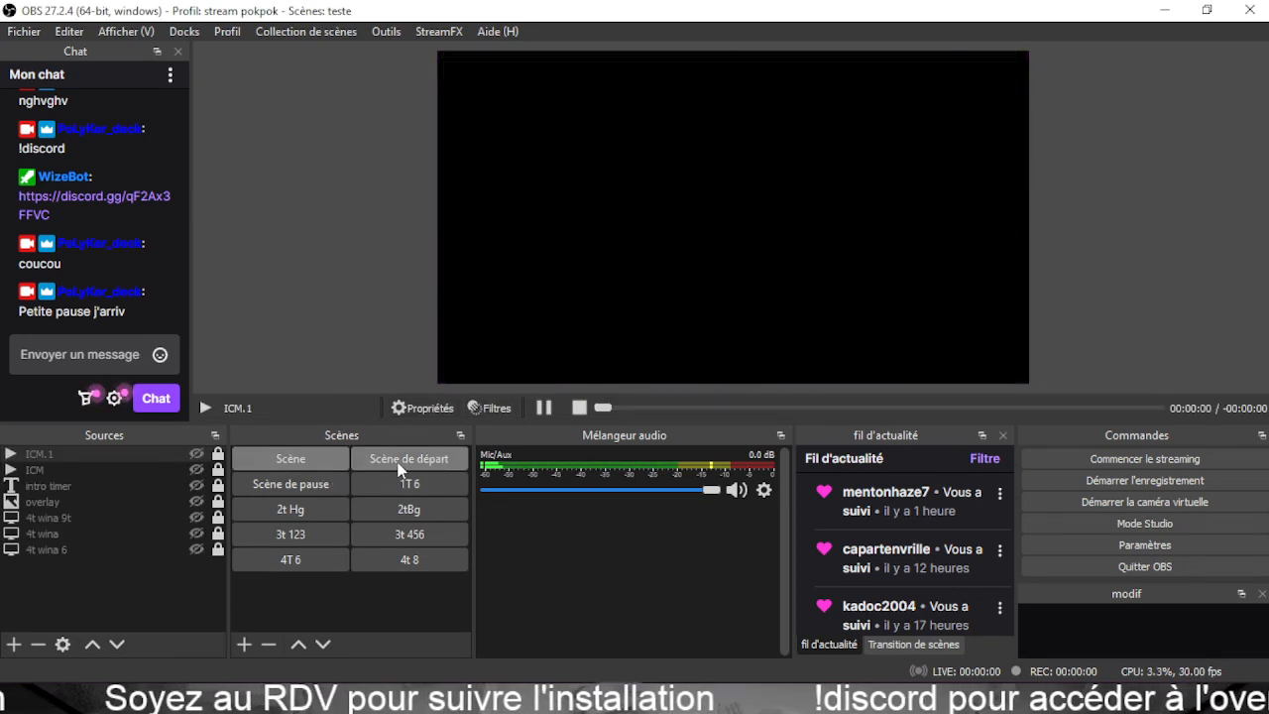
{"action": "left_click", "coordinate": [392, 481]}
{"action": "left_click", "coordinate": [290, 484]}
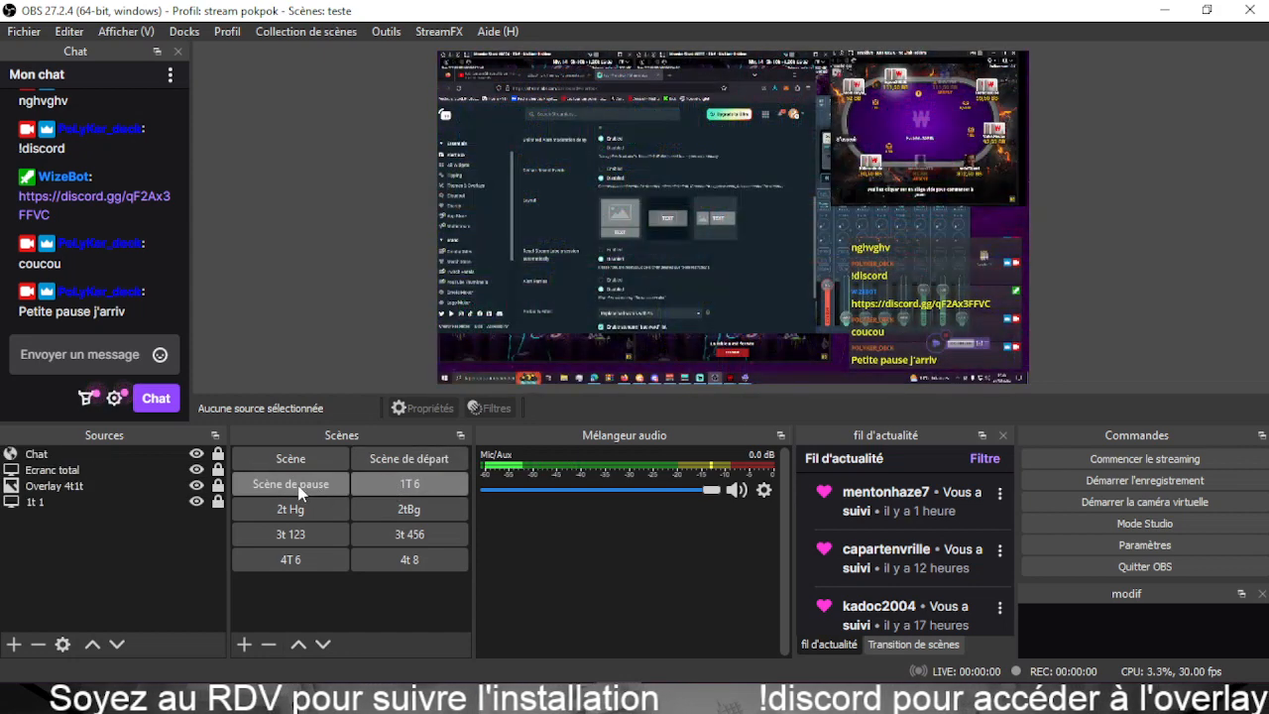
{"action": "left_click", "coordinate": [309, 505]}
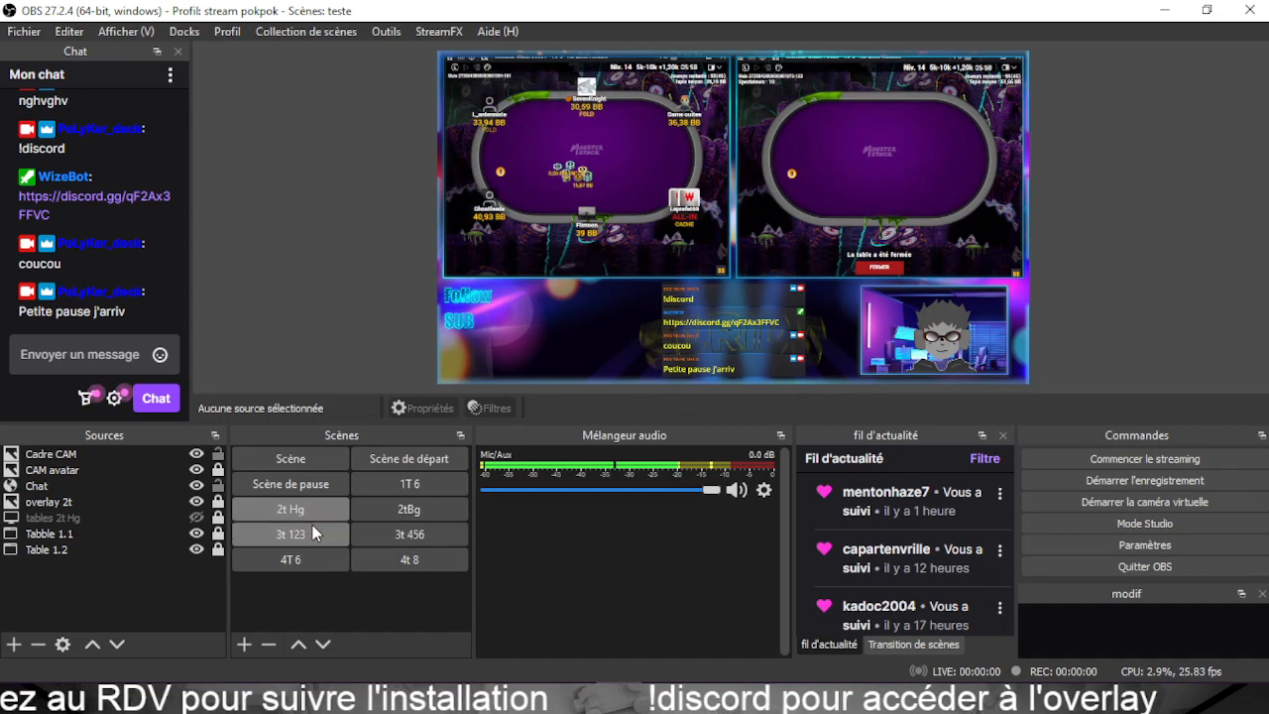
{"action": "left_click", "coordinate": [407, 486]}
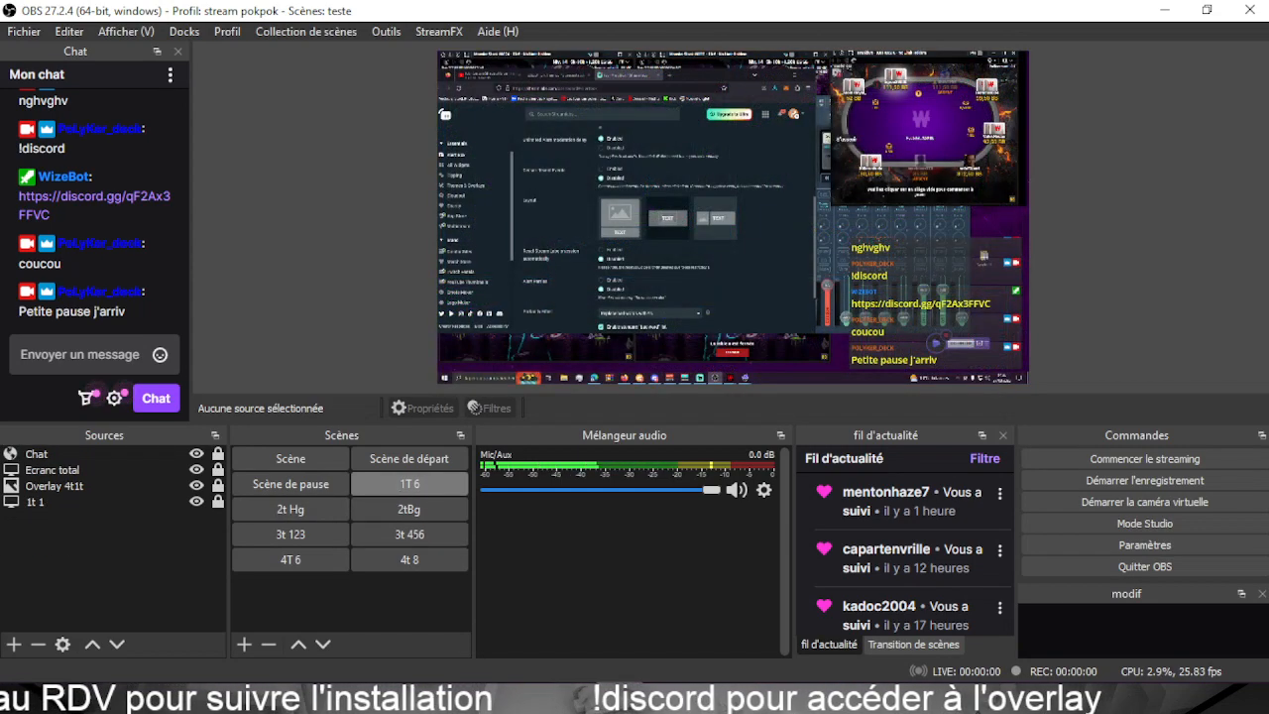
Switch to Discord on the captured screen and look through the channel of questions for the next Monday stream.
{"action": "left_click", "coordinate": [466, 700]}
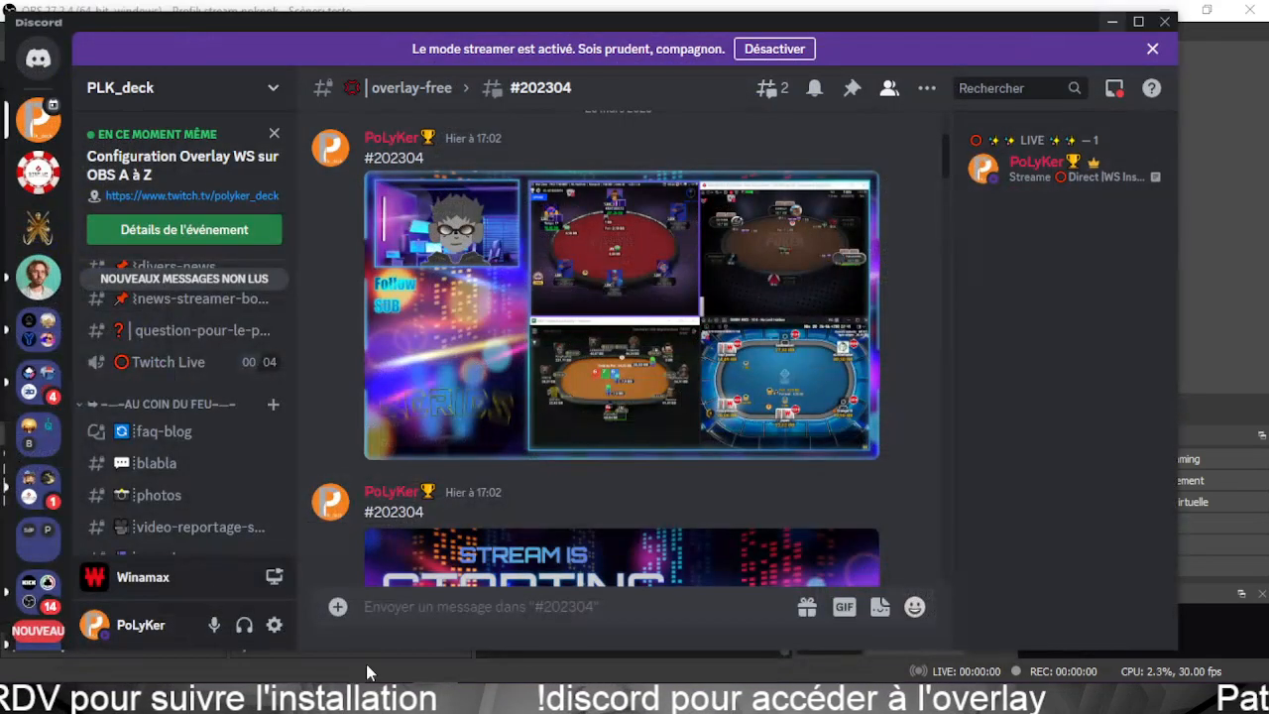
{"action": "left_click_drag", "start_coordinate": [577, 26], "coordinate": [0, 40]}
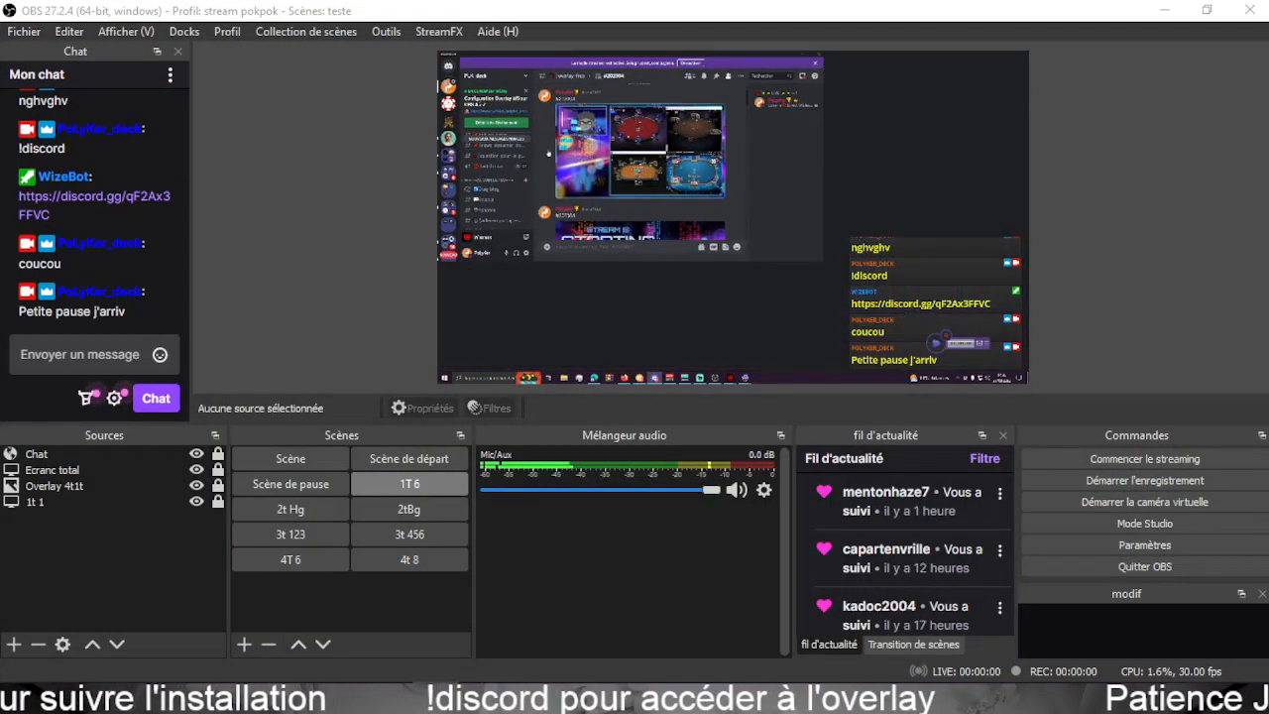
{"action": "scroll", "coordinate": [497, 206], "scroll_direction": "up", "scroll_amount": 2}
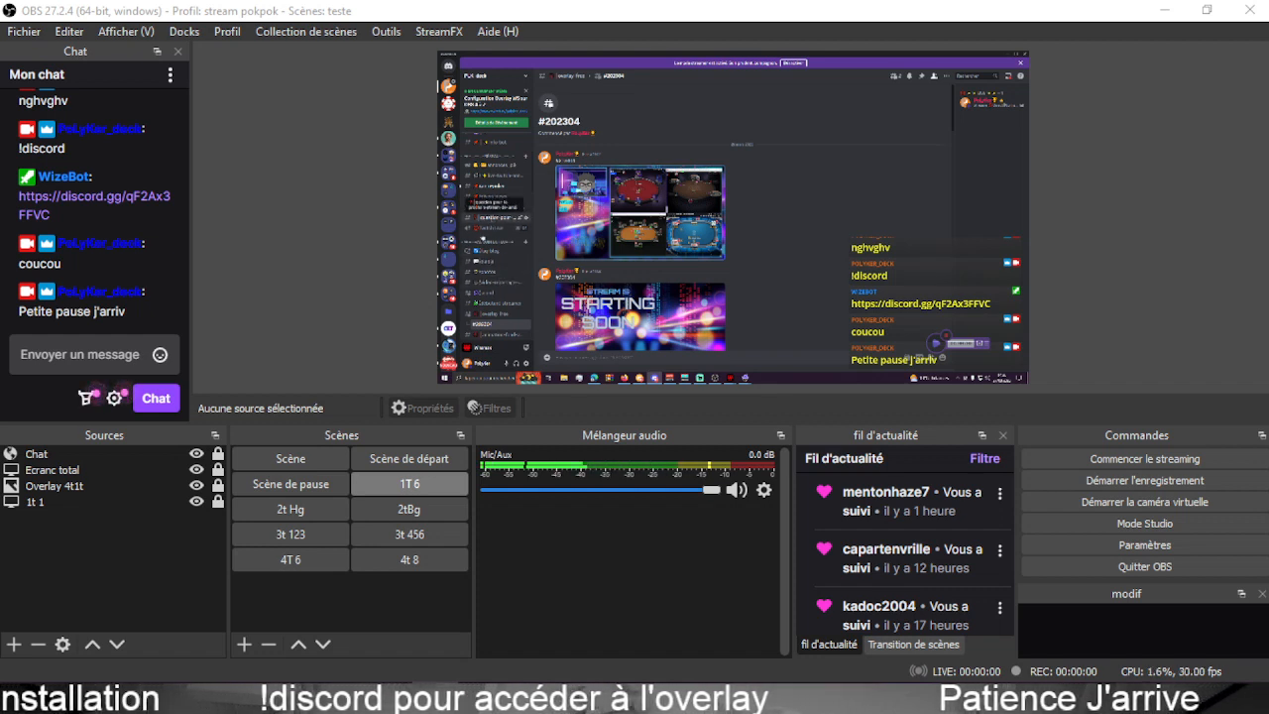
{"action": "left_click", "coordinate": [499, 217]}
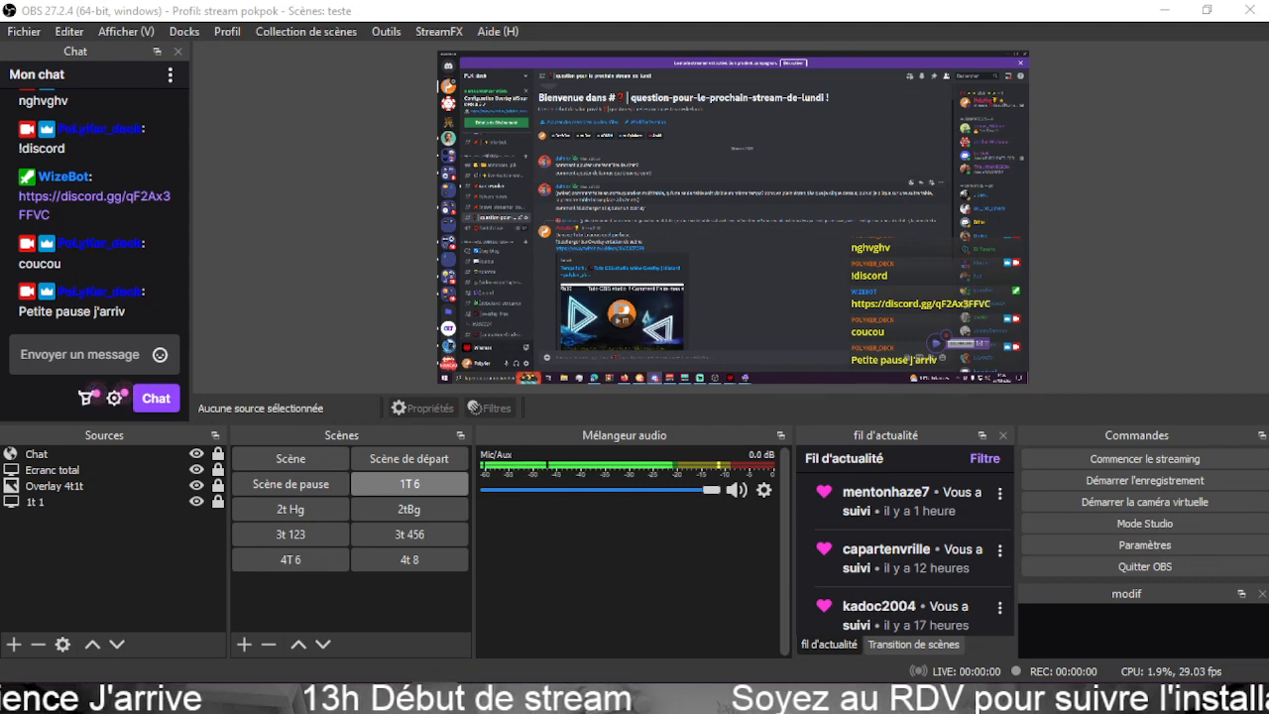
{"action": "scroll", "coordinate": [572, 222], "scroll_direction": "down", "scroll_amount": 1}
{"action": "scroll", "coordinate": [705, 209], "scroll_direction": "down", "scroll_amount": 3}
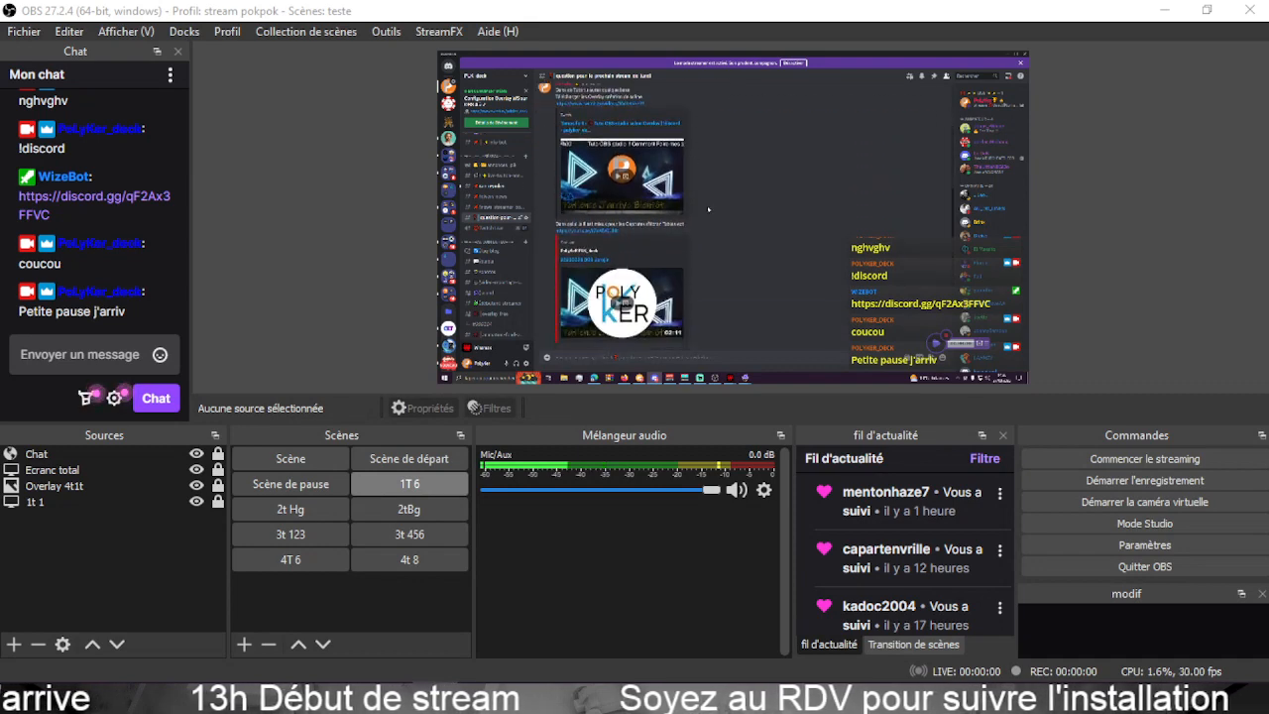
{"action": "scroll", "coordinate": [717, 210], "scroll_direction": "up", "scroll_amount": 5}
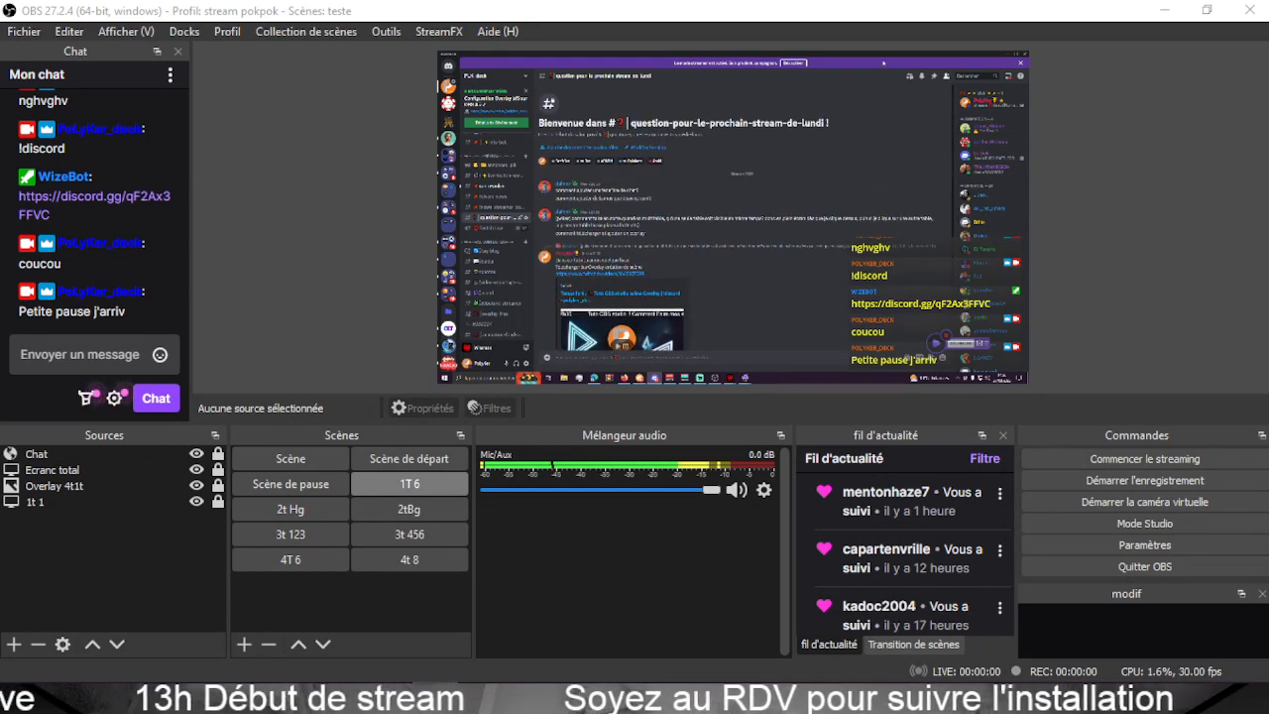
{"action": "left_click_drag", "start_coordinate": [859, 62], "coordinate": [652, 90]}
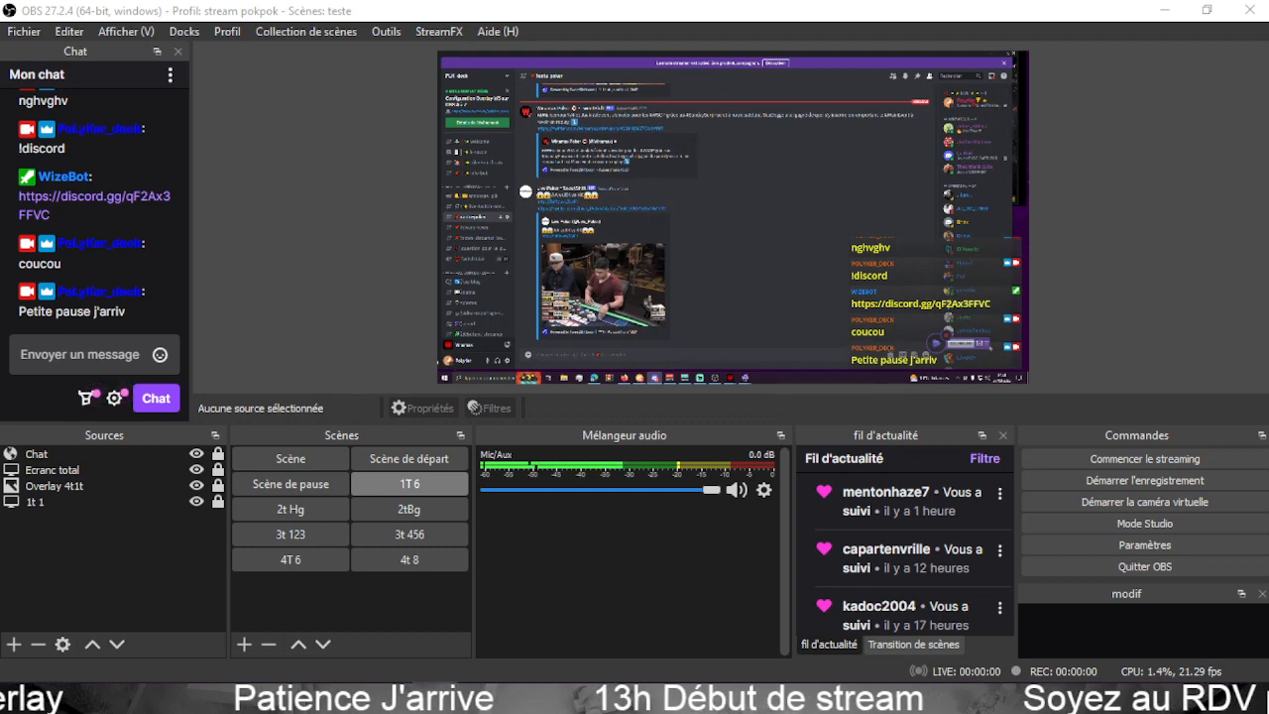
Show the Jurojin Layout Configuration window on the captured screen, reposition it, and return to Discord.
{"action": "mouse_move", "coordinate": [710, 699]}
{"action": "left_click", "coordinate": [643, 607]}
{"action": "left_click_drag", "start_coordinate": [494, 43], "coordinate": [0, 91]}
{"action": "left_click_drag", "start_coordinate": [675, 95], "coordinate": [626, 107]}
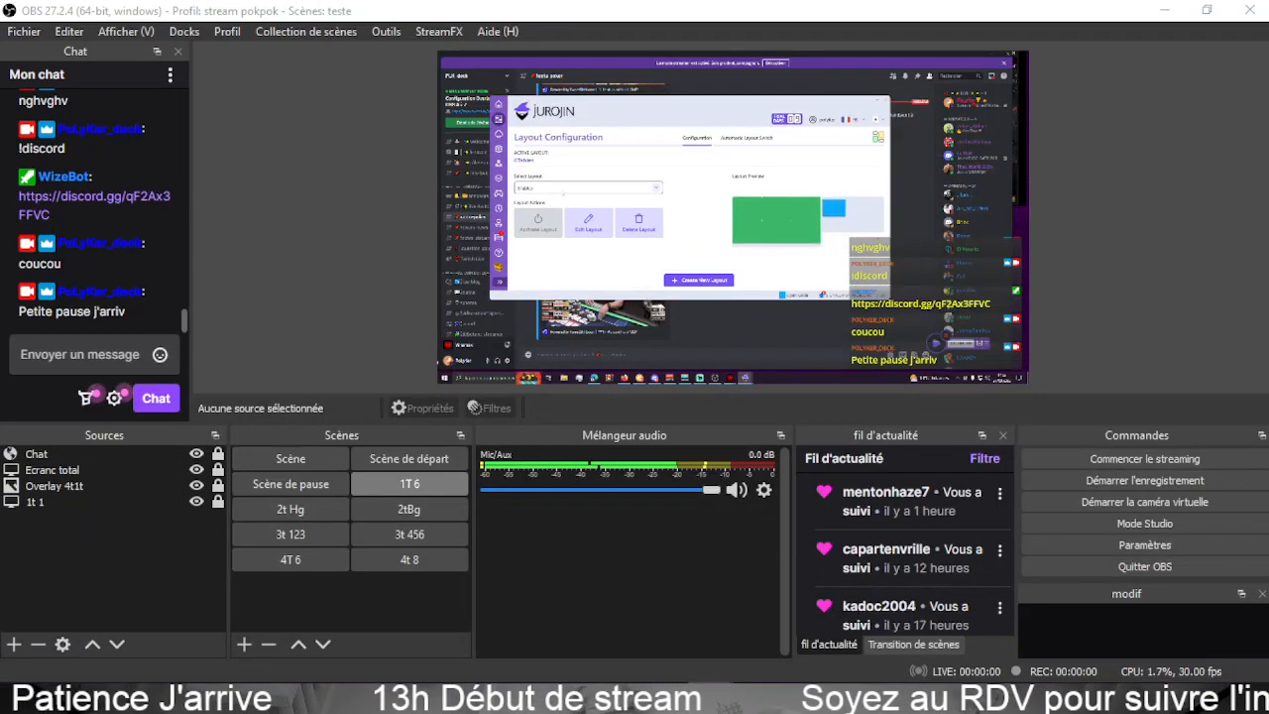
{"action": "left_click_drag", "start_coordinate": [757, 110], "coordinate": [807, 115]}
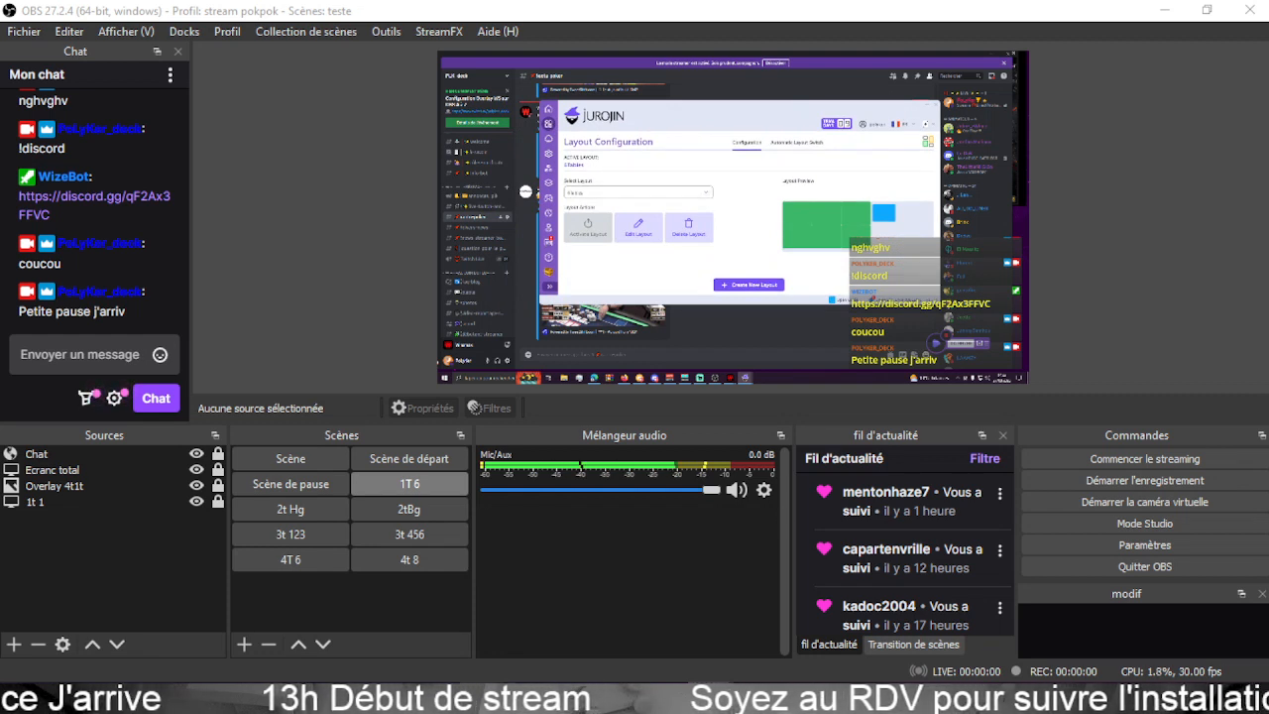
{"action": "left_click", "coordinate": [730, 334]}
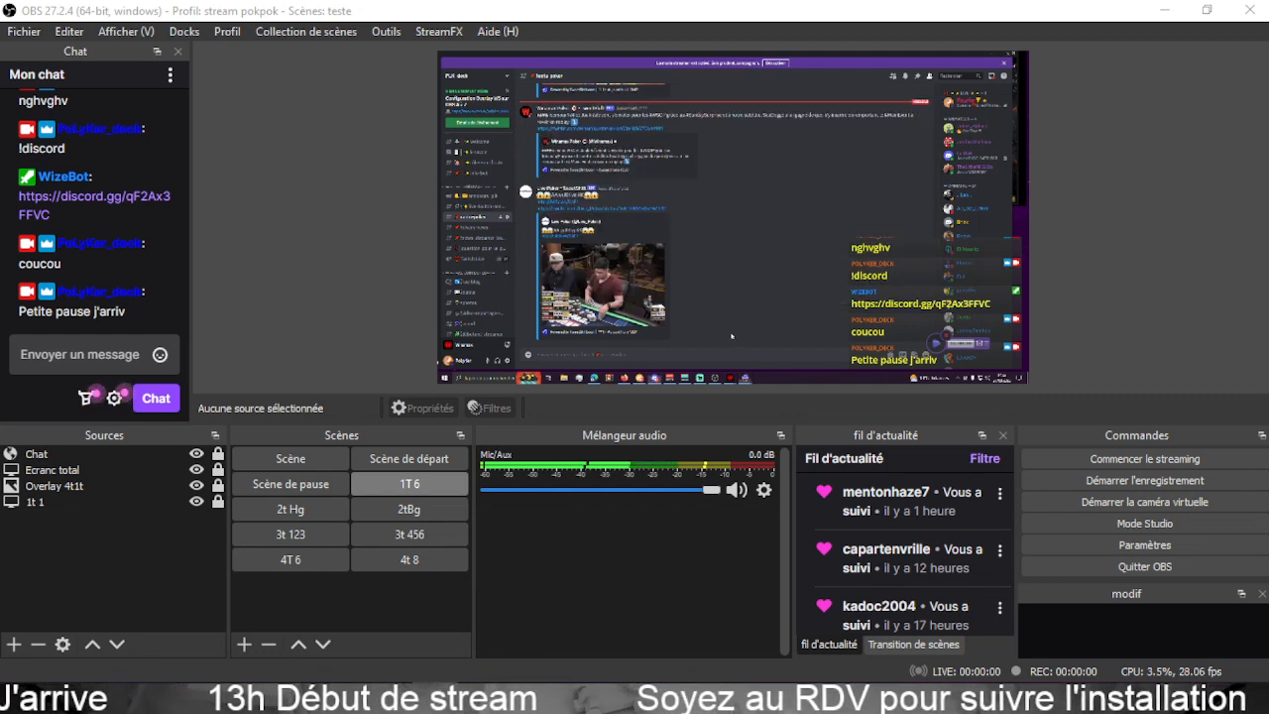
Open the #202304 thread under overlay-free in Discord and view the six-table layout image enlarged, closing it again.
{"action": "scroll", "coordinate": [498, 270], "scroll_direction": "down", "scroll_amount": 2}
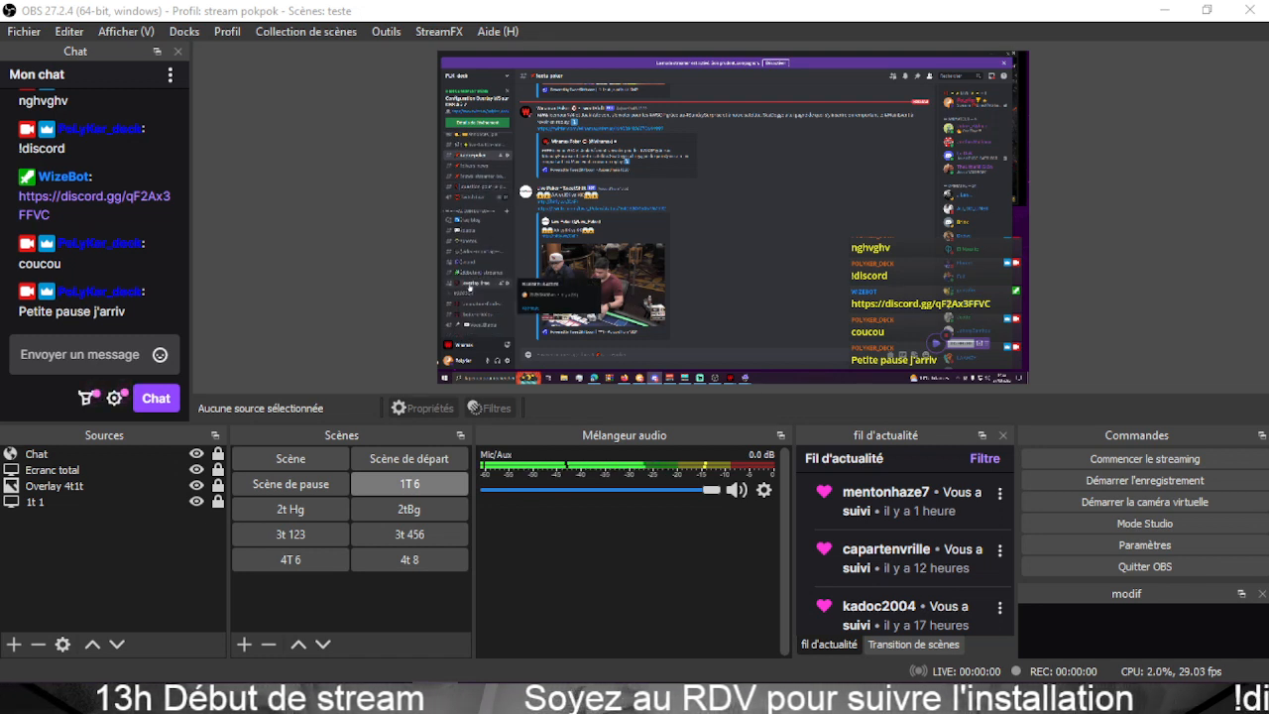
{"action": "left_click", "coordinate": [479, 285]}
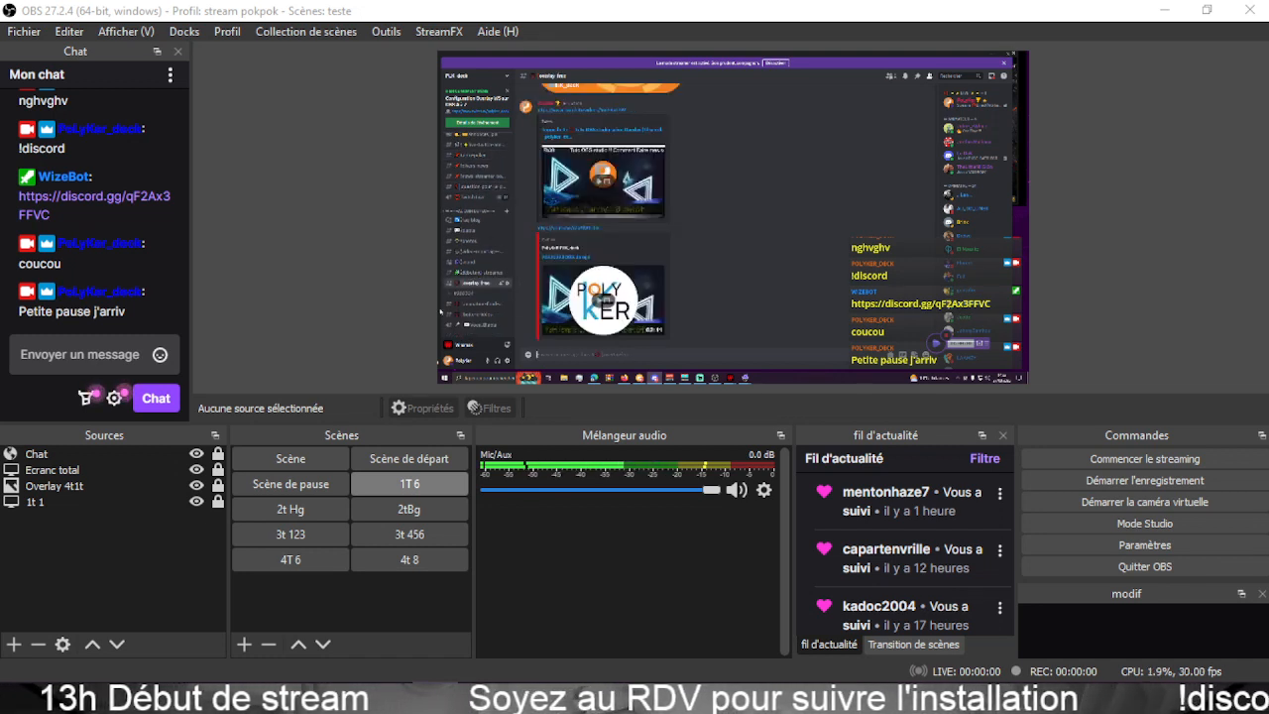
{"action": "left_click", "coordinate": [466, 294]}
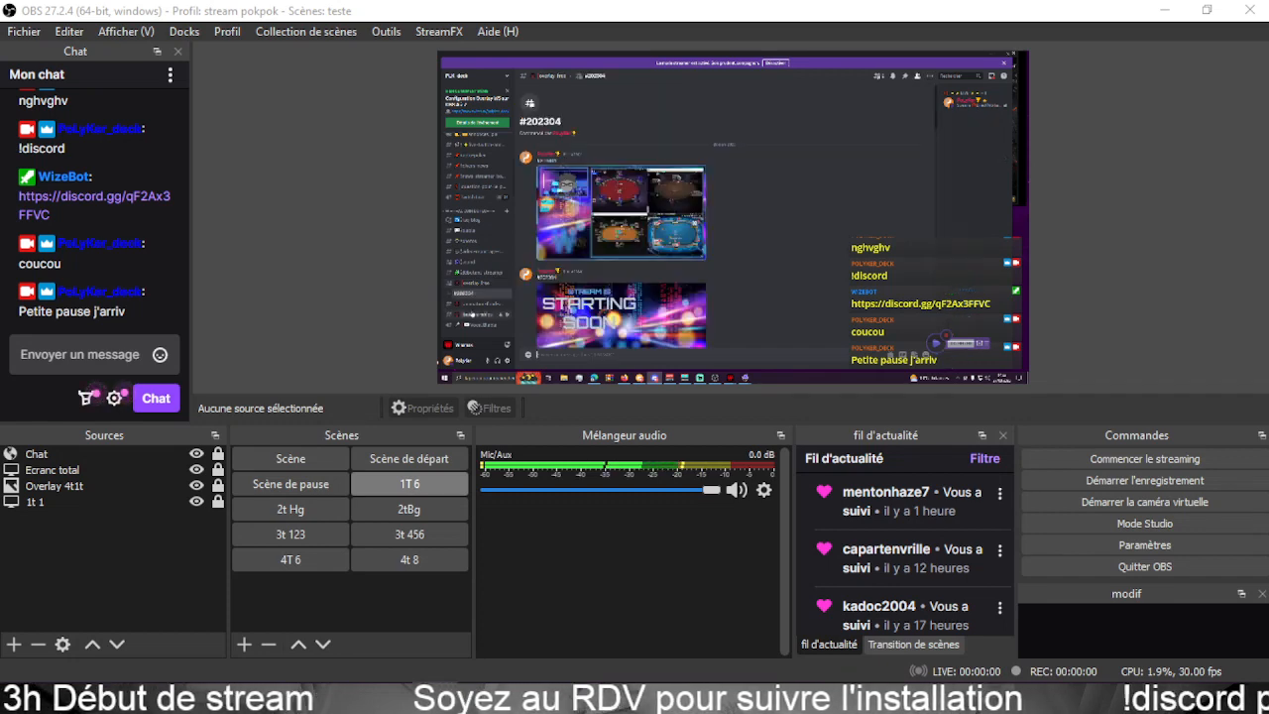
{"action": "scroll", "coordinate": [635, 258], "scroll_direction": "down", "scroll_amount": 10}
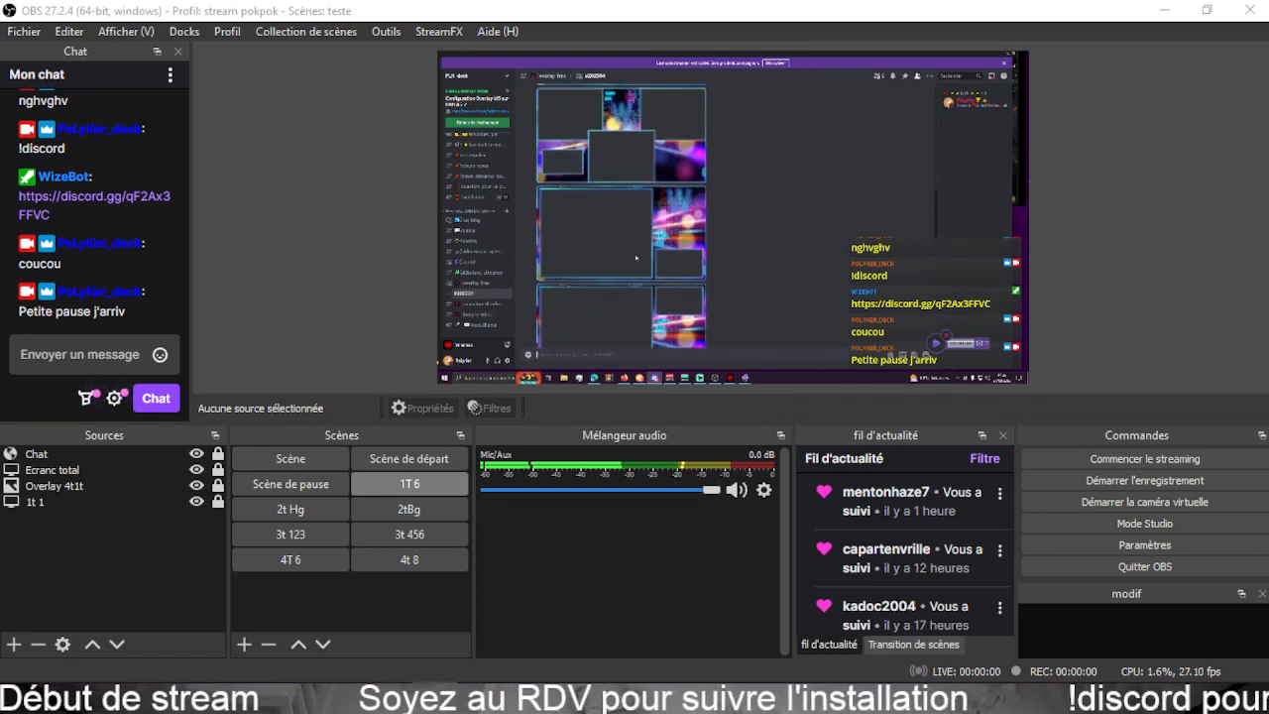
{"action": "scroll", "coordinate": [636, 258], "scroll_direction": "down", "scroll_amount": 10}
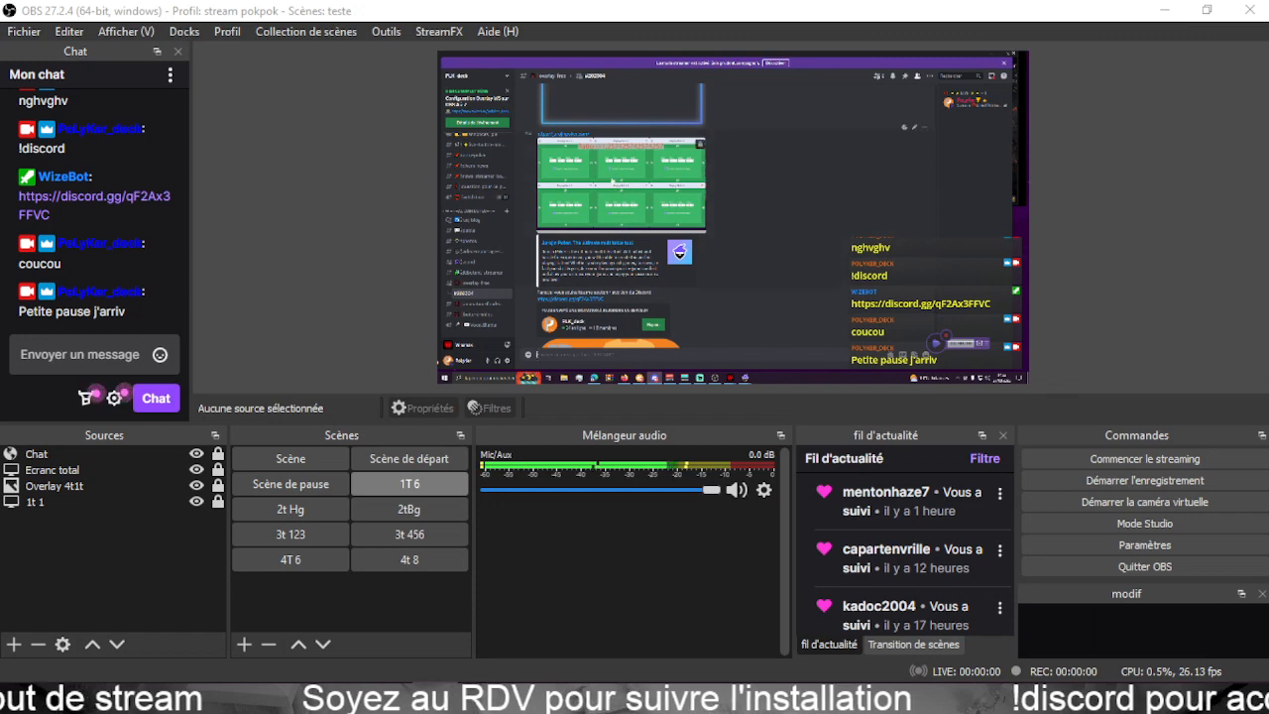
{"action": "left_click", "coordinate": [632, 193]}
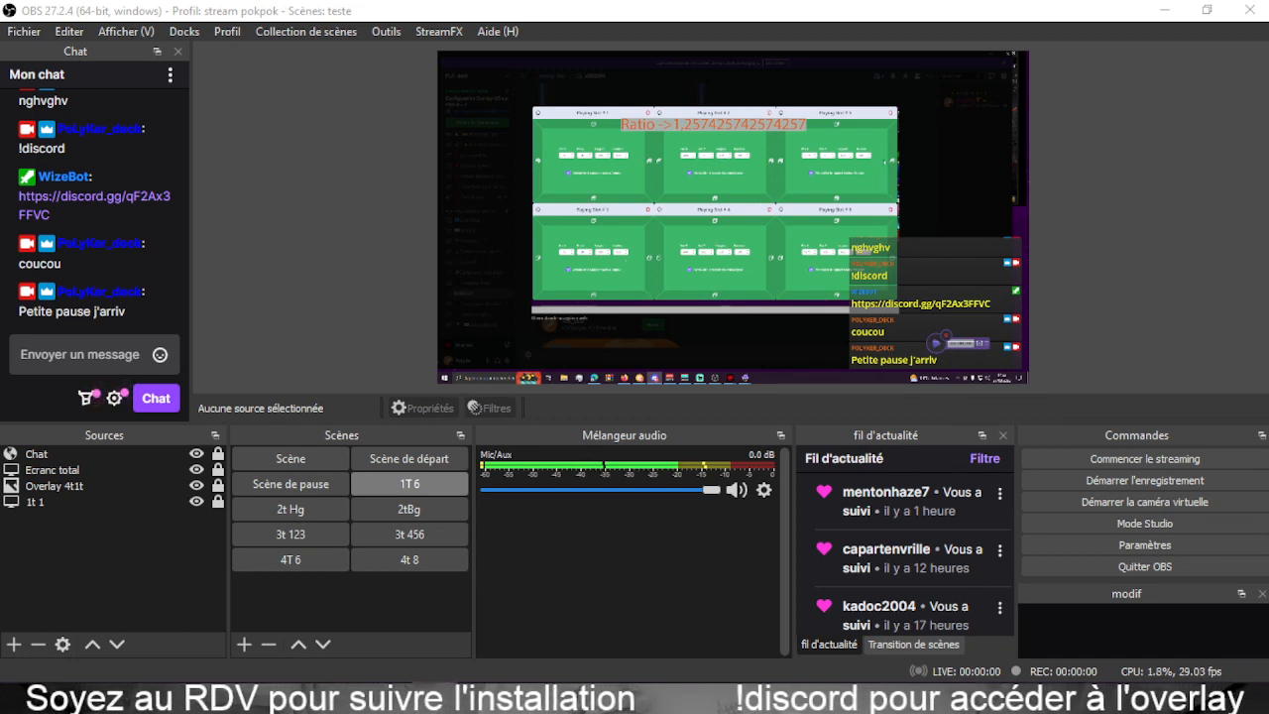
{"action": "left_click", "coordinate": [945, 158]}
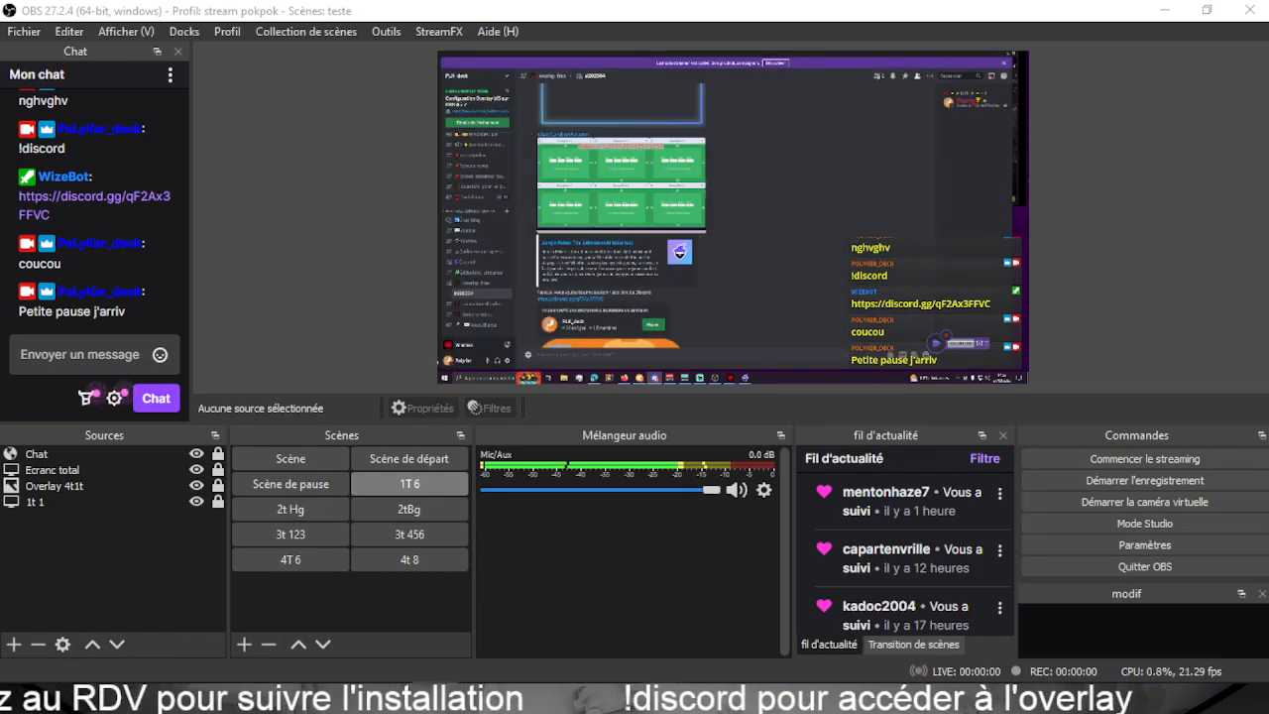
Switch to Jurojin, bring its window onto this screen, and review the Settings, Raccourcis and both views of the Outil page.
{"action": "mouse_move", "coordinate": [710, 698]}
{"action": "left_click", "coordinate": [678, 635]}
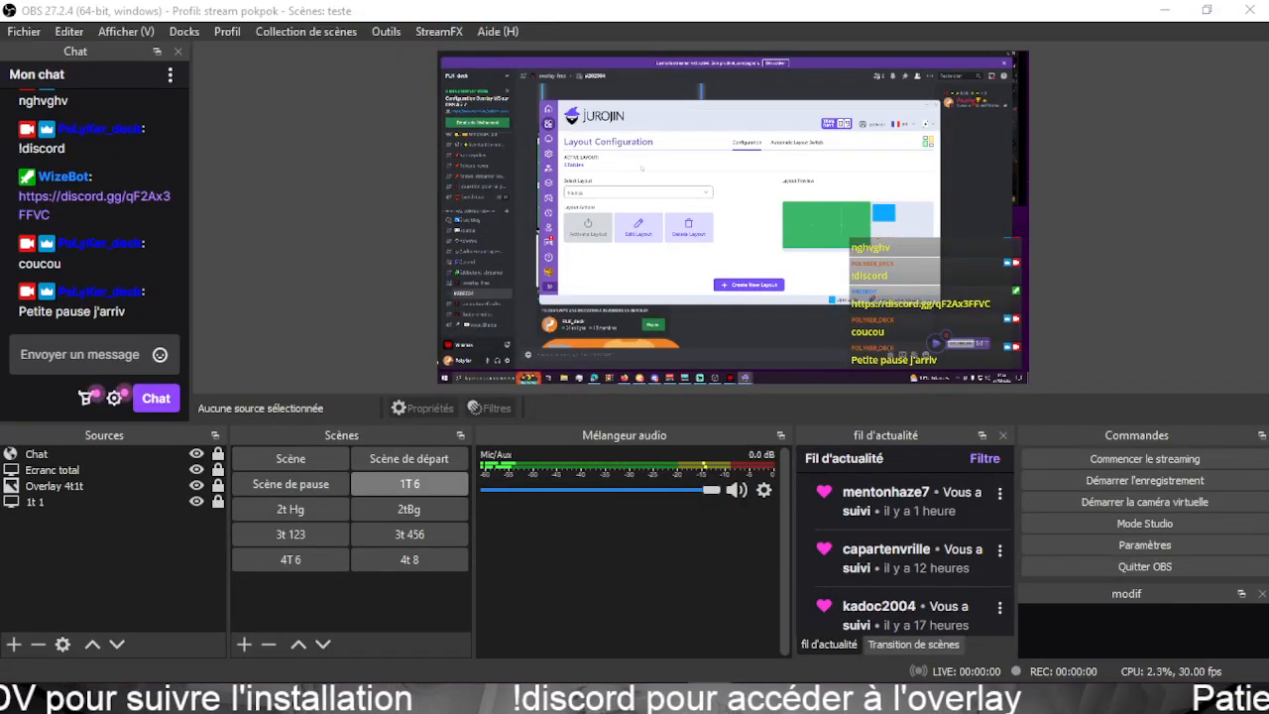
{"action": "left_click_drag", "start_coordinate": [682, 105], "coordinate": [464, 30]}
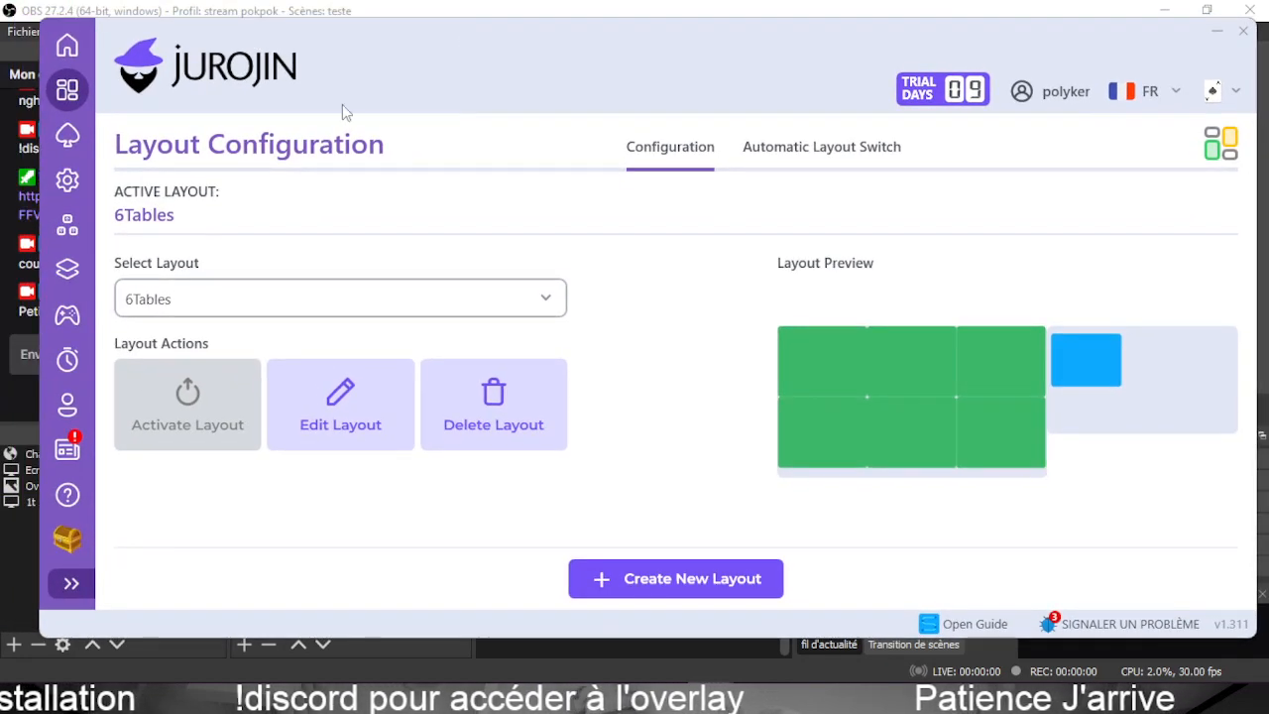
{"action": "left_click", "coordinate": [65, 147]}
{"action": "left_click", "coordinate": [67, 180]}
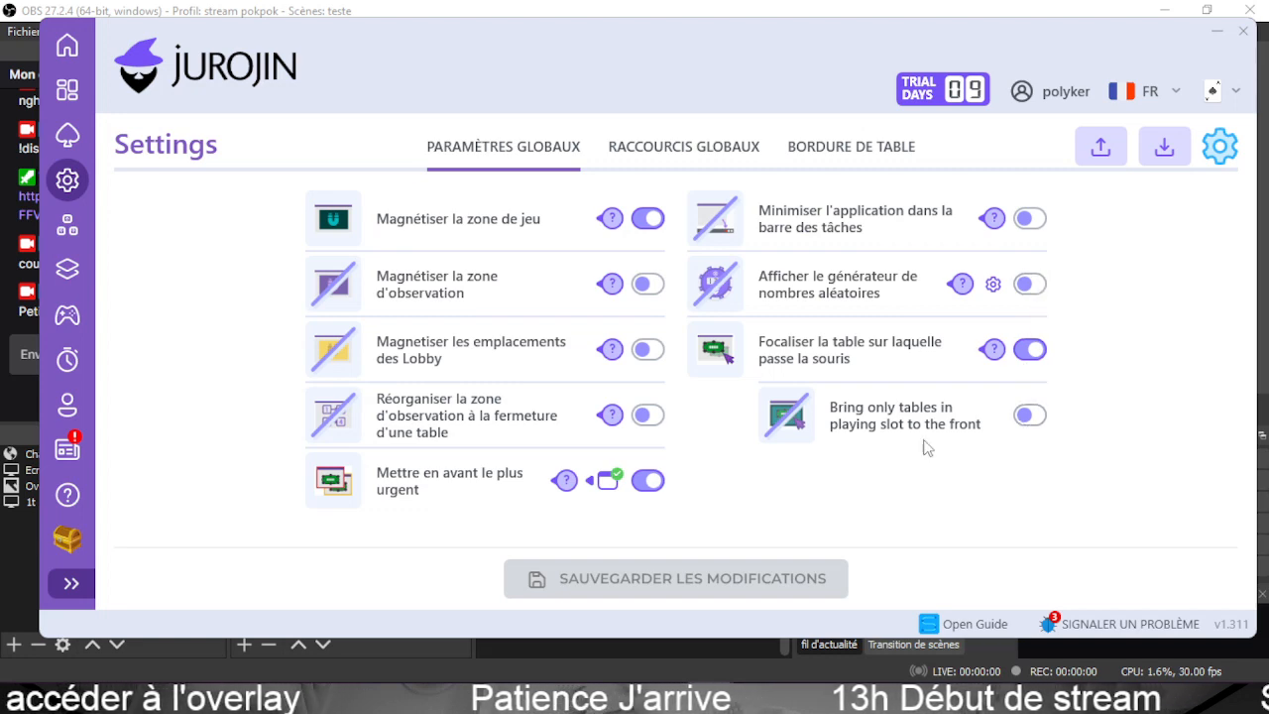
{"action": "left_click", "coordinate": [70, 227]}
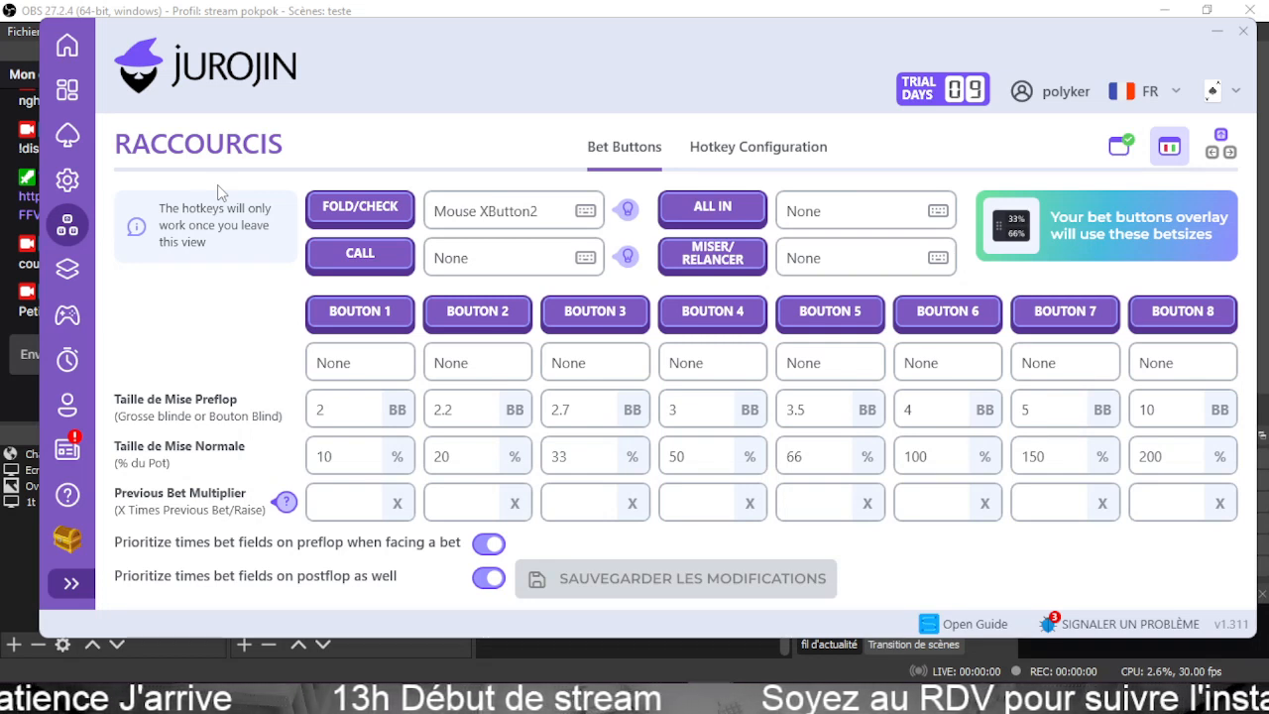
{"action": "left_click", "coordinate": [68, 269]}
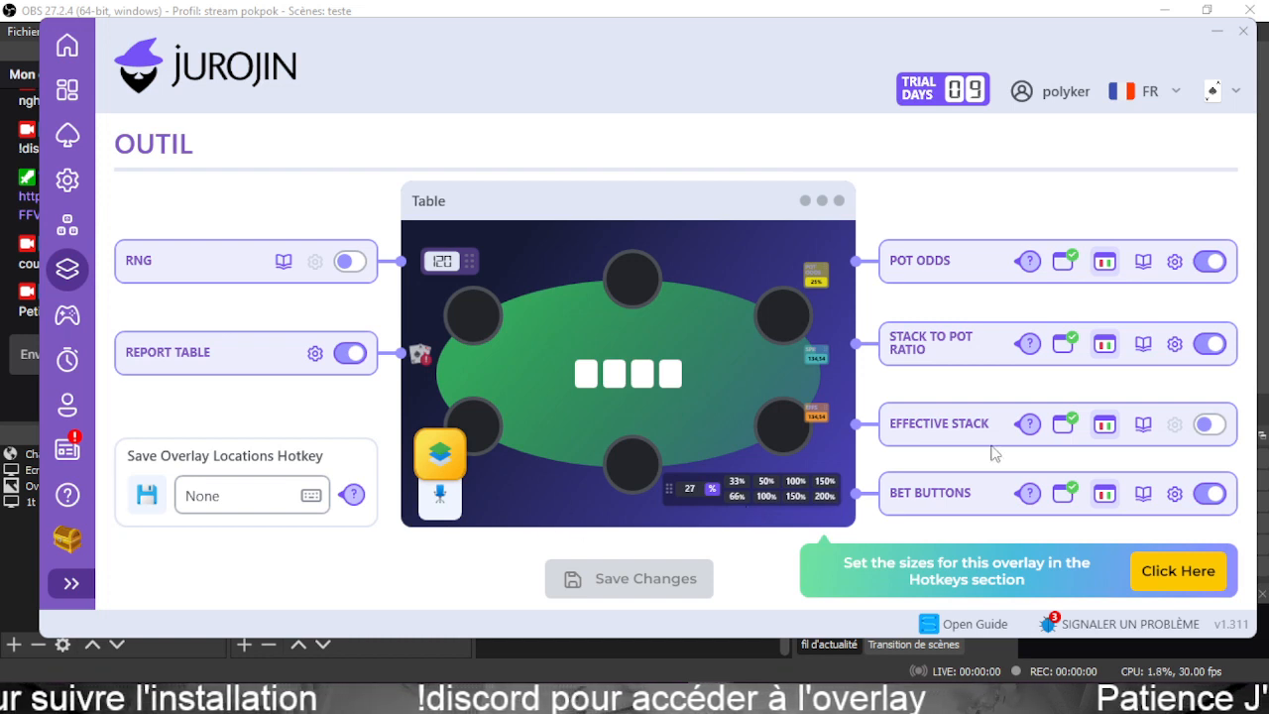
{"action": "left_click", "coordinate": [432, 501]}
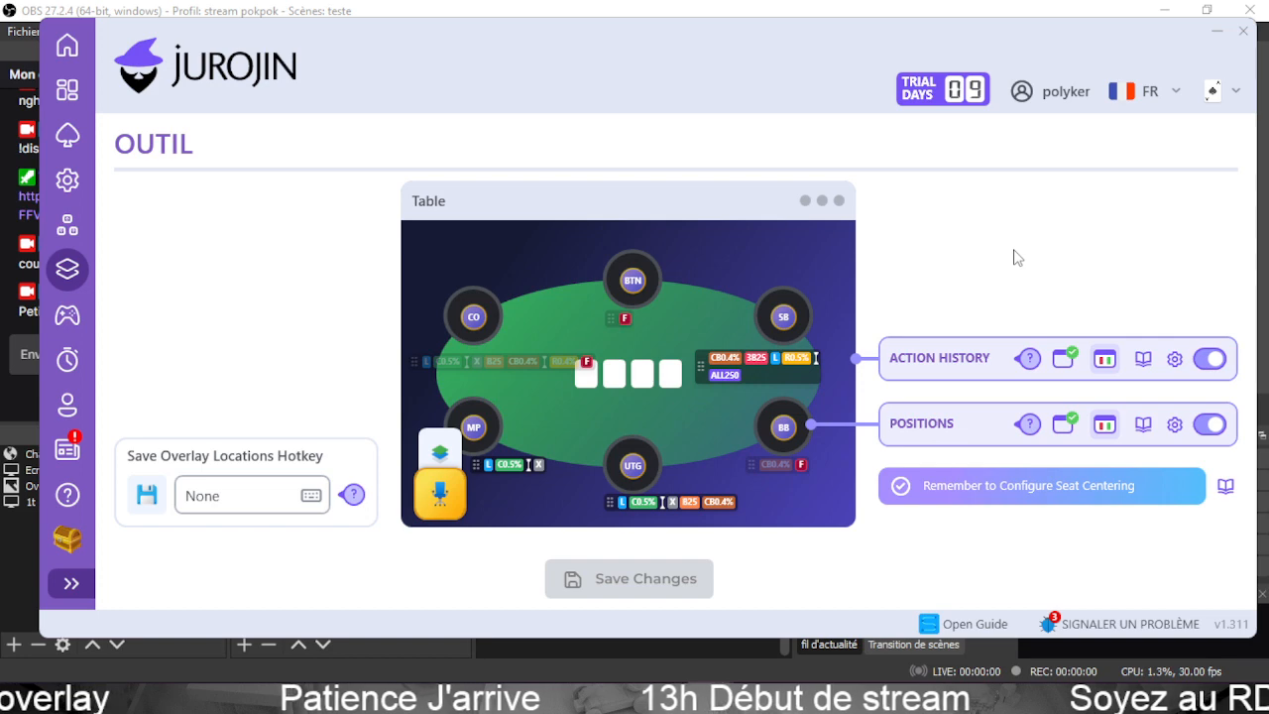
Open the Jurojin Store from the trial period notice and dismiss the Full Access offer to view the plans.
{"action": "mouse_move", "coordinate": [985, 101]}
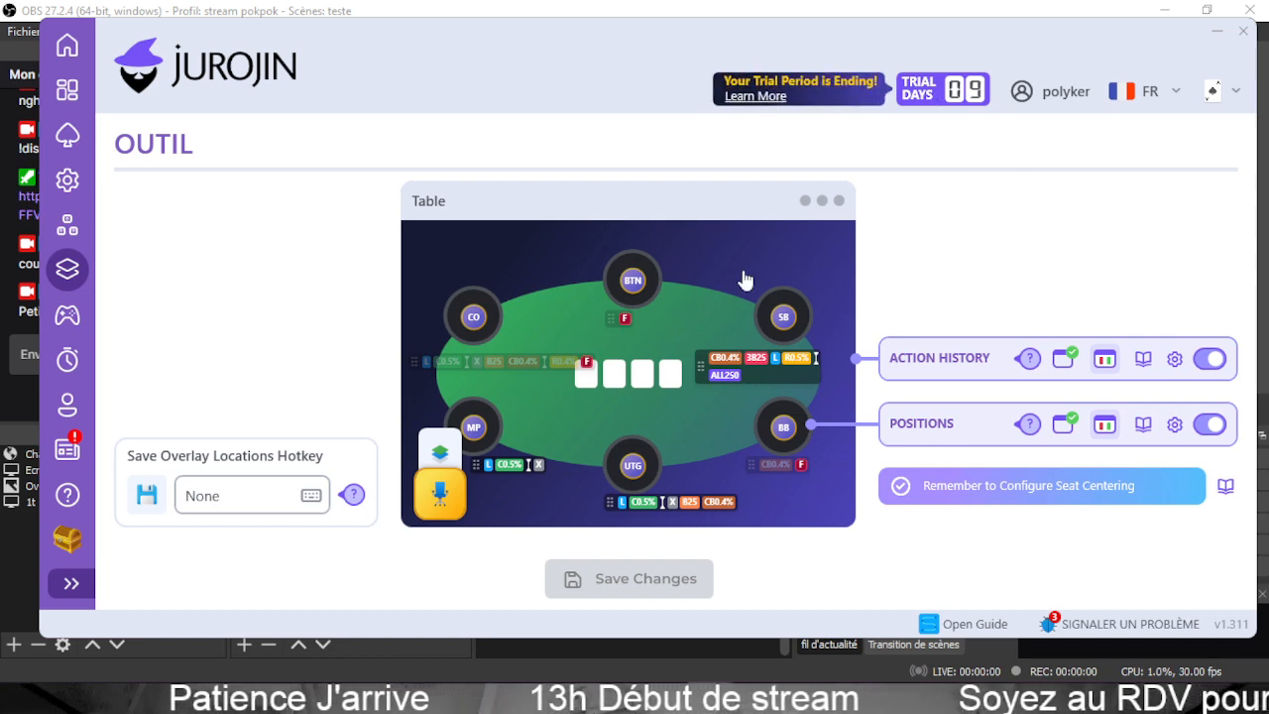
{"action": "left_click", "coordinate": [756, 96]}
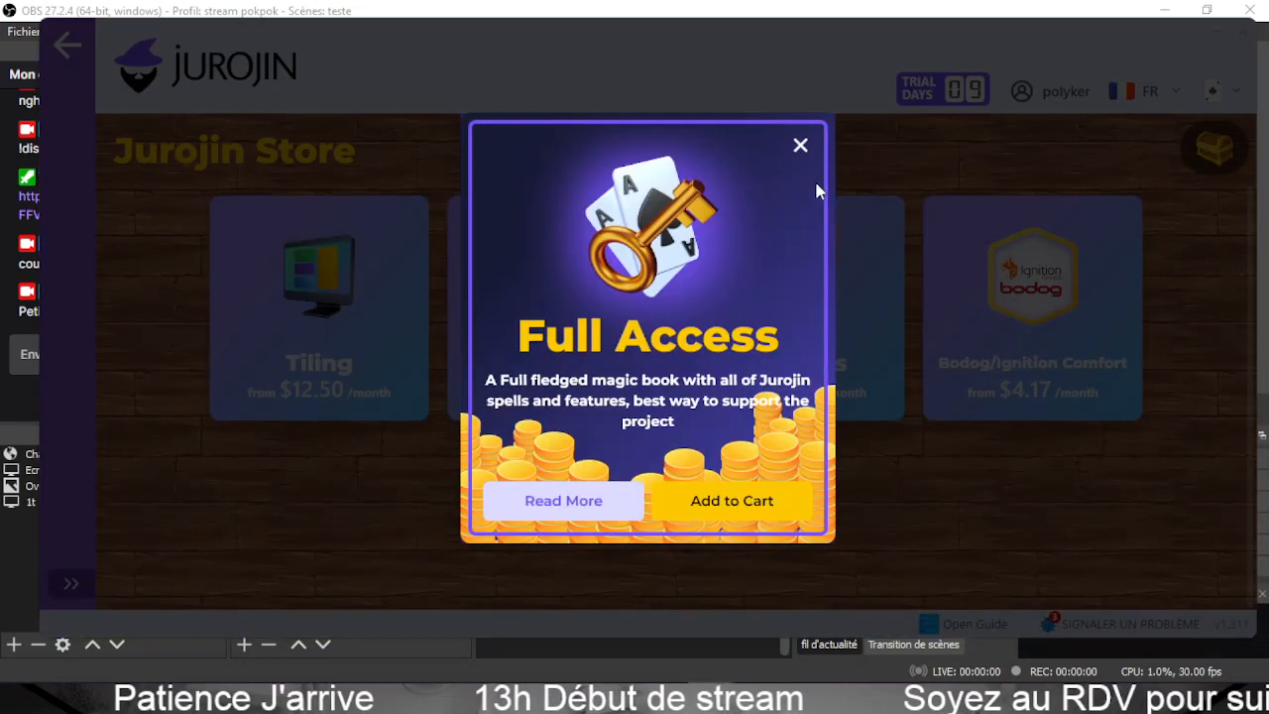
{"action": "left_click", "coordinate": [801, 144]}
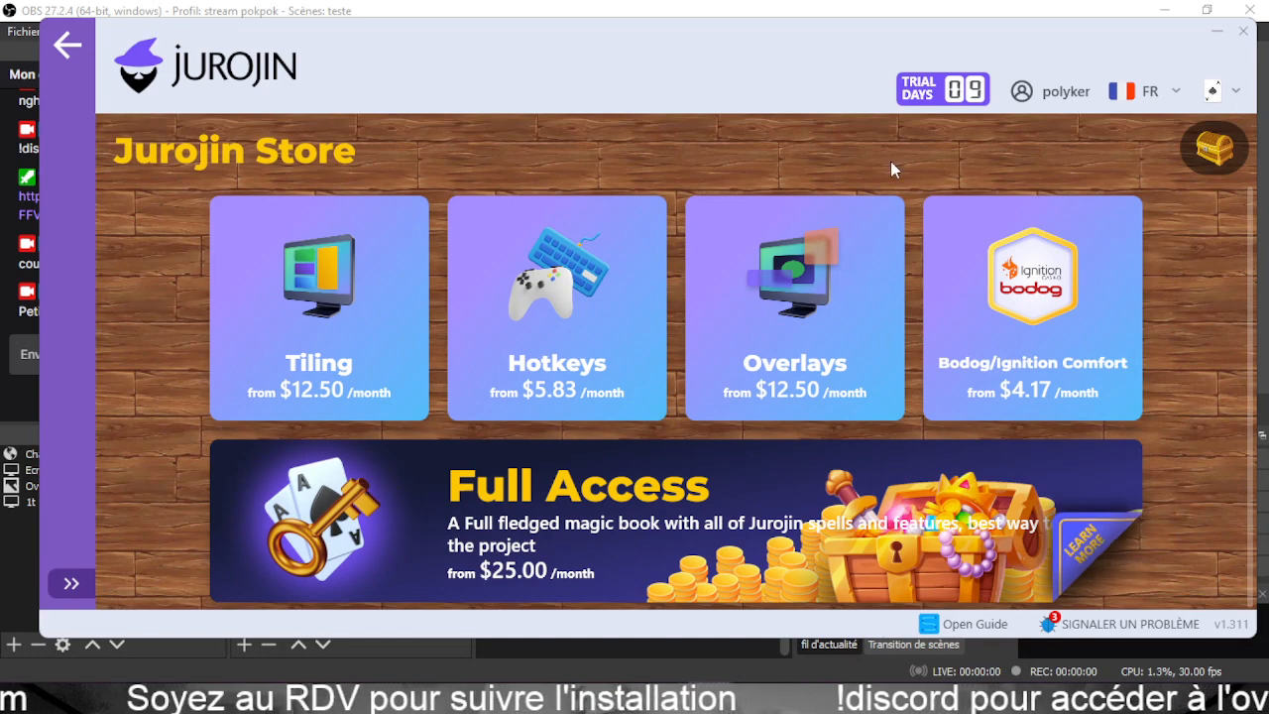
Move the Jurojin Store window onto the captured screen and minimize it to view the #202304 Discord thread again.
{"action": "left_click_drag", "start_coordinate": [972, 29], "coordinate": [0, 65]}
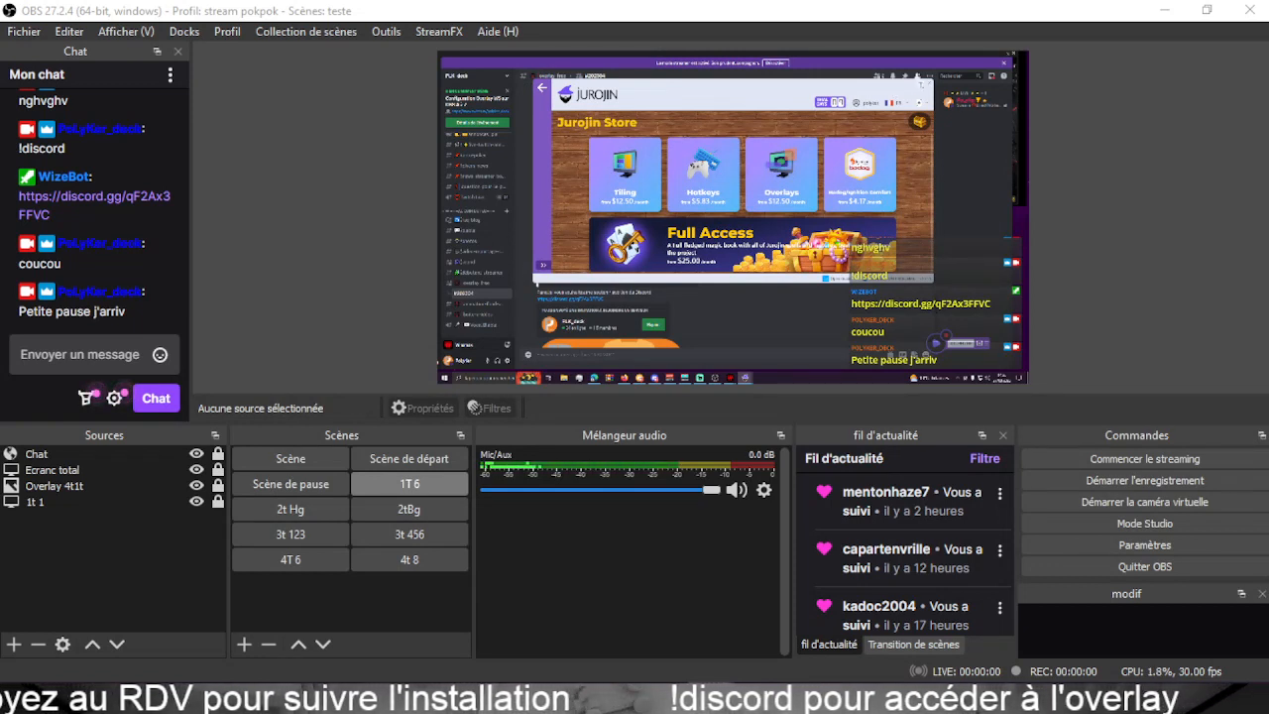
{"action": "left_click", "coordinate": [921, 86]}
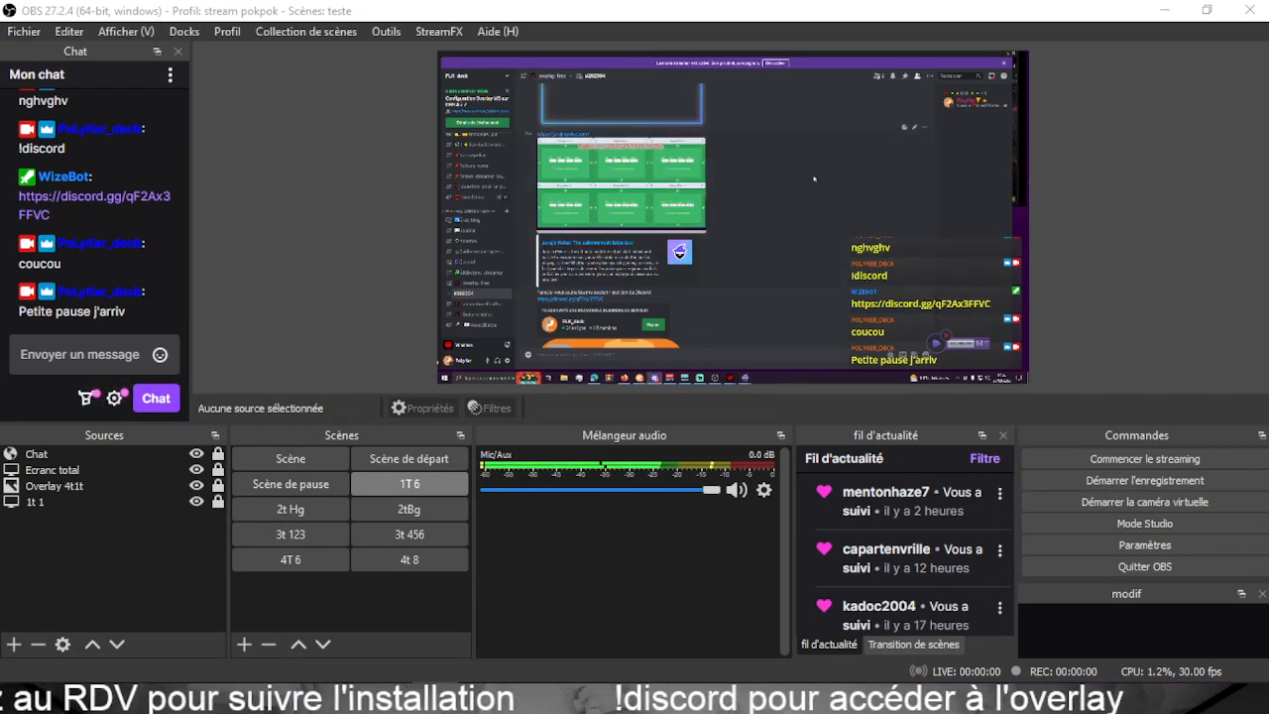
{"action": "scroll", "coordinate": [814, 179], "scroll_direction": "down", "scroll_amount": 3}
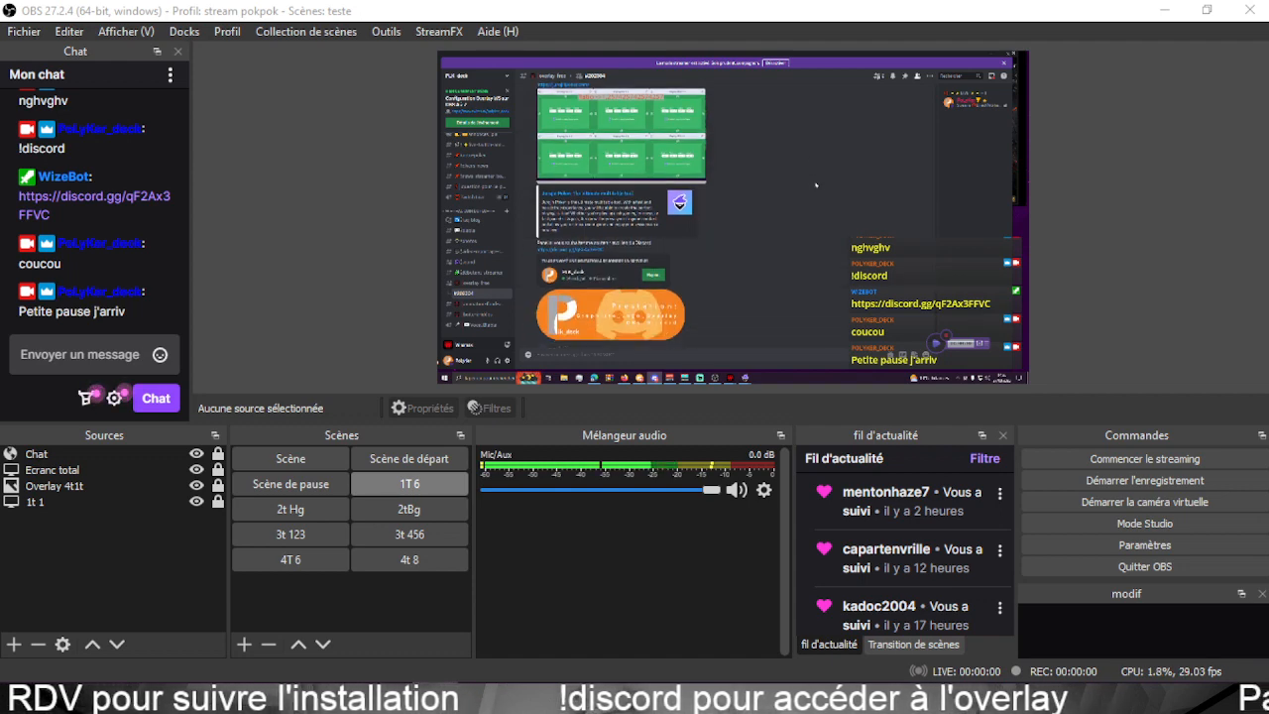
{"action": "scroll", "coordinate": [816, 184], "scroll_direction": "up", "scroll_amount": 1}
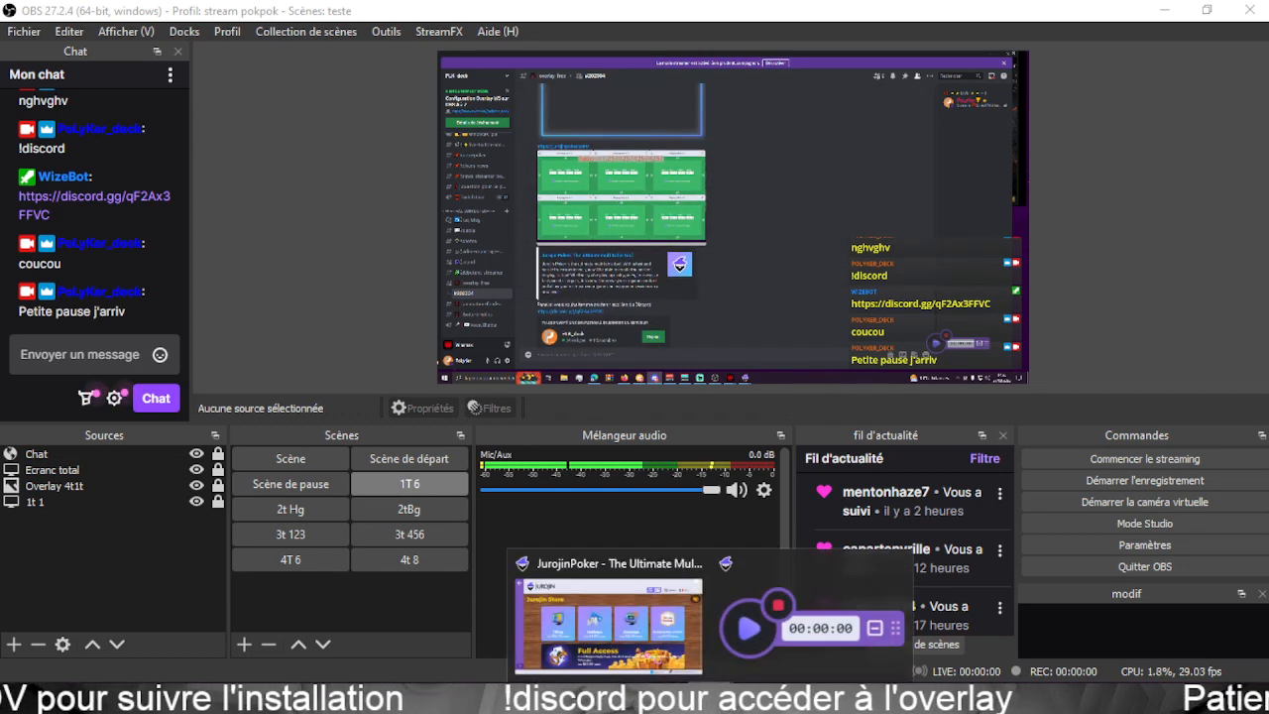
Bring Jurojin back up to show its Outil page and move its window onto the captured screen.
{"action": "left_click", "coordinate": [661, 677]}
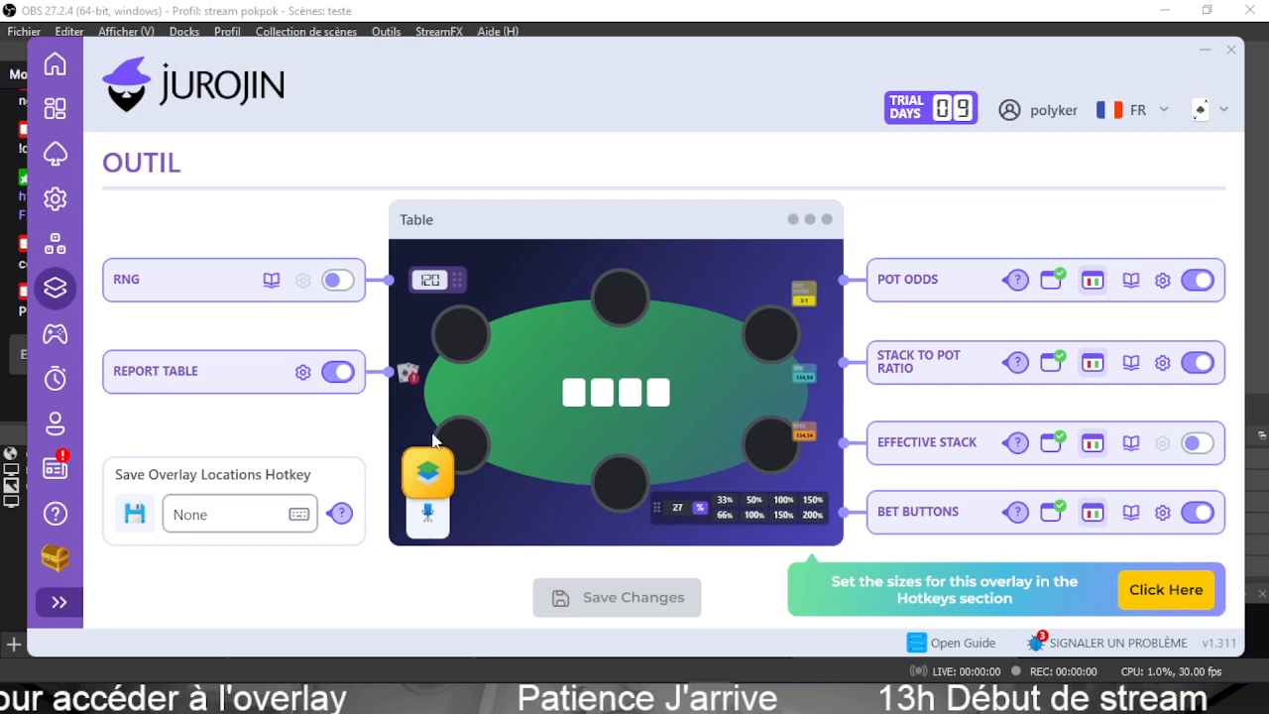
{"action": "left_click_drag", "start_coordinate": [1101, 58], "coordinate": [0, 55]}
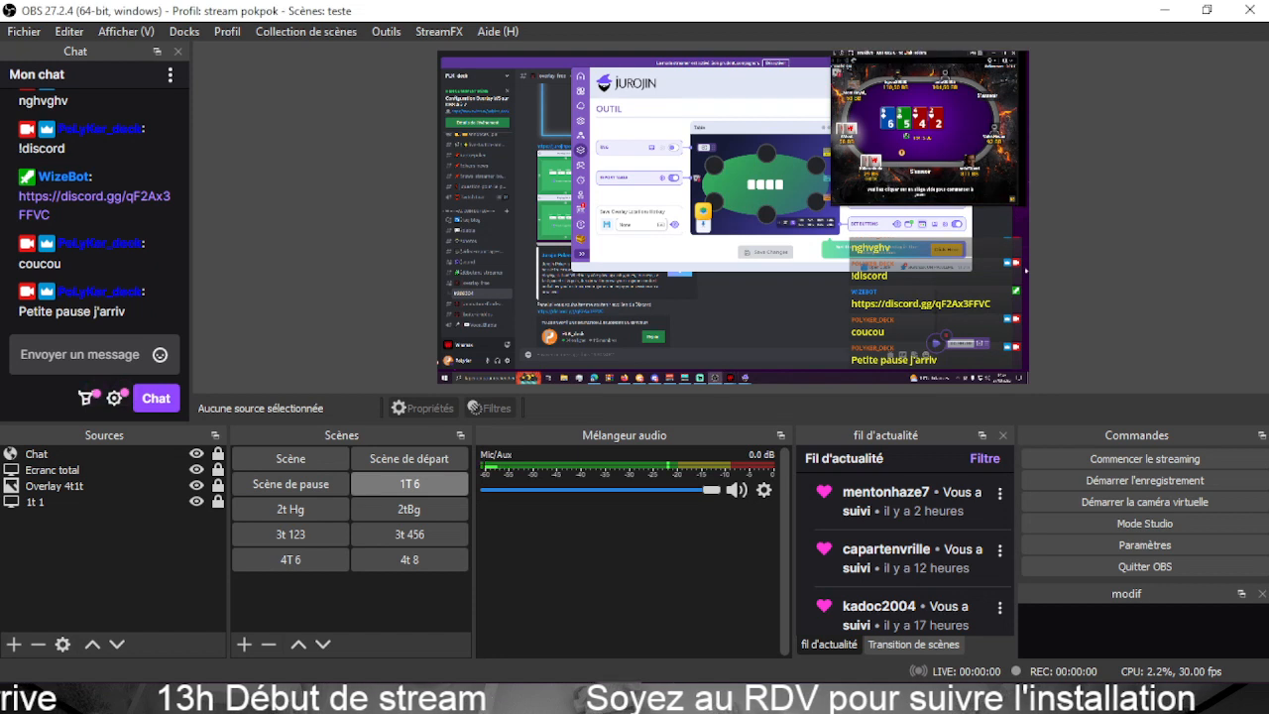
{"action": "key", "text": "alt+Tab"}
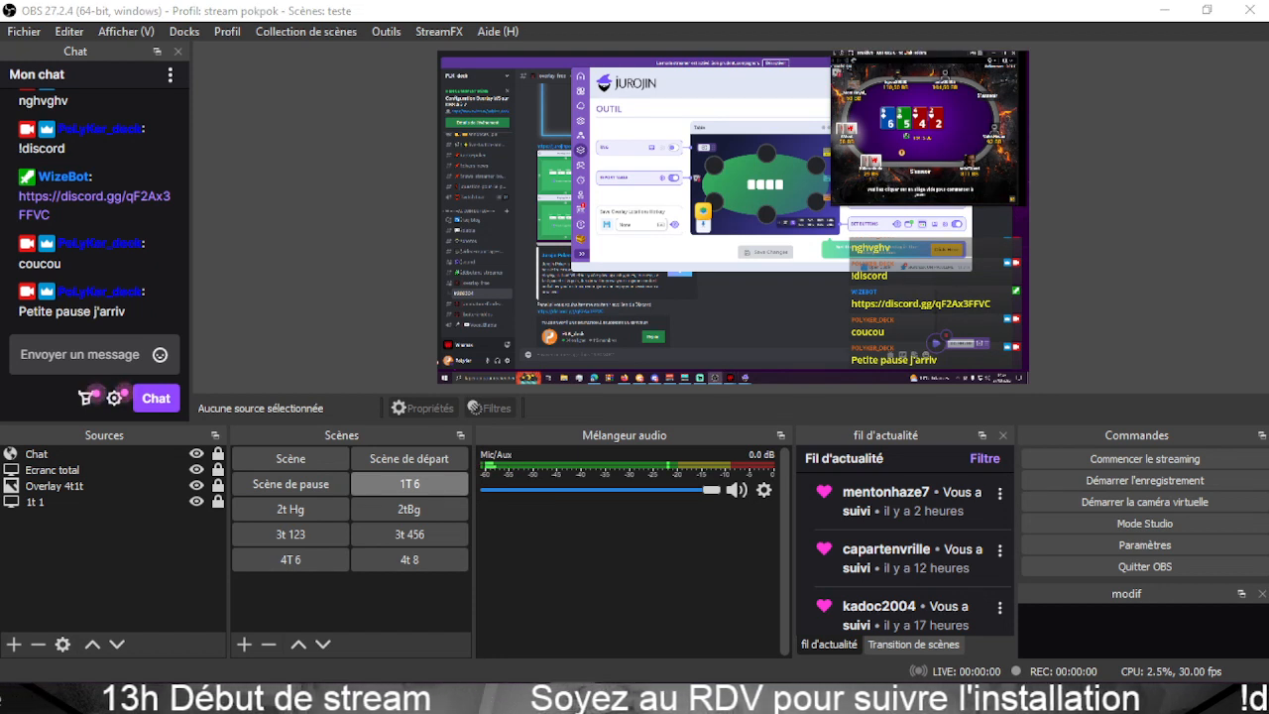